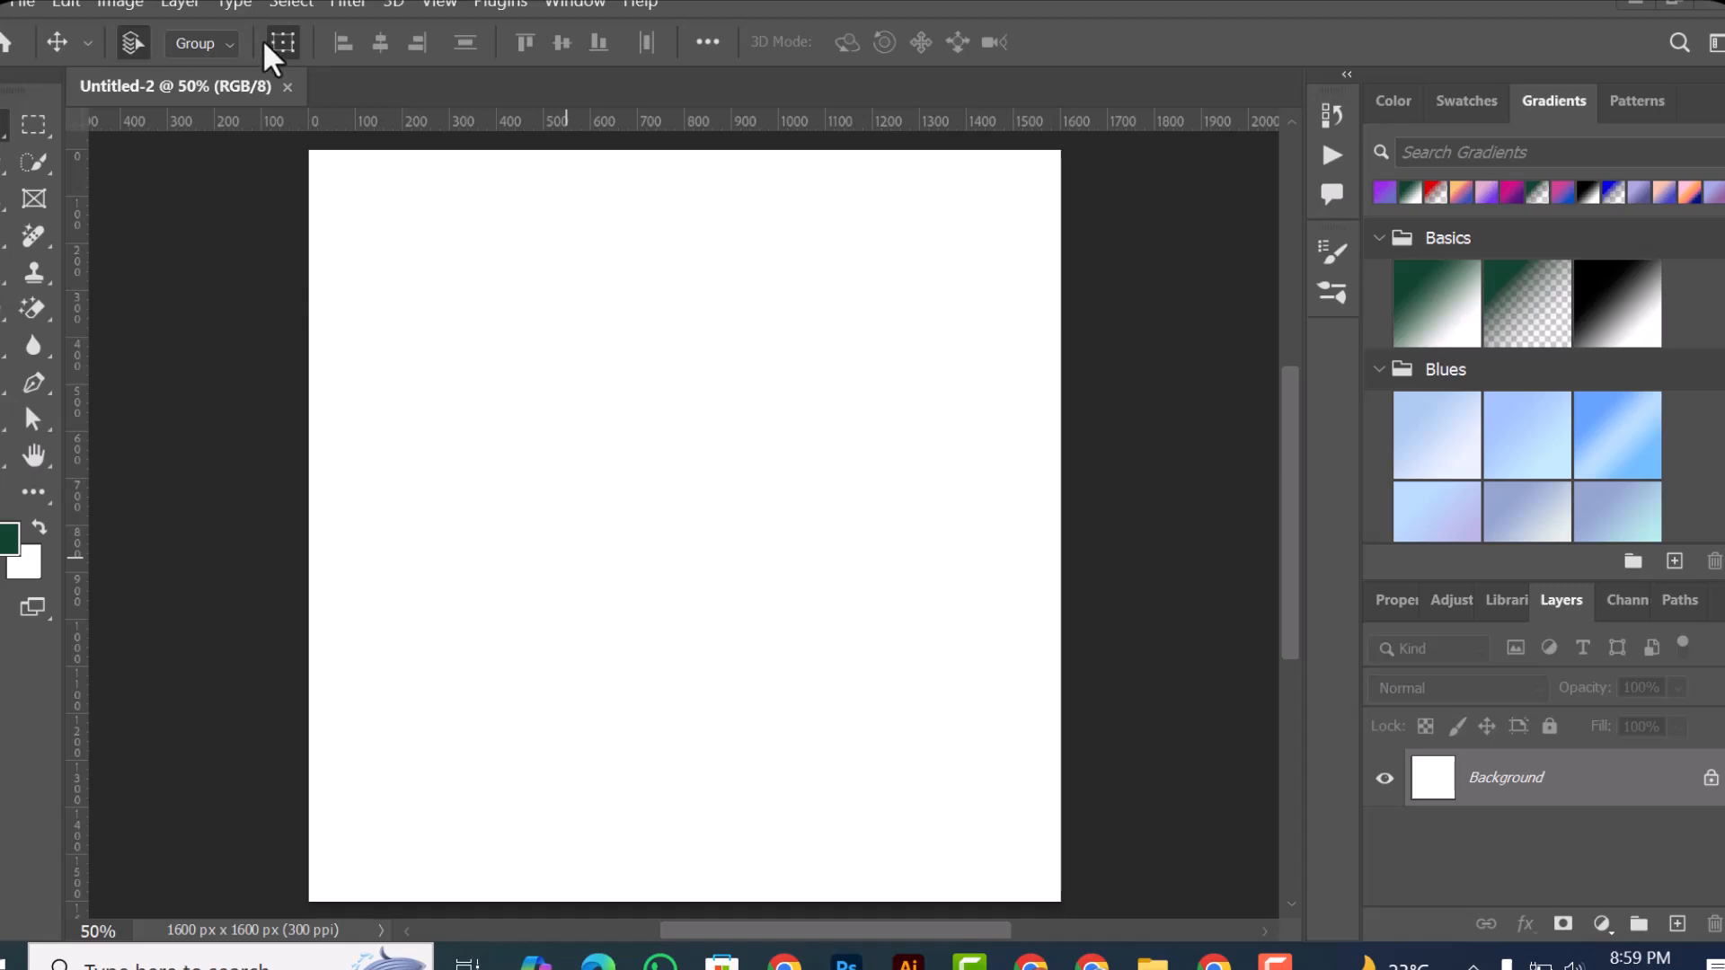
# Step: Open the Artboard 1 image from the BEHANCE folder on drive D
pyautogui.click(21, 7)
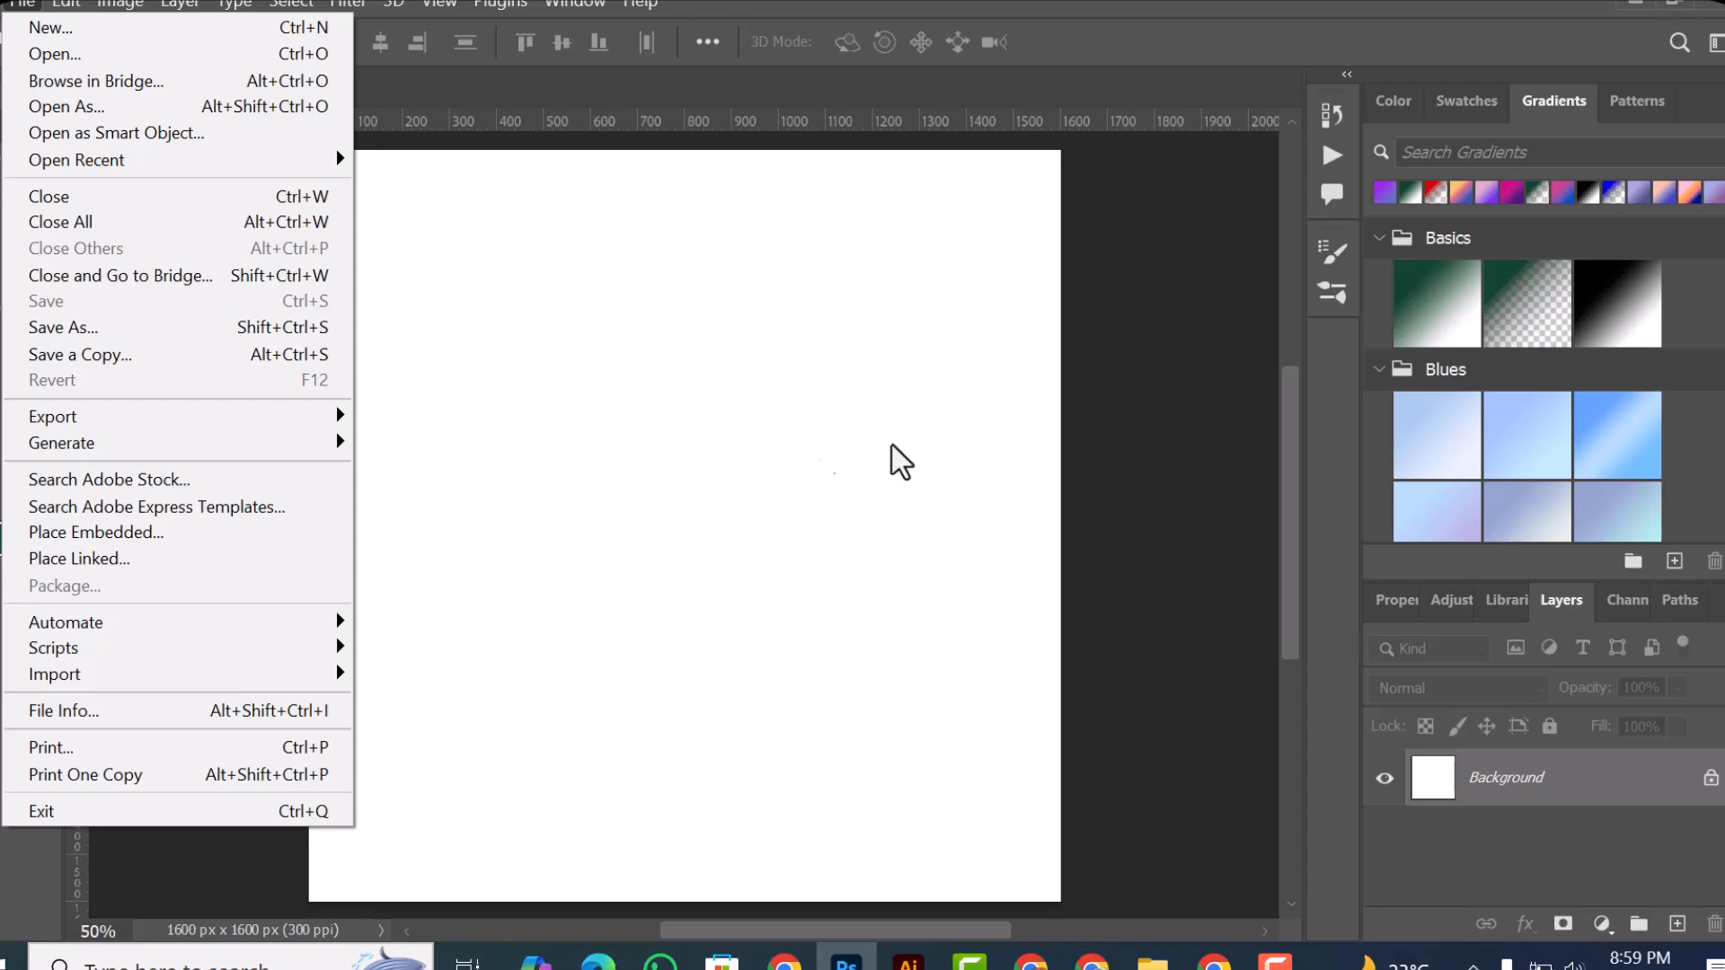
pyautogui.click(76, 61)
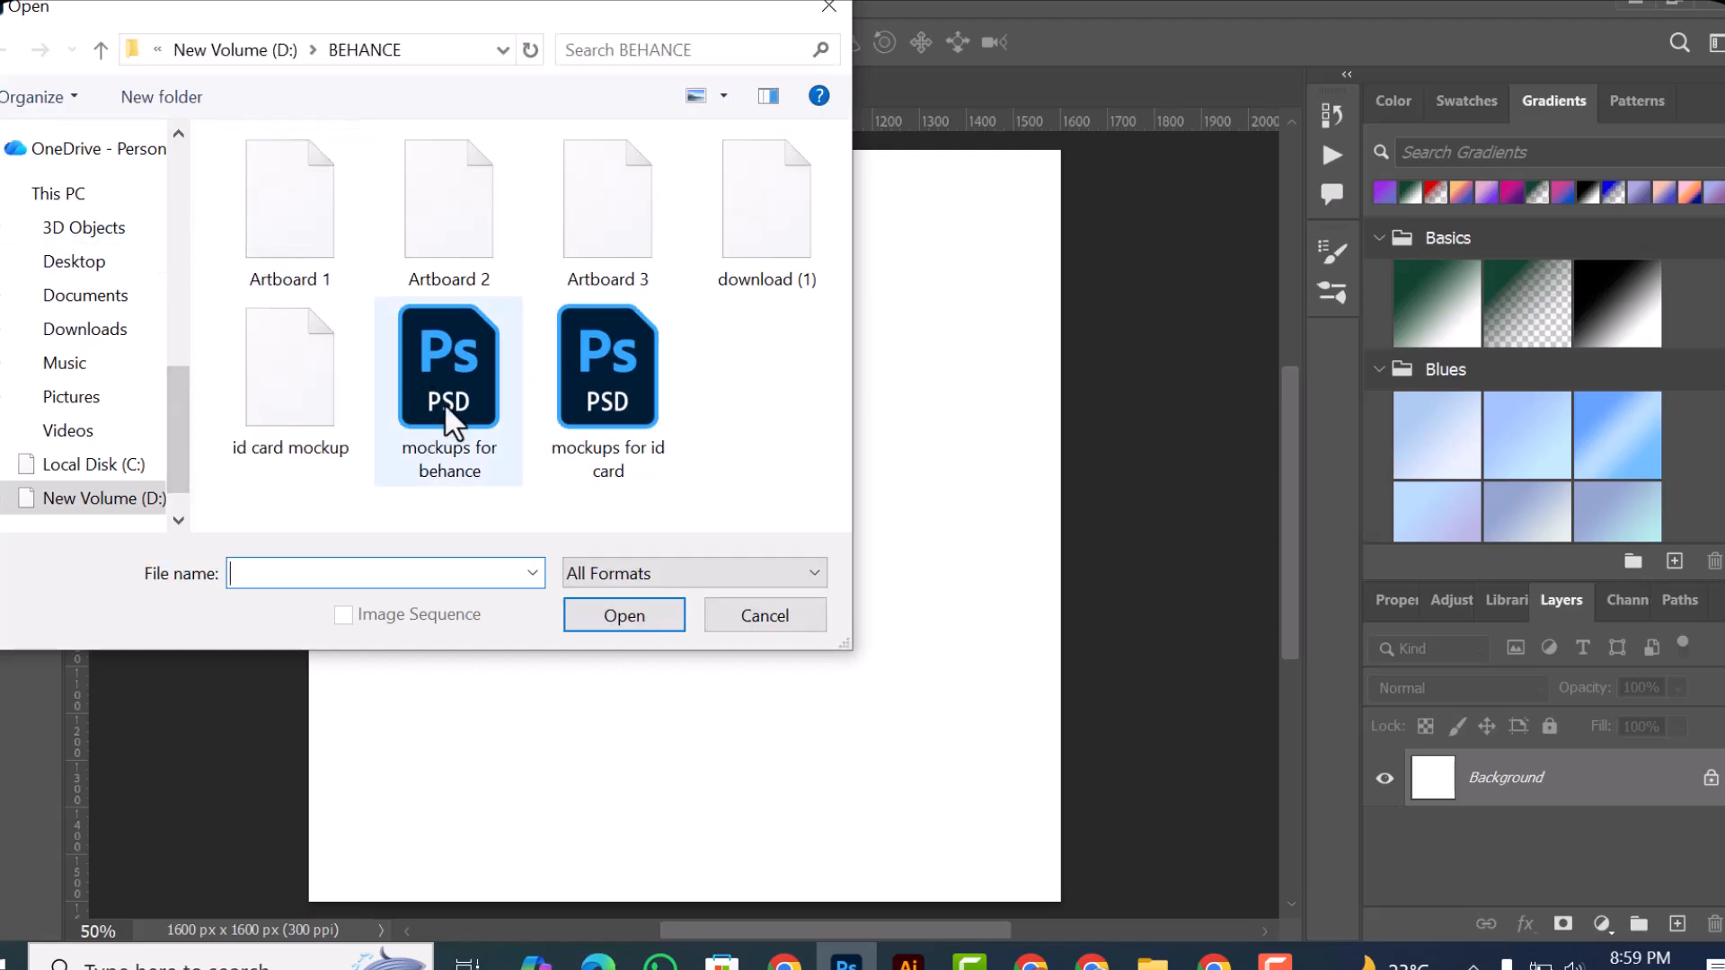
pyautogui.click(286, 221)
pyautogui.click(620, 625)
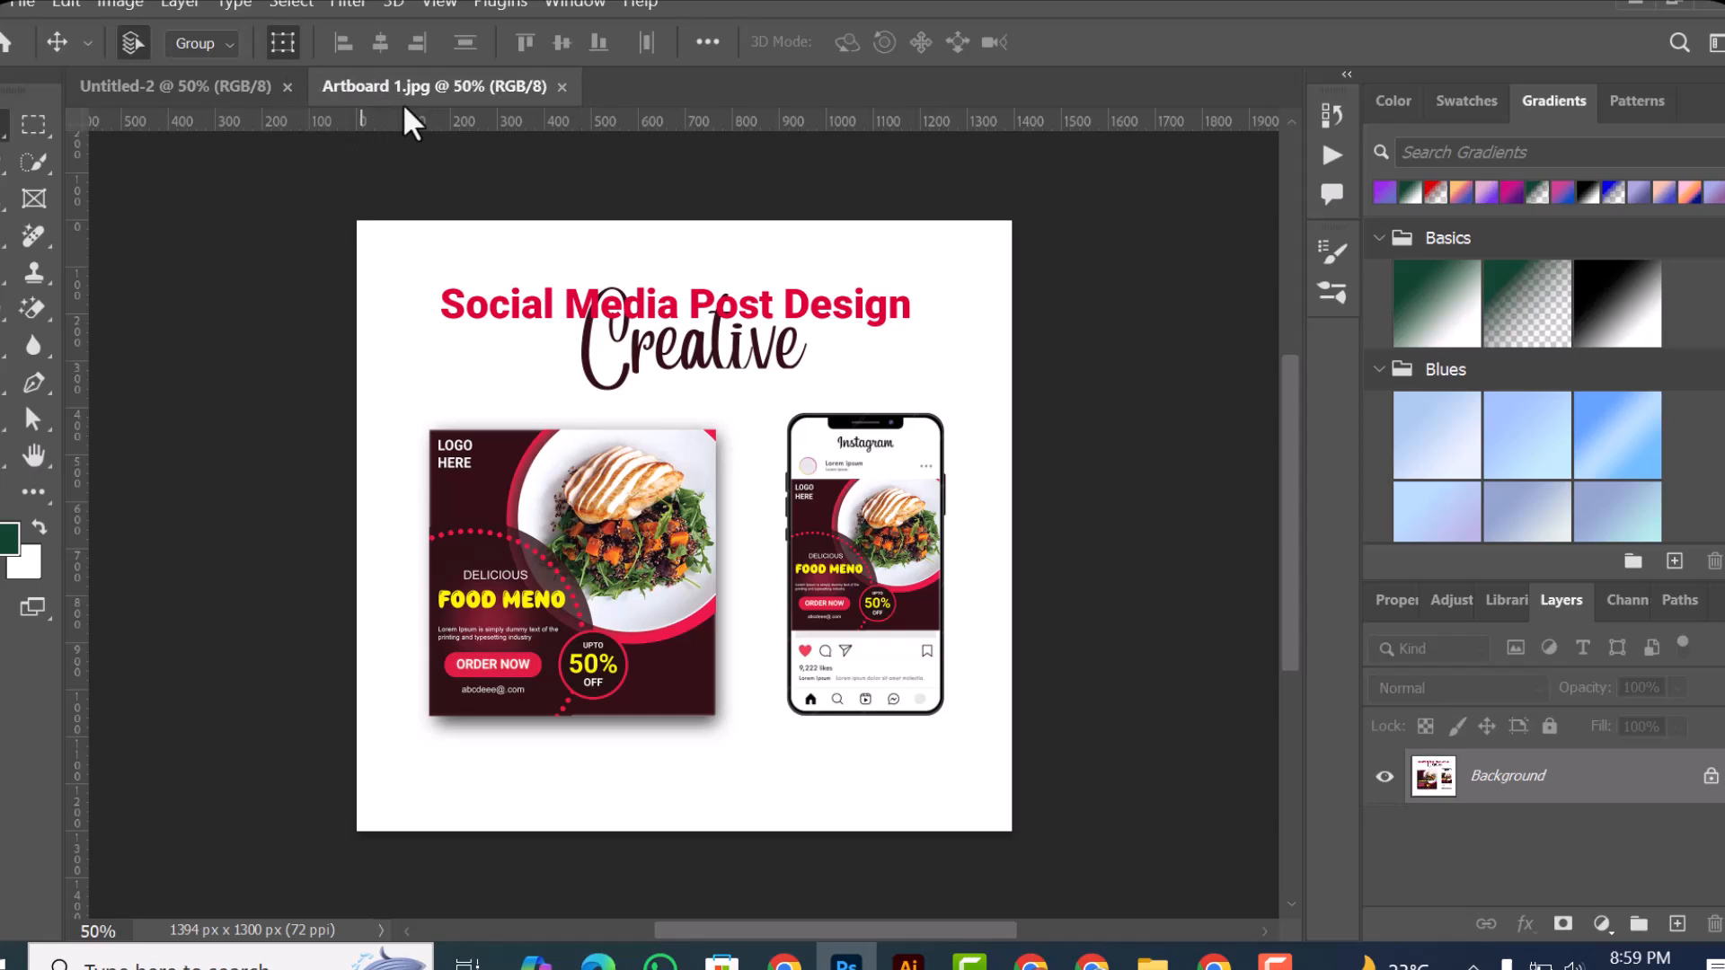
# Step: Switch between the open Untitled-2 and Artboard 1.jpg documents to compare them, ending on Untitled-2
pyautogui.click(194, 90)
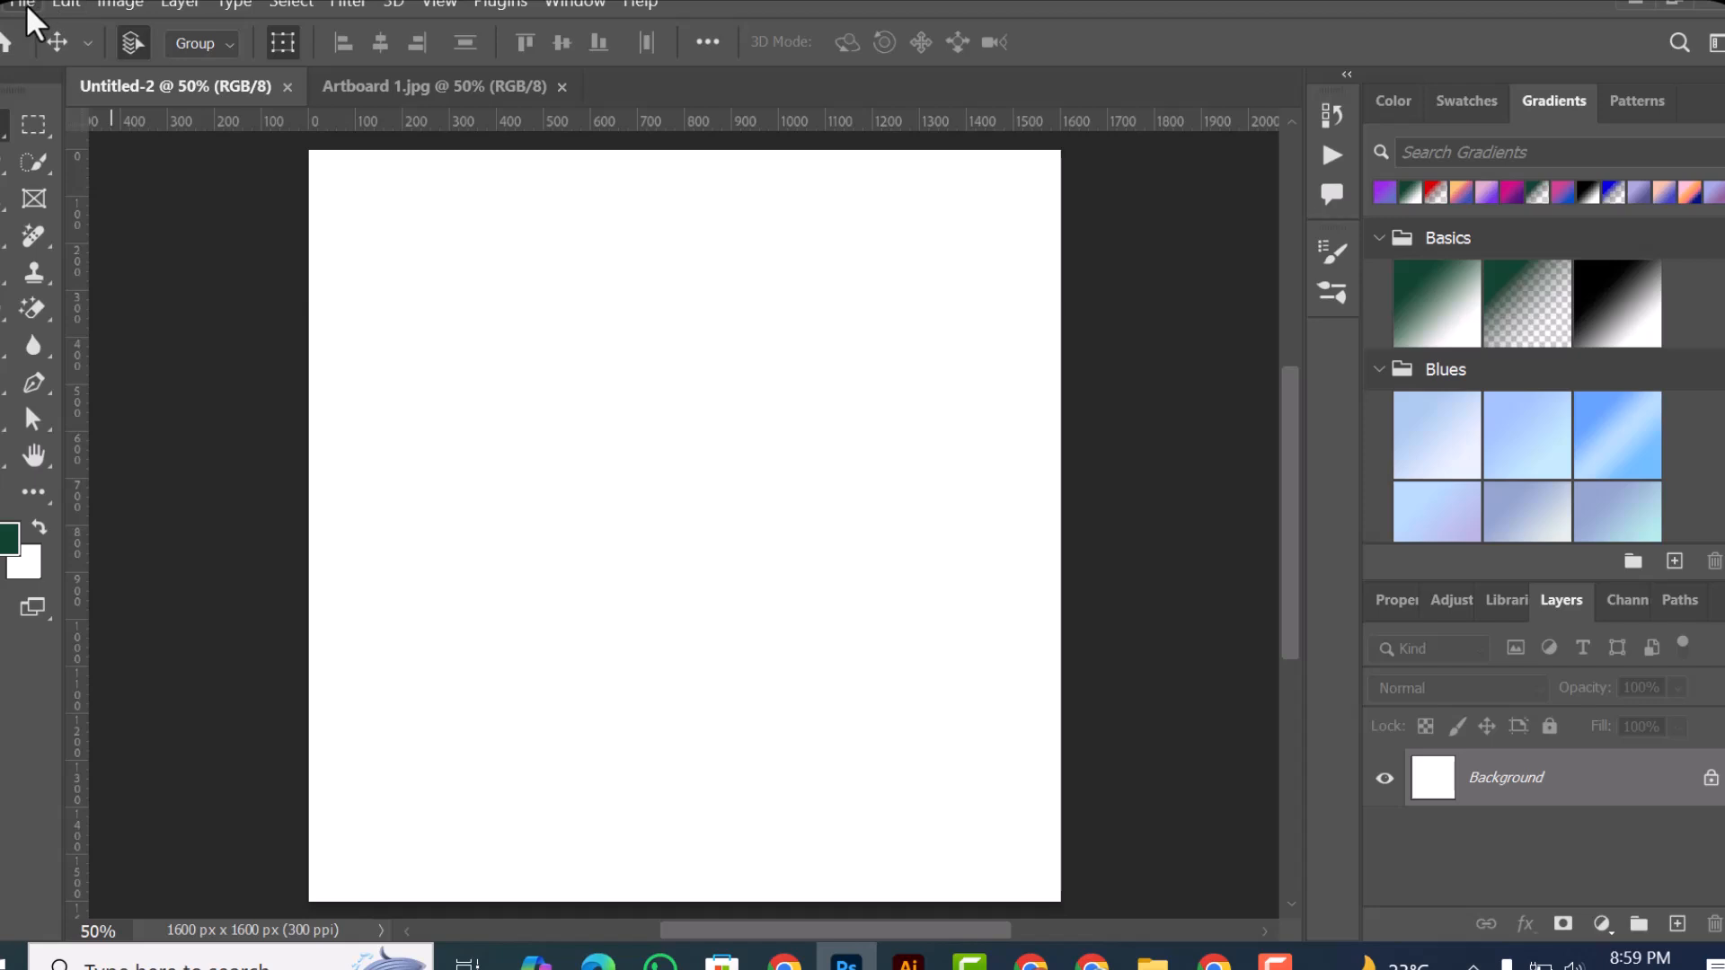
pyautogui.click(435, 90)
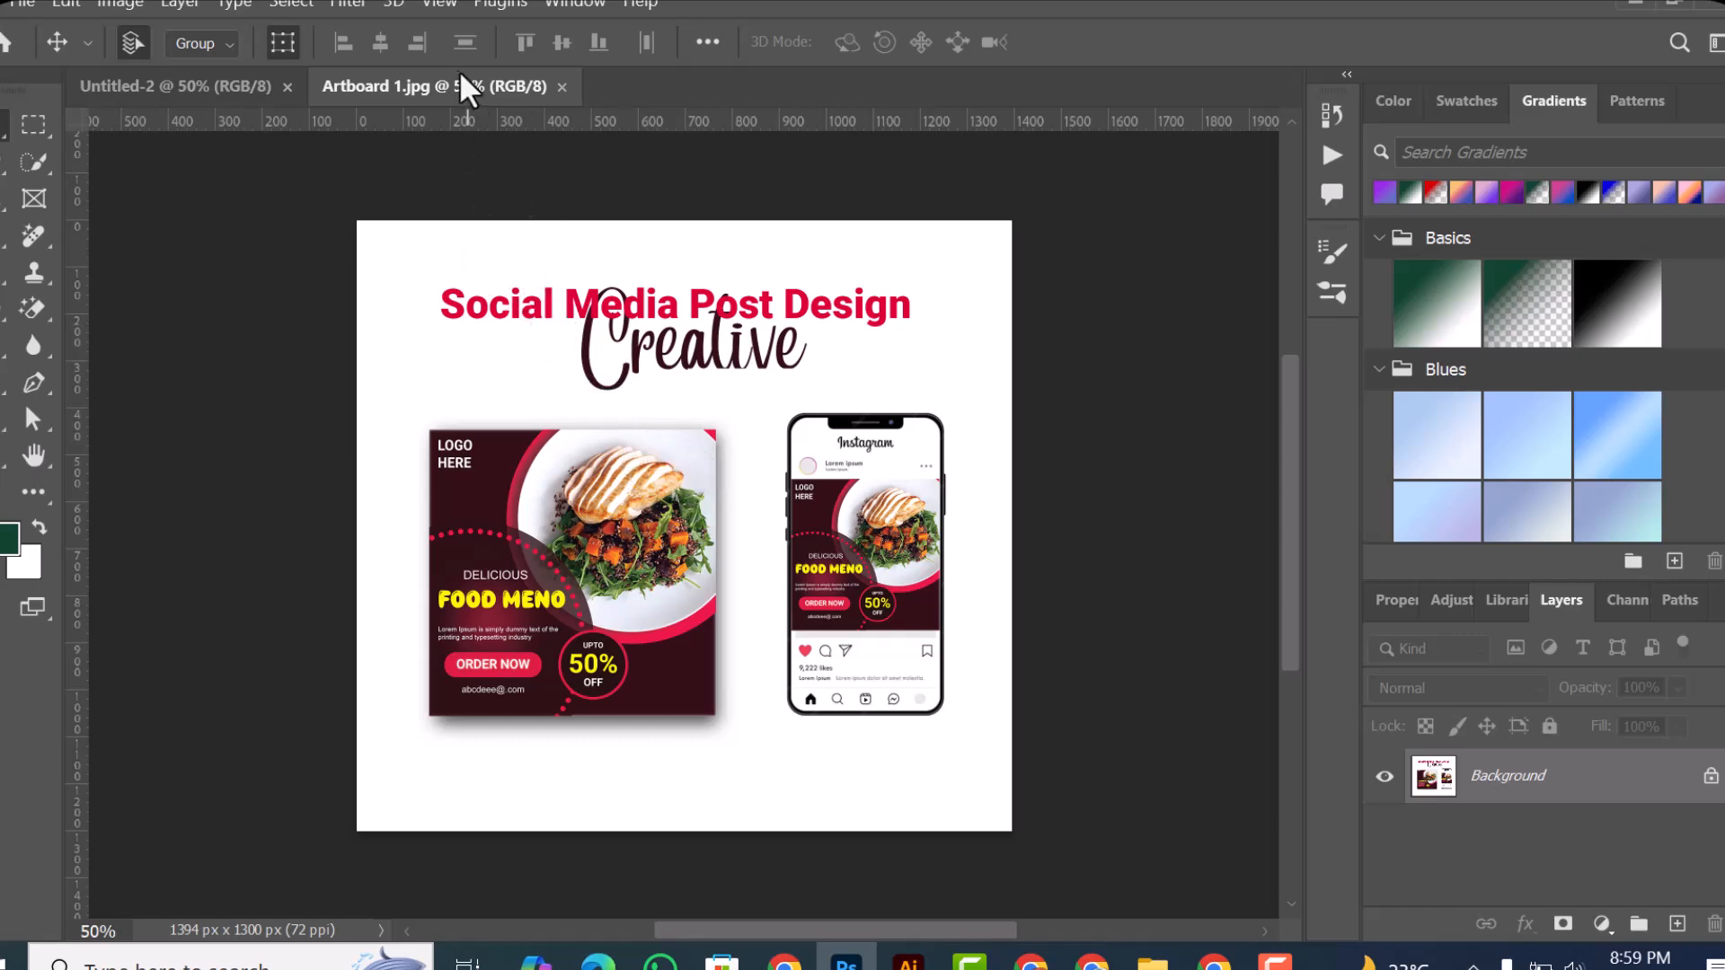
pyautogui.click(240, 91)
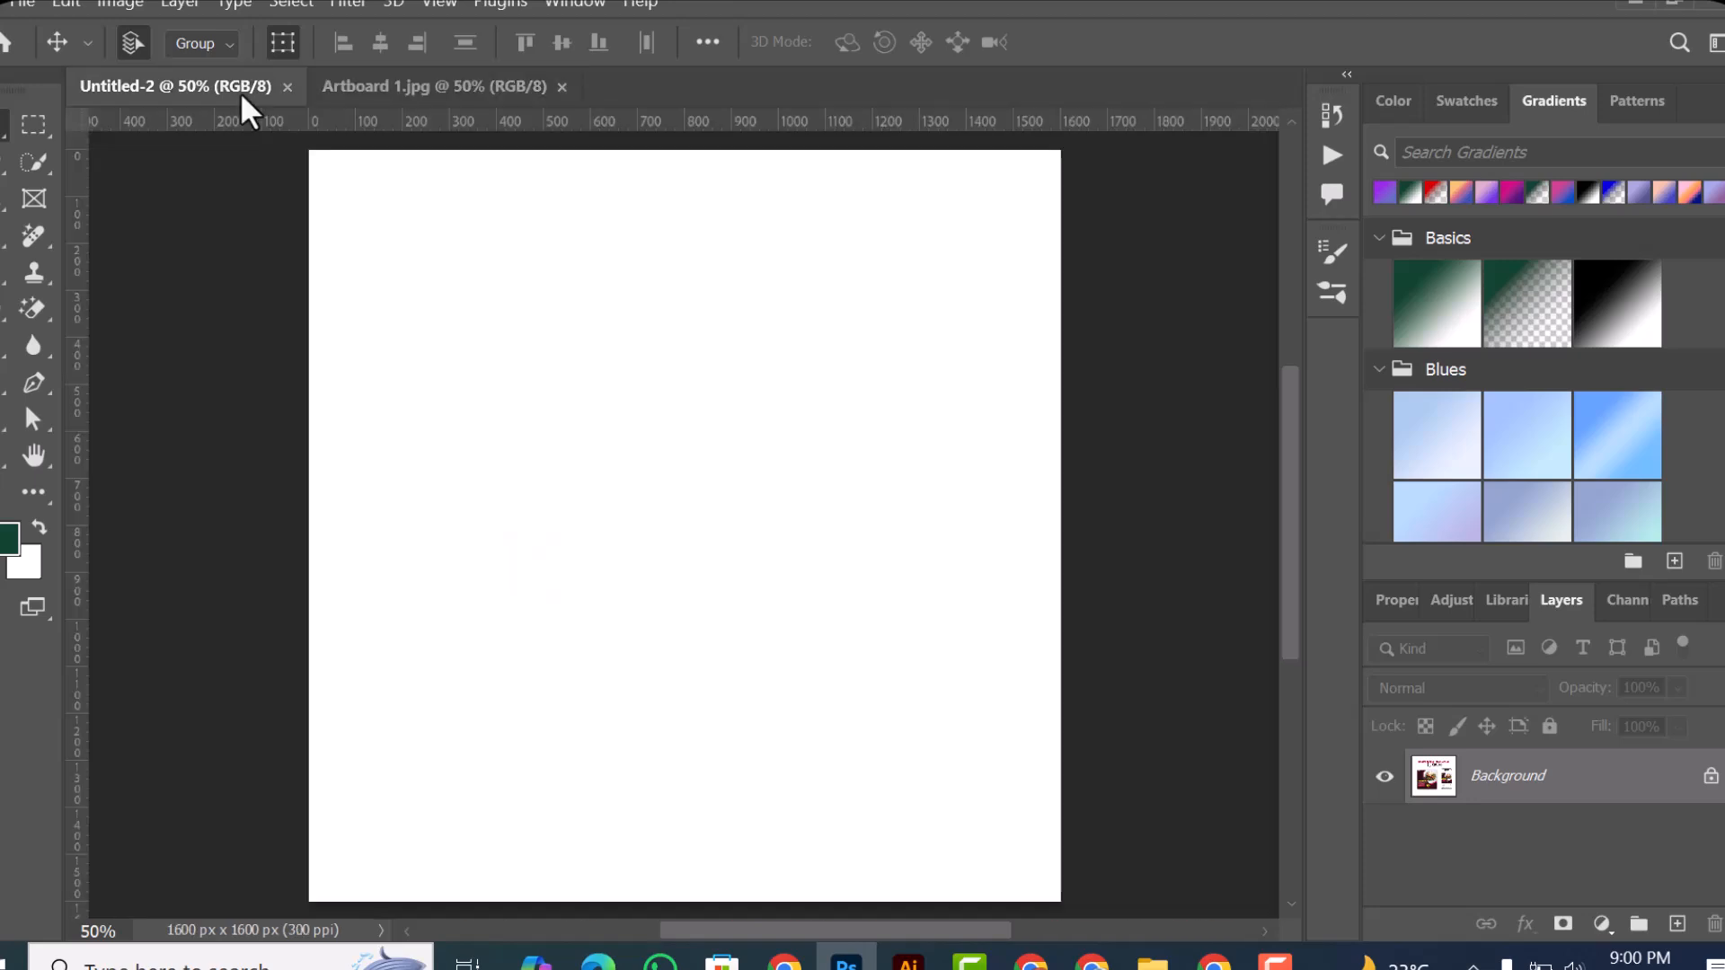
pyautogui.click(13, 7)
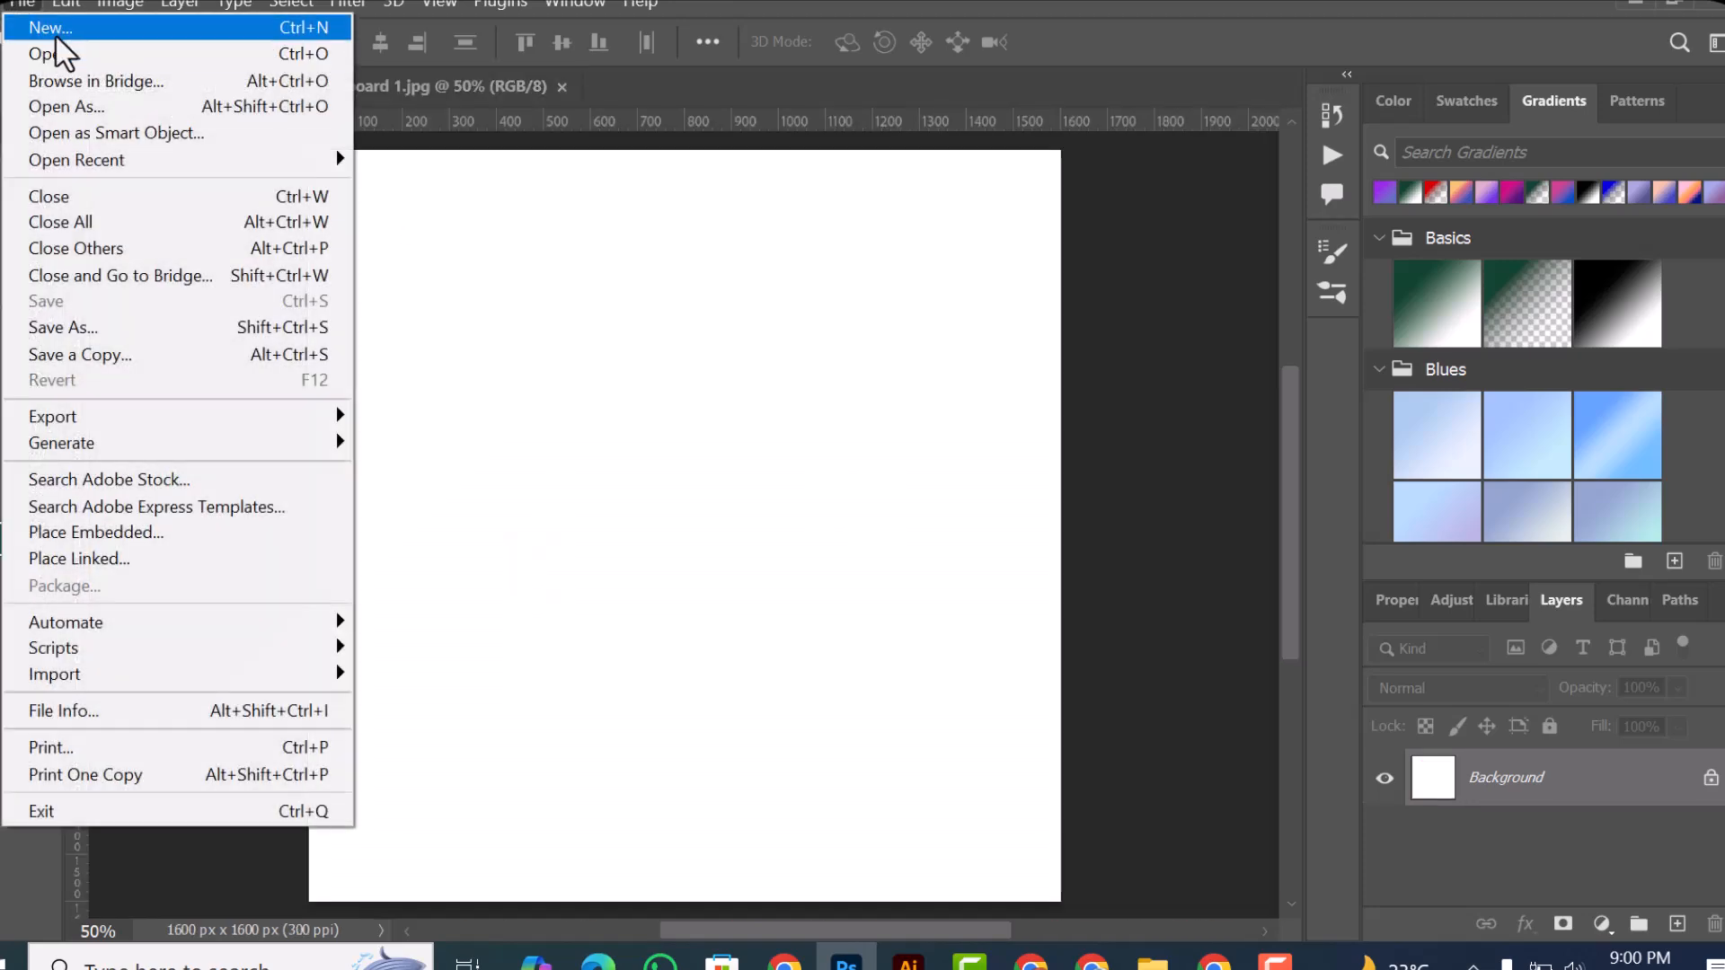
pyautogui.click(239, 38)
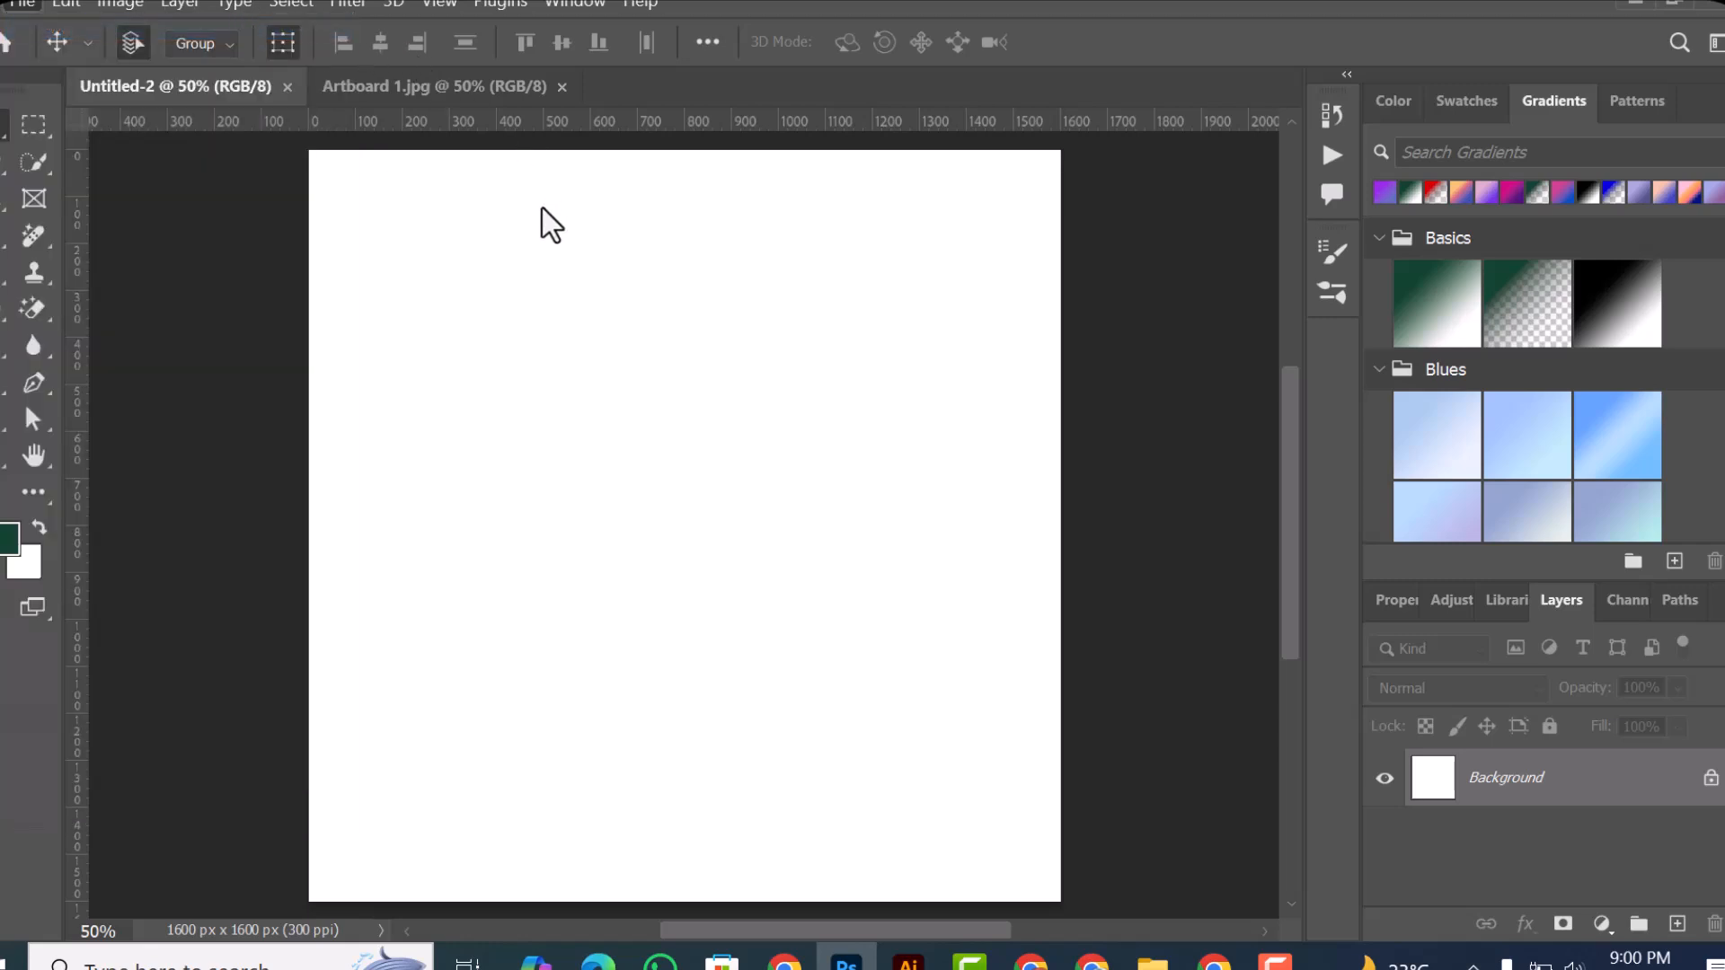
pyautogui.hotkey('ctrl', 'n')
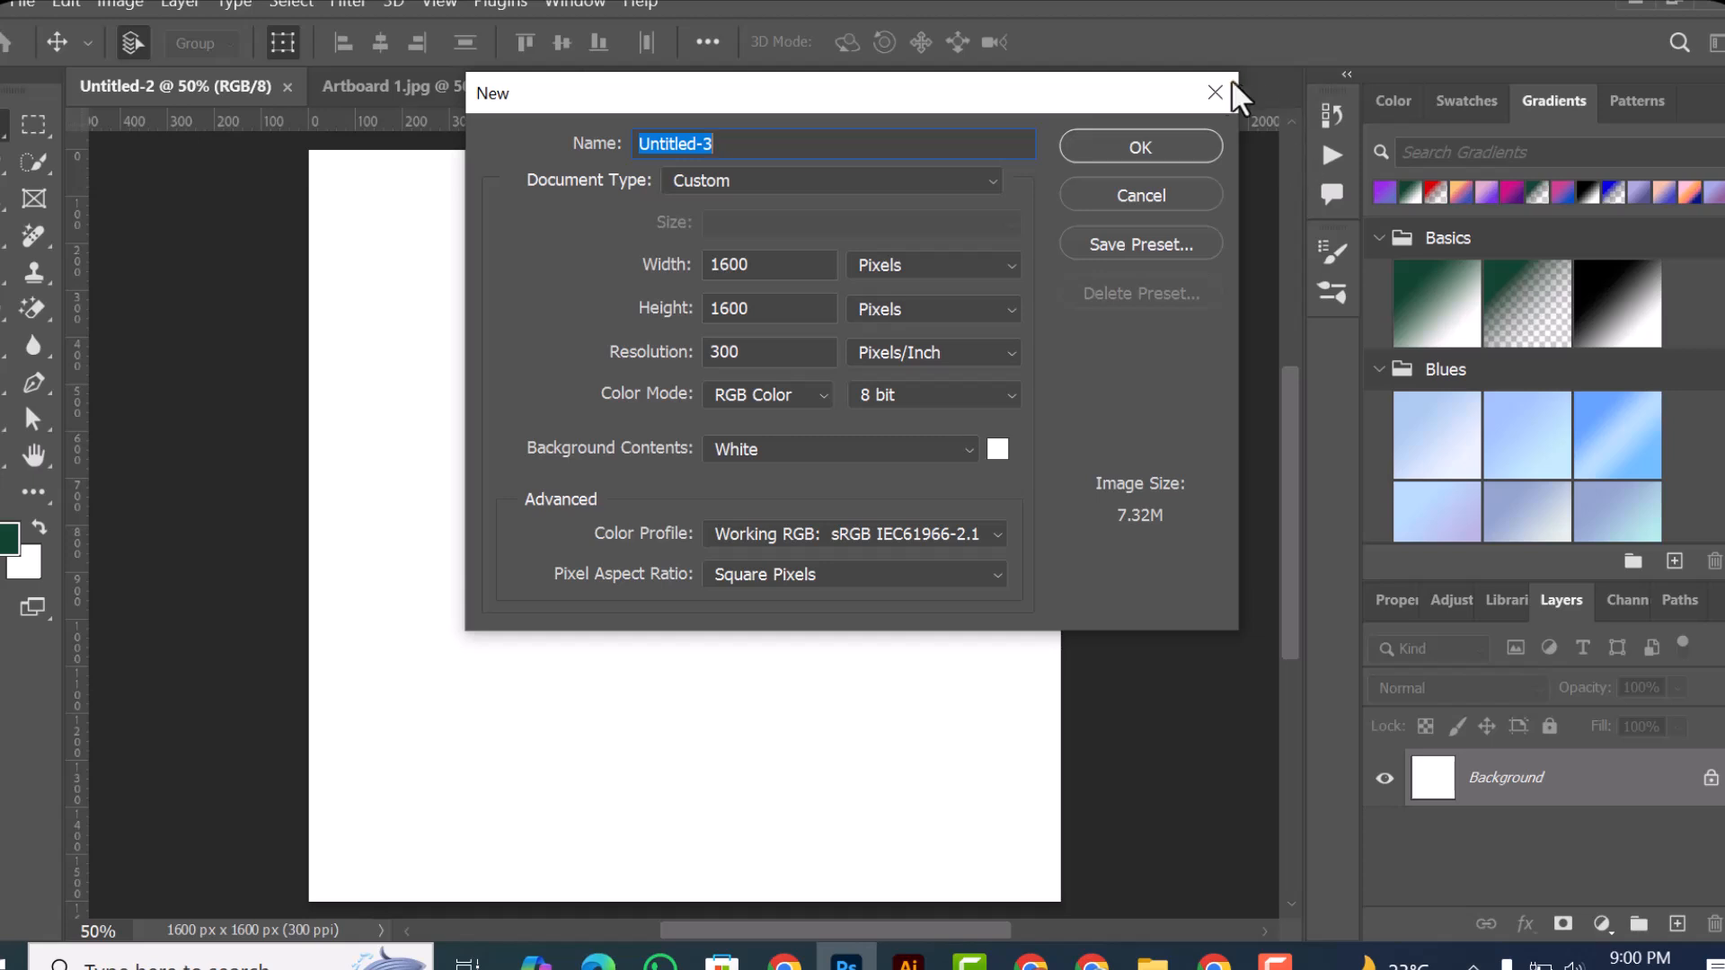
pyautogui.click(1222, 86)
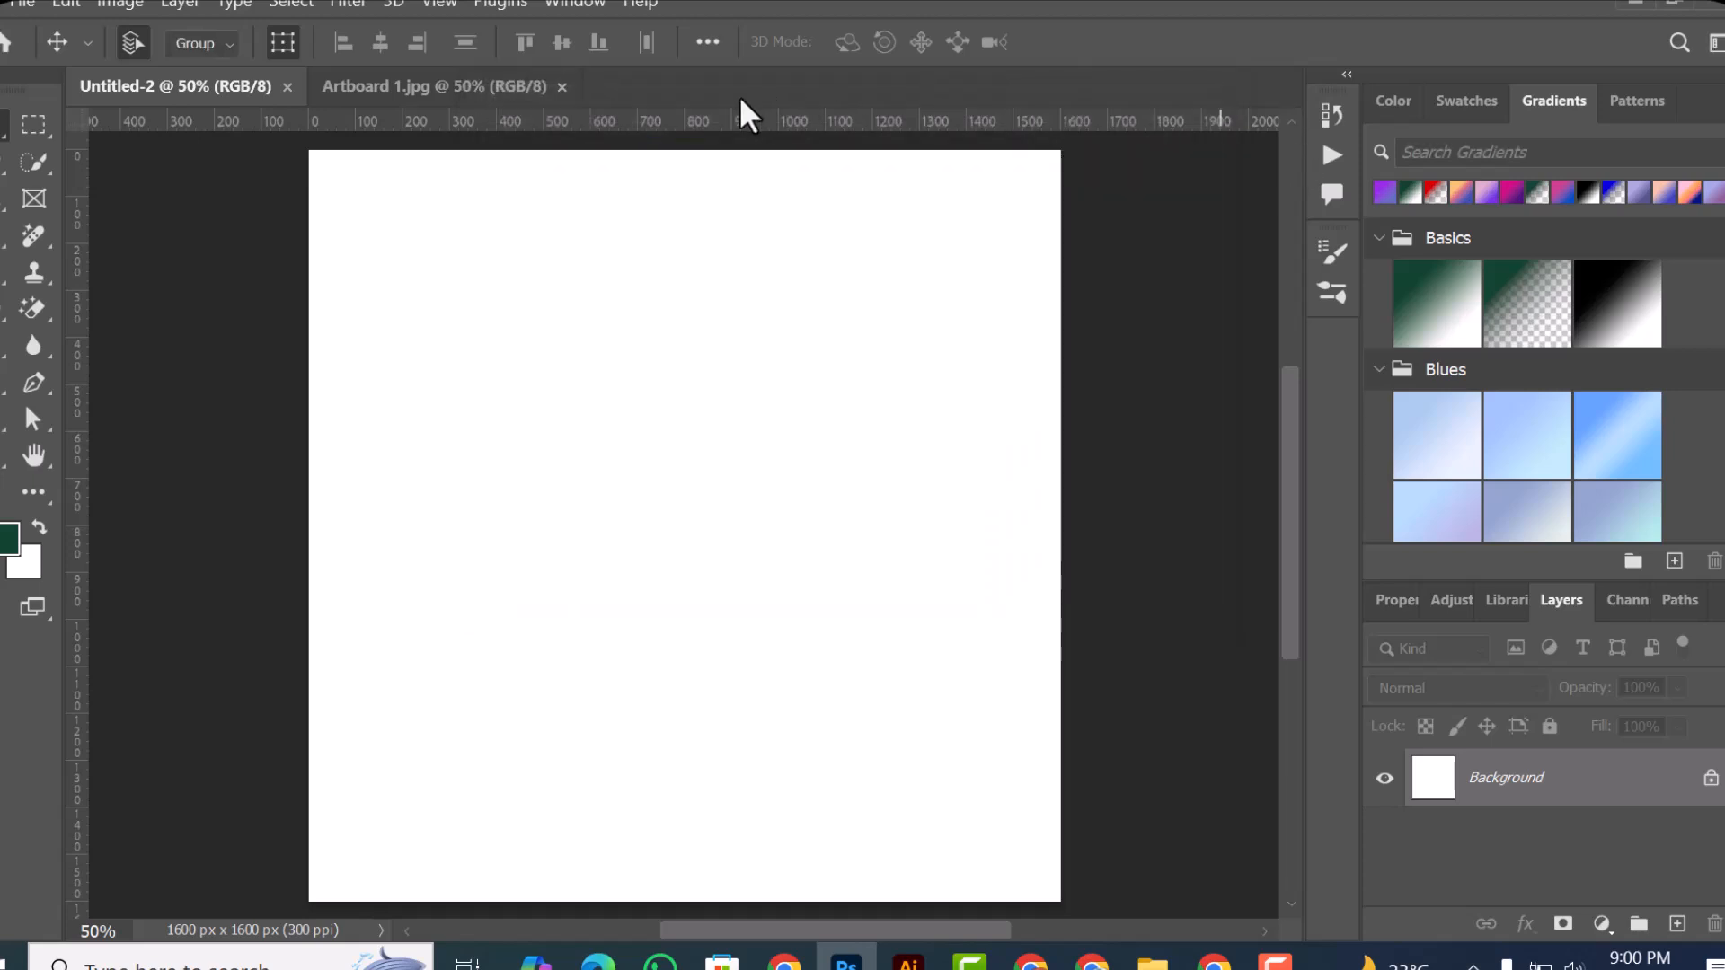
pyautogui.rightClick(638, 79)
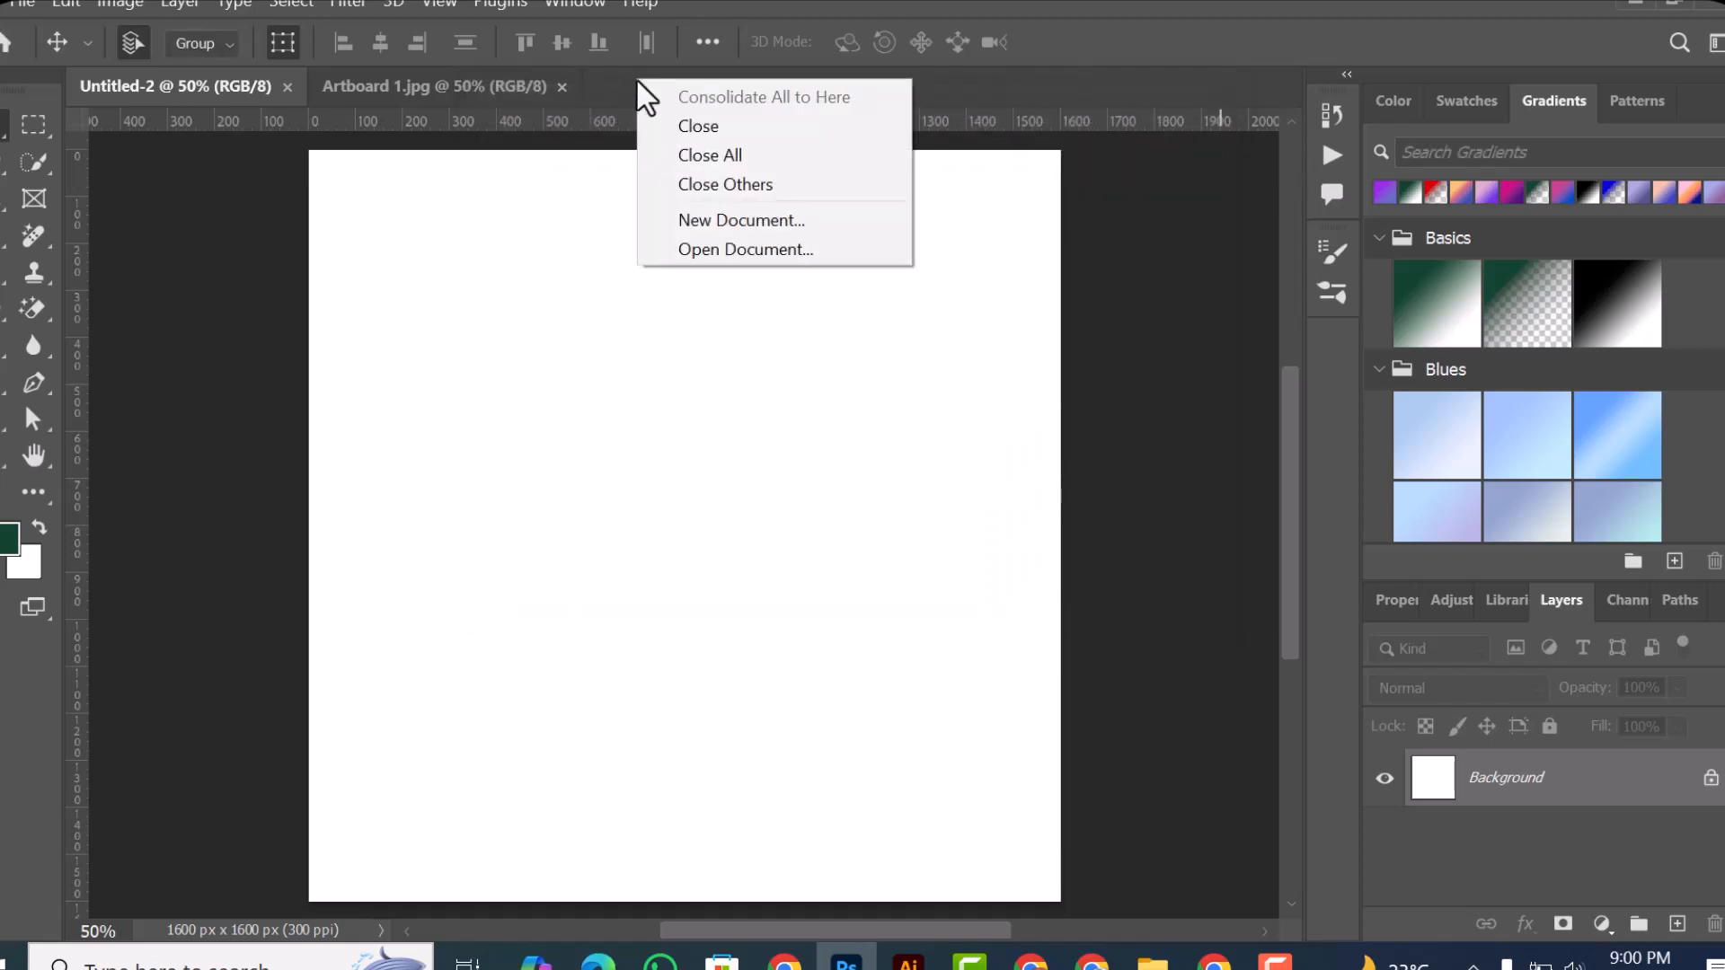
pyautogui.click(729, 221)
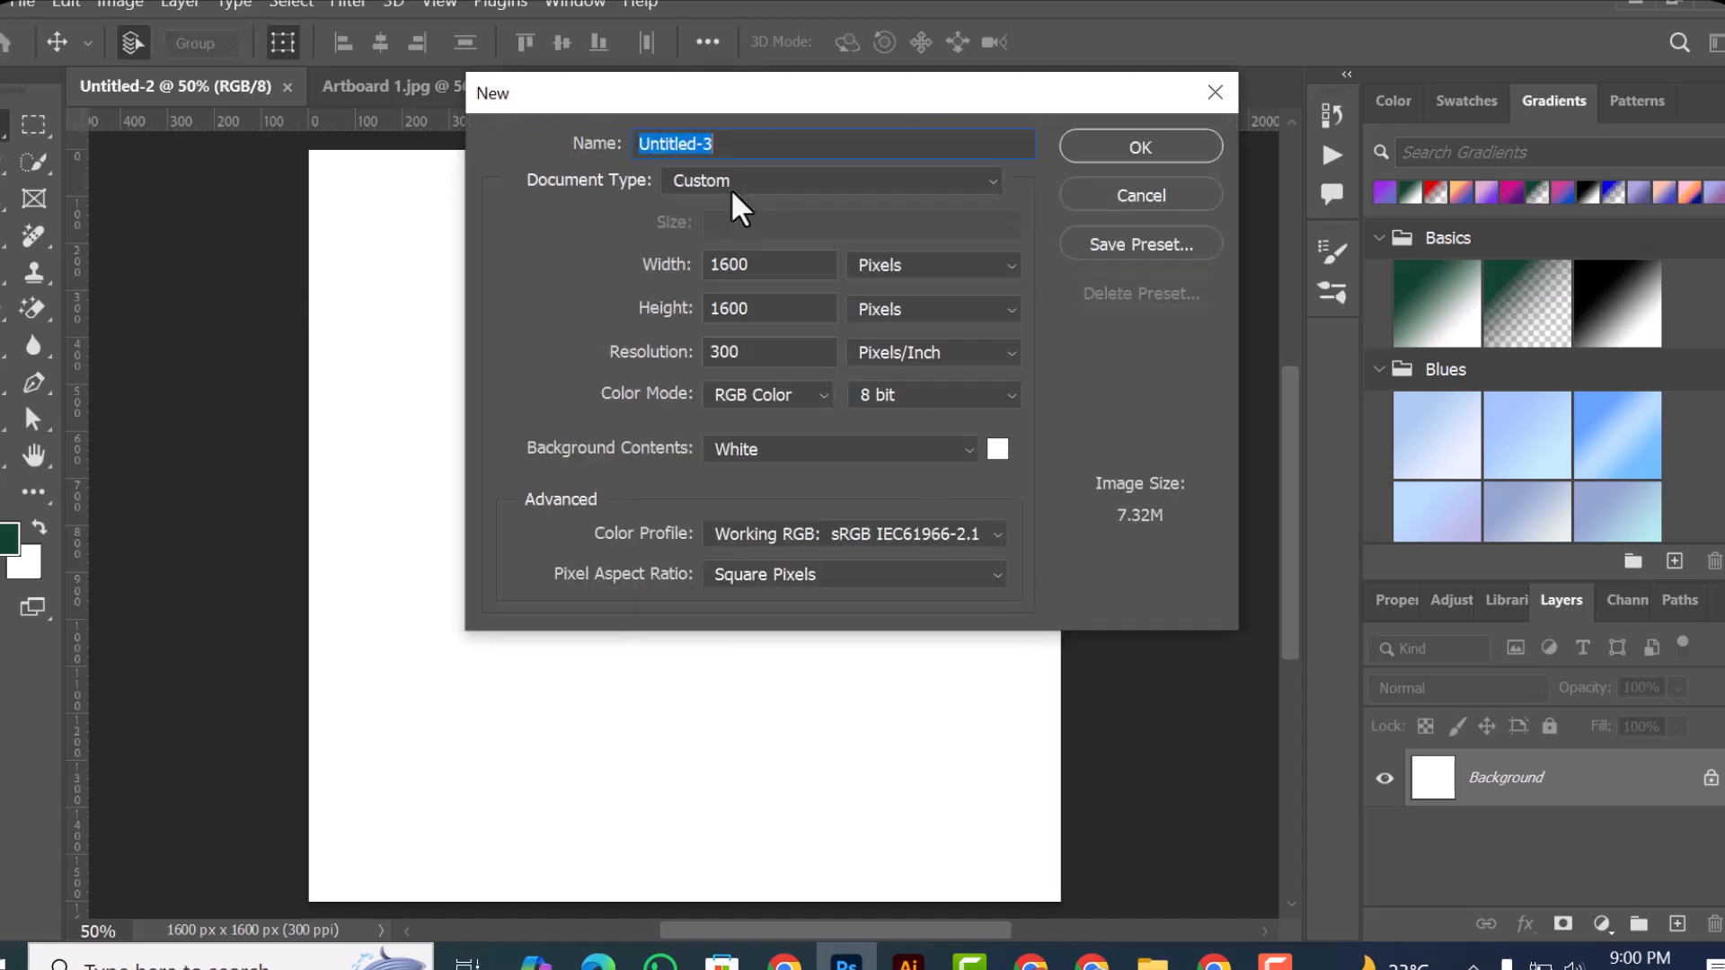
pyautogui.click(1215, 90)
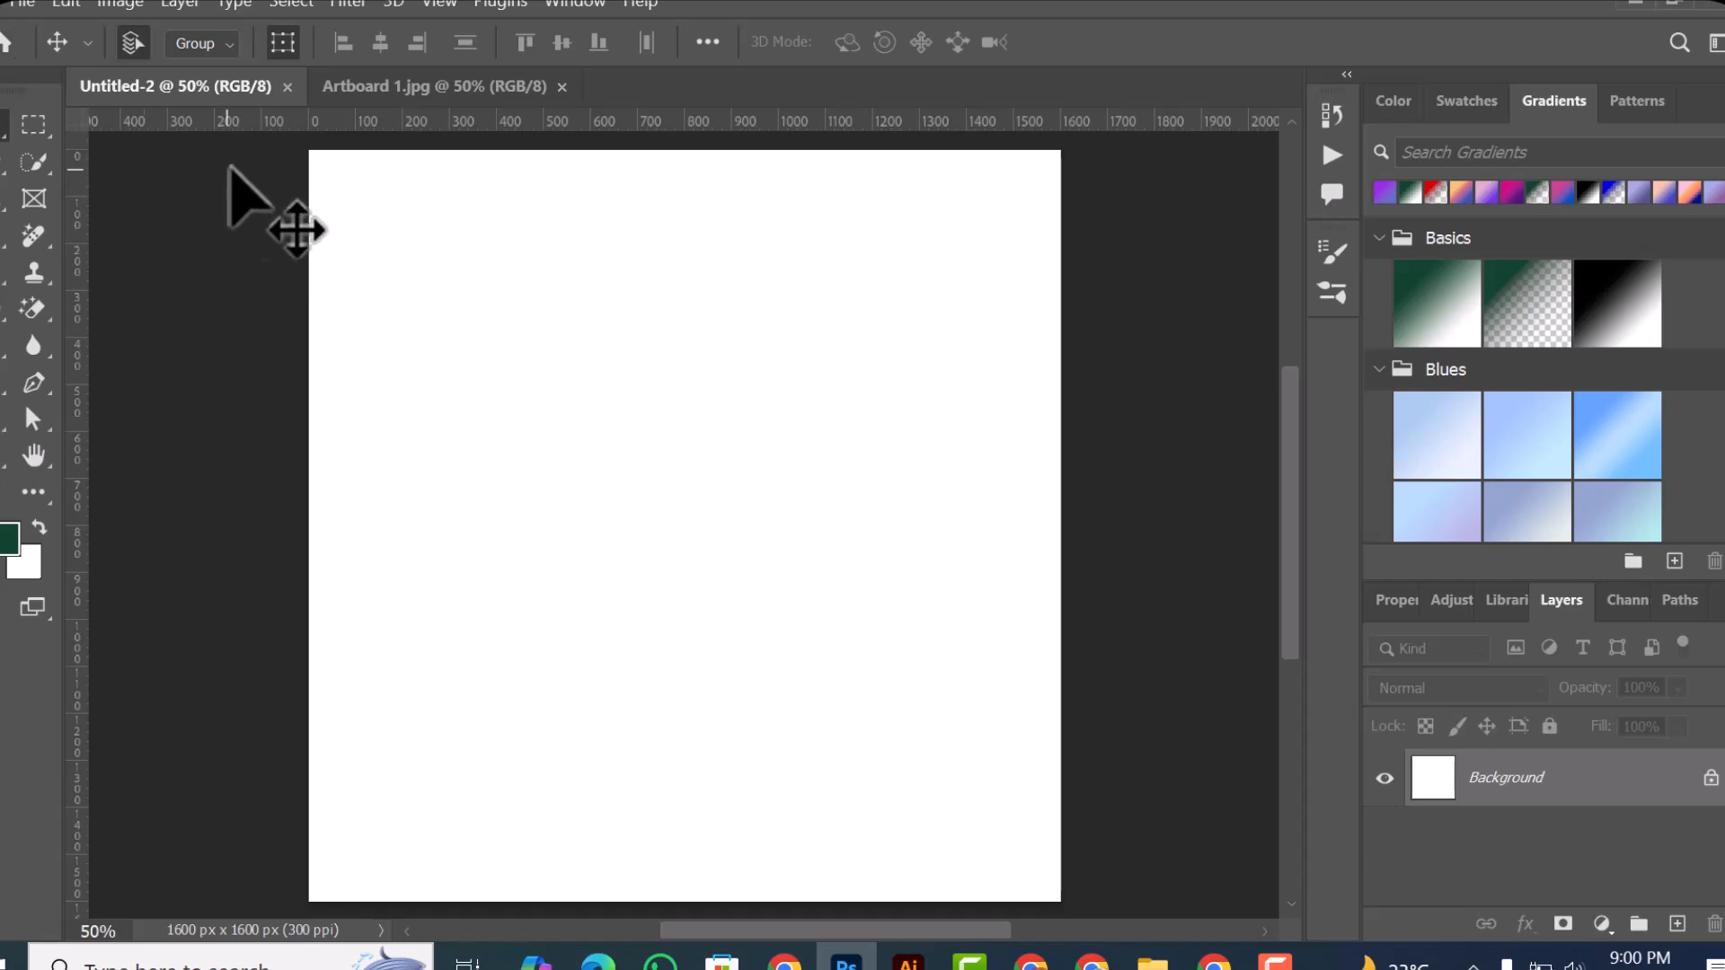
pyautogui.click(25, 3)
pyautogui.click(45, 32)
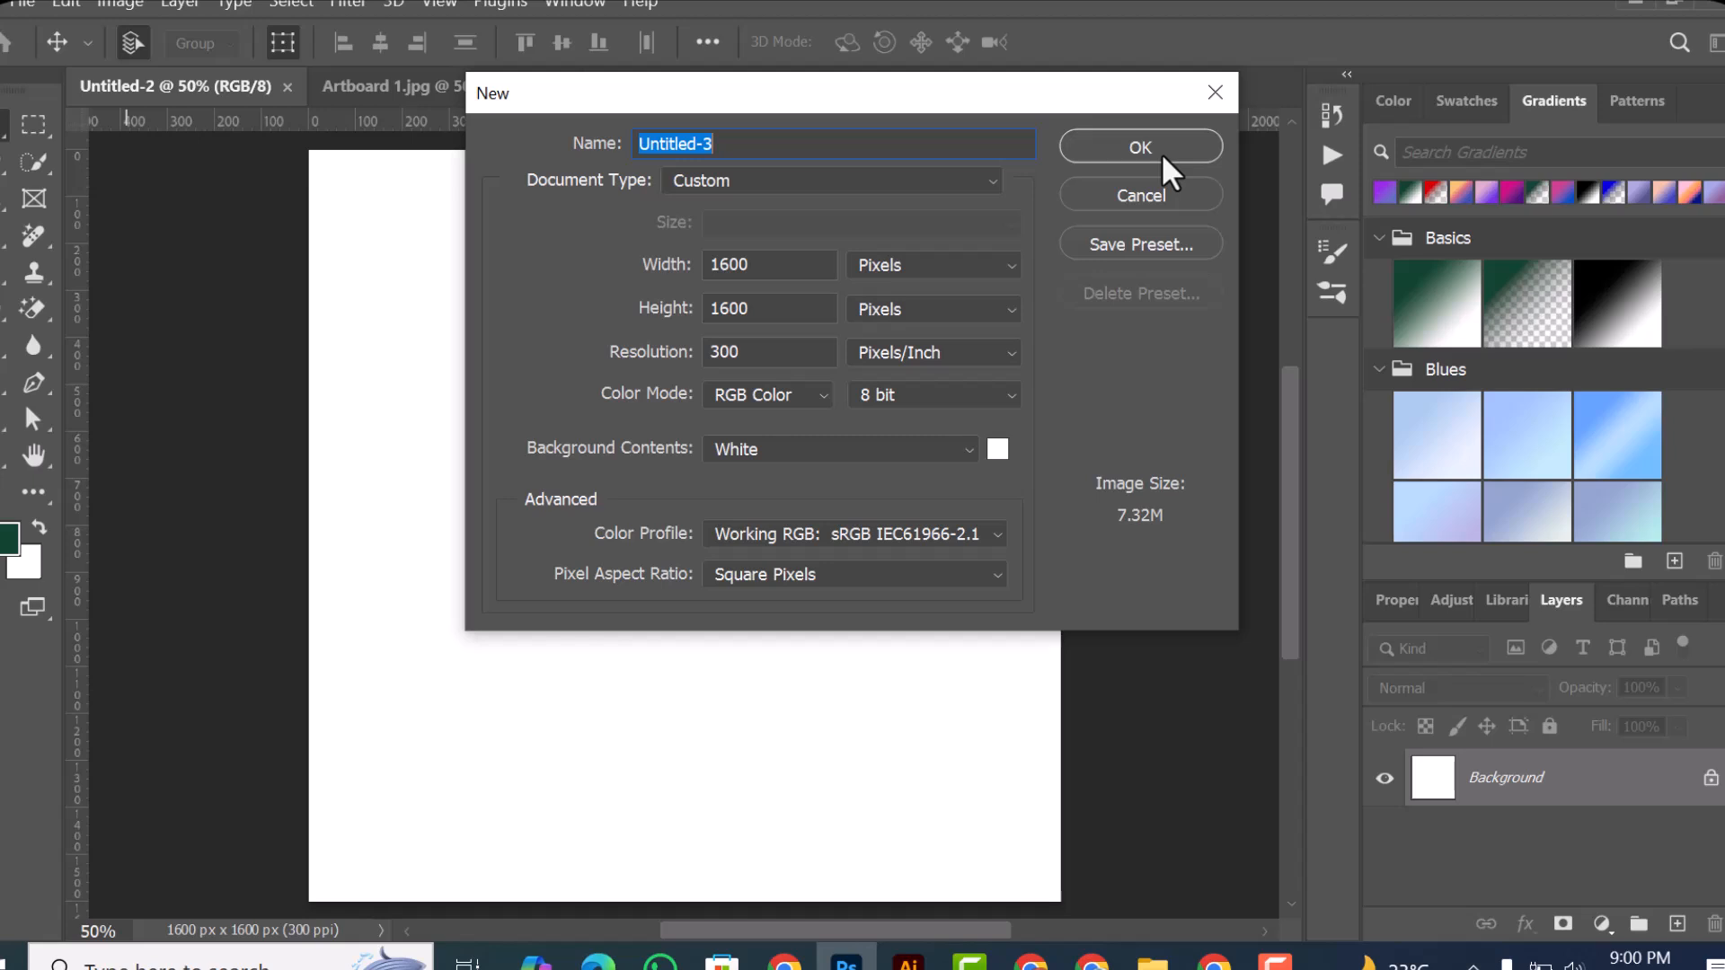
pyautogui.click(1213, 93)
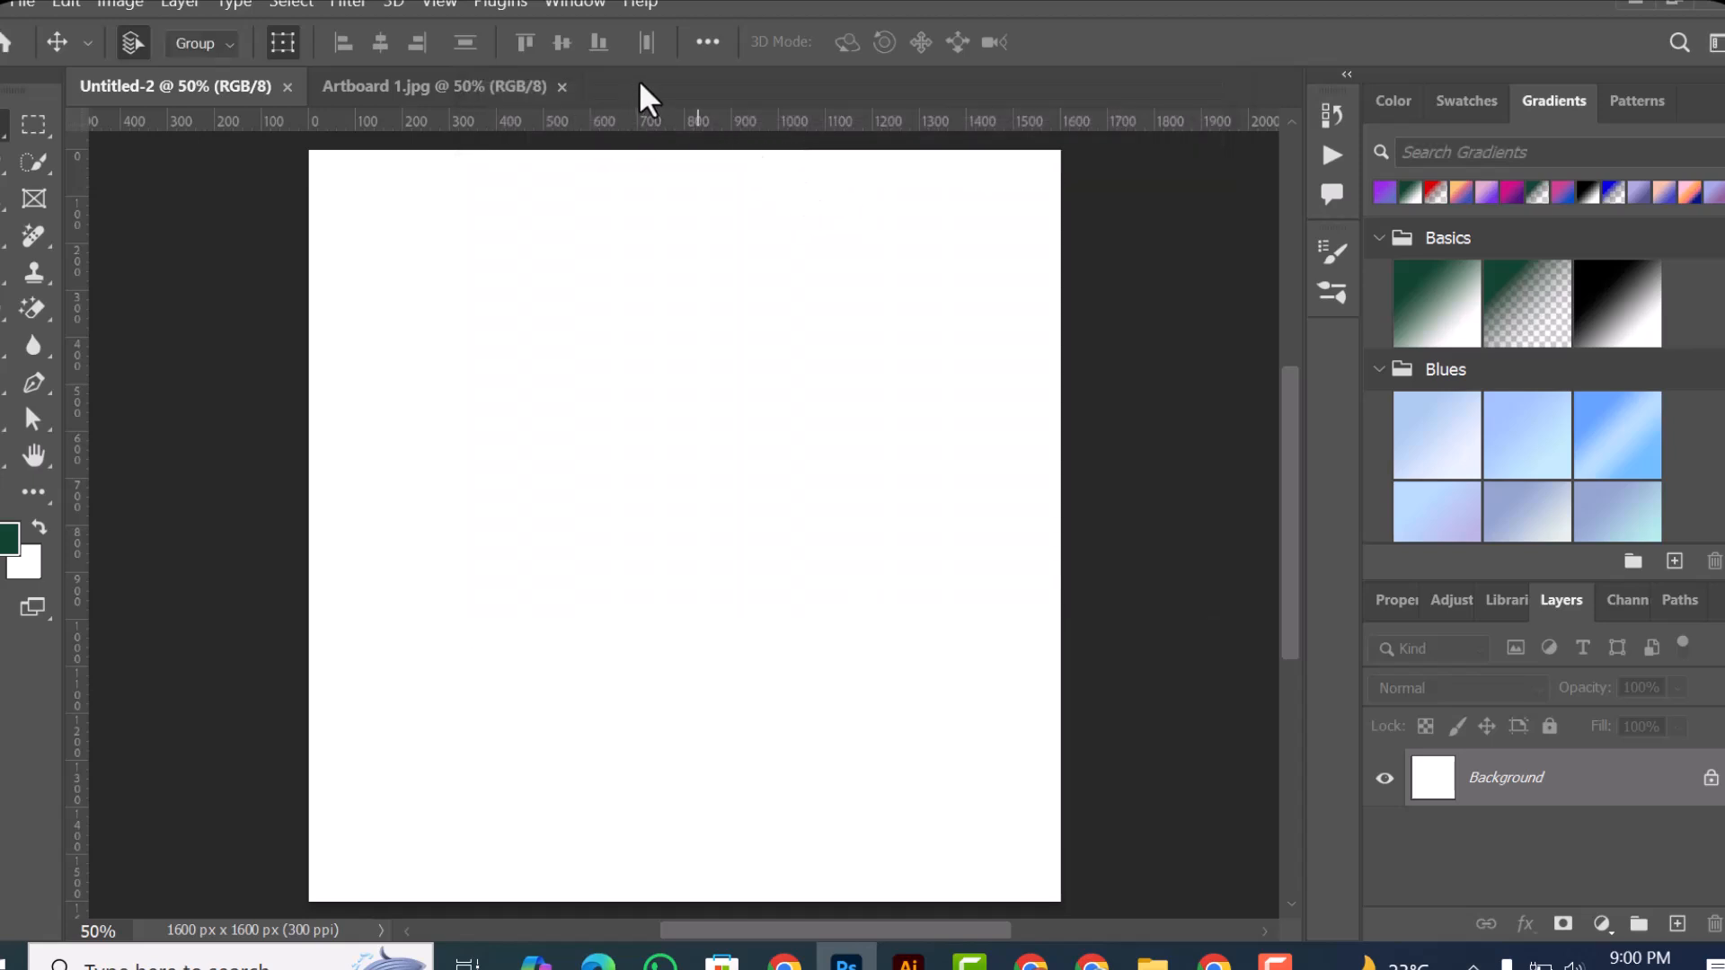
# Step: Create a new 1600 x 1600 pixel document at 300 pixels/inch in RGB Color with a white background
pyautogui.rightClick(638, 79)
pyautogui.click(734, 210)
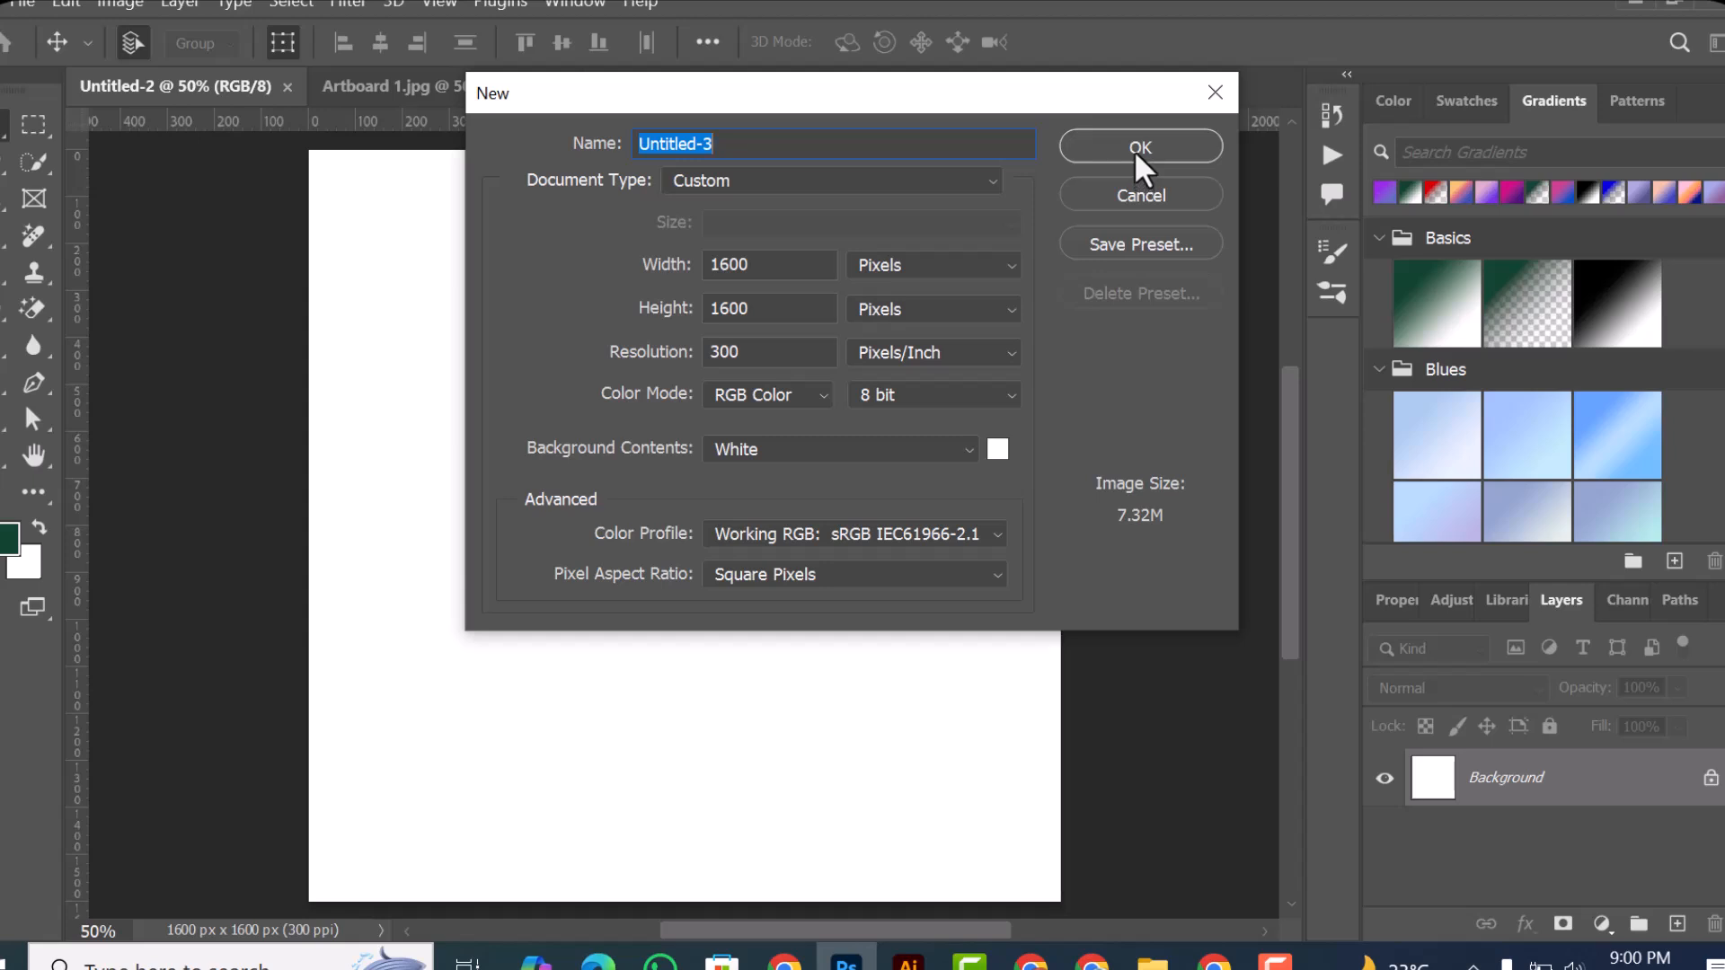
pyautogui.click(1183, 148)
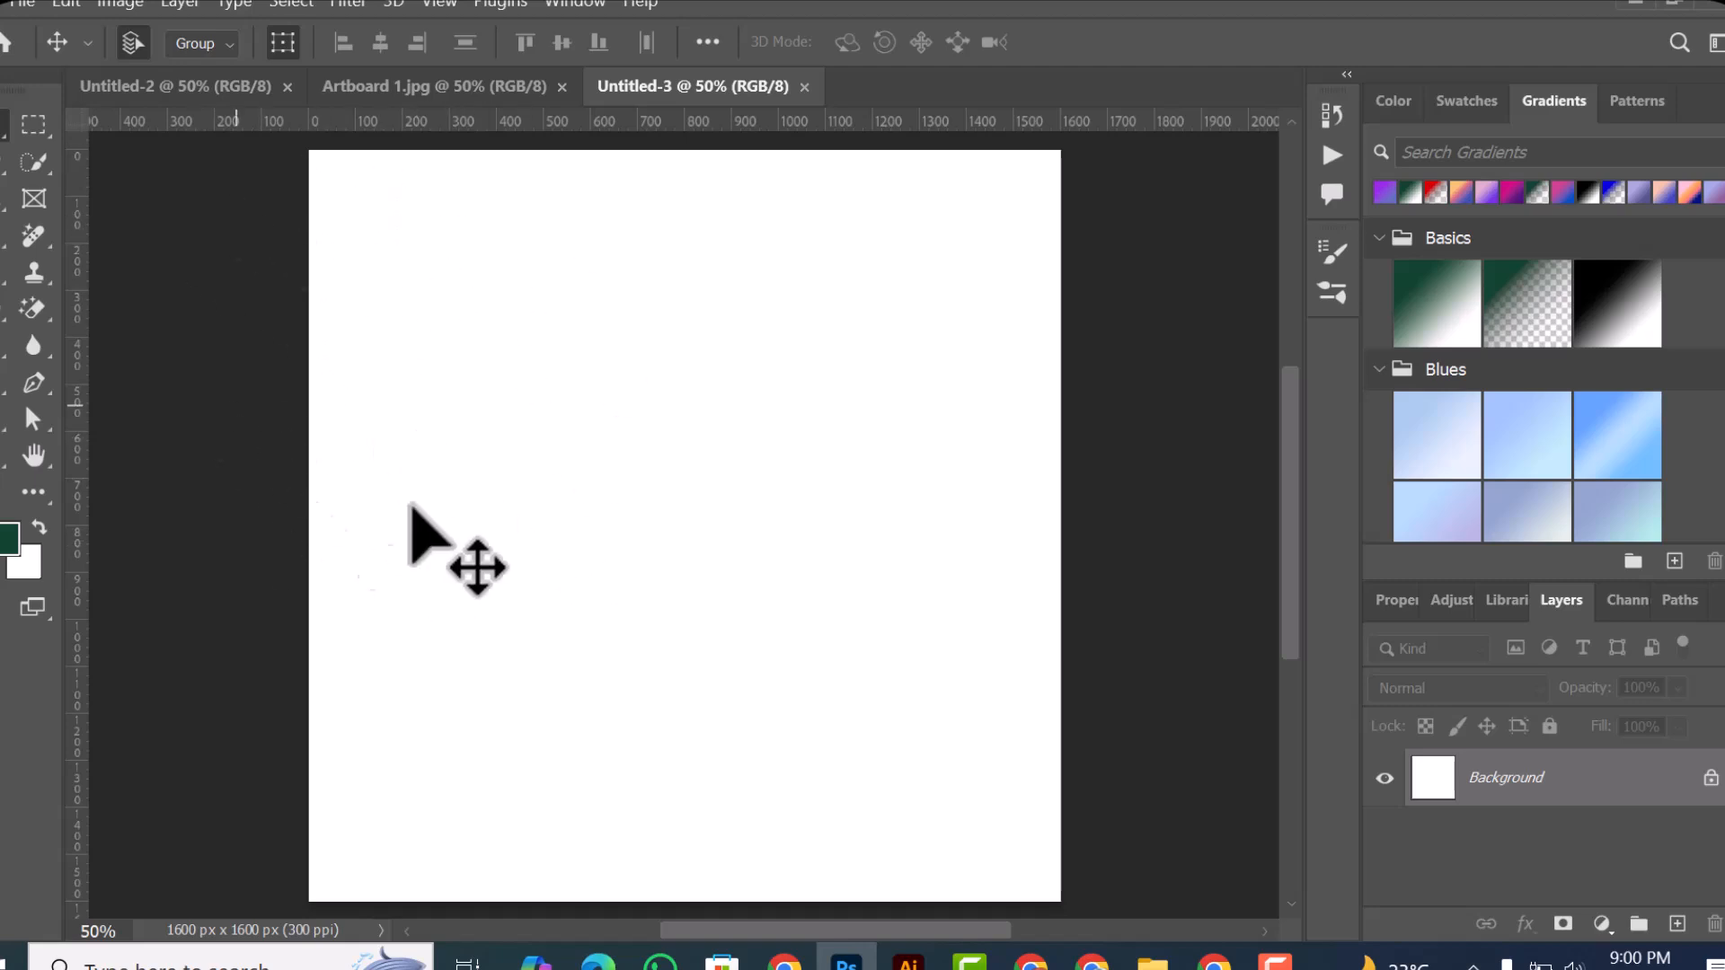
pyautogui.click(25, 3)
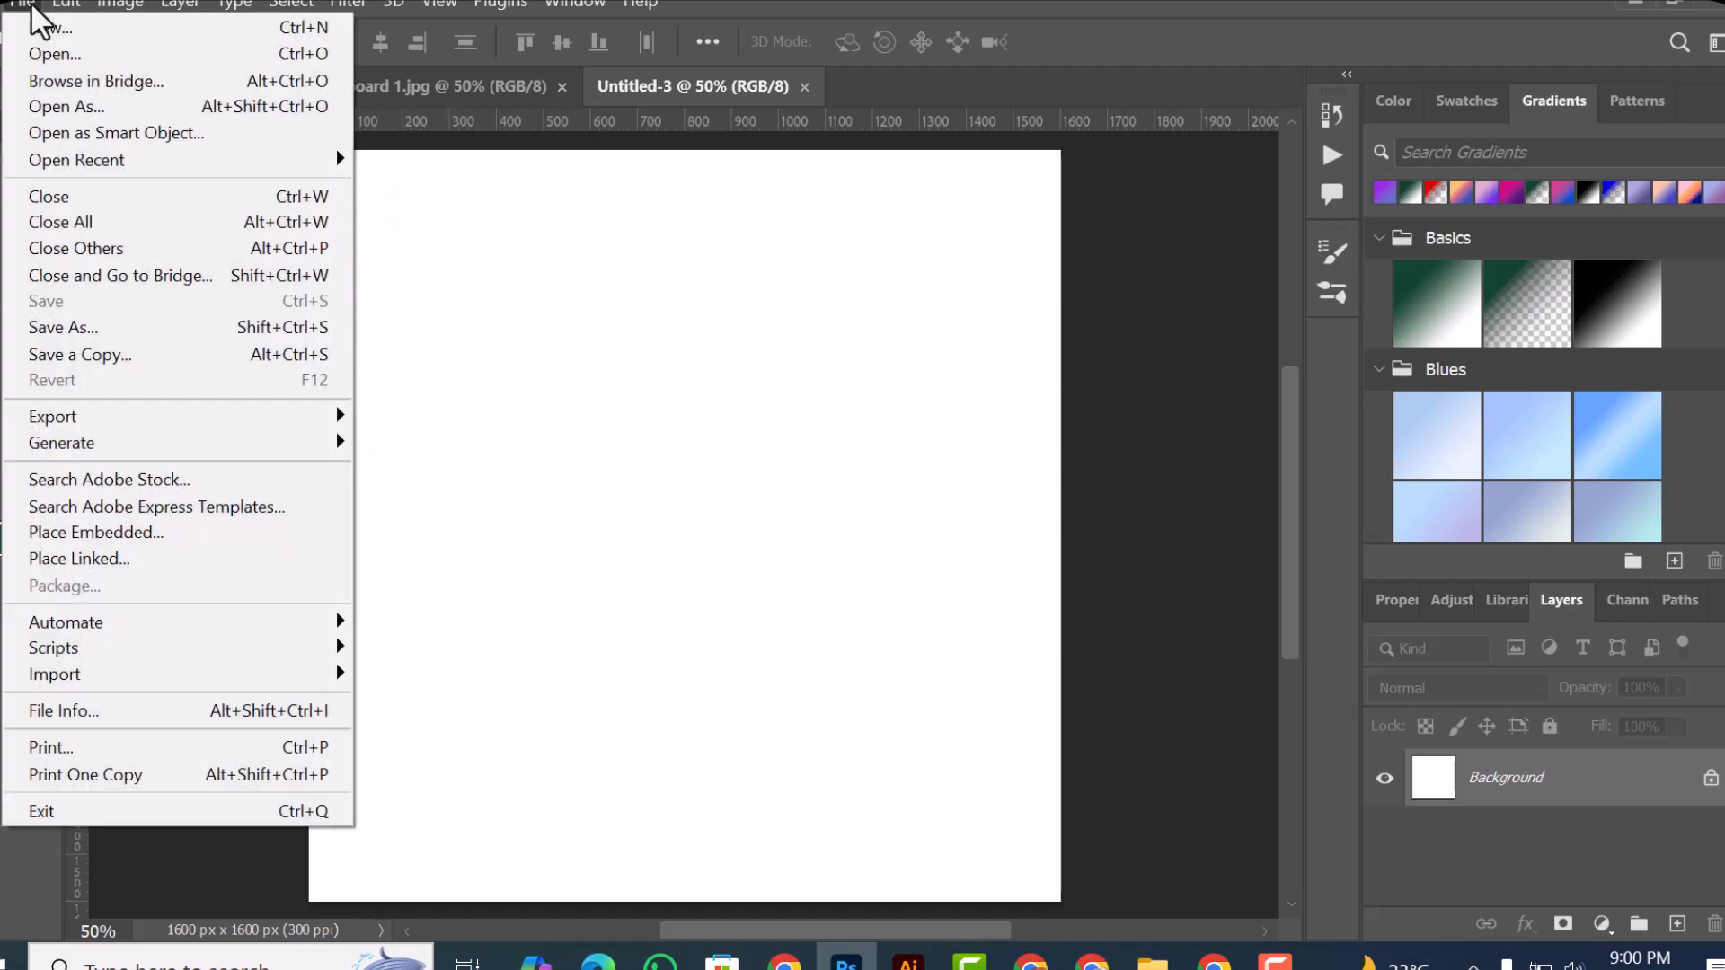
pyautogui.click(315, 63)
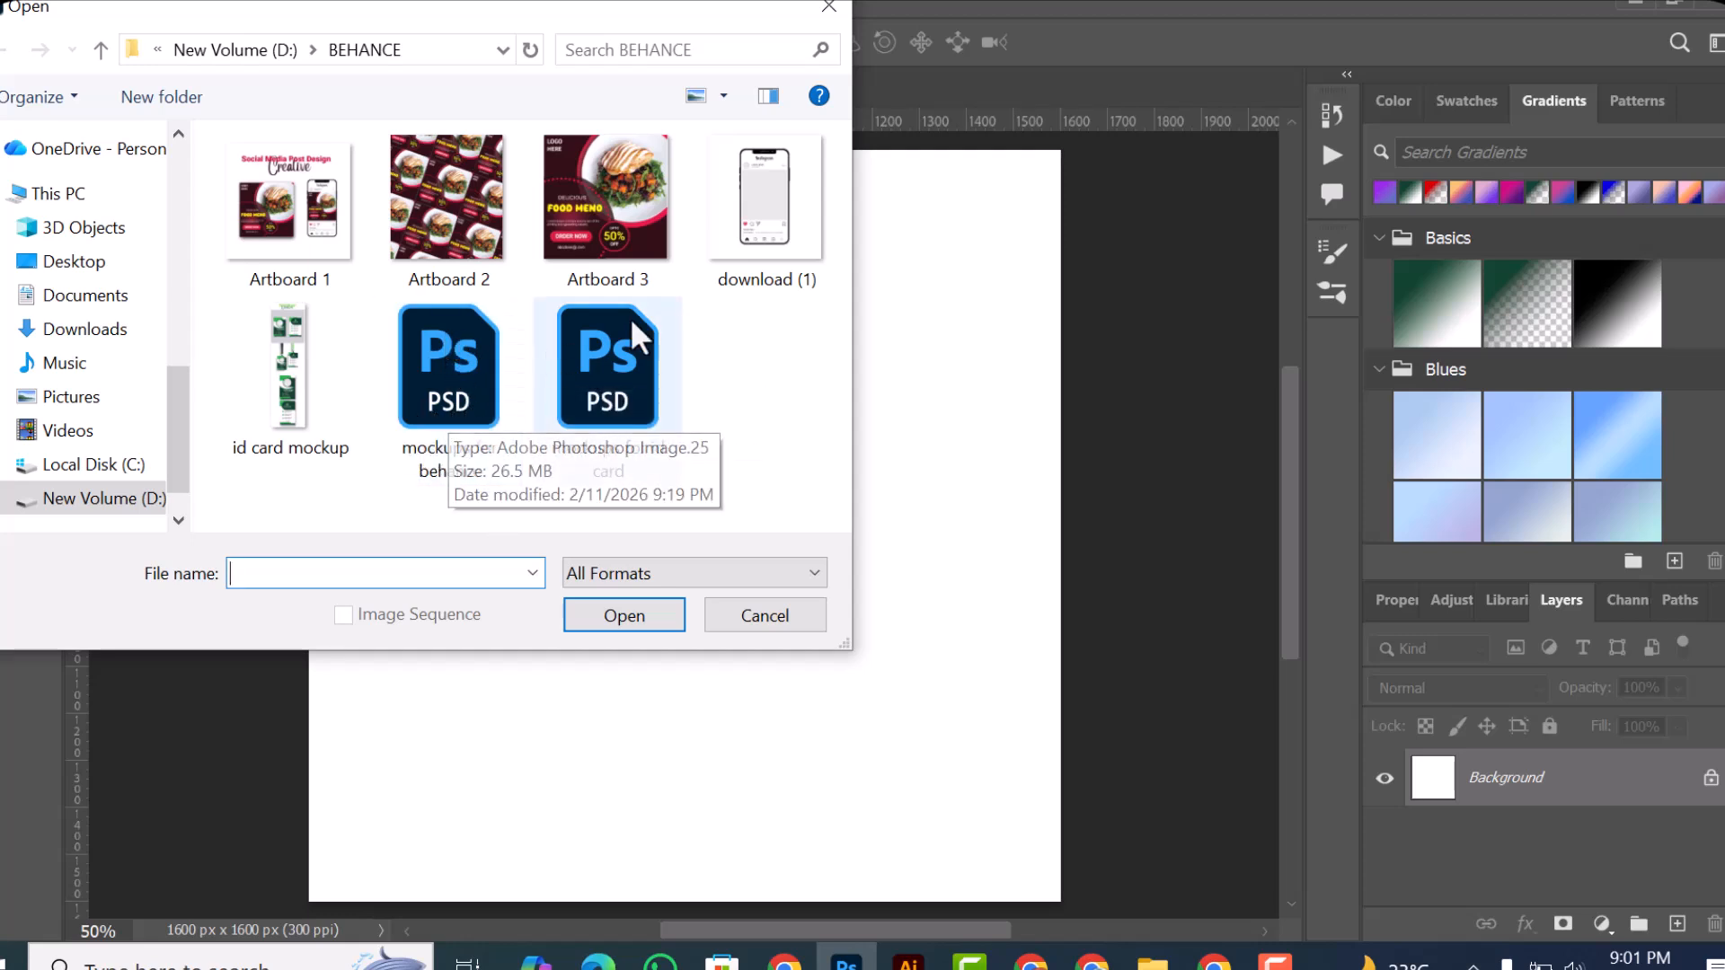
pyautogui.click(844, 11)
pyautogui.click(31, 9)
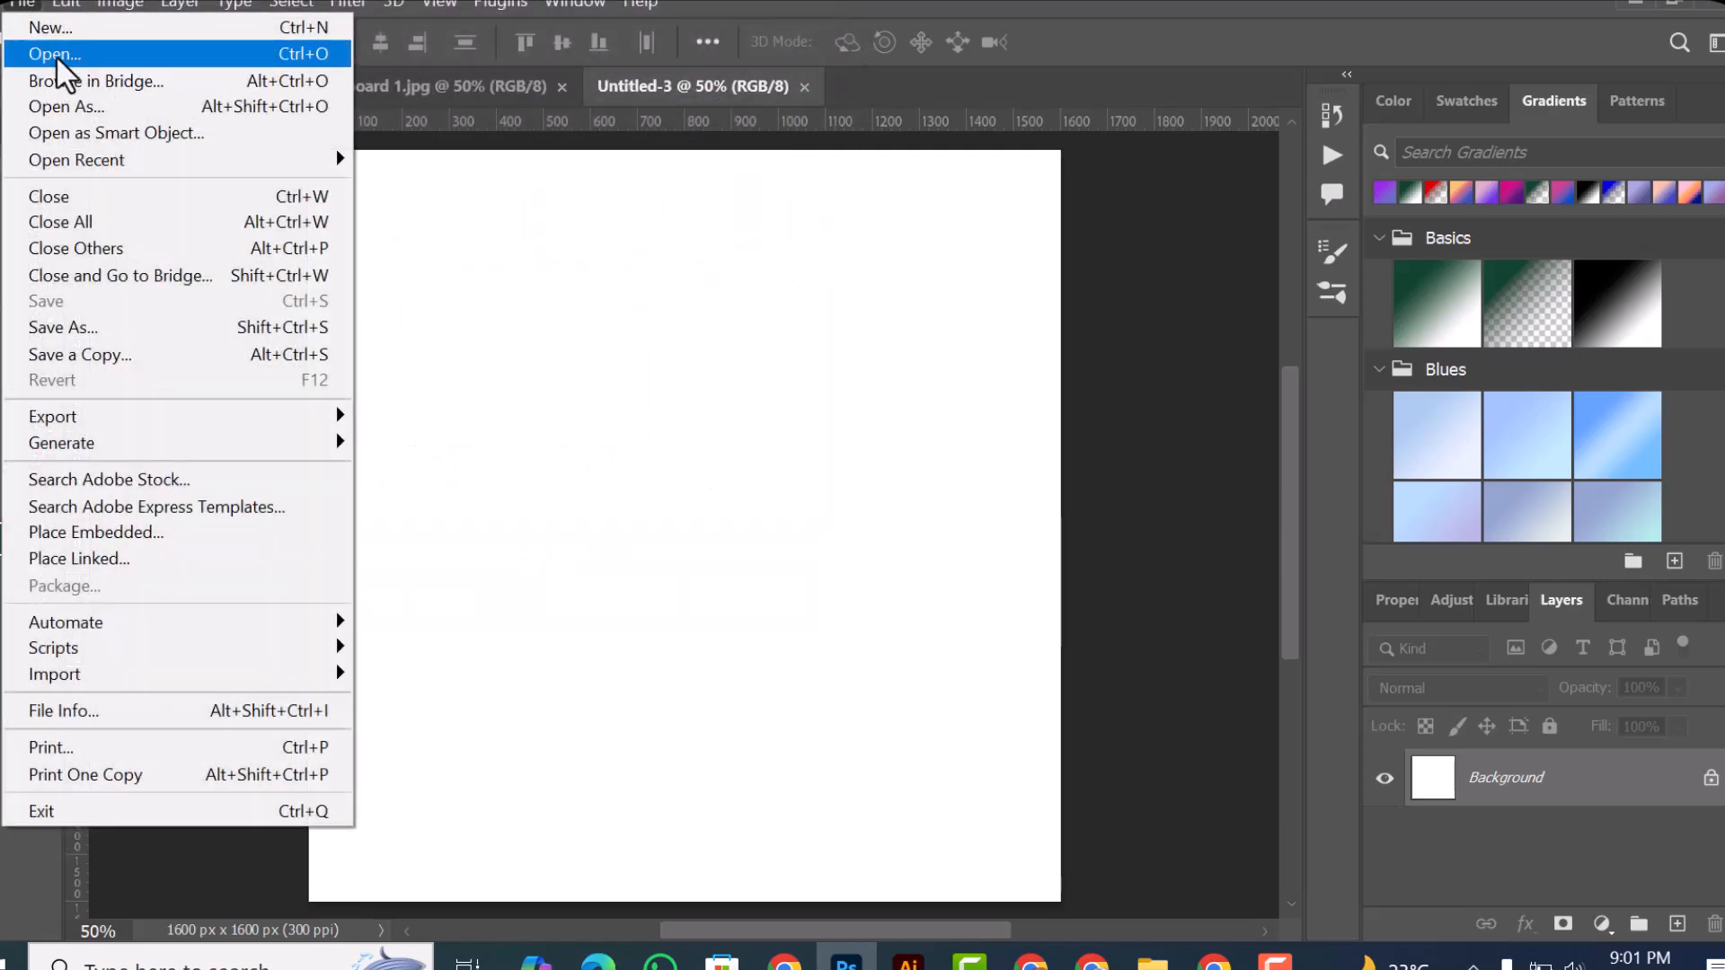
pyautogui.click(55, 56)
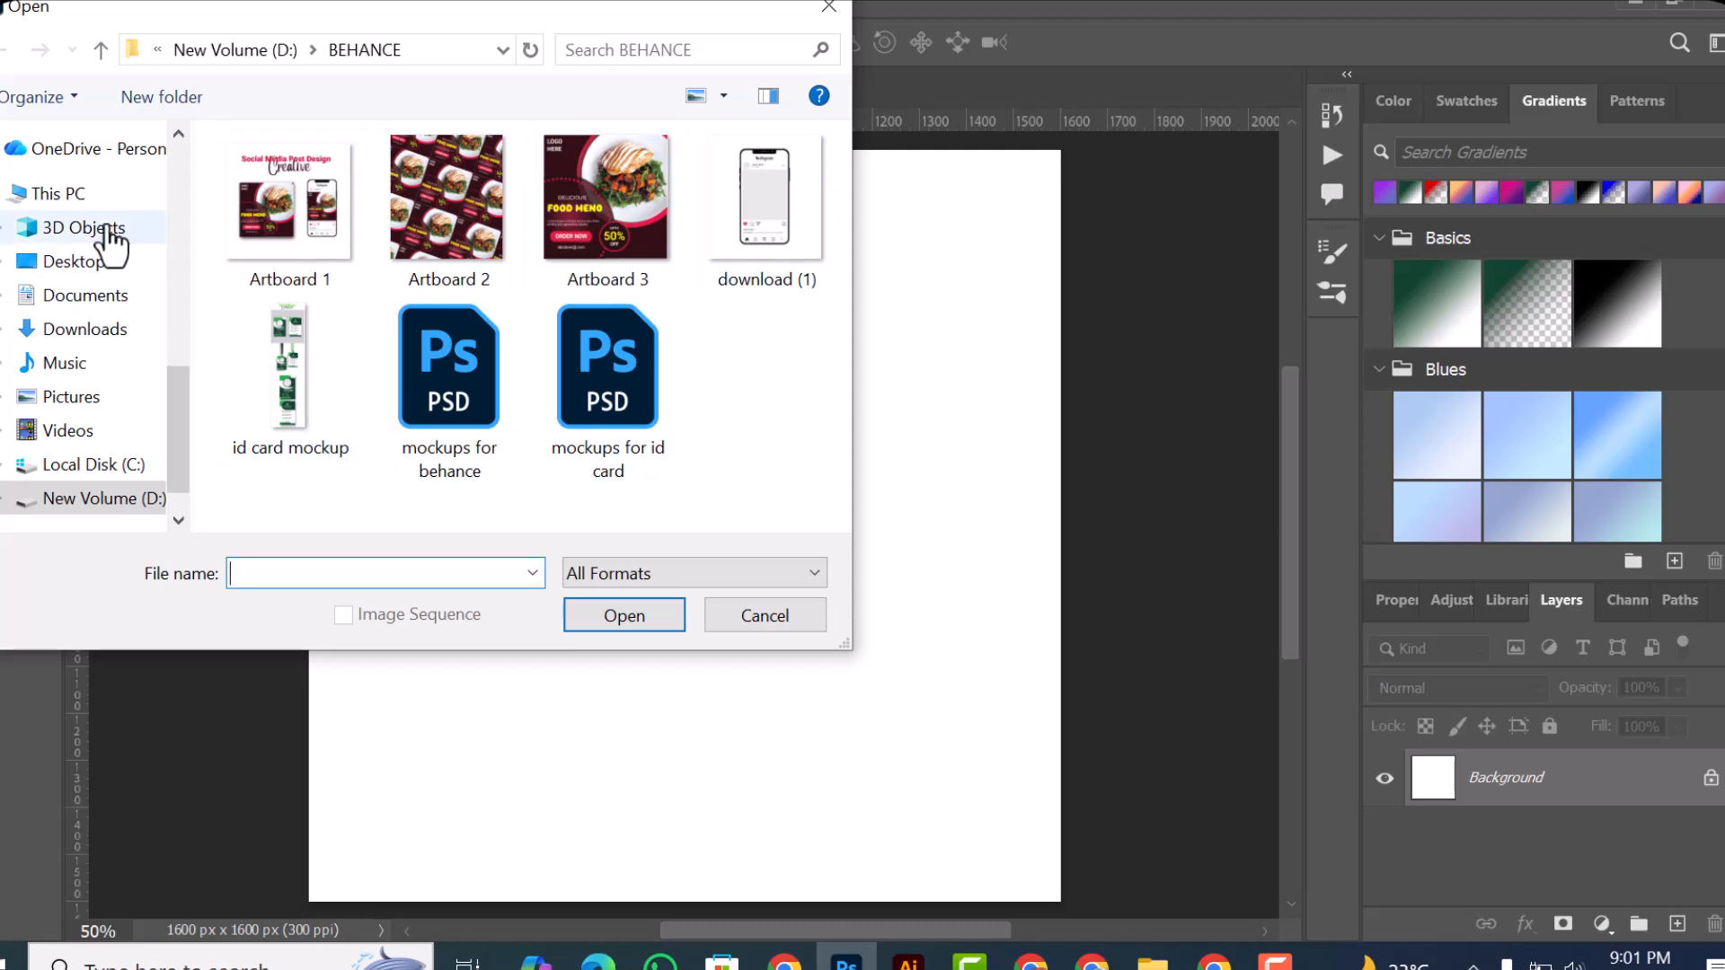
pyautogui.click(97, 347)
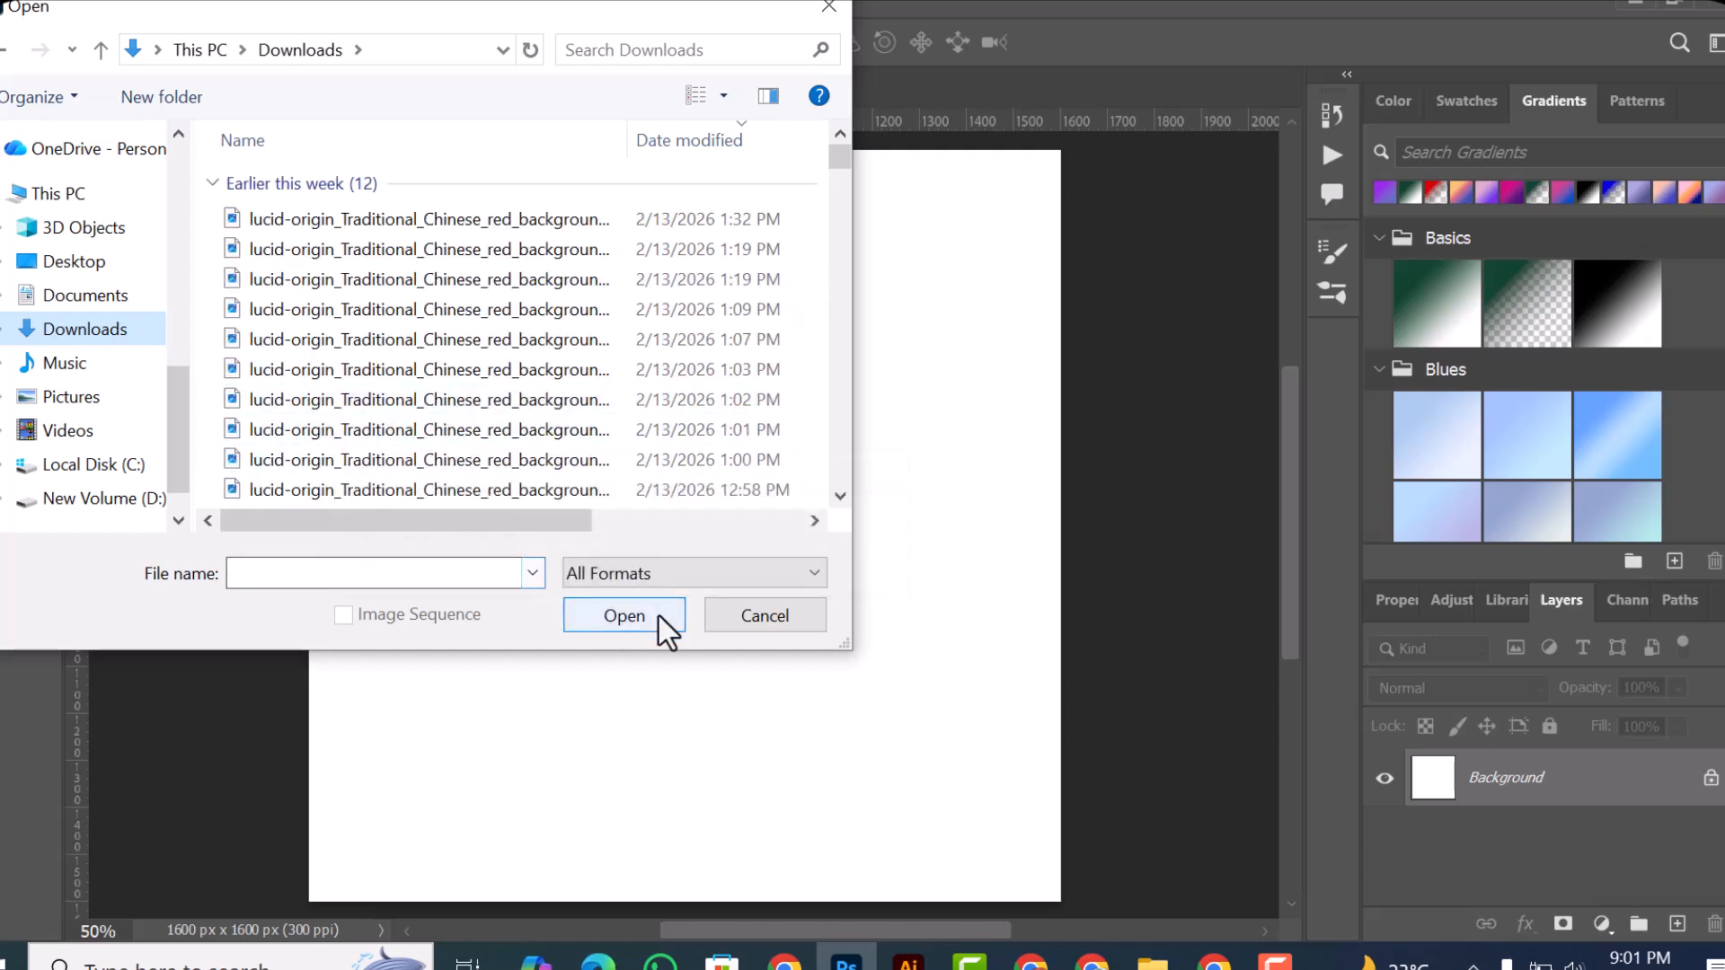
pyautogui.click(764, 616)
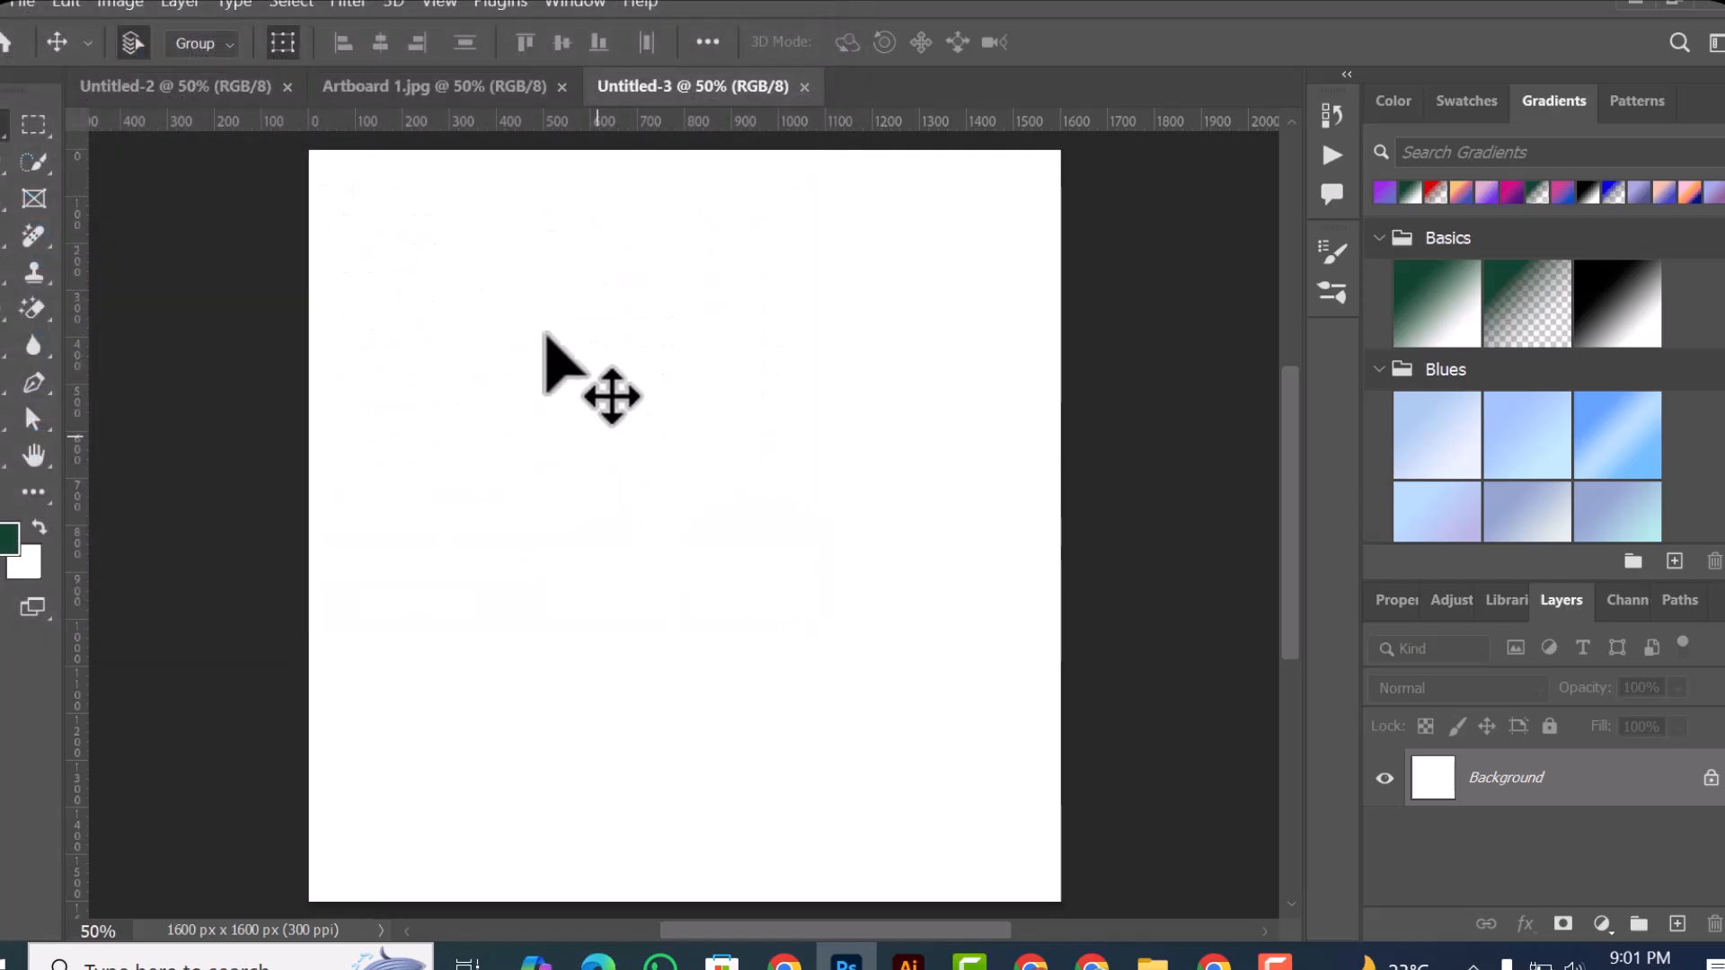
# Step: Open the Artboard 2 image from the BEHANCE folder
pyautogui.click(18, 4)
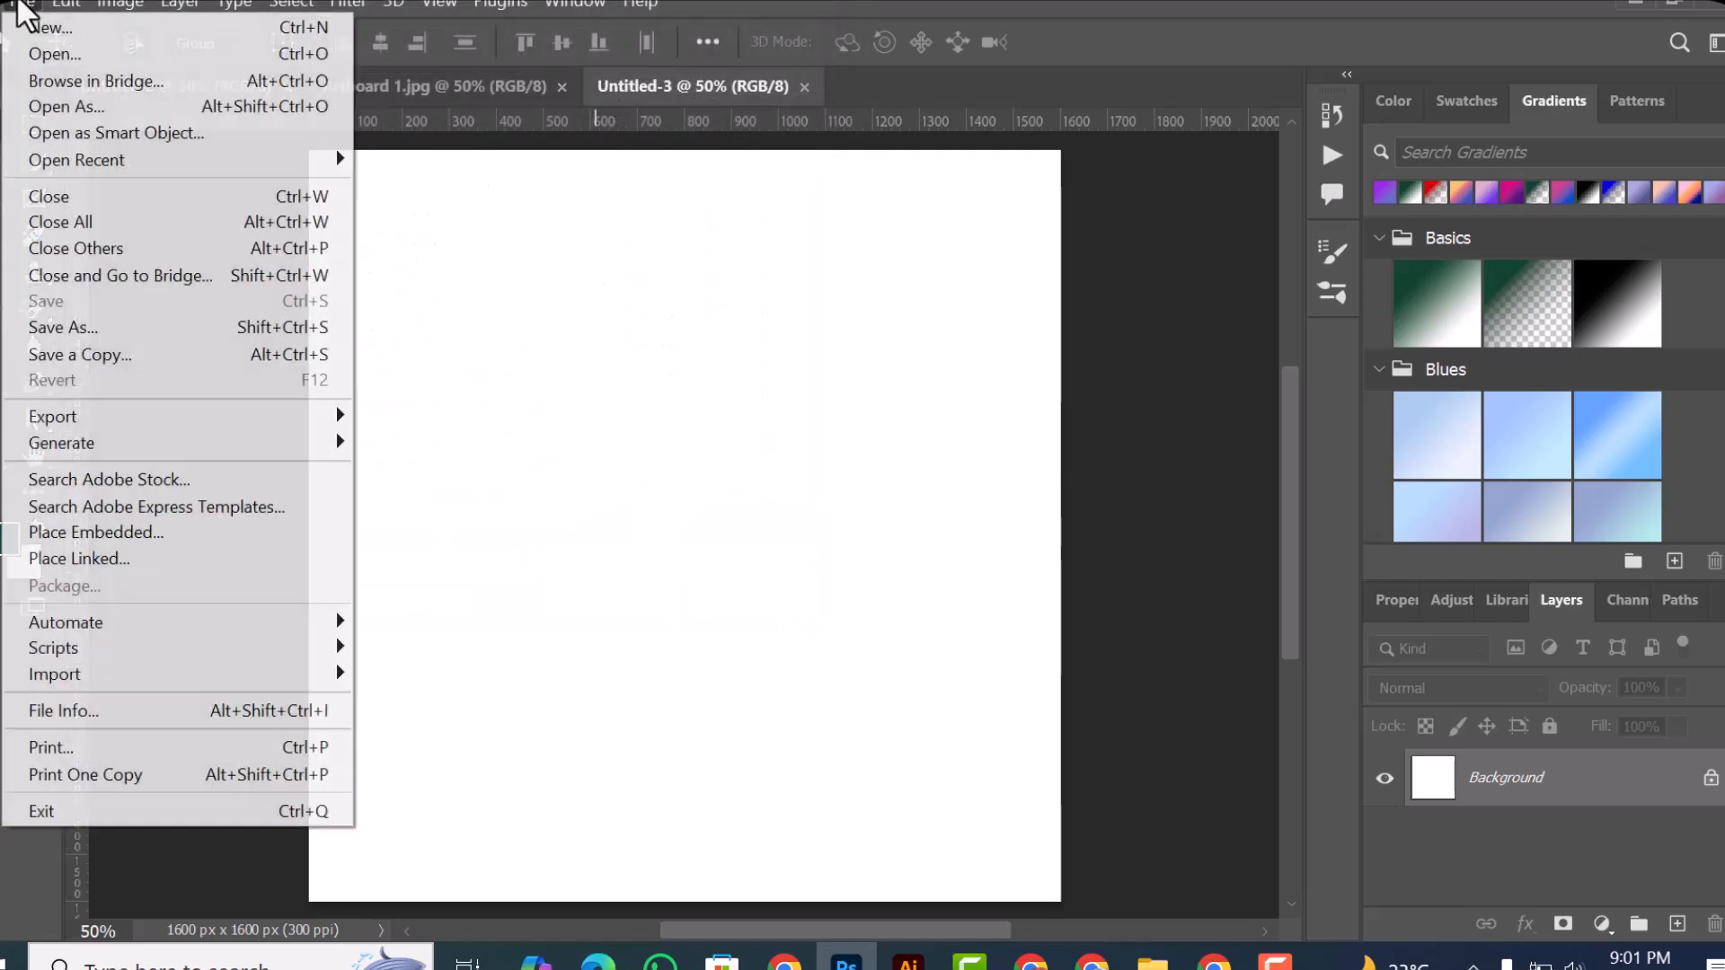
pyautogui.click(57, 61)
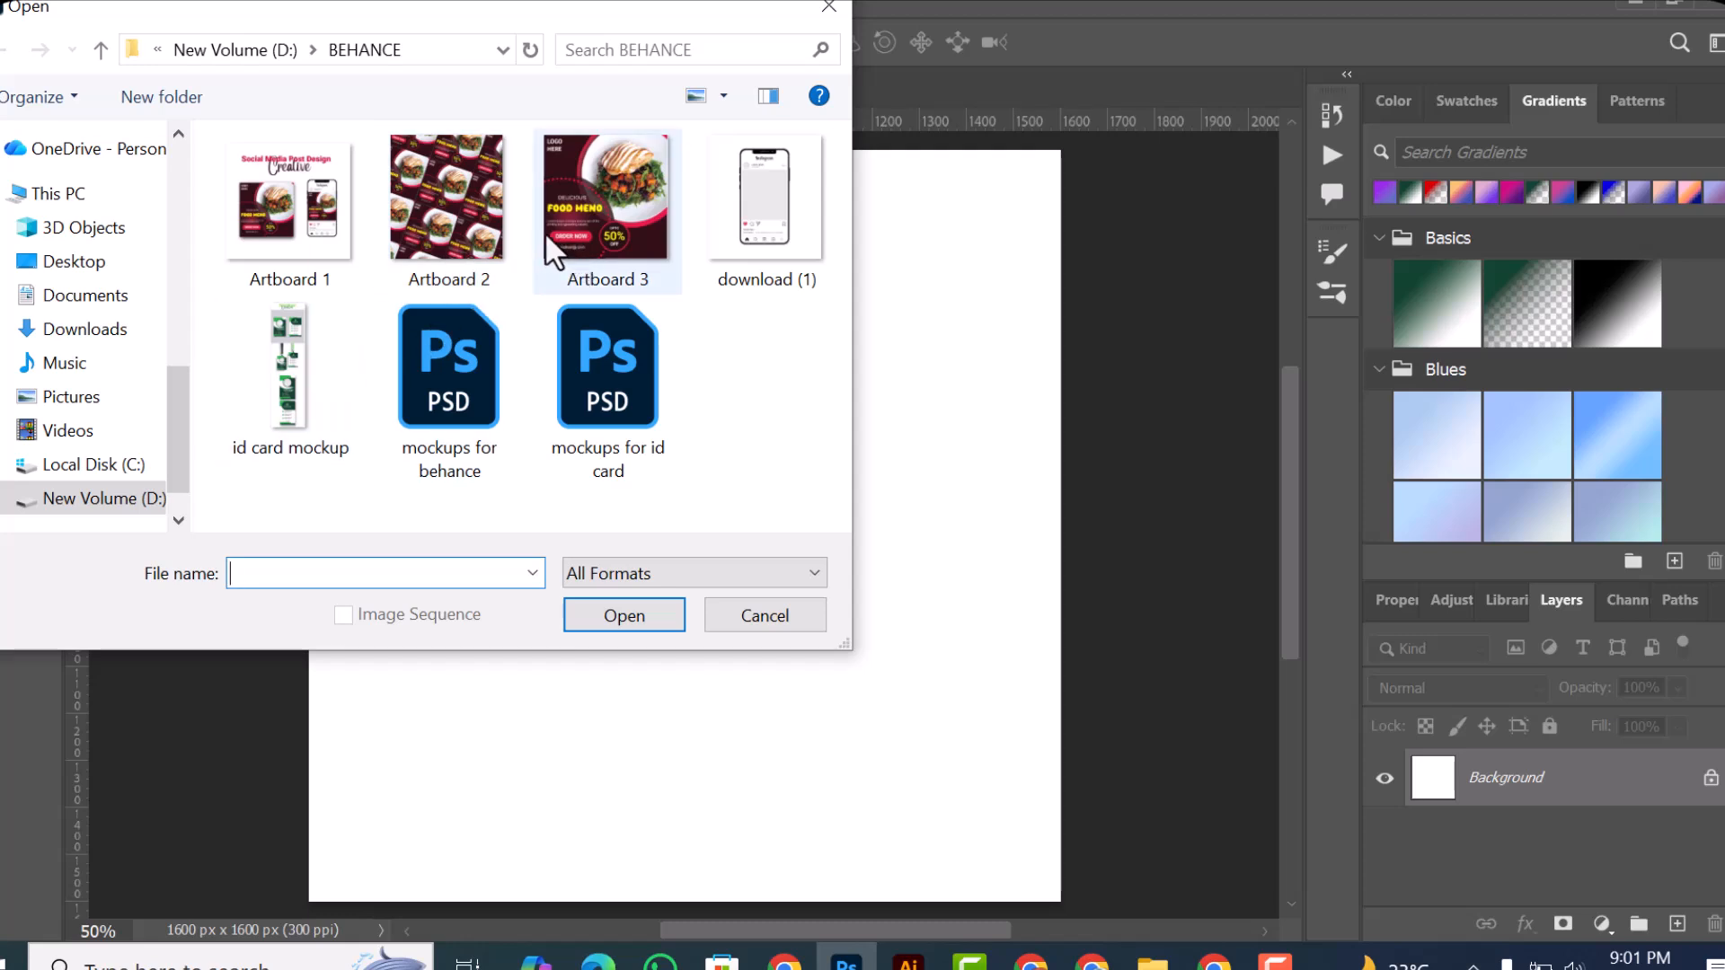
pyautogui.click(475, 228)
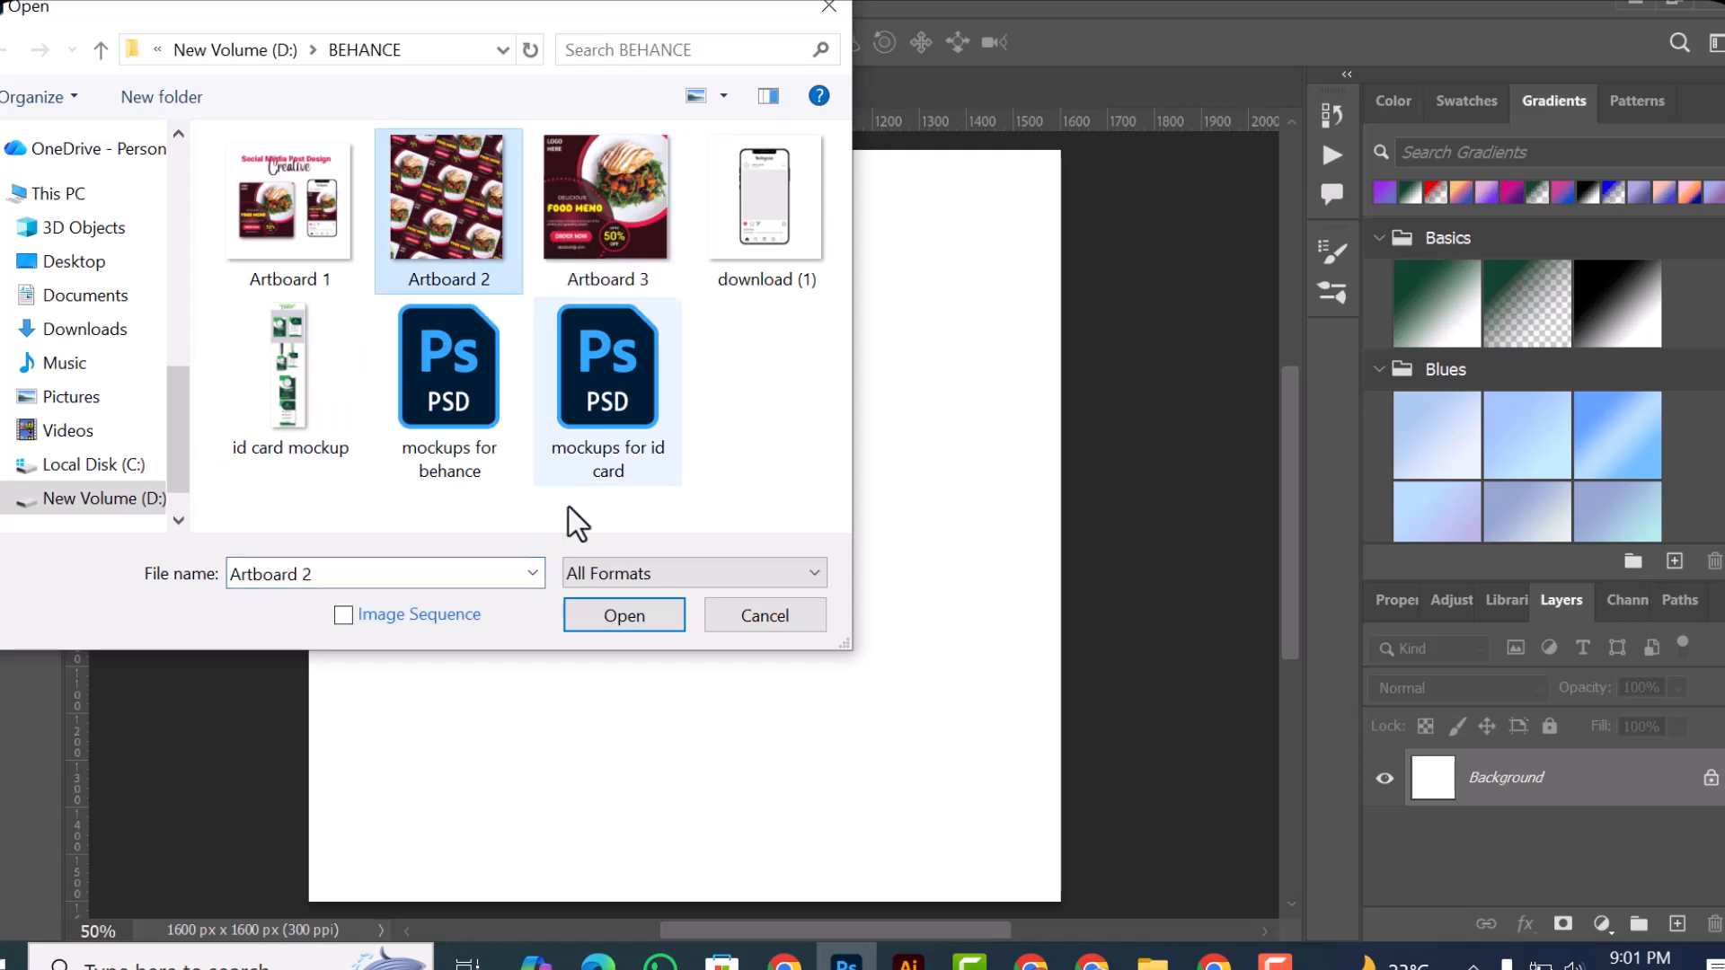
pyautogui.click(624, 632)
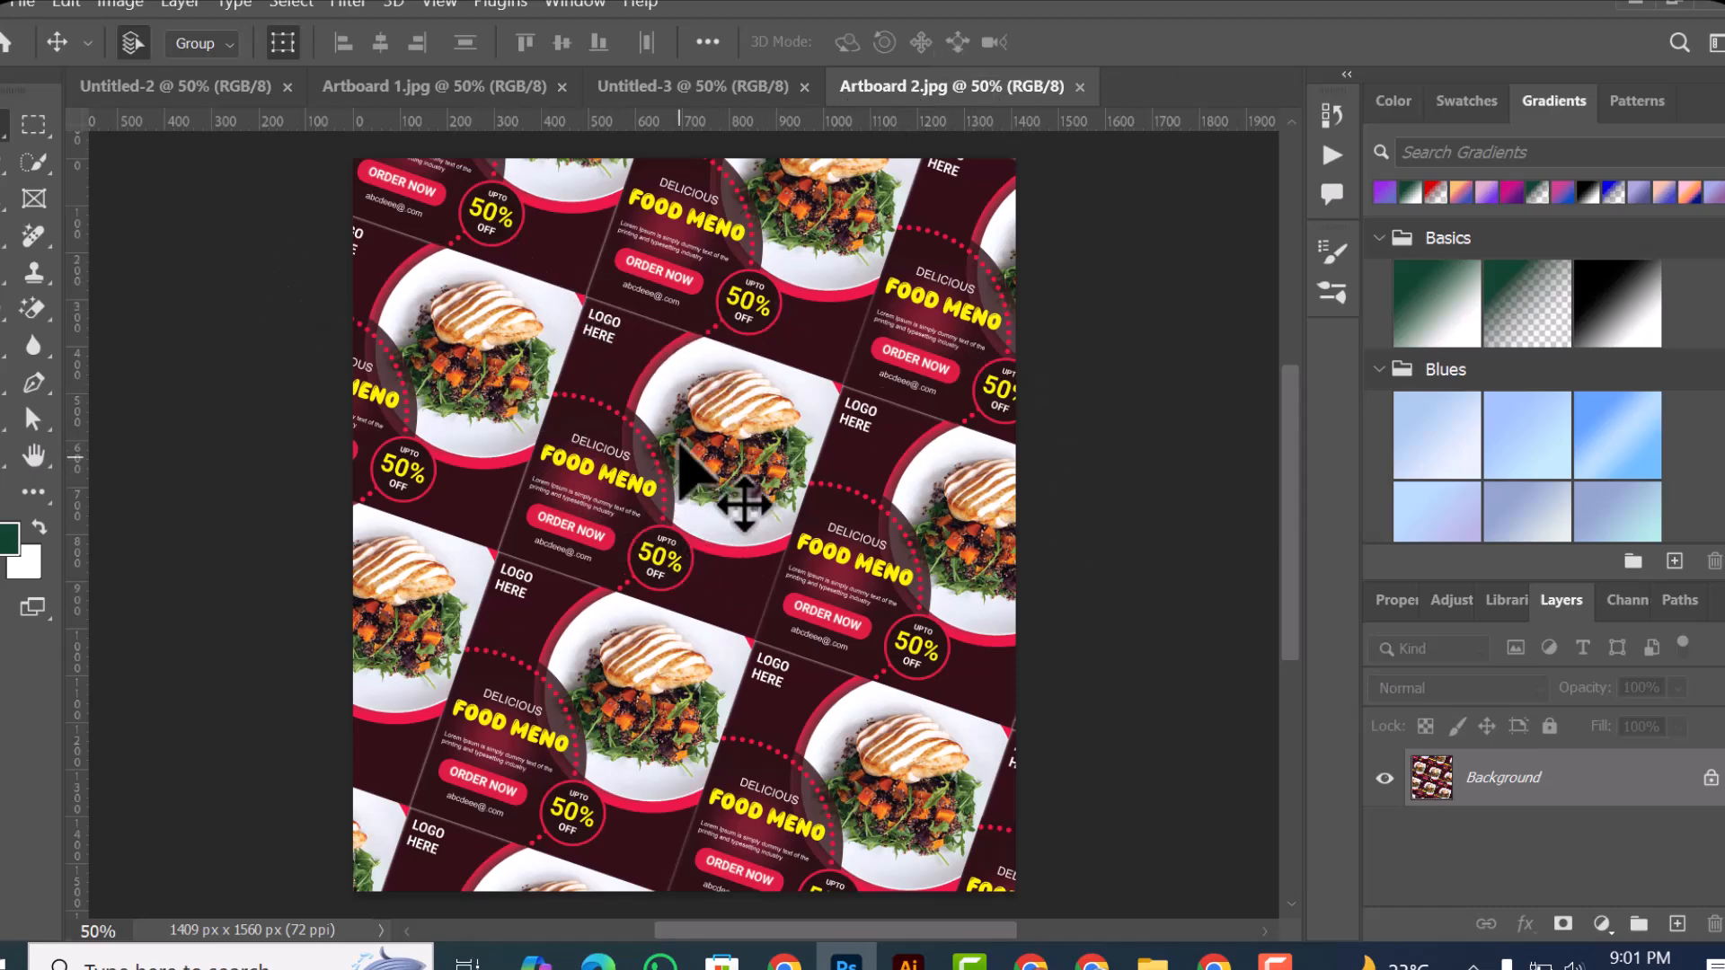
# Step: View each open document in turn, from Untitled-2 through Artboard 1.jpg and Untitled-3 to Artboard 2.jpg
pyautogui.click(203, 99)
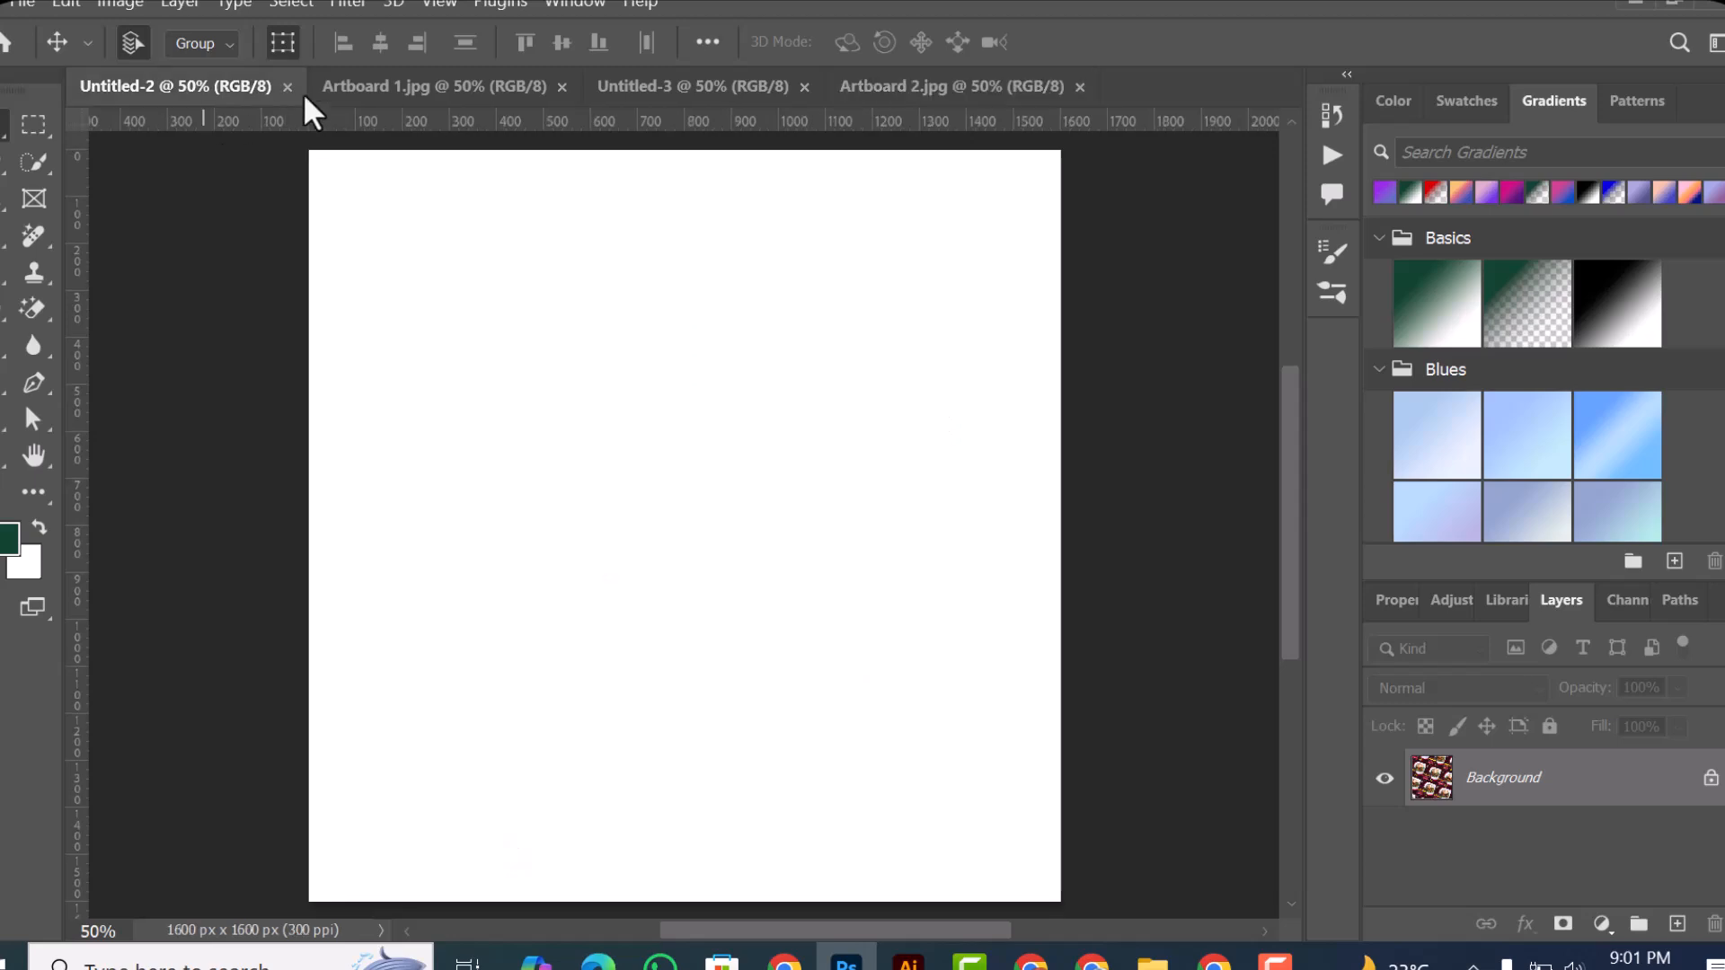
pyautogui.click(424, 81)
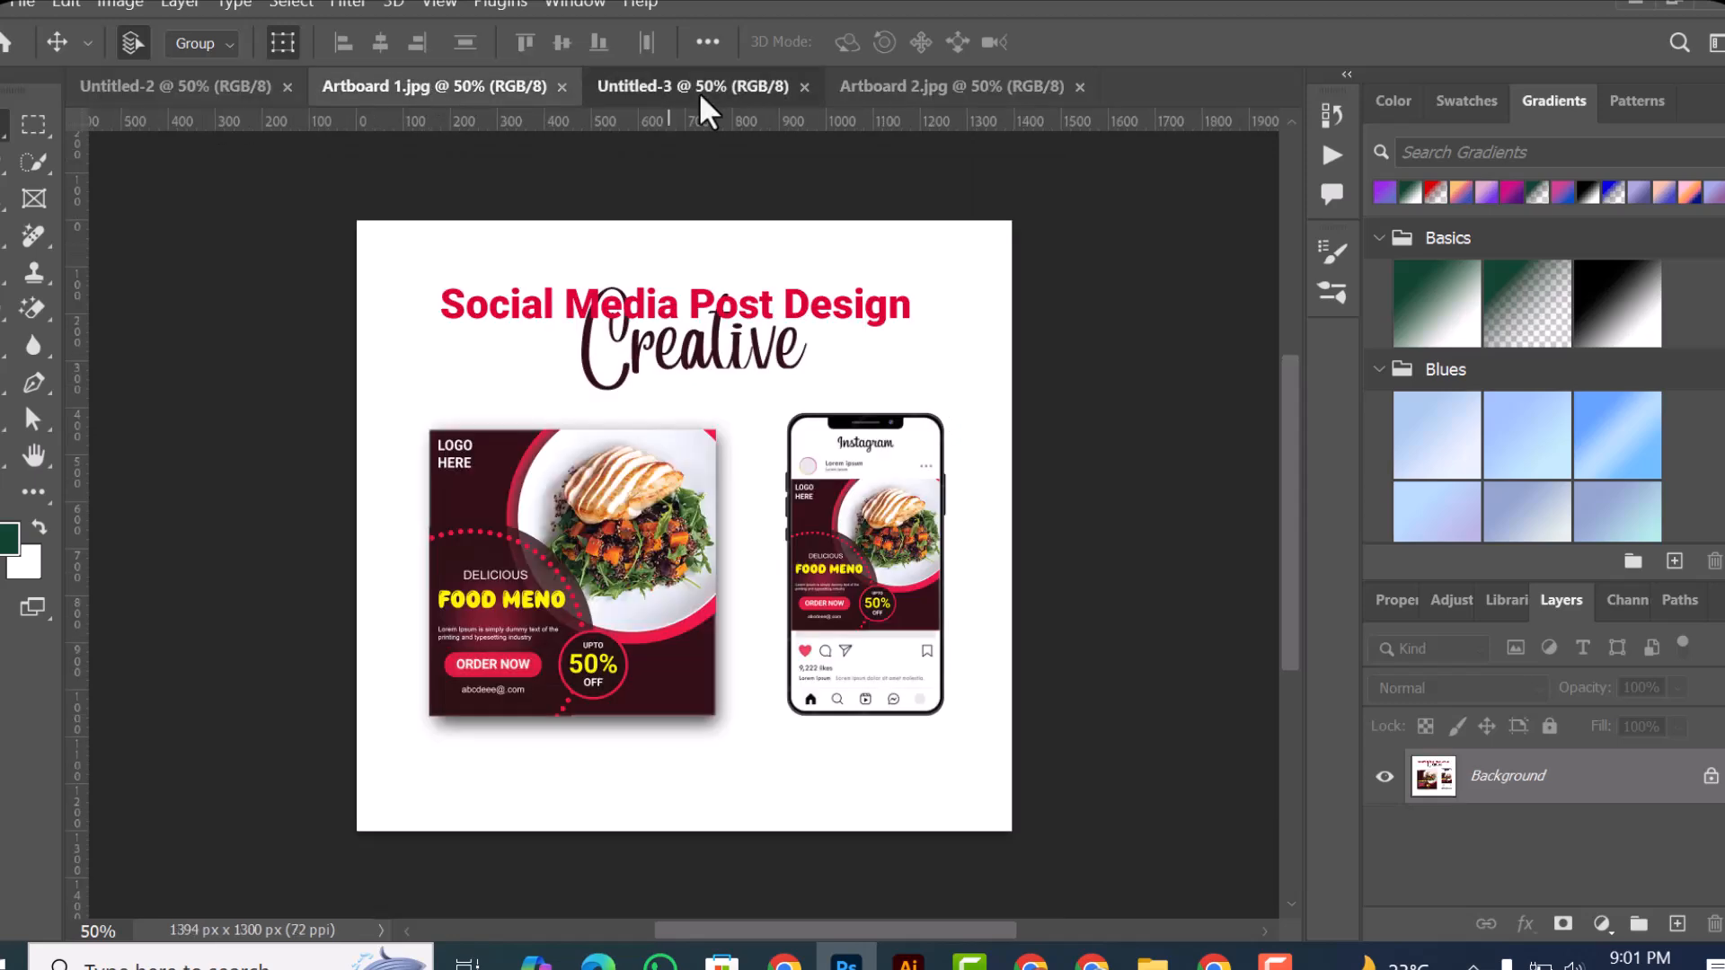
pyautogui.click(700, 94)
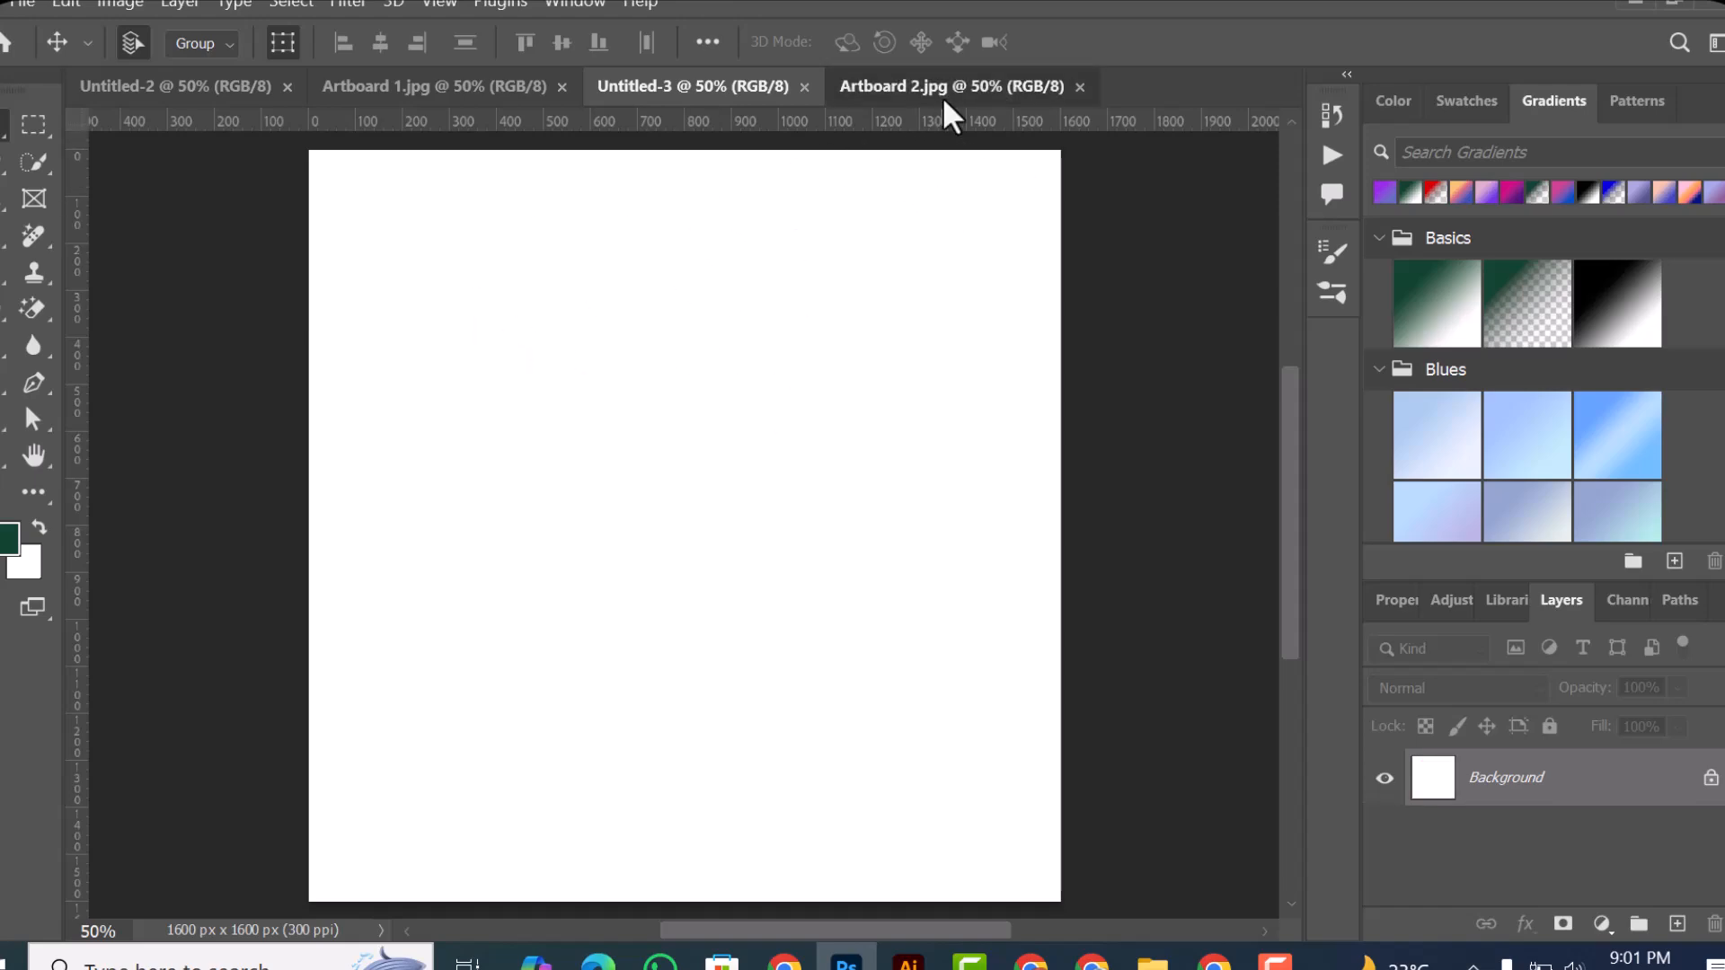
pyautogui.click(941, 90)
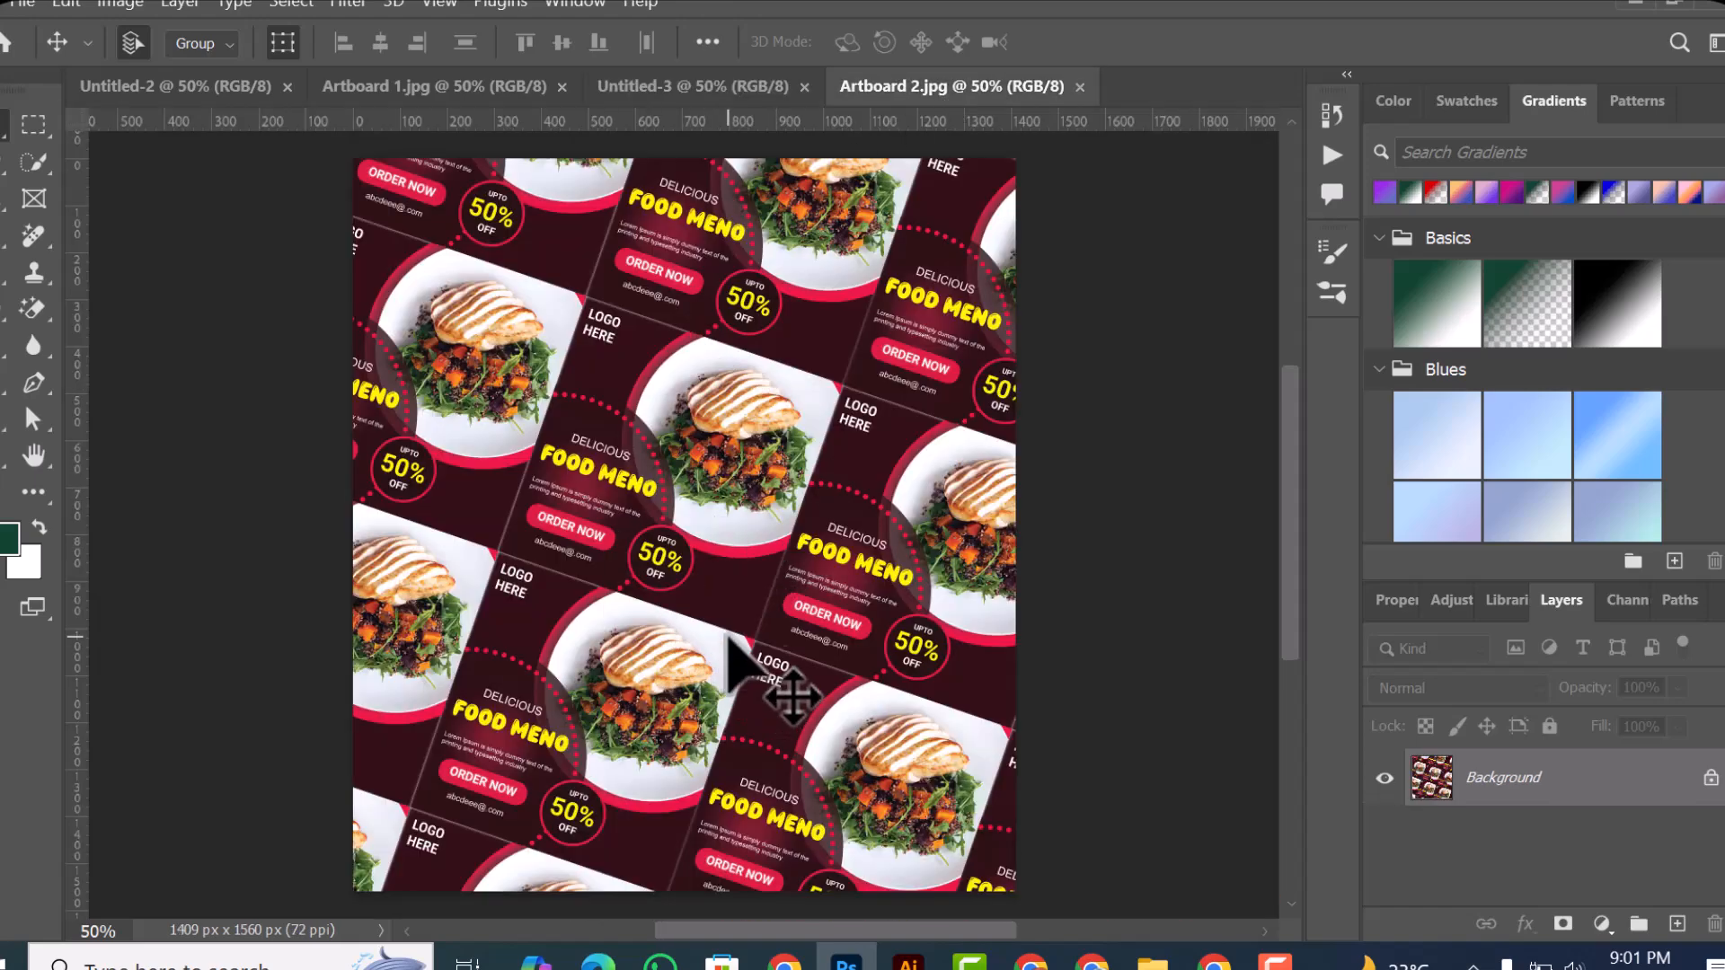
pyautogui.click(38, 13)
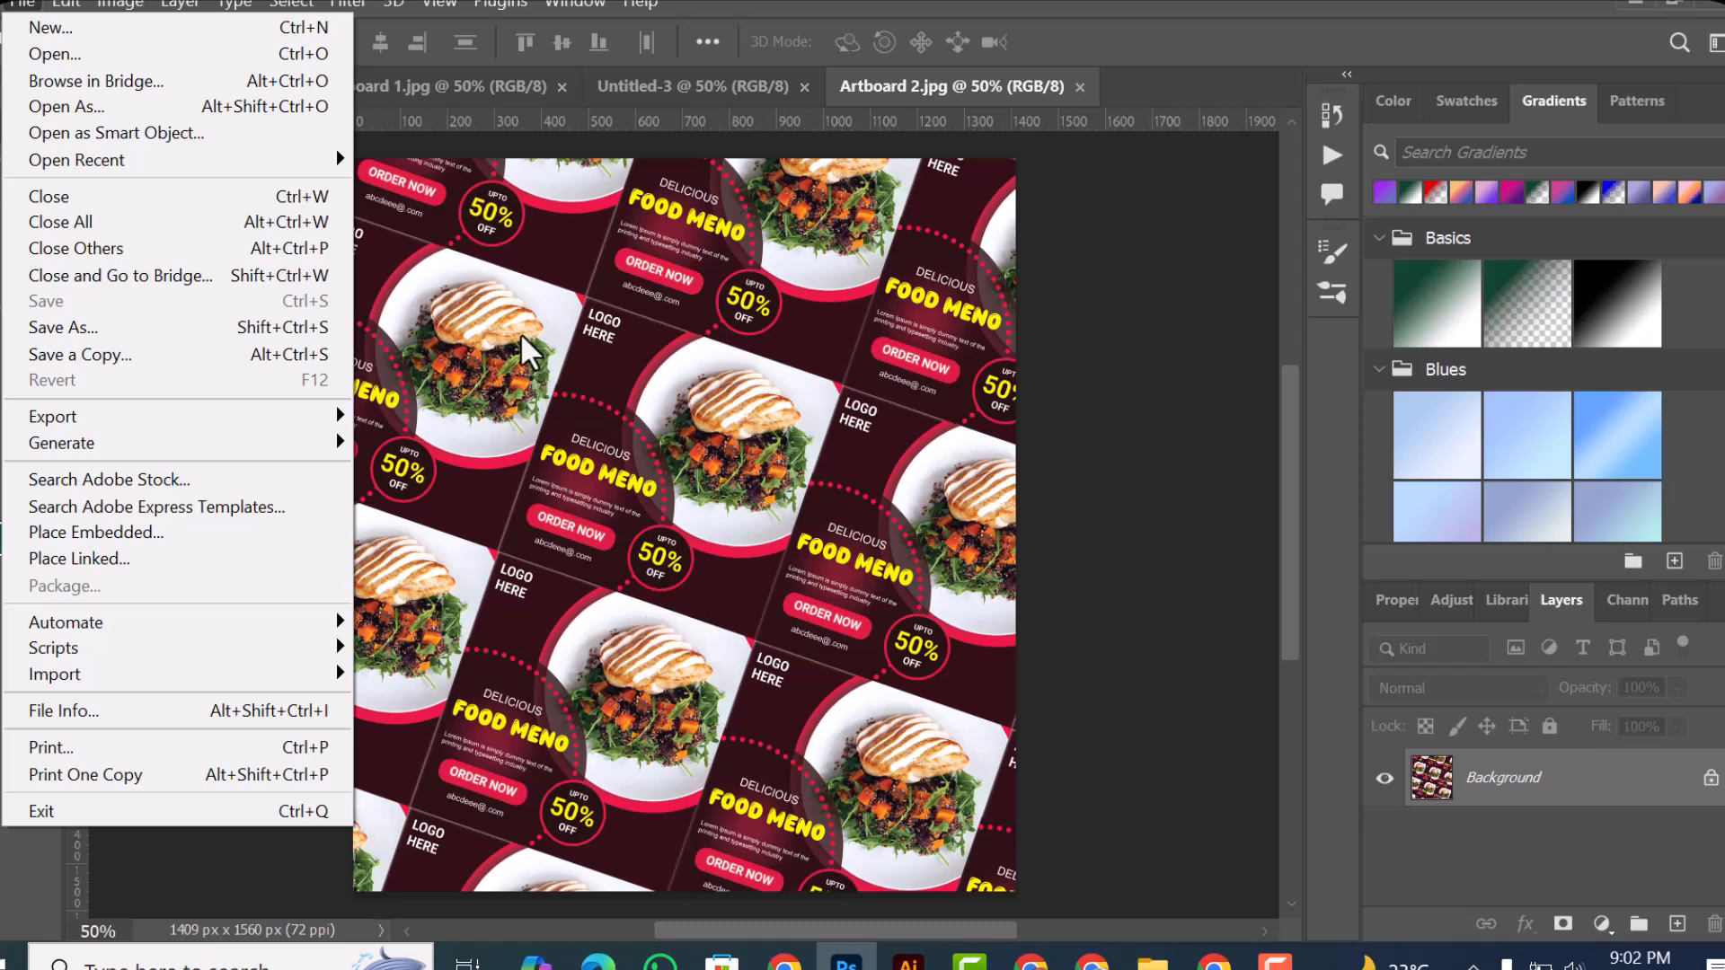
pyautogui.click(494, 278)
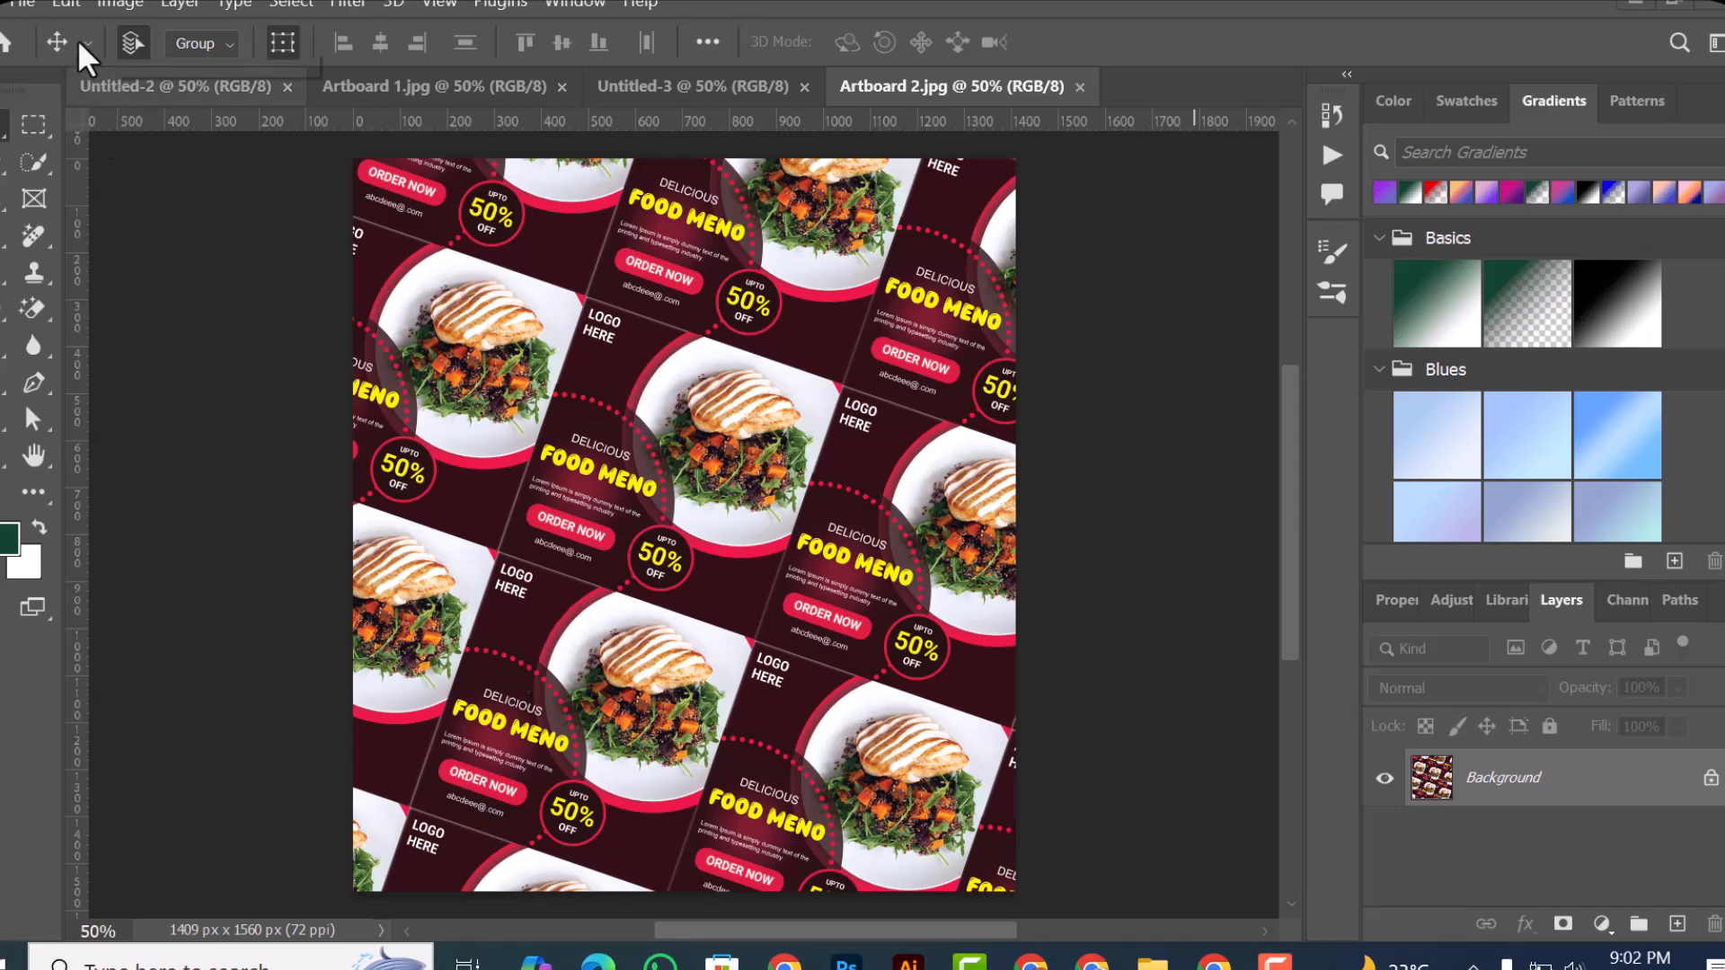
pyautogui.click(15, 6)
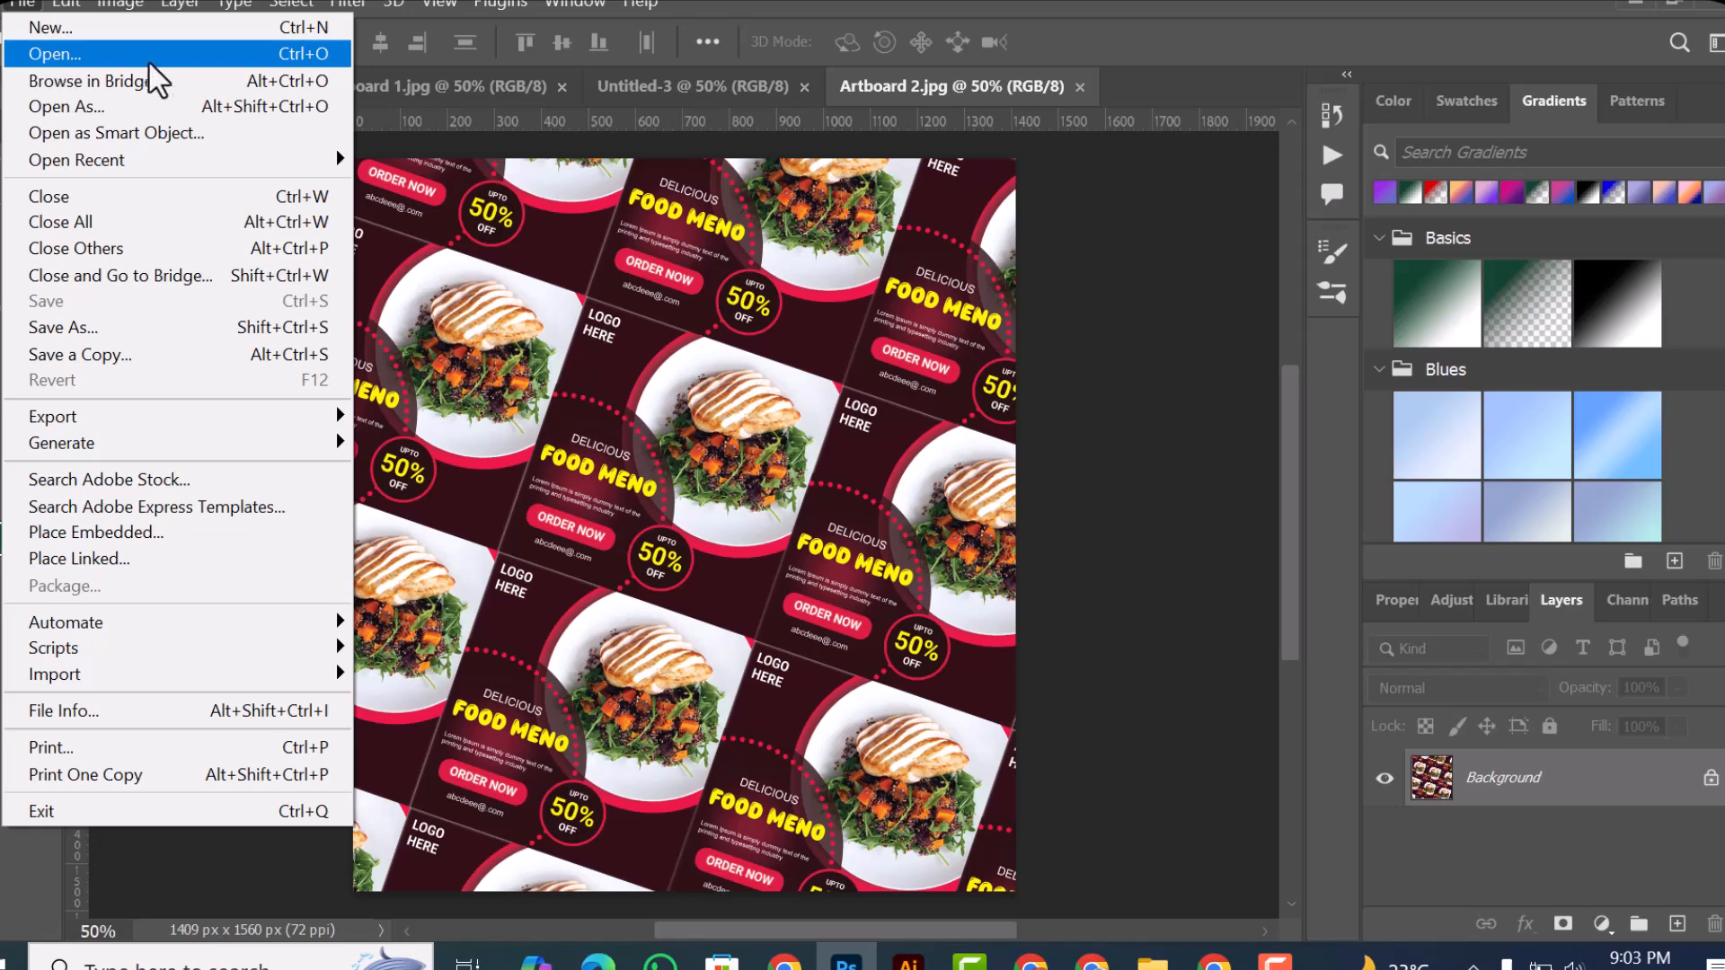
pyautogui.click(171, 106)
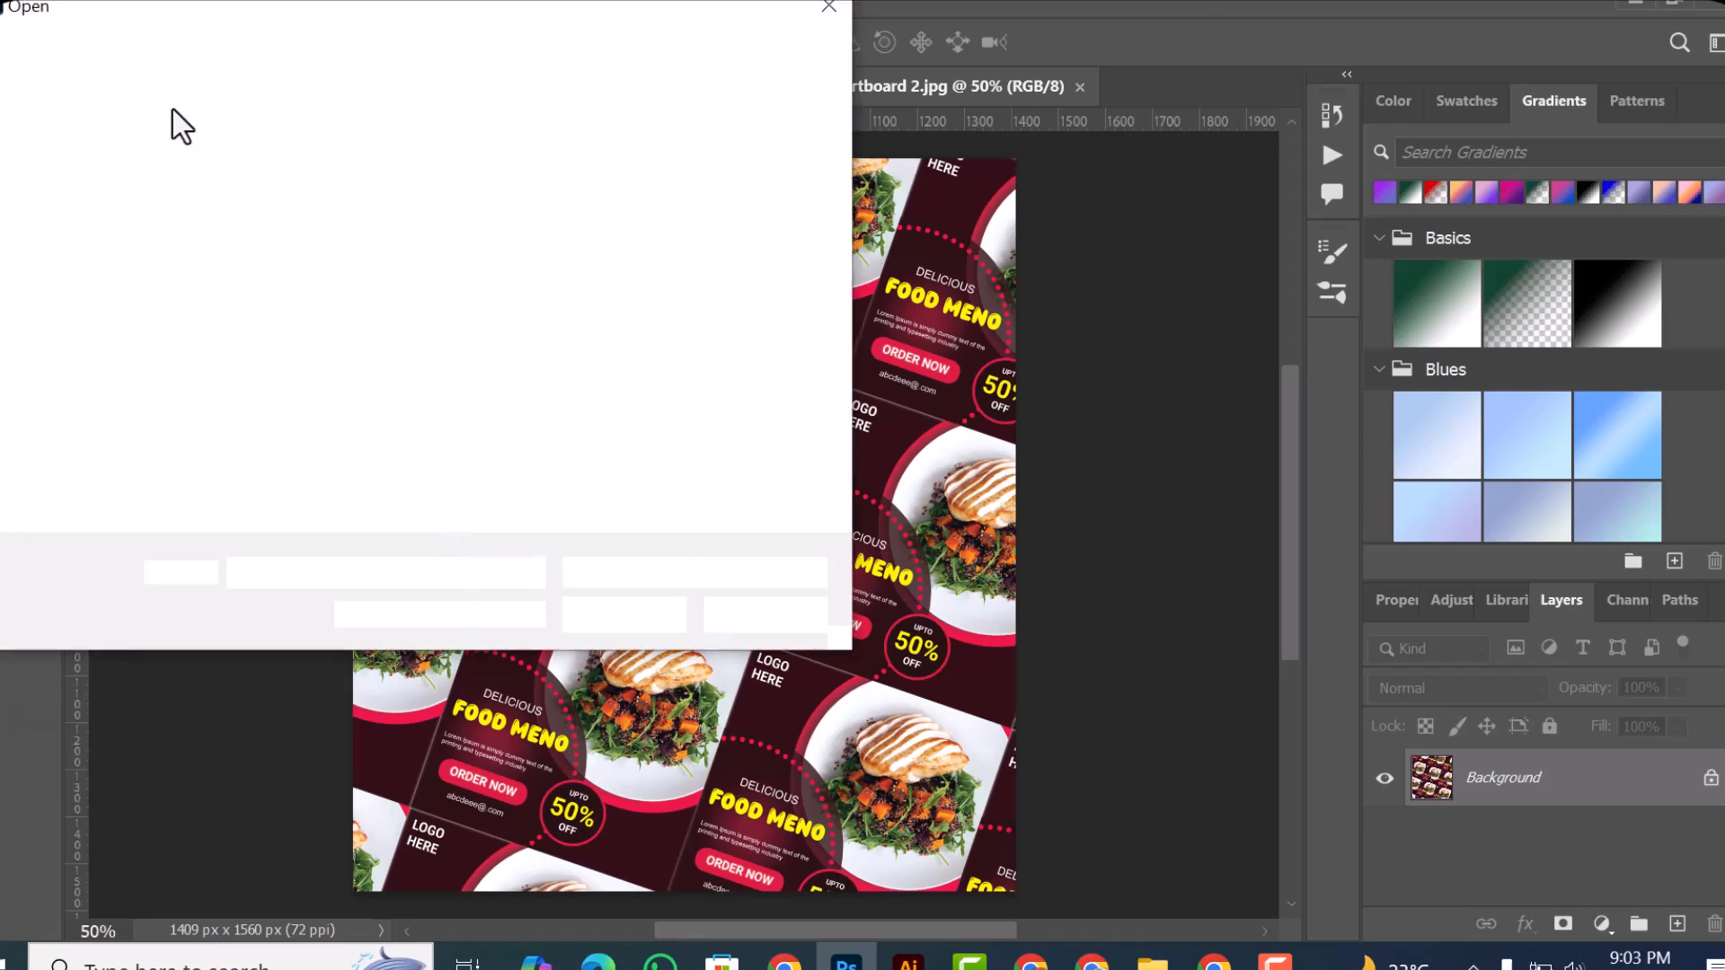
pyautogui.click(328, 222)
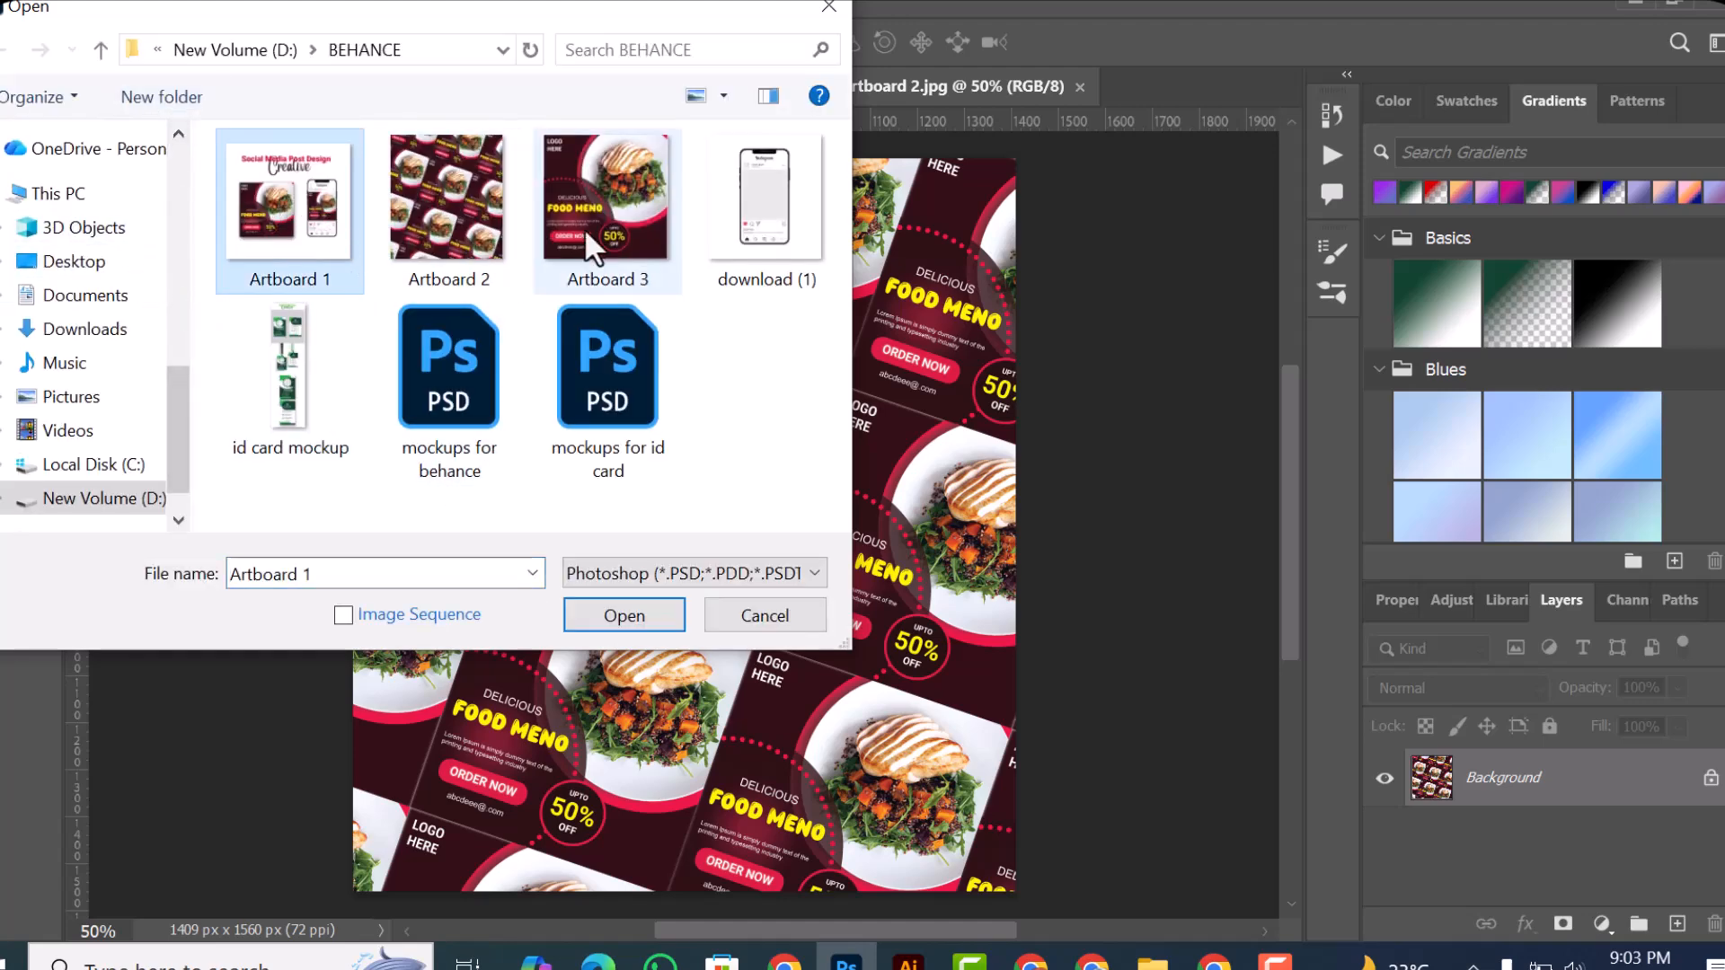
pyautogui.click(748, 624)
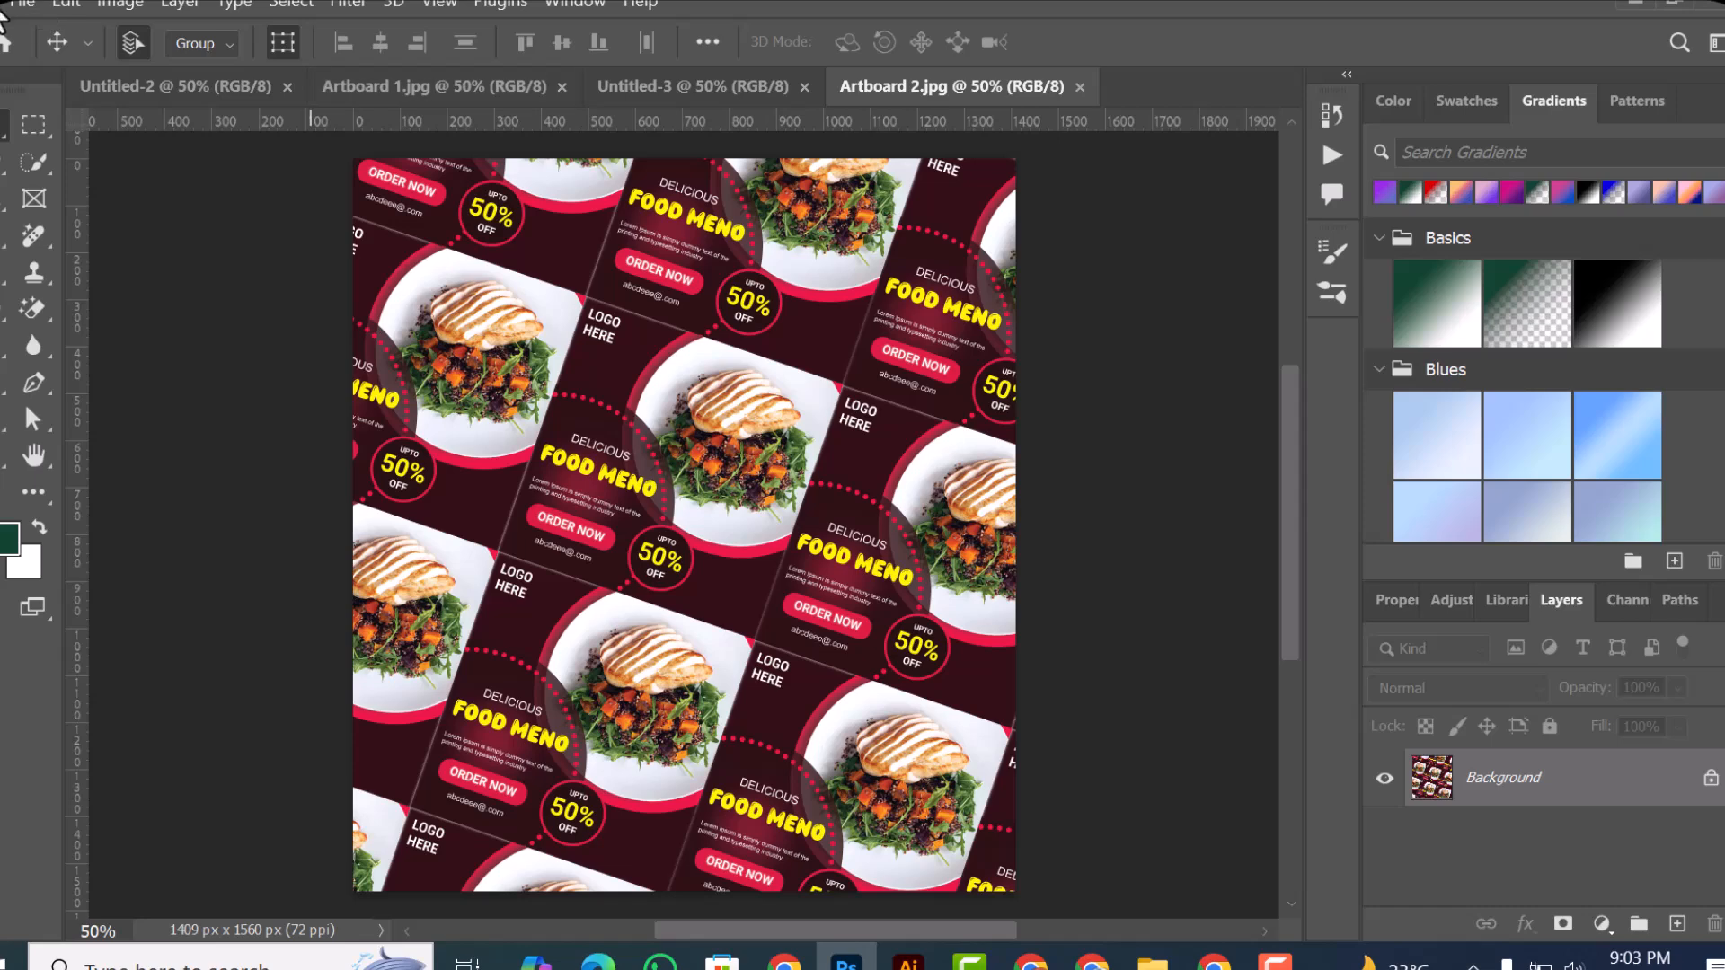
pyautogui.click(33, 7)
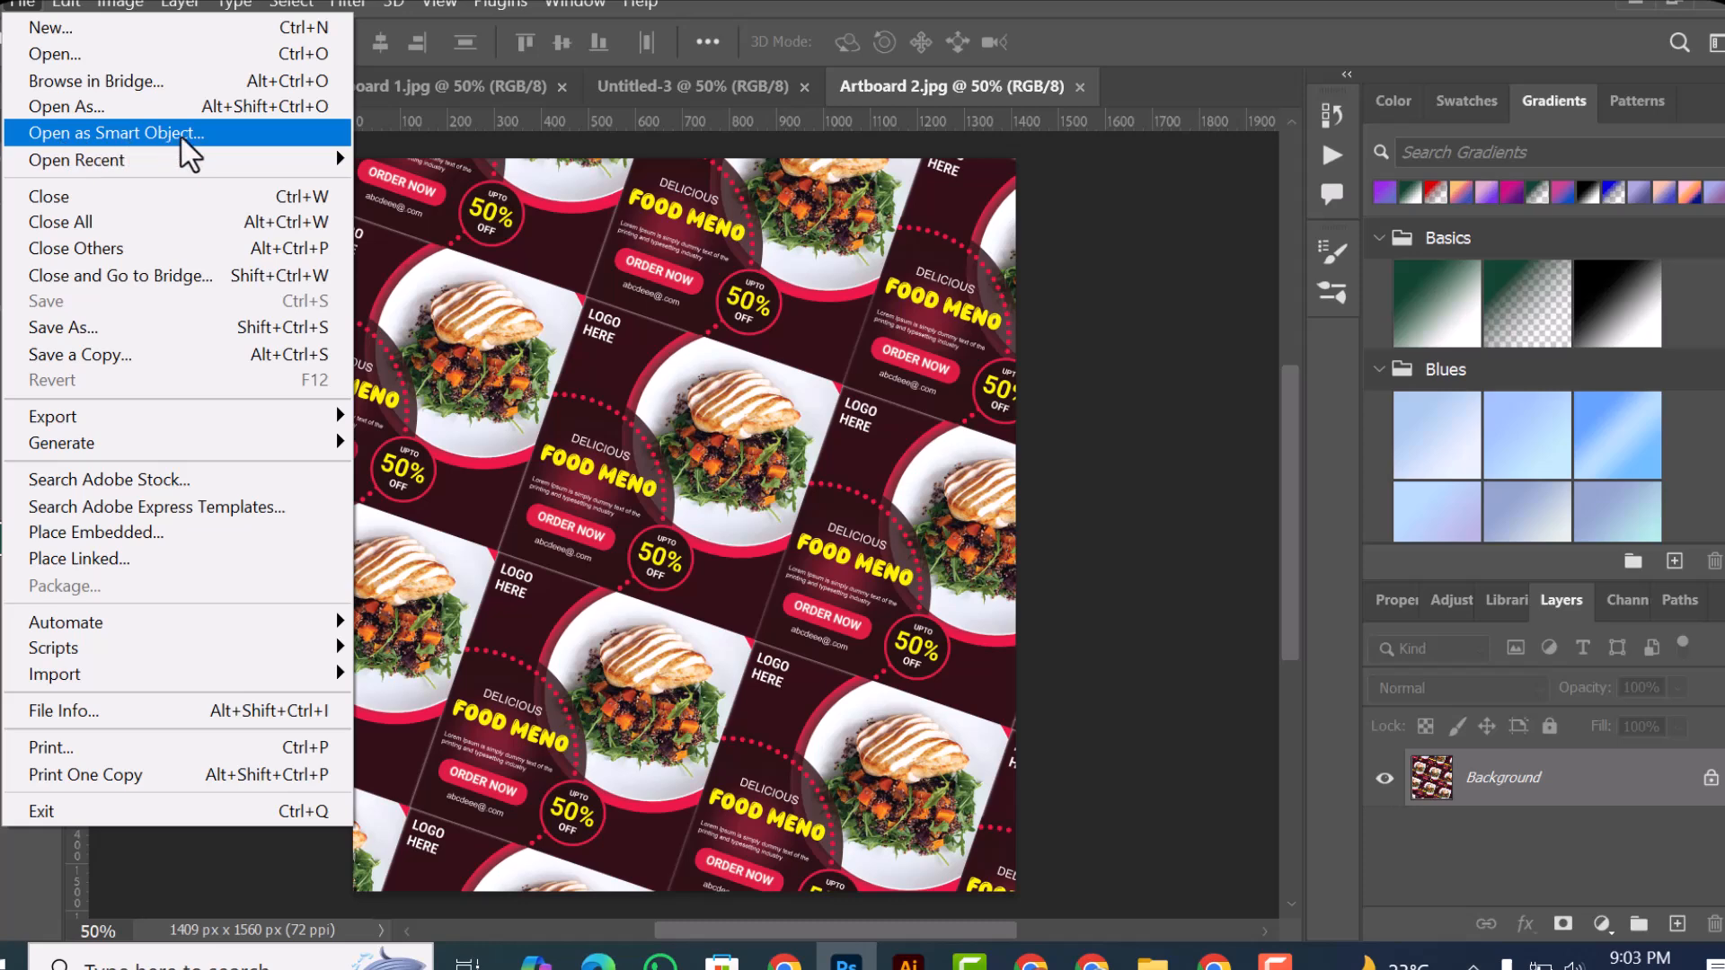
pyautogui.click(207, 135)
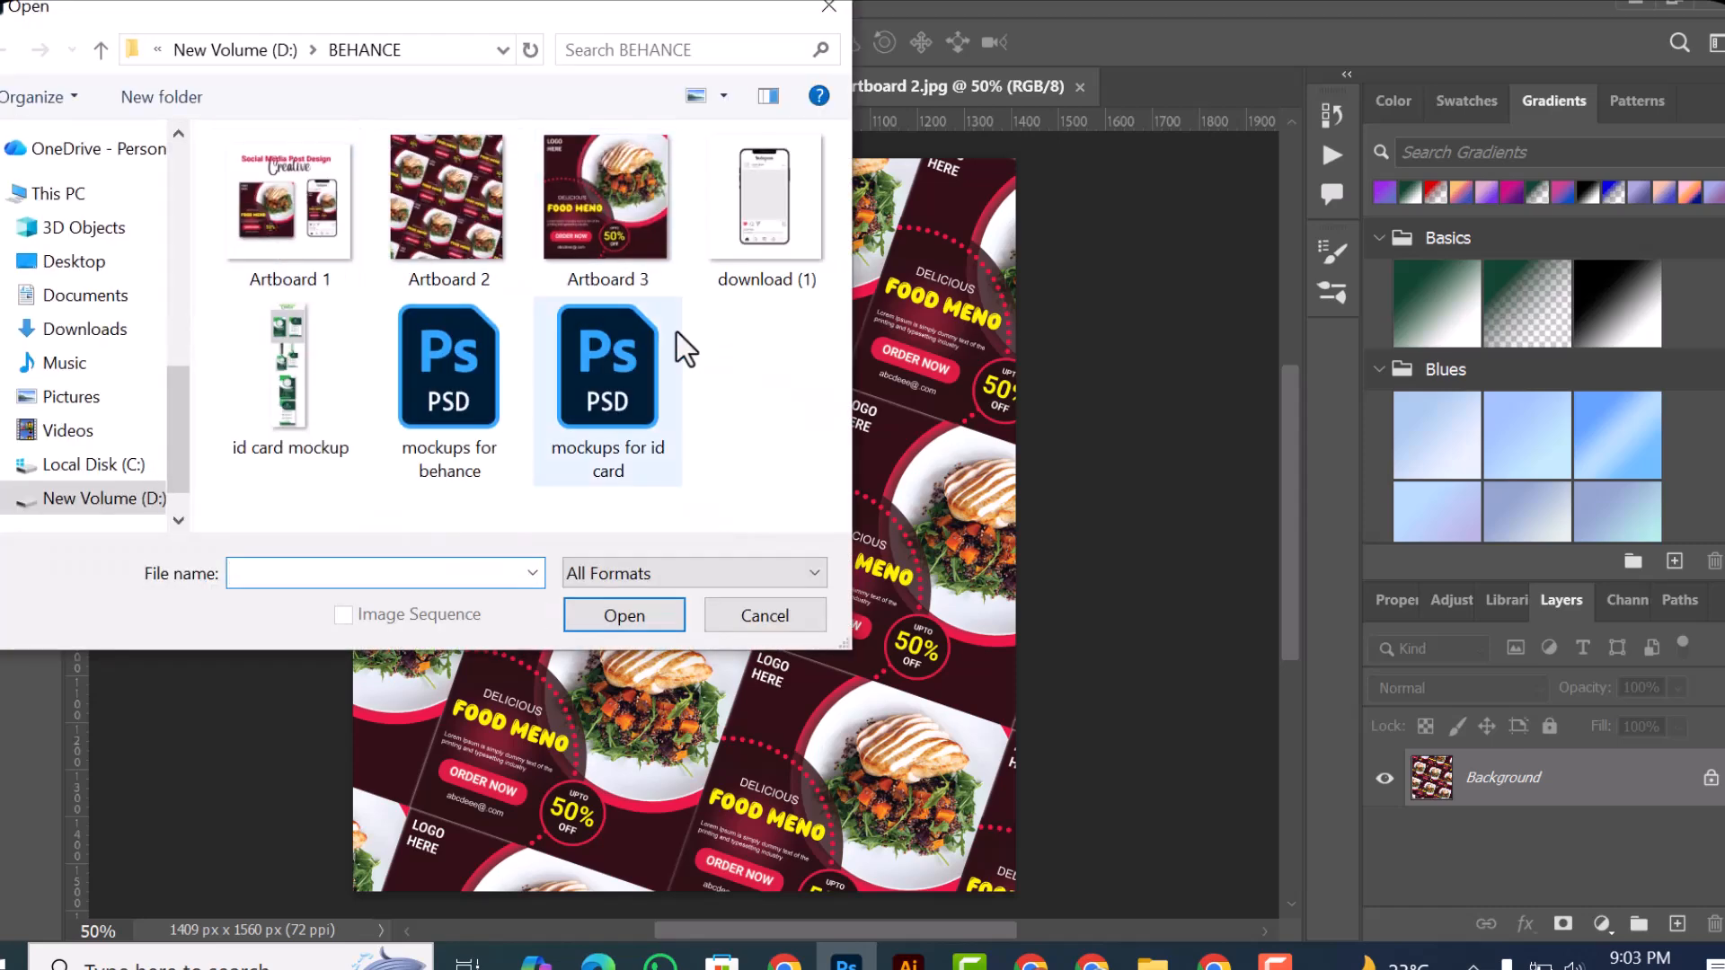
pyautogui.click(811, 607)
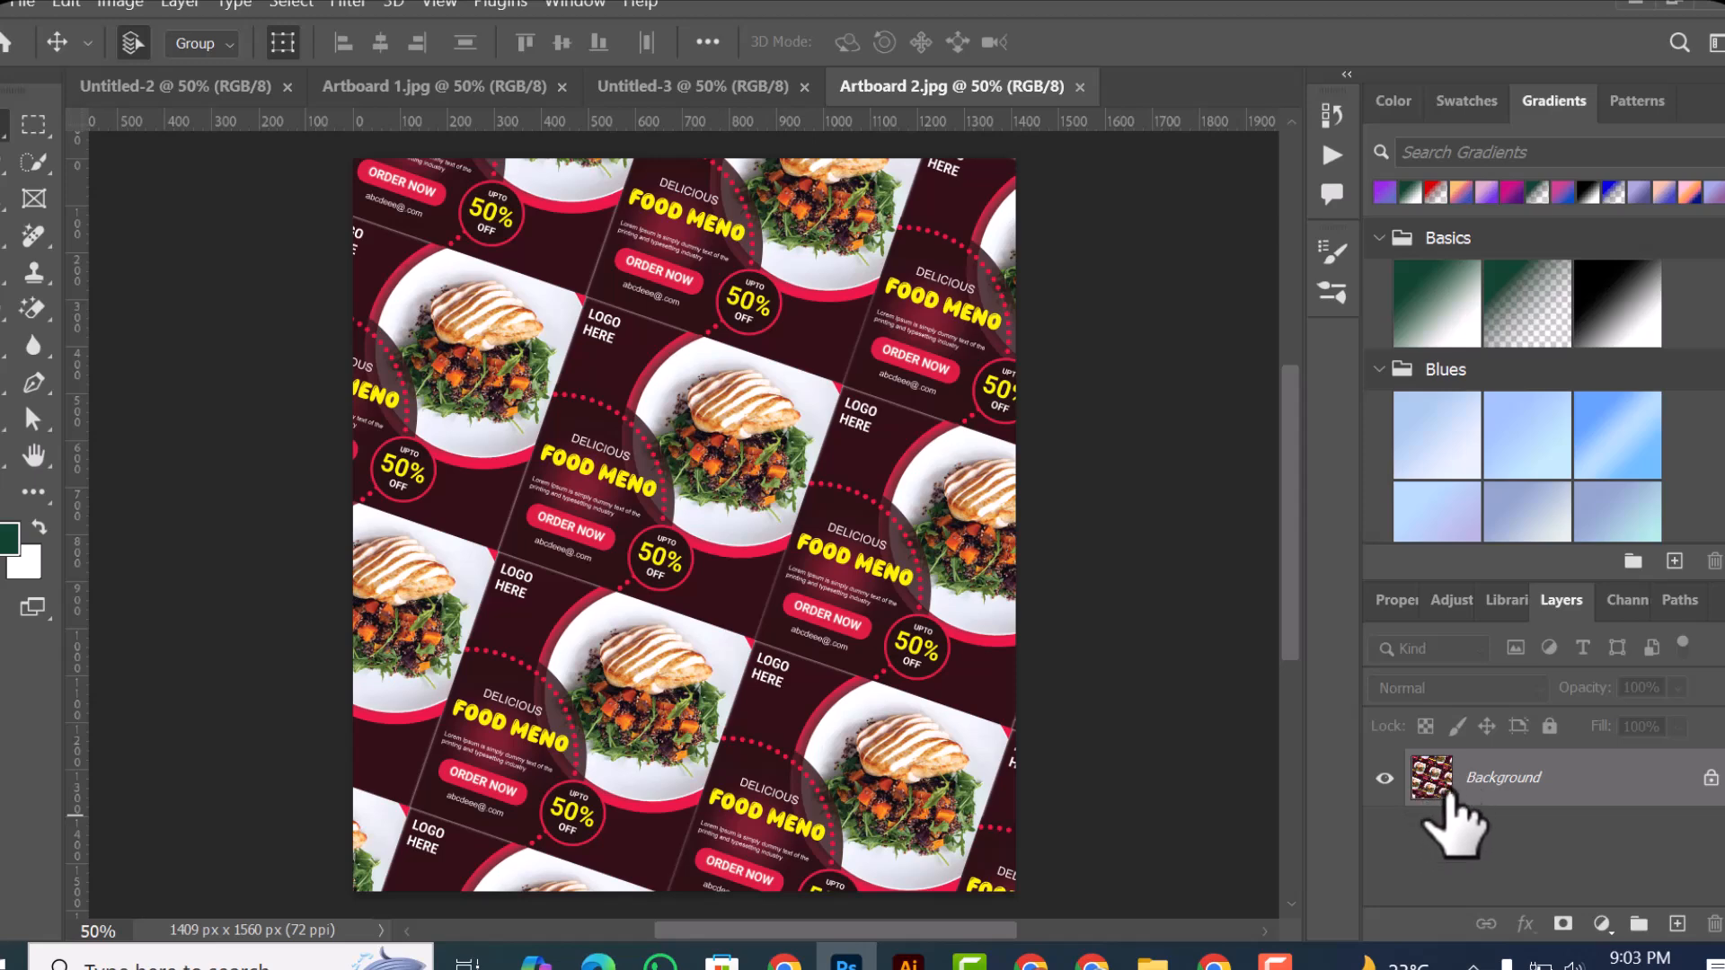
# Step: Open the Artboard 2 image from the BEHANCE folder as a smart object
pyautogui.click(40, 4)
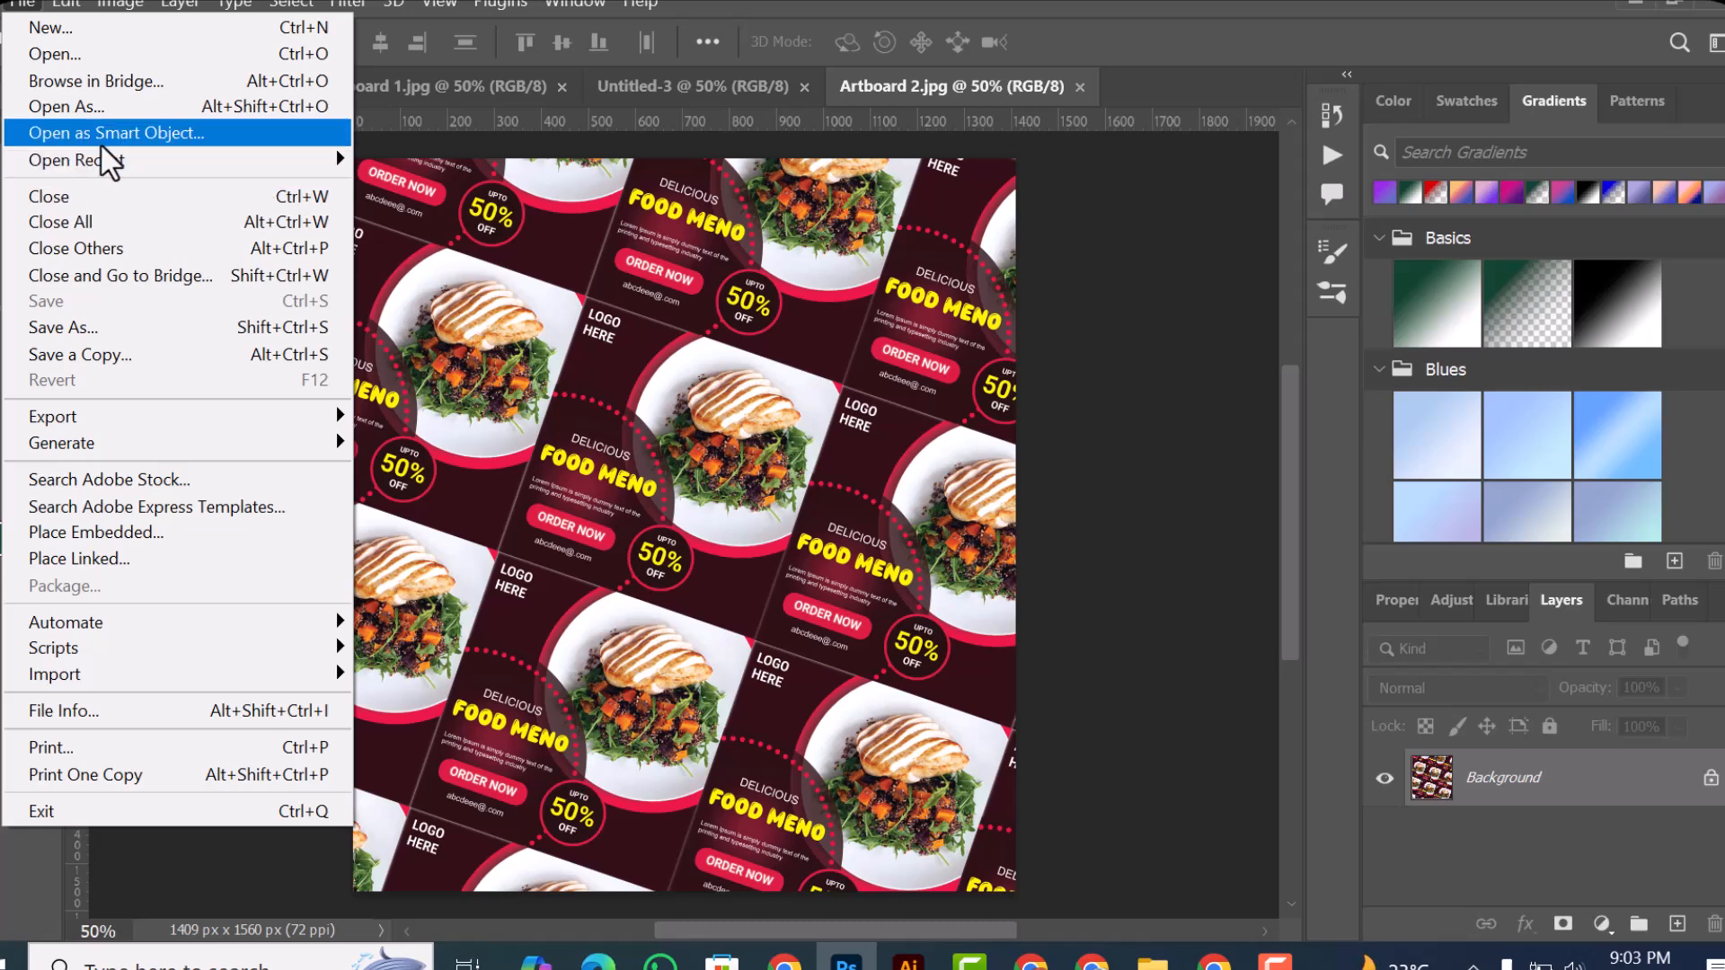
pyautogui.click(196, 136)
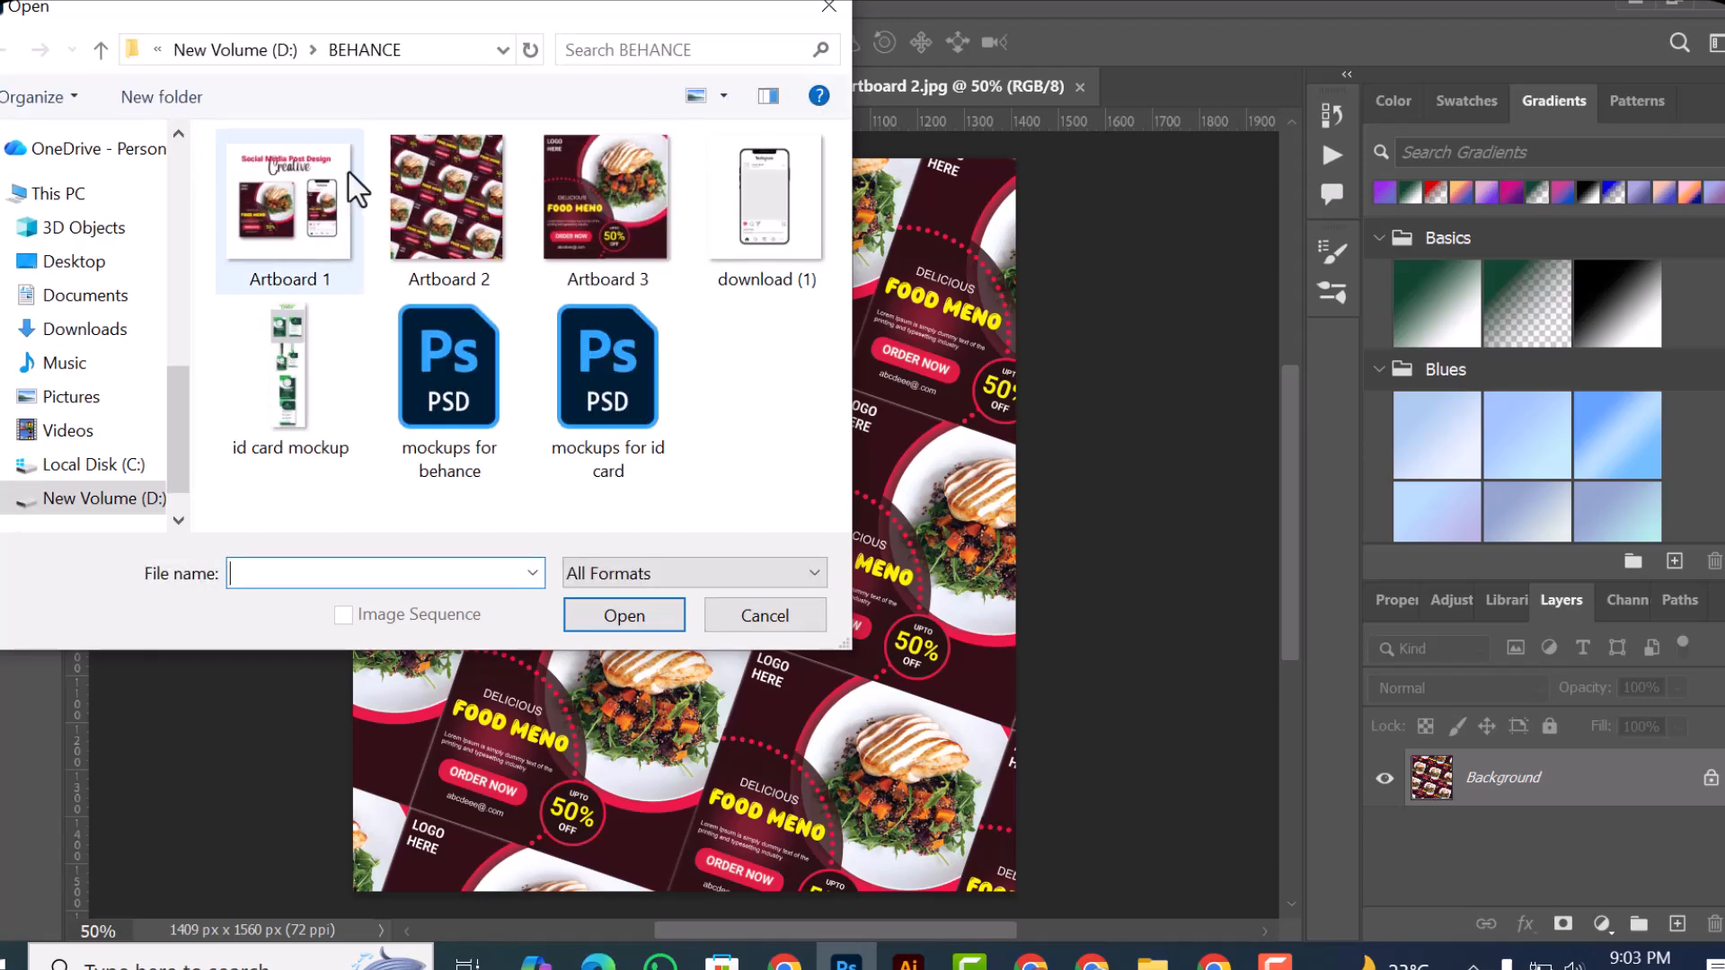
pyautogui.click(462, 256)
pyautogui.click(647, 619)
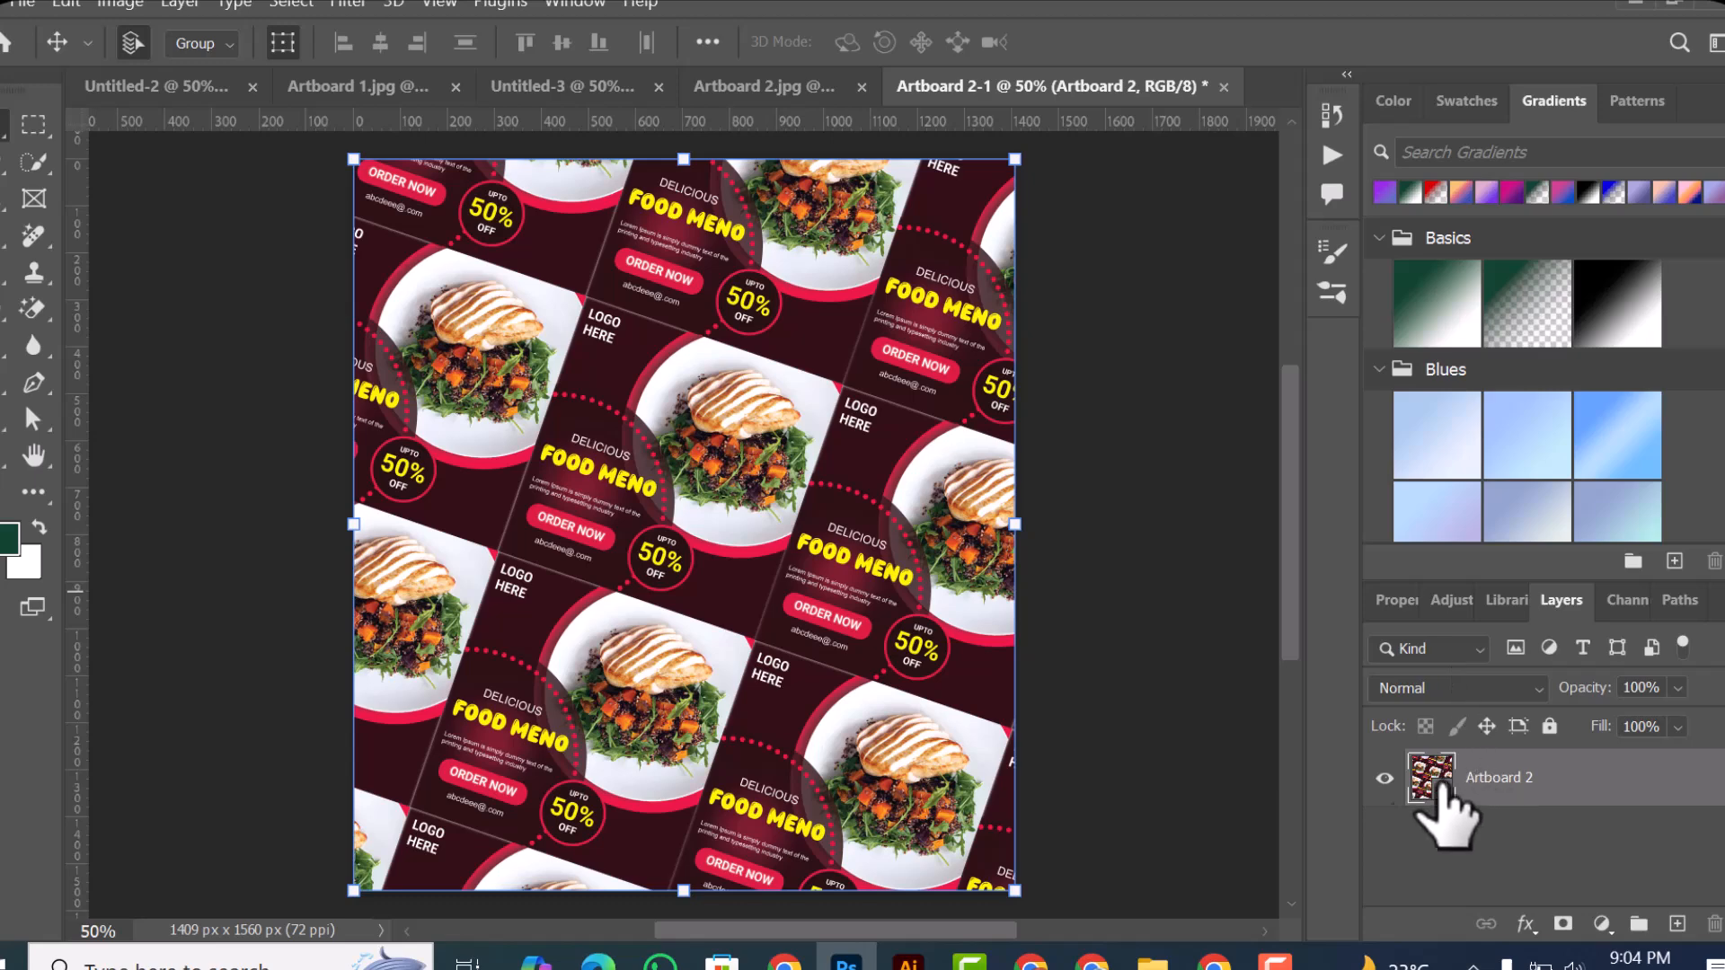
# Step: Review the list of recently opened files without opening any of them
pyautogui.click(28, 4)
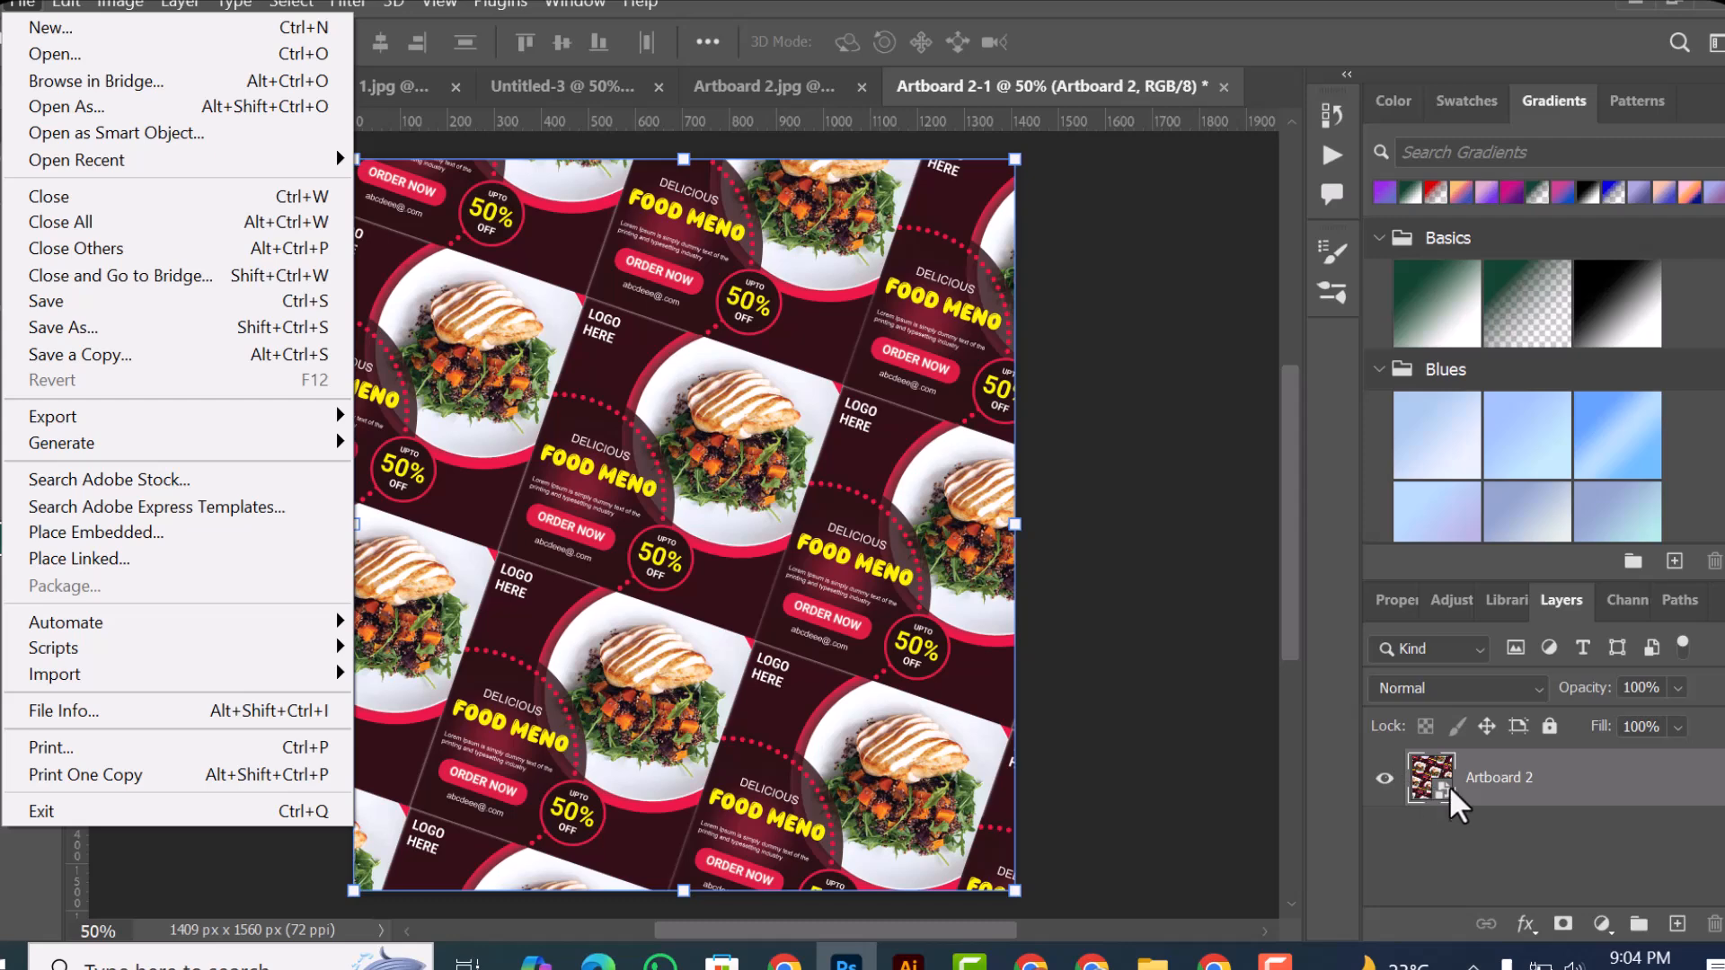
pyautogui.click(1517, 780)
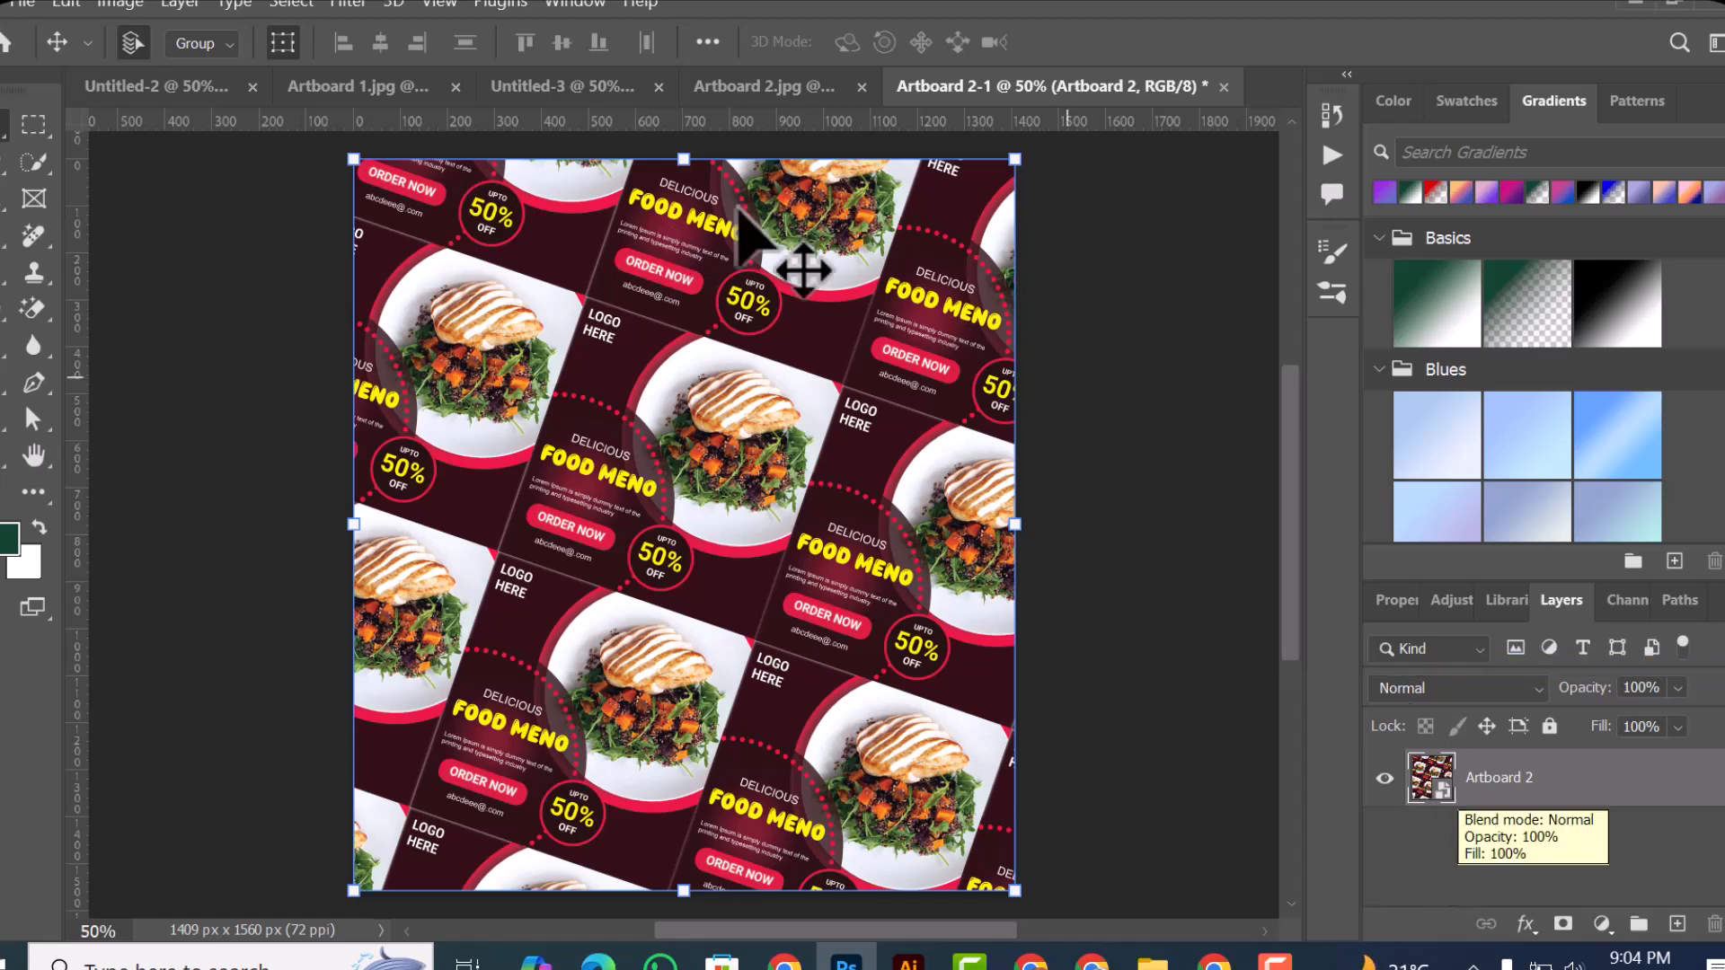
pyautogui.click(24, 4)
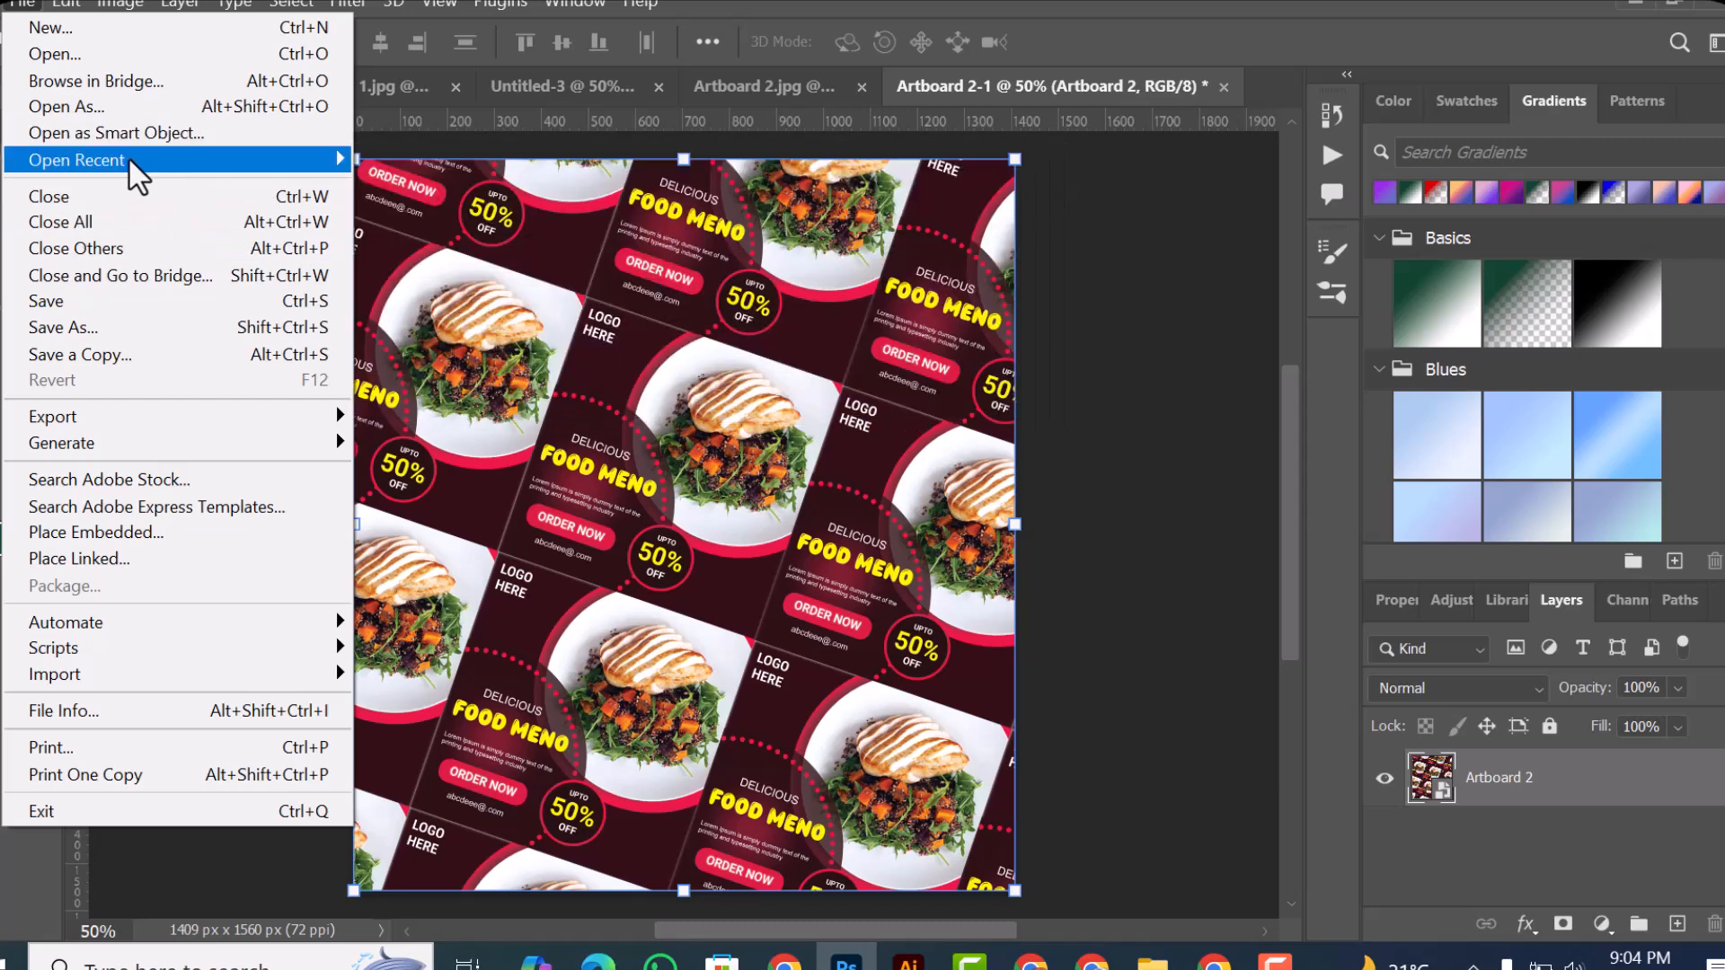
pyautogui.moveTo(127, 158)
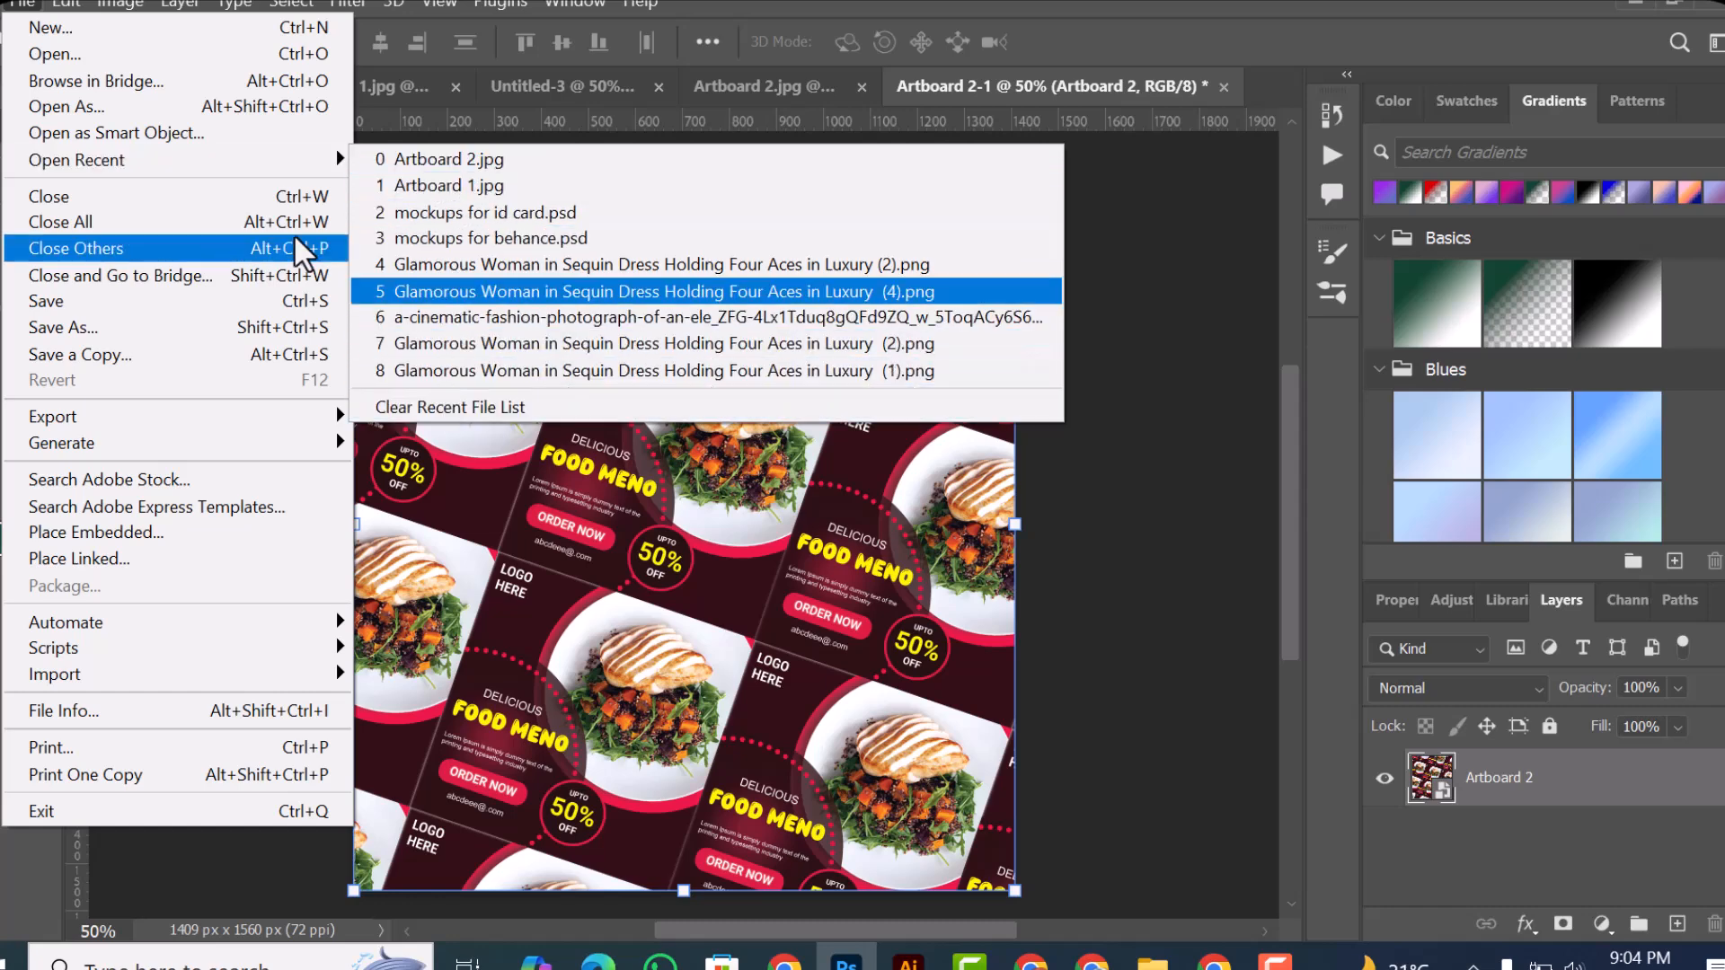
pyautogui.moveTo(266, 160)
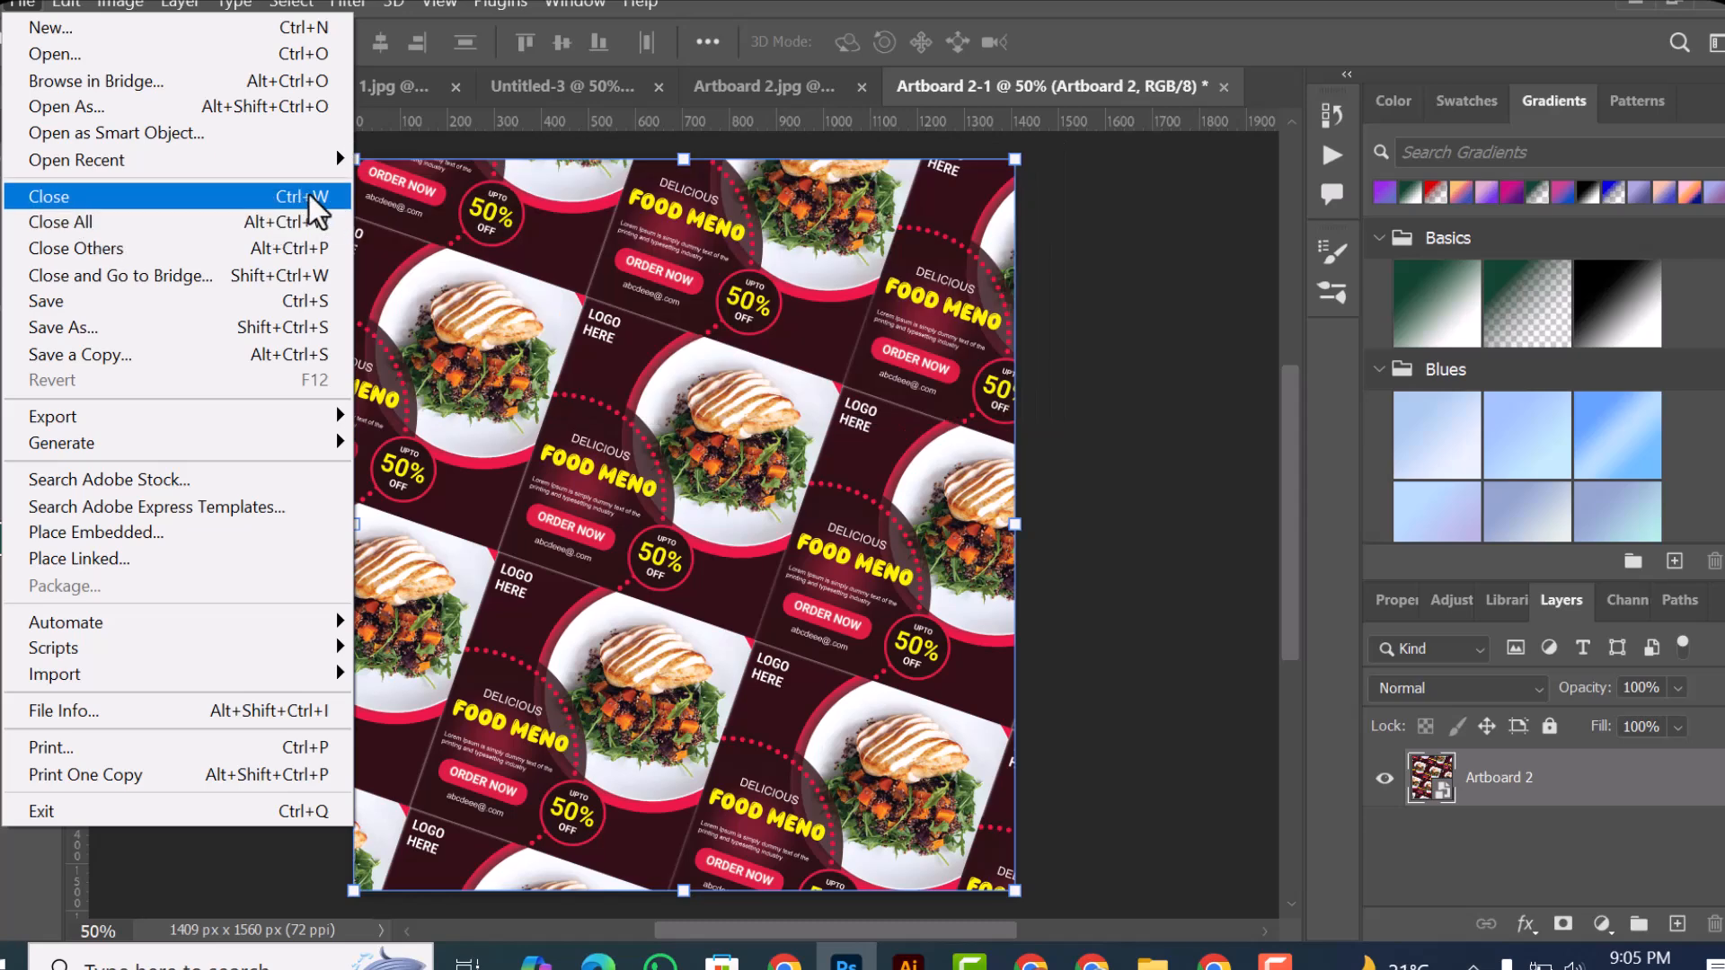
pyautogui.click(1033, 127)
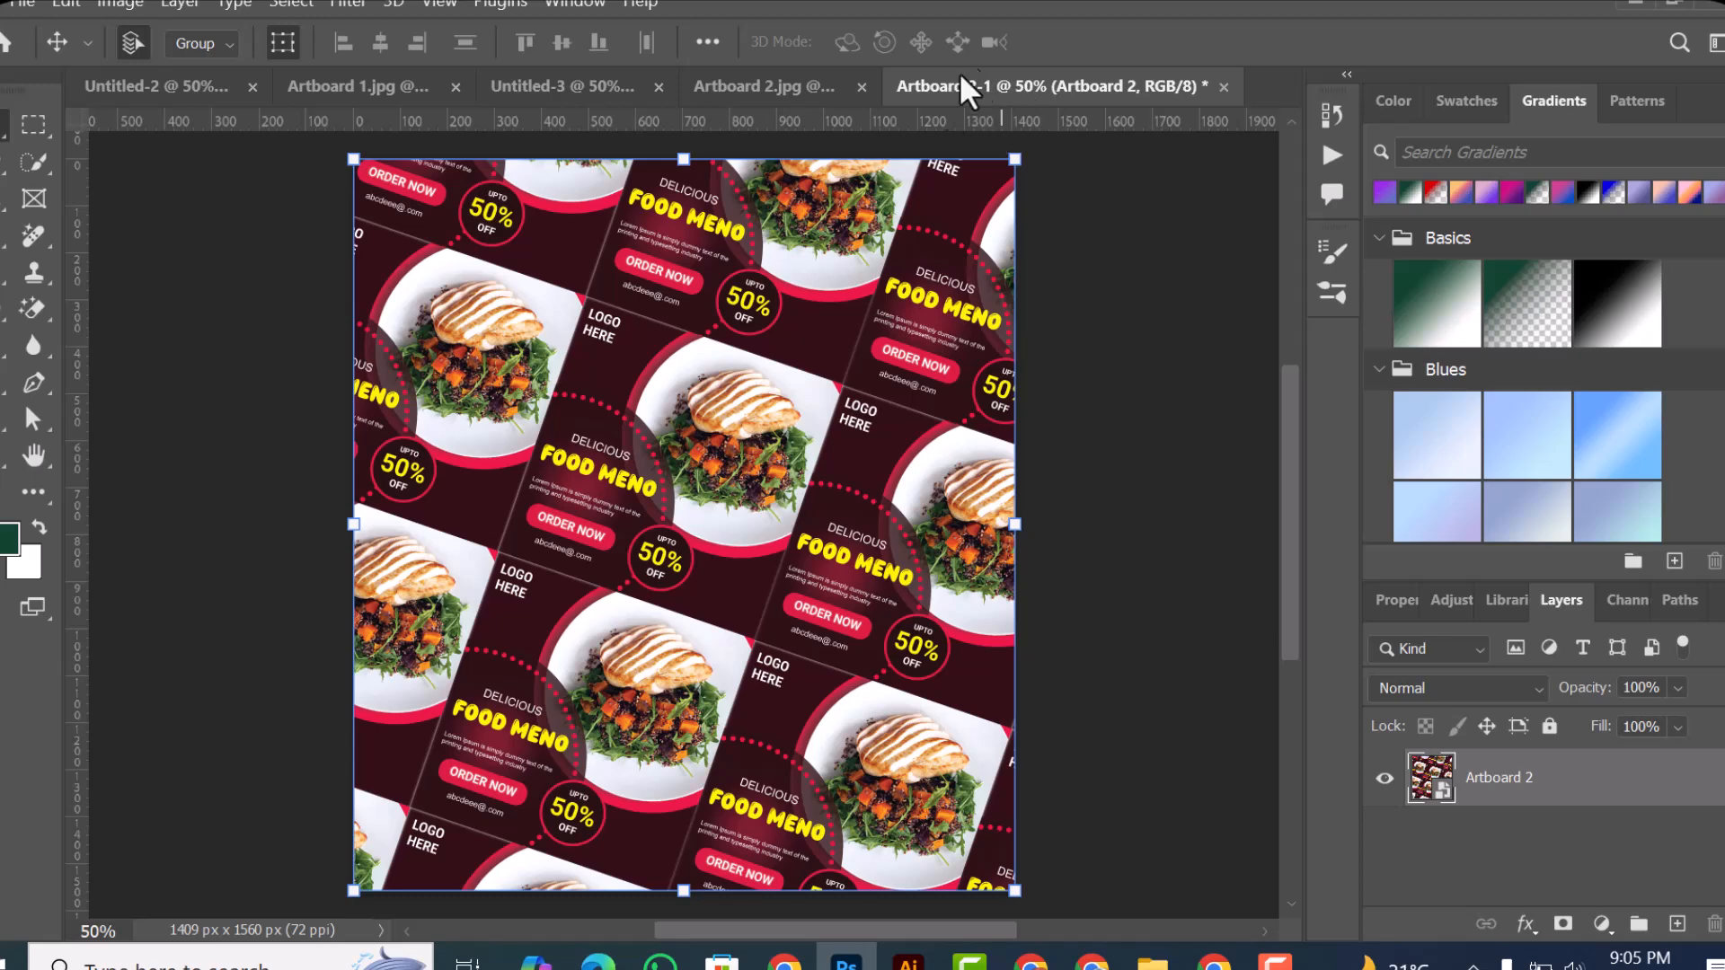
# Step: Close the Artboard 2-1 smart object document without saving its changes
pyautogui.click(22, 7)
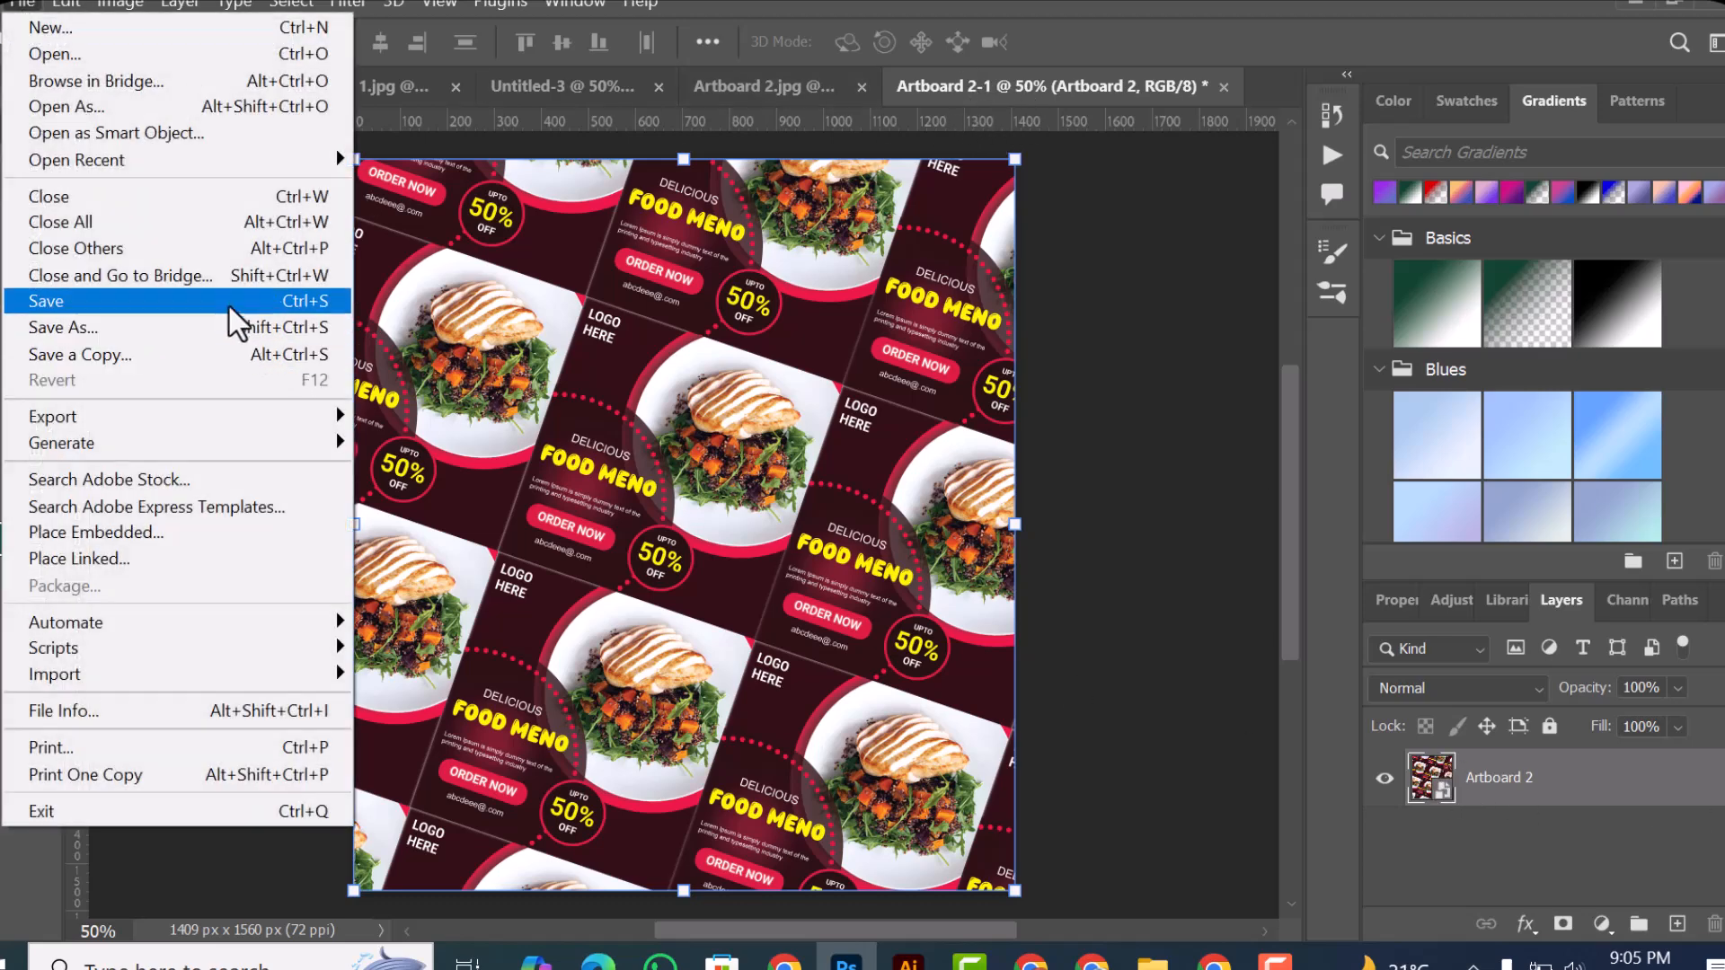
pyautogui.click(191, 191)
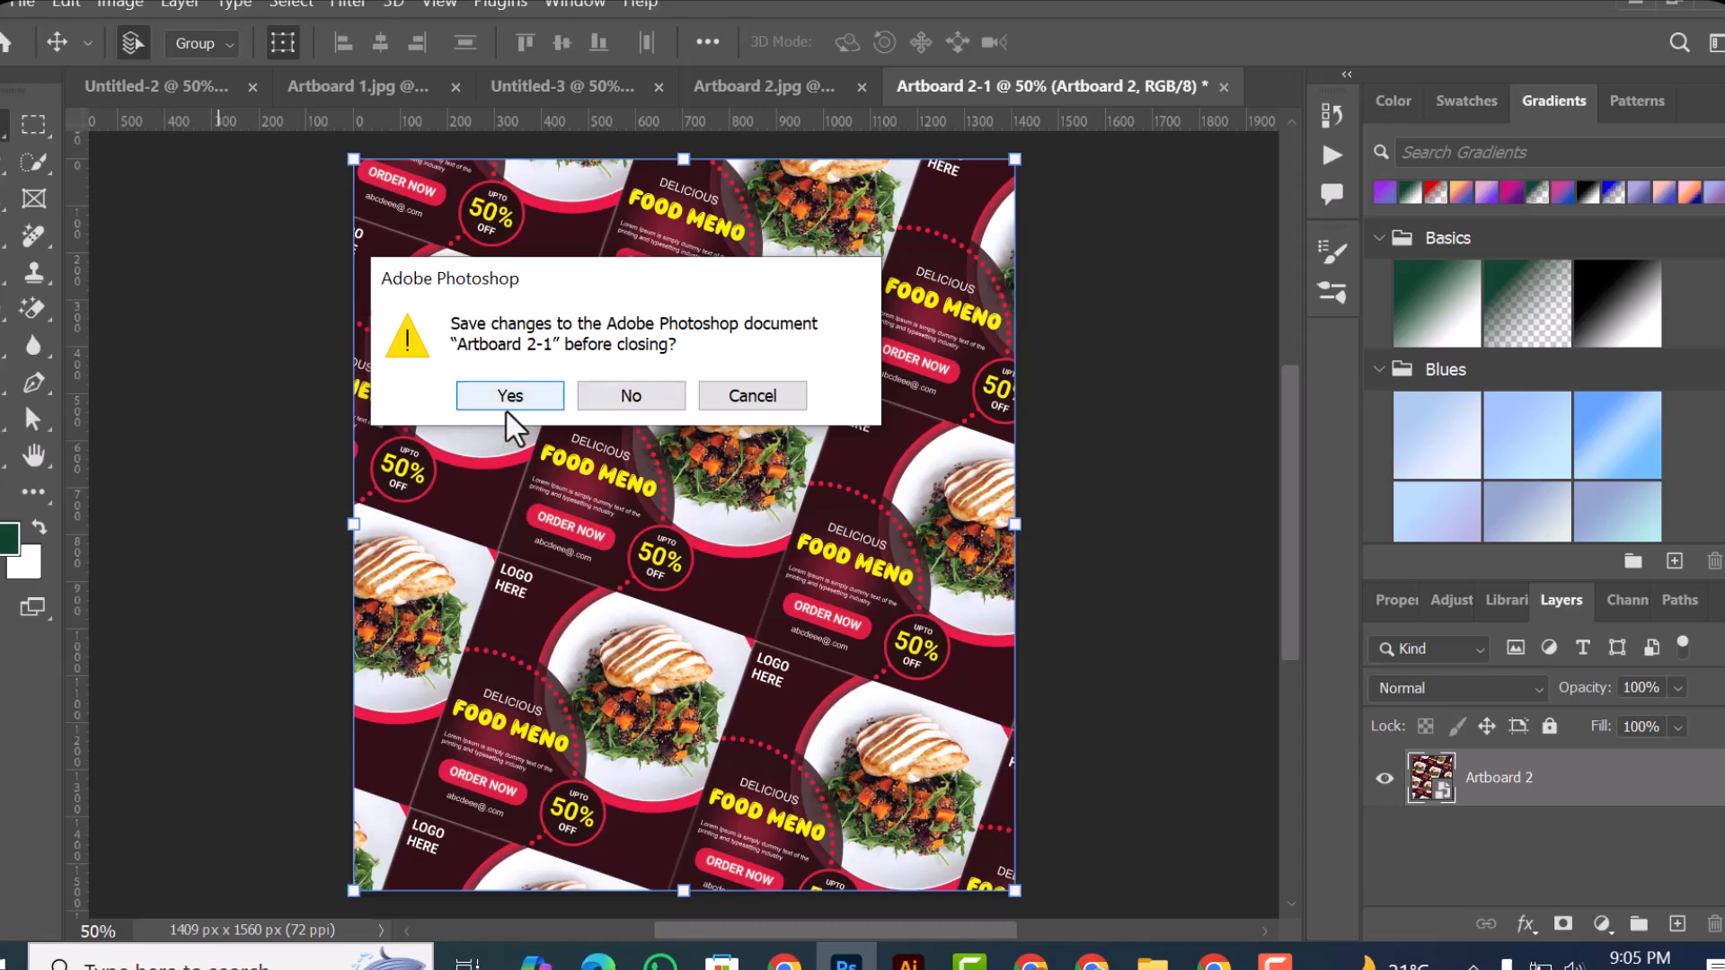
pyautogui.click(643, 391)
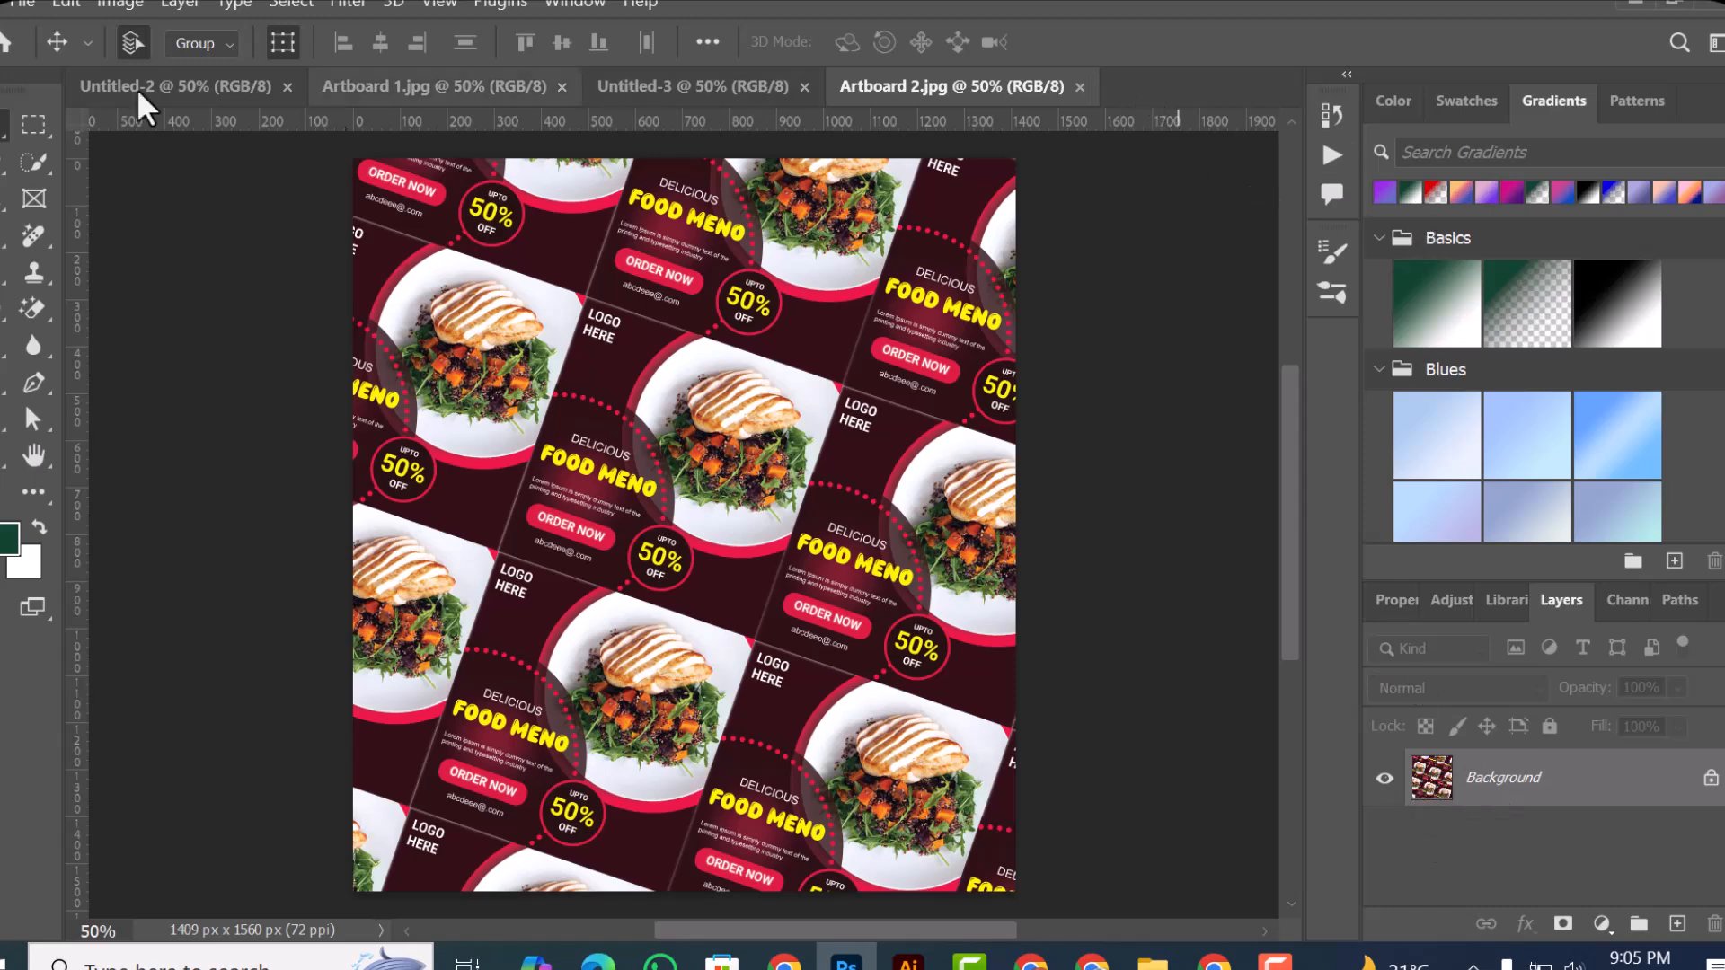
# Step: Close the Artboard 2.jpg document
pyautogui.click(22, 5)
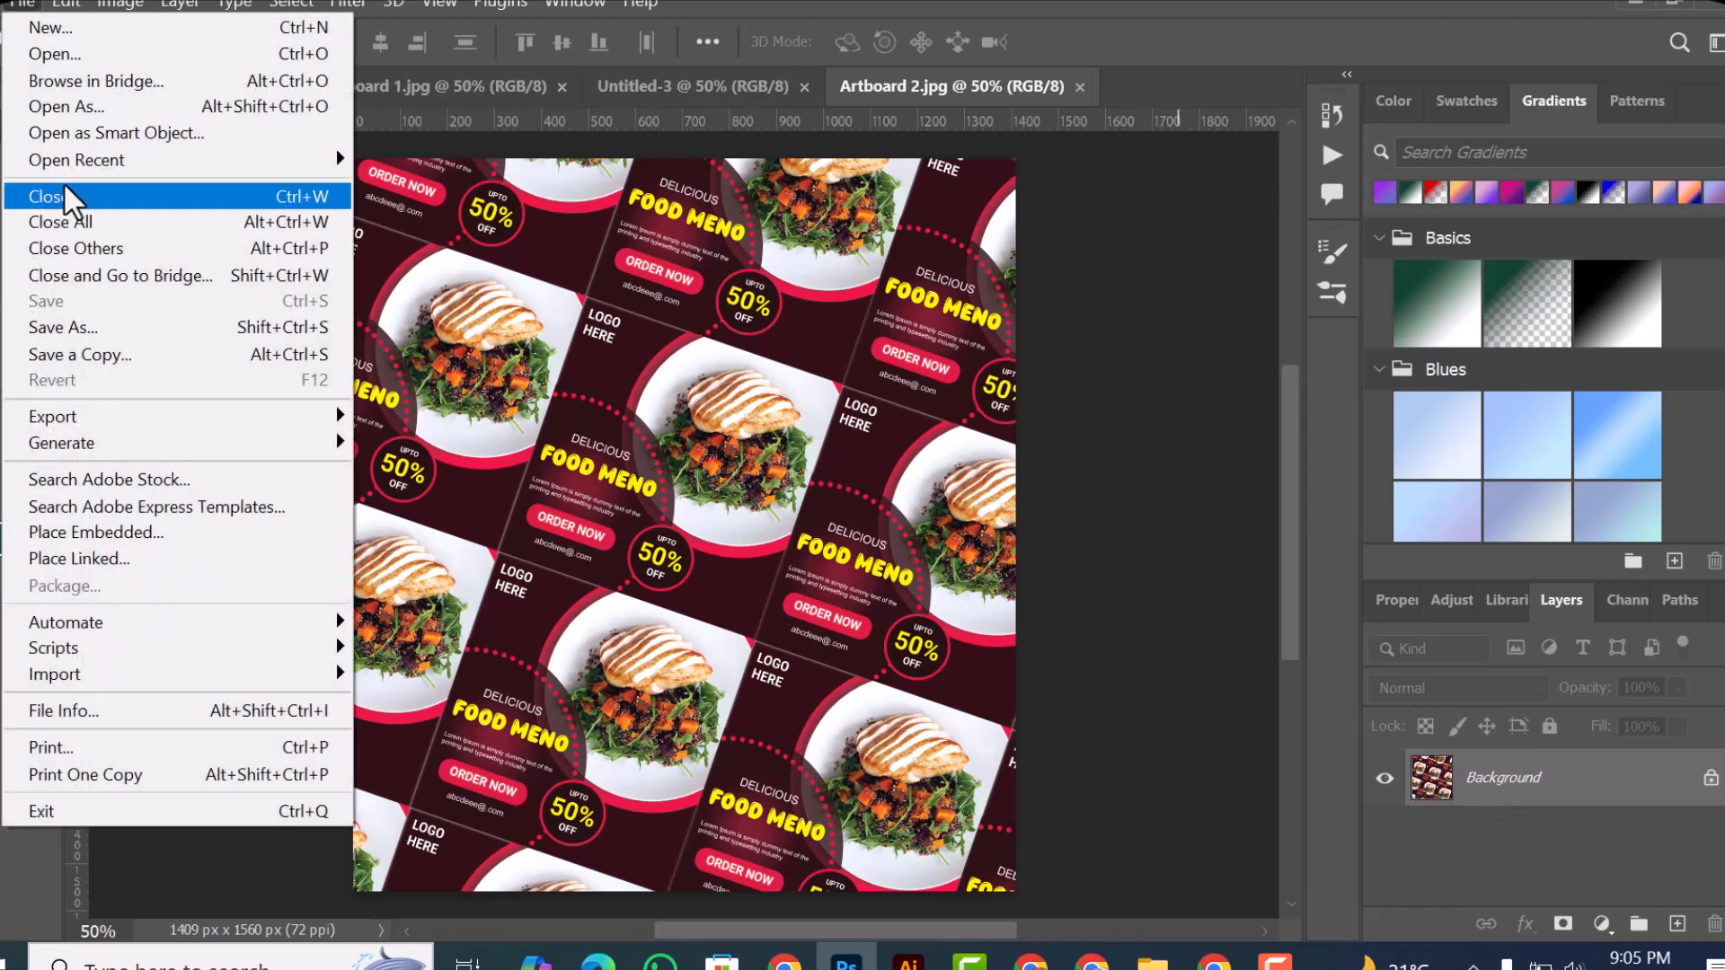
pyautogui.click(930, 97)
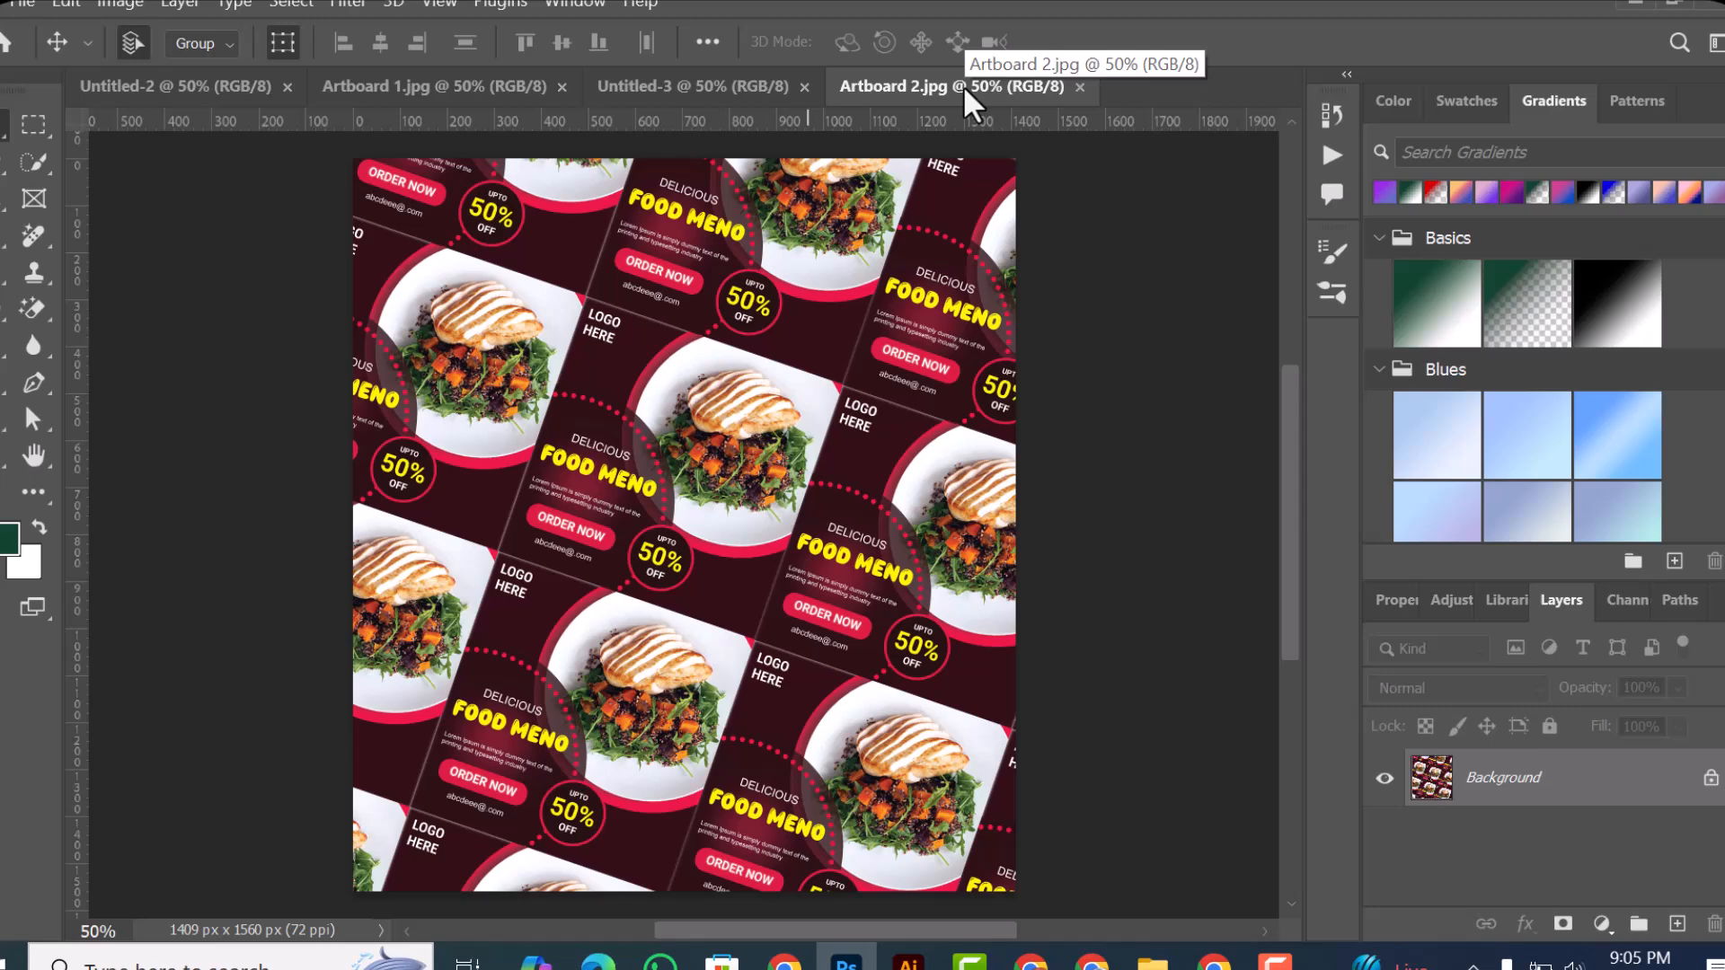
pyautogui.click(29, 13)
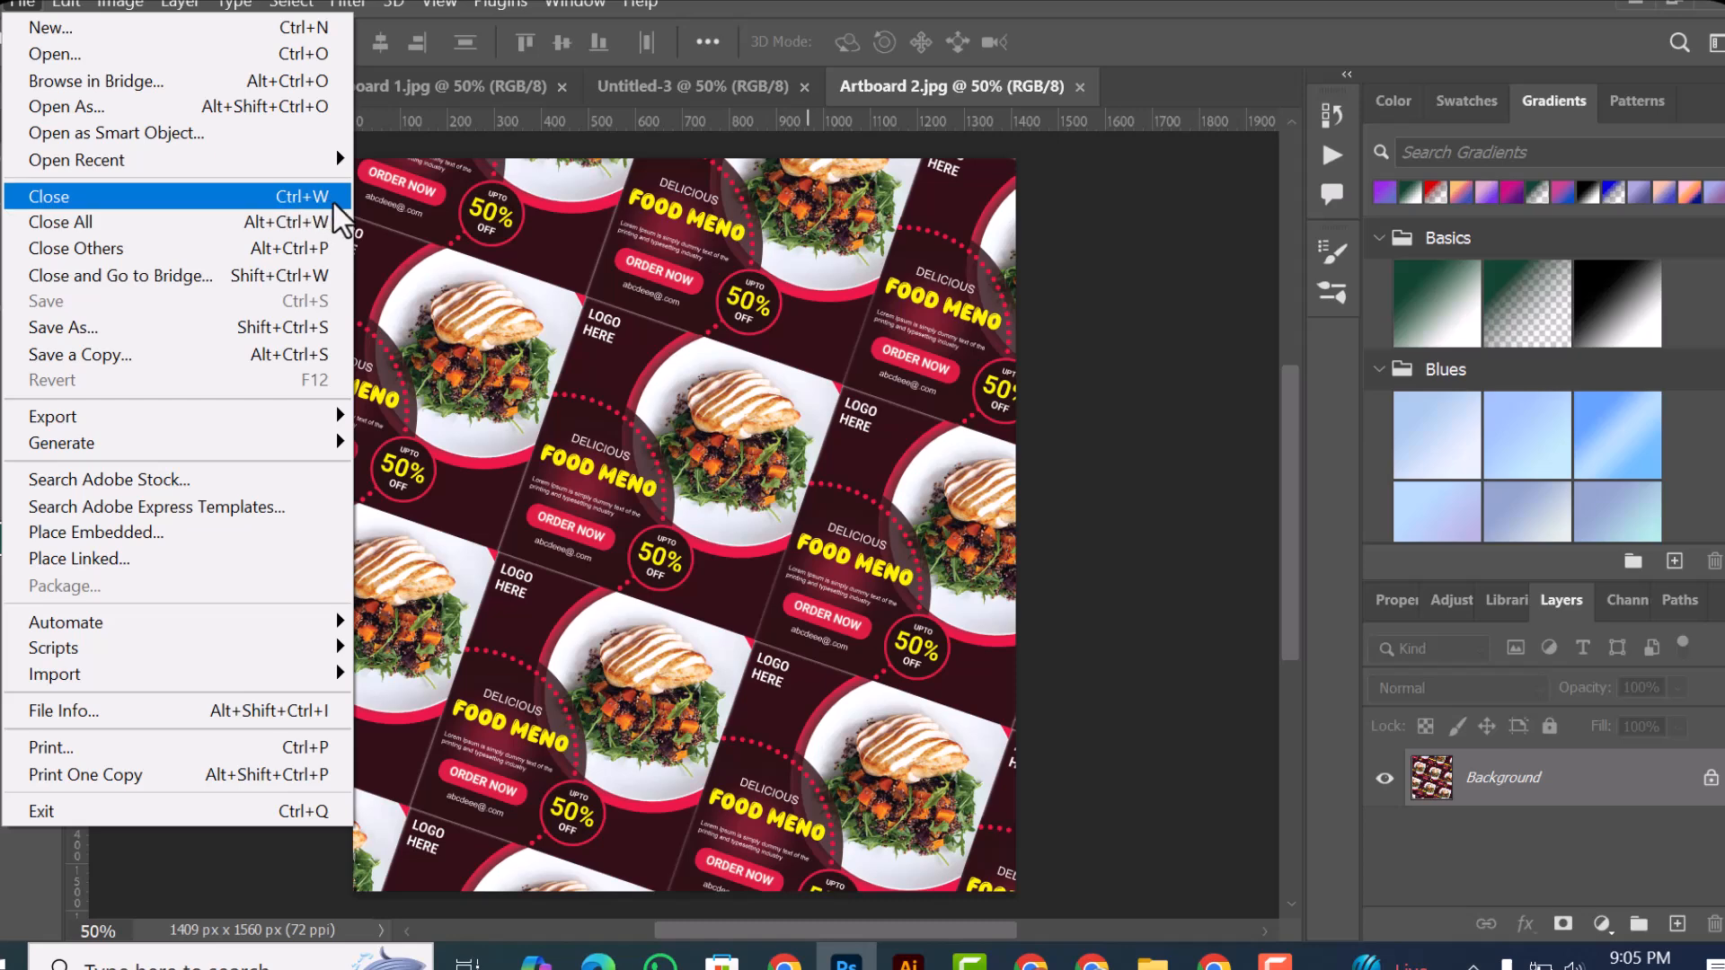
pyautogui.click(1019, 142)
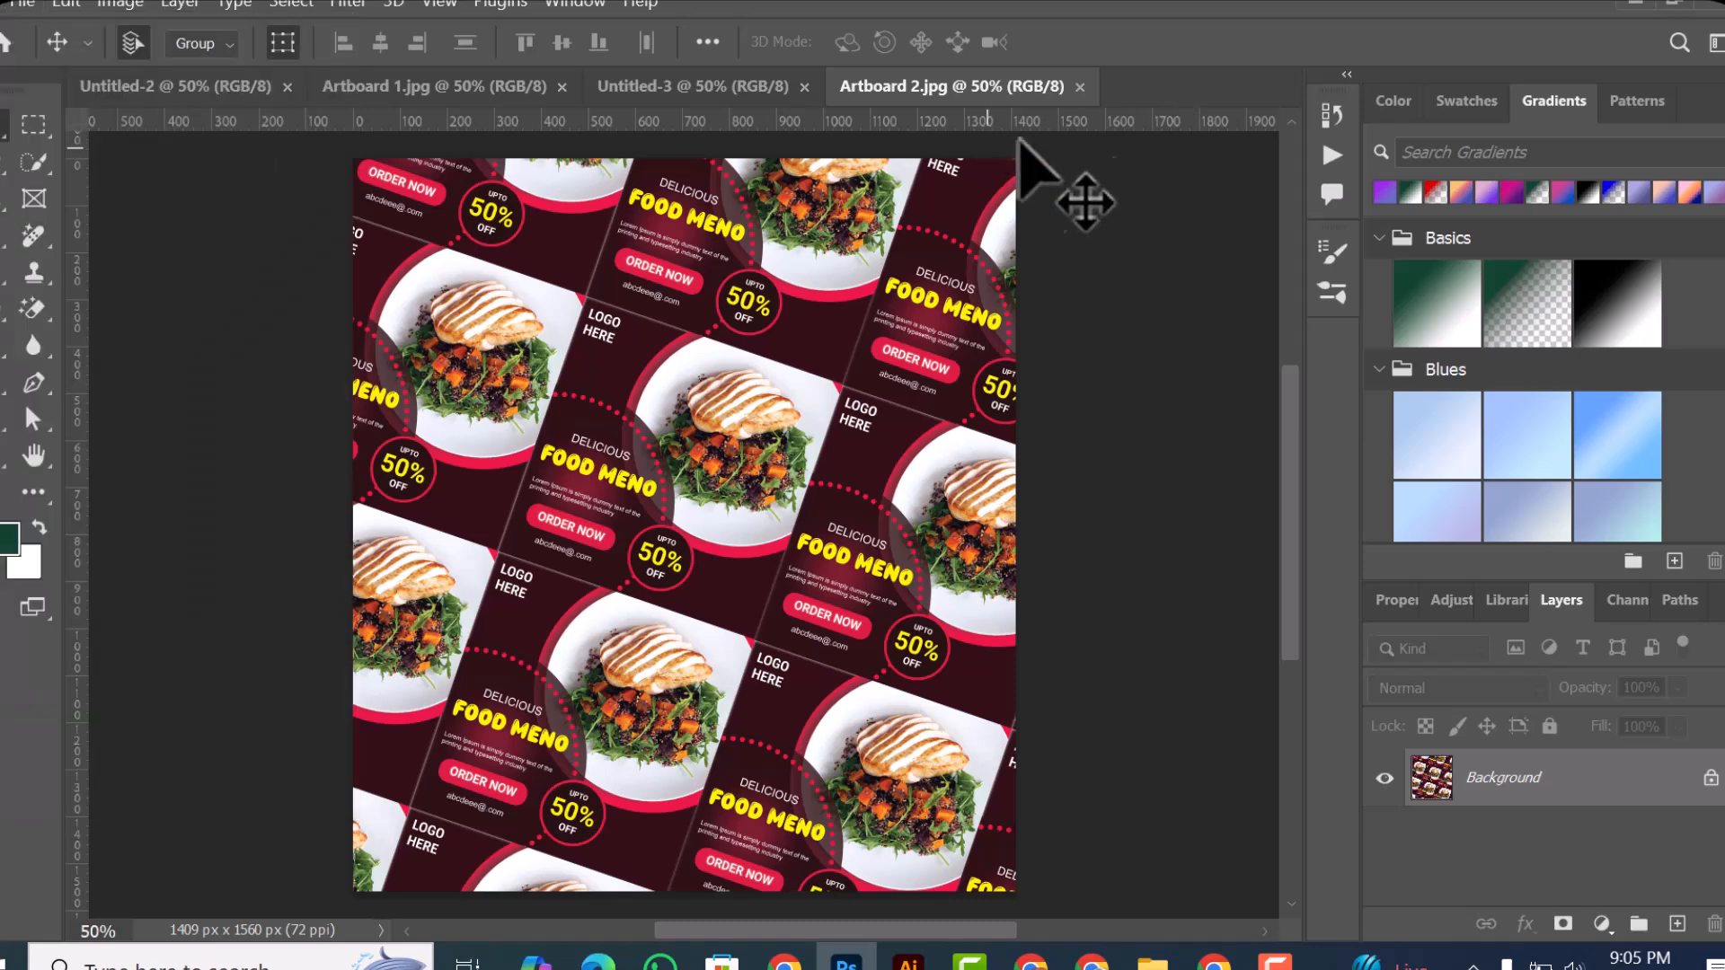
pyautogui.click(1079, 87)
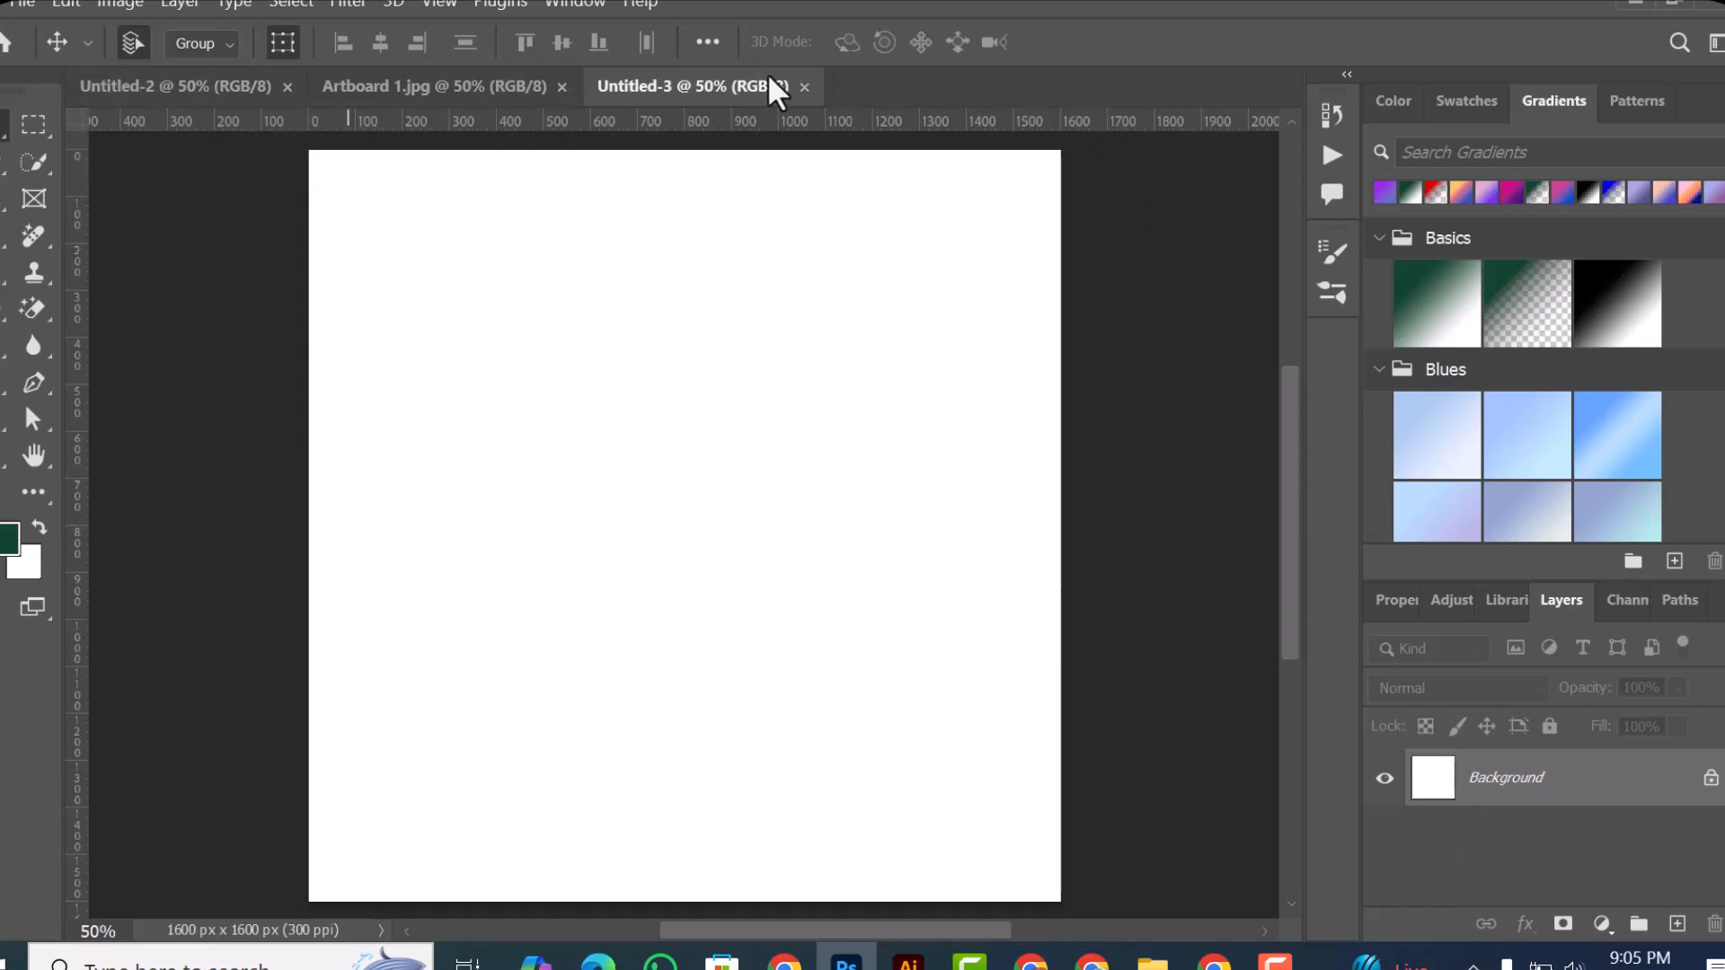
pyautogui.click(20, 5)
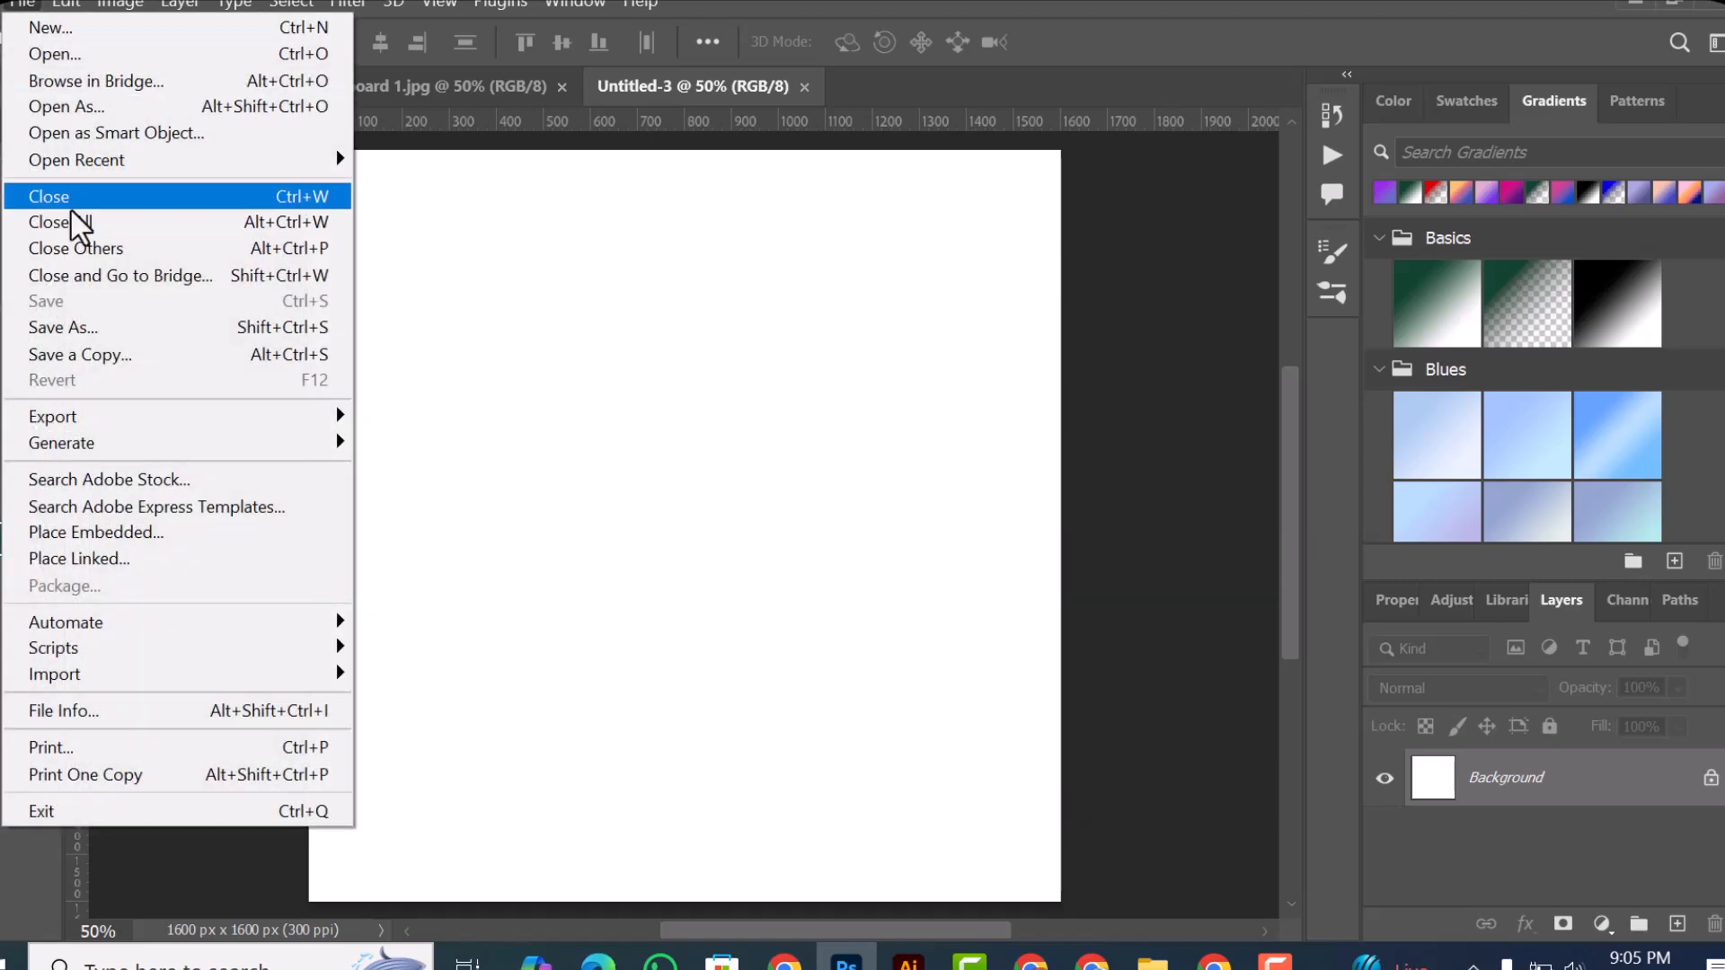
pyautogui.click(517, 102)
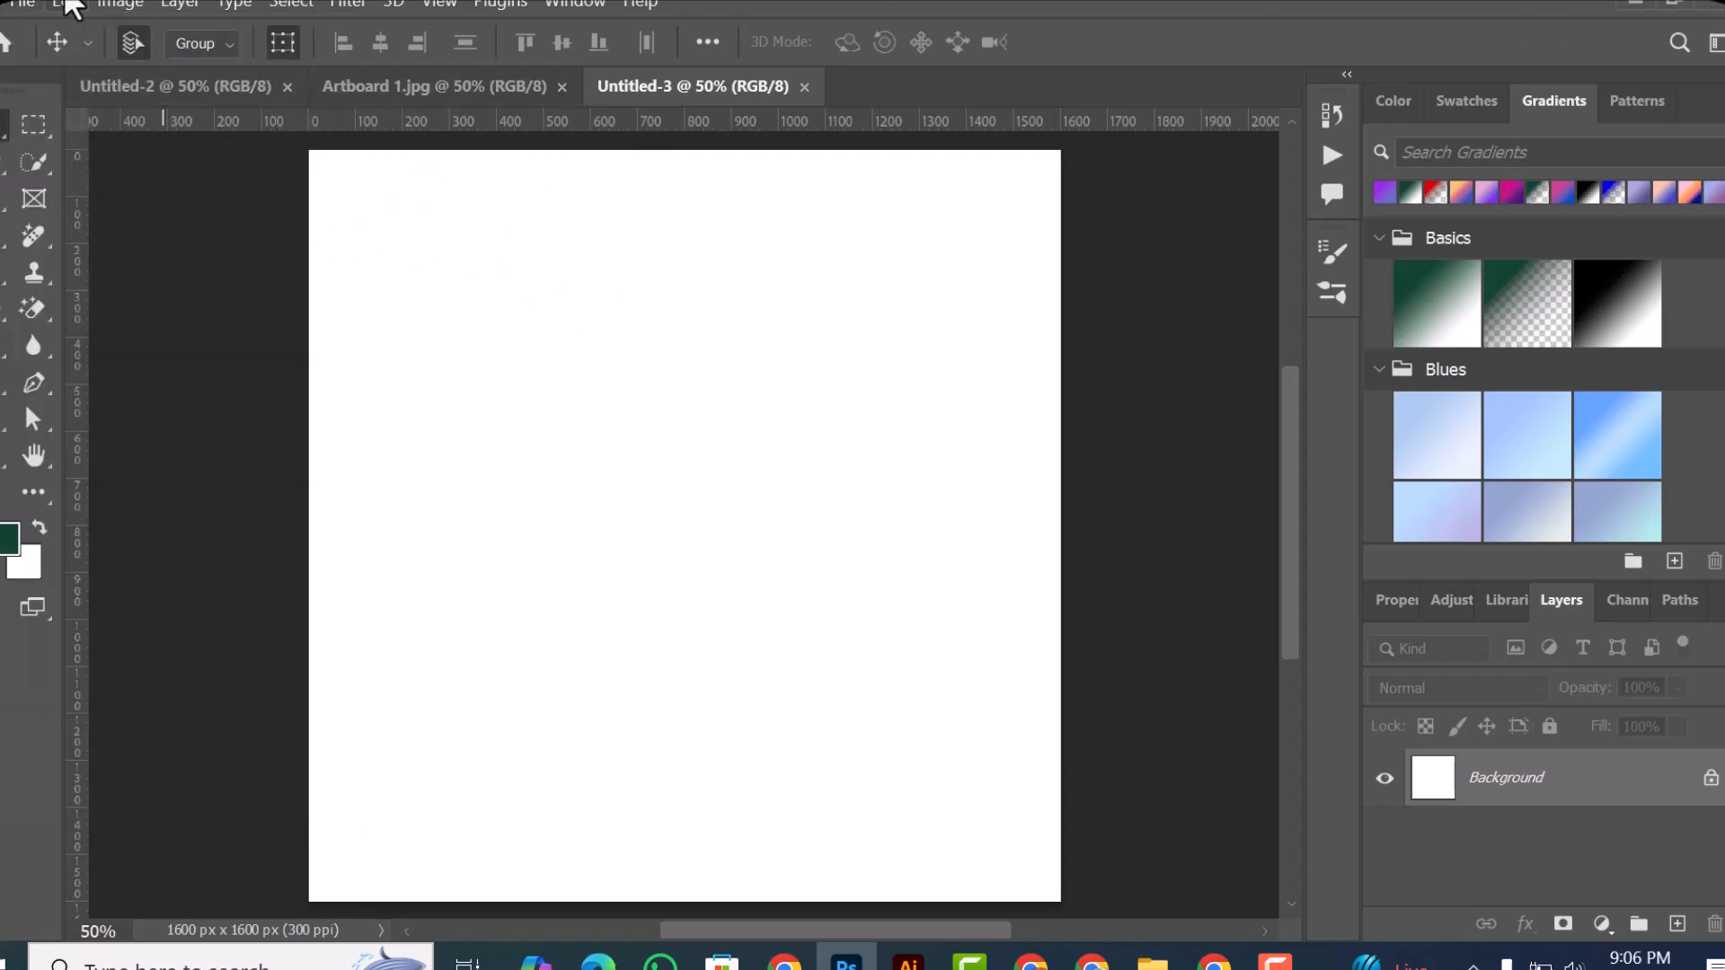
pyautogui.click(18, 5)
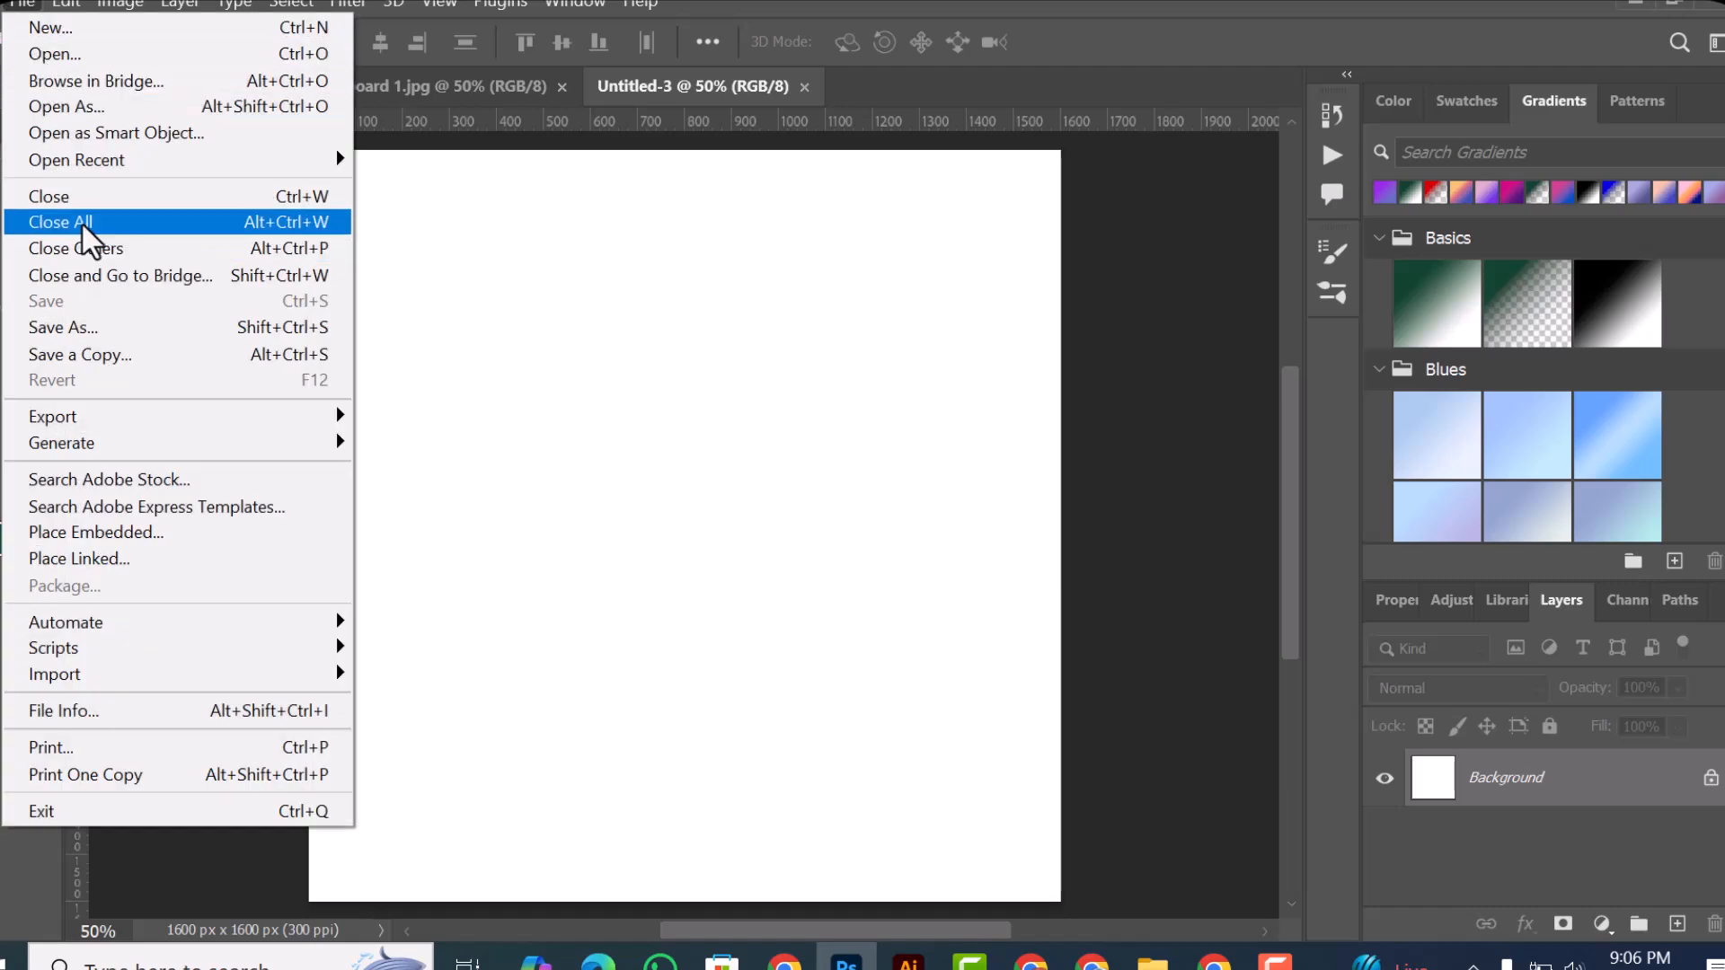
pyautogui.click(548, 224)
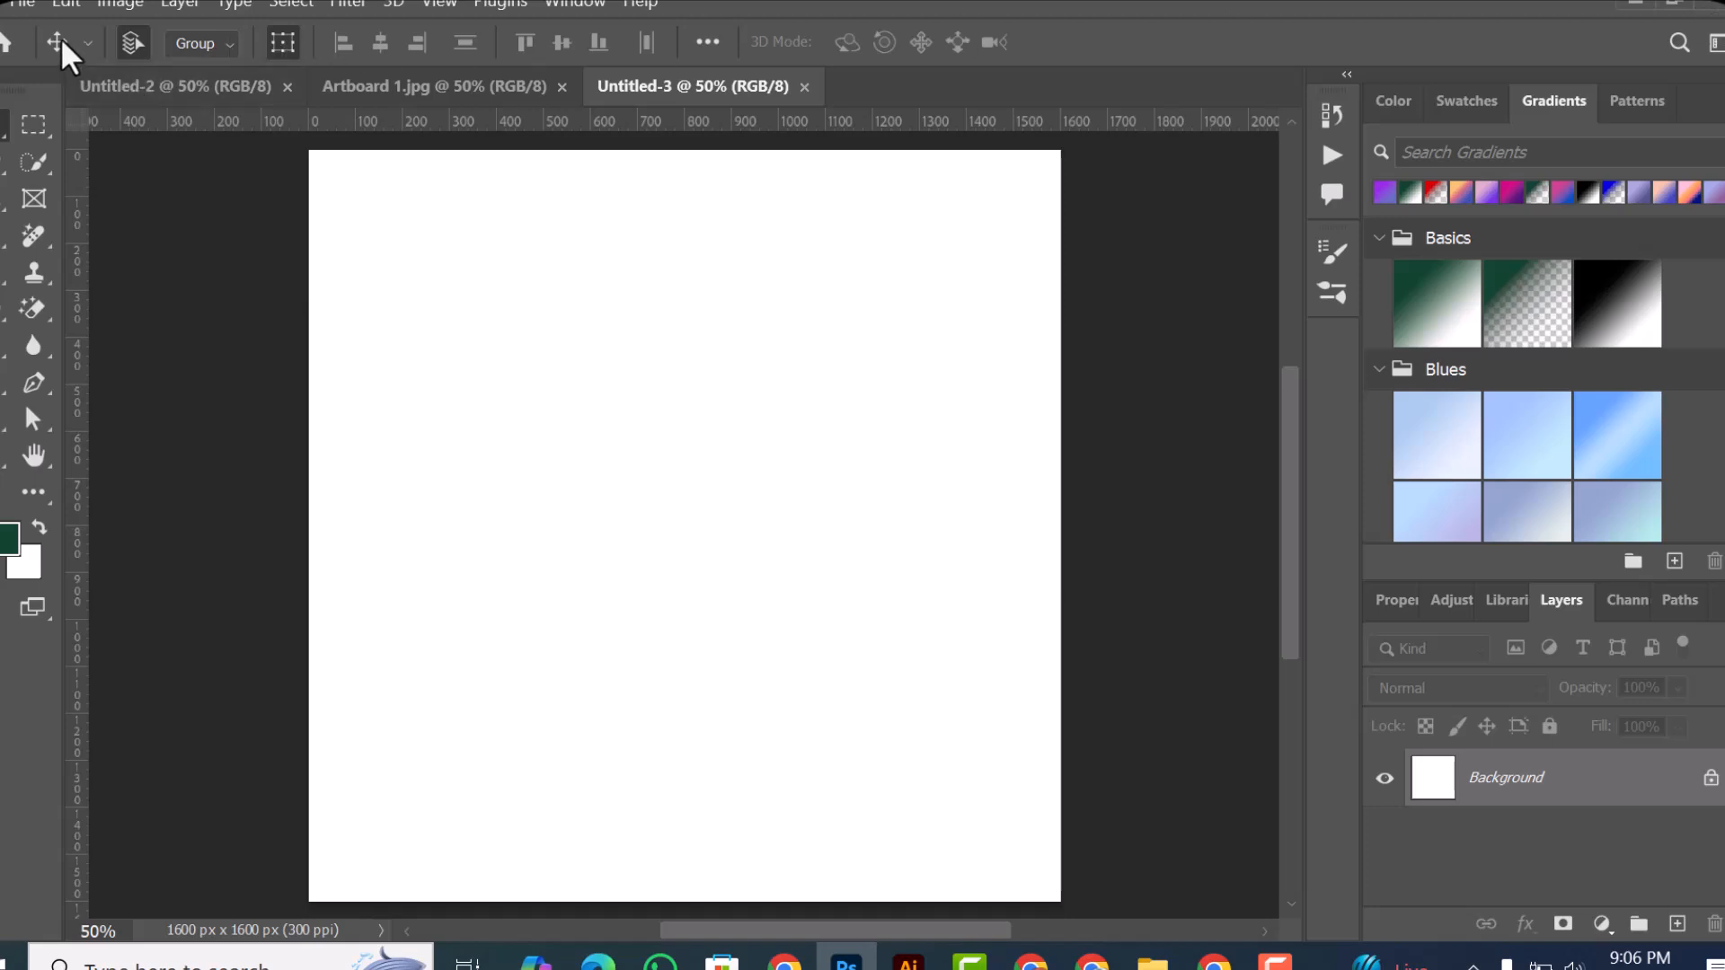
pyautogui.click(20, 6)
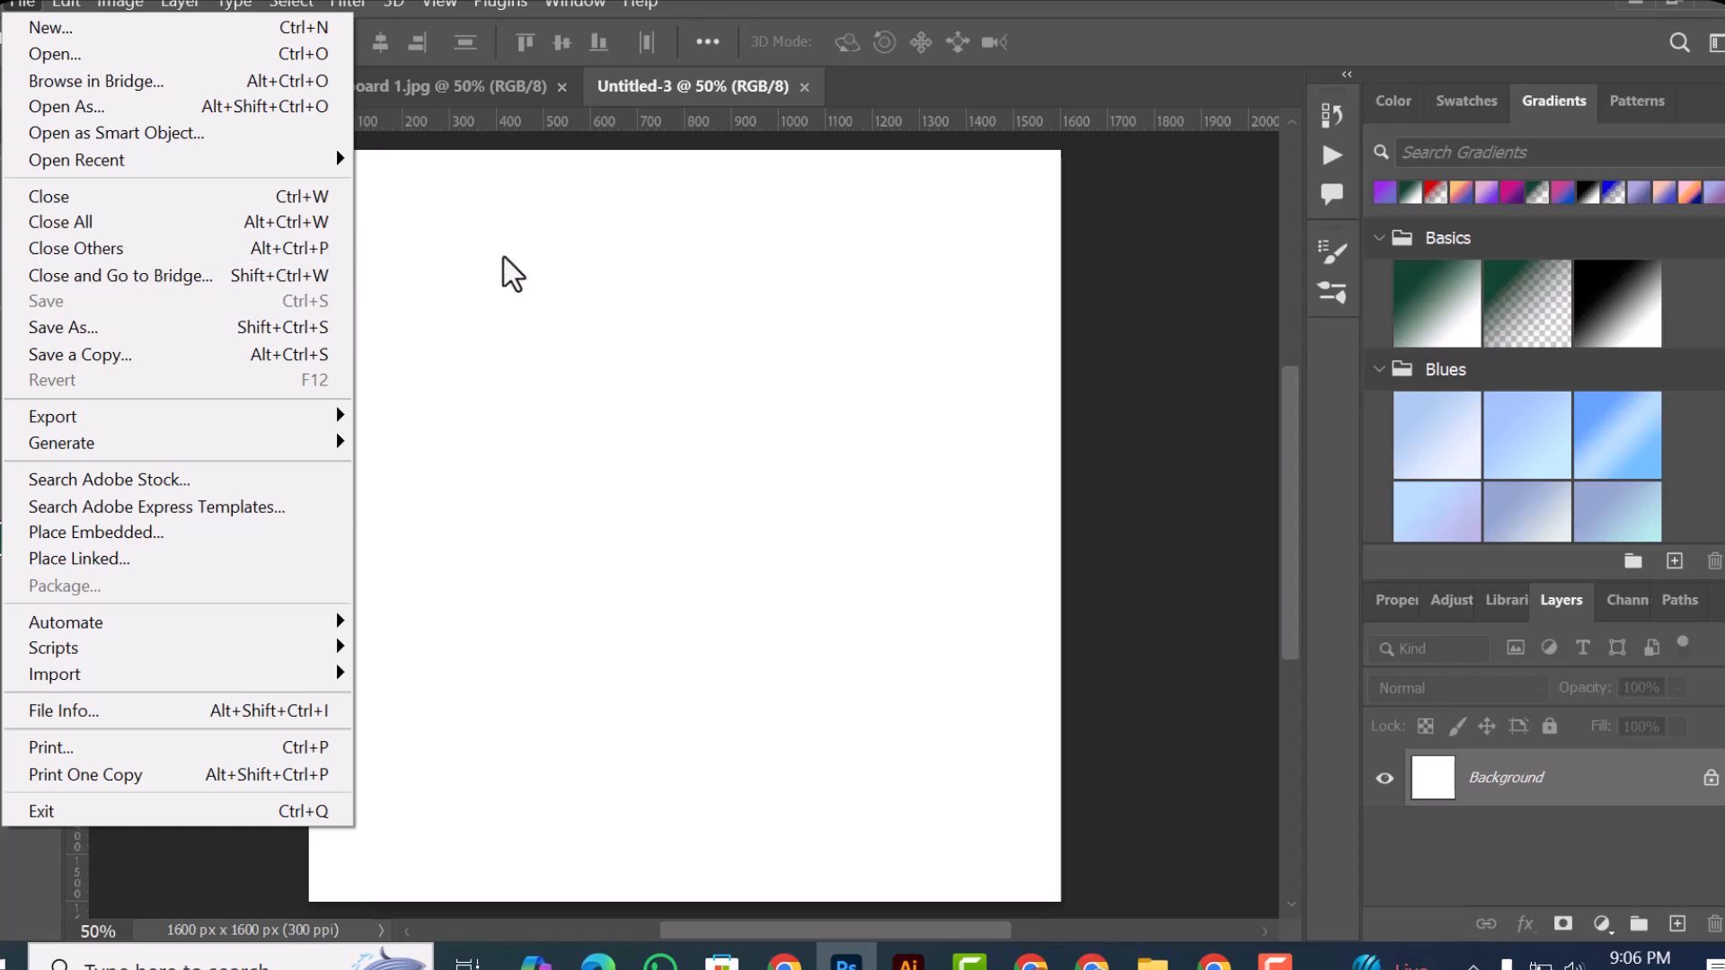
pyautogui.click(633, 261)
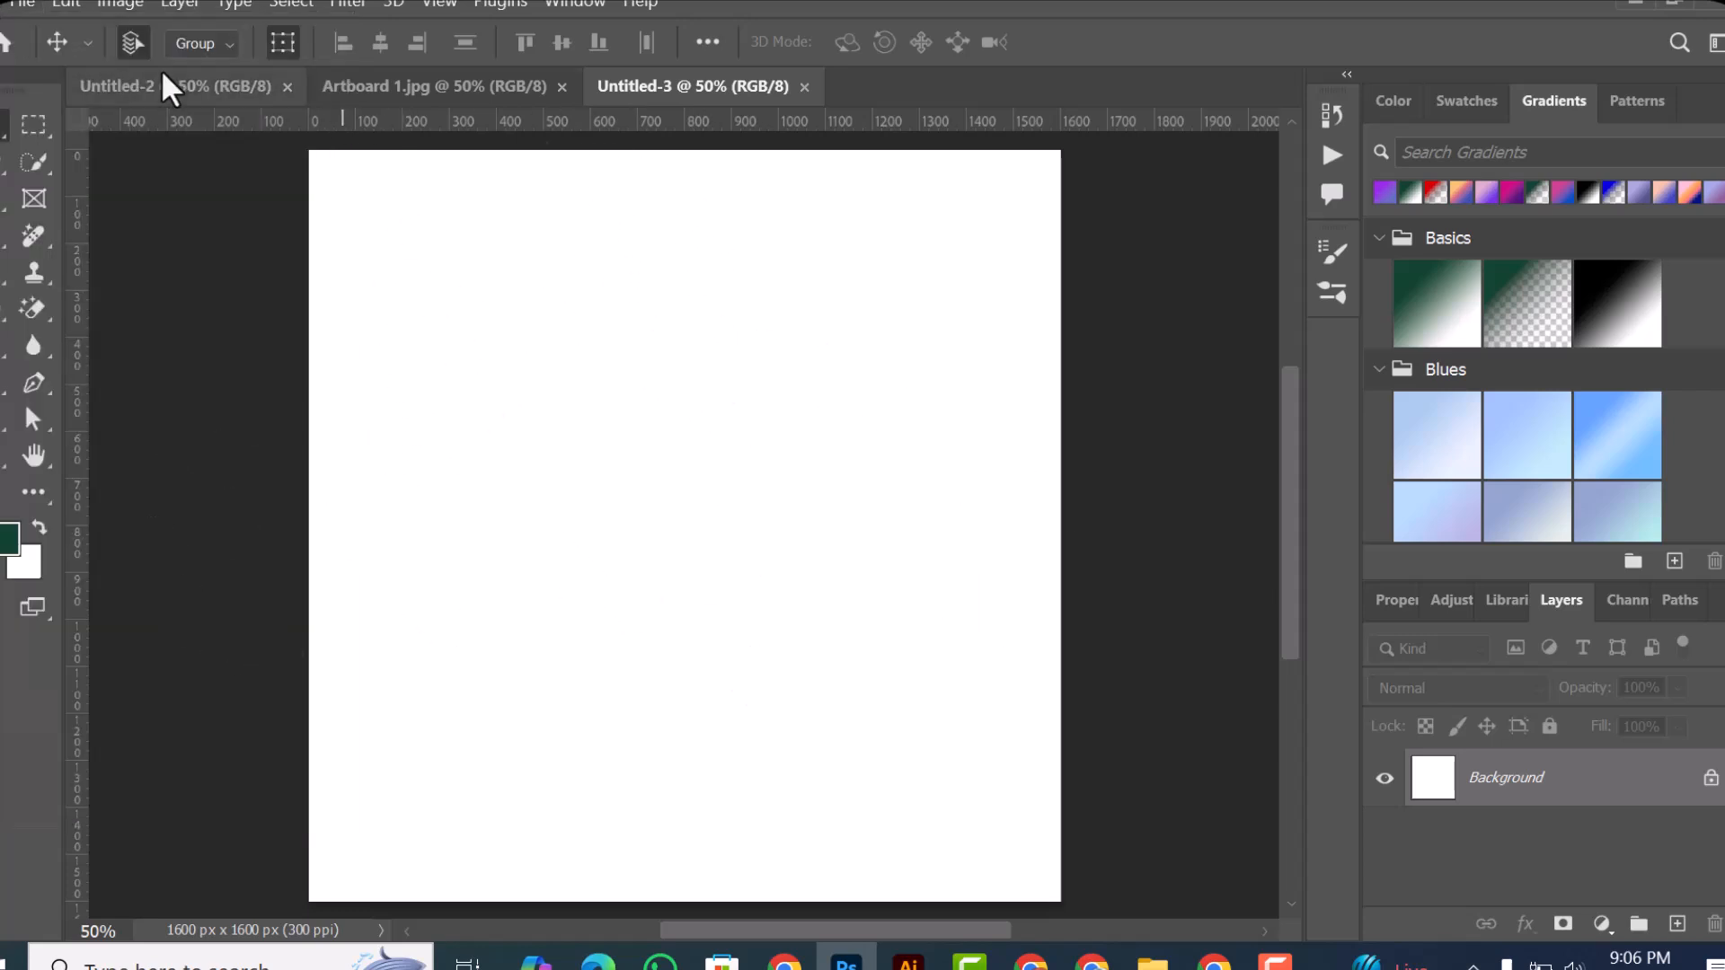
# Step: Switch to Artboard 1.jpg and close all other open documents with Close Others
pyautogui.click(442, 88)
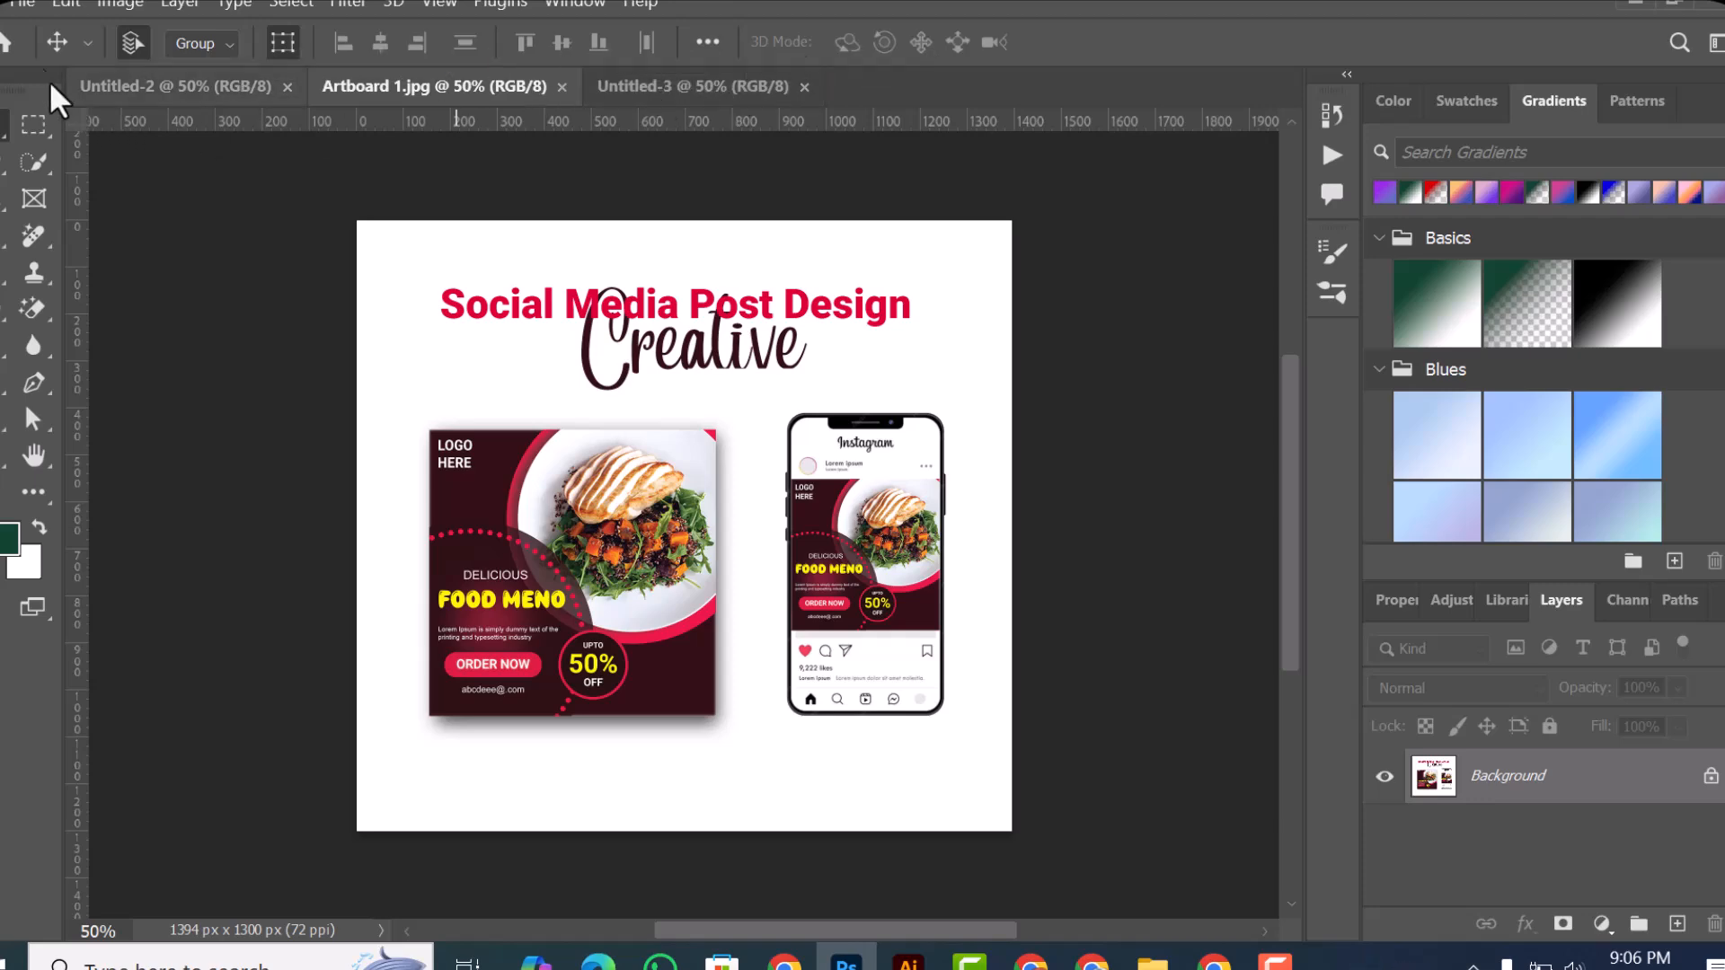
pyautogui.click(23, 4)
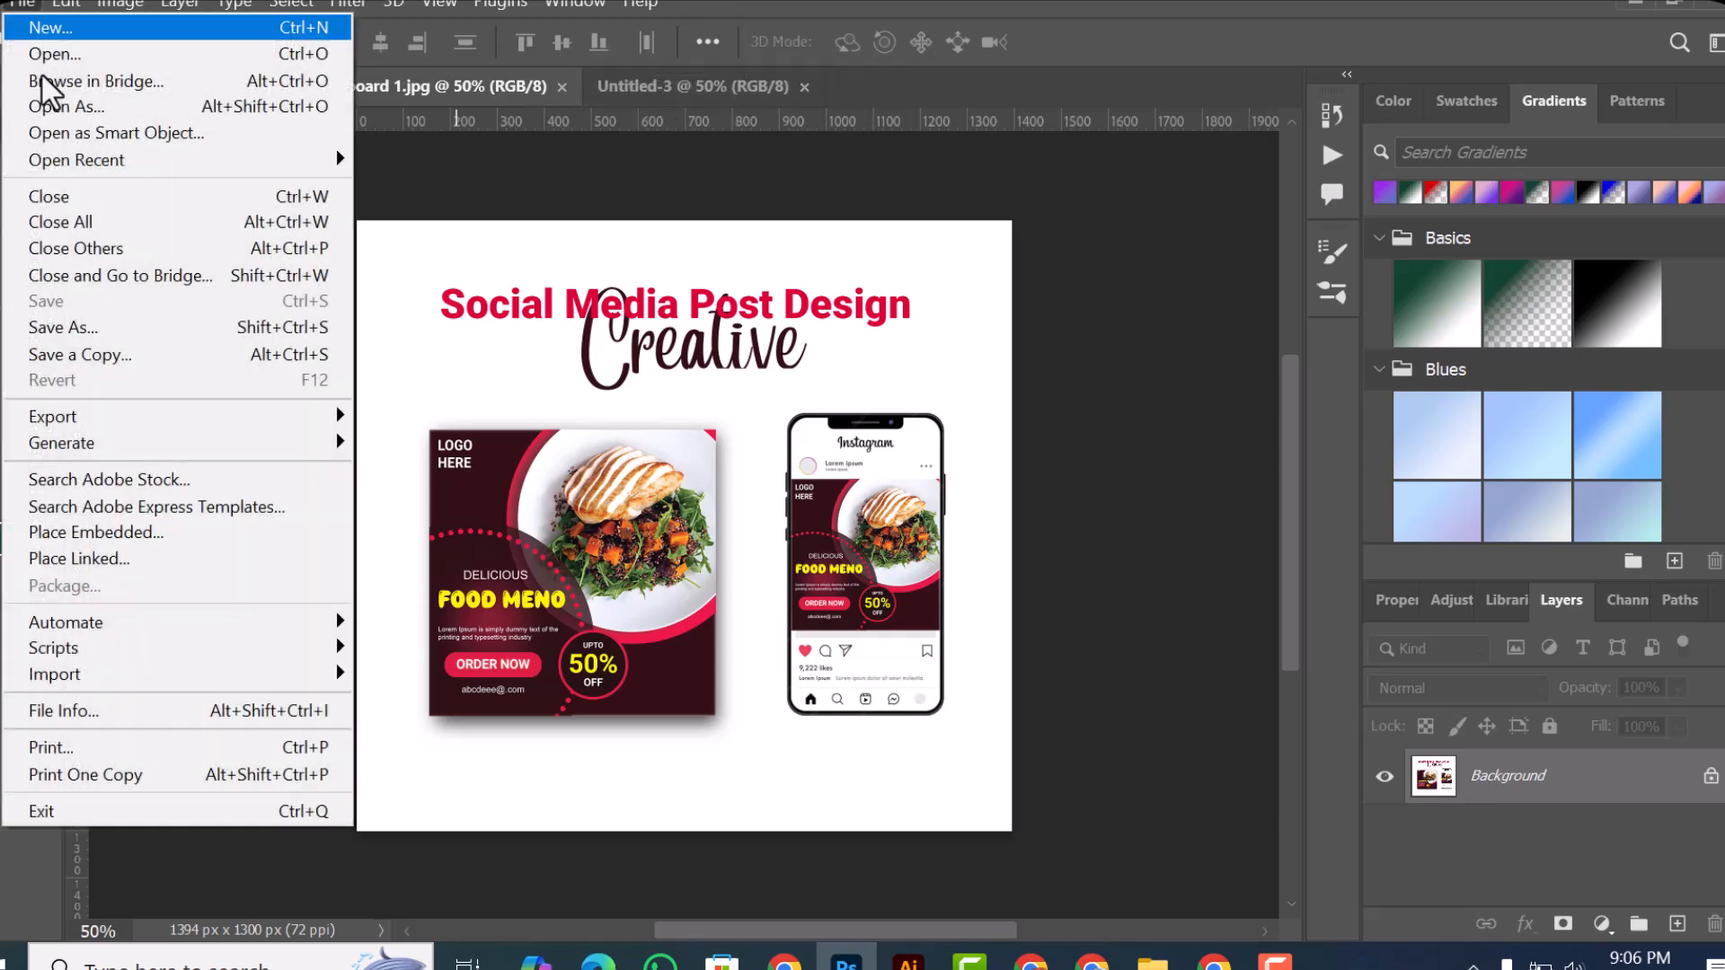
pyautogui.click(63, 257)
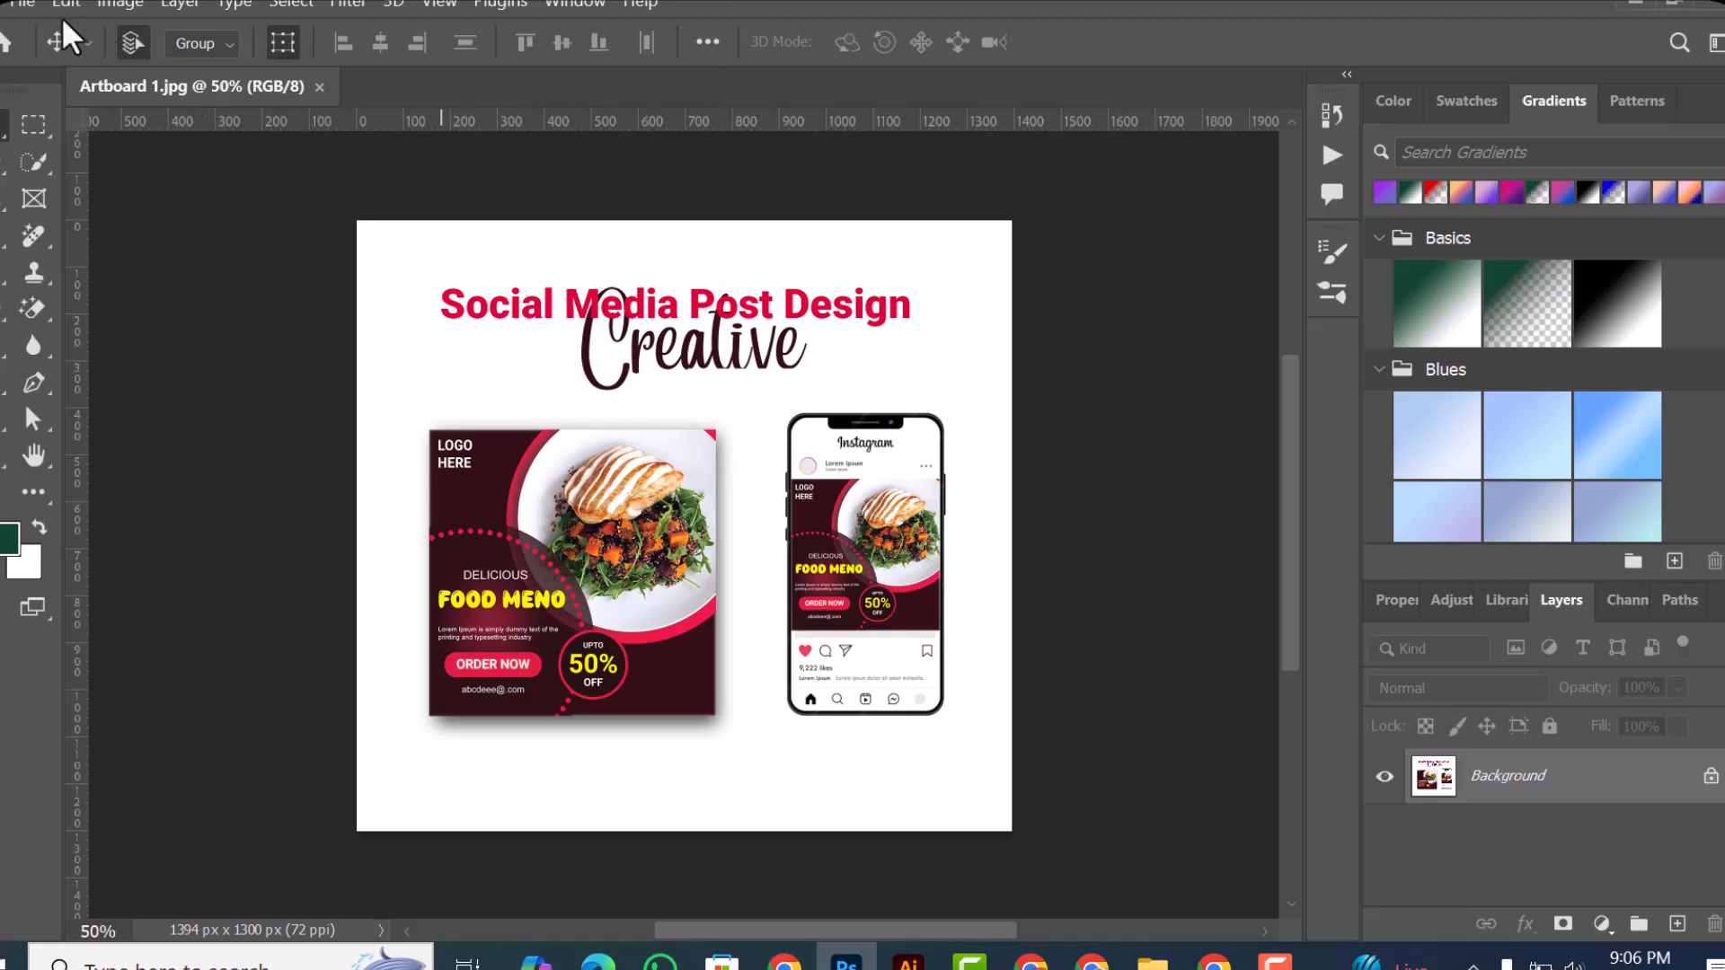
# Step: Review the commands available for closing the remaining Artboard 1.jpg document
pyautogui.click(25, 2)
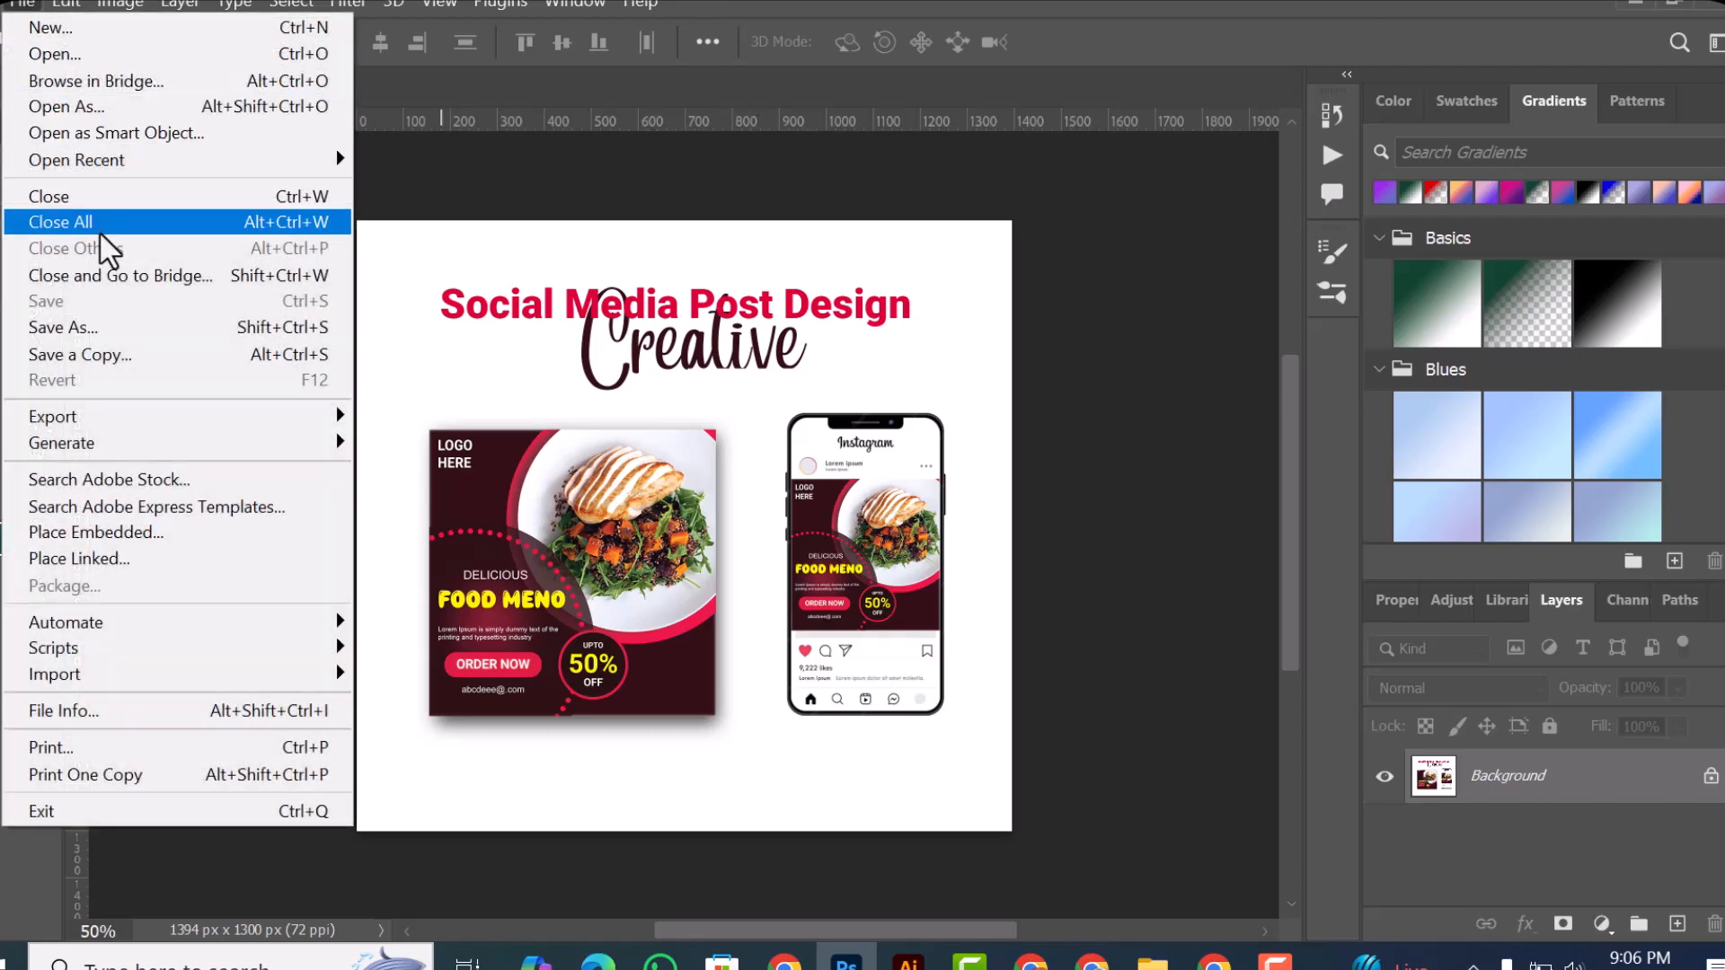
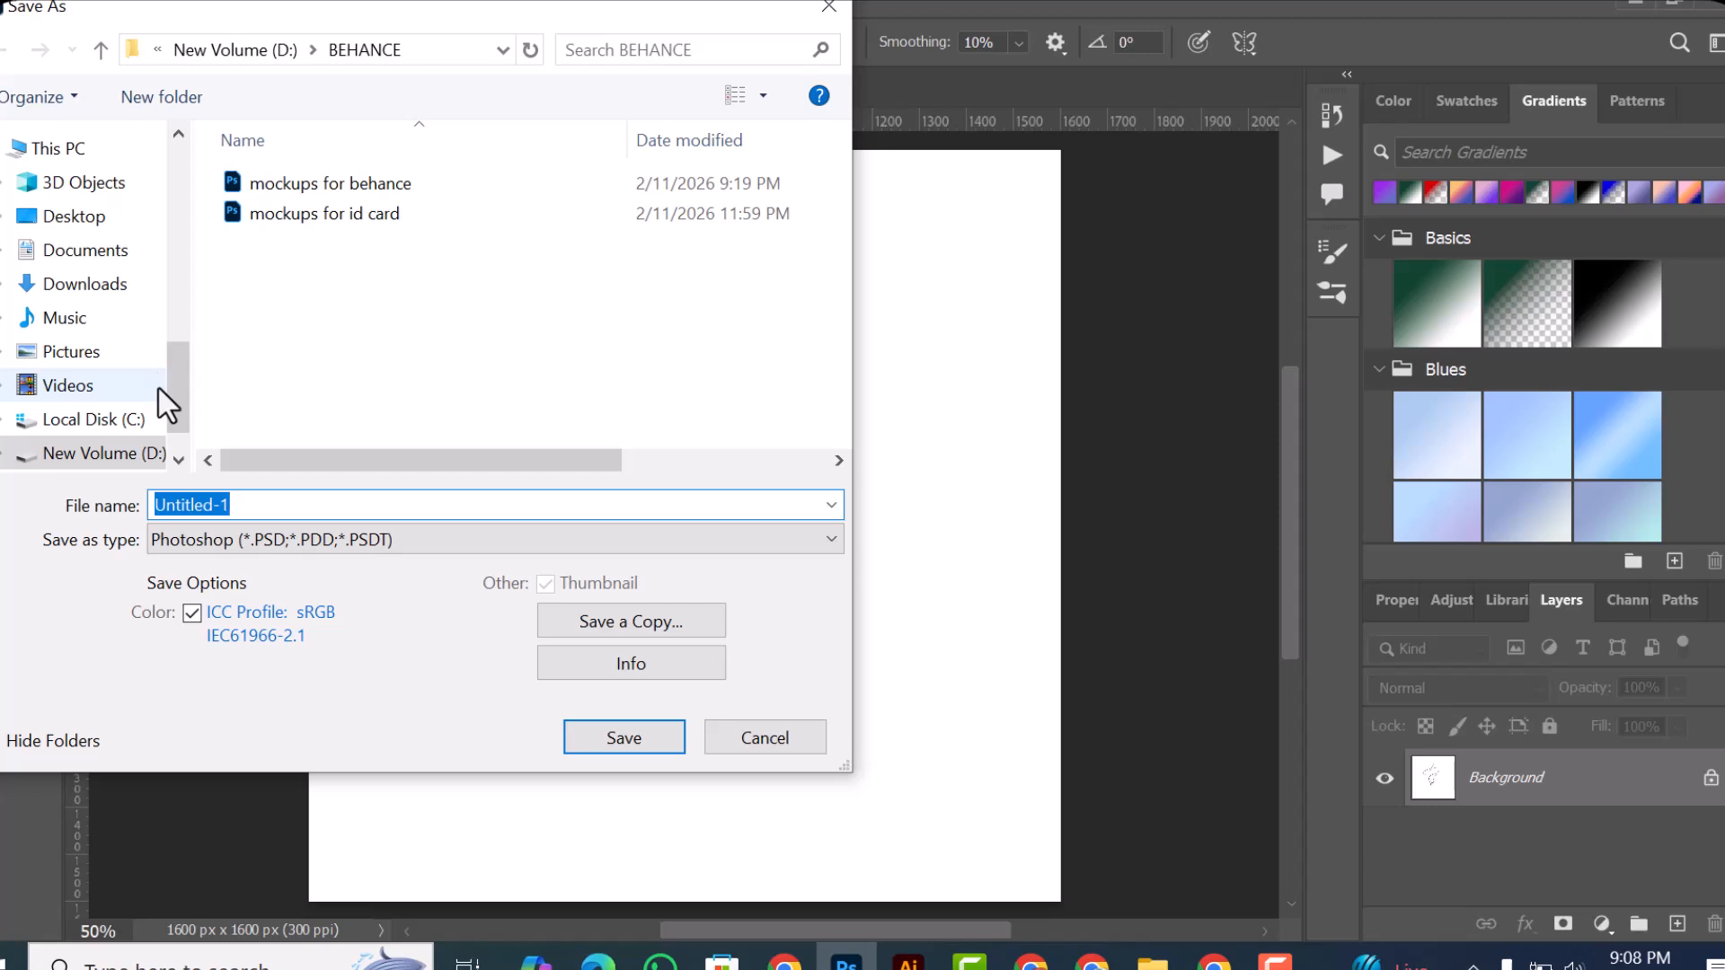
# Step: Save the untitled document as art in the Downloads folder in Photoshop format
pyautogui.scroll(3, 23, 256)
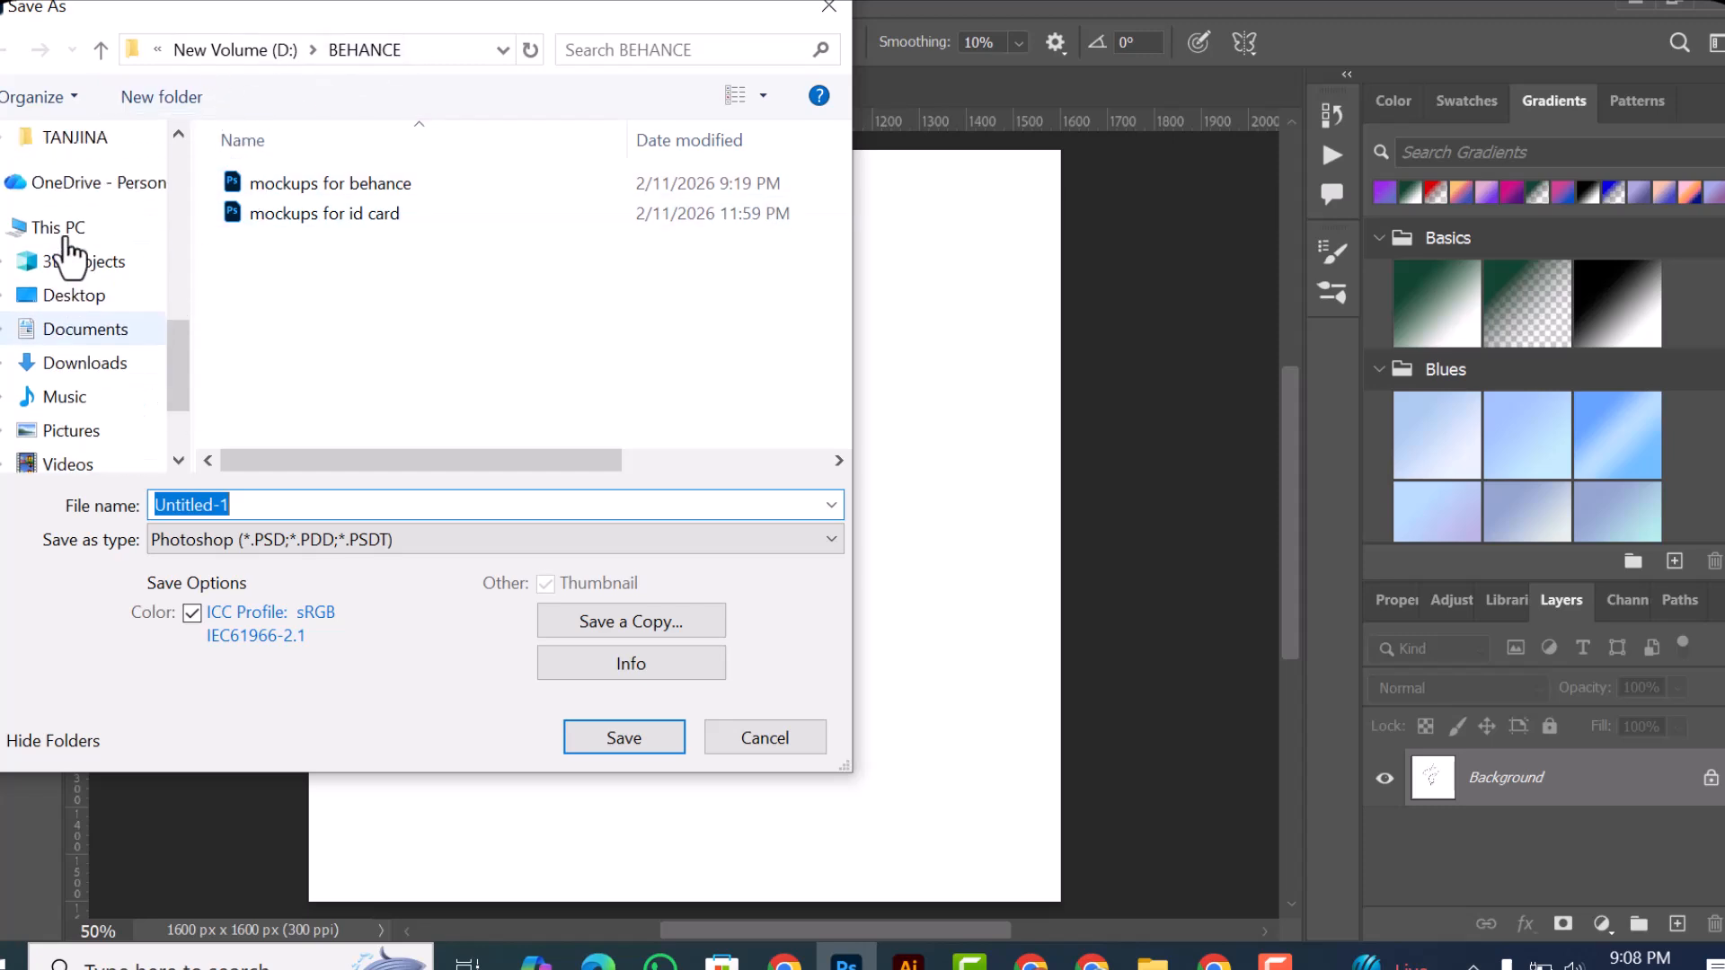
pyautogui.scroll(5, 40, 296)
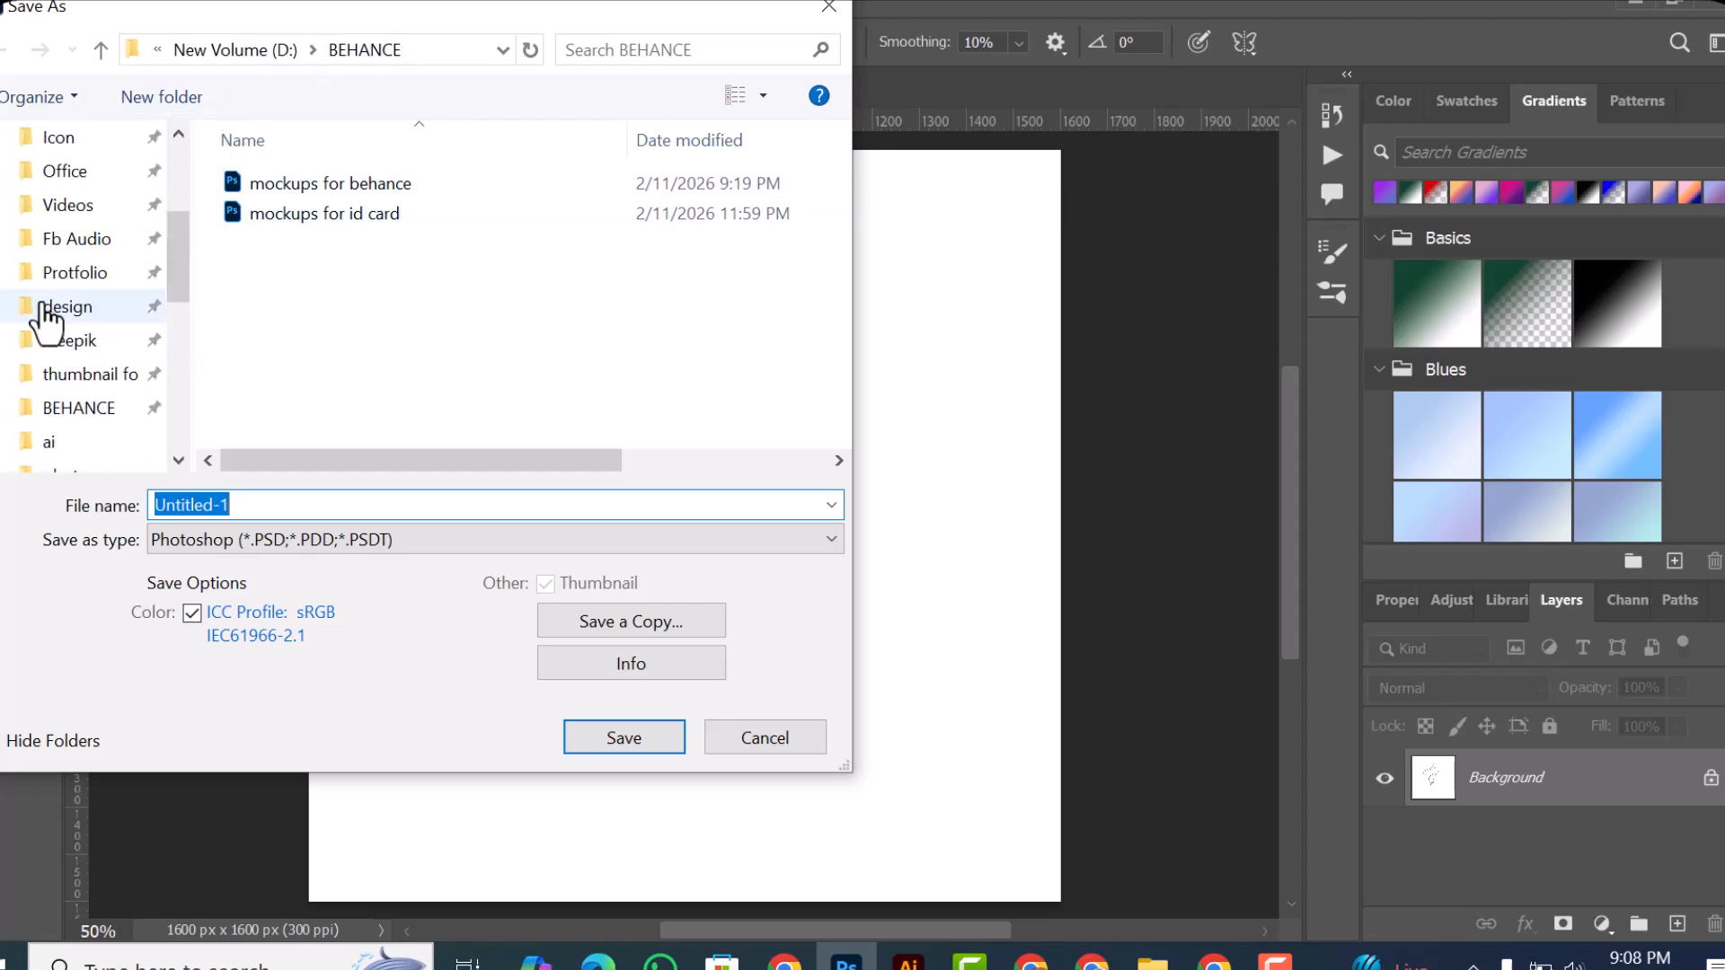
pyautogui.click(43, 228)
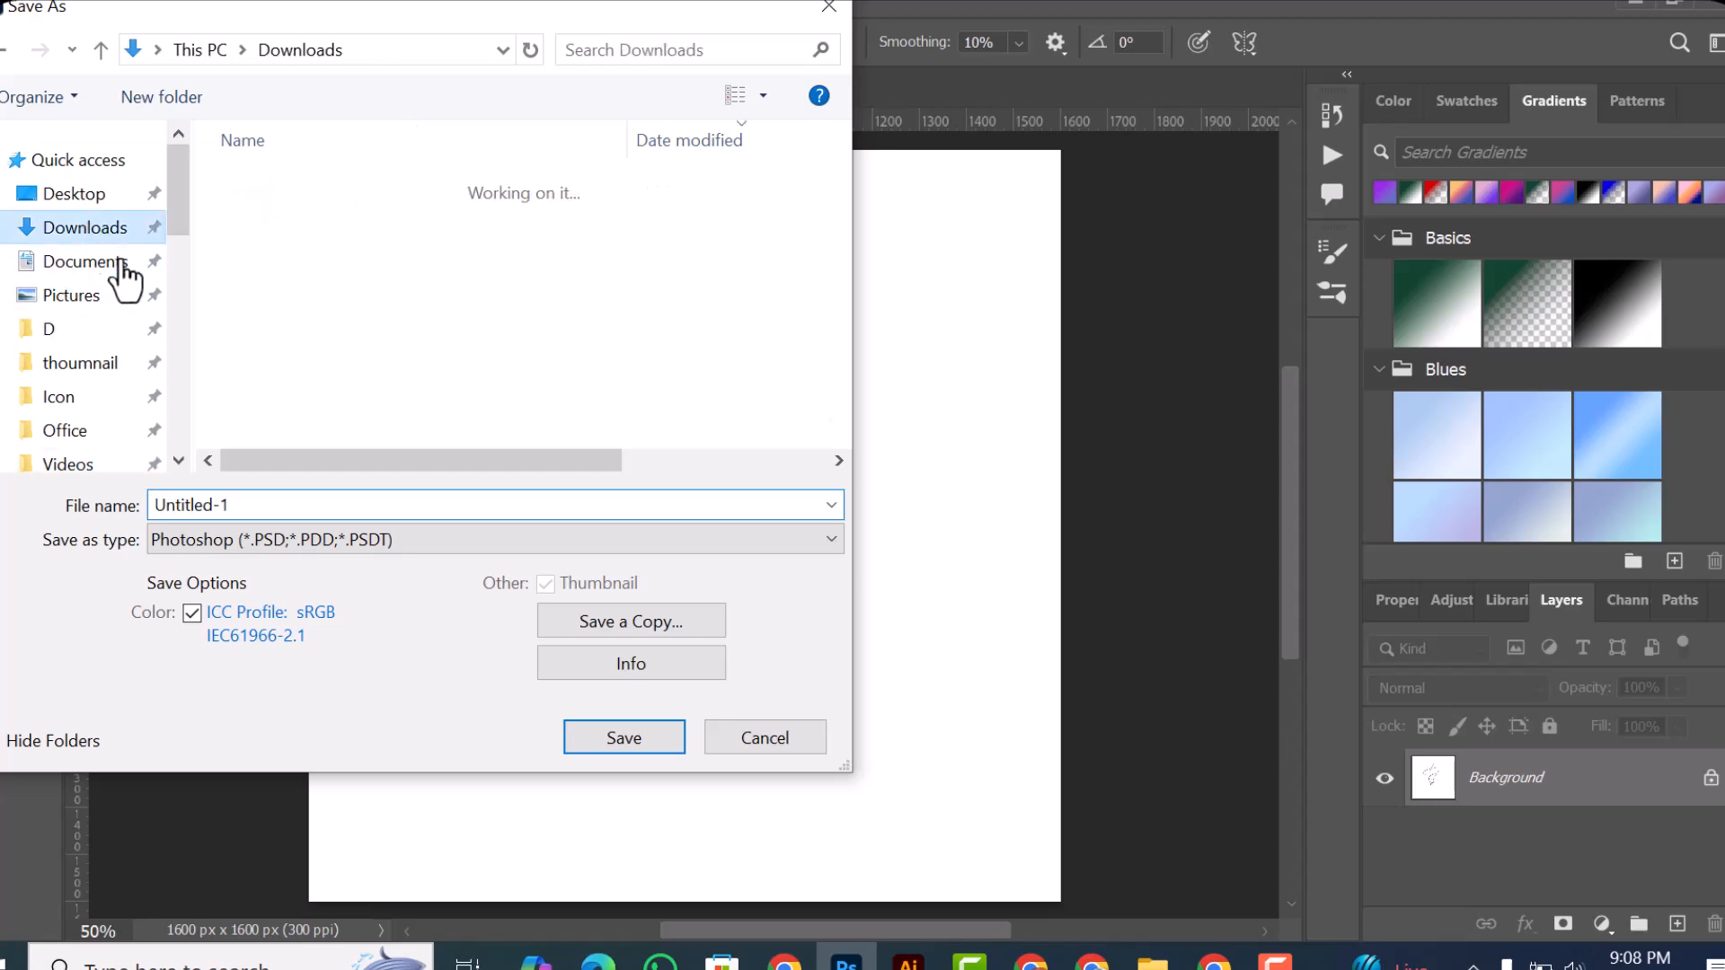
pyautogui.click(266, 505)
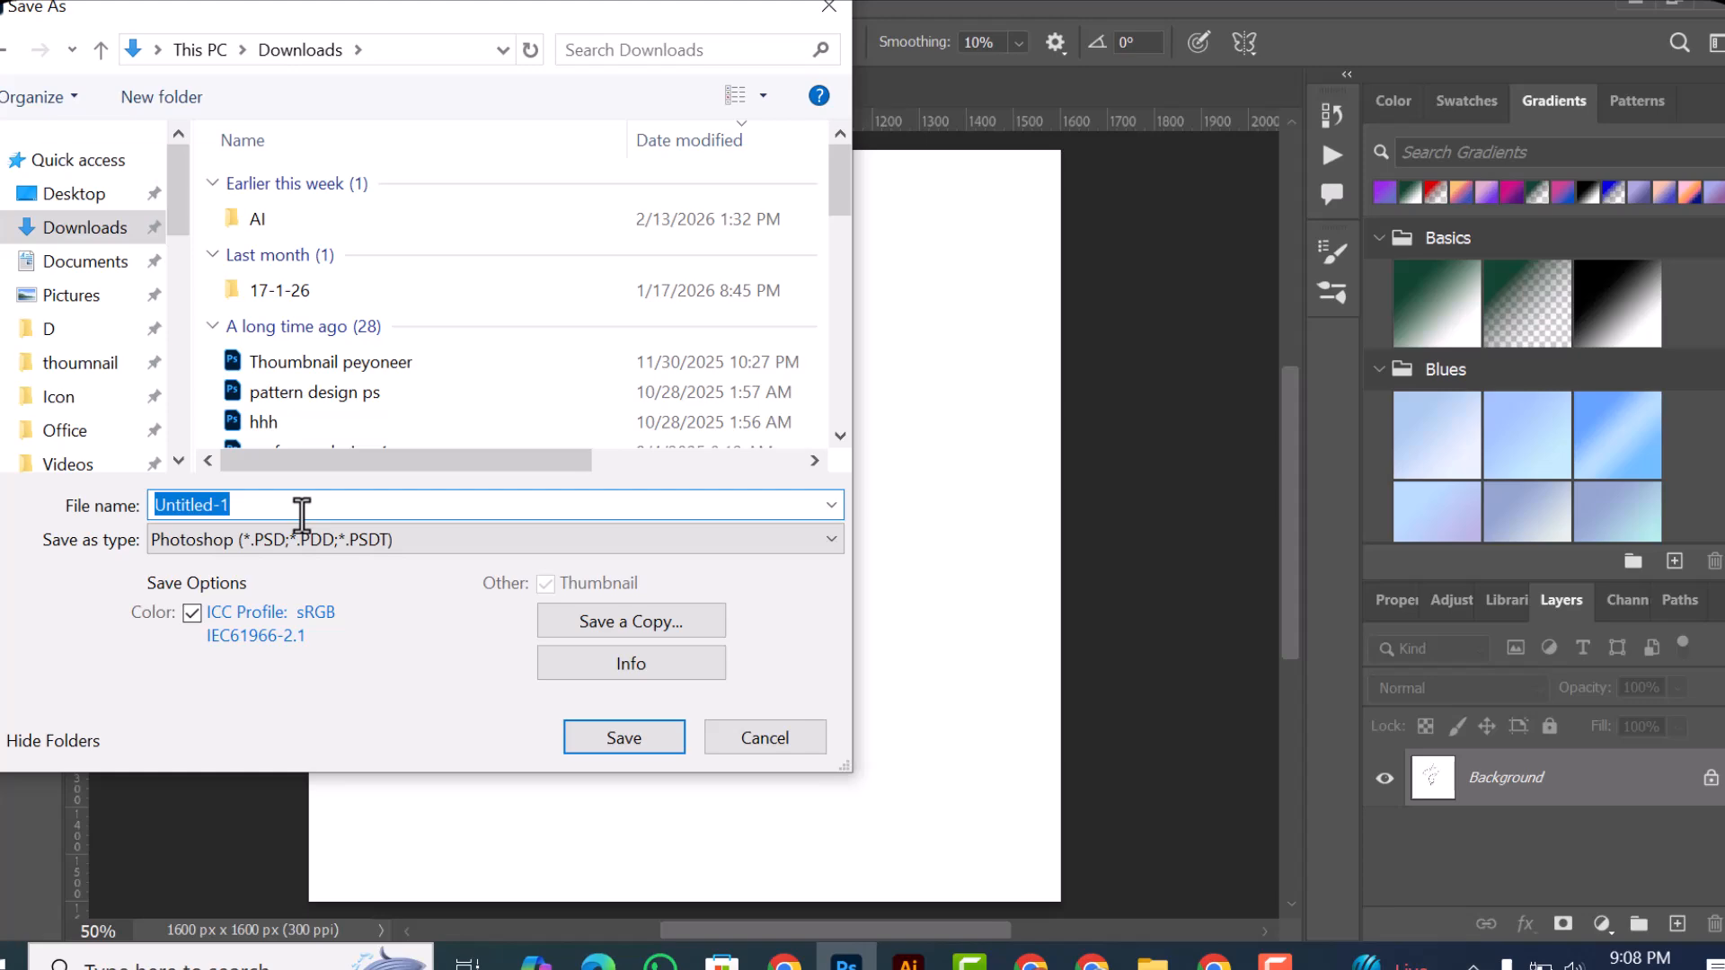
pyautogui.write('aaaa')
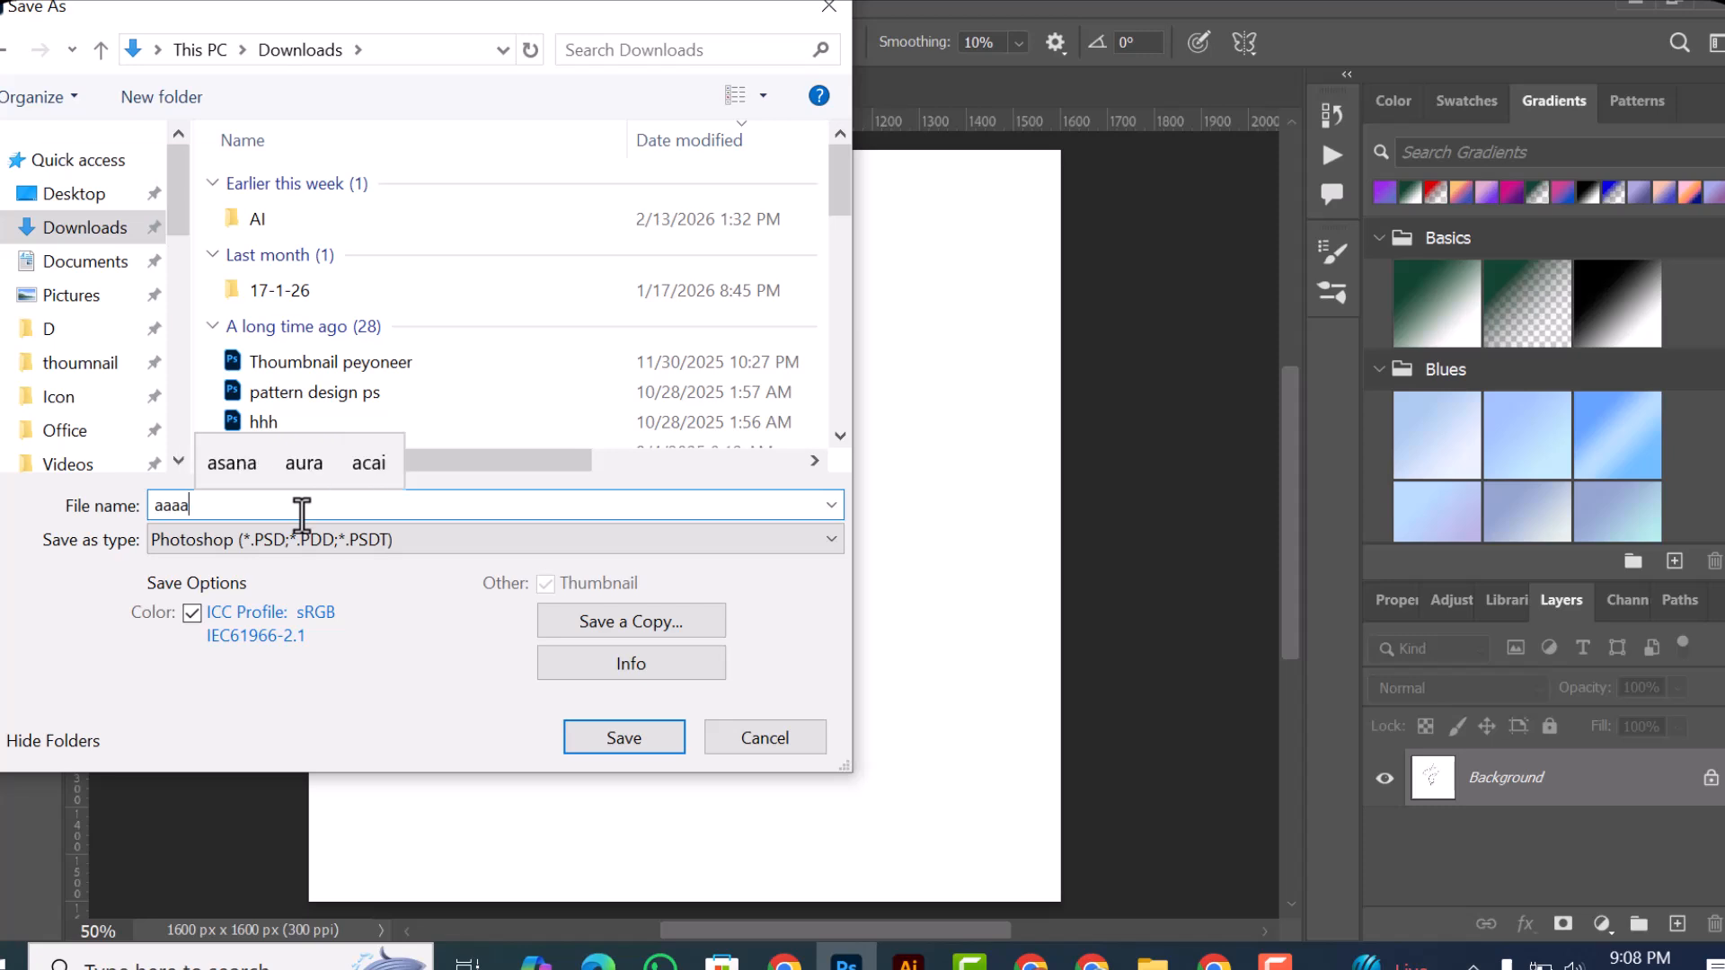
pyautogui.press('BackSpace')
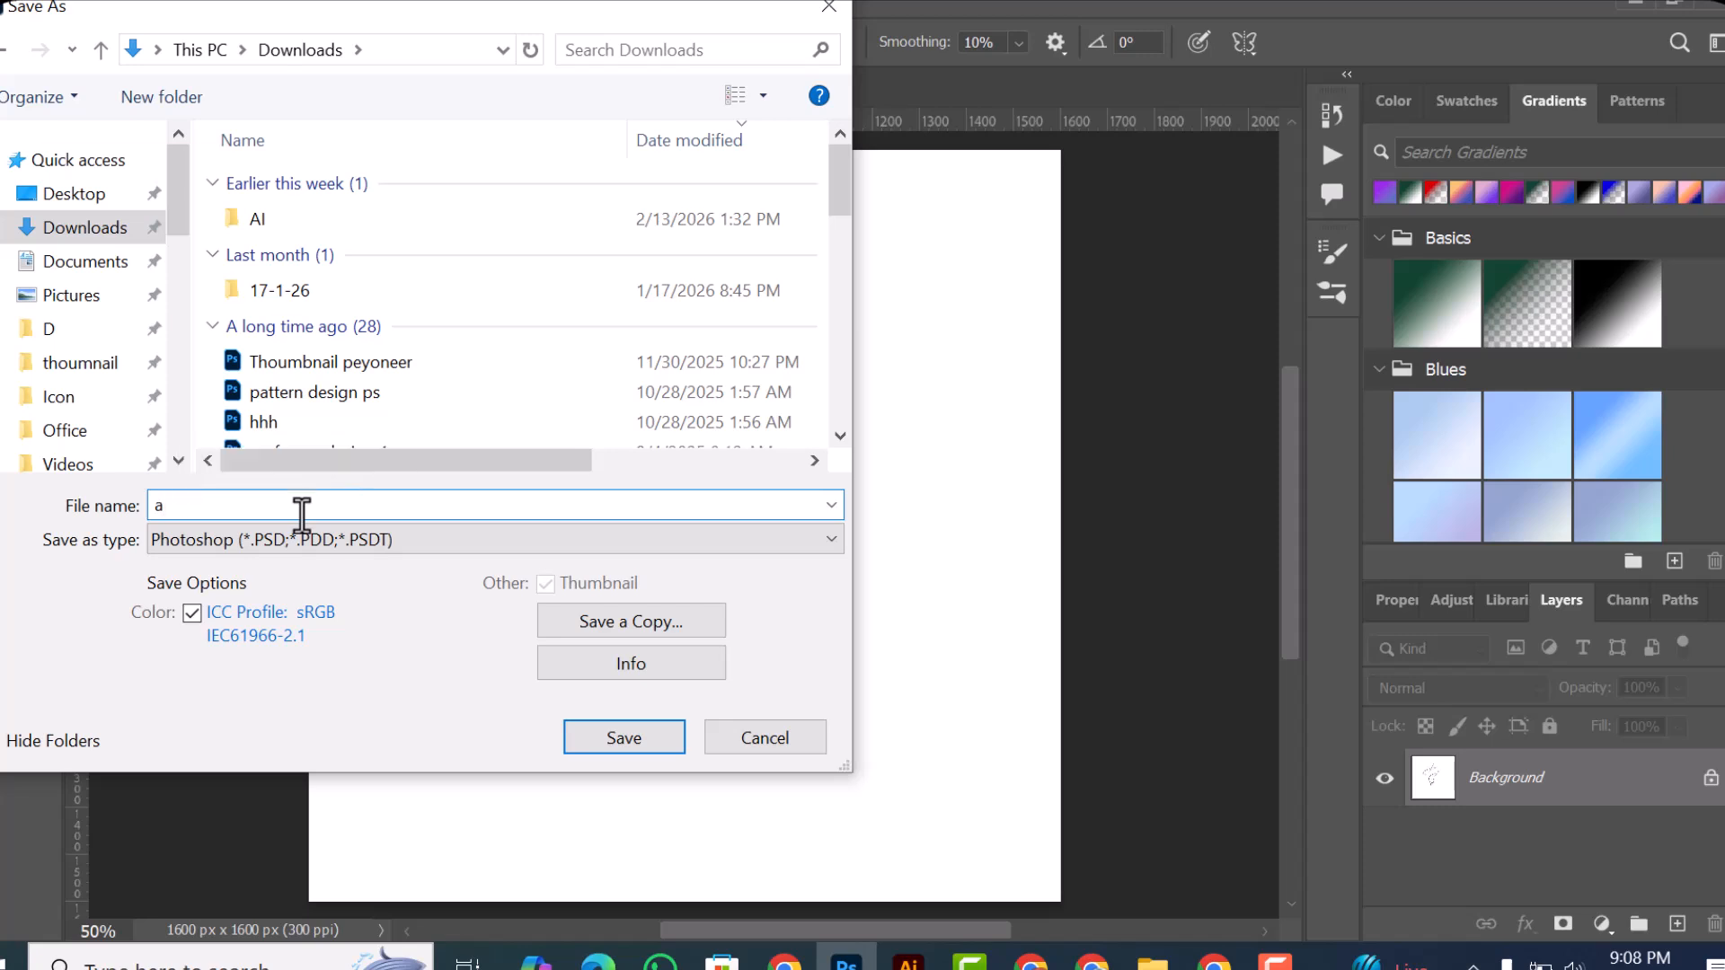
pyautogui.press('BackSpace')
pyautogui.write('rt')
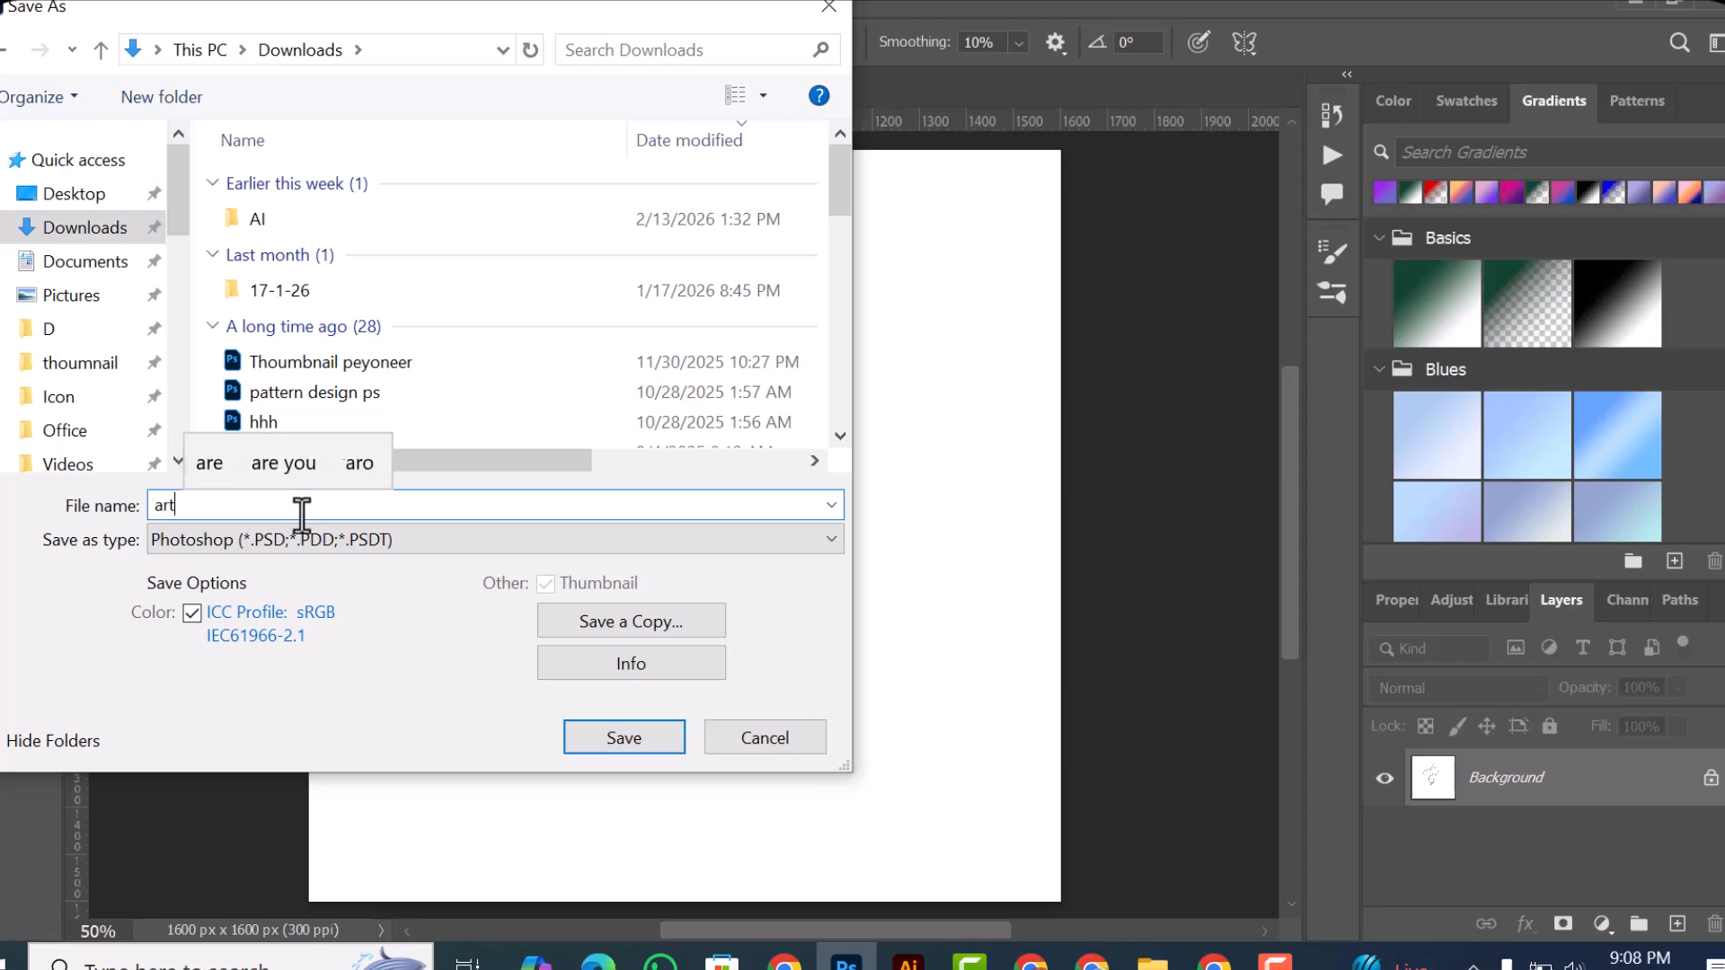
pyautogui.click(621, 737)
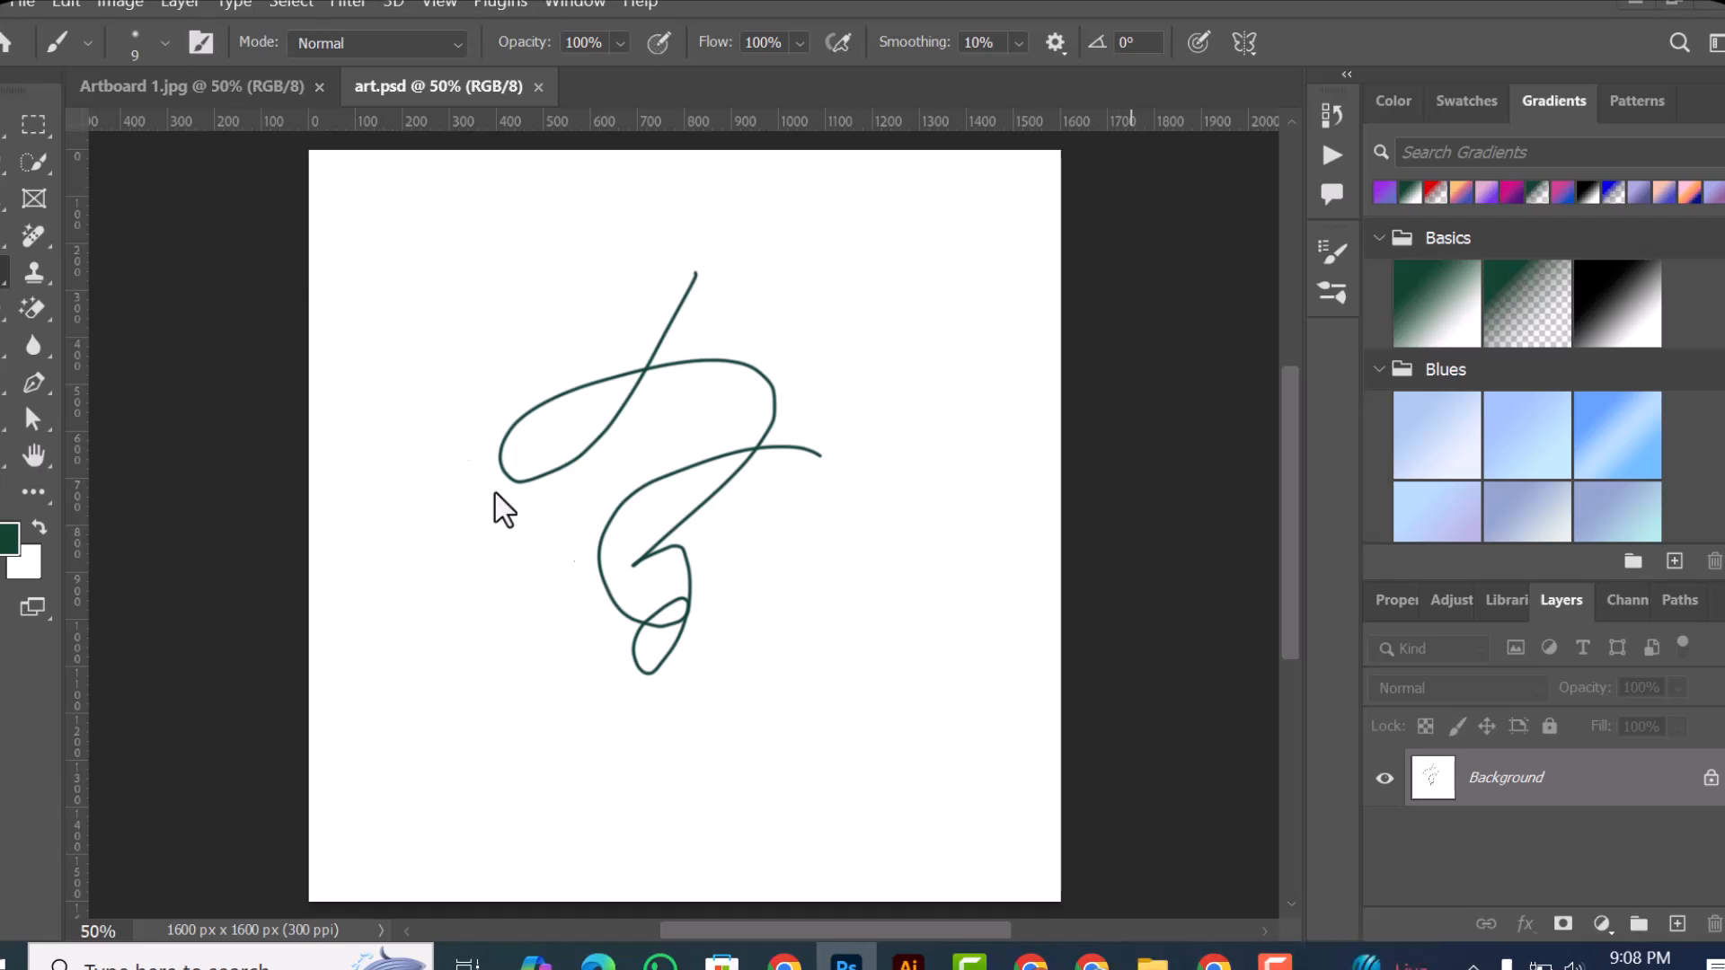
# Step: Switch to File Explorer to check the art file in the Downloads folder, and return to Photoshop
pyautogui.click(31, 14)
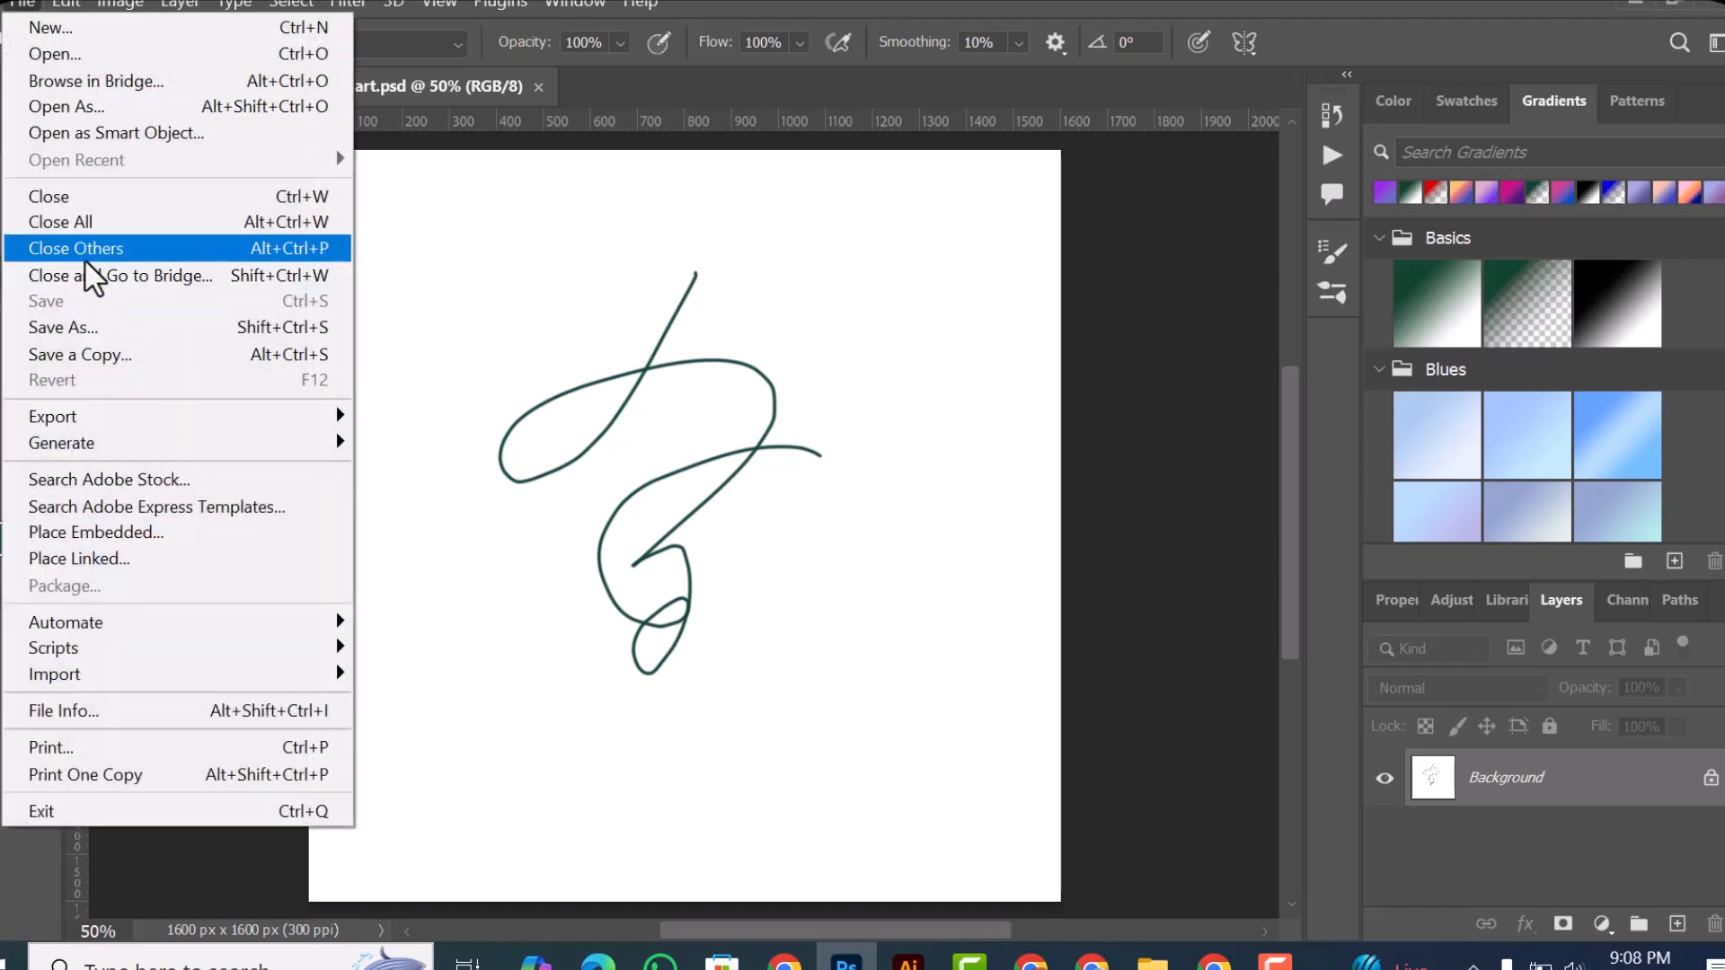
pyautogui.click(90, 330)
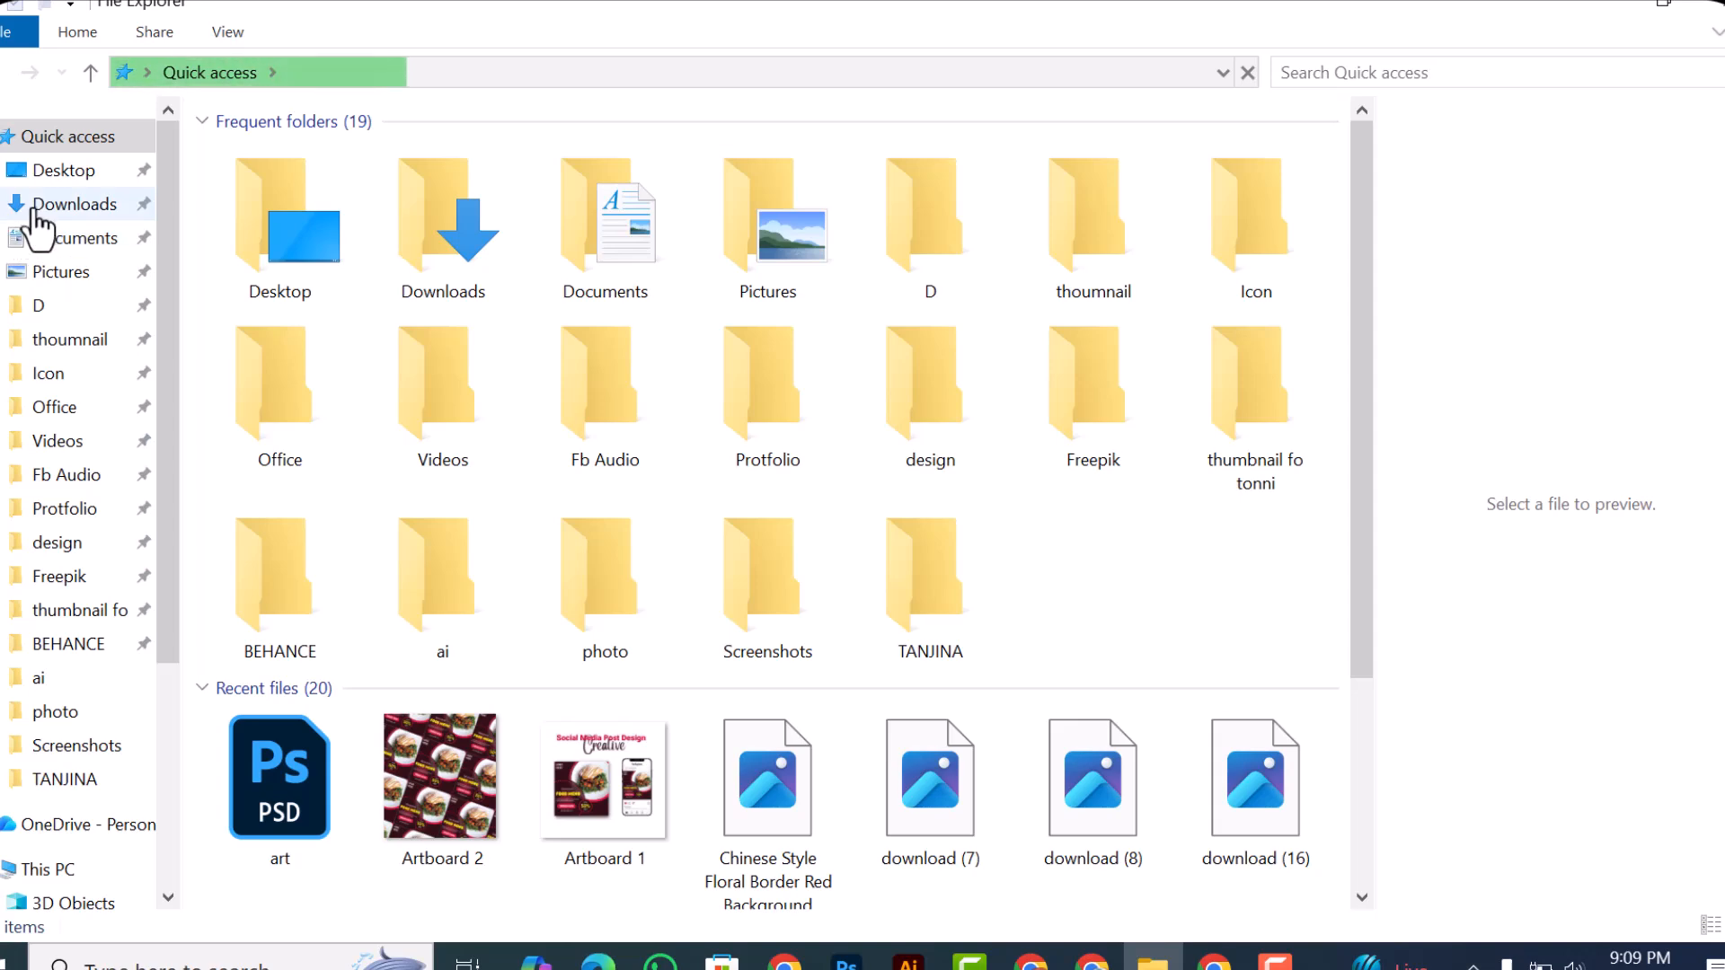
pyautogui.click(36, 221)
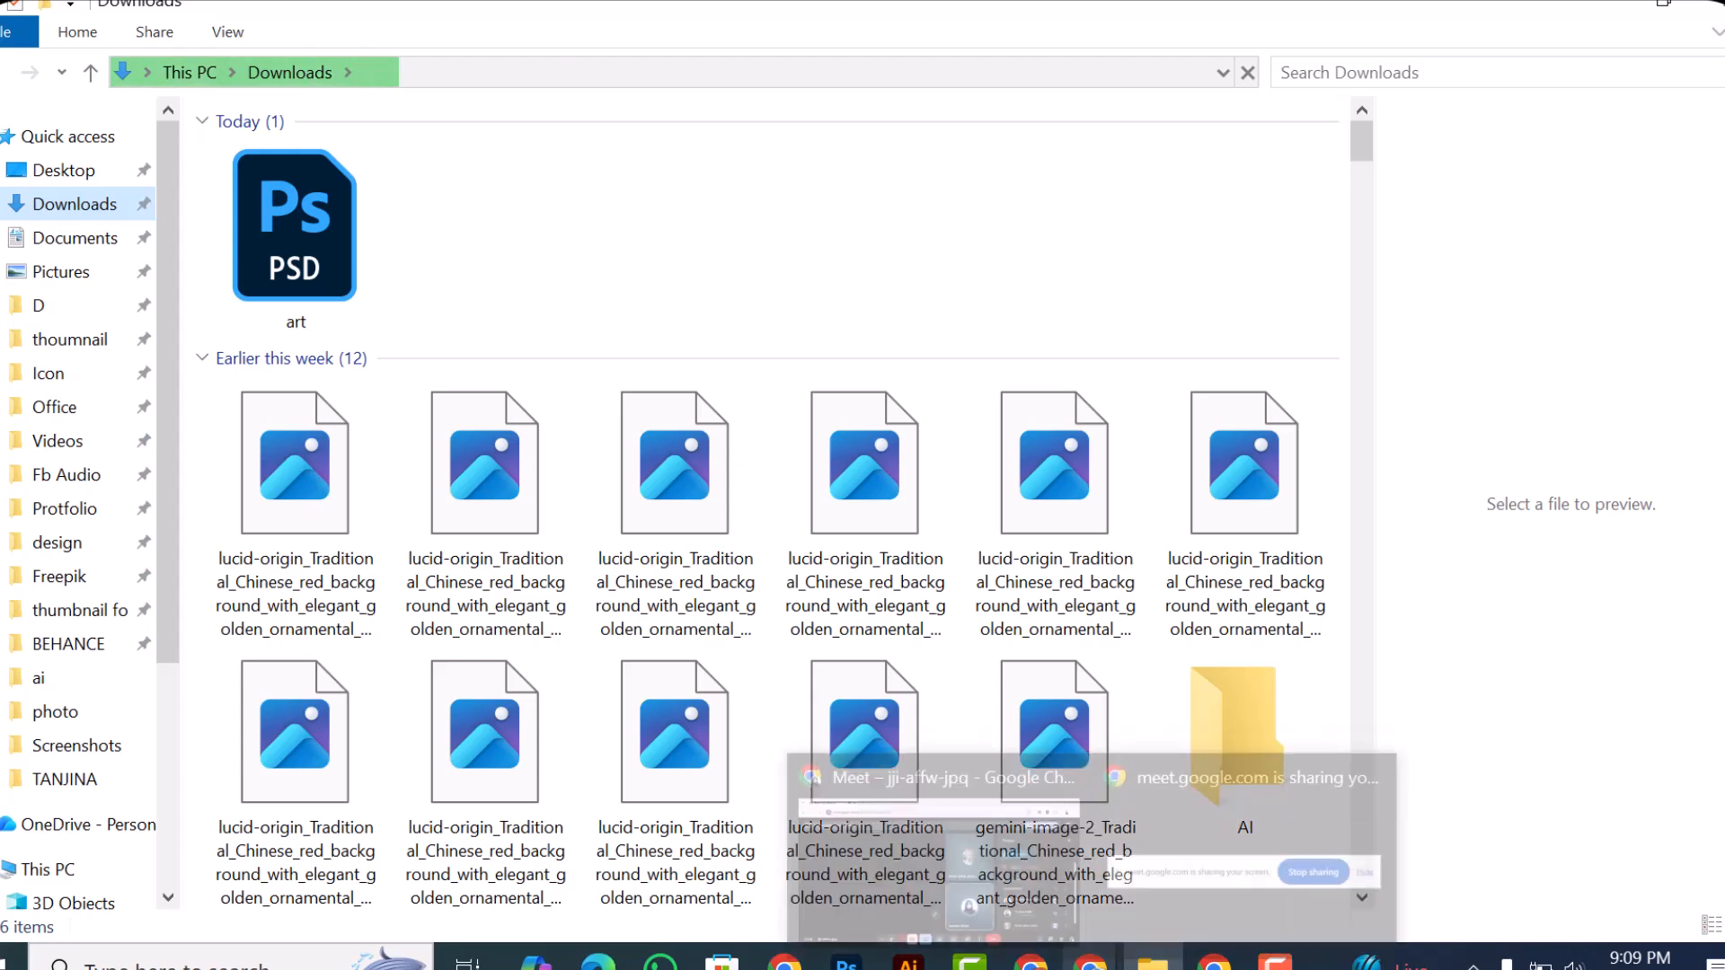
pyautogui.click(846, 961)
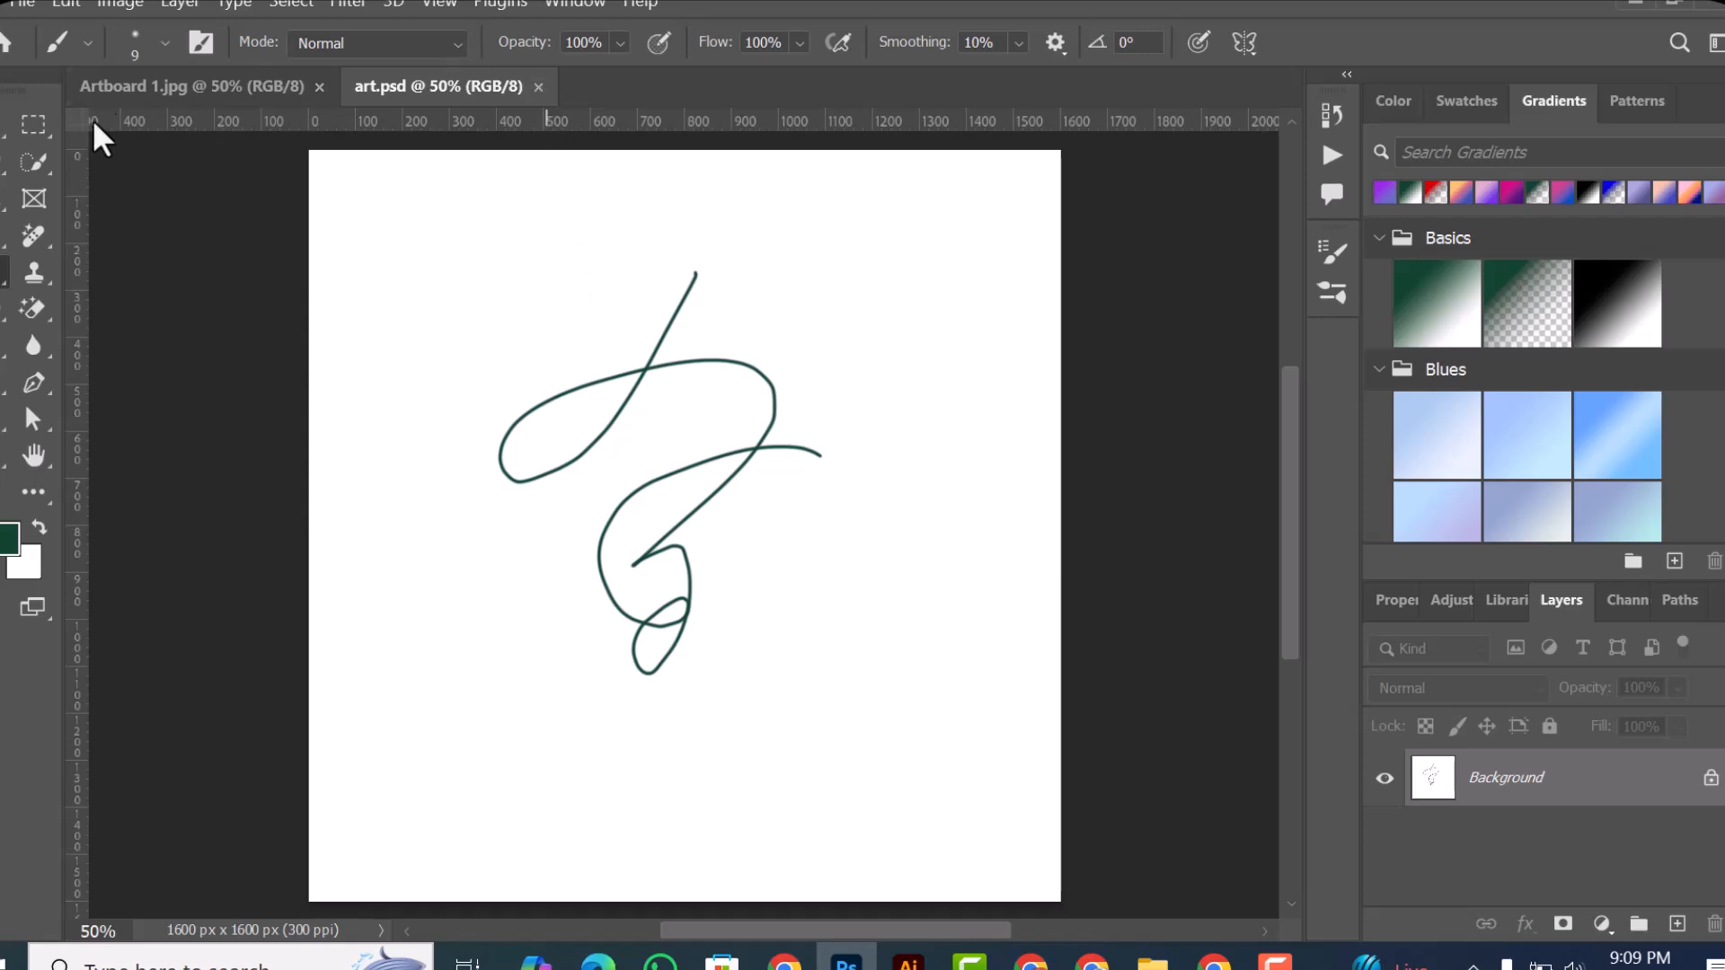
# Step: Scribble looping brush strokes over the upper-left part of the art.psd drawing and save the document
pyautogui.moveTo(531, 285)
pyautogui.mouseDown()
pyautogui.moveTo(423, 413)
pyautogui.moveTo(547, 258)
pyautogui.mouseUp()
pyautogui.moveTo(448, 415)
pyautogui.mouseDown()
pyautogui.moveTo(477, 266)
pyautogui.moveTo(670, 462)
pyautogui.moveTo(600, 564)
pyautogui.moveTo(567, 536)
pyautogui.mouseUp()
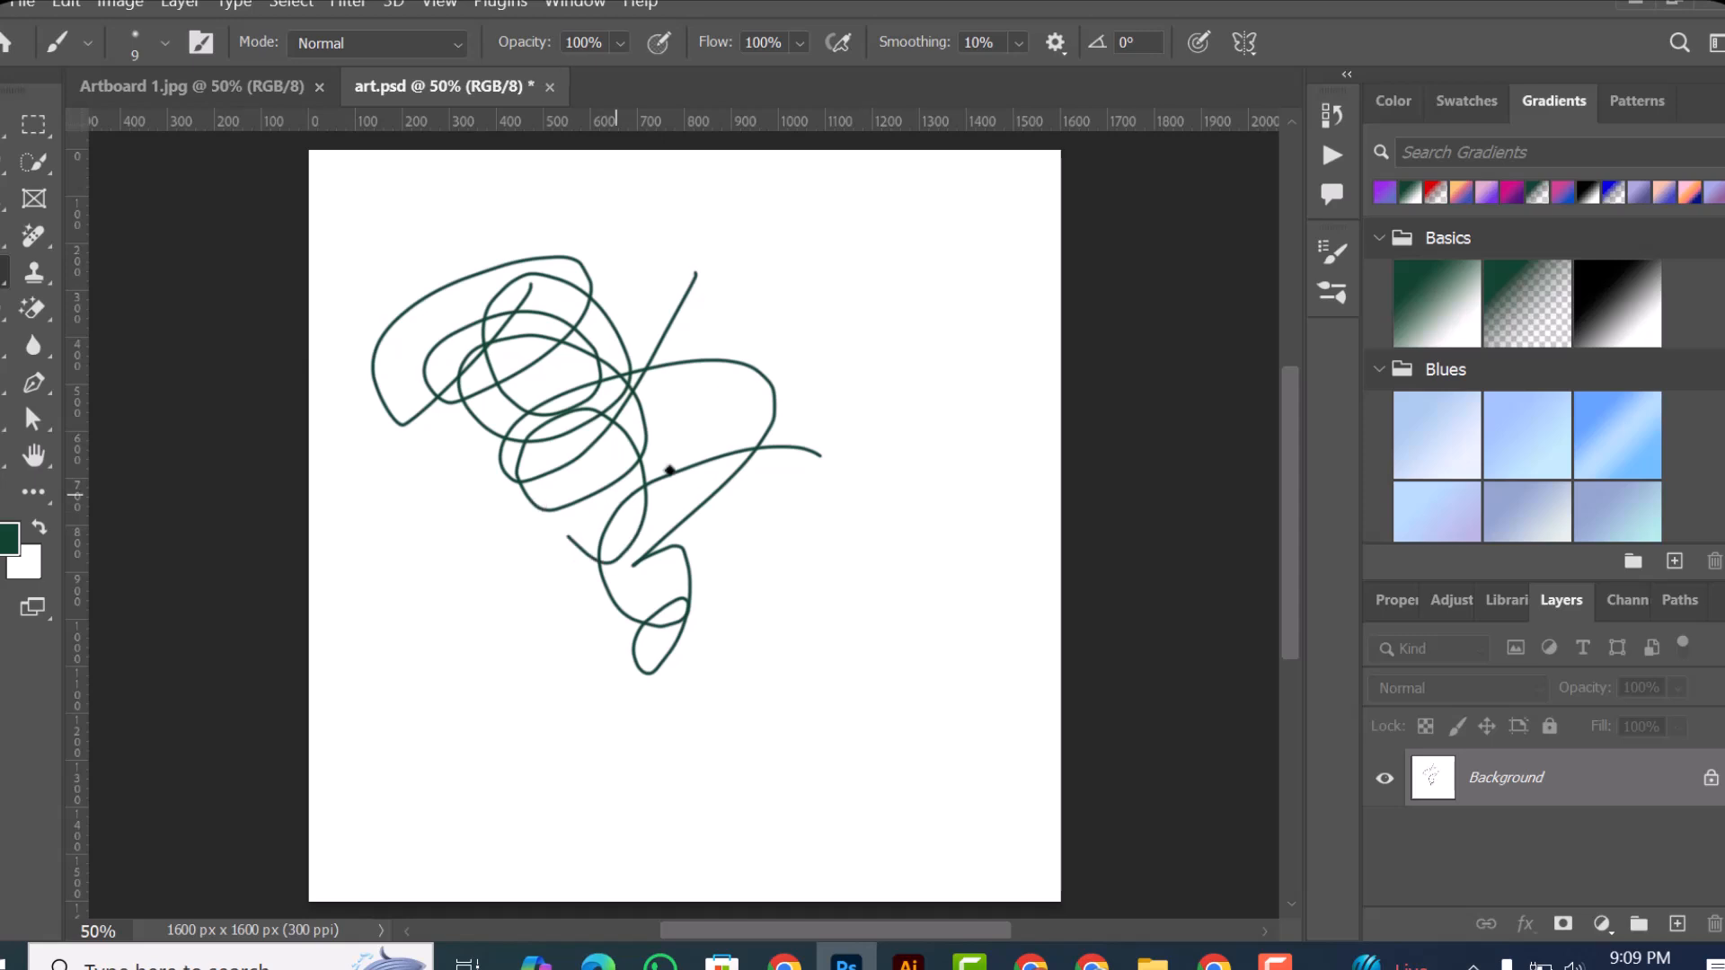
pyautogui.click(23, 4)
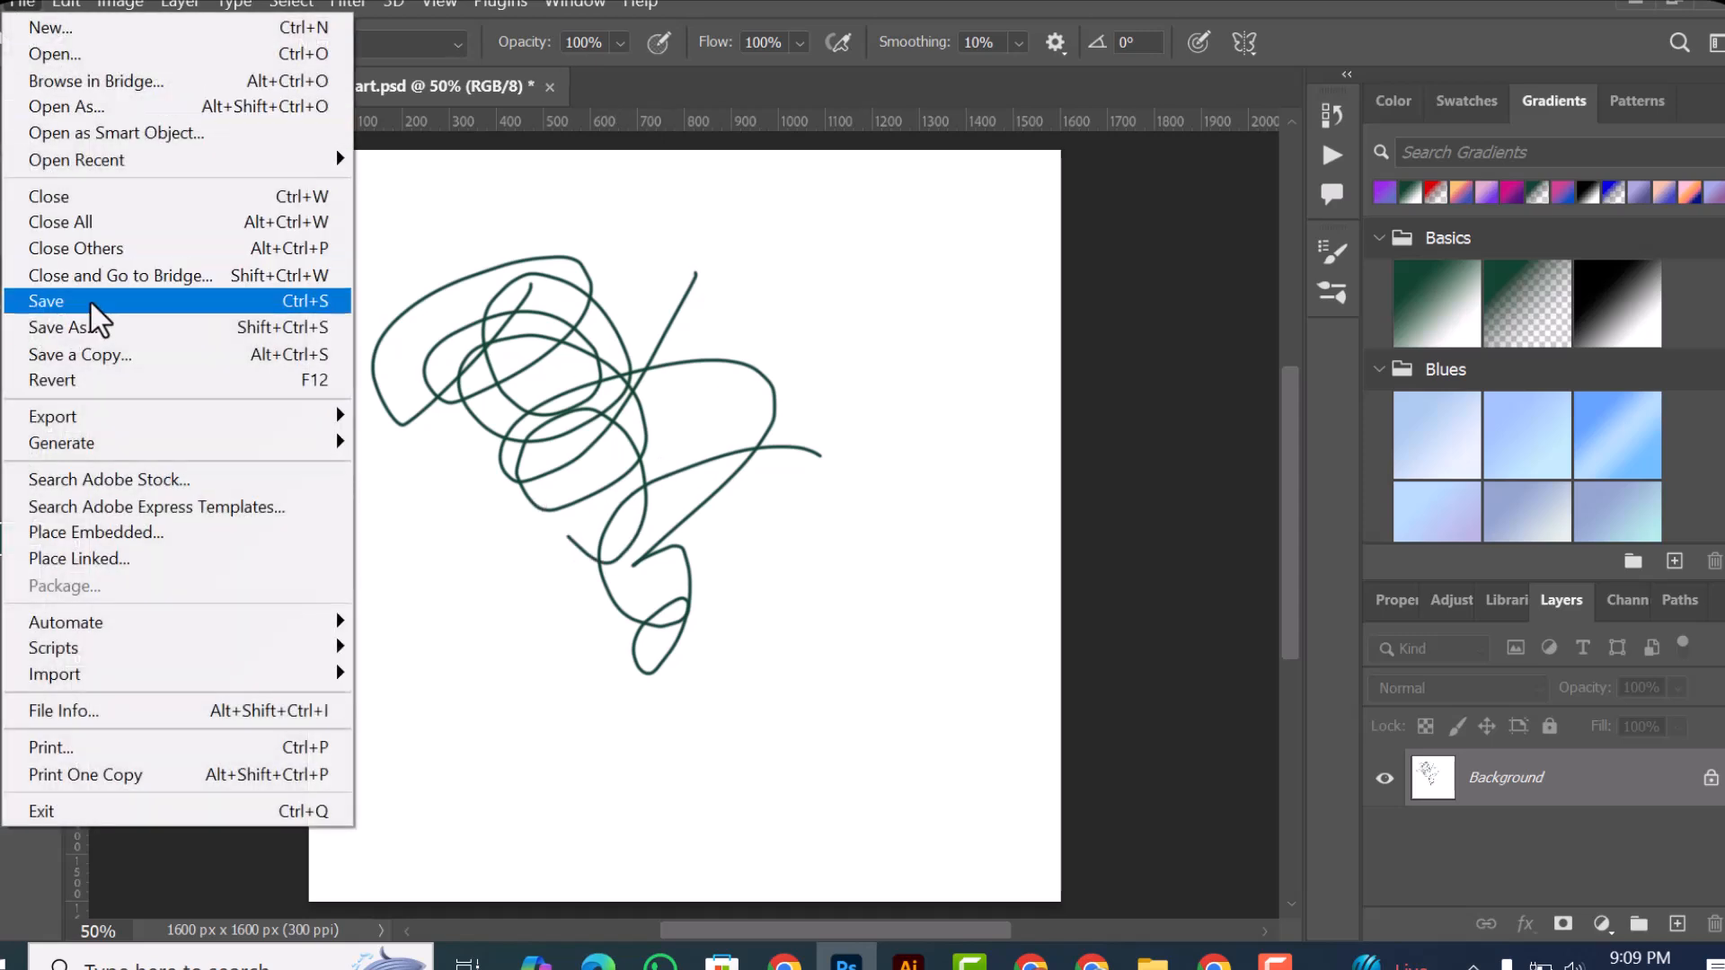
pyautogui.click(90, 300)
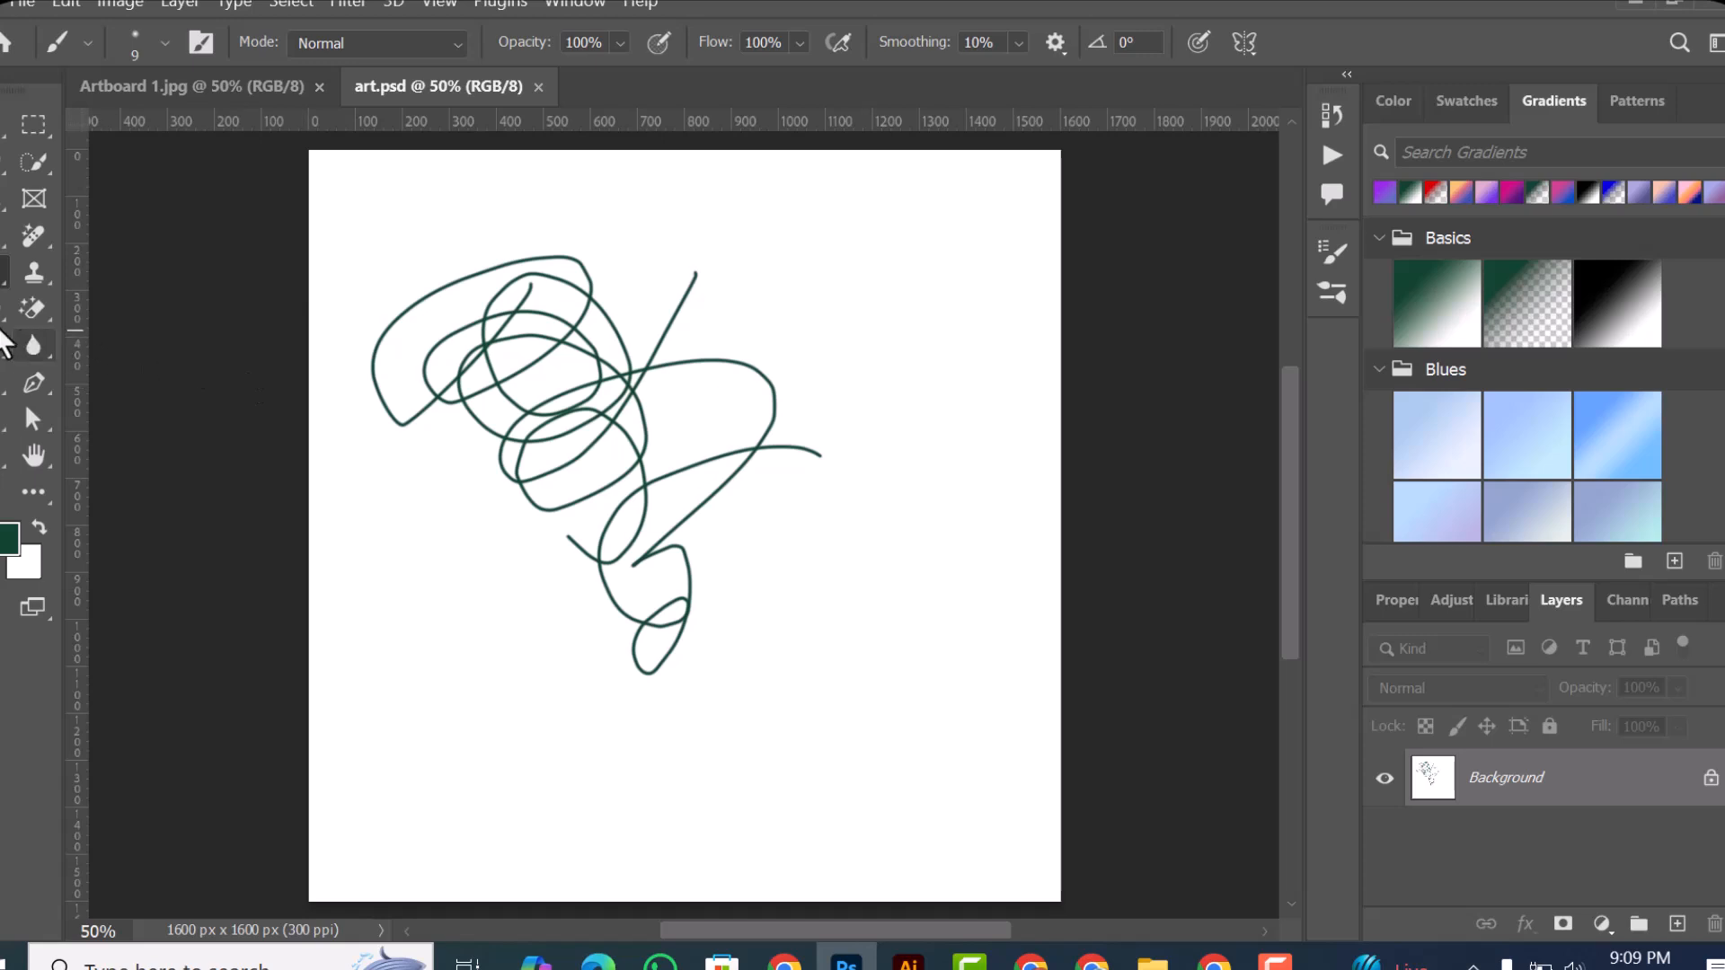
# Step: Start a Save As of art.psd with the file name artcc and the Photoshop format
pyautogui.click(37, 6)
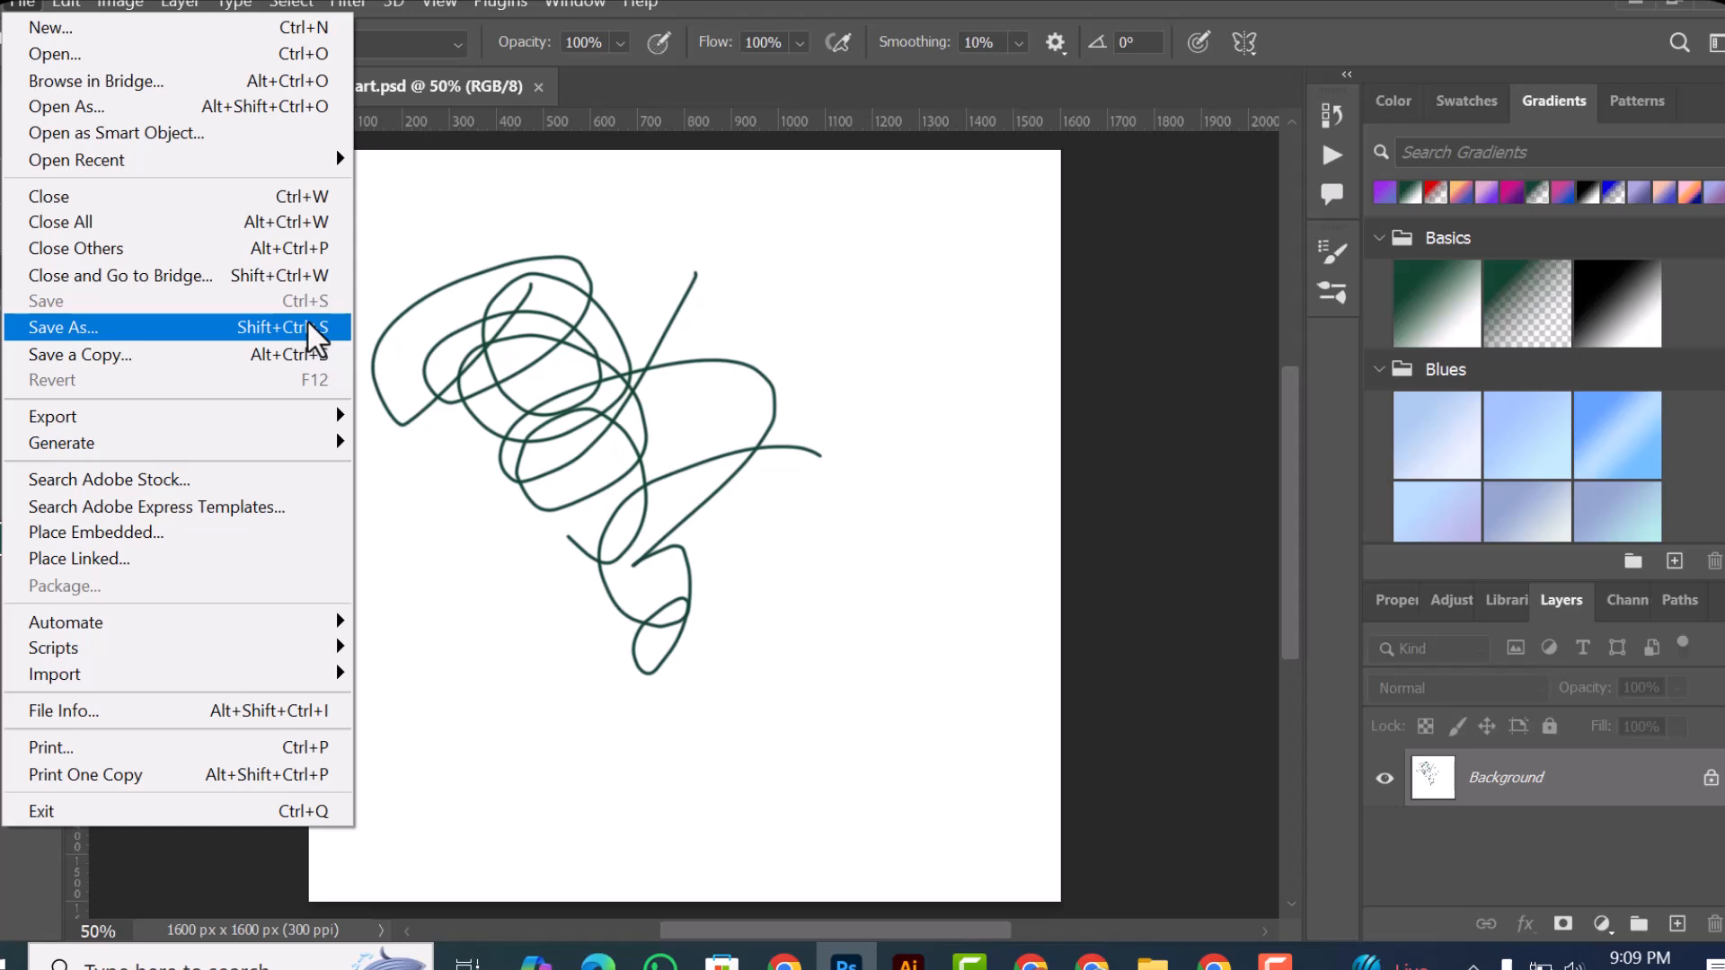
pyautogui.click(329, 333)
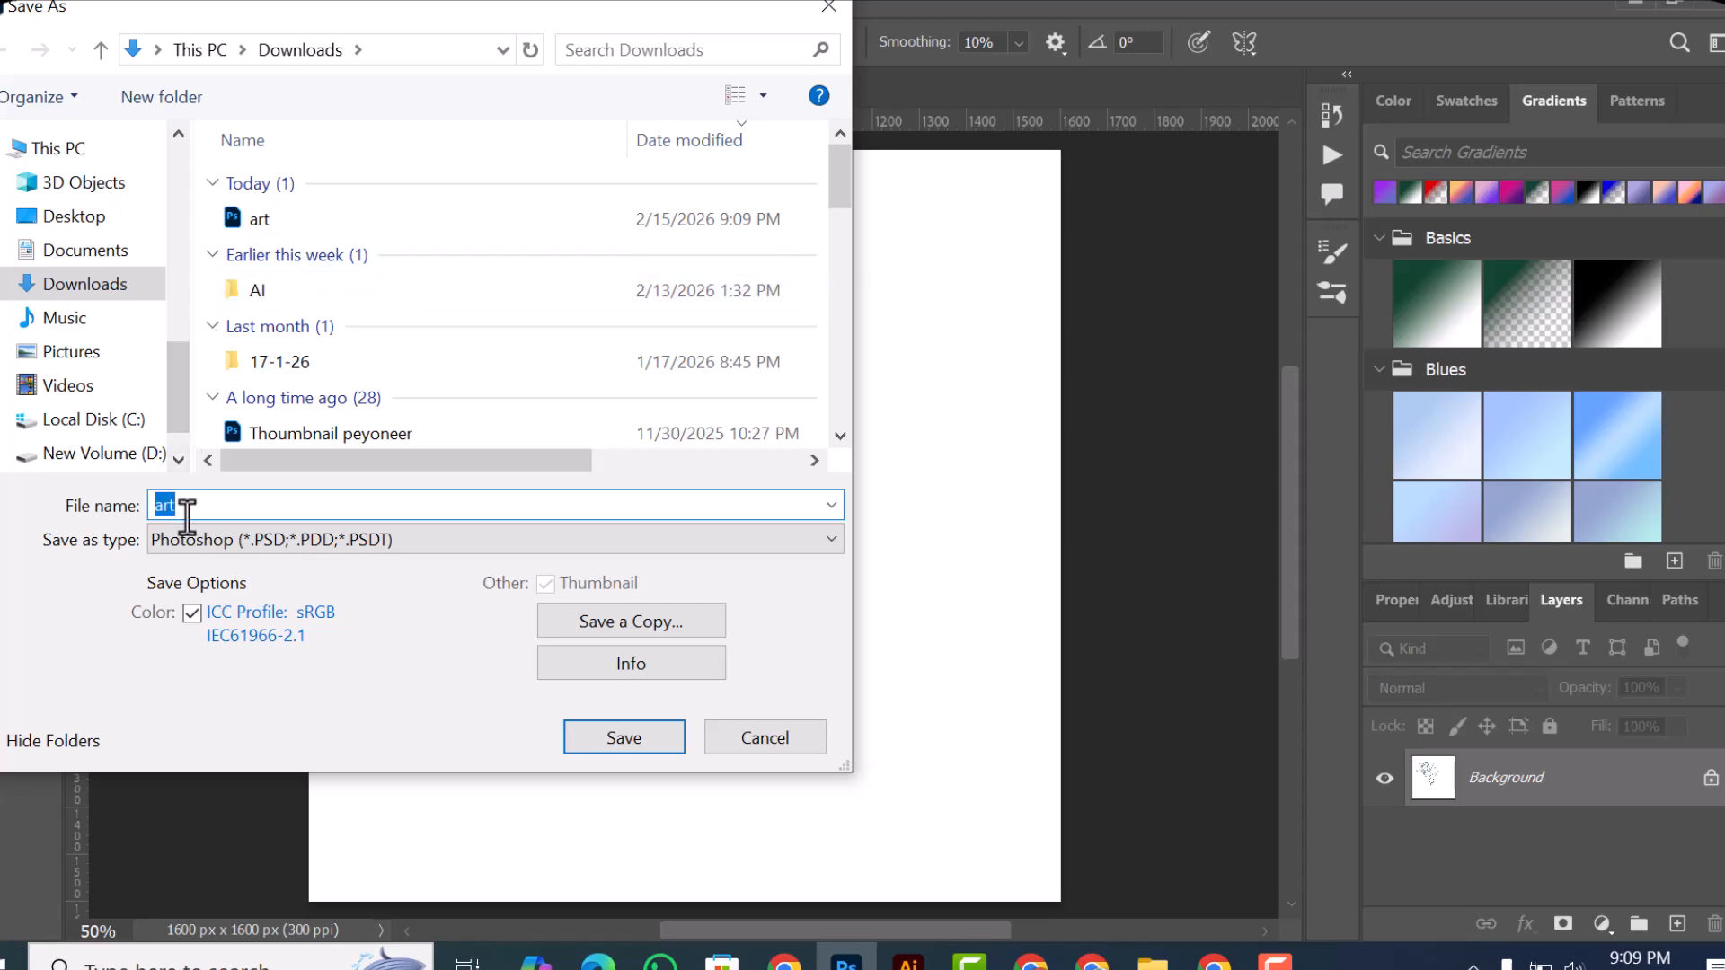
pyautogui.write('cc')
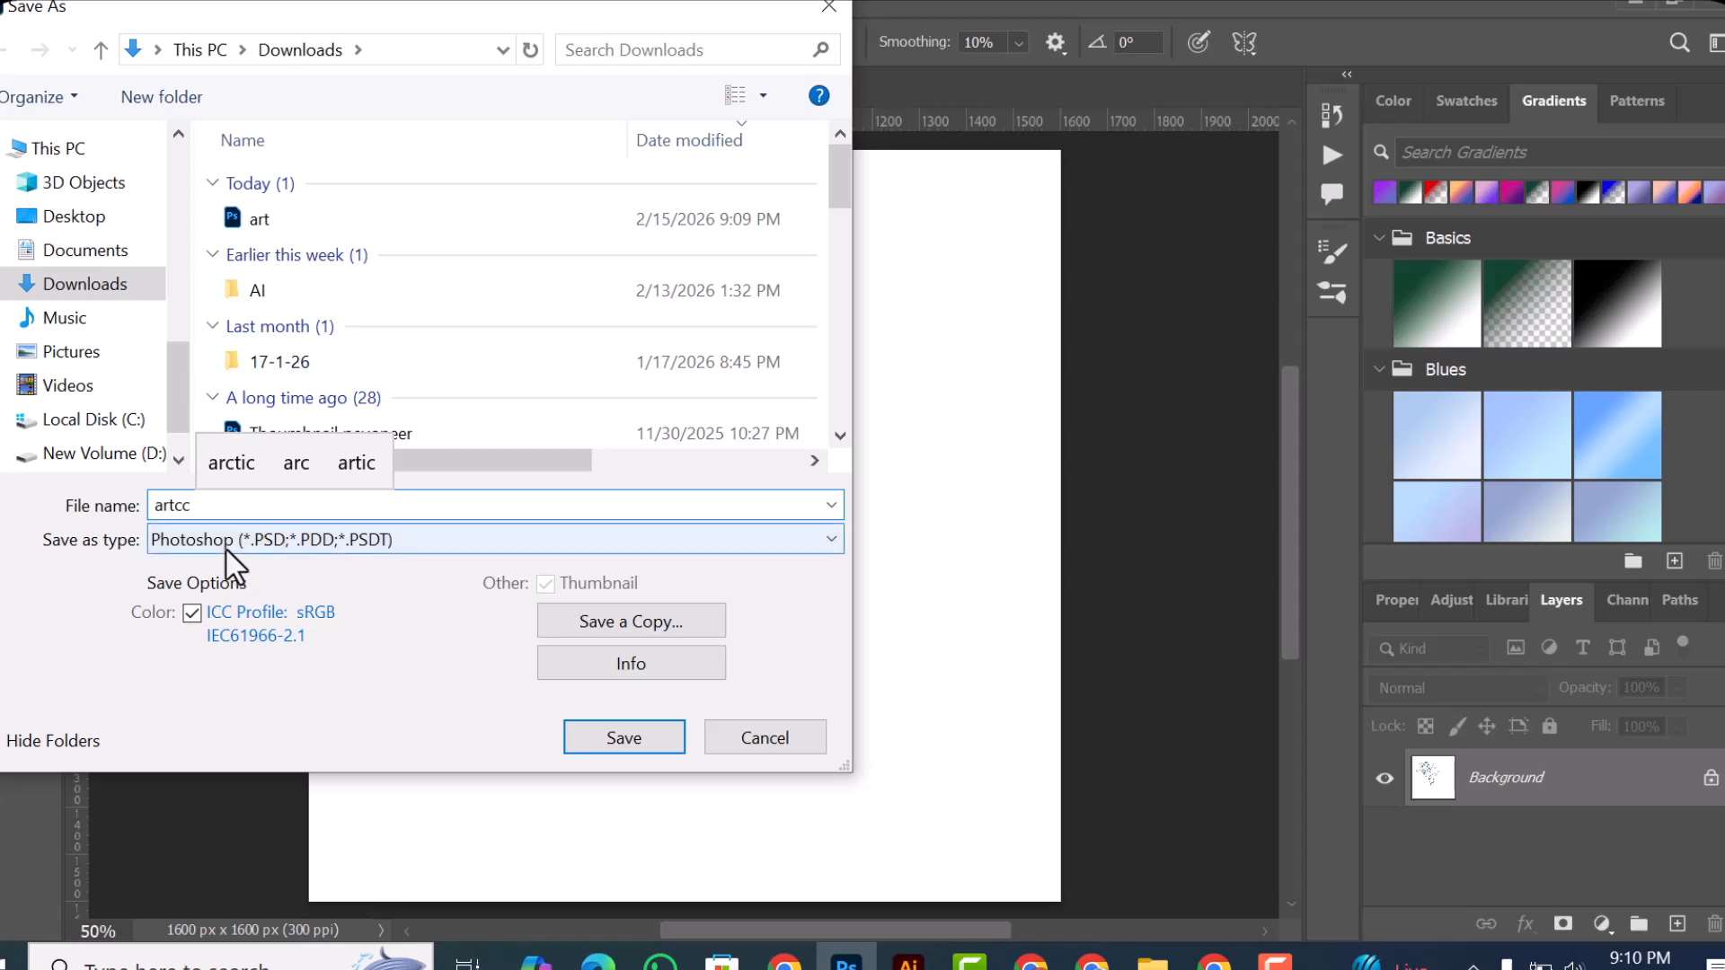
pyautogui.click(283, 552)
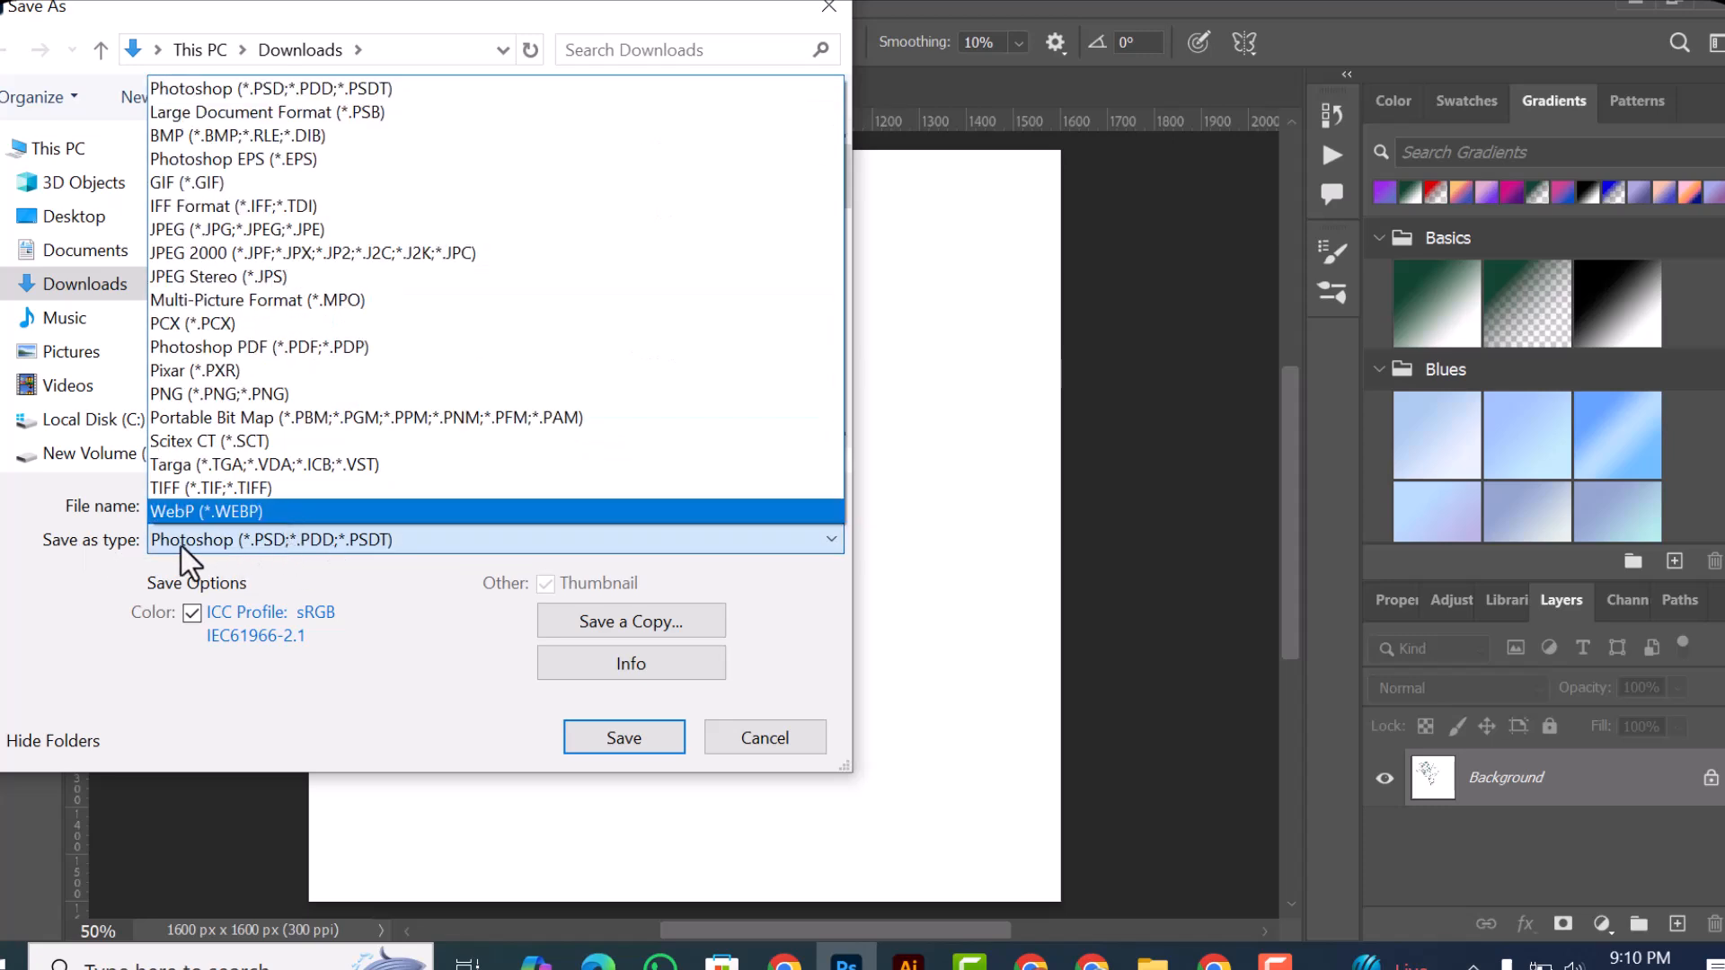
pyautogui.click(288, 537)
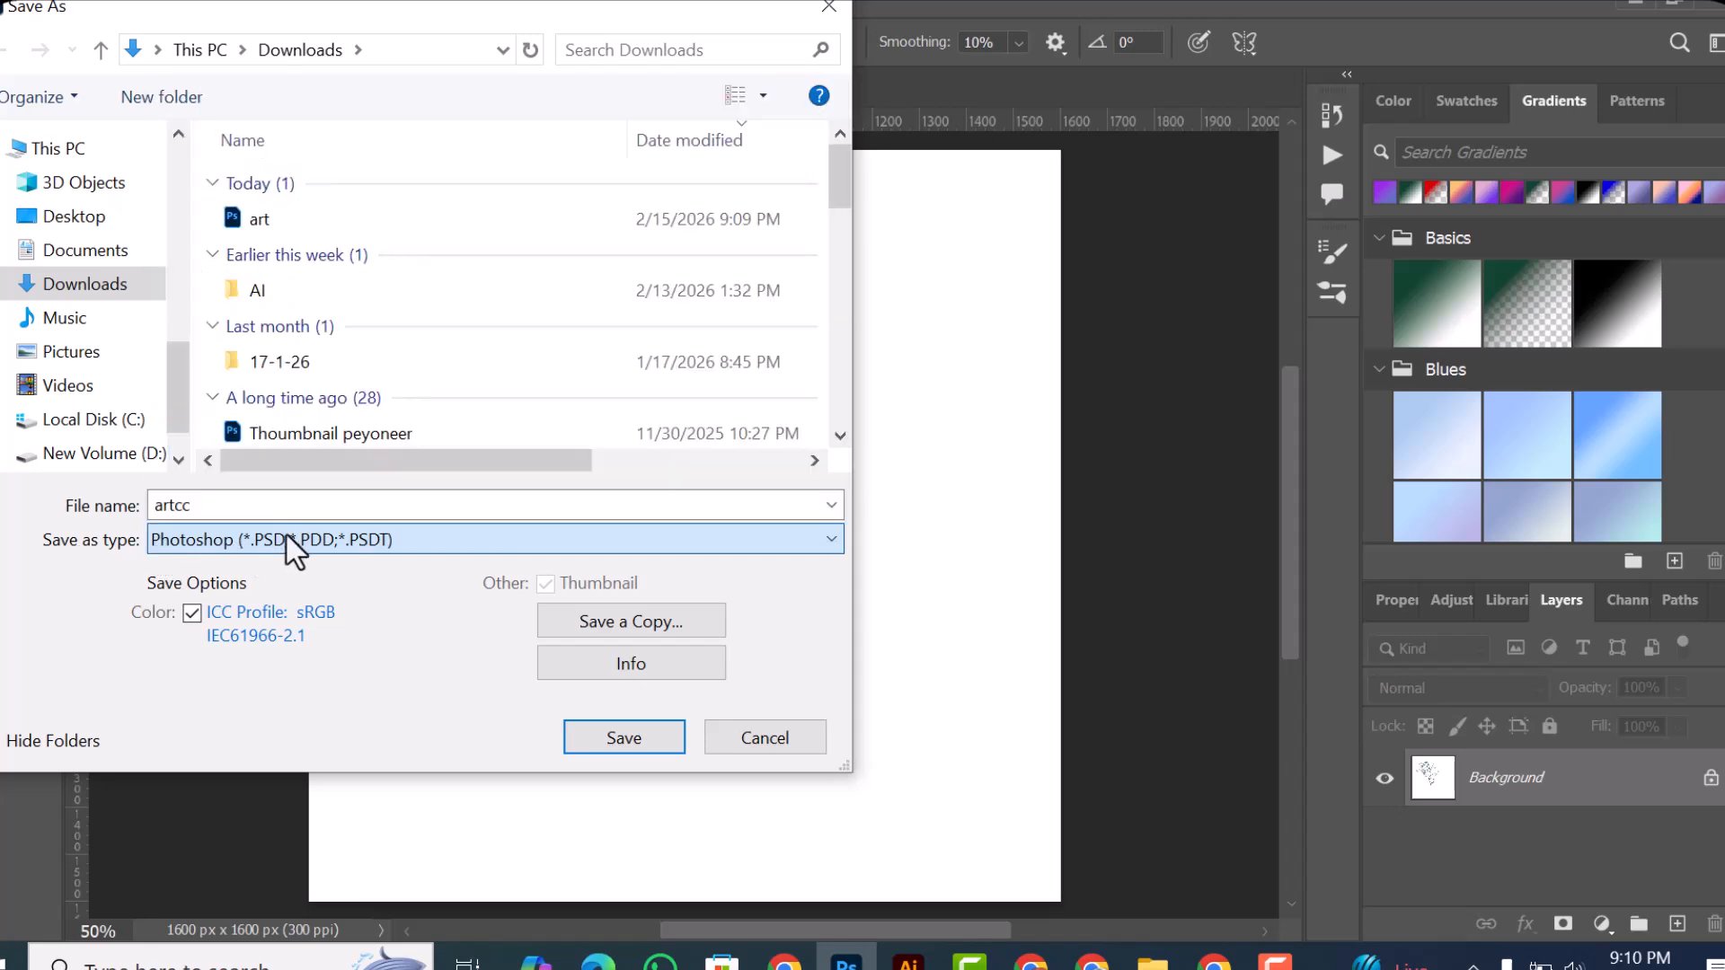
pyautogui.click(288, 537)
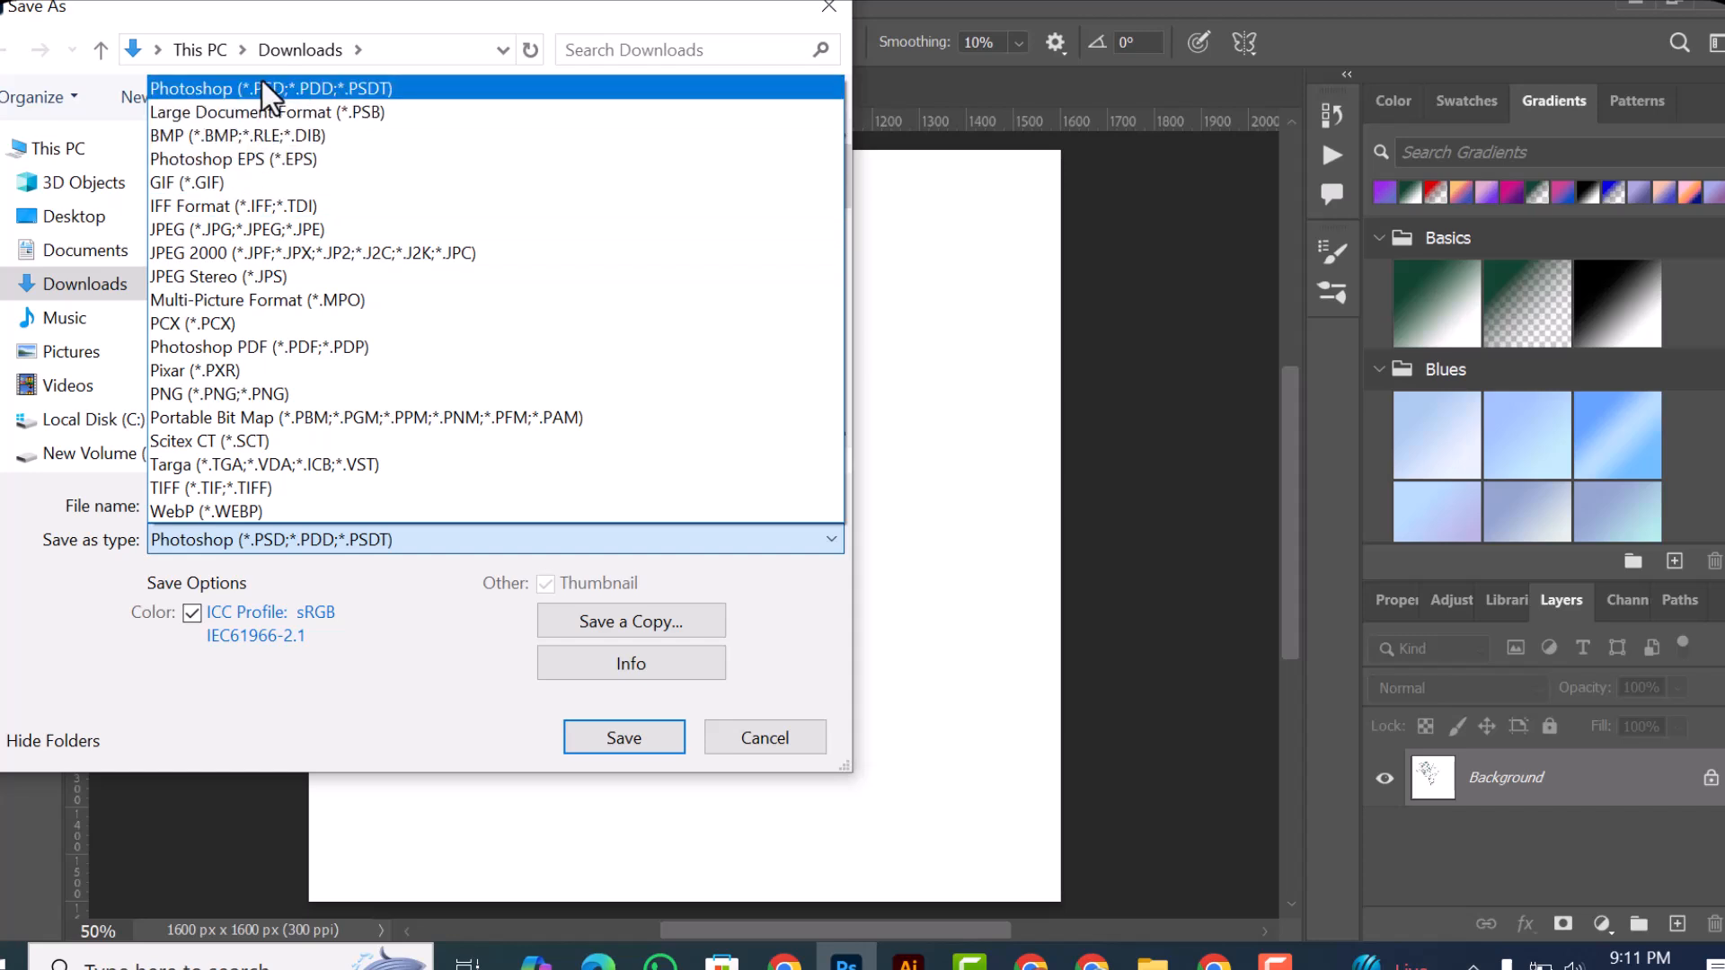
pyautogui.click(309, 89)
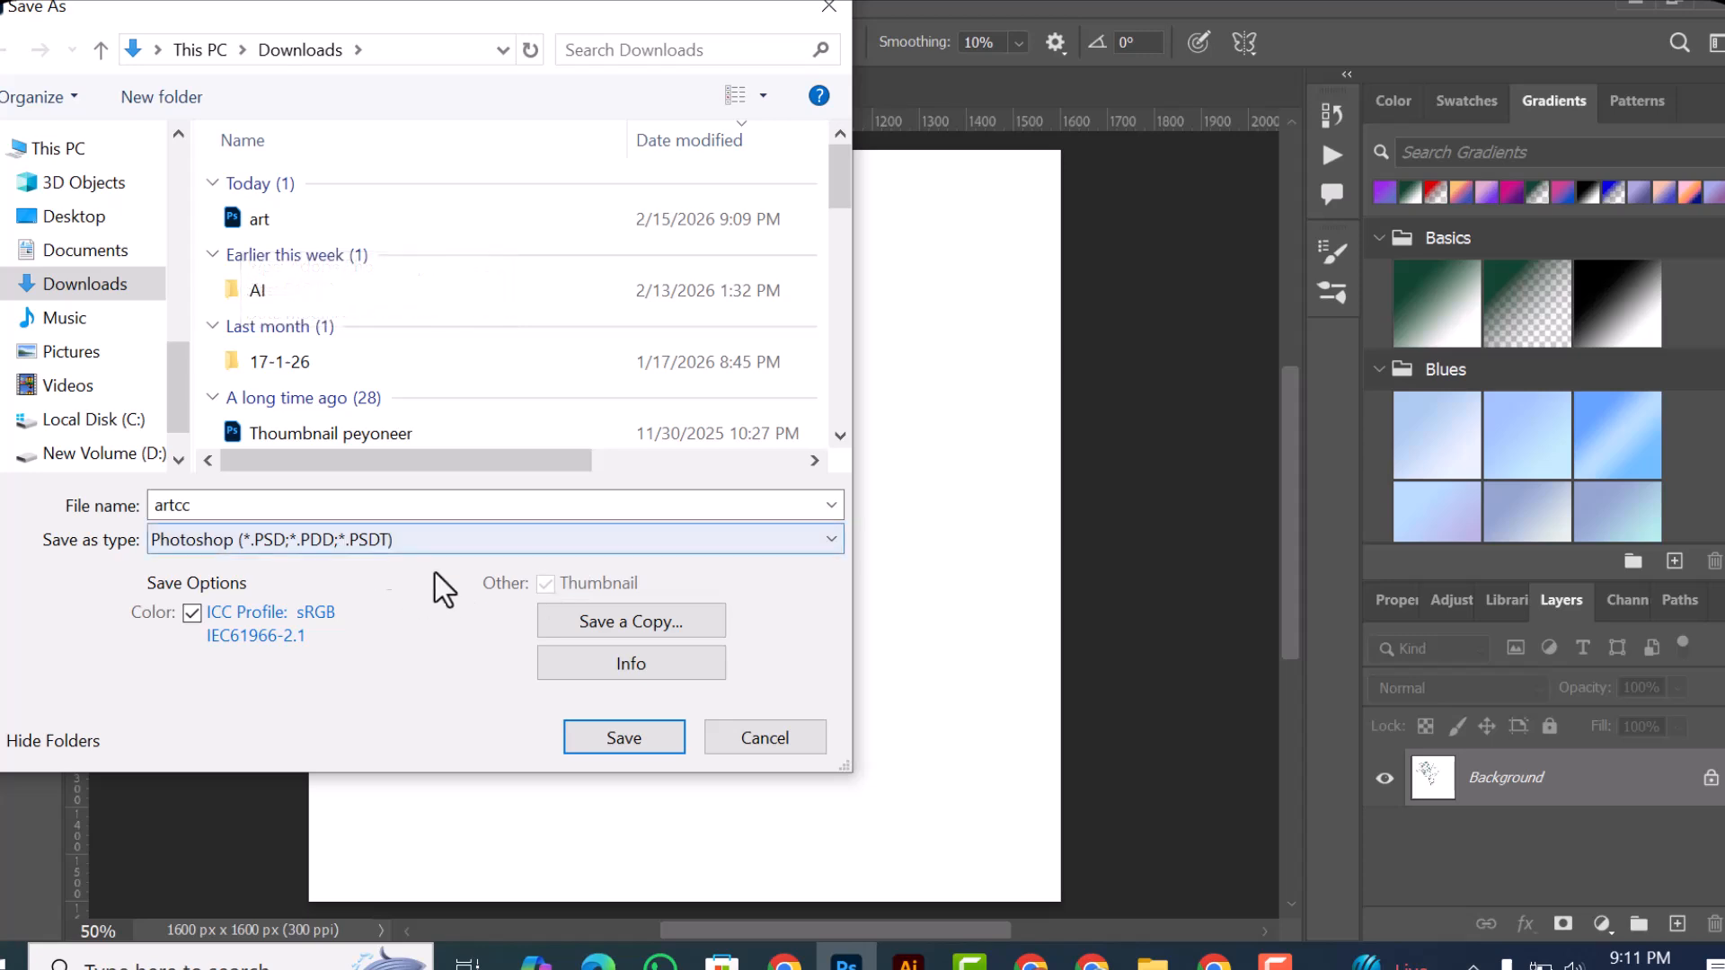
# Step: Browse the Music, Pictures and Desktop folders, and save artcc in the Downloads folder
pyautogui.click(94, 318)
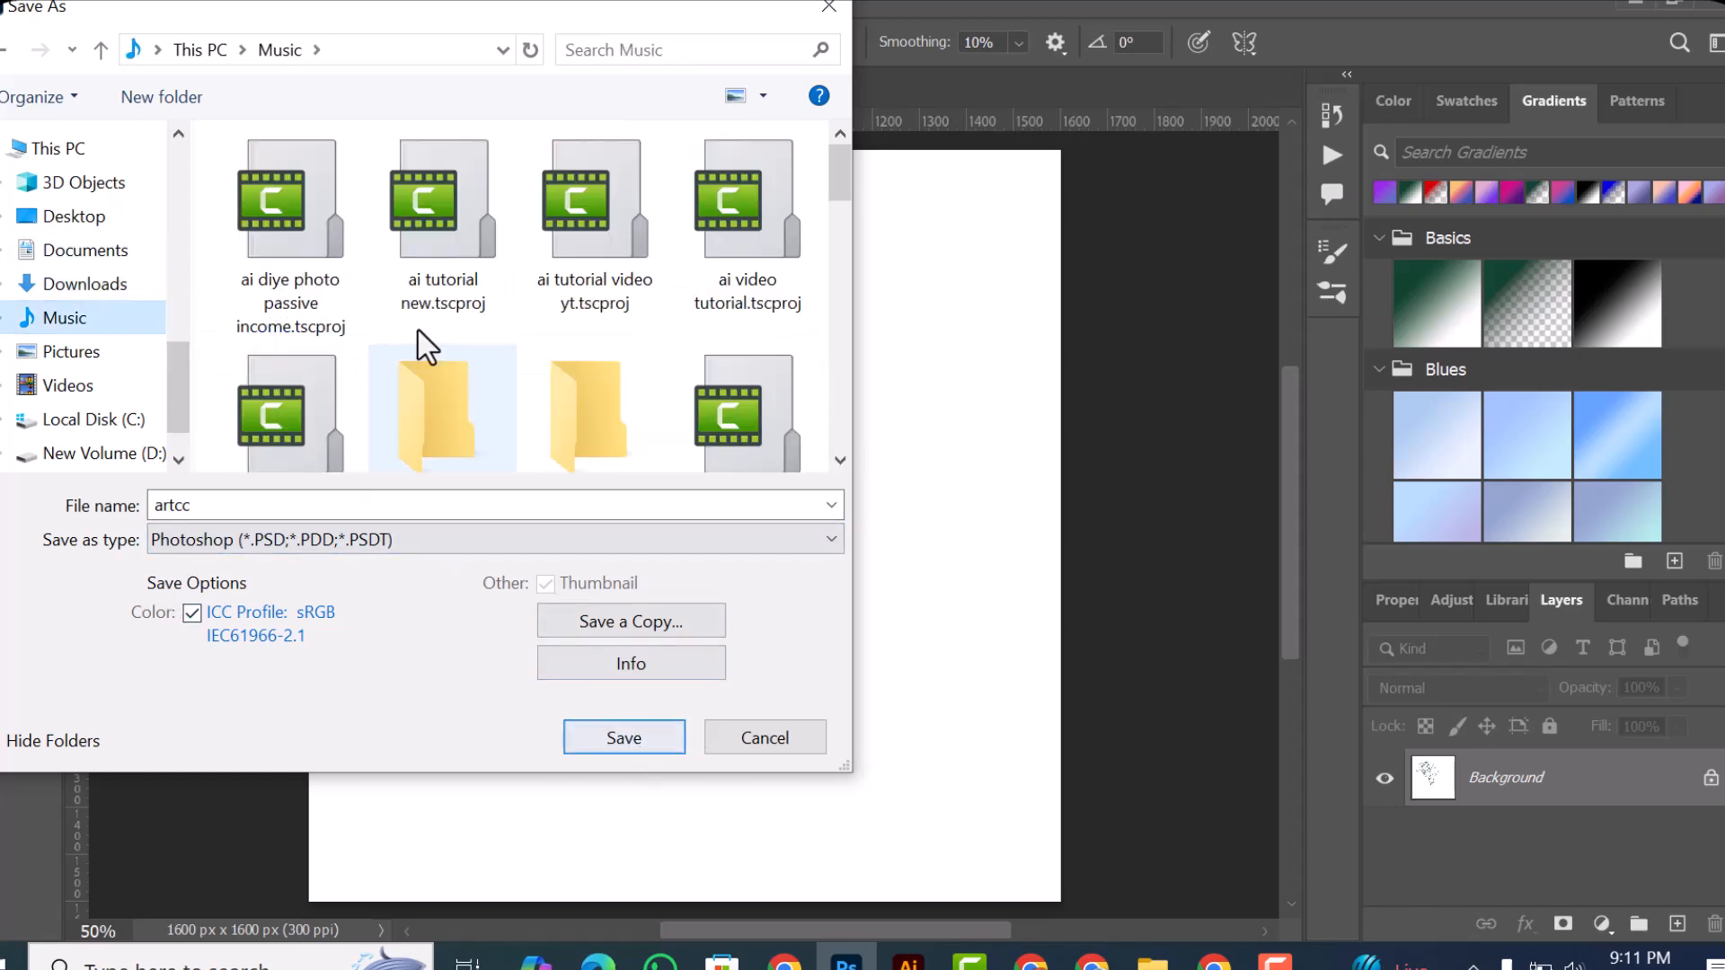
pyautogui.click(97, 354)
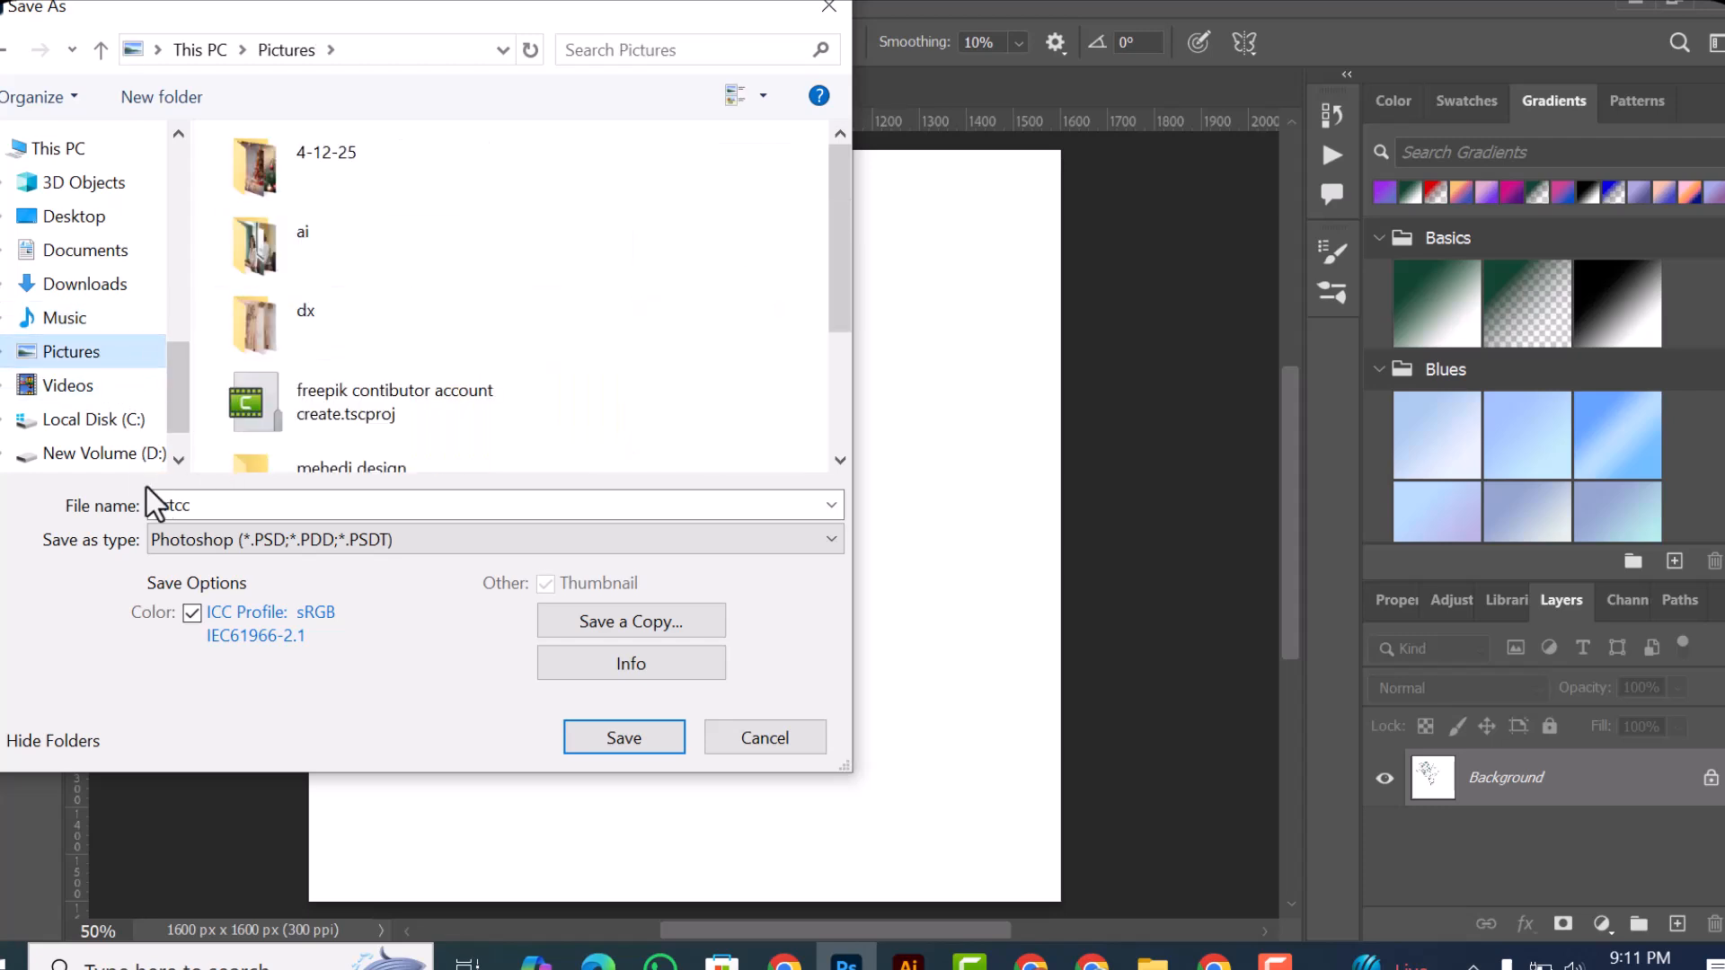
pyautogui.click(80, 218)
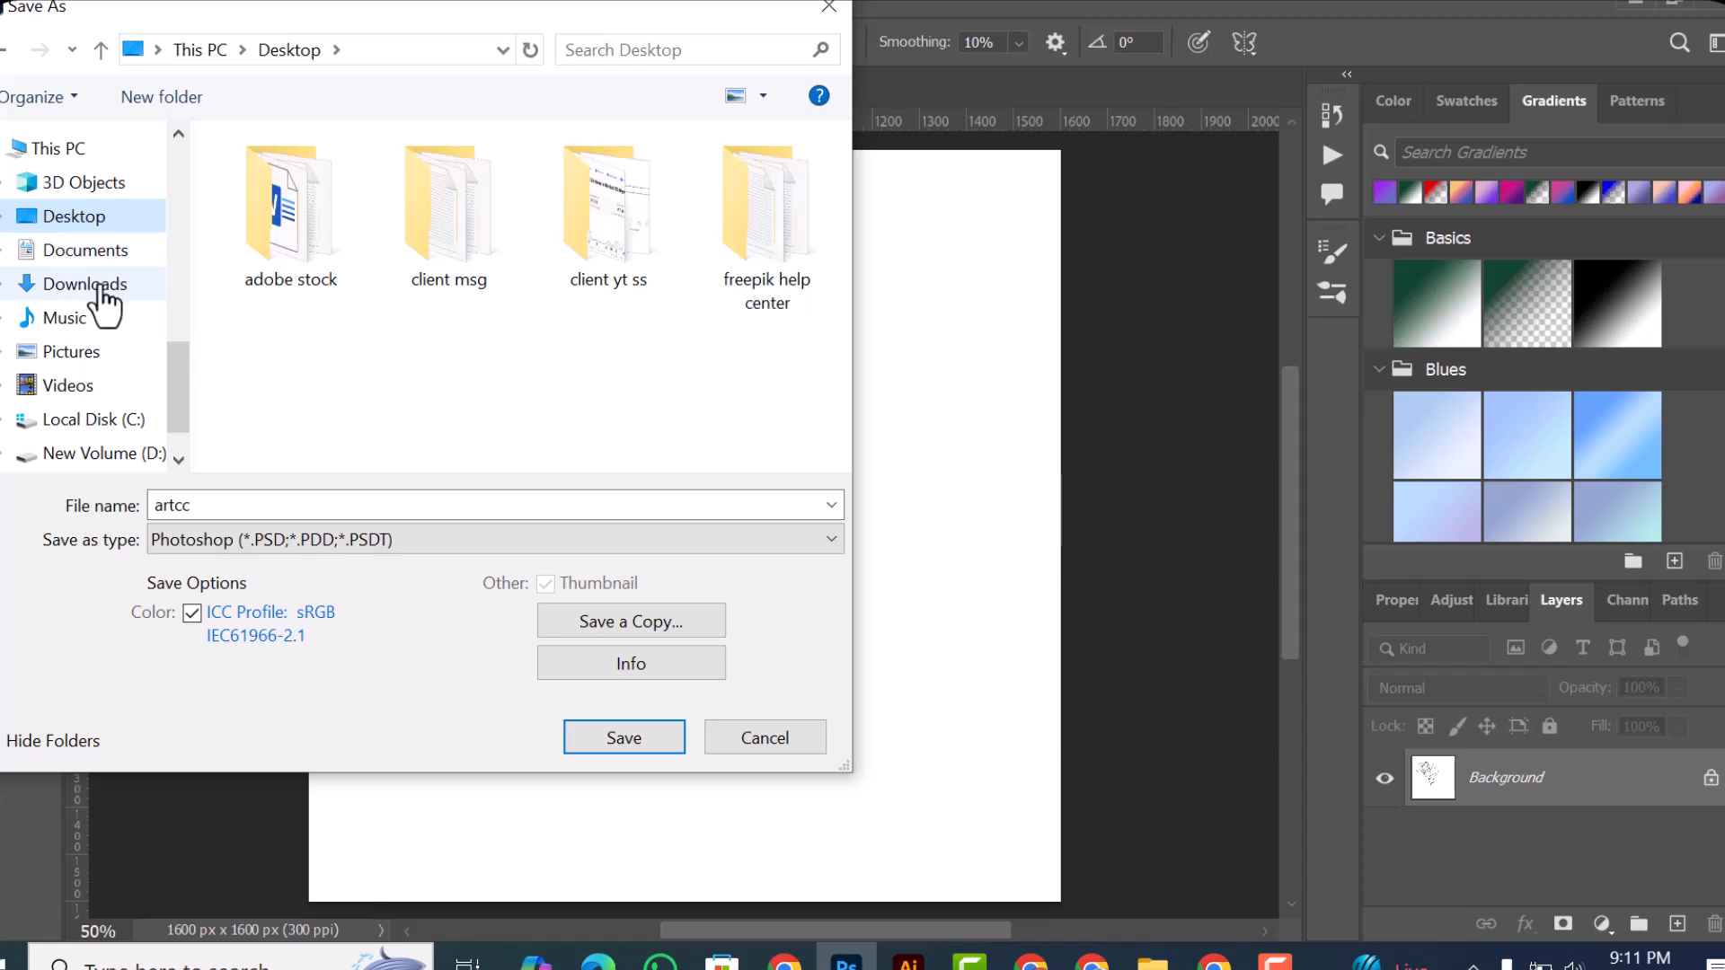
pyautogui.click(102, 286)
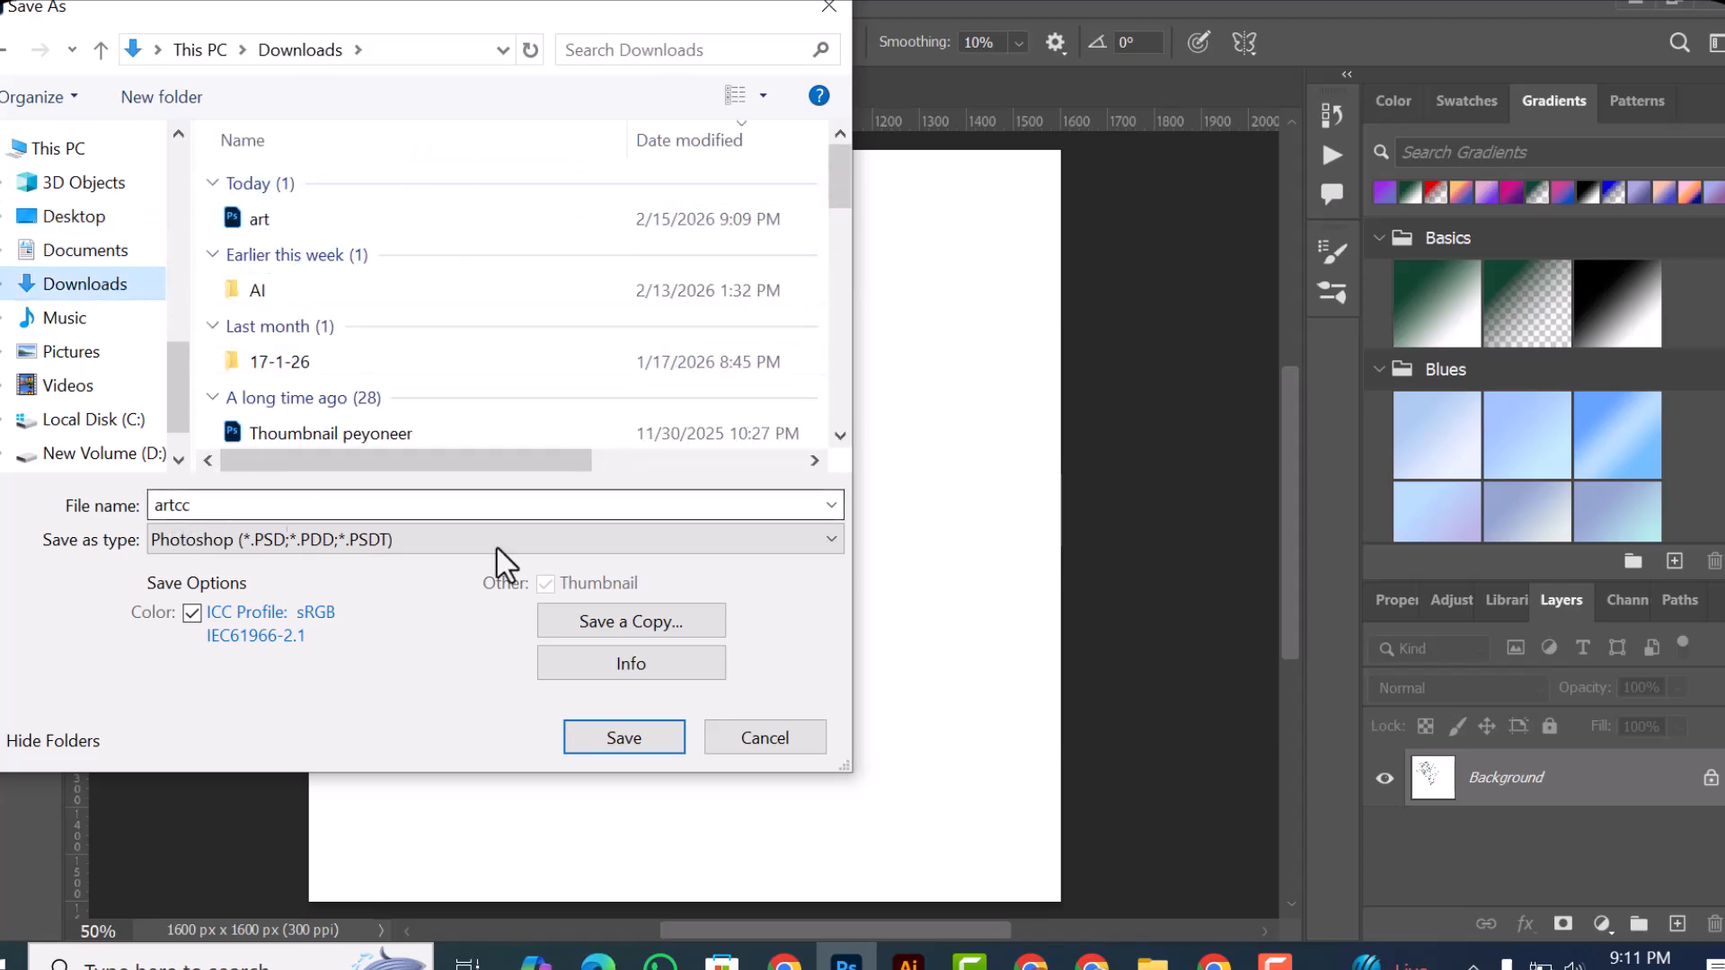
pyautogui.click(634, 749)
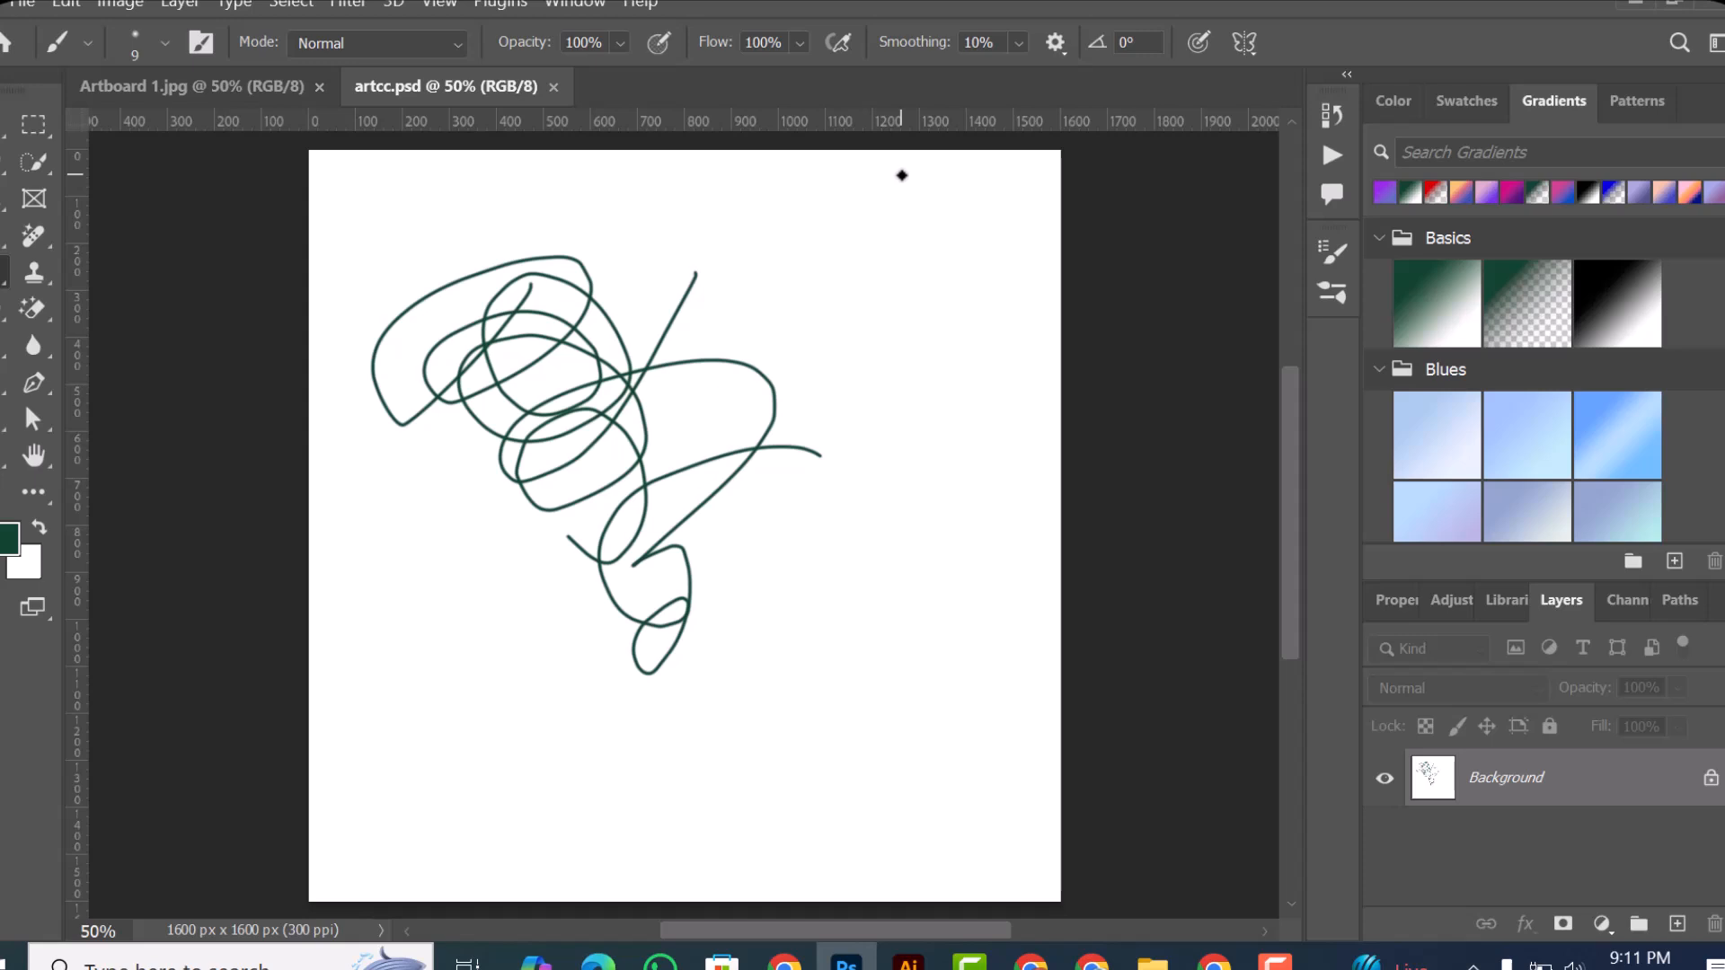
# Step: Examine the Save a Copy settings for artcc.psd and leave without saving a copy
pyautogui.click(30, 2)
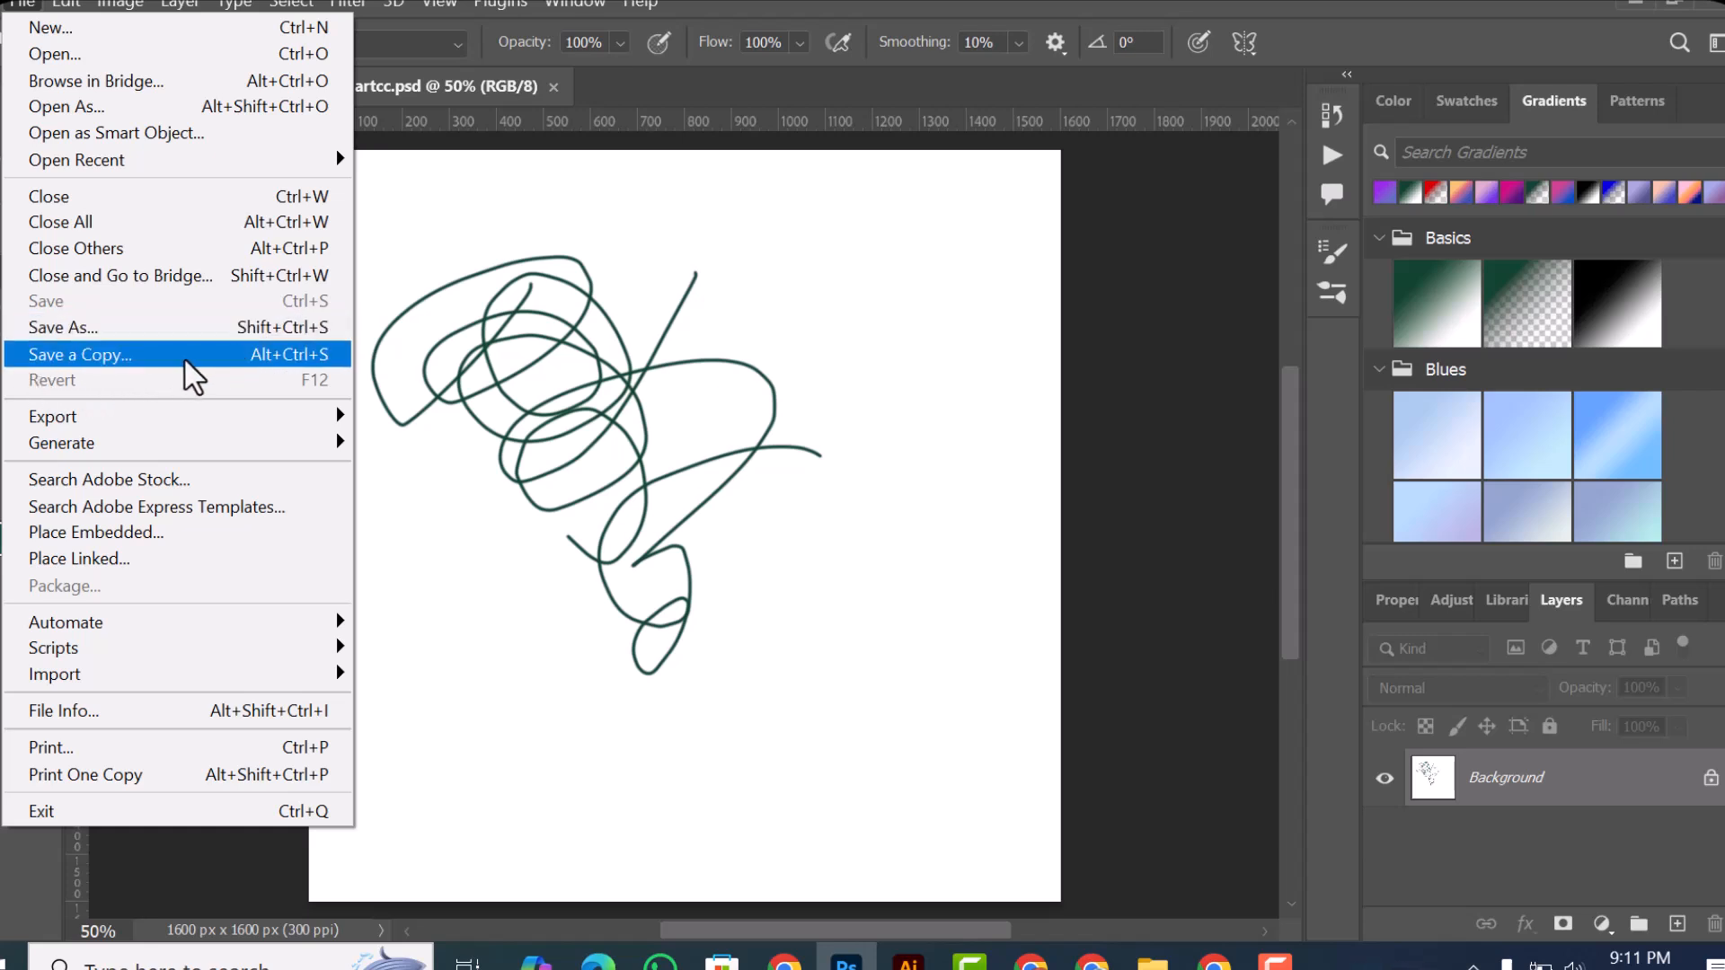
pyautogui.click(123, 345)
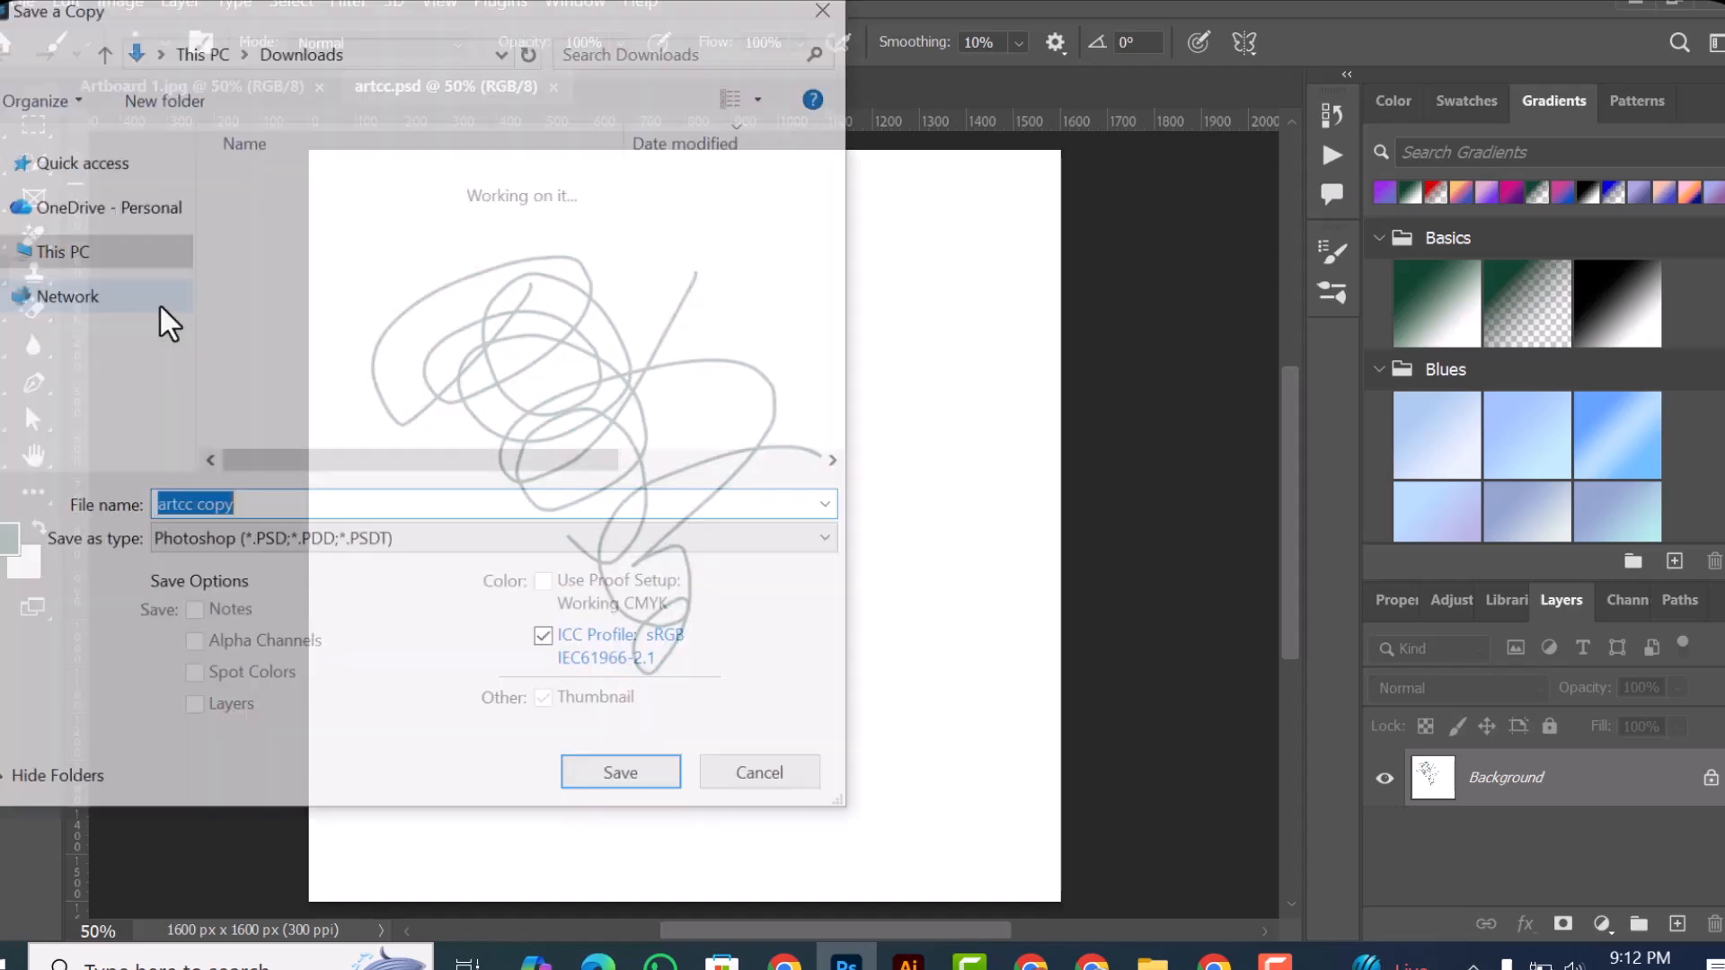
pyautogui.click(261, 503)
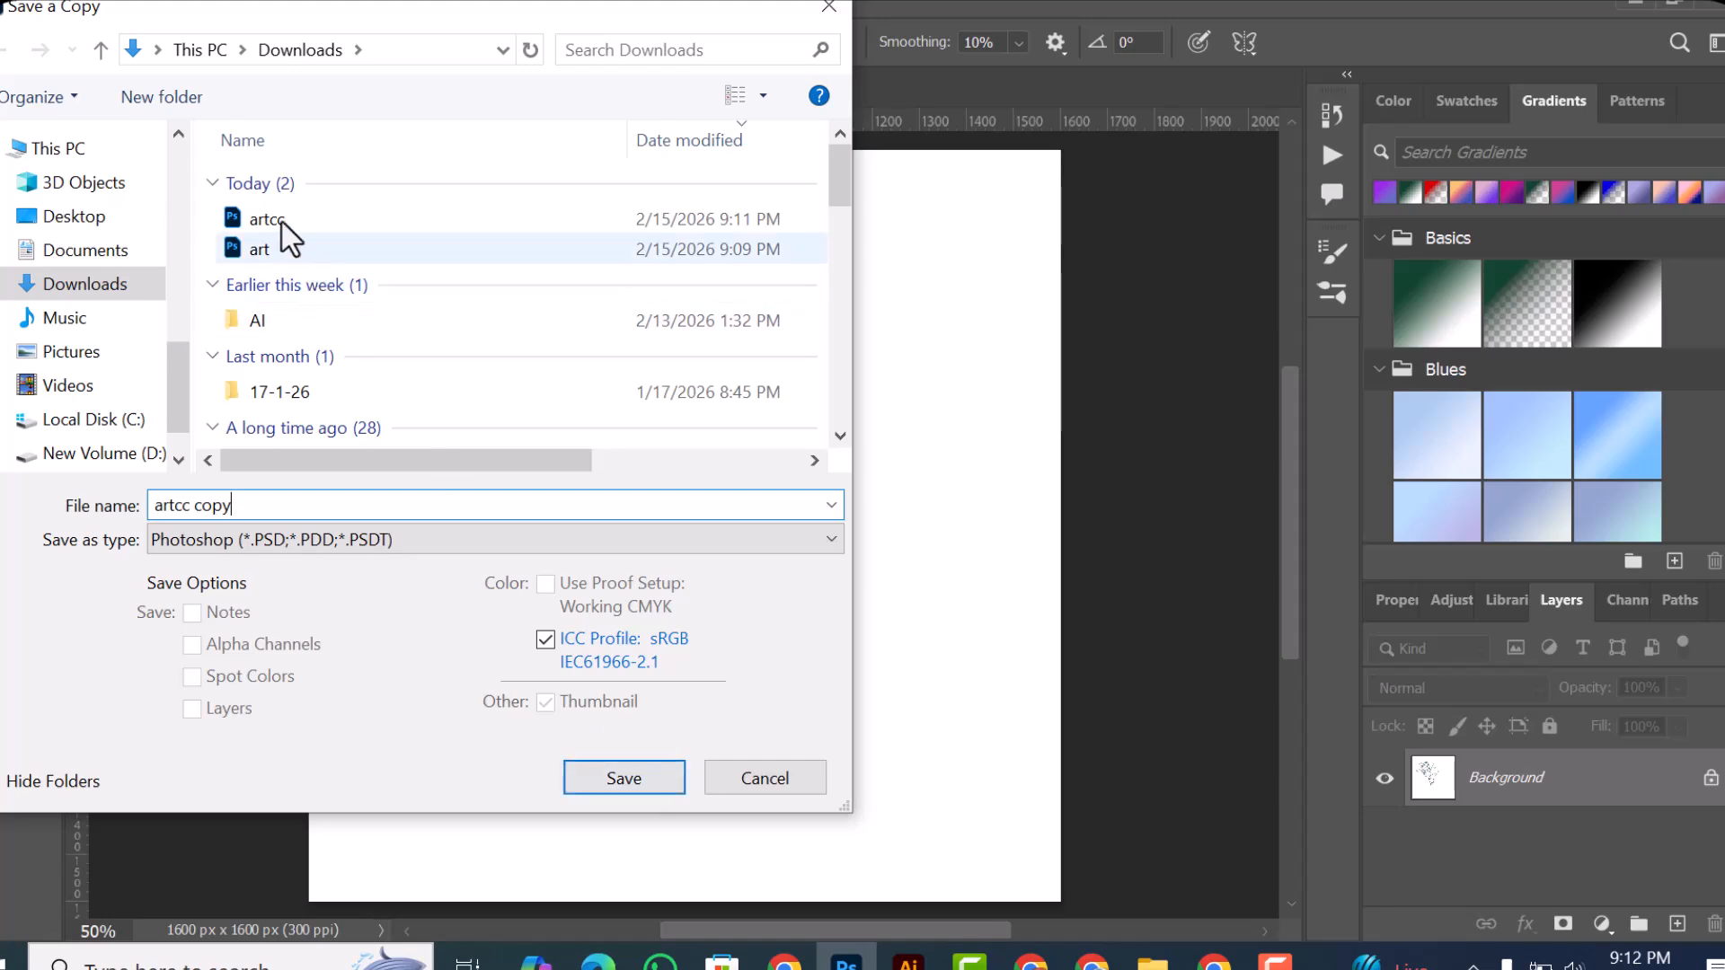
pyautogui.click(827, 7)
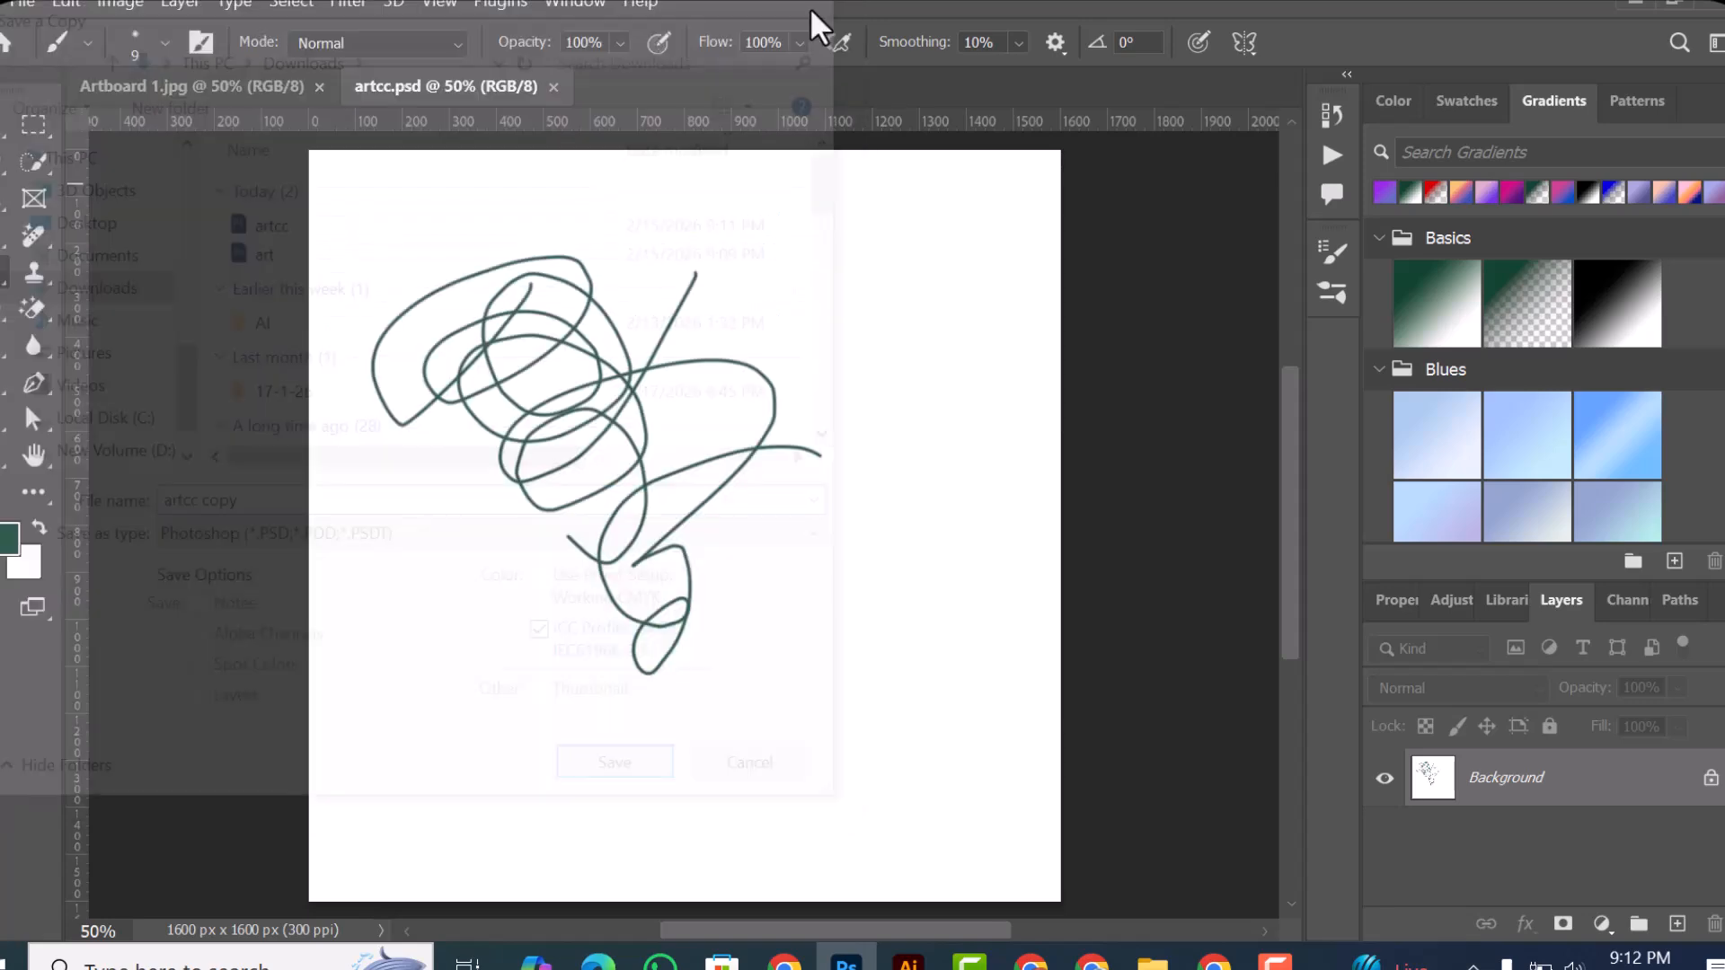
# Step: Paint one more angular brush stroke around the upper-right side of the scribble in artcc.psd
pyautogui.click(16, 4)
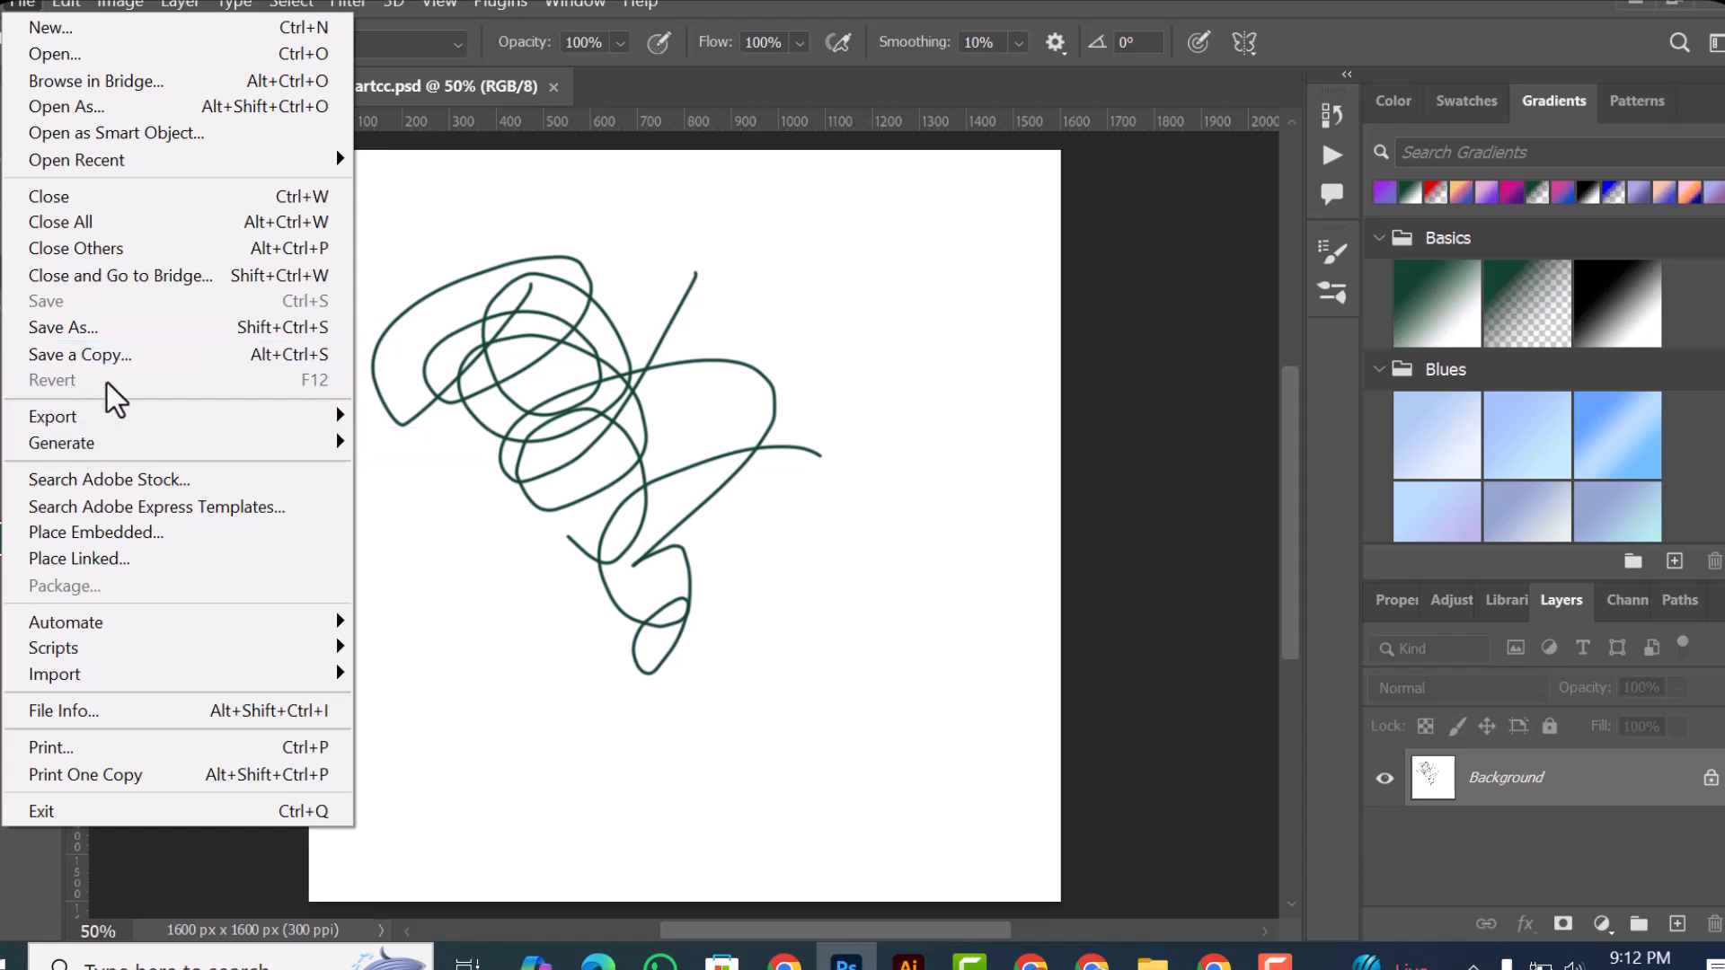
pyautogui.click(473, 346)
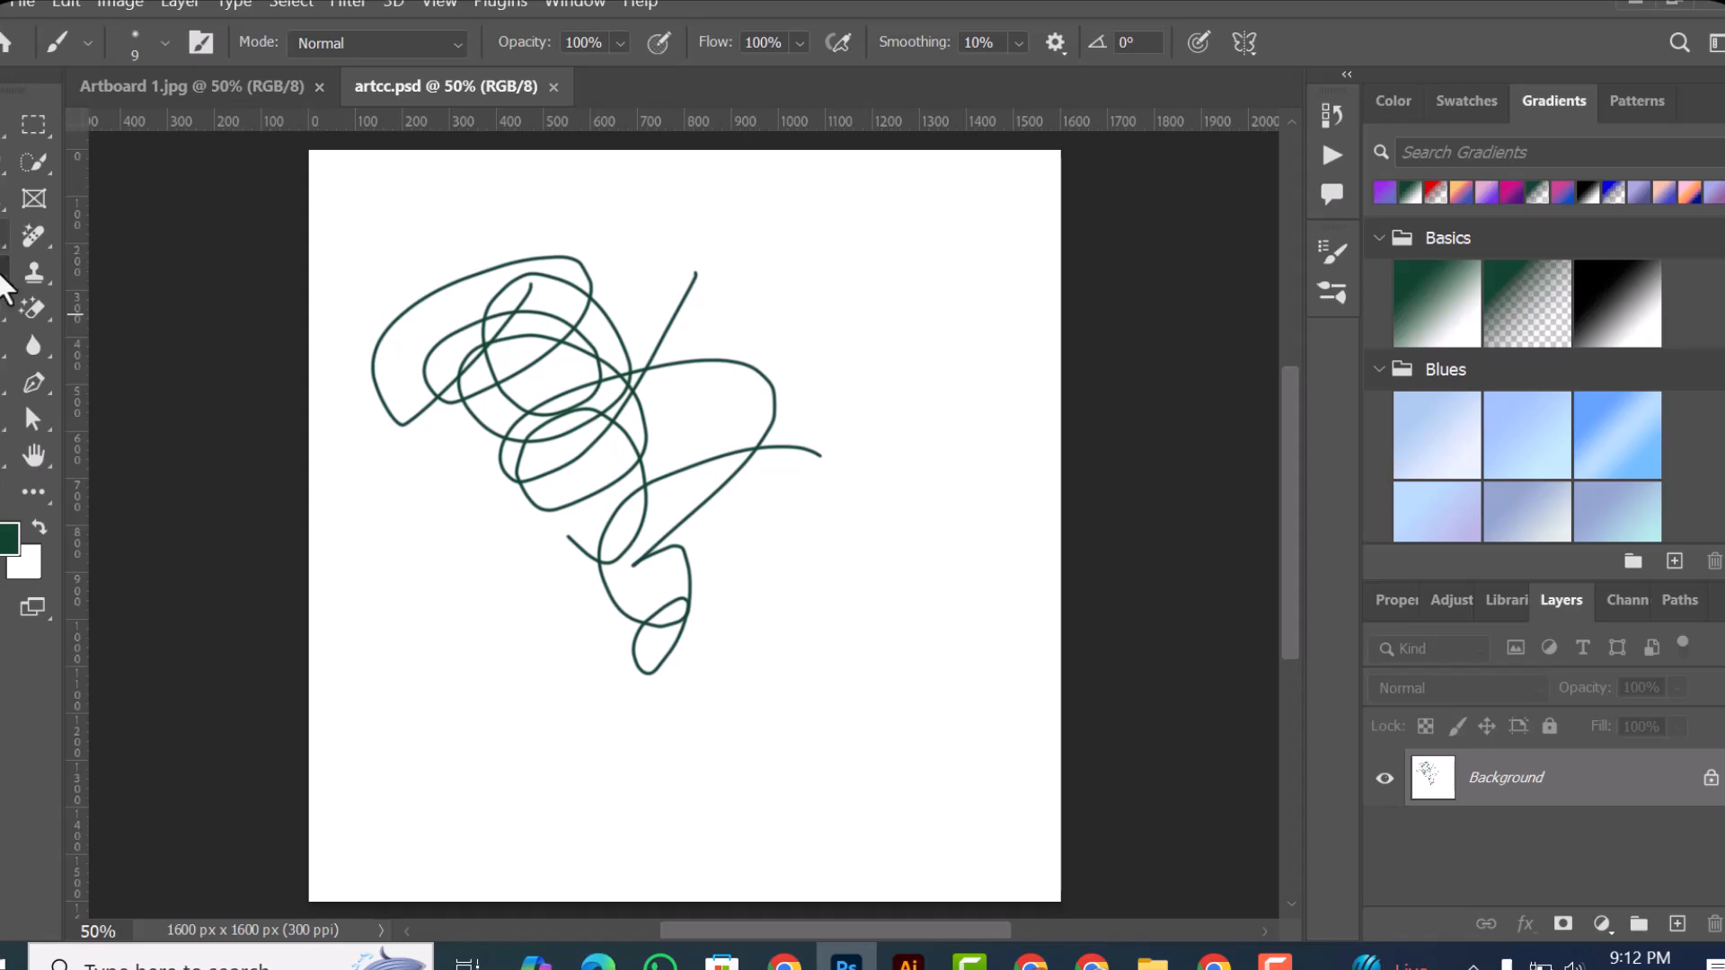
pyautogui.moveTo(802, 268); pyautogui.dragTo(794, 419)
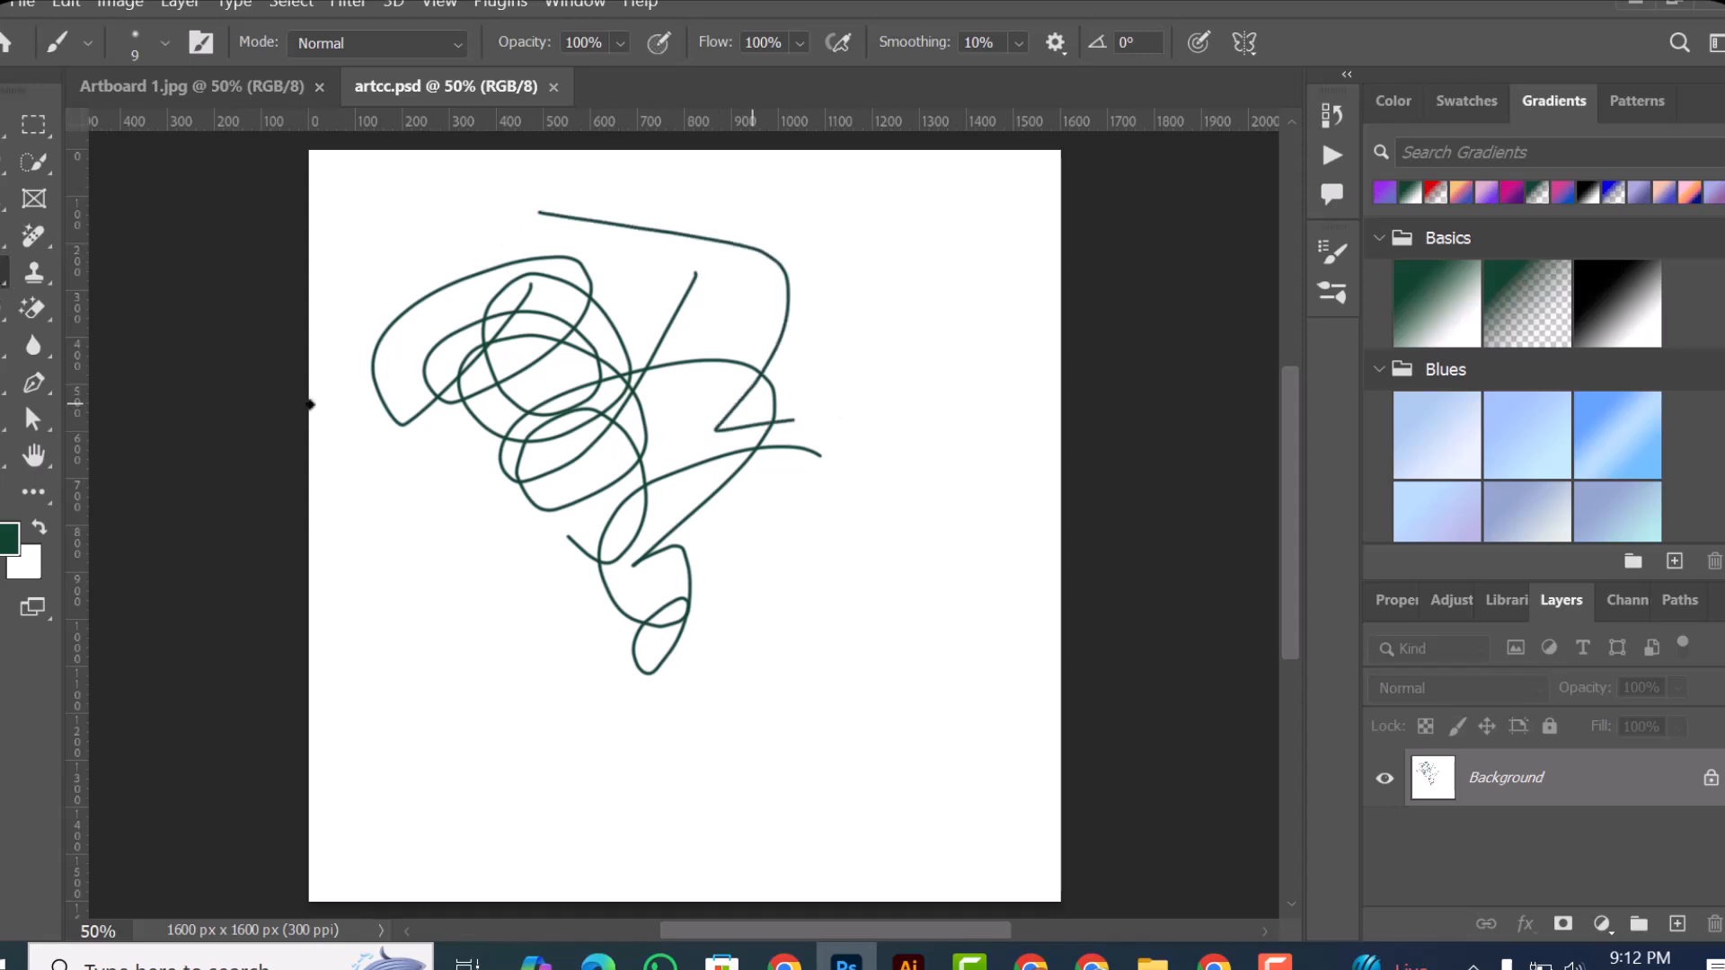
# Step: Change the foreground color to bright red
pyautogui.click(14, 550)
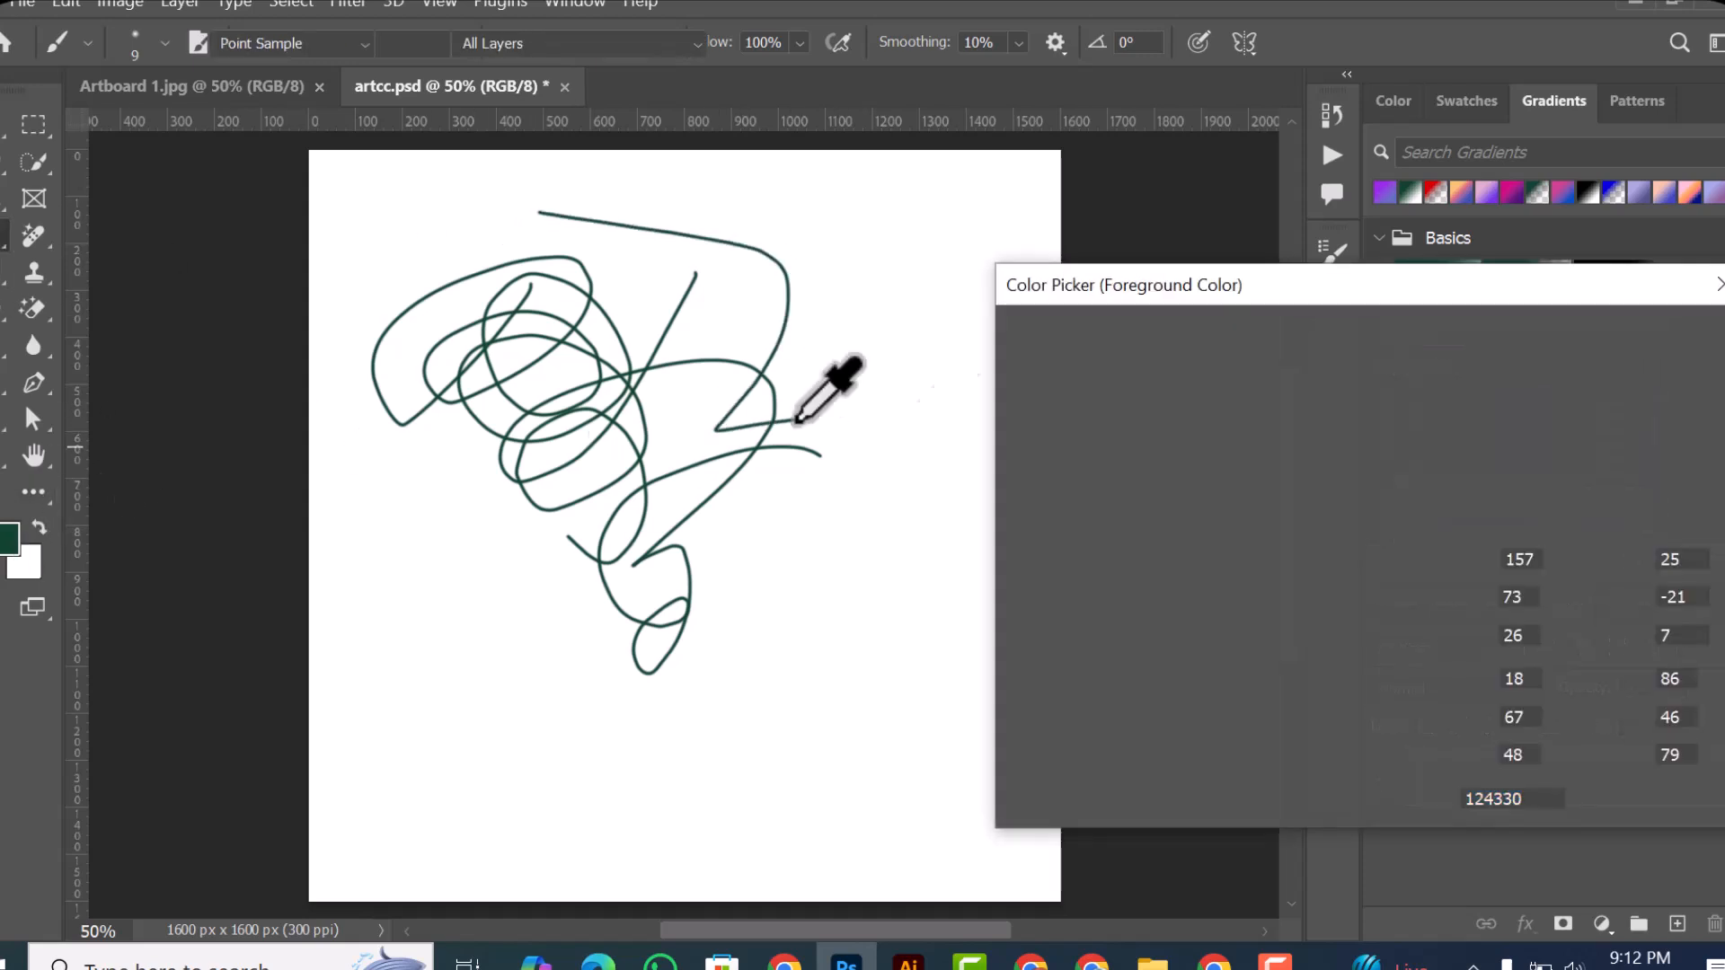
pyautogui.click(635, 373)
pyautogui.moveTo(1401, 422); pyautogui.dragTo(1402, 343)
pyautogui.press('Return')
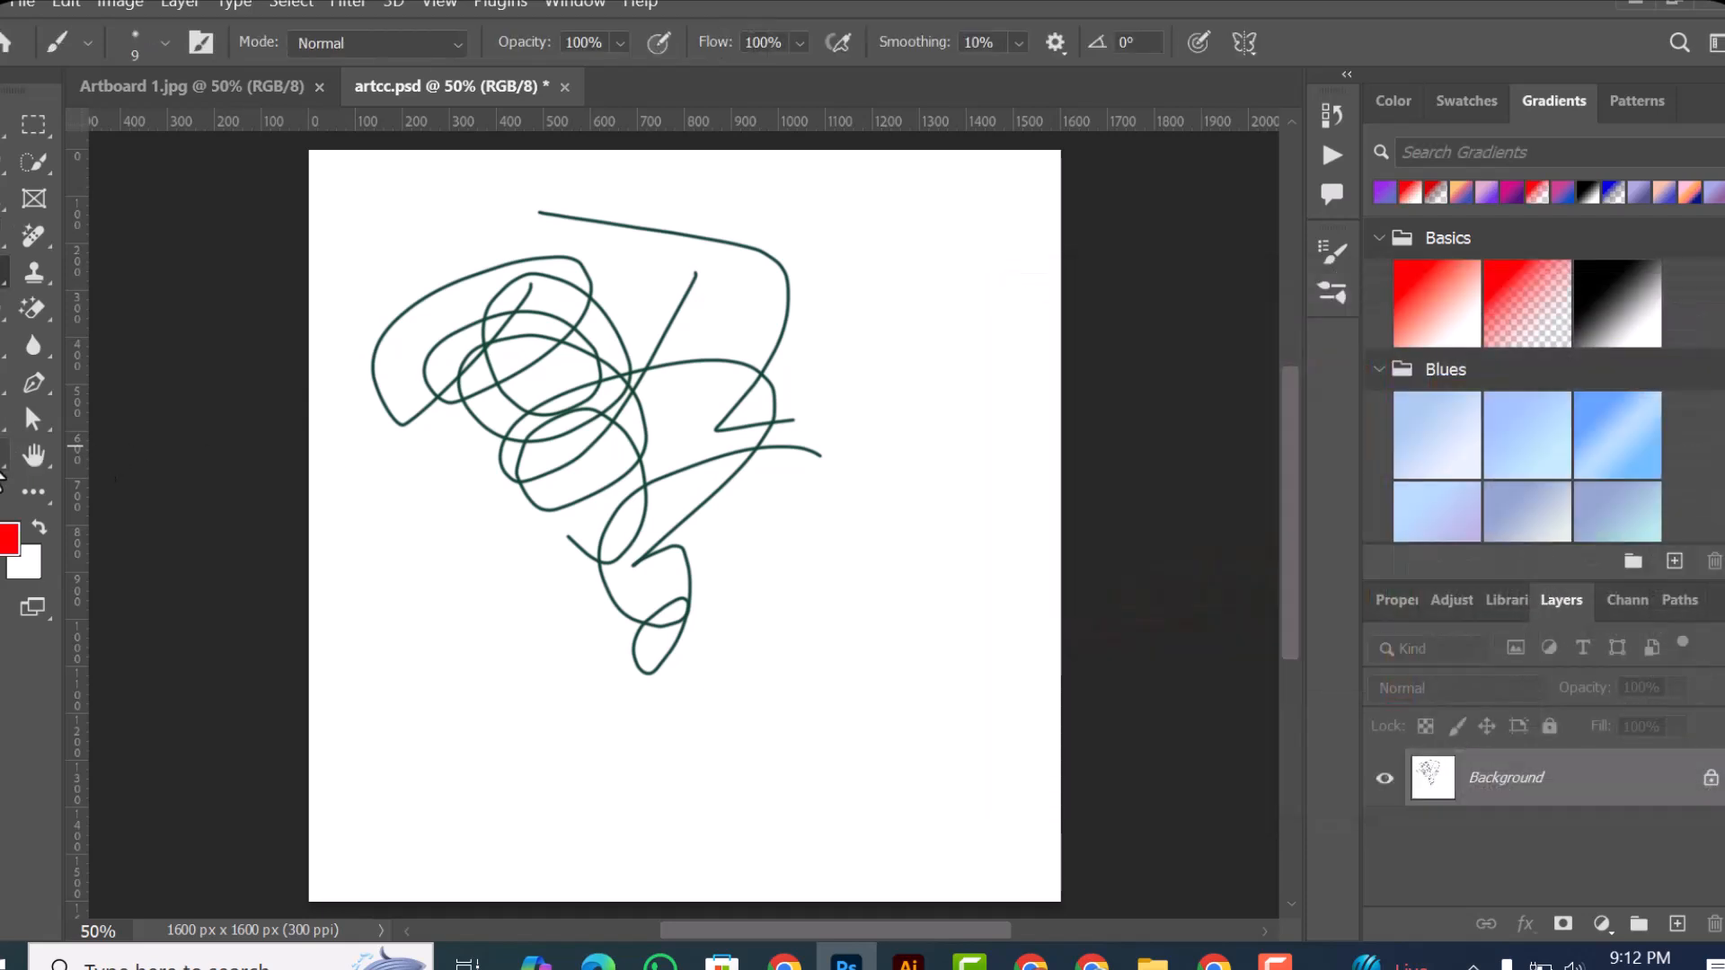
# Step: Draw two overlapping rectangles of about 447 × 559 px and 694 × 472 px below the scribble, and fill the second with red
pyautogui.press('u')
pyautogui.moveTo(594, 748)
pyautogui.mouseDown()
pyautogui.moveTo(416, 570)
pyautogui.moveTo(385, 487)
pyautogui.mouseUp()
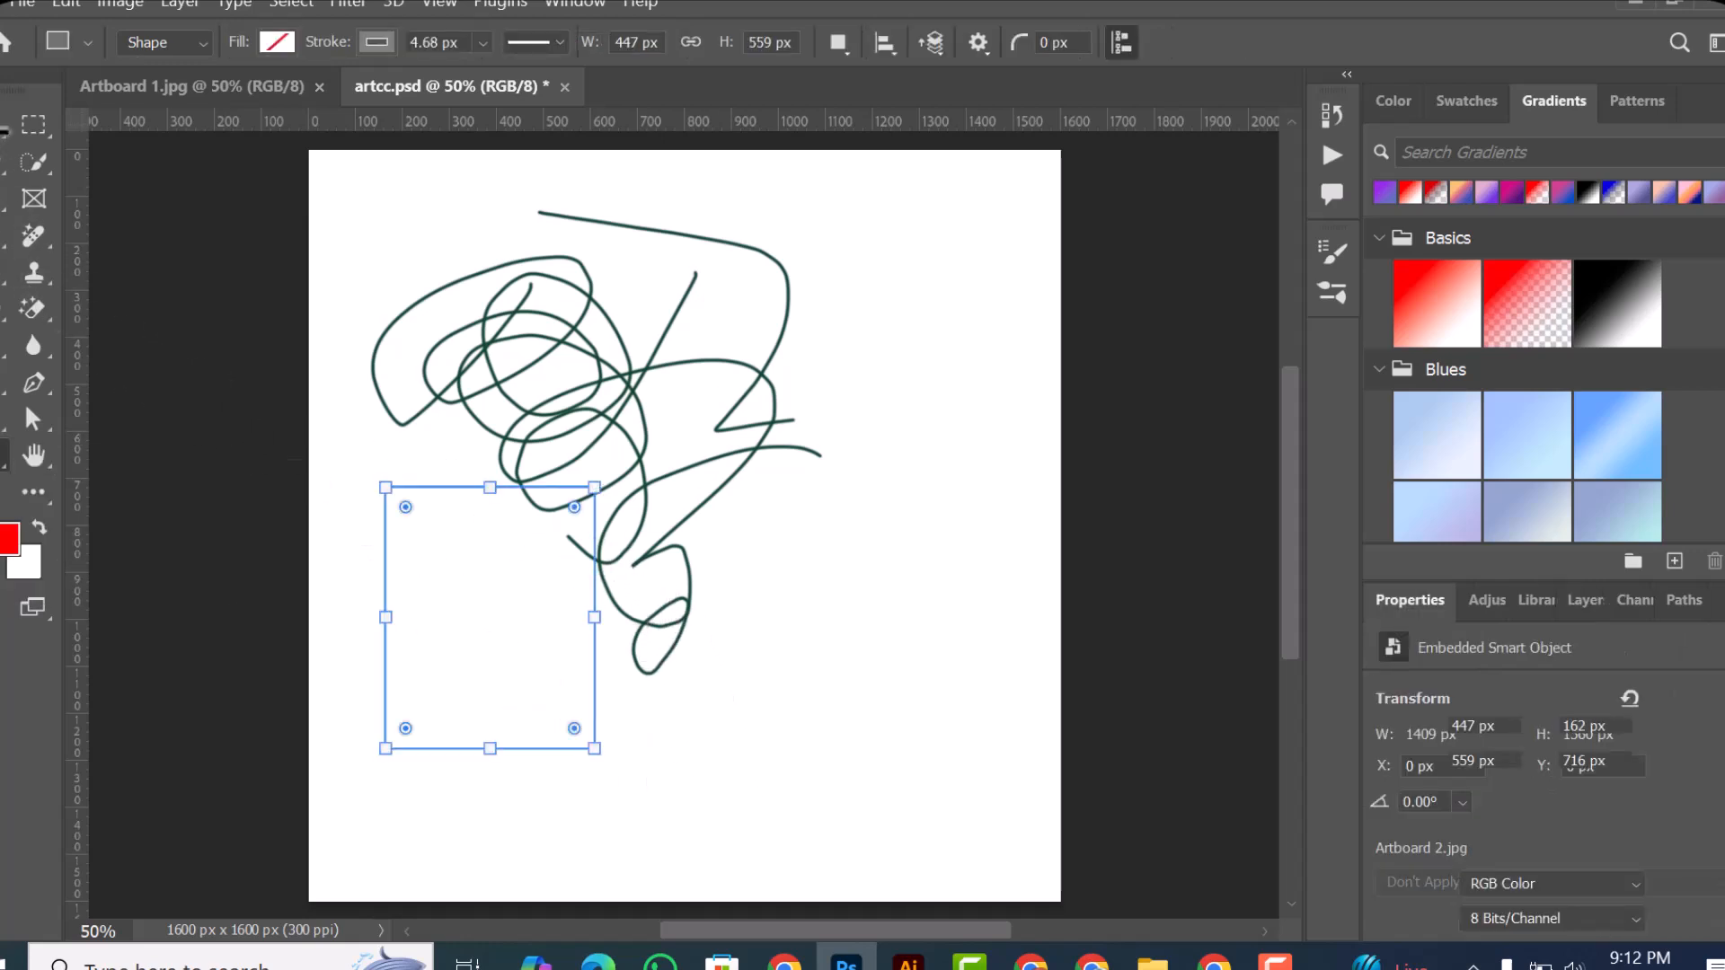
pyautogui.moveTo(392, 543); pyautogui.dragTo(717, 763)
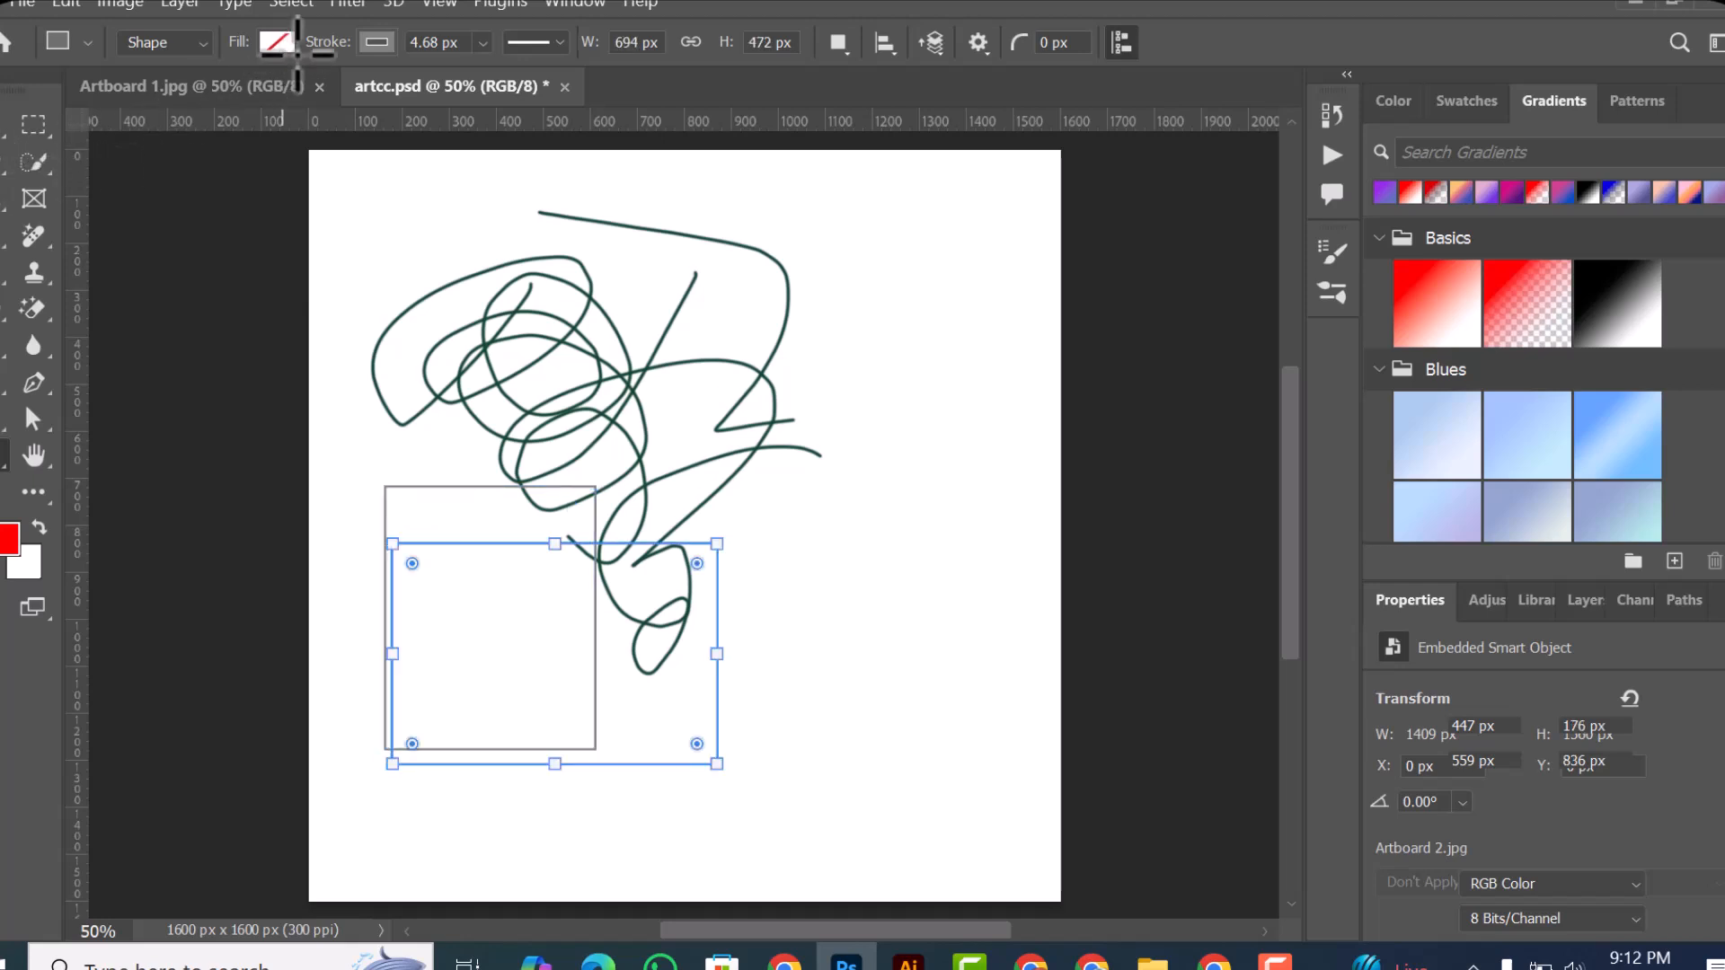
pyautogui.click(278, 49)
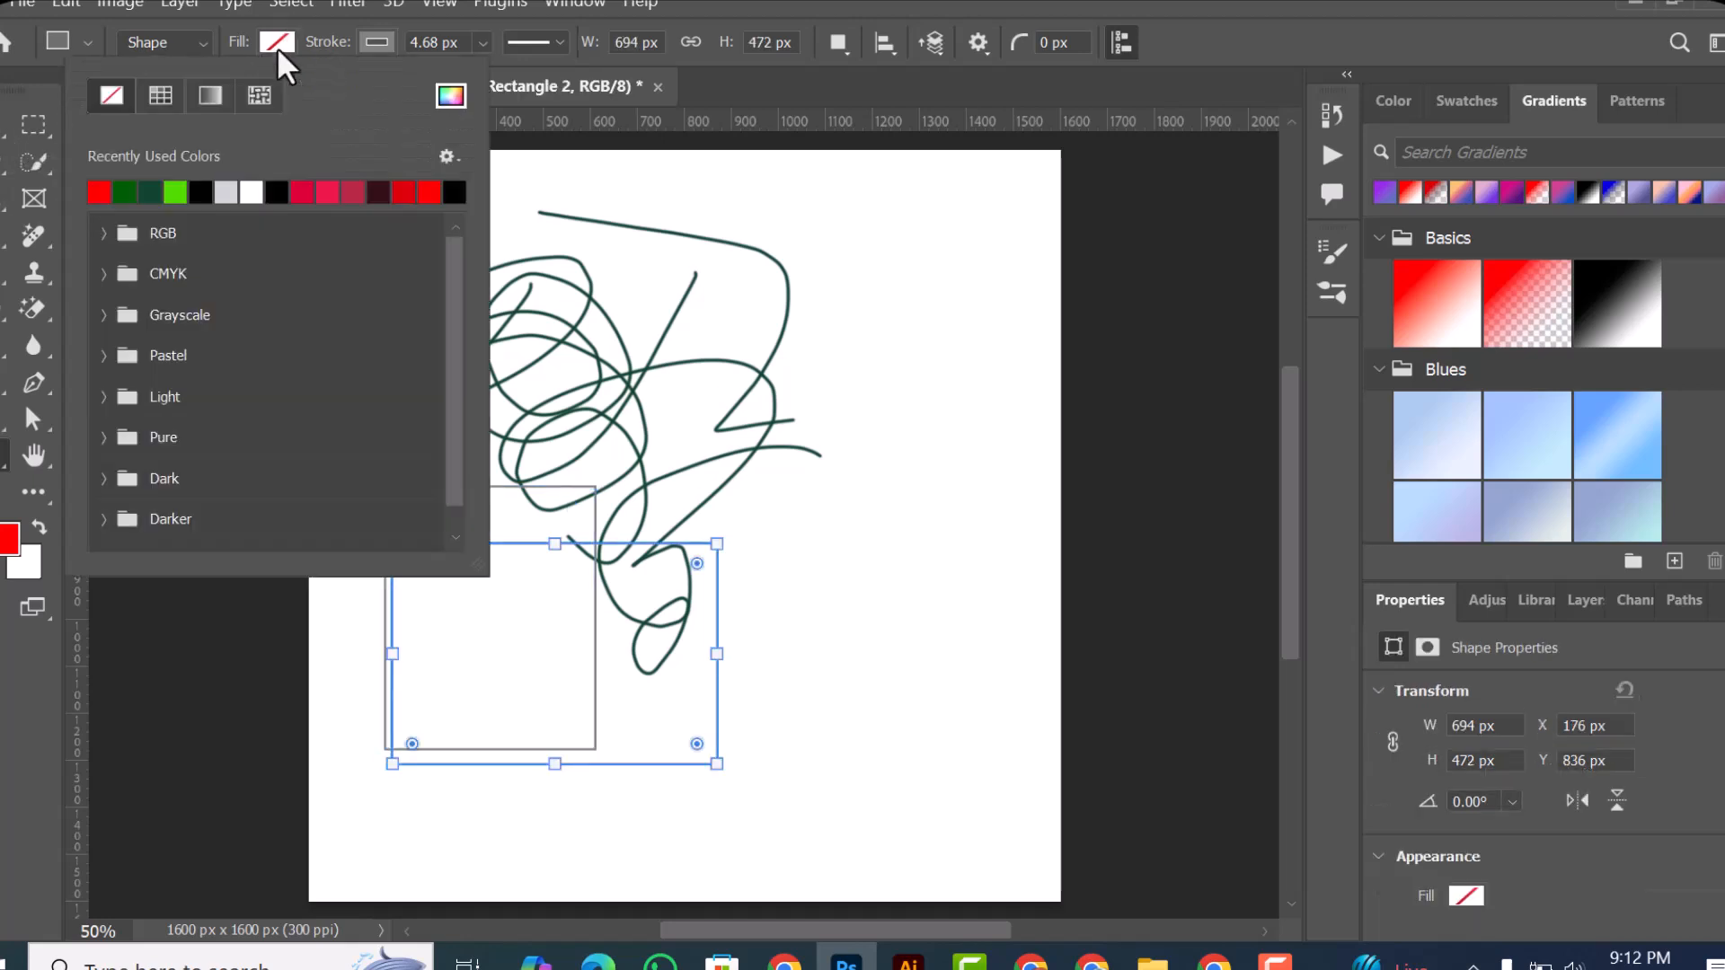
pyautogui.click(99, 190)
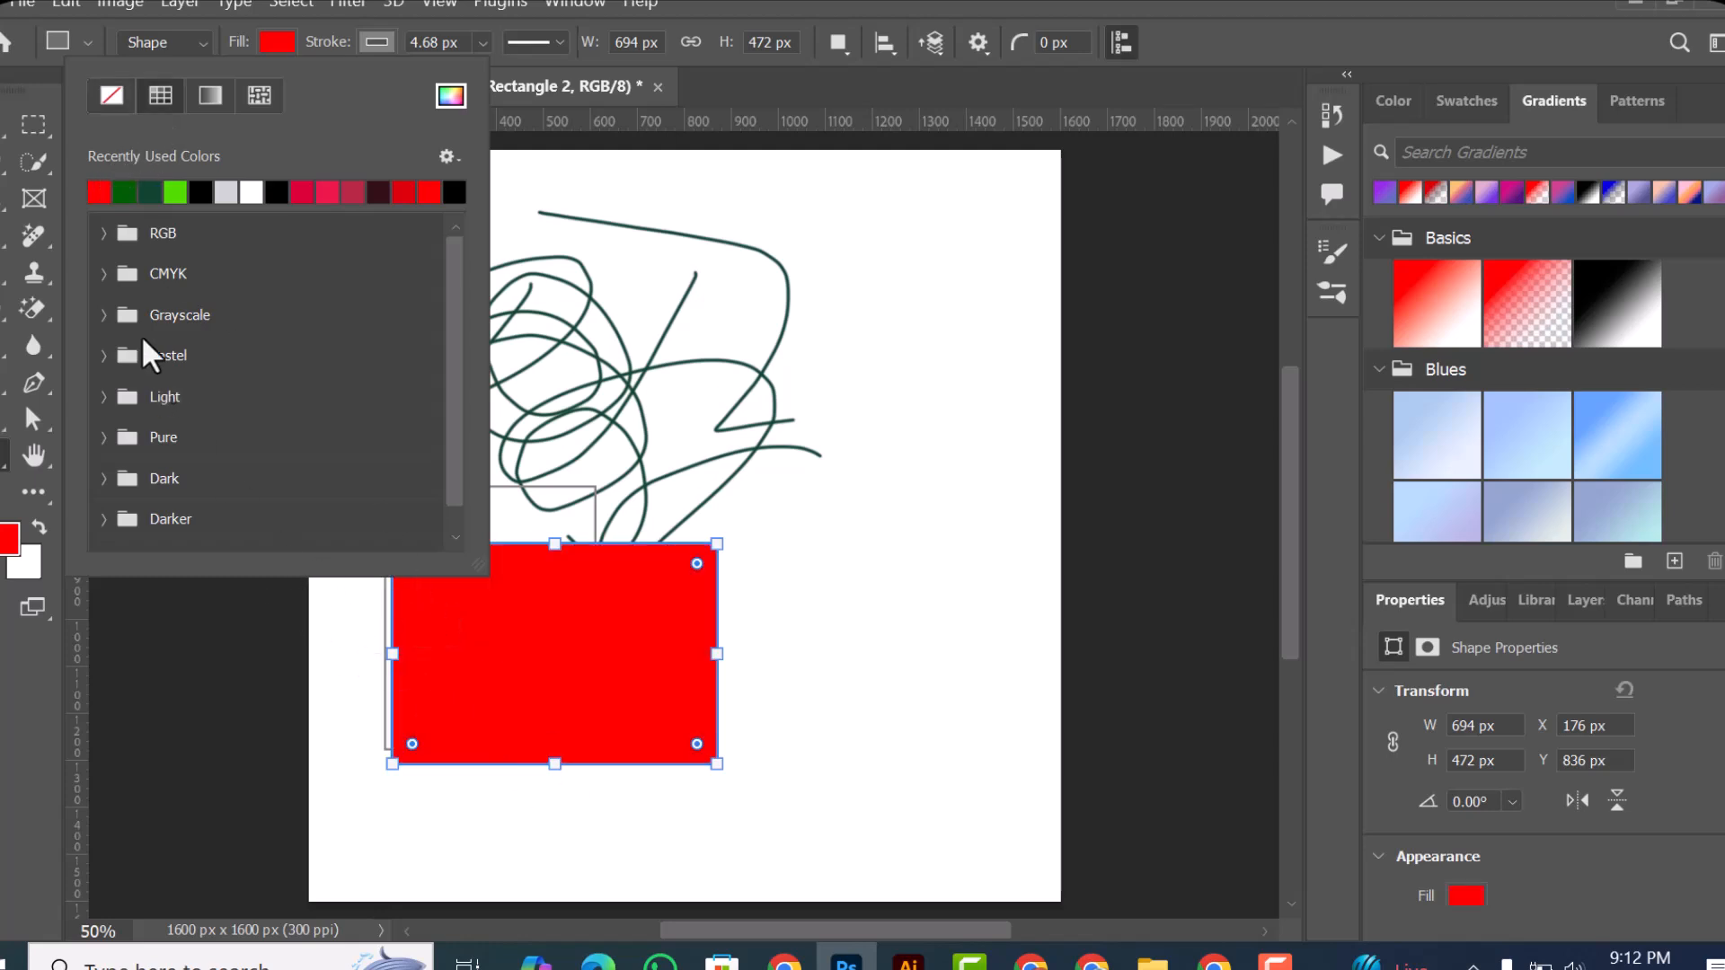
# Step: Move the red rectangle over the scribble, placing it at about X 505 px, Y 564 px
pyautogui.click(1, 139)
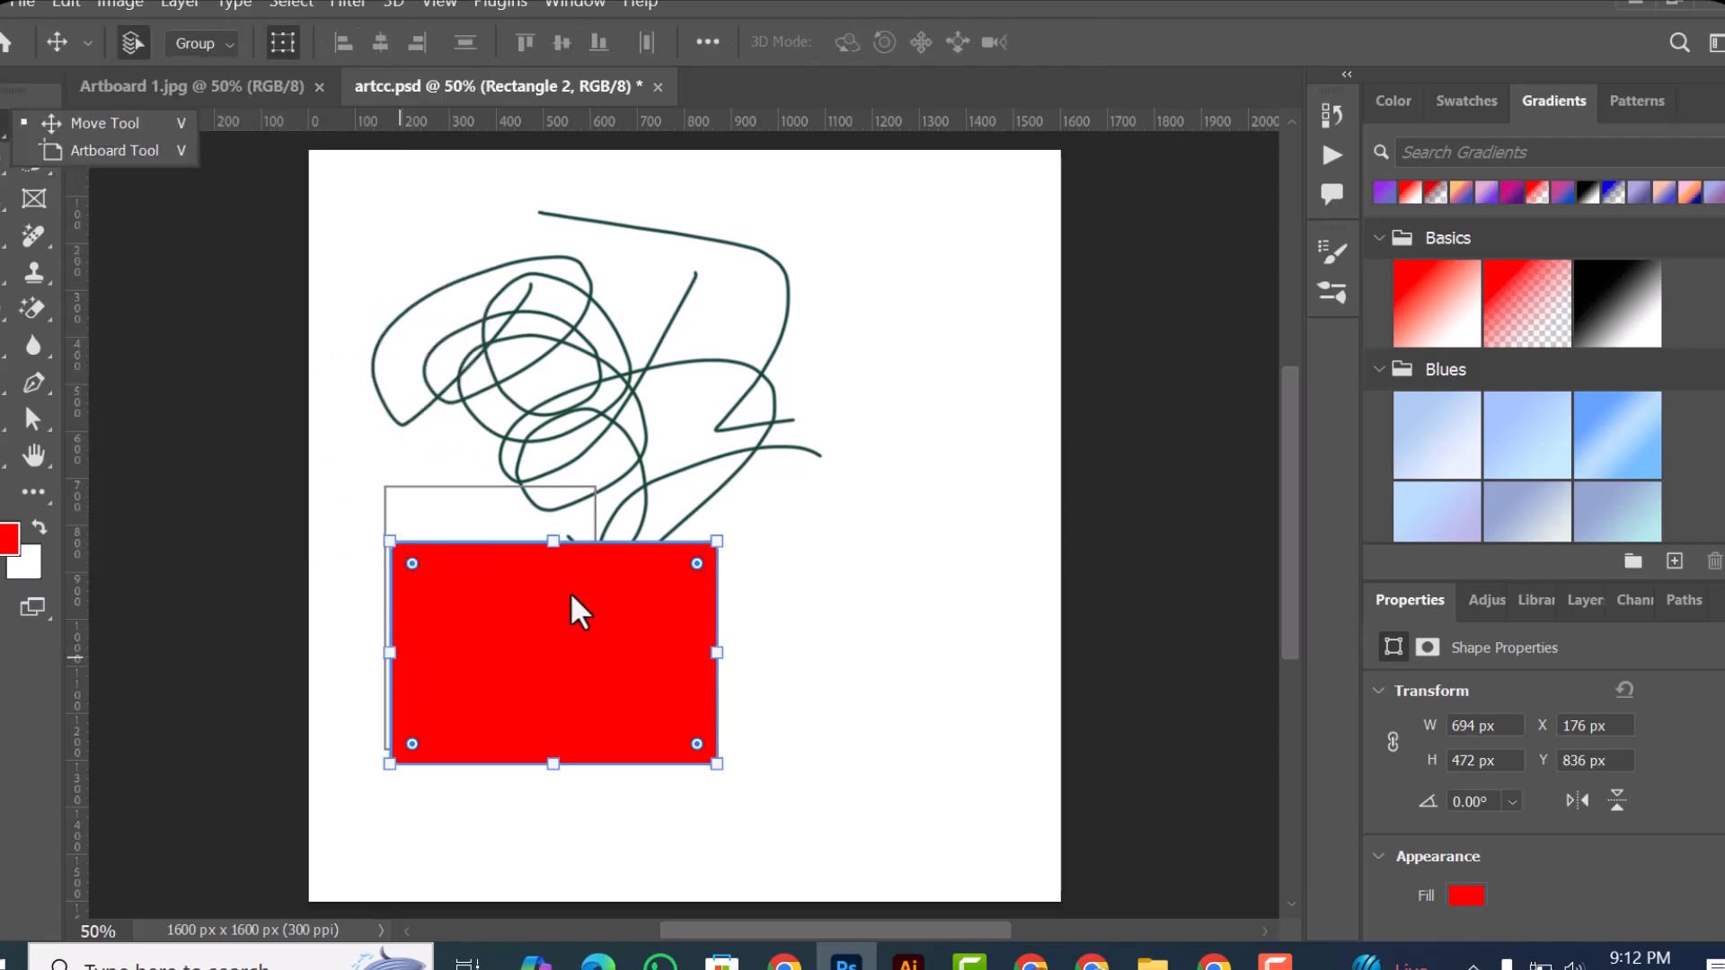
pyautogui.click(582, 636)
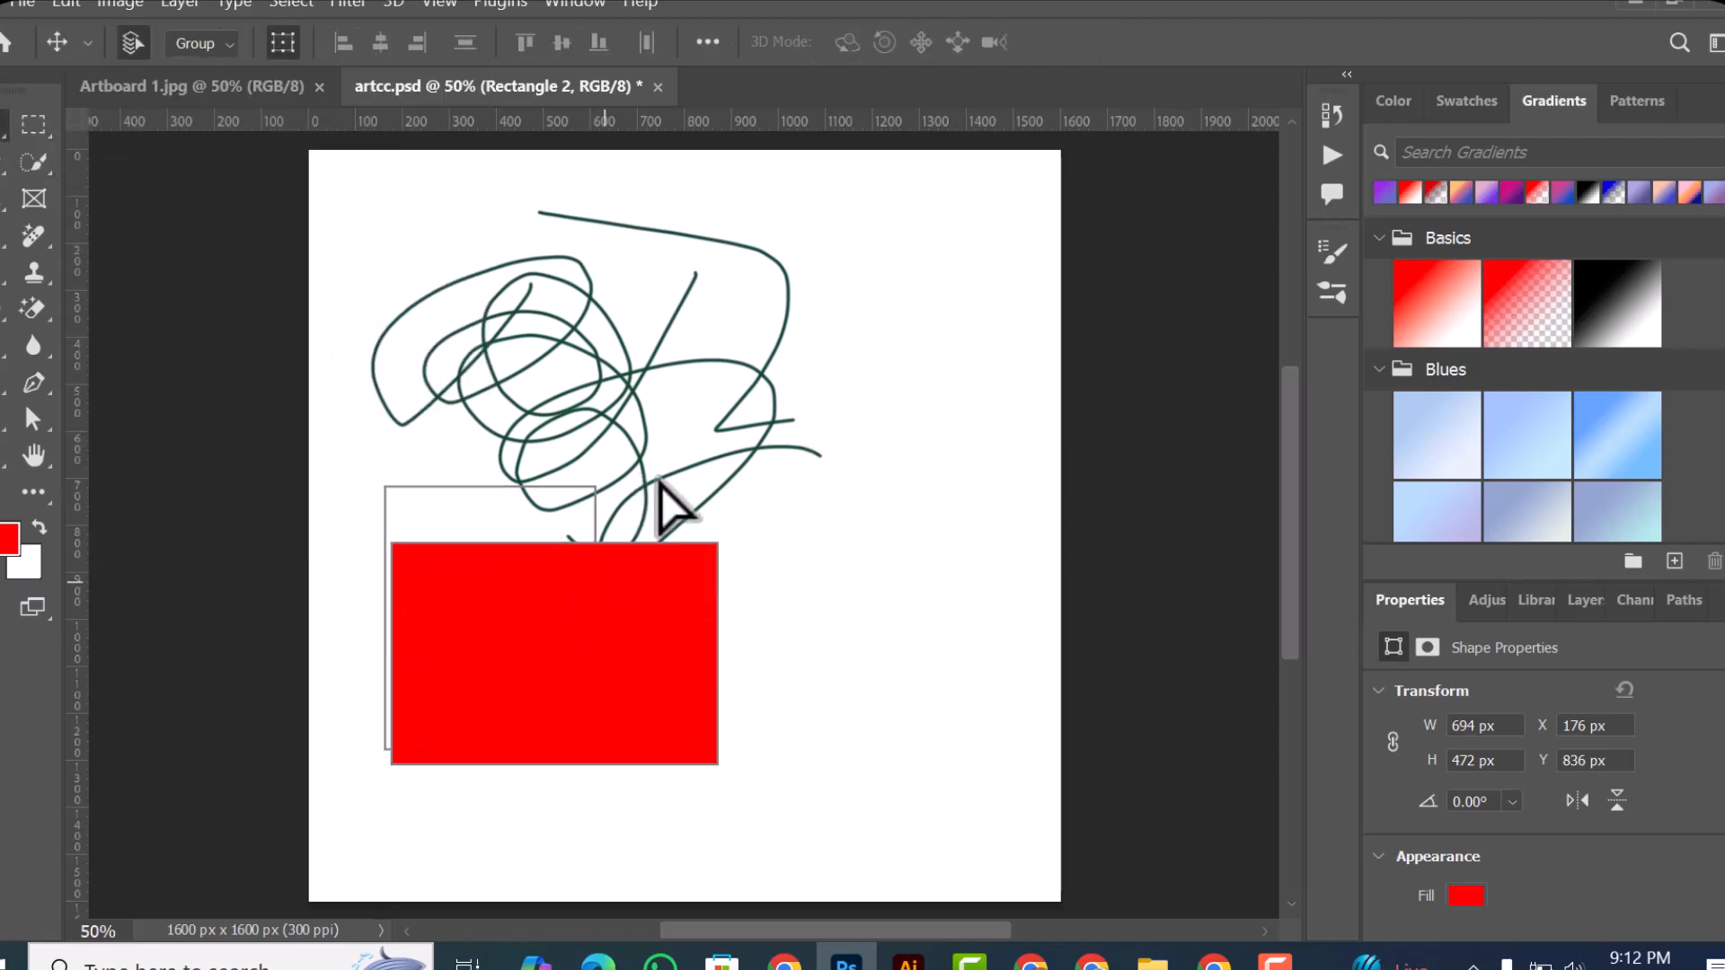
pyautogui.moveTo(401, 674); pyautogui.dragTo(635, 435)
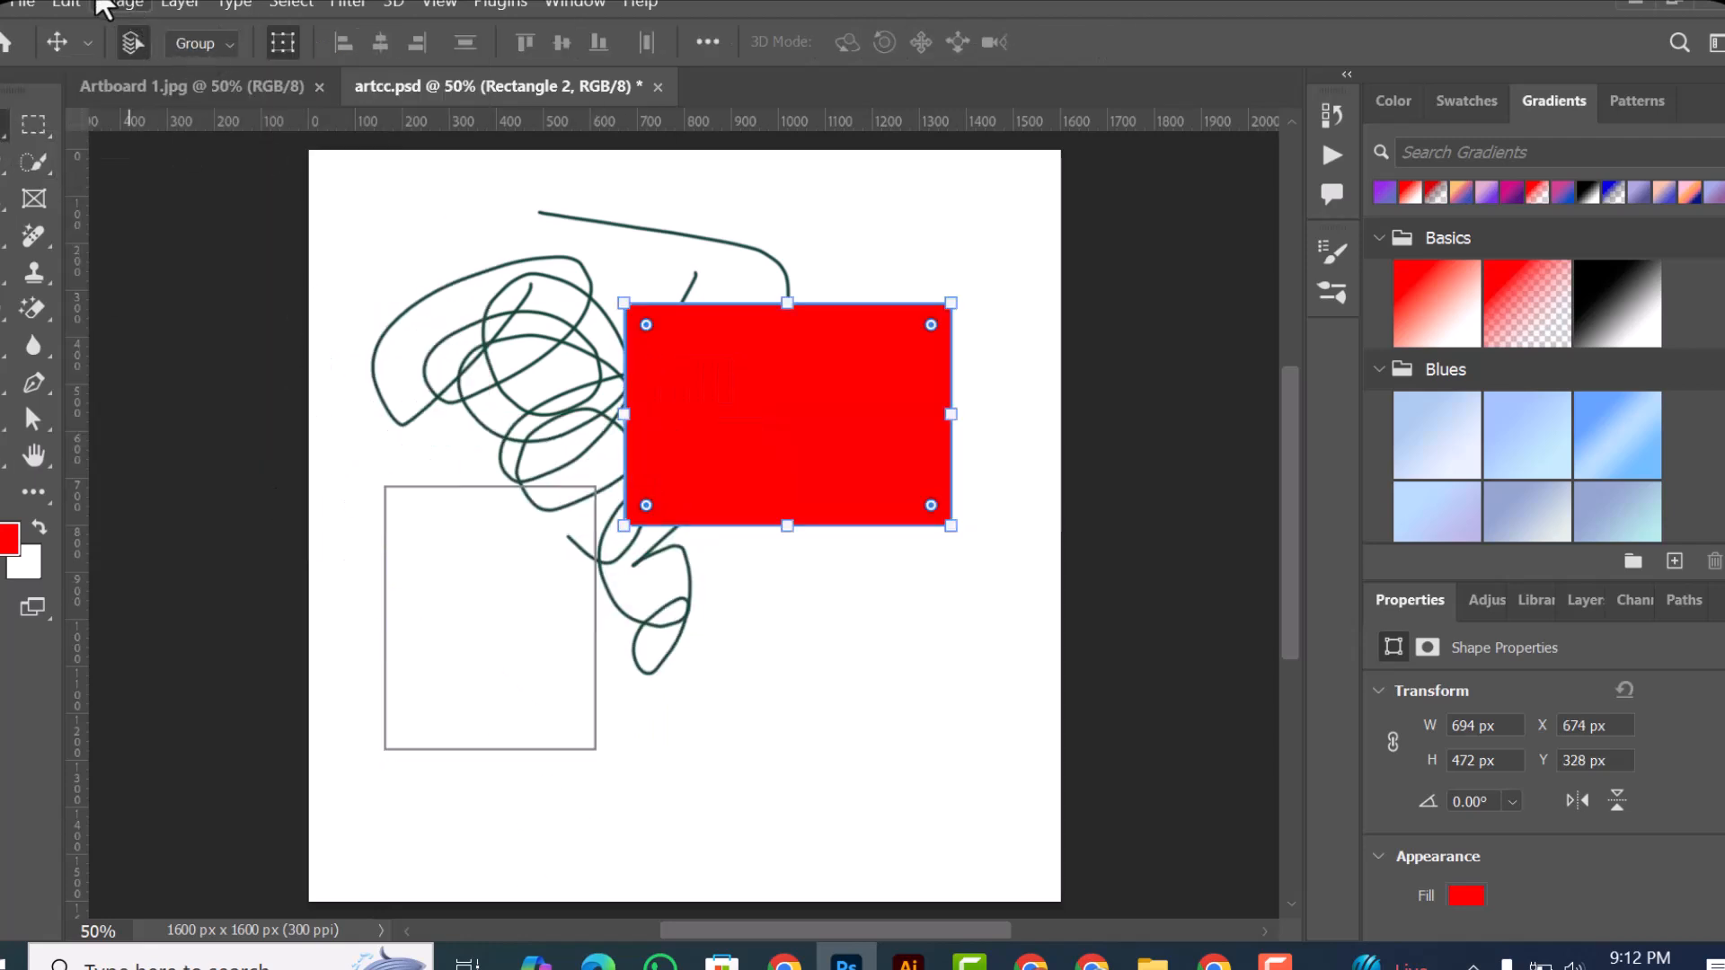
pyautogui.click(22, 5)
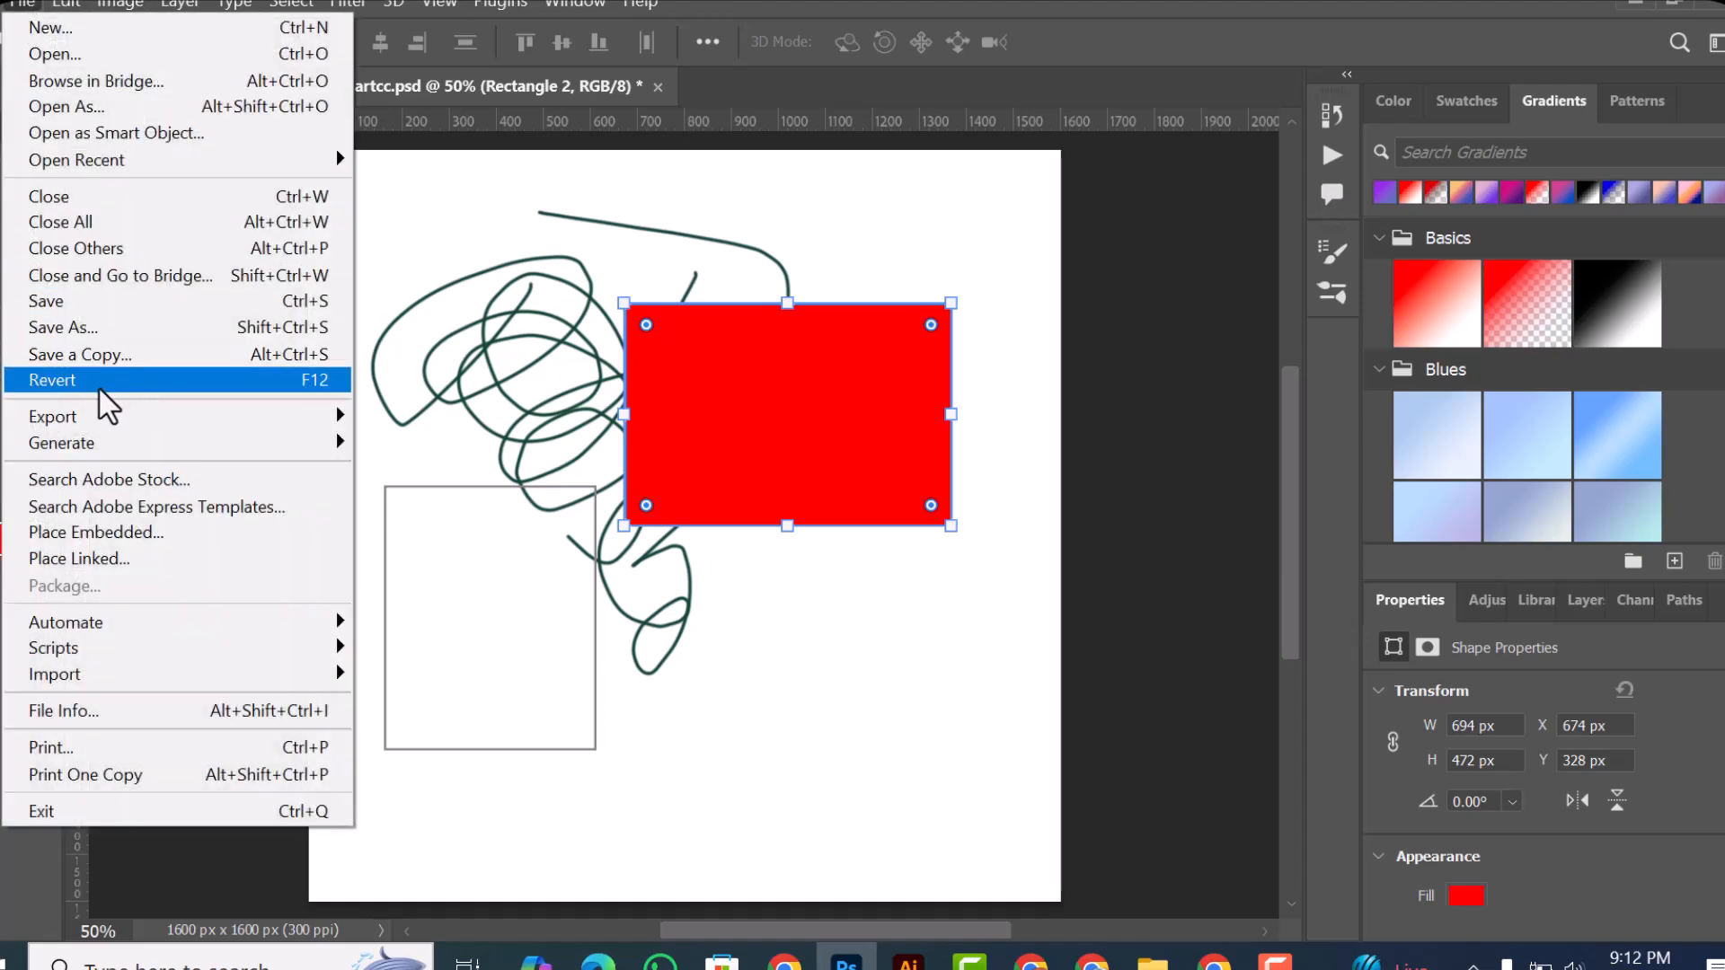
pyautogui.click(447, 252)
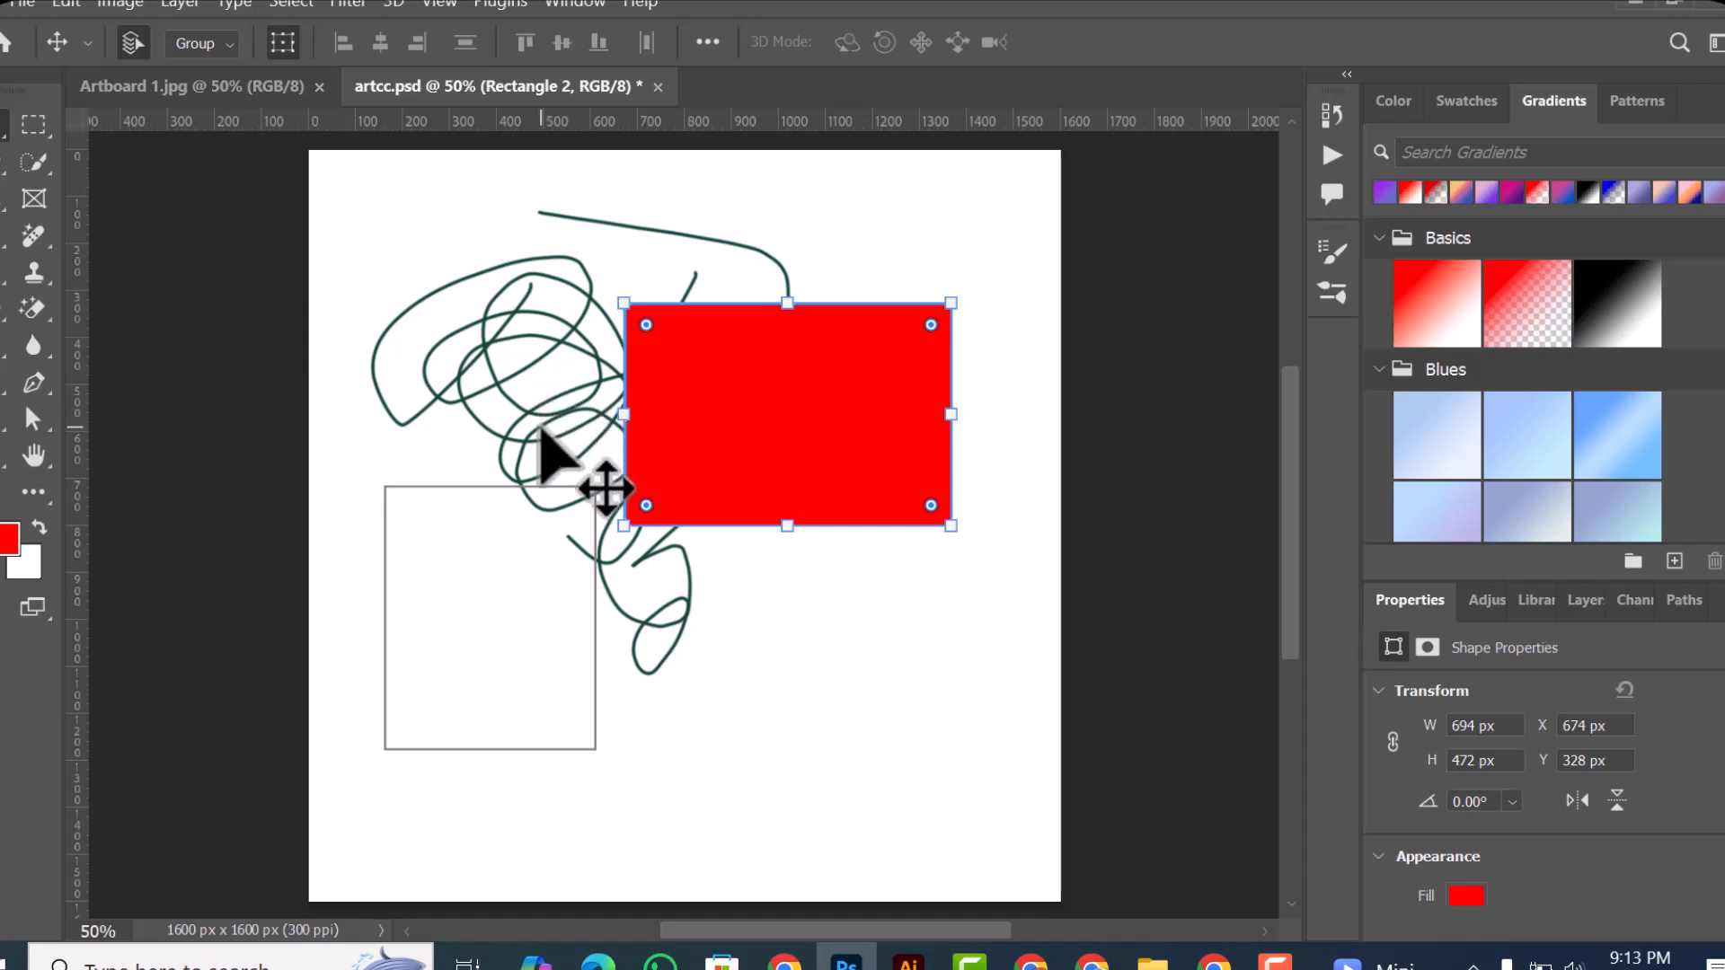
pyautogui.moveTo(798, 438); pyautogui.dragTo(731, 493)
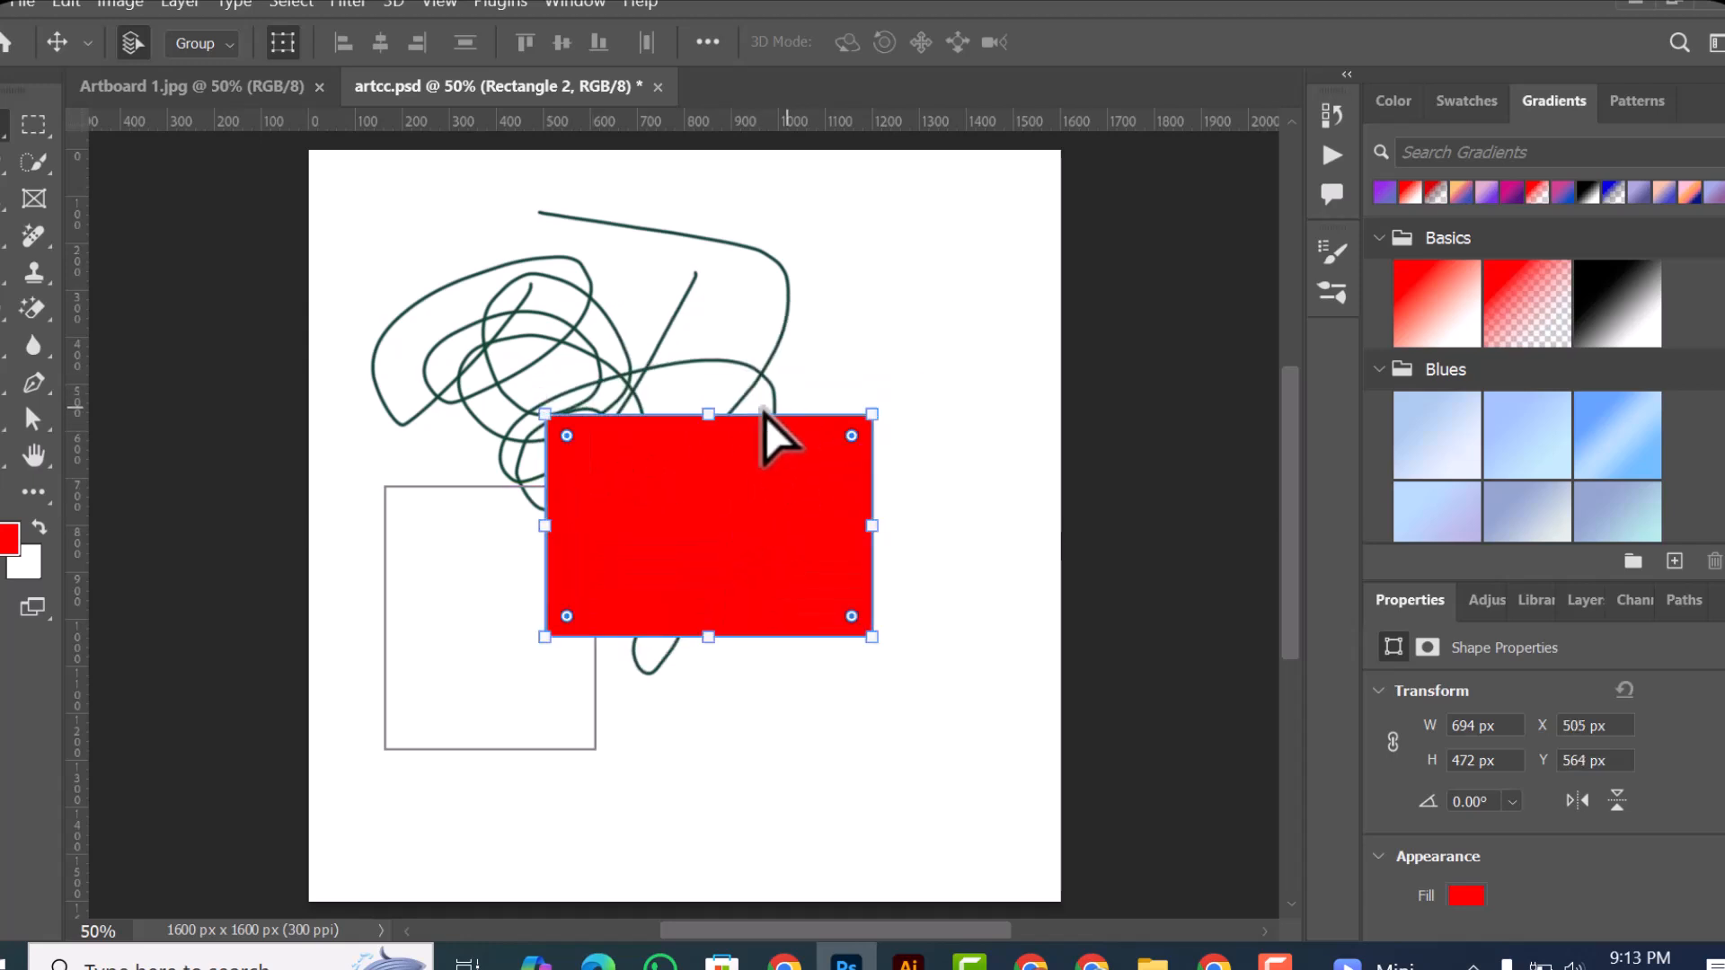
# Step: Revert artcc.psd to its last saved version
pyautogui.click(22, 4)
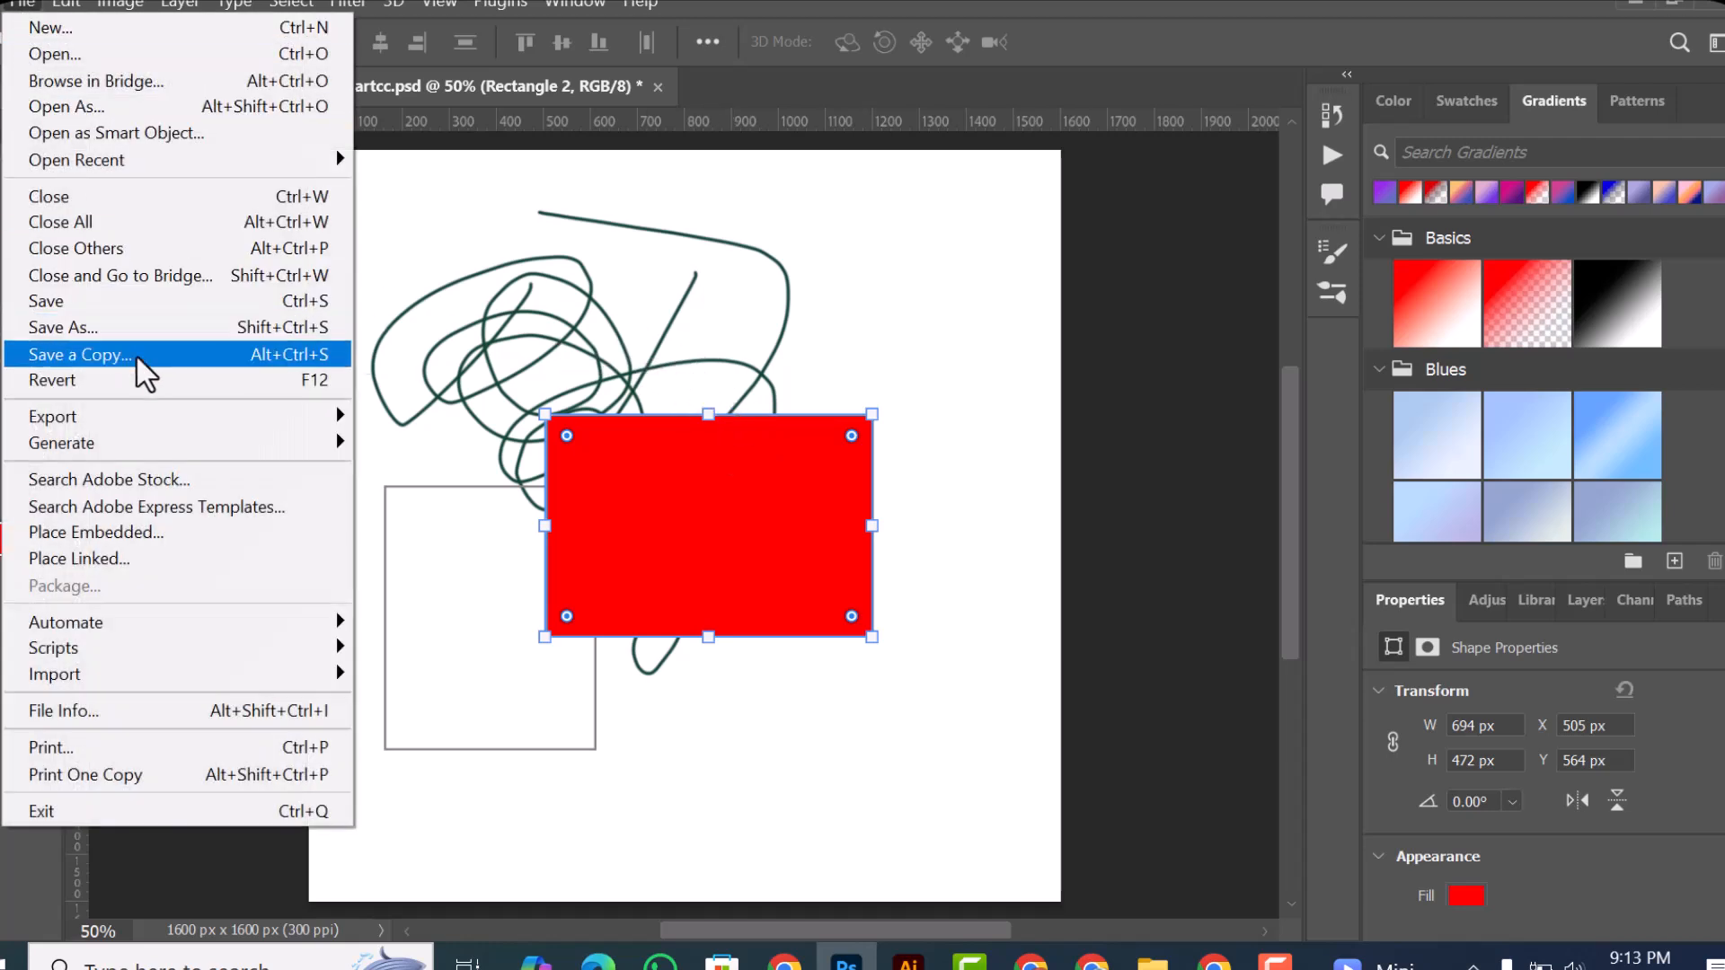
pyautogui.click(66, 378)
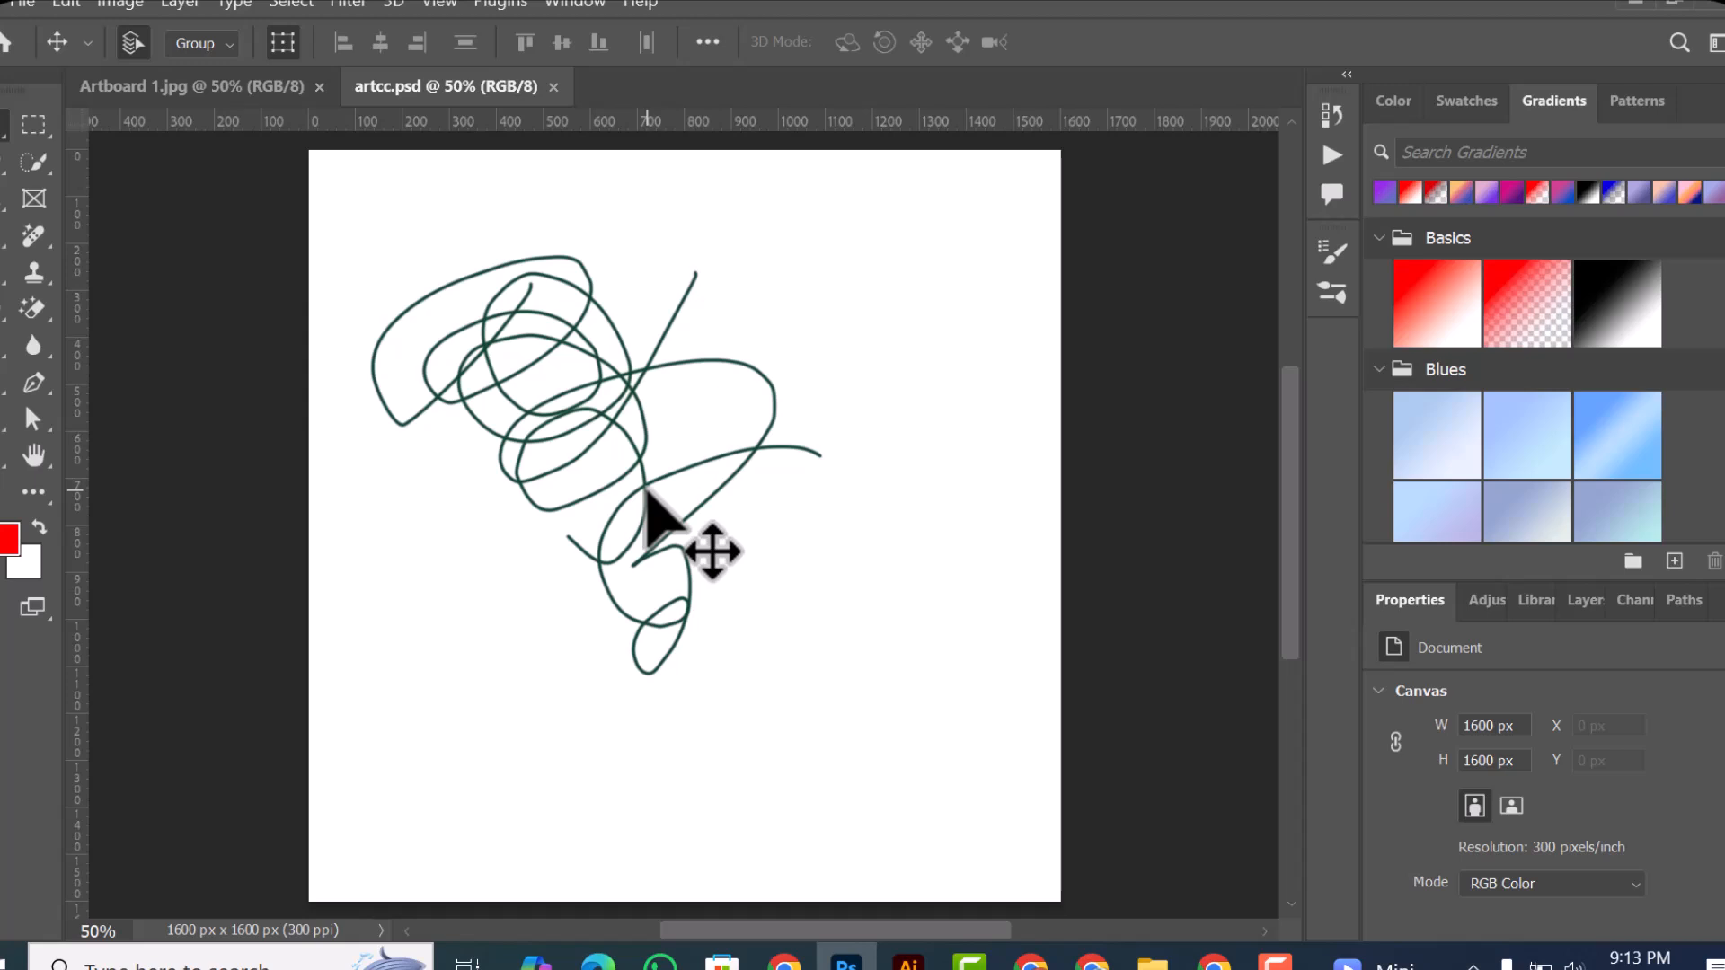
pyautogui.click(19, 5)
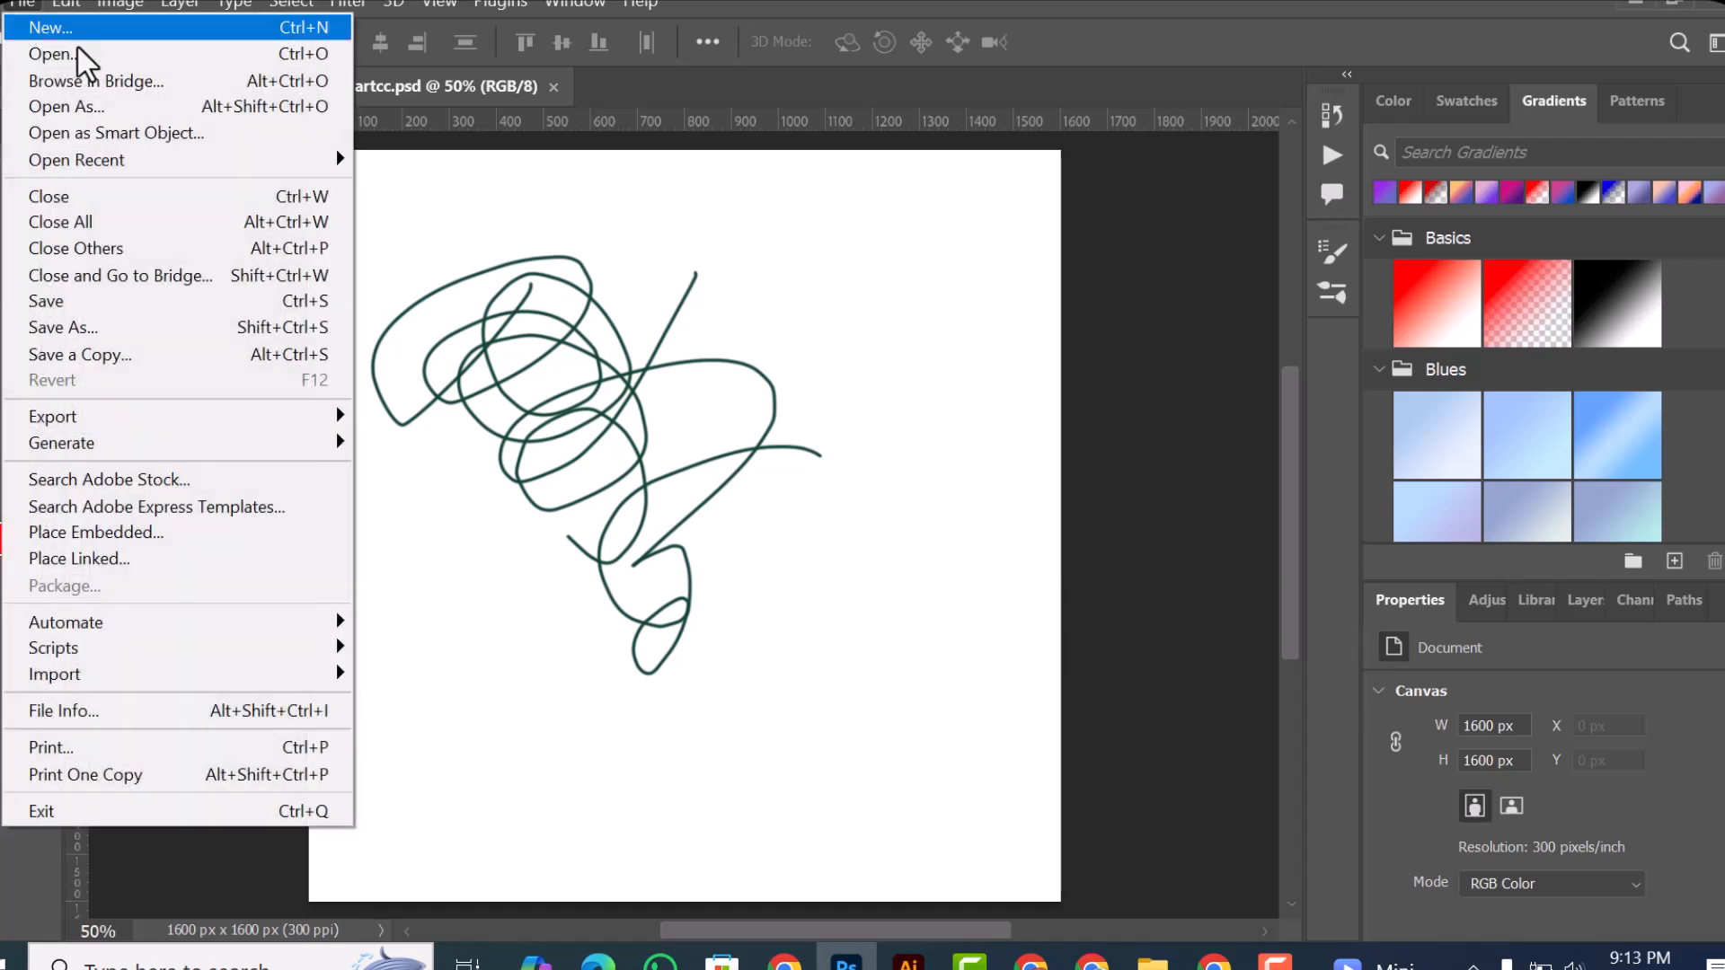
pyautogui.click(597, 425)
# Step: Draw a rectangle of about 528 × 589 px over the scribble and fill it with red
pyautogui.rightClick(7, 448)
pyautogui.moveTo(412, 333); pyautogui.dragTo(658, 608)
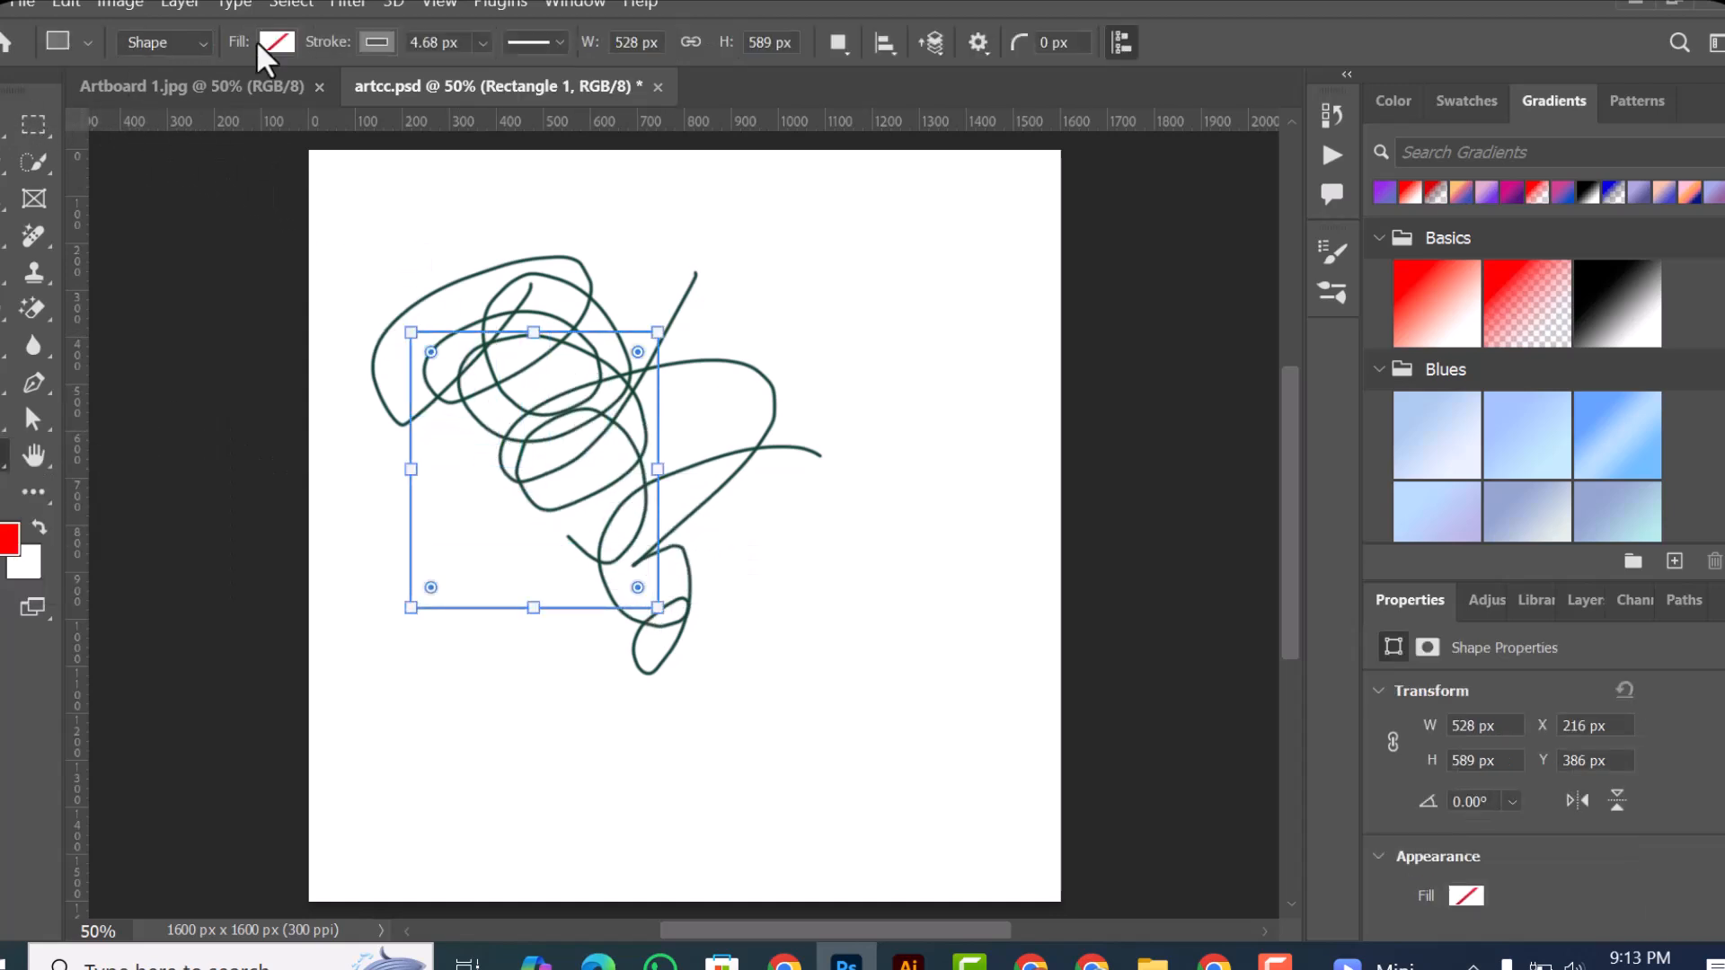
pyautogui.click(289, 41)
pyautogui.click(99, 192)
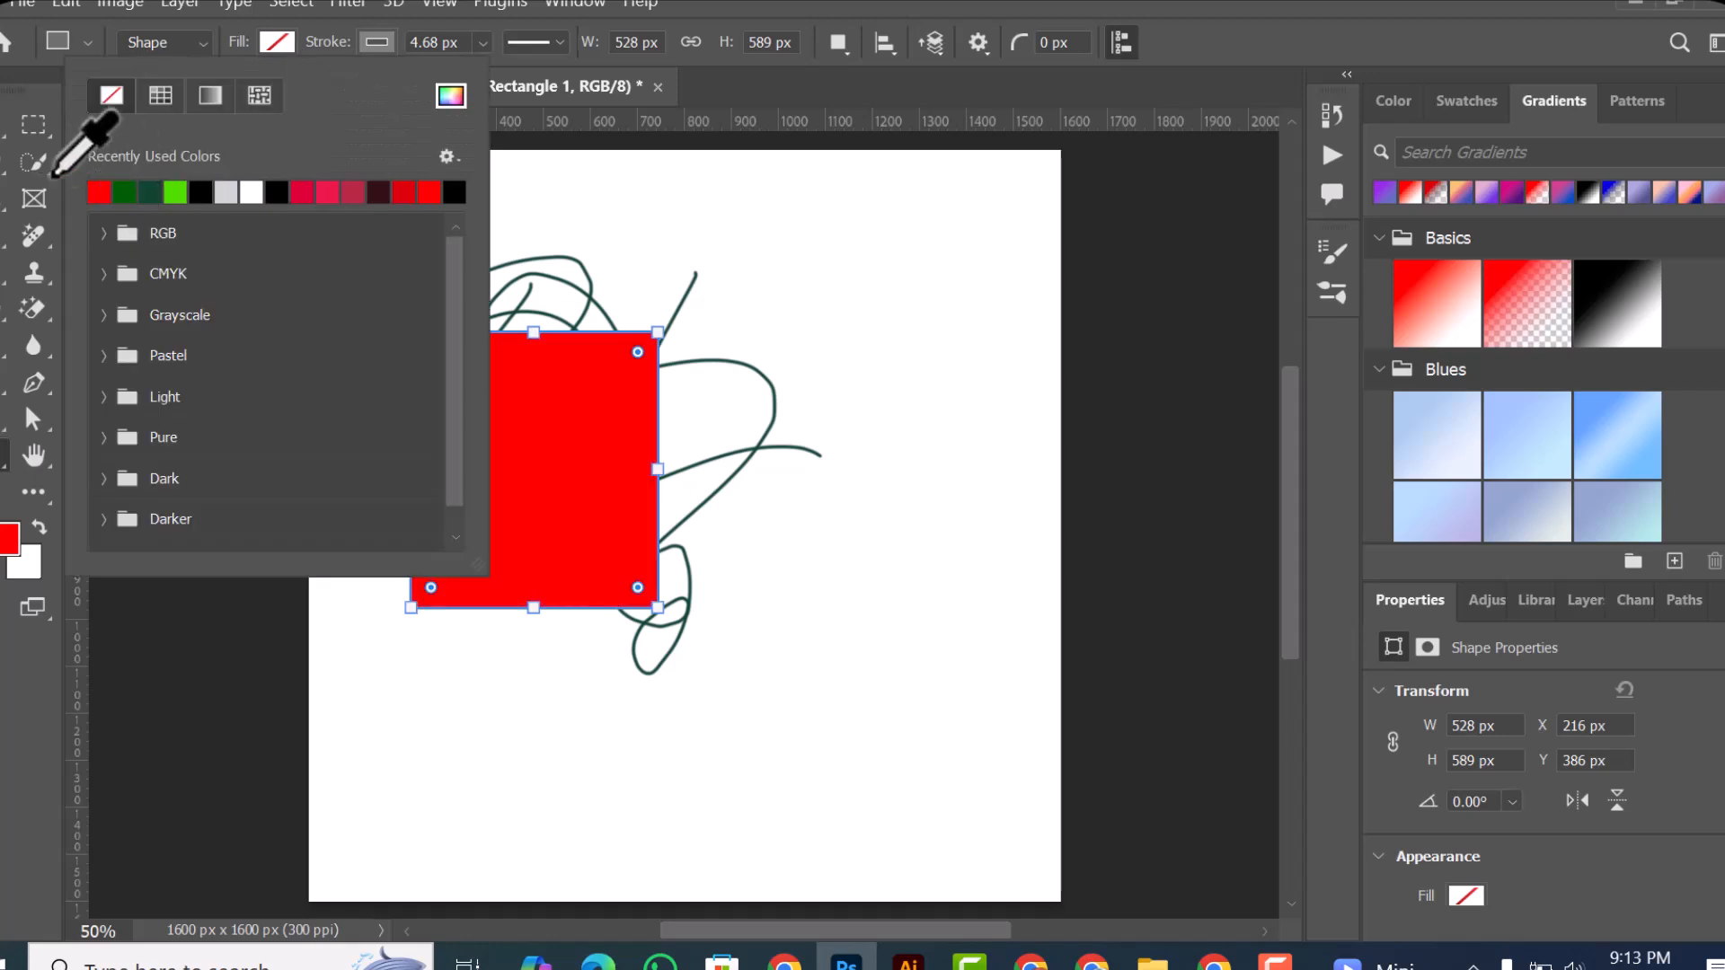
pyautogui.press('Escape')
# Step: Duplicate the red rectangle, placing the copy at about X 772, Y 728 px and the original at about X 132, Y 618 px
pyautogui.press('v')
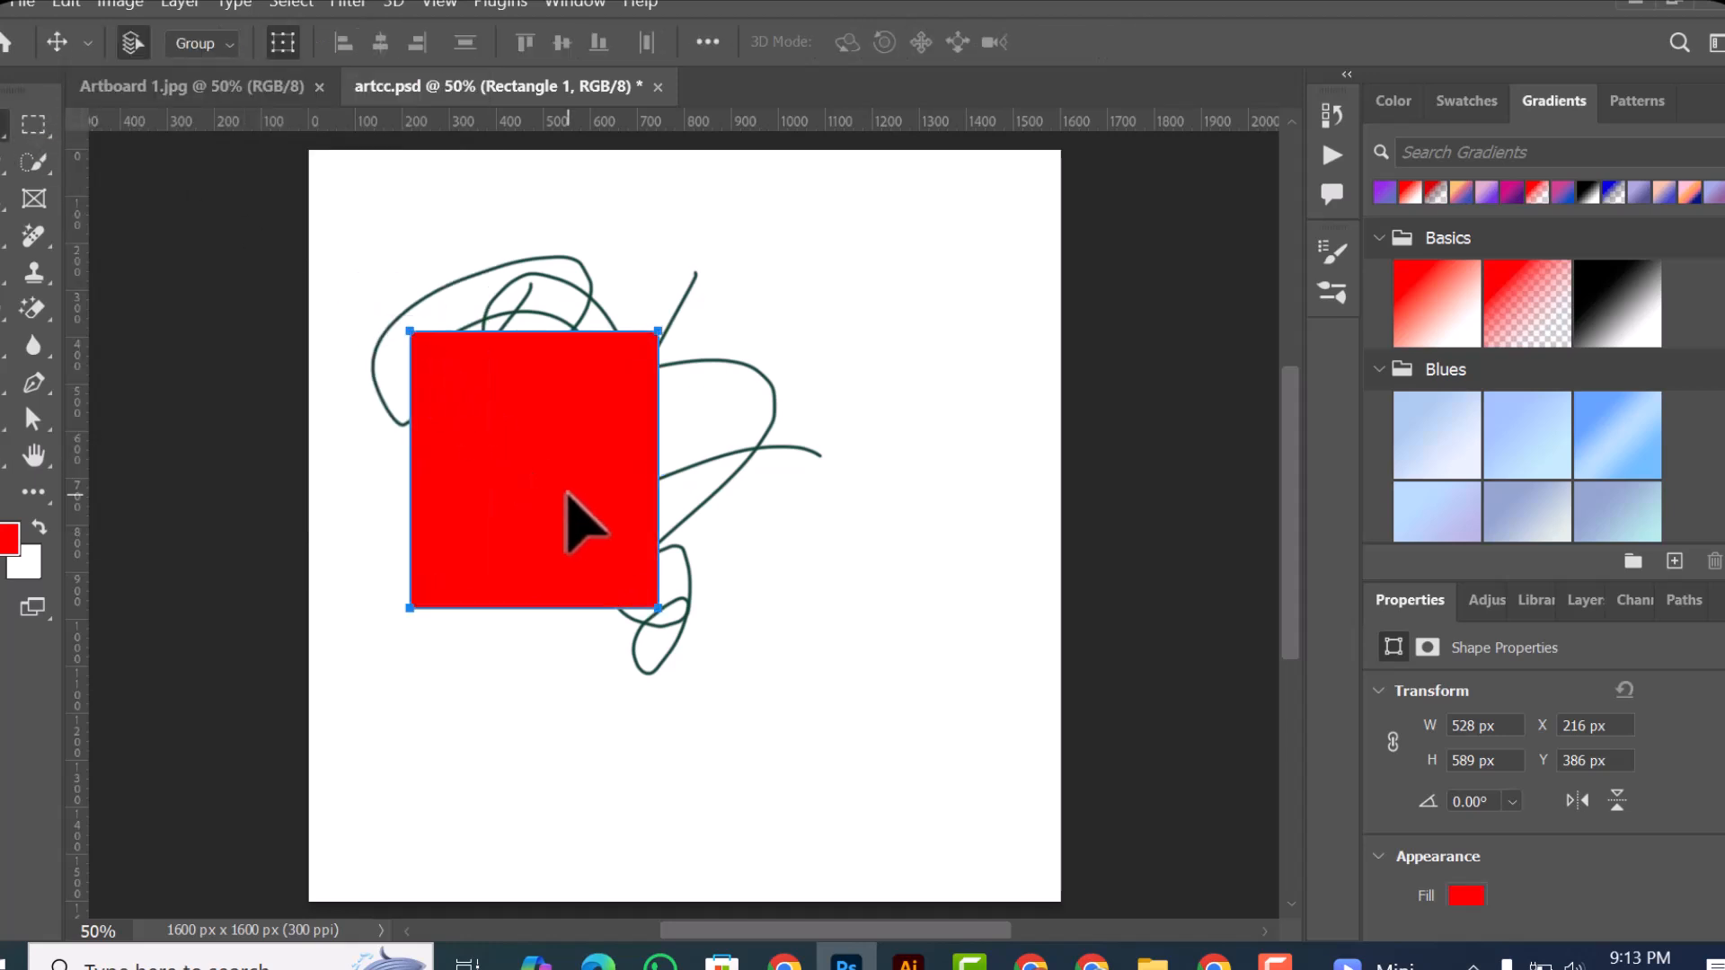
pyautogui.moveTo(568, 492); pyautogui.dragTo(773, 640)
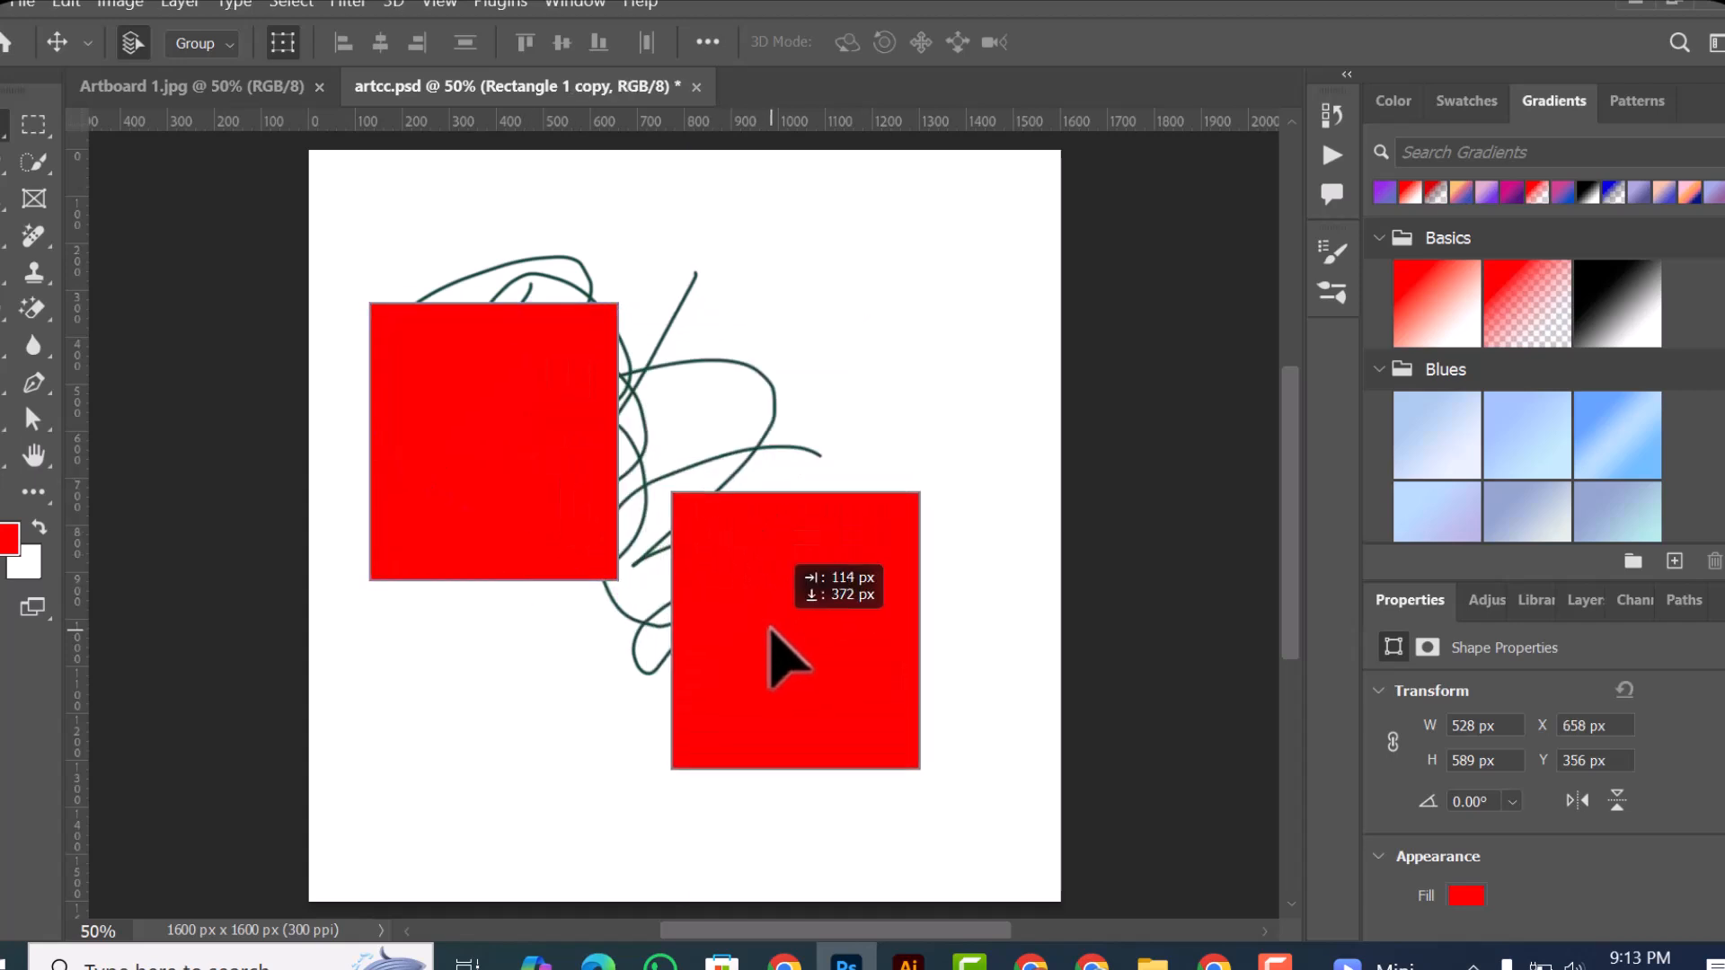
pyautogui.moveTo(774, 478); pyautogui.dragTo(769, 461)
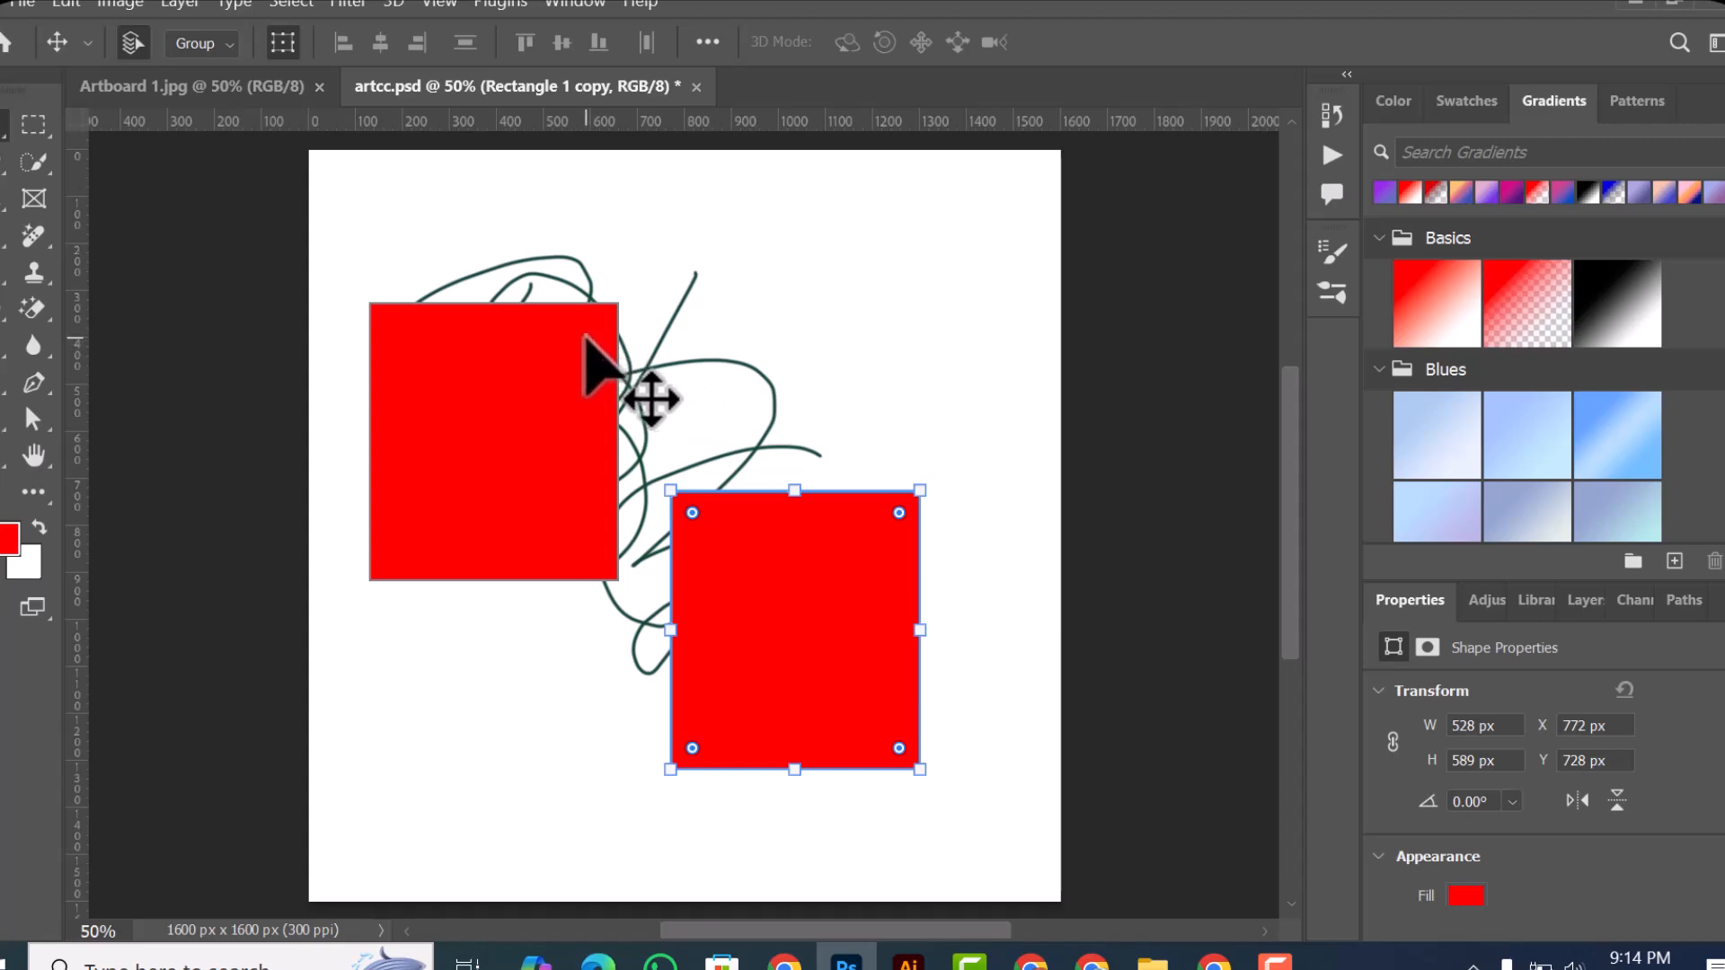
pyautogui.moveTo(578, 435); pyautogui.dragTo(563, 550)
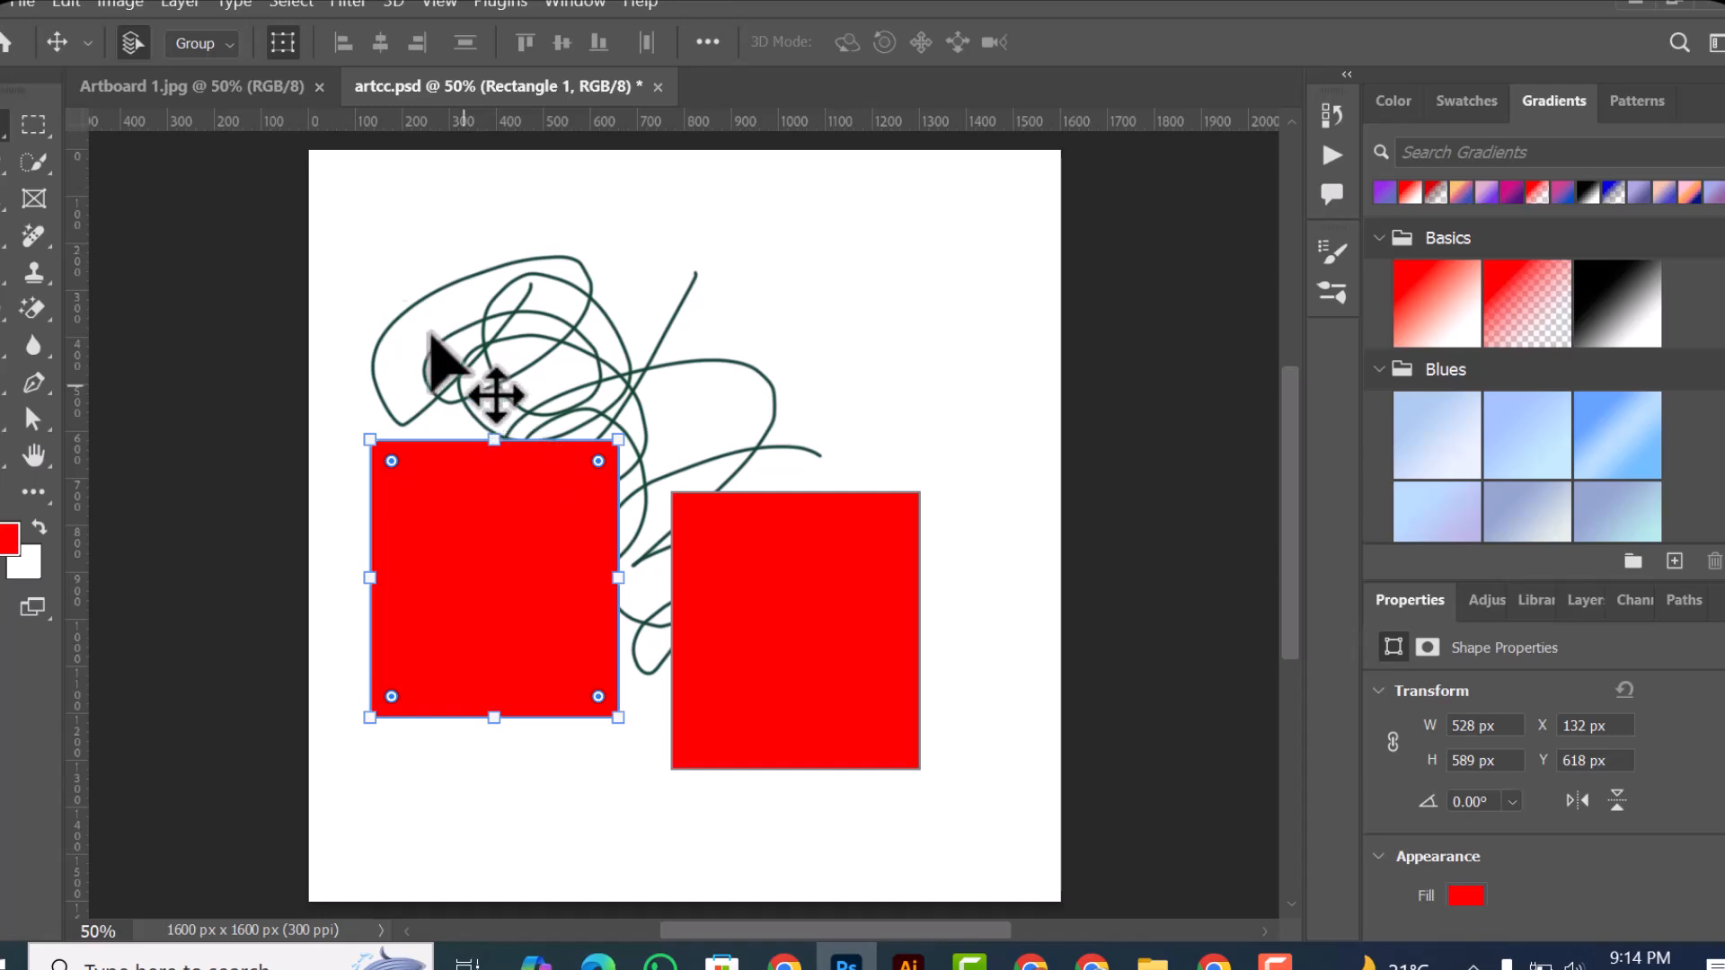
# Step: Discard both red rectangles by reverting the document to its saved state
pyautogui.click(21, 4)
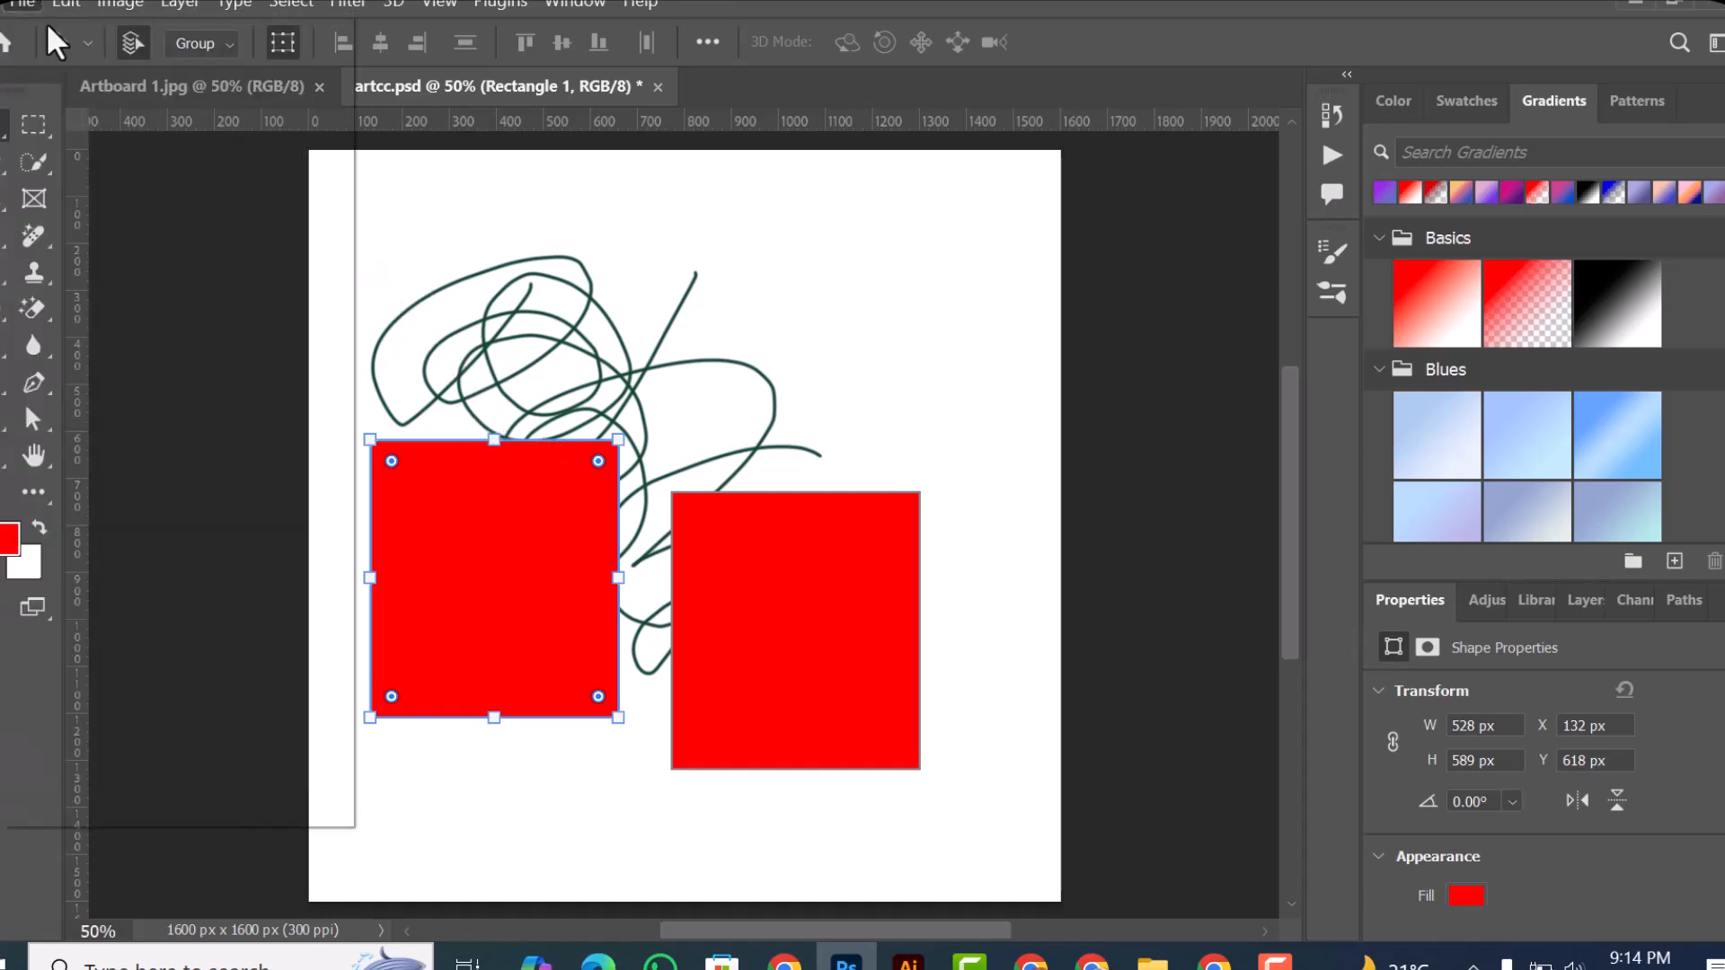
pyautogui.click(11, 5)
pyautogui.click(12, 5)
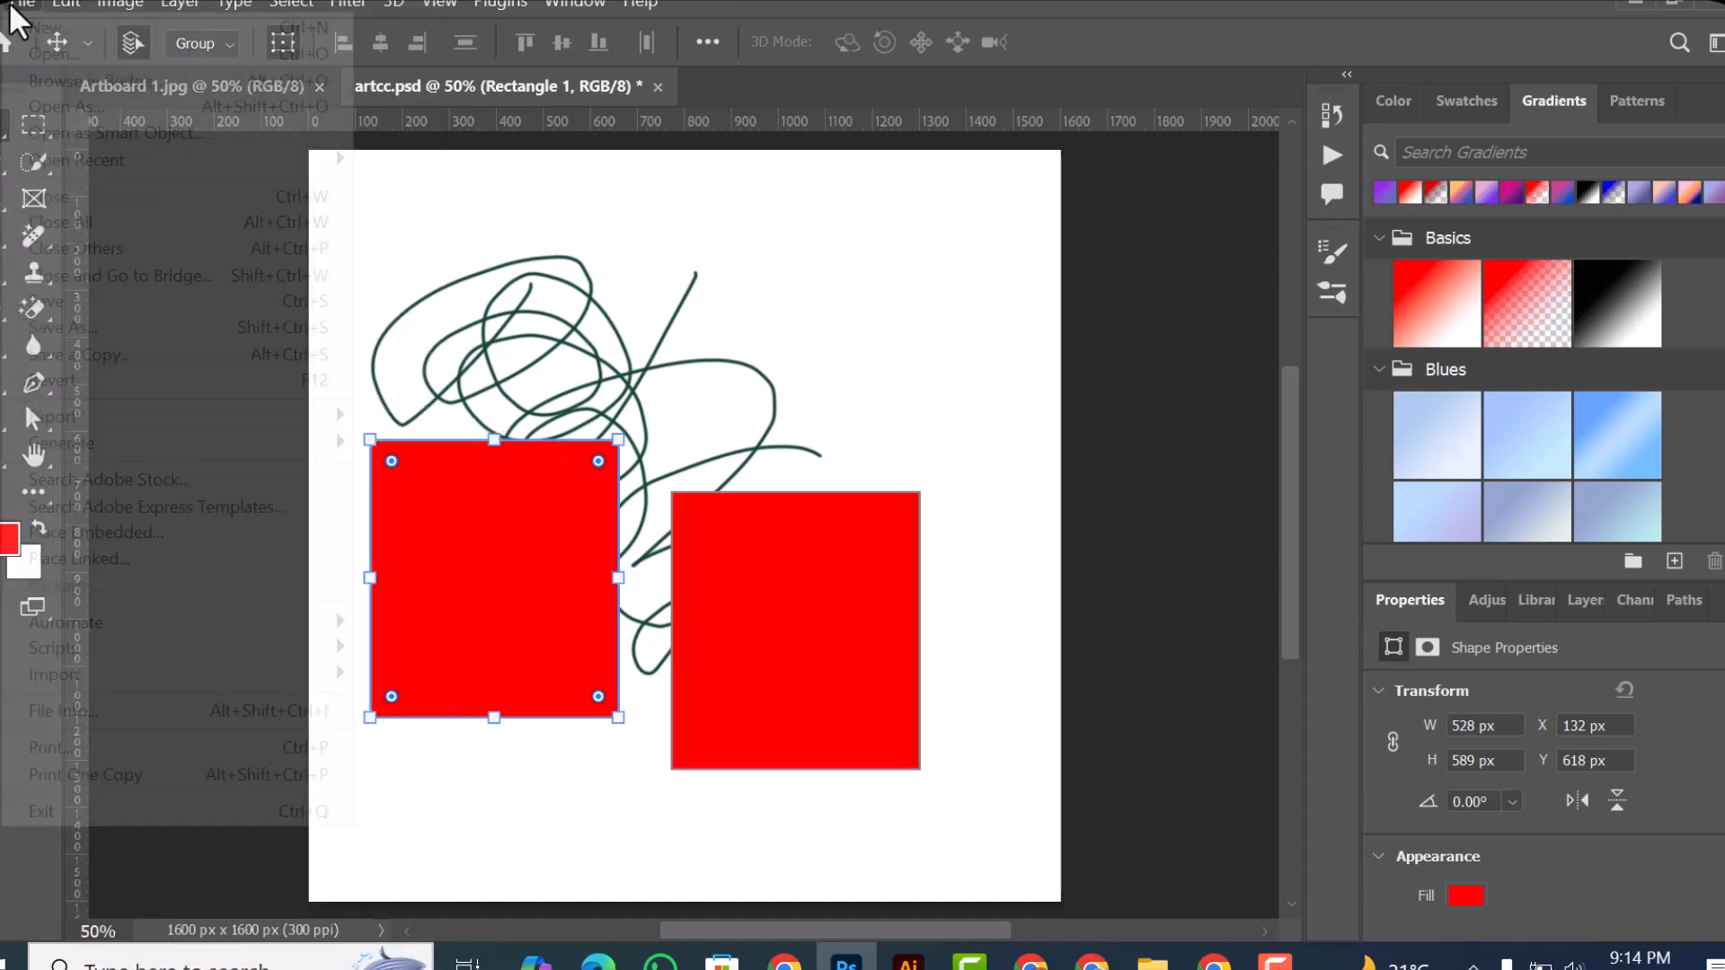
pyautogui.click(102, 380)
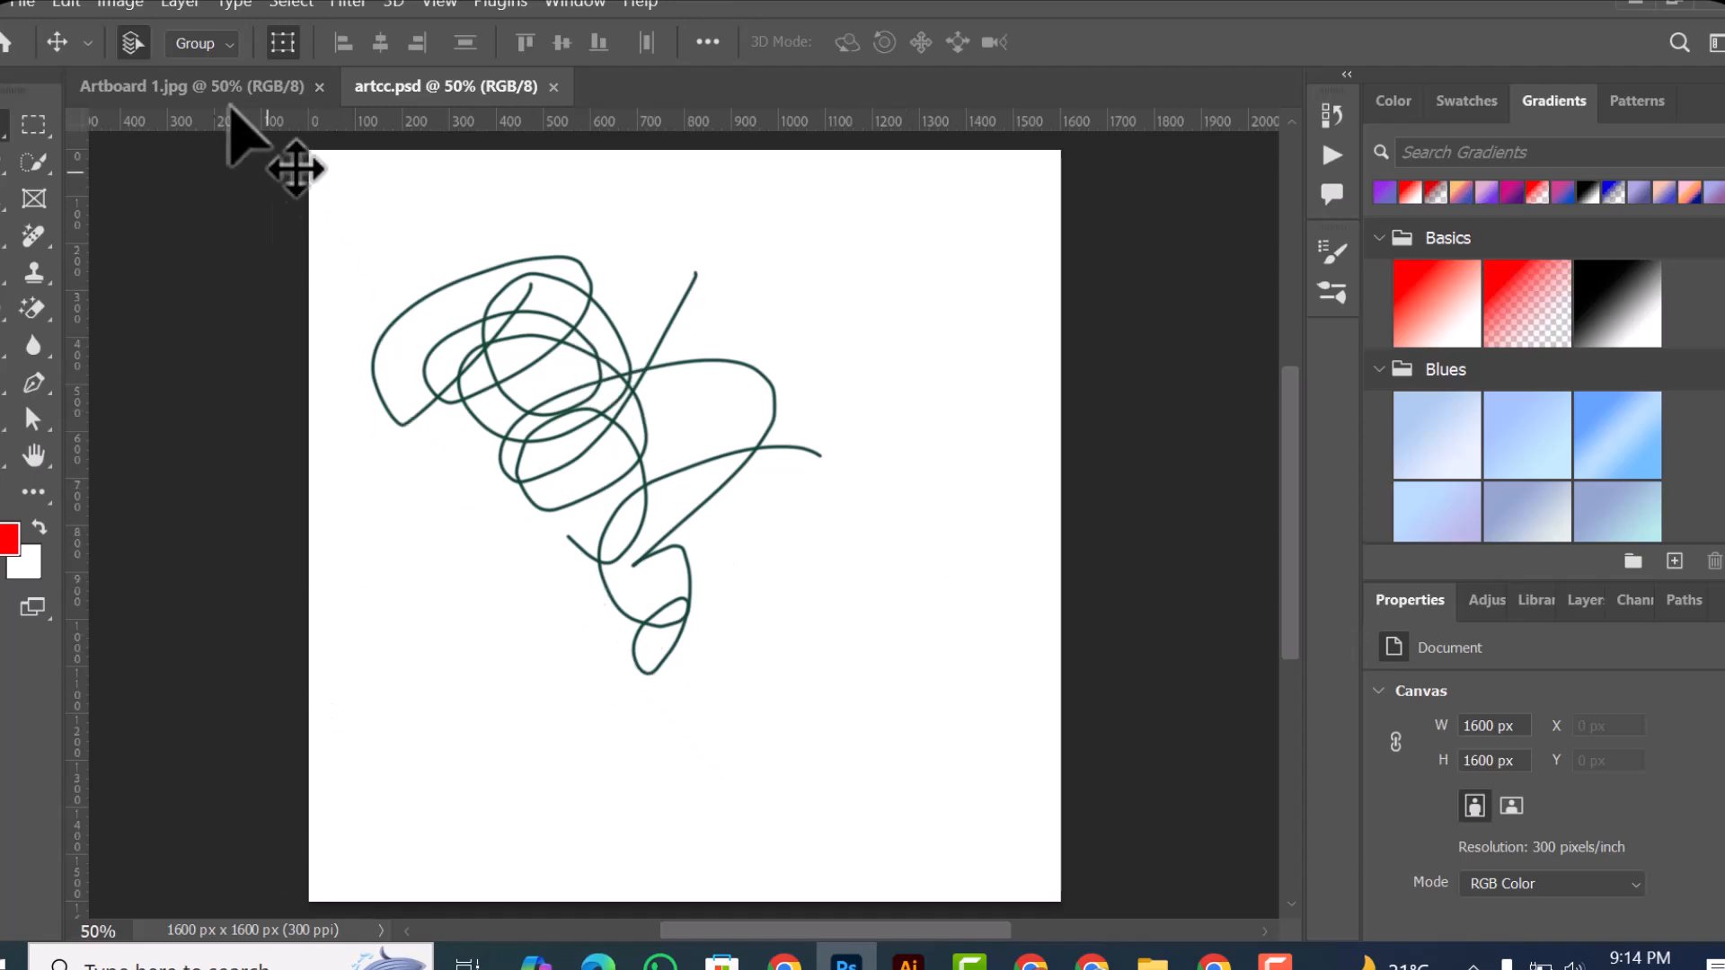
# Step: Open the Export As settings for the artcc.psd drawing
pyautogui.click(22, 5)
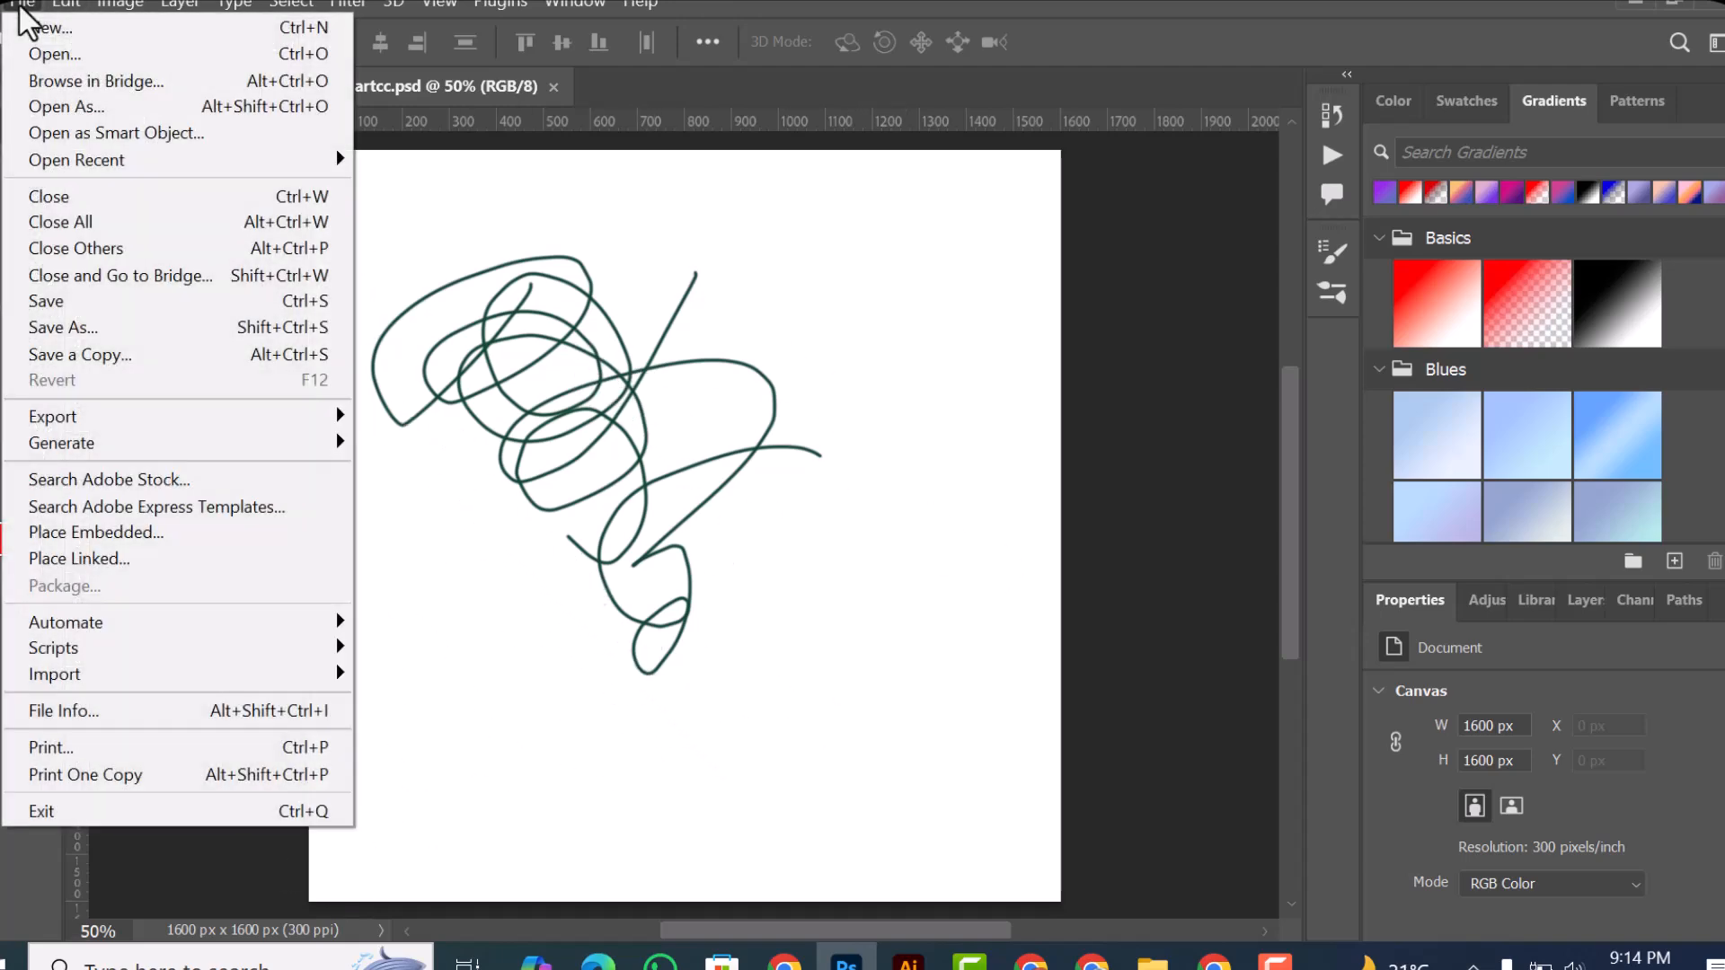
pyautogui.moveTo(36, 428)
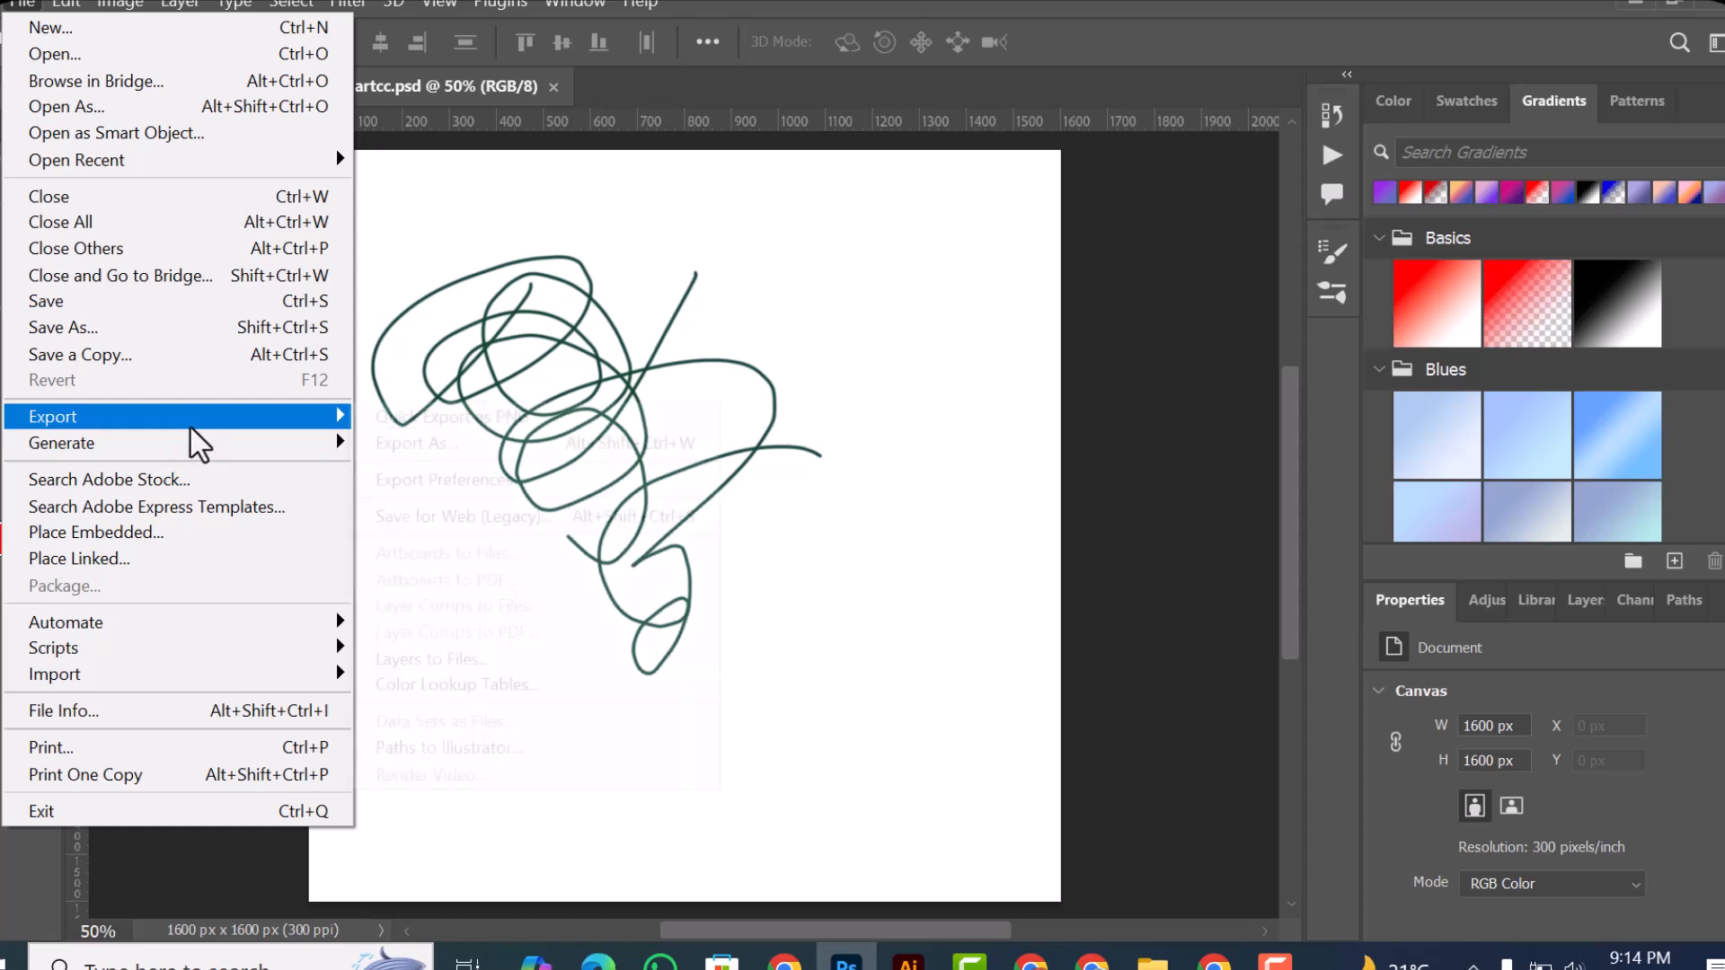
pyautogui.click(465, 442)
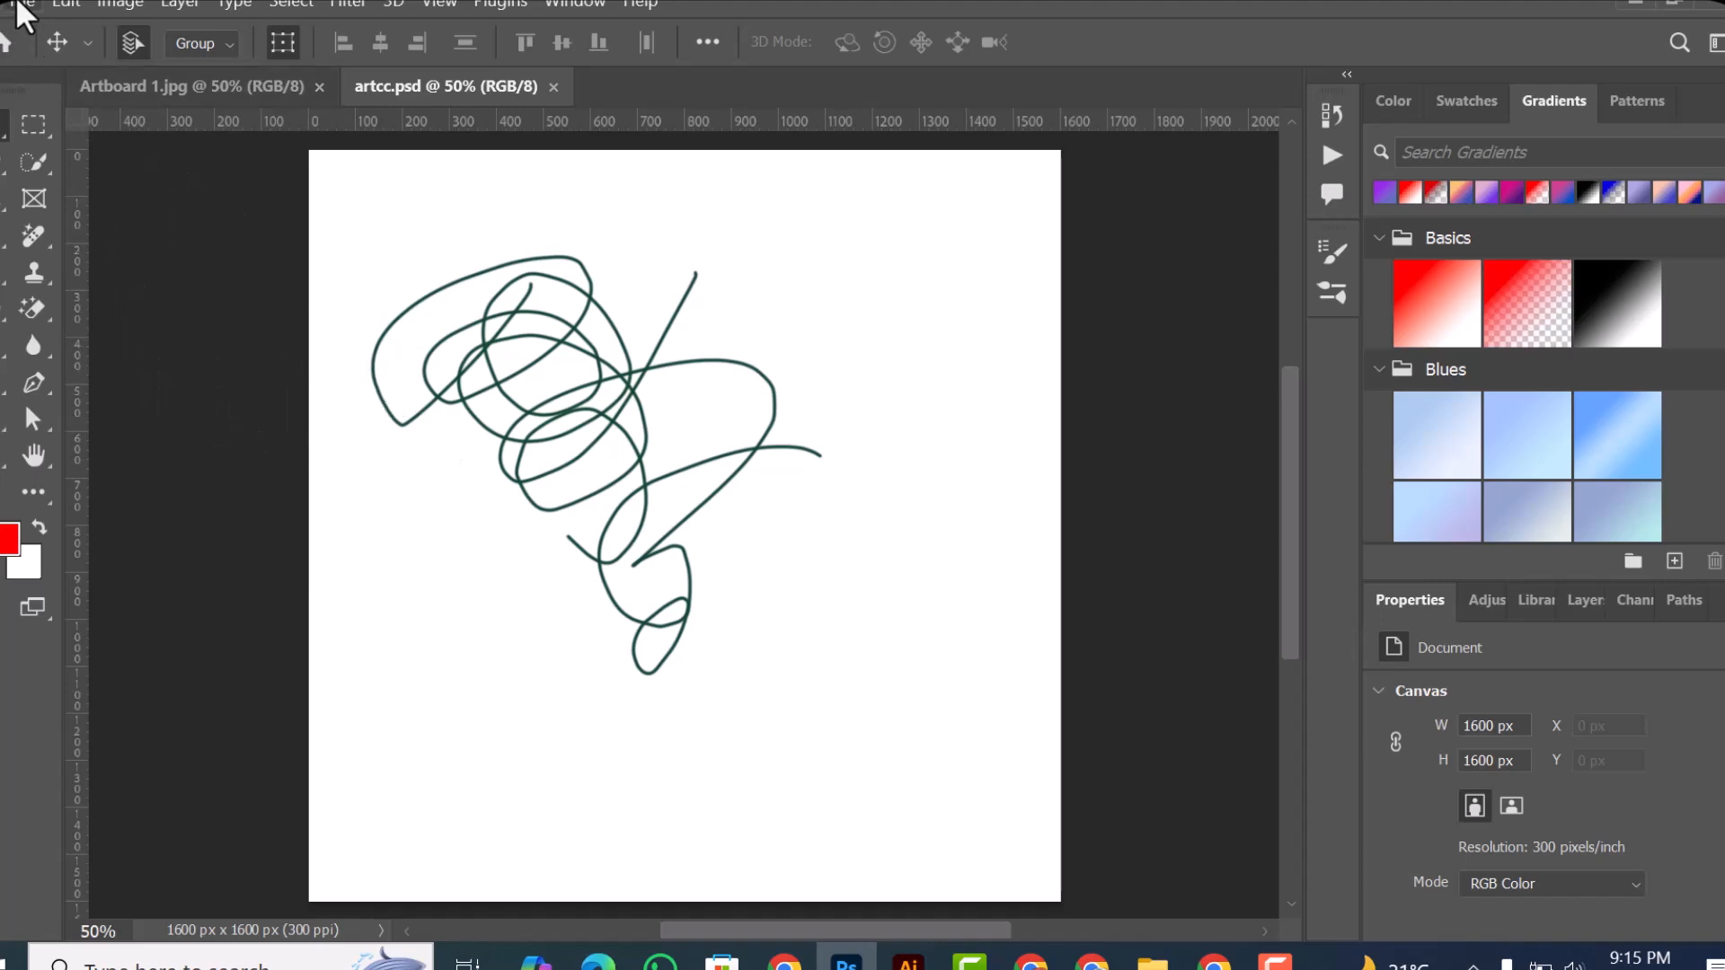
pyautogui.hotkey('ctrl', 'alt', 'shift', 'w')
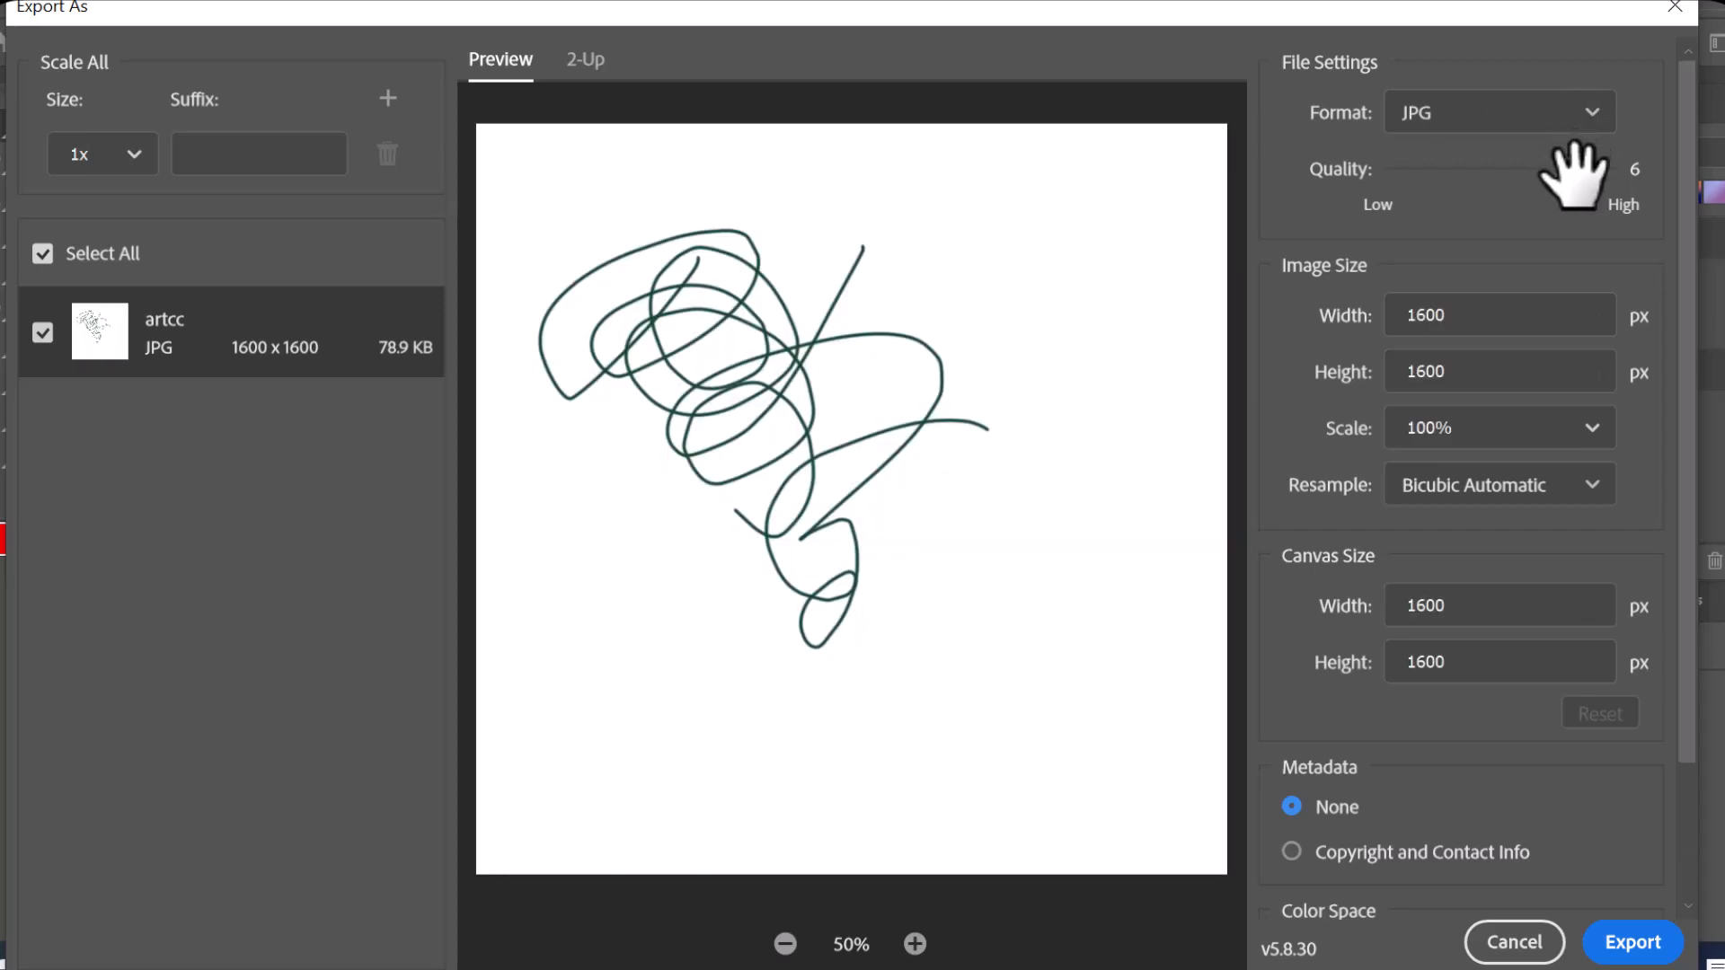
# Step: Try PNG as the export format and switch the format back to JPG
pyautogui.click(1530, 126)
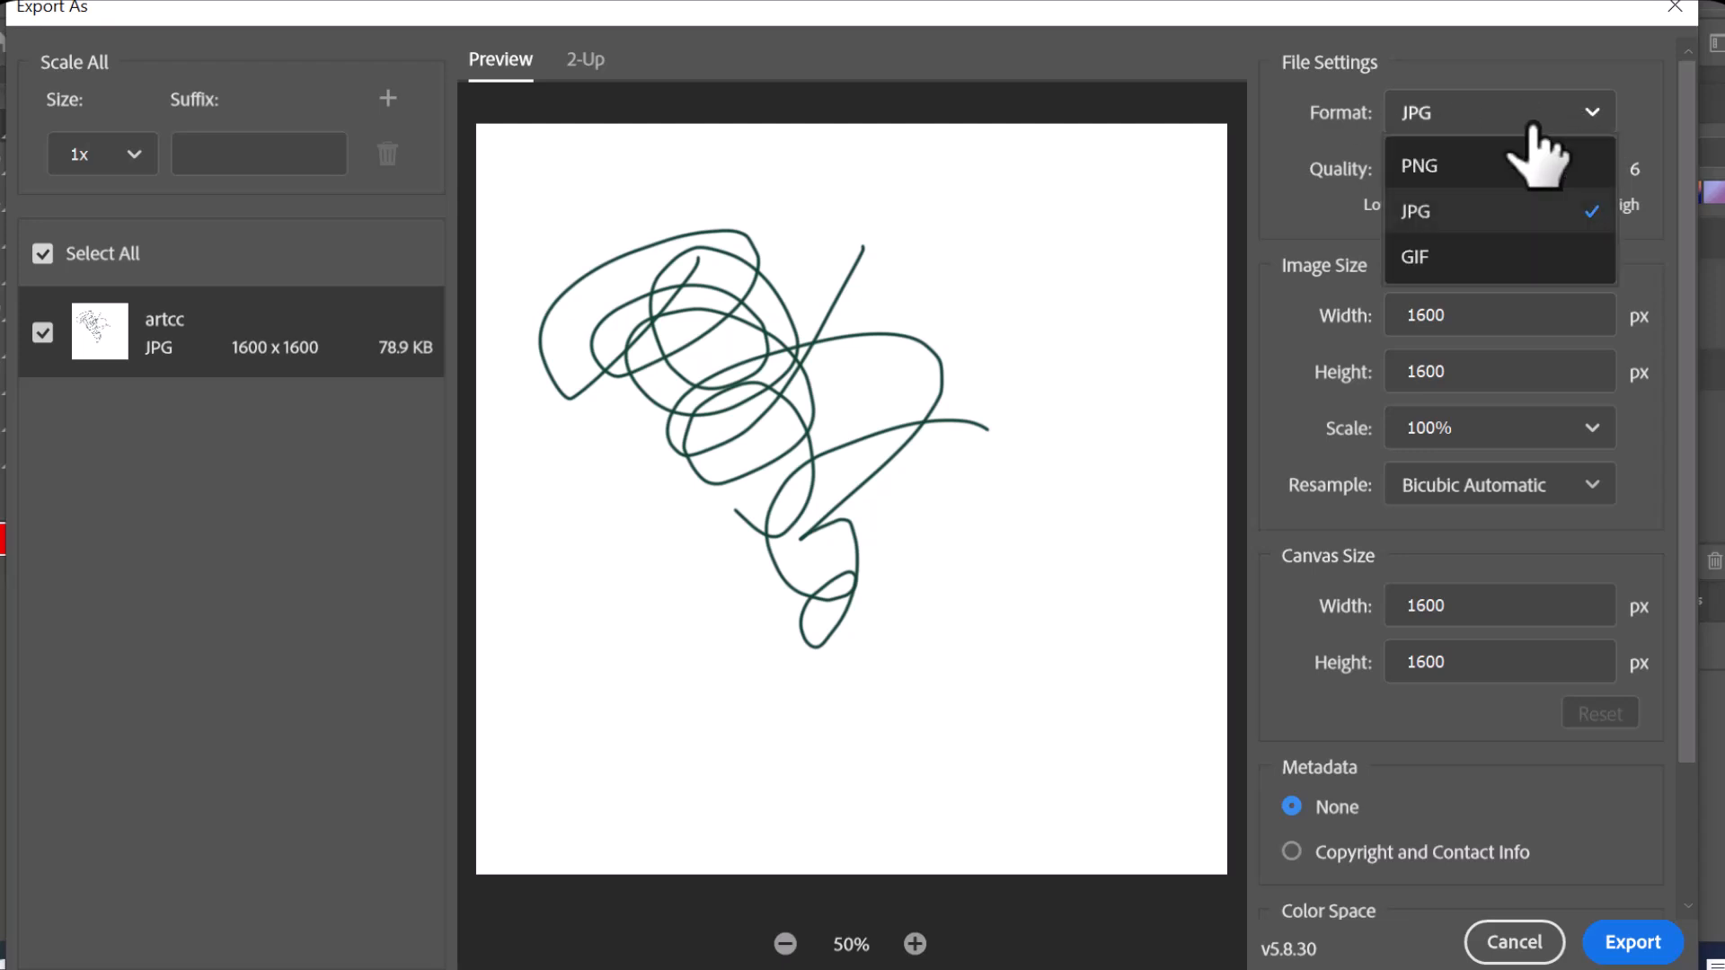
pyautogui.click(1417, 175)
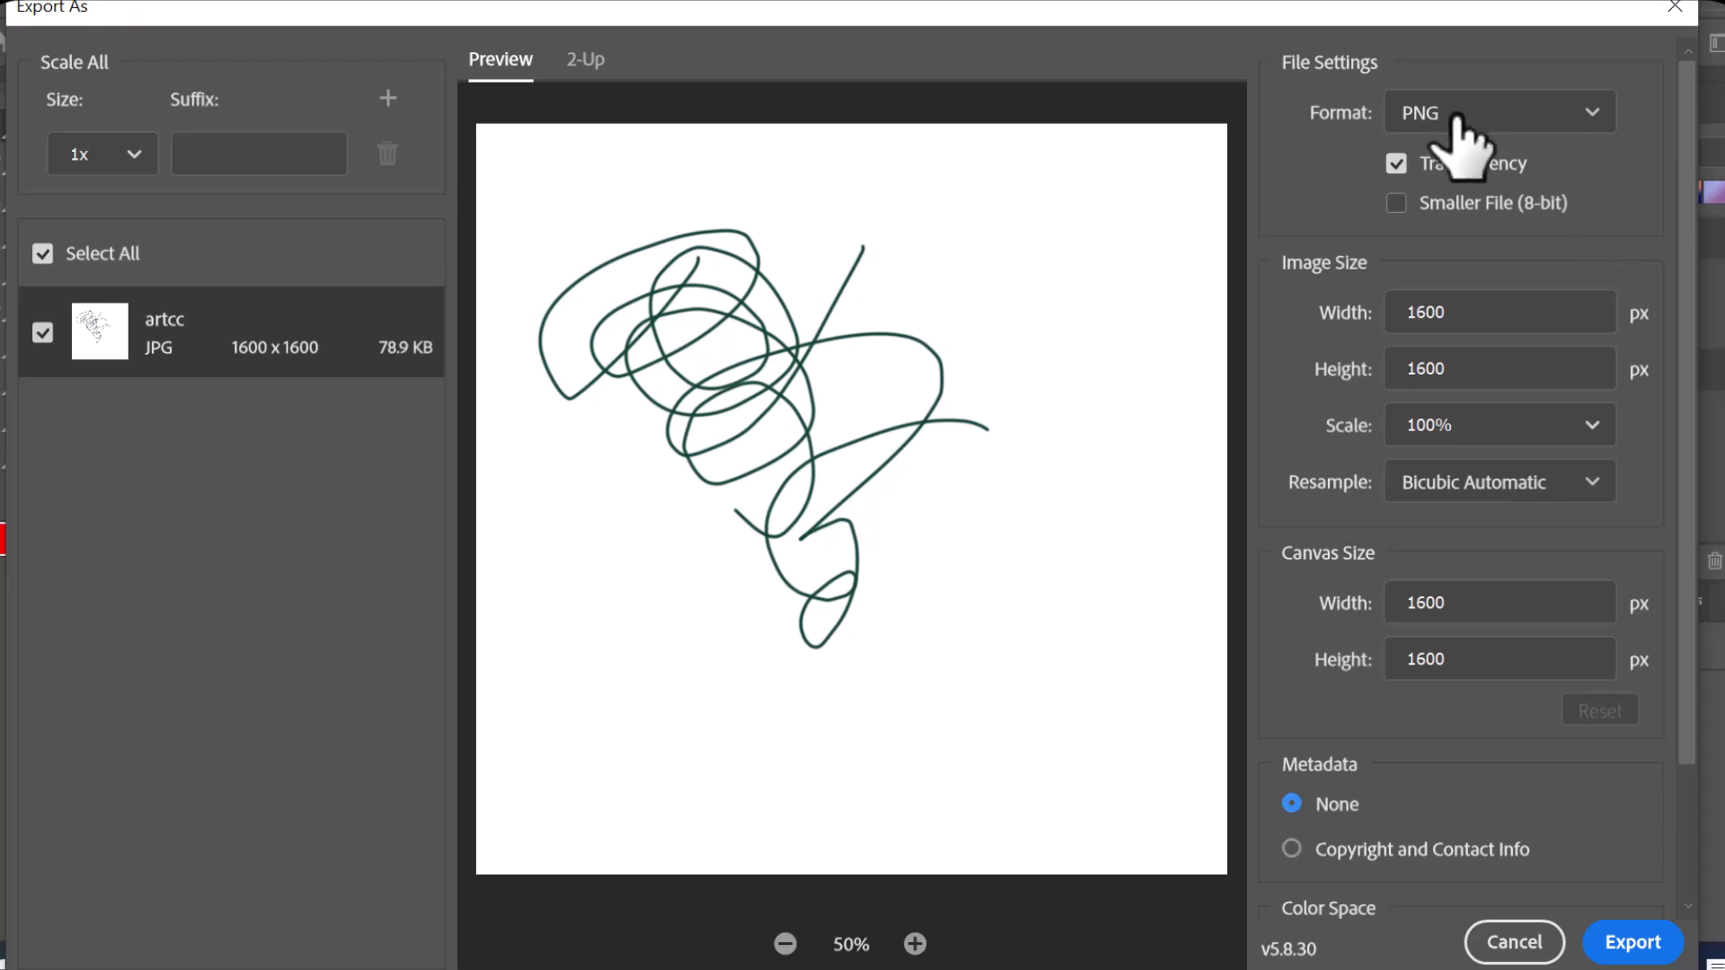
pyautogui.click(1602, 110)
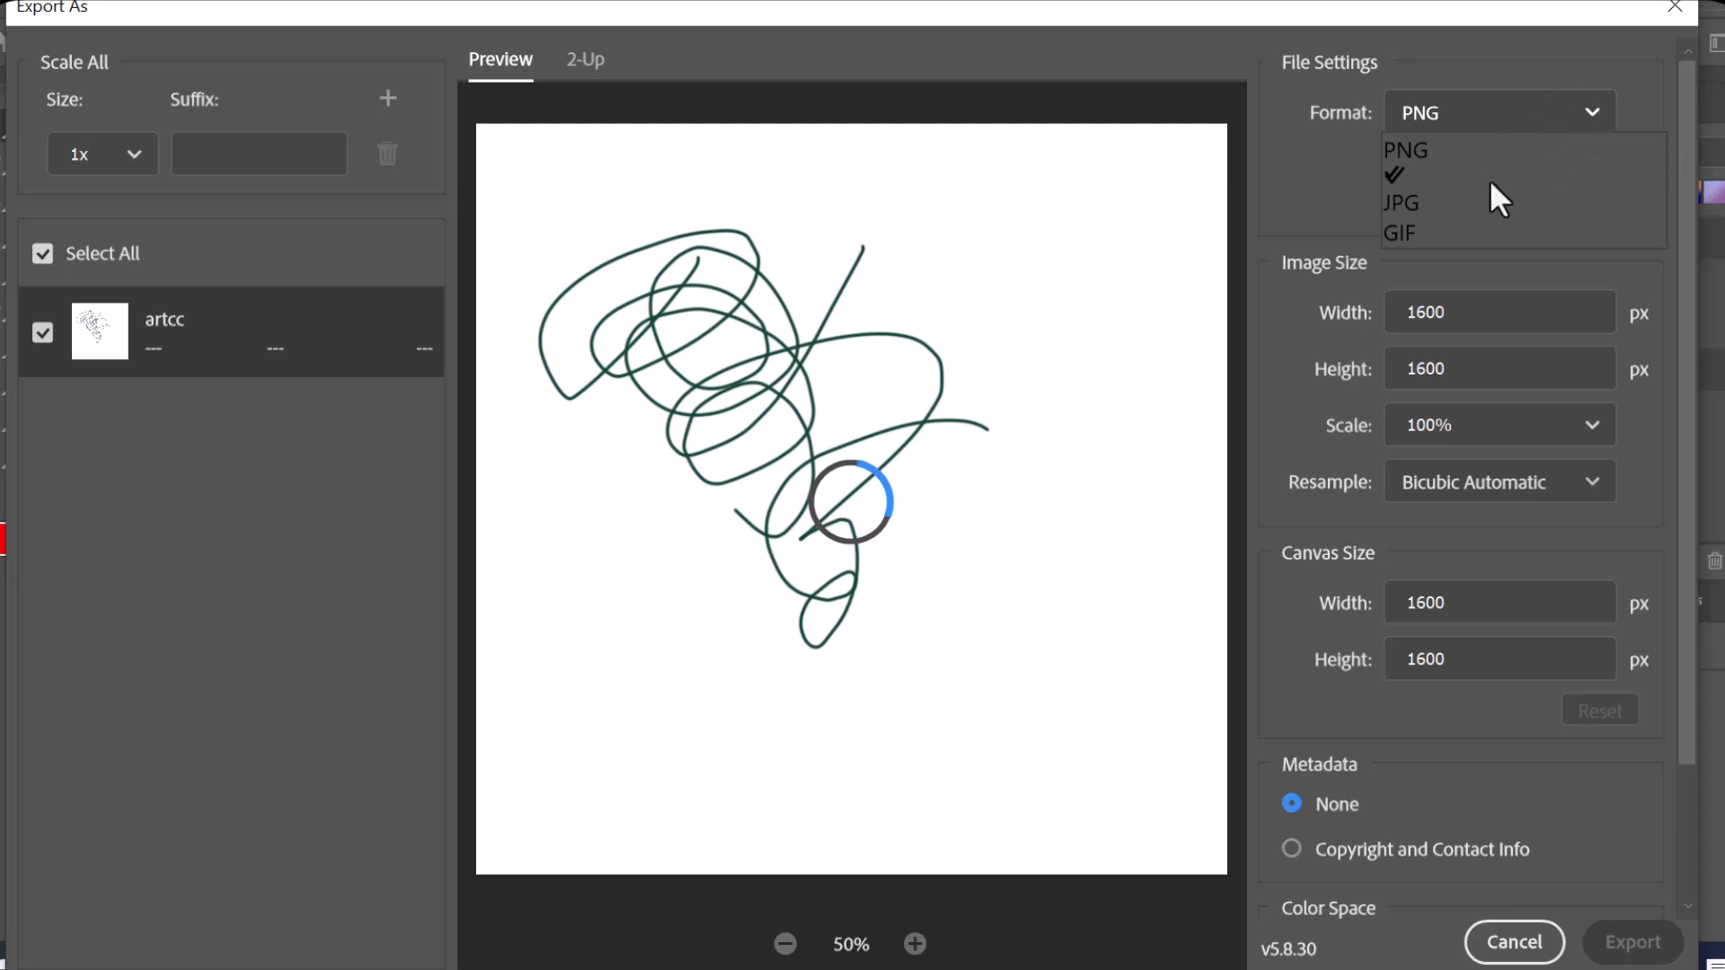
pyautogui.click(1446, 106)
pyautogui.click(1446, 113)
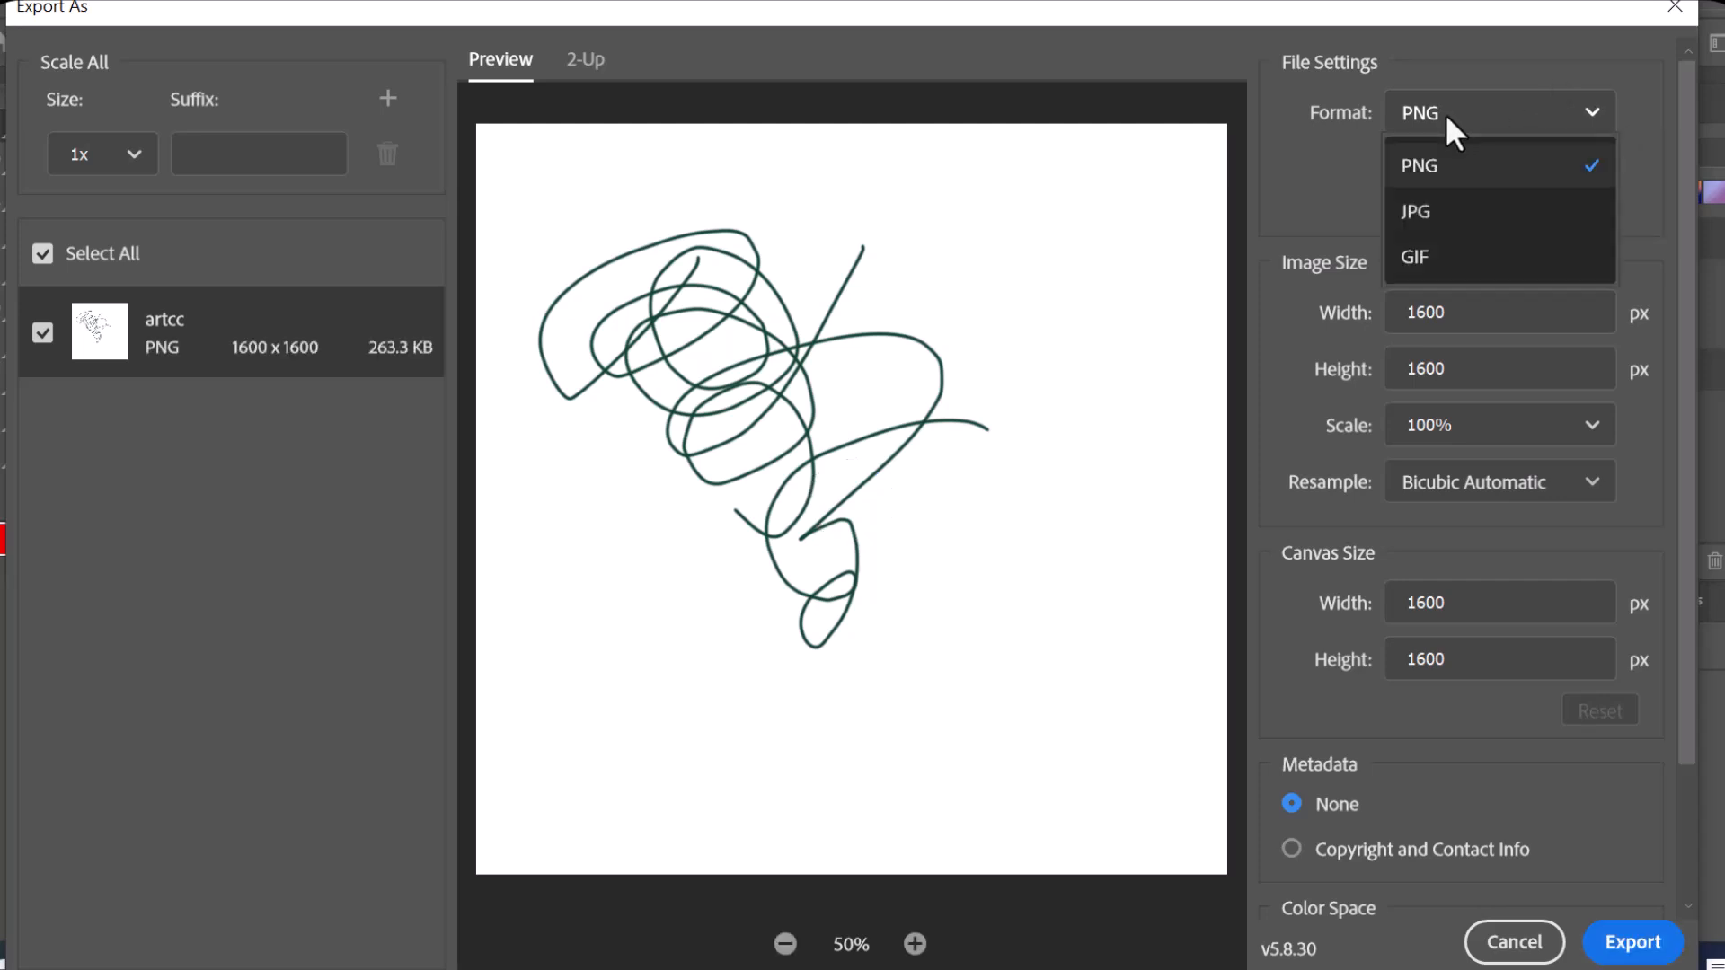
pyautogui.click(1435, 212)
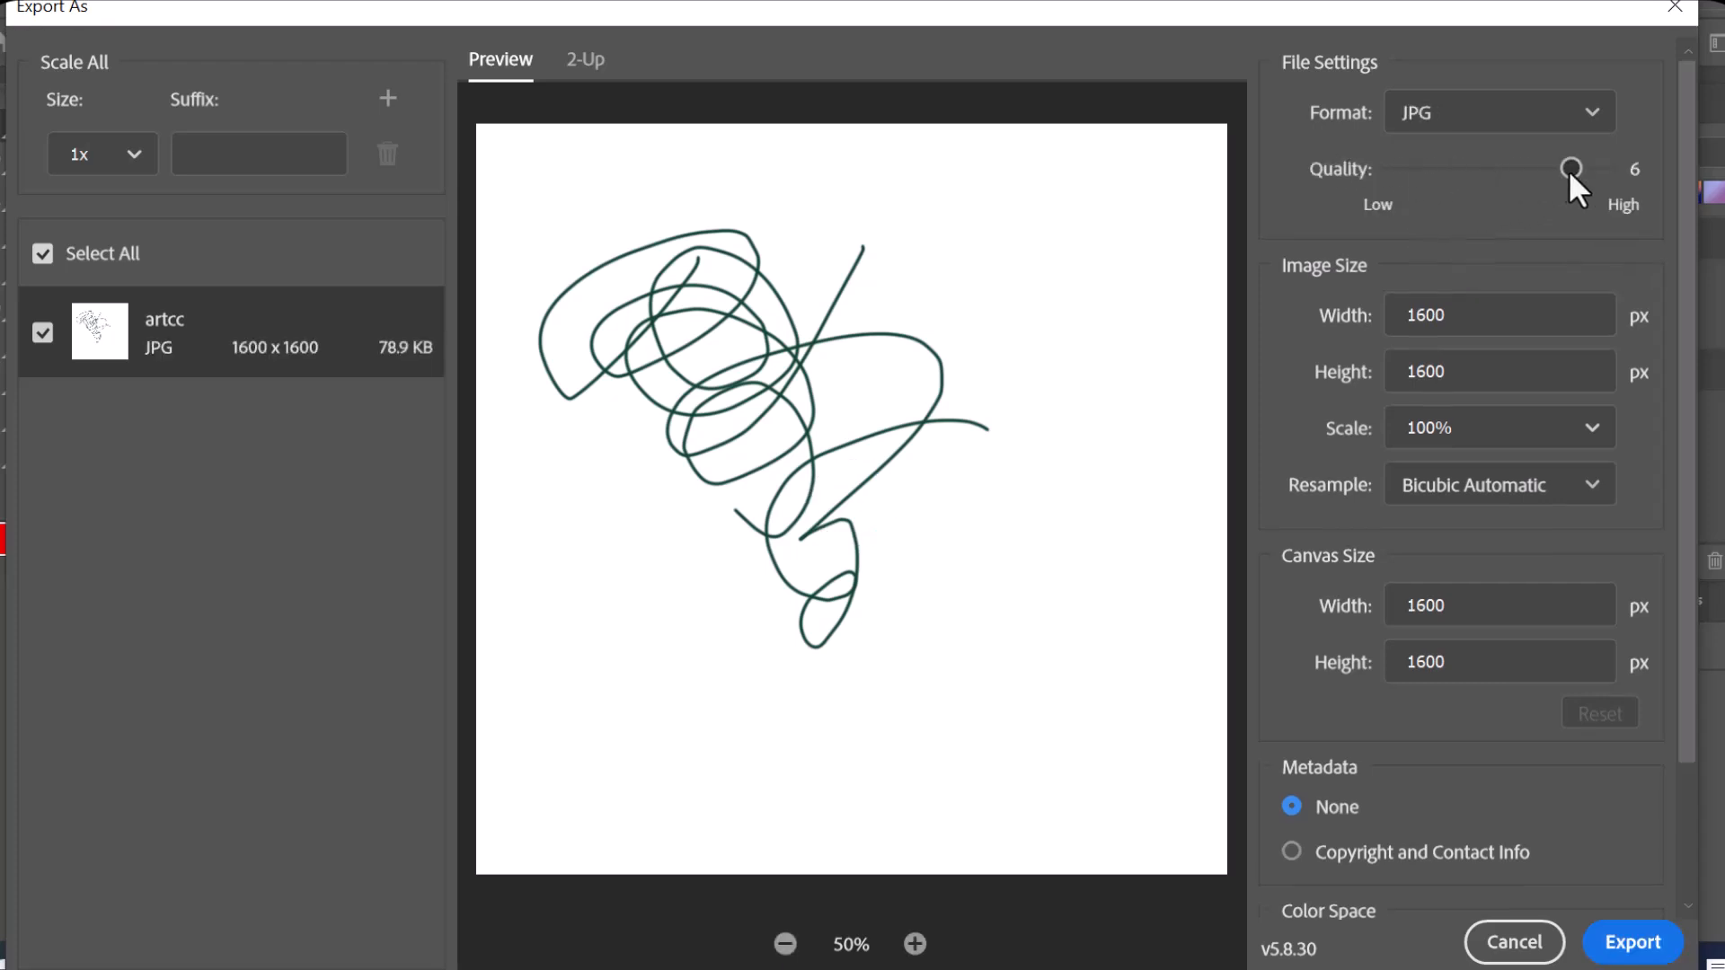
# Step: Raise the JPG quality to 7 and export the drawing as artcc into the Downloads folder
pyautogui.moveTo(1608, 175); pyautogui.dragTo(1655, 185)
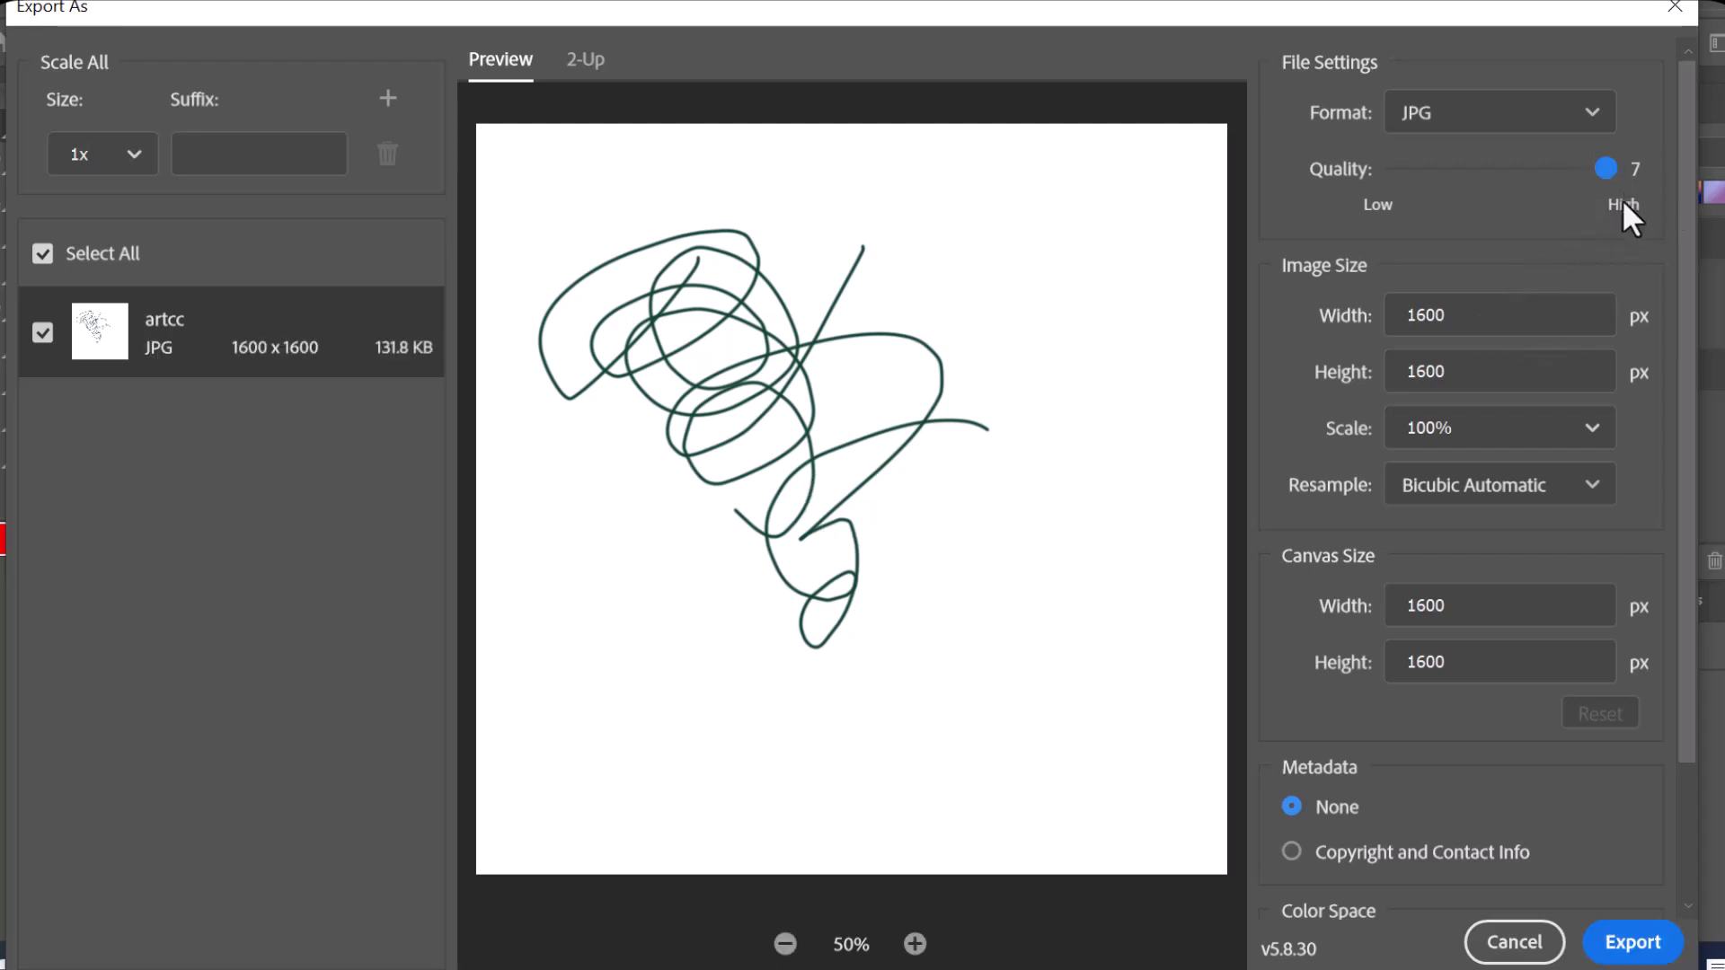
pyautogui.click(1656, 954)
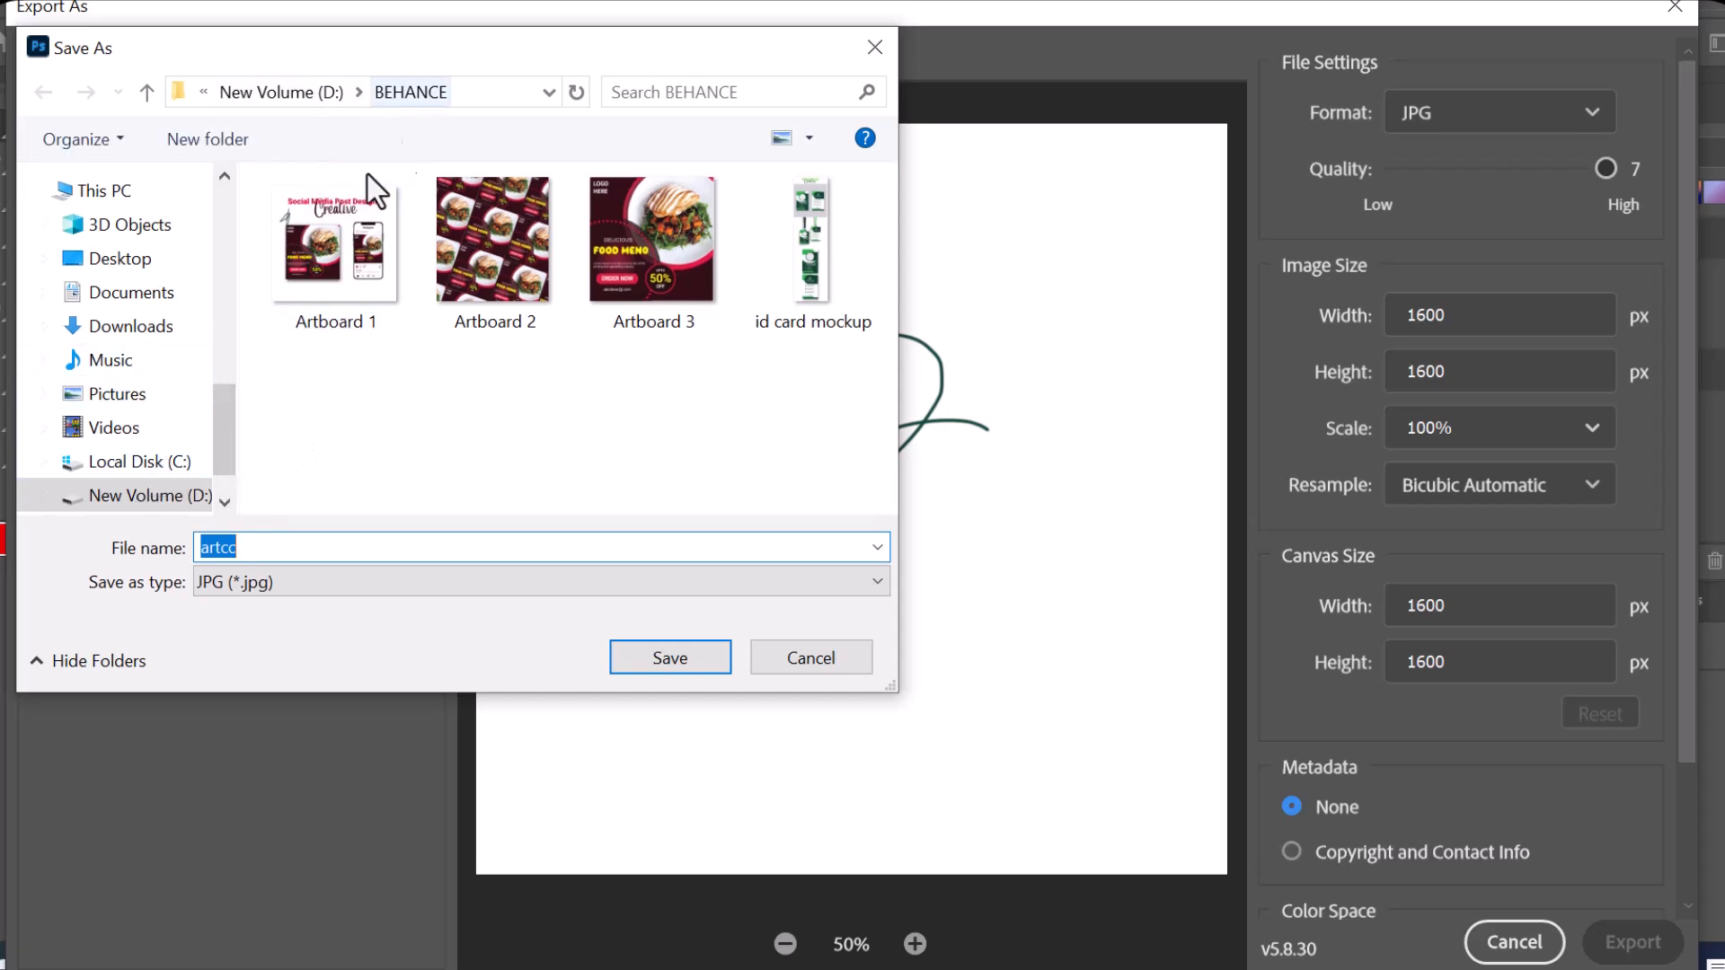
pyautogui.click(163, 325)
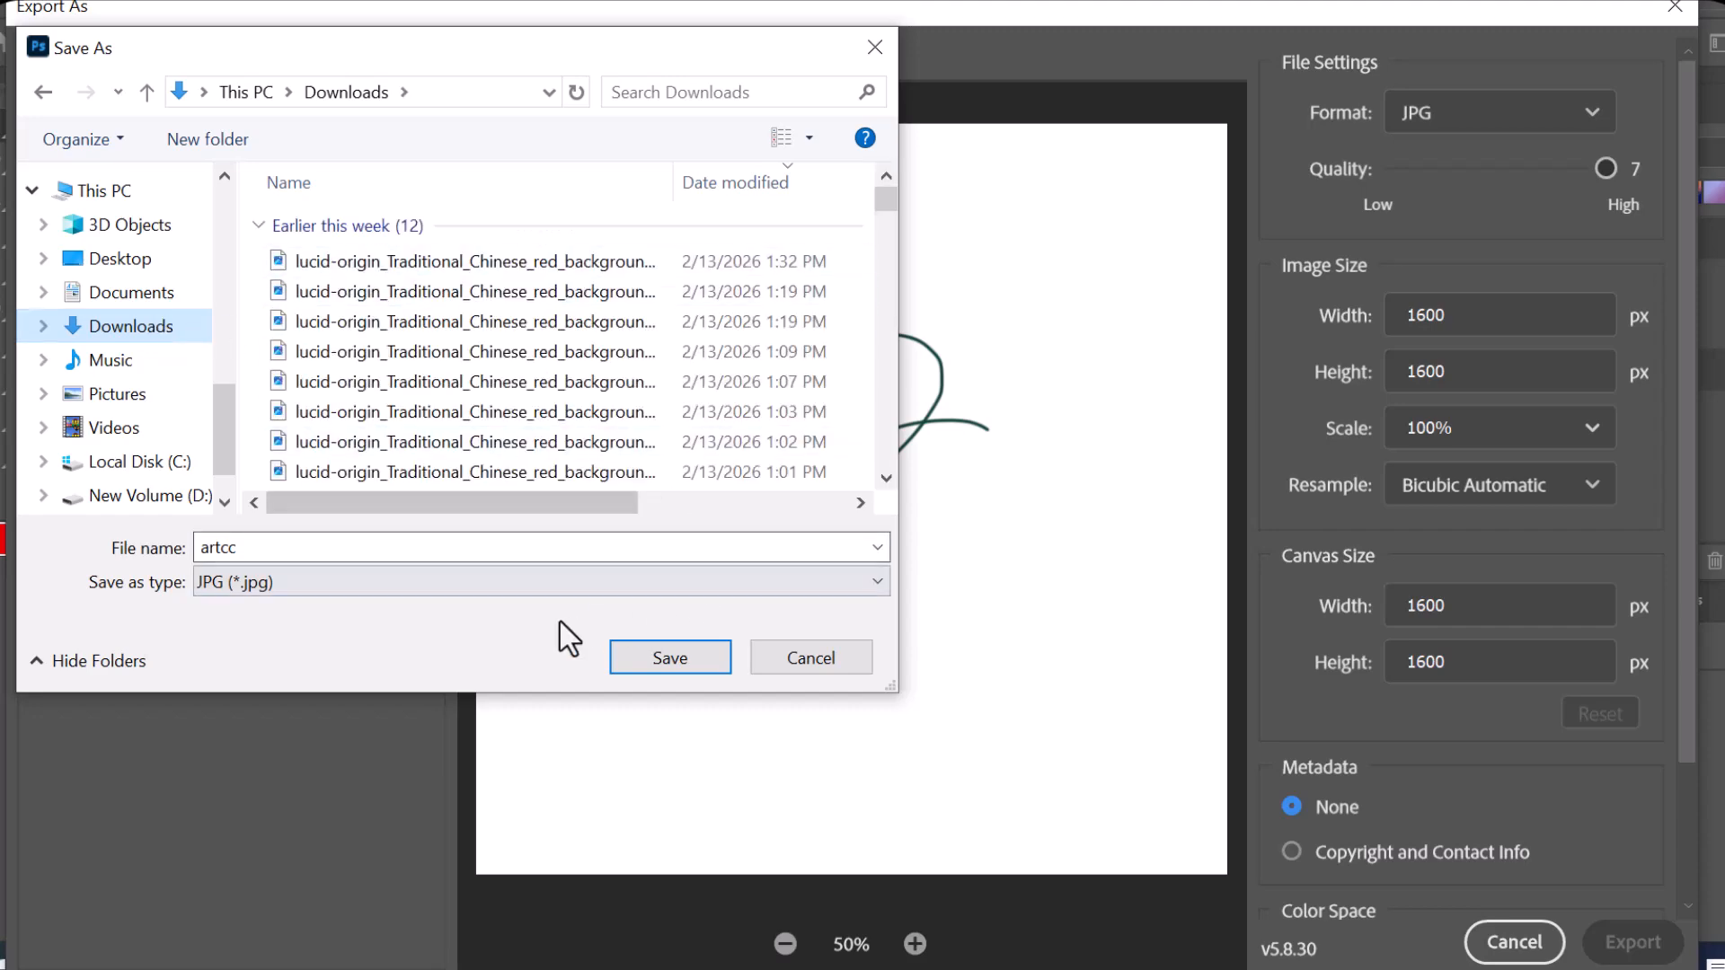
pyautogui.click(696, 666)
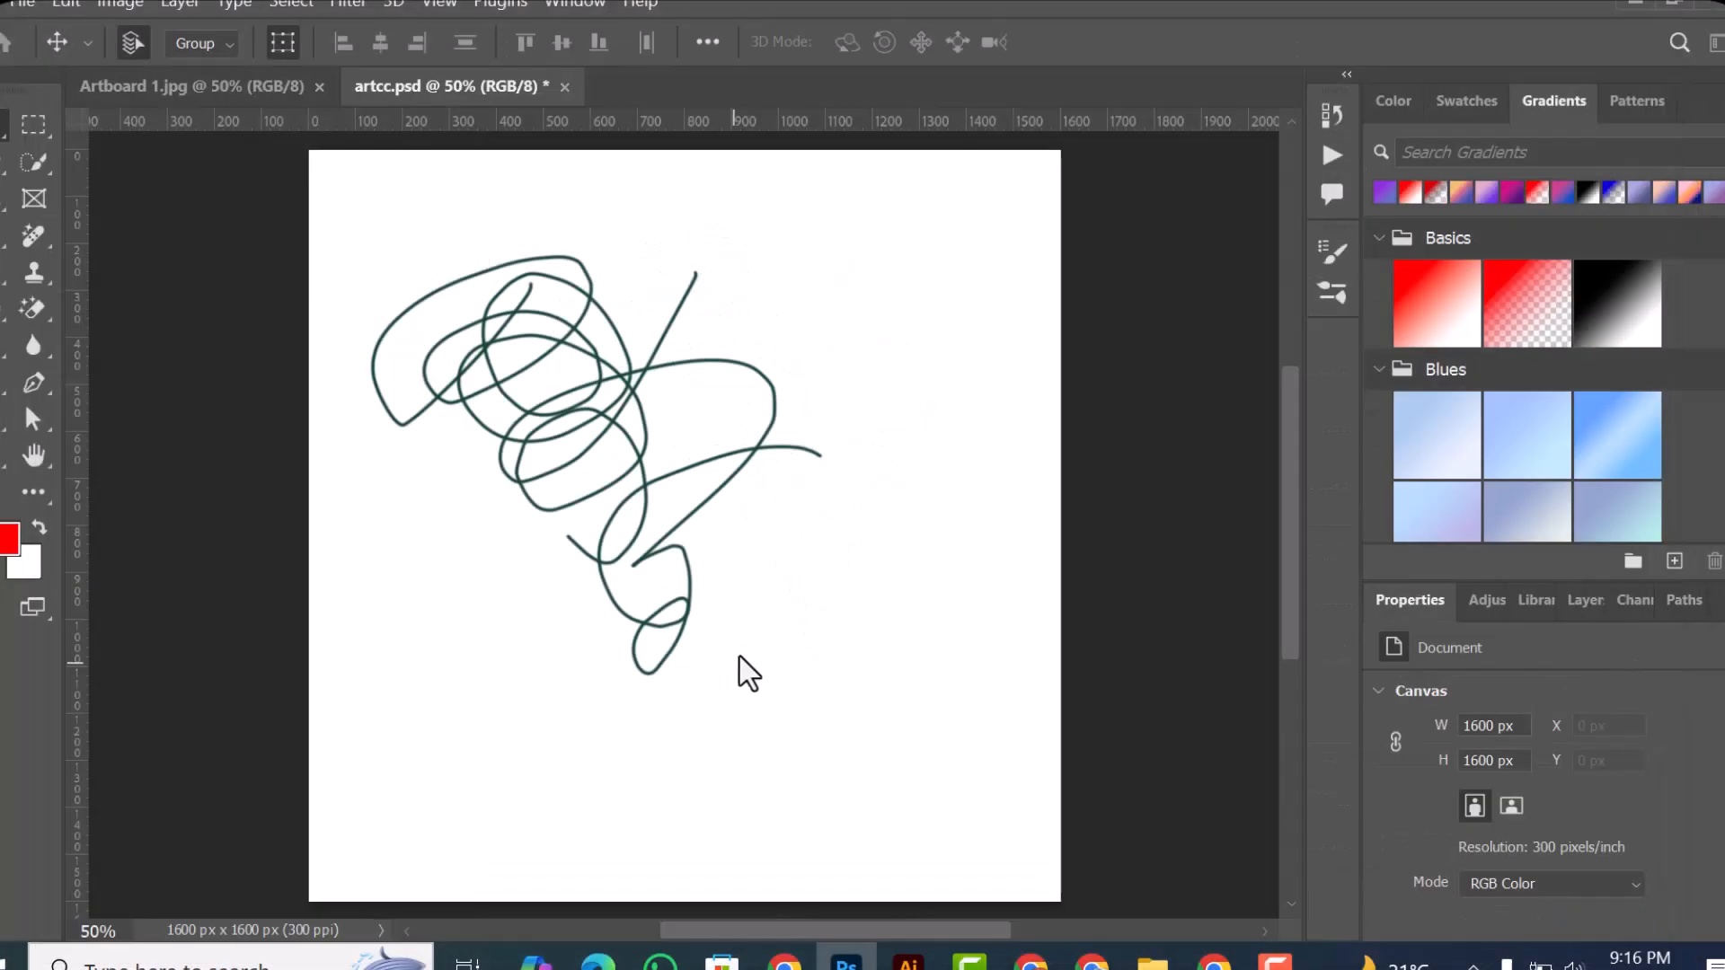
# Step: Switch to File Explorer, check the exported artcc JPG in Downloads, and return to Photoshop
pyautogui.click(1153, 960)
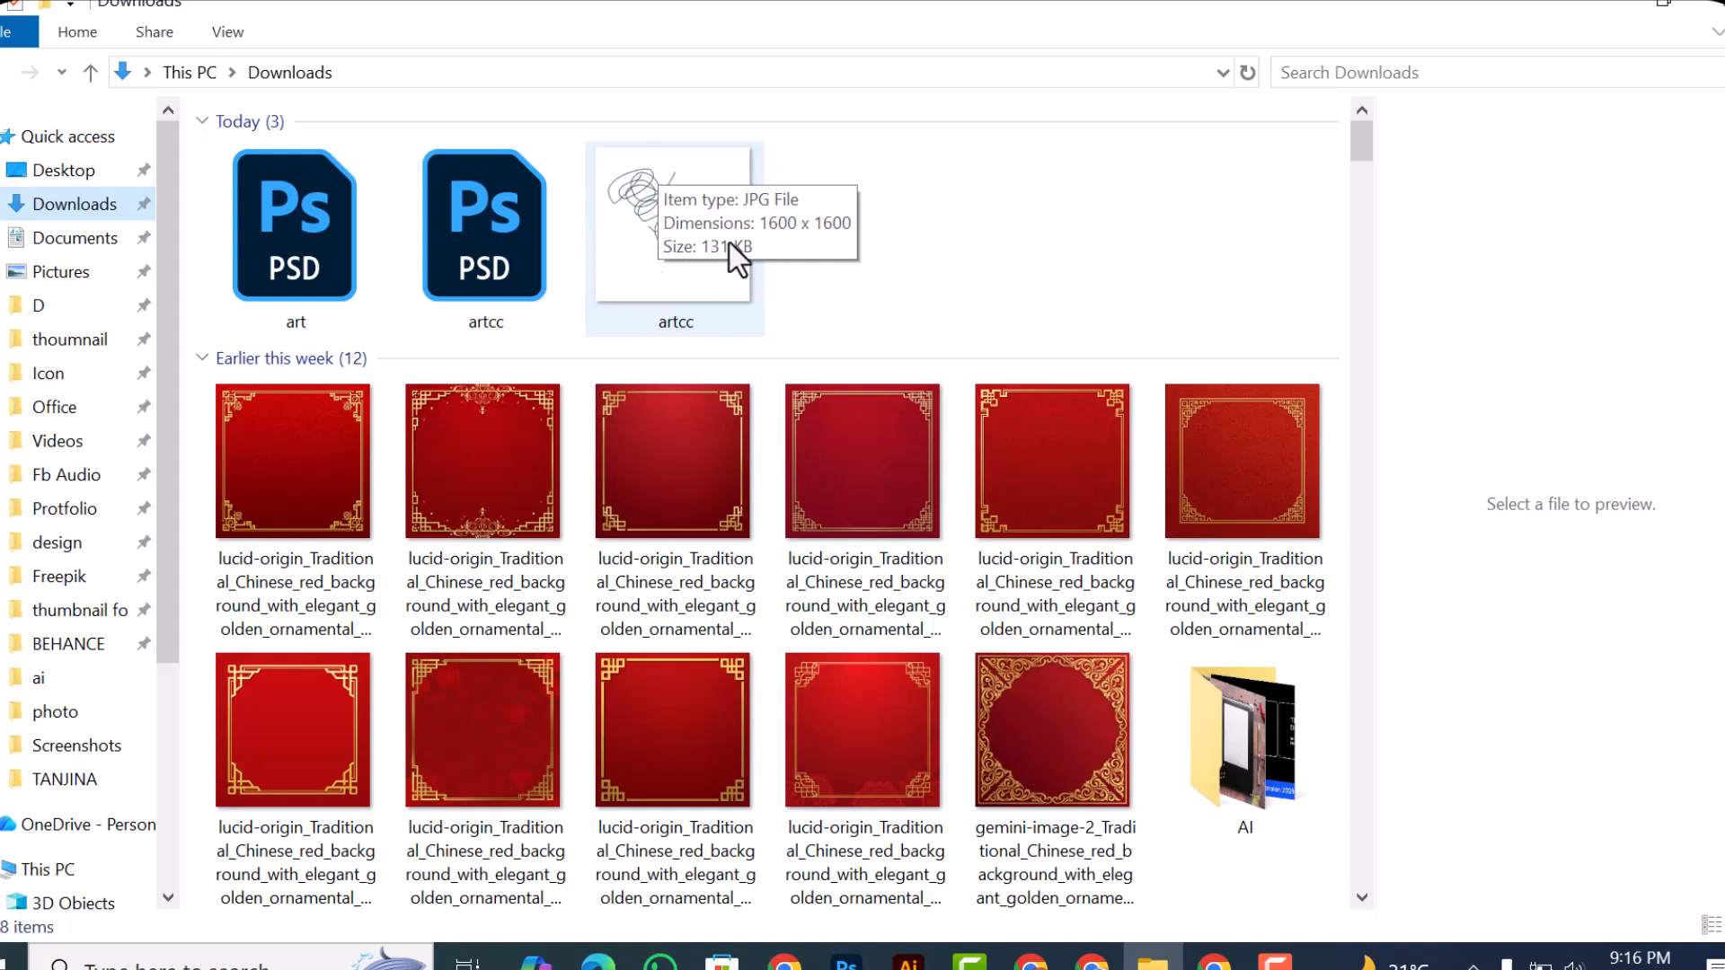
pyautogui.click(633, 252)
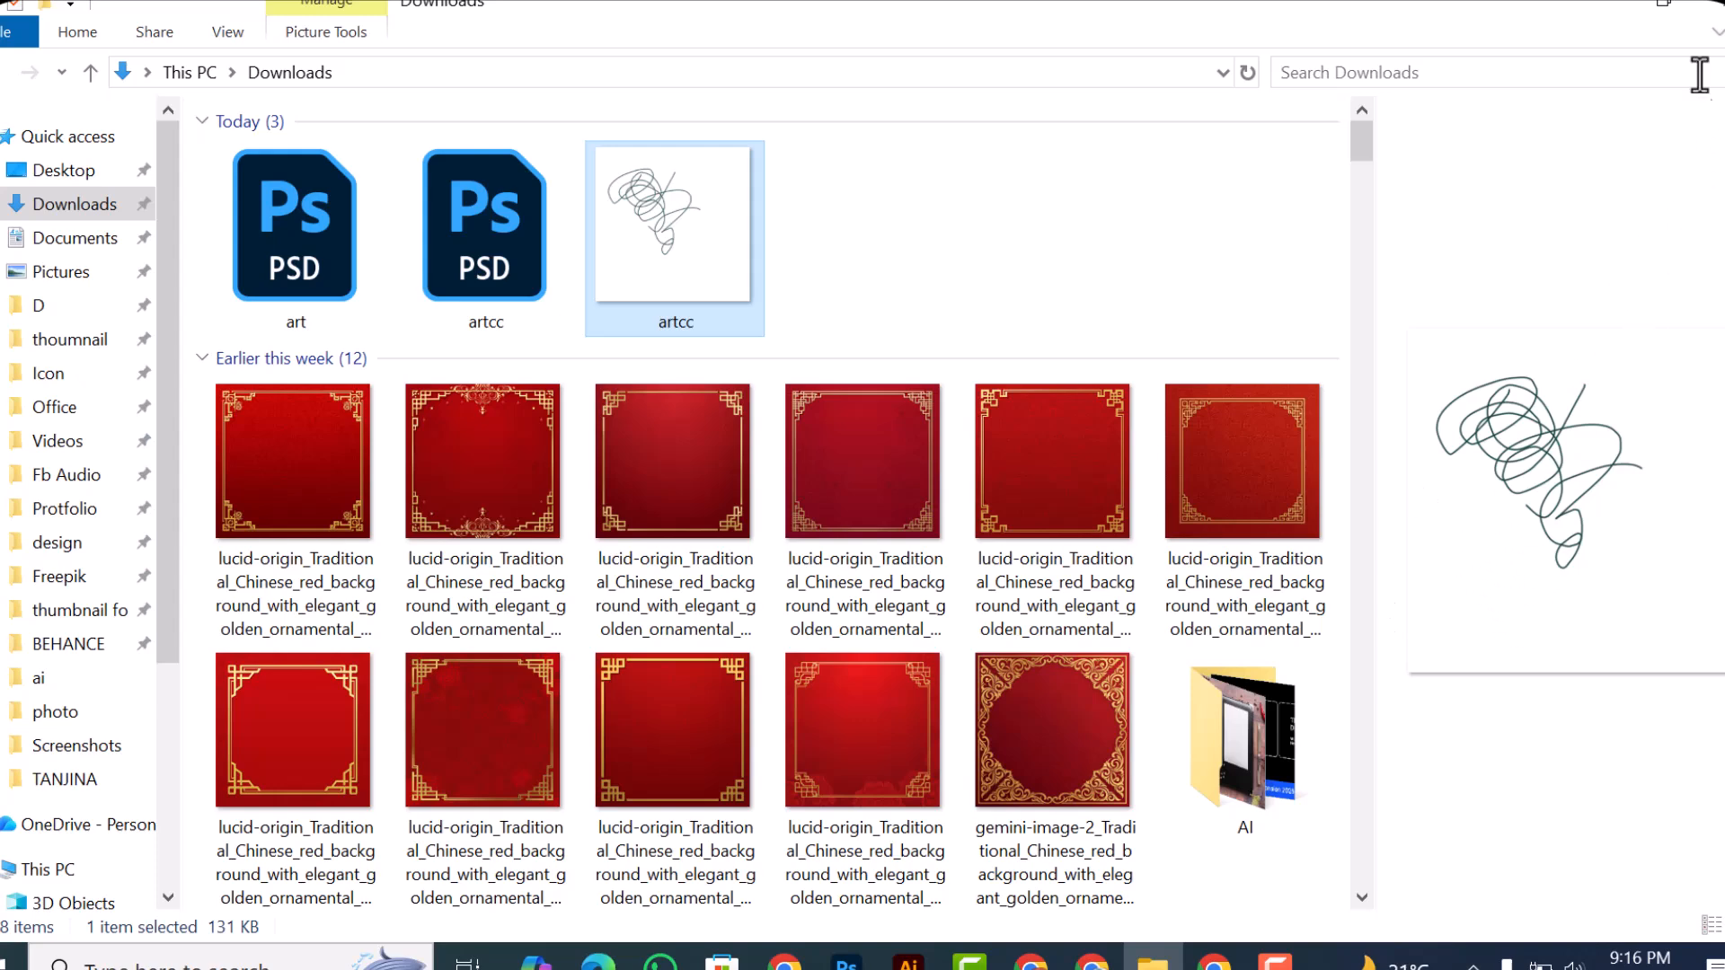
pyautogui.click(1712, 11)
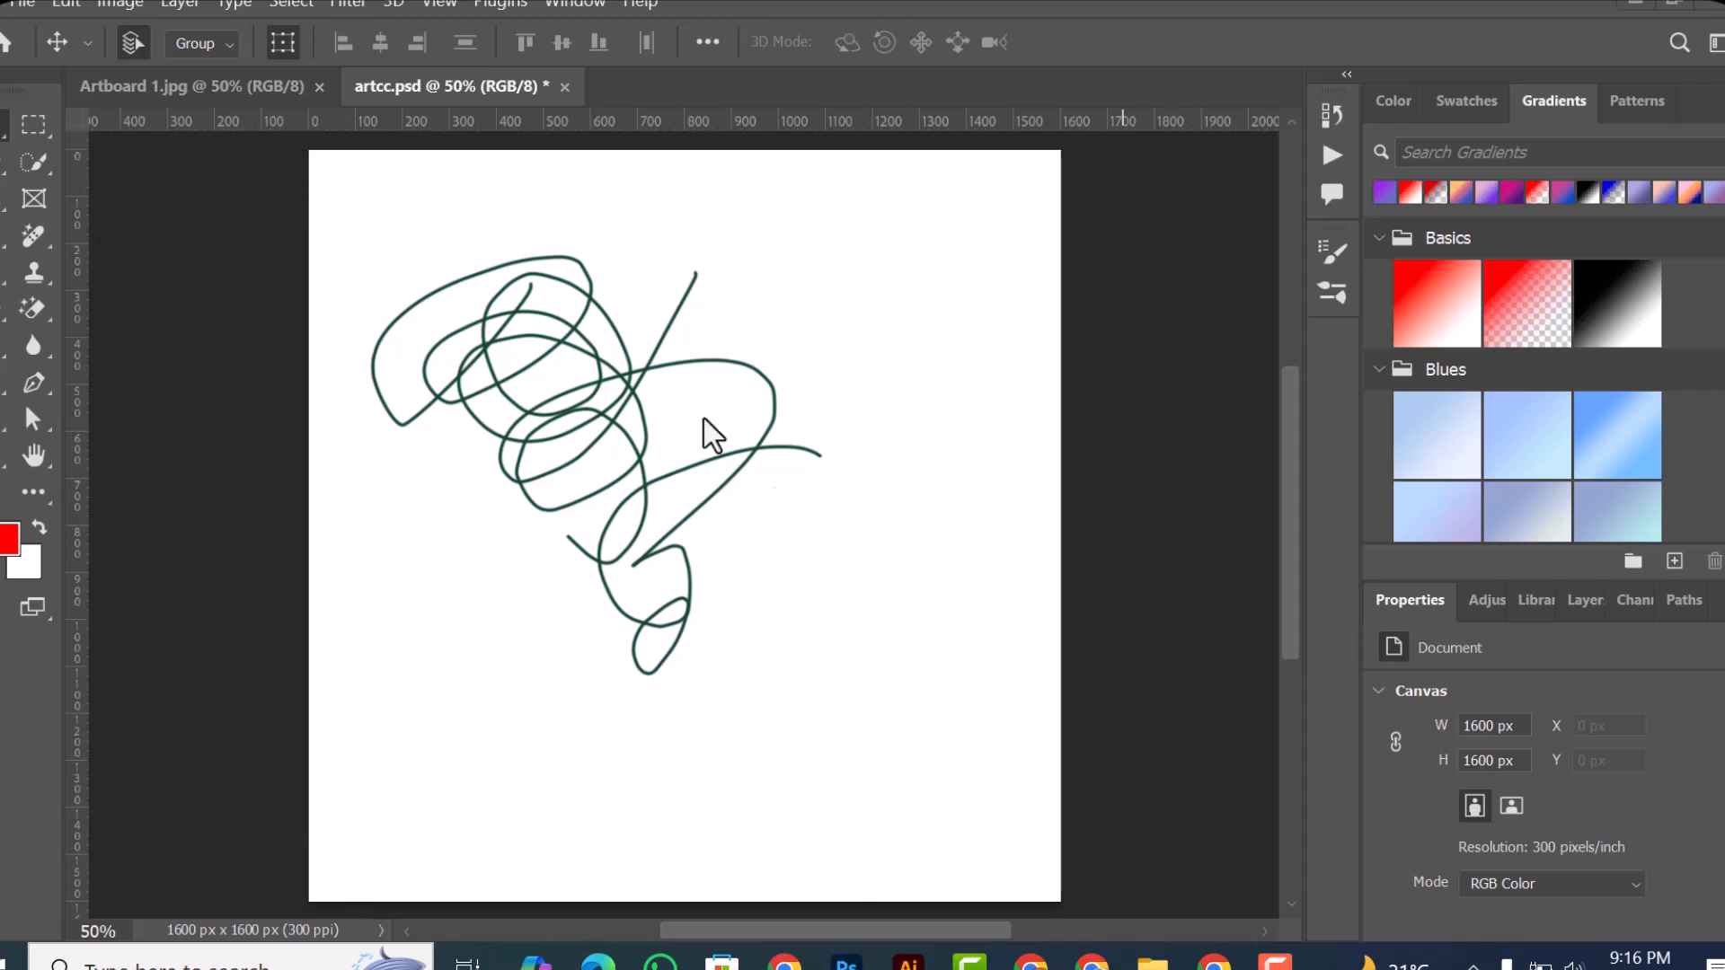
# Step: Open Save for Web (Legacy) for artcc.psd and inspect the optimized PNG-24 version of the scribble
pyautogui.click(34, 7)
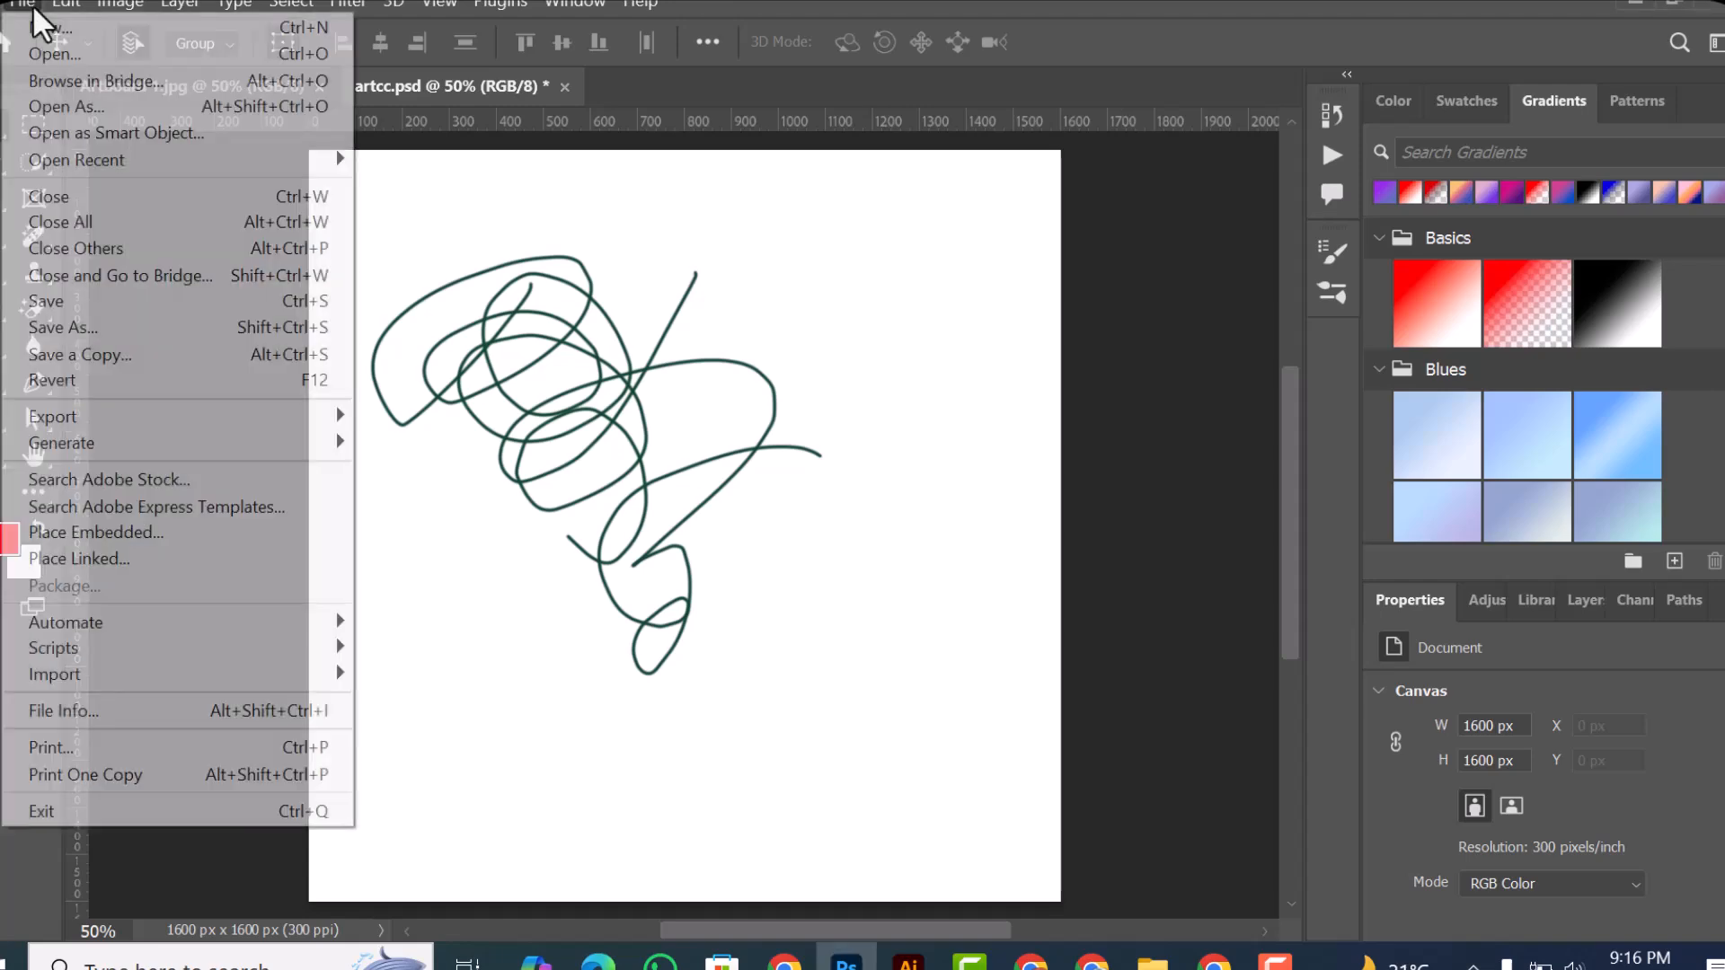
pyautogui.moveTo(87, 422)
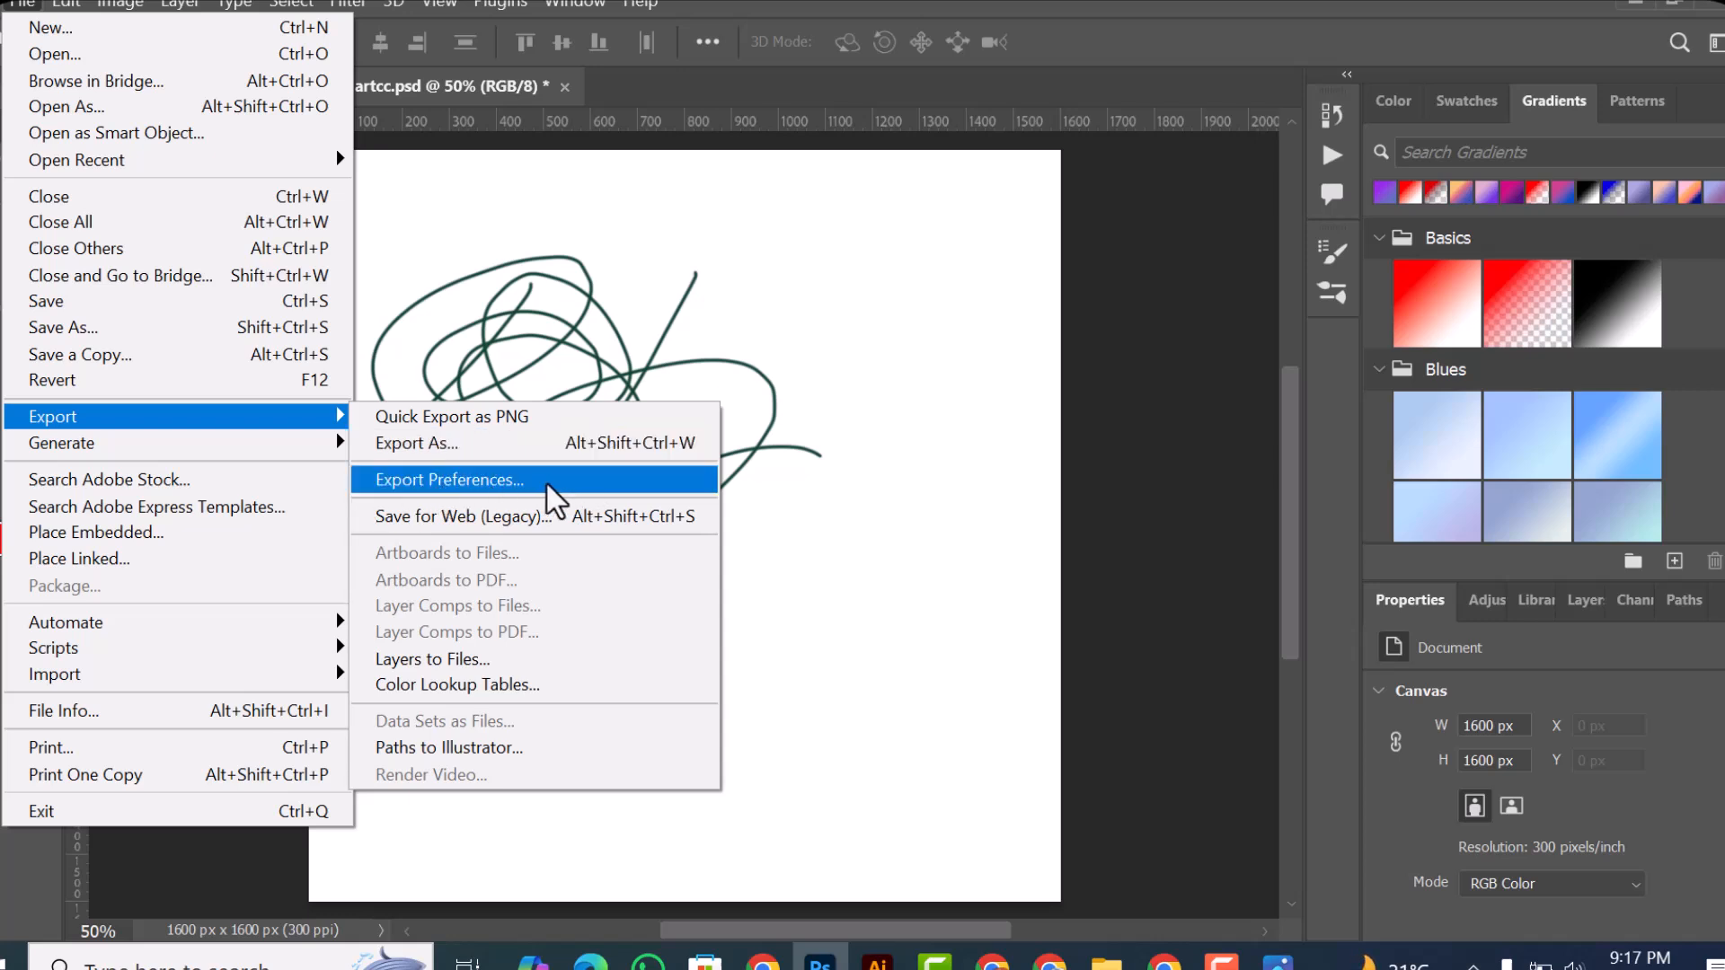
pyautogui.click(429, 518)
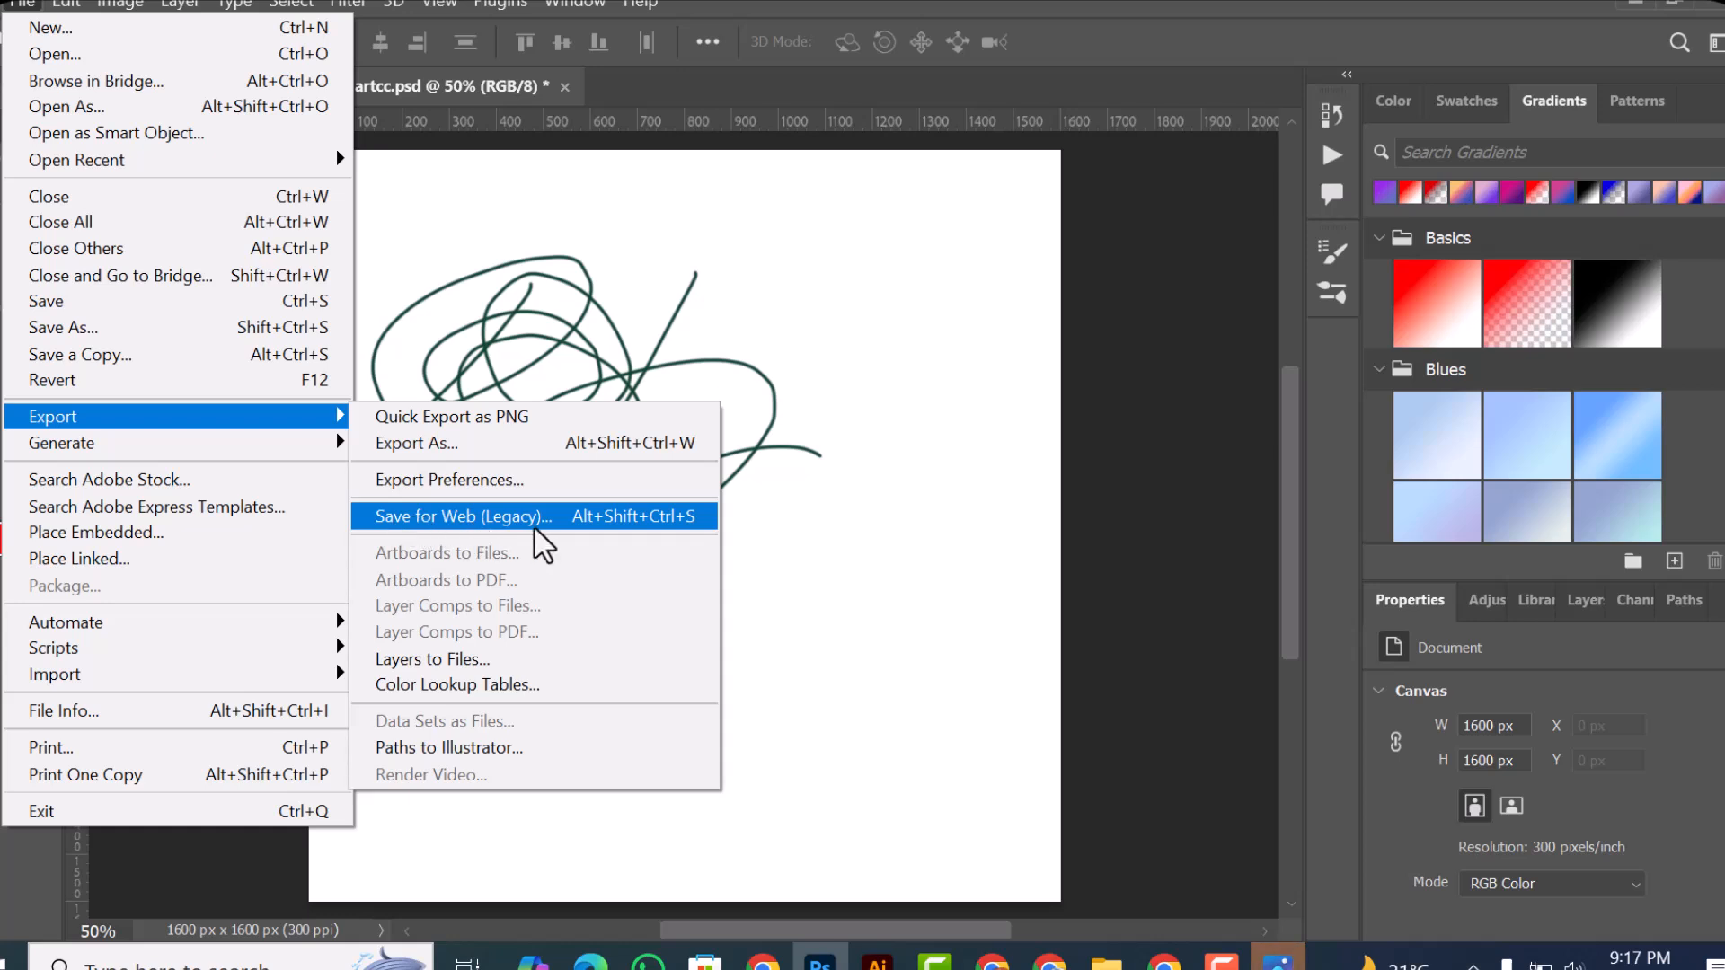
pyautogui.click(662, 524)
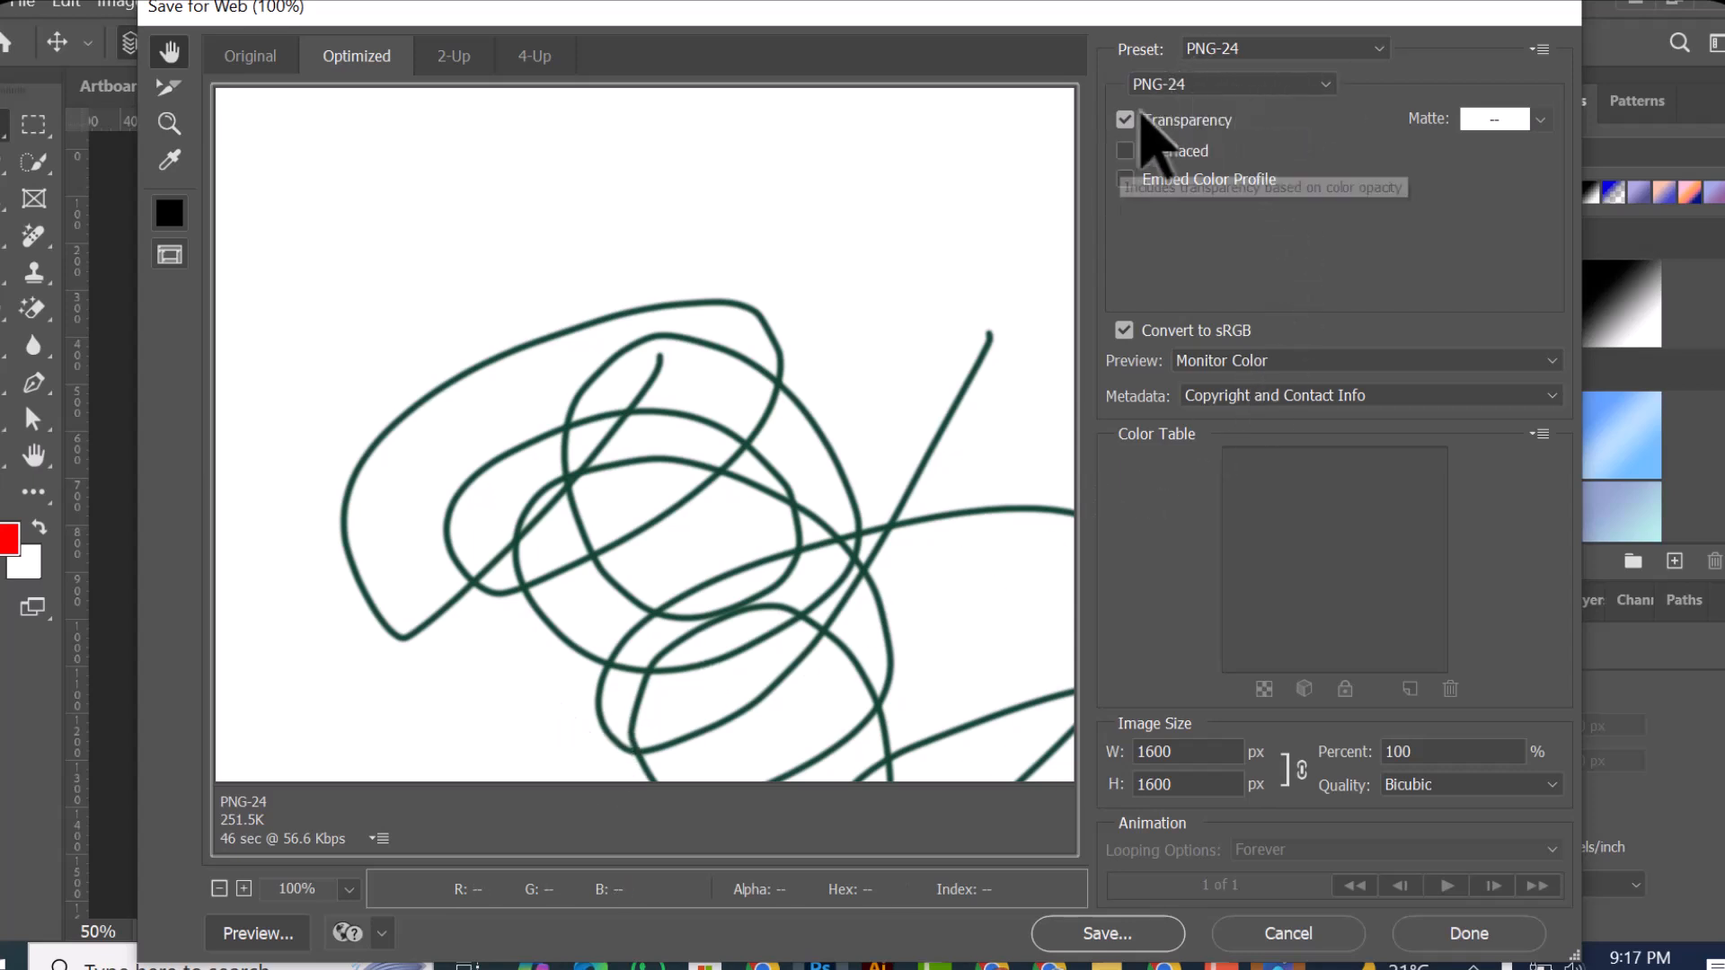
pyautogui.scroll(-1, 429, 763)
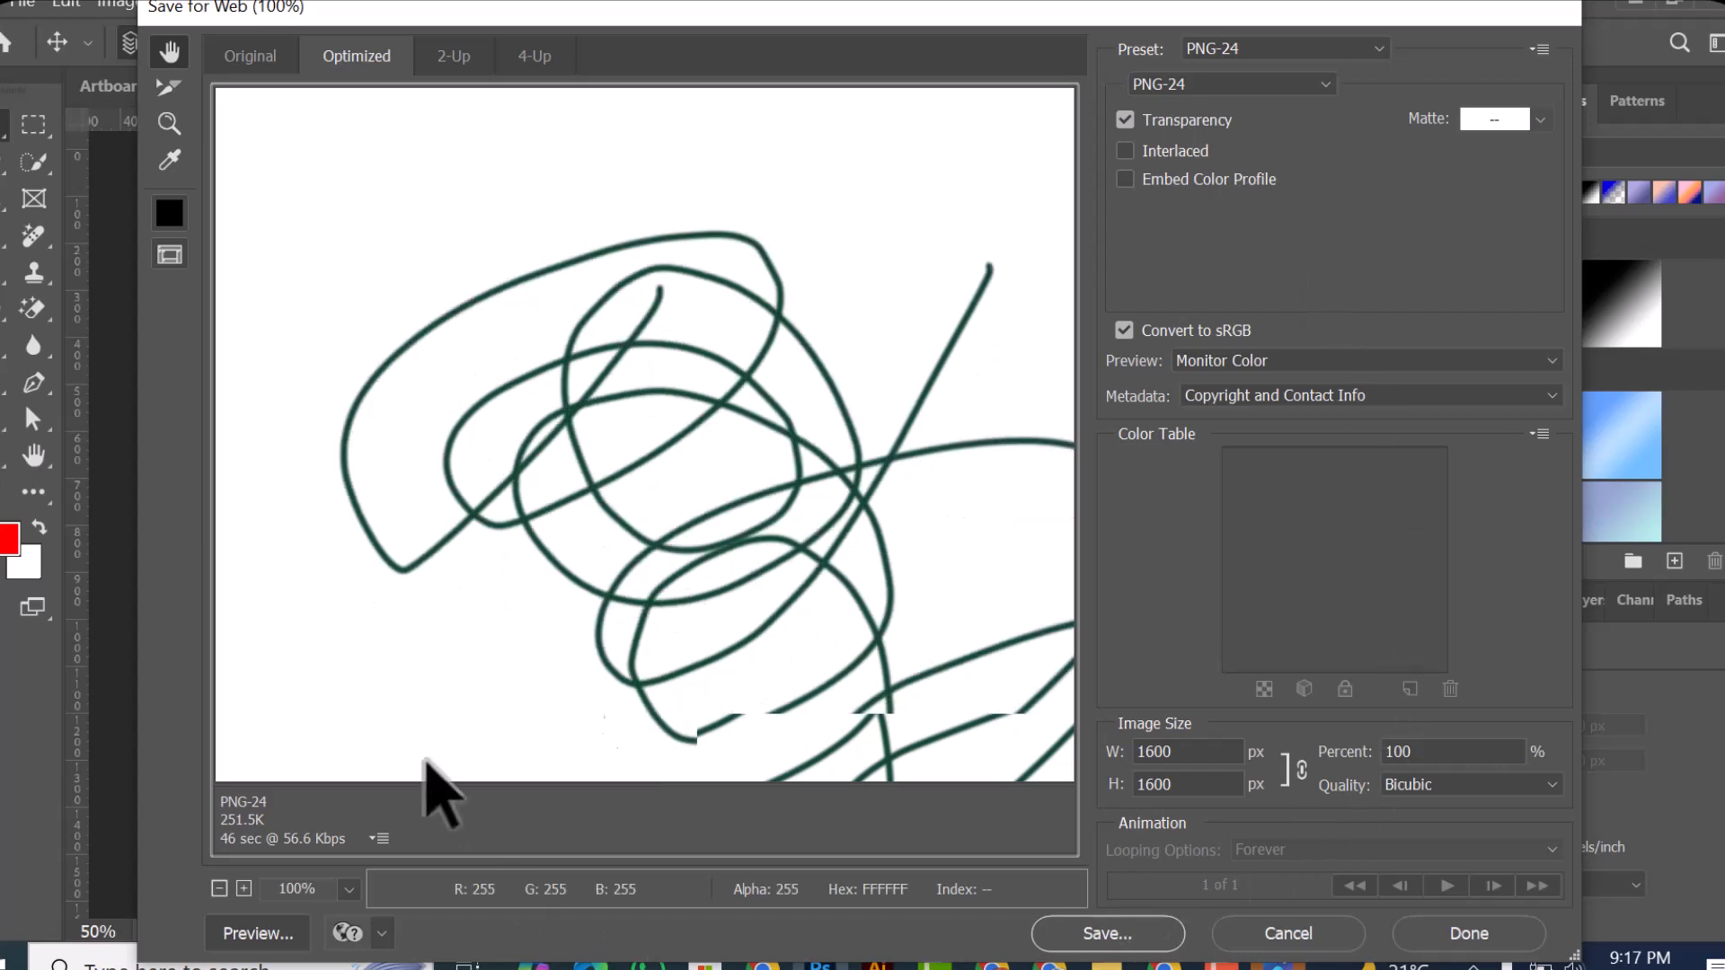
pyautogui.scroll(1, 575, 723)
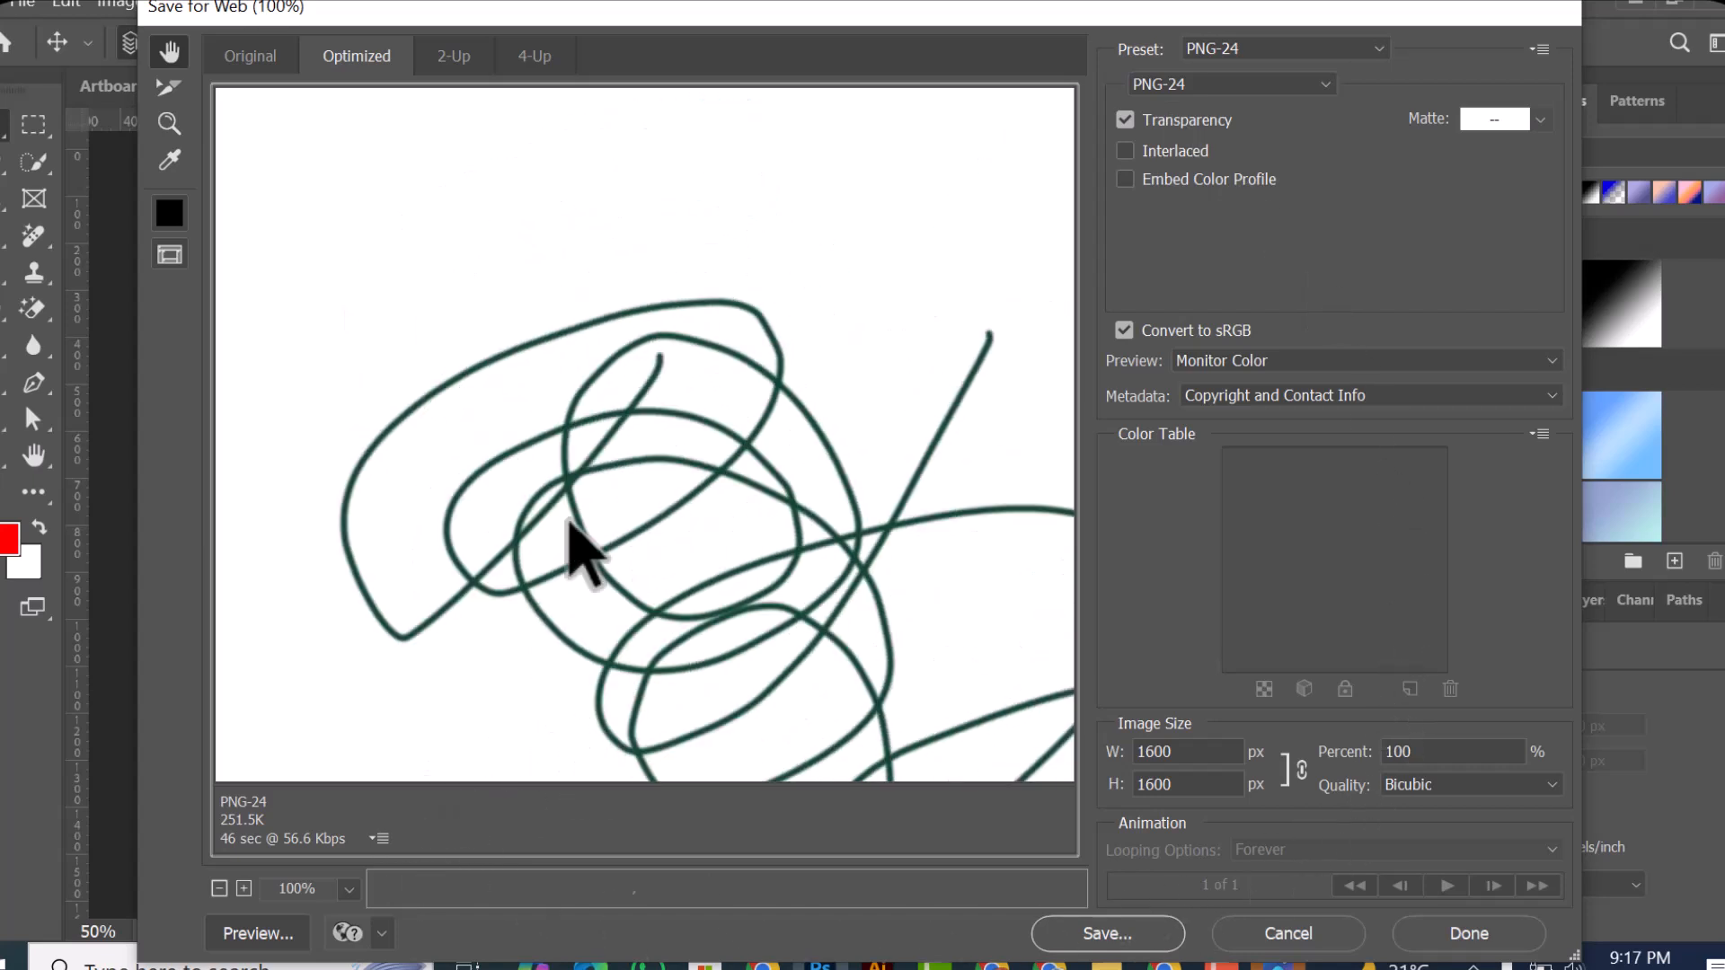
pyautogui.scroll(-3, 616, 443)
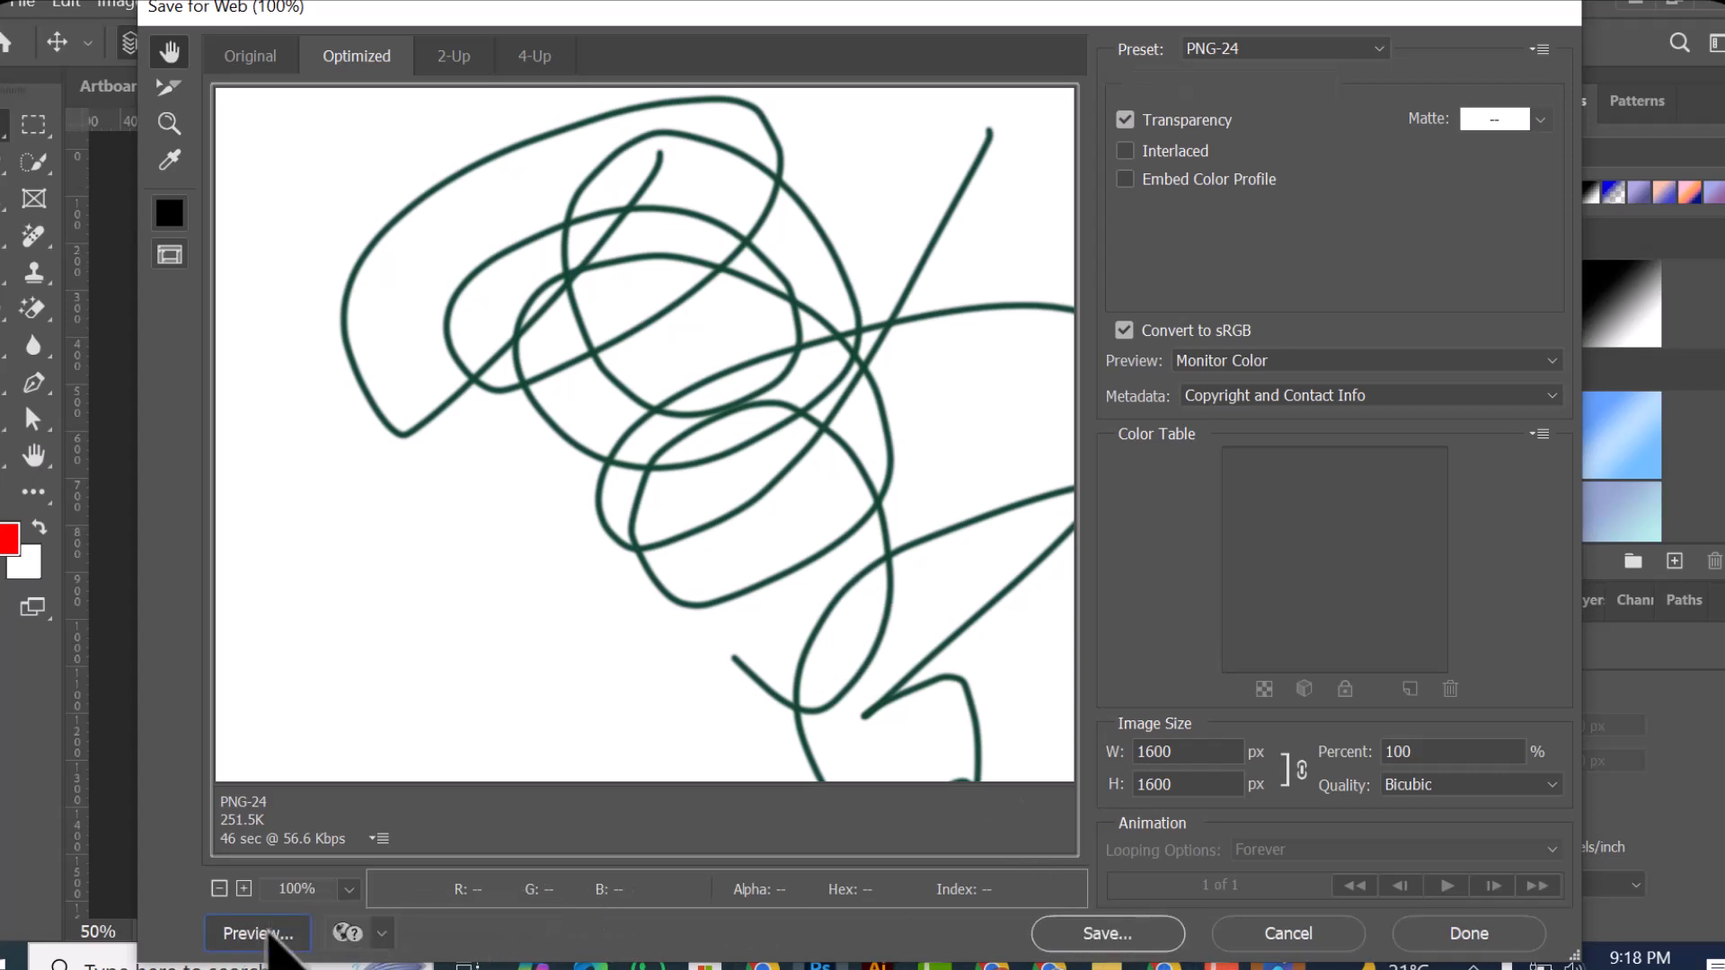
# Step: Preview the optimized PNG-24 image in the web browser, look over the drawing, and return to Save for Web
pyautogui.click(270, 934)
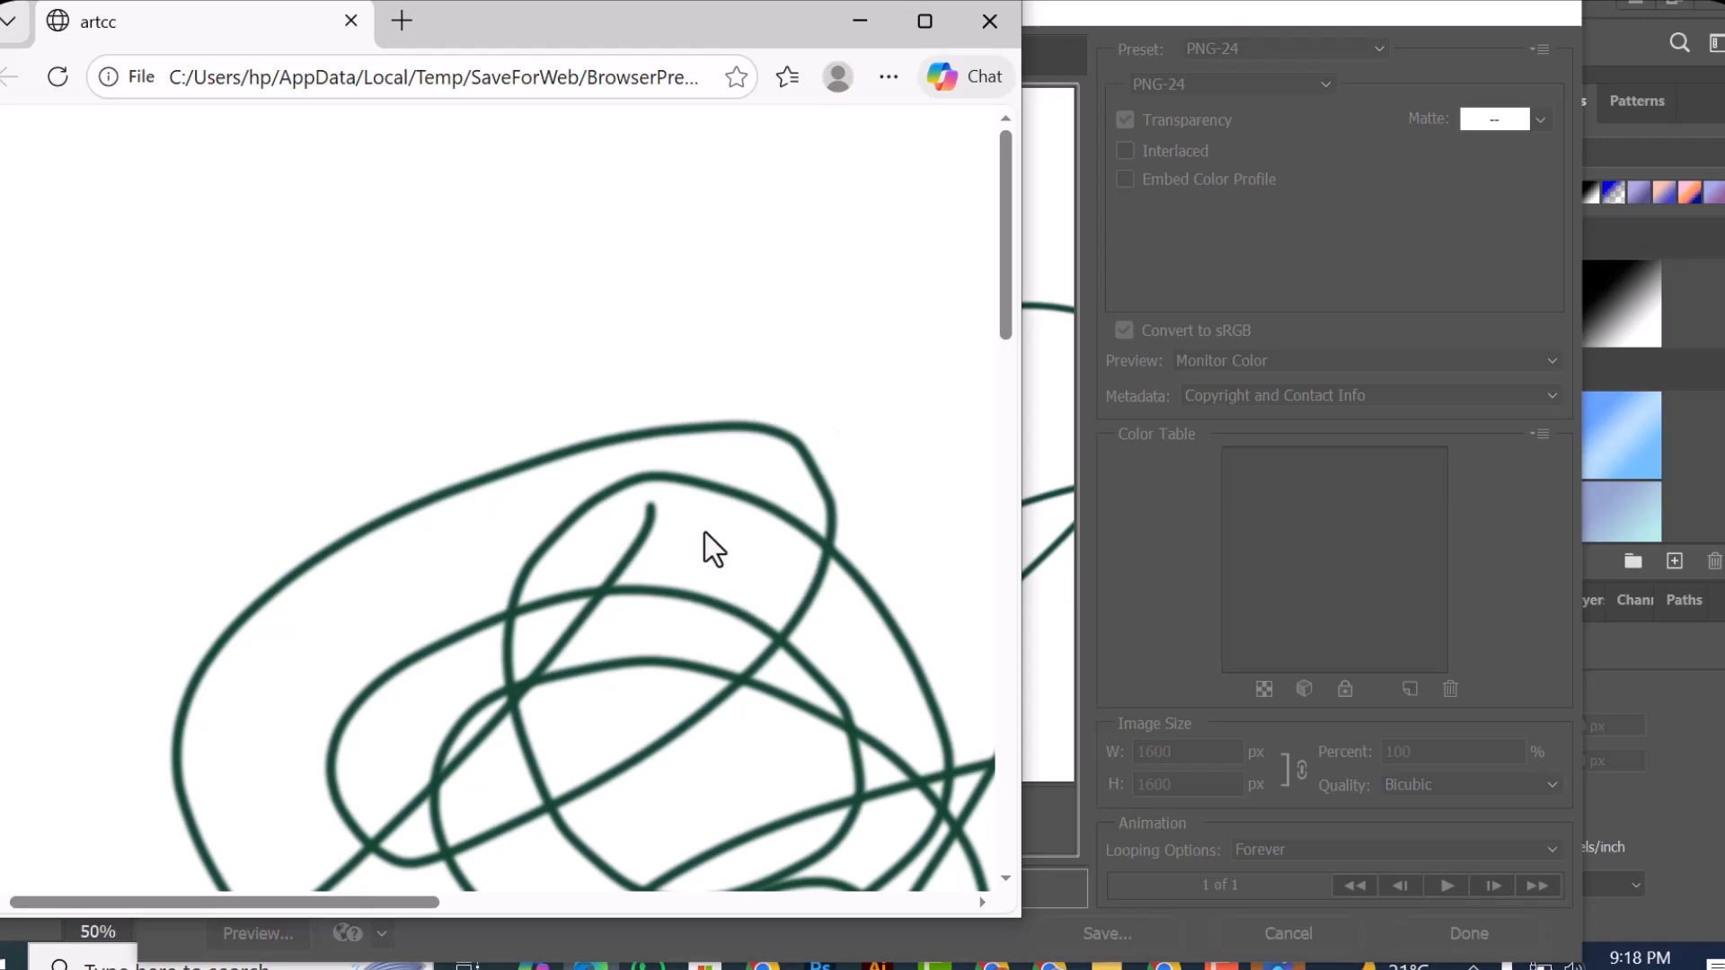
pyautogui.scroll(-12, 554, 349)
pyautogui.scroll(10, 554, 354)
pyautogui.click(995, 11)
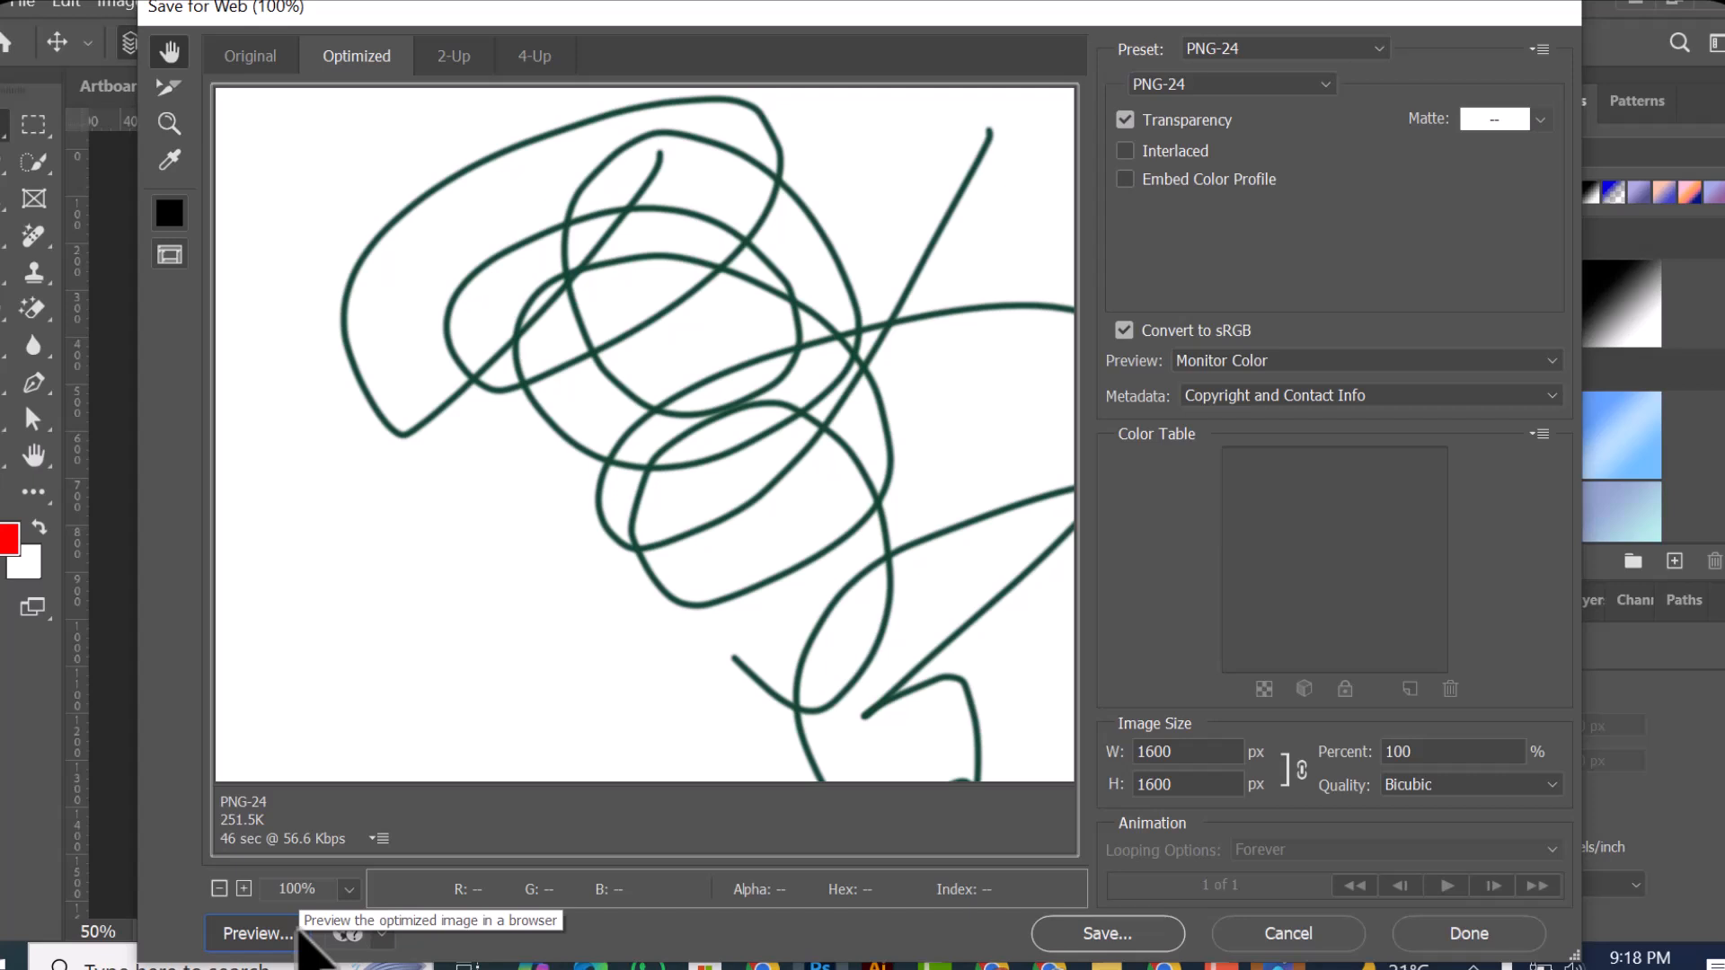
pyautogui.click(296, 933)
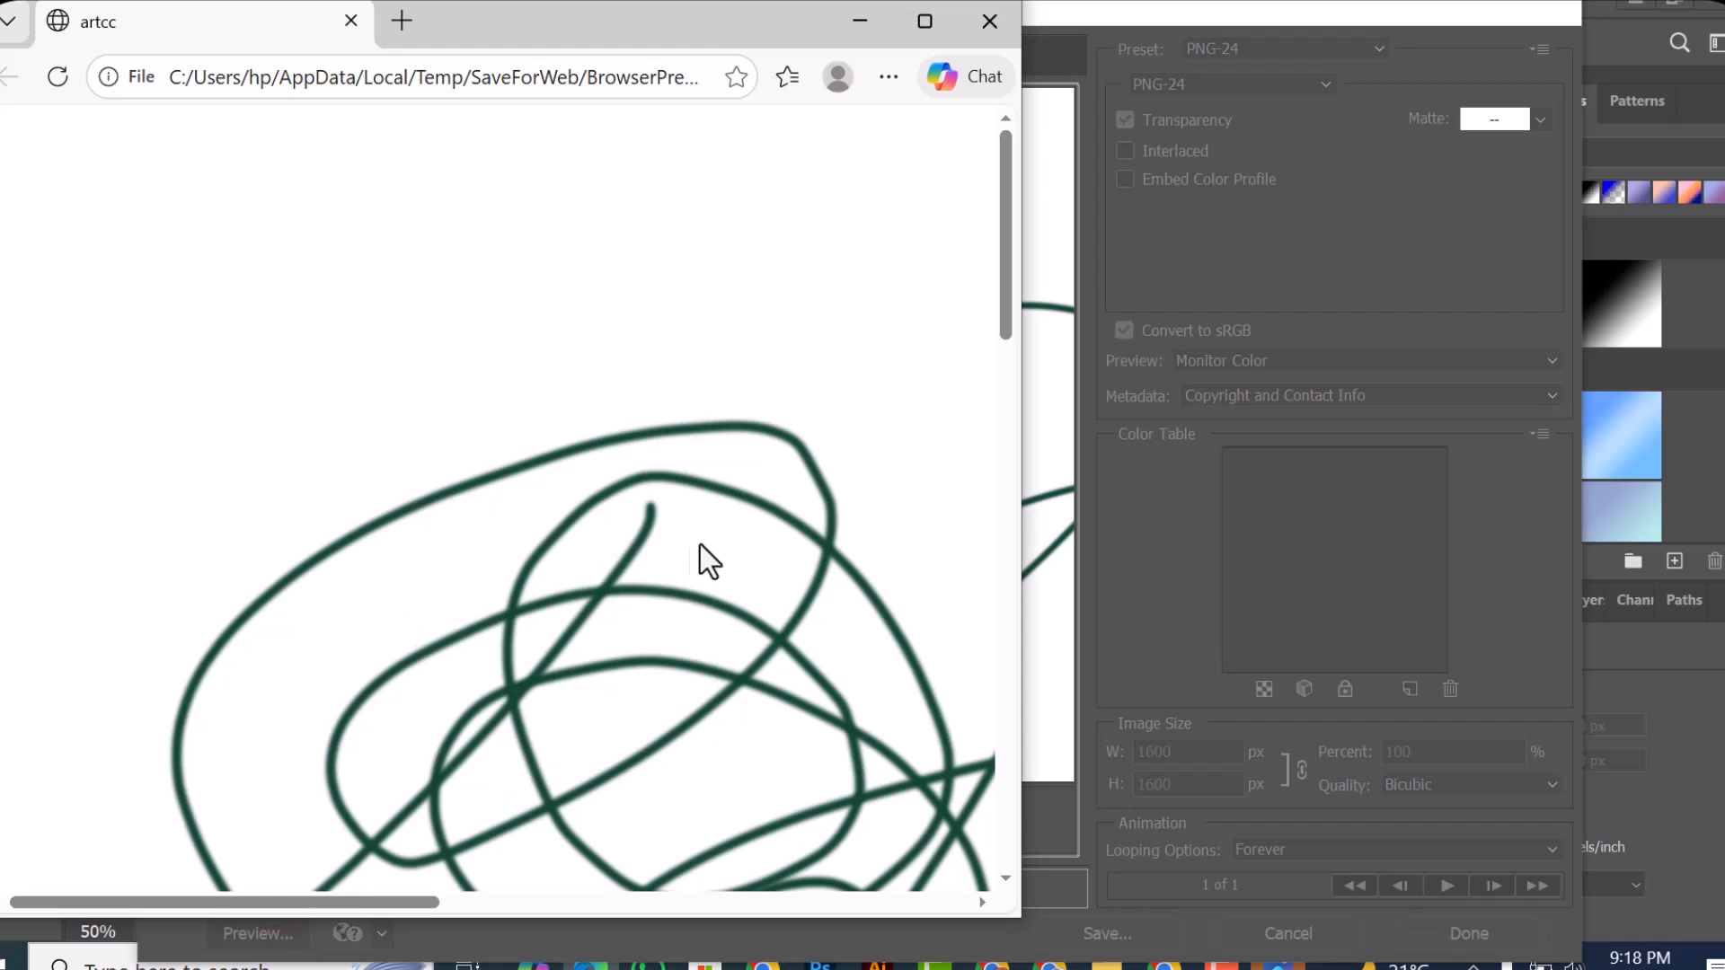
pyautogui.scroll(-5, 678, 500)
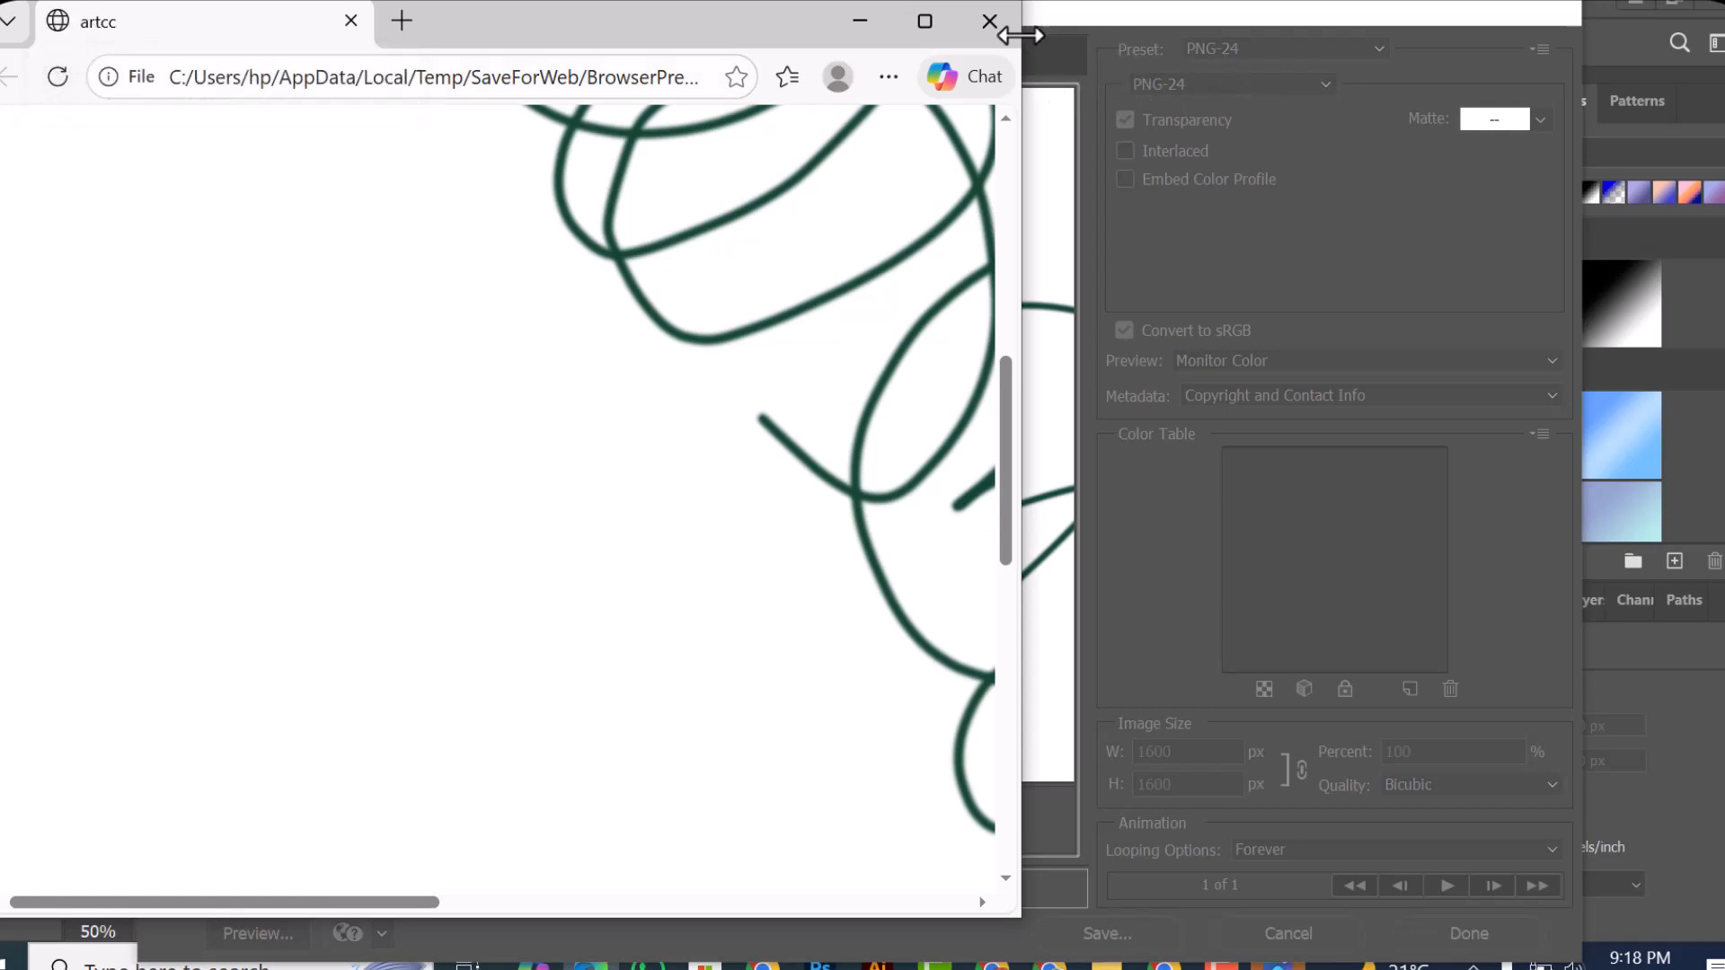
pyautogui.click(990, 18)
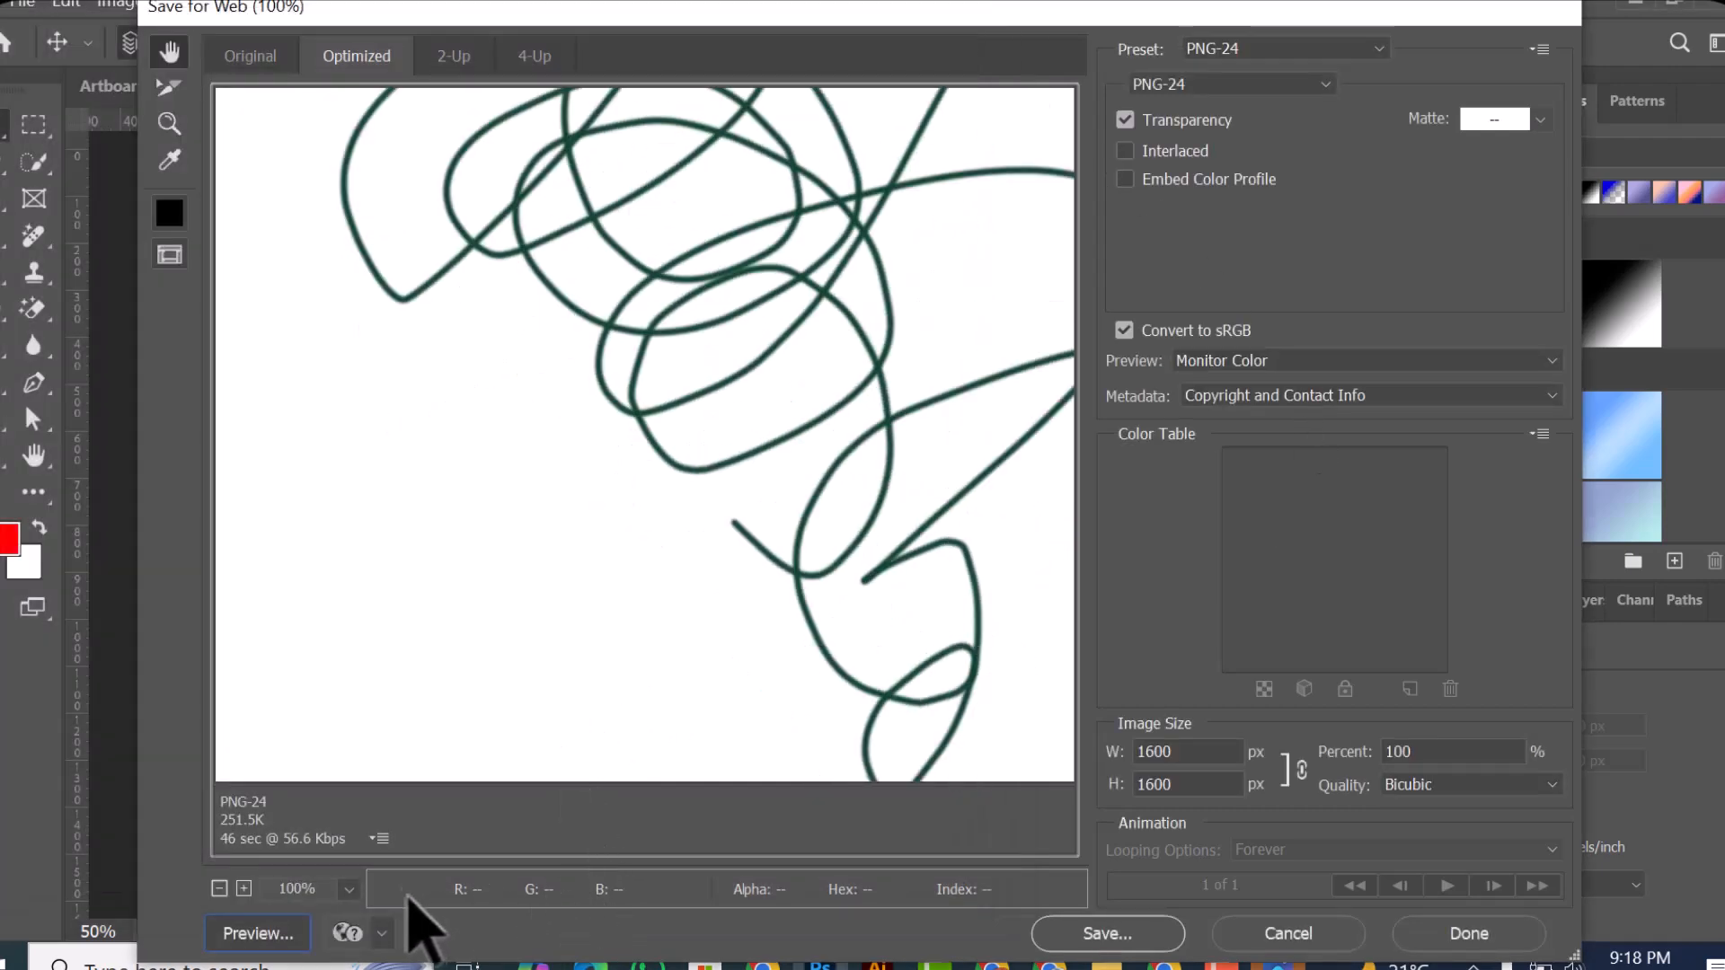
pyautogui.scroll(-1, 705, 611)
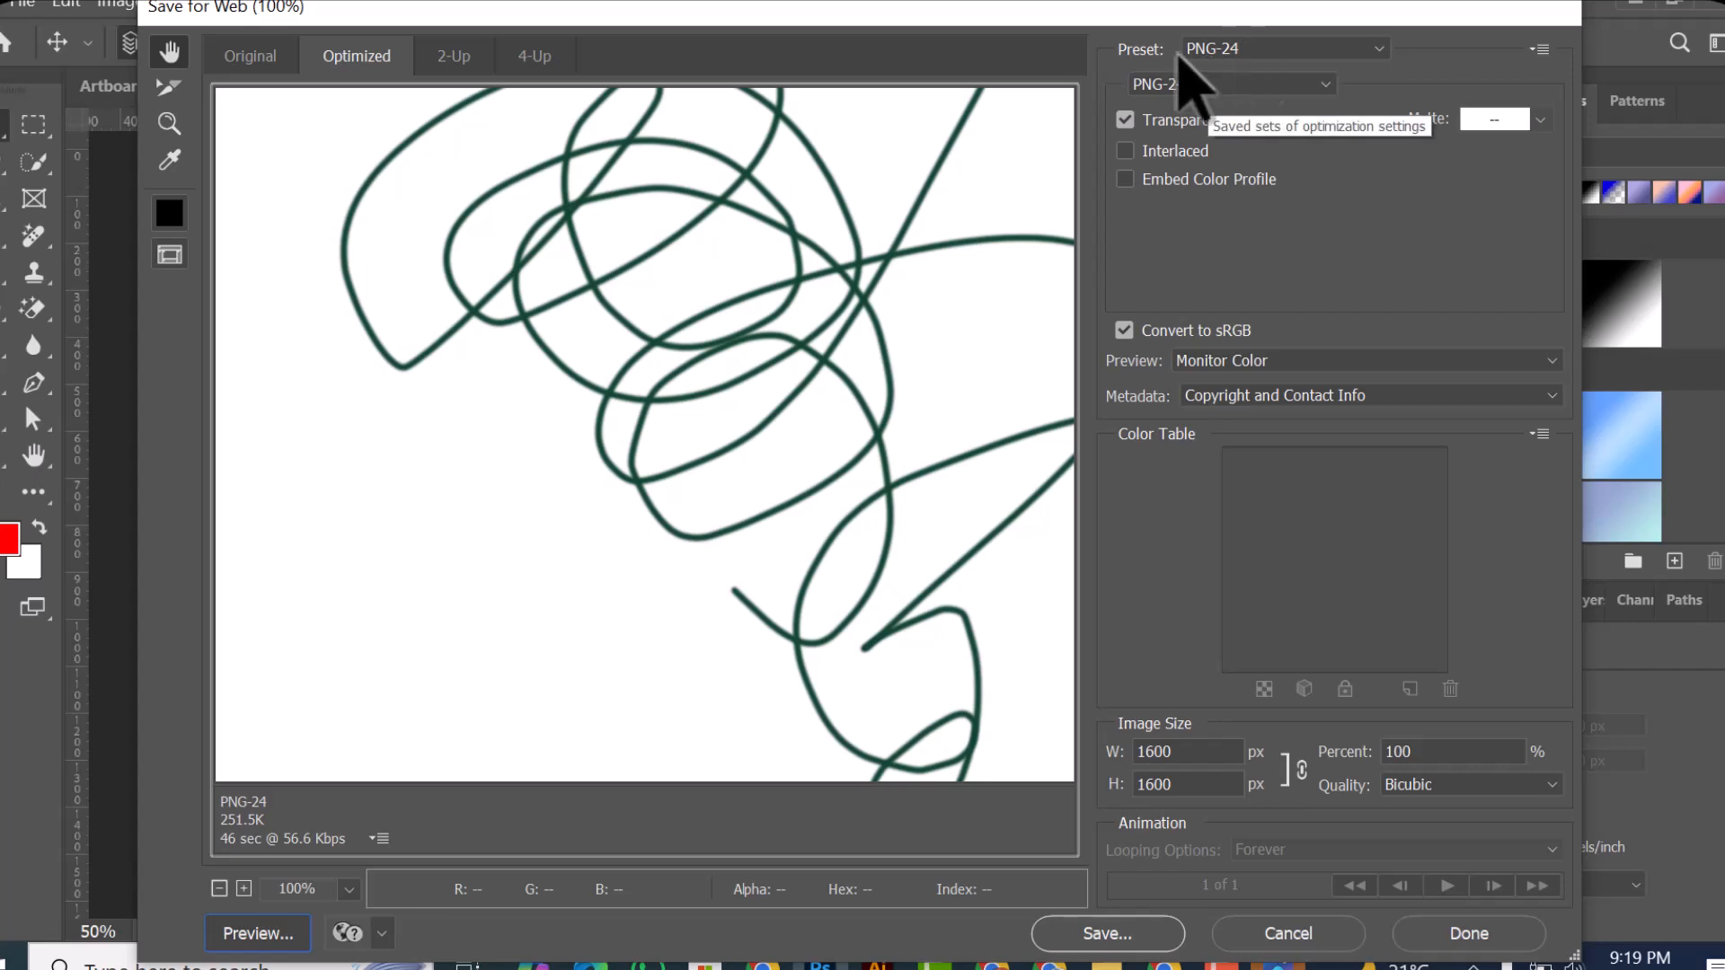
# Step: Show the original version, check the browser preview once more, and leave Save for Web without saving
pyautogui.click(250, 57)
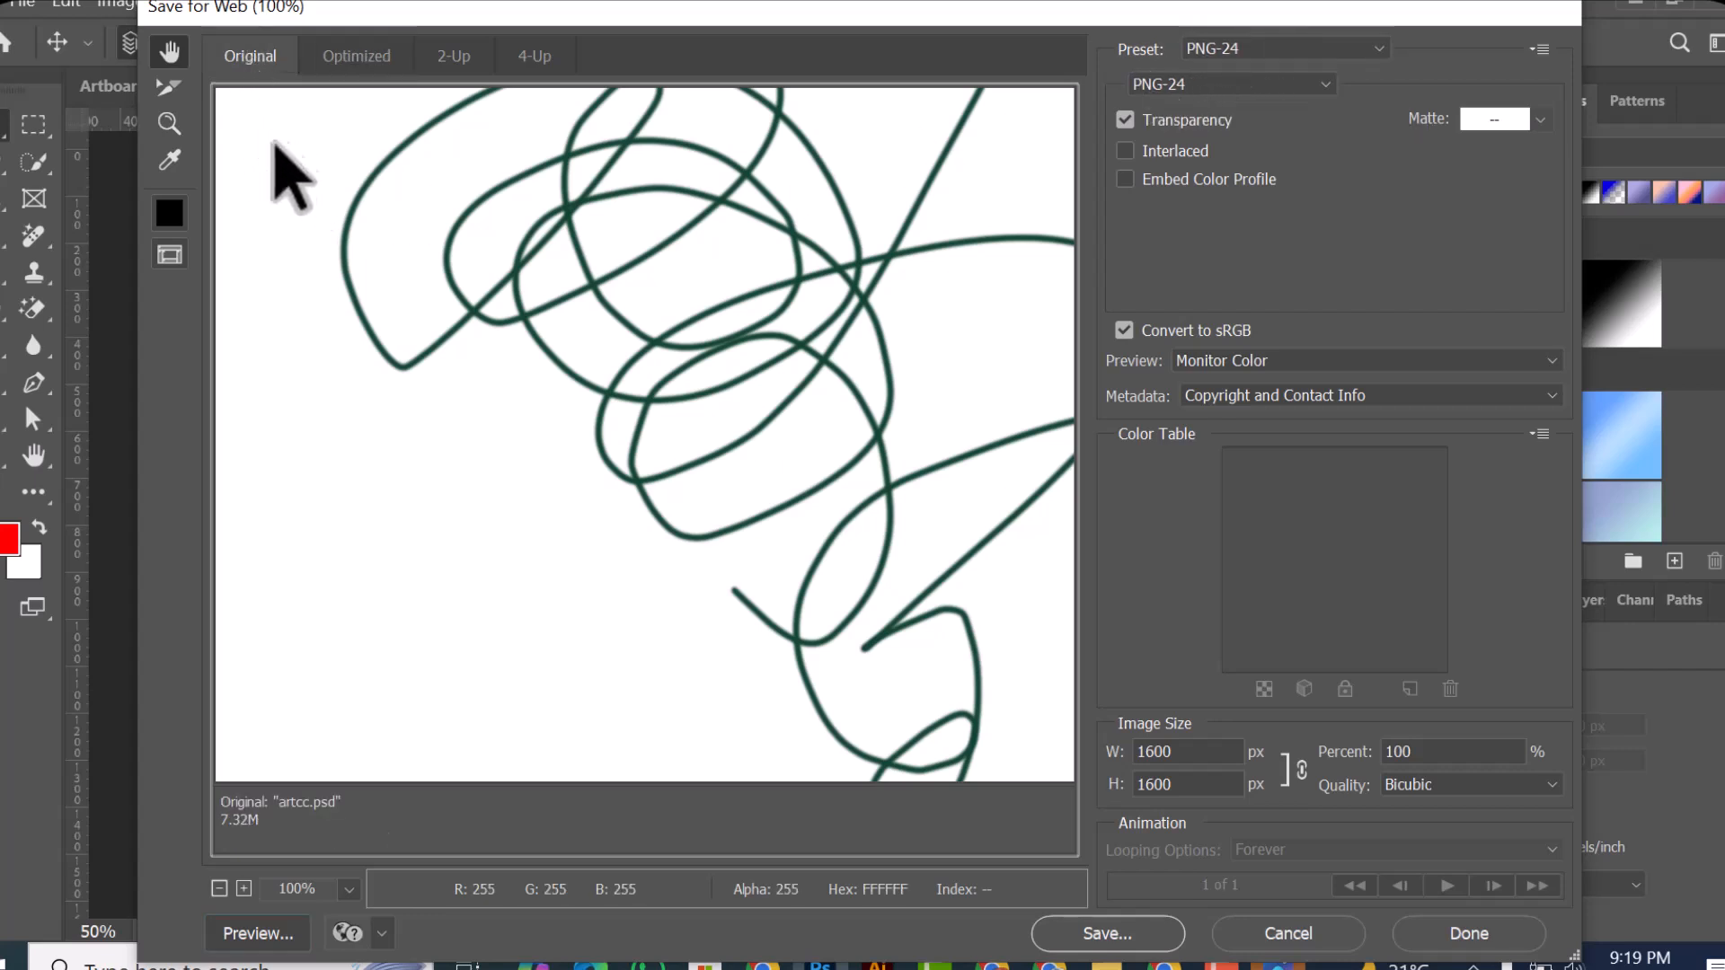
pyautogui.click(255, 925)
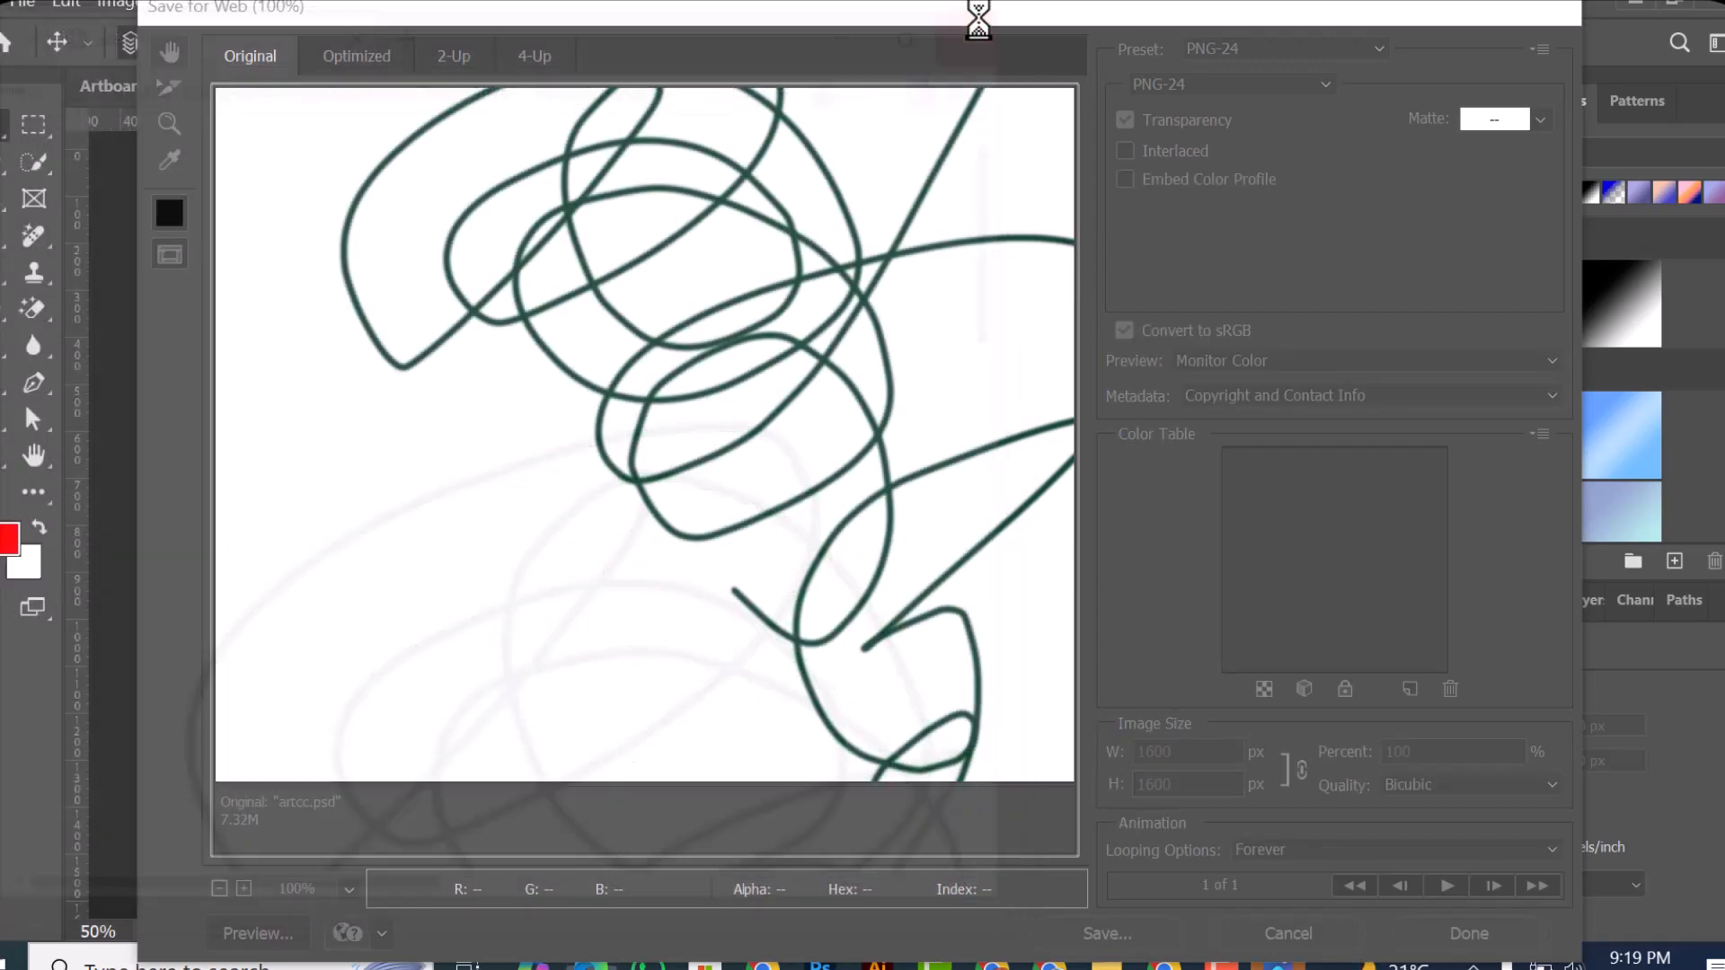
pyautogui.click(988, 21)
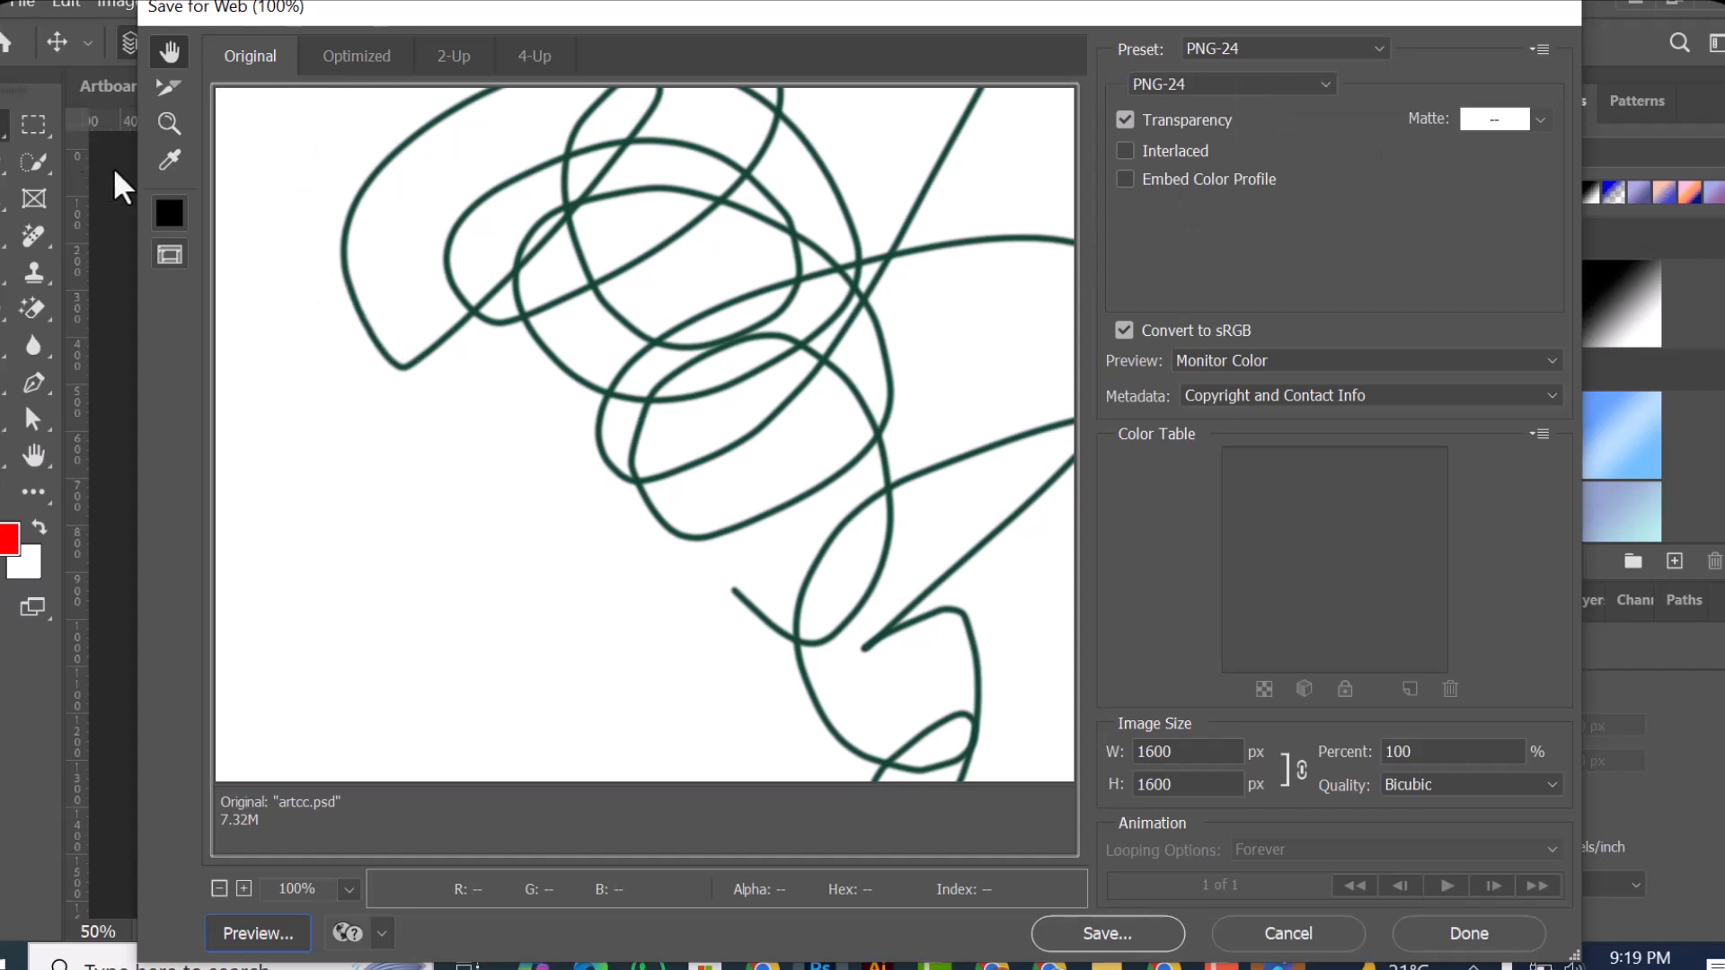
pyautogui.click(1276, 934)
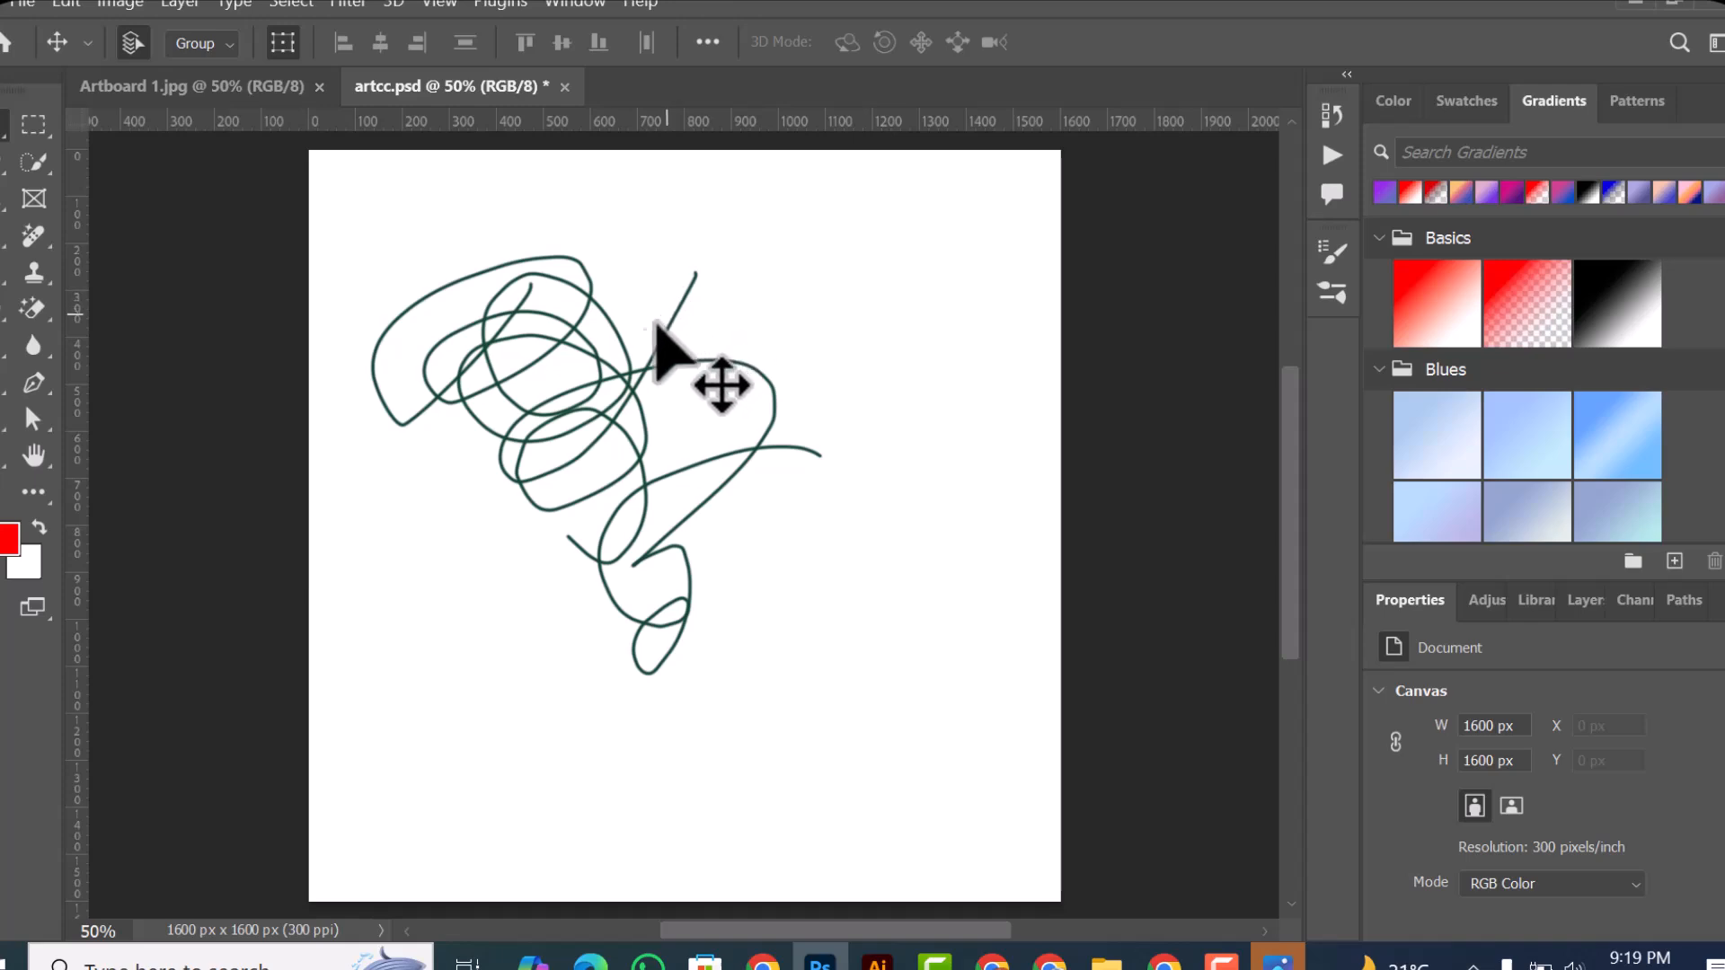
# Step: Turn on image asset generation for the artcc.psd document
pyautogui.click(35, 3)
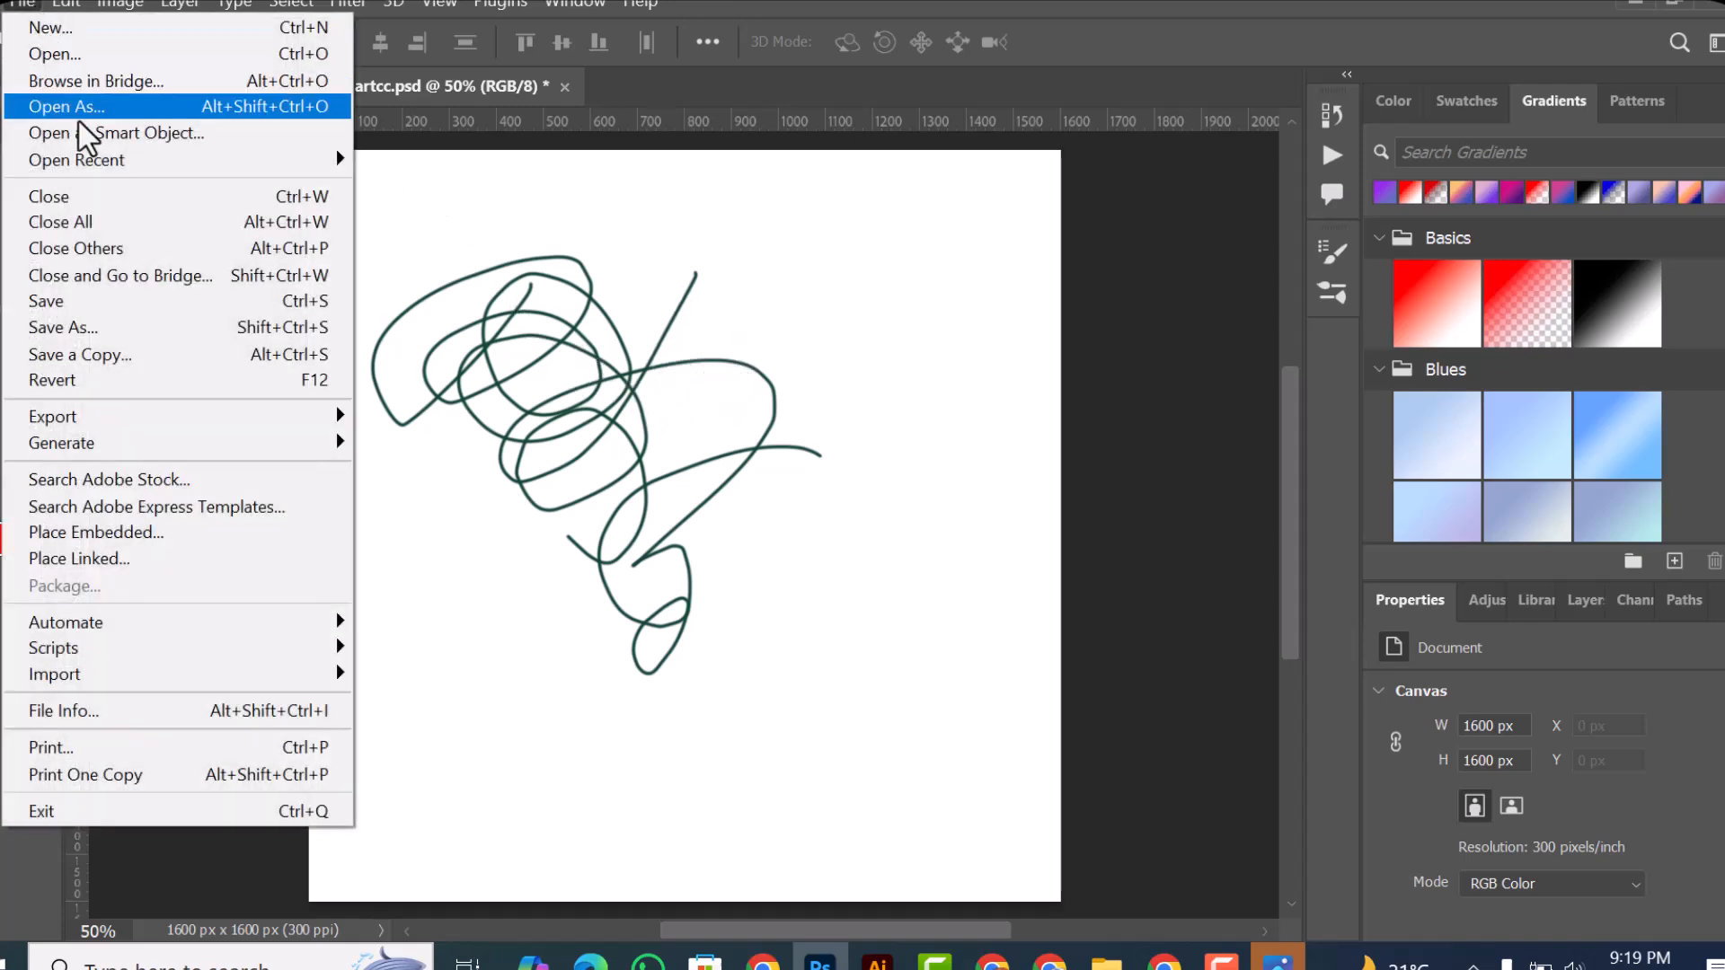
pyautogui.moveTo(189, 420)
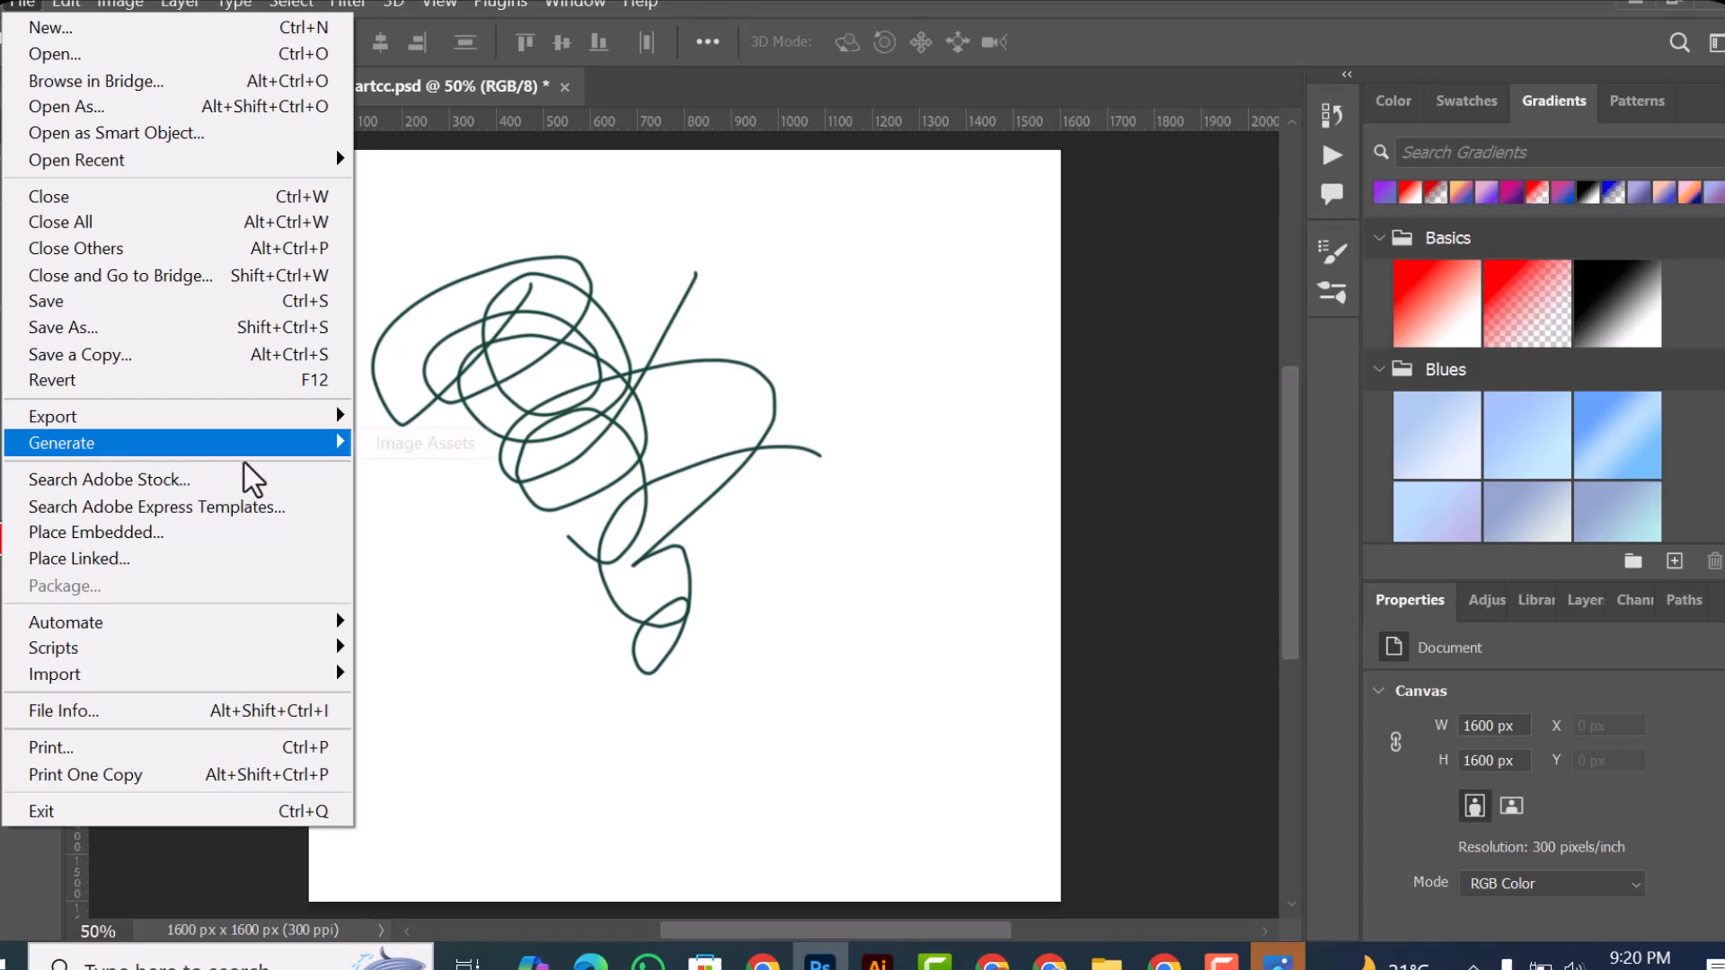
pyautogui.moveTo(340, 445)
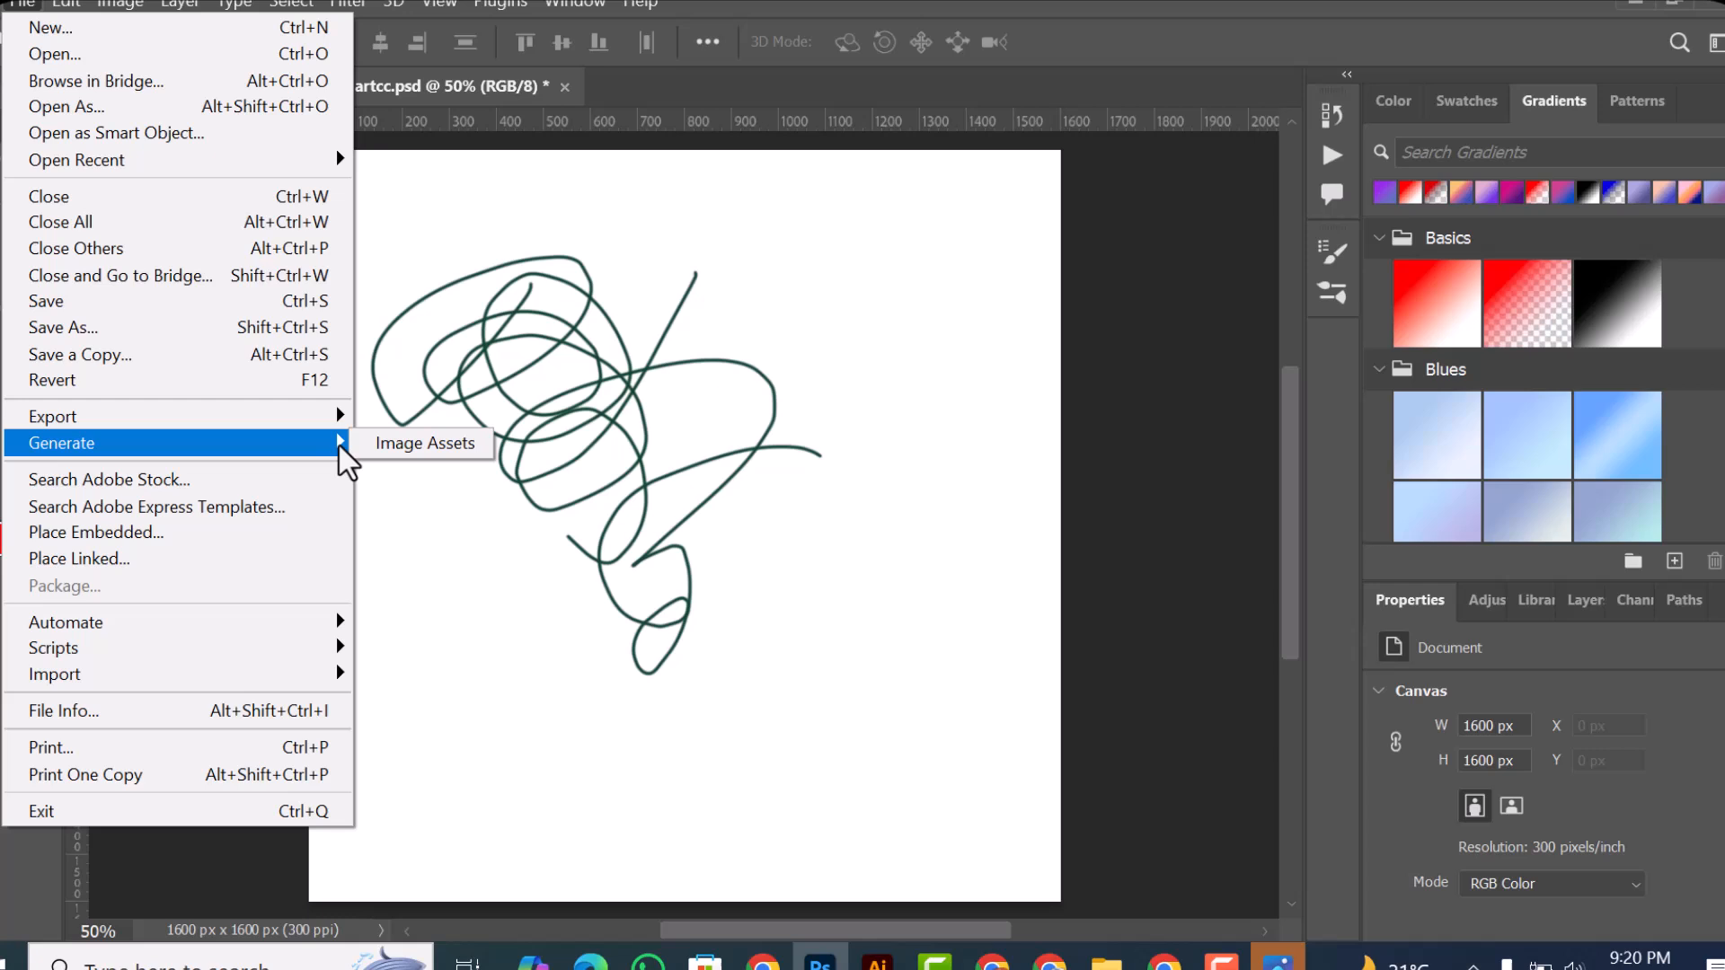
pyautogui.click(422, 446)
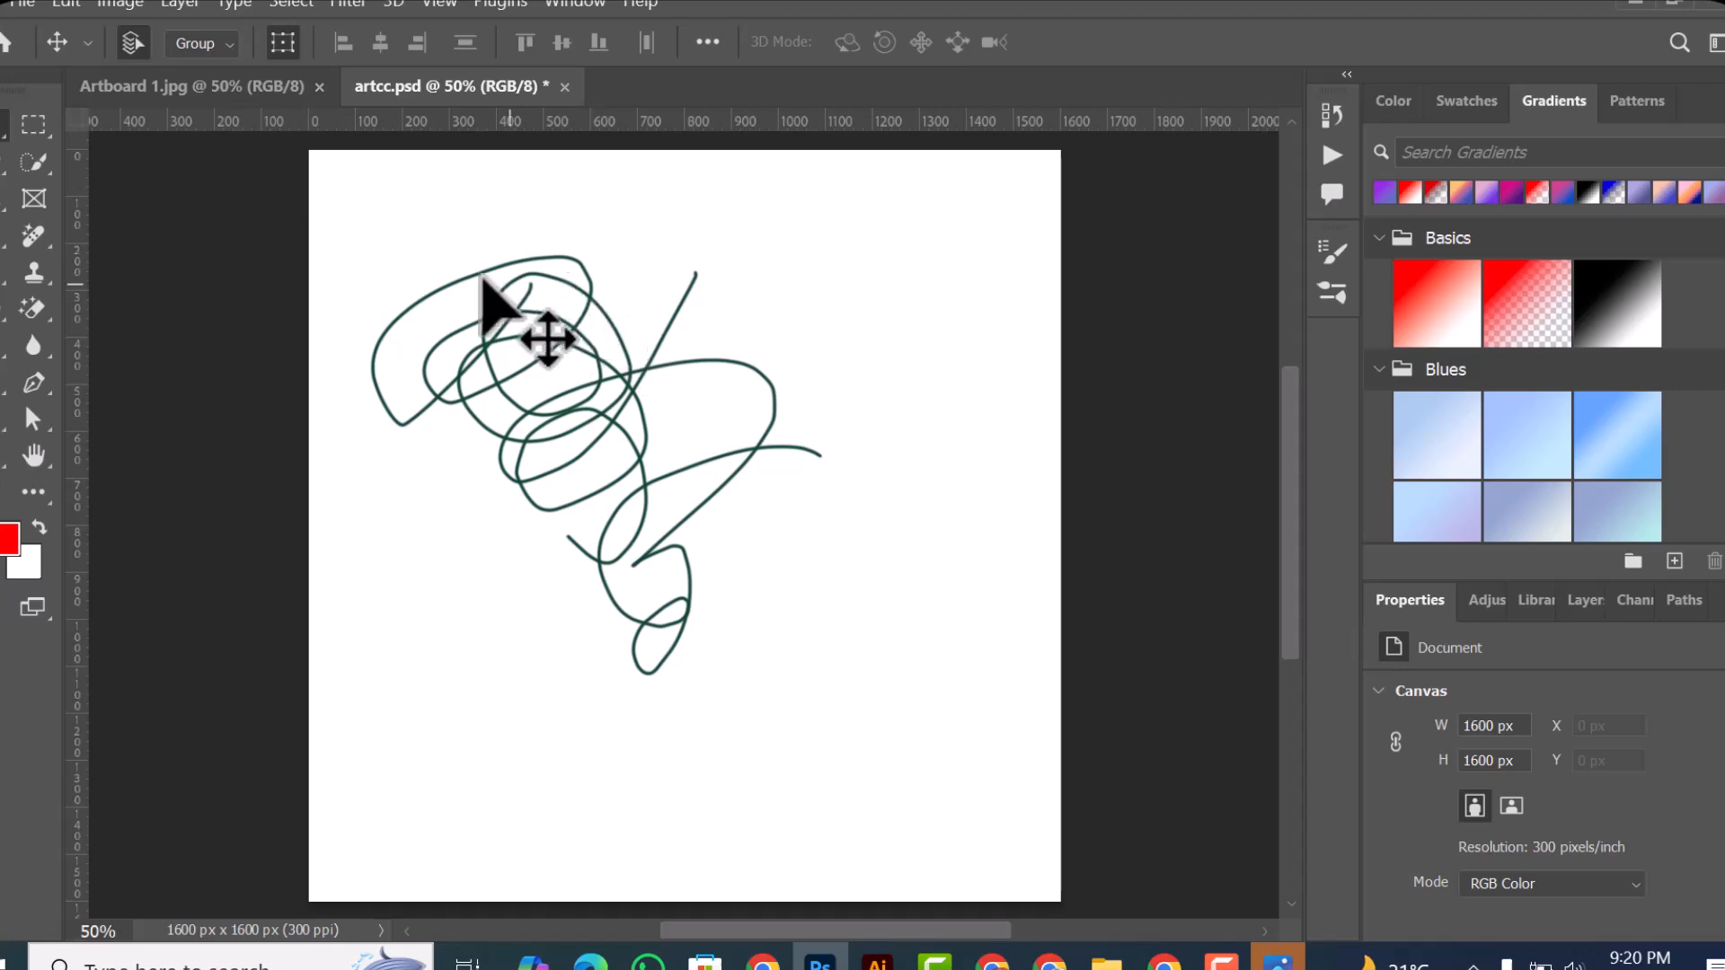
# Step: Move the scribble layer rightward and downward on the canvas, exposing transparent strips along the left and upper edges, and deselect it
pyautogui.click(384, 338)
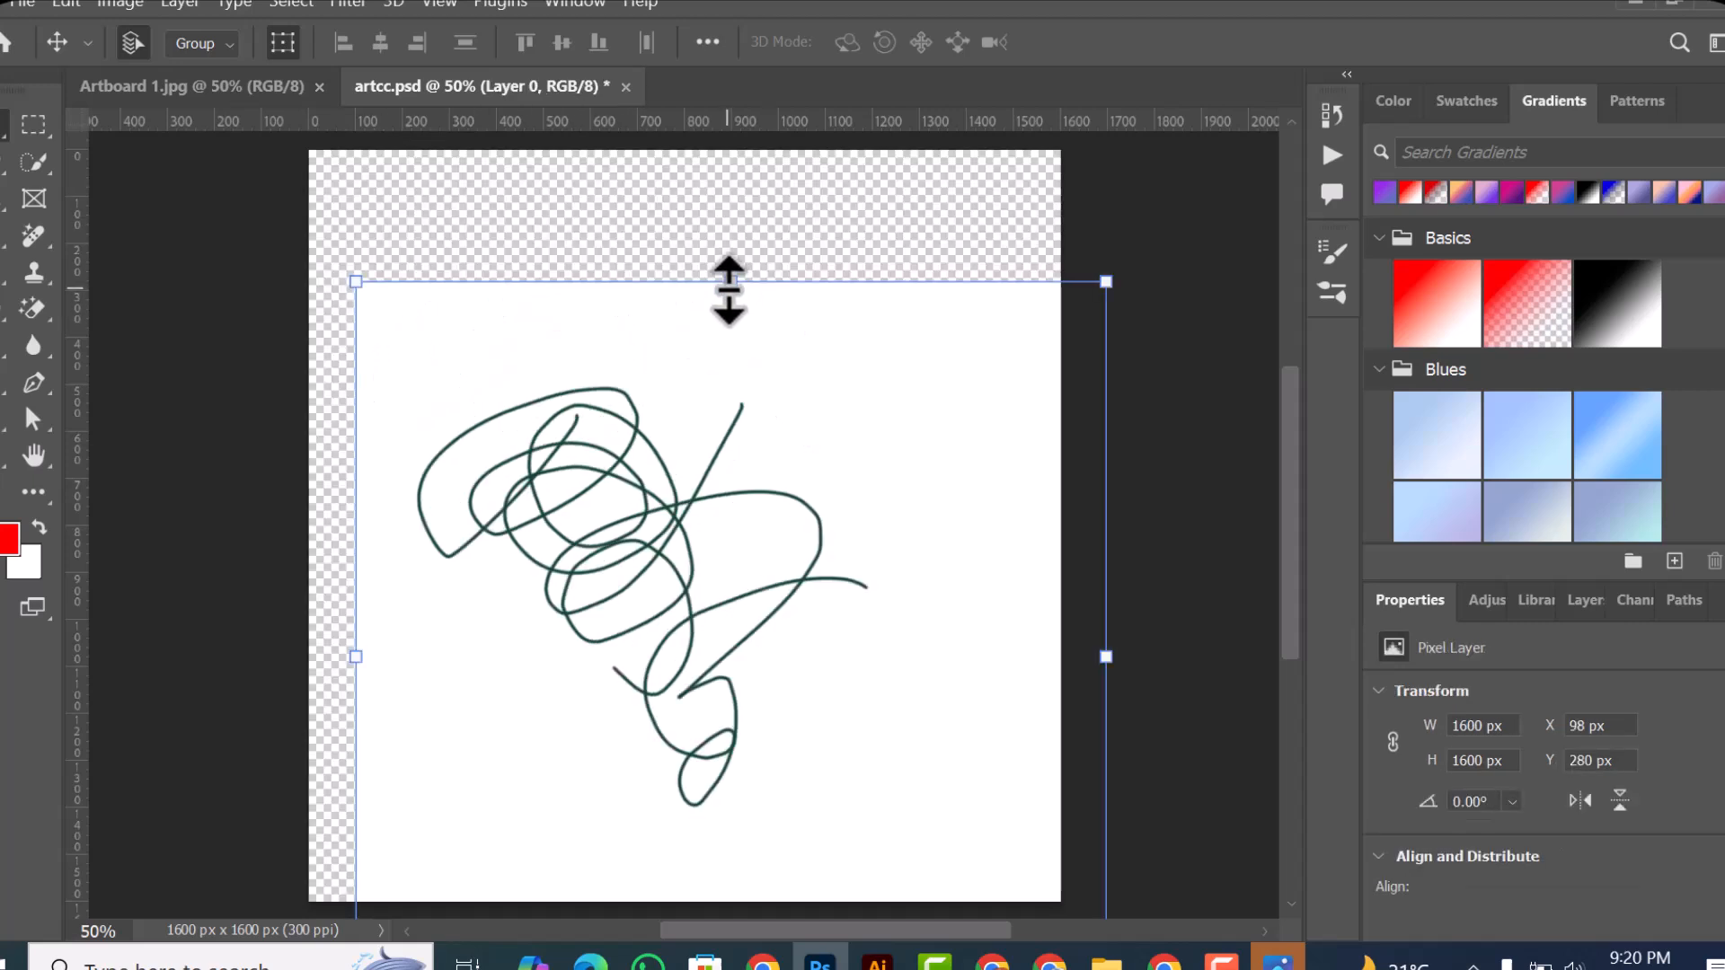
pyautogui.moveTo(662, 578); pyautogui.dragTo(791, 582)
pyautogui.click(296, 236)
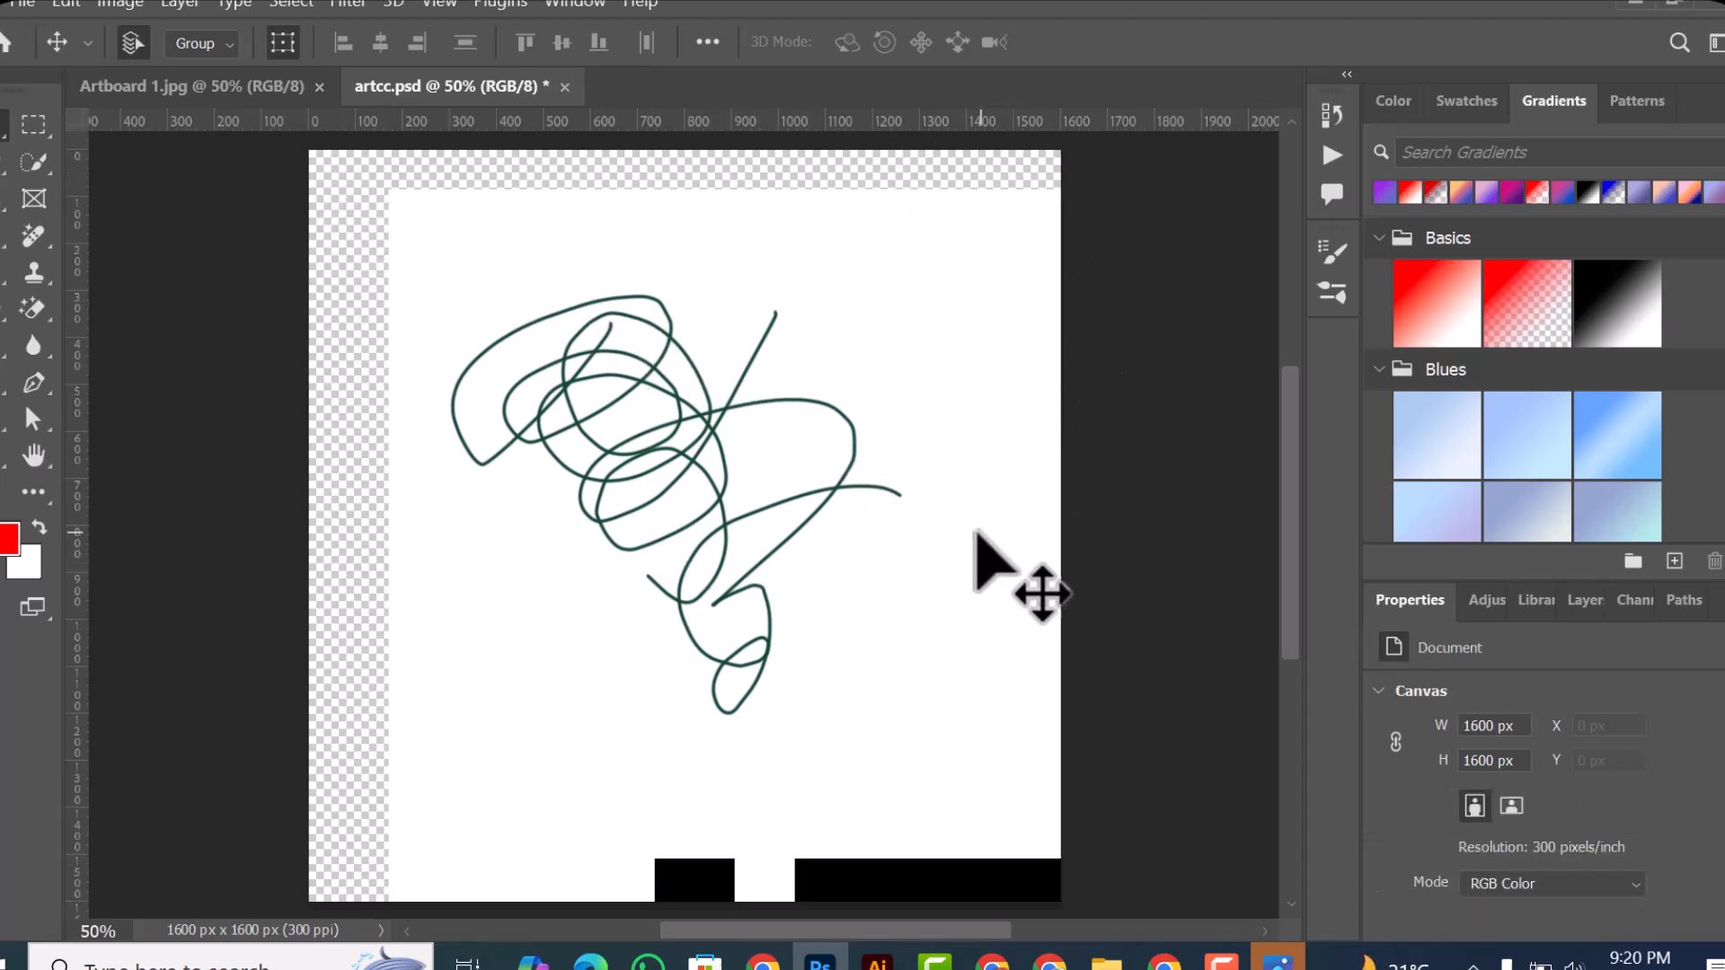
# Step: Try moving the scribble layer, scaling it non-proportionally to about 1434 × 1302 px, and repositioning it near X 291 px, Y 149 px
pyautogui.moveTo(961, 525)
pyautogui.mouseDown()
pyautogui.moveTo(815, 577)
pyautogui.moveTo(924, 655)
pyautogui.moveTo(910, 595)
pyautogui.moveTo(925, 614)
pyautogui.moveTo(905, 682)
pyautogui.moveTo(1036, 497)
pyautogui.moveTo(962, 716)
pyautogui.moveTo(792, 422)
pyautogui.moveTo(475, 616)
pyautogui.moveTo(809, 423)
pyautogui.moveTo(943, 550)
pyautogui.moveTo(935, 482)
pyautogui.moveTo(898, 605)
pyautogui.moveTo(867, 595)
pyautogui.mouseUp()
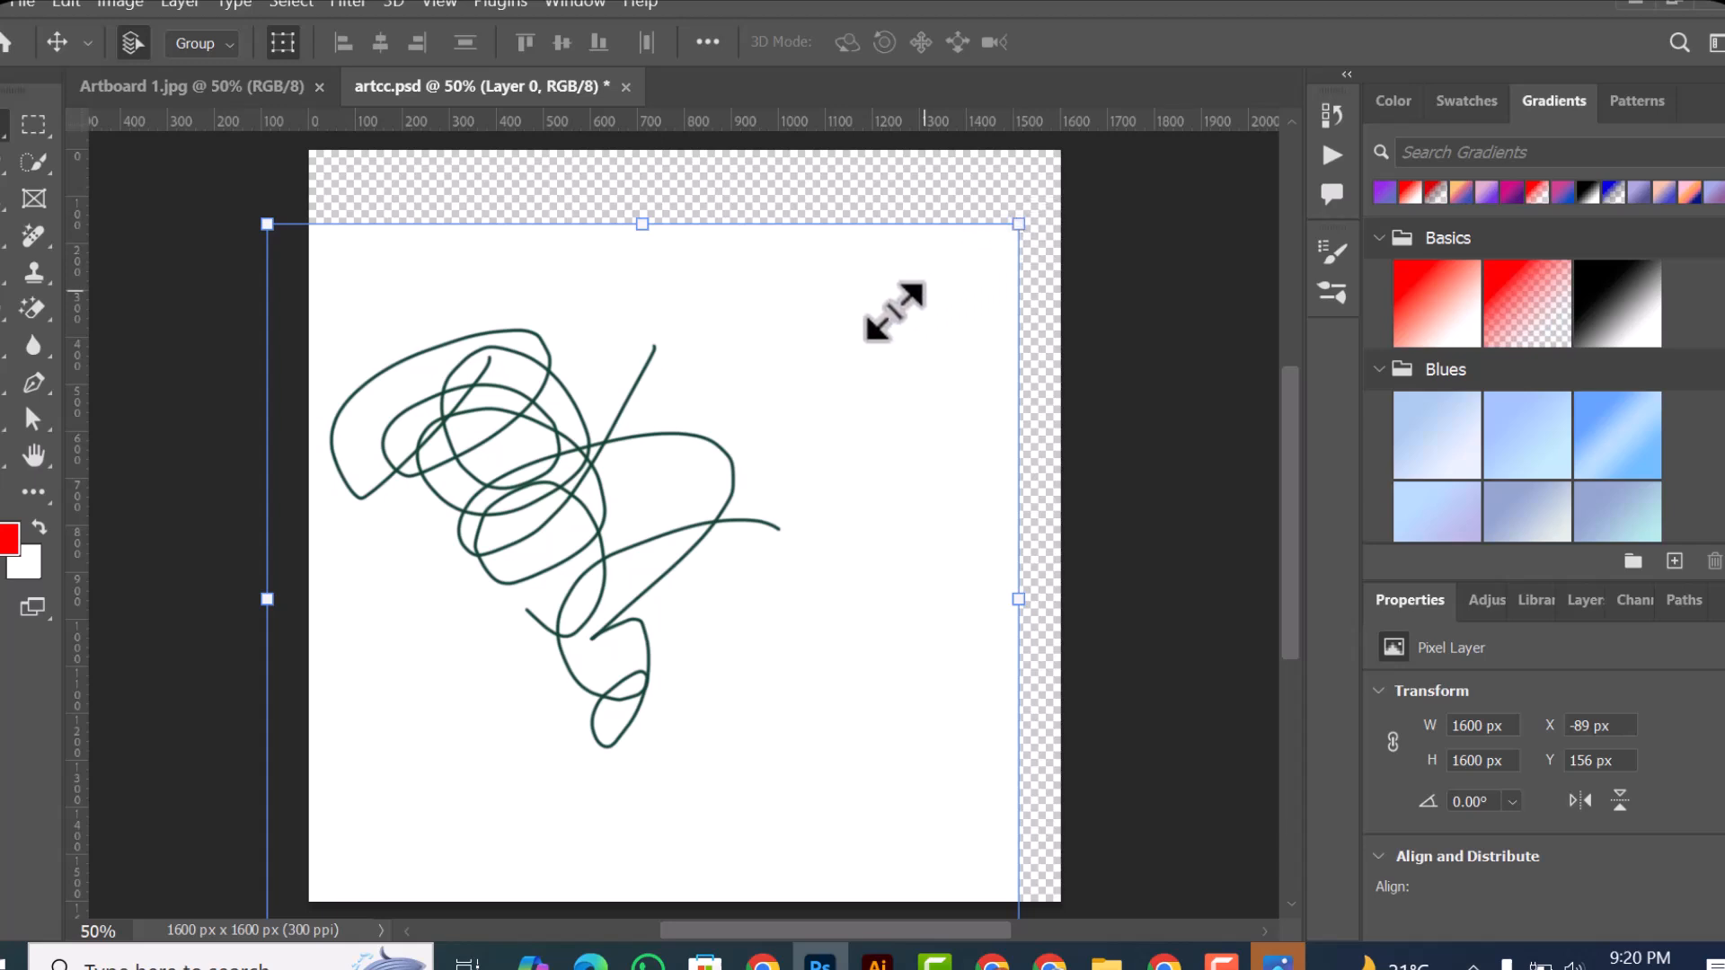
pyautogui.hotkey('ctrl', 't')
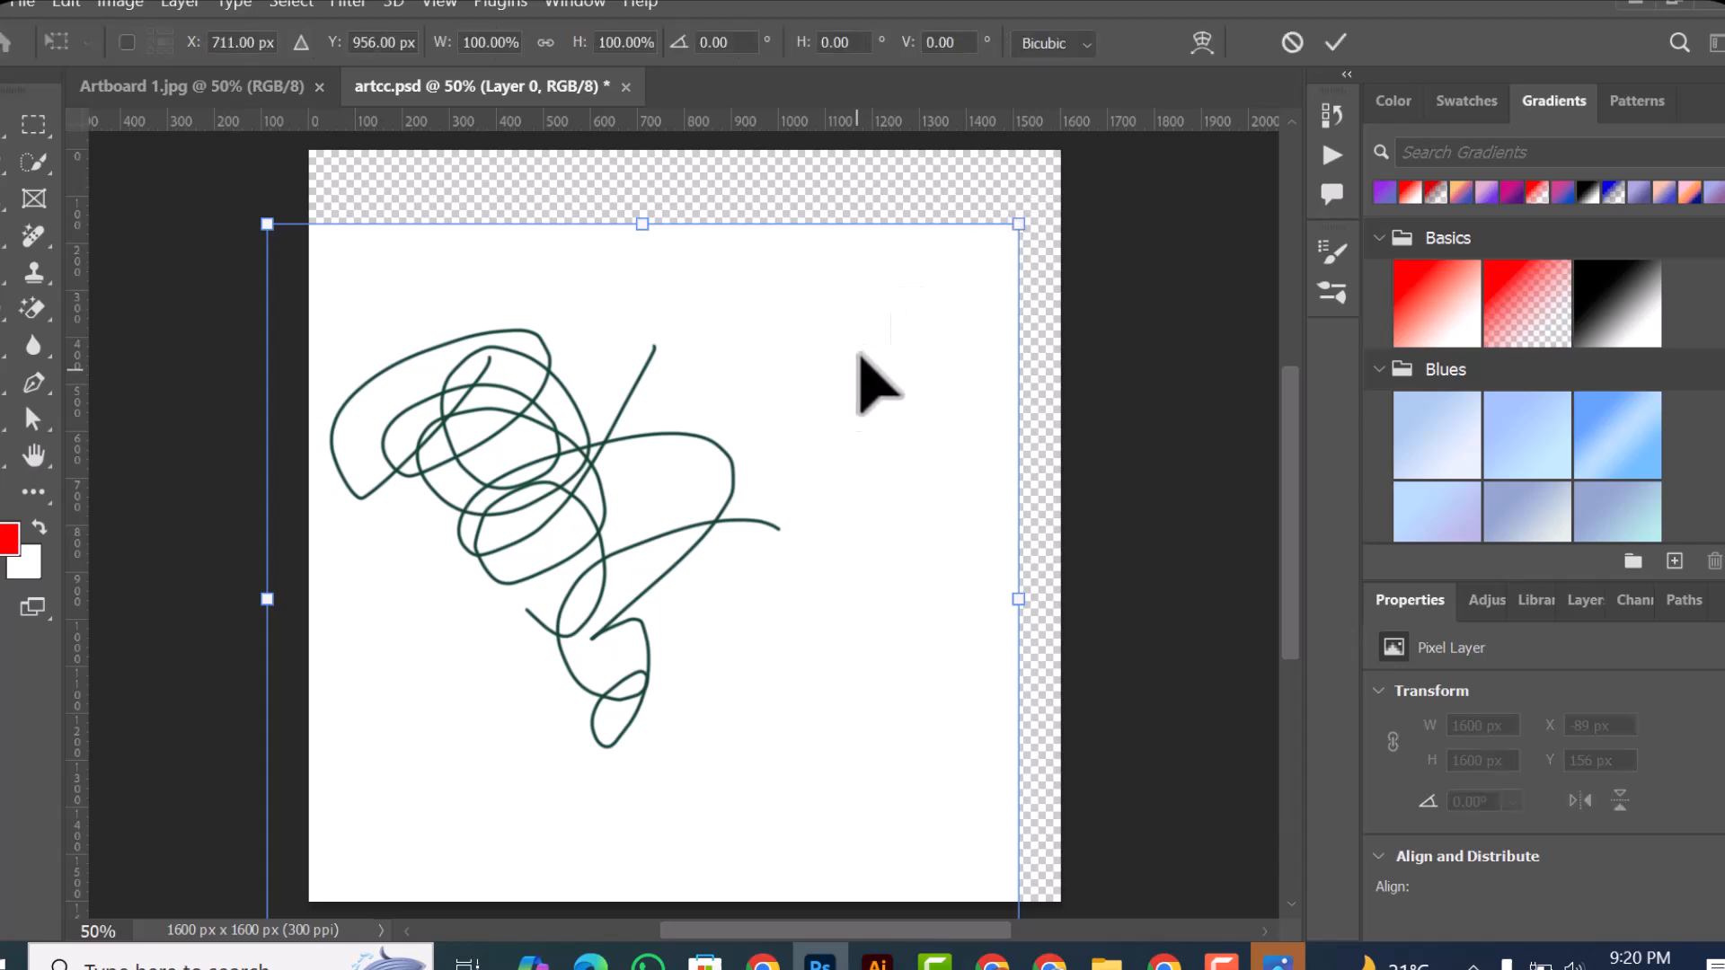
pyautogui.click(1292, 41)
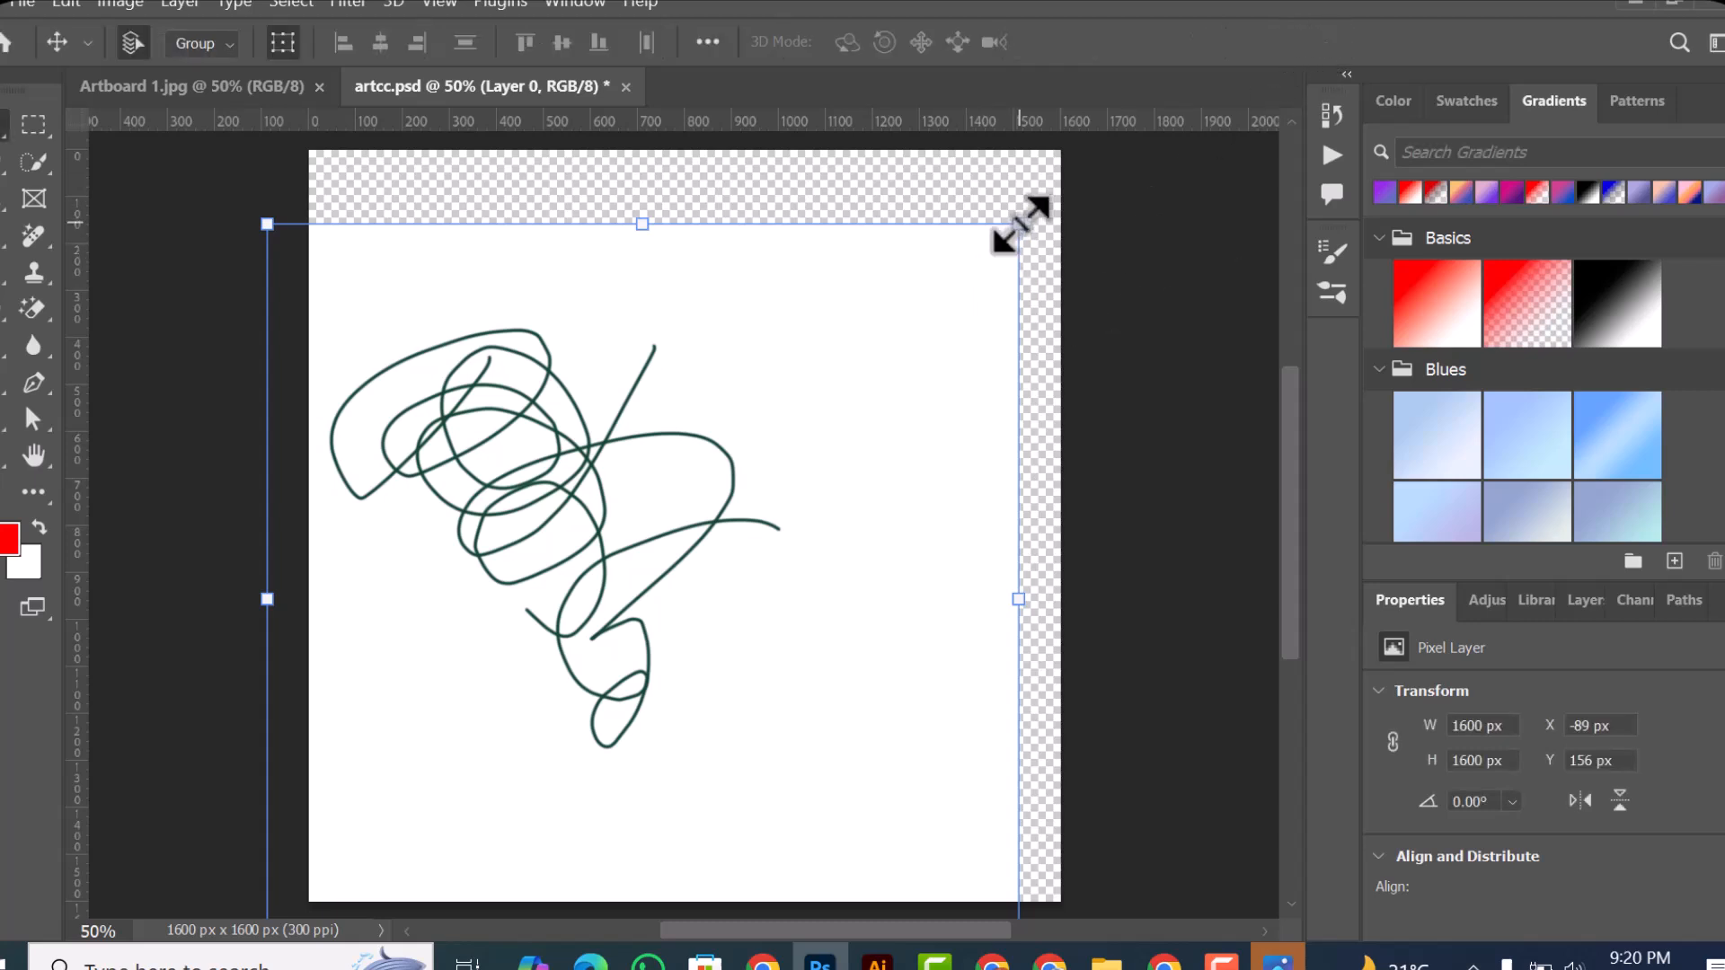
pyautogui.moveTo(1019, 223); pyautogui.dragTo(941, 364)
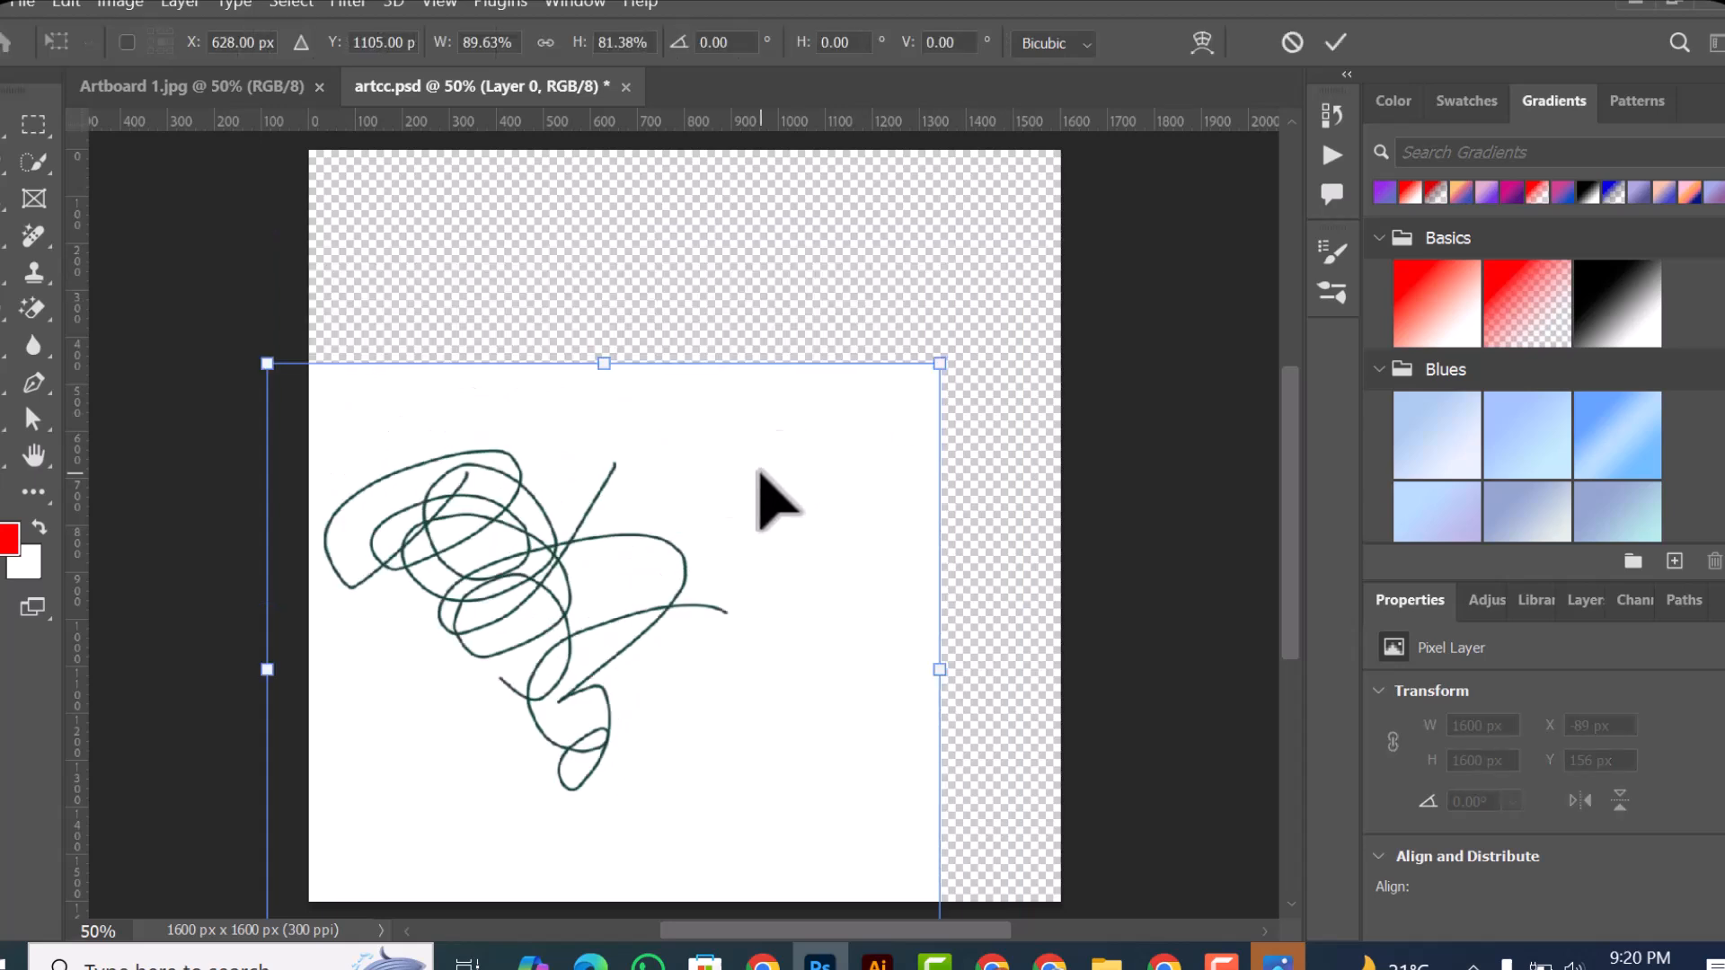
pyautogui.click(1335, 44)
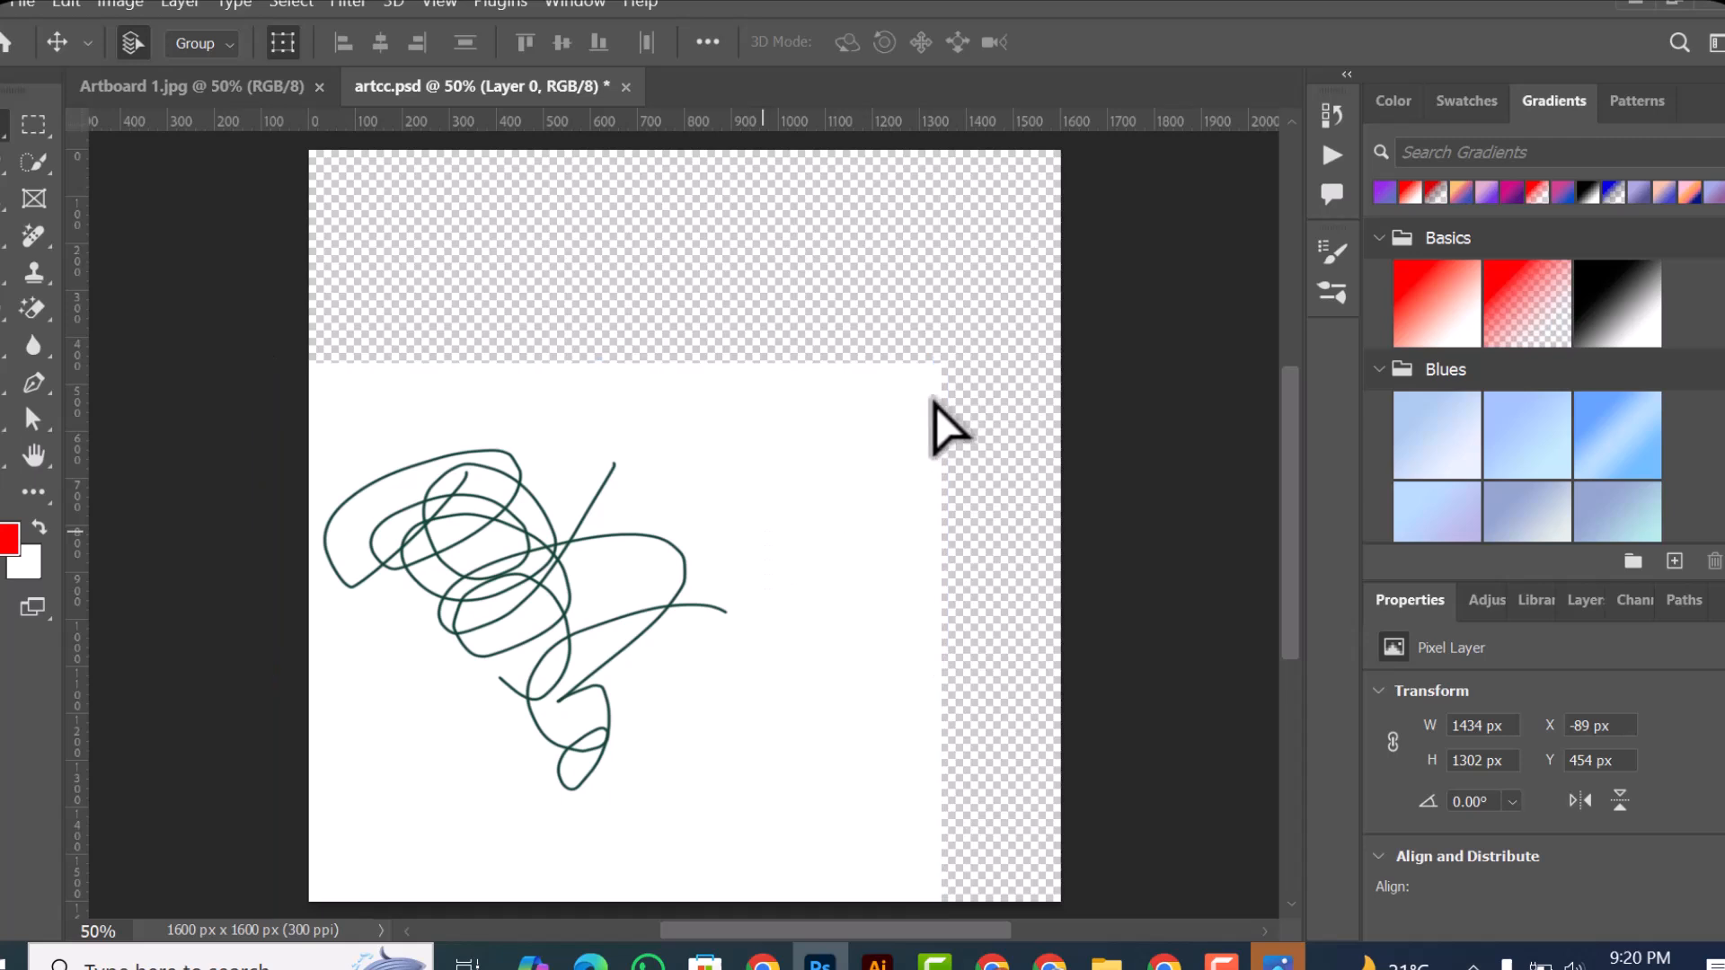
pyautogui.moveTo(449, 335)
pyautogui.mouseDown()
pyautogui.moveTo(626, 192)
pyautogui.moveTo(611, 168)
pyautogui.mouseUp()
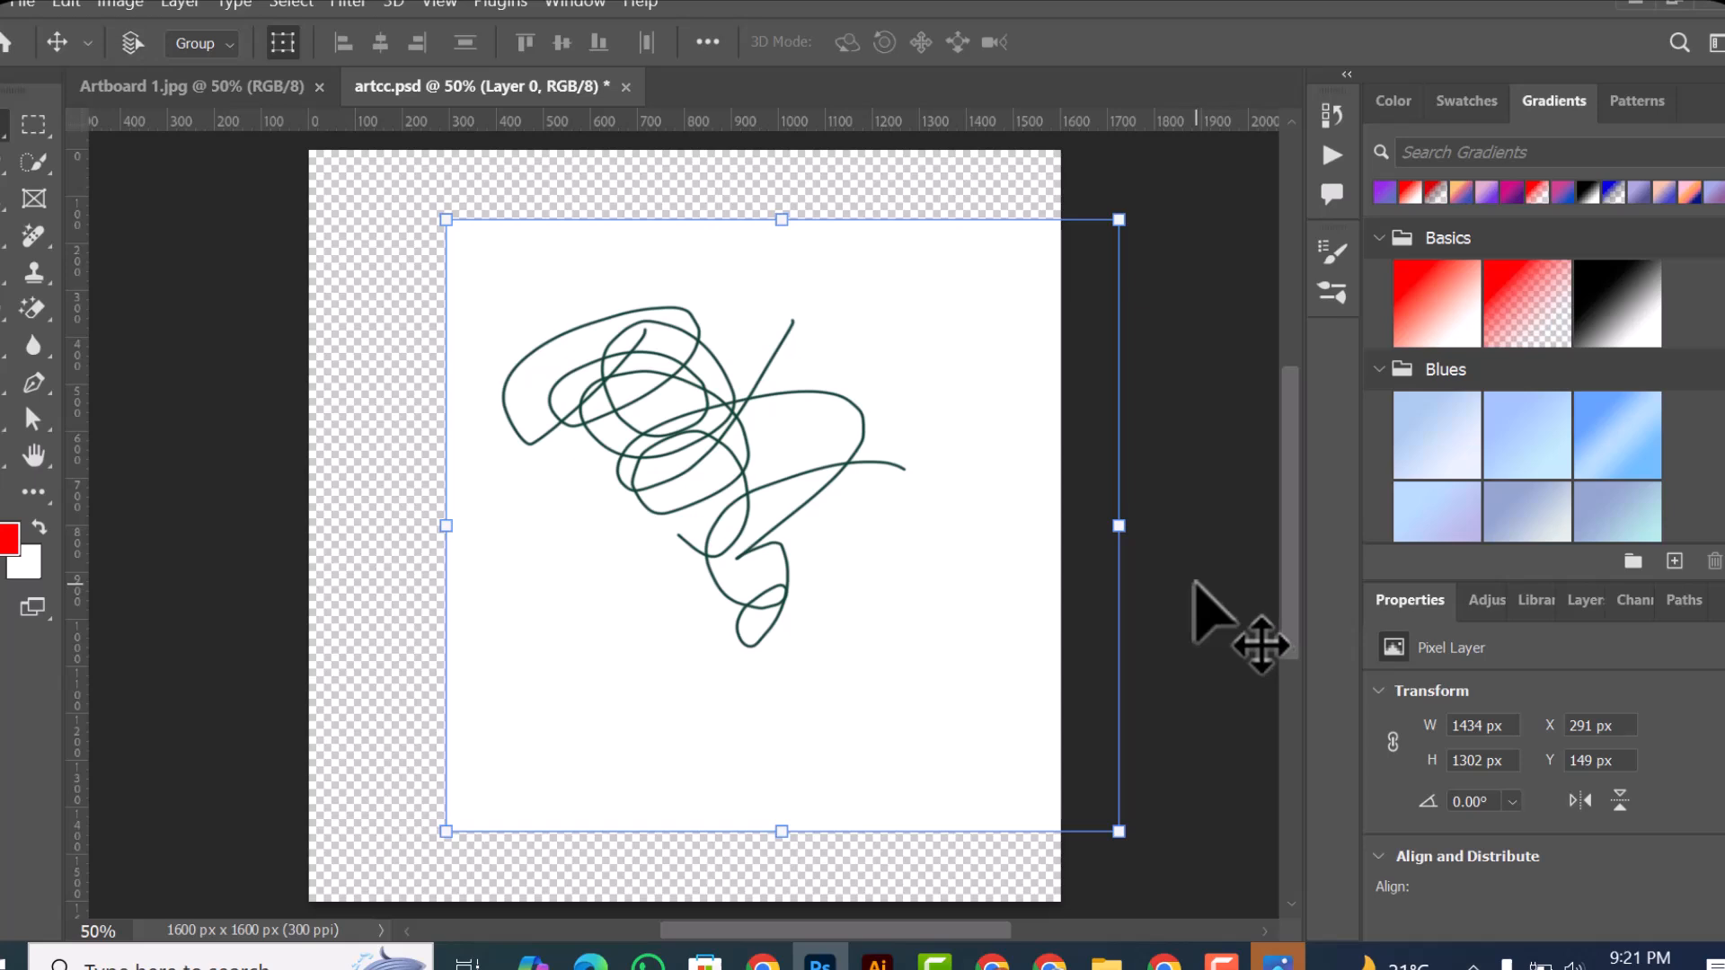
# Step: Undo the scribble layer's transforms and the earlier edits until both red rectangles are back, and clear the layer selection
pyautogui.hotkey('ctrl', 'z')
pyautogui.hotkey('ctrl', 'z')
pyautogui.hotkey('ctrl', 'z')
pyautogui.hotkey('ctrl', 'z')
pyautogui.hotkey('ctrl', 'z')
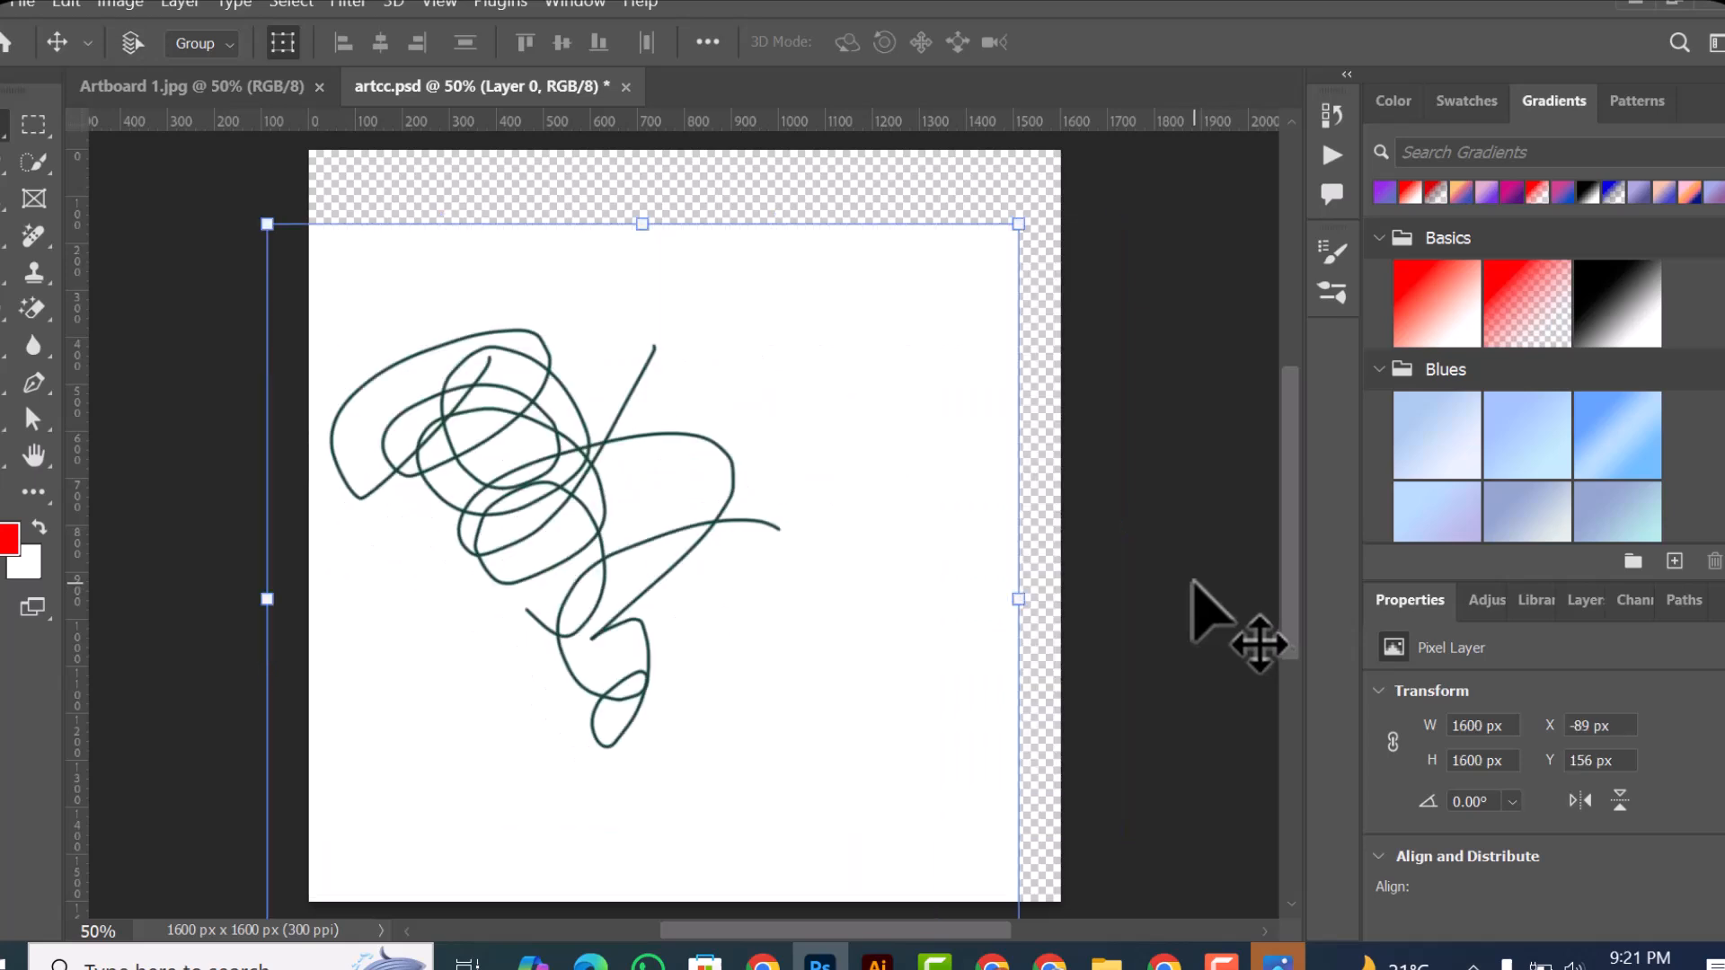
pyautogui.hotkey('ctrl', 'z')
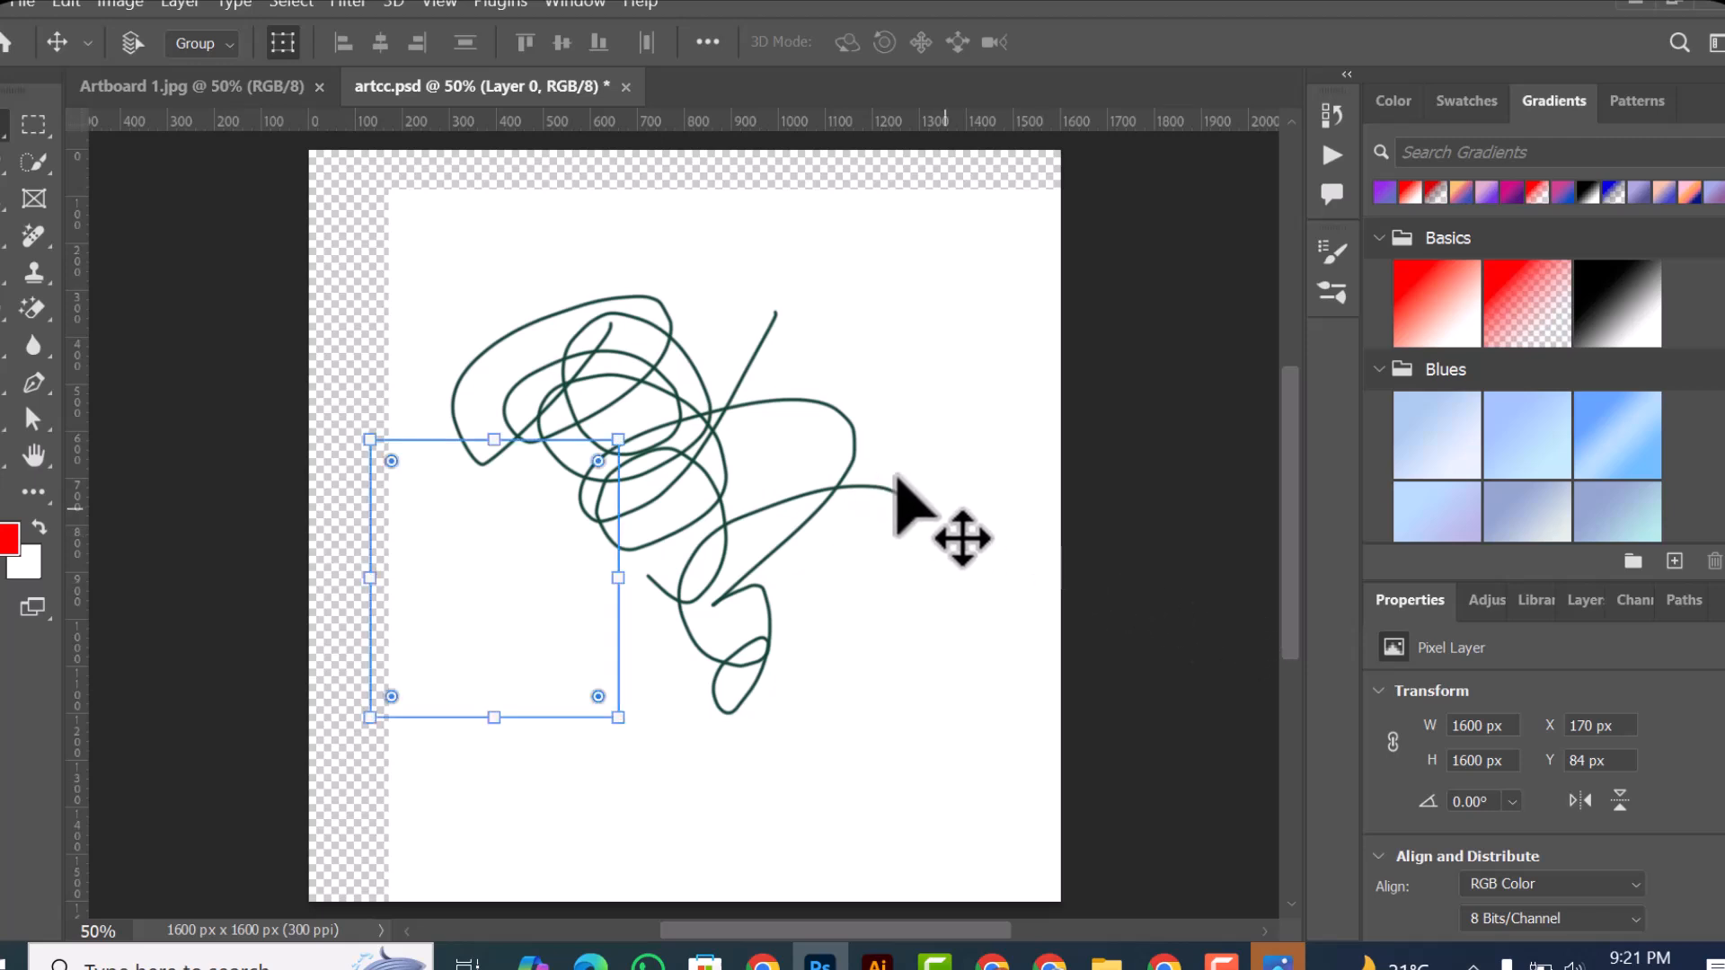
pyautogui.hotkey('ctrl', 'z')
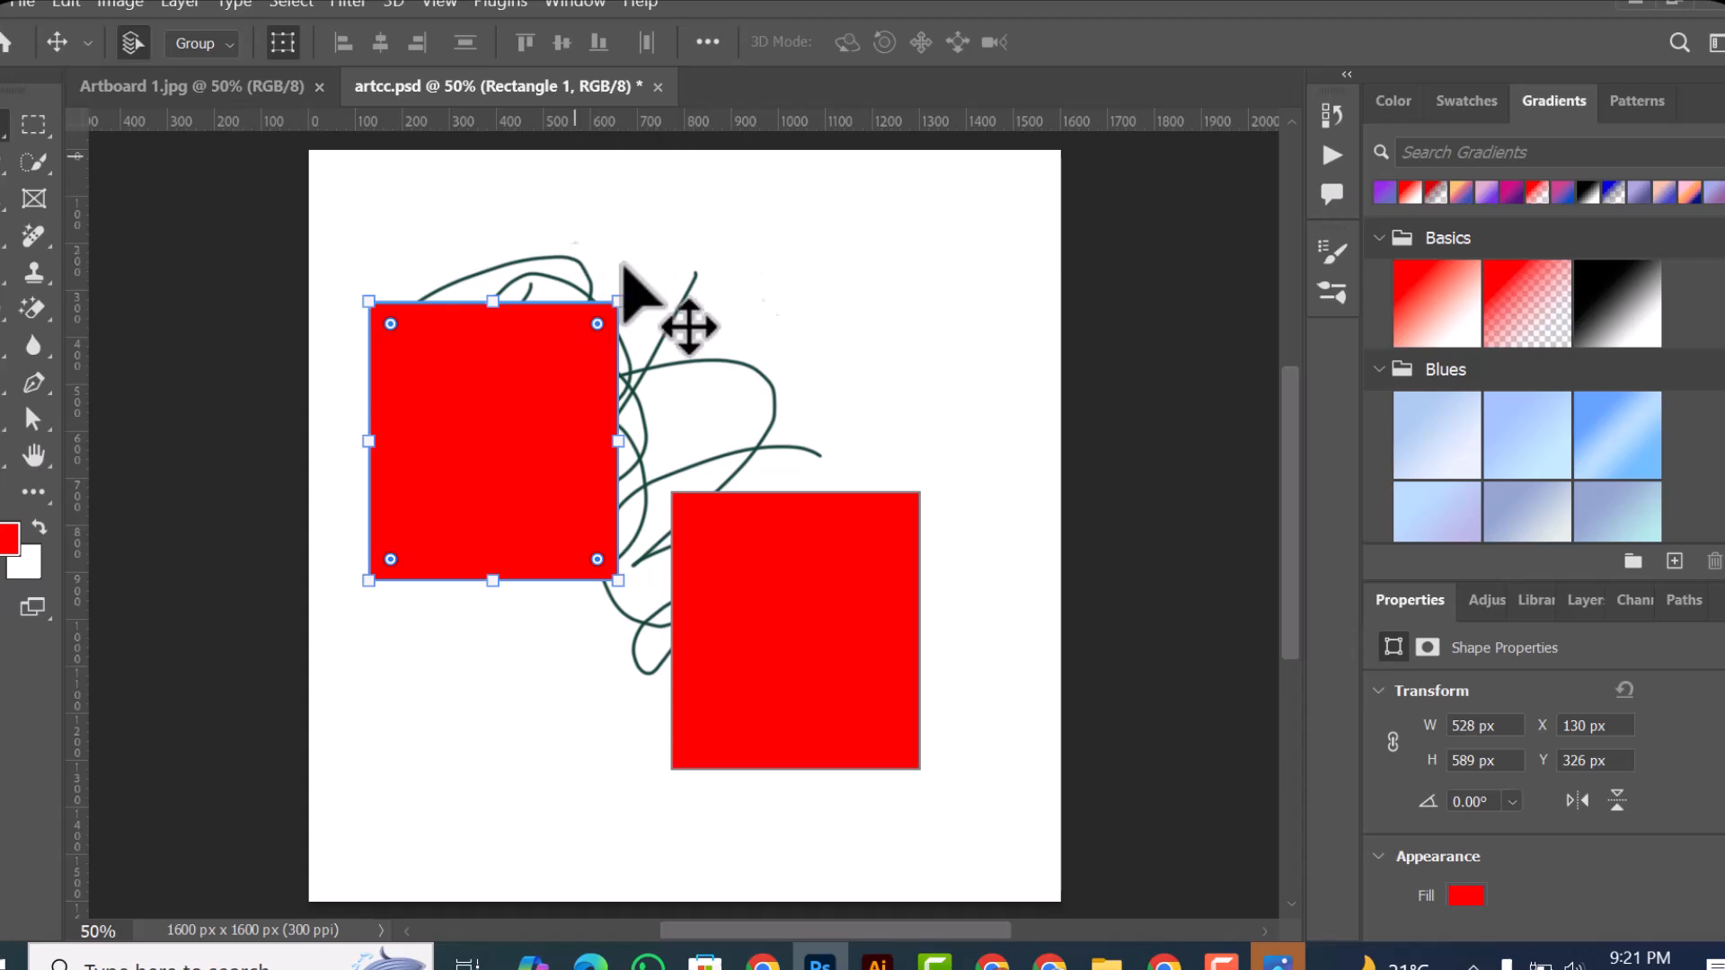
pyautogui.moveTo(802, 234); pyautogui.dragTo(651, 148)
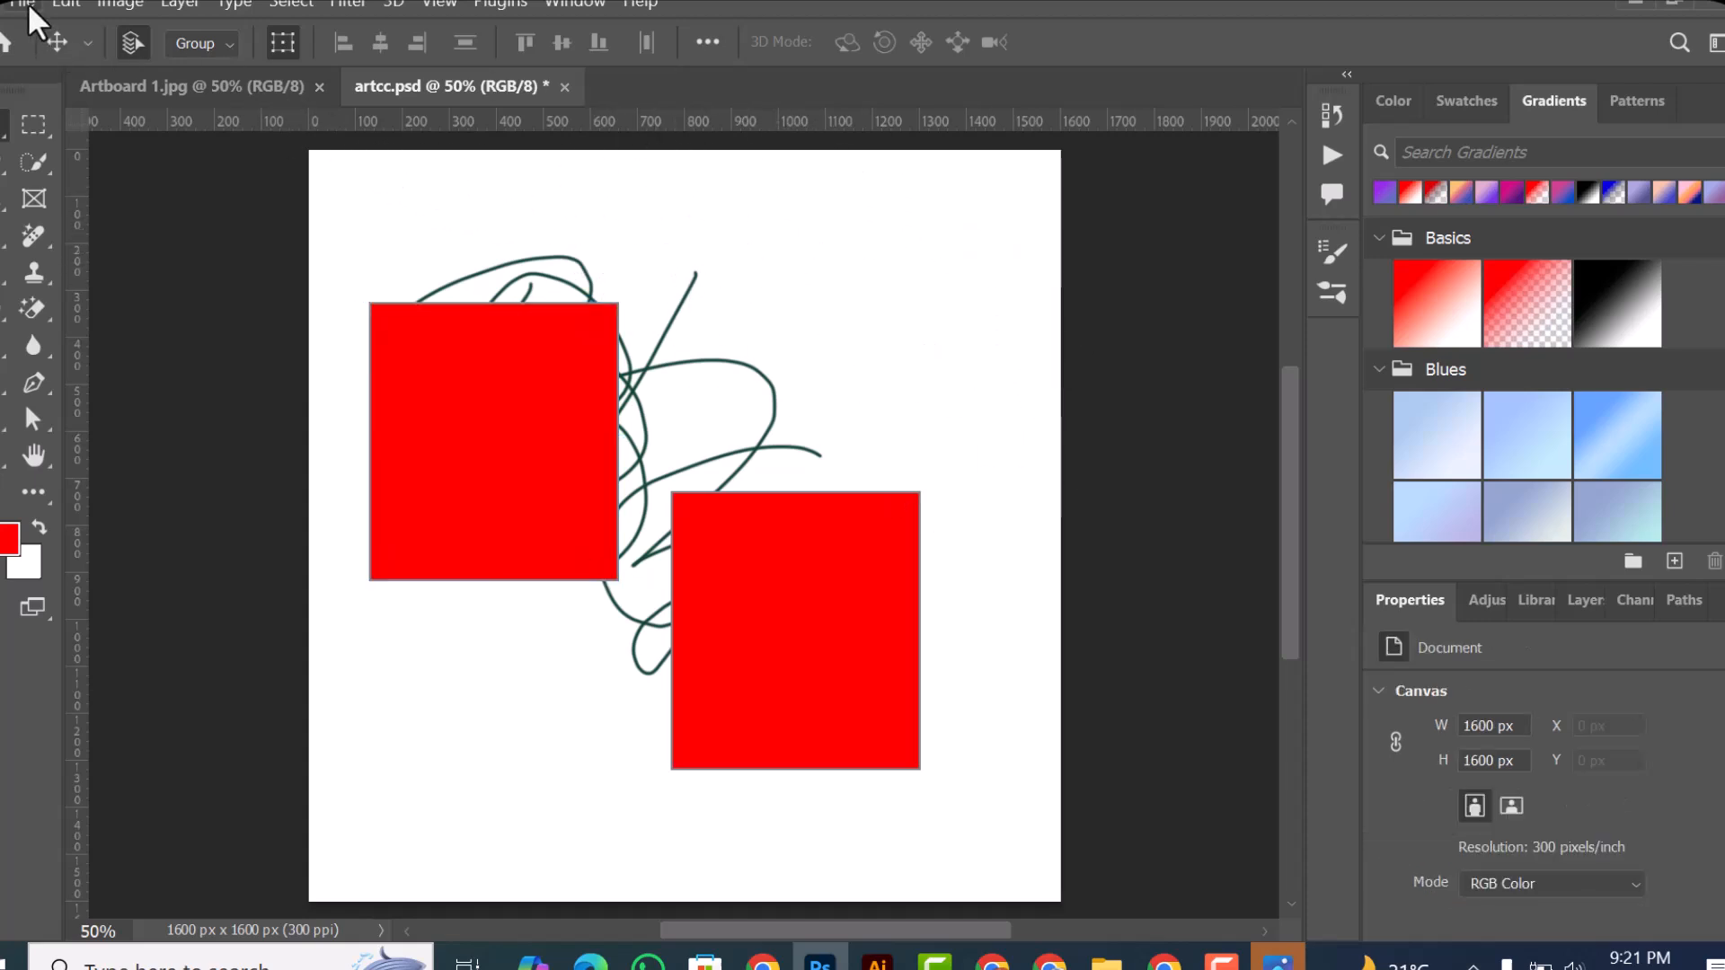
# Step: Place the first henna-decorated hand photo from the dx folder in Pictures into artcc.psd as an embedded smart object
pyautogui.click(28, 2)
pyautogui.moveTo(120, 456)
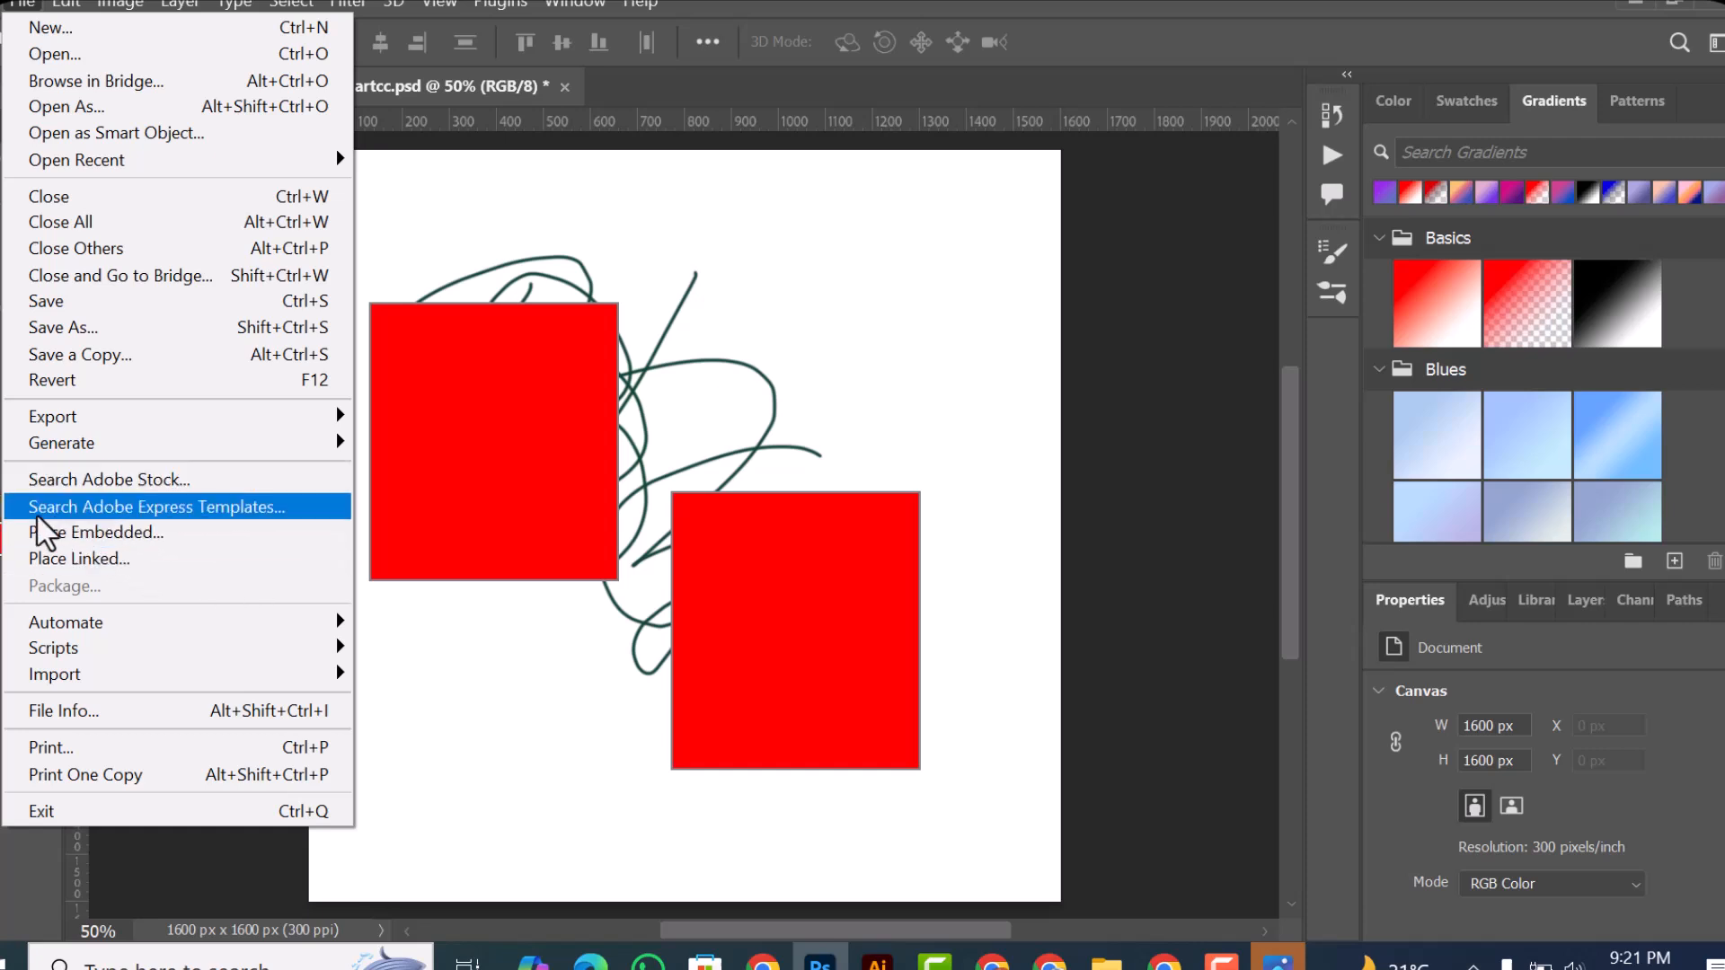
pyautogui.click(136, 538)
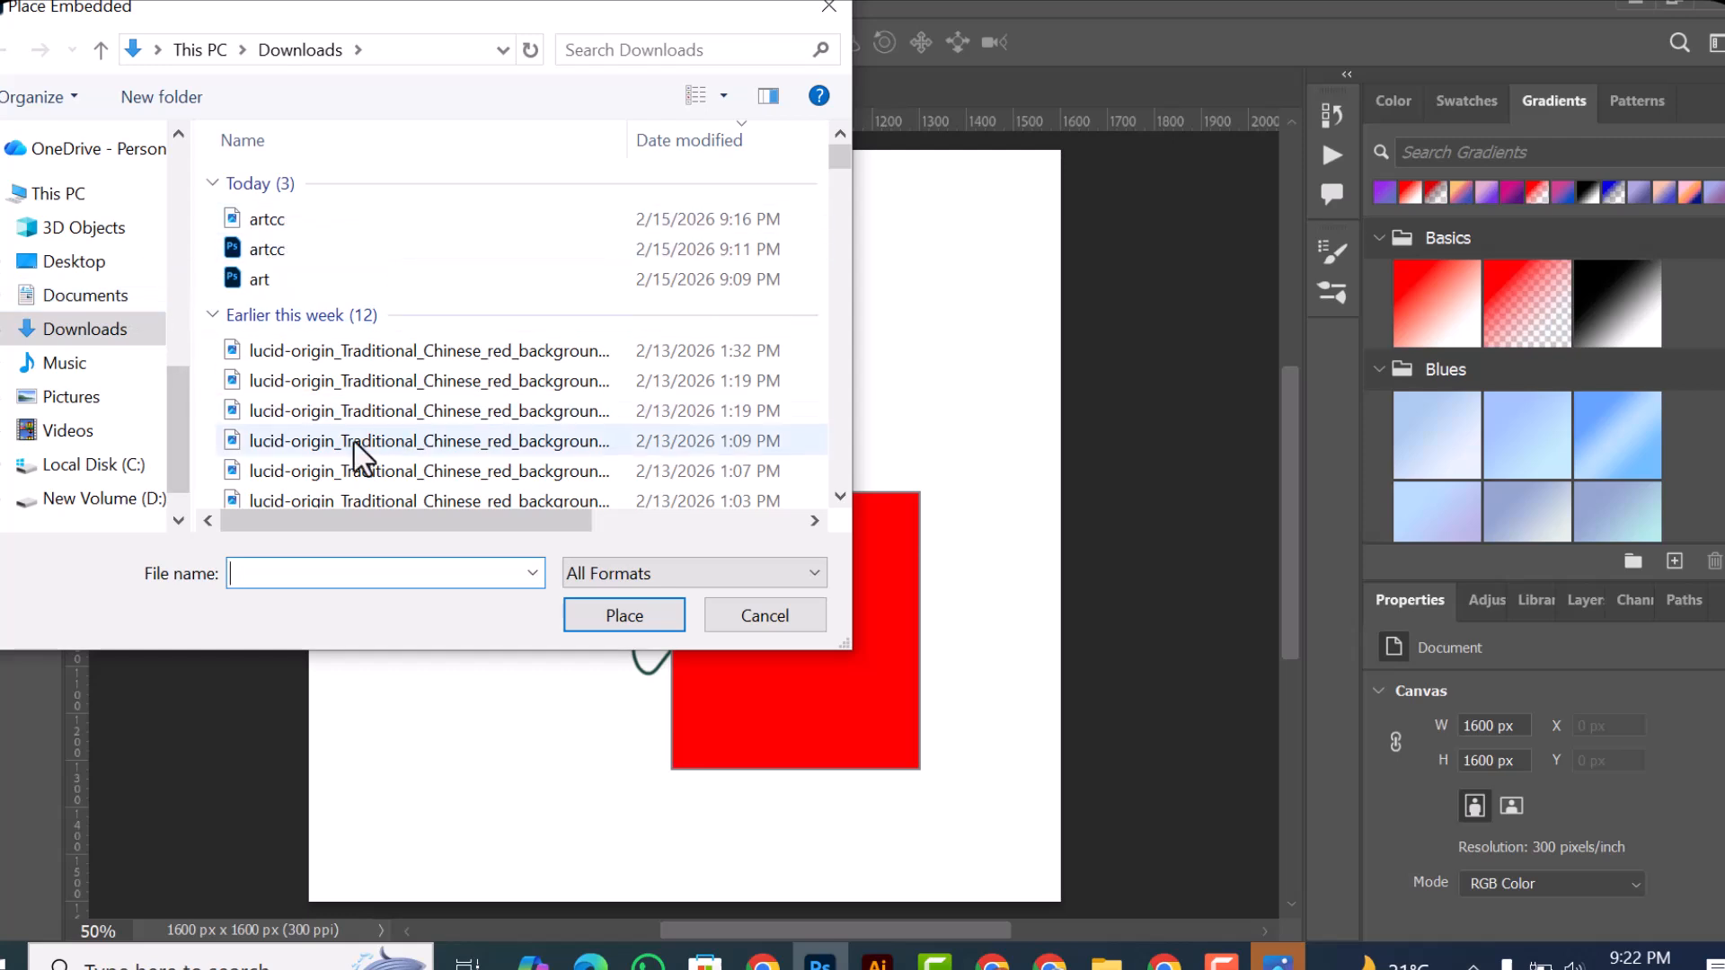
pyautogui.scroll(-2, 362, 449)
pyautogui.scroll(-3, 361, 454)
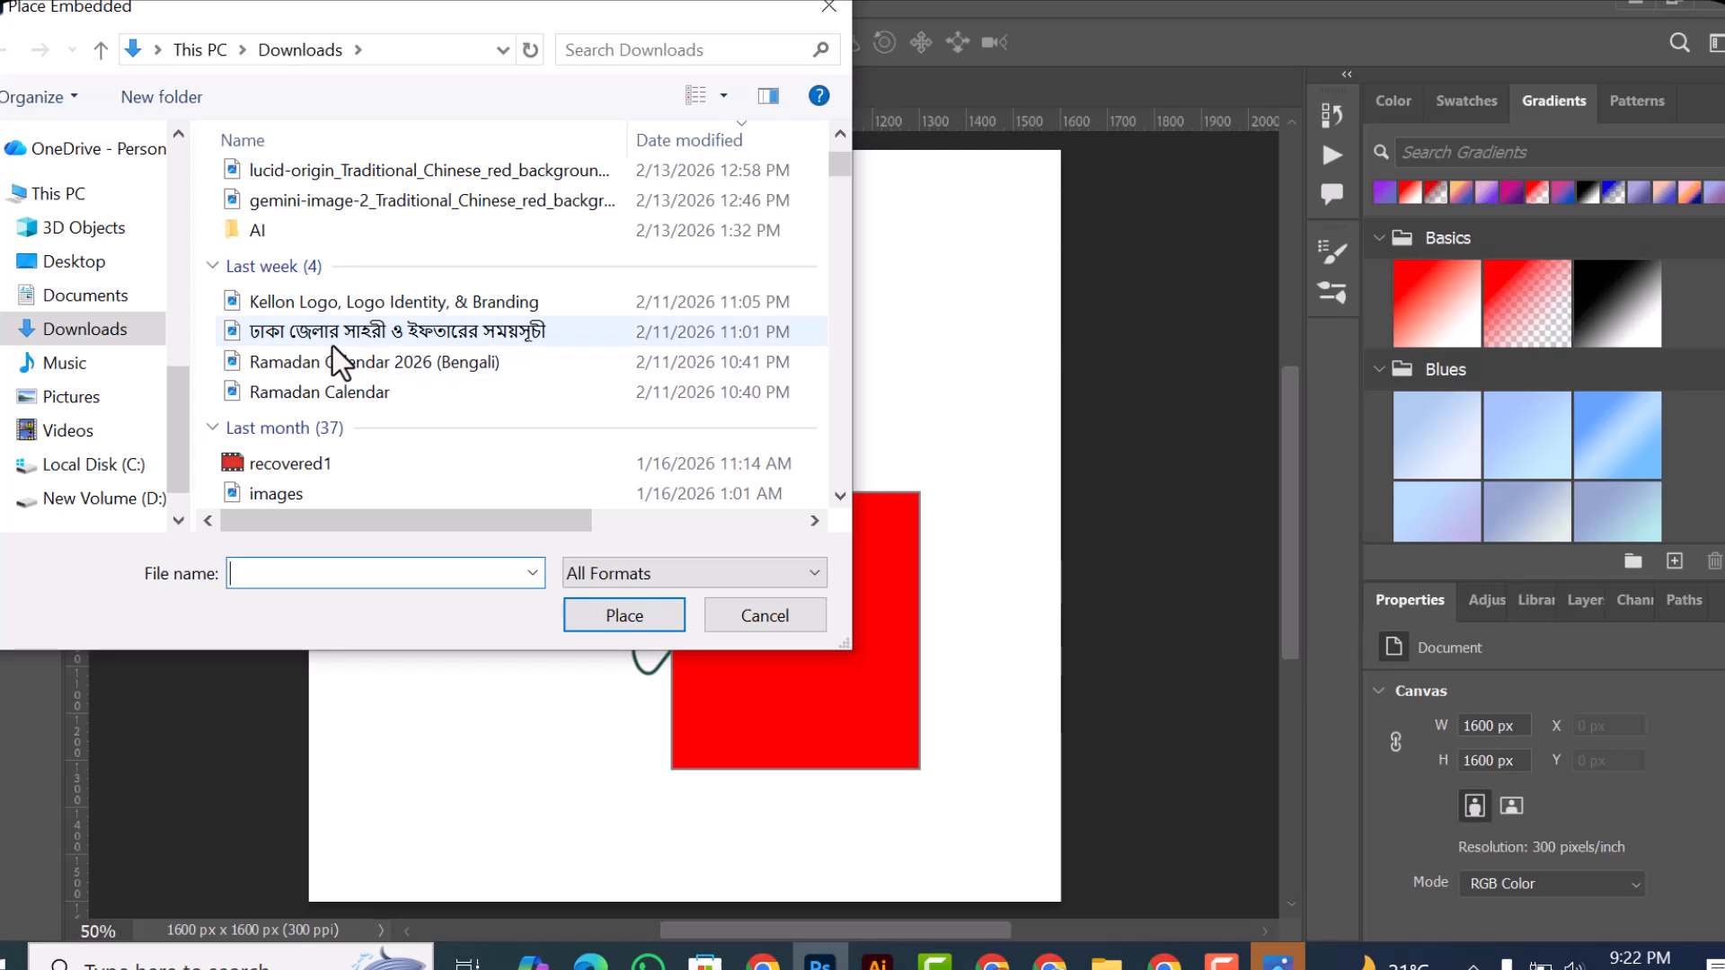
pyautogui.scroll(4, 291, 368)
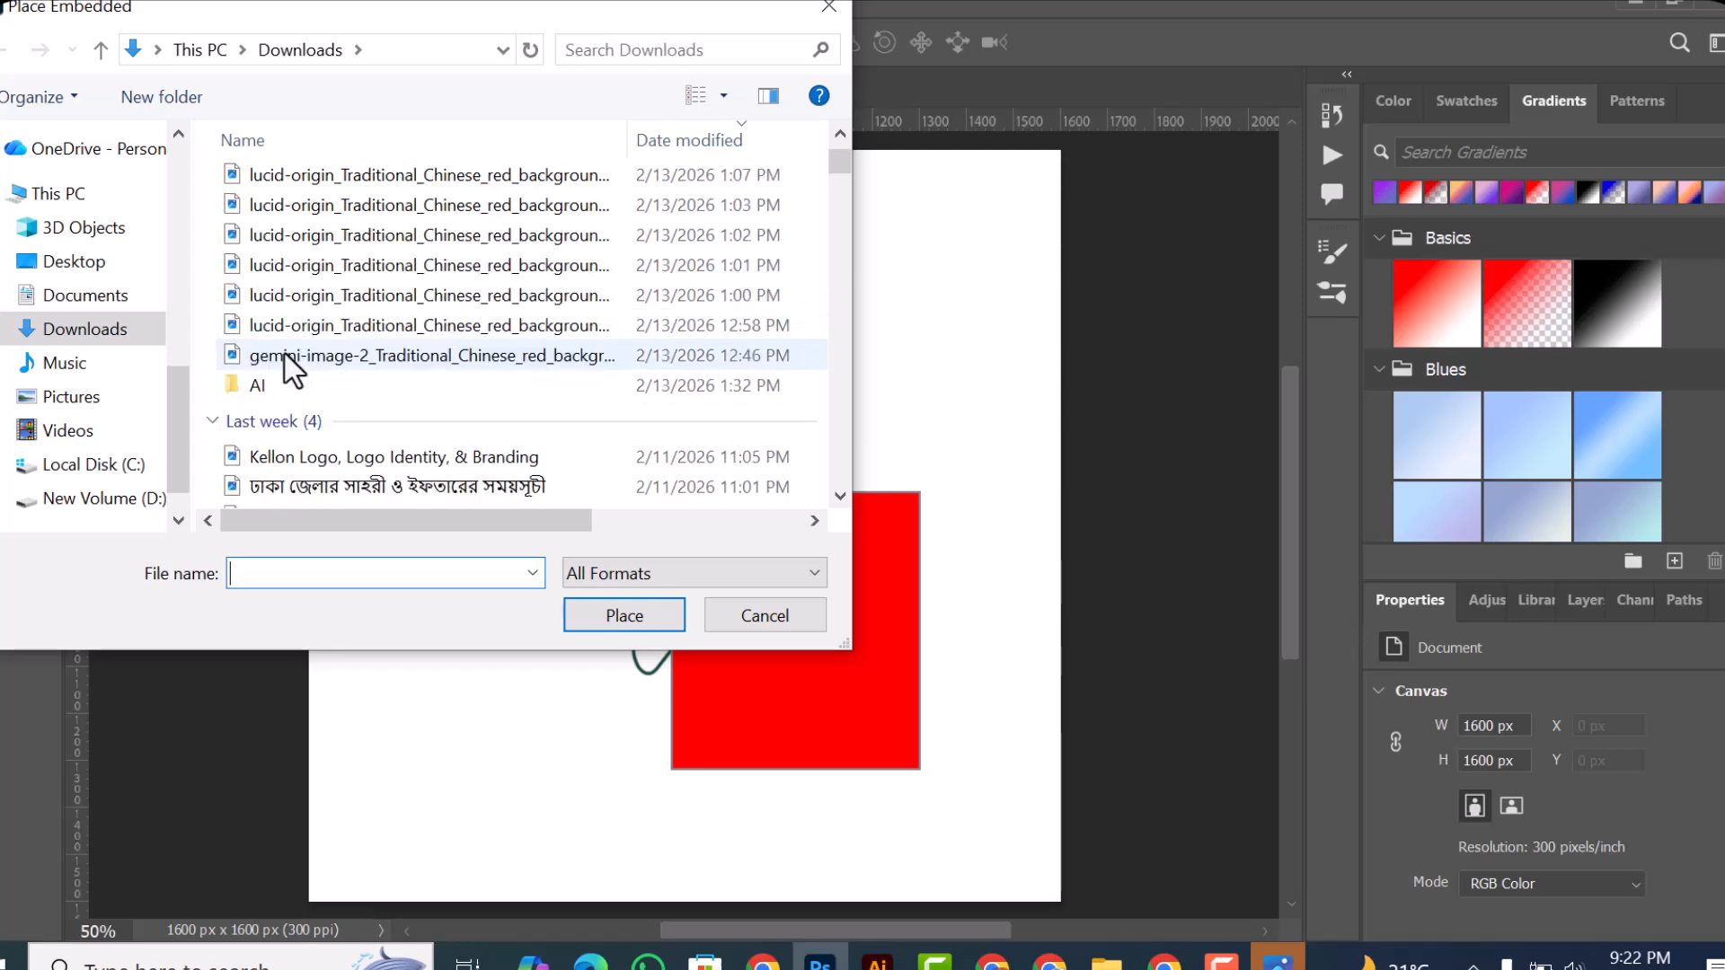
pyautogui.click(97, 403)
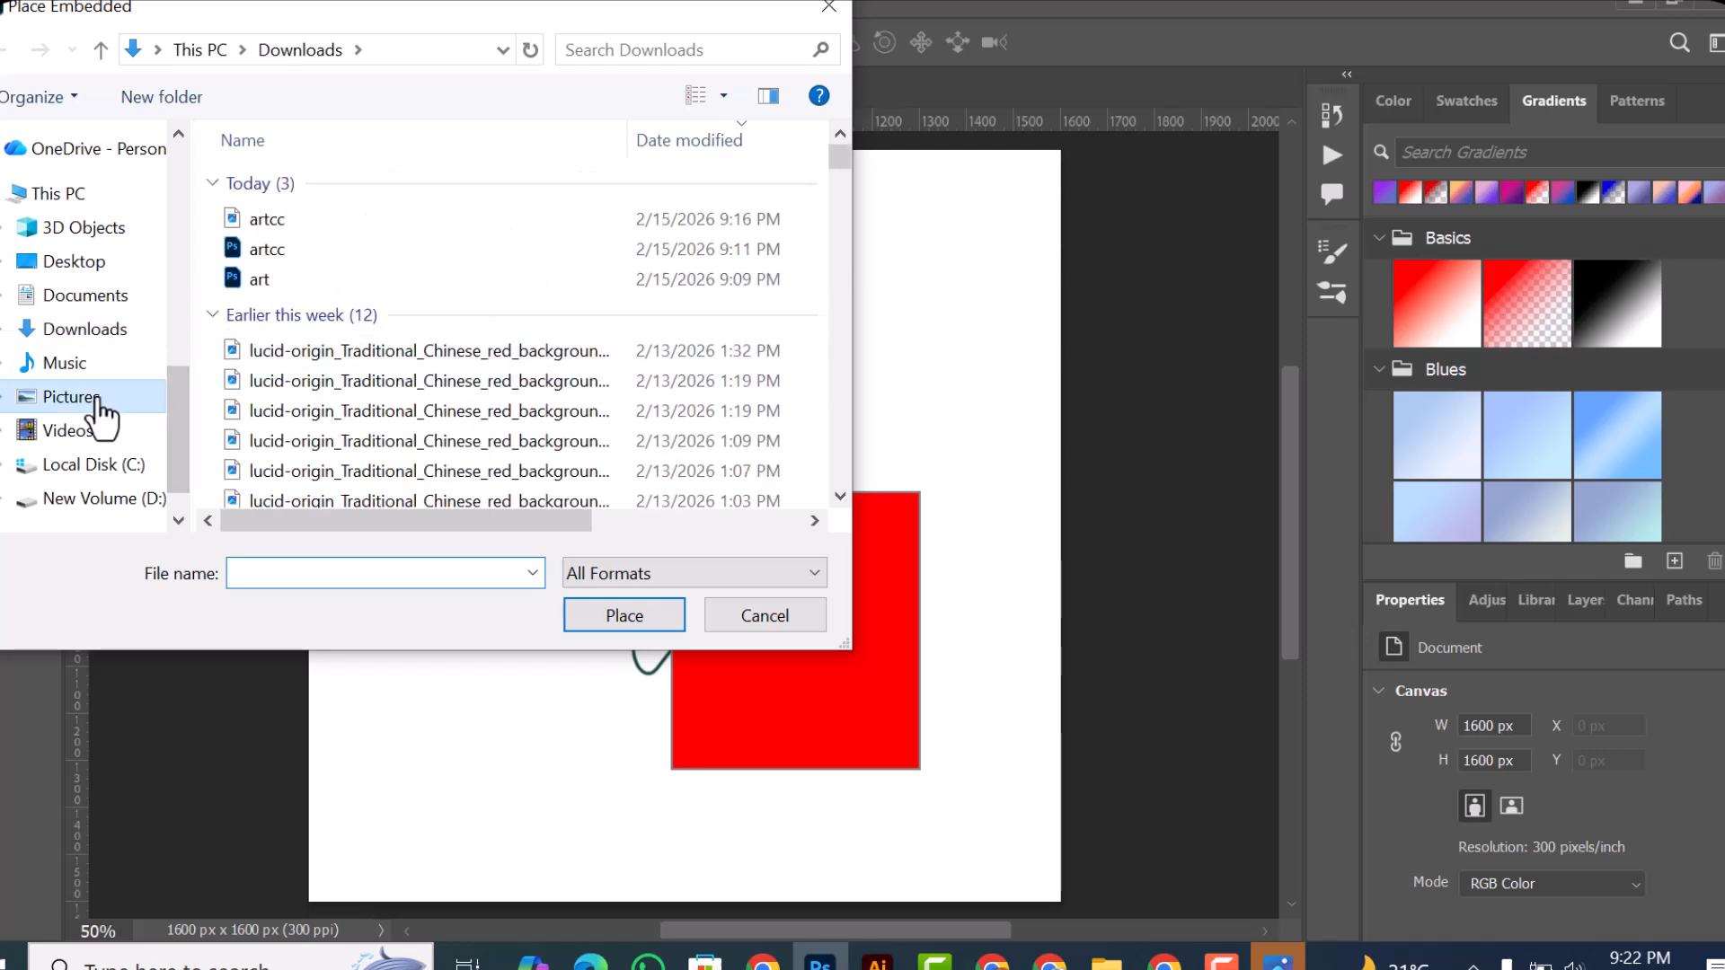
pyautogui.click(320, 331)
pyautogui.doubleClick(320, 331)
pyautogui.click(442, 250)
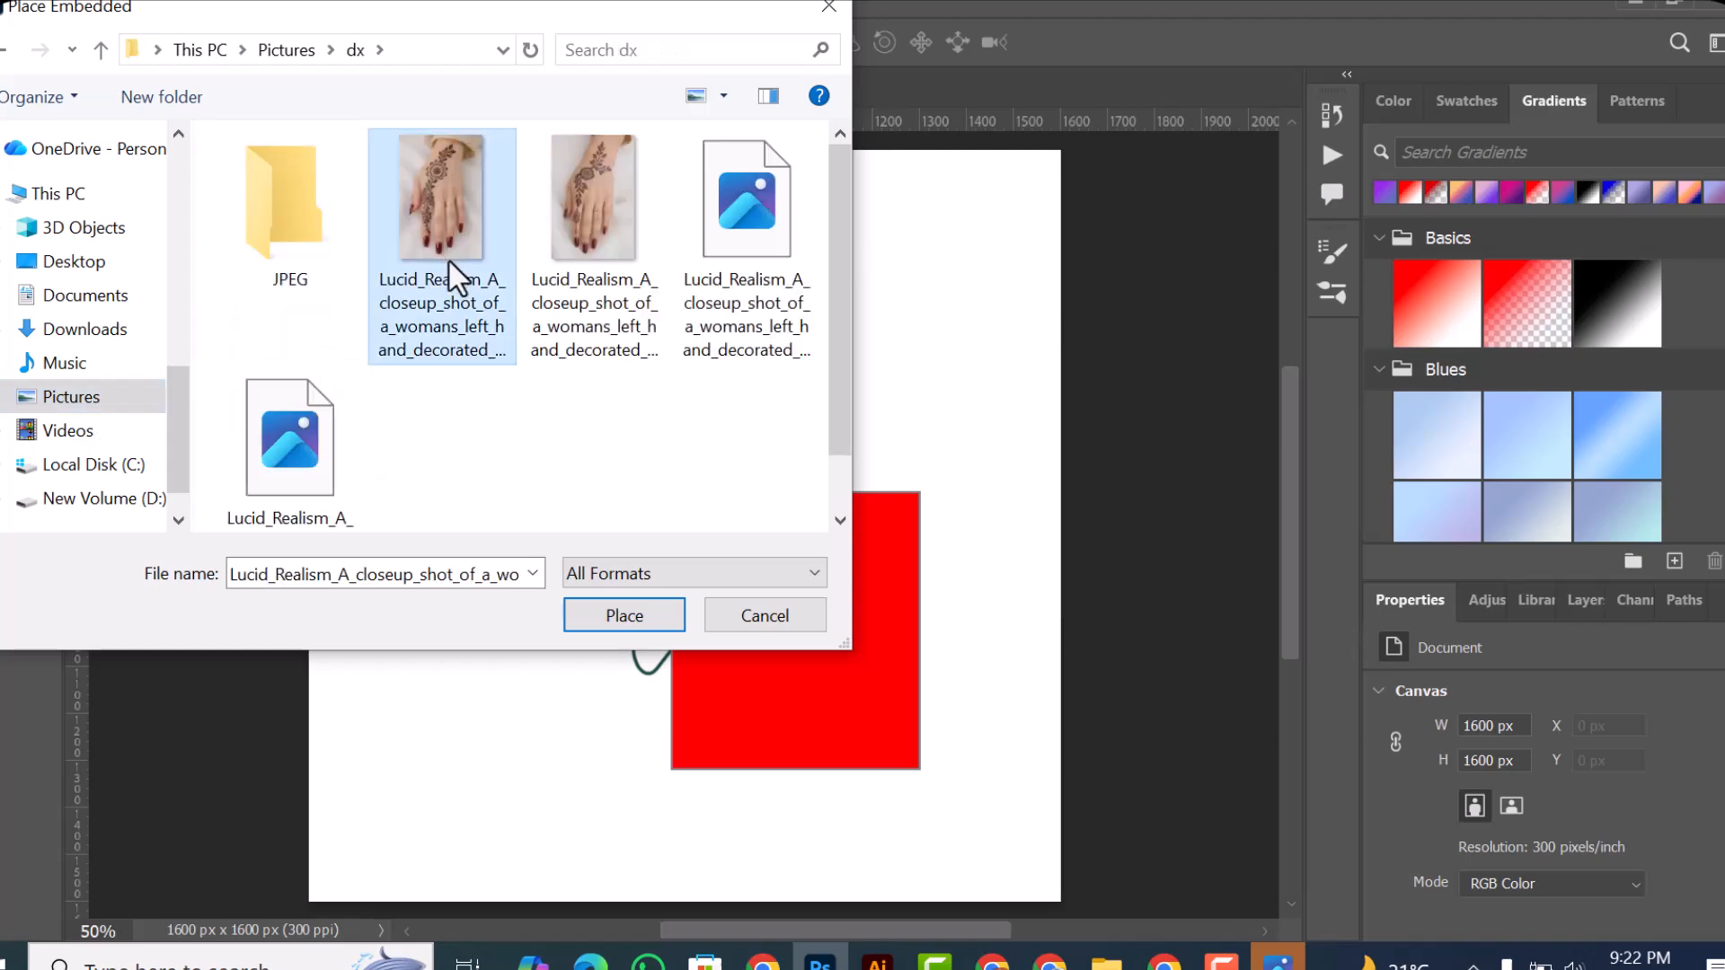
pyautogui.click(623, 617)
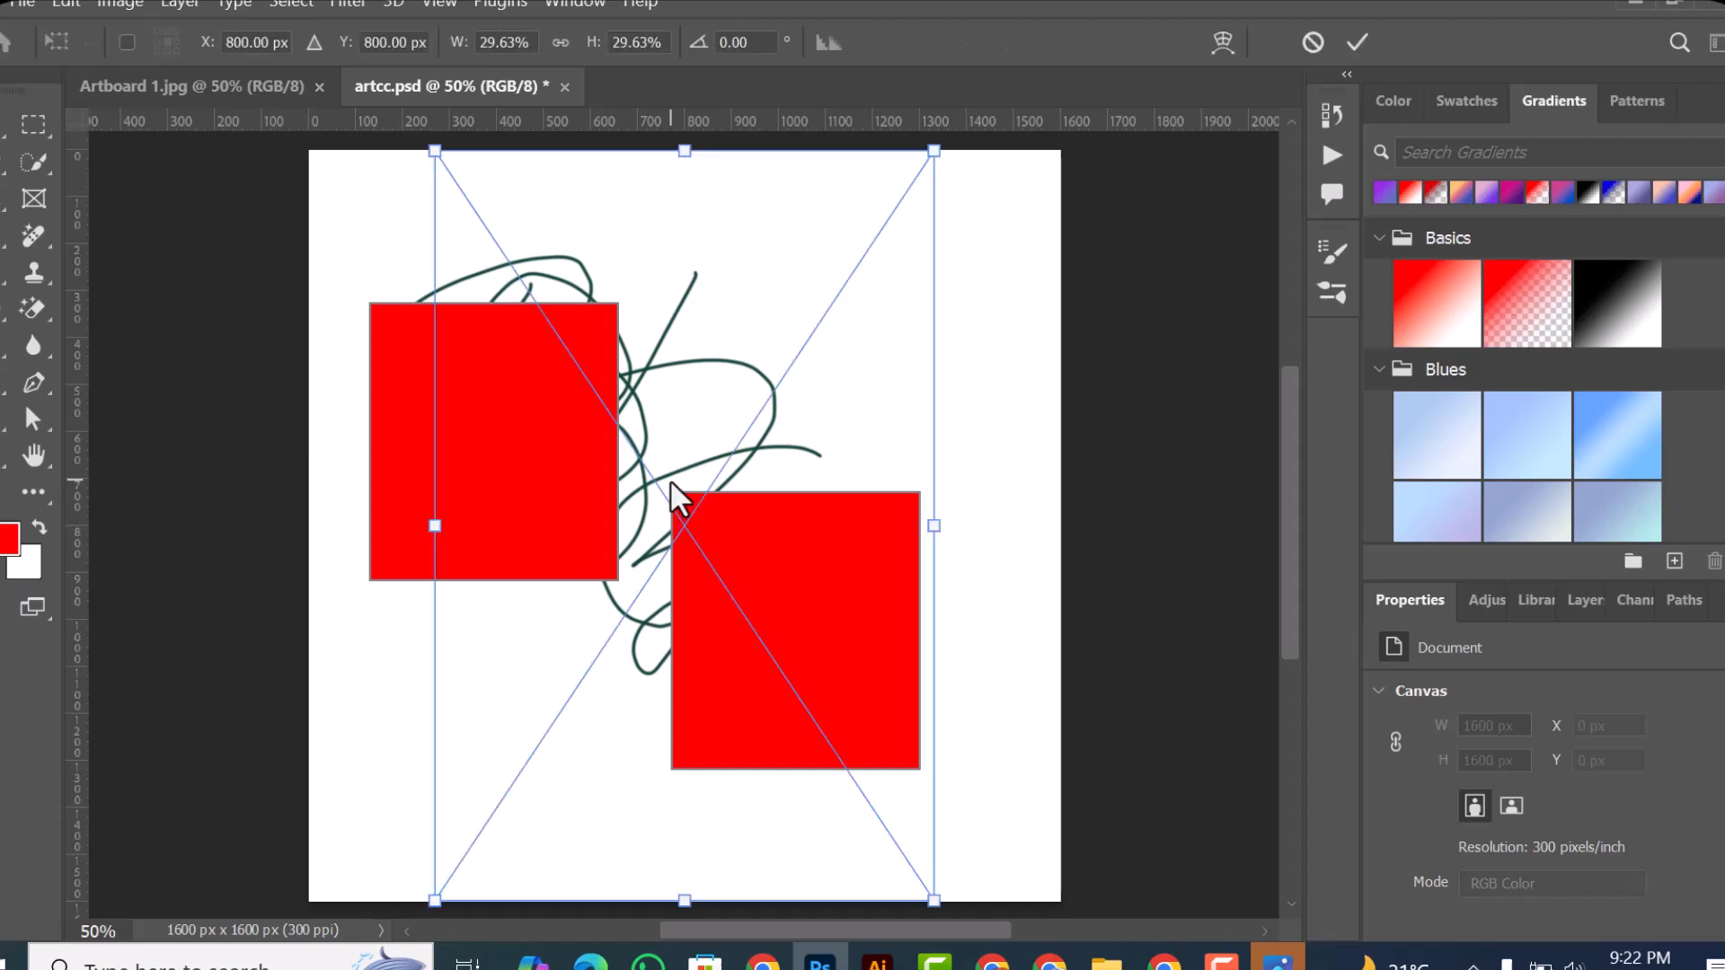
pyautogui.click(1356, 43)
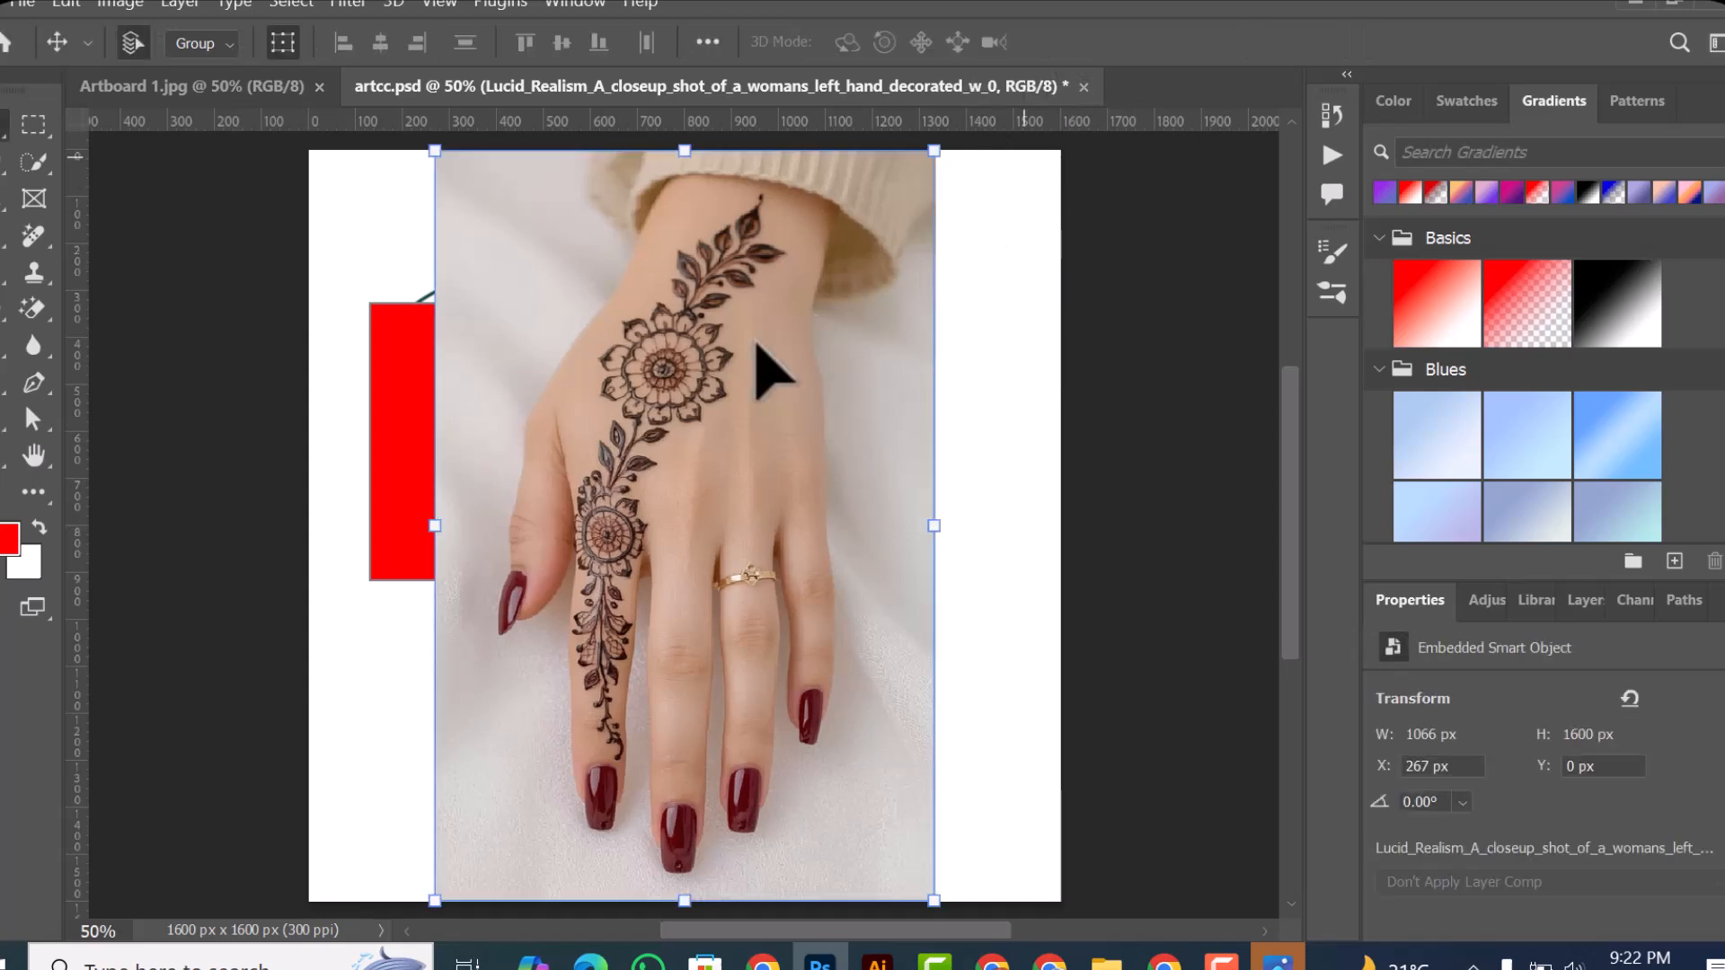
# Step: Align the hand photo's left edge with the upper red rectangle at X 130 px and scale it down proportionally to about 444 × 666 px
pyautogui.click(396, 354)
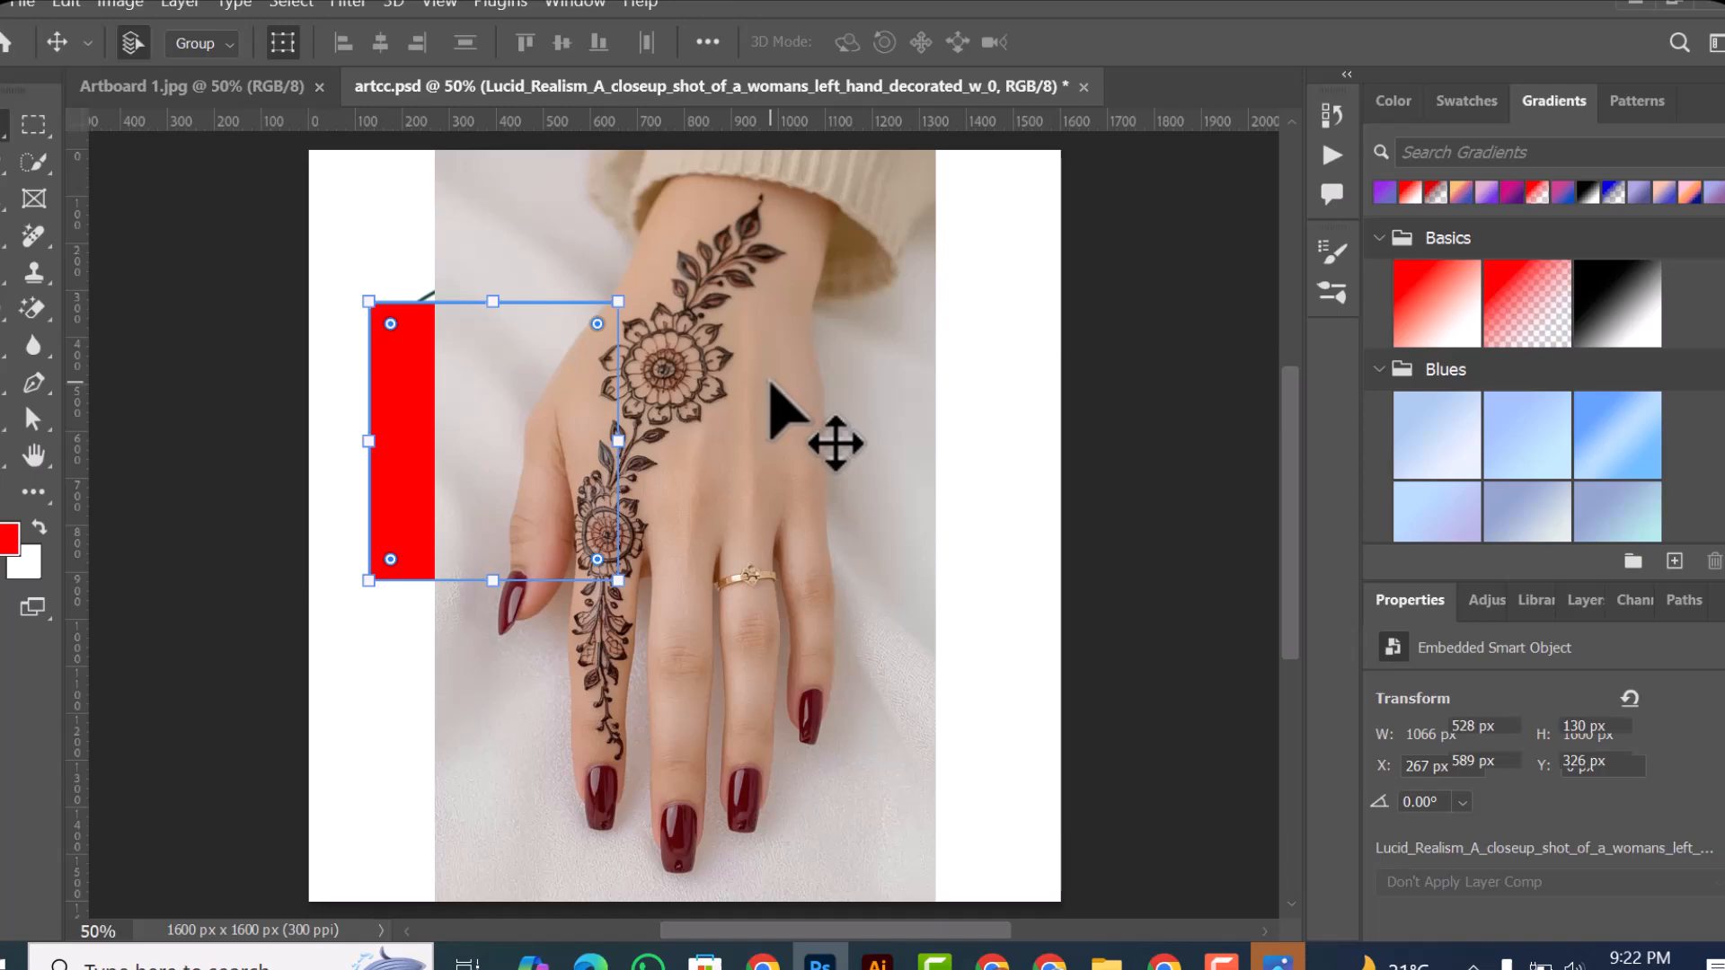
pyautogui.click(732, 479)
pyautogui.moveTo(732, 481); pyautogui.dragTo(629, 305)
pyautogui.click(22, 3)
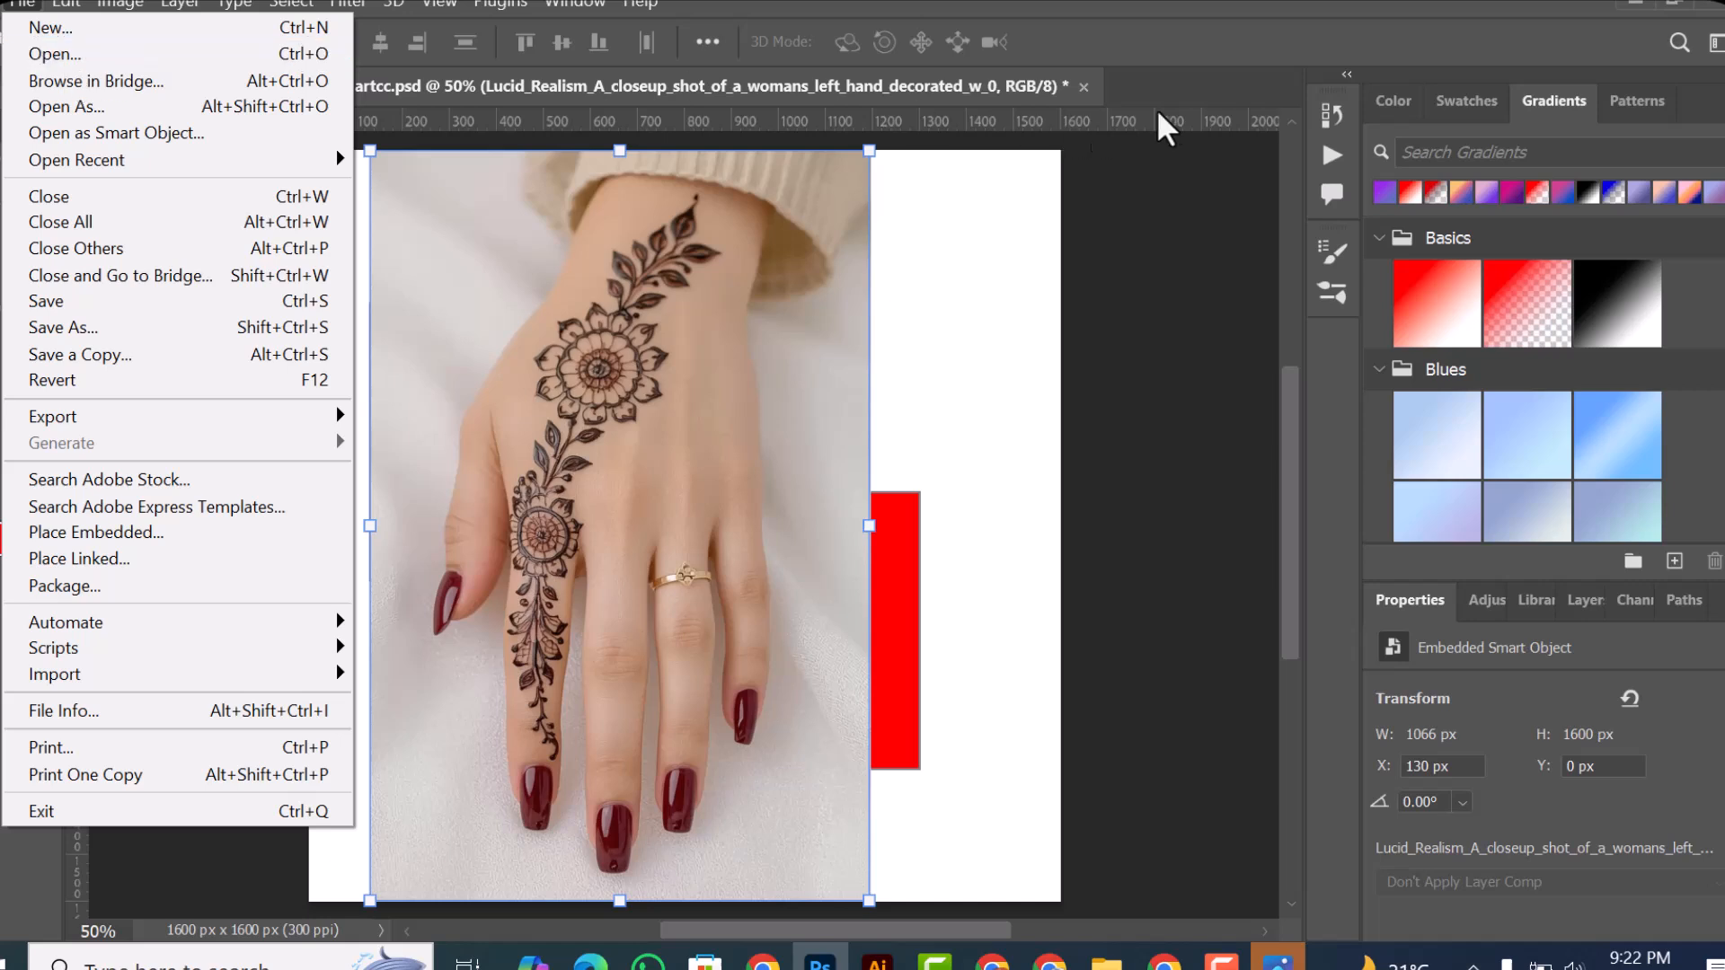
pyautogui.click(1159, 89)
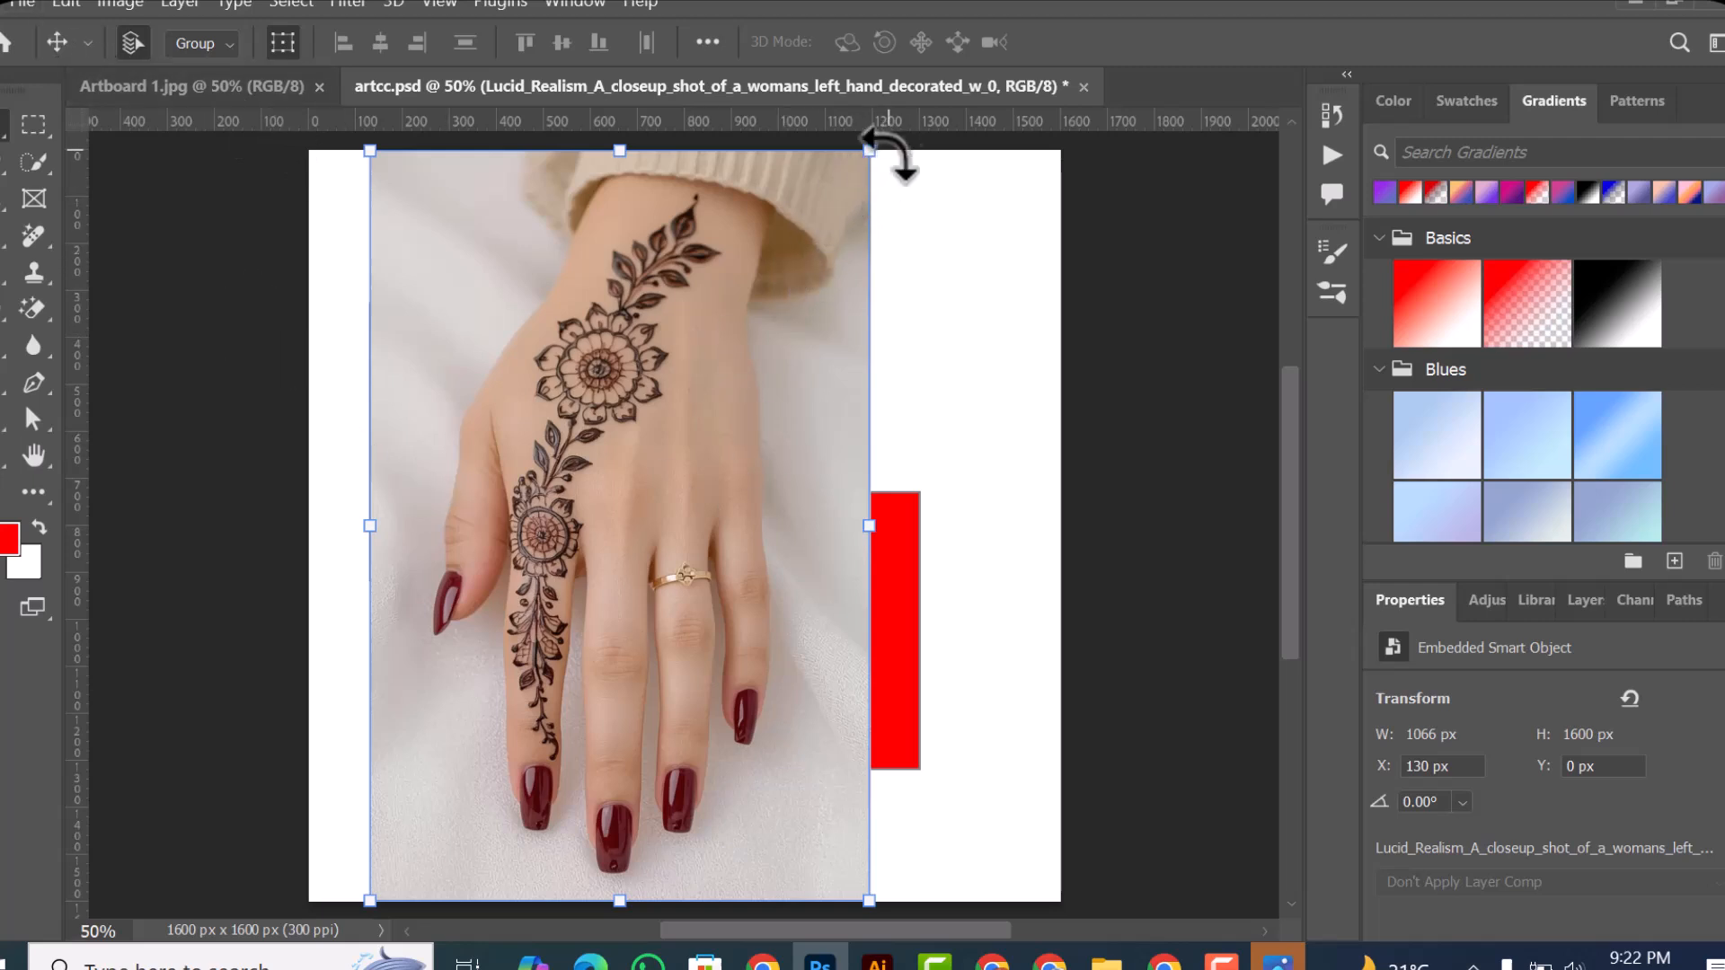
pyautogui.moveTo(877, 152)
pyautogui.mouseDown()
pyautogui.moveTo(816, 355)
pyautogui.moveTo(697, 569)
pyautogui.moveTo(647, 652)
pyautogui.moveTo(610, 620)
pyautogui.mouseUp()
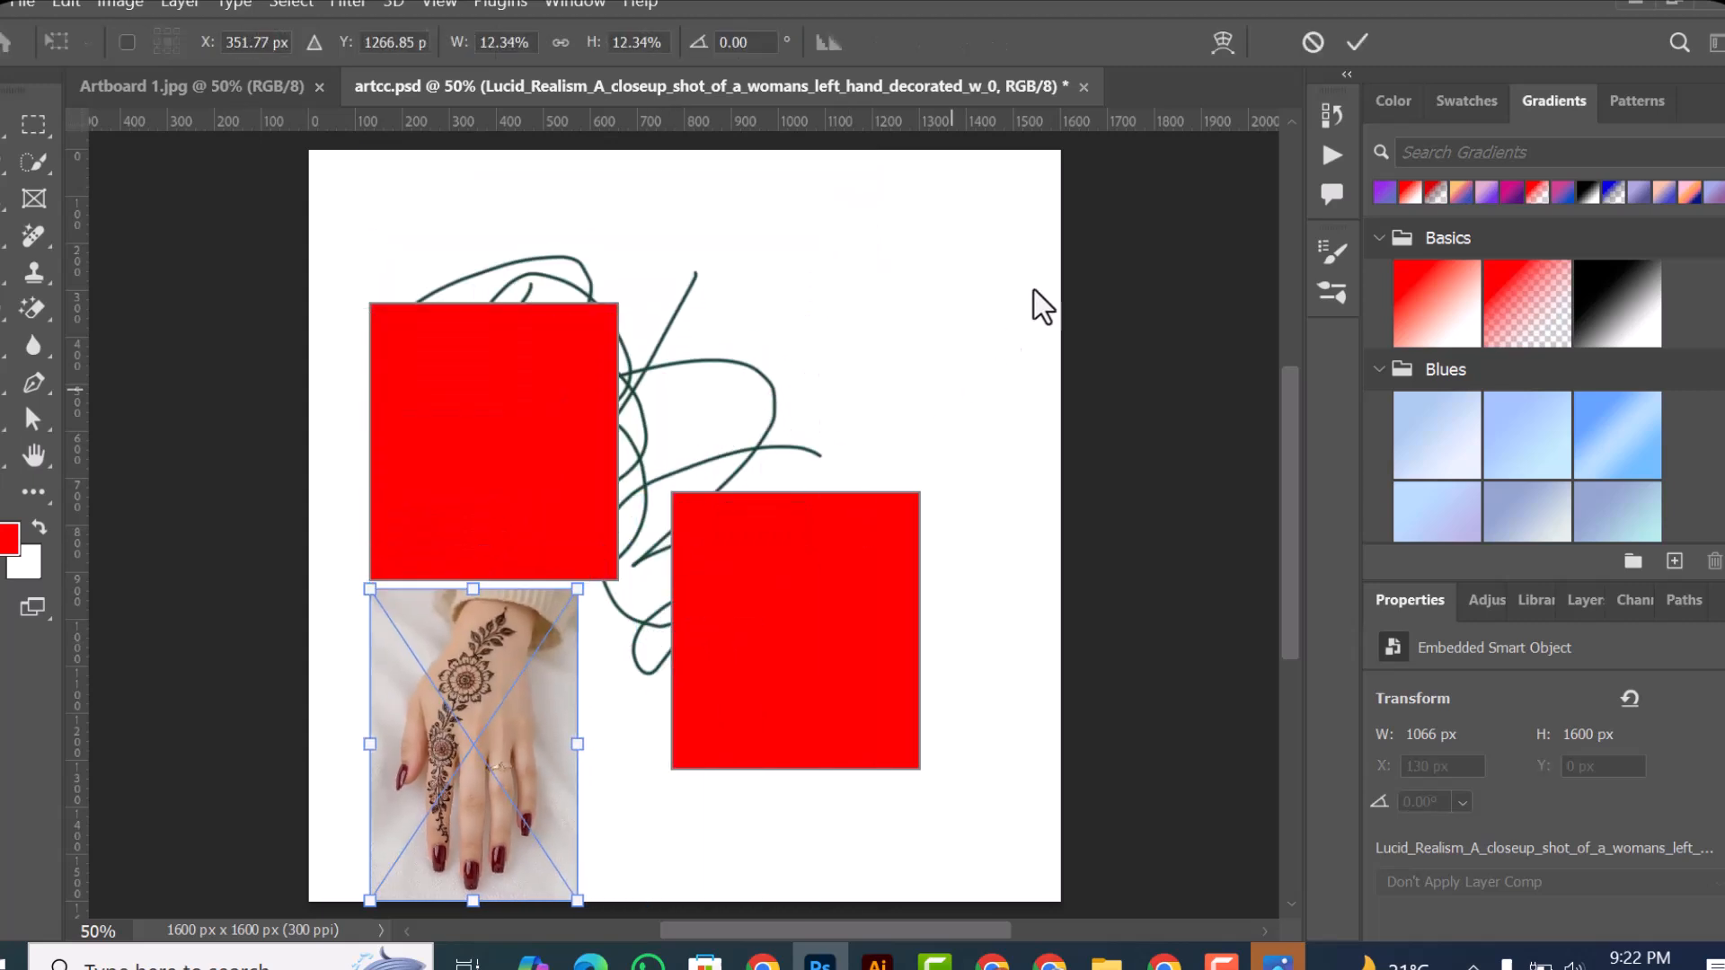
pyautogui.click(1358, 43)
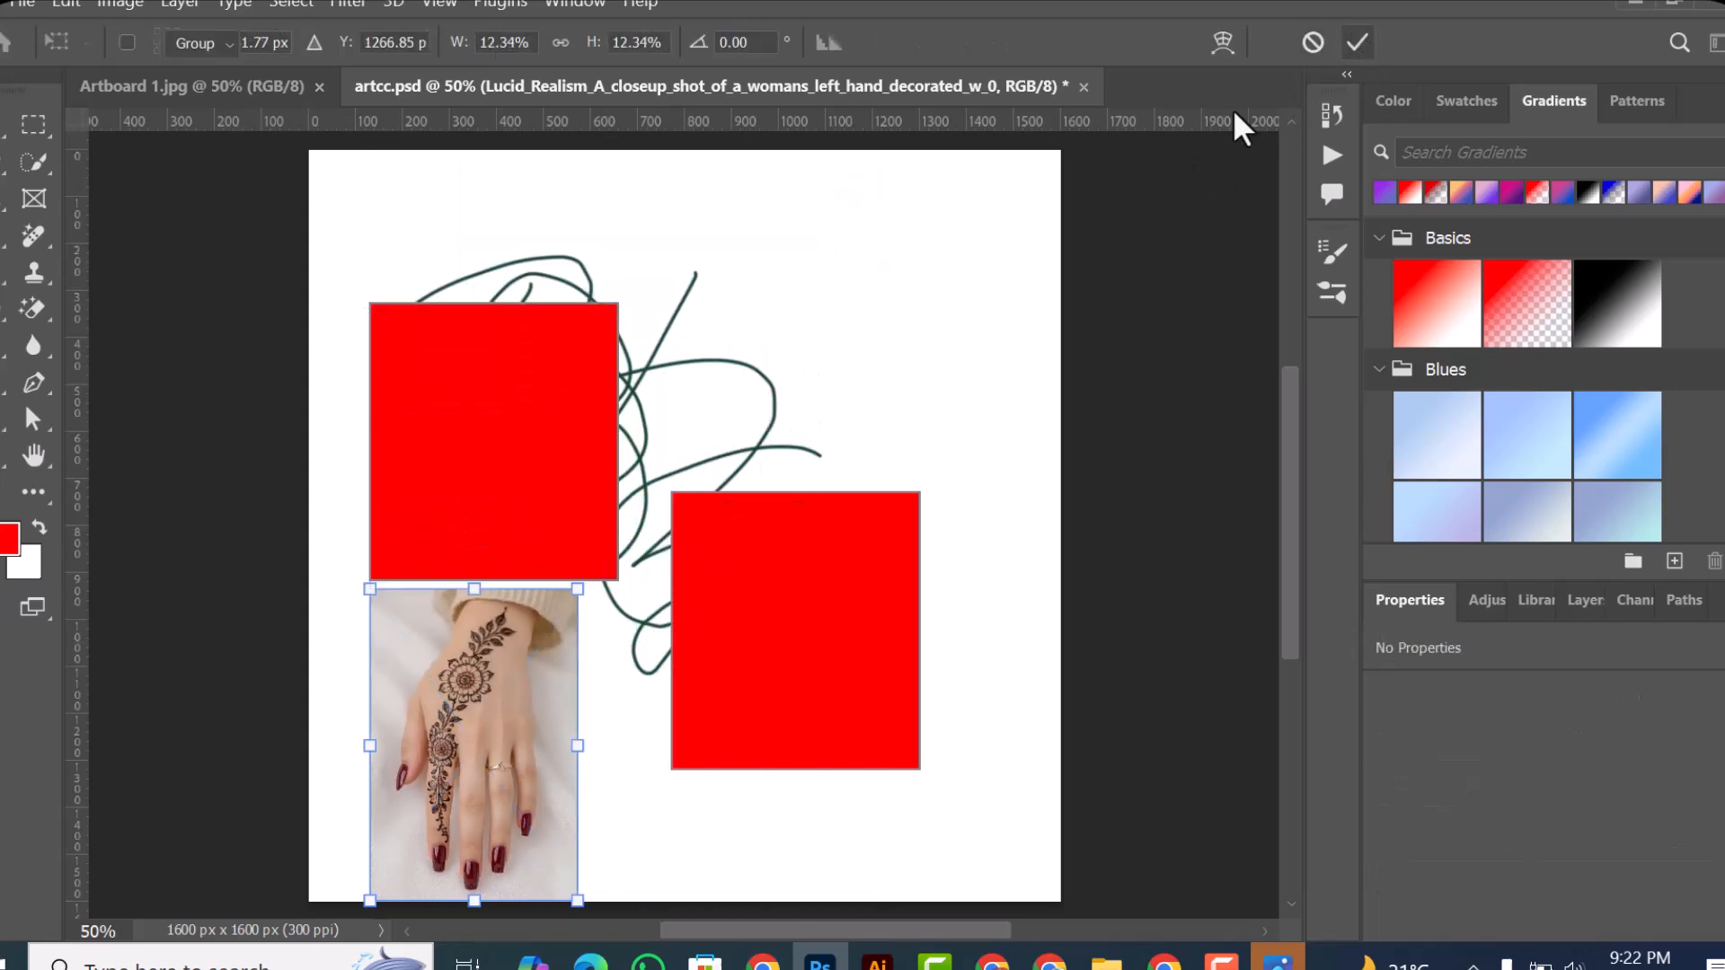
pyautogui.click(24, 5)
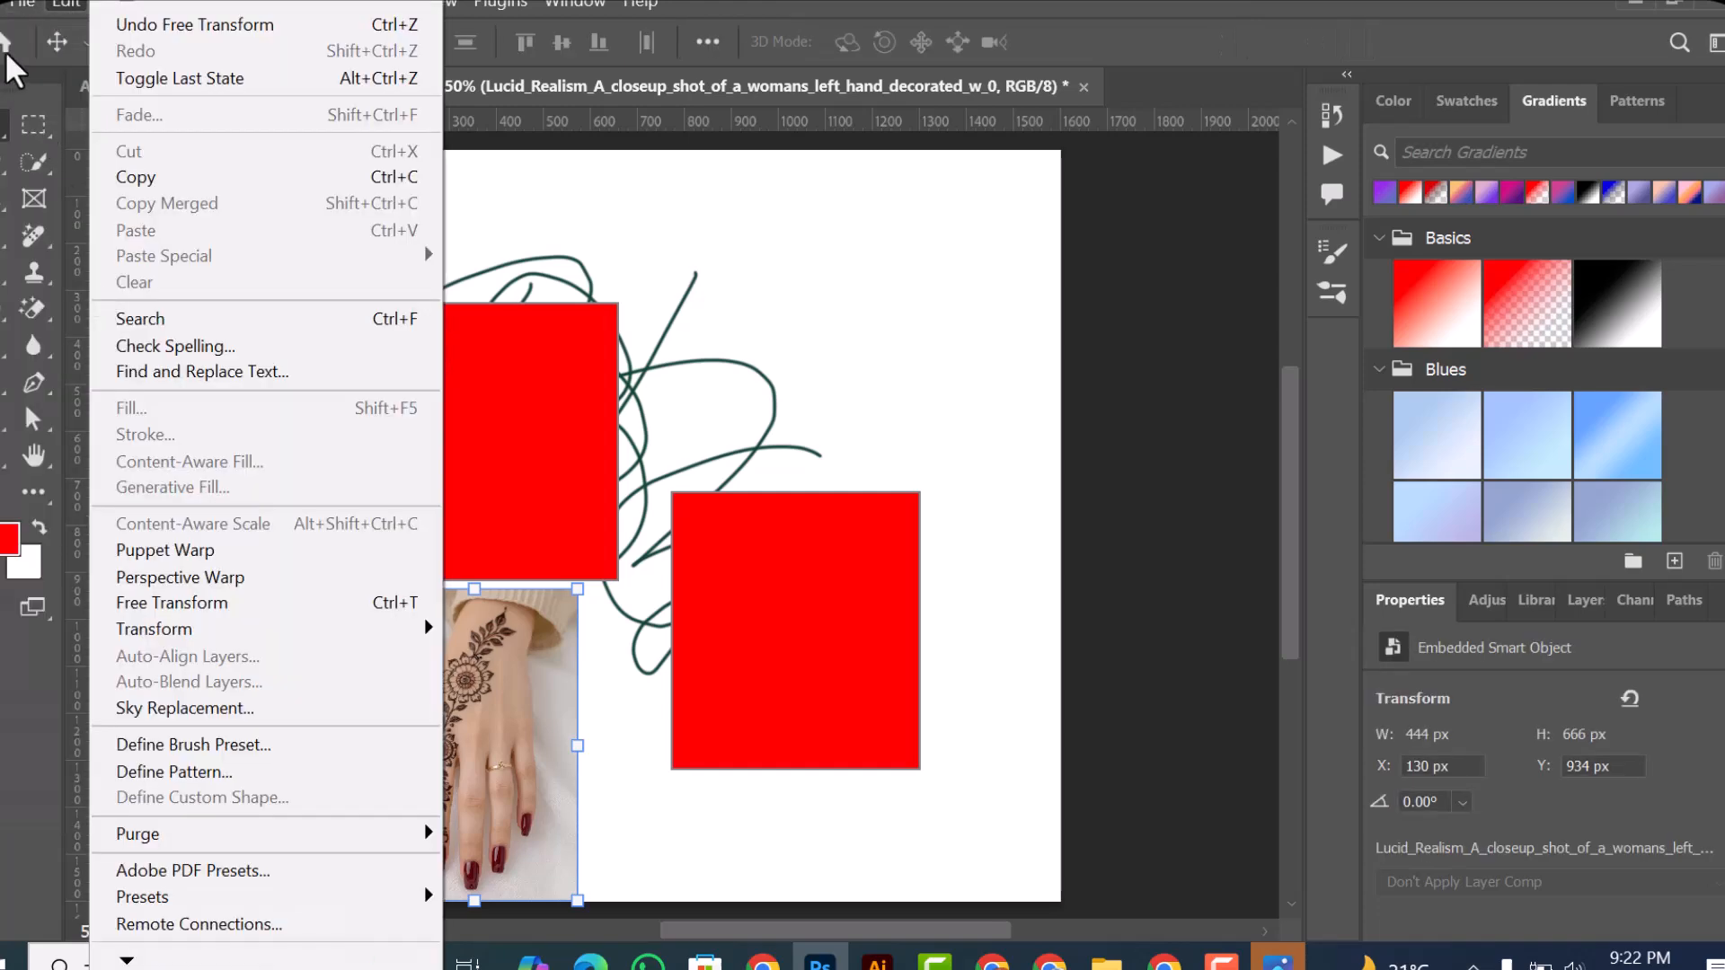
pyautogui.click(22, 6)
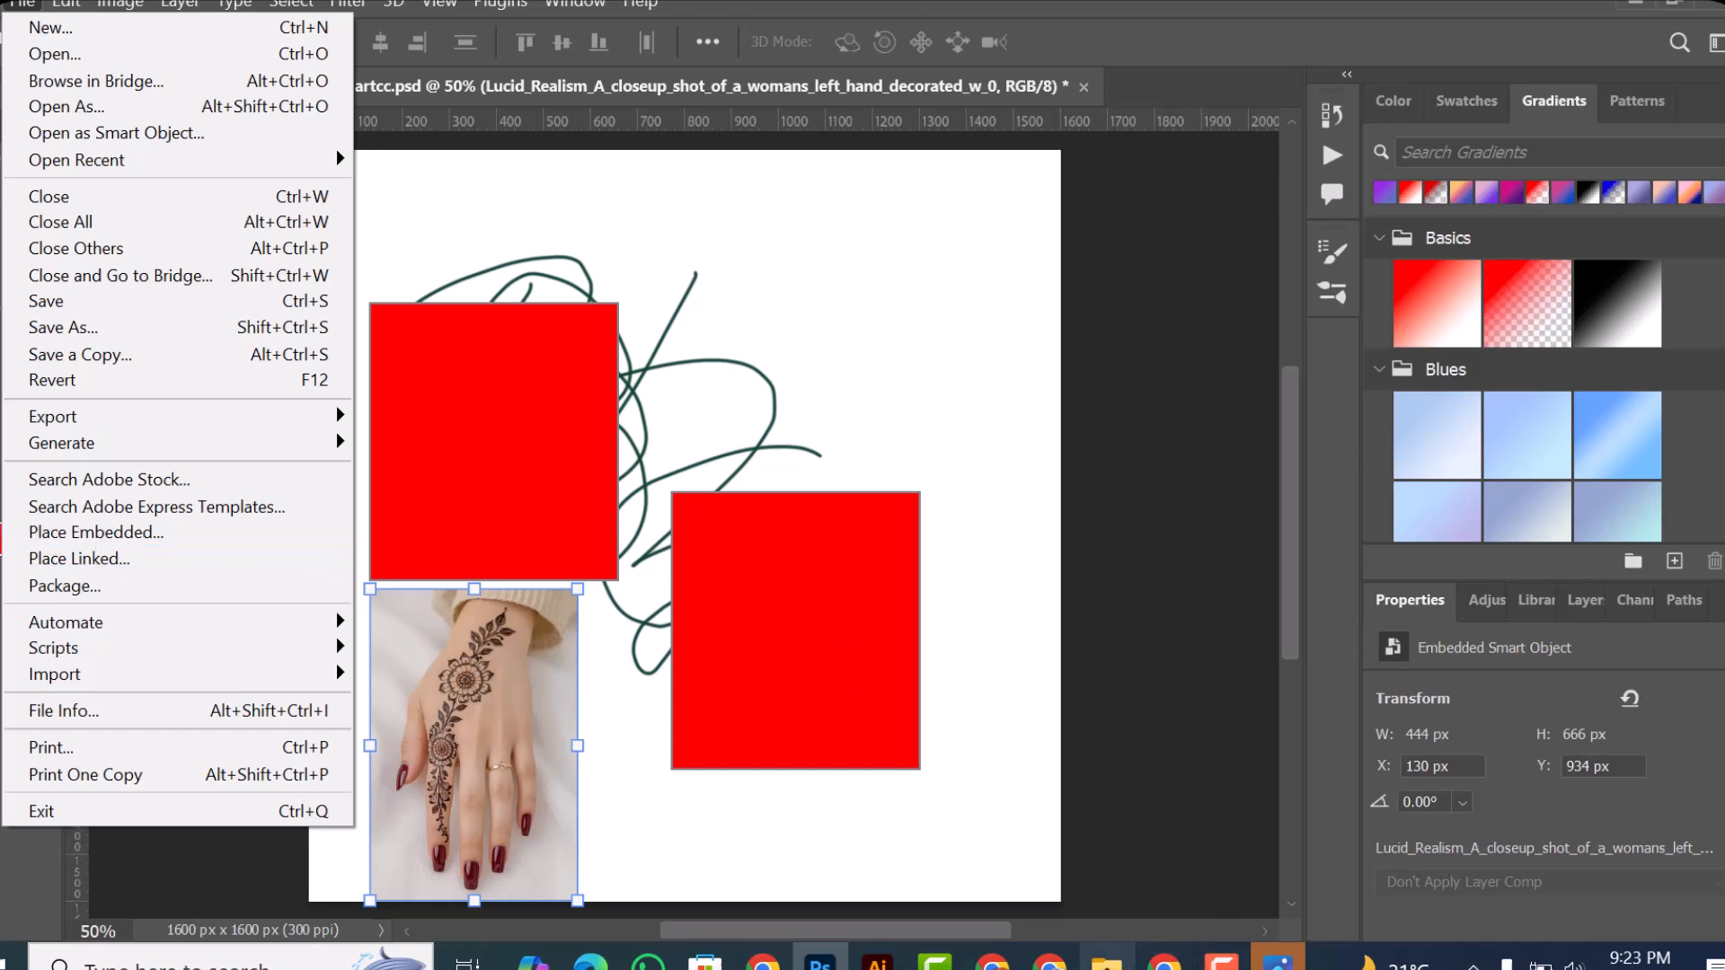
pyautogui.press('Escape')
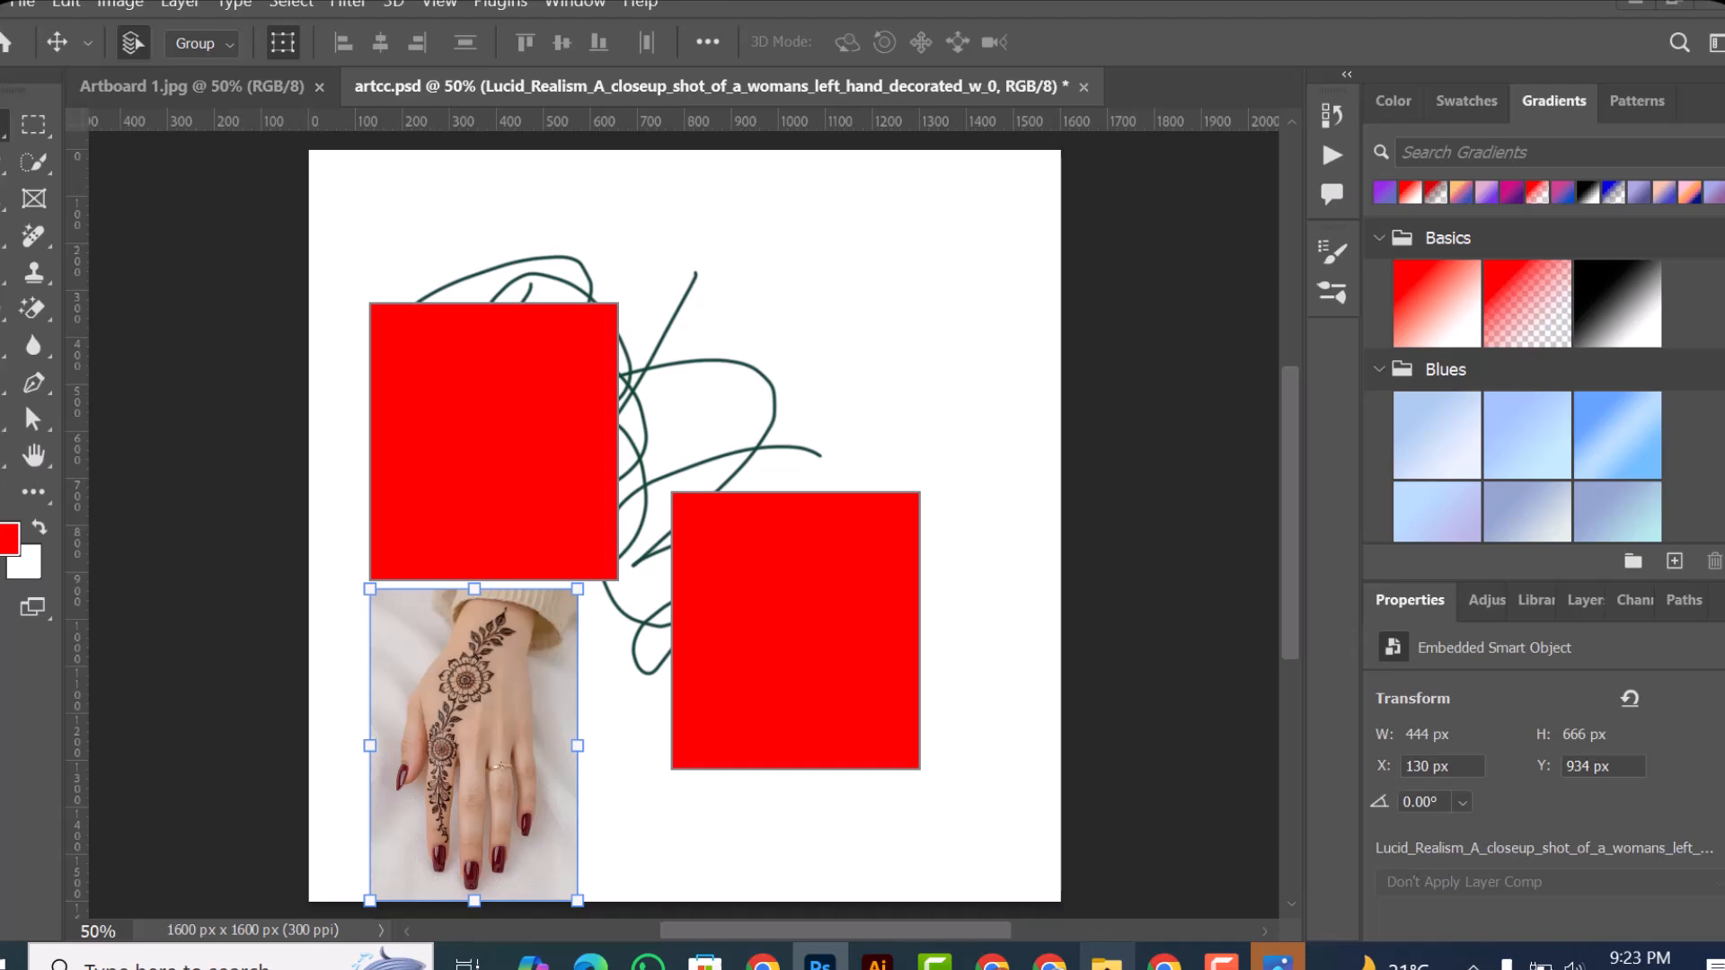
# Step: Place the third gold-bordered red background from the Downloads folder in File Explorer into artcc.psd and scale it to about 693 × 693 px
pyautogui.click(1107, 963)
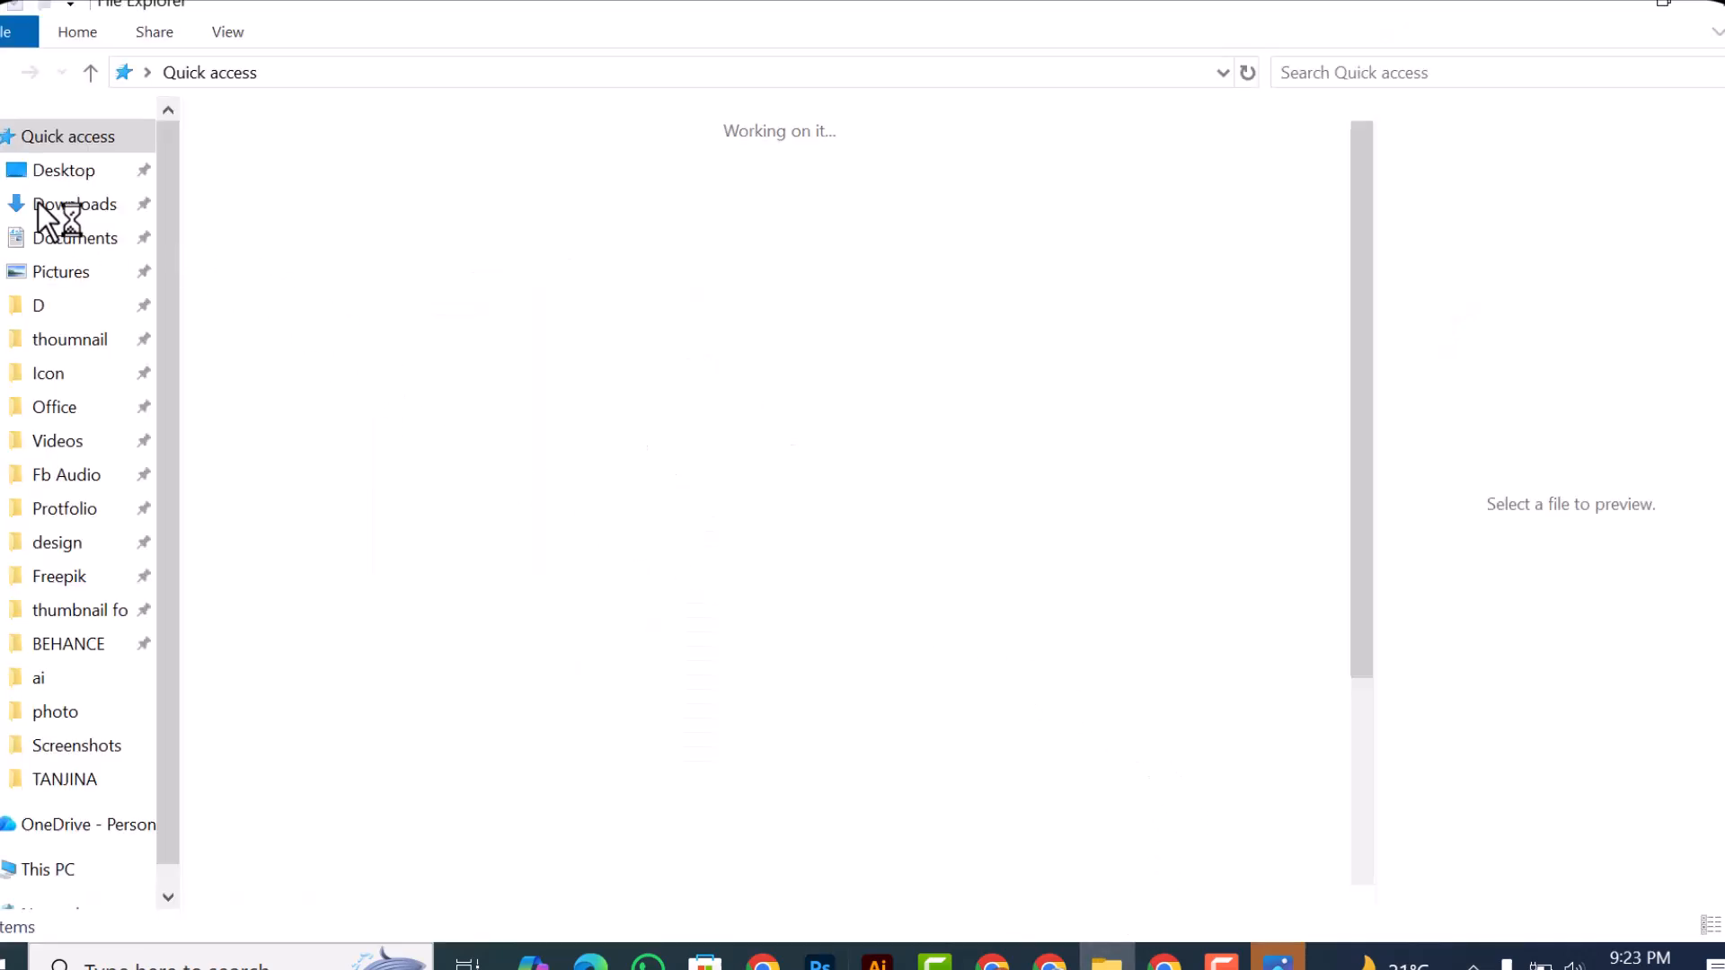
pyautogui.click(67, 180)
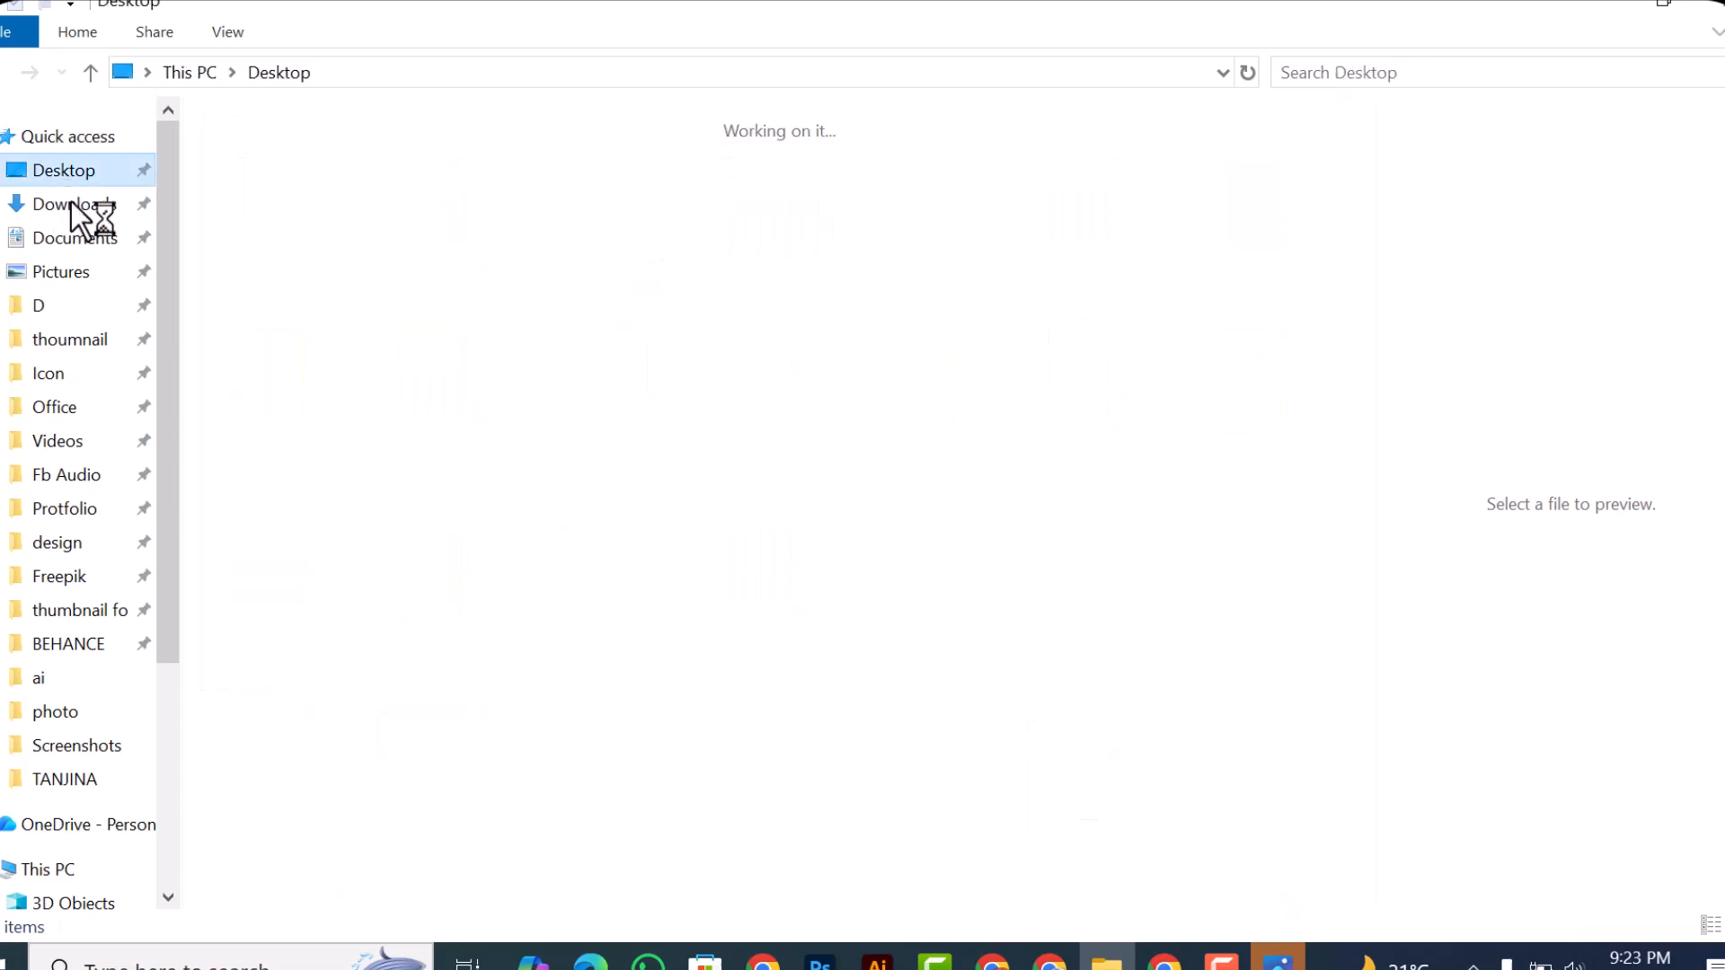
pyautogui.click(71, 203)
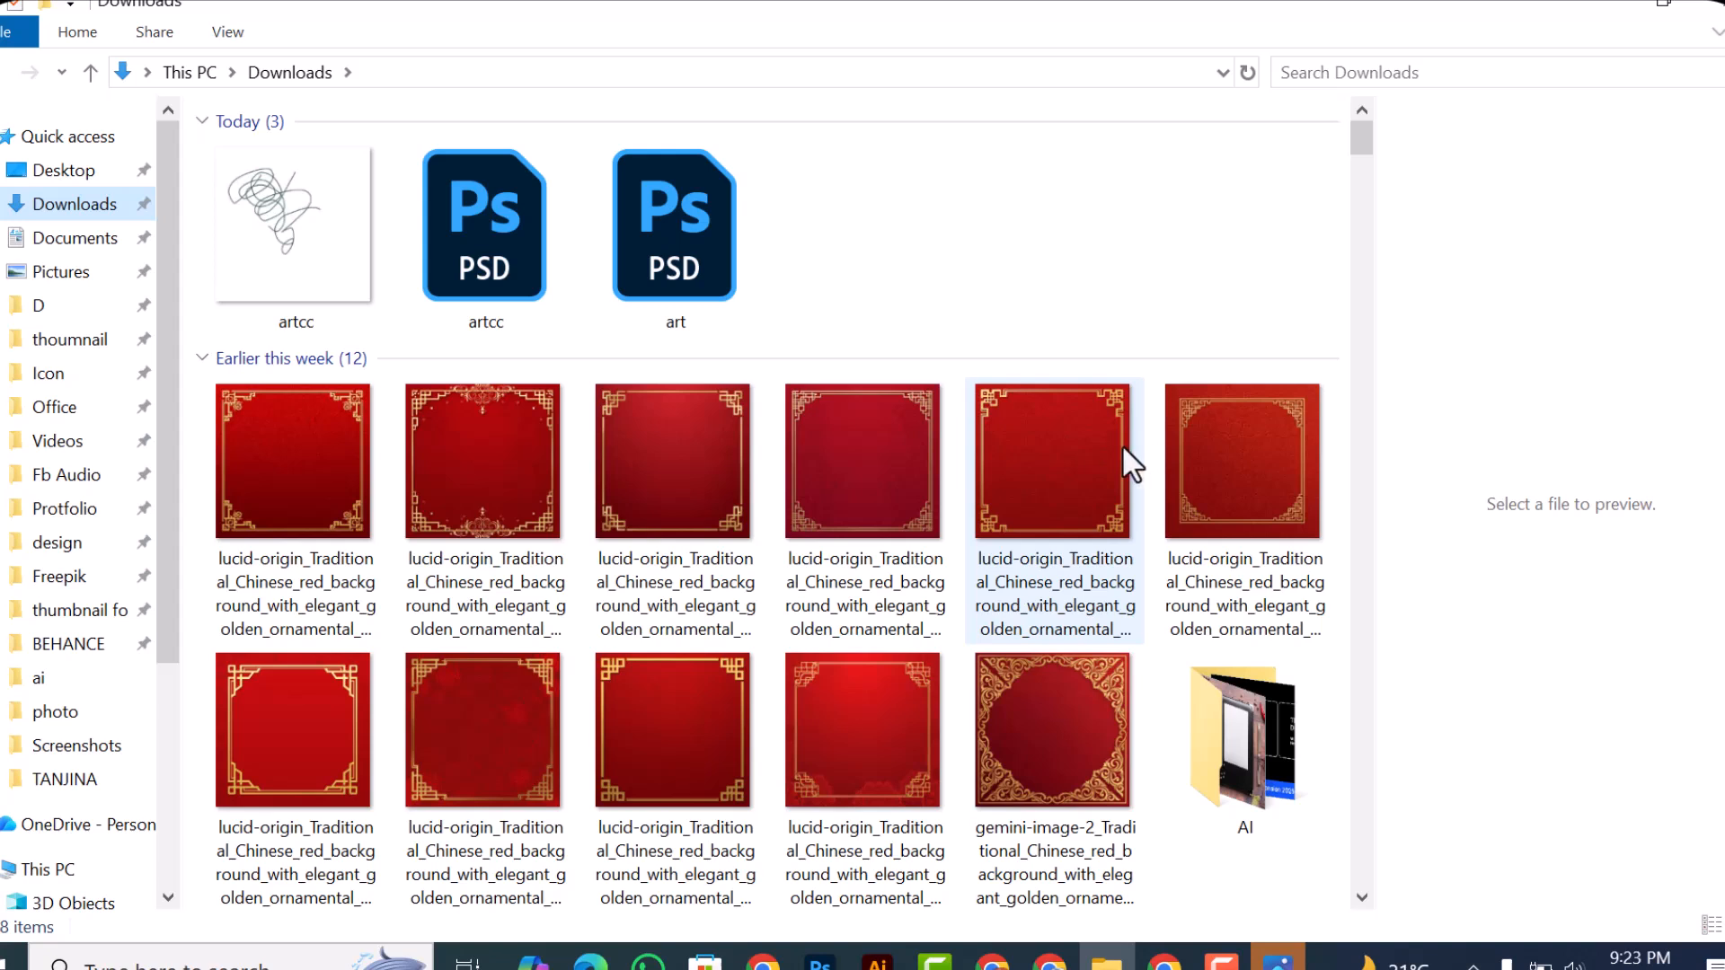
pyautogui.moveTo(686, 493); pyautogui.dragTo(817, 419)
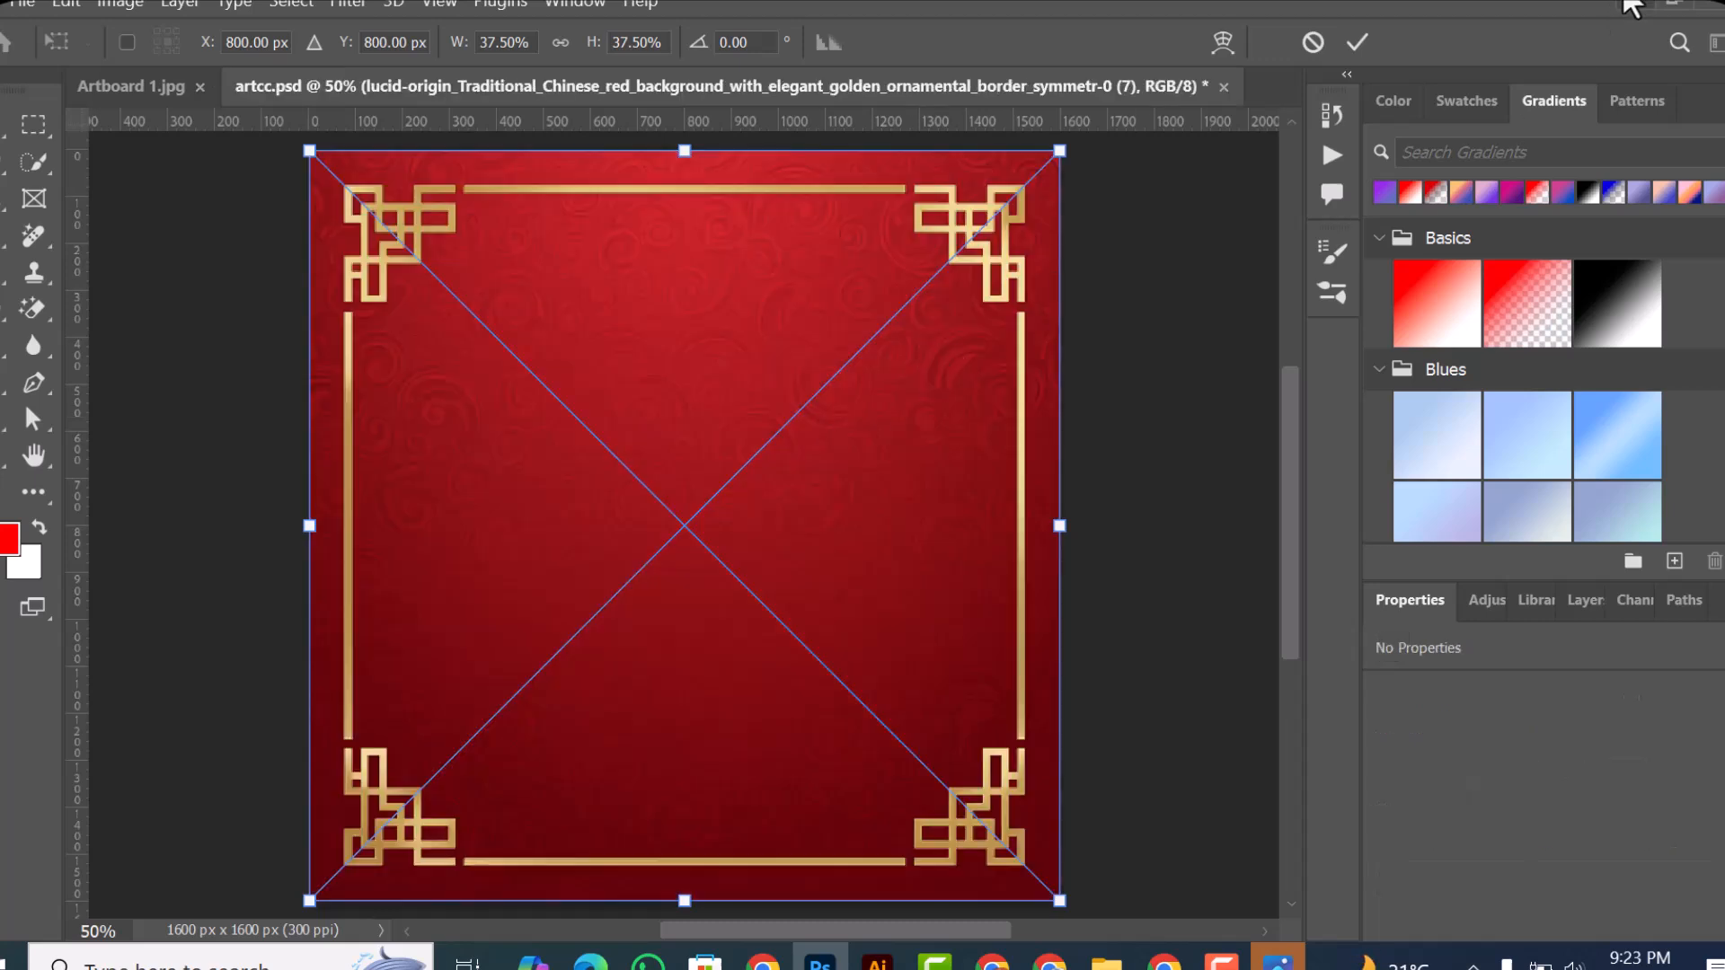
pyautogui.click(1351, 42)
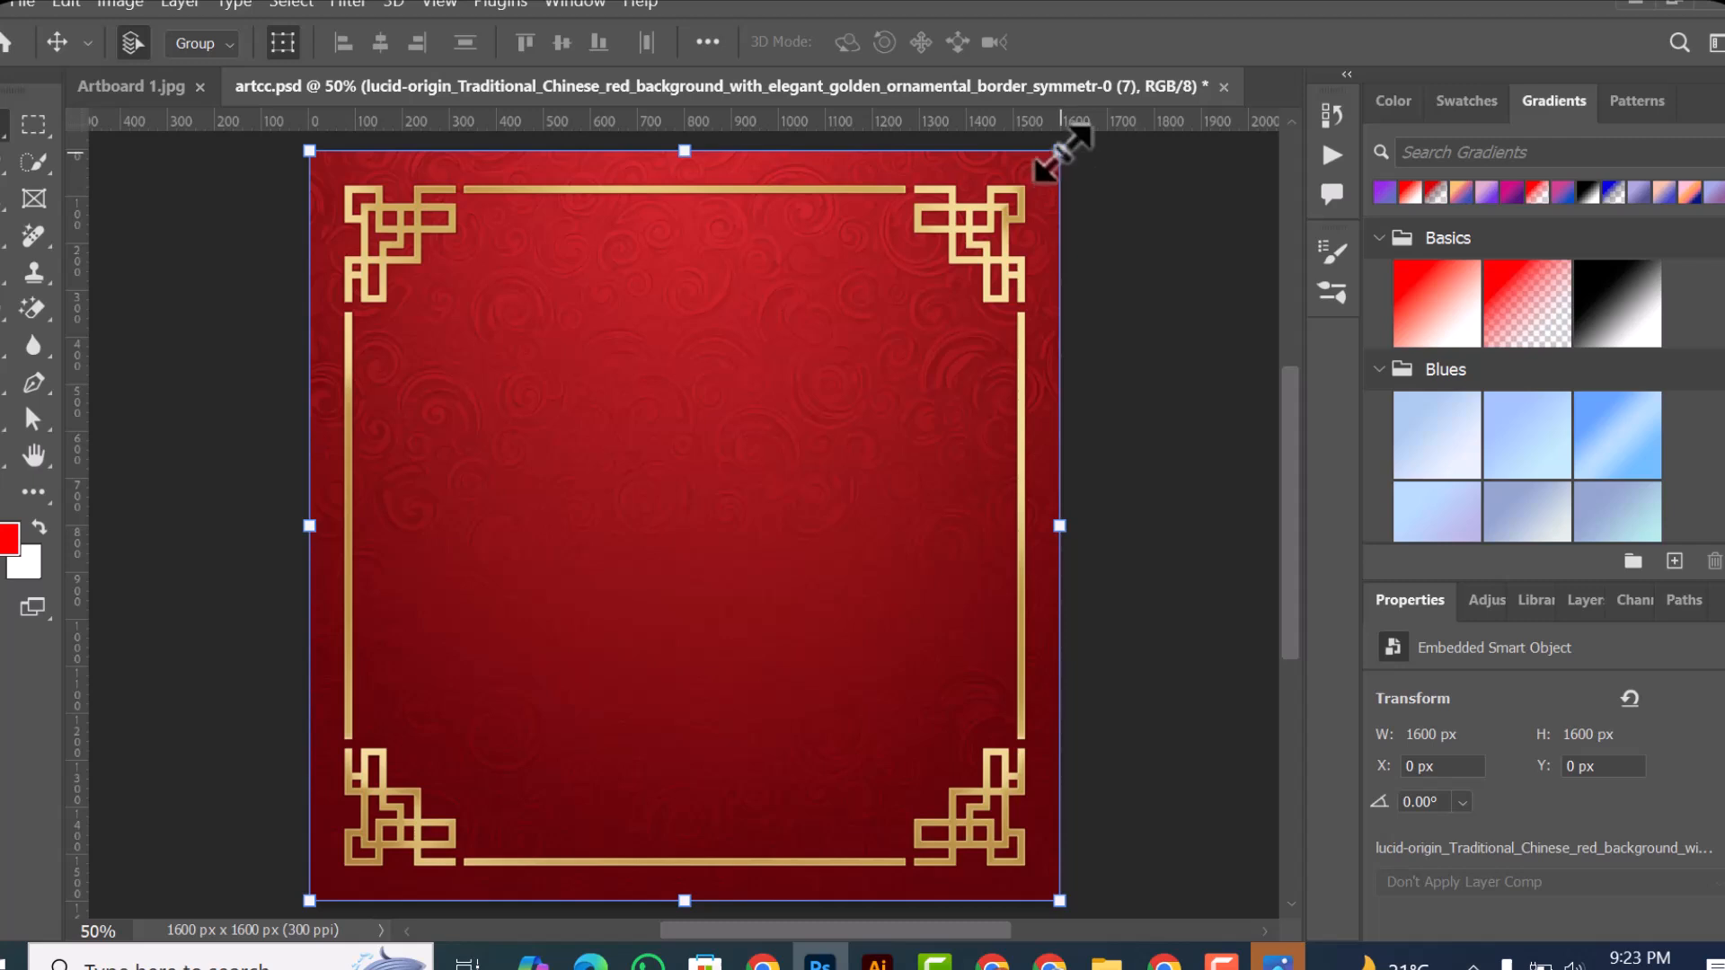
pyautogui.moveTo(1062, 147); pyautogui.dragTo(636, 582)
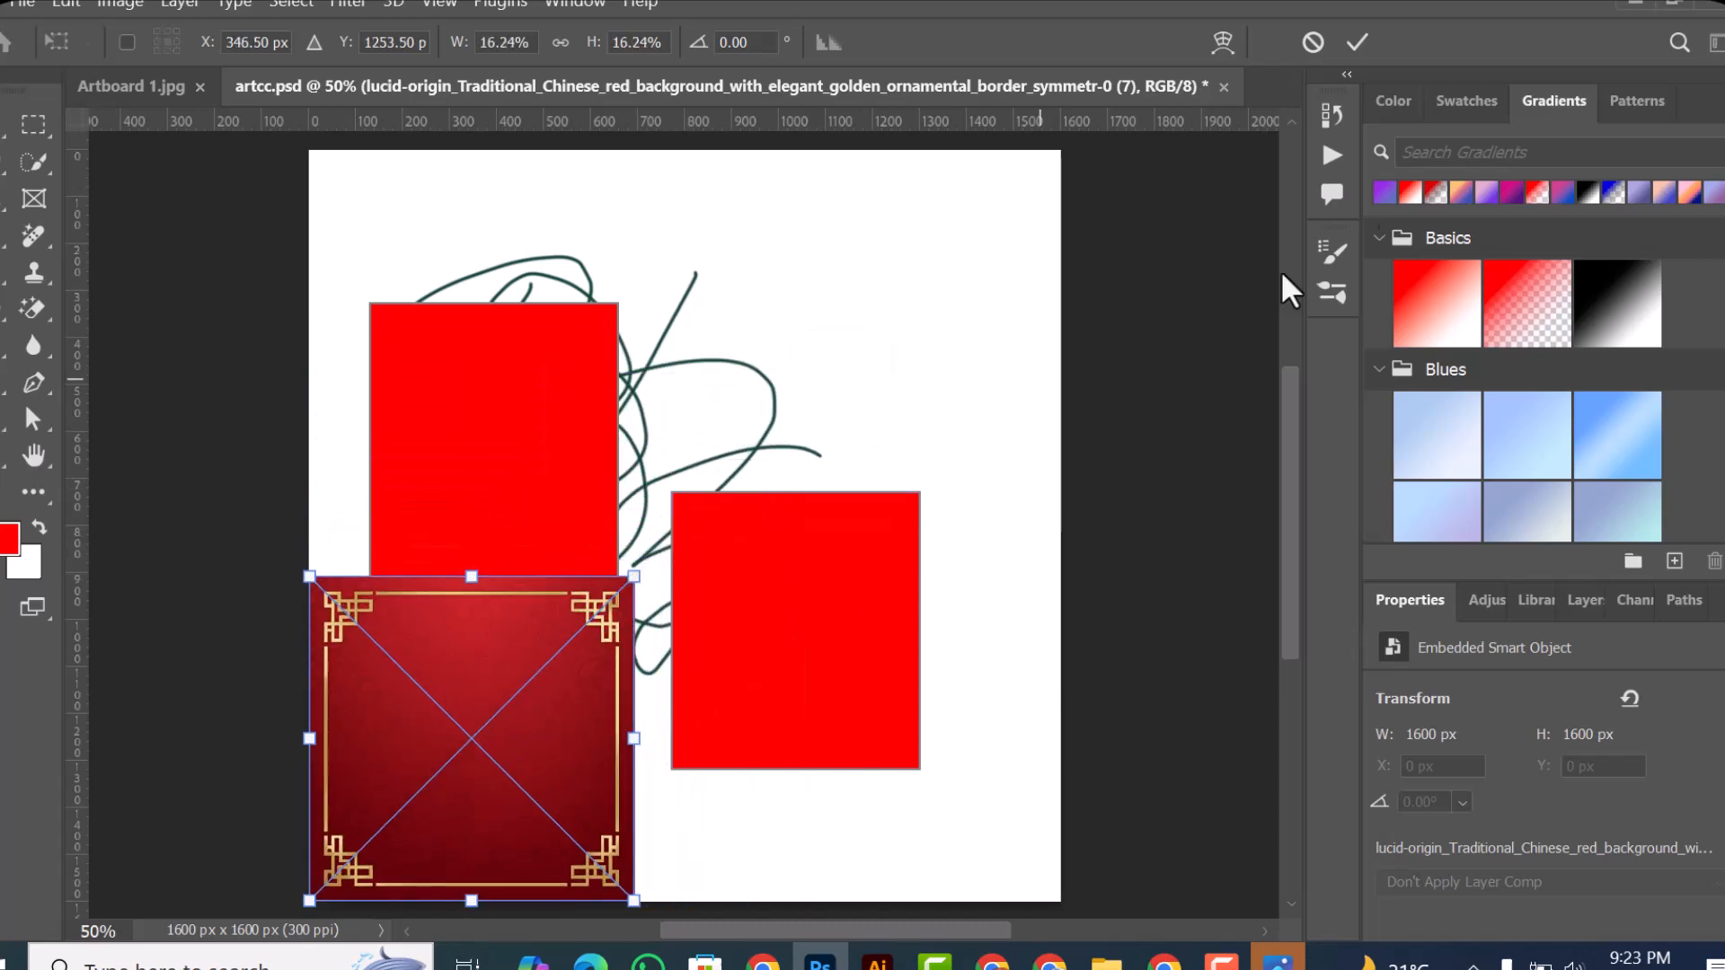
pyautogui.click(1357, 42)
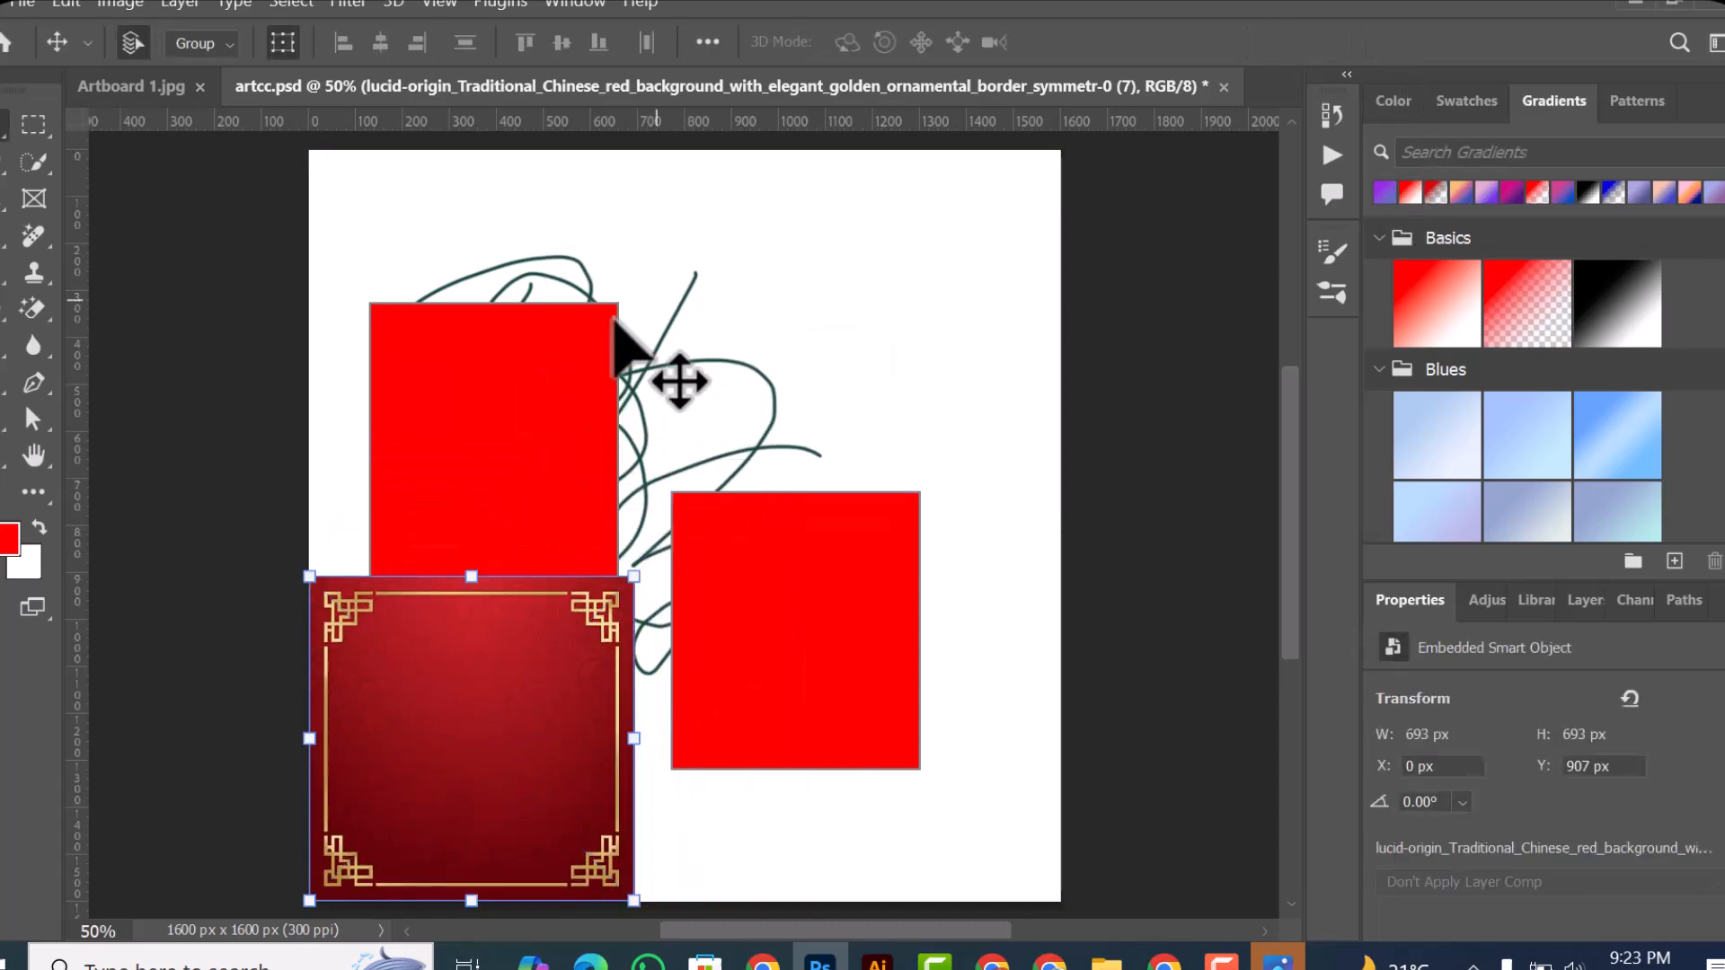
# Step: Examine the Automate, Scripts and Import groups of the File commands
pyautogui.click(26, 5)
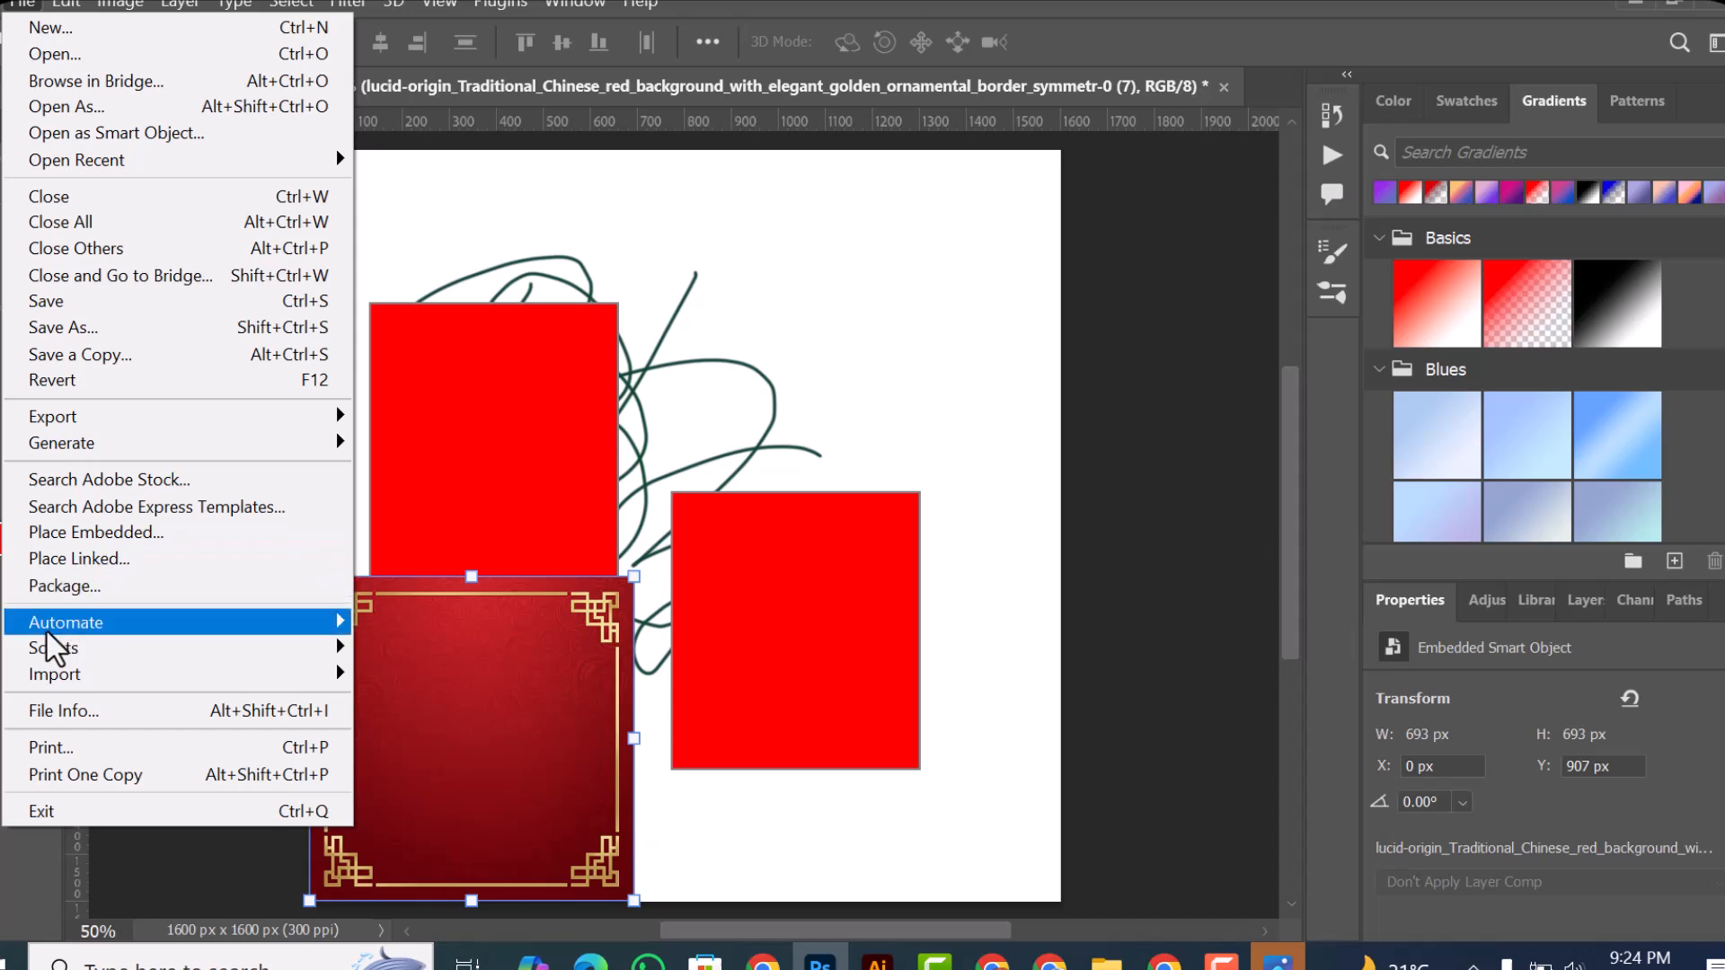
pyautogui.moveTo(114, 627)
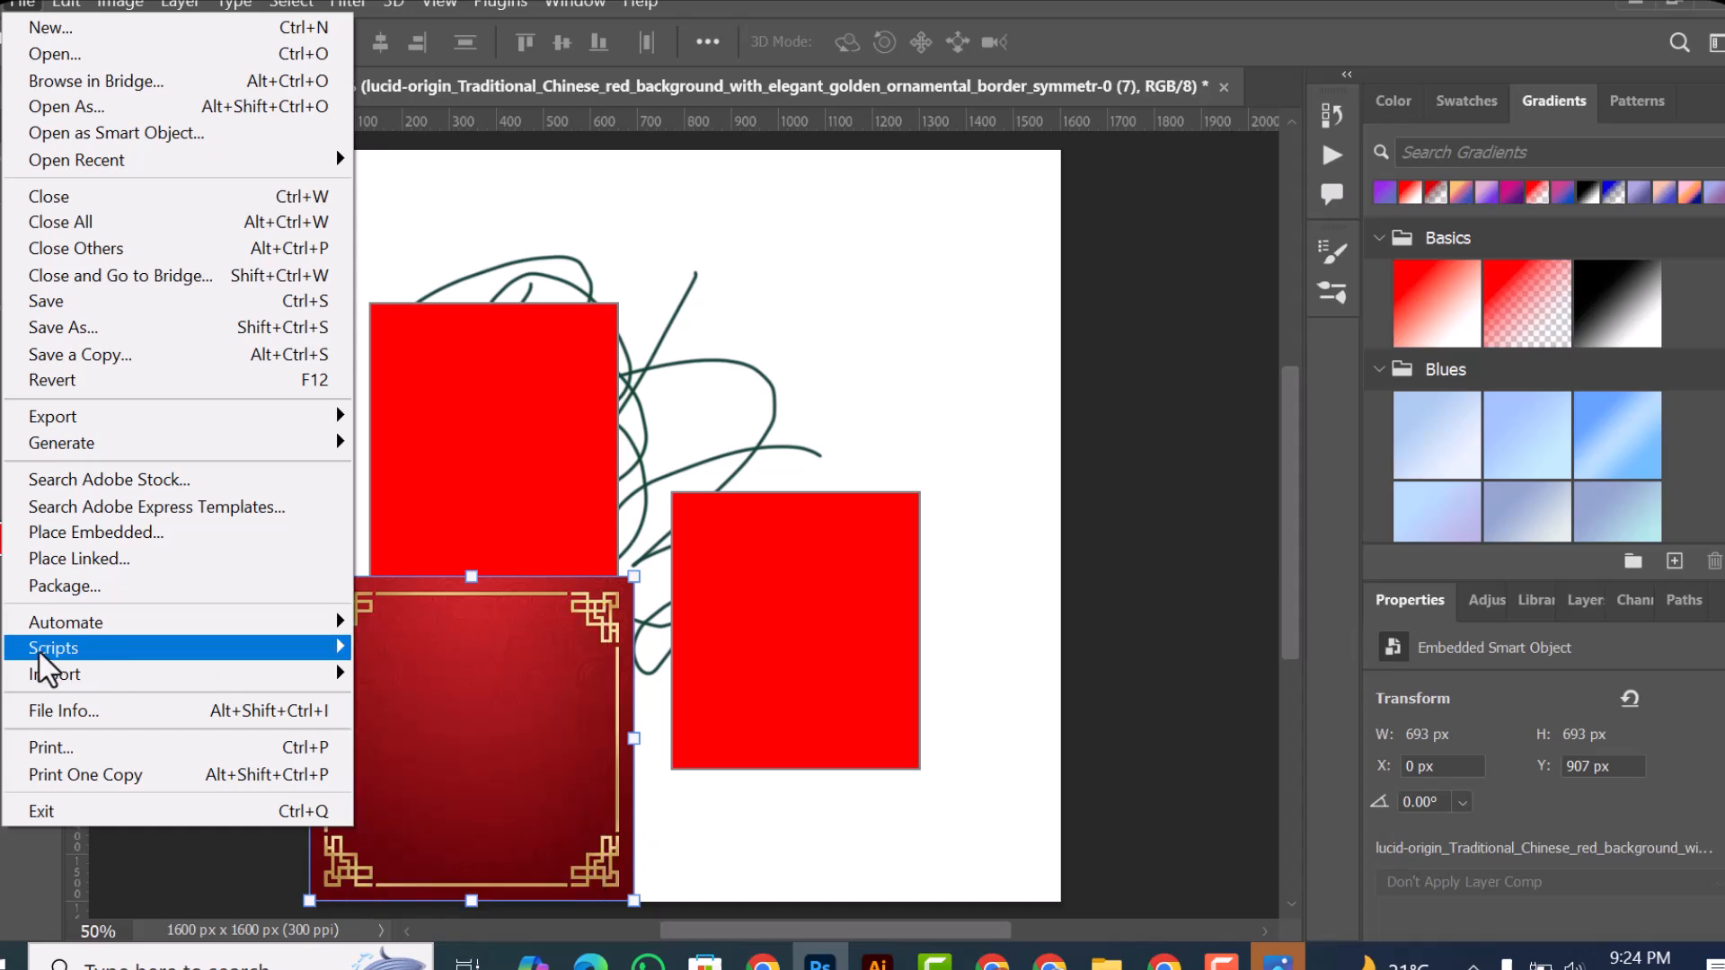
pyautogui.moveTo(32, 650)
pyautogui.moveTo(243, 625)
pyautogui.moveTo(154, 647)
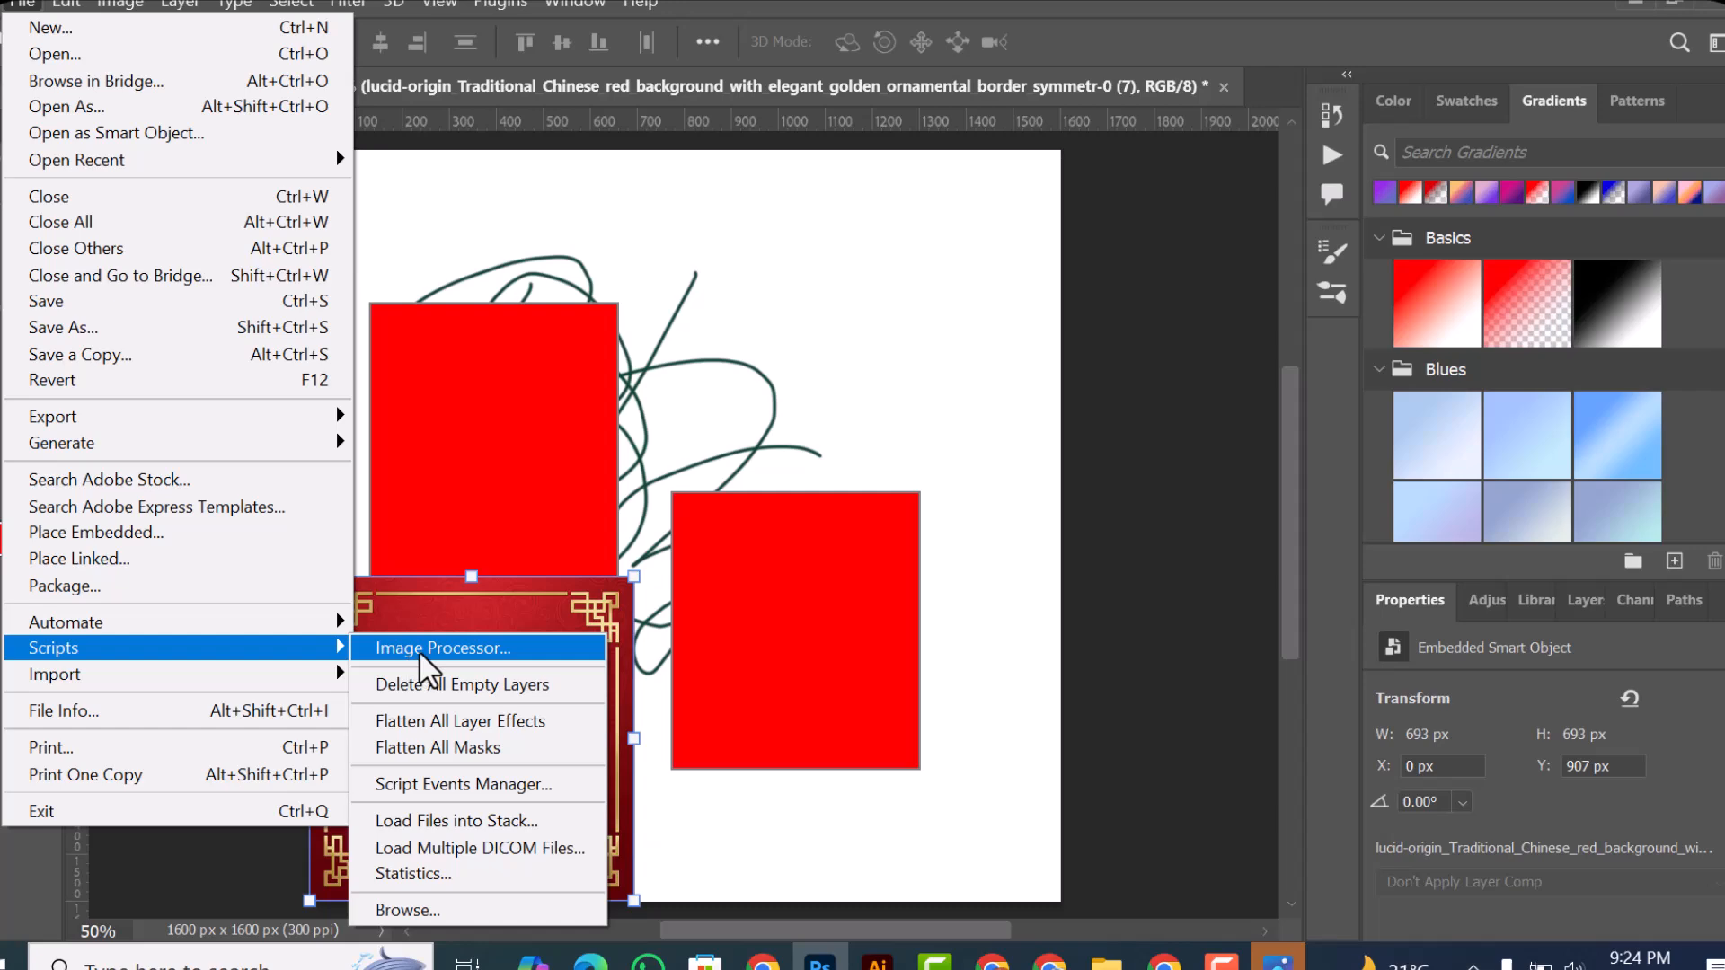
pyautogui.moveTo(568, 7)
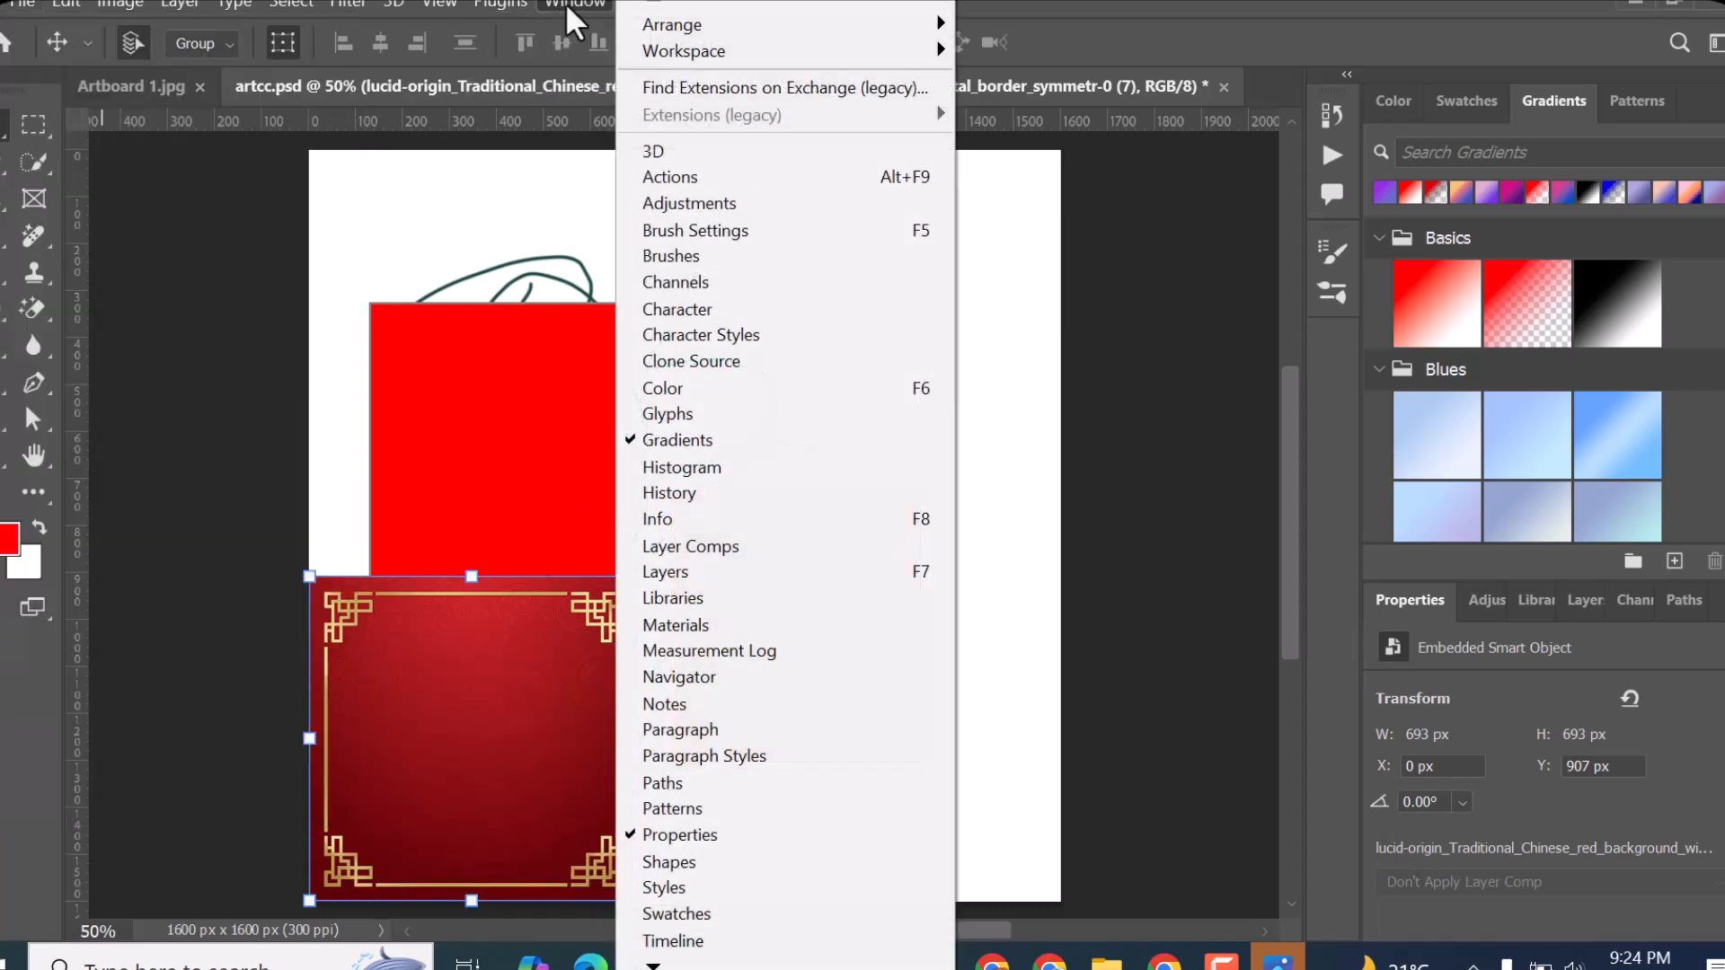
pyautogui.click(9, 3)
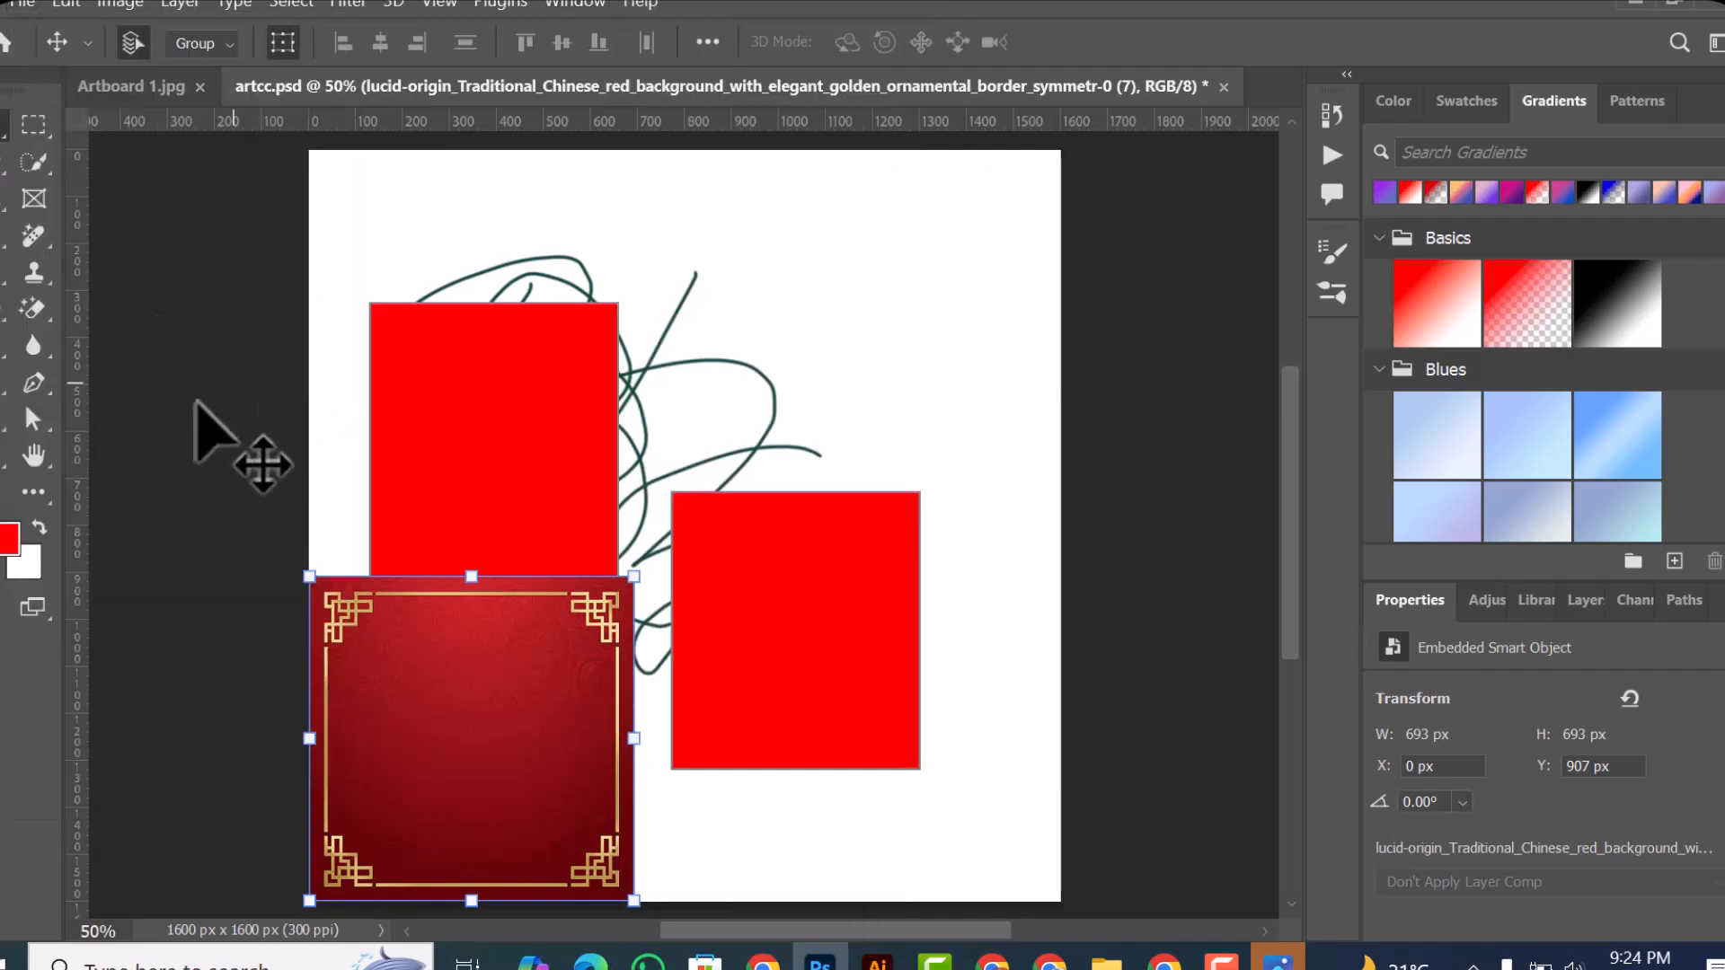
pyautogui.click(22, 4)
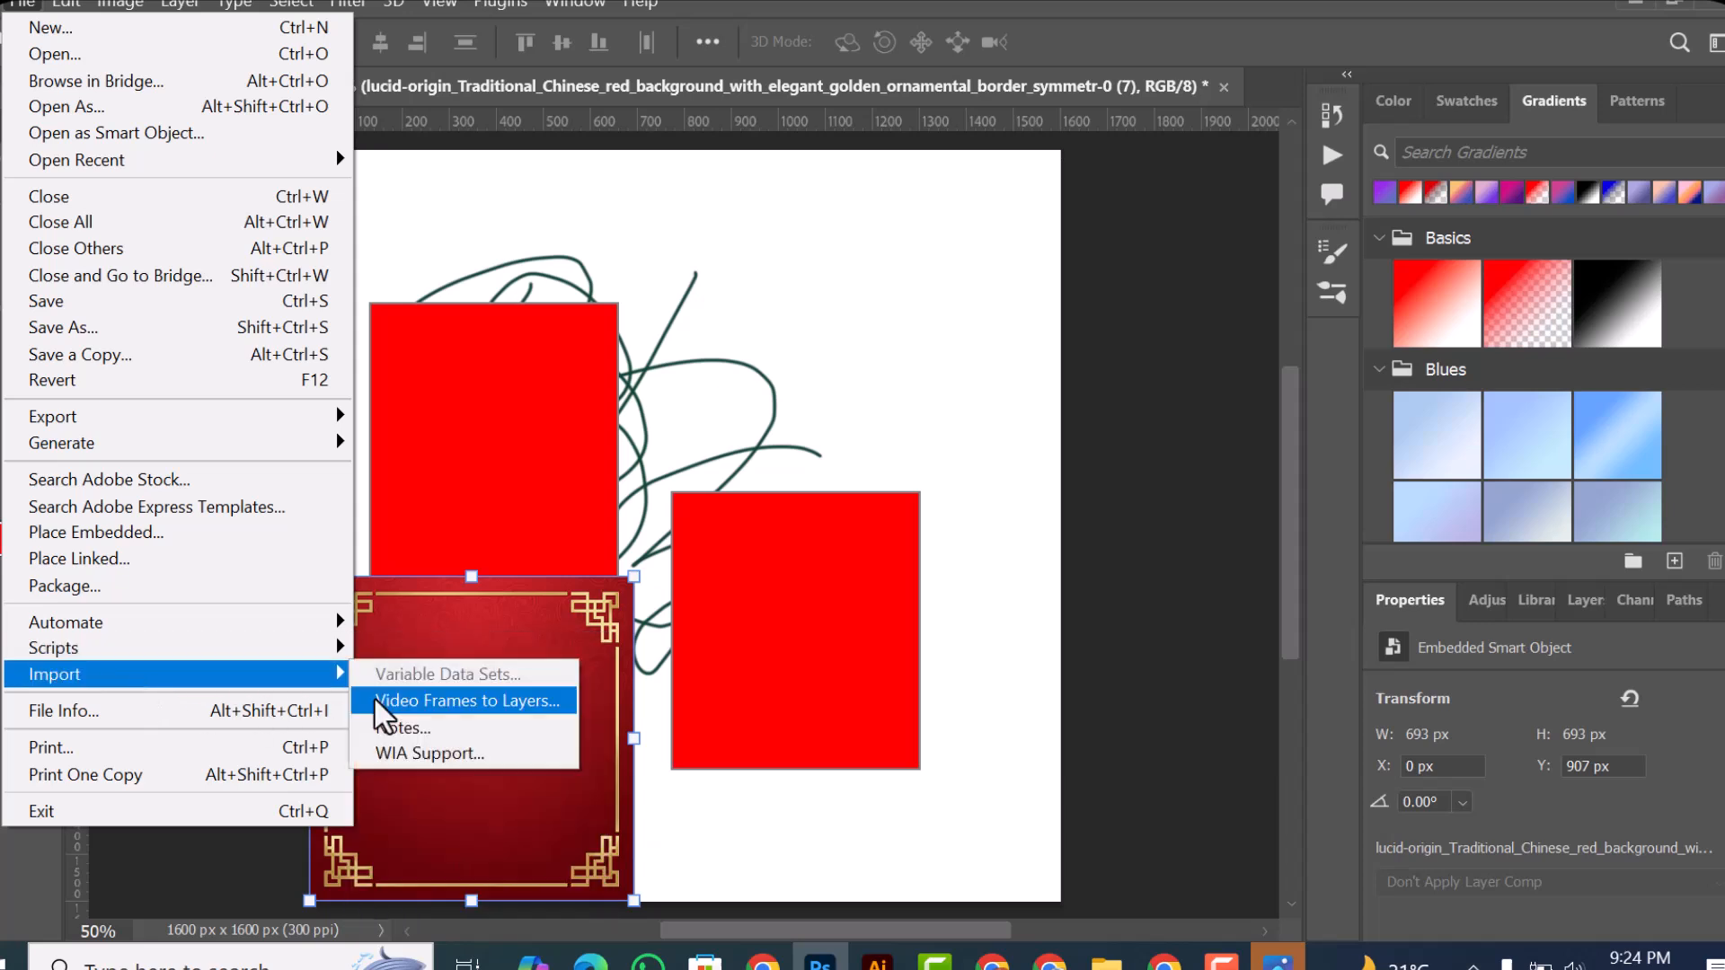
pyautogui.moveTo(314, 656)
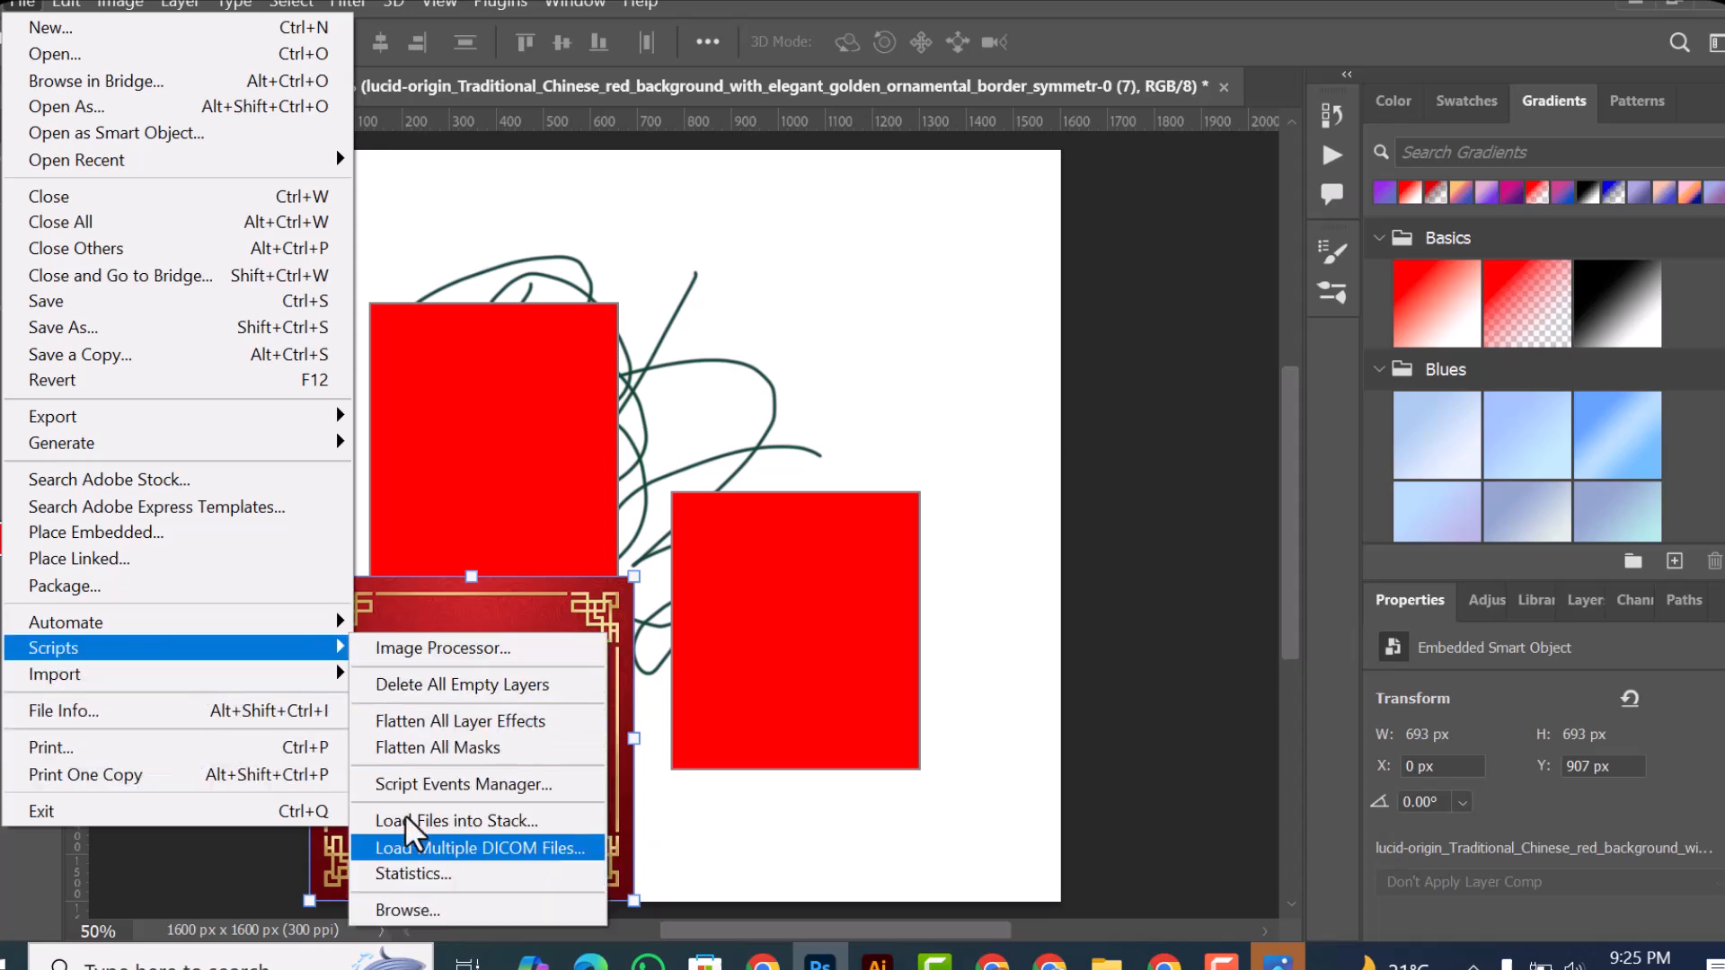
pyautogui.moveTo(65, 674)
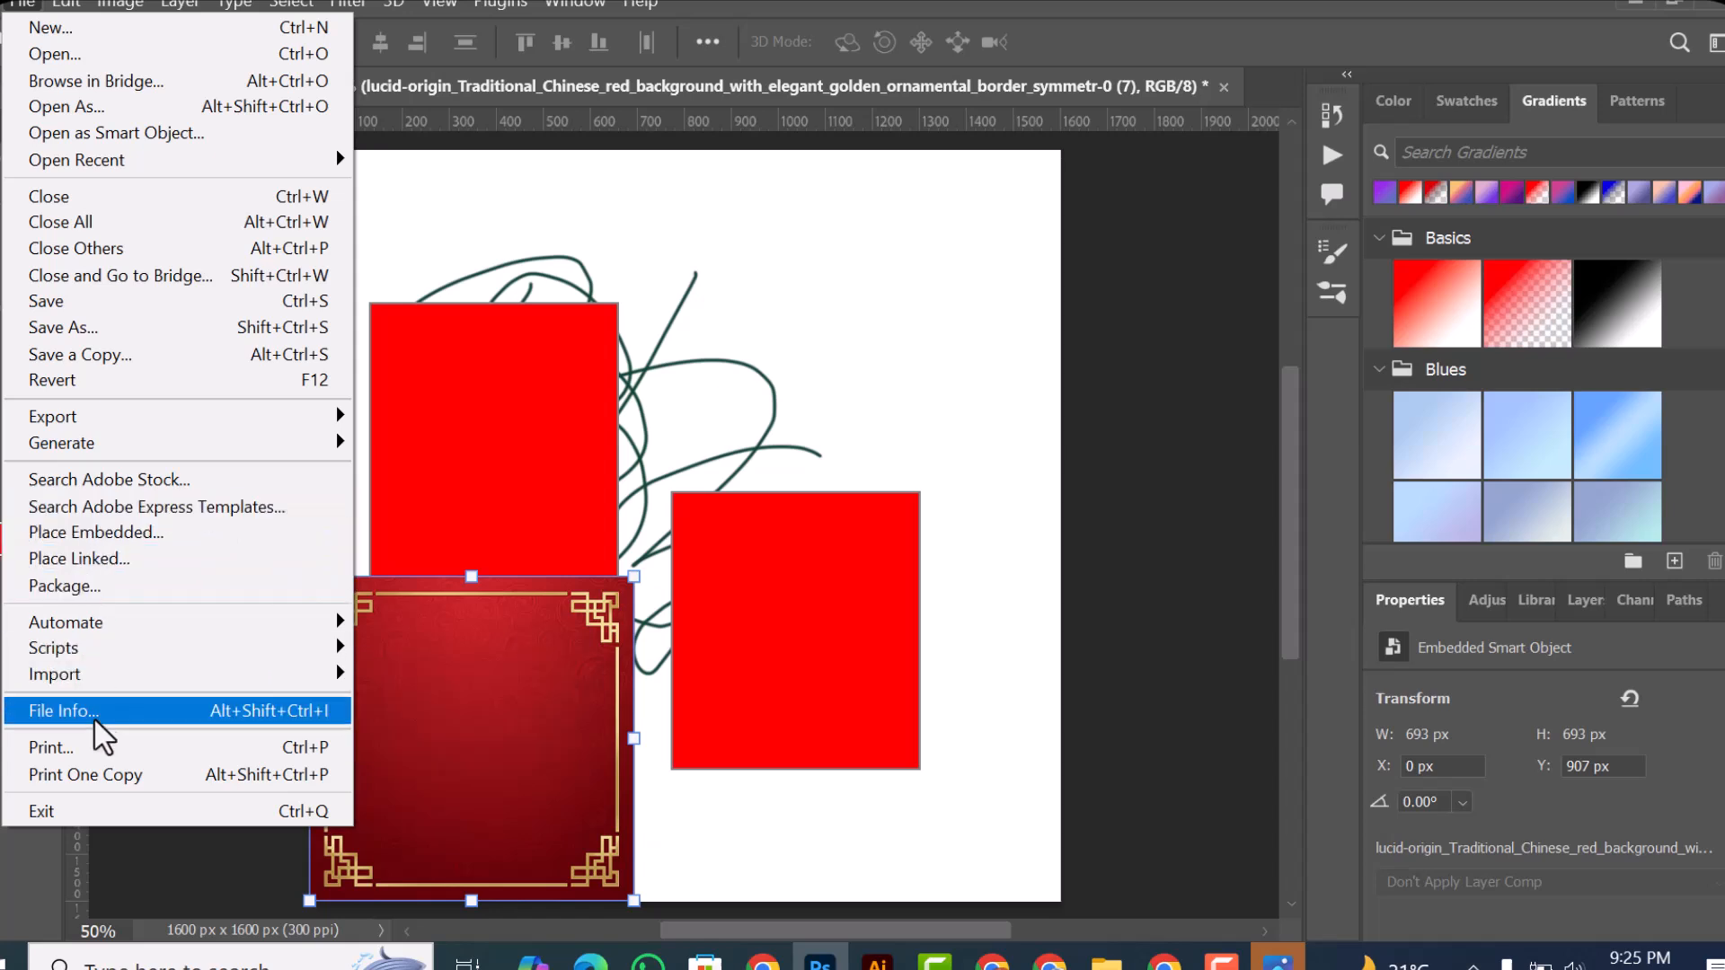
# Step: Review the File Info of artcc.psd, including the Basic section's document title, description and keywords fields, and close it without changes
pyautogui.moveTo(117, 676)
pyautogui.click(123, 718)
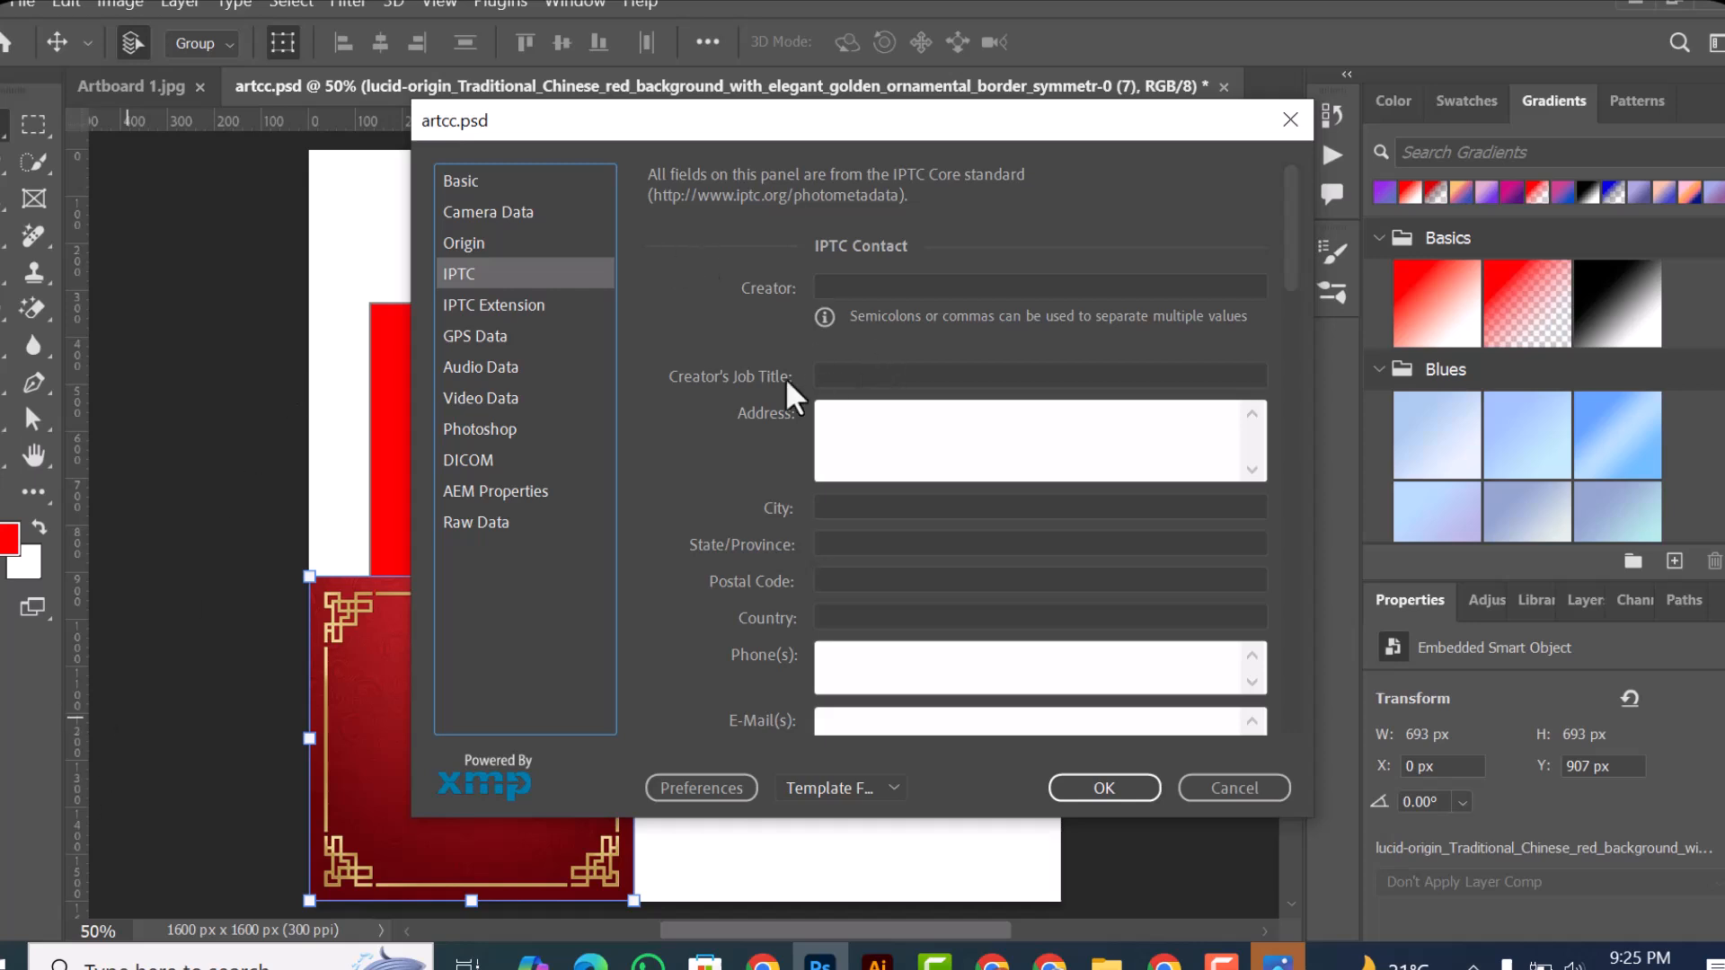
pyautogui.click(492, 184)
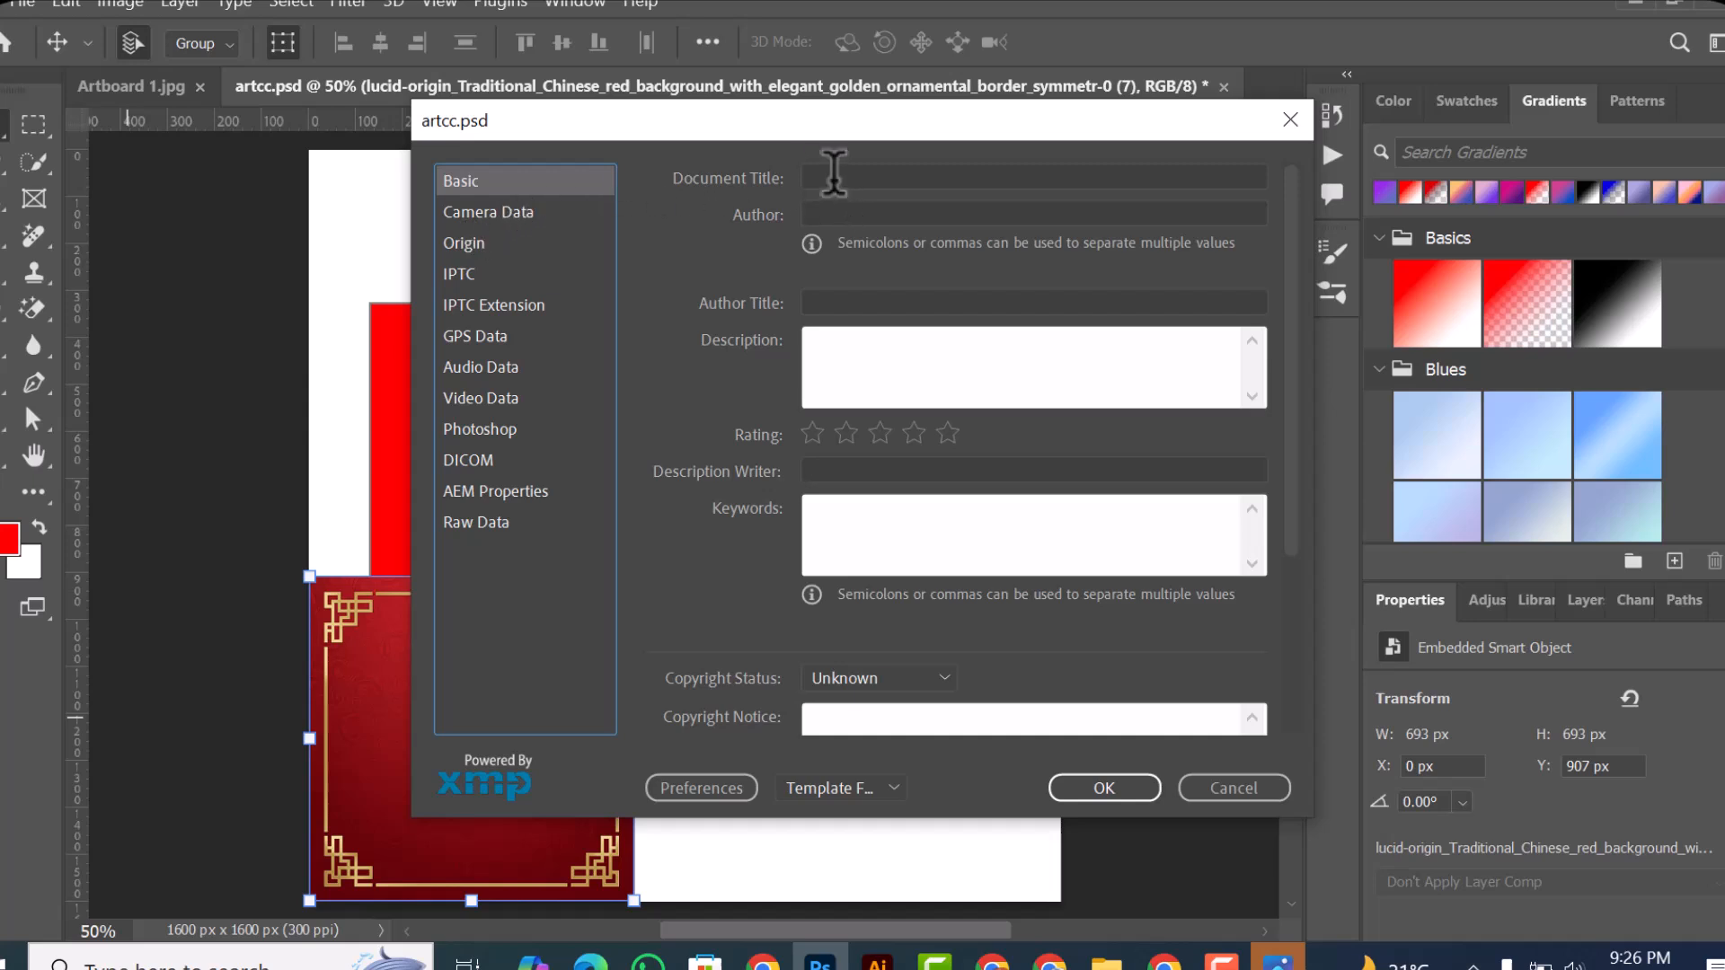
pyautogui.click(834, 173)
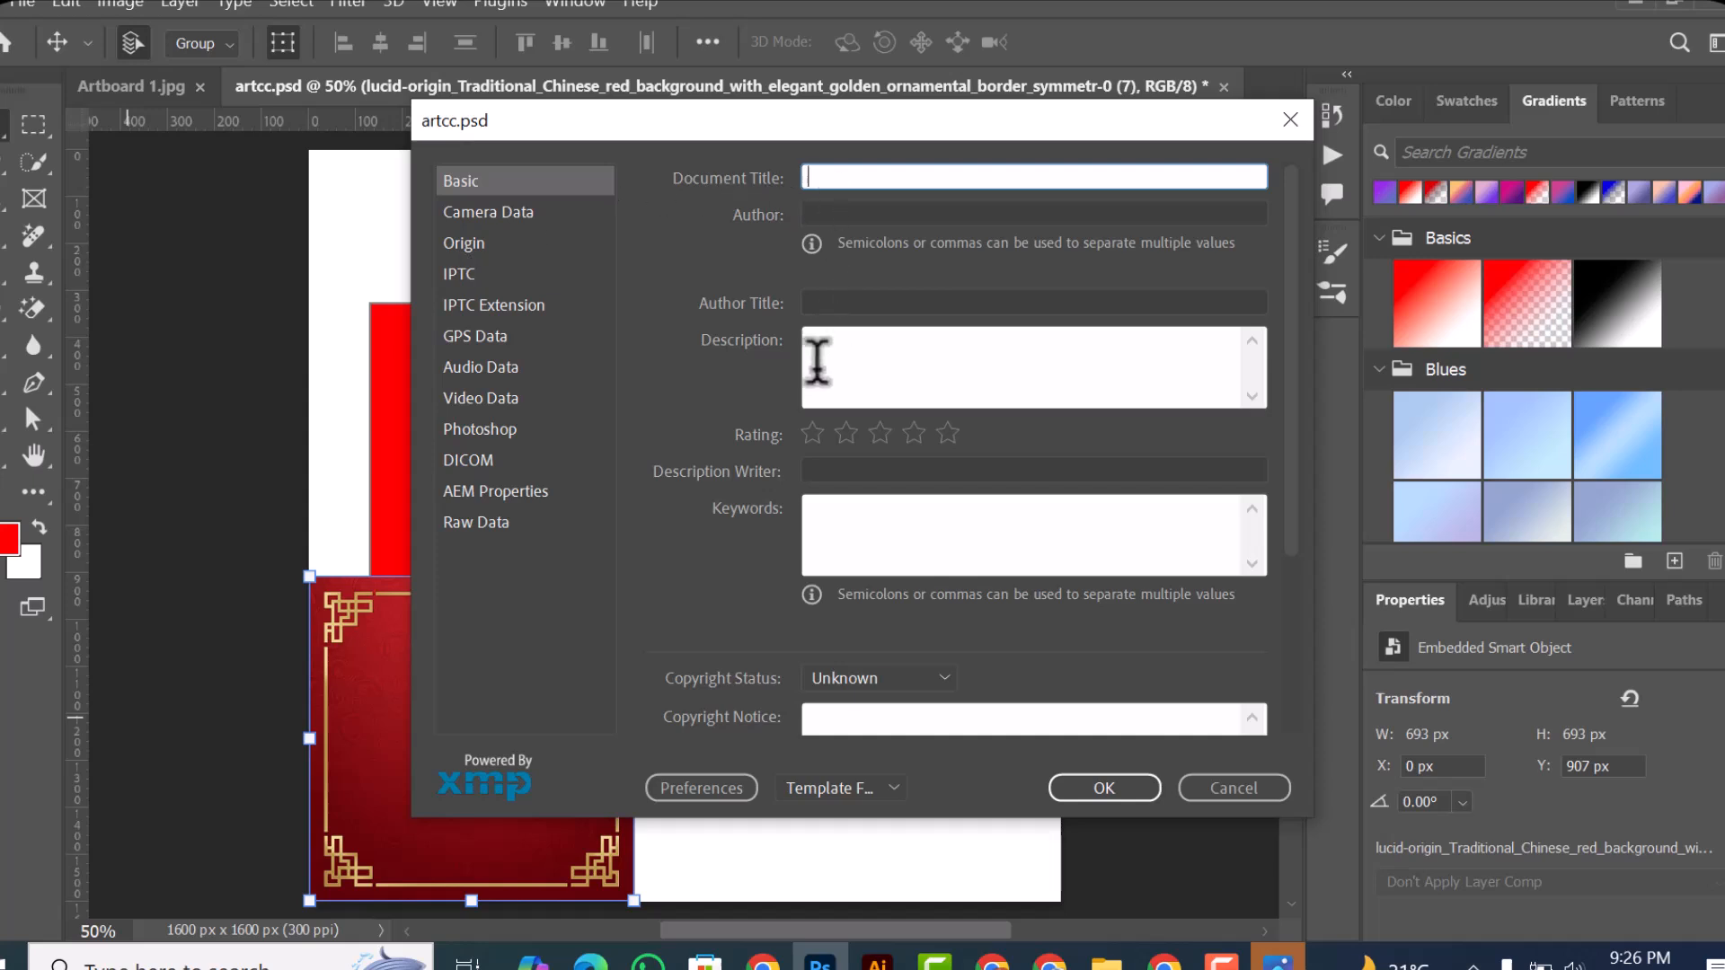
pyautogui.click(817, 359)
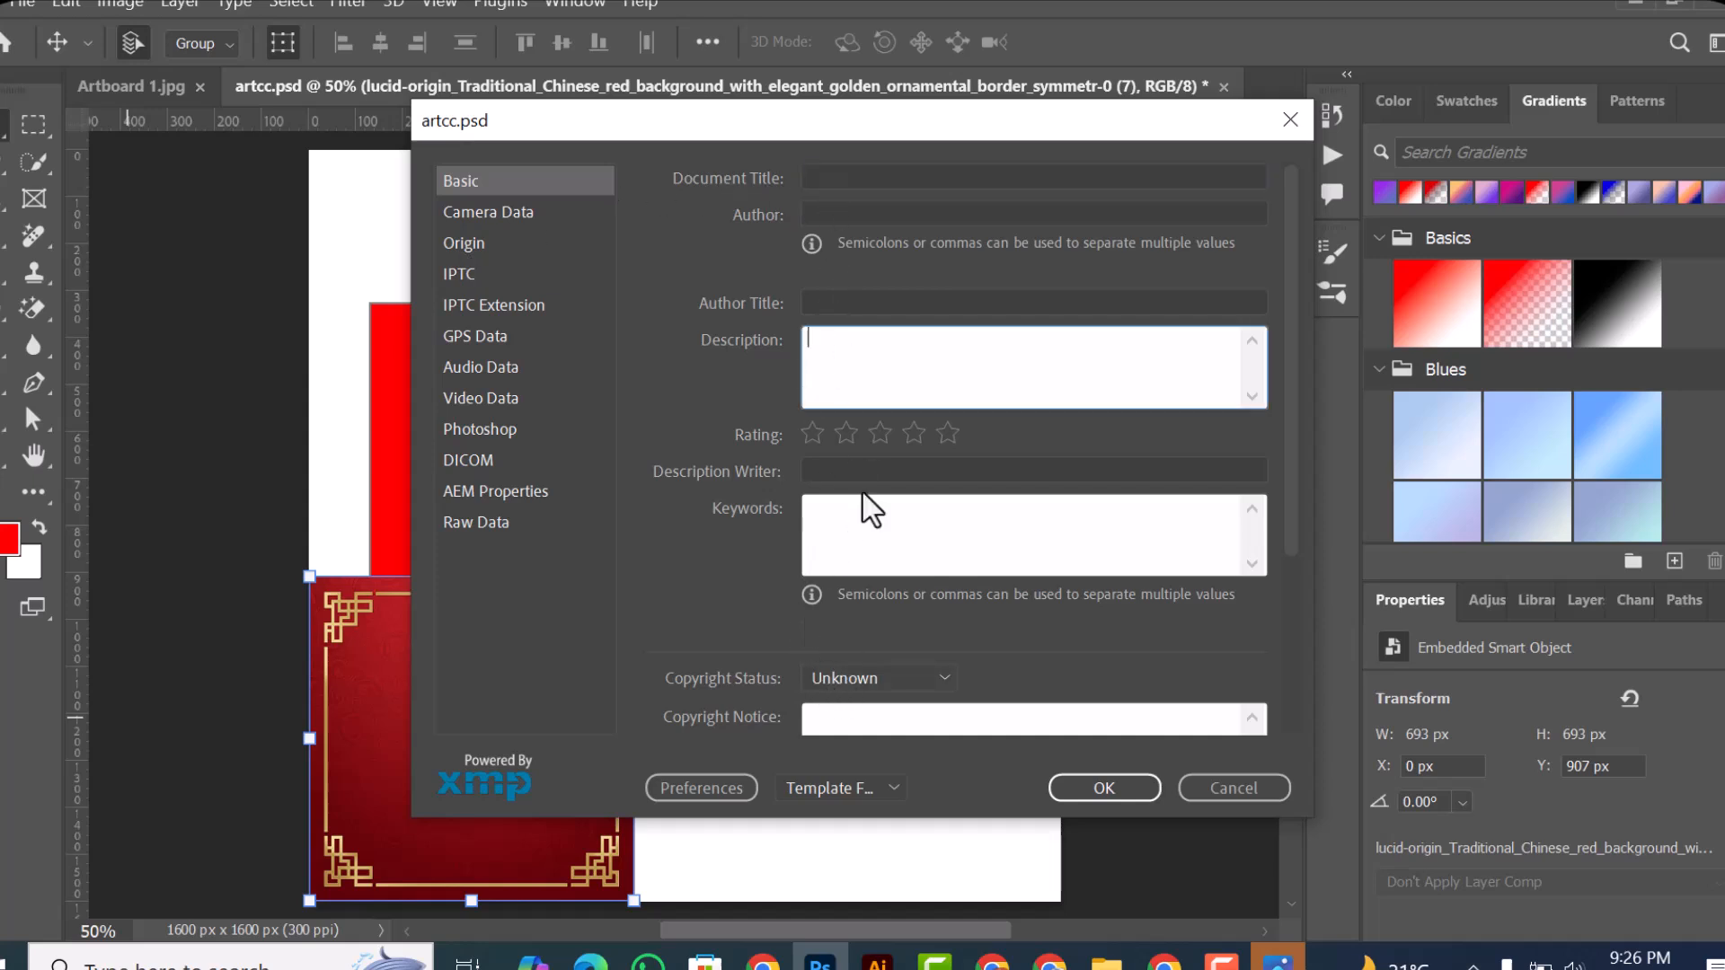
pyautogui.click(827, 512)
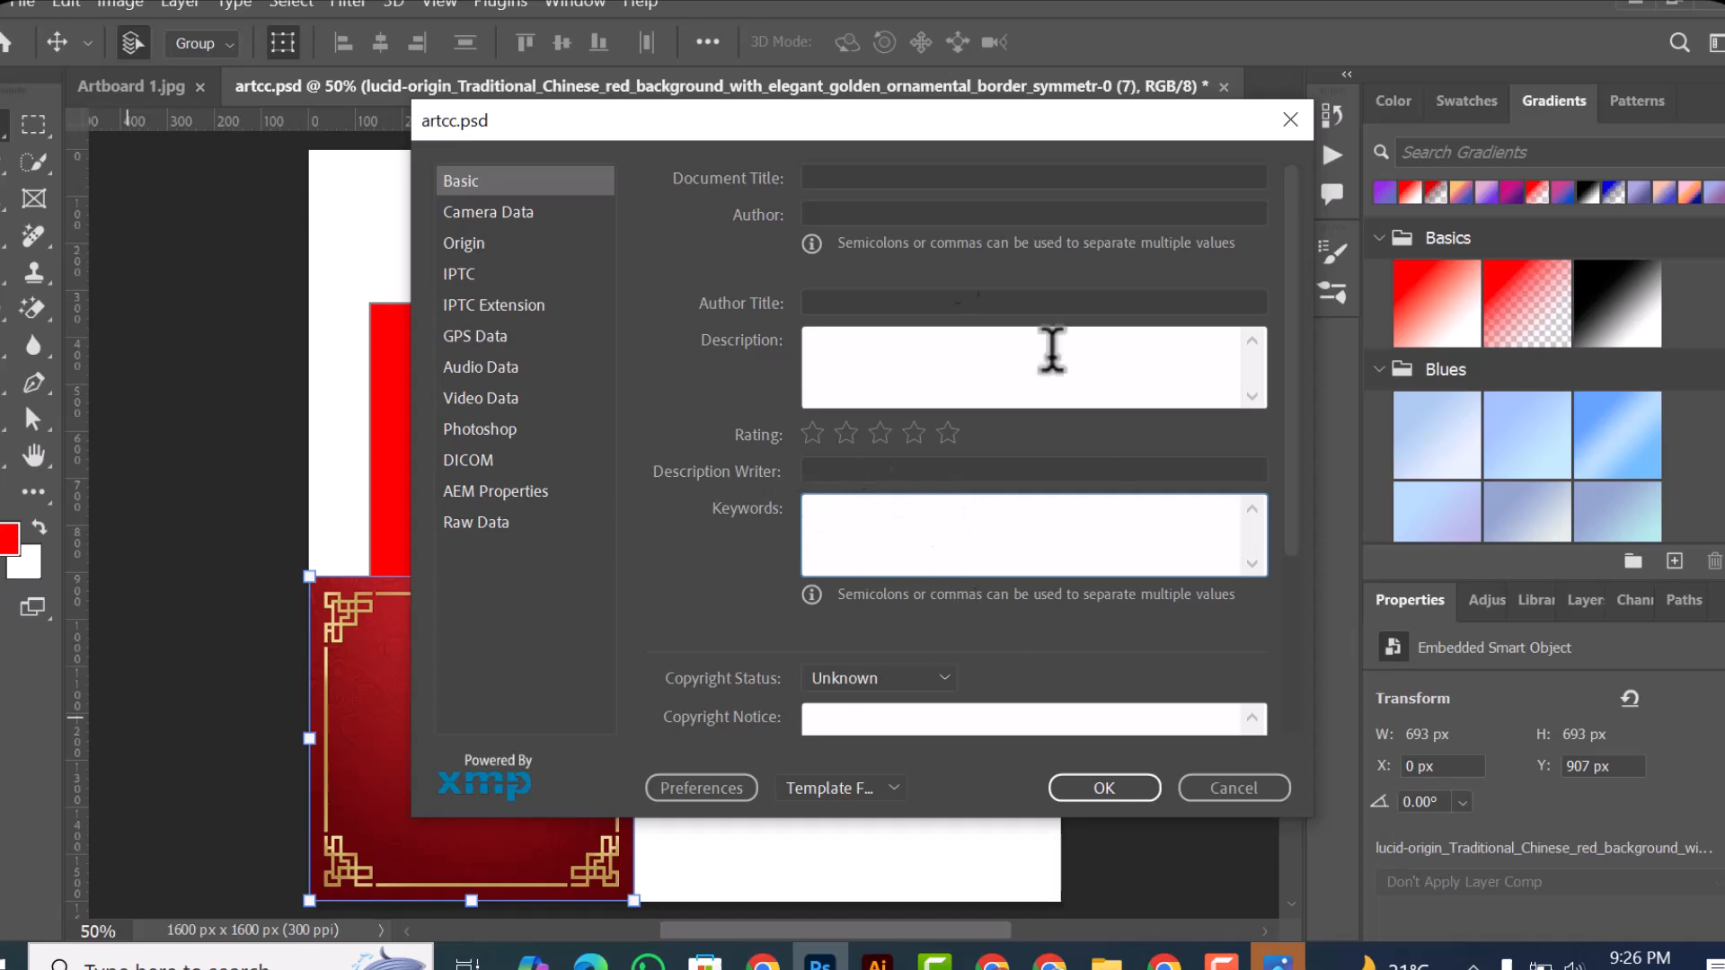
pyautogui.click(1225, 788)
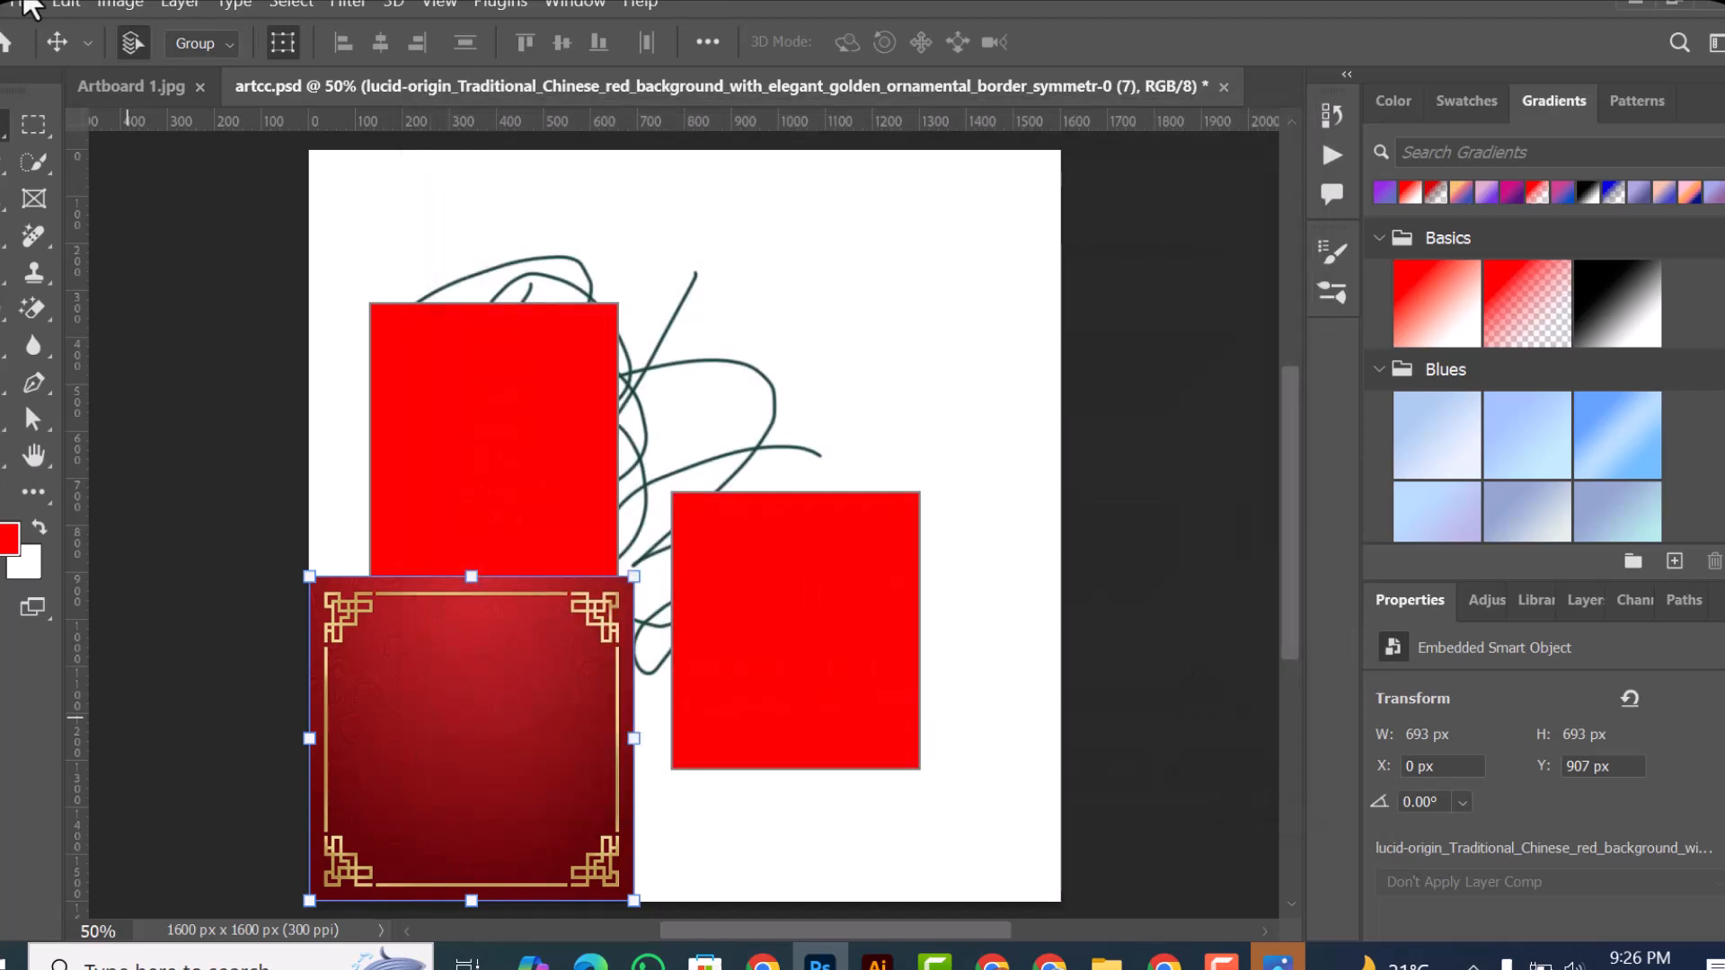
pyautogui.click(12, 4)
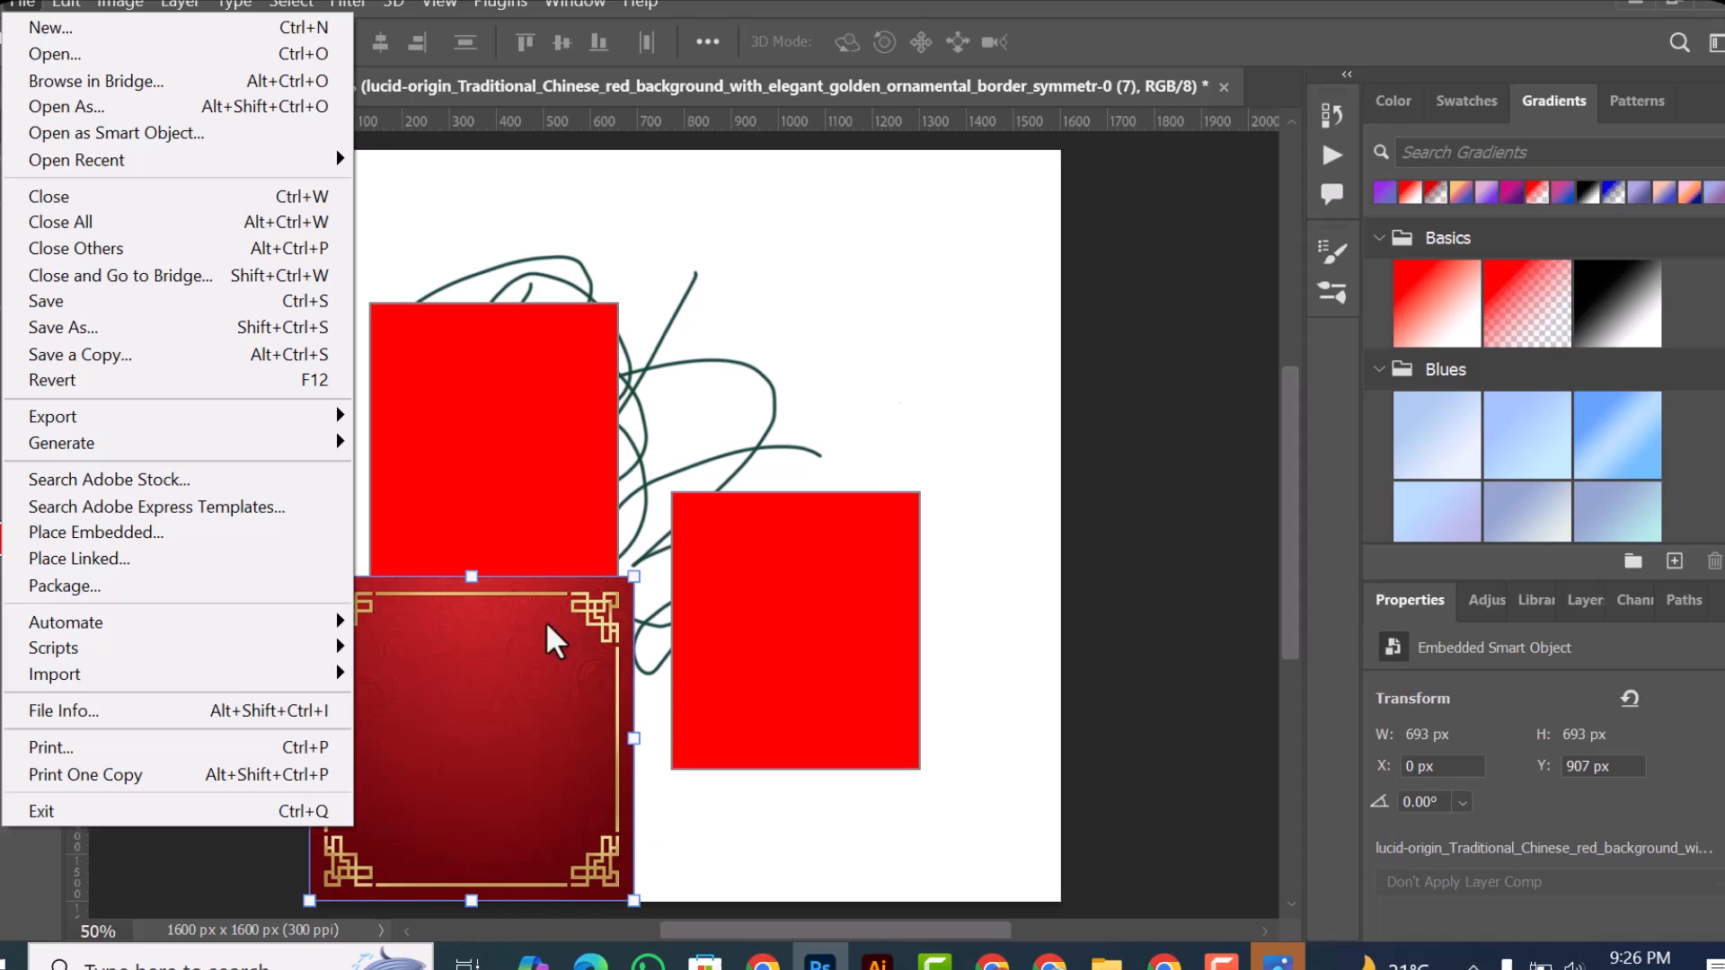
pyautogui.moveTo(100, 4)
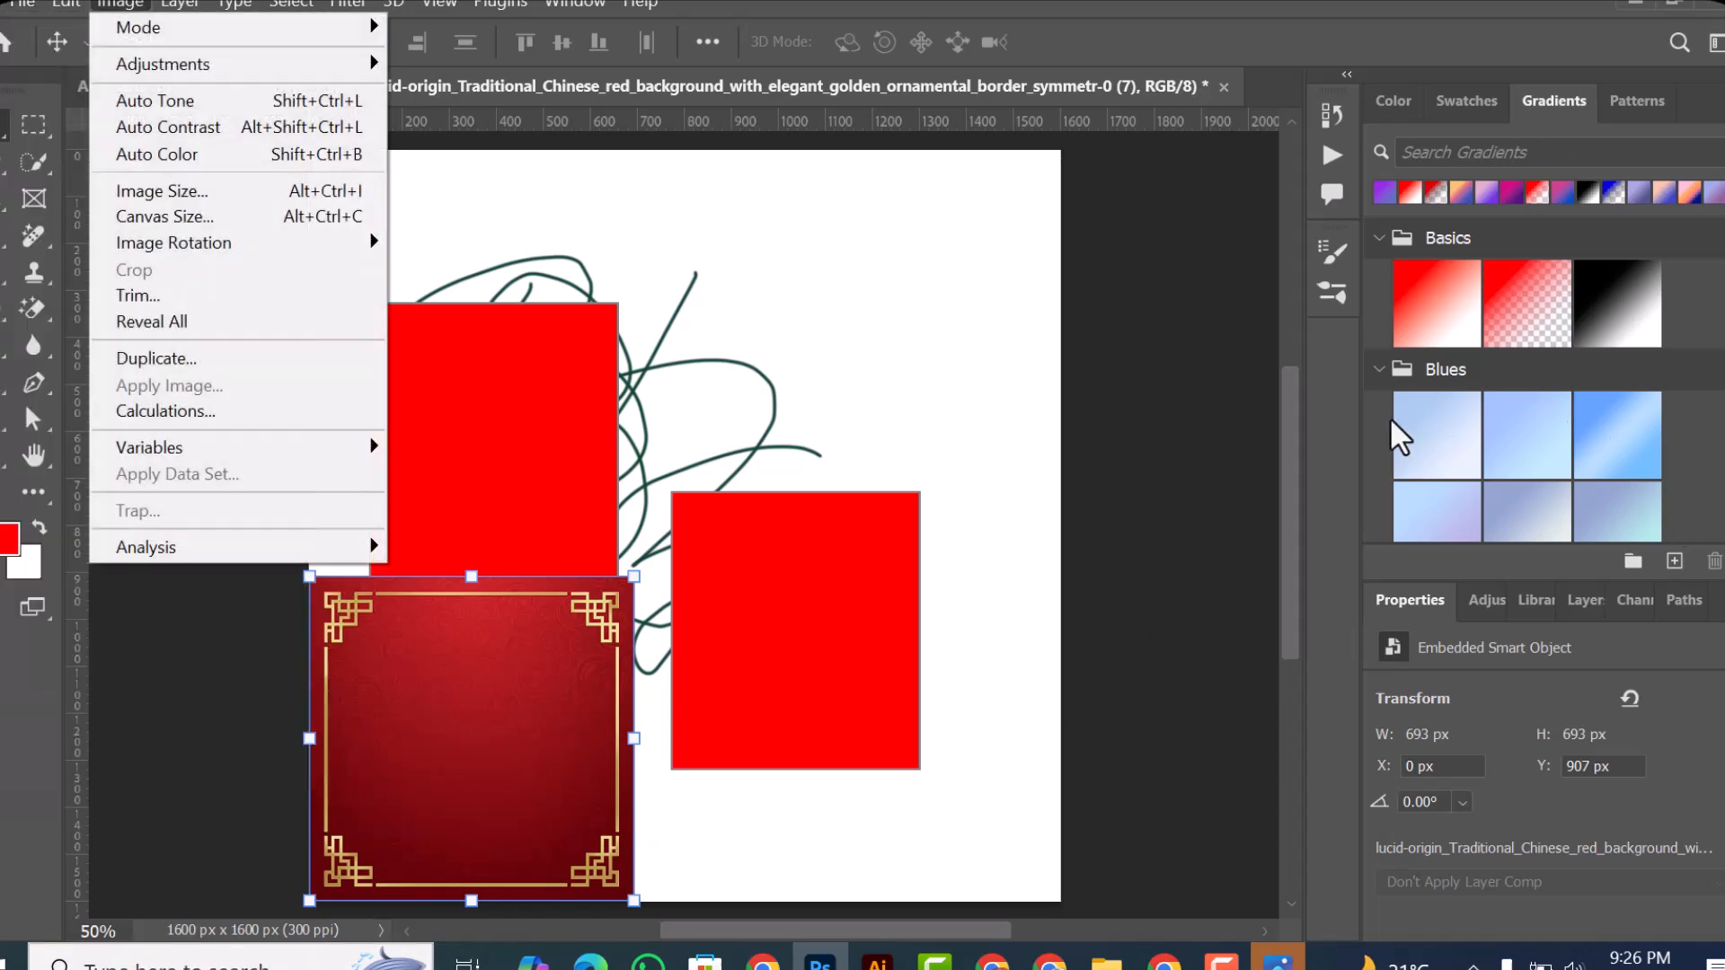
pyautogui.click(844, 221)
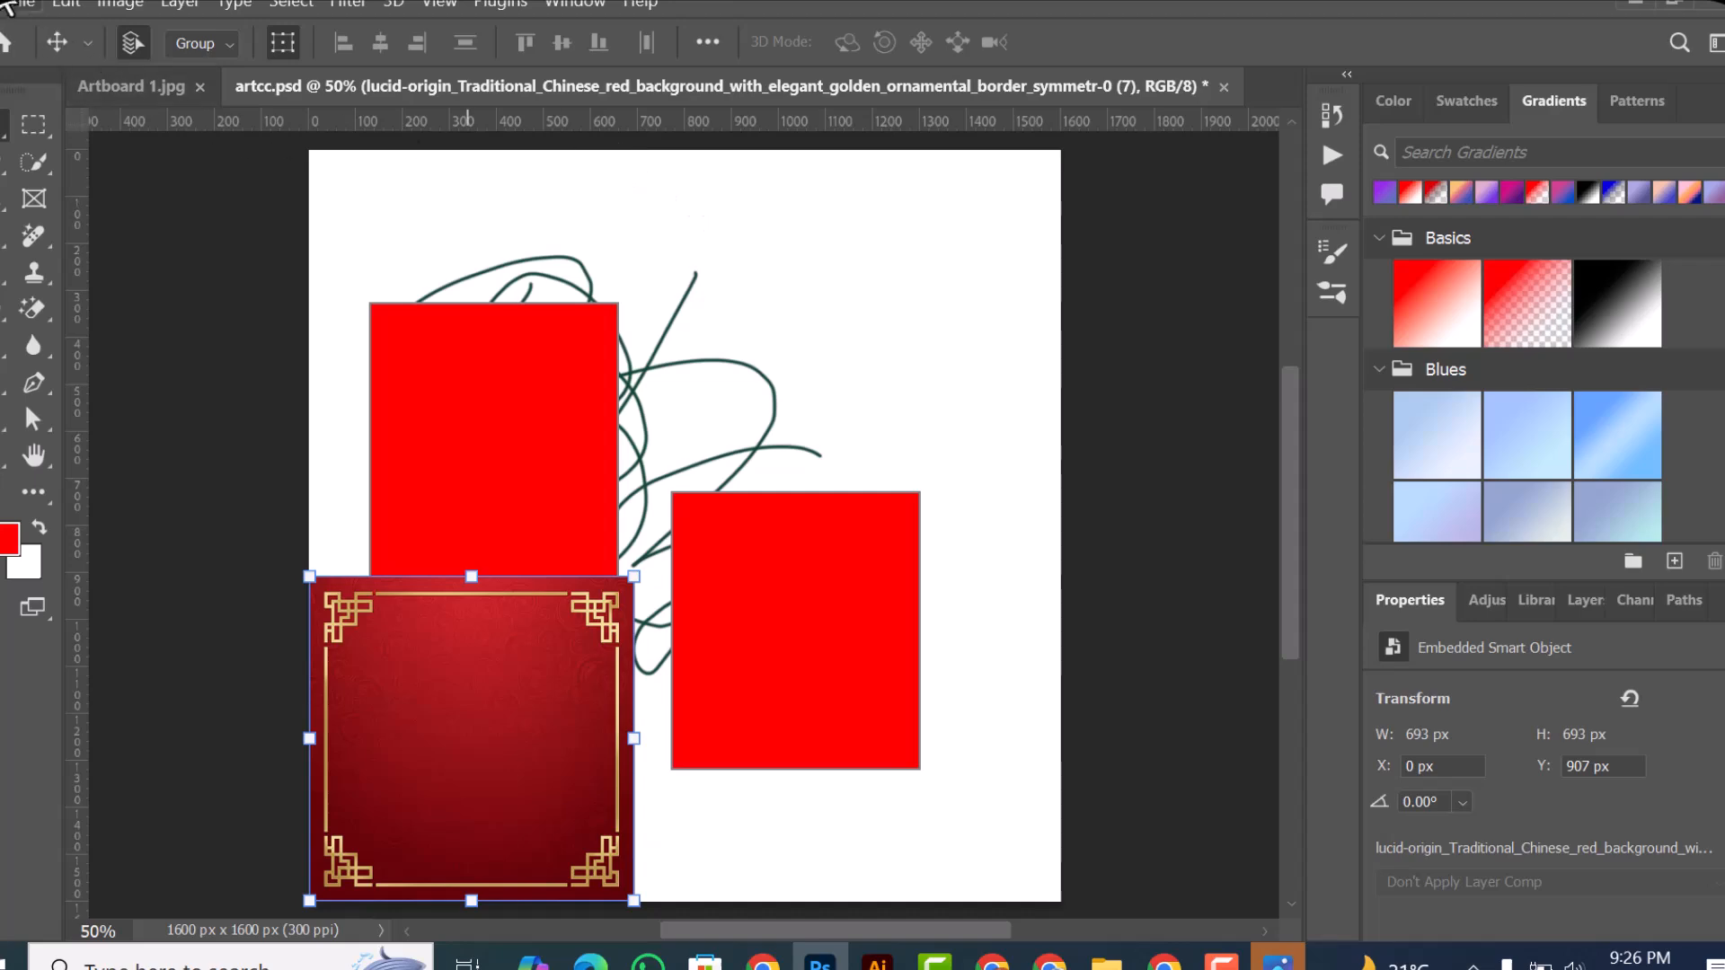
pyautogui.click(7, 9)
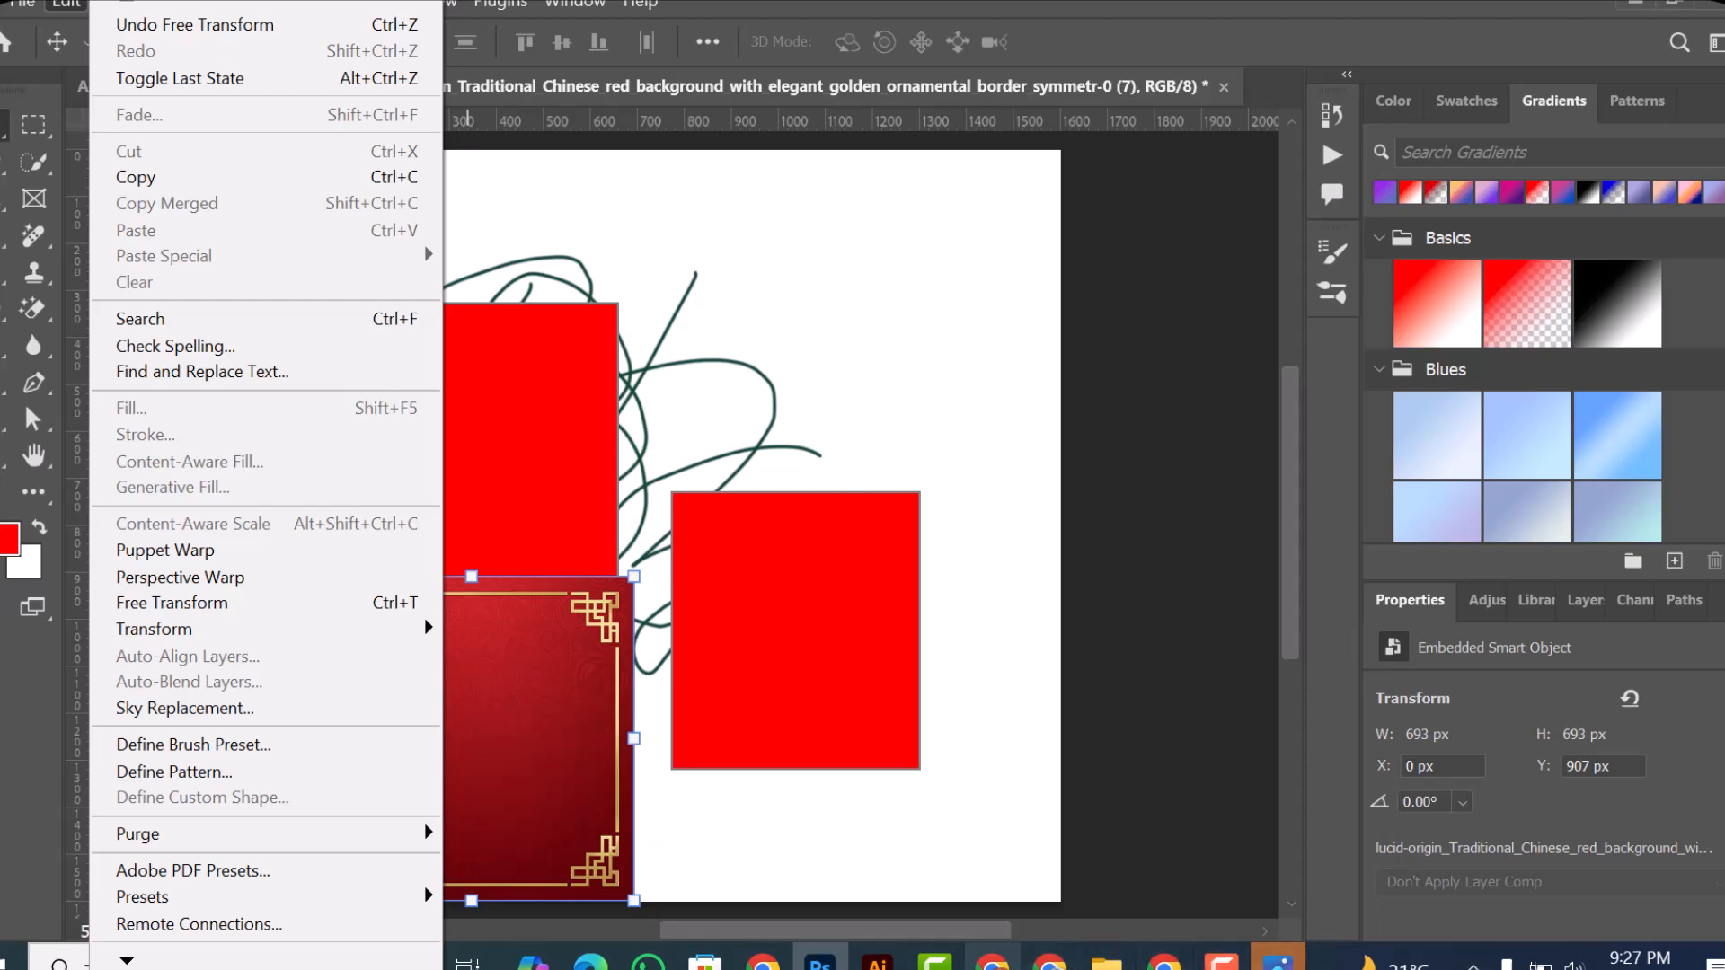
# Step: Switch to the Google Meet window to check the meeting and return to Photoshop
pyautogui.moveTo(1046, 959)
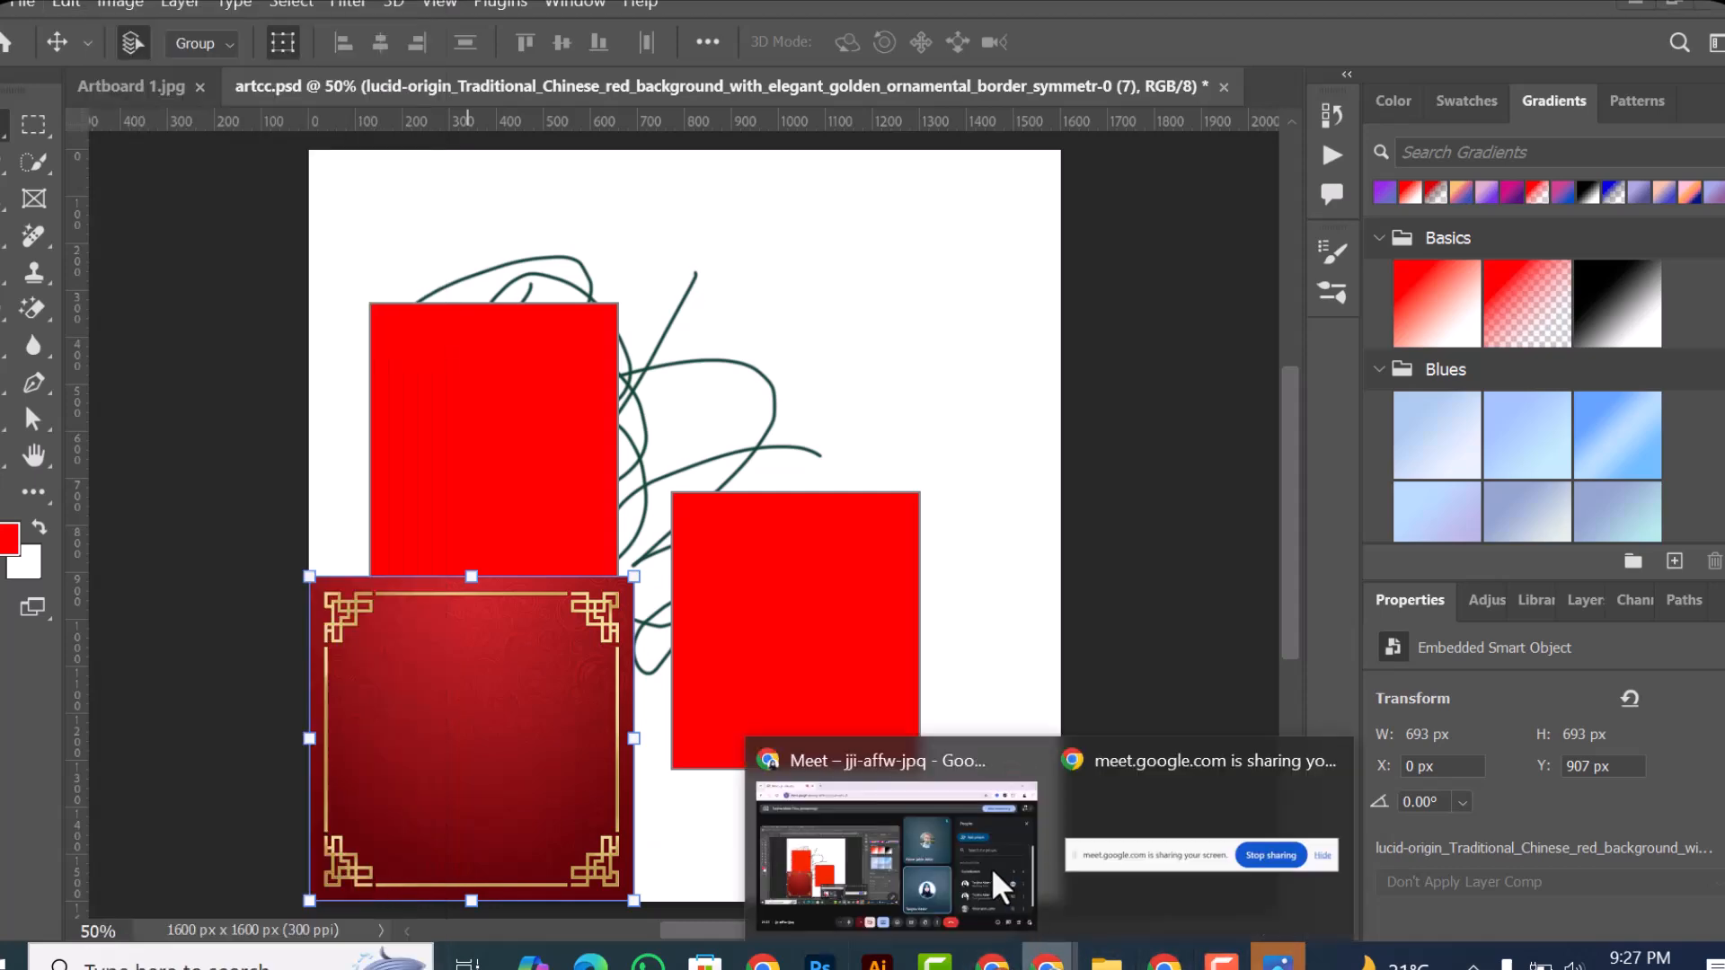
pyautogui.click(1000, 890)
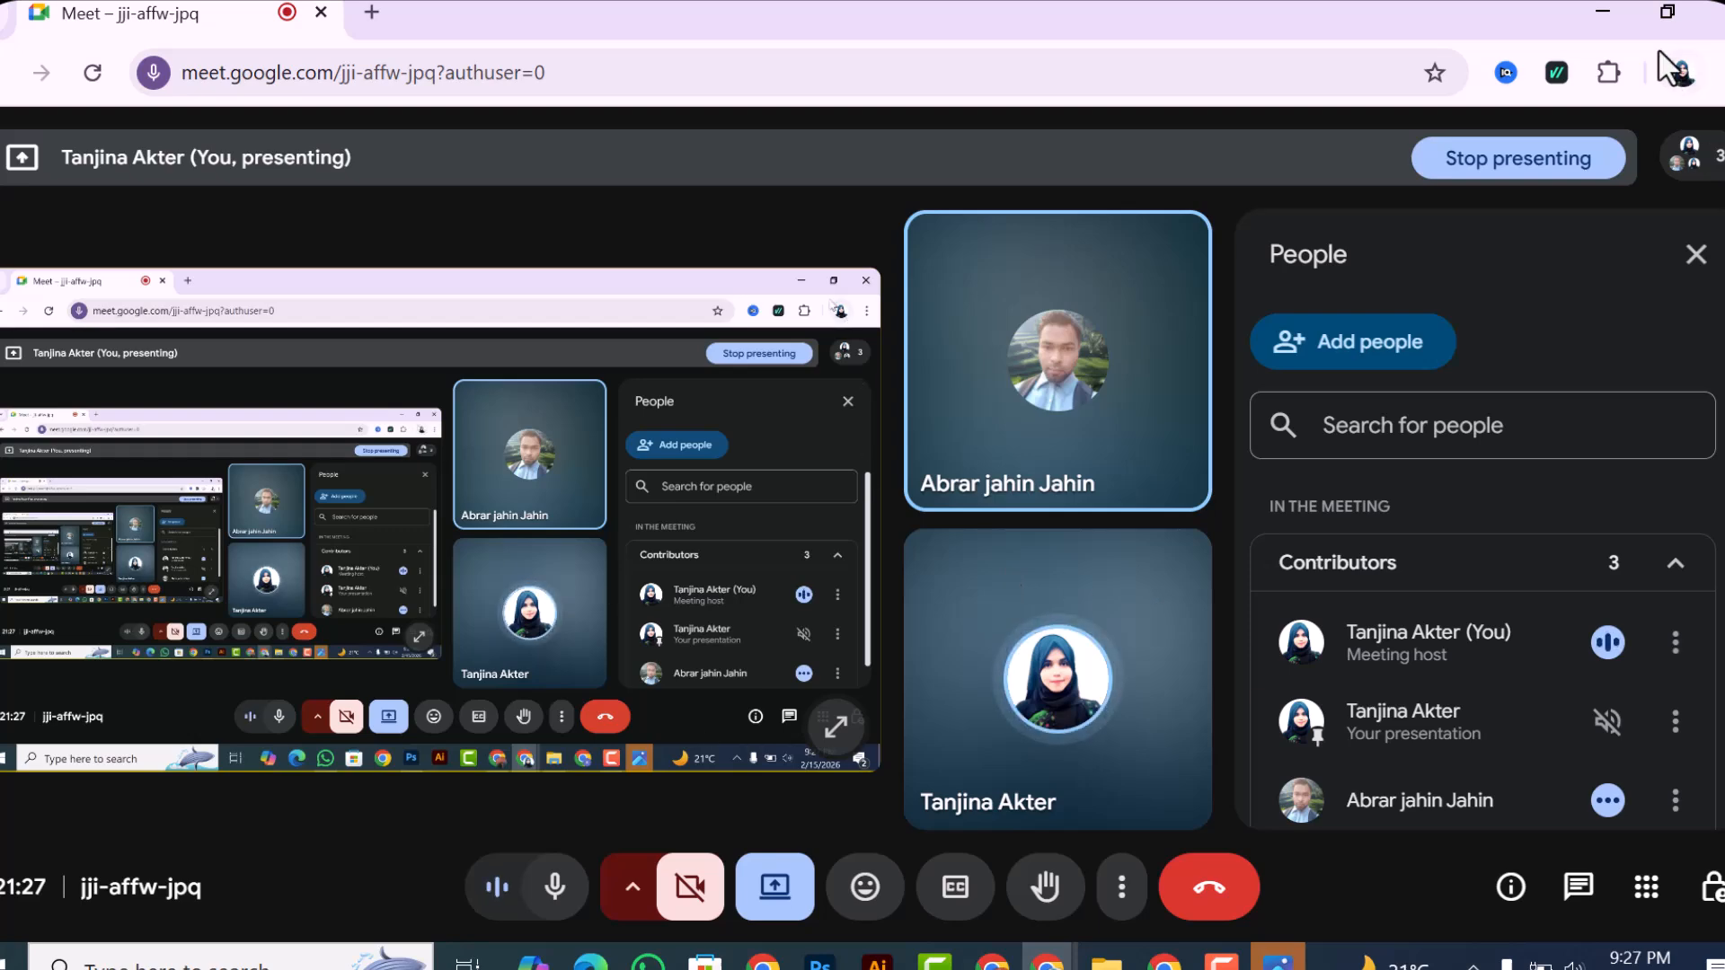
pyautogui.click(1620, 31)
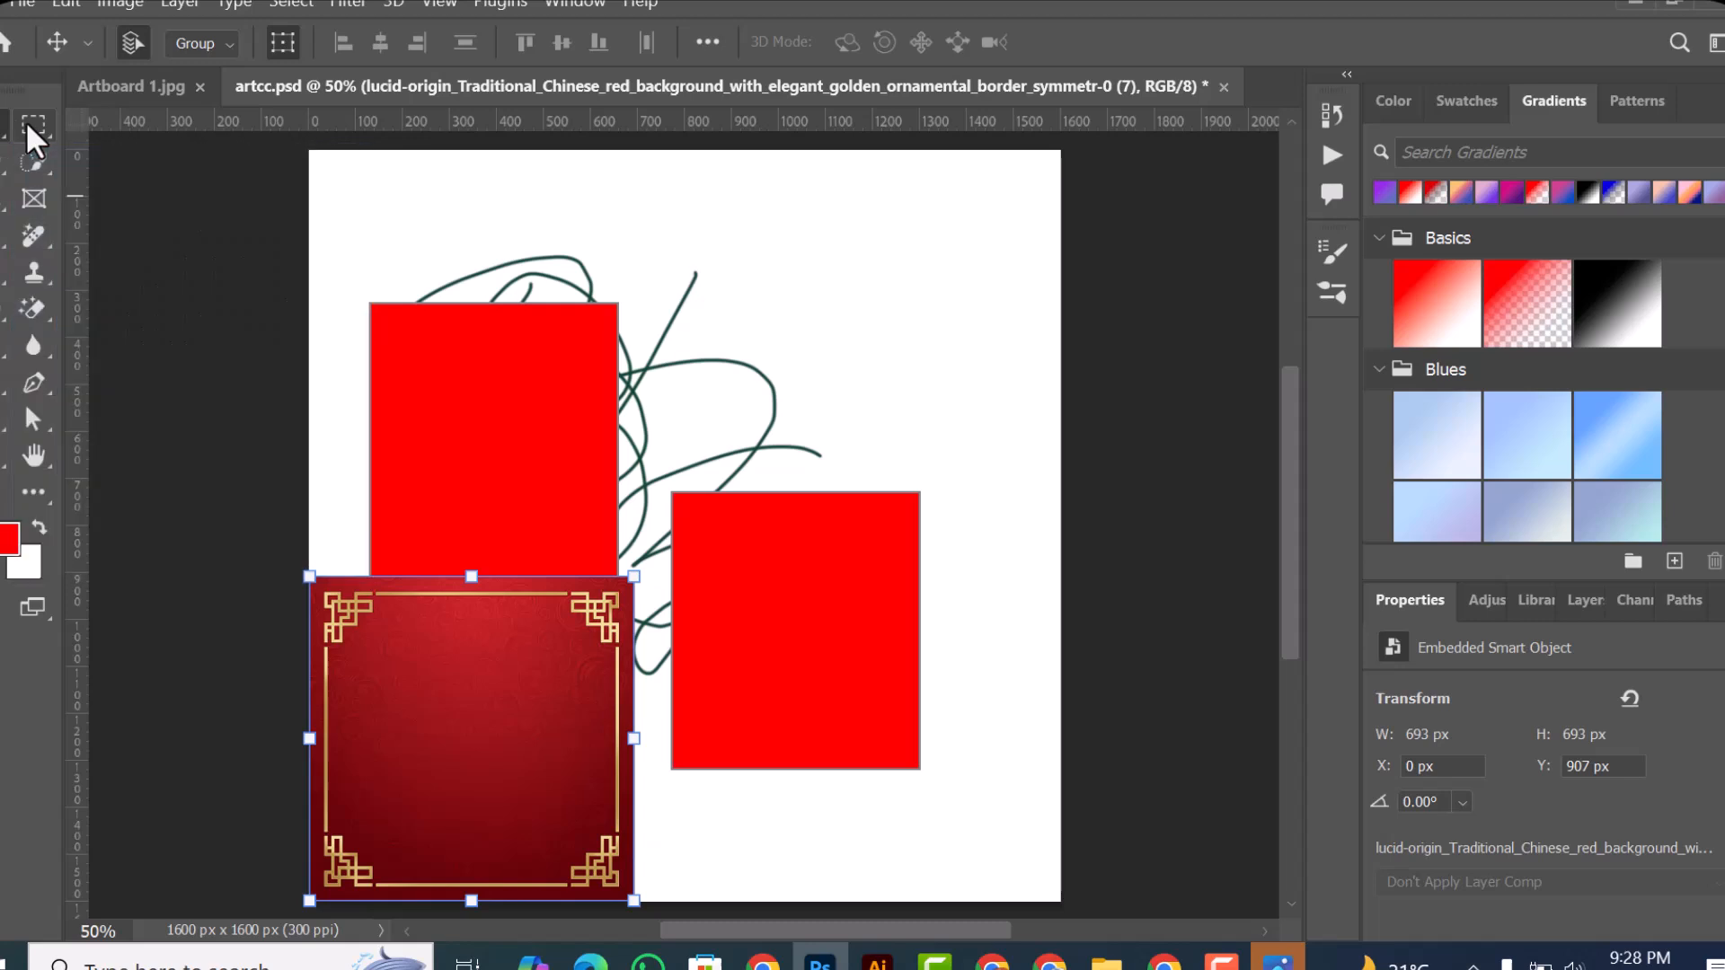
# Step: Delete both red rectangles and the gold-bordered background from artcc.psd, and move the scribble layer to about X 554 px, Y 676 px
pyautogui.click(437, 180)
pyautogui.moveTo(391, 229); pyautogui.dragTo(831, 519)
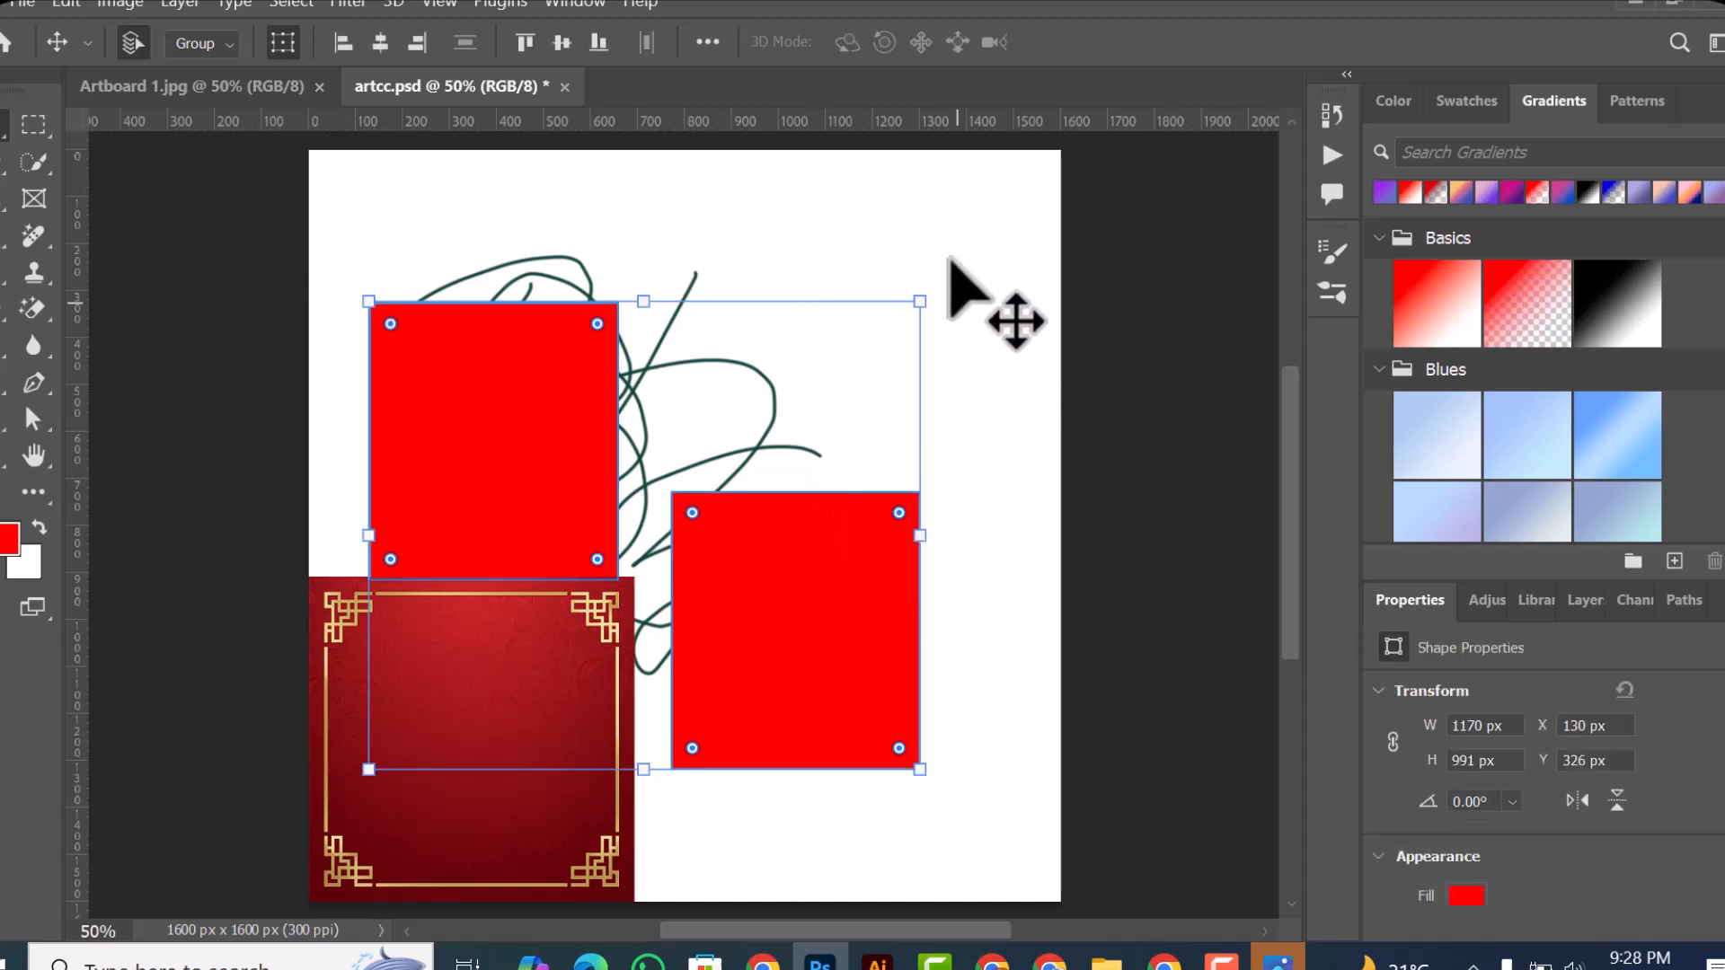
pyautogui.click(237, 328)
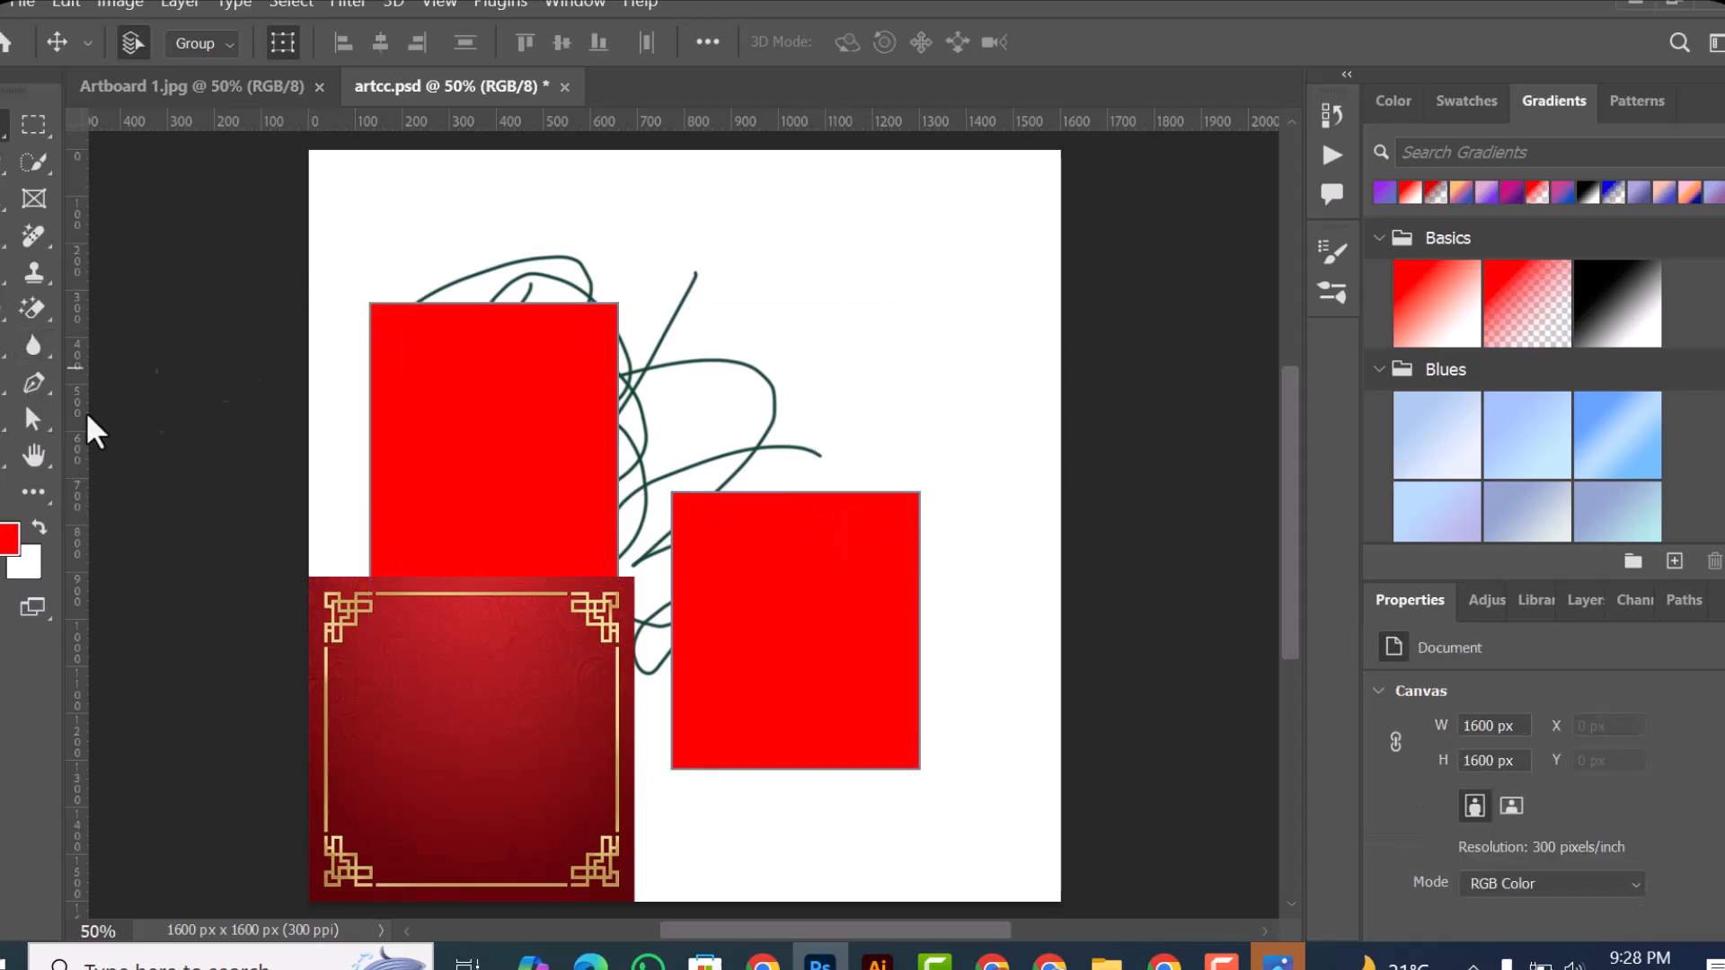
pyautogui.moveTo(347, 269); pyautogui.dragTo(874, 536)
pyautogui.press('Delete')
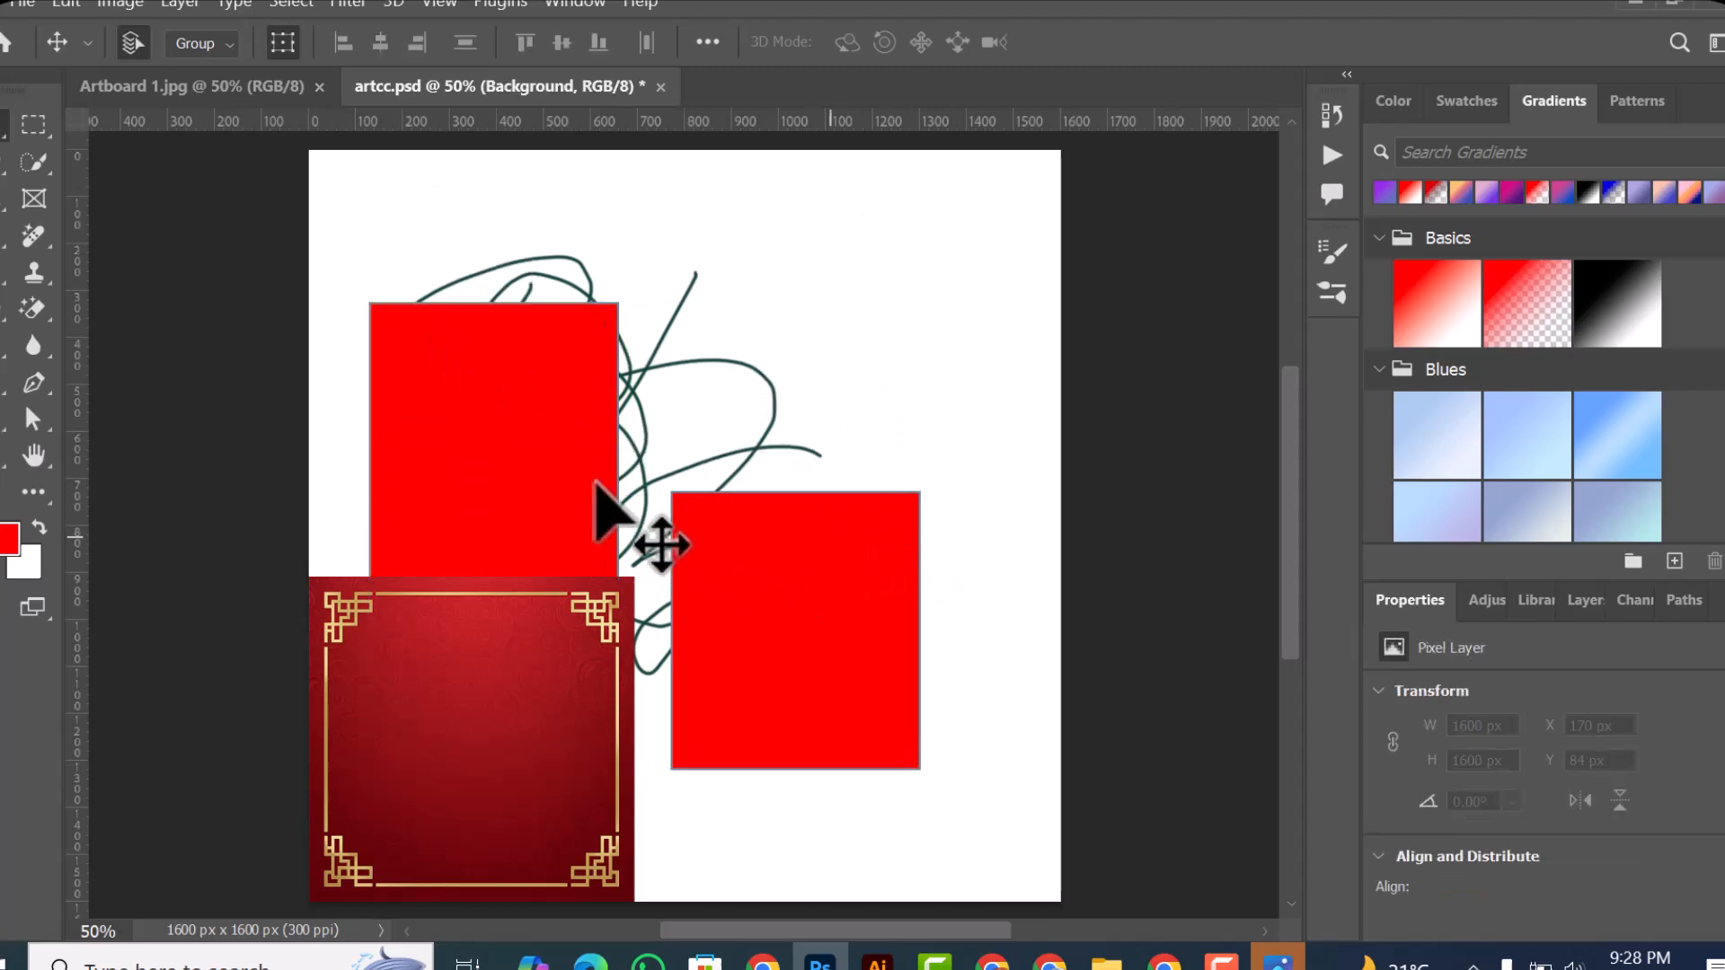
pyautogui.moveTo(365, 239); pyautogui.dragTo(573, 752)
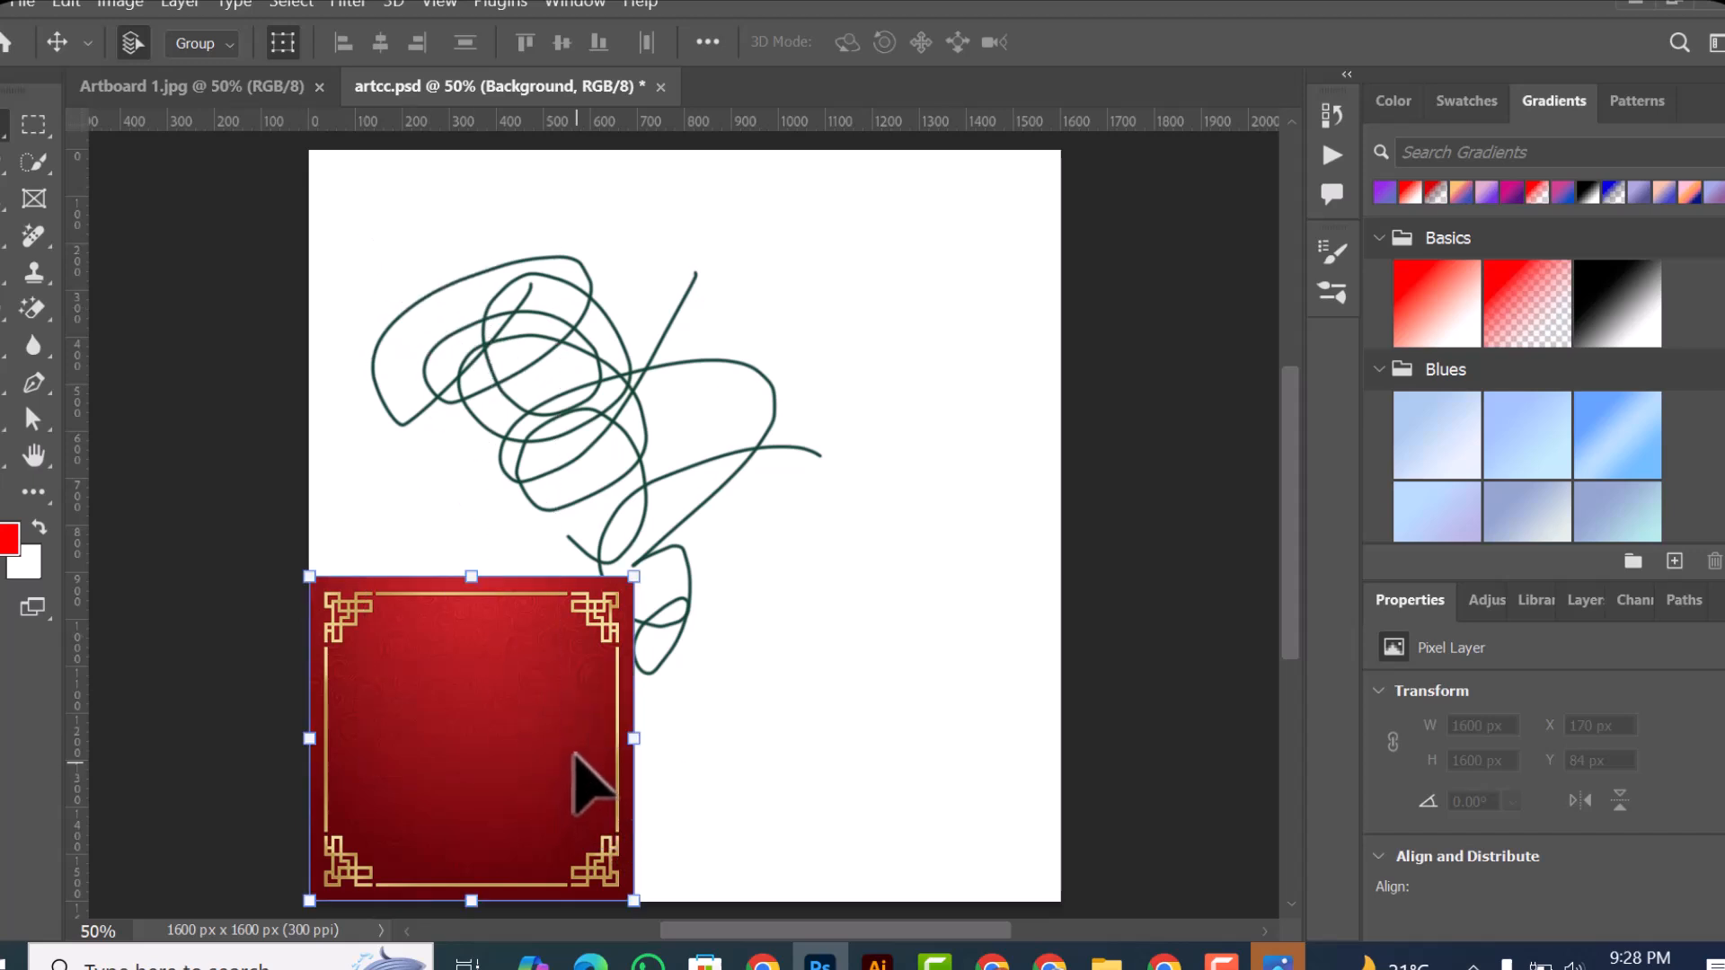
pyautogui.press('Delete')
pyautogui.moveTo(407, 244); pyautogui.dragTo(669, 564)
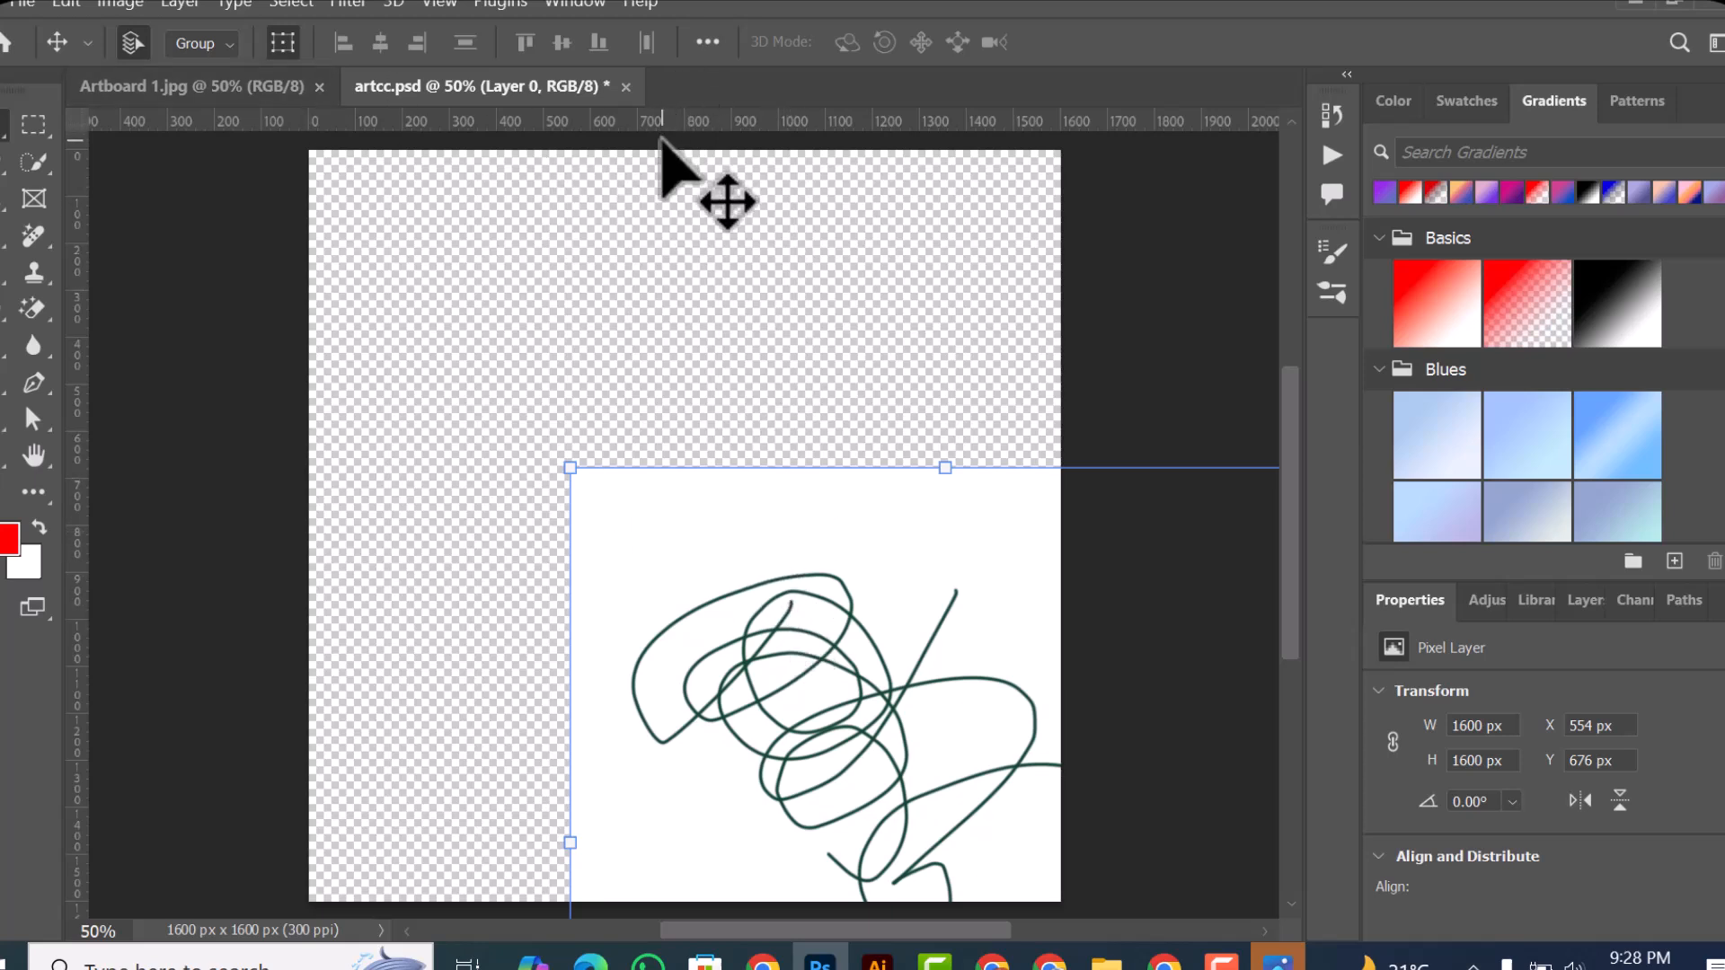
# Step: Create a new 1600 × 1600 px RGB document at 300 pixels/inch with a white background, and choose the Move tool
pyautogui.rightClick(688, 74)
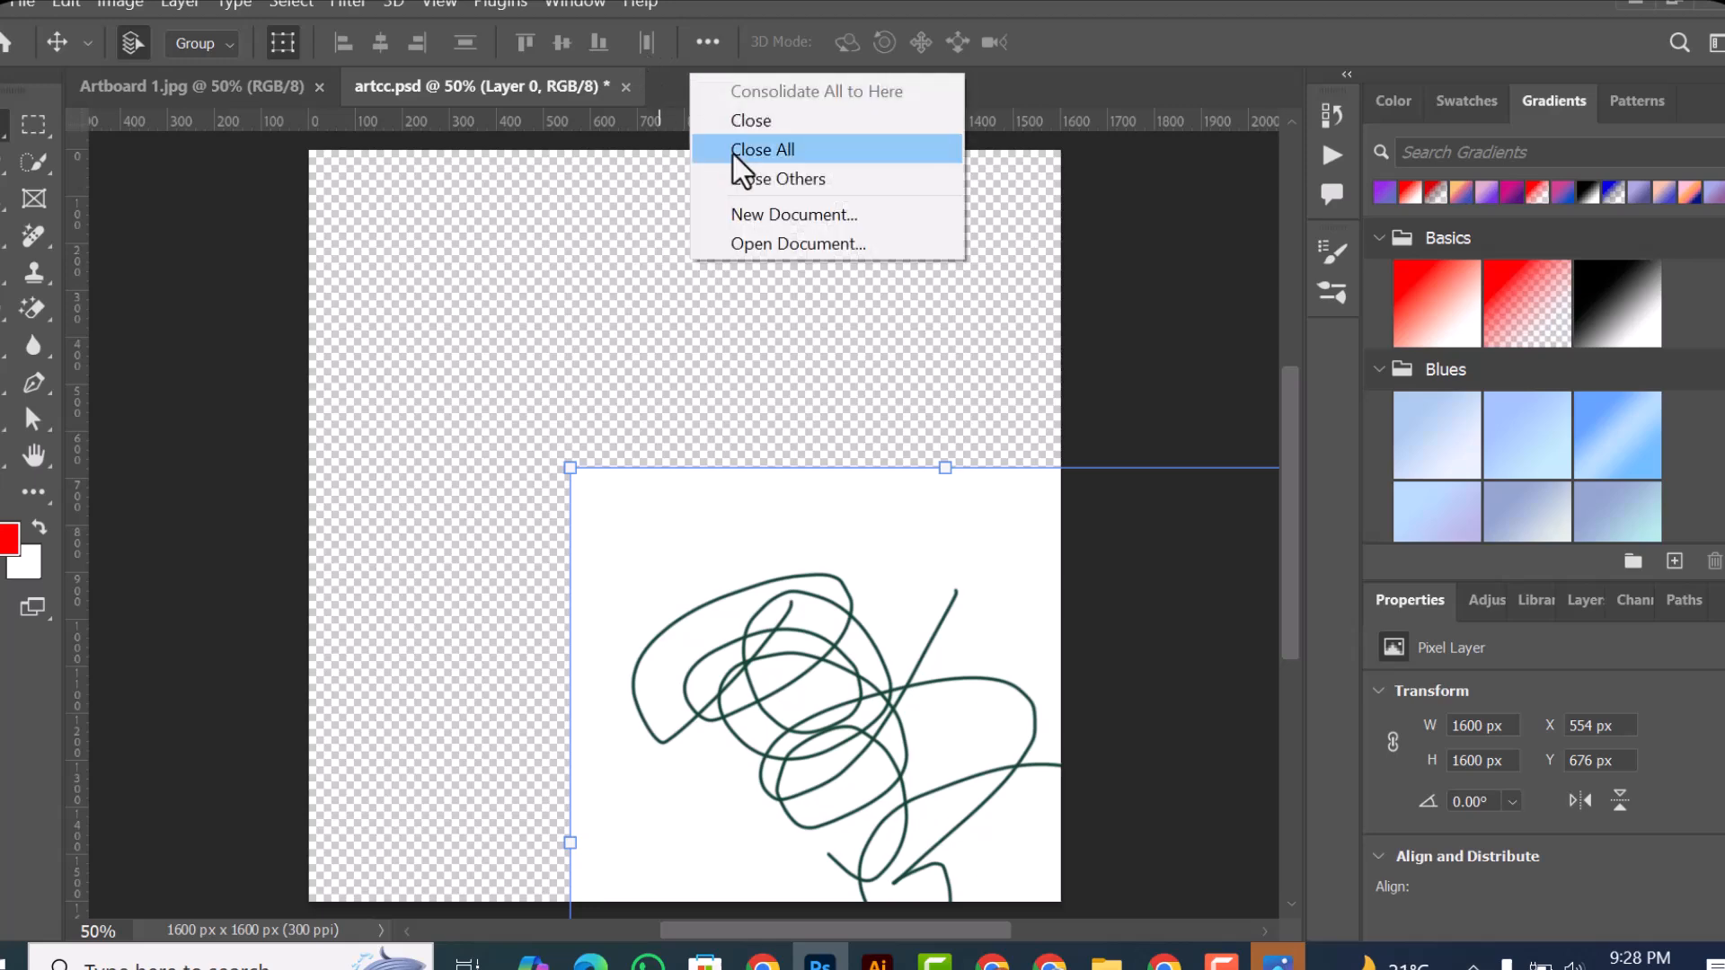
pyautogui.click(756, 222)
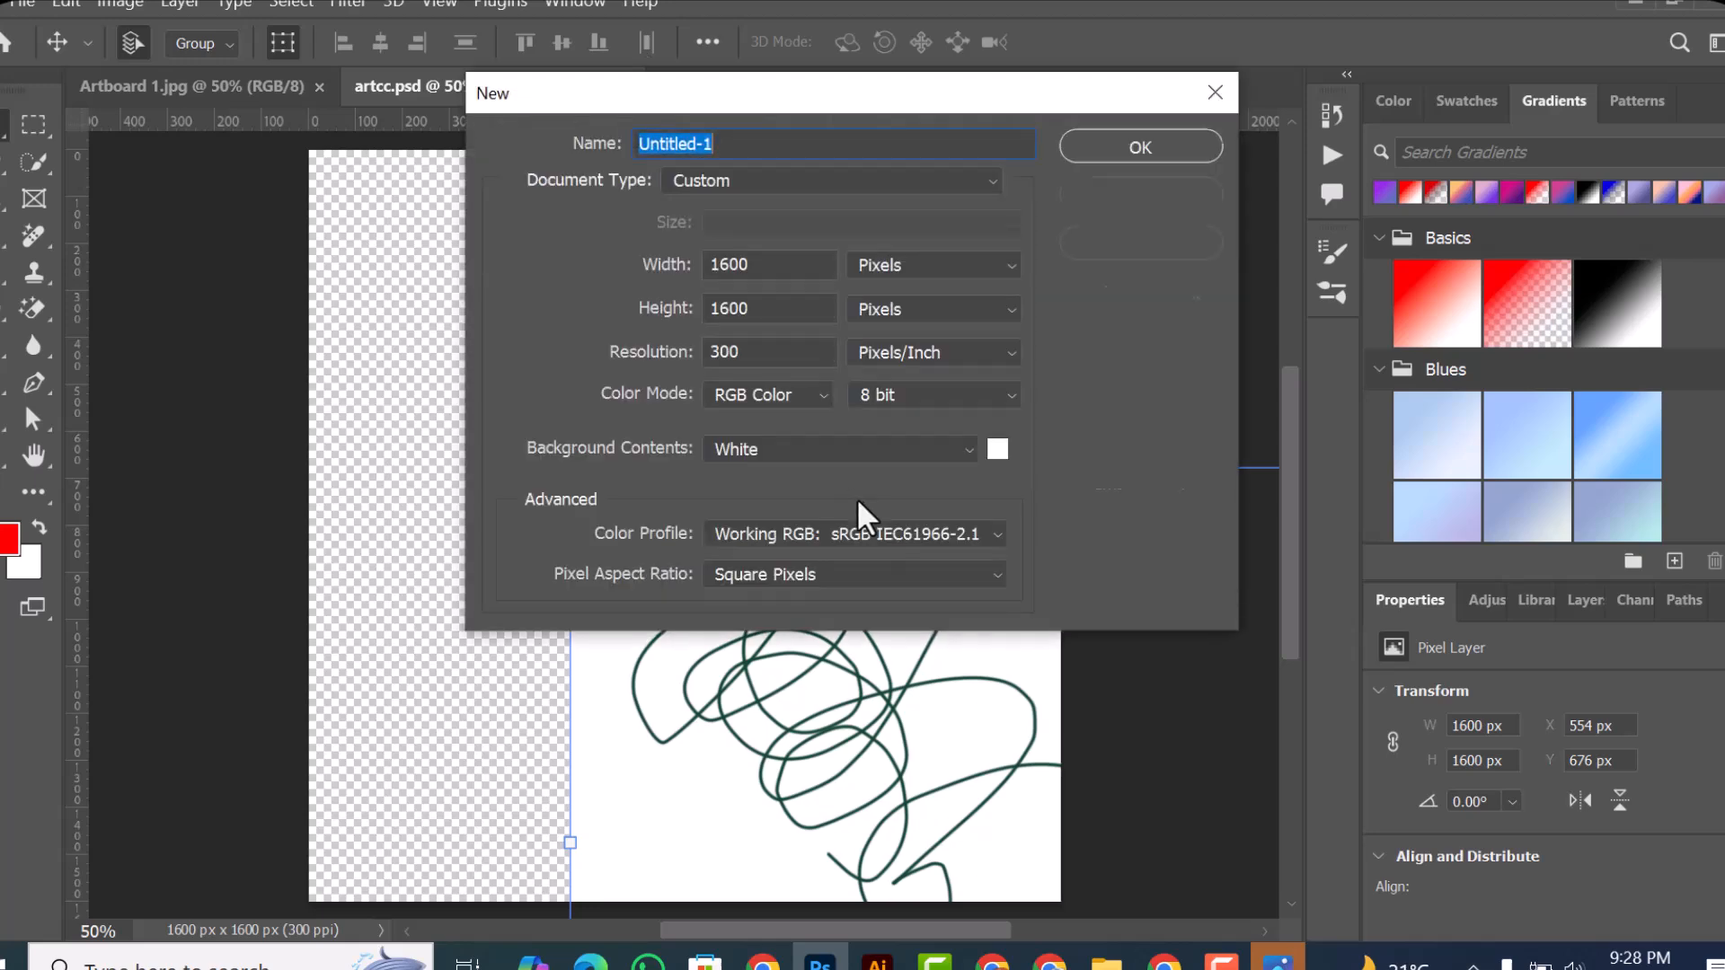
pyautogui.click(1123, 144)
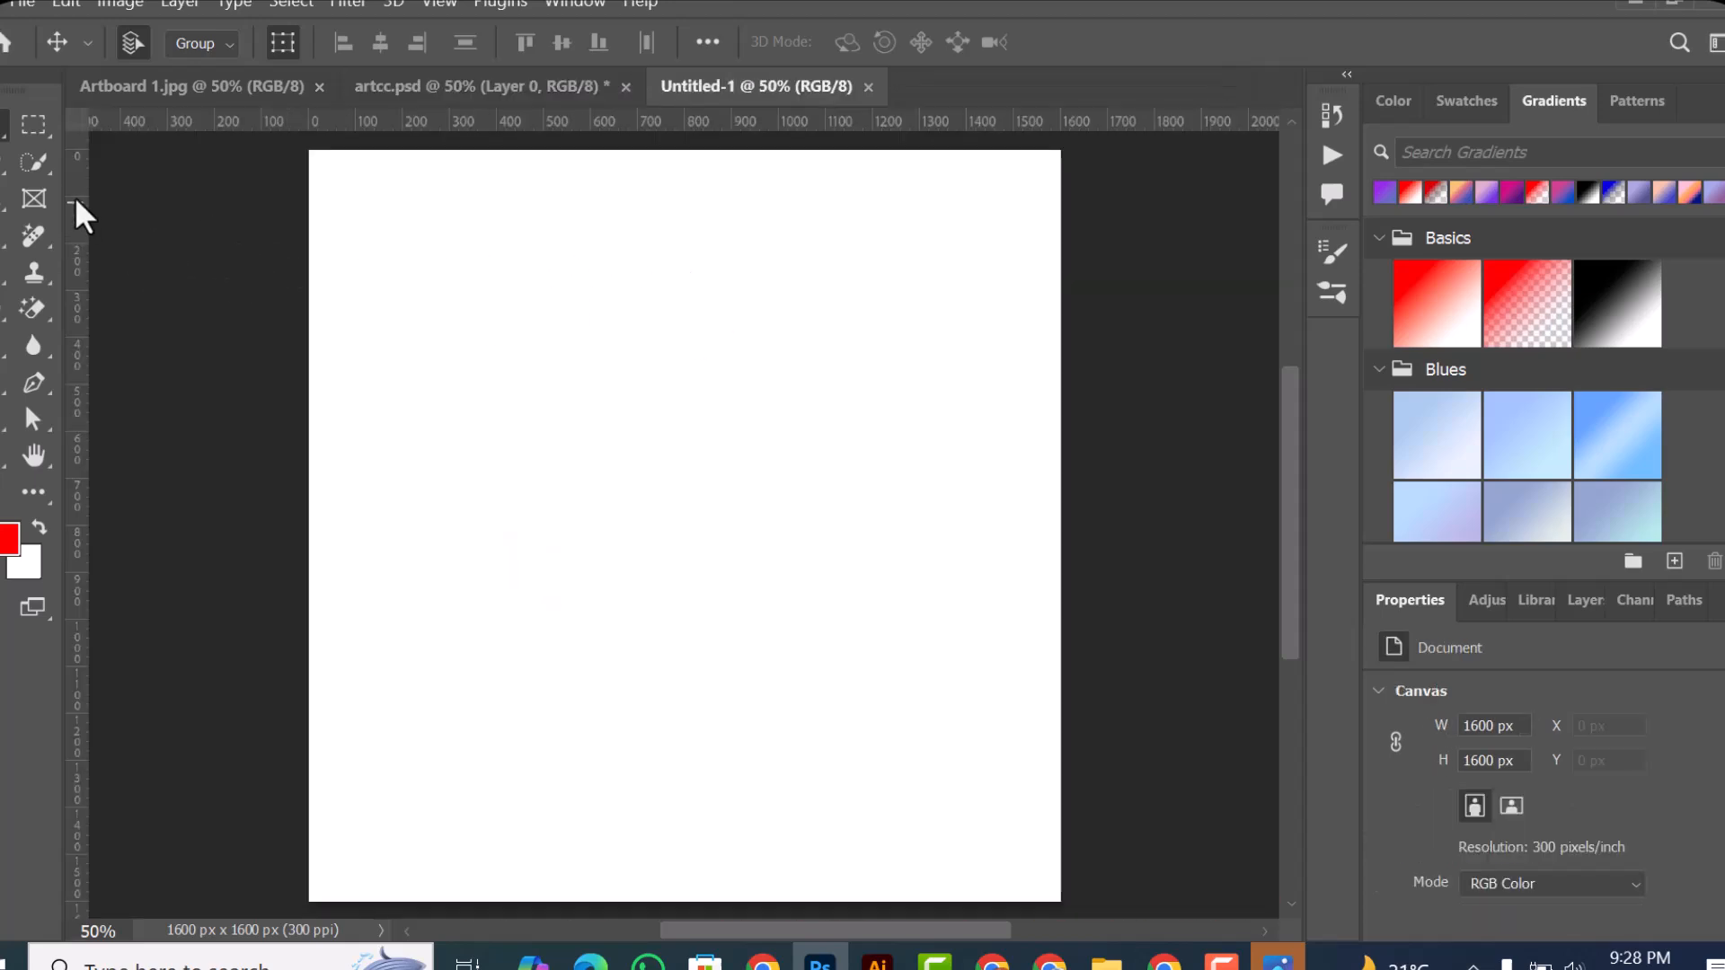
pyautogui.rightClick(3, 143)
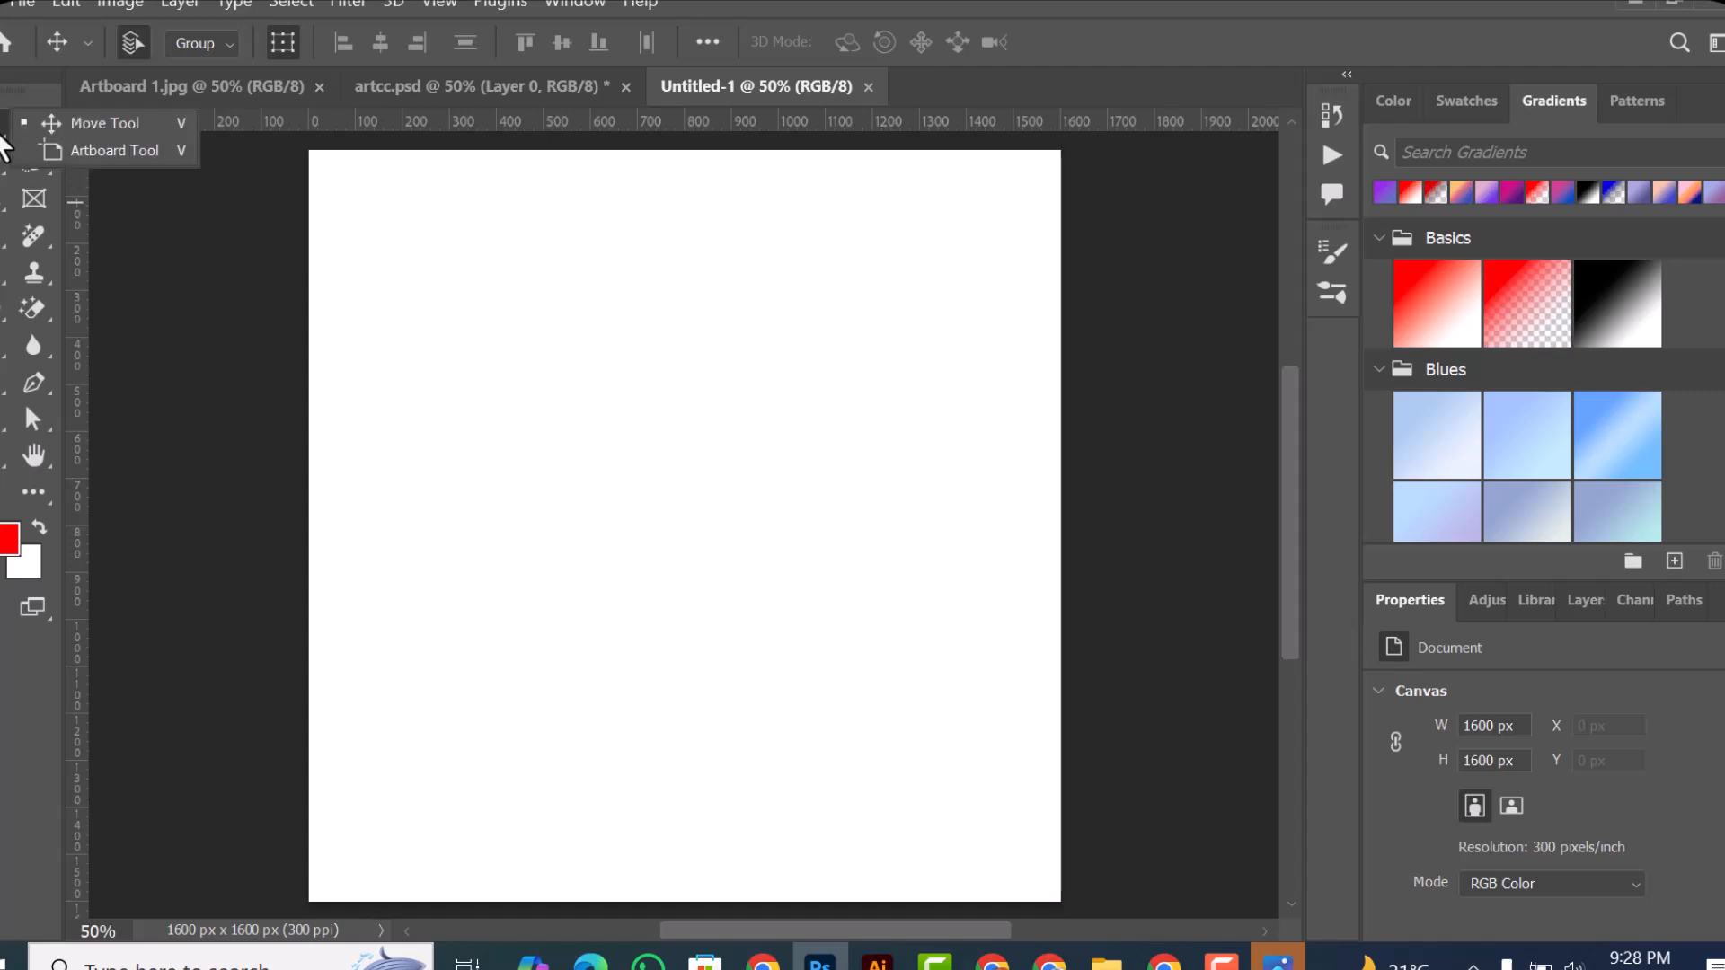
pyautogui.click(104, 121)
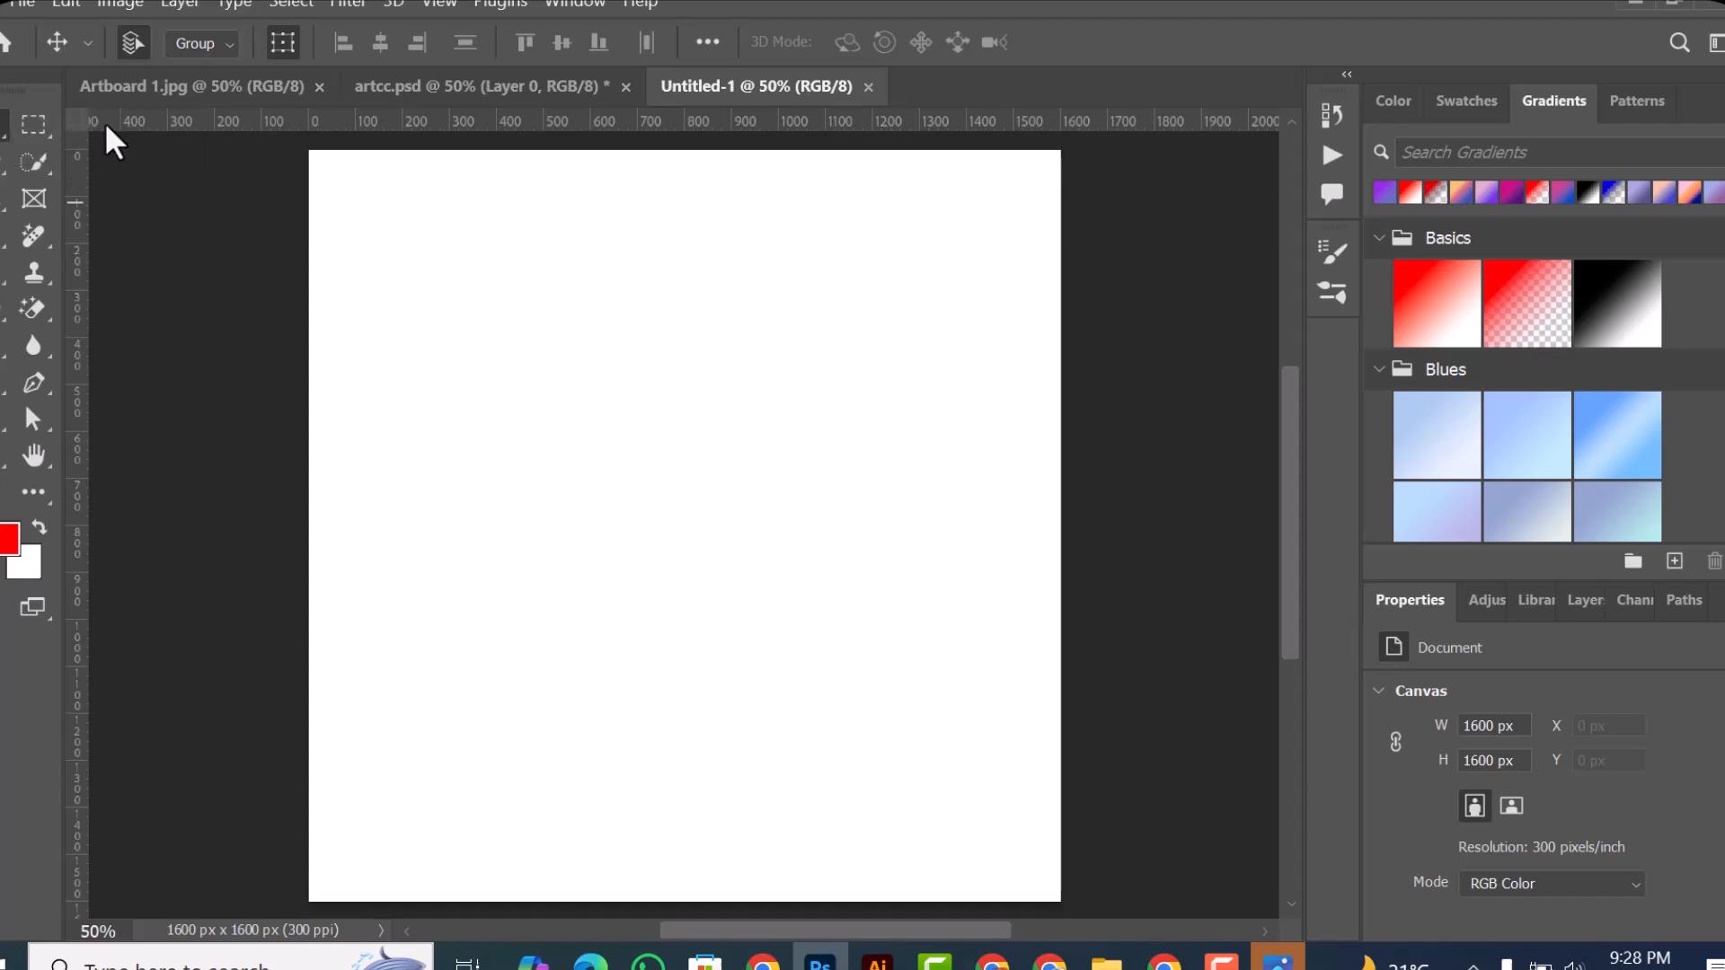
# Step: Draw a rectangle about 569 × 546 px in the upper-left part of the canvas and fill it with red
pyautogui.click(2, 460)
pyautogui.rightClick(2, 460)
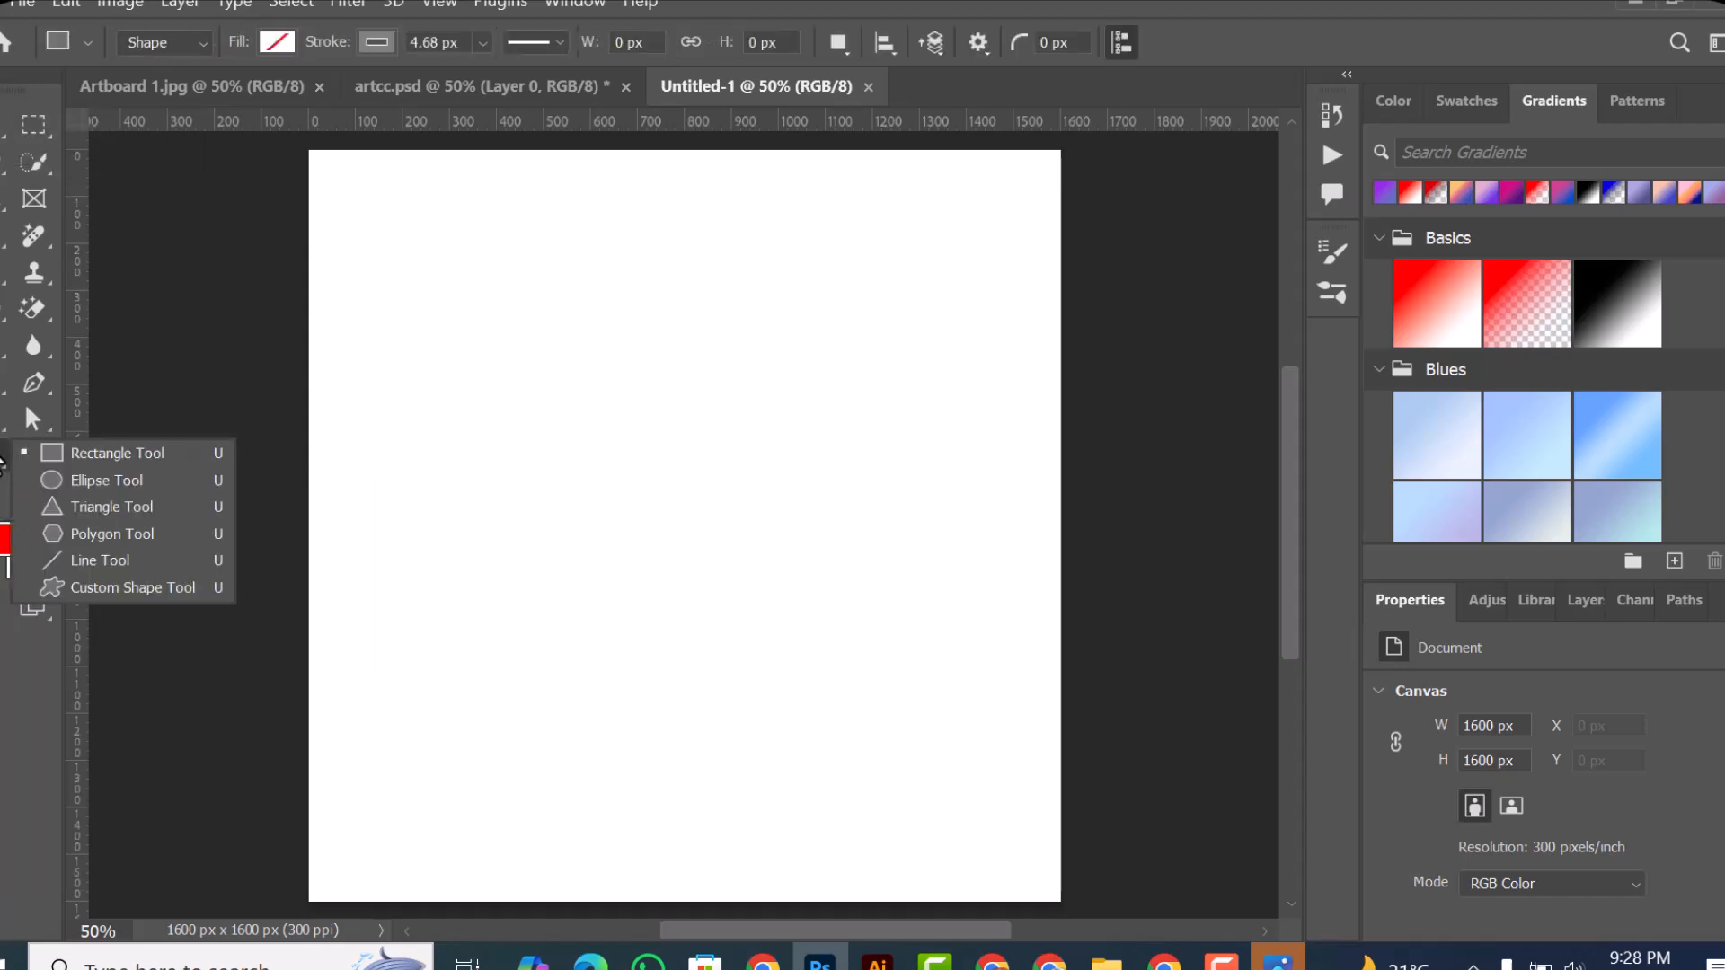
pyautogui.click(137, 463)
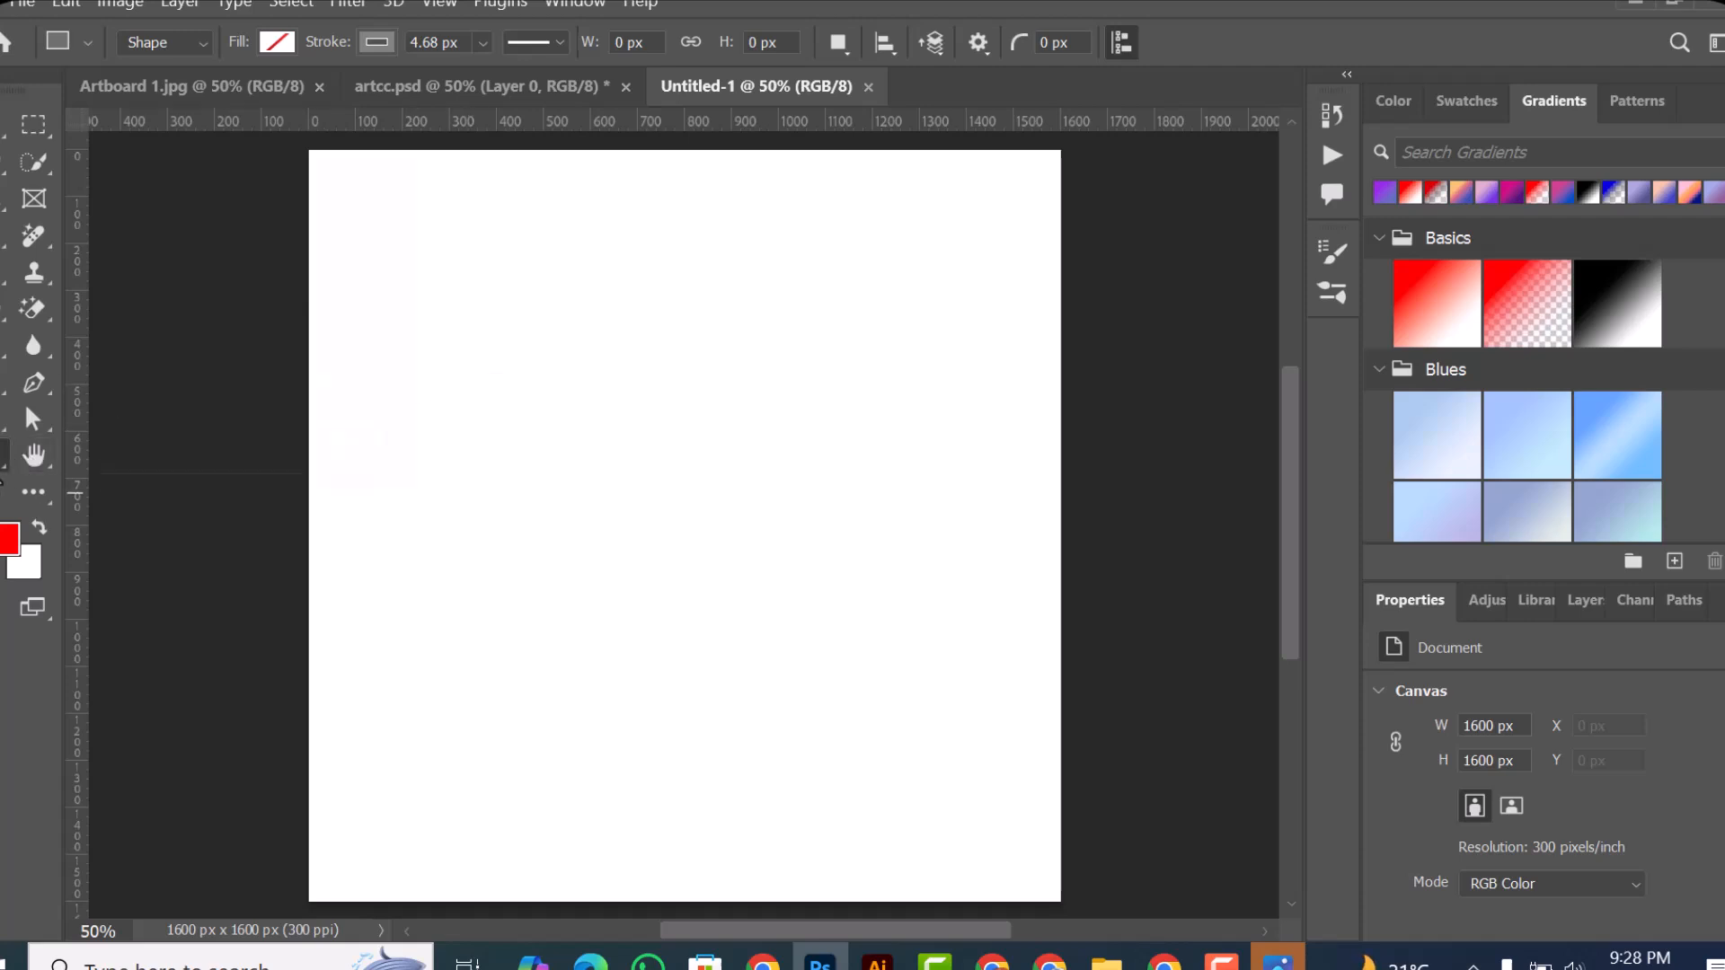
pyautogui.moveTo(426, 285)
pyautogui.mouseDown()
pyautogui.moveTo(462, 335)
pyautogui.moveTo(662, 482)
pyautogui.moveTo(692, 541)
pyautogui.mouseUp()
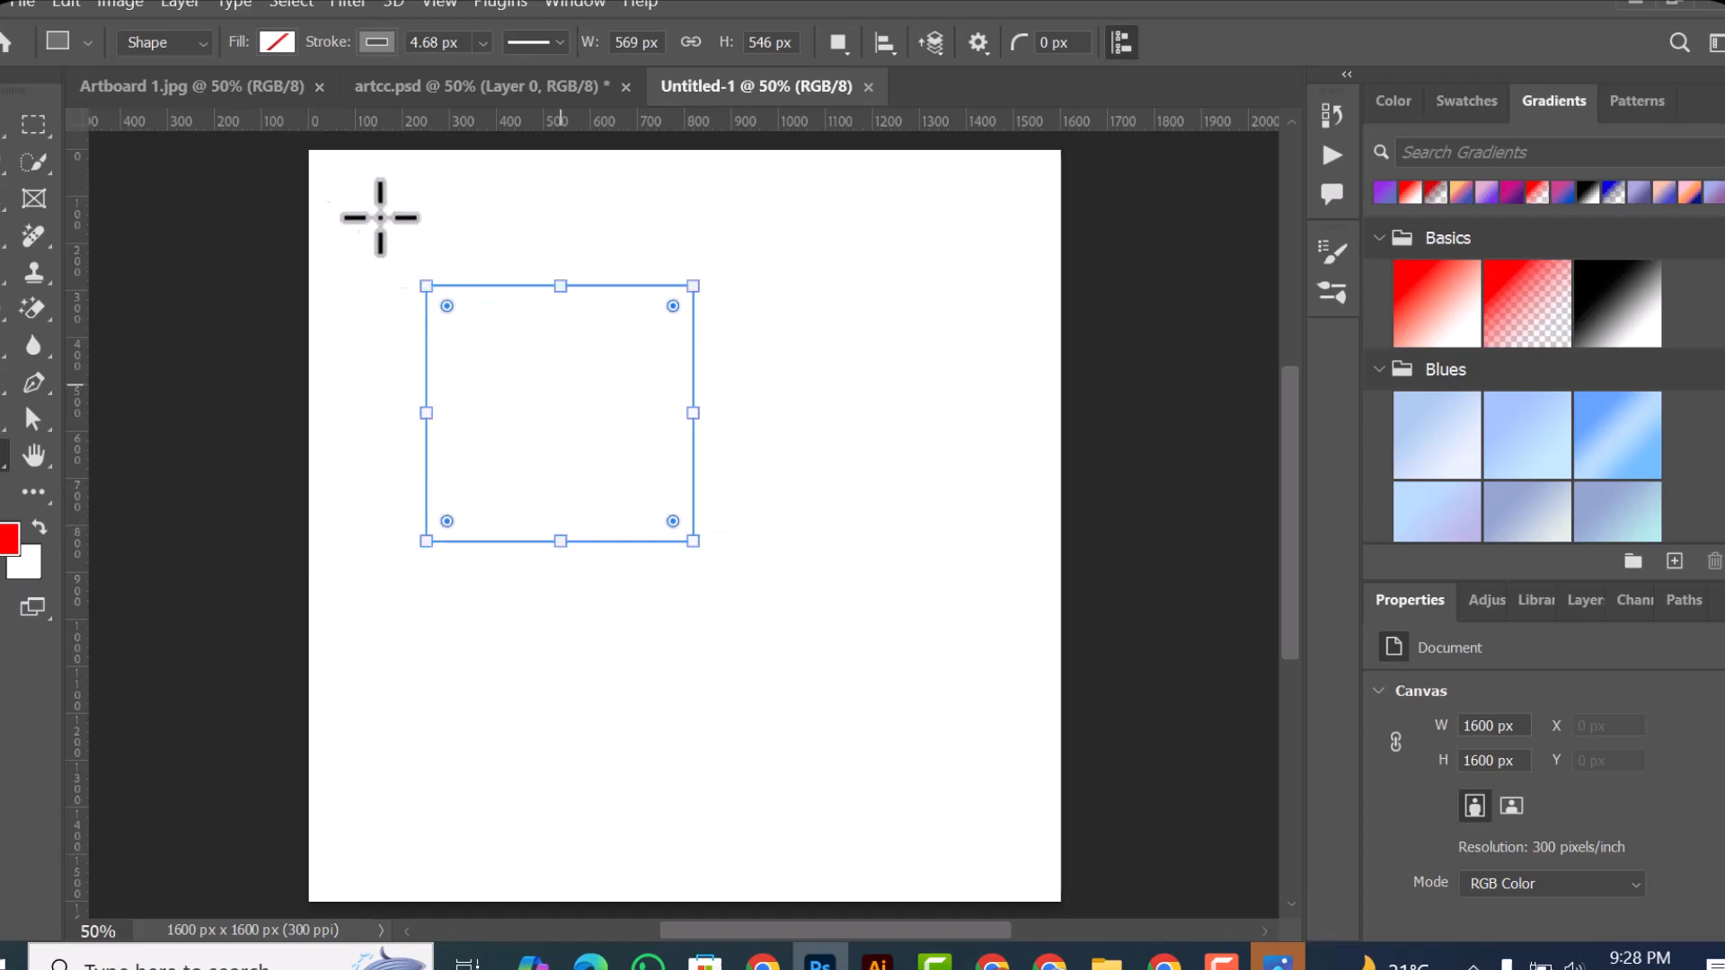
pyautogui.click(278, 44)
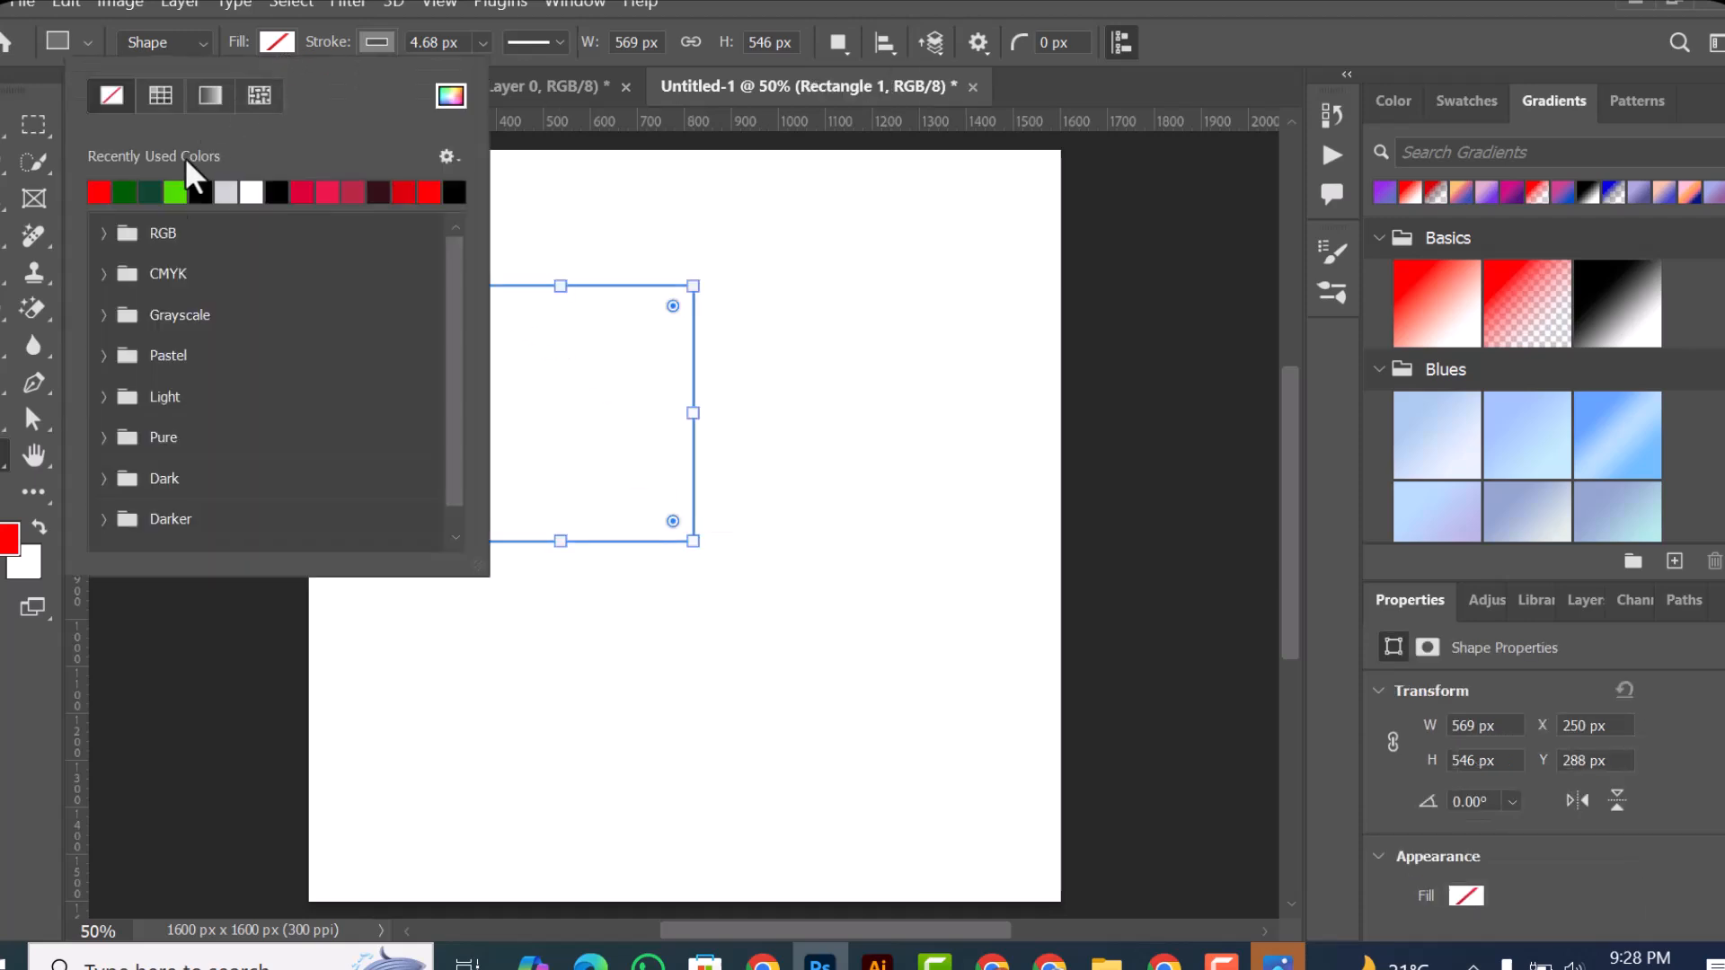
pyautogui.click(98, 192)
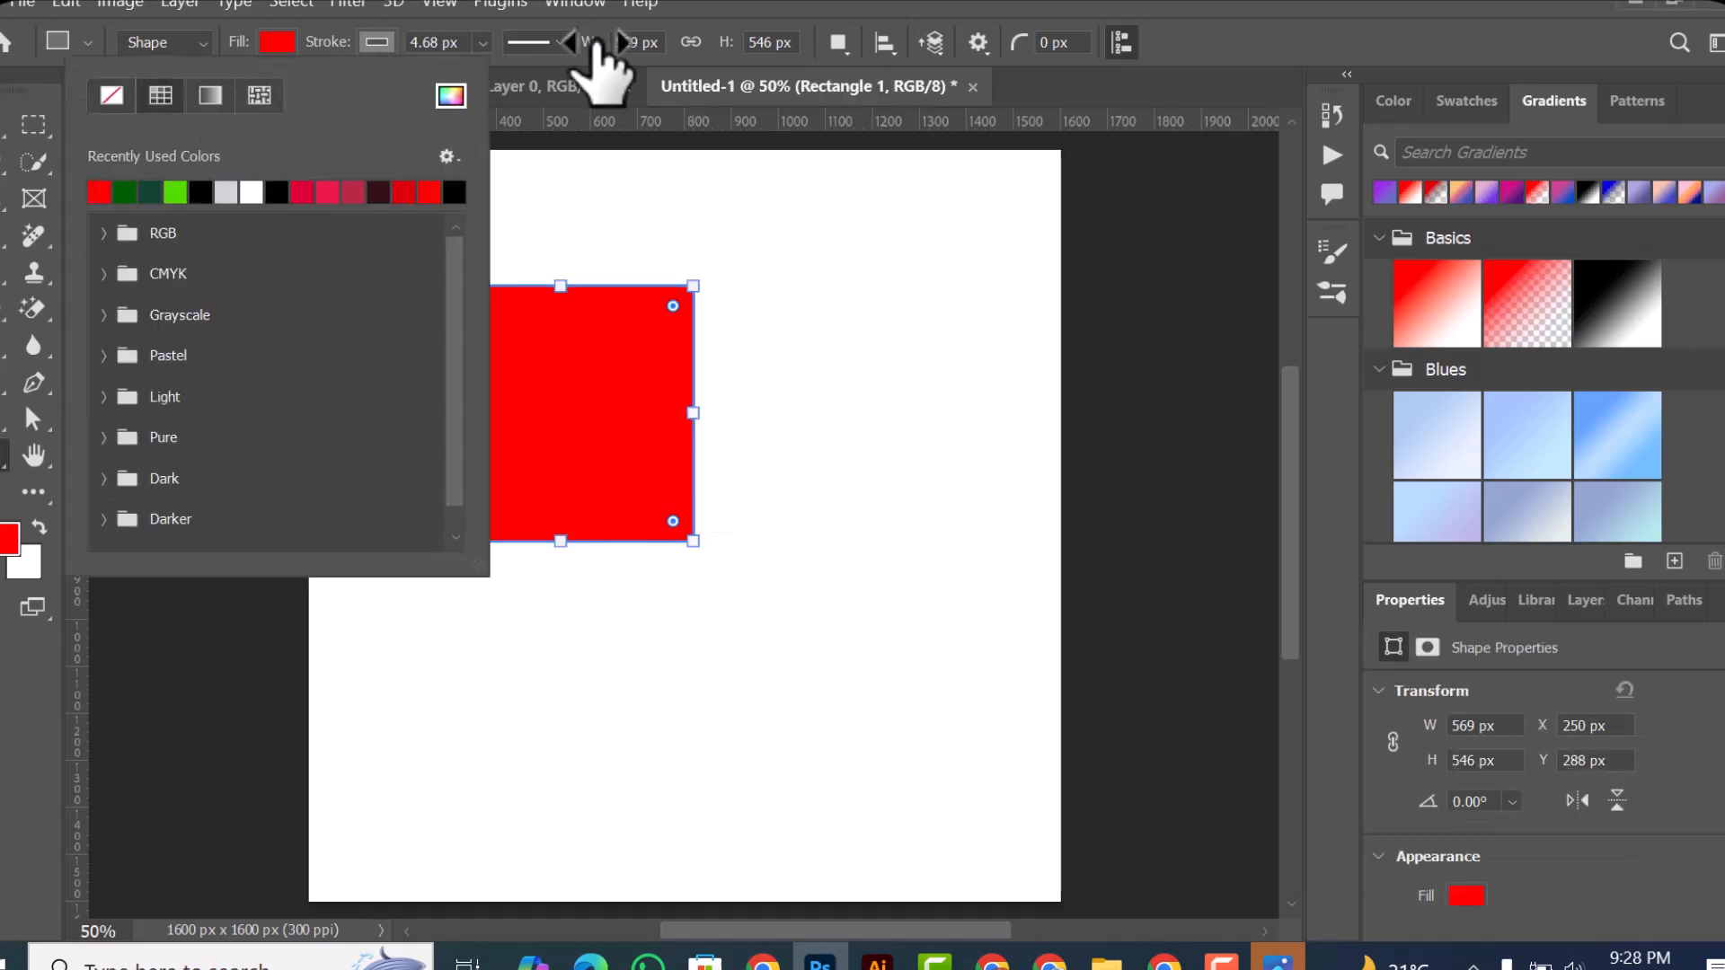
# Step: Move the red rectangle with the Move tool to about X 334 px, Y 254 px and deselect it
pyautogui.click(2, 116)
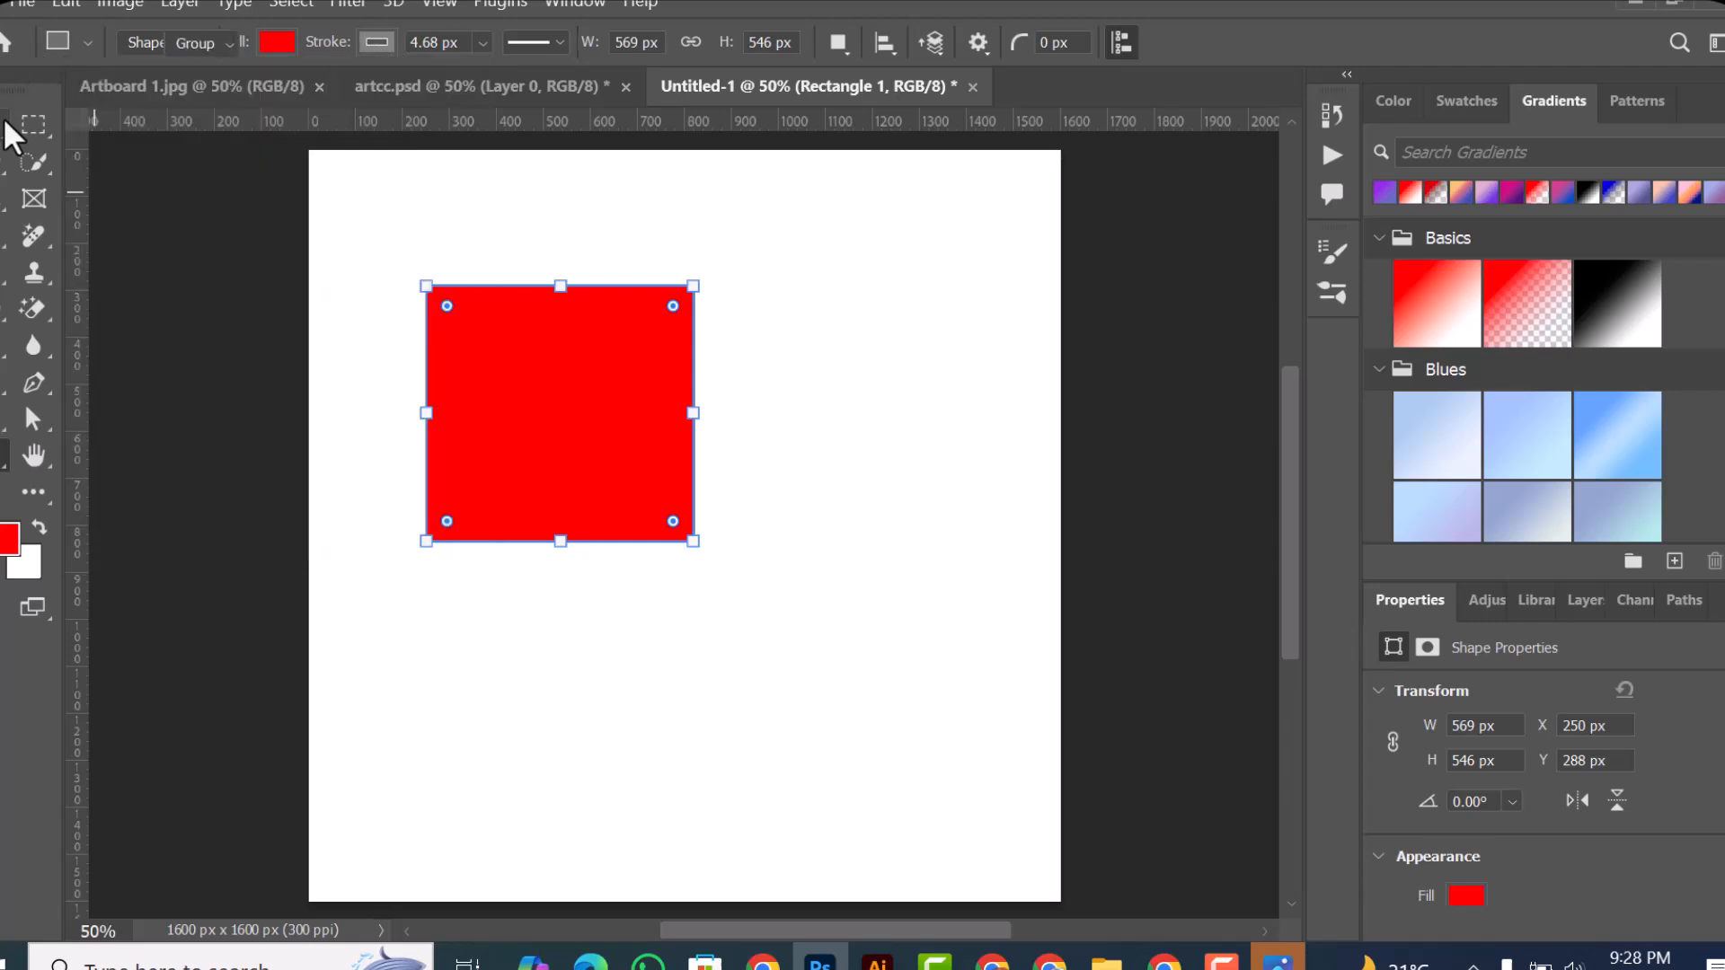
pyautogui.moveTo(578, 438); pyautogui.dragTo(631, 345)
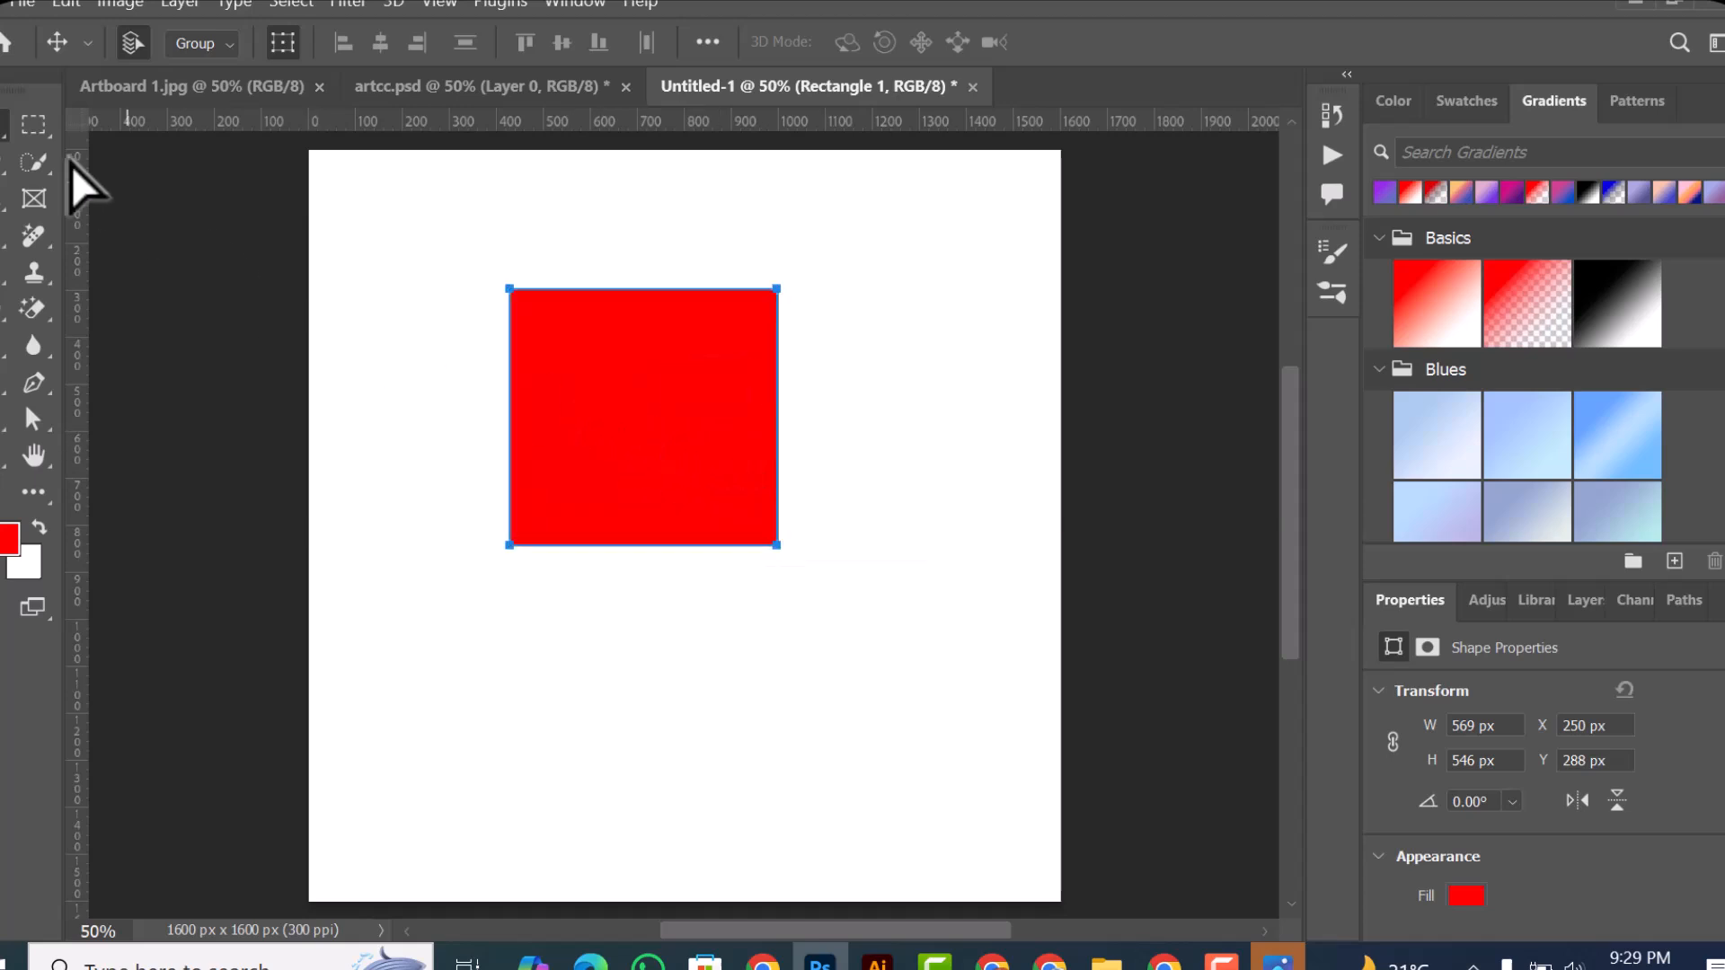
pyautogui.rightClick(5, 126)
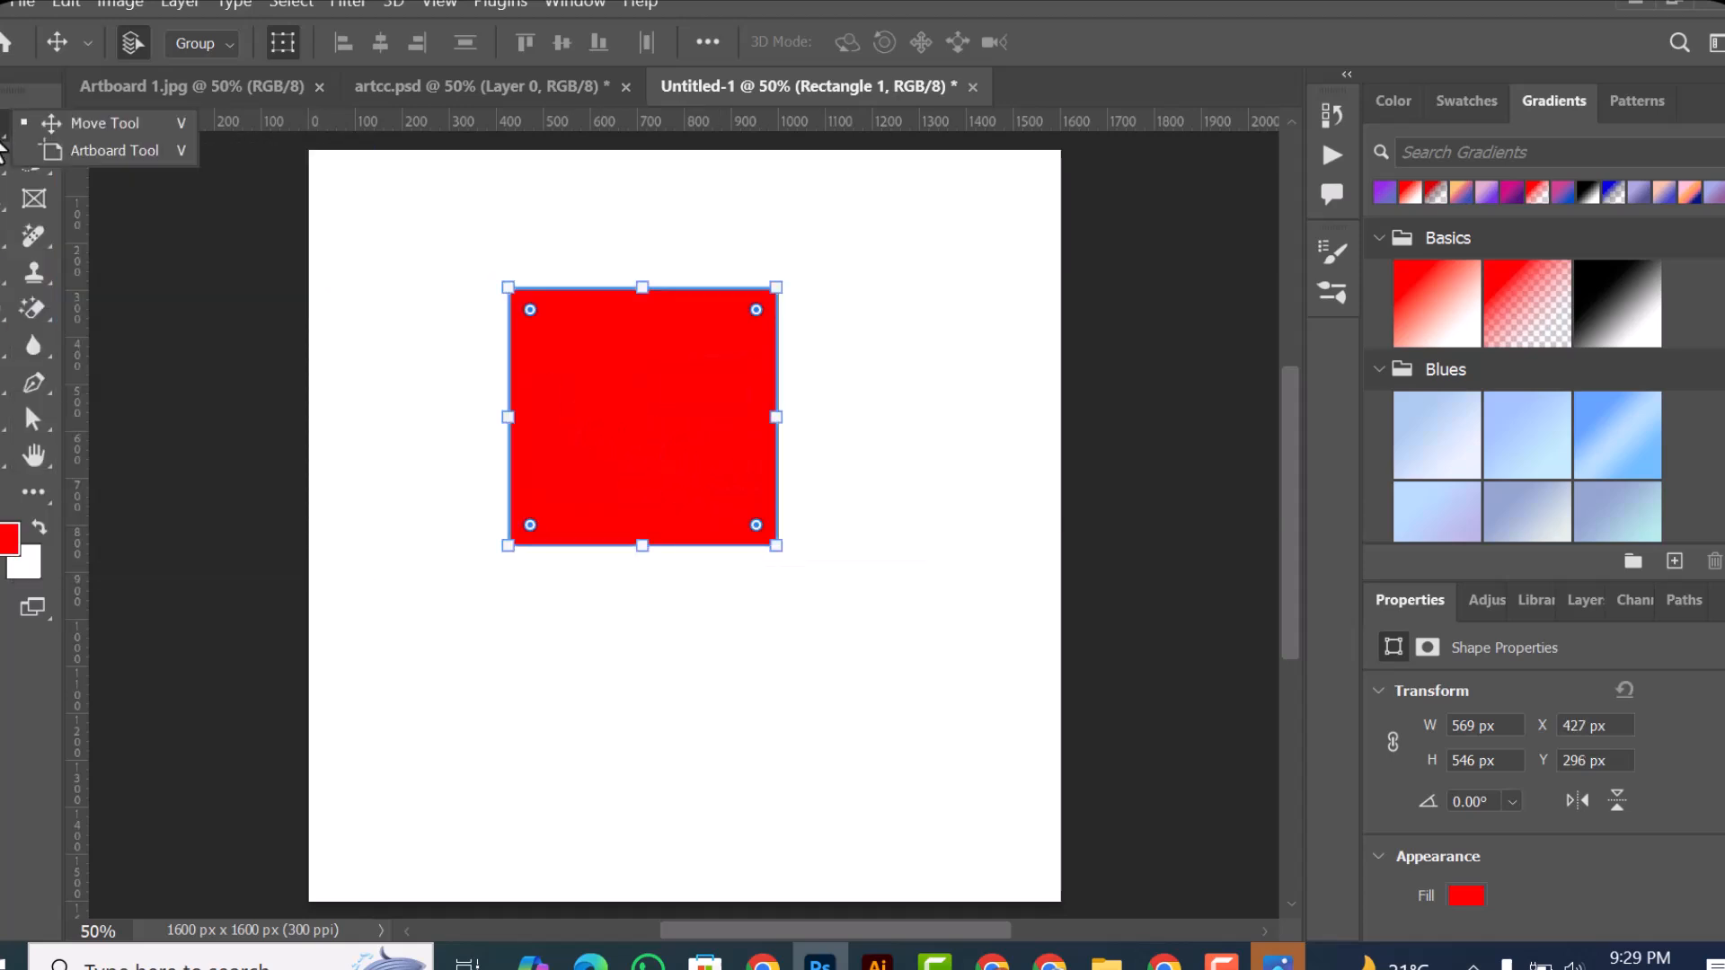
pyautogui.moveTo(659, 481); pyautogui.dragTo(639, 449)
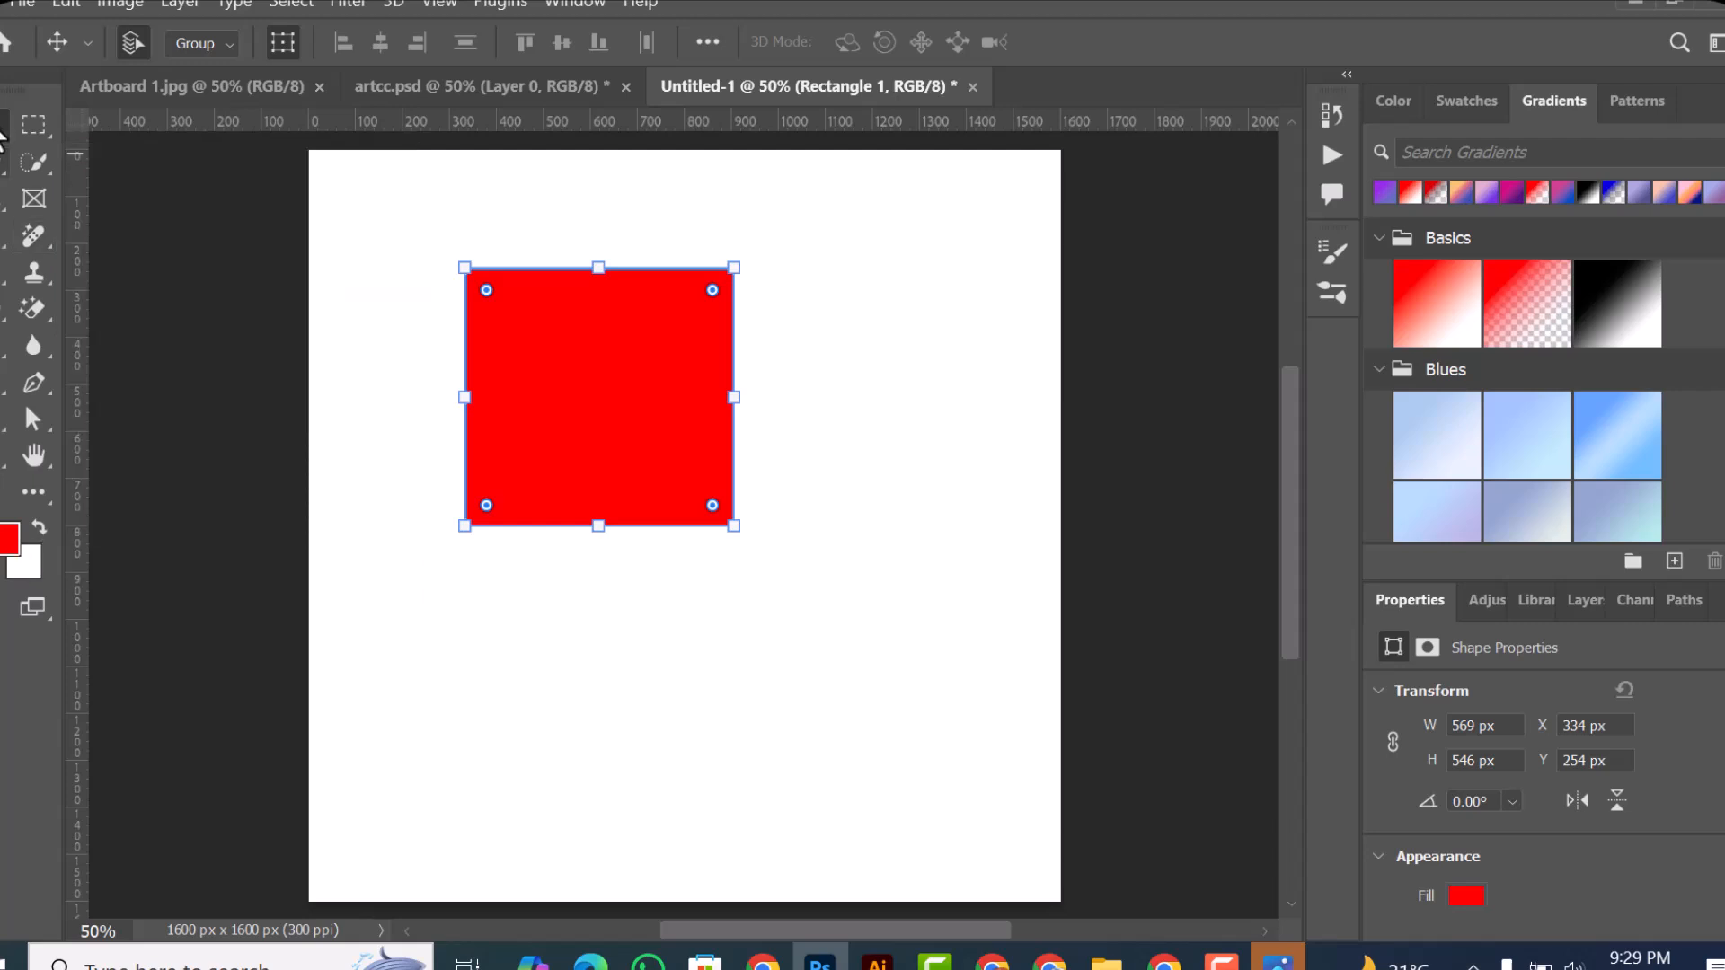
pyautogui.click(658, 373)
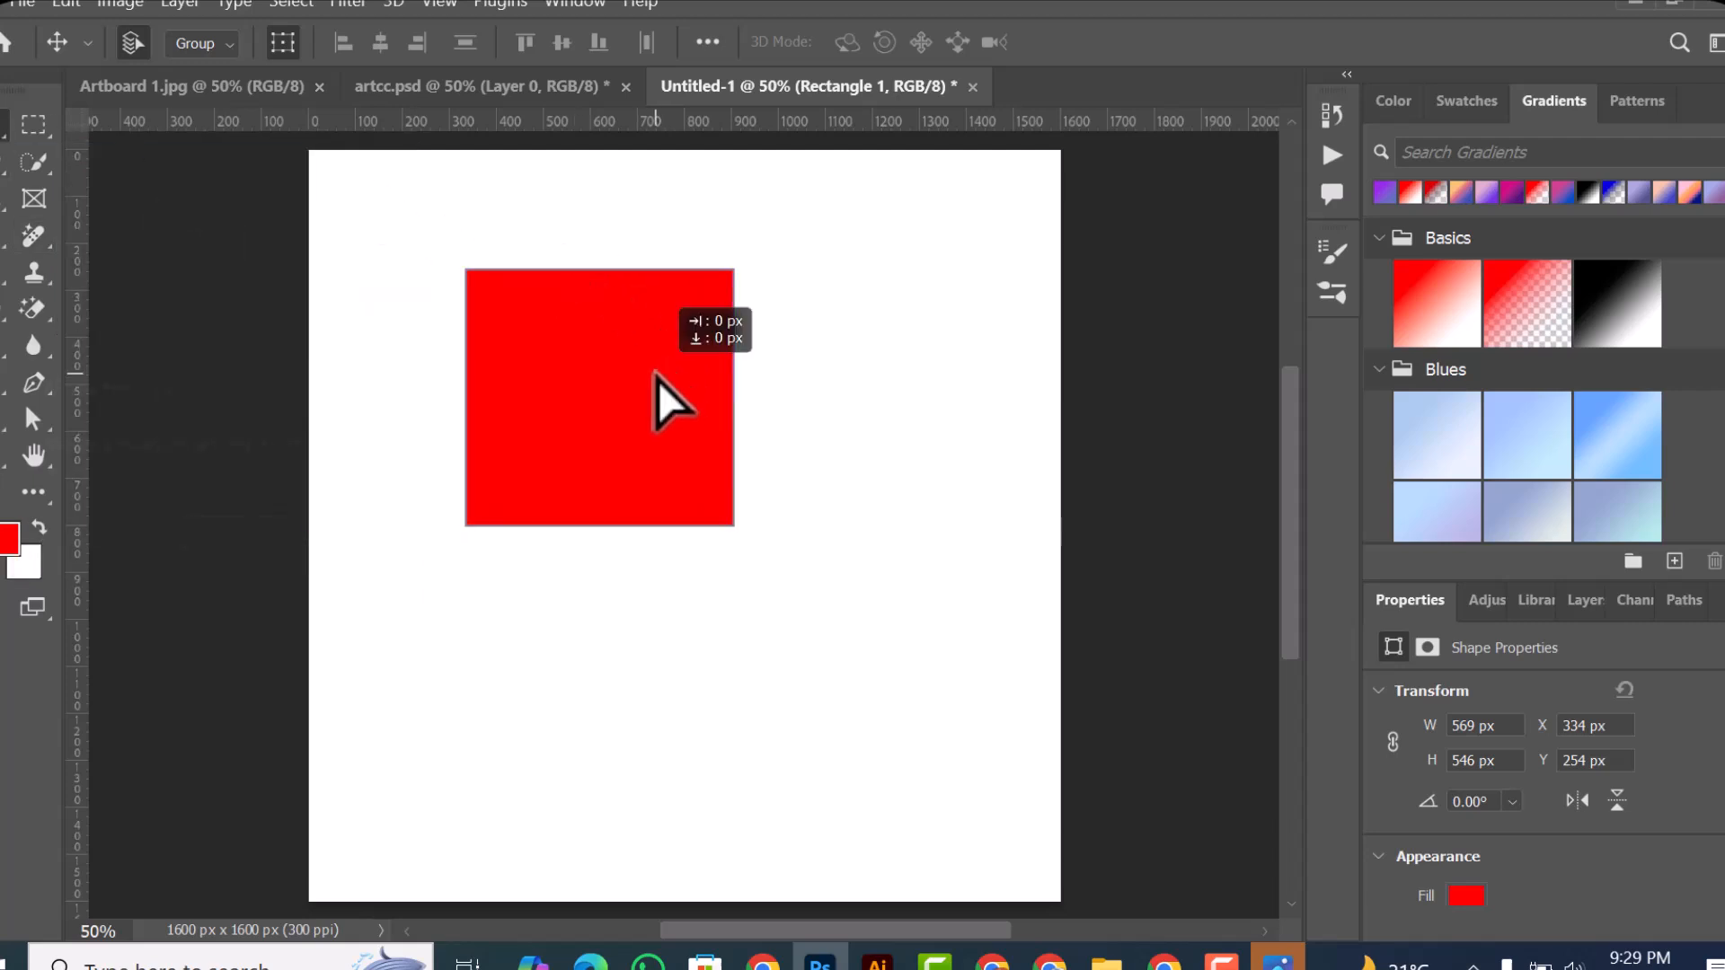
pyautogui.click(367, 251)
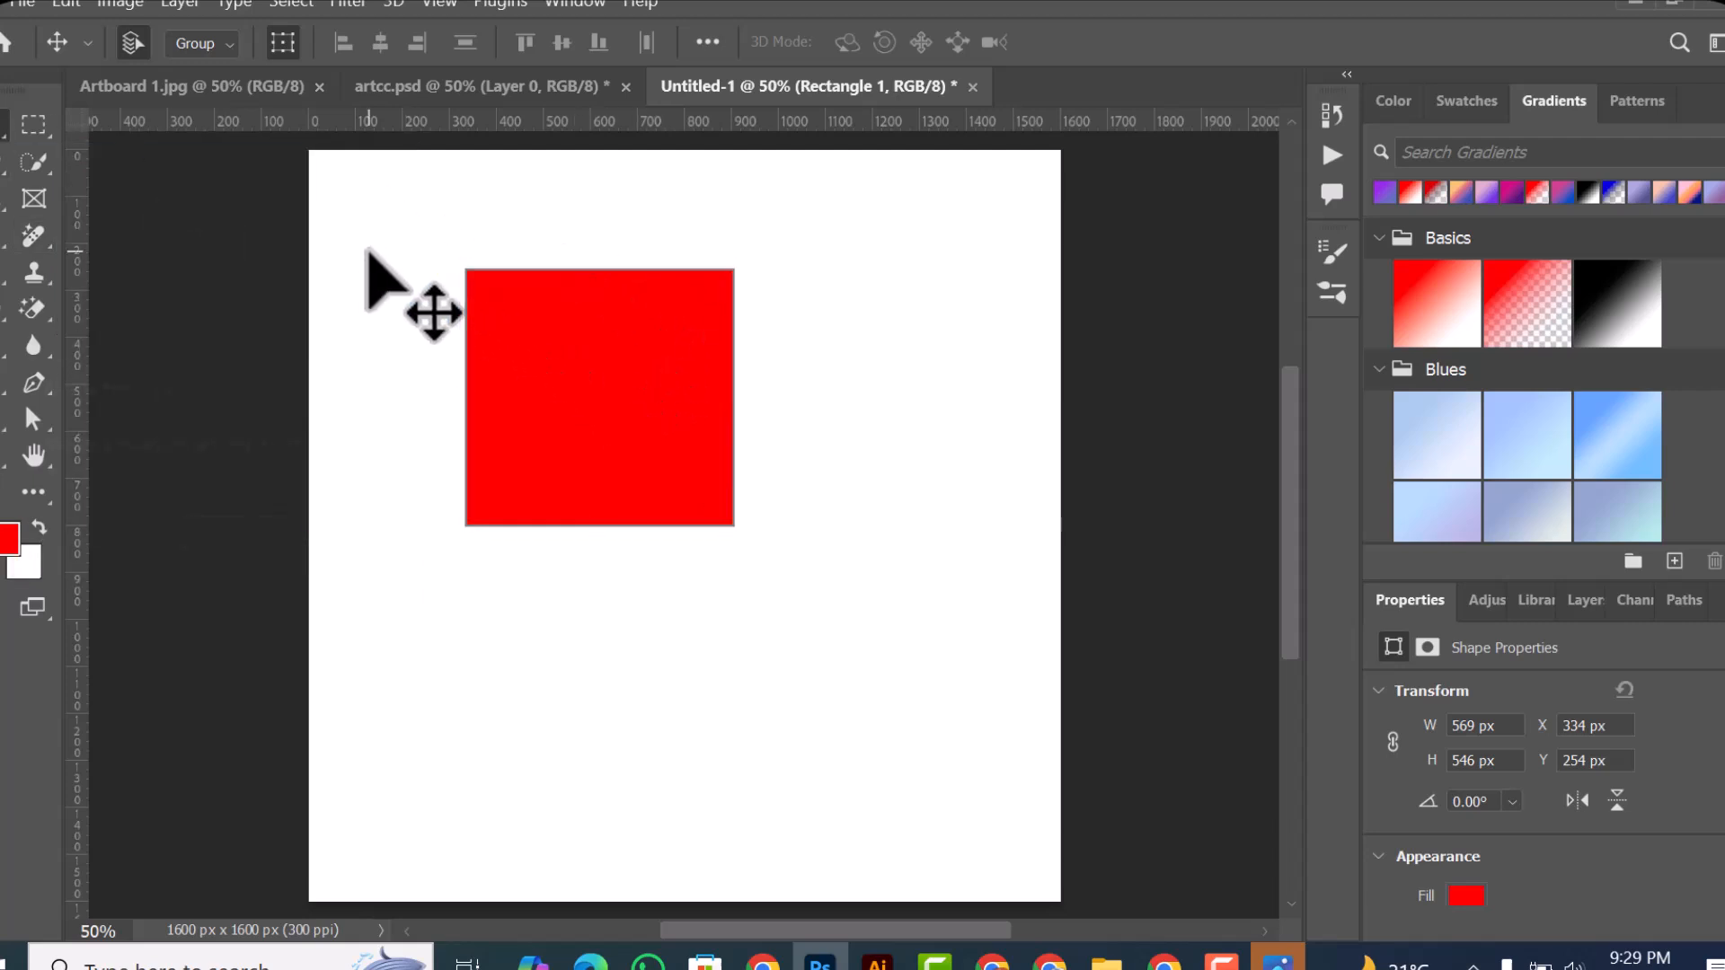
# Step: Select the red rectangle and move it down, then back up to about X 146 px, Y 254 px
pyautogui.click(569, 385)
pyautogui.moveTo(578, 392); pyautogui.dragTo(503, 525)
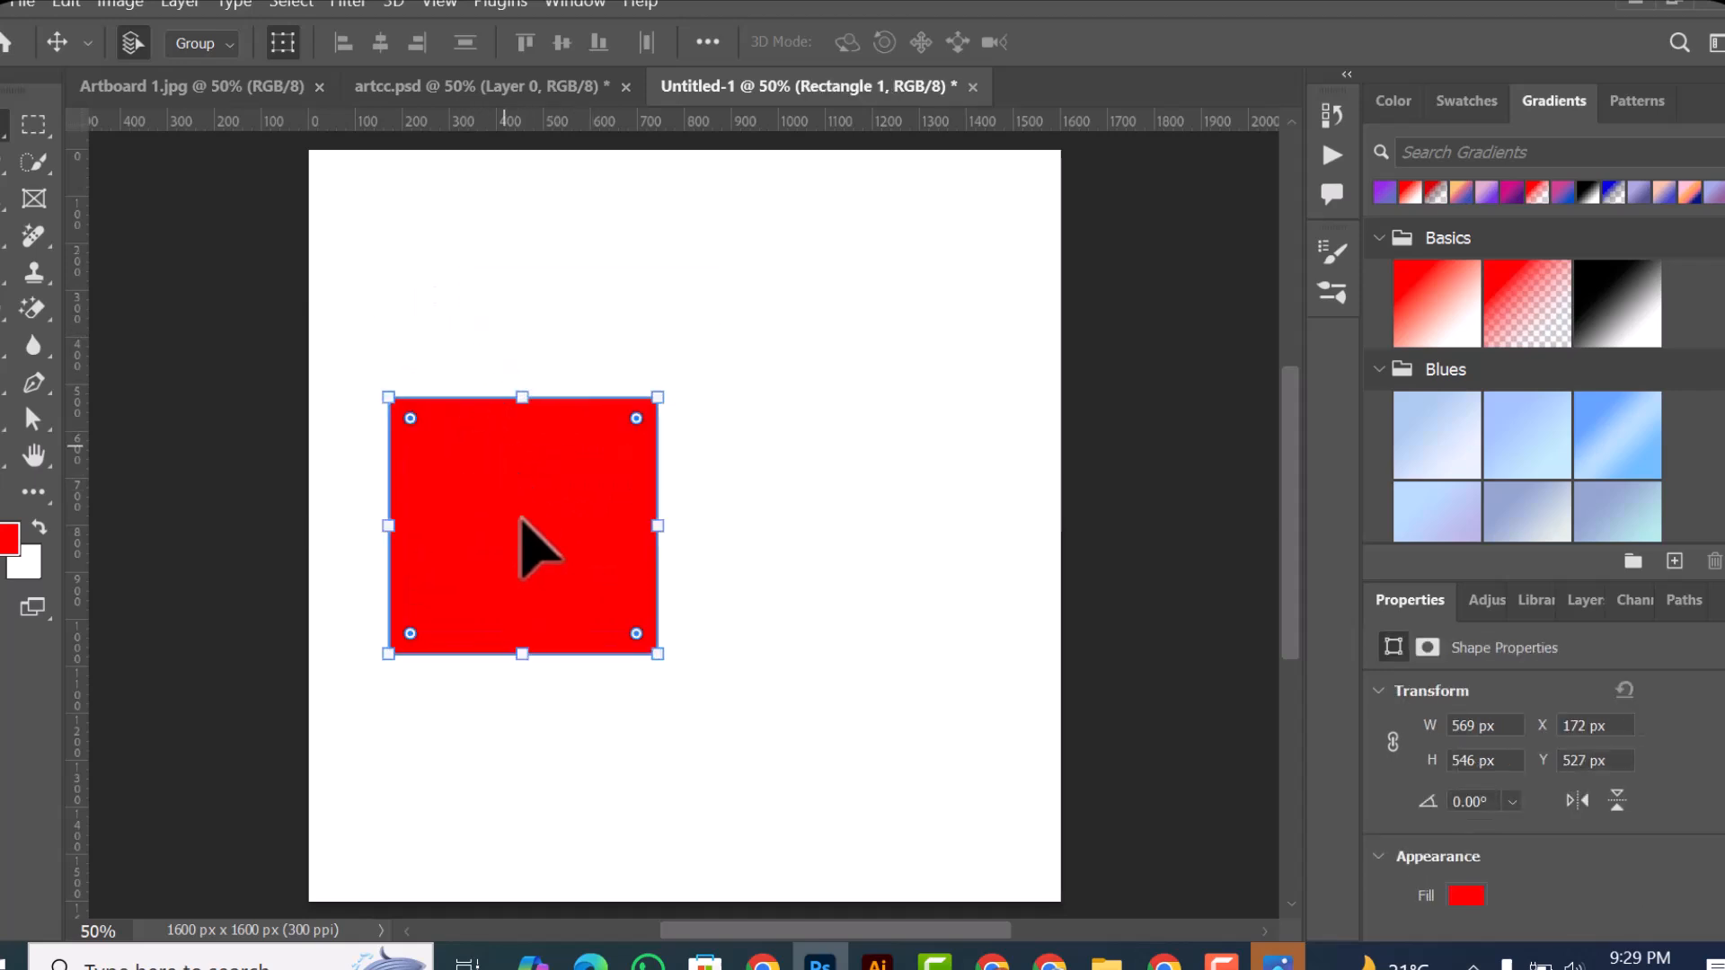
pyautogui.moveTo(538, 534); pyautogui.dragTo(524, 408)
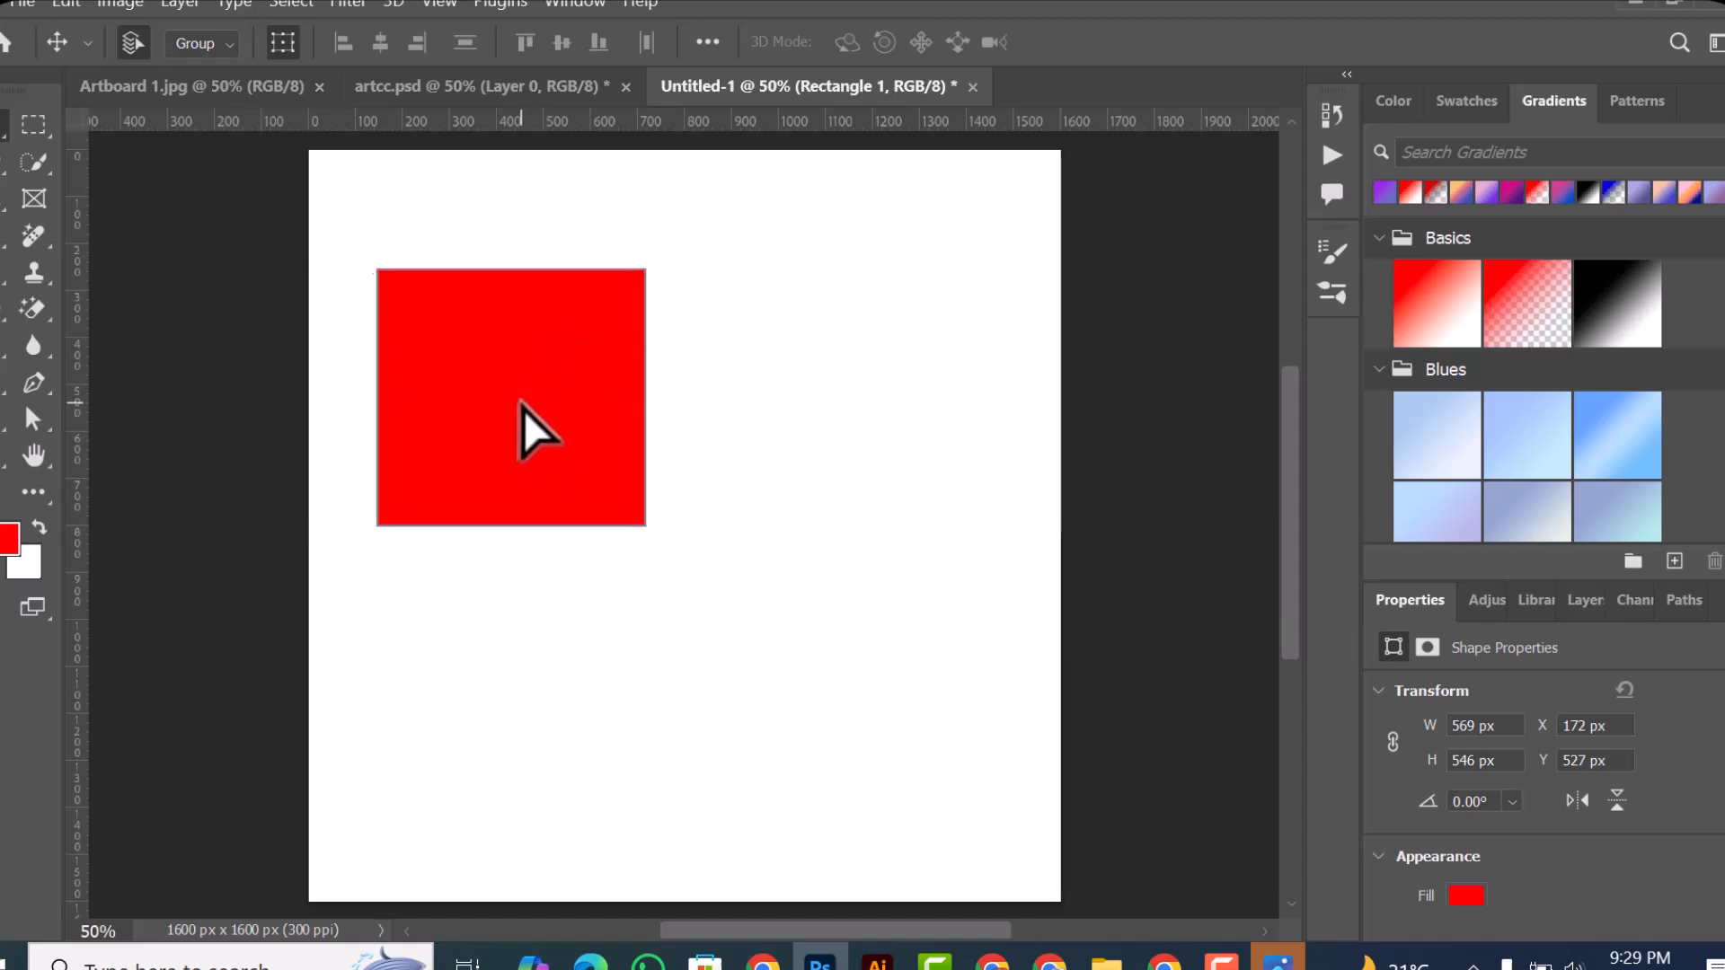
# Step: Choose the Move tool, reselect the red rectangle and move it to about X 440 px, Y 502 px
pyautogui.rightClick(5, 135)
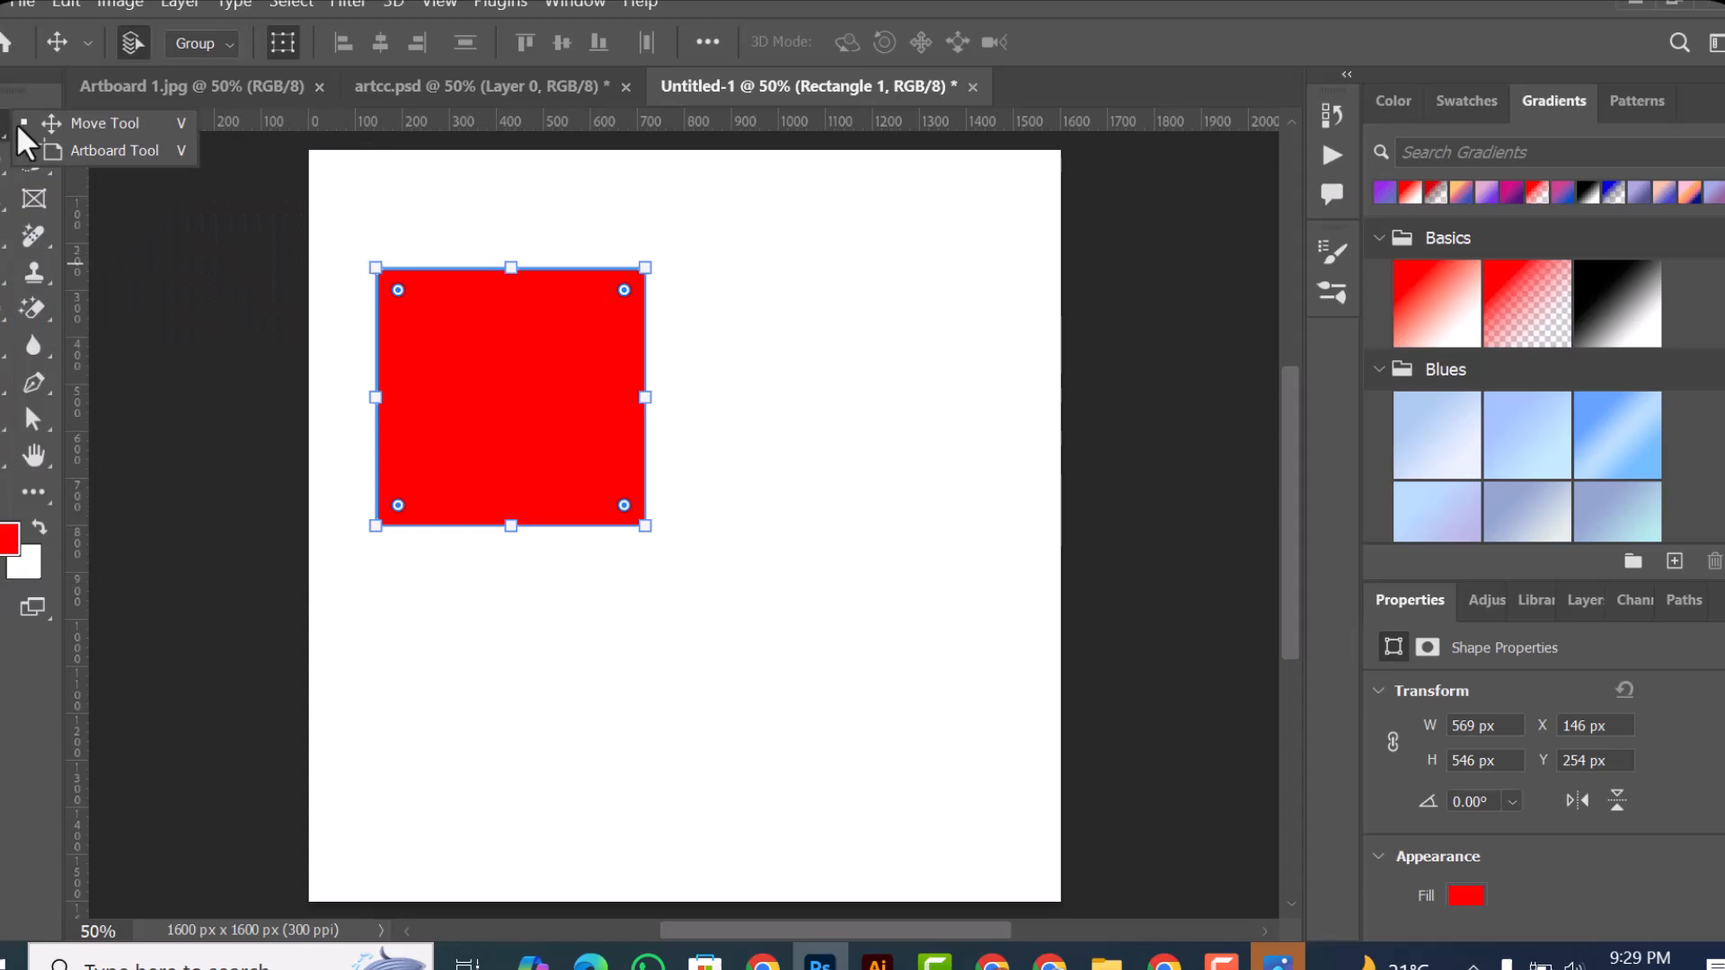
pyautogui.click(132, 122)
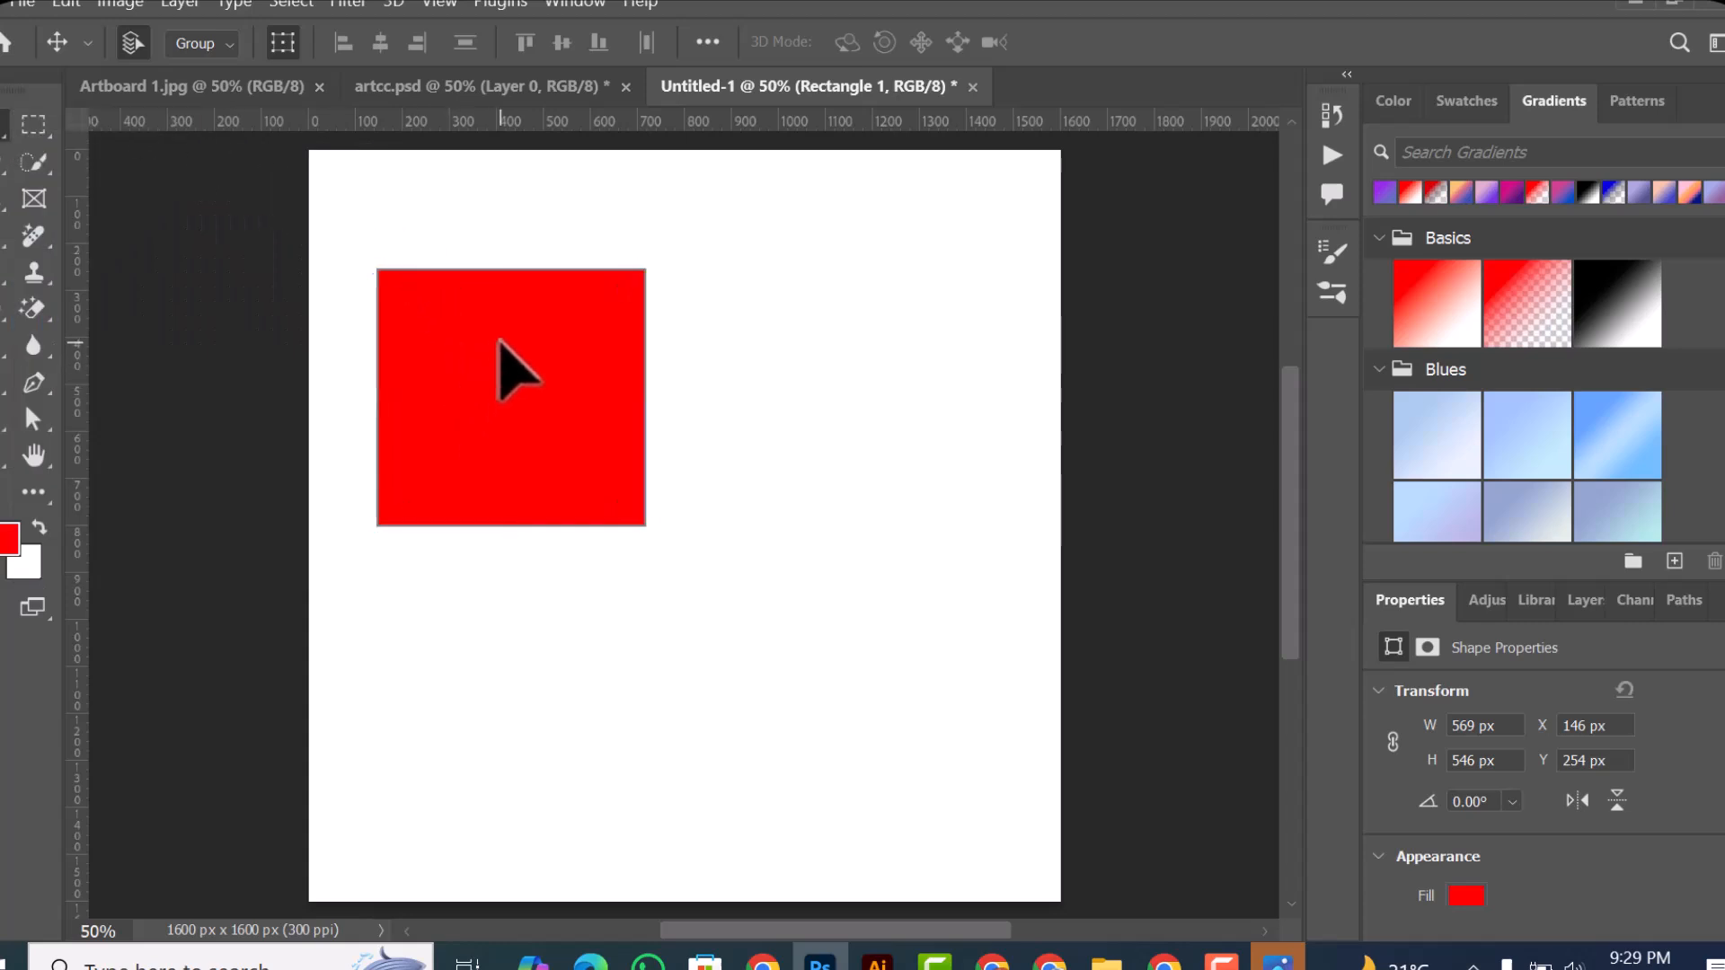
pyautogui.click(918, 325)
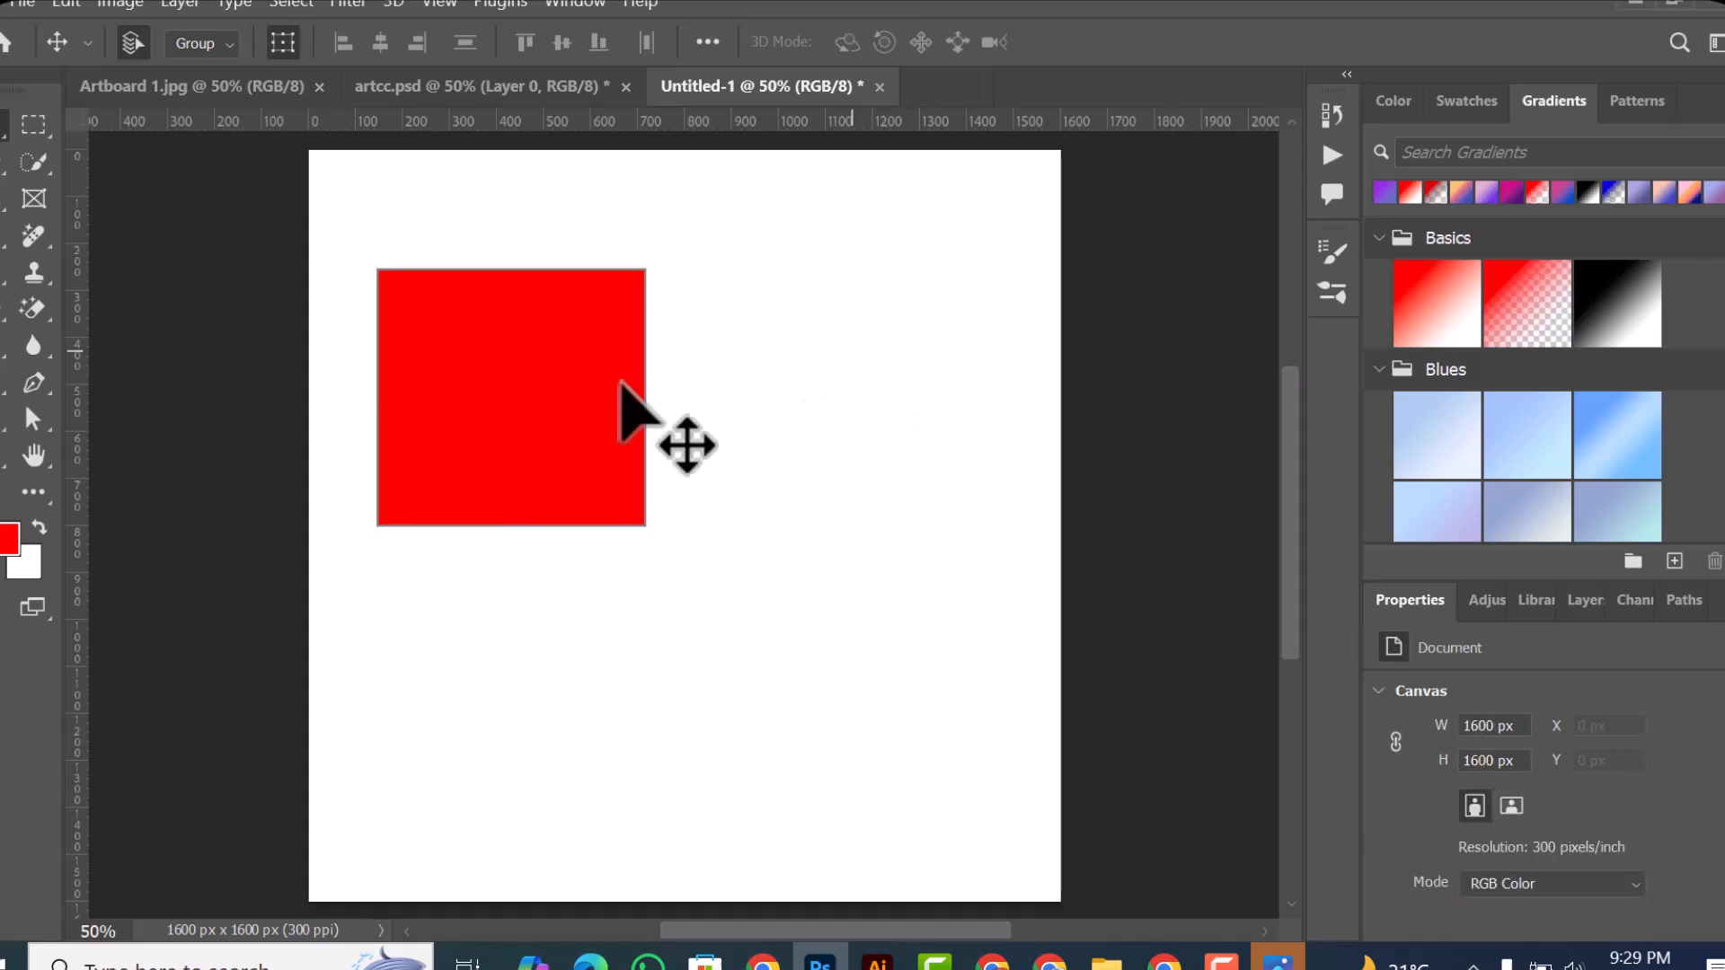
pyautogui.click(463, 413)
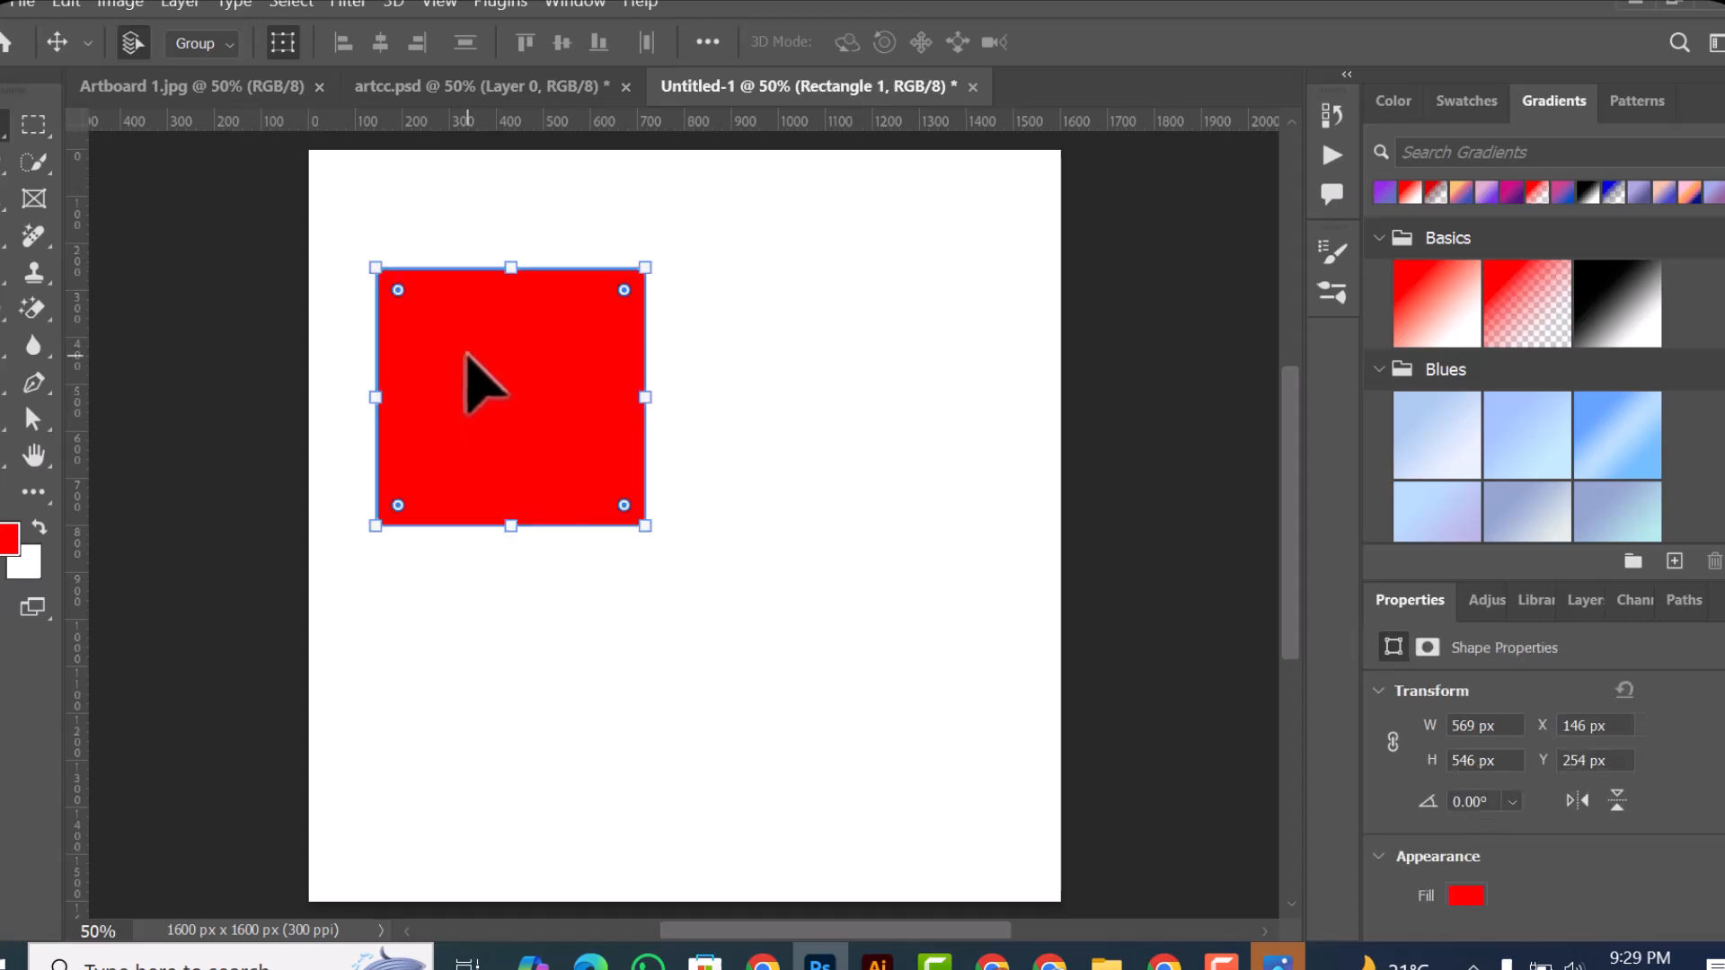
pyautogui.moveTo(533, 470); pyautogui.dragTo(657, 502)
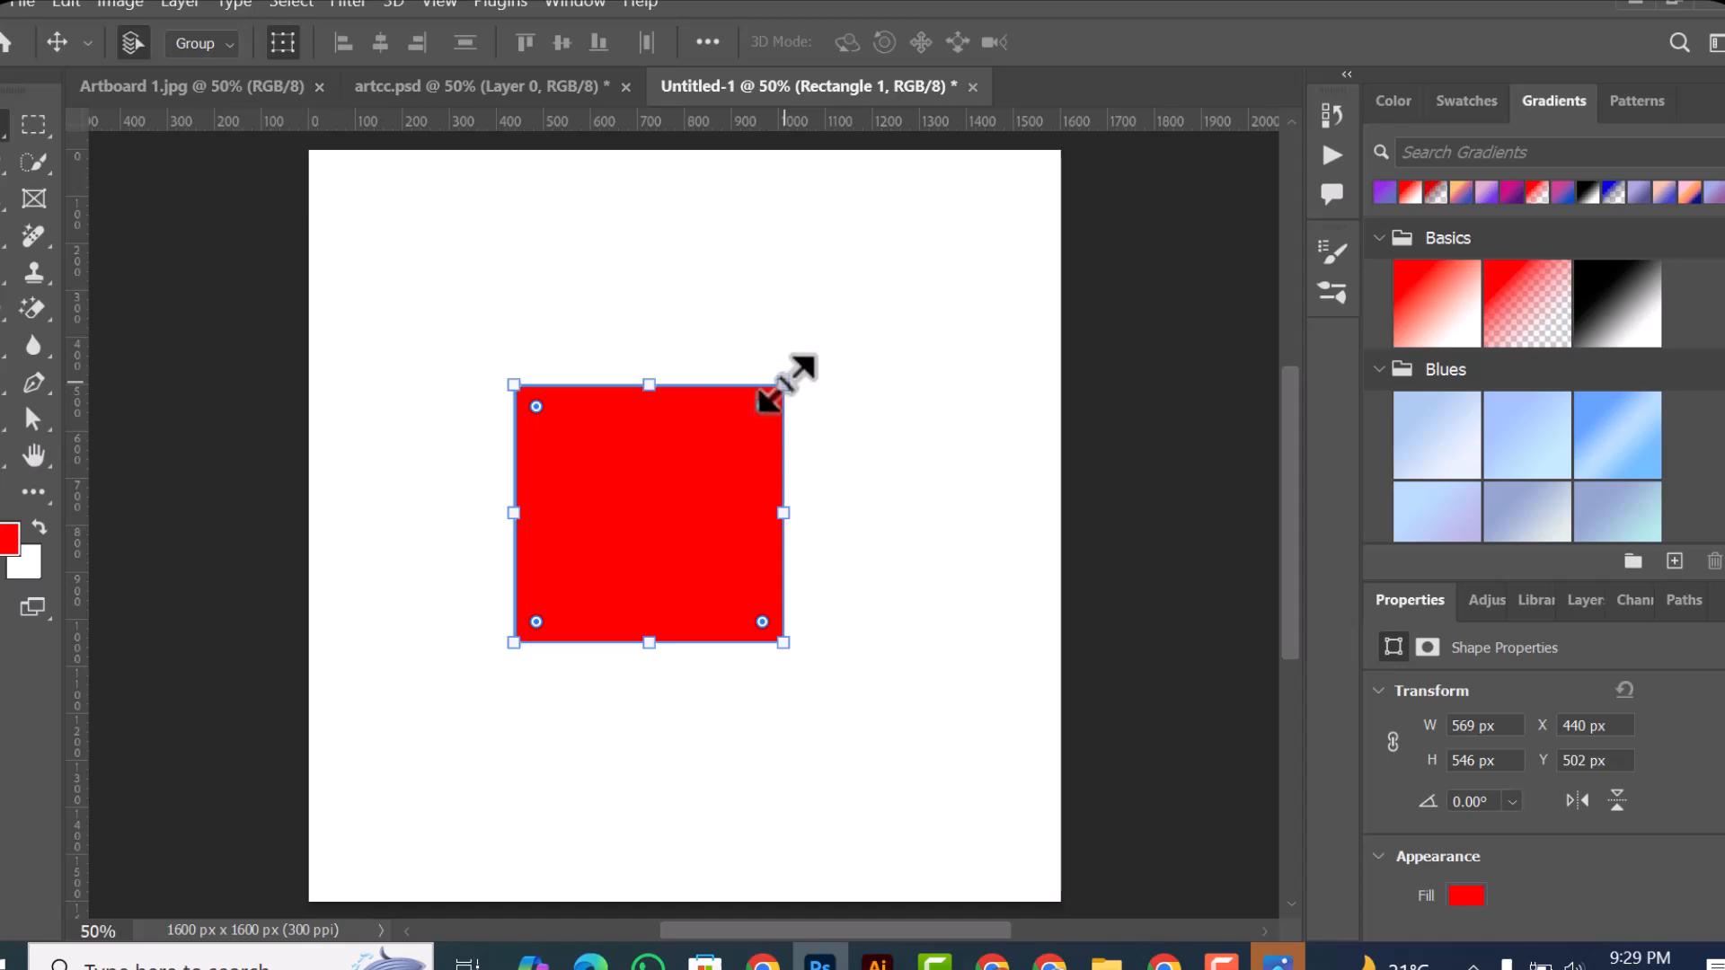
# Step: Enlarge the red rectangle to about 700 × 578 px and rotate it about 55° clockwise with Free Transform
pyautogui.moveTo(784, 383); pyautogui.dragTo(845, 370)
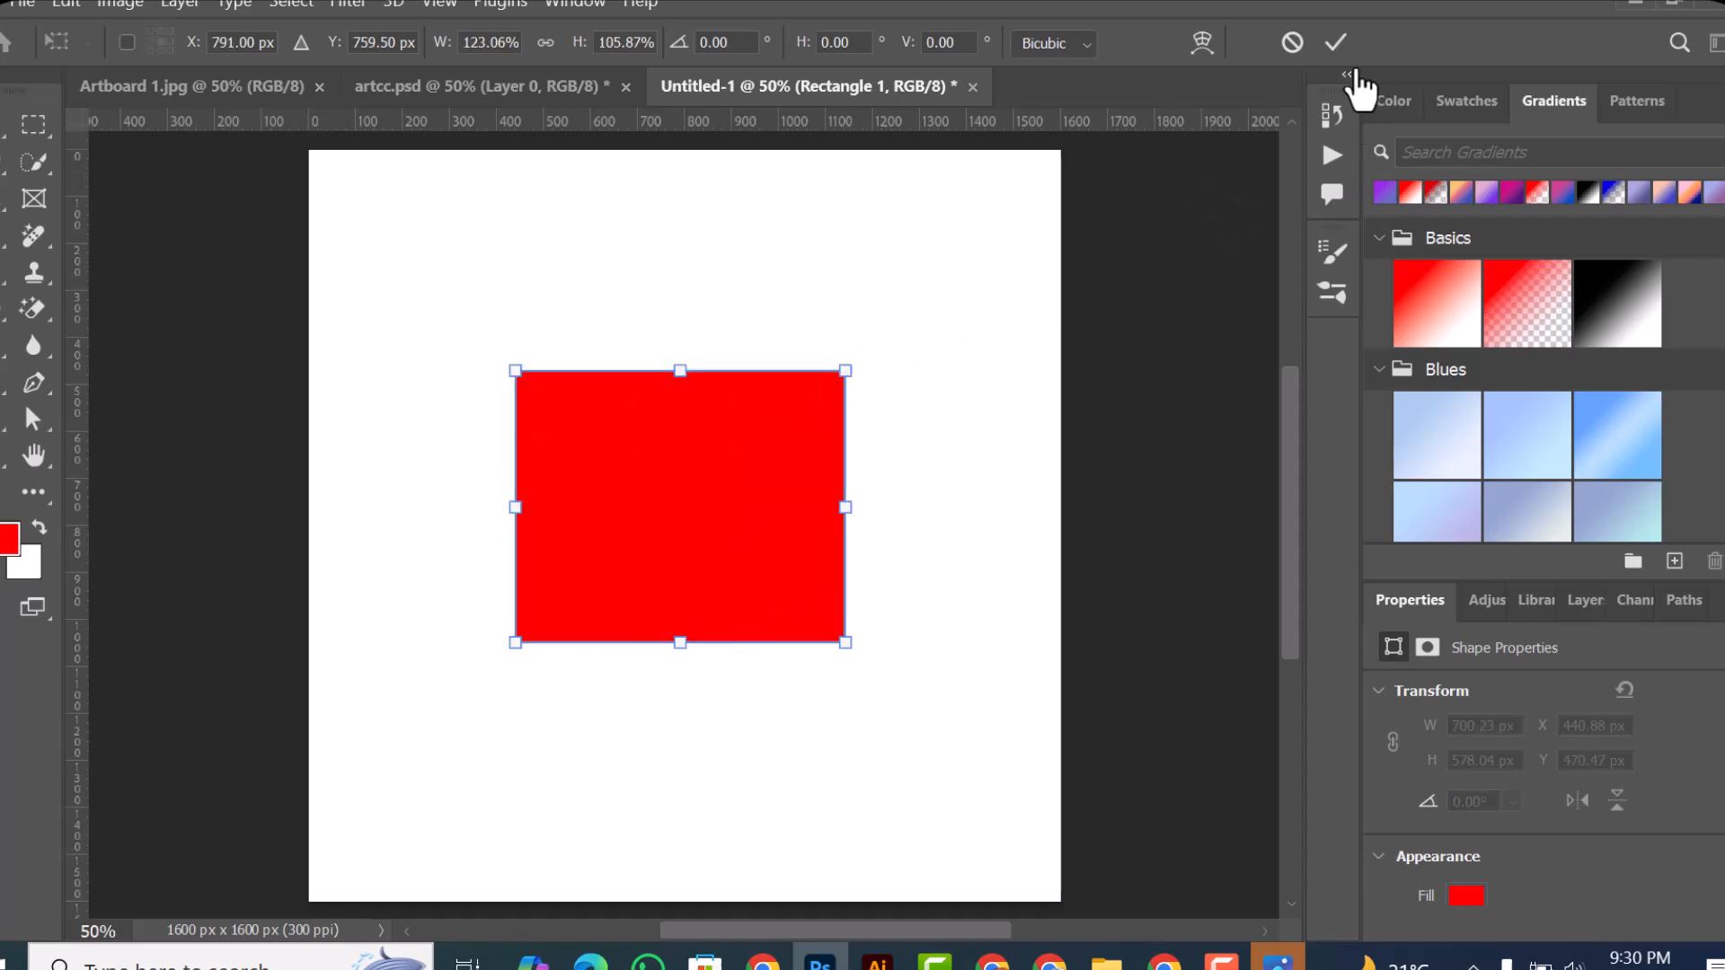
pyautogui.press('Return')
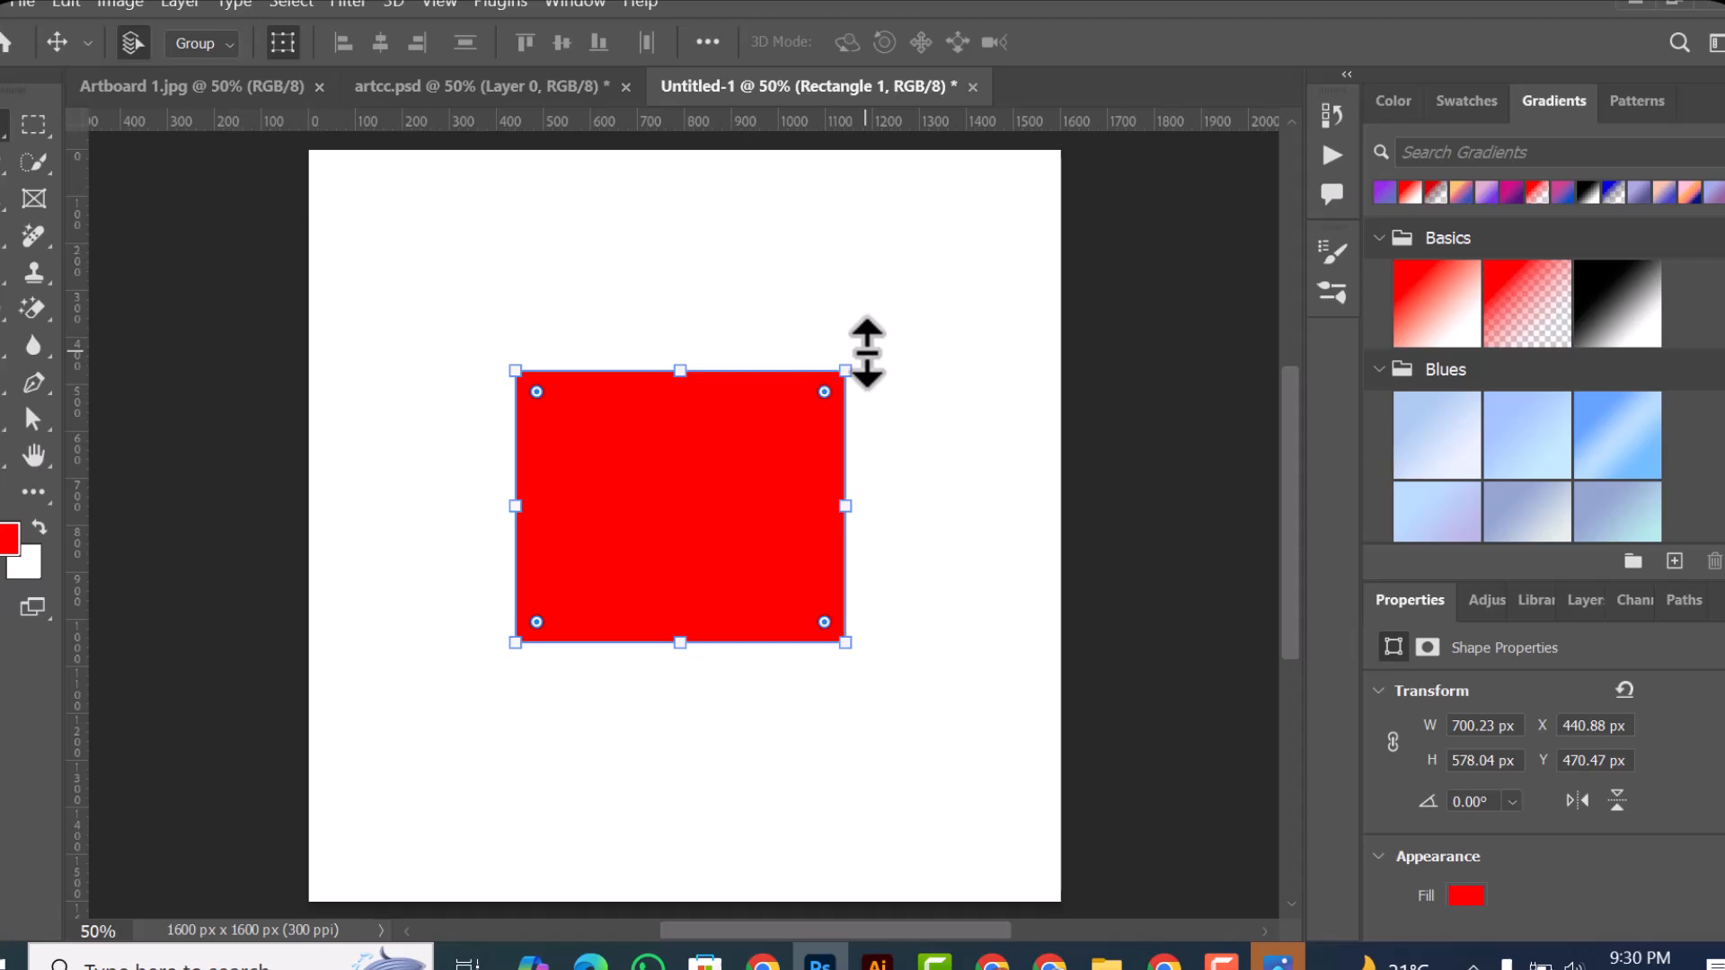
pyautogui.hotkey('ctrl', 't')
pyautogui.moveTo(897, 389); pyautogui.dragTo(955, 585)
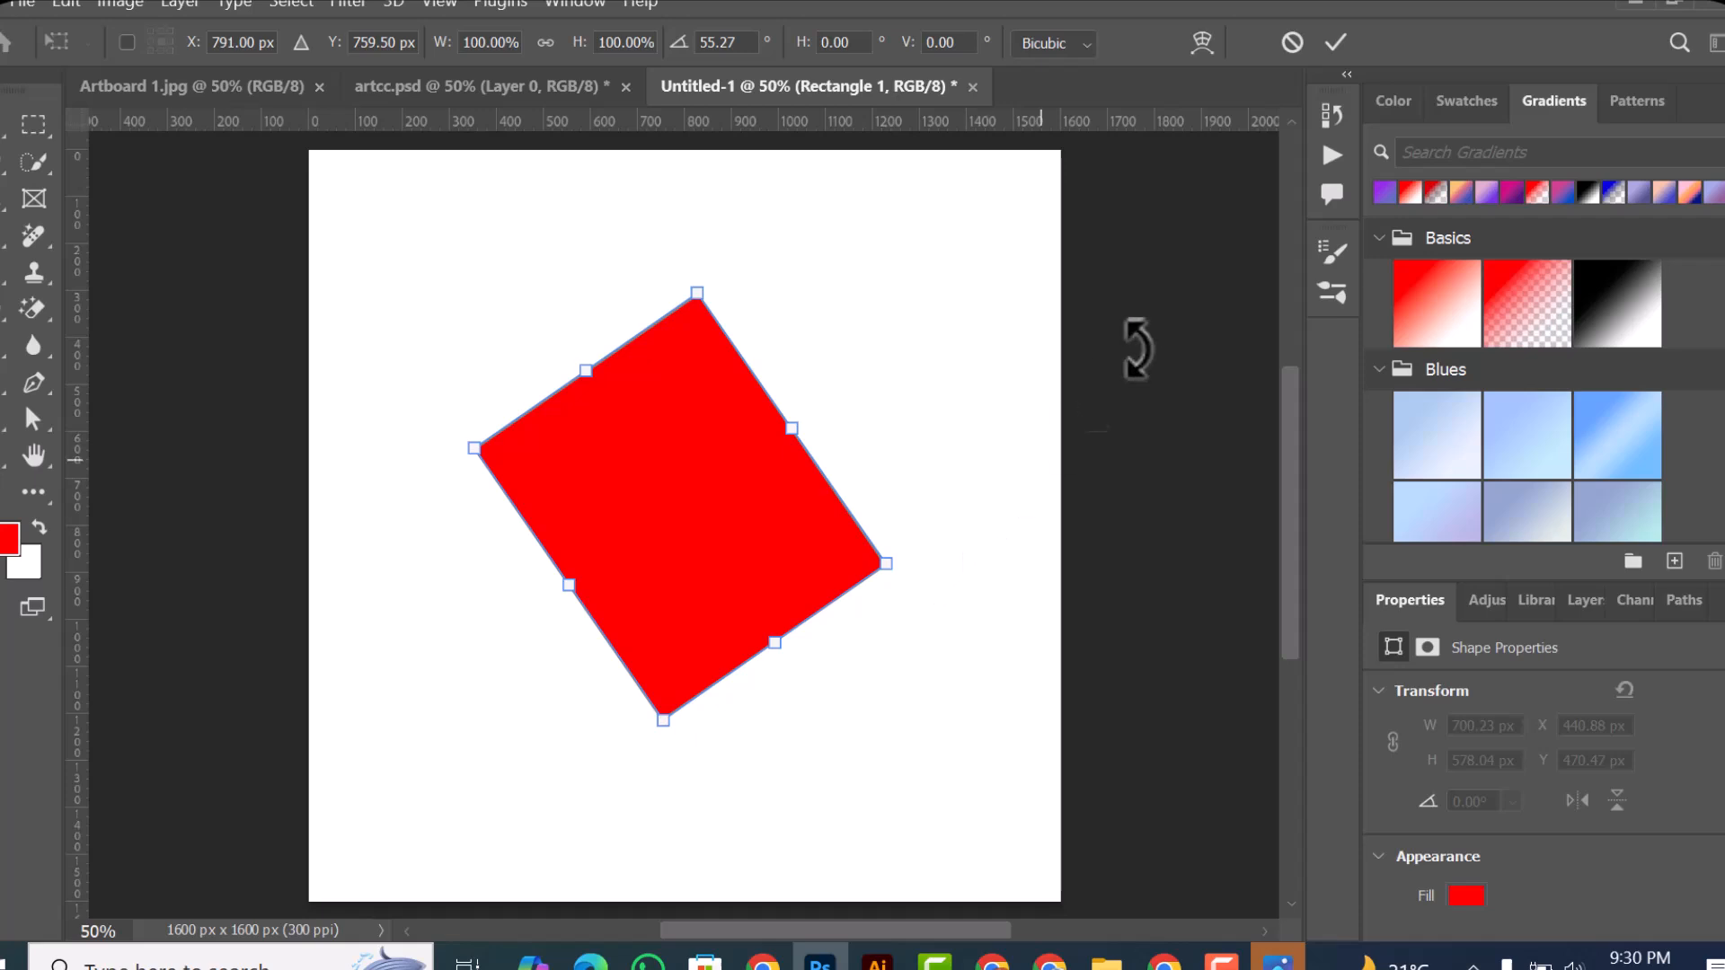
pyautogui.click(1325, 49)
# Step: Scale the rotated rectangle to about 97.6% width and 89.9% height and apply the transform
pyautogui.moveTo(886, 293); pyautogui.dragTo(876, 337)
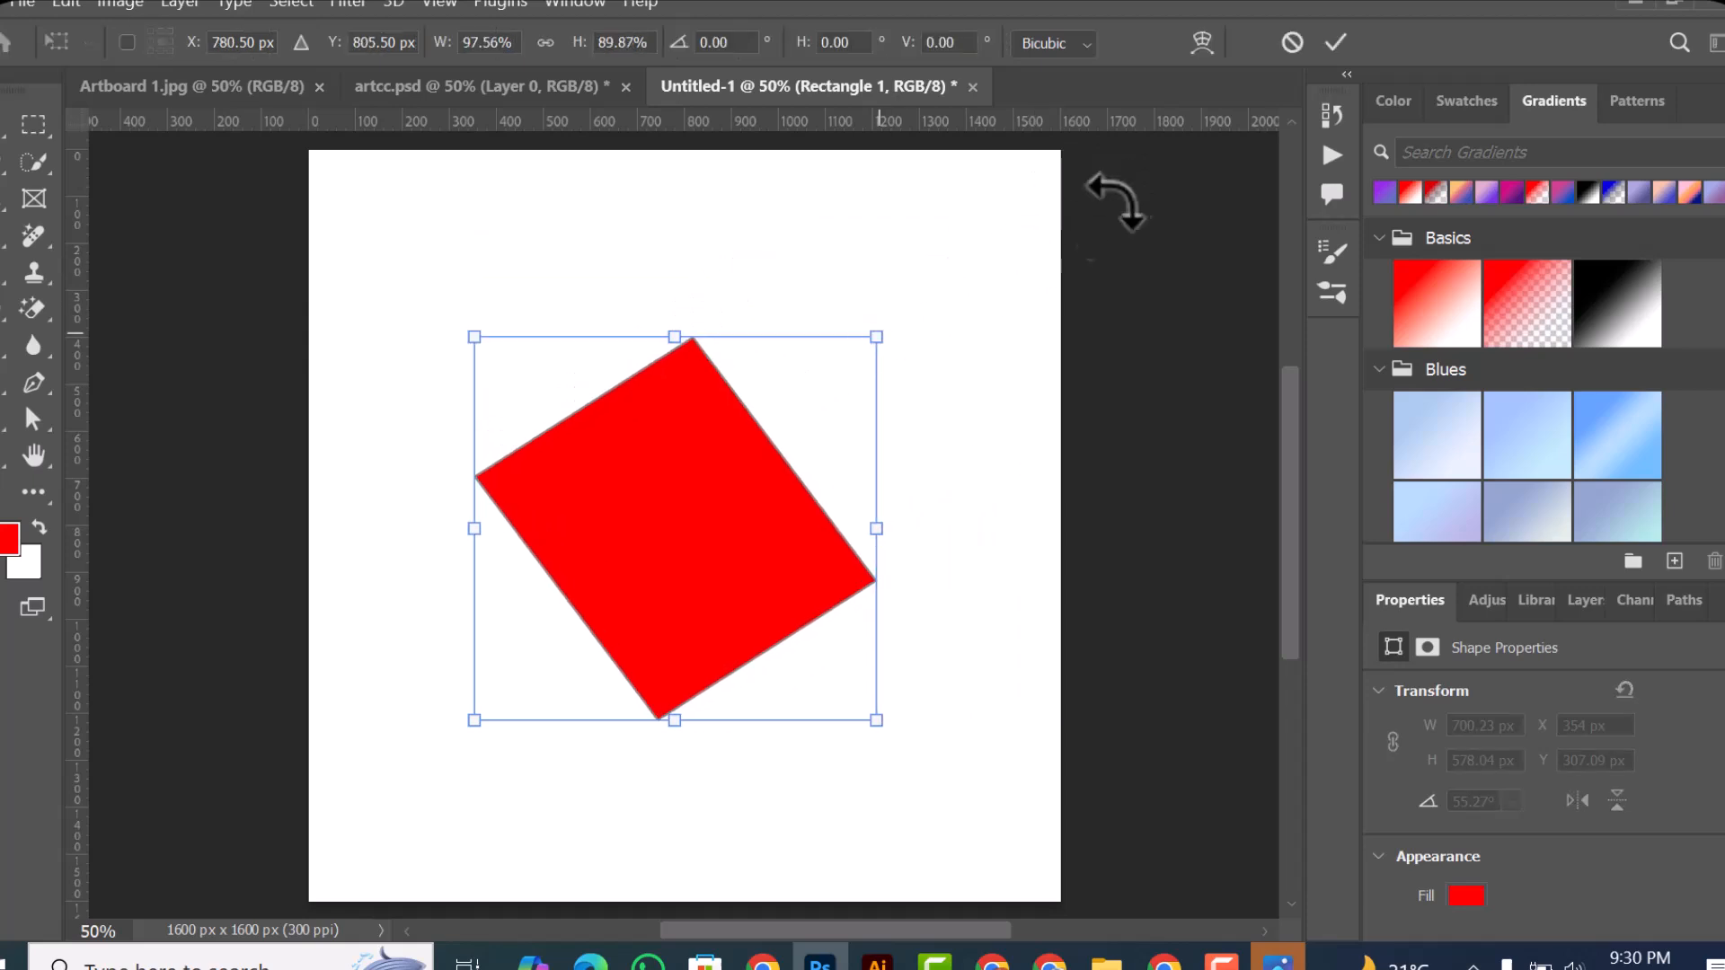
pyautogui.click(1341, 40)
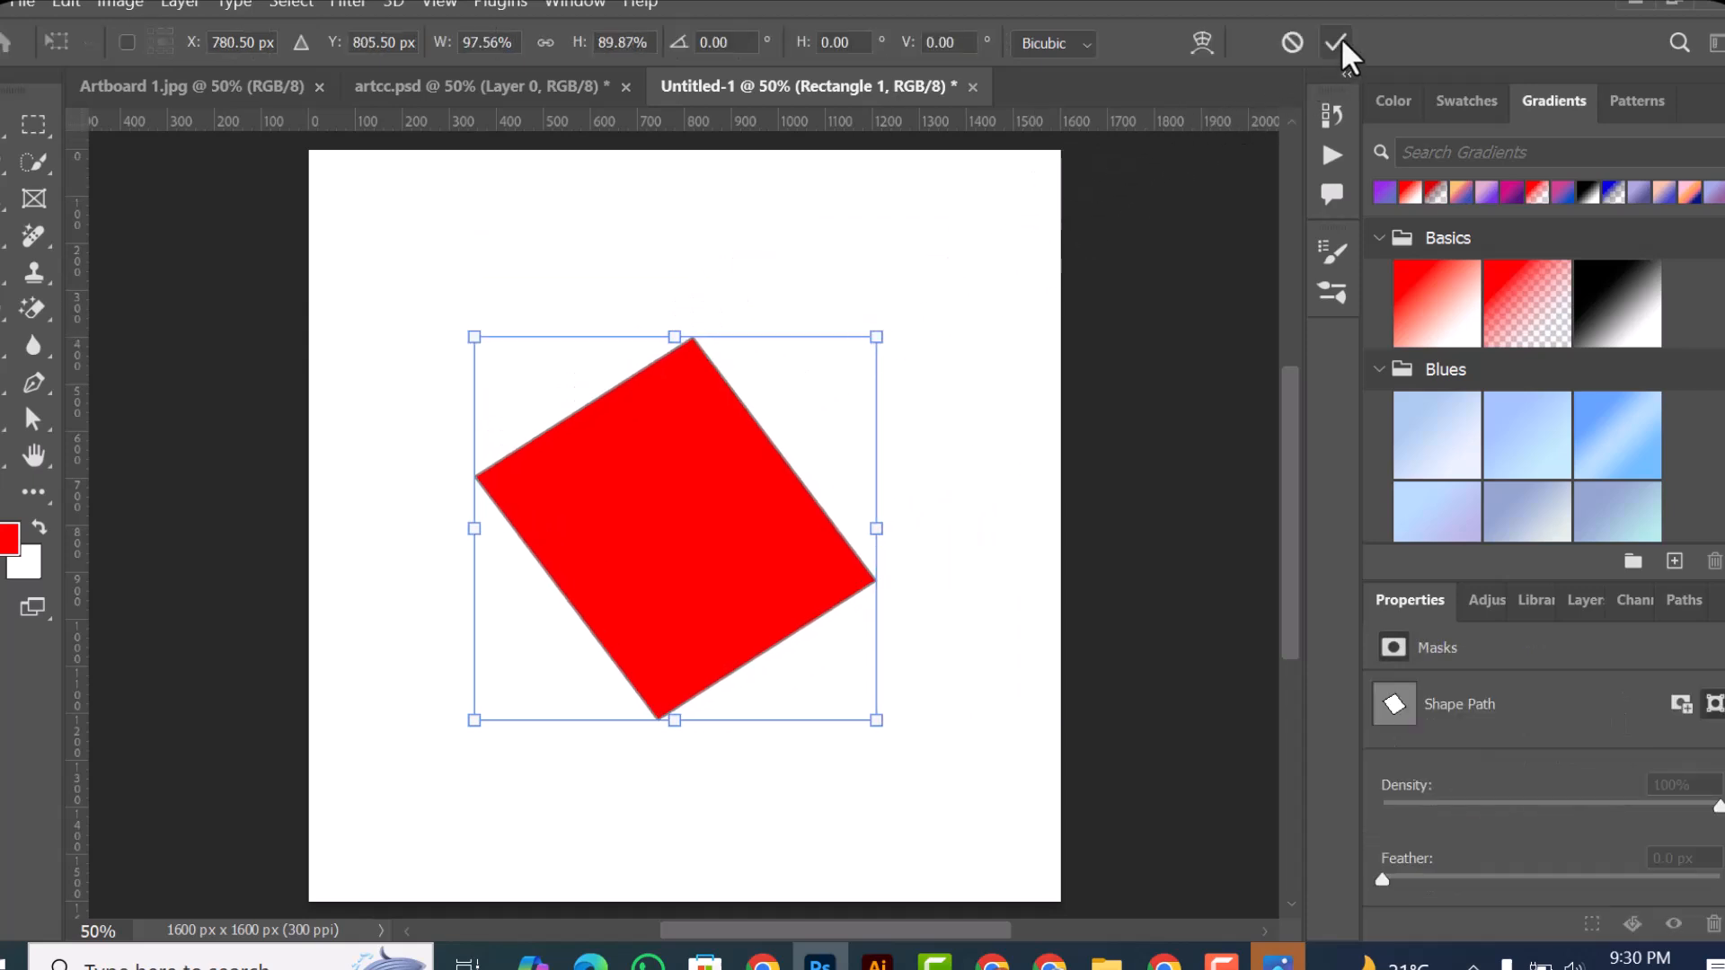
pyautogui.click(1337, 38)
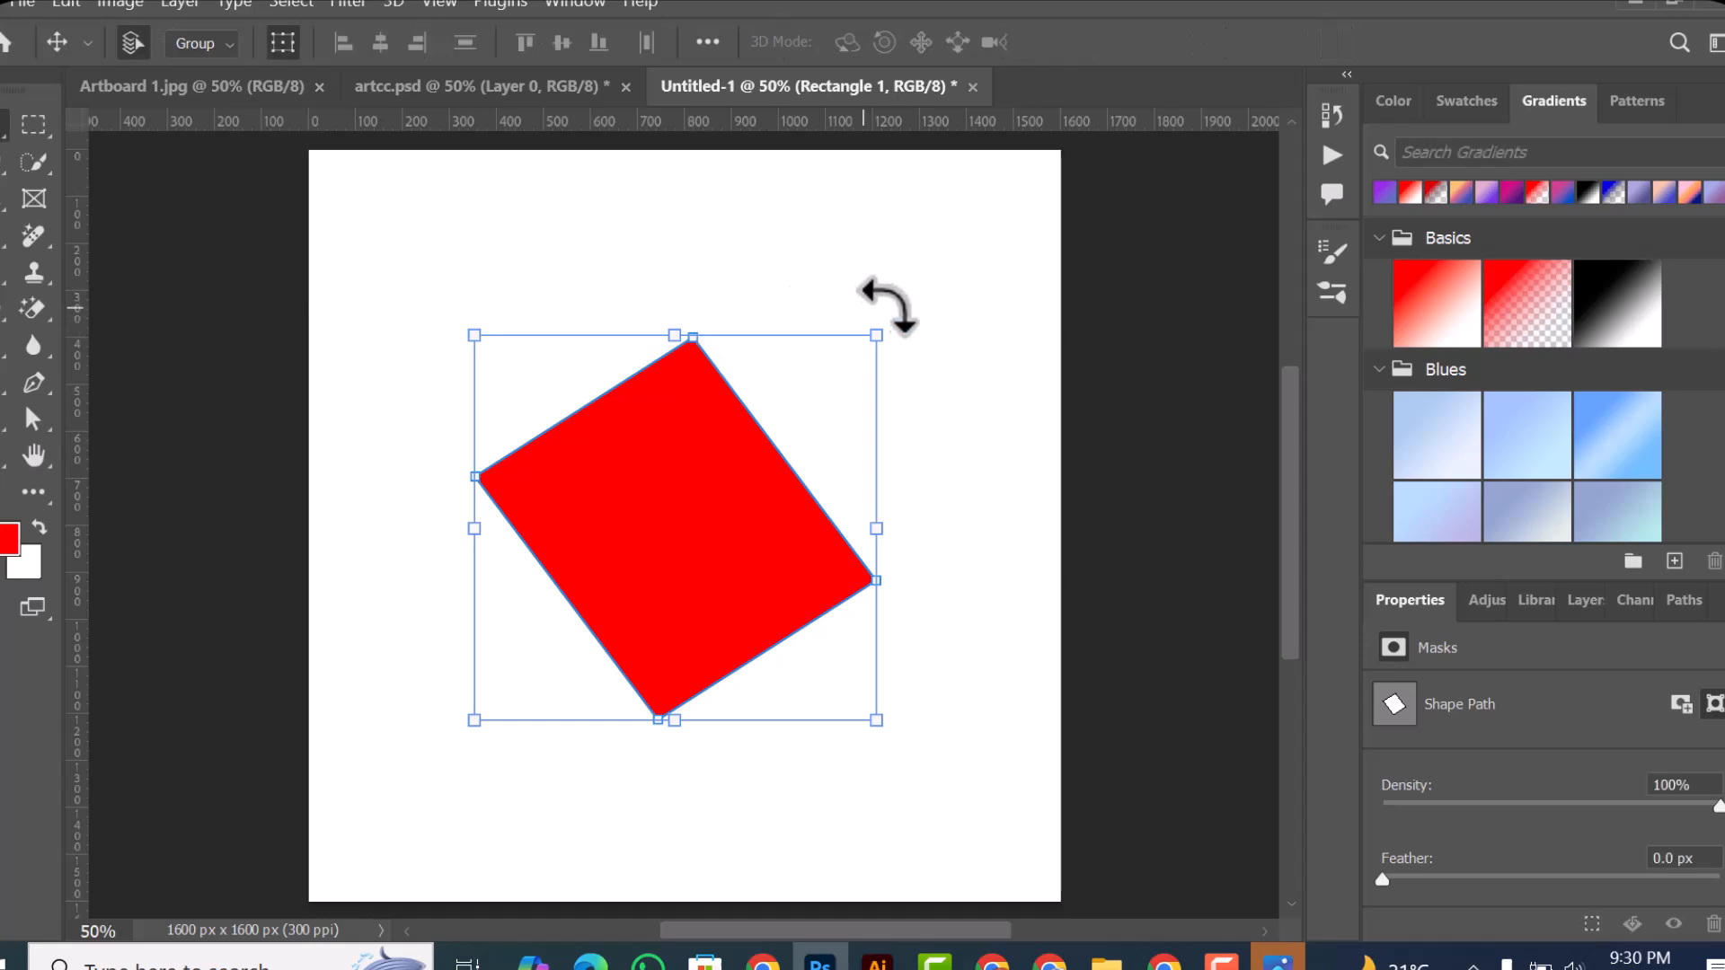
# Step: Shrink the rotated rectangle in two passes towards its lower-left corner, to about 474 × 447 px
pyautogui.moveTo(878, 327); pyautogui.dragTo(781, 420)
pyautogui.click(1337, 39)
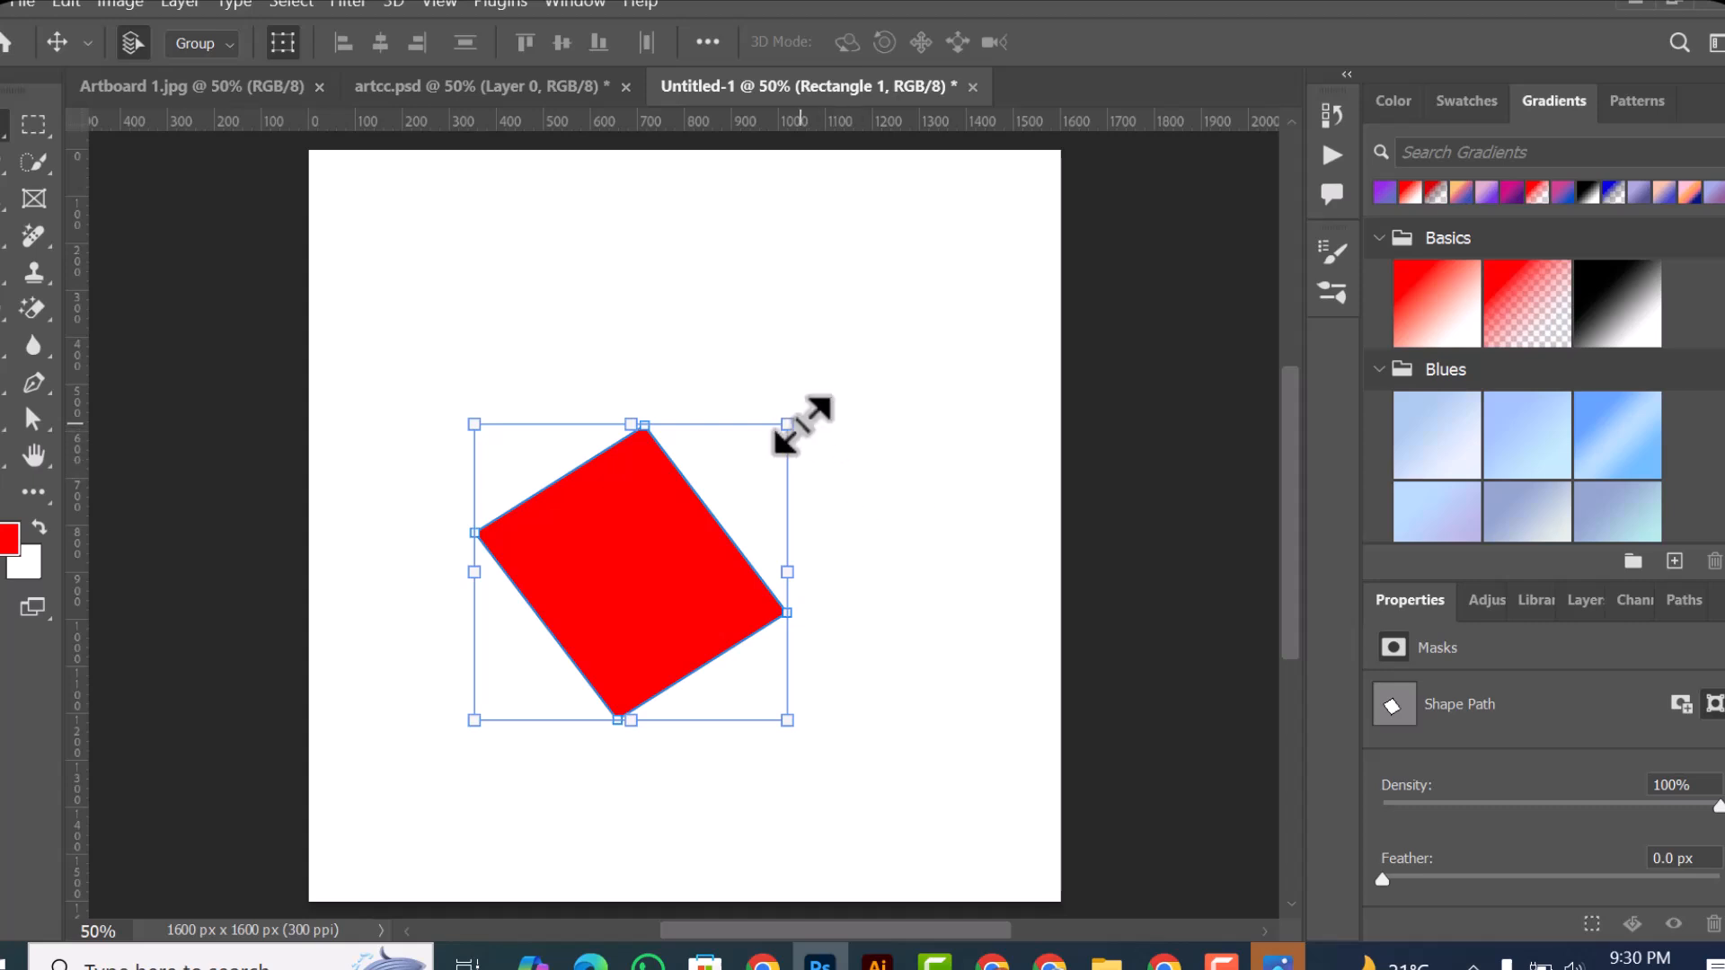
pyautogui.moveTo(789, 427); pyautogui.dragTo(697, 509)
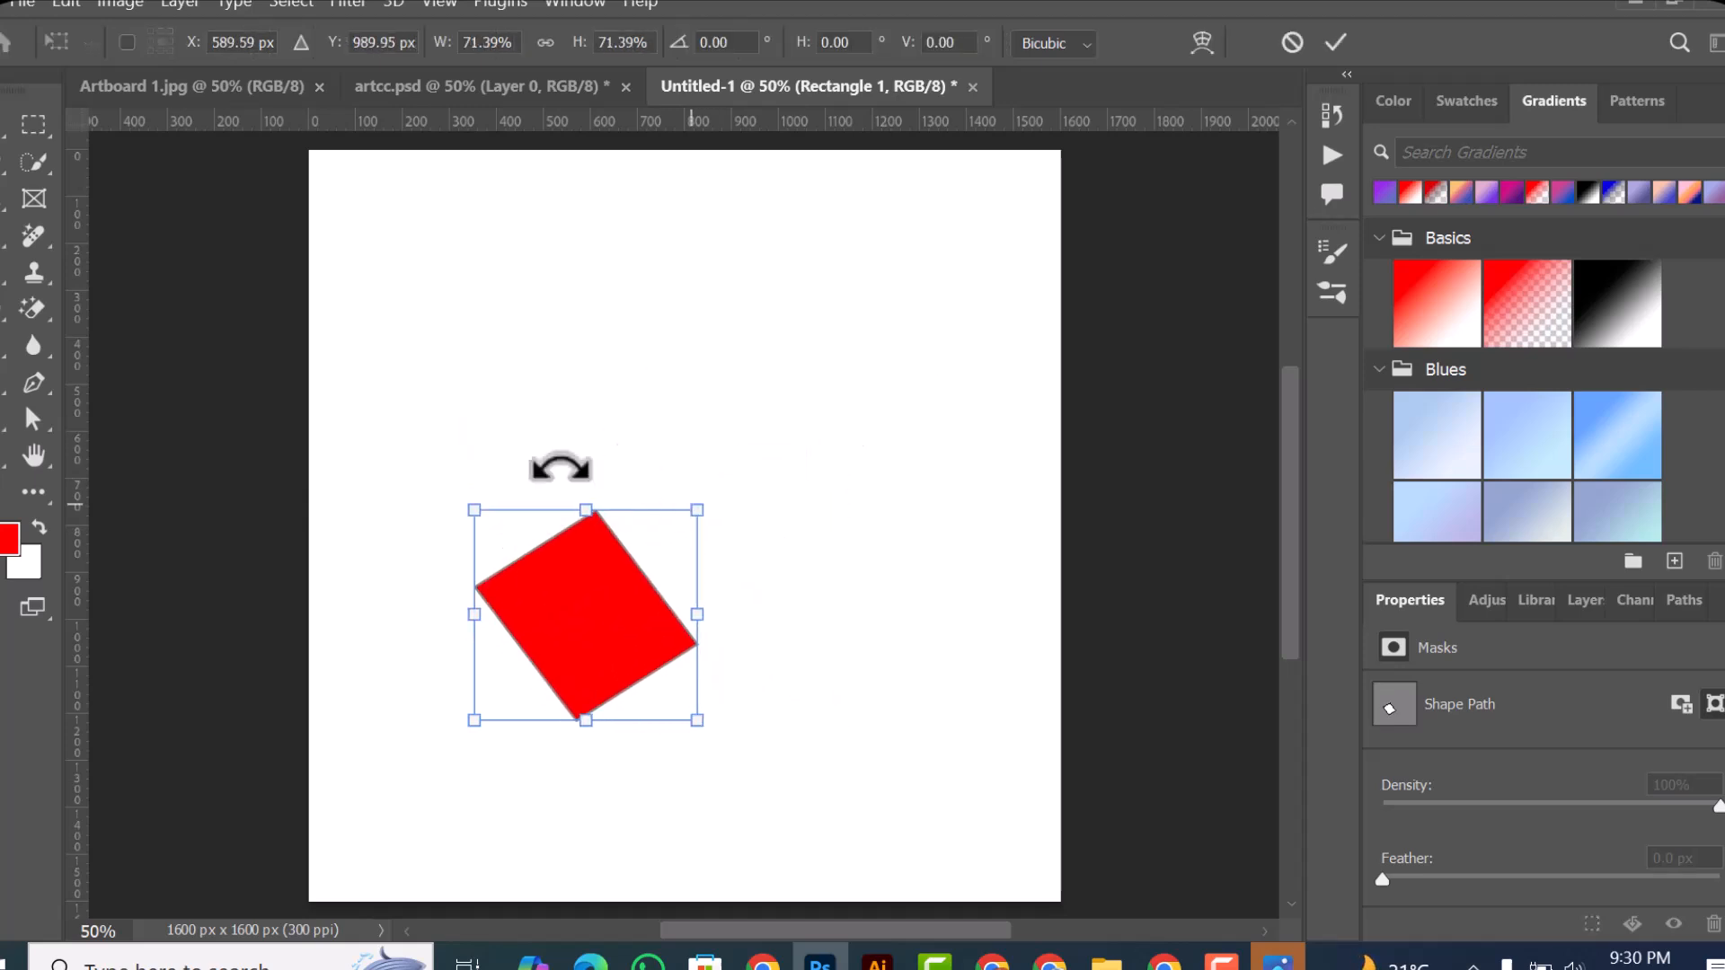
# Step: Draw a red circle about 344 px across above the rotated rectangle with the Ellipse tool and select it with the Move tool
pyautogui.rightClick(2, 457)
pyautogui.click(80, 462)
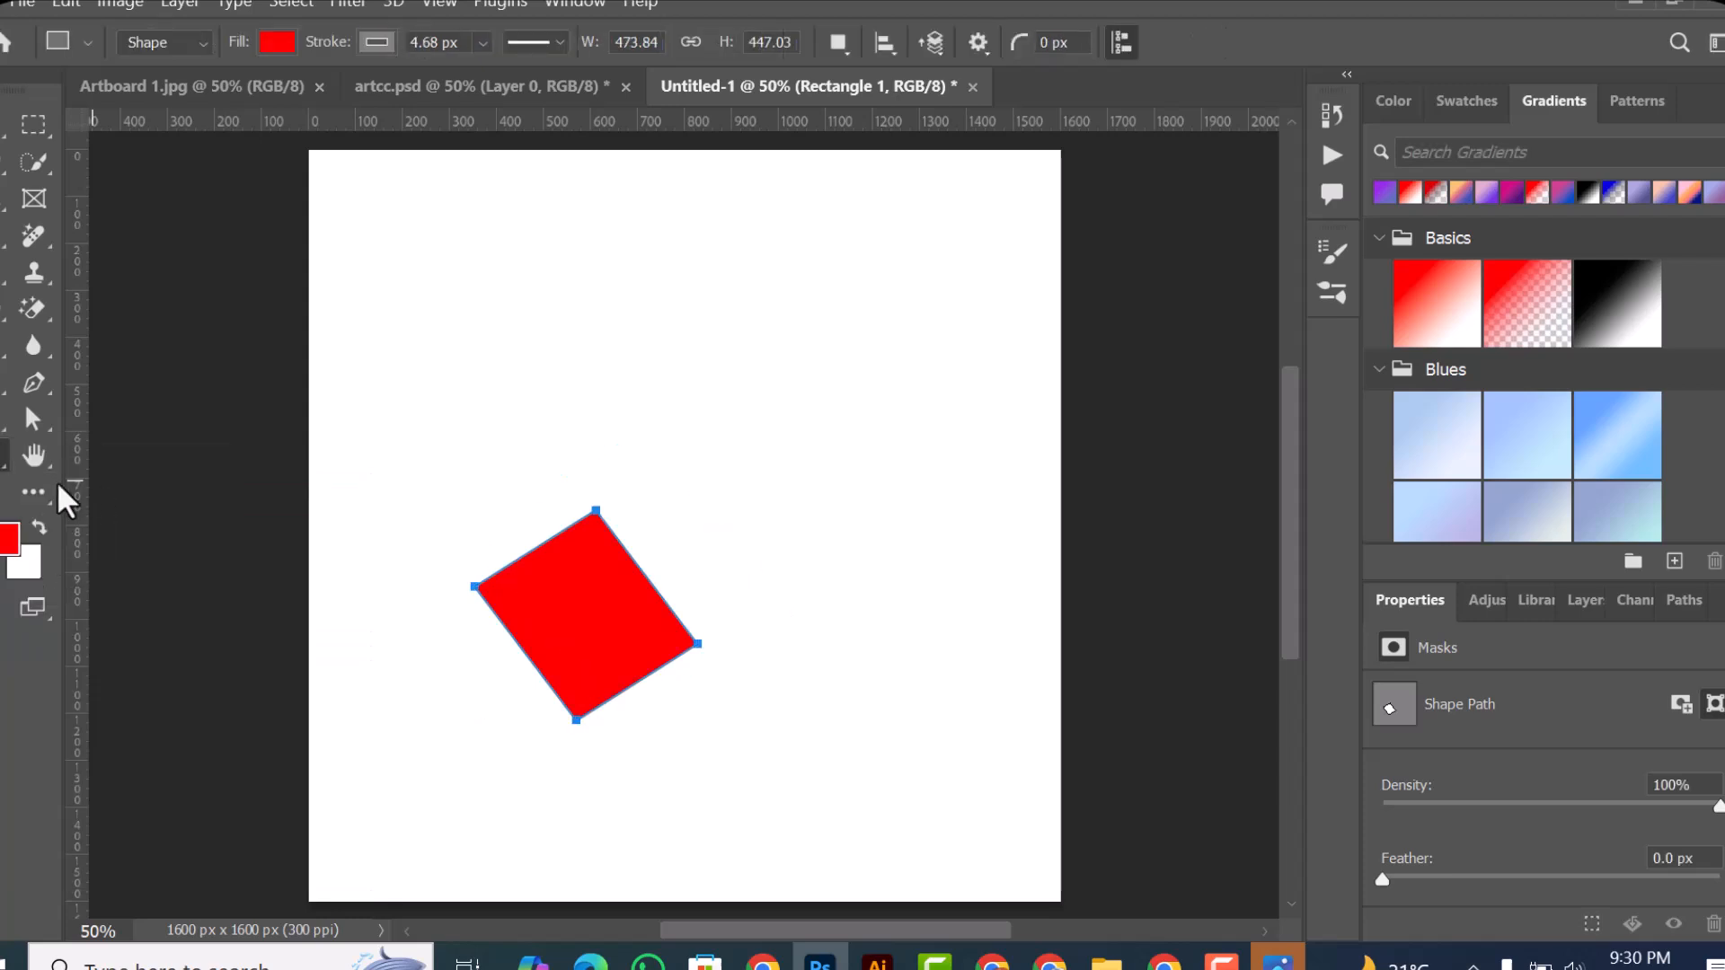
pyautogui.rightClick(2, 456)
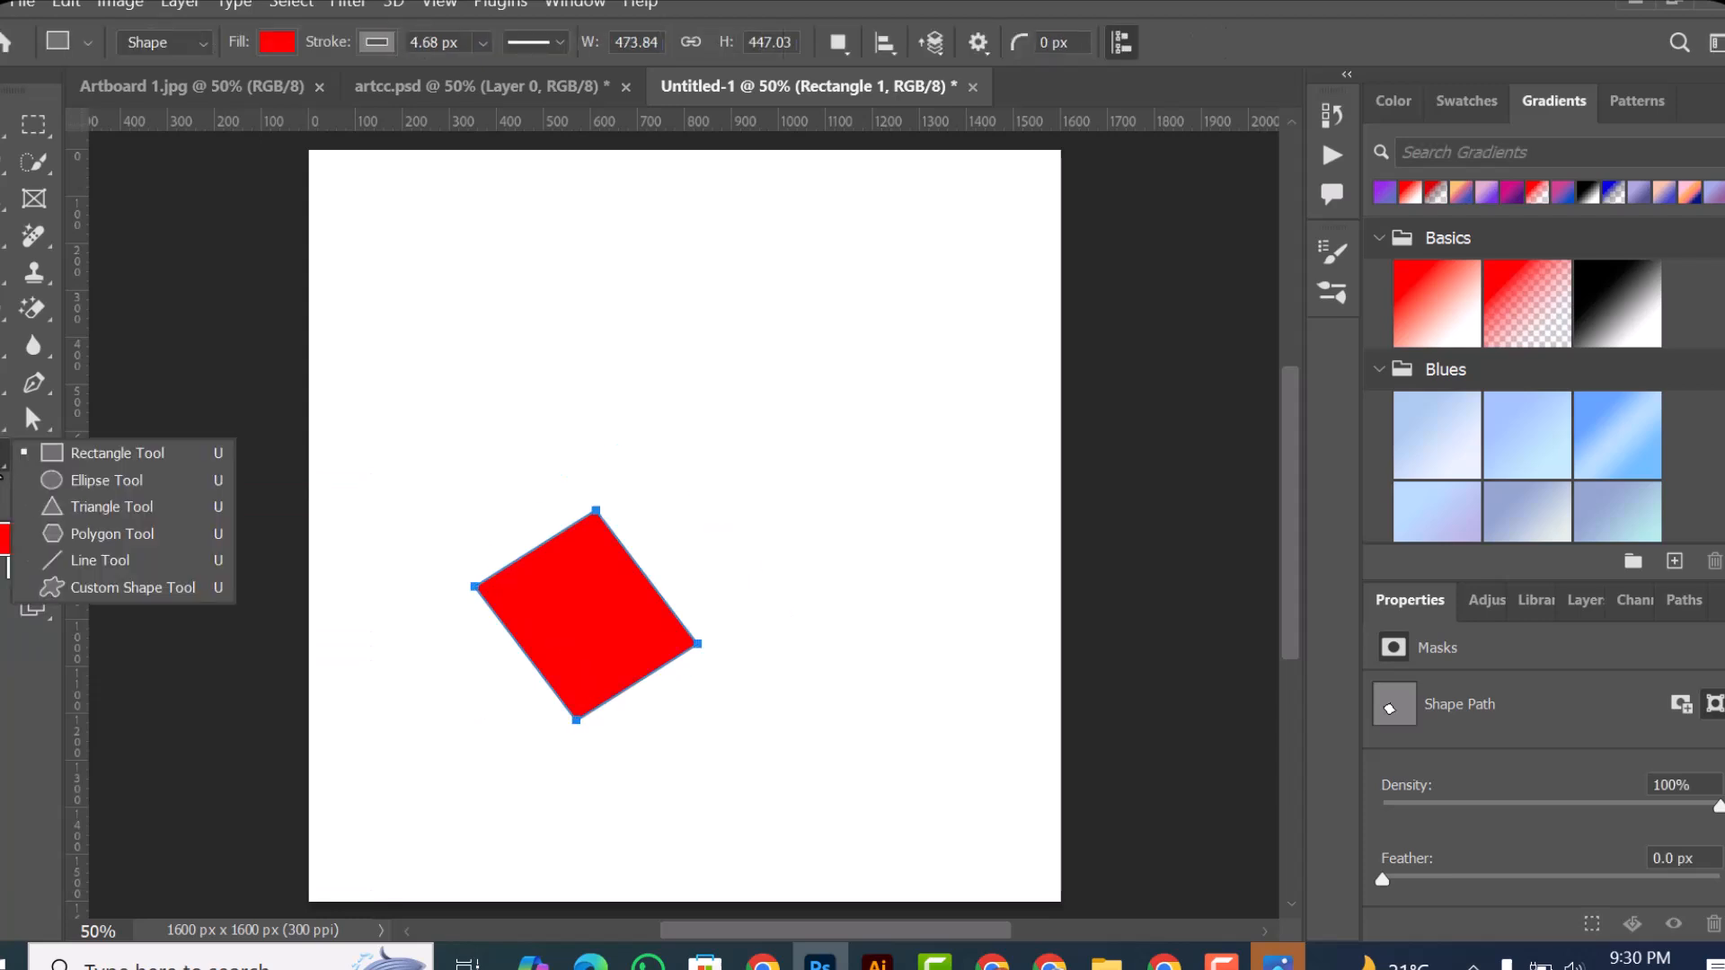
pyautogui.click(65, 481)
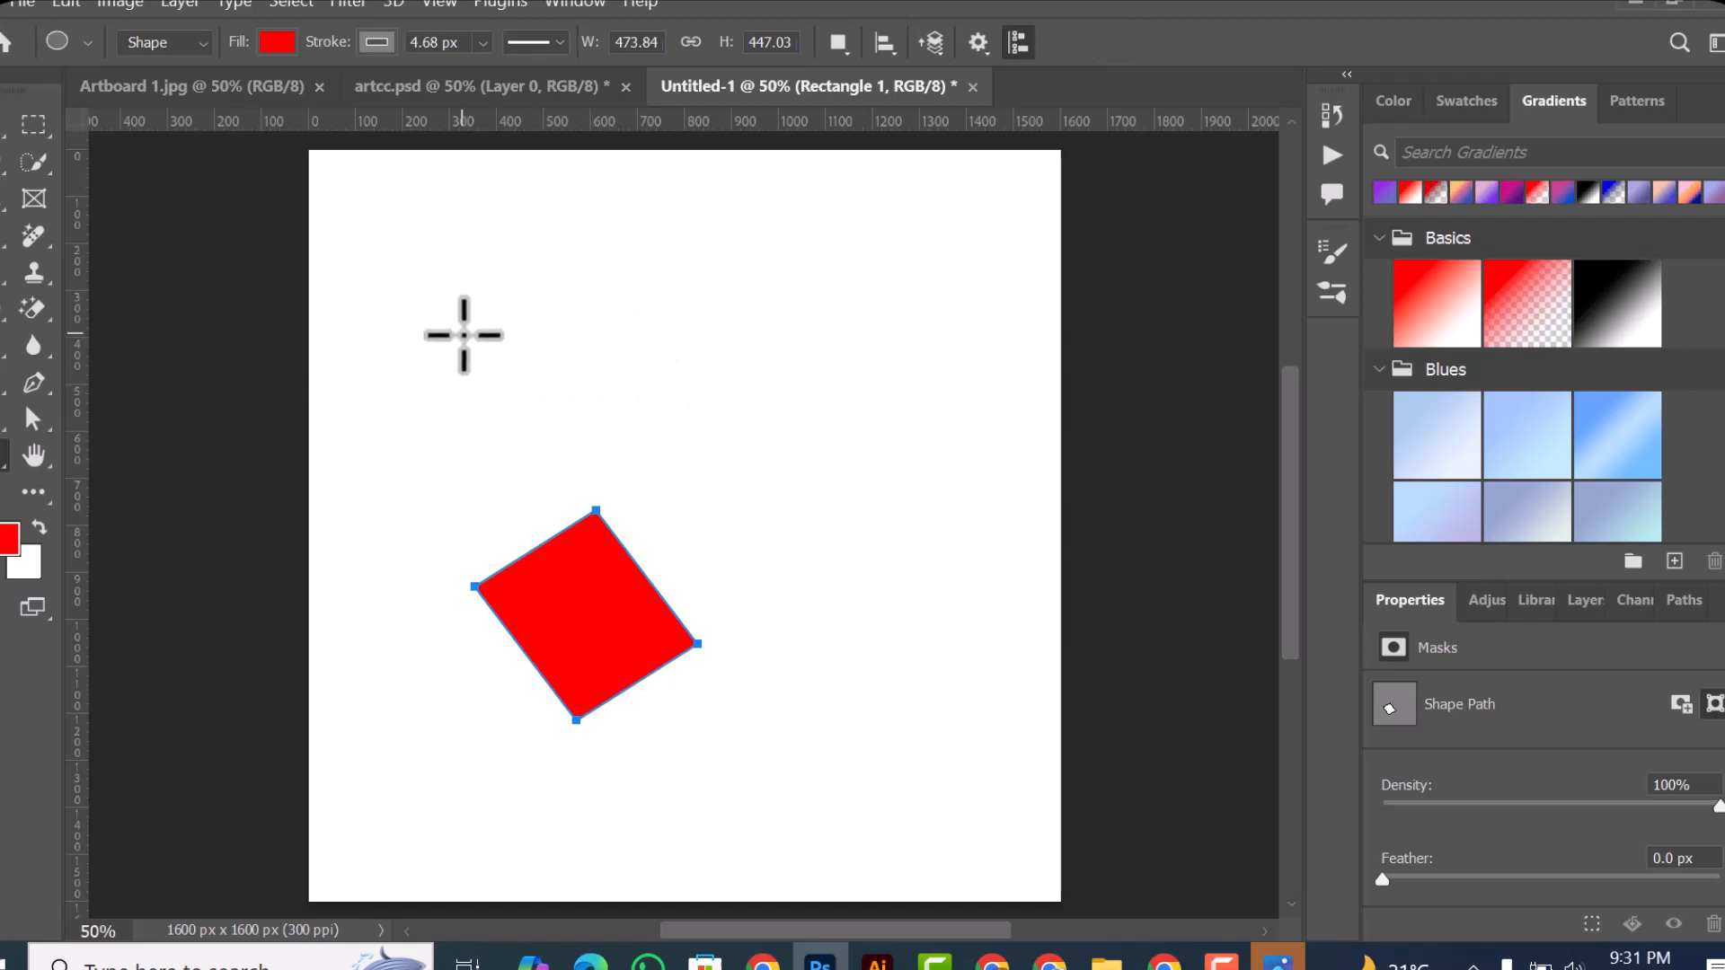
pyautogui.moveTo(463, 335); pyautogui.dragTo(545, 425)
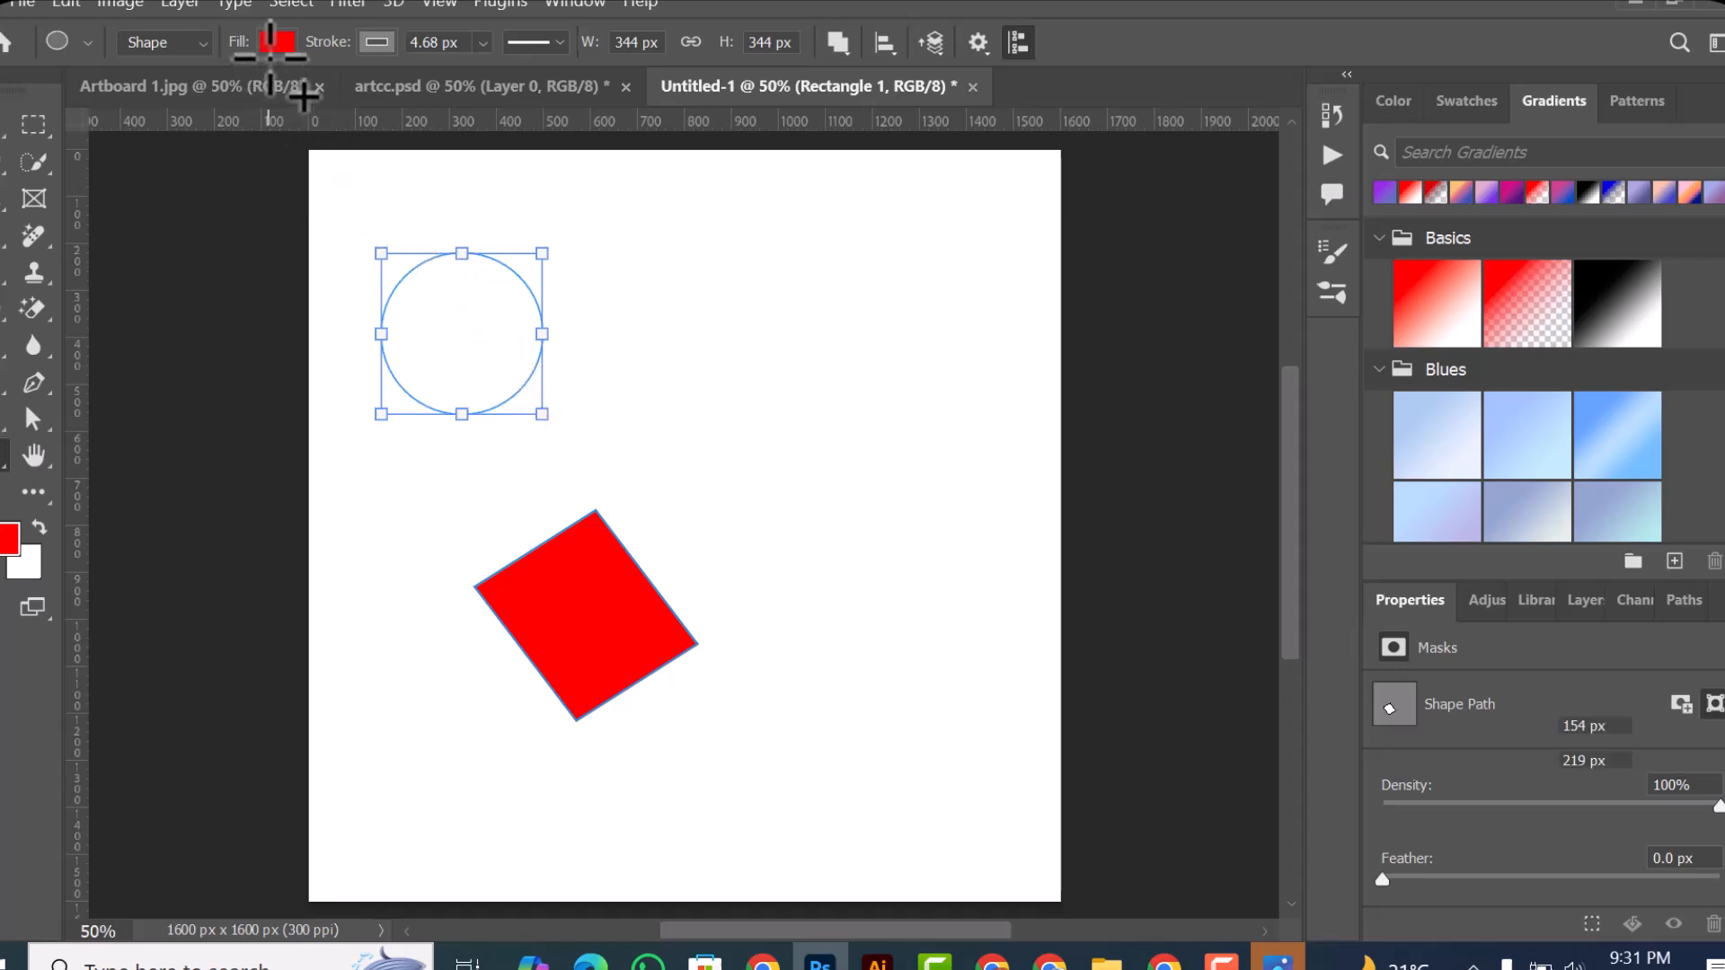
pyautogui.click(2, 122)
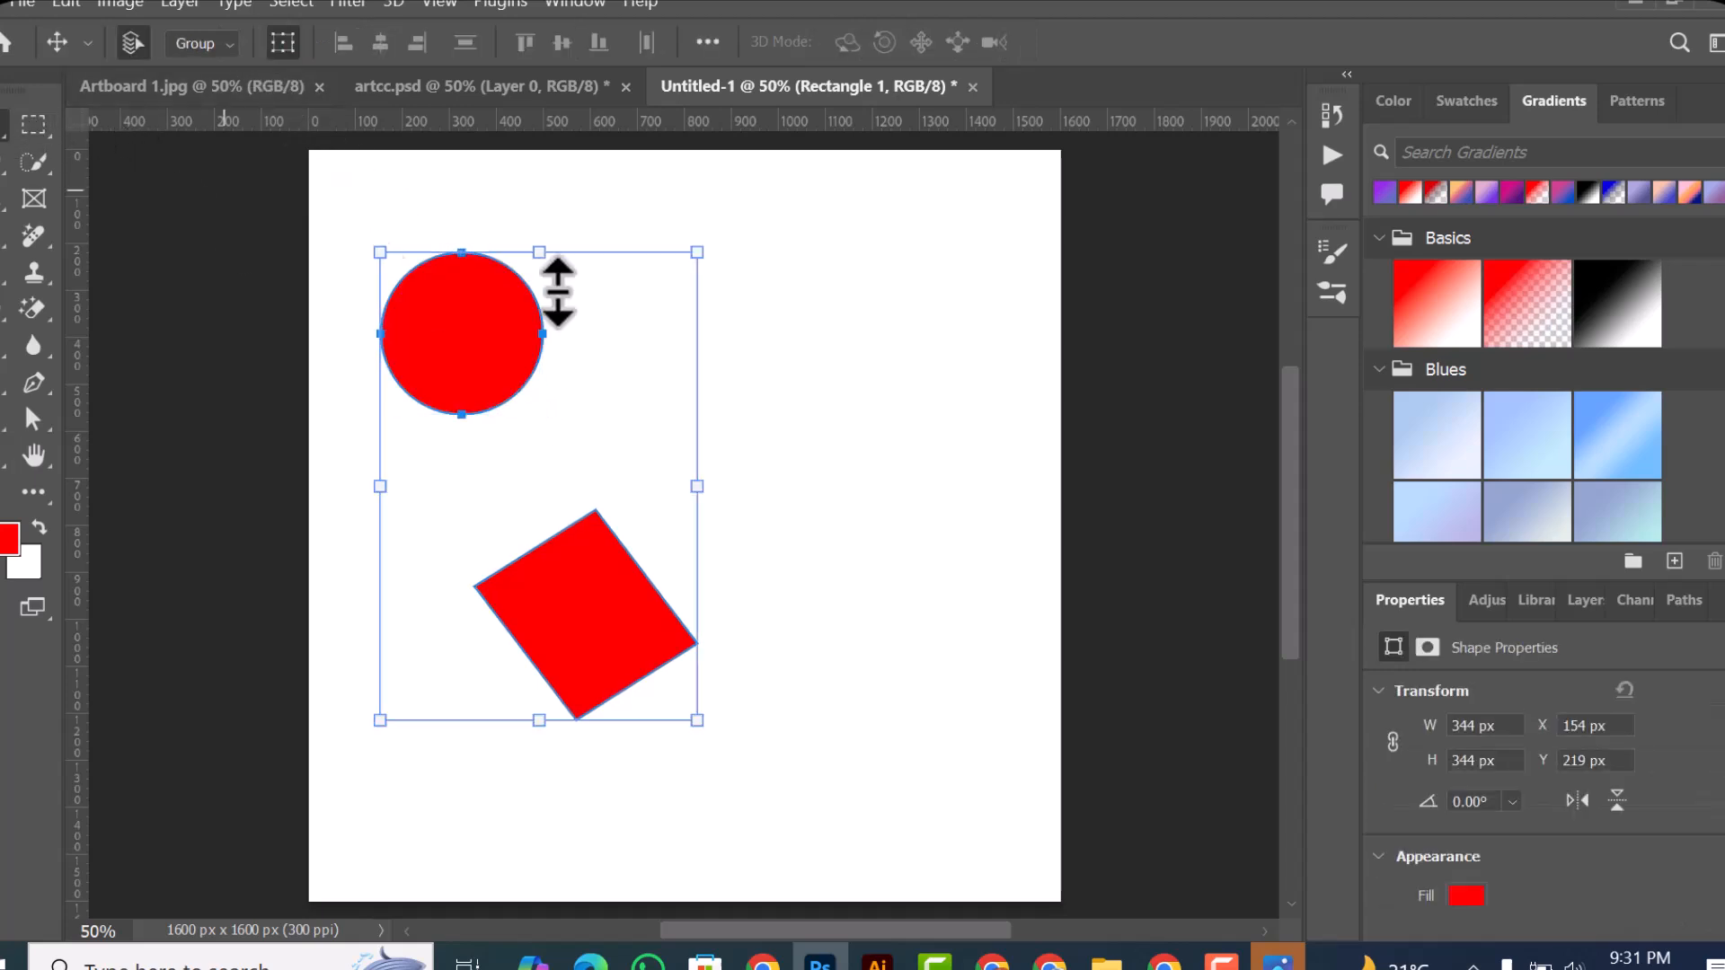
pyautogui.click(482, 348)
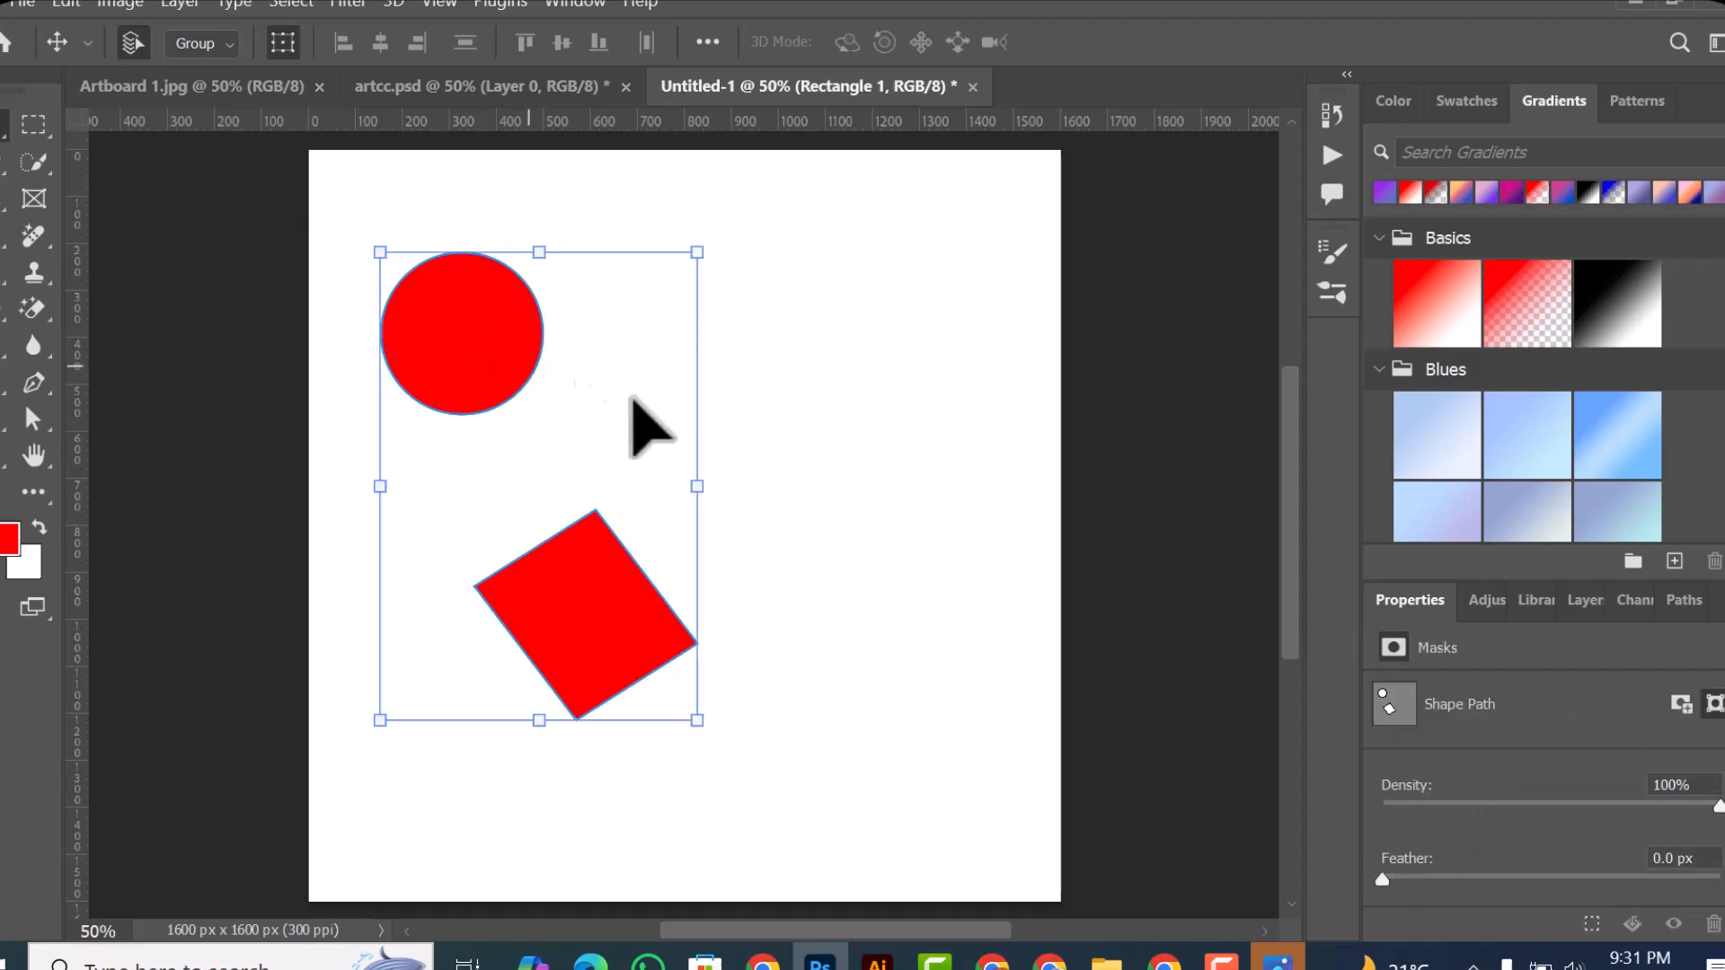
# Step: Display the document's layers and look through the list of available workspace panels without choosing one
pyautogui.click(1585, 599)
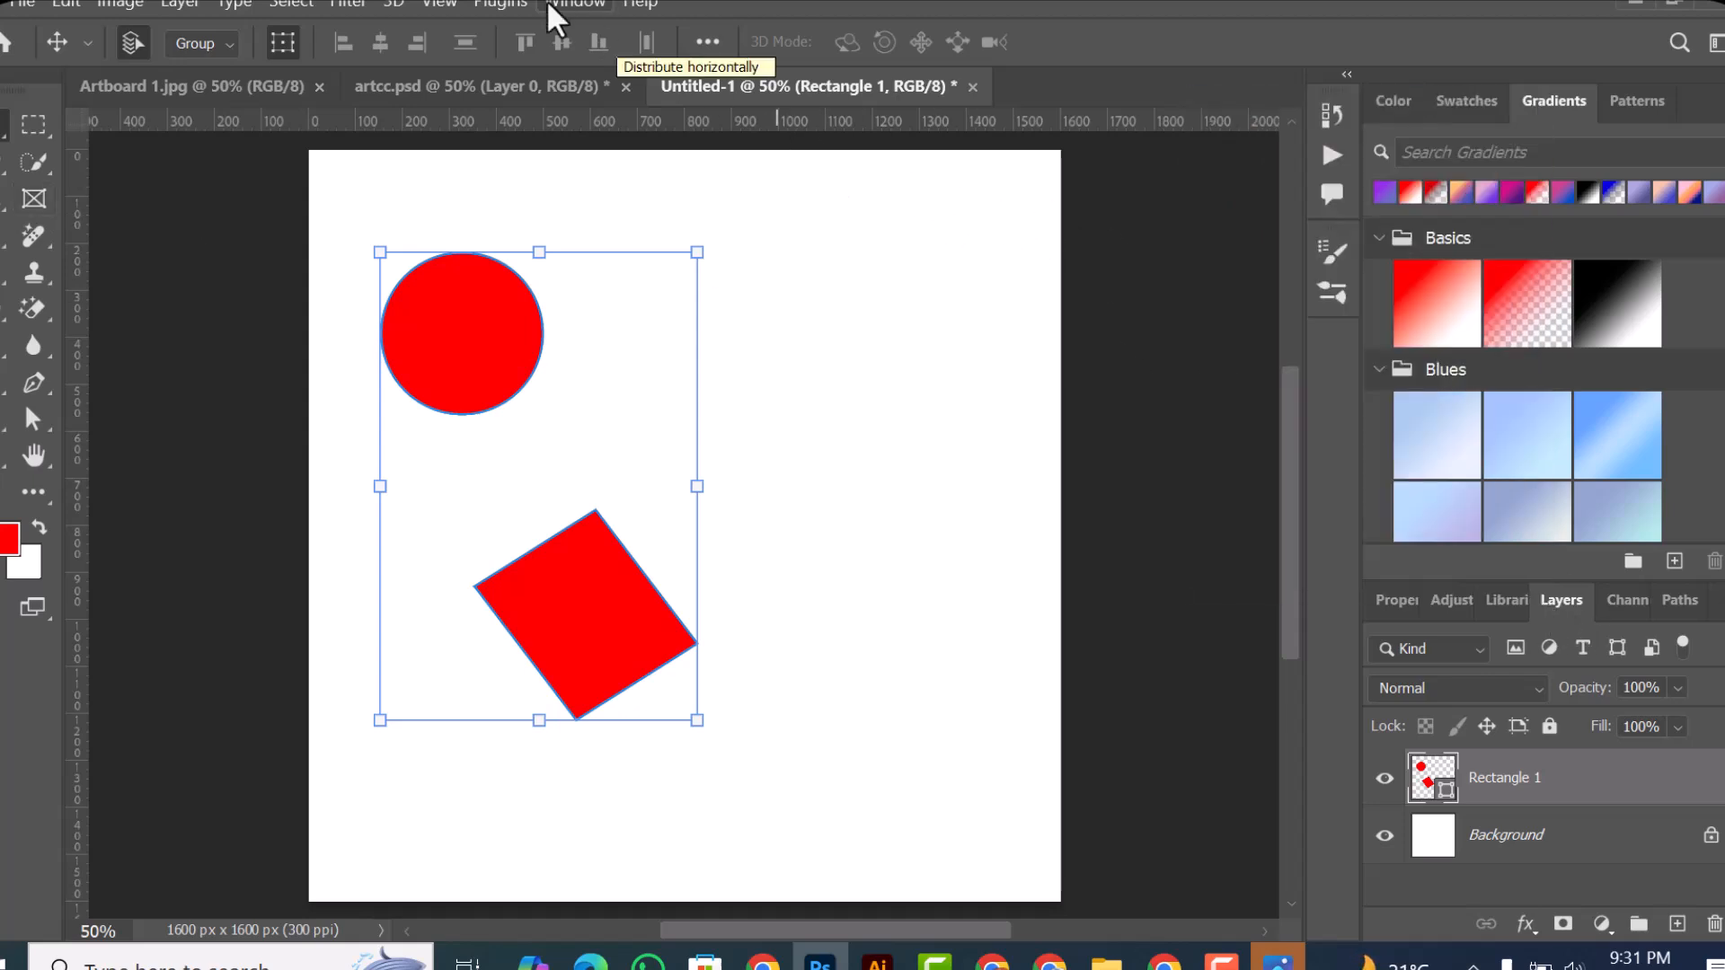
pyautogui.click(550, 4)
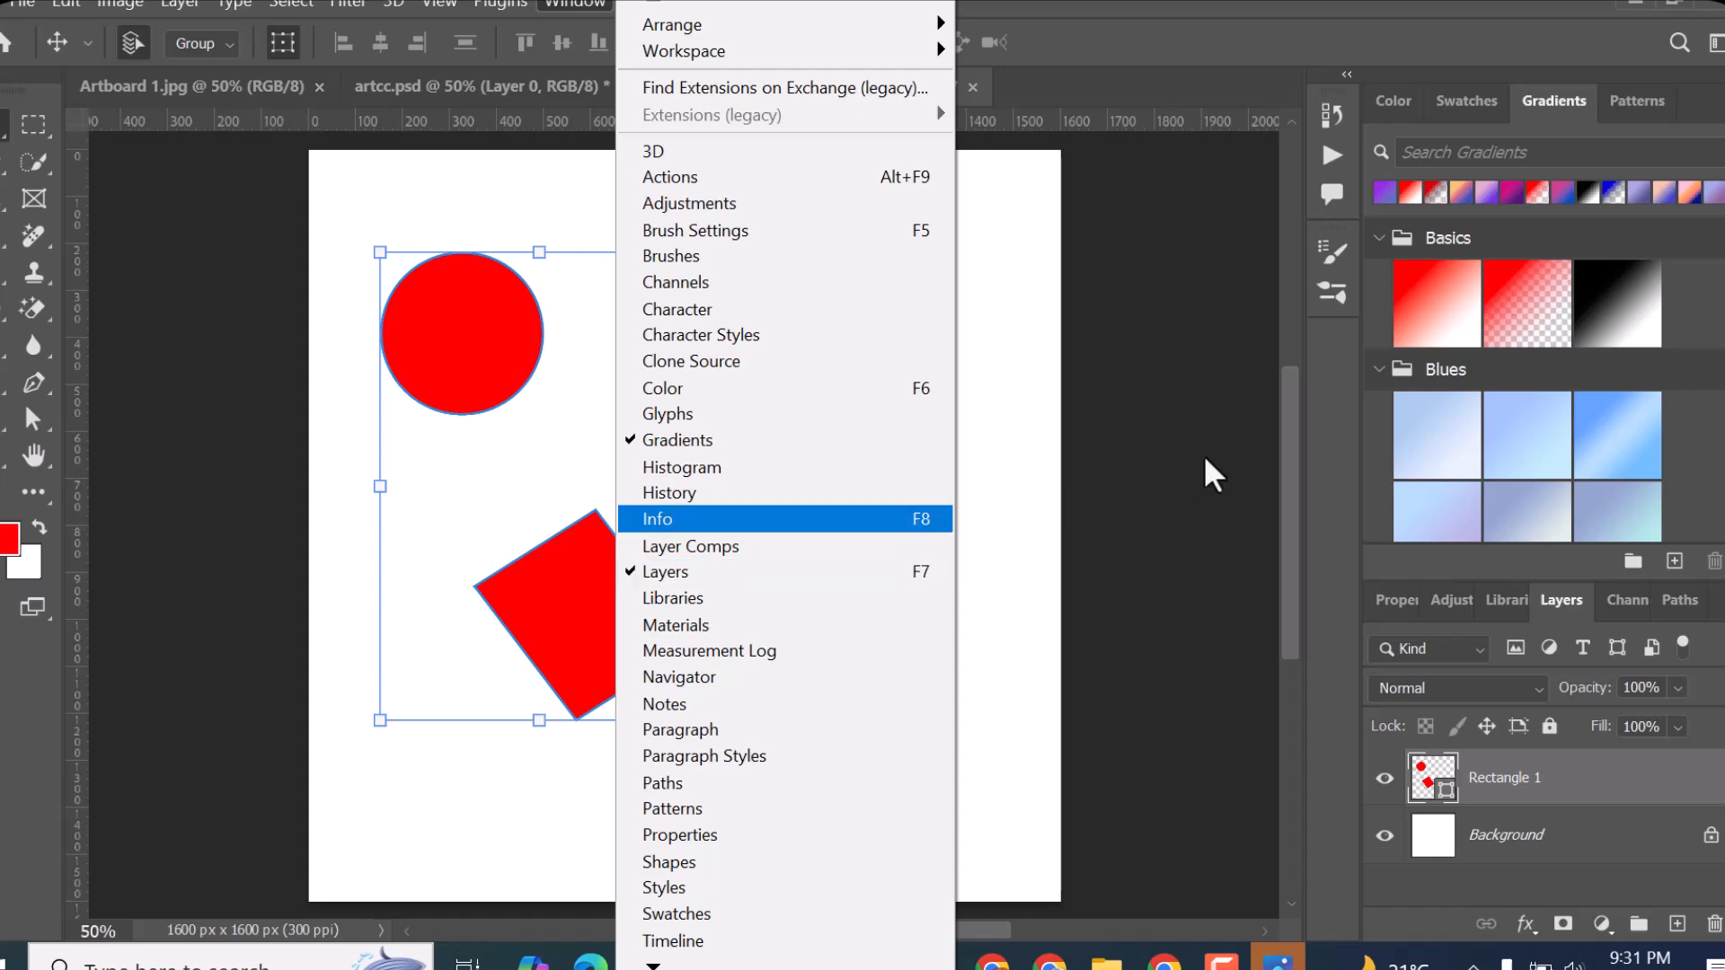
pyautogui.click(1019, 403)
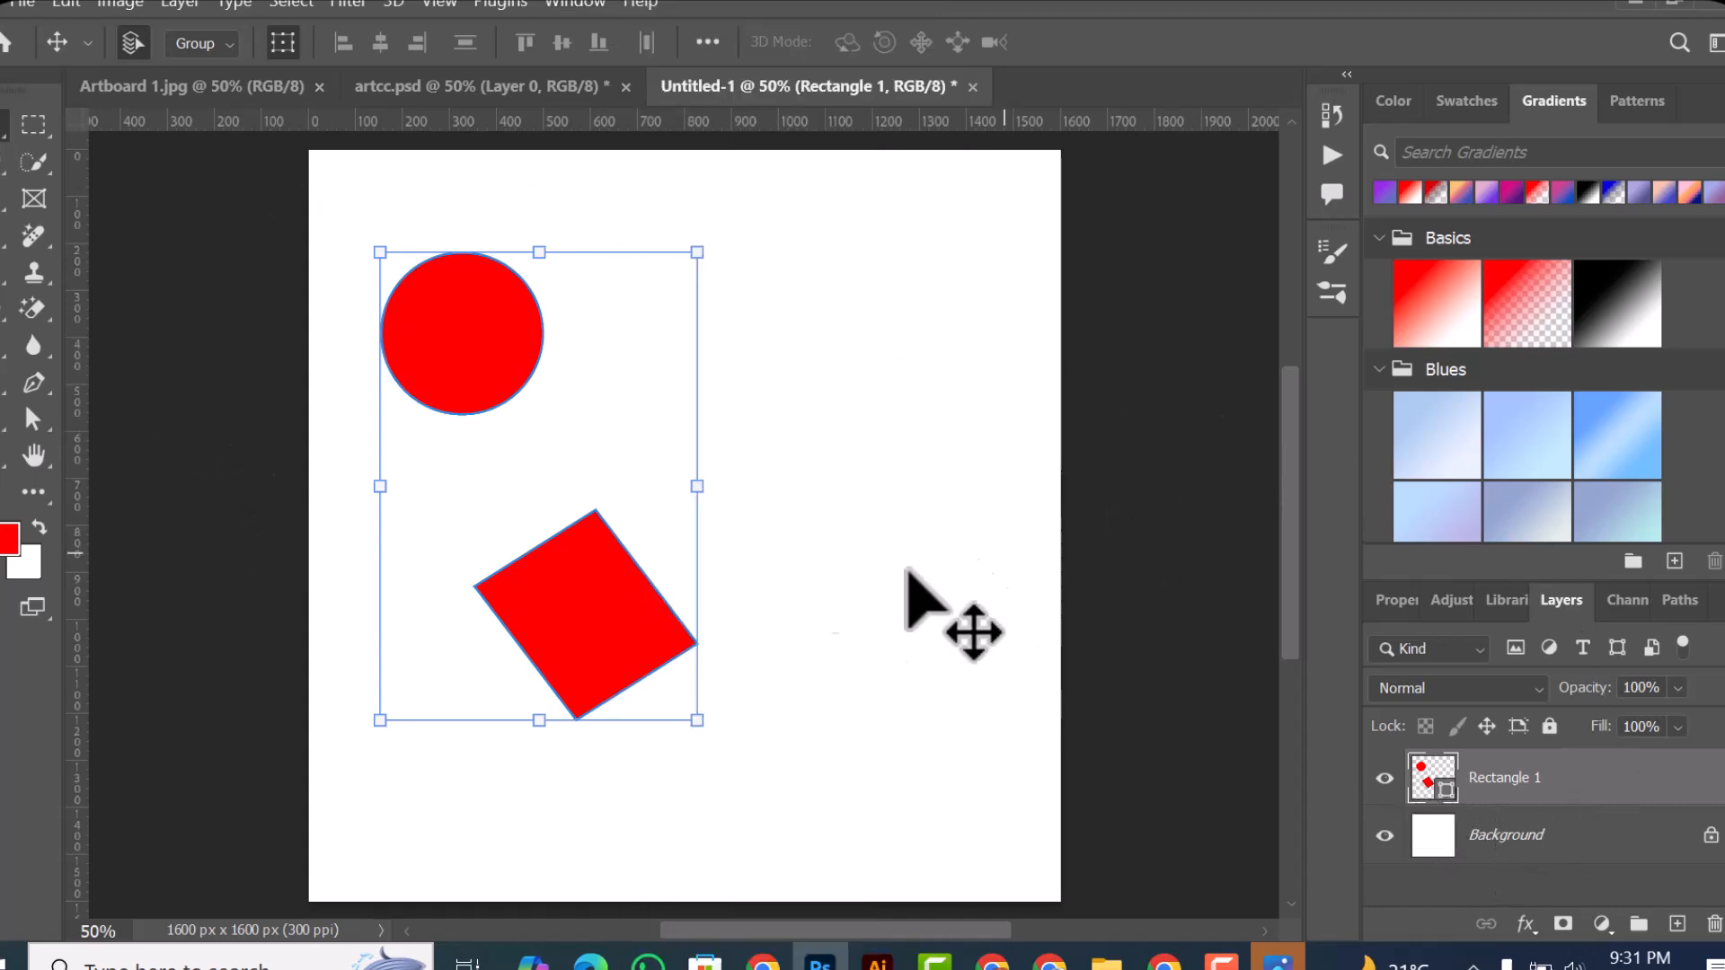
# Step: Delete the layer containing both shapes, draw an unfilled circle about 568 px across in the canvas's upper-left area, and display the layers
pyautogui.press('Delete')
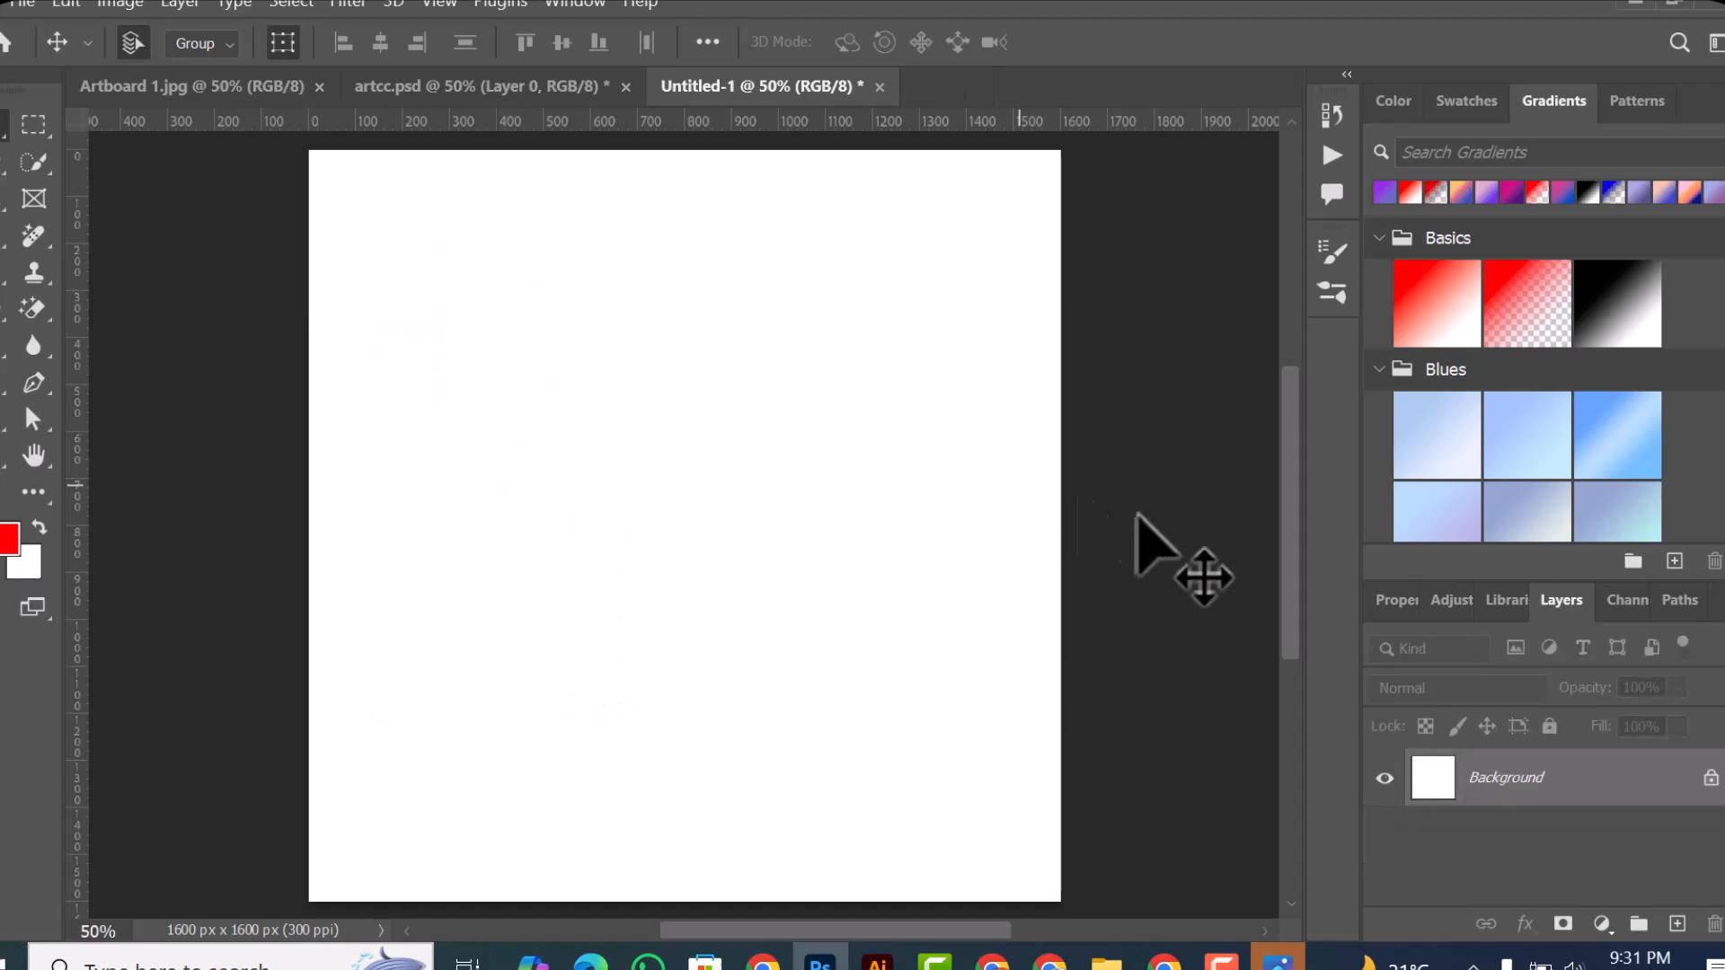
pyautogui.click(2, 462)
pyautogui.moveTo(491, 352); pyautogui.dragTo(620, 484)
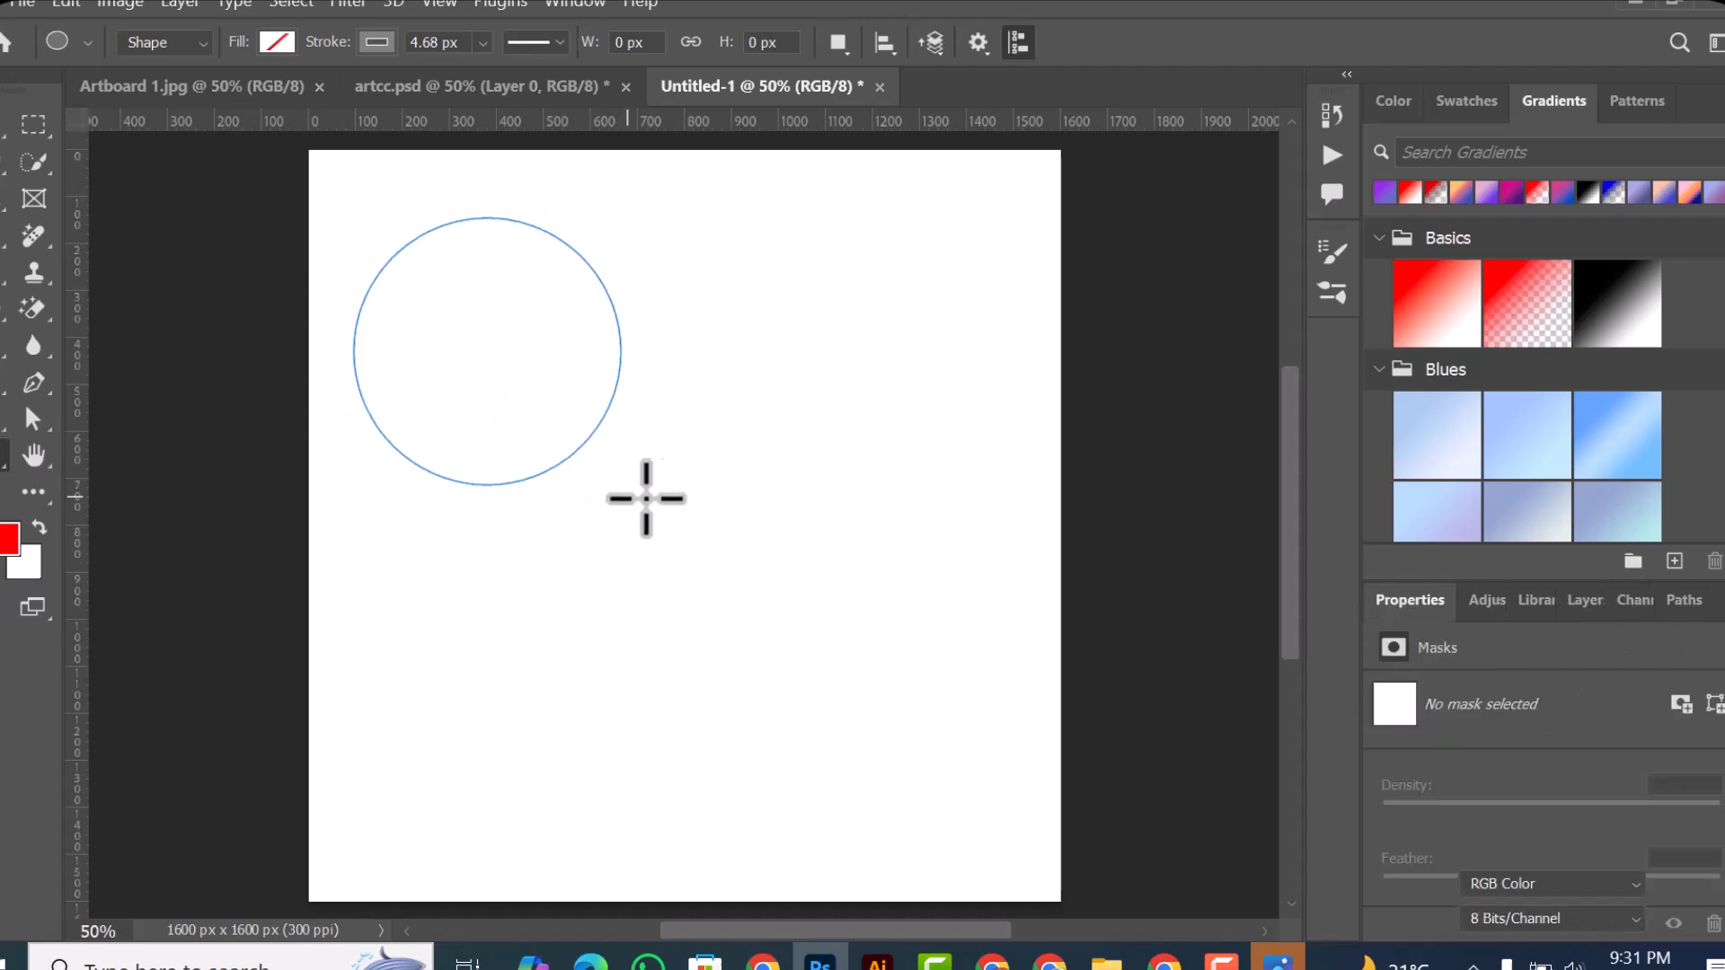
pyautogui.click(1583, 600)
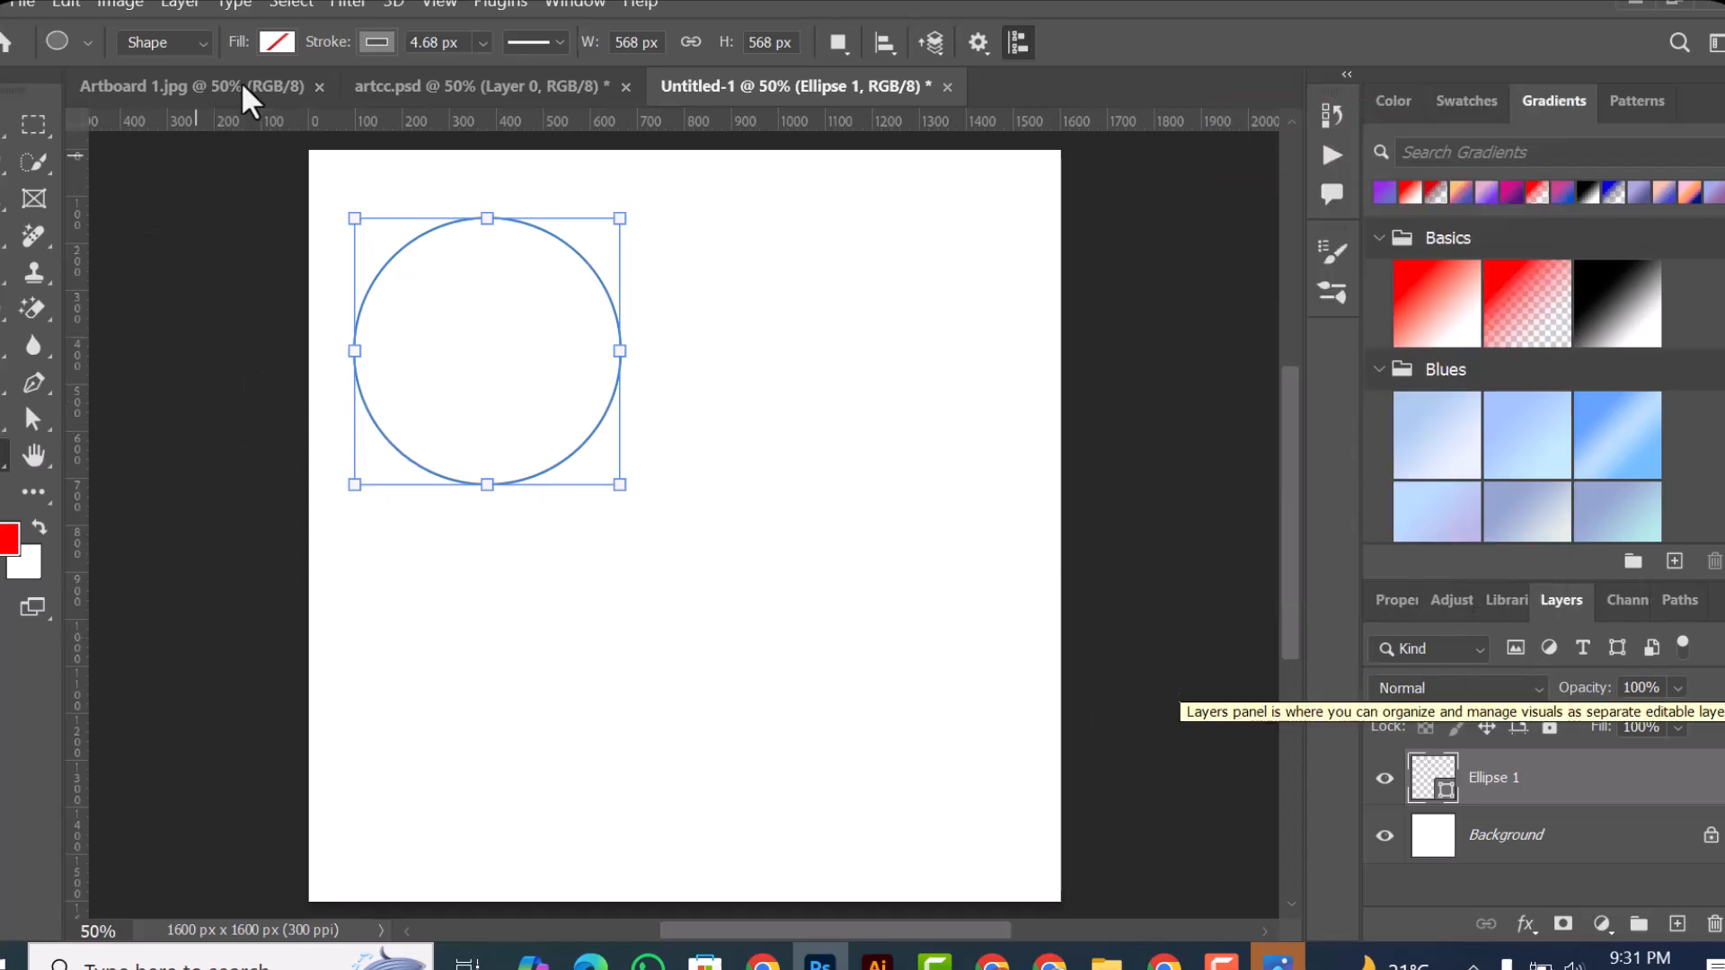
# Step: Fill the new circle with the recently used red and switch to the Move tool
pyautogui.click(275, 42)
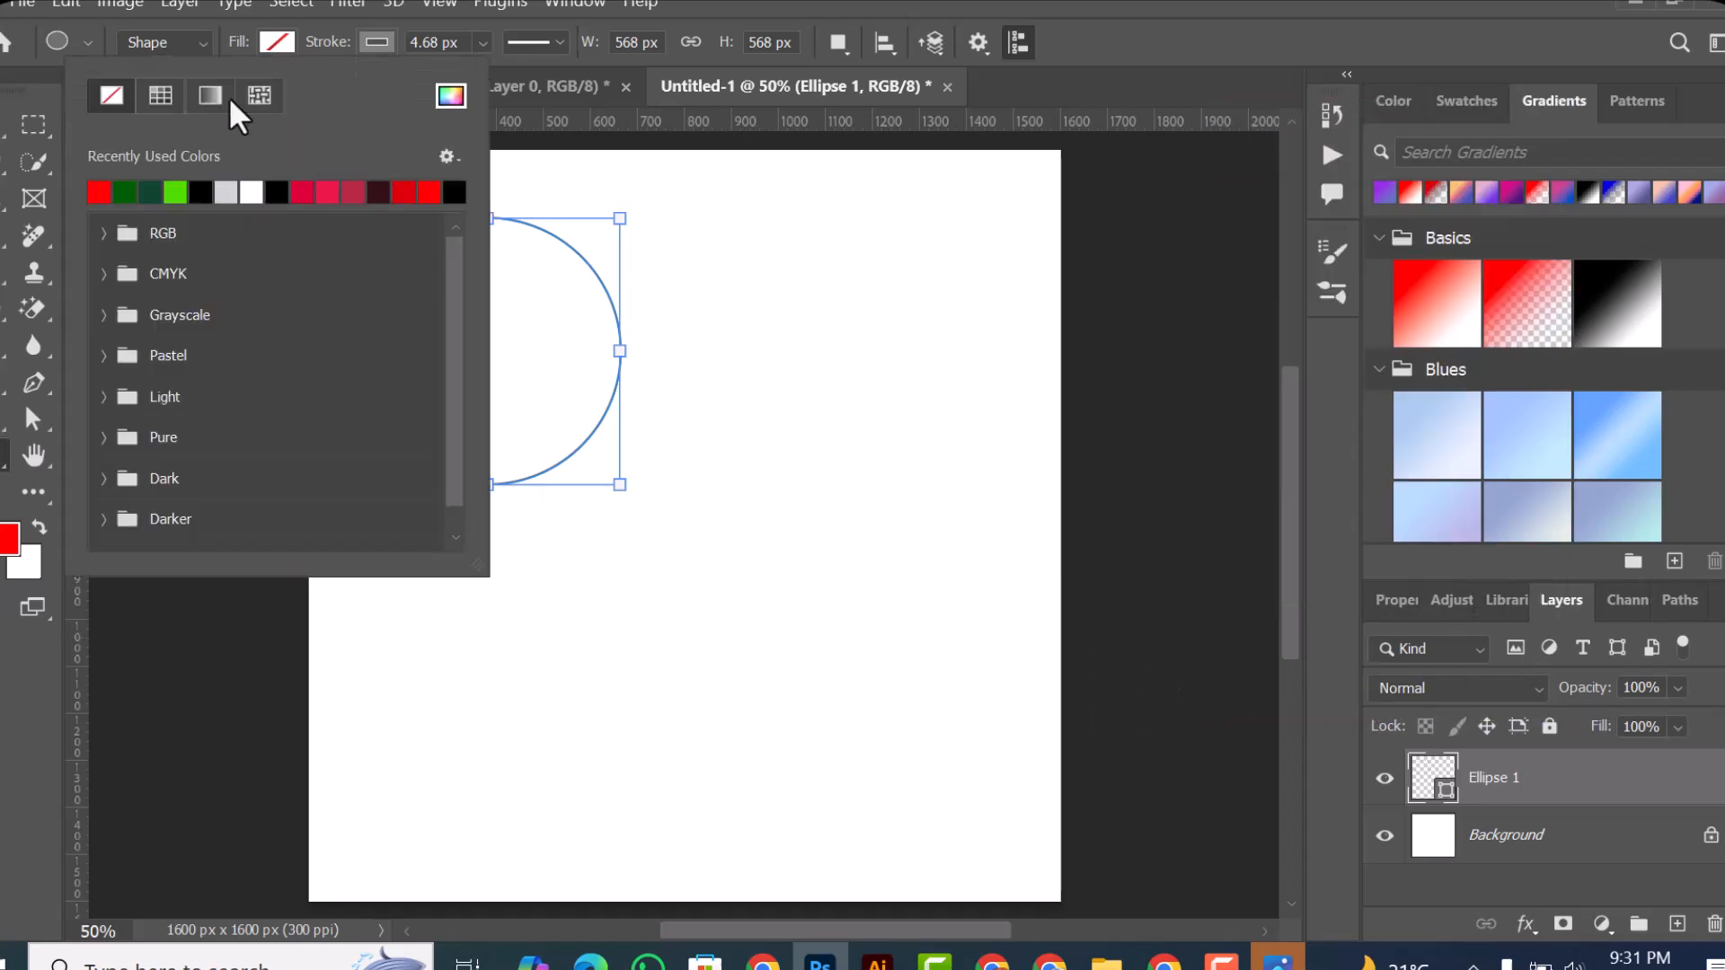
pyautogui.click(94, 192)
pyautogui.click(3, 125)
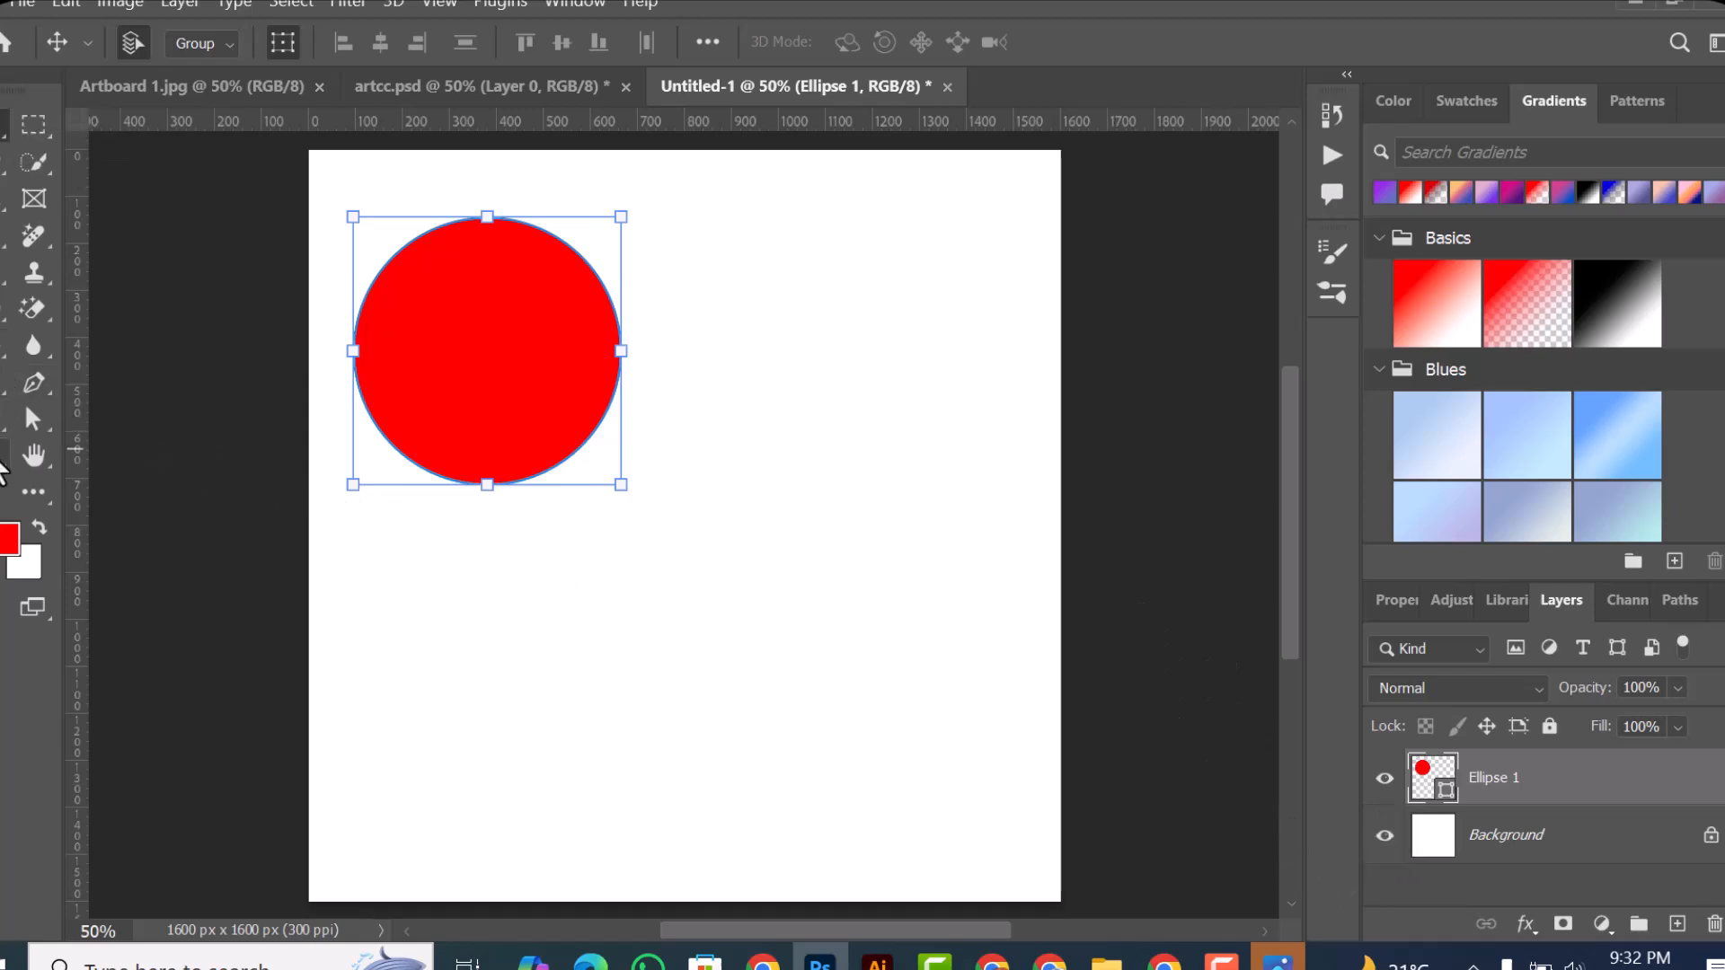
# Step: Draw a red ellipse about 756 × 475 px below the circle and display the document's layers
pyautogui.press('u')
pyautogui.moveTo(460, 528); pyautogui.dragTo(814, 751)
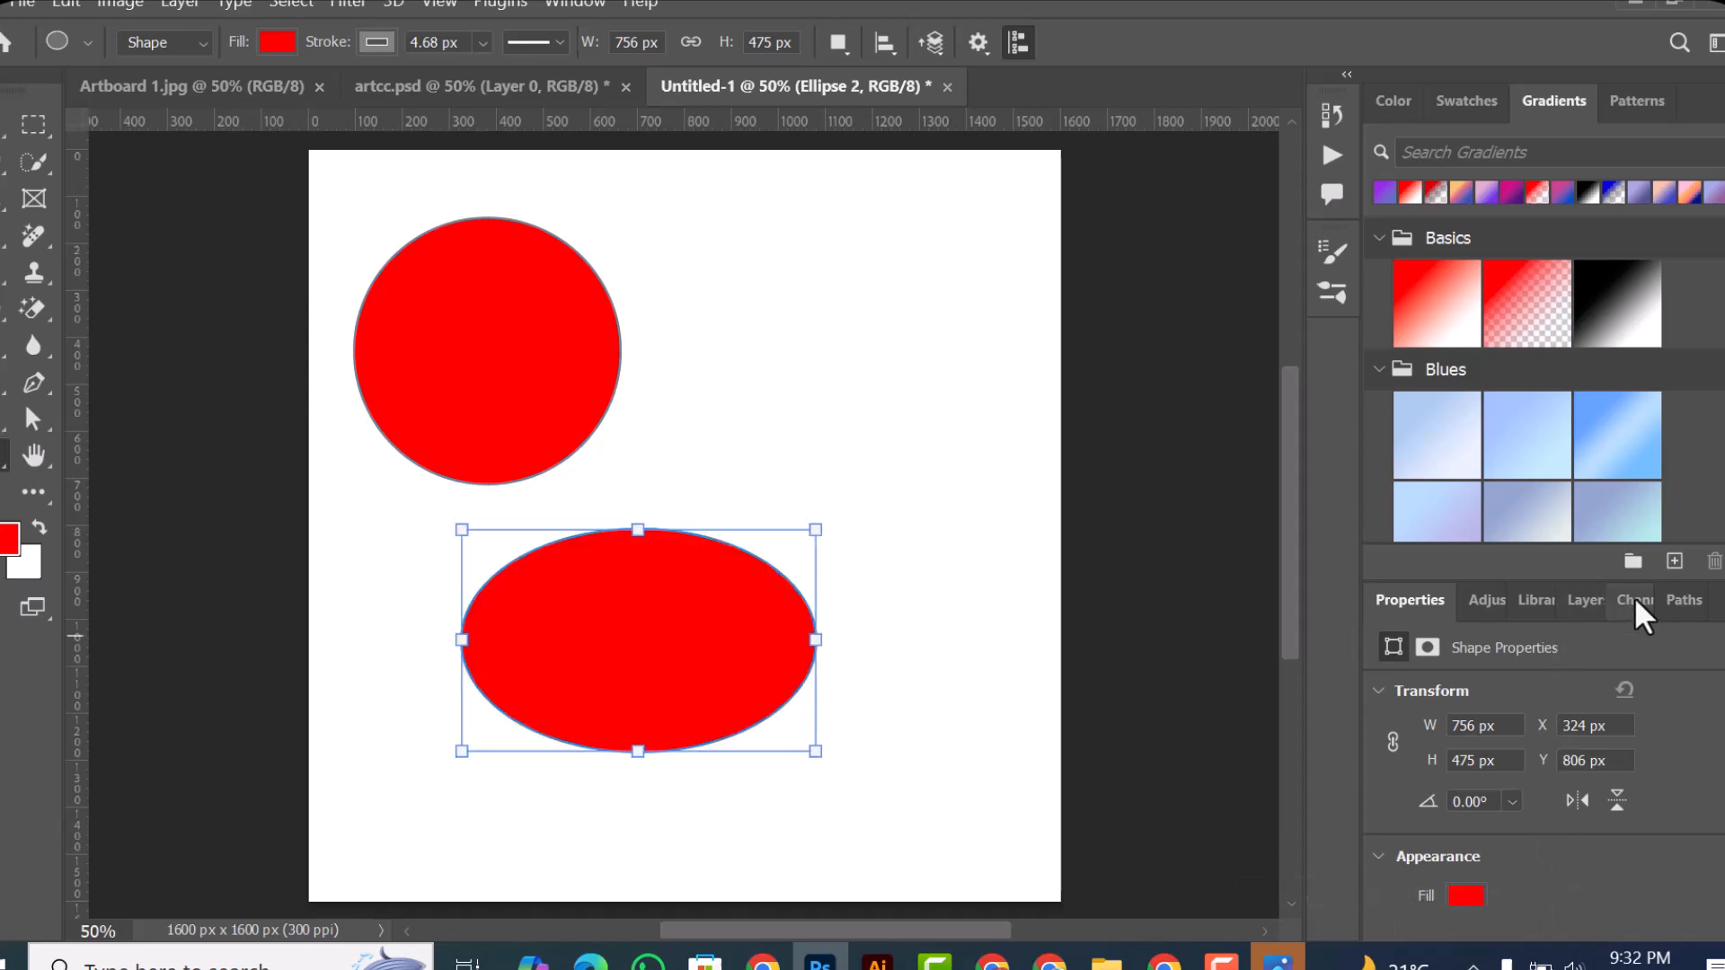
pyautogui.click(1574, 604)
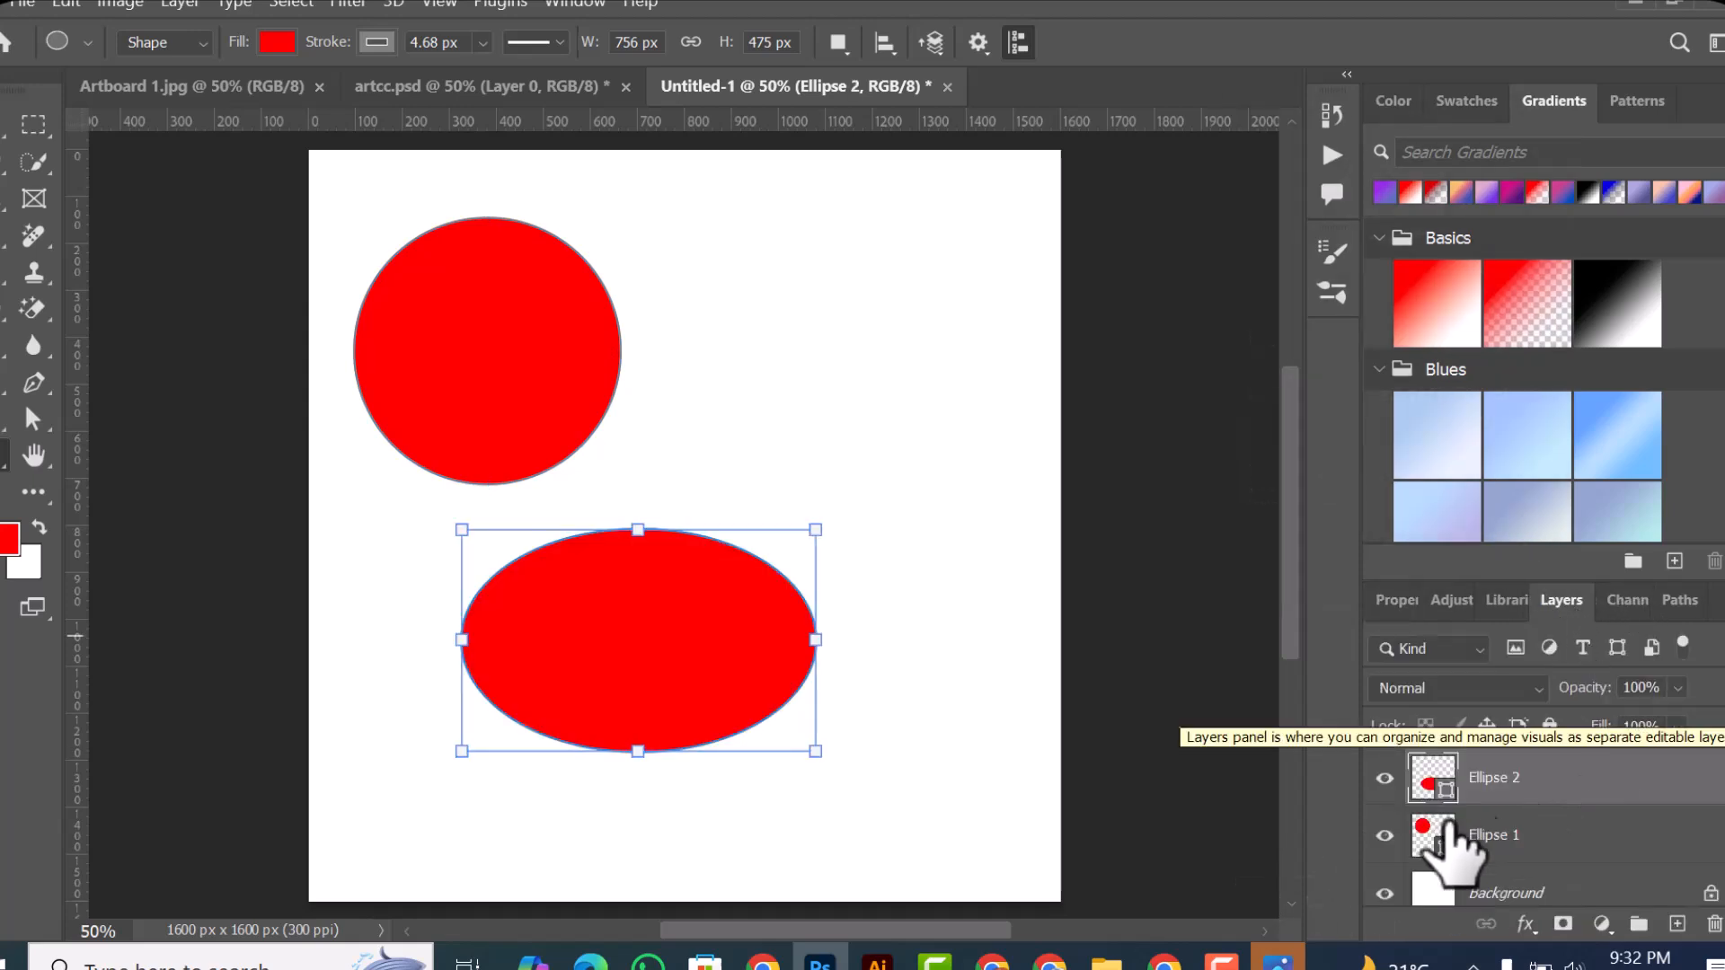
# Step: Select the circle and the lower ellipse in turn with the Move tool, and delete the lower ellipse
pyautogui.rightClick(2, 463)
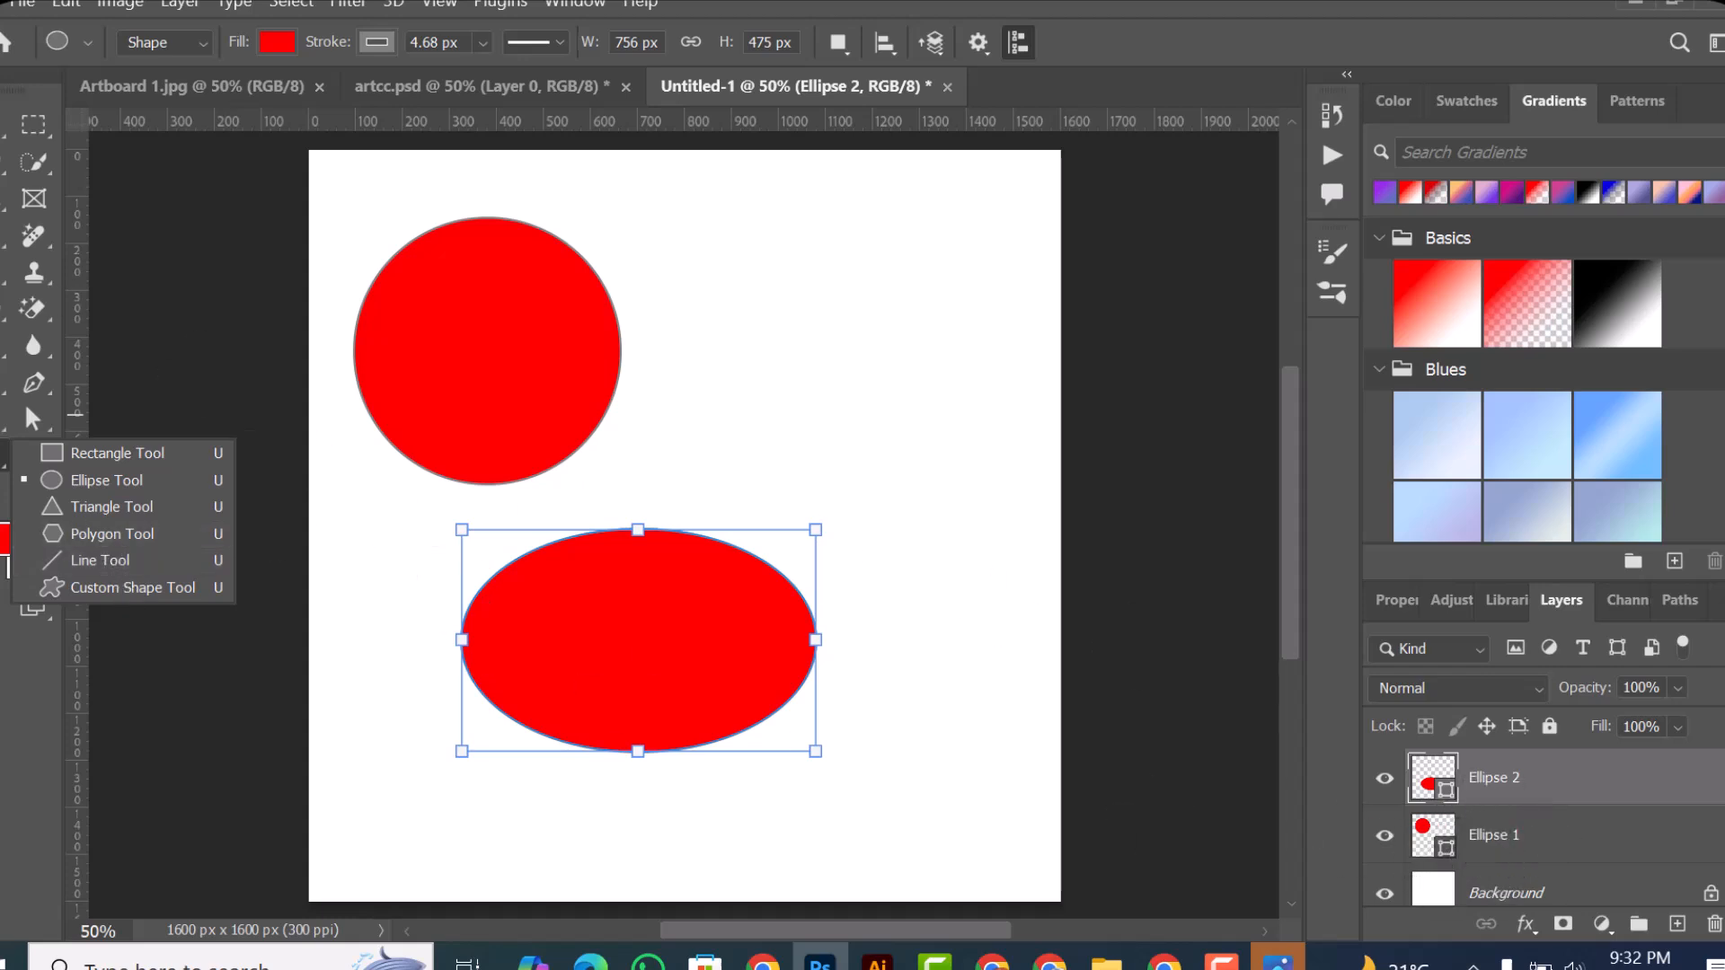
pyautogui.press('v')
pyautogui.click(571, 426)
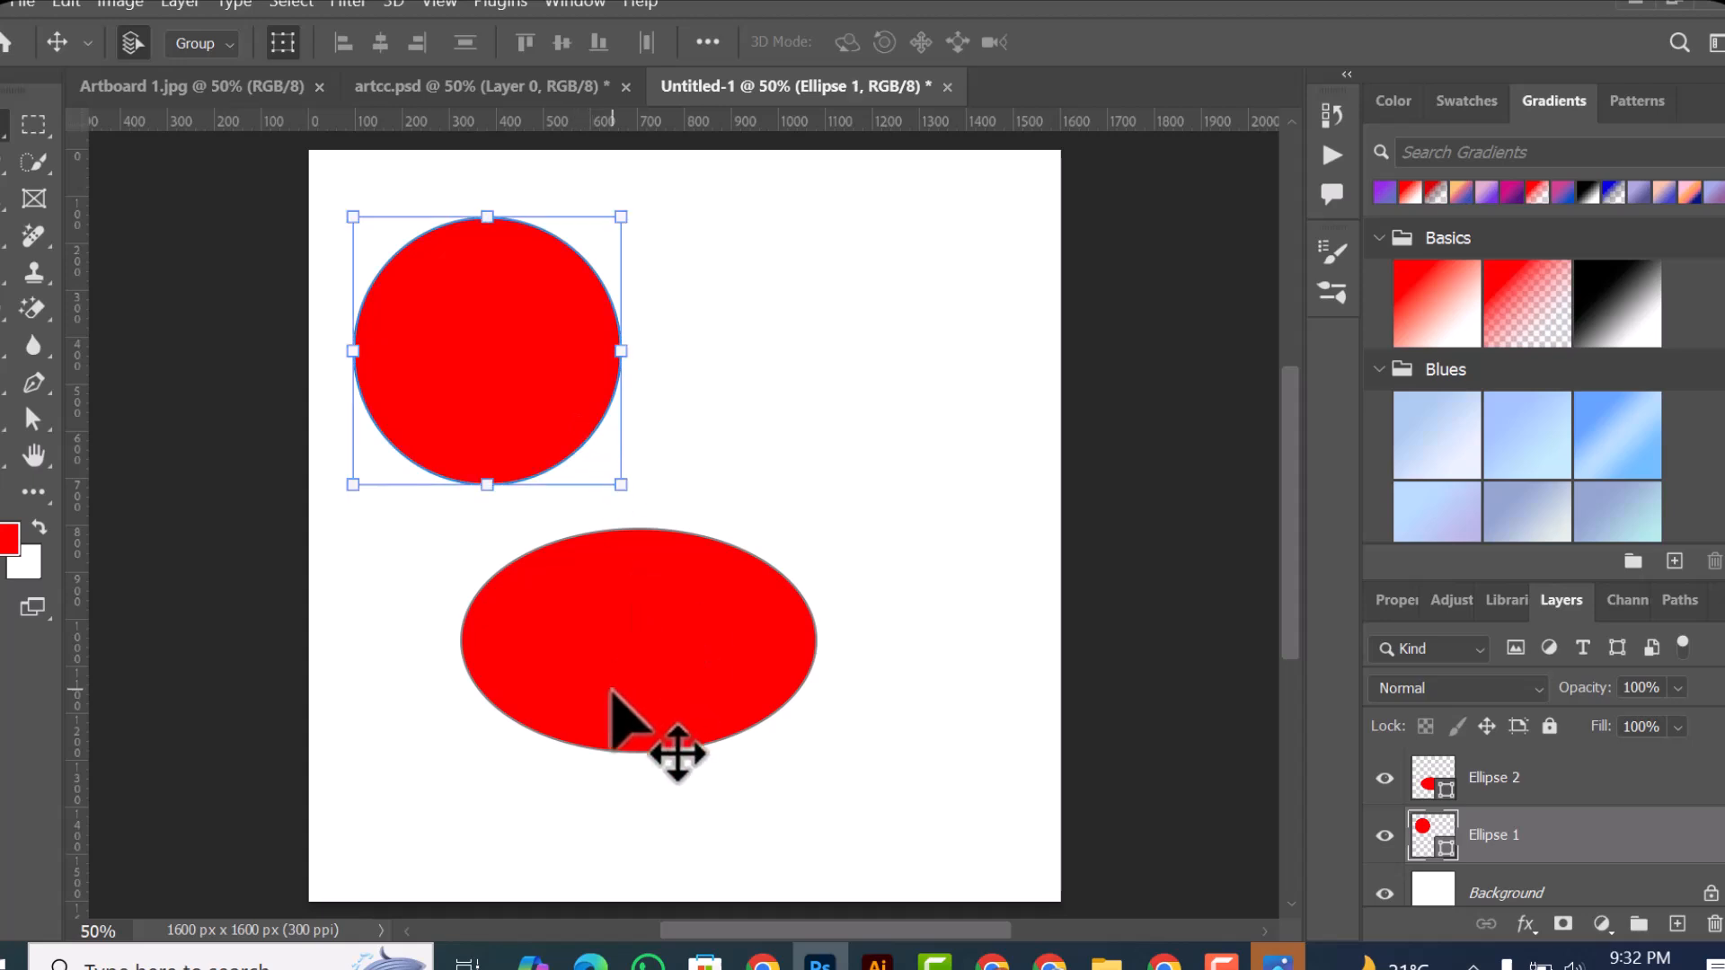
pyautogui.click(611, 697)
pyautogui.press('Delete')
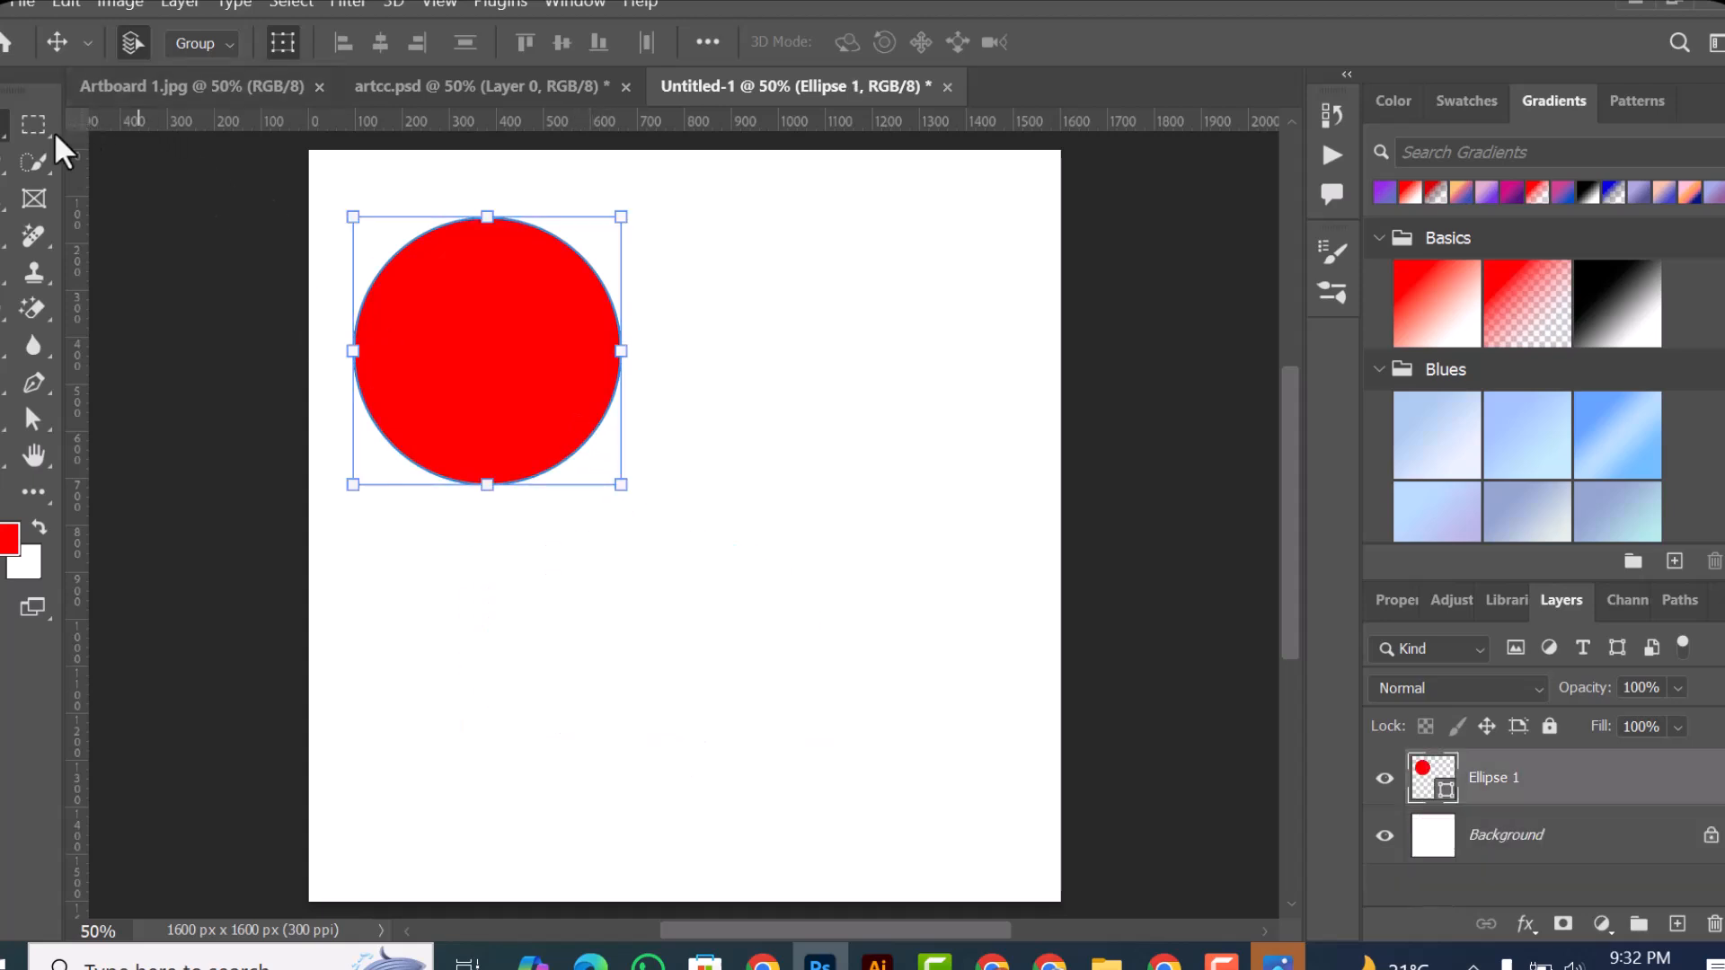
# Step: Draw a rectangular marquee selection in the blank canvas area below and to the right of the circle
pyautogui.click(35, 127)
pyautogui.click(117, 126)
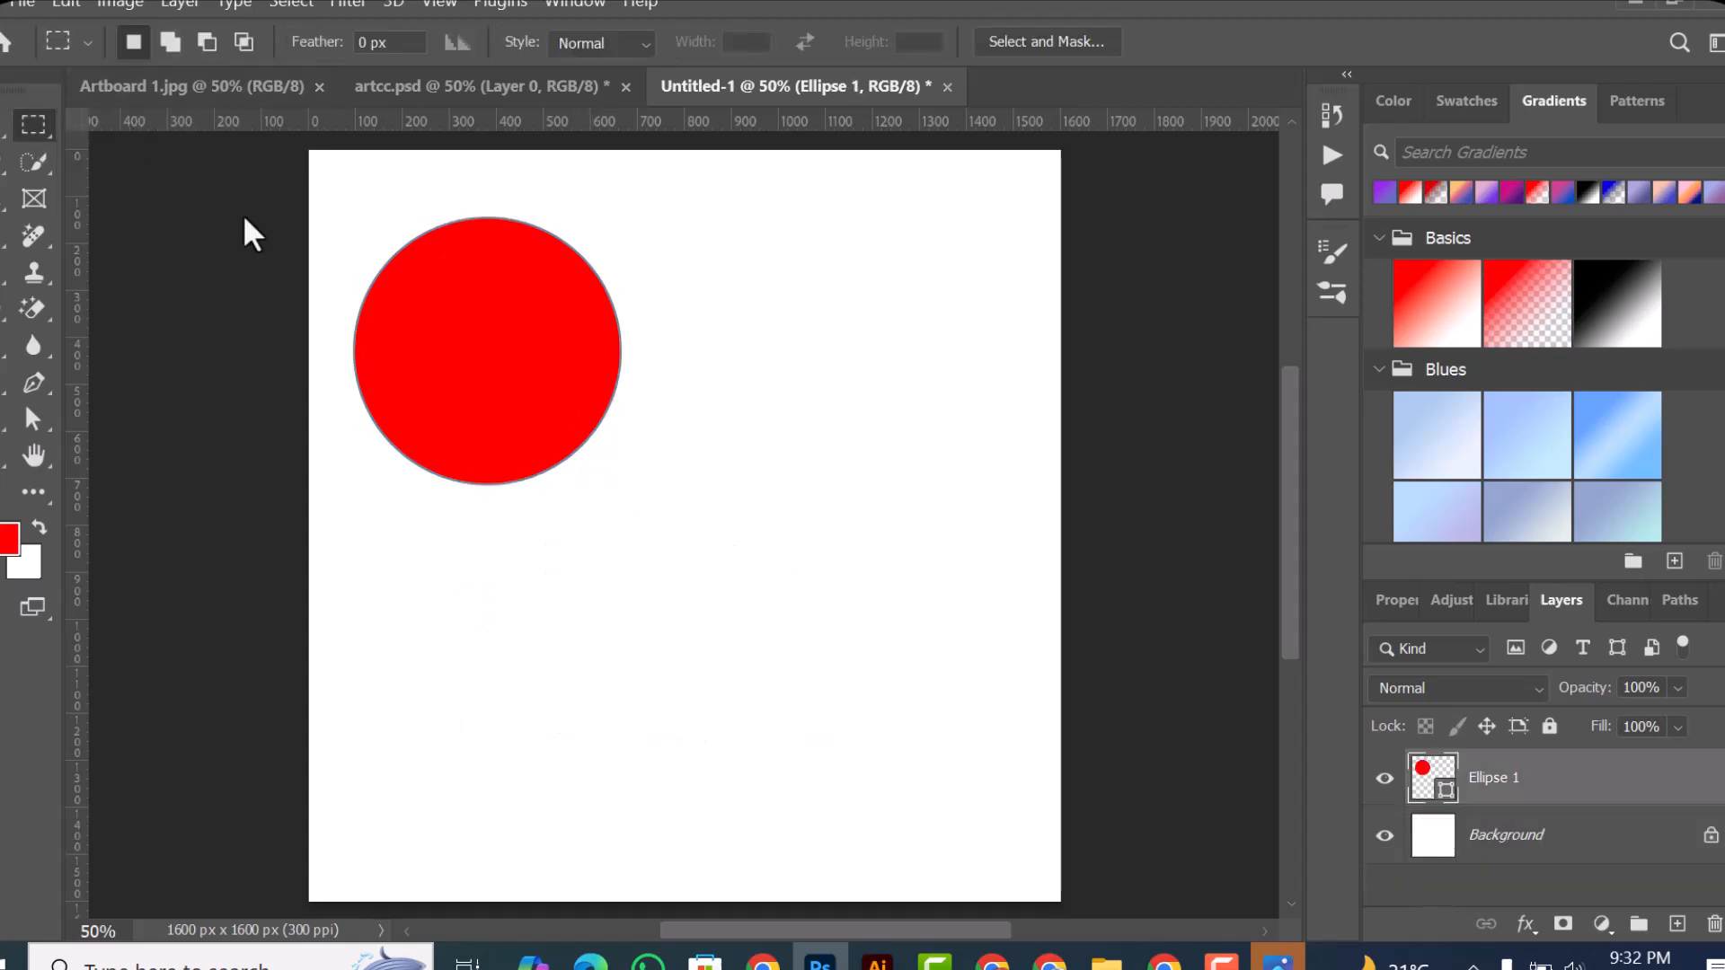
pyautogui.moveTo(636, 512); pyautogui.dragTo(913, 723)
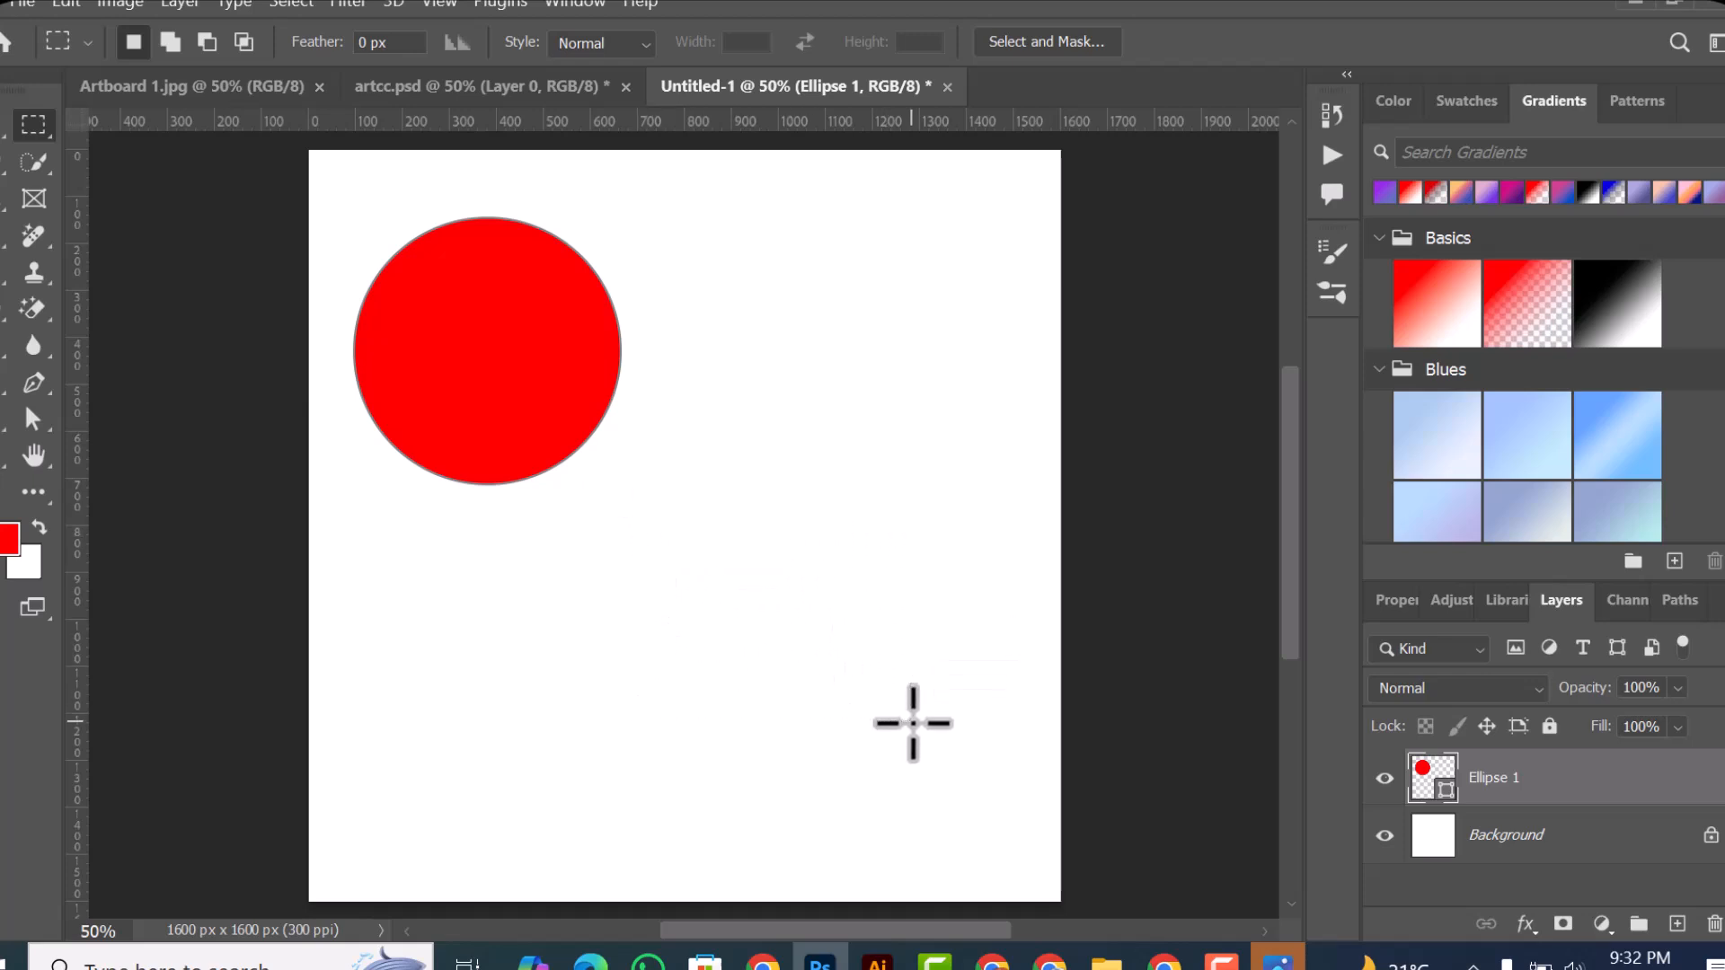
pyautogui.press('alt')
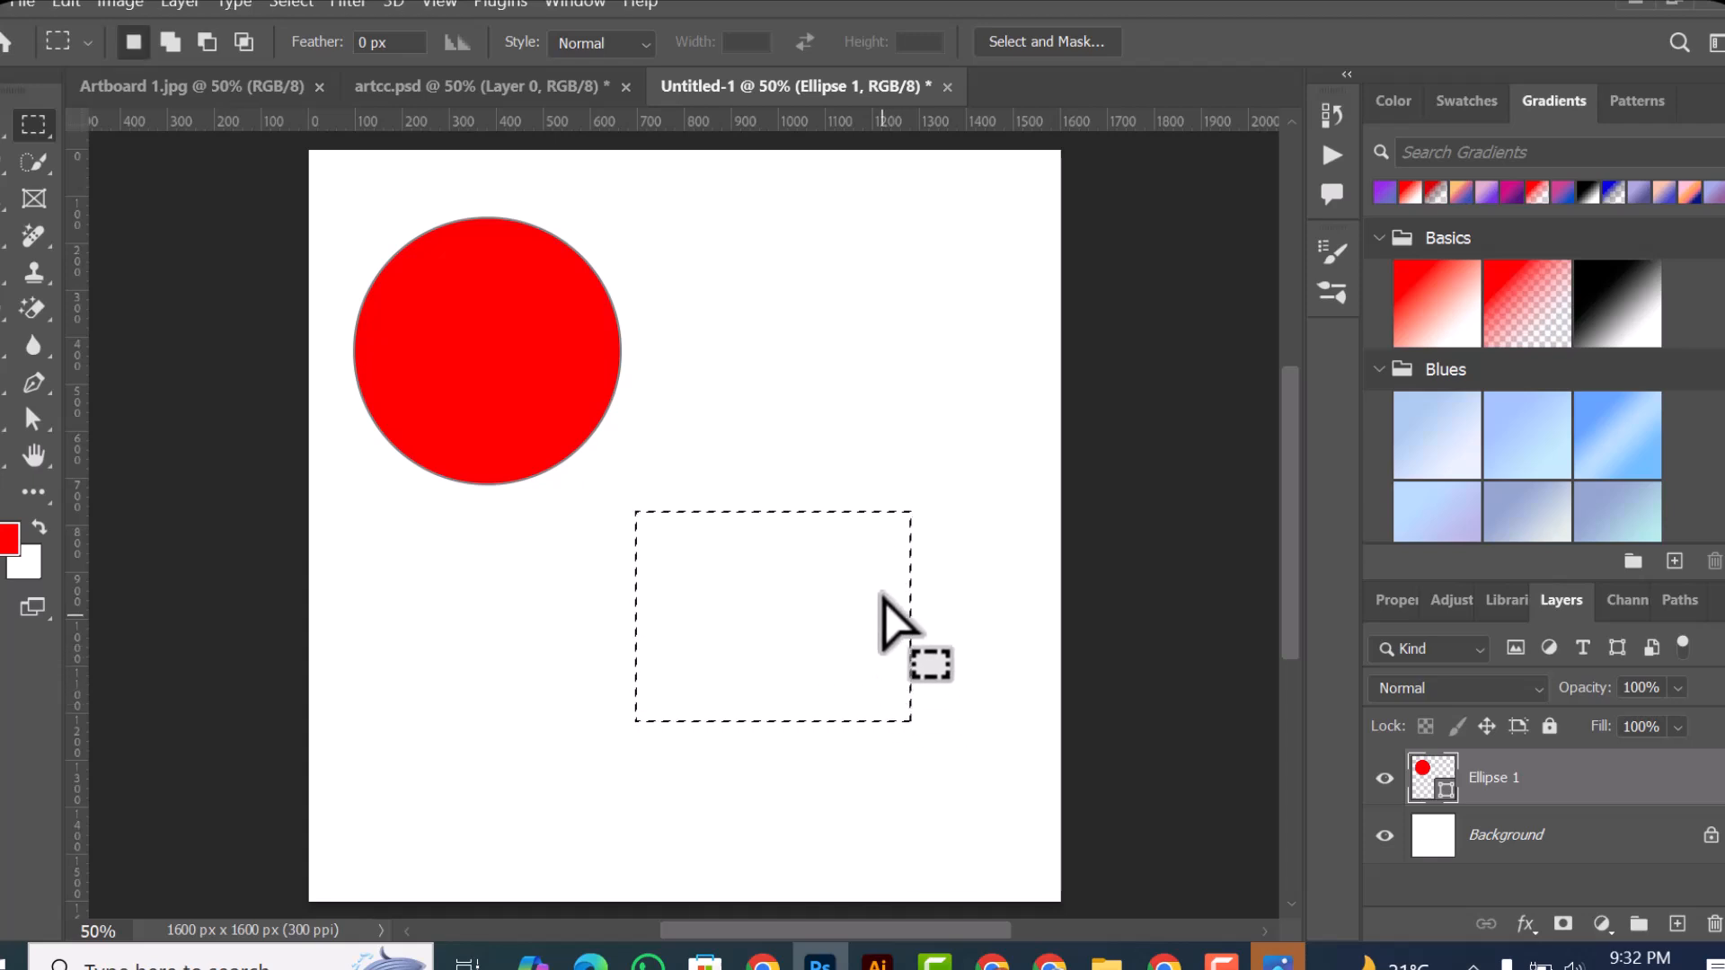
# Step: Clear the marquee selection and move the red circle to near the middle of the canvas with the Move tool
pyautogui.click(2, 126)
pyautogui.hotkey('ctrl', 'd')
pyautogui.moveTo(537, 402); pyautogui.dragTo(701, 559)
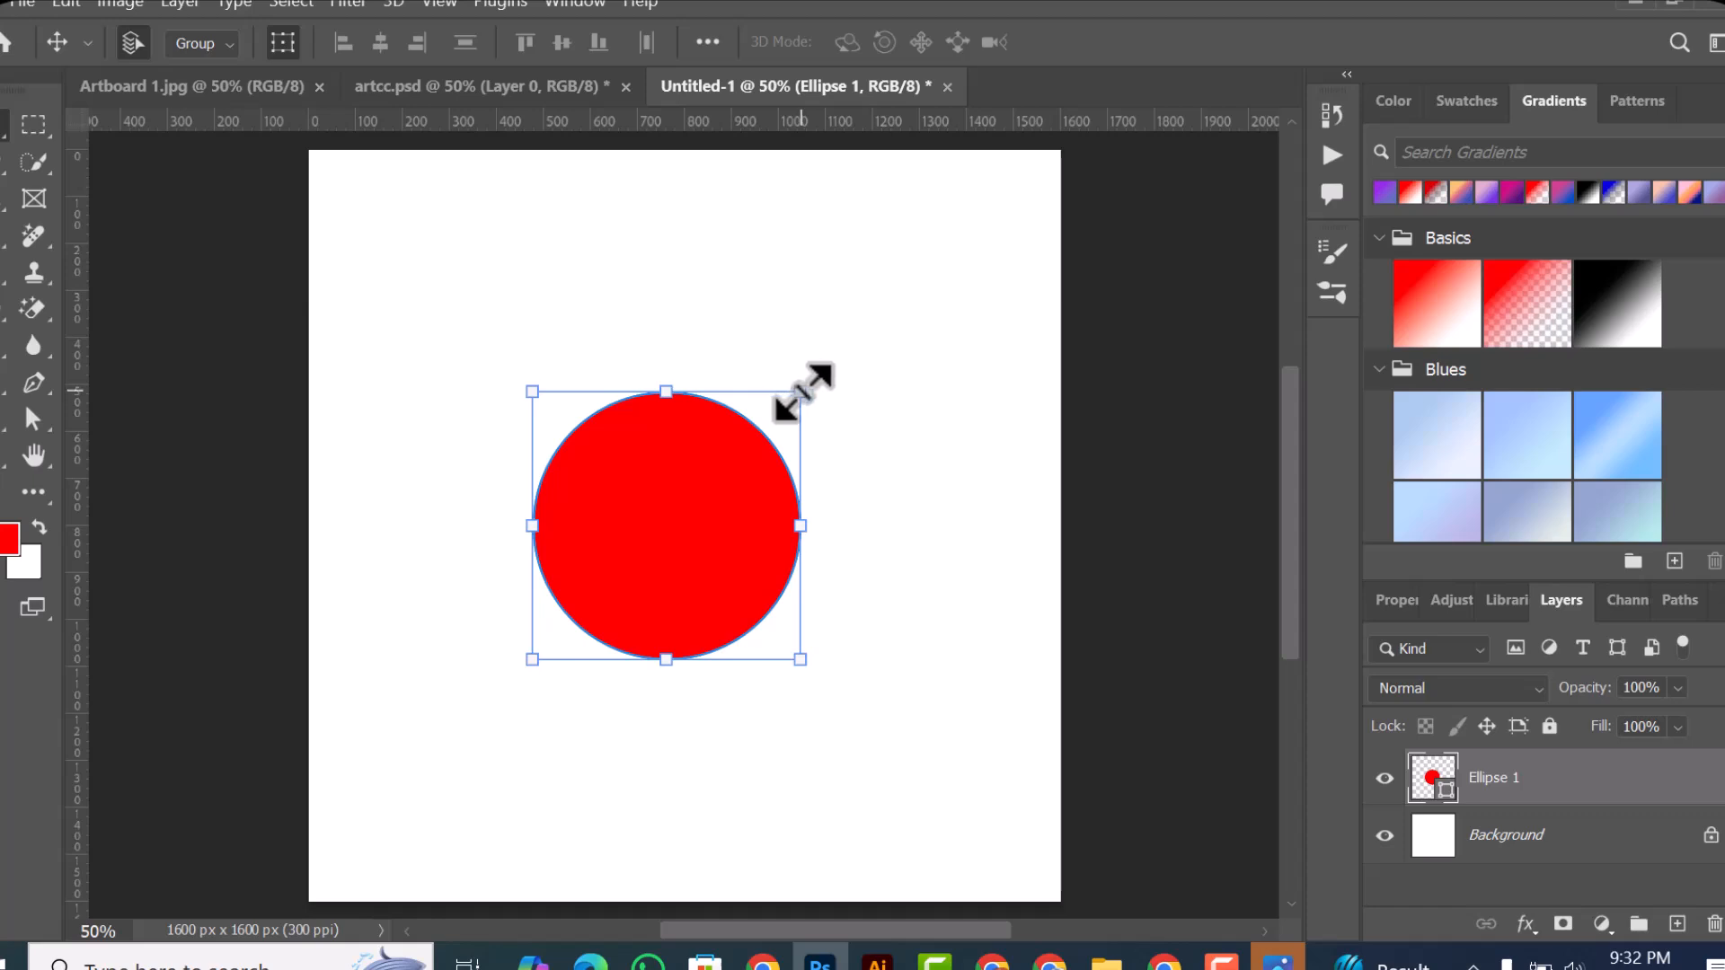
# Step: Stretch the circle non-proportionally from its upper-right corner to about 1124 × 797 px and cancel the transform
pyautogui.moveTo(847, 375); pyautogui.dragTo(1060, 287)
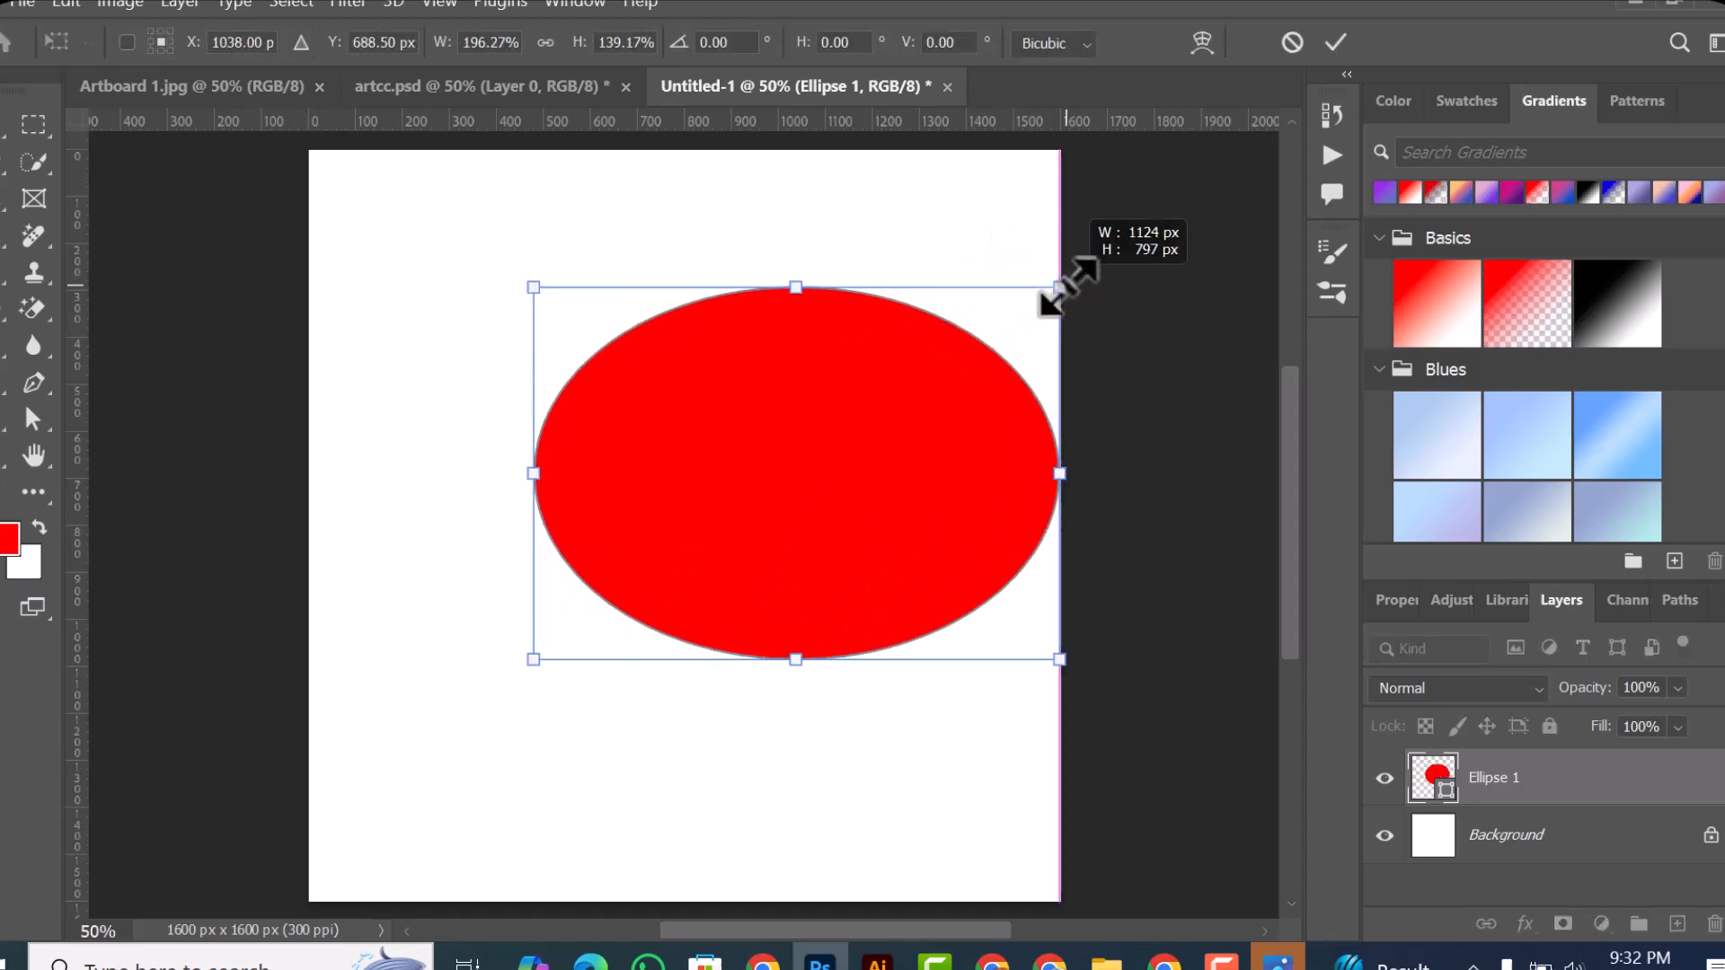
pyautogui.click(1286, 42)
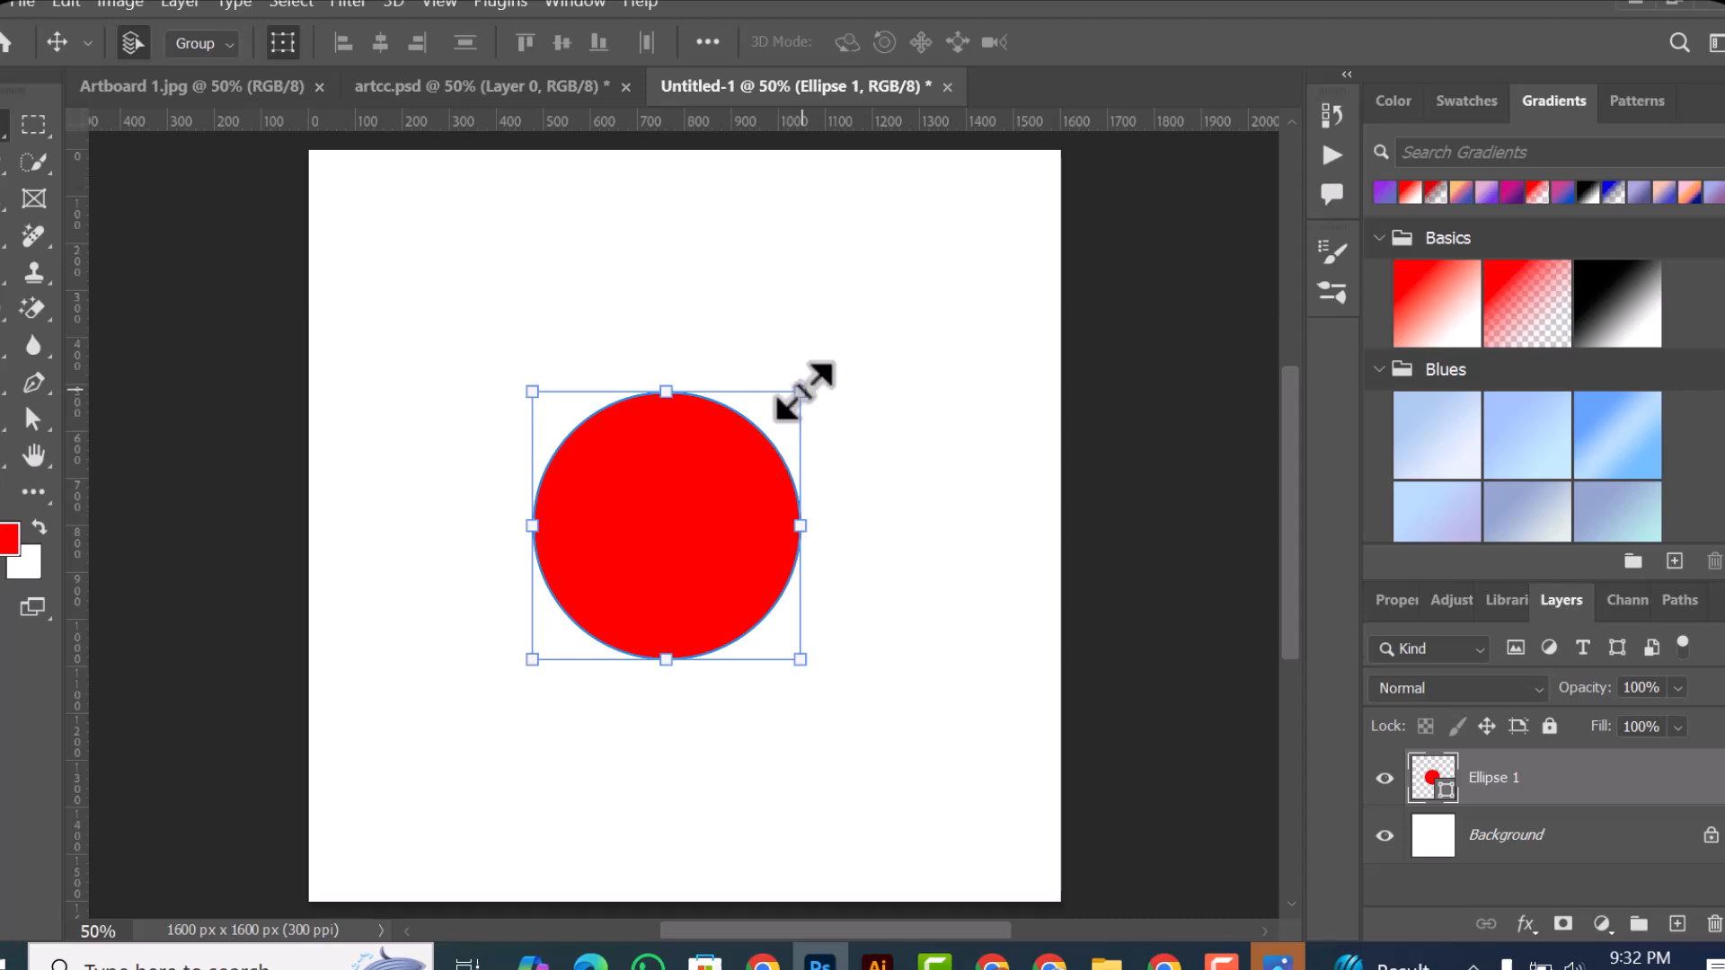
# Step: Scale the circle proportionally from its upper-right corner in two passes, to about 73.6% and about 134.8%, applying each transform
pyautogui.moveTo(804, 390); pyautogui.dragTo(771, 501)
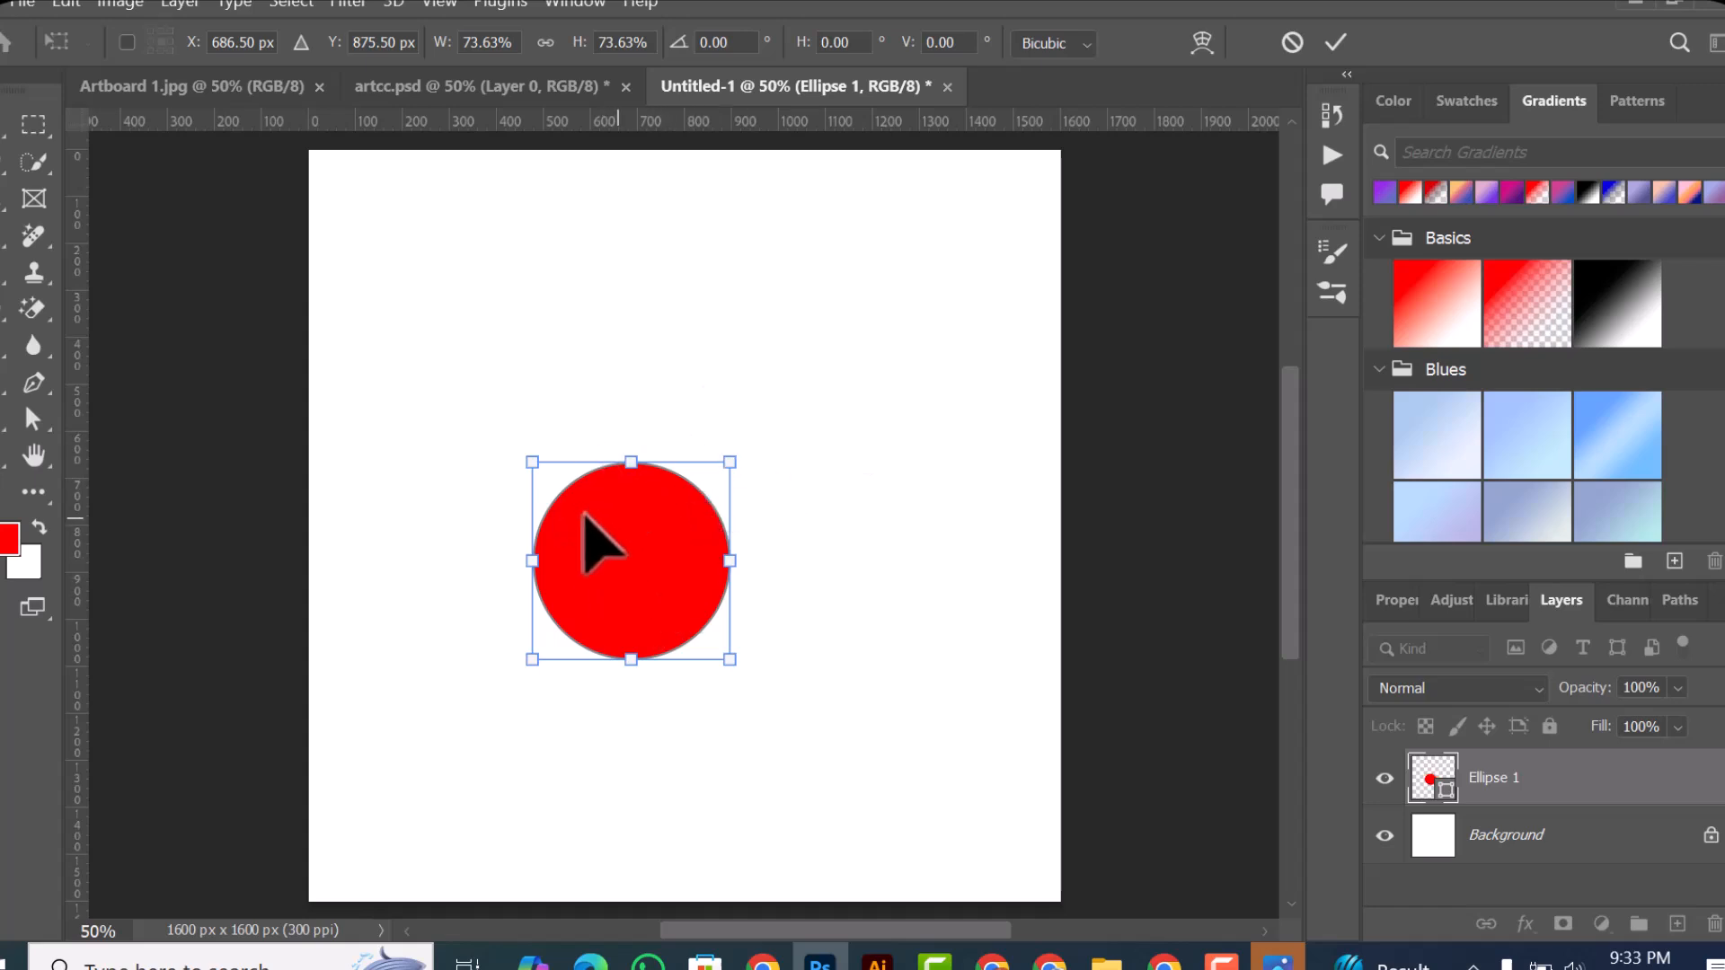
pyautogui.click(1343, 53)
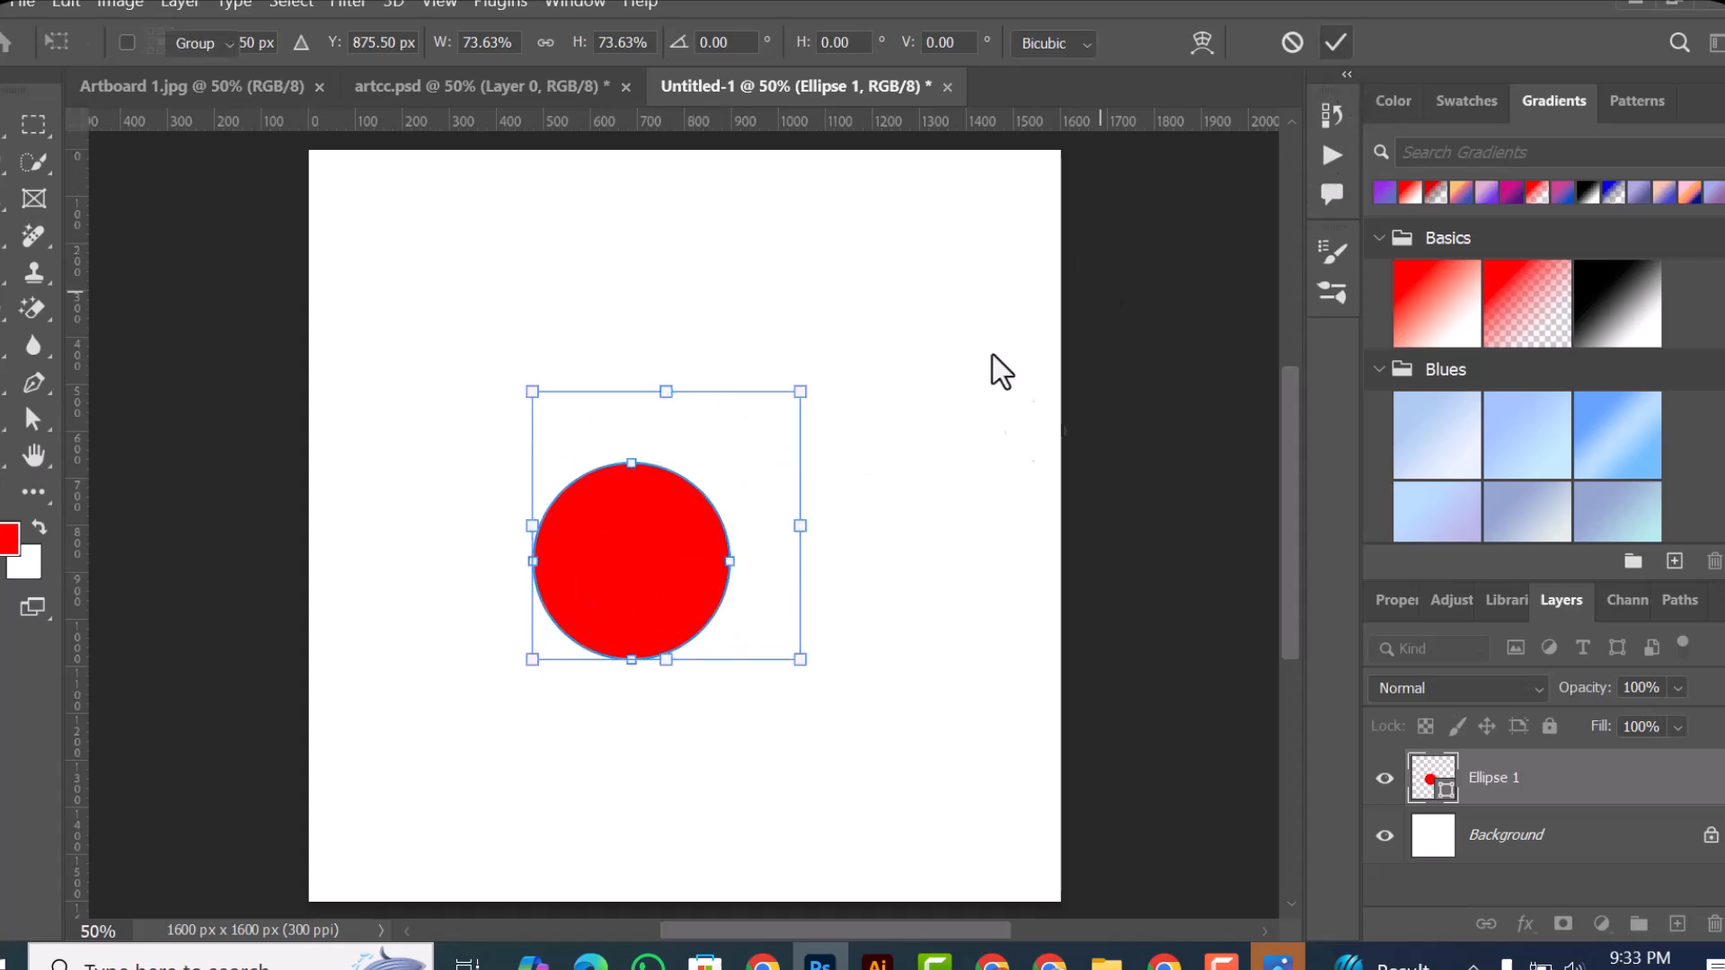
pyautogui.moveTo(770, 442); pyautogui.dragTo(840, 454)
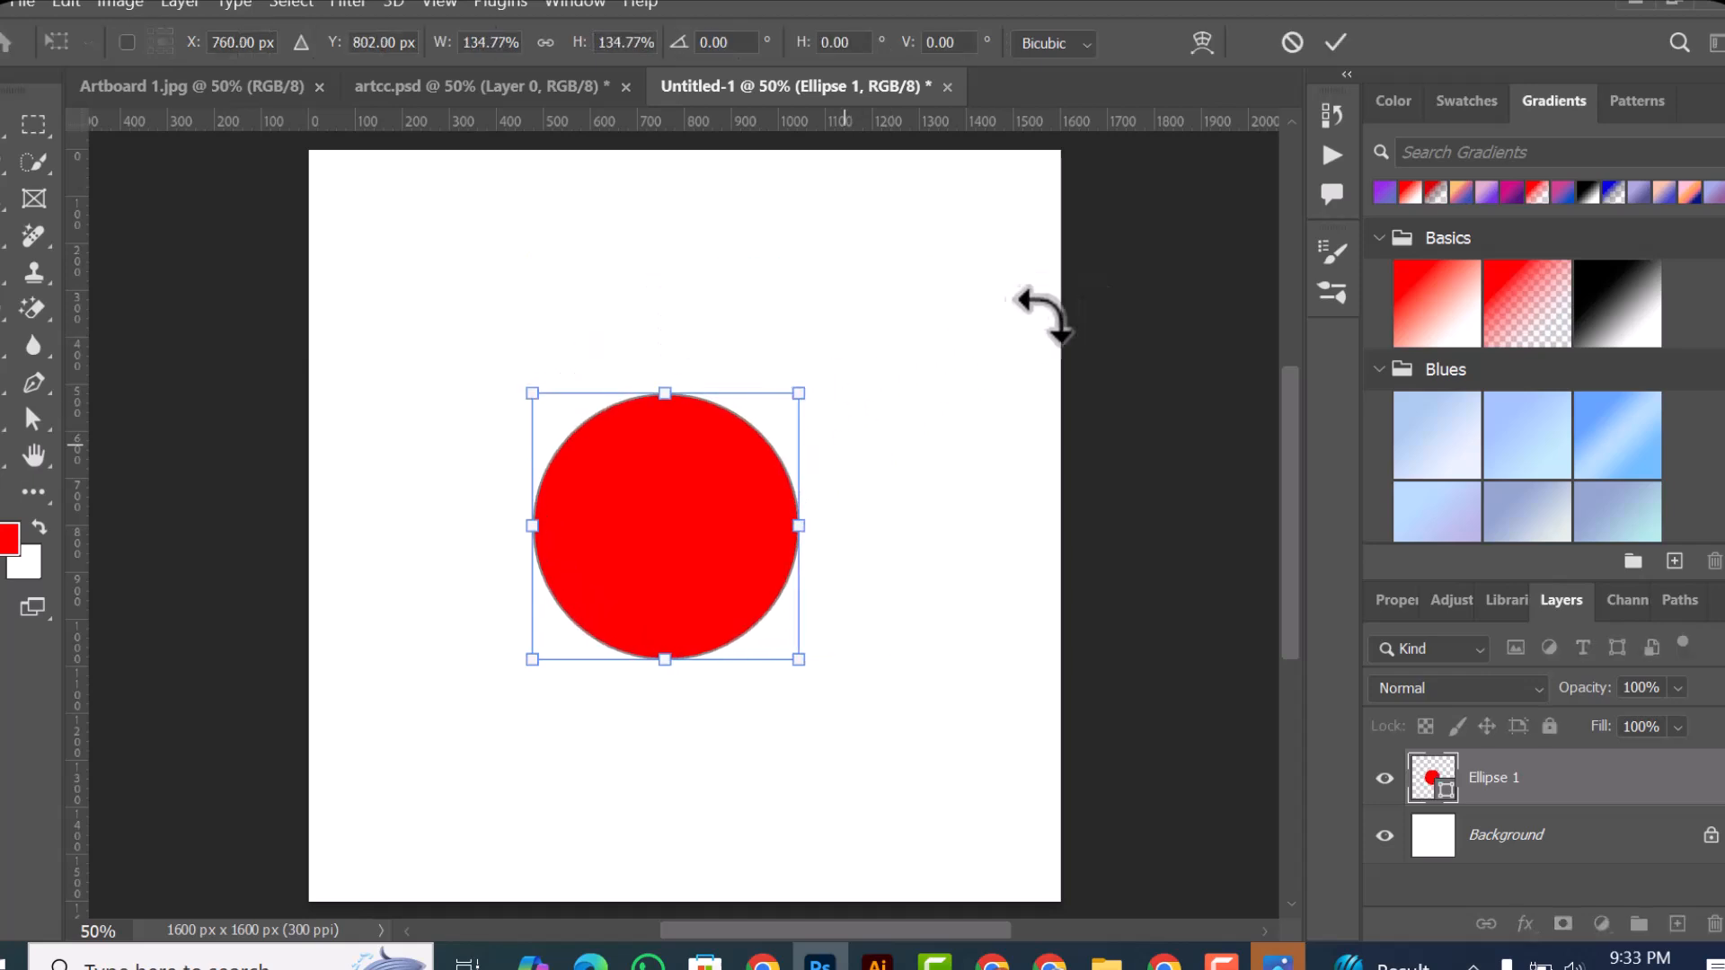
pyautogui.click(1347, 54)
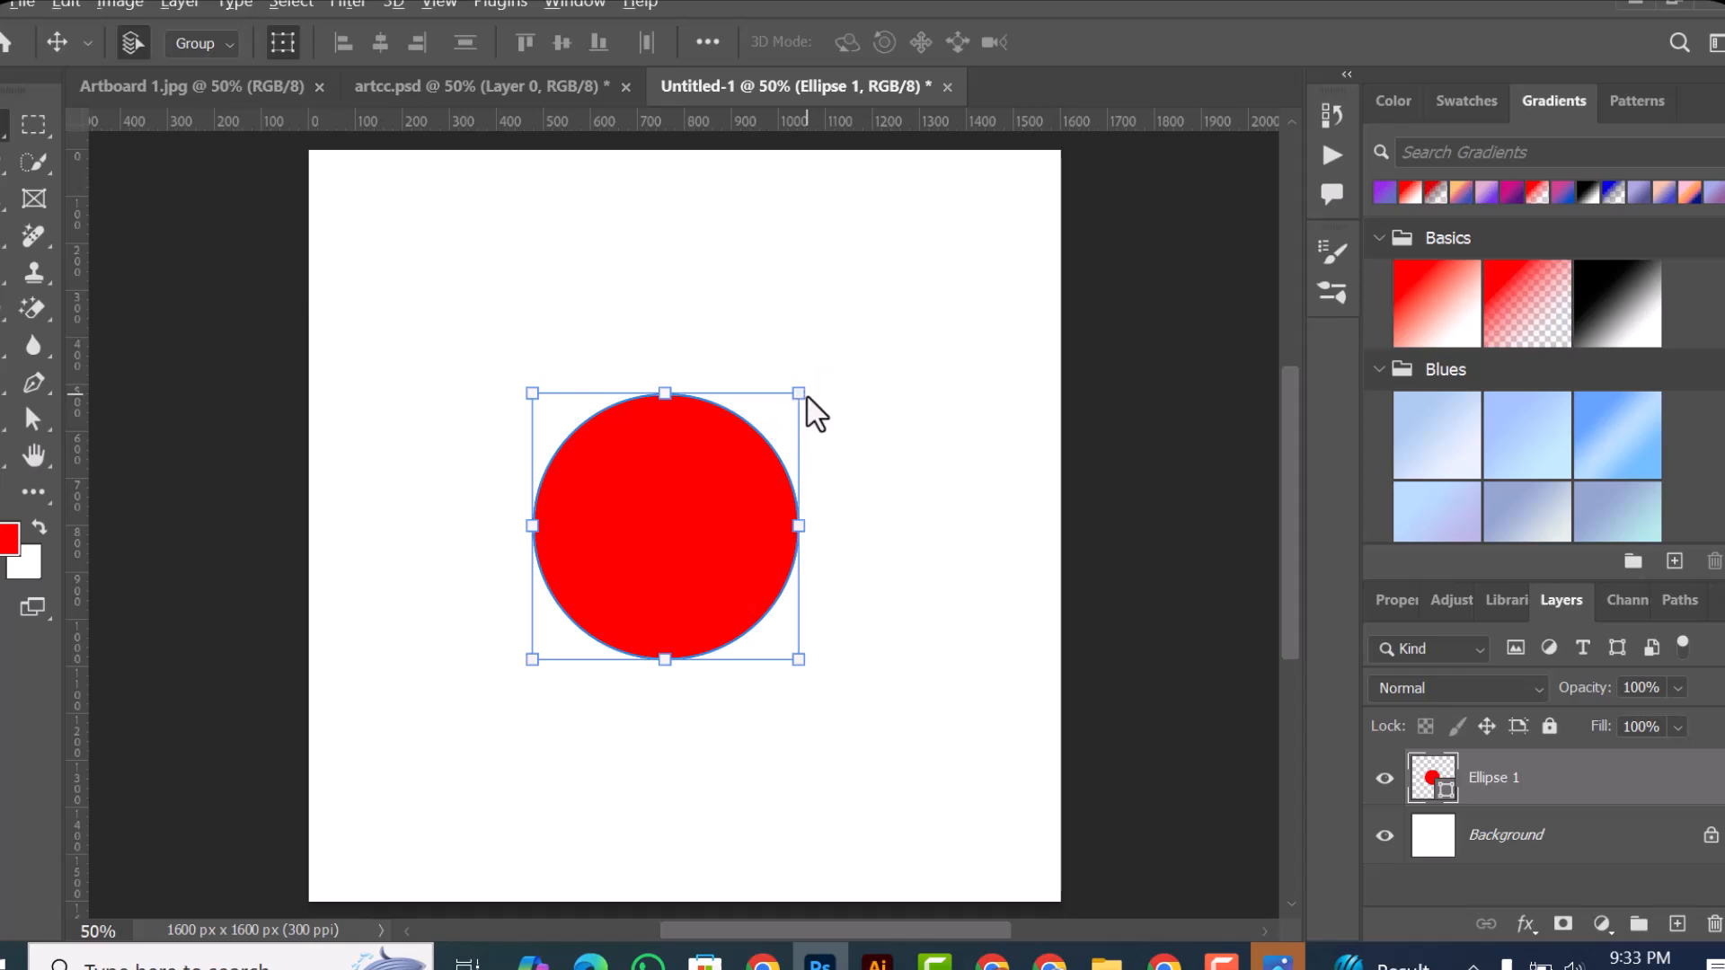
# Step: Enlarge the circle proportionally about its centre to about 128.5% and apply the transform
pyautogui.moveTo(798, 395); pyautogui.dragTo(925, 447)
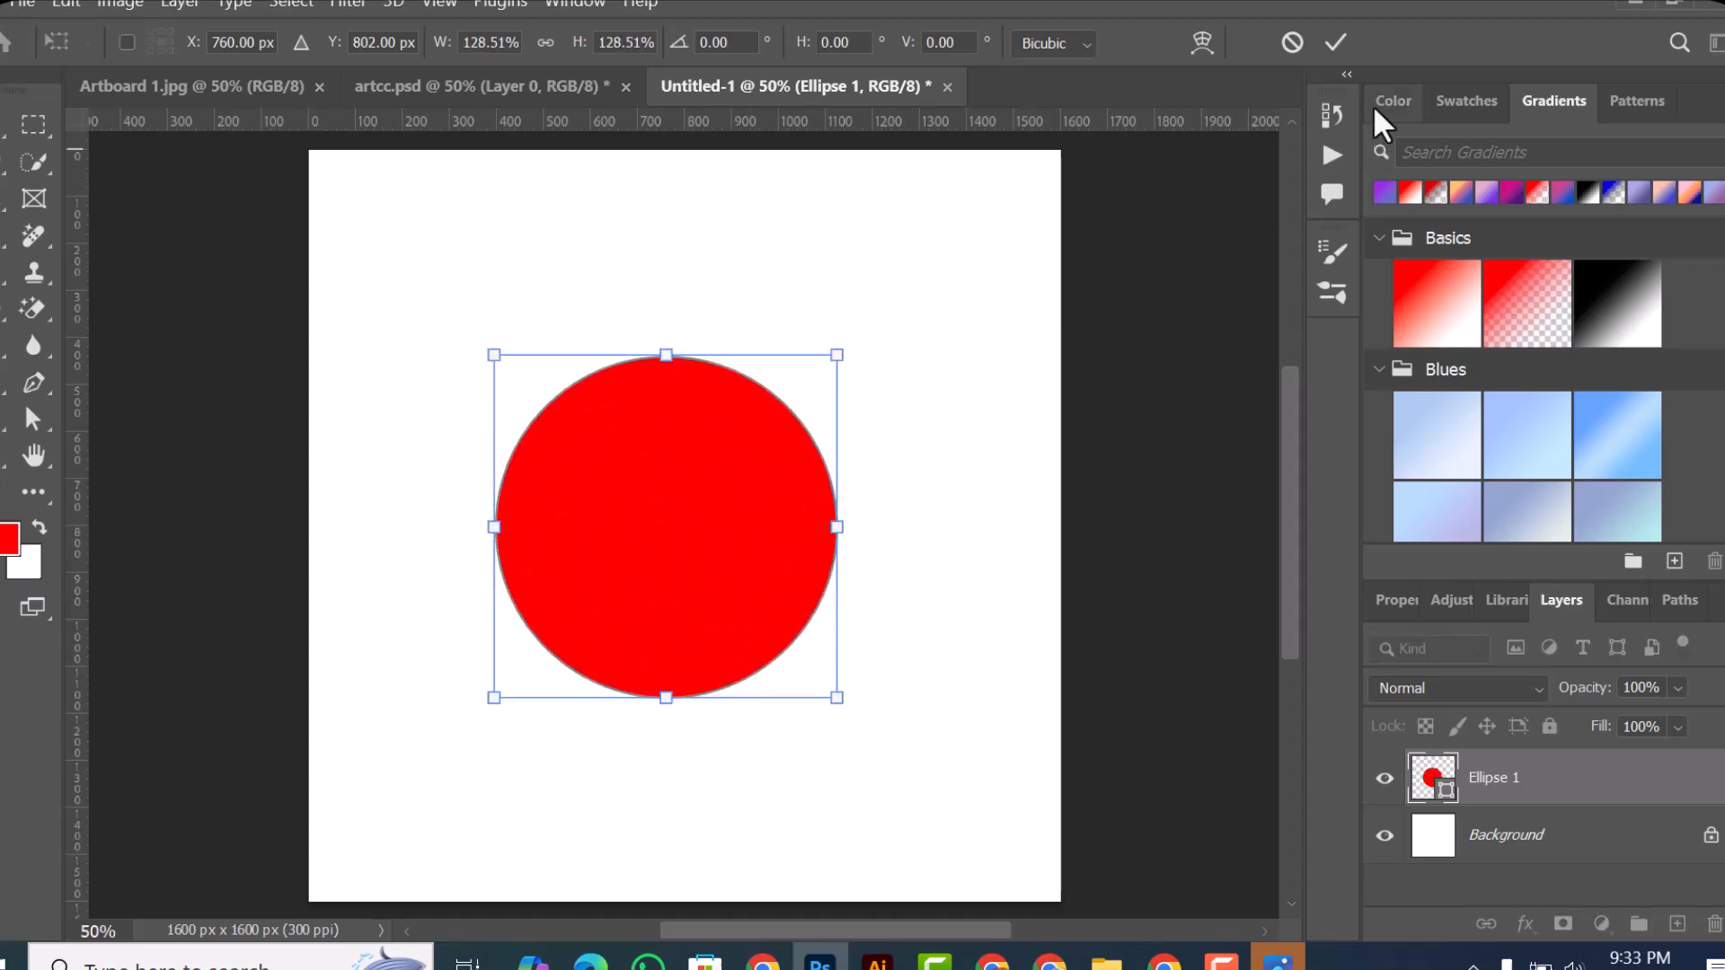
pyautogui.click(1335, 42)
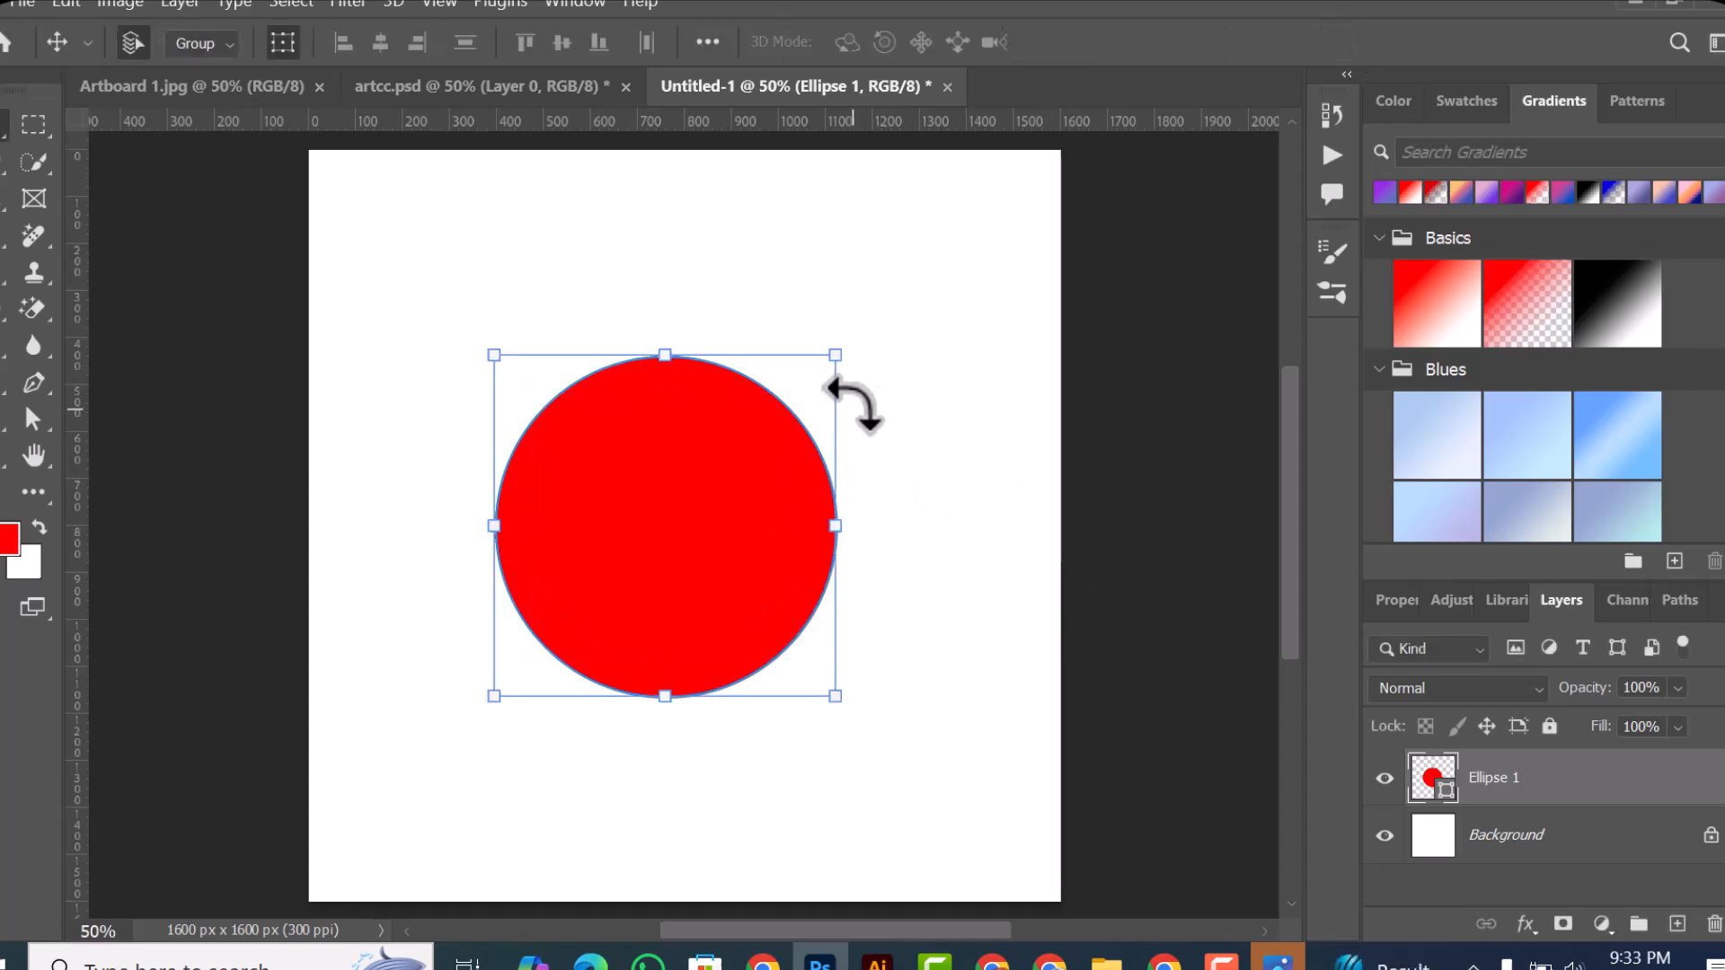
# Step: Scale the circle proportionally towards its lower-left corner to about 79.4%, fine-tune it to about 100.7%, and apply both transforms
pyautogui.moveTo(759, 429); pyautogui.dragTo(820, 484)
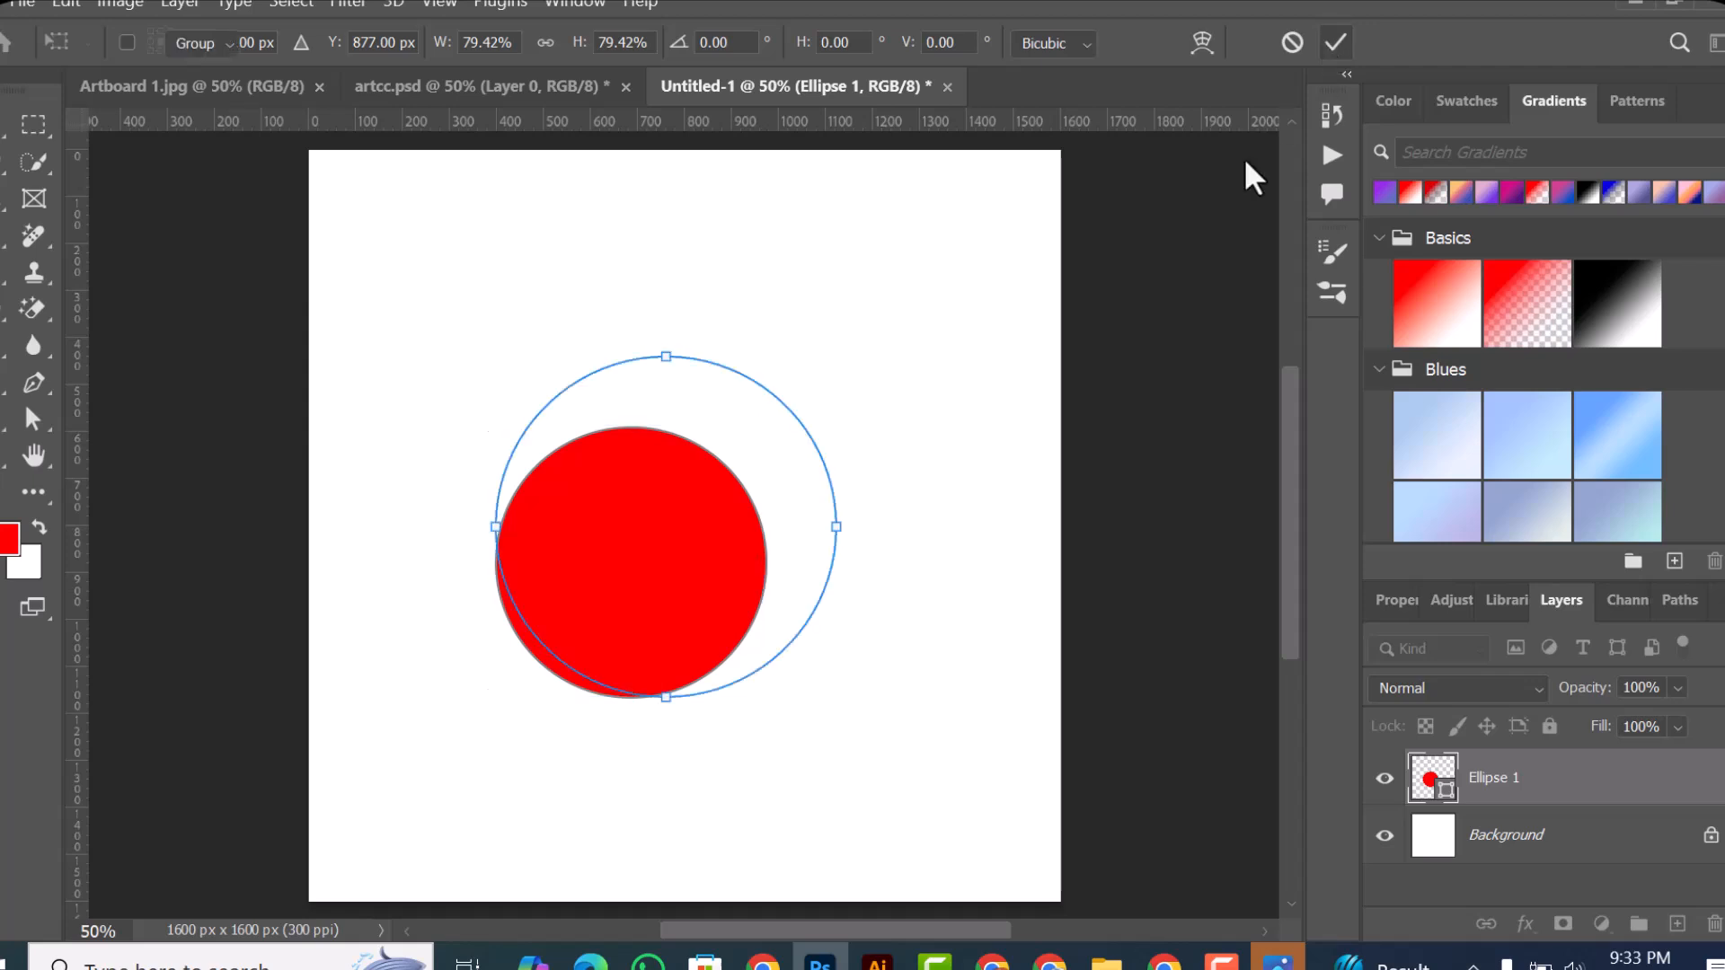
pyautogui.press('Return')
pyautogui.moveTo(780, 404); pyautogui.dragTo(768, 460)
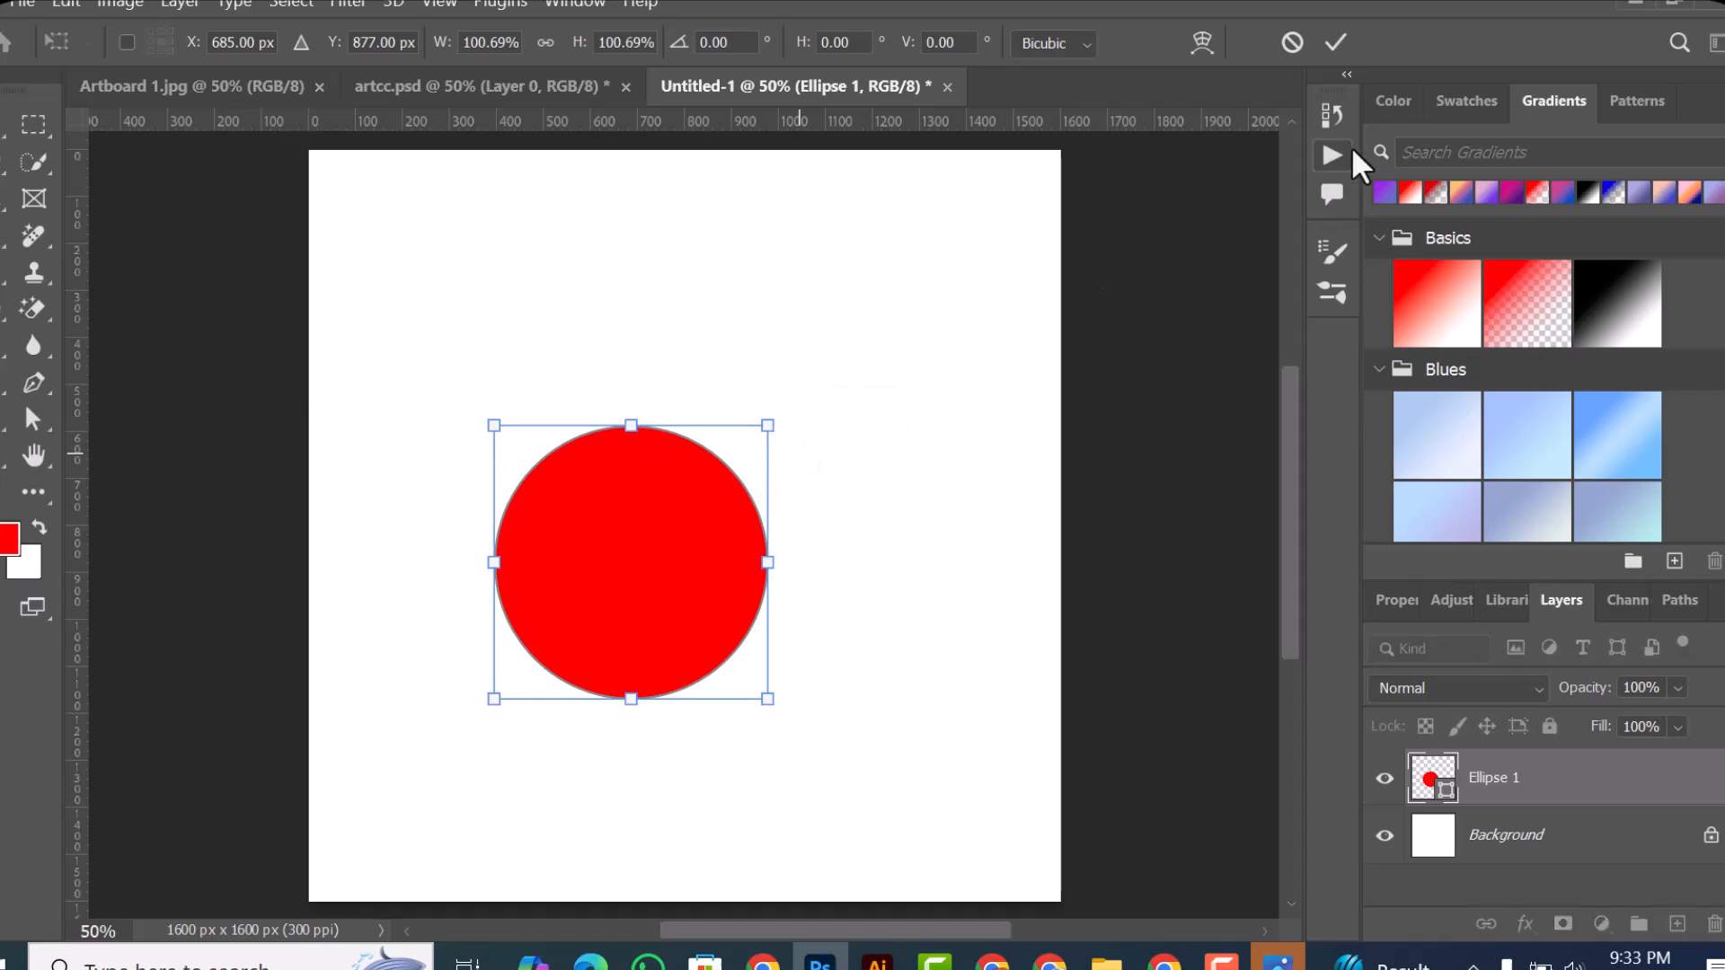
pyautogui.click(1335, 42)
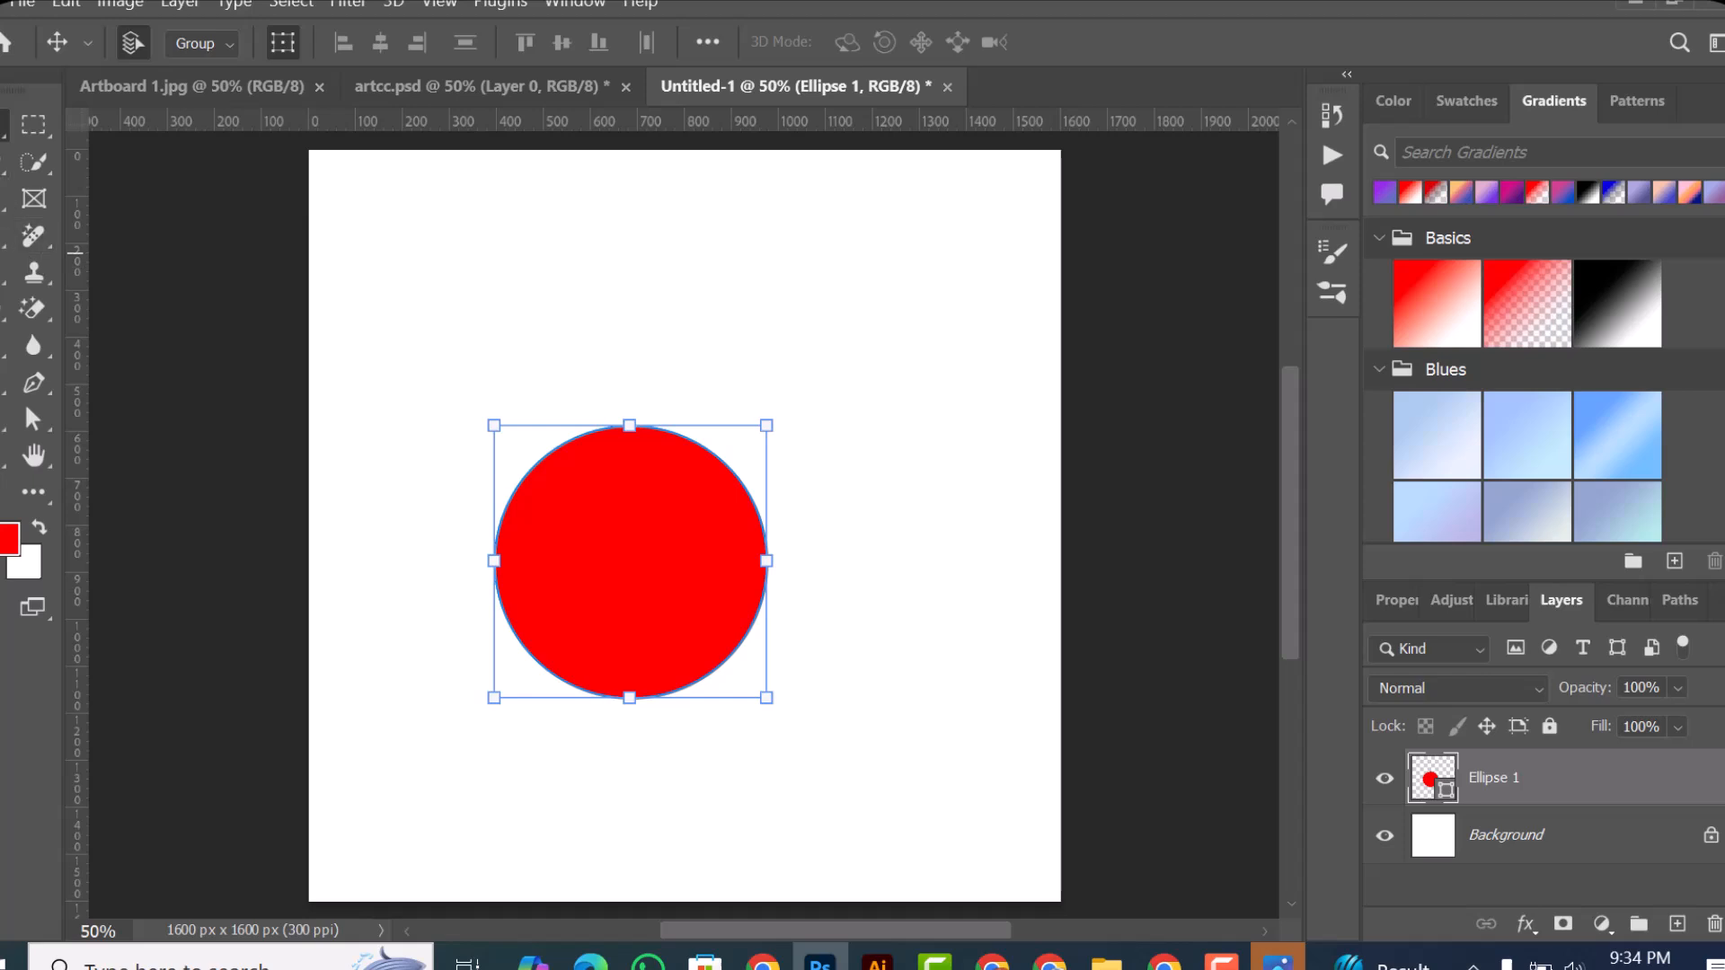
# Step: Display the tools grouped with the Move tool
pyautogui.rightClick(5, 129)
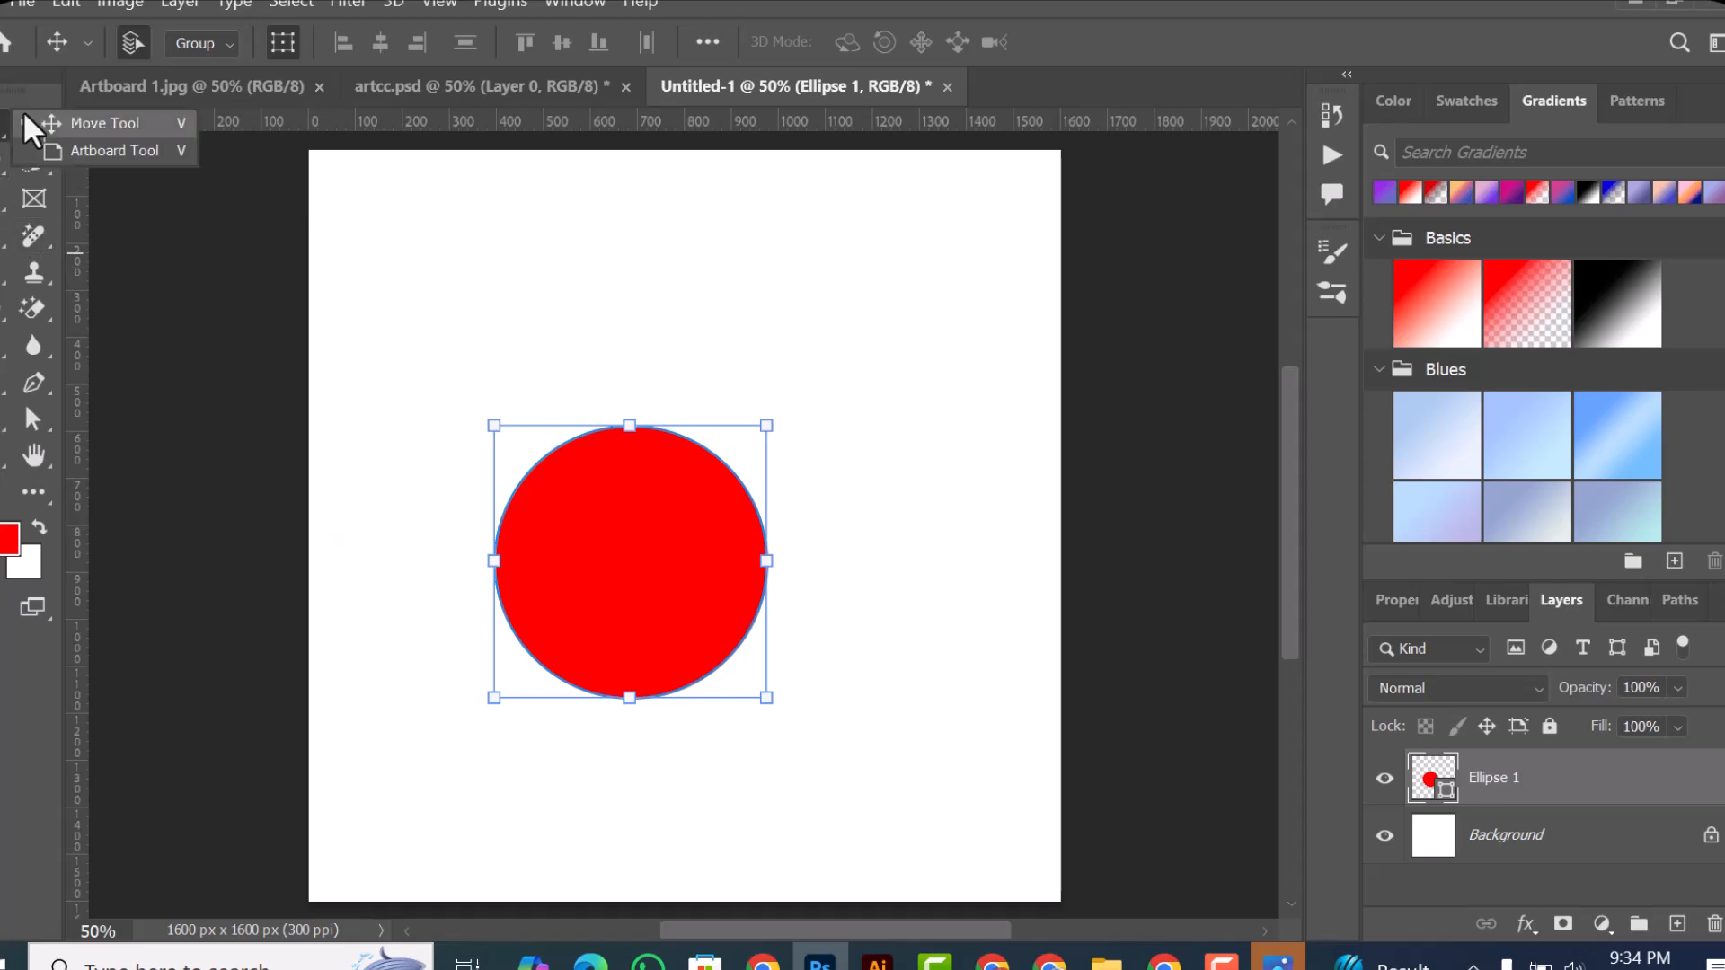
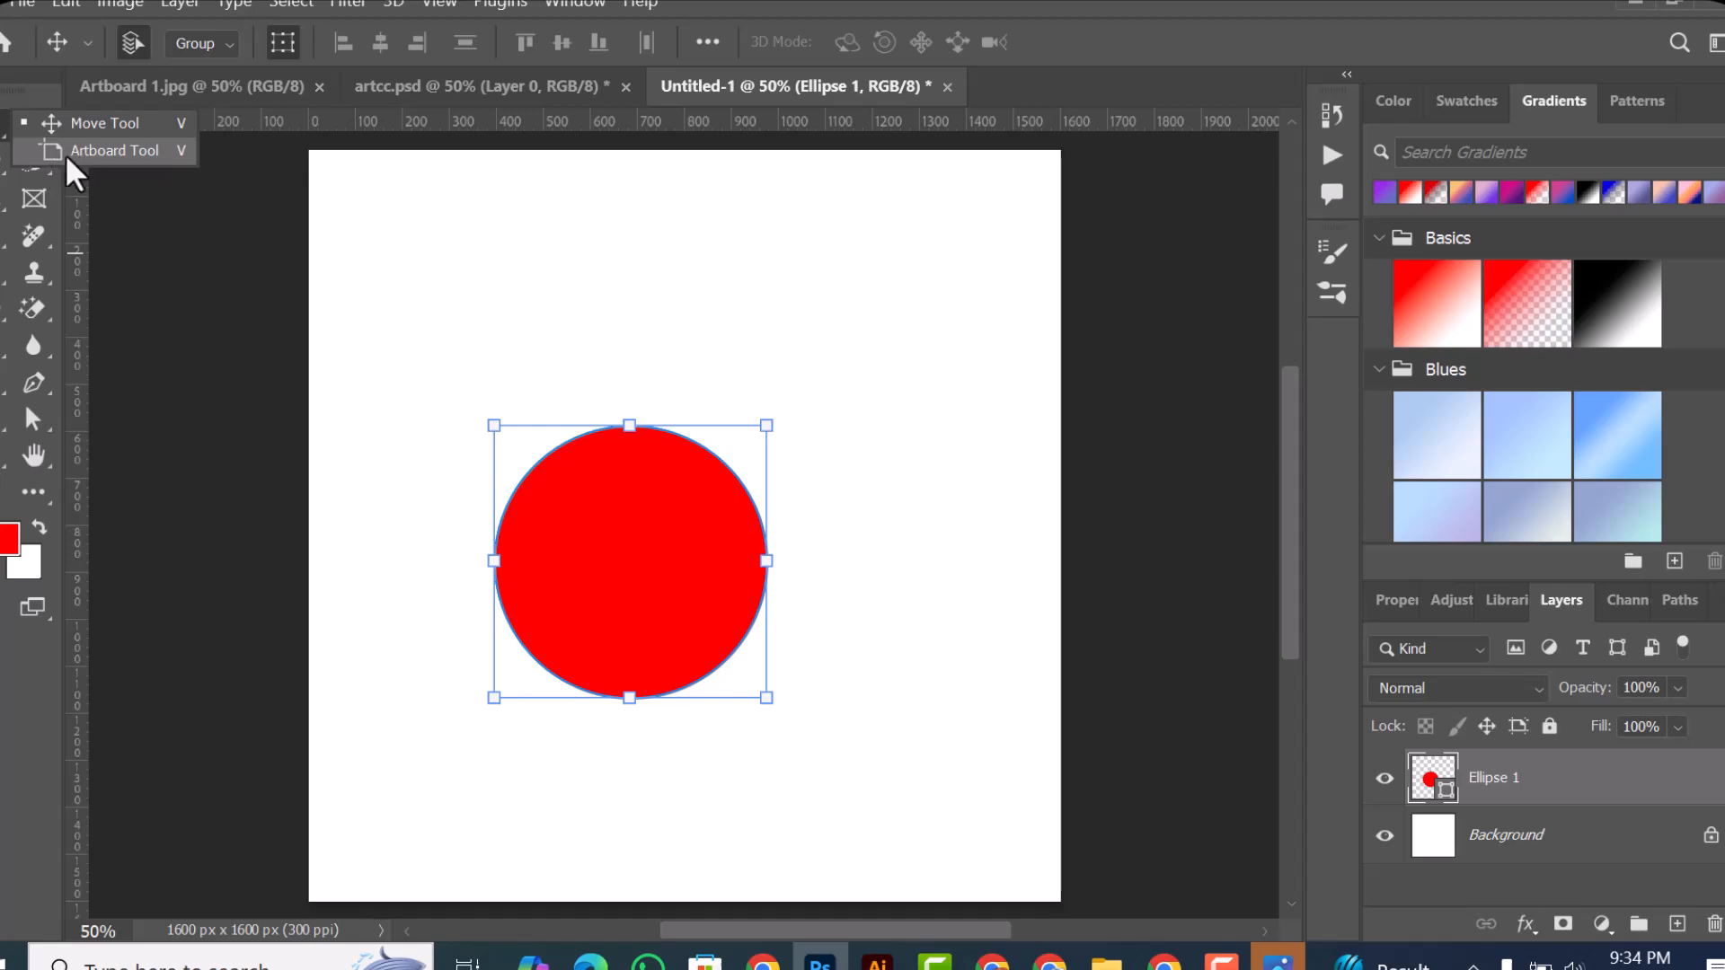
# Step: Draw three artboards: about 1015 × 1600 px beside the canvas, about 1421 × 1673 px around the circle, and about 1378 × 1600 px beyond them
pyautogui.click(126, 150)
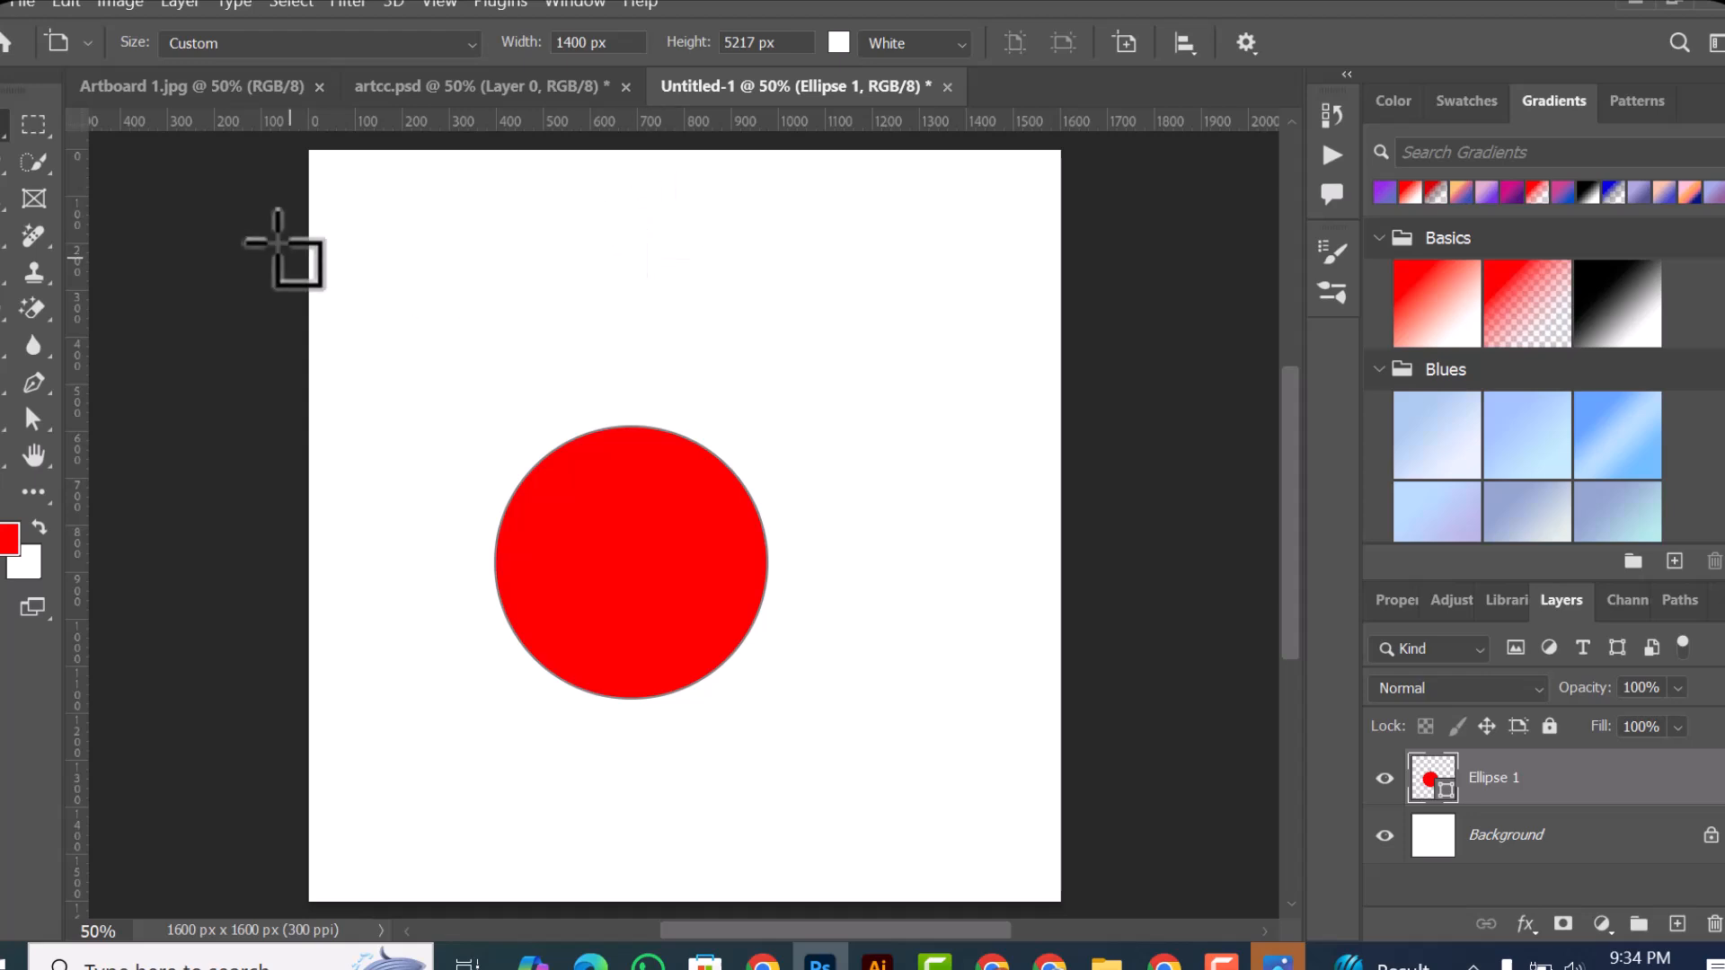
pyautogui.scroll(-1, 770, 471)
pyautogui.scroll(-2, 771, 471)
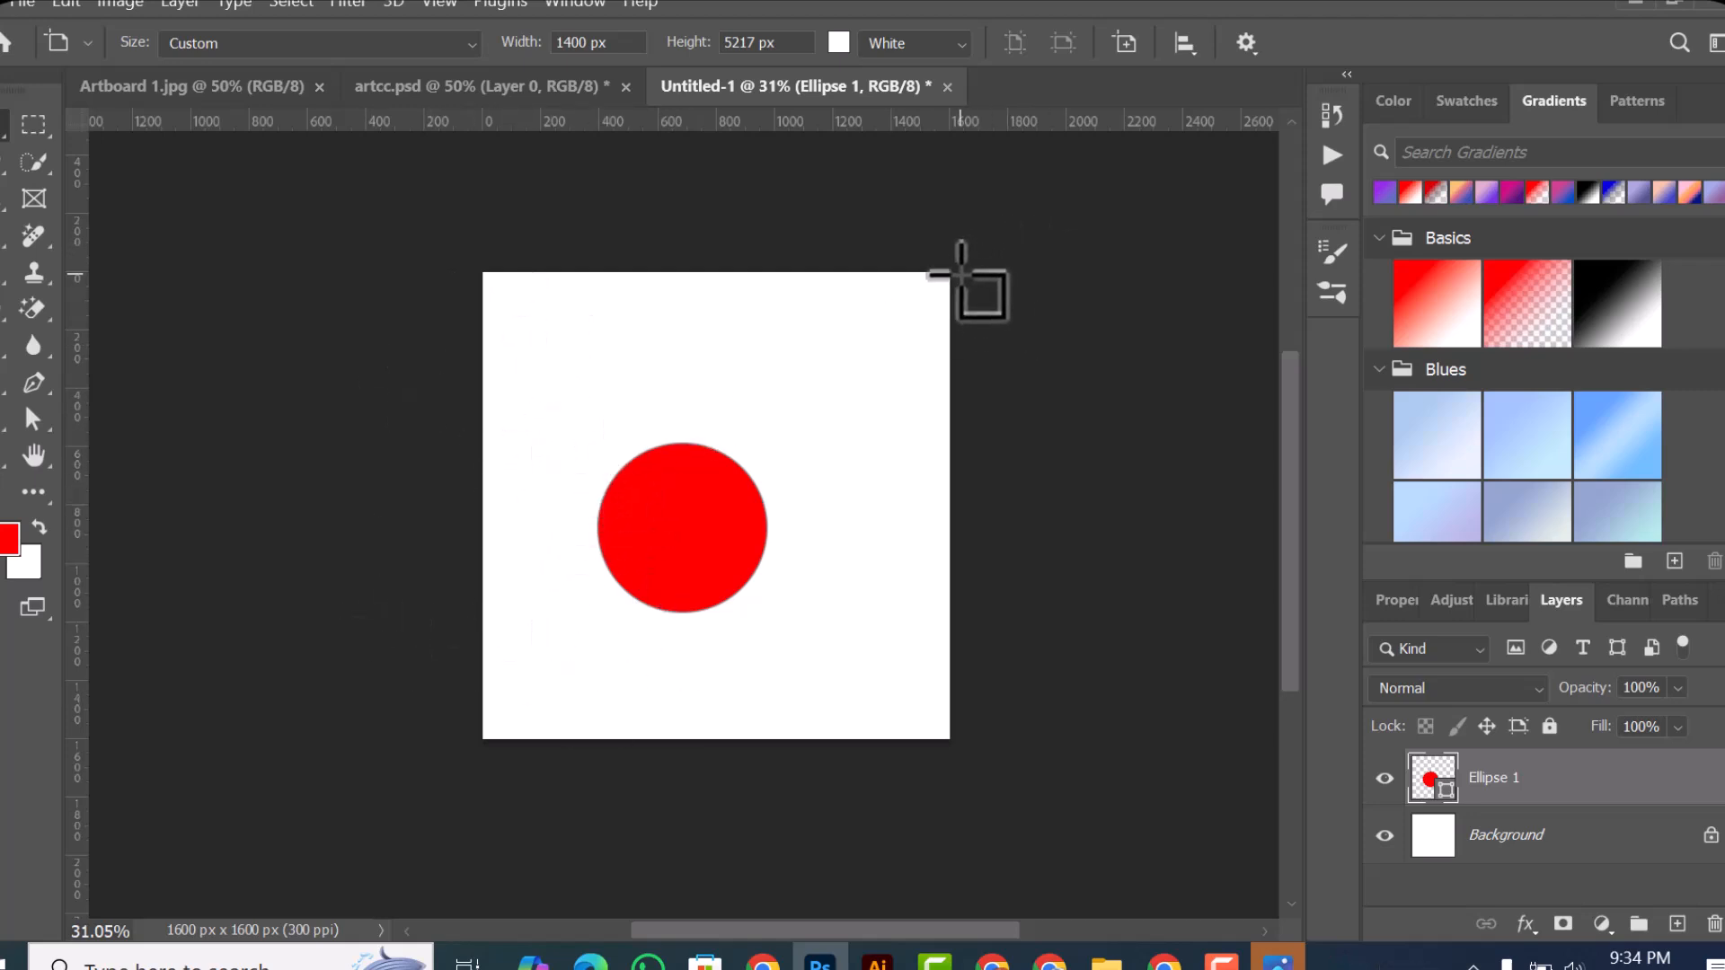
pyautogui.moveTo(951, 275); pyautogui.dragTo(1222, 742)
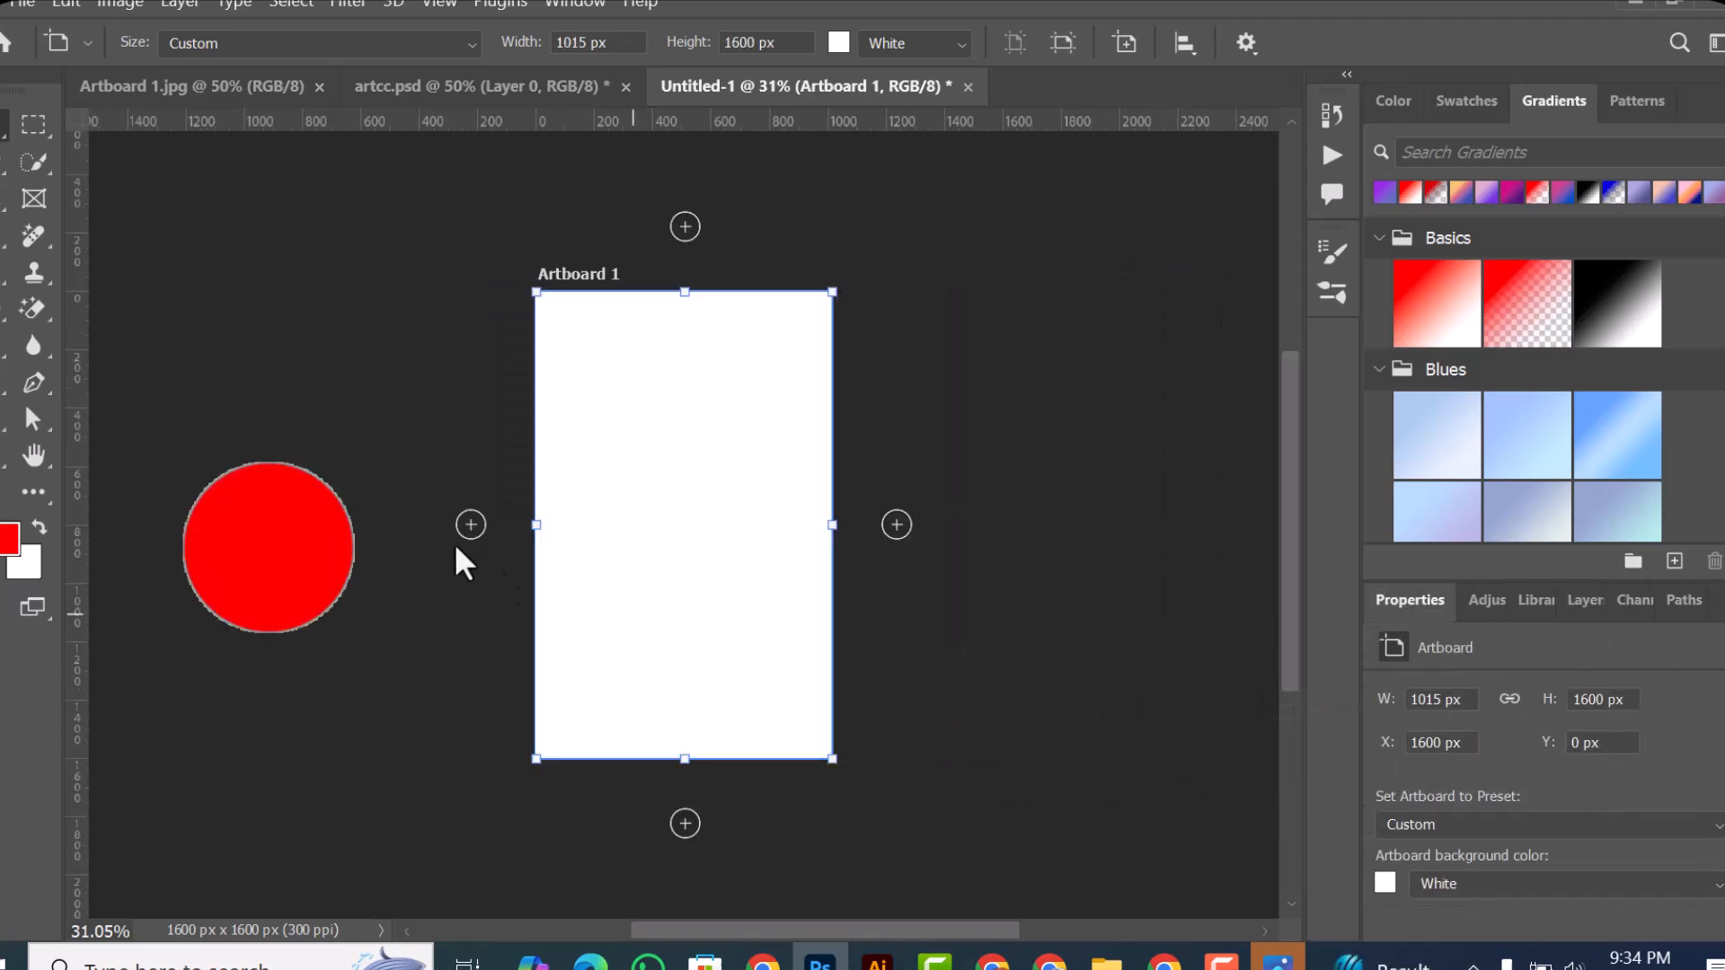
pyautogui.moveTo(121, 270); pyautogui.dragTo(536, 759)
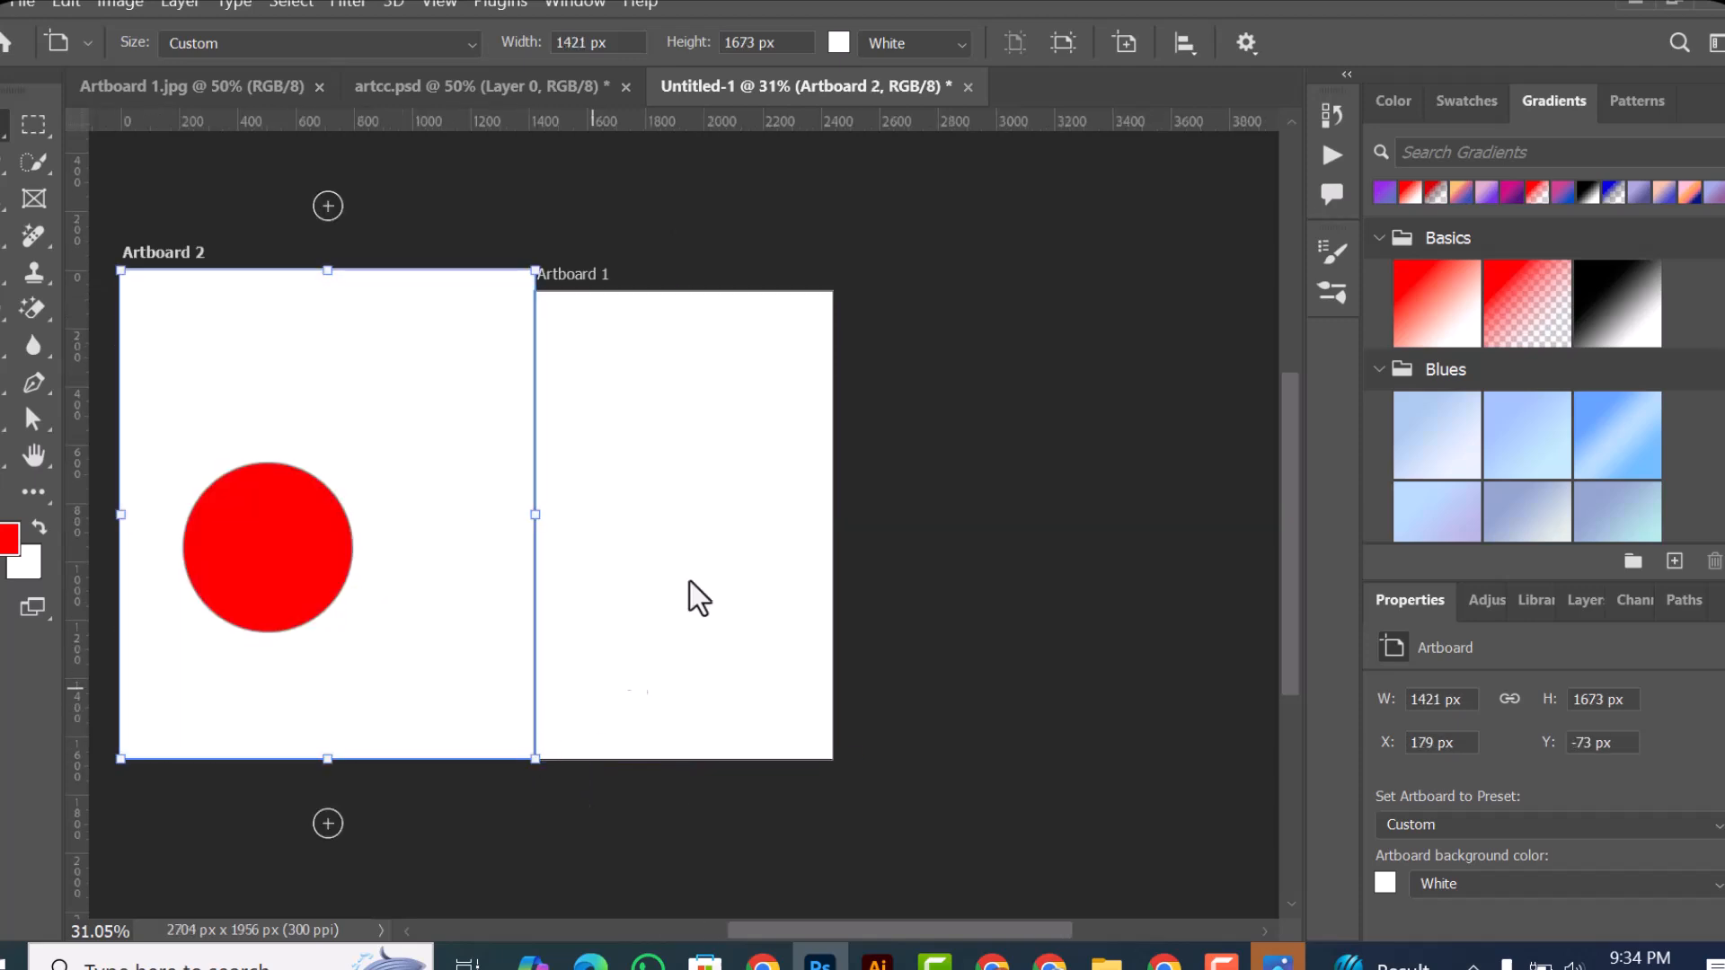
pyautogui.moveTo(848, 289); pyautogui.dragTo(1247, 760)
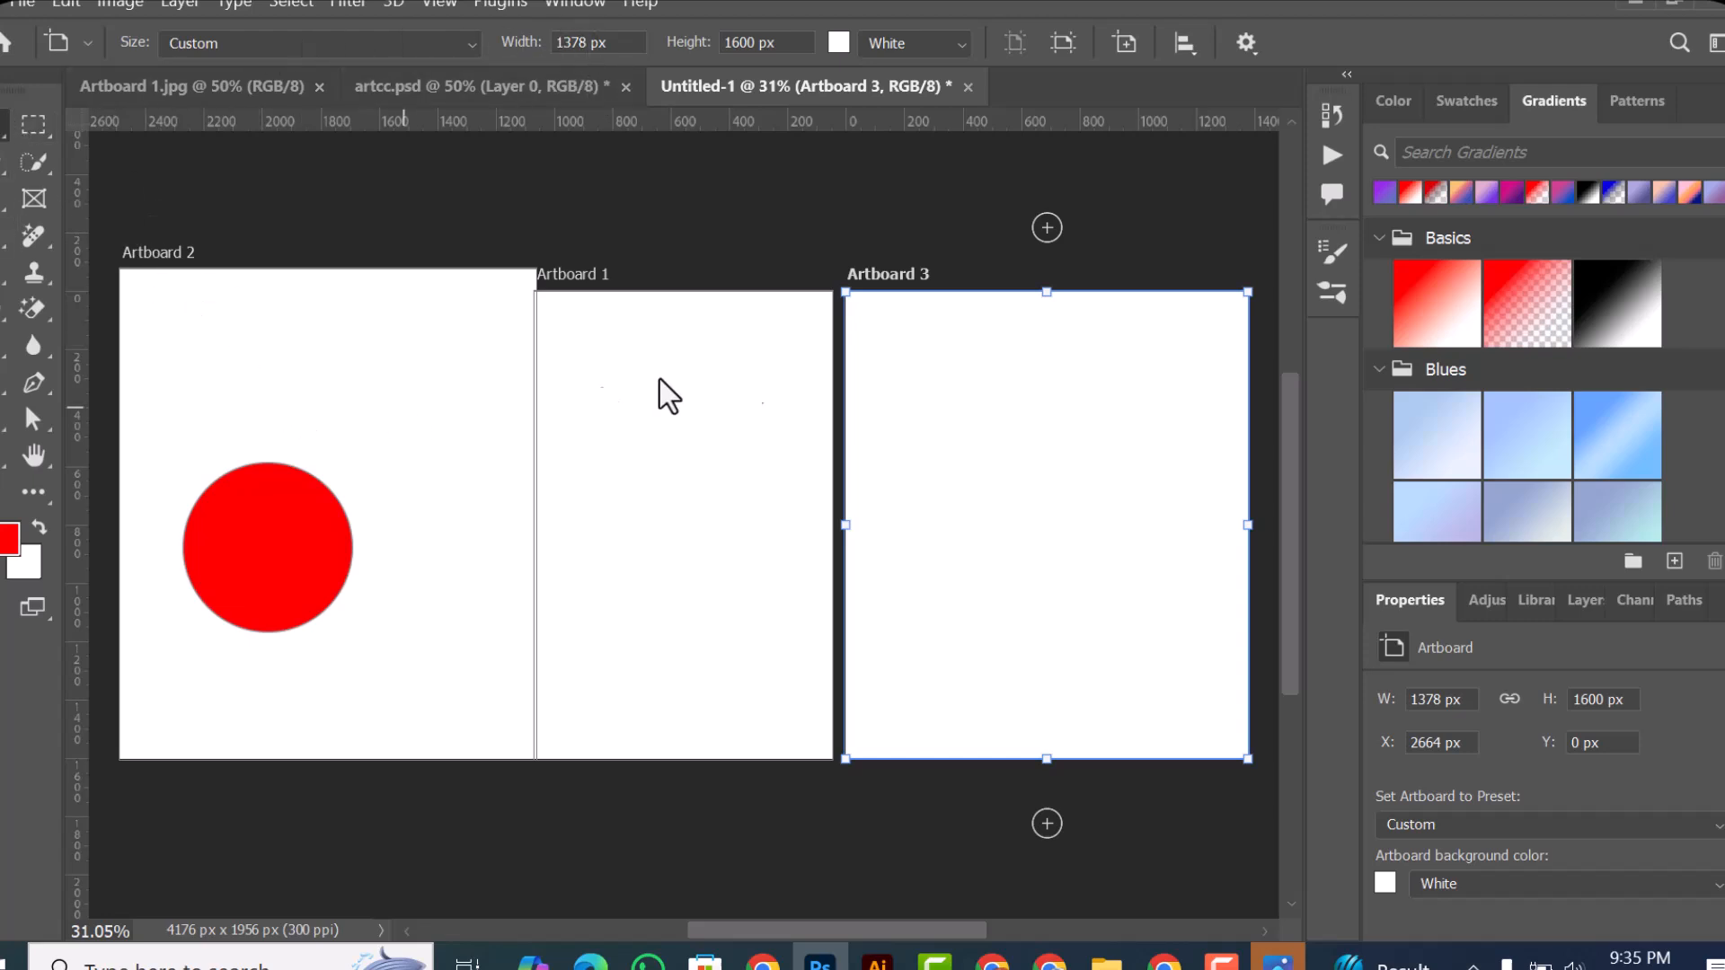
# Step: Select the artboard containing the red circle with the Move tool, and return to the Artboard tool to inspect its size settings
pyautogui.press('v')
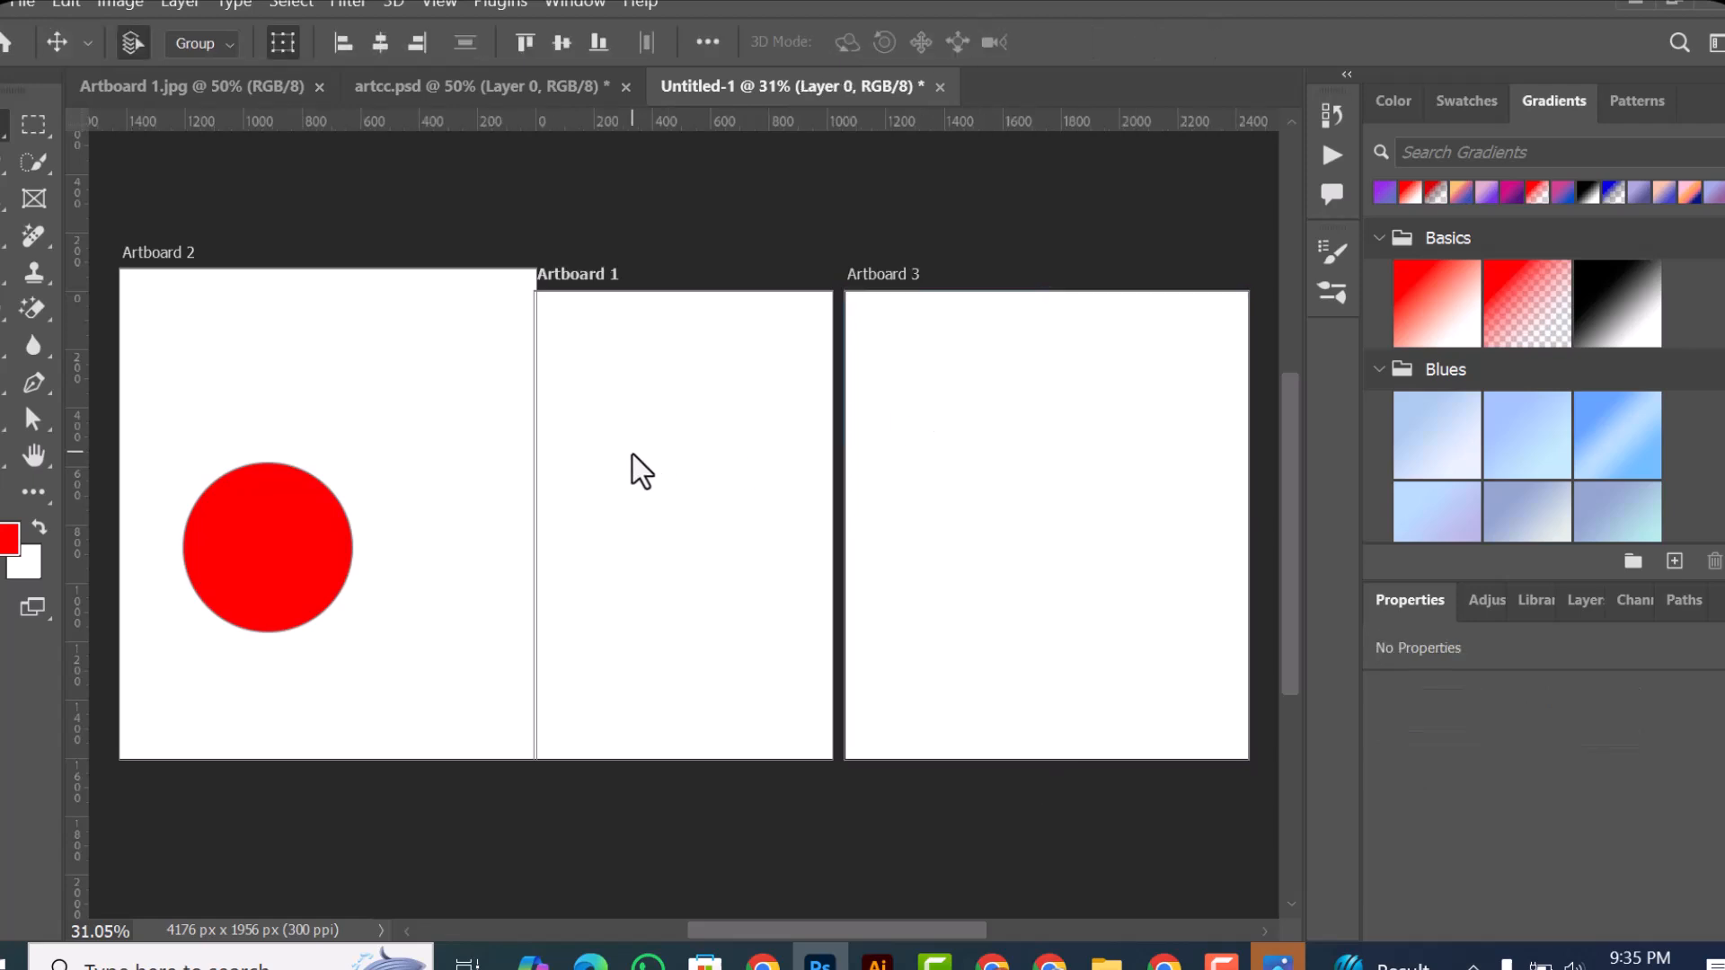
pyautogui.click(349, 371)
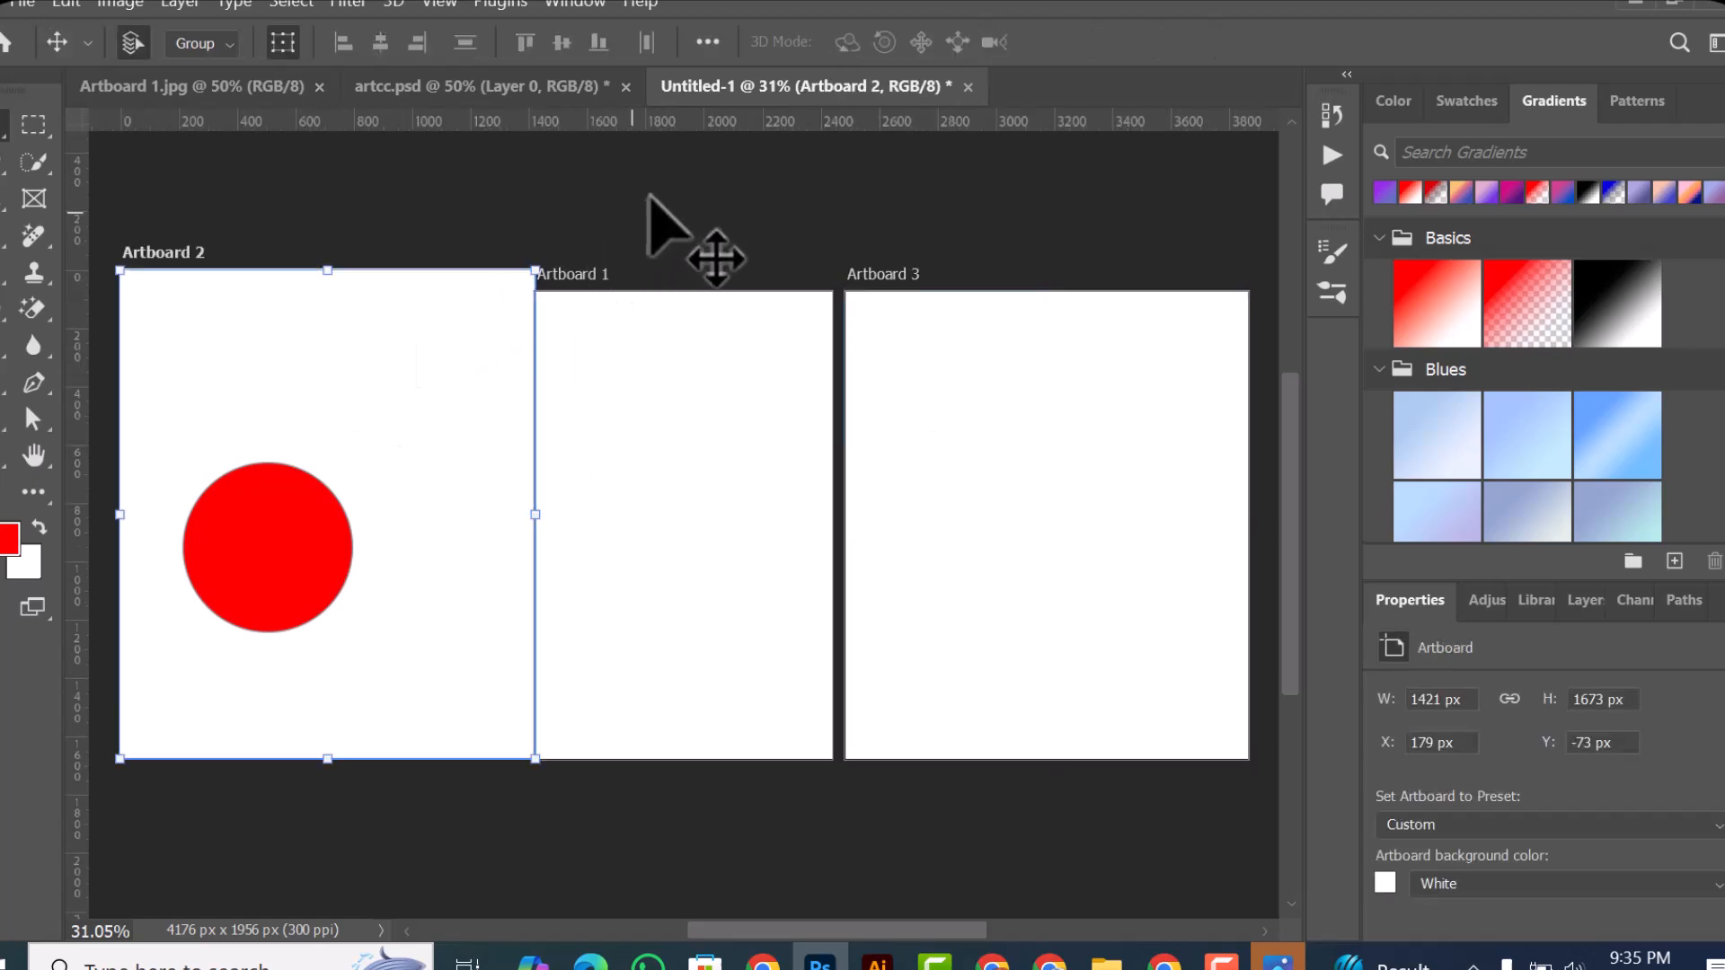
pyautogui.rightClick(2, 135)
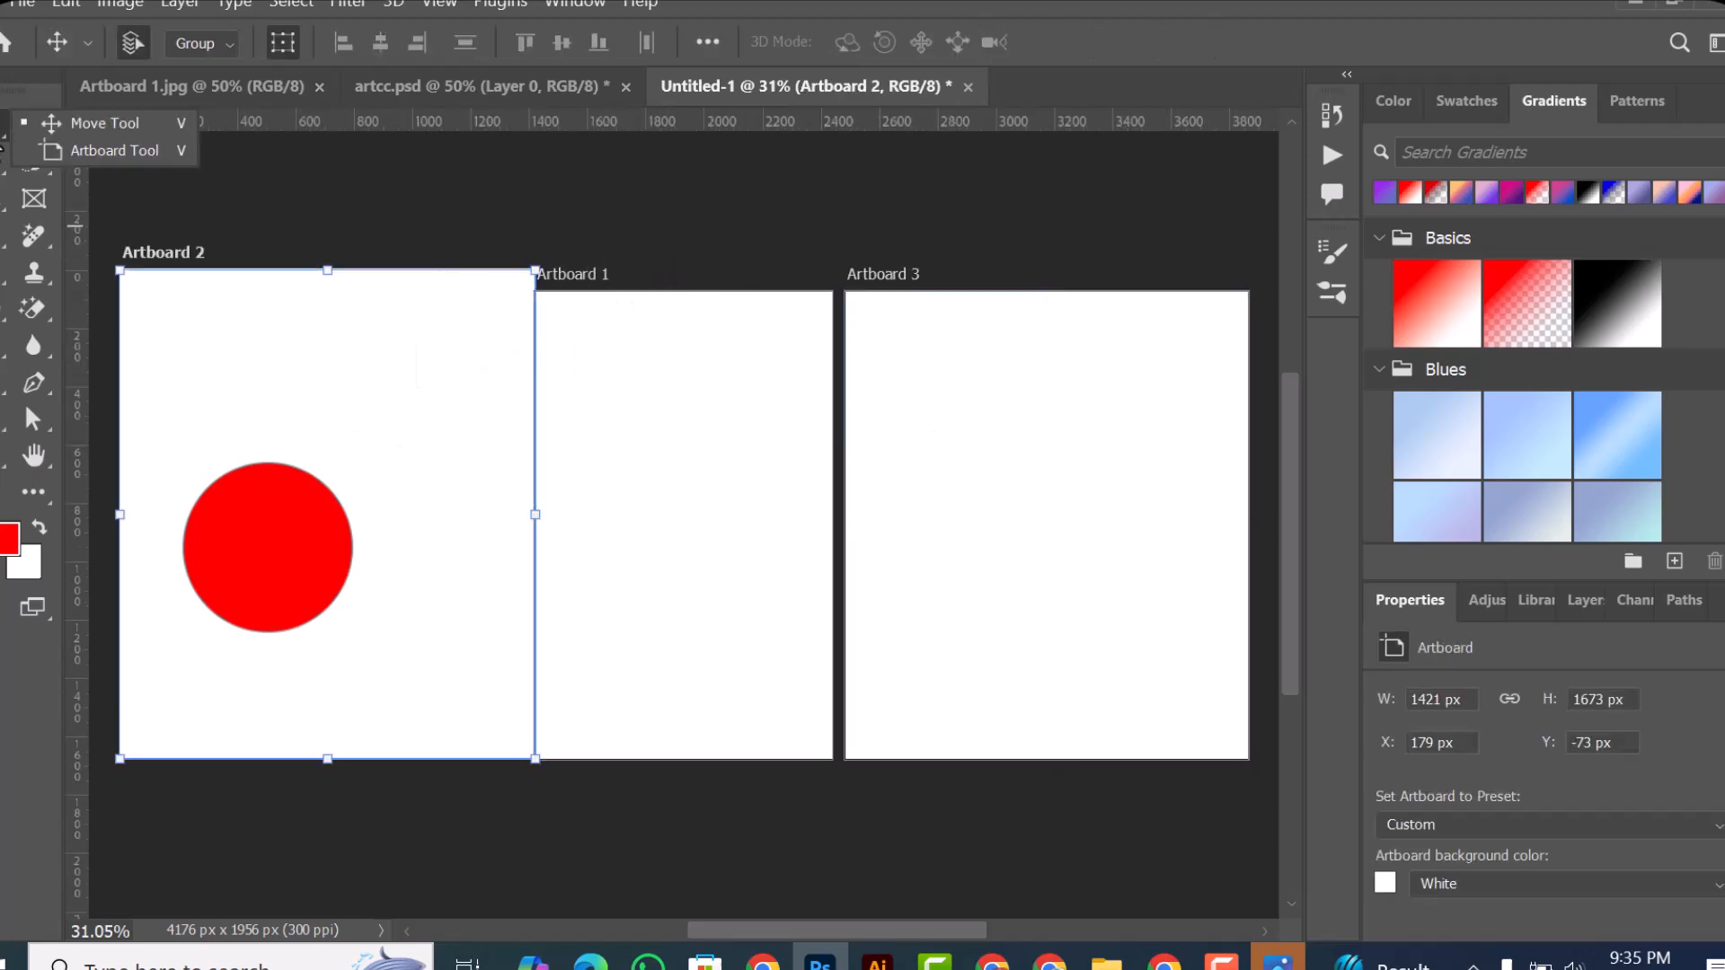
pyautogui.click(79, 149)
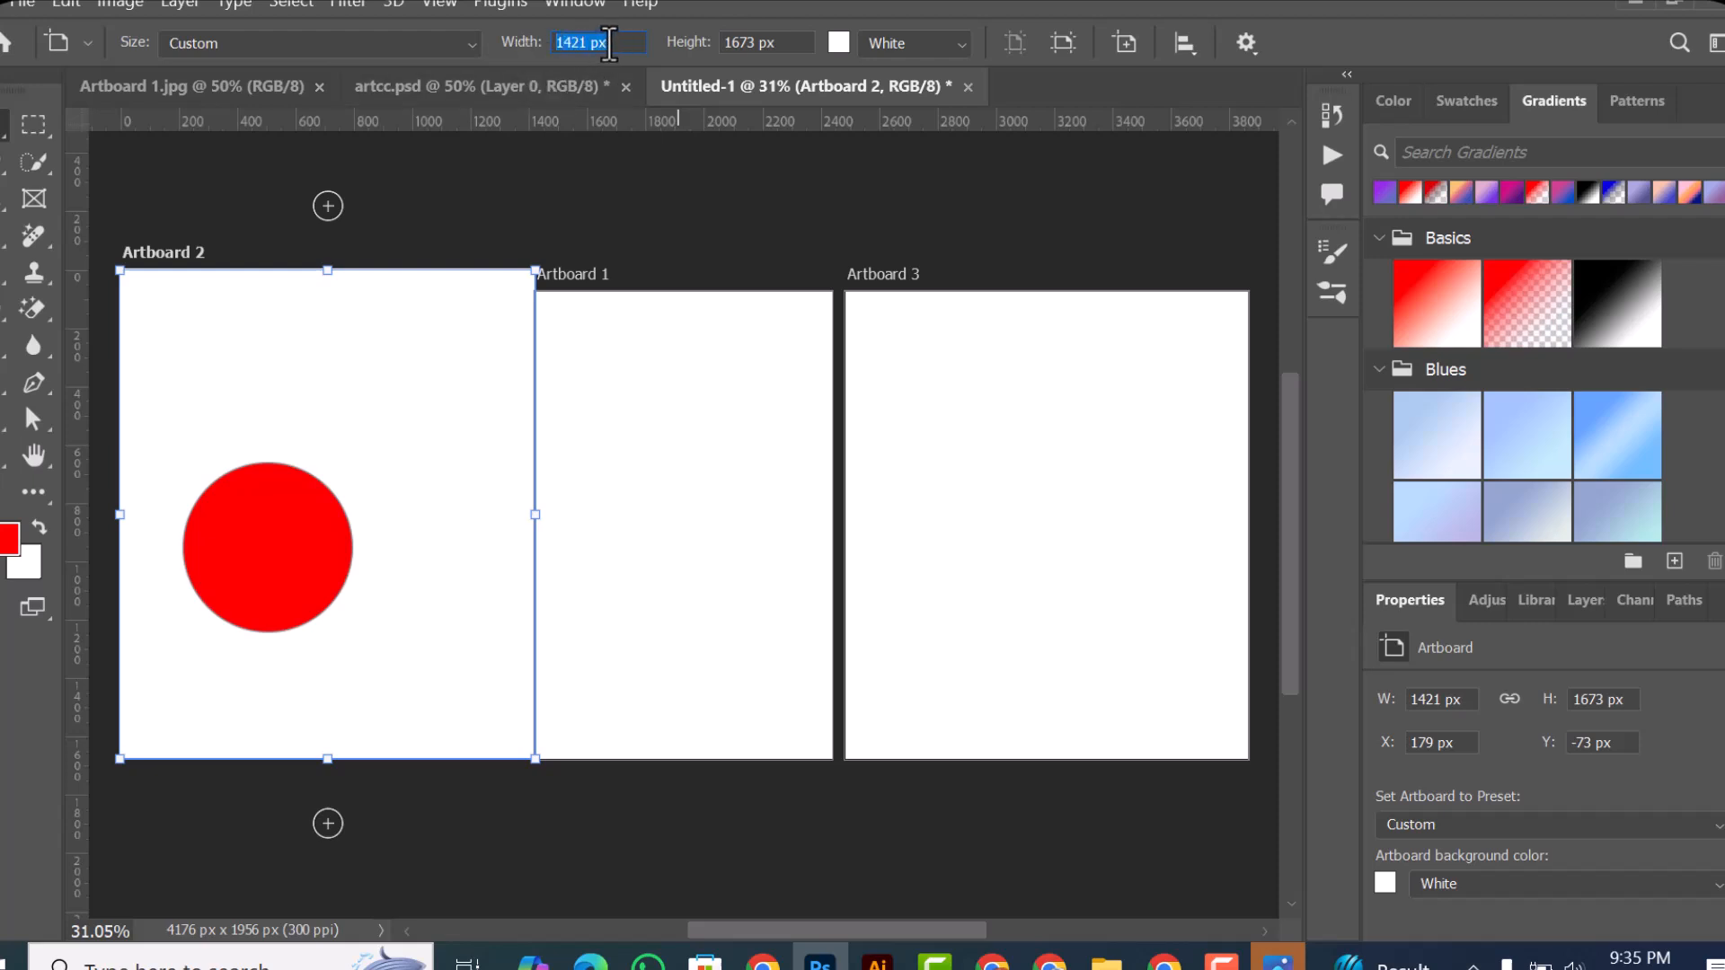
pyautogui.click(577, 35)
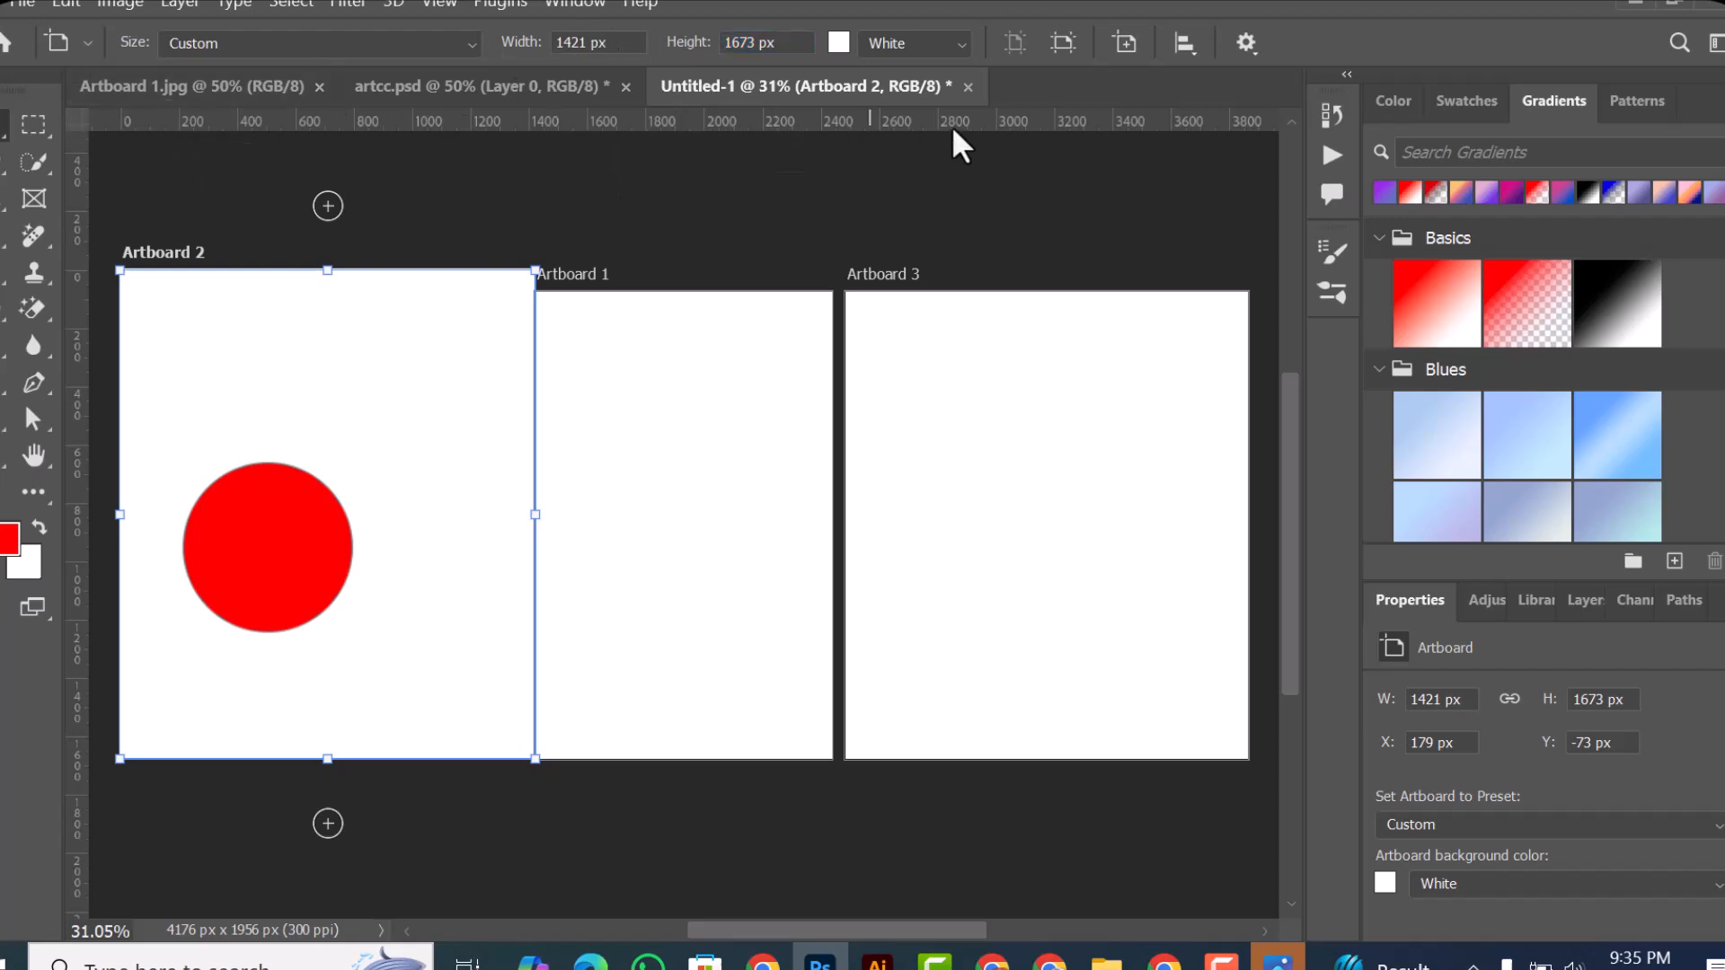
# Step: Create a new blank 1600 × 1600 px document at 300 pixels/inch and activate the Move tool
pyautogui.rightClick(1032, 90)
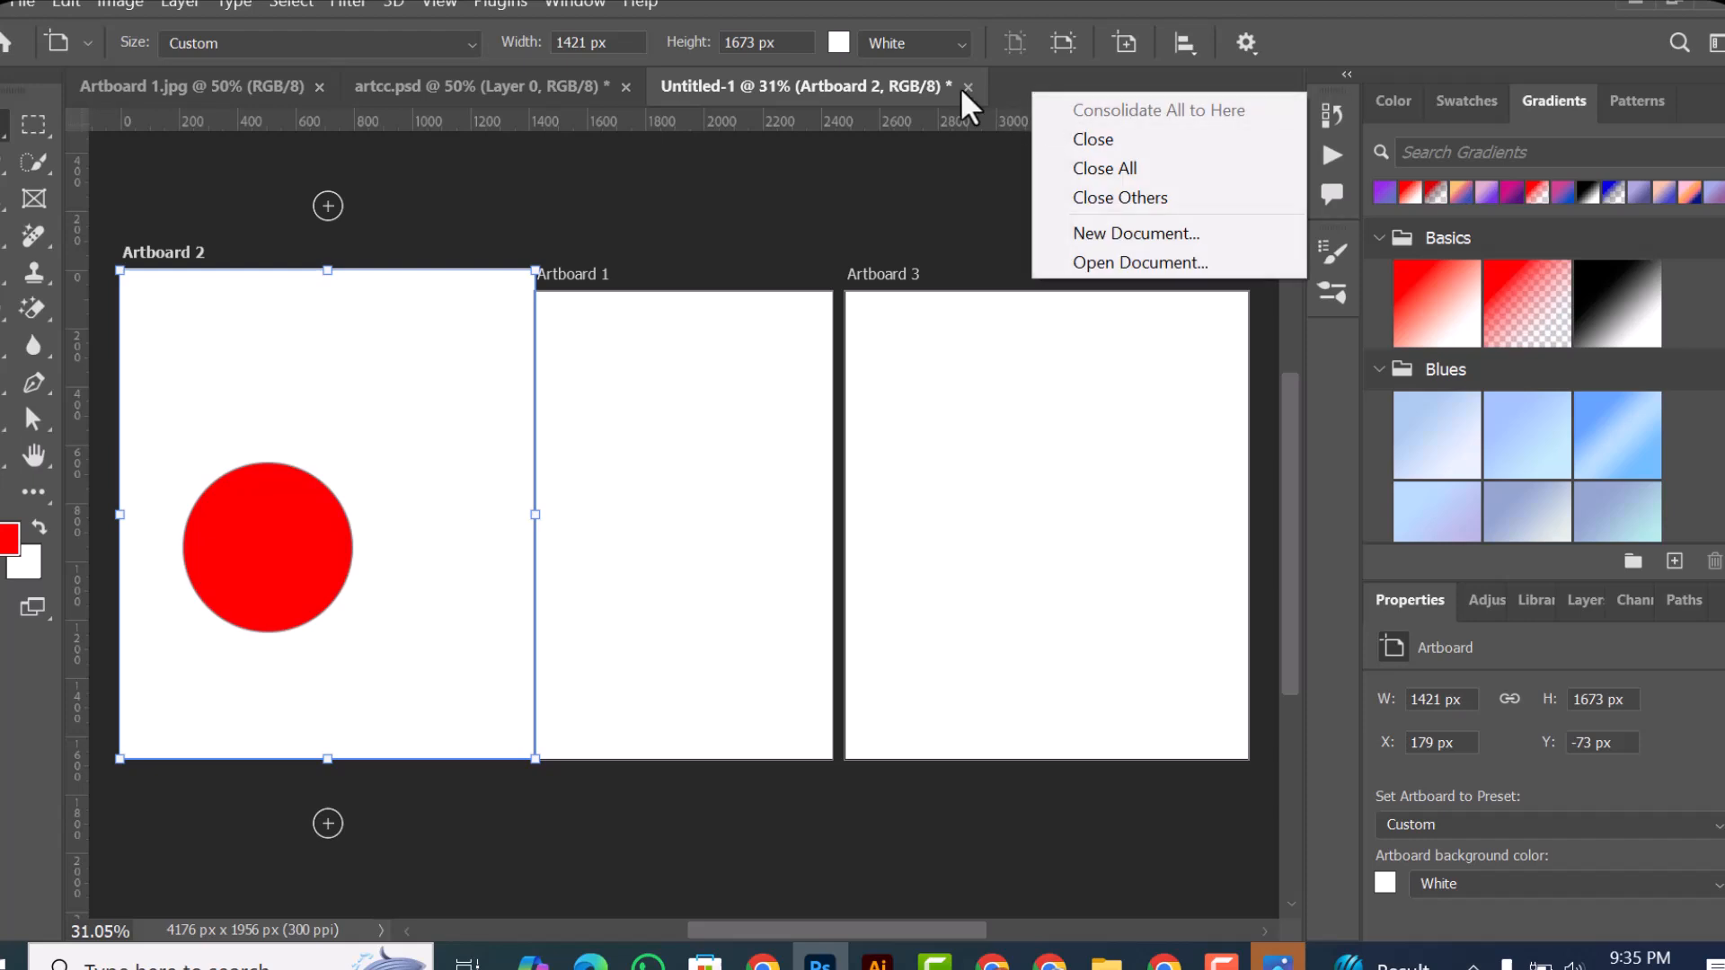
pyautogui.click(1123, 221)
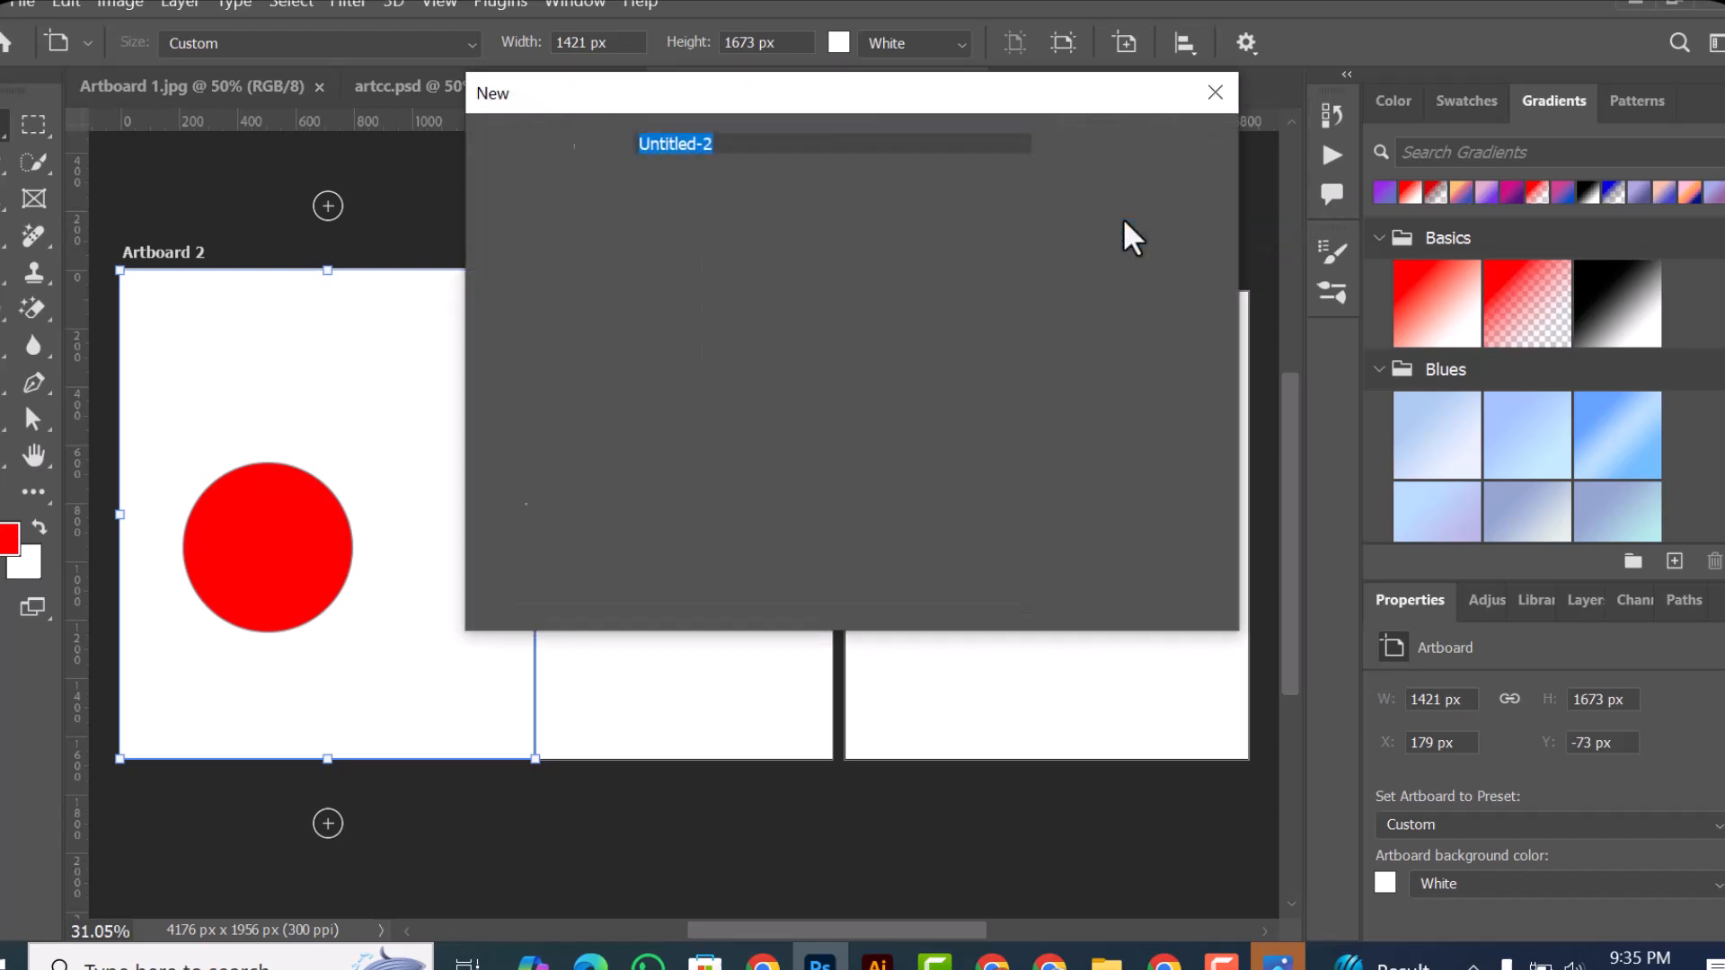
pyautogui.click(1123, 146)
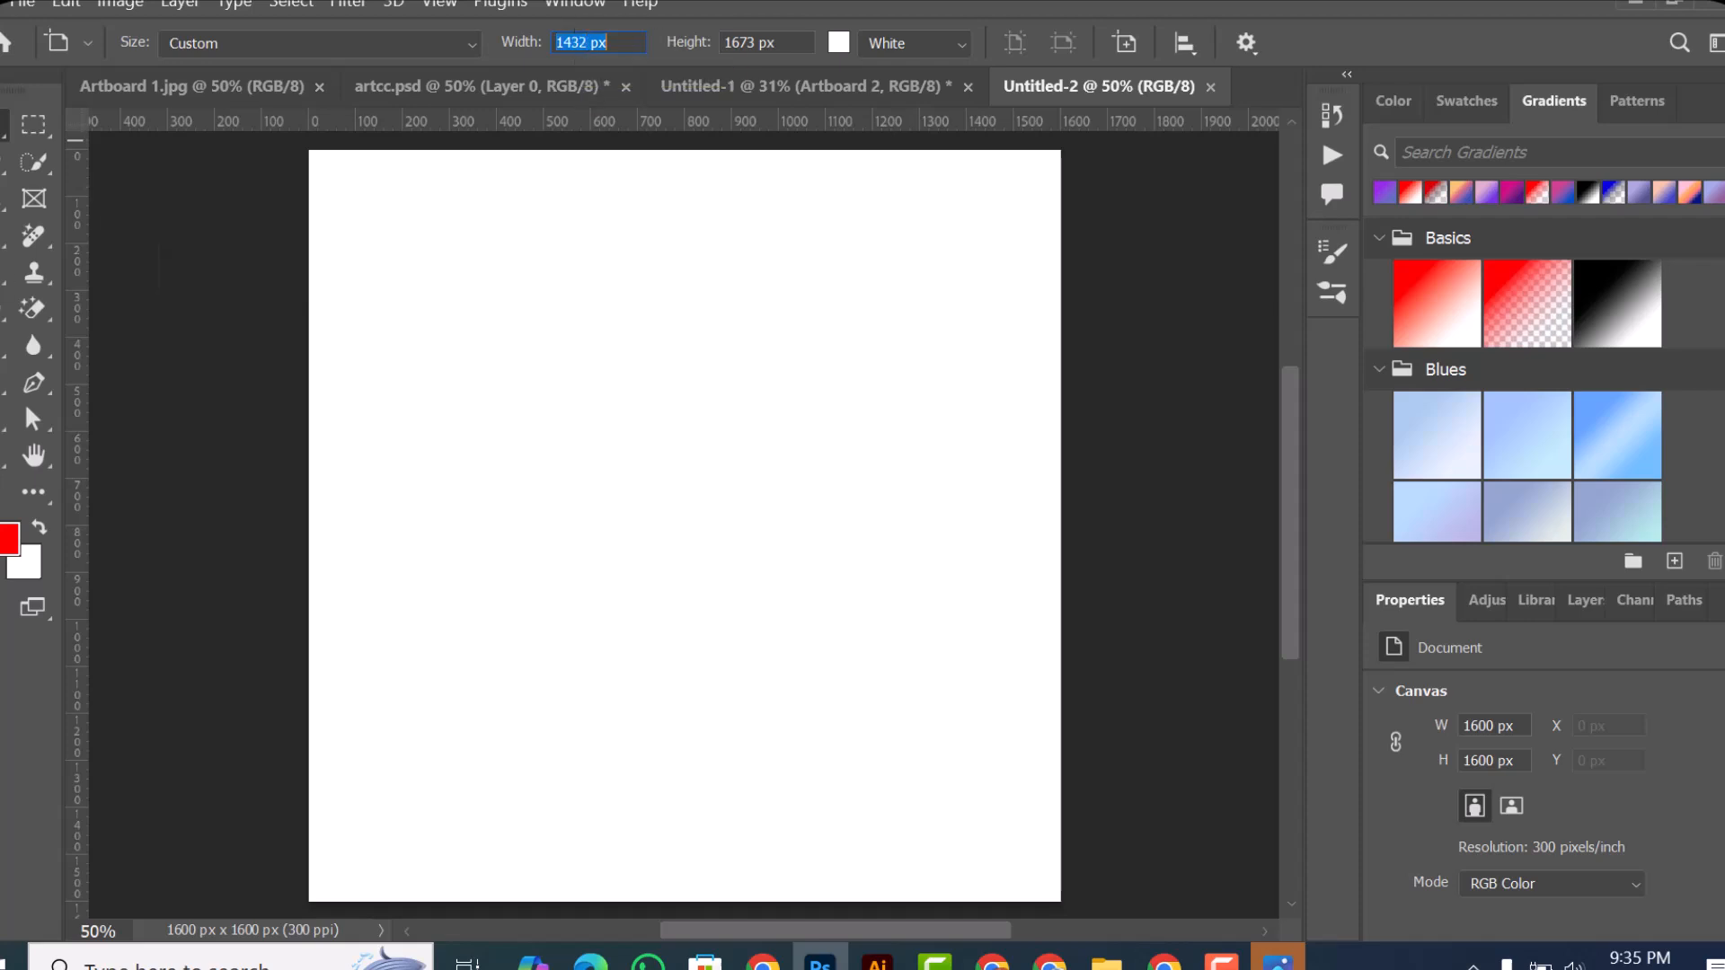
pyautogui.rightClick(4, 126)
pyautogui.click(19, 131)
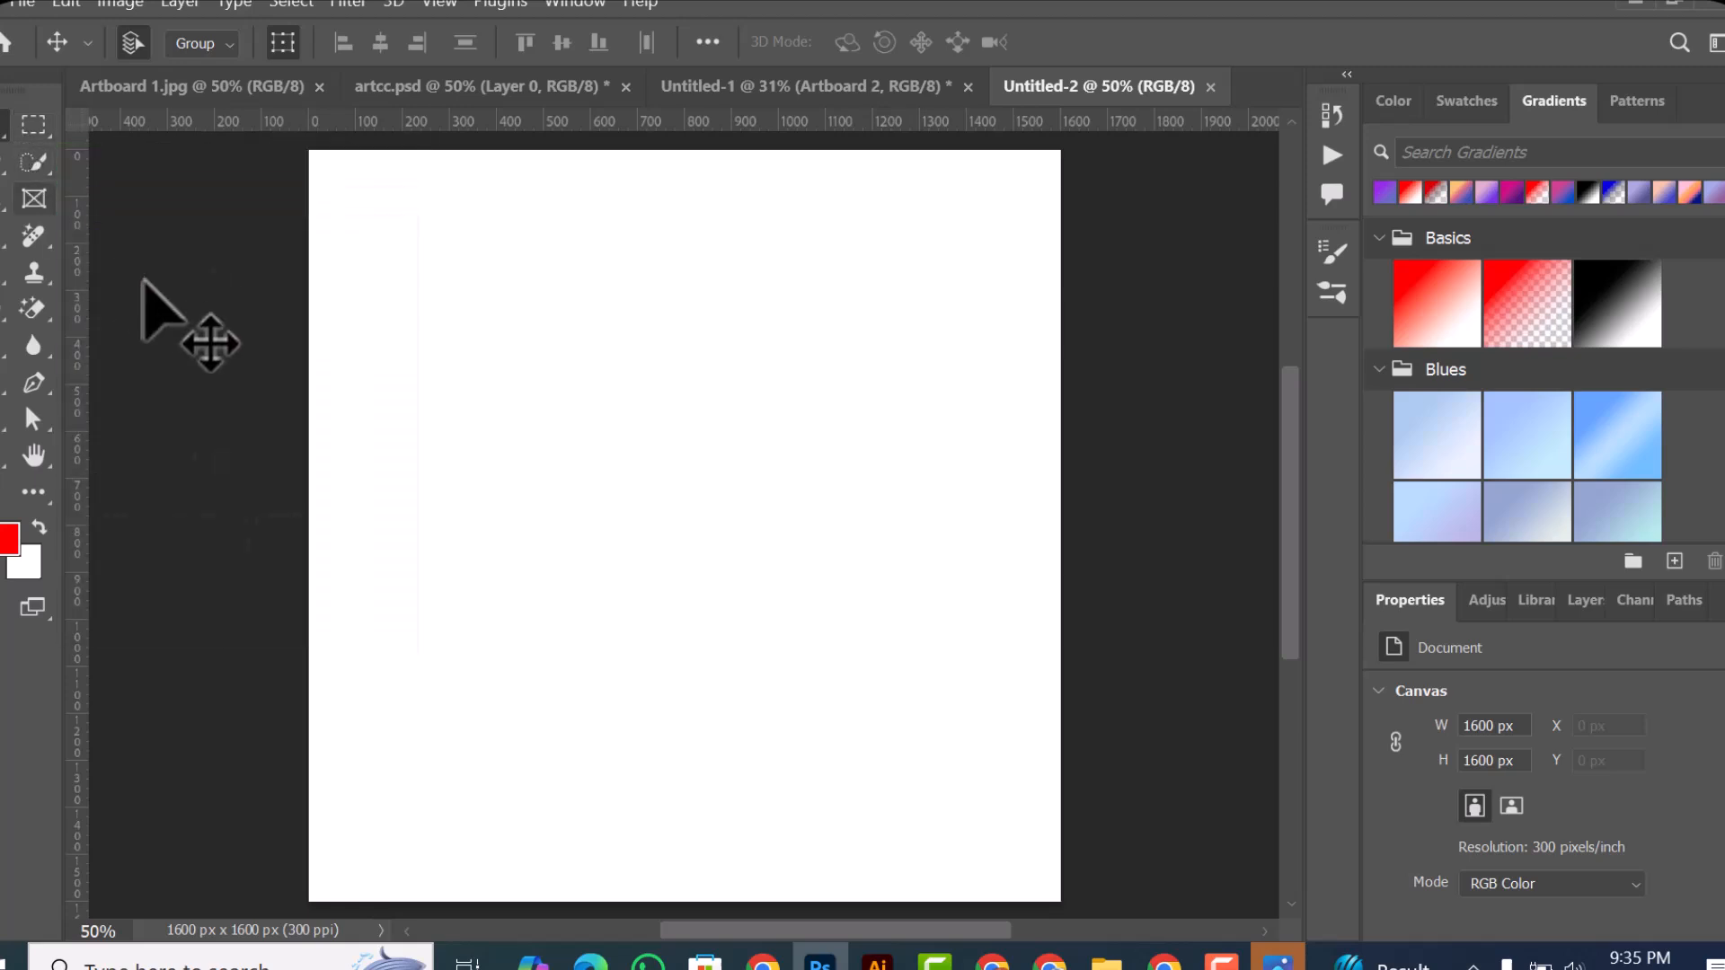
pyautogui.scroll(-3, 665, 527)
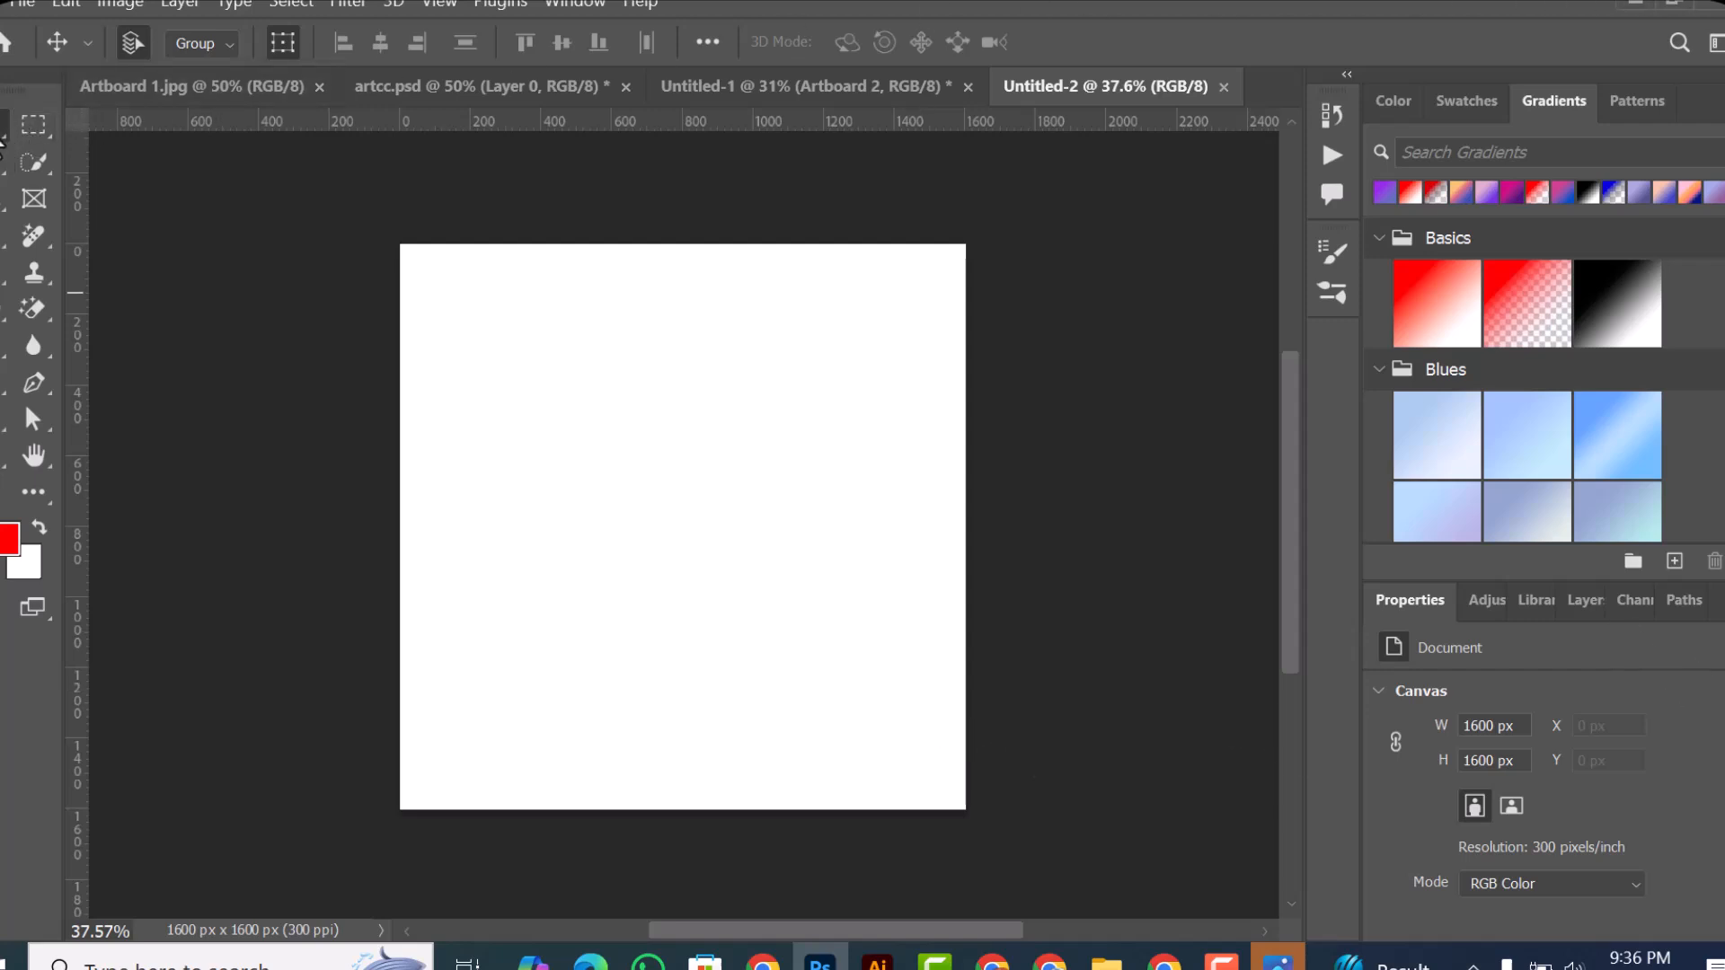
# Step: Switch to the Artboard tool and back to the Move tool
pyautogui.rightClick(9, 121)
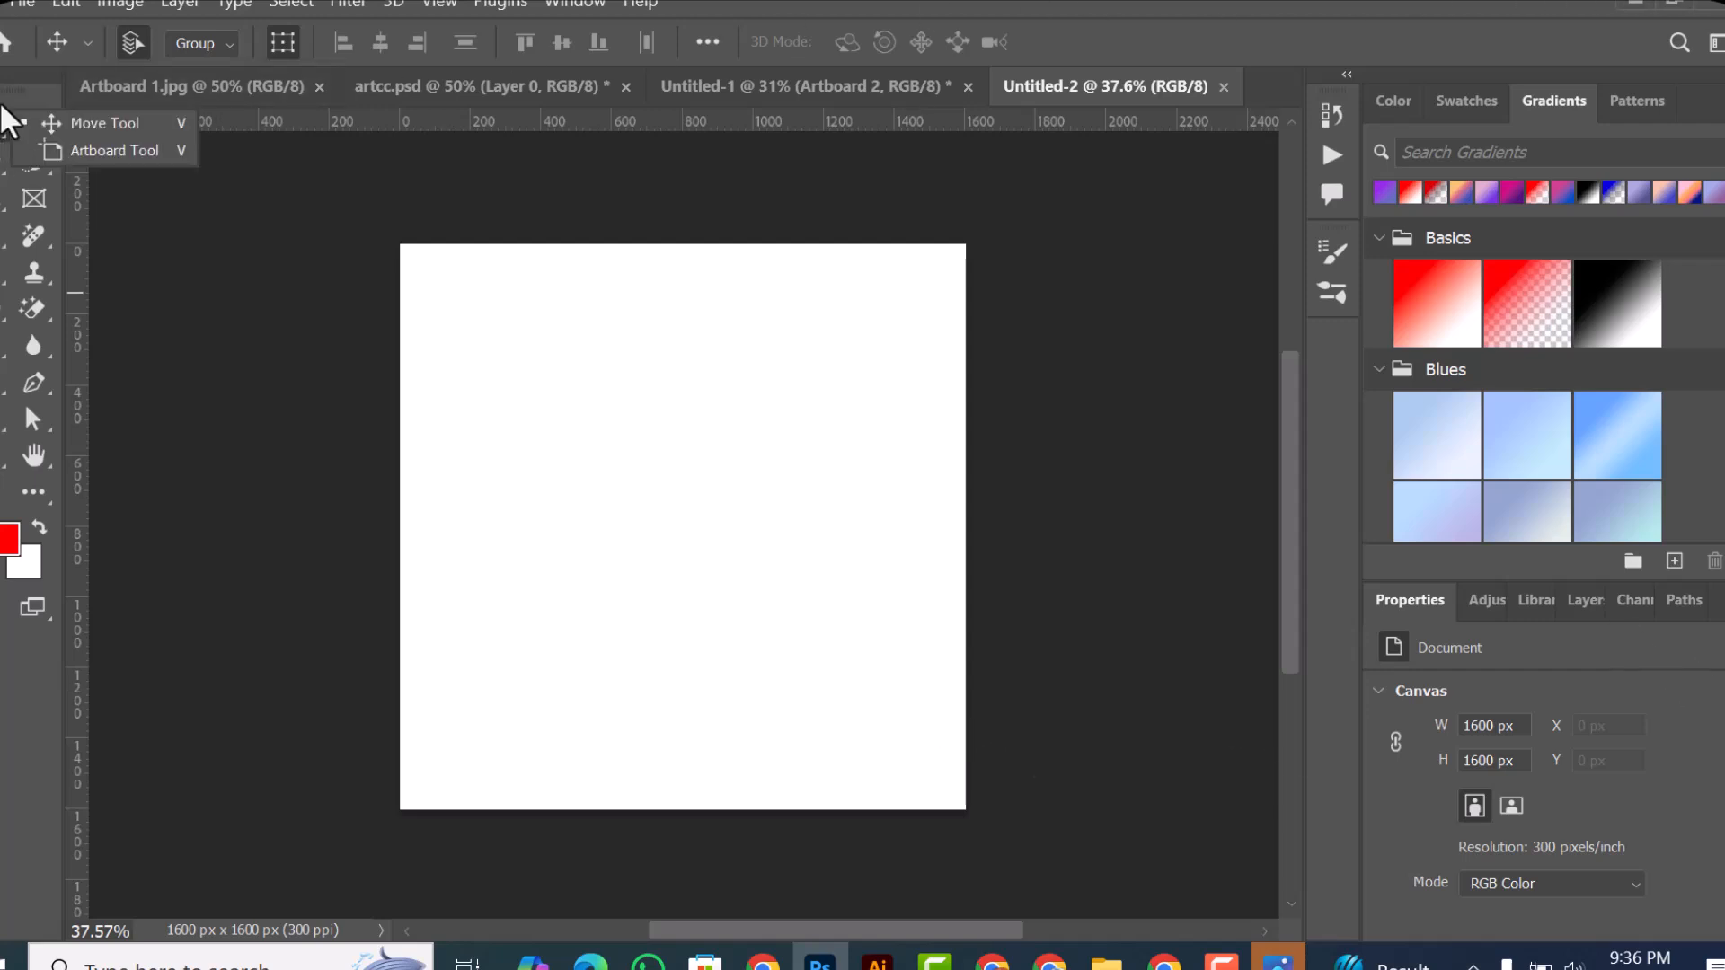
pyautogui.click(72, 151)
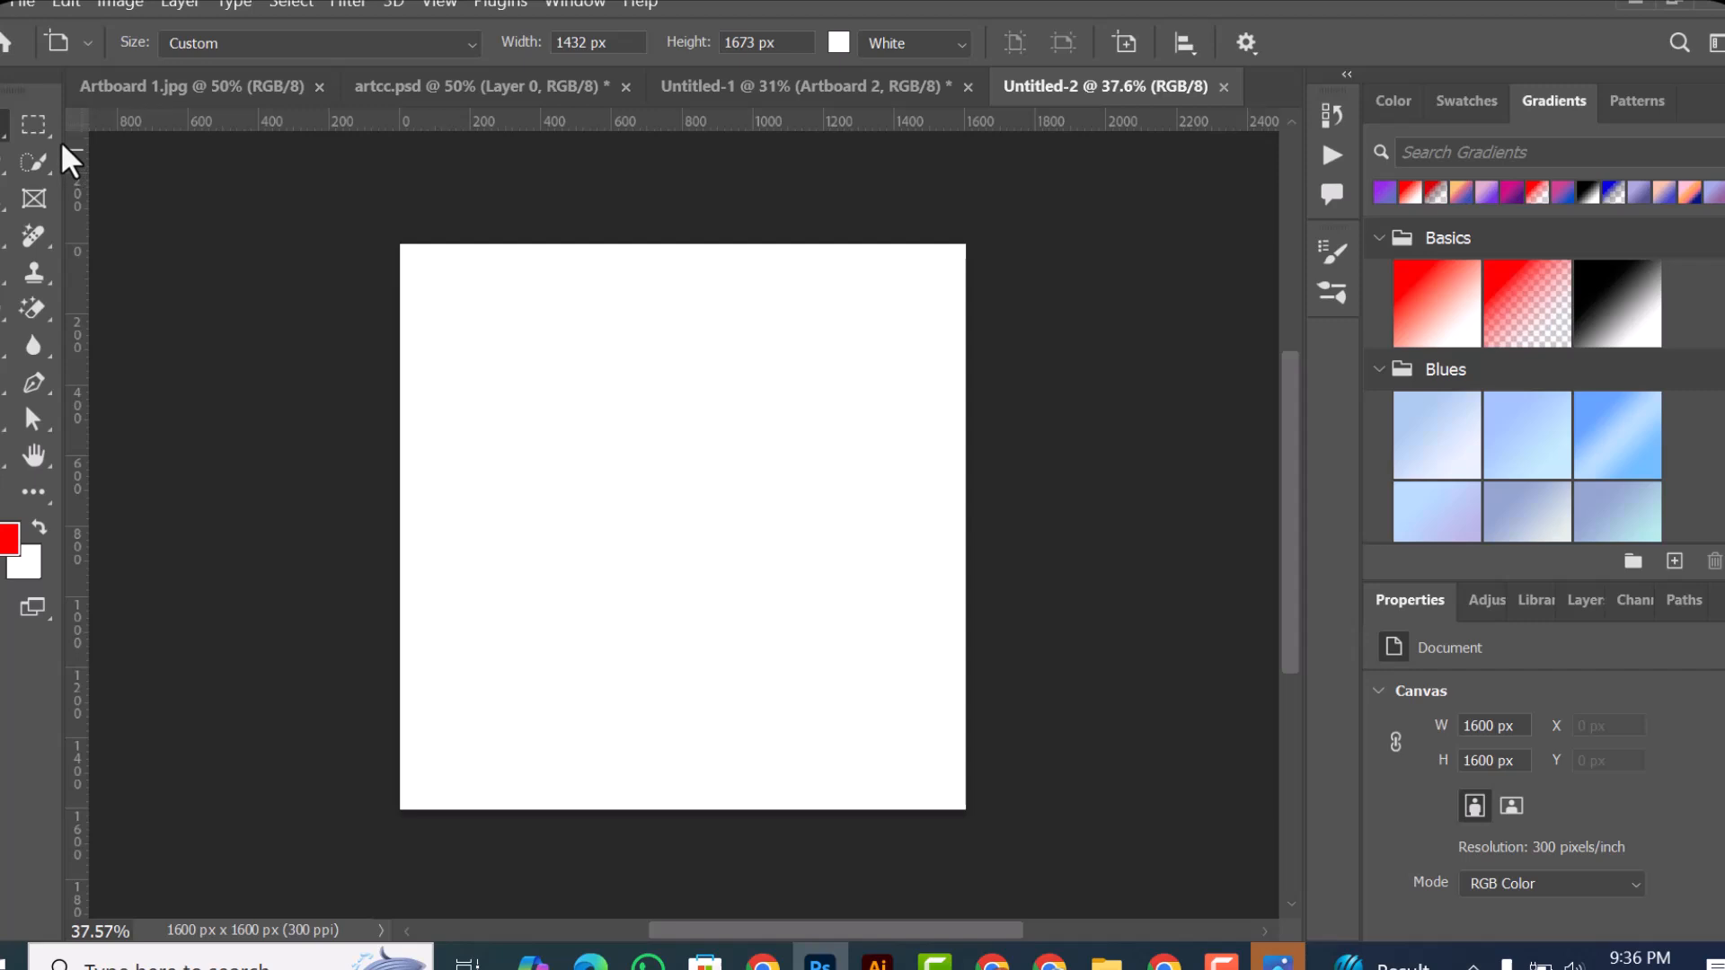
pyautogui.rightClick(1, 144)
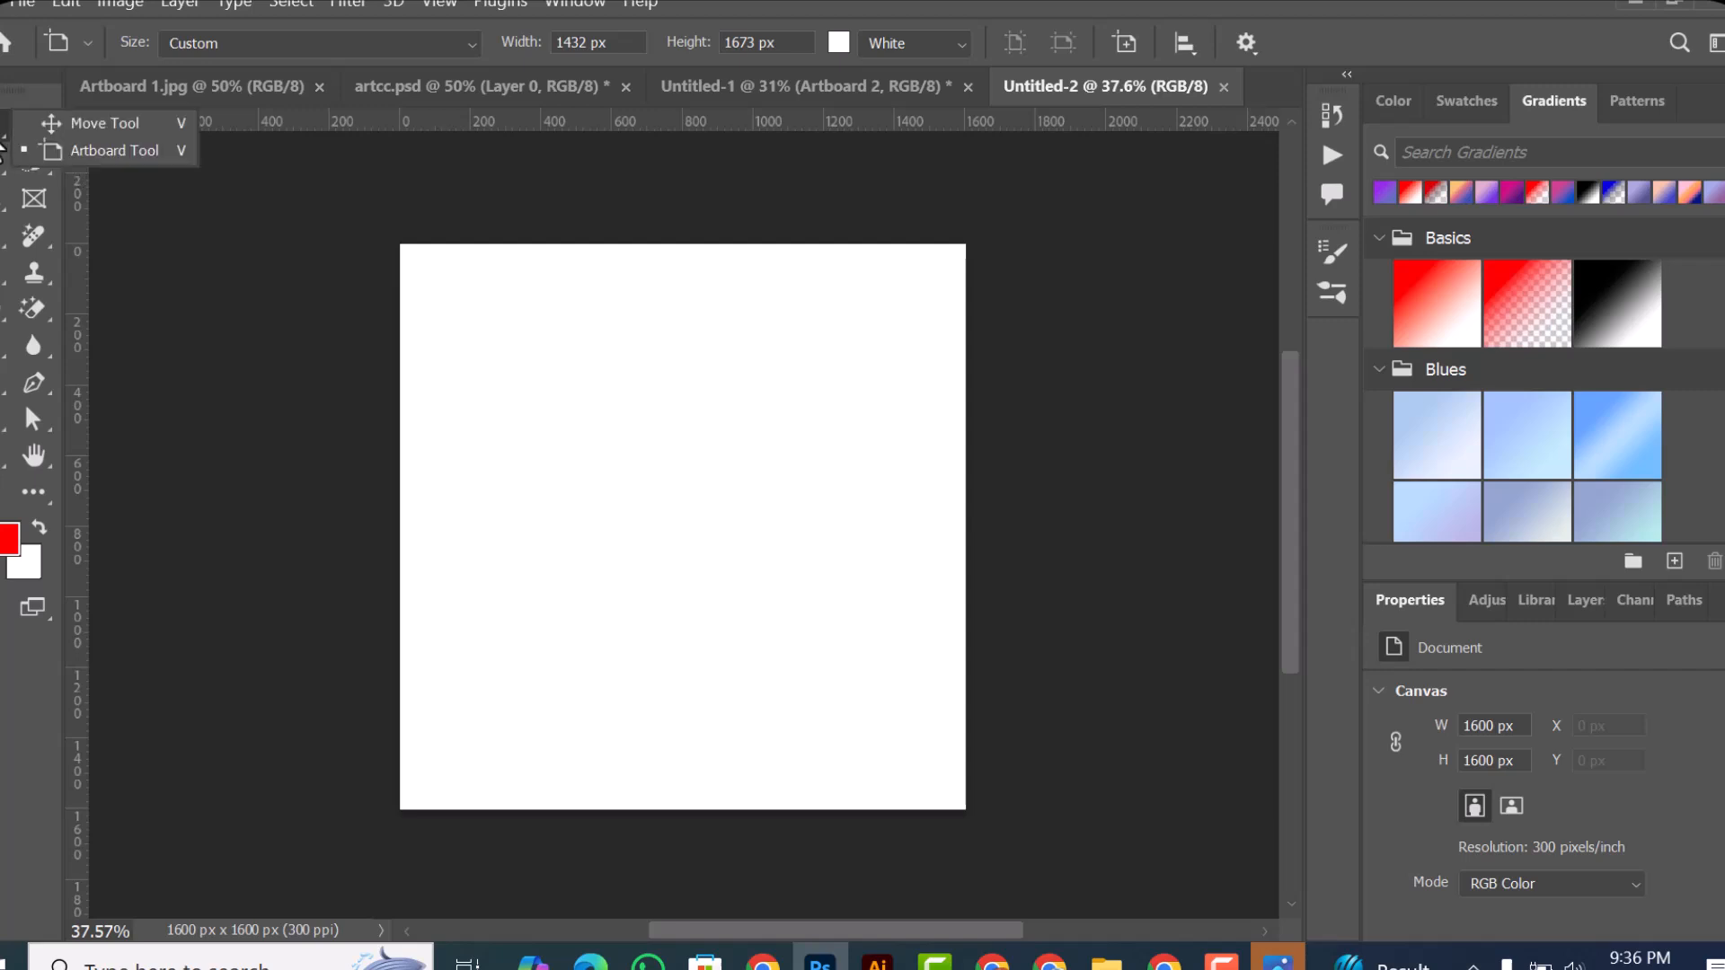
pyautogui.click(84, 131)
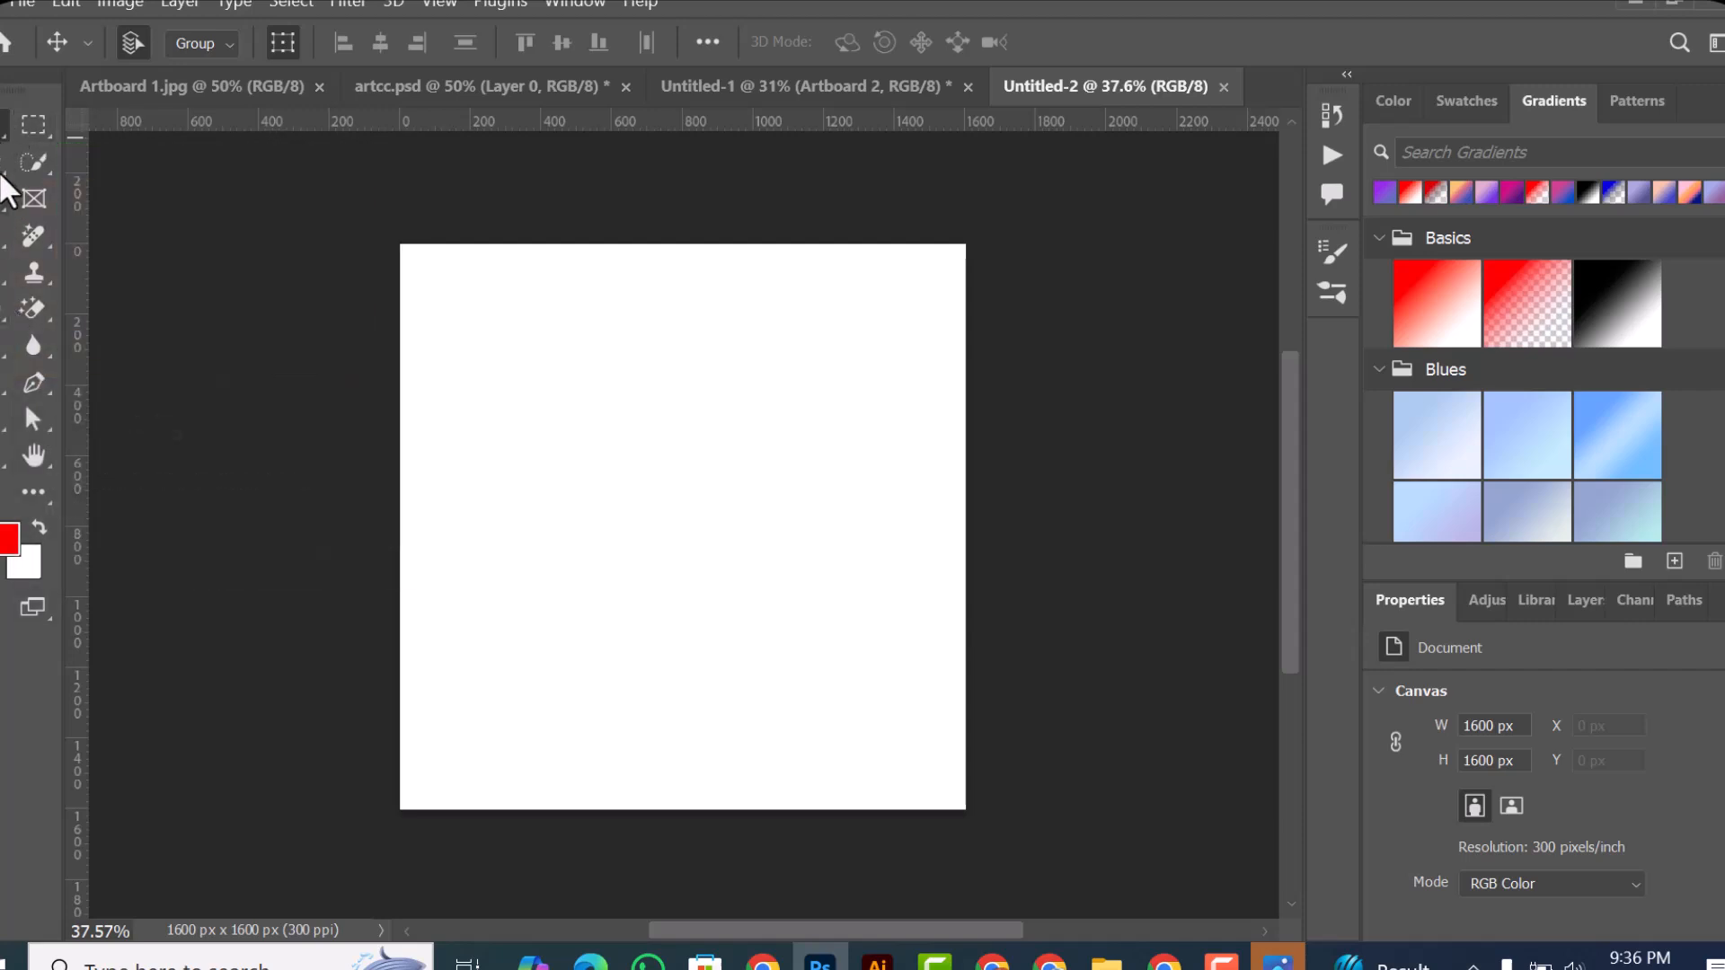
# Step: Draw a rectangle of about 600 × 587 px in the canvas's upper-left area and fill it with dark green
pyautogui.rightClick(2, 465)
pyautogui.click(104, 449)
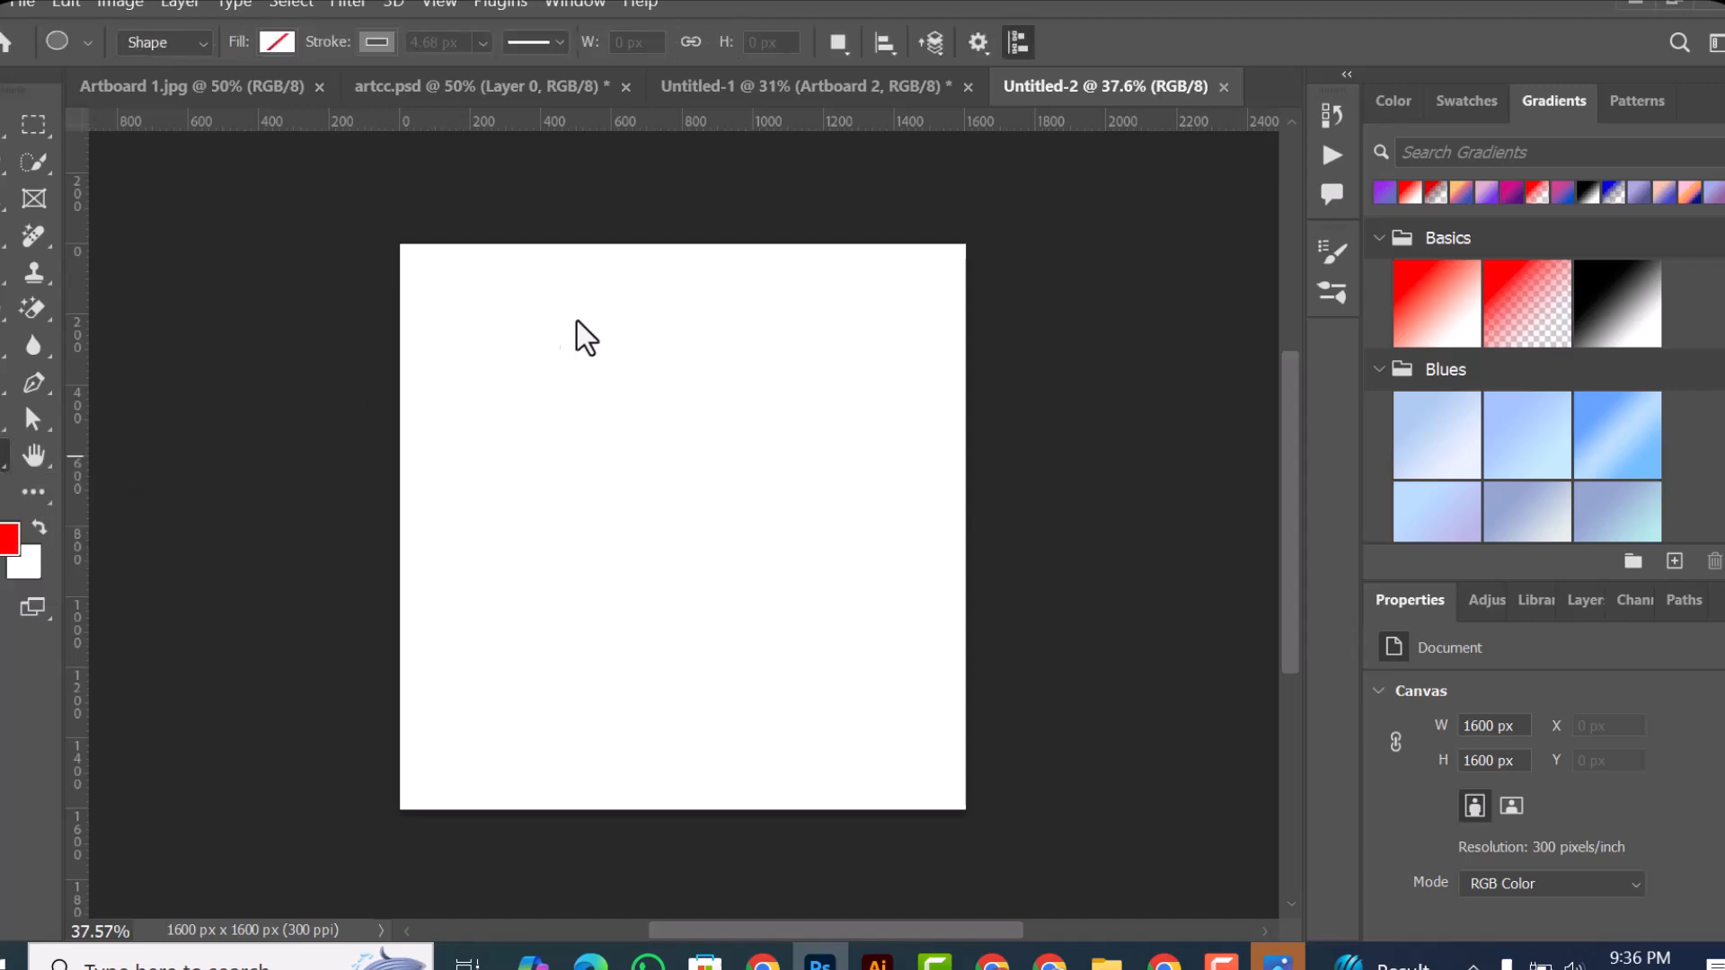
pyautogui.moveTo(503, 351); pyautogui.dragTo(713, 558)
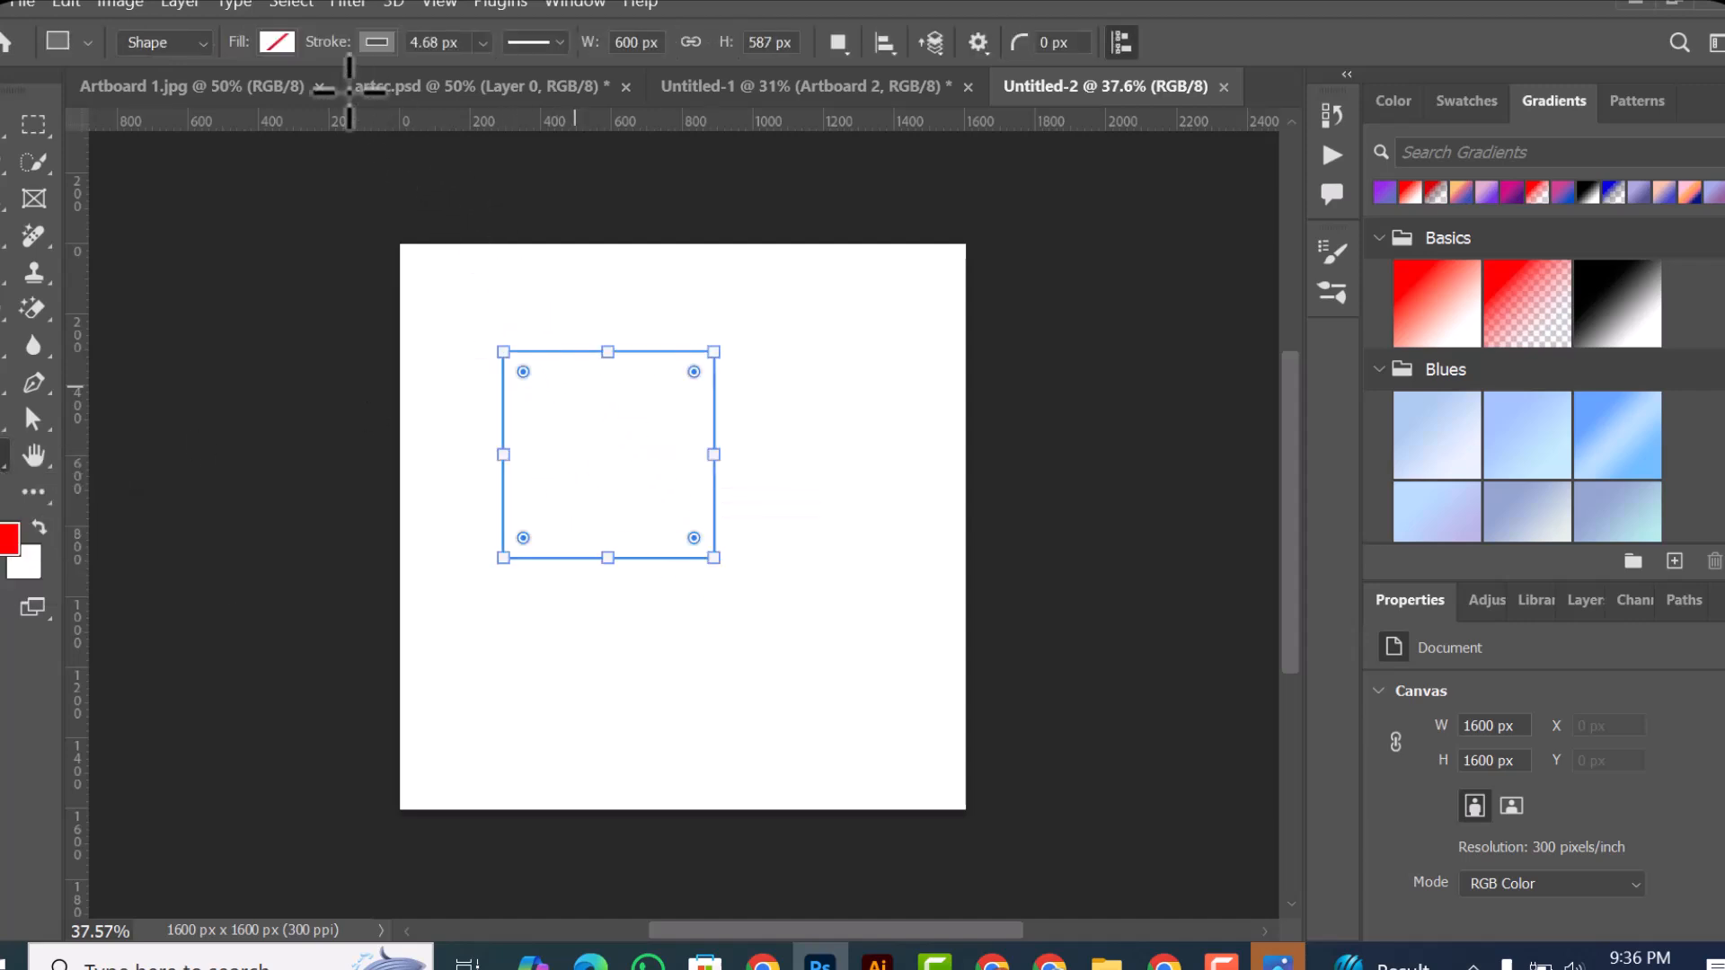
pyautogui.click(277, 42)
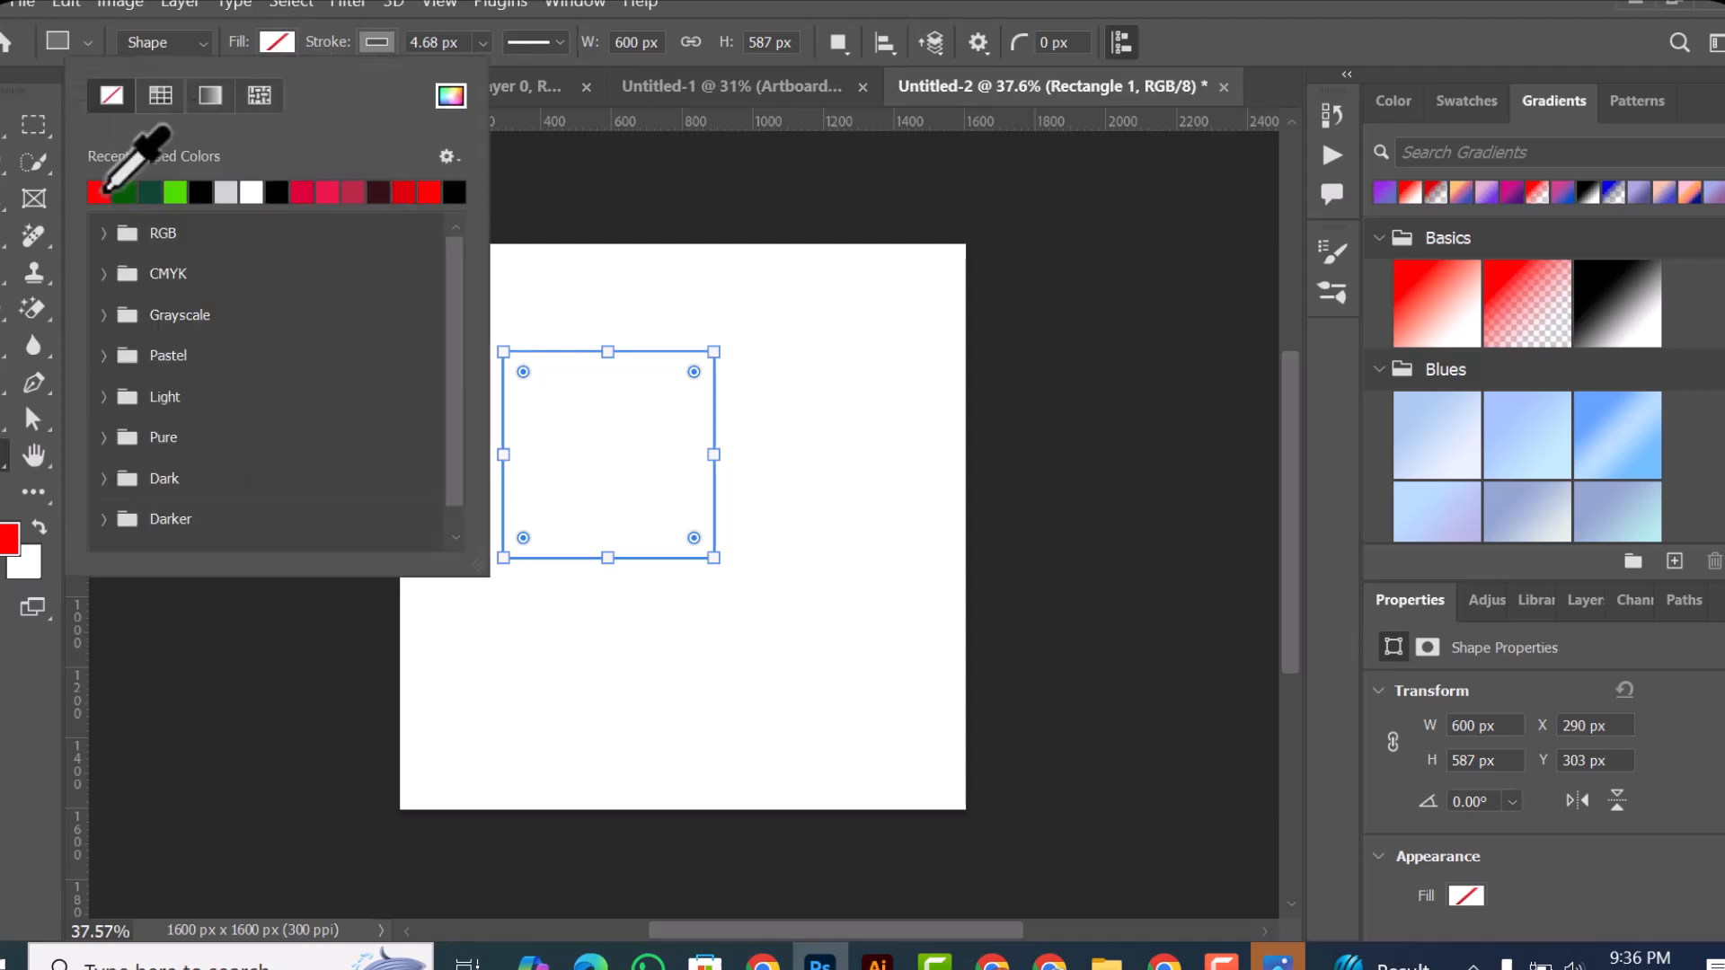
pyautogui.click(124, 191)
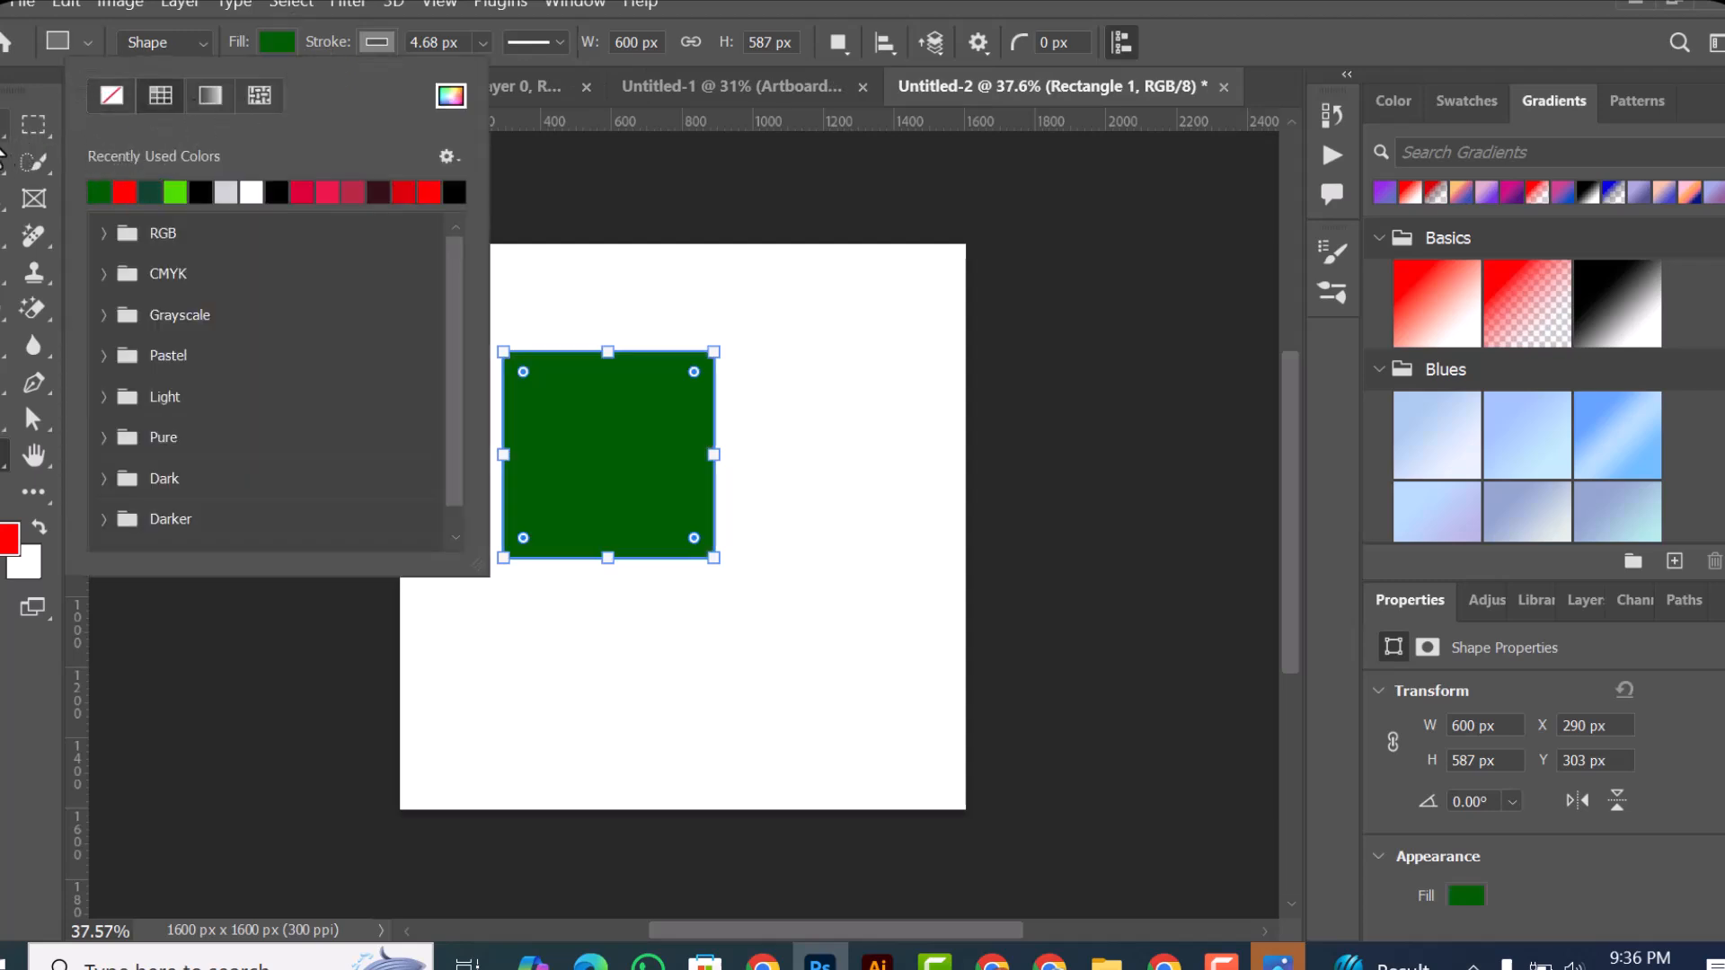
pyautogui.press('Return')
# Step: Move the green rectangle towards the canvas's upper-left corner, to about X 88 px and Y 85 px
pyautogui.press('v')
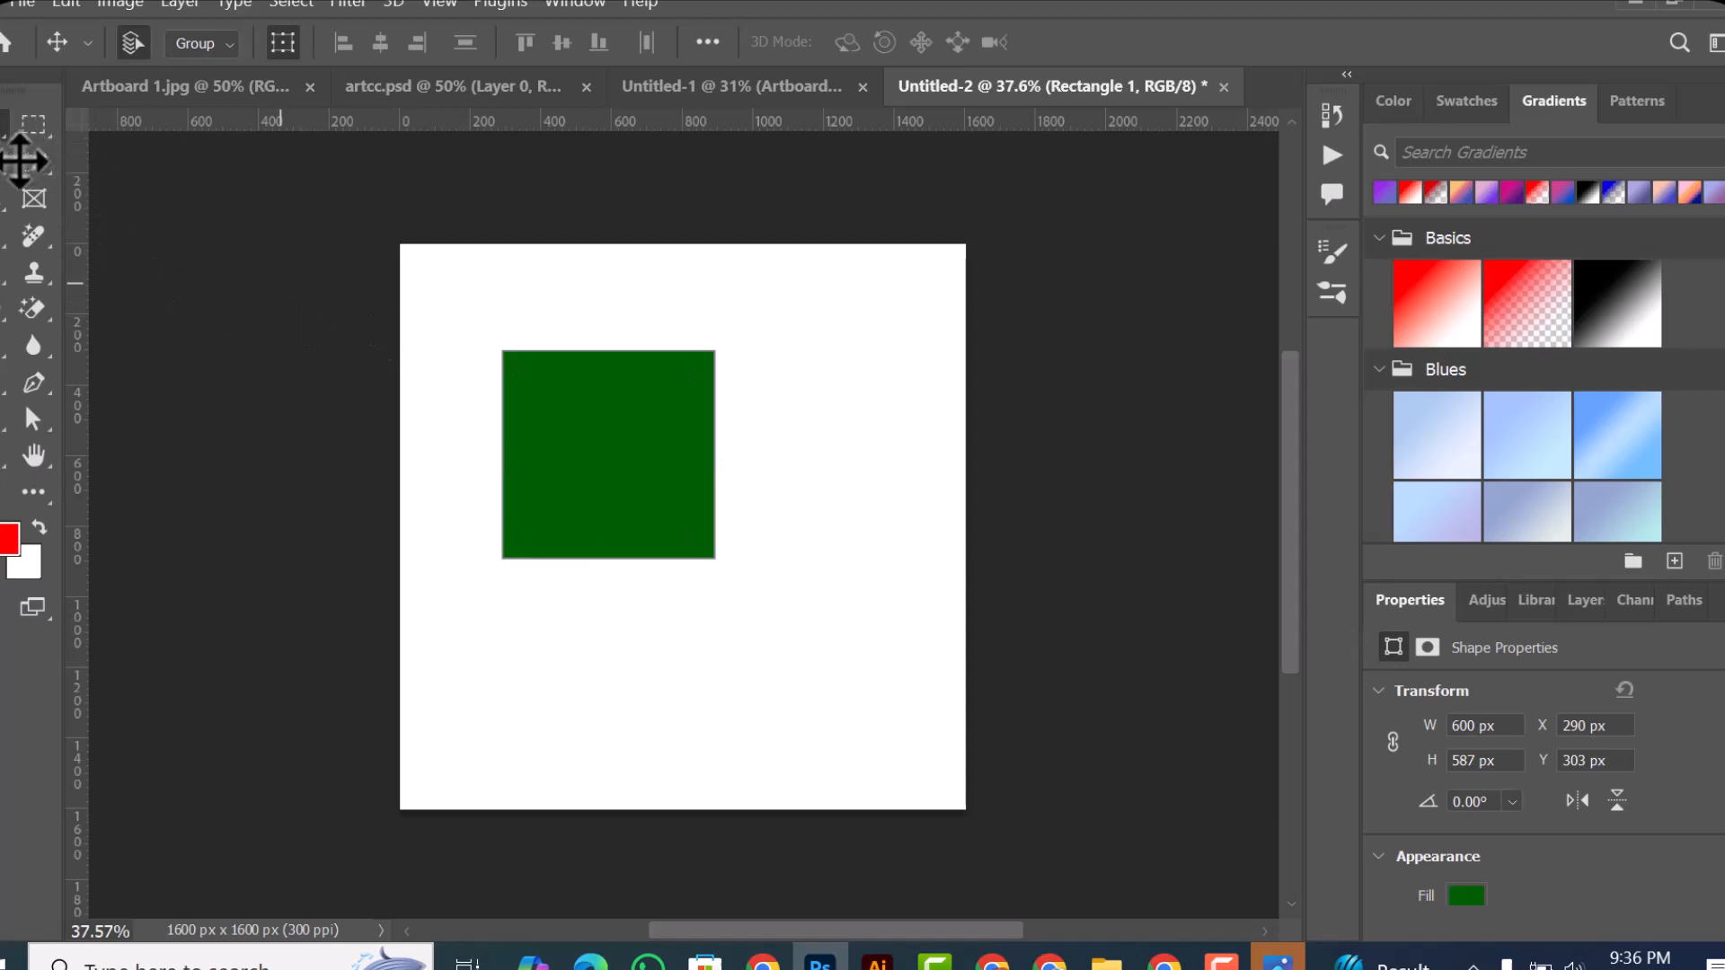
pyautogui.click(316, 370)
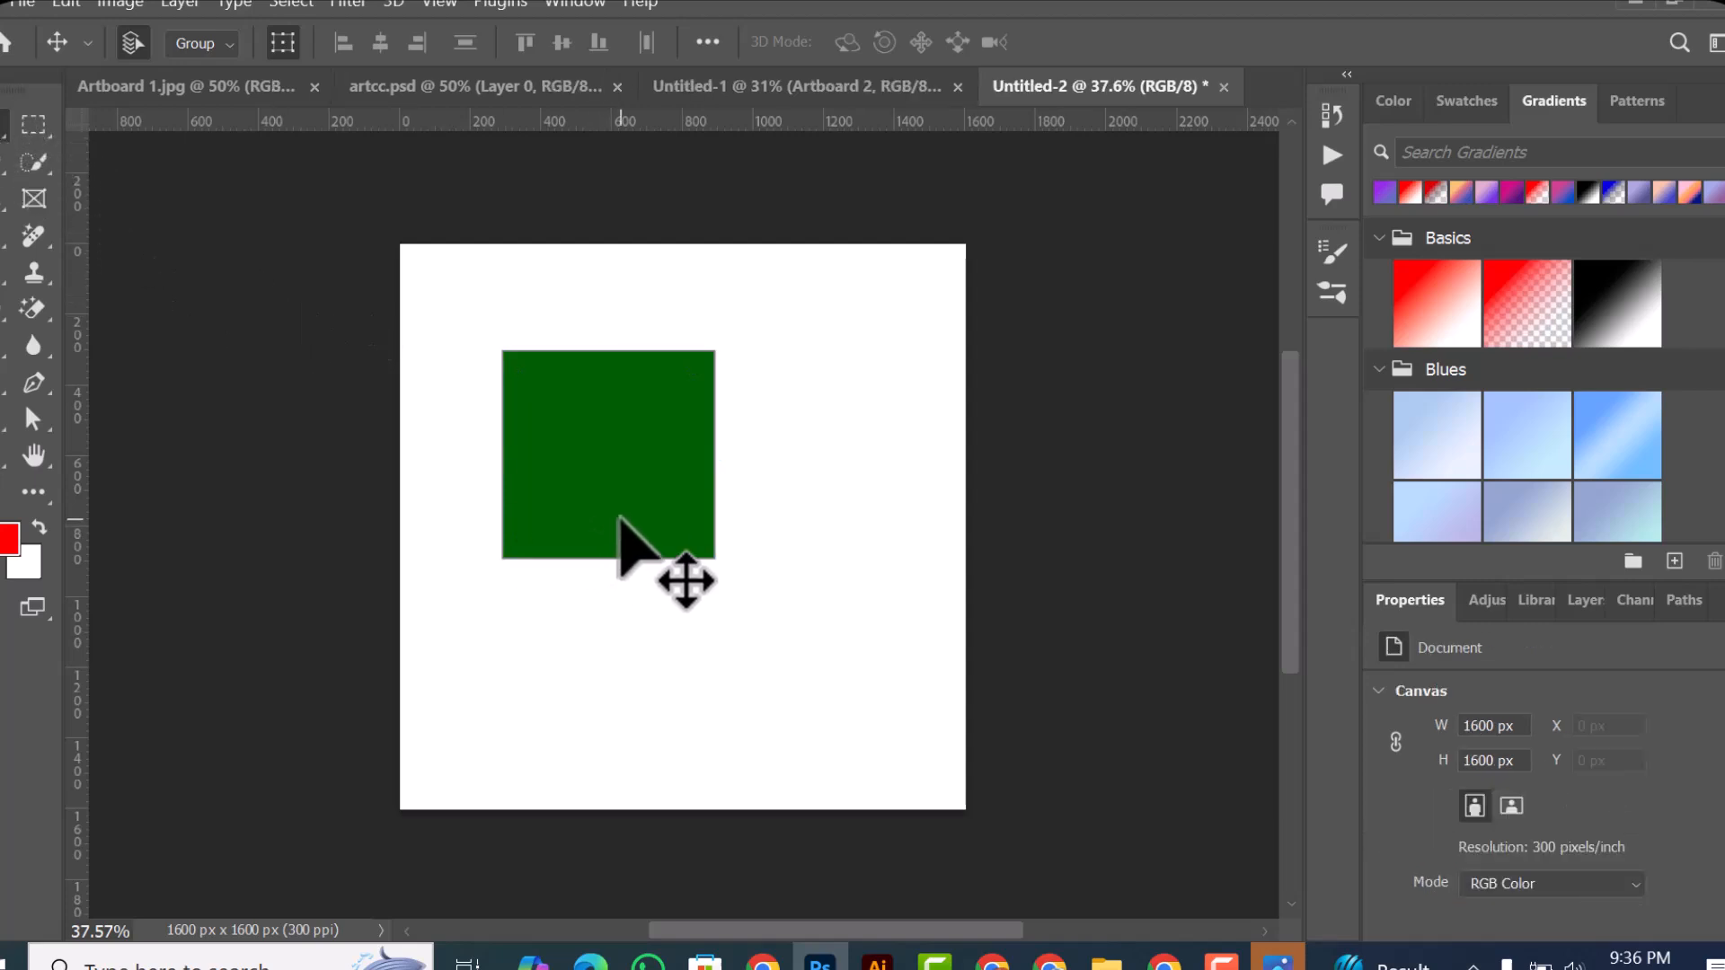
pyautogui.click(611, 478)
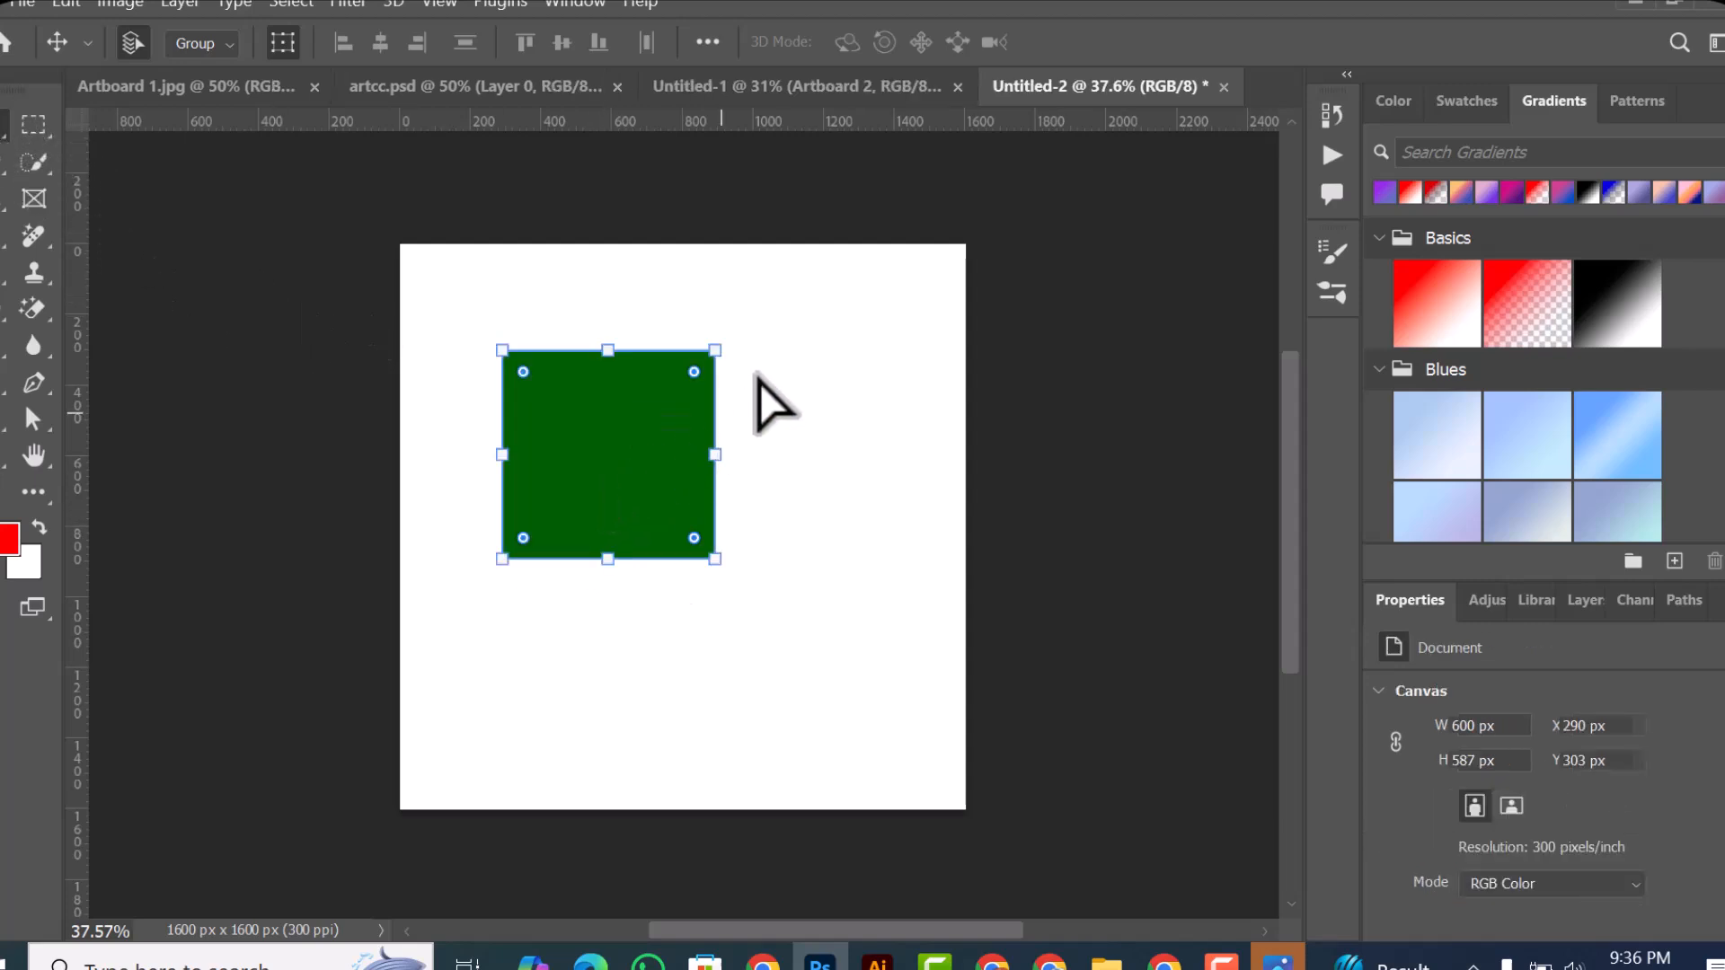
pyautogui.click(704, 352)
pyautogui.moveTo(575, 501); pyautogui.dragTo(501, 434)
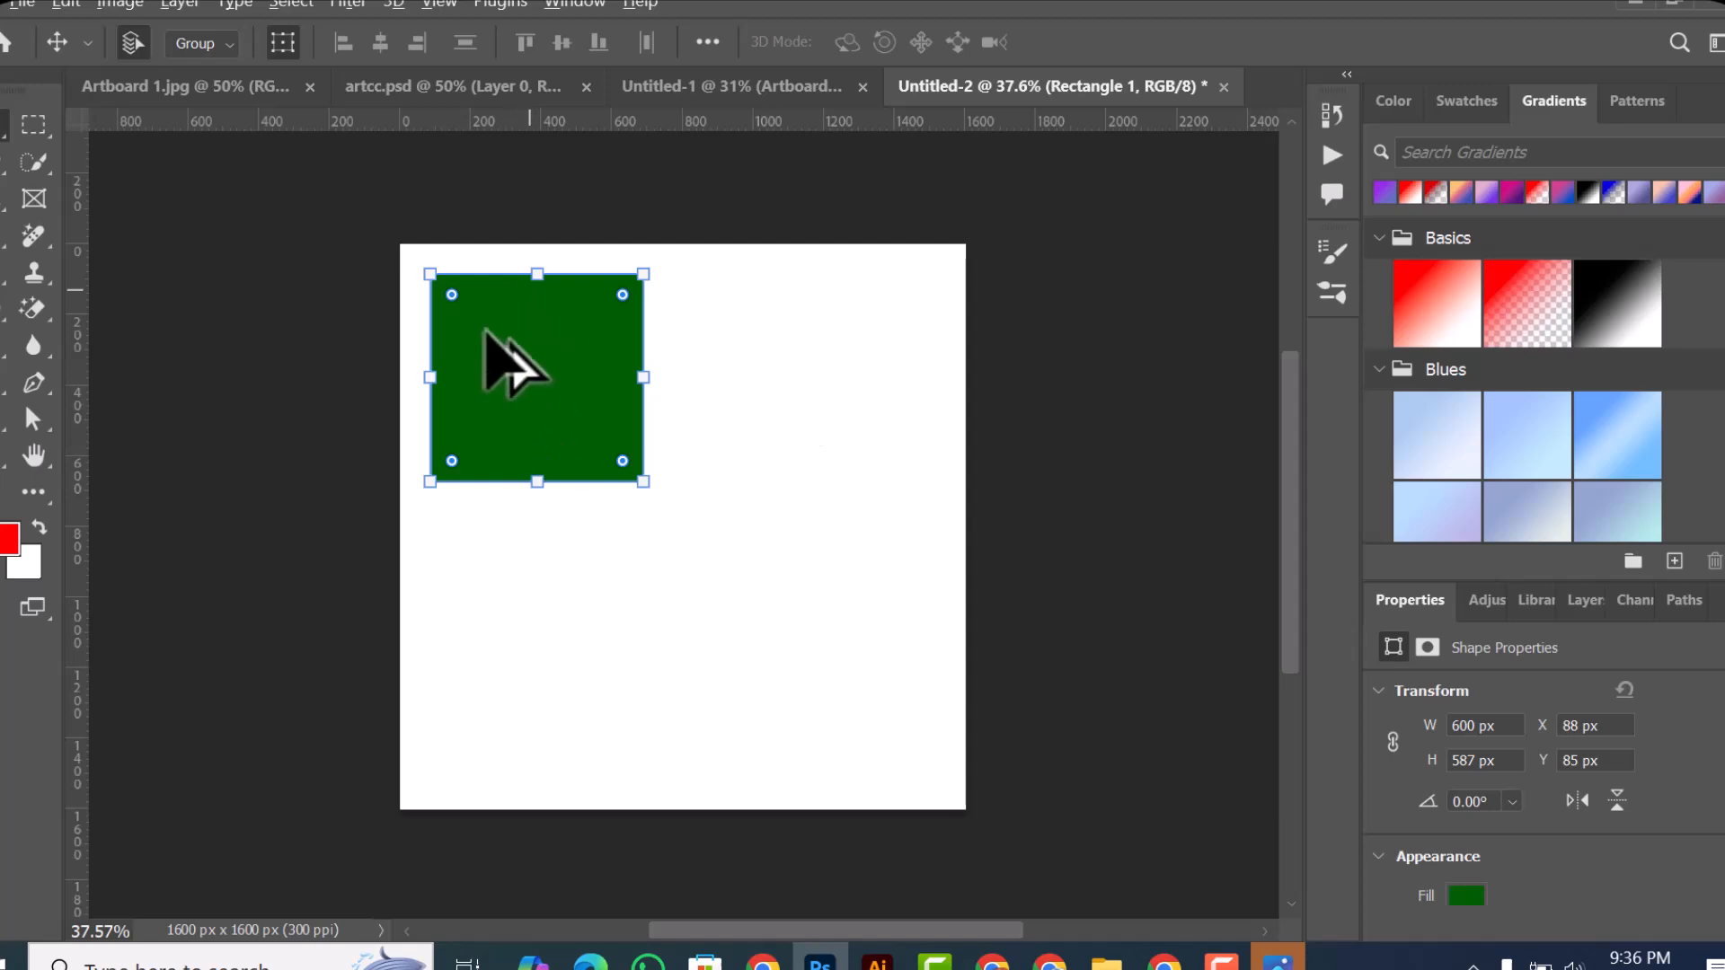
# Step: Duplicate the green rectangle twice, placing one copy level beside the original and another below the pair at about X 343, Y 800 px
pyautogui.moveTo(550, 392); pyautogui.dragTo(811, 627)
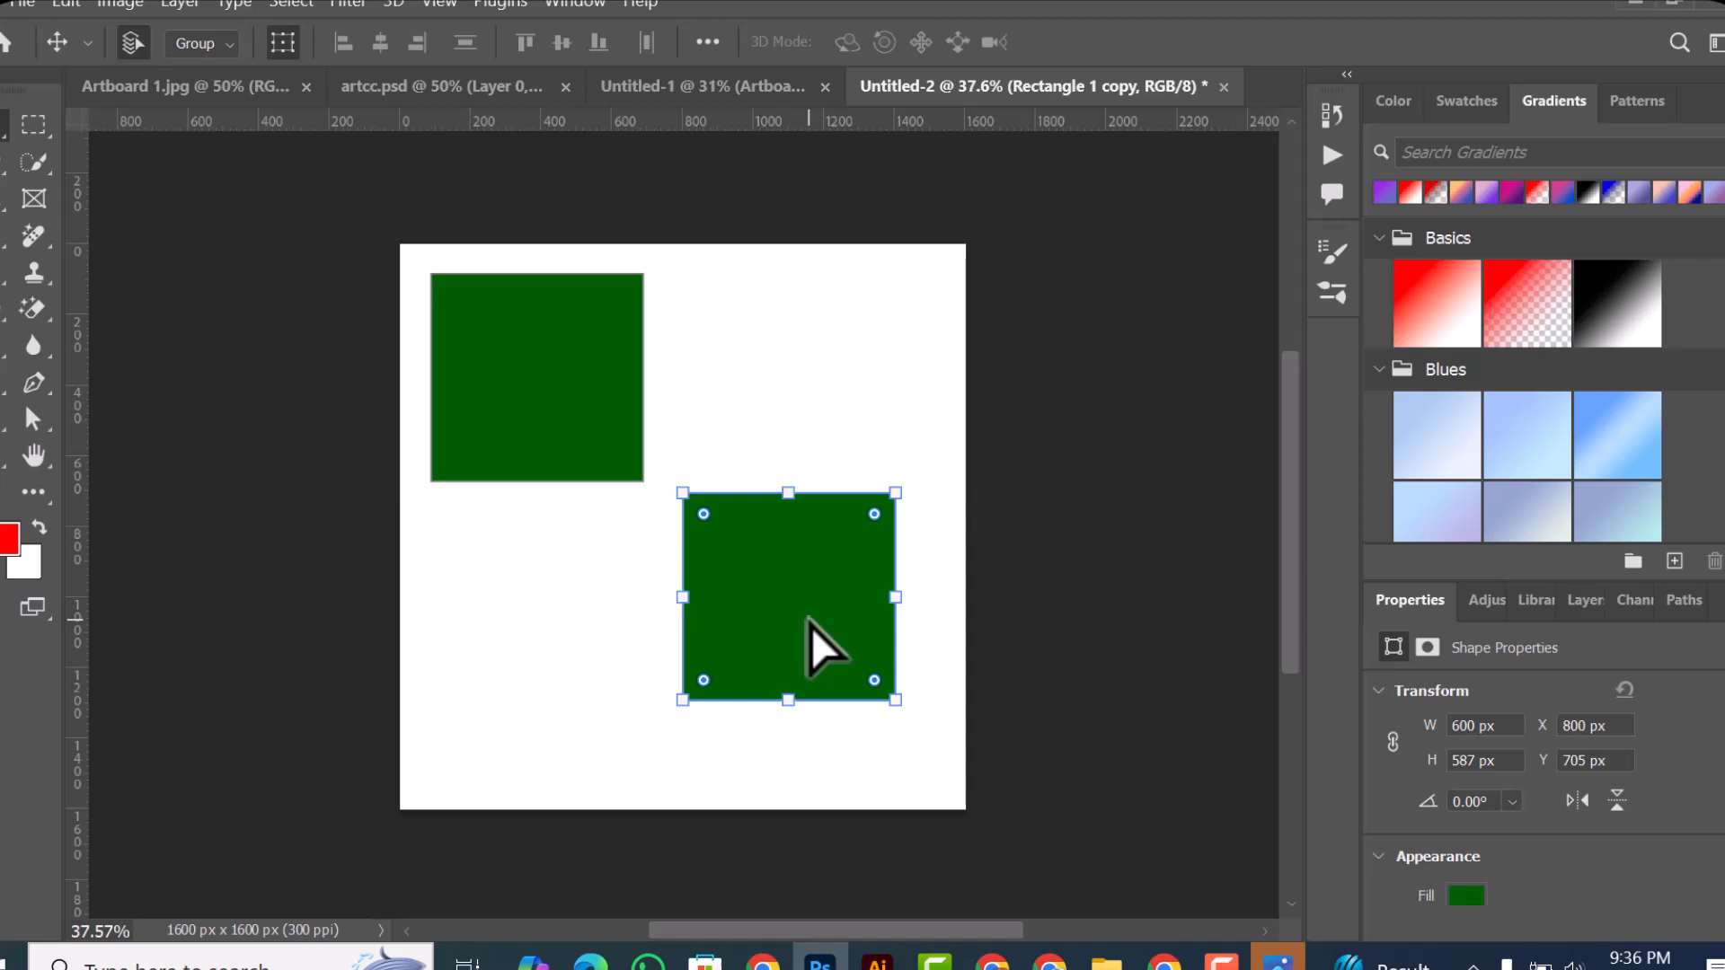
pyautogui.moveTo(839, 575); pyautogui.dragTo(823, 386)
pyautogui.click(1015, 391)
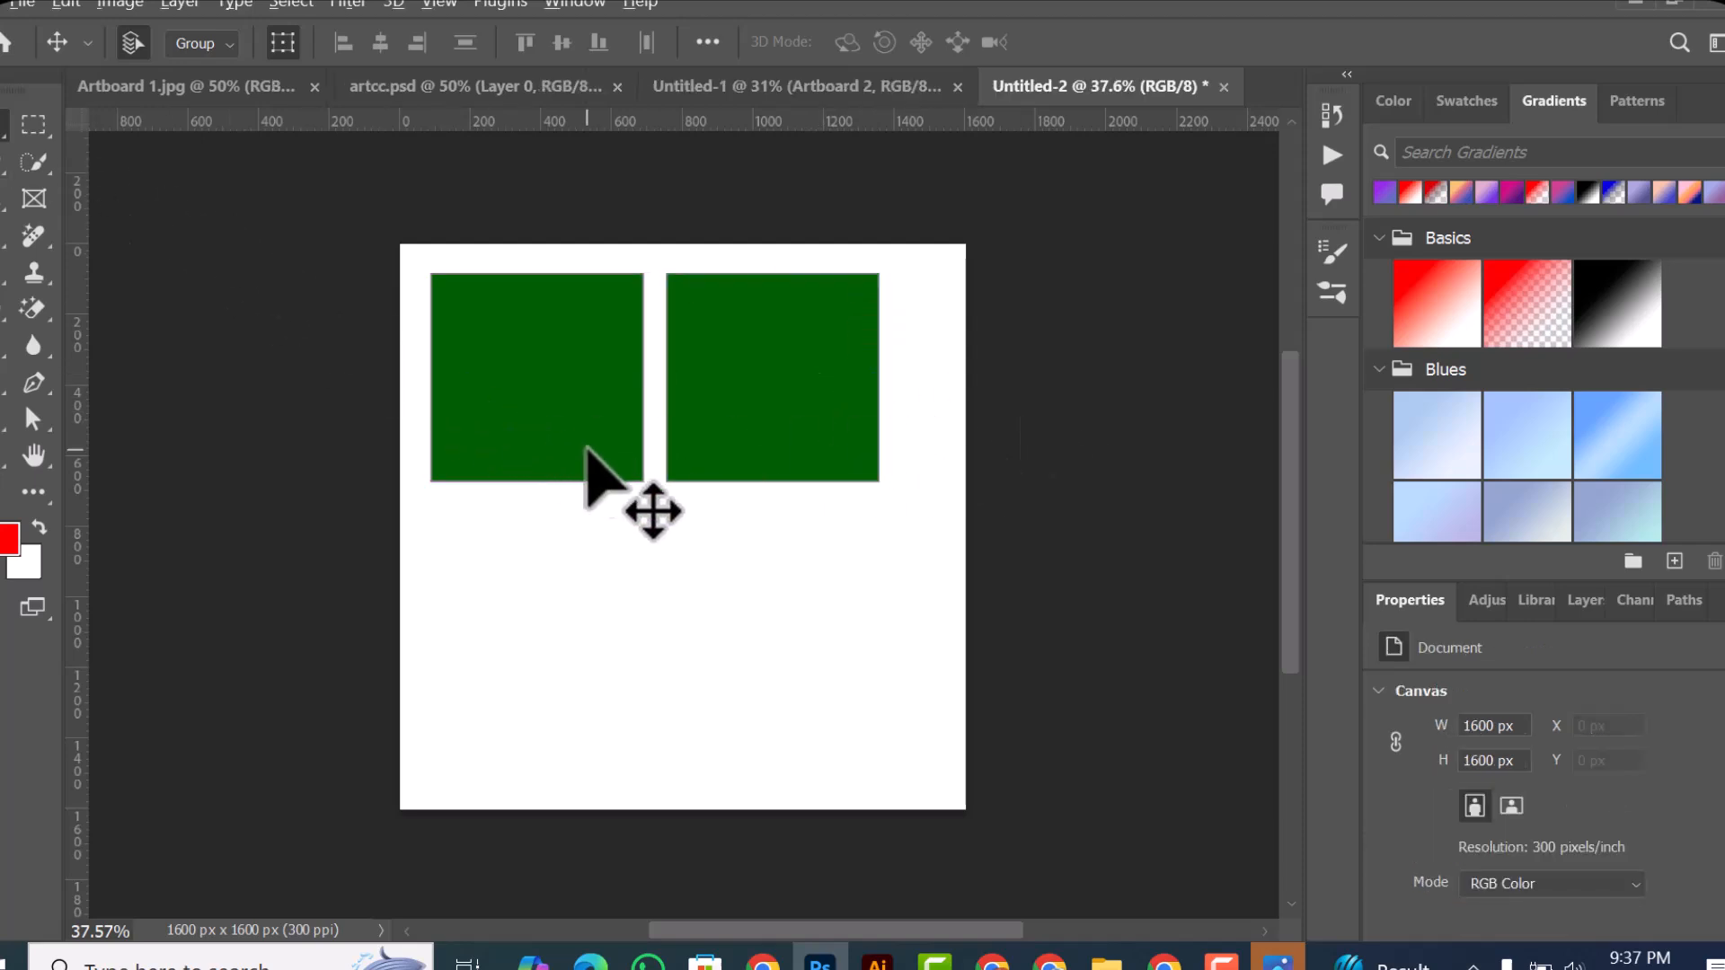
pyautogui.moveTo(586, 443); pyautogui.dragTo(677, 688)
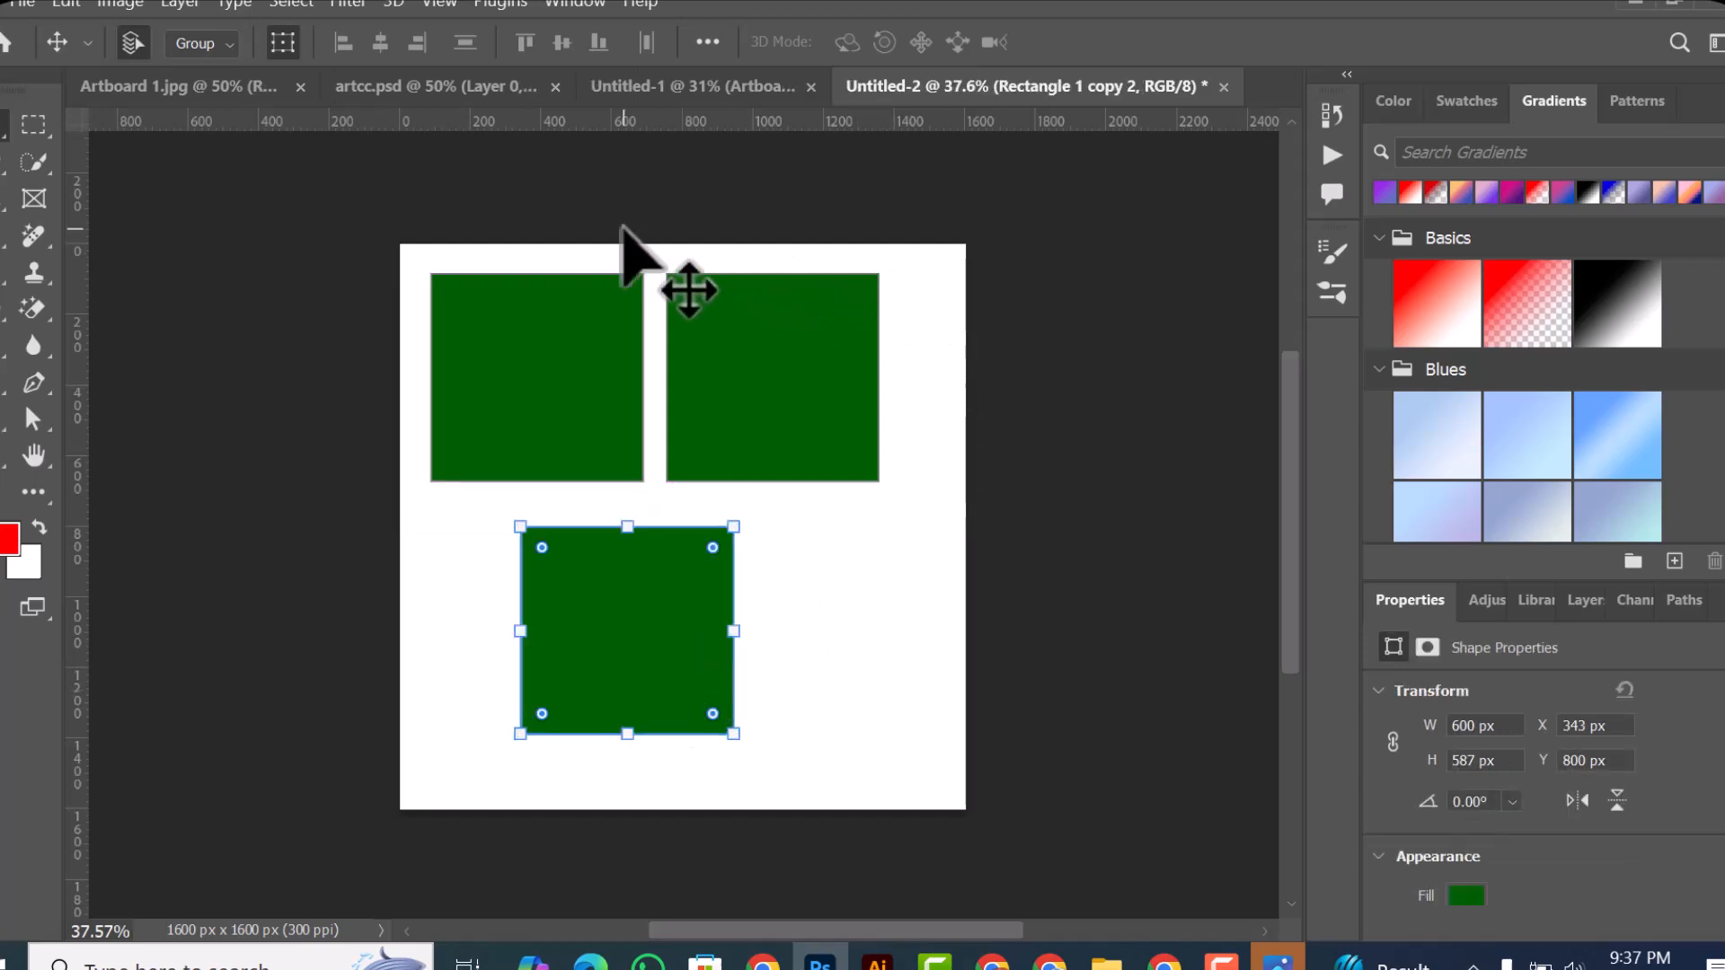
# Step: Select all three rectangles, try rotating them together by about 14.59°, and discard the transform
pyautogui.moveTo(353, 218); pyautogui.dragTo(765, 706)
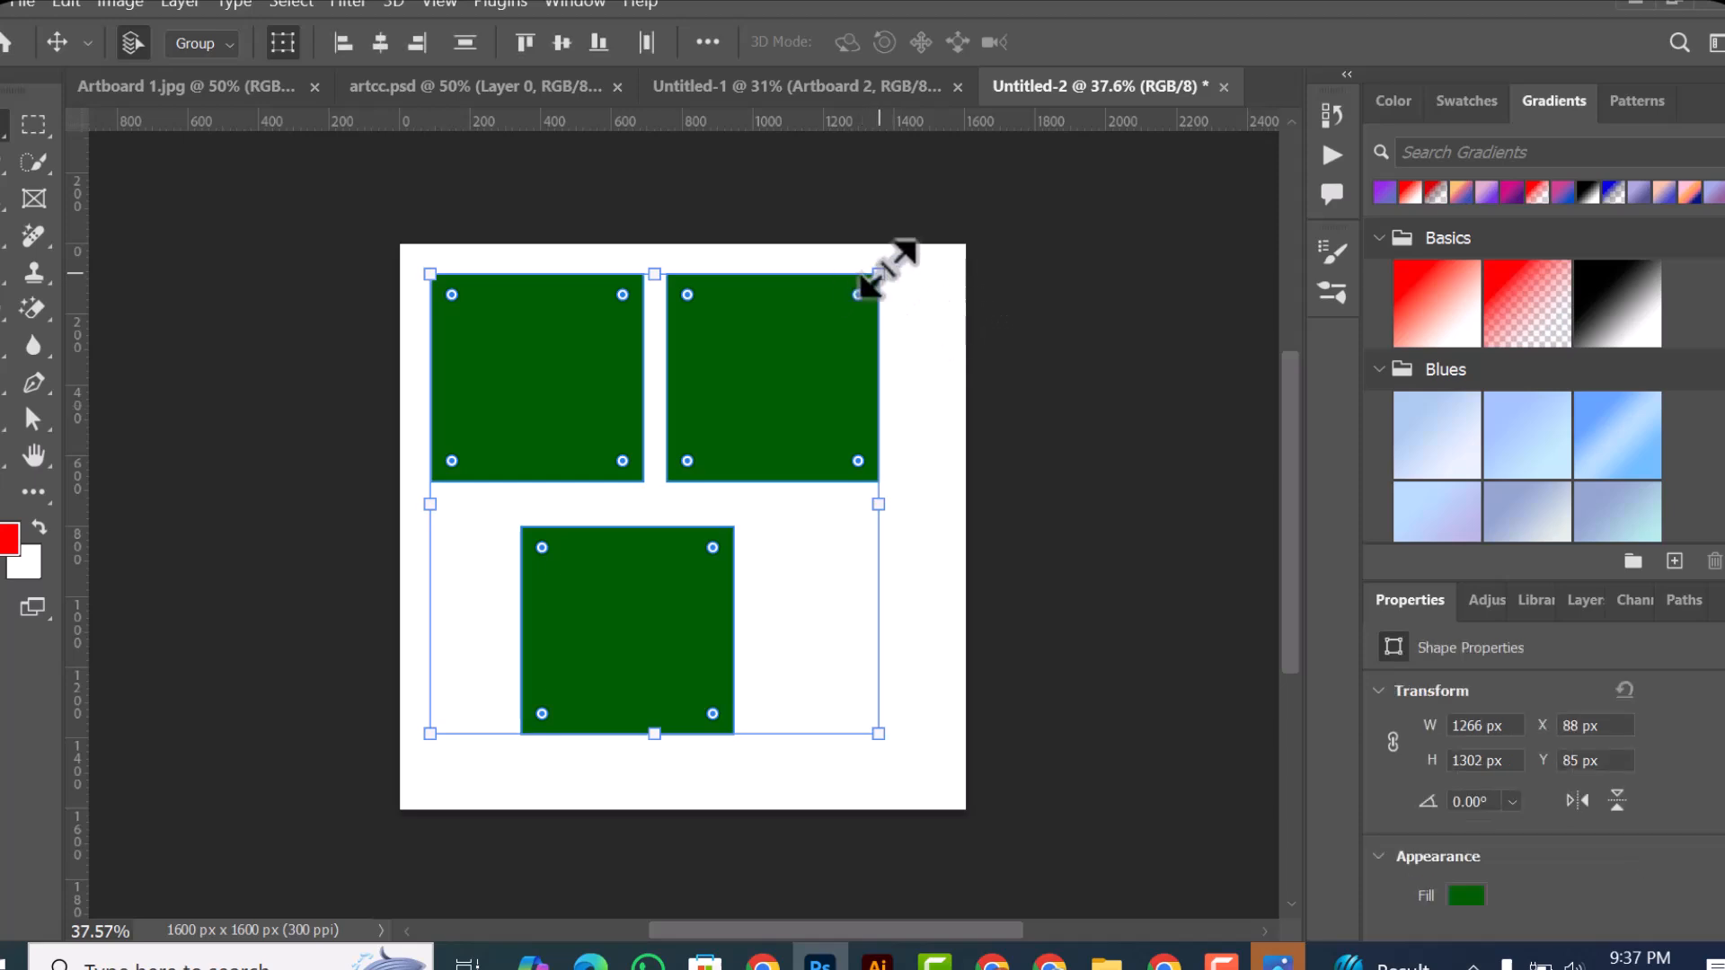
pyautogui.moveTo(904, 260); pyautogui.dragTo(925, 331)
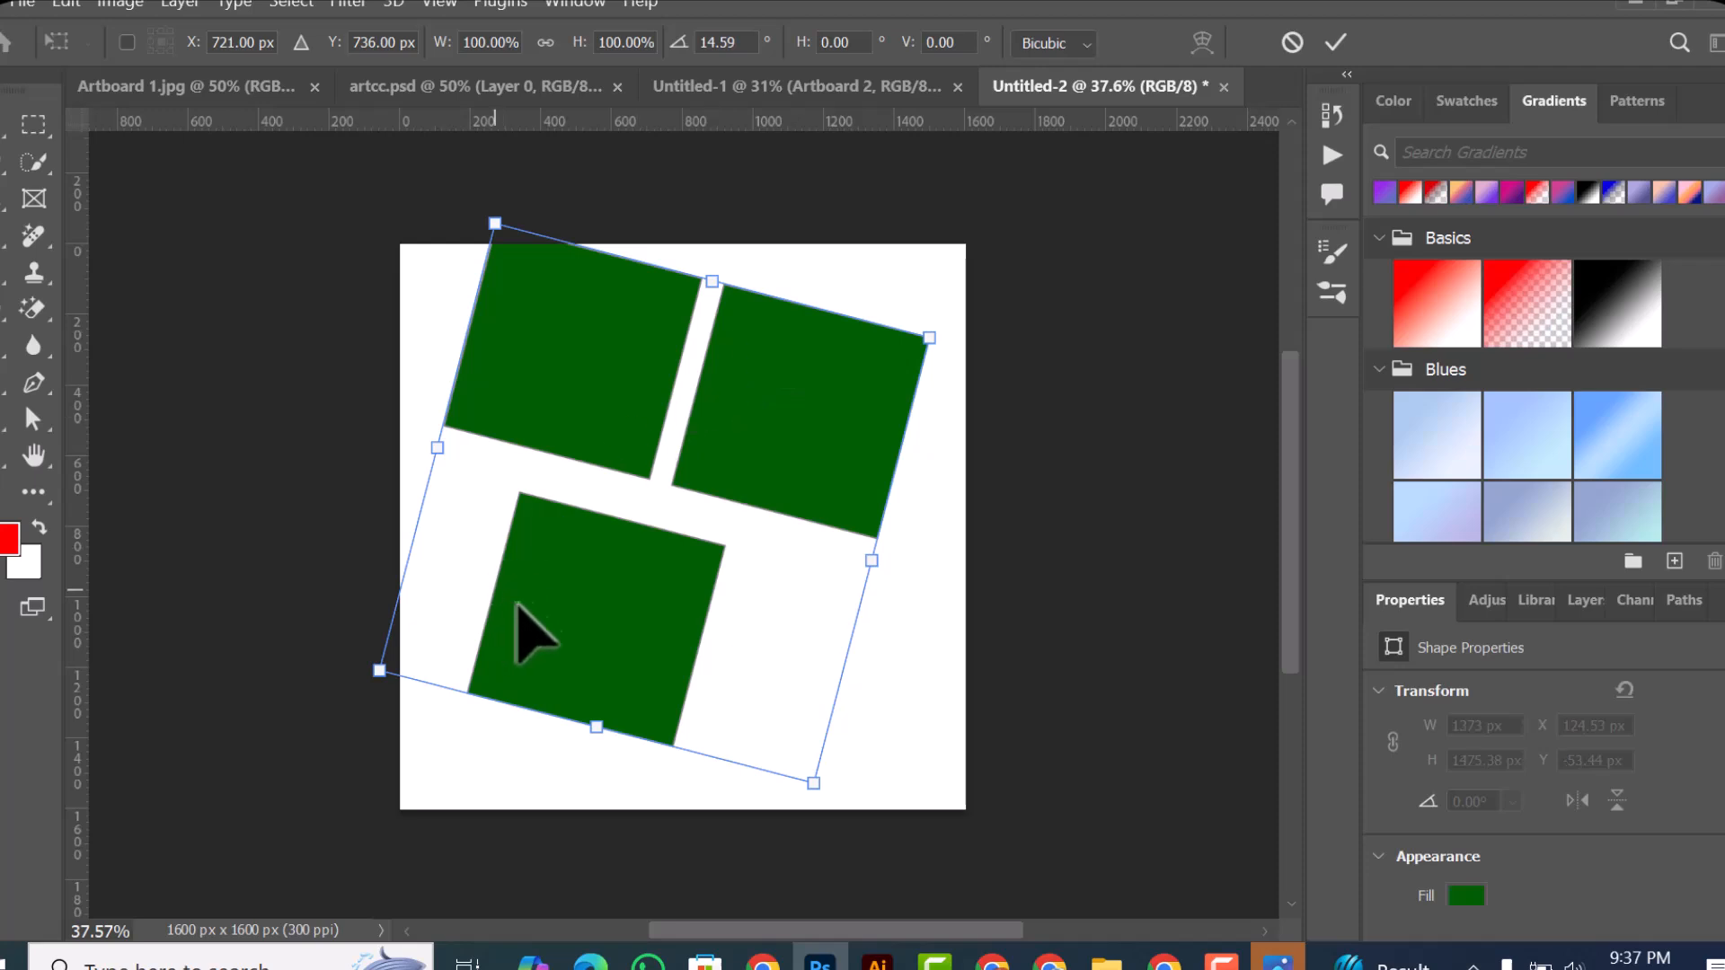
pyautogui.click(1293, 42)
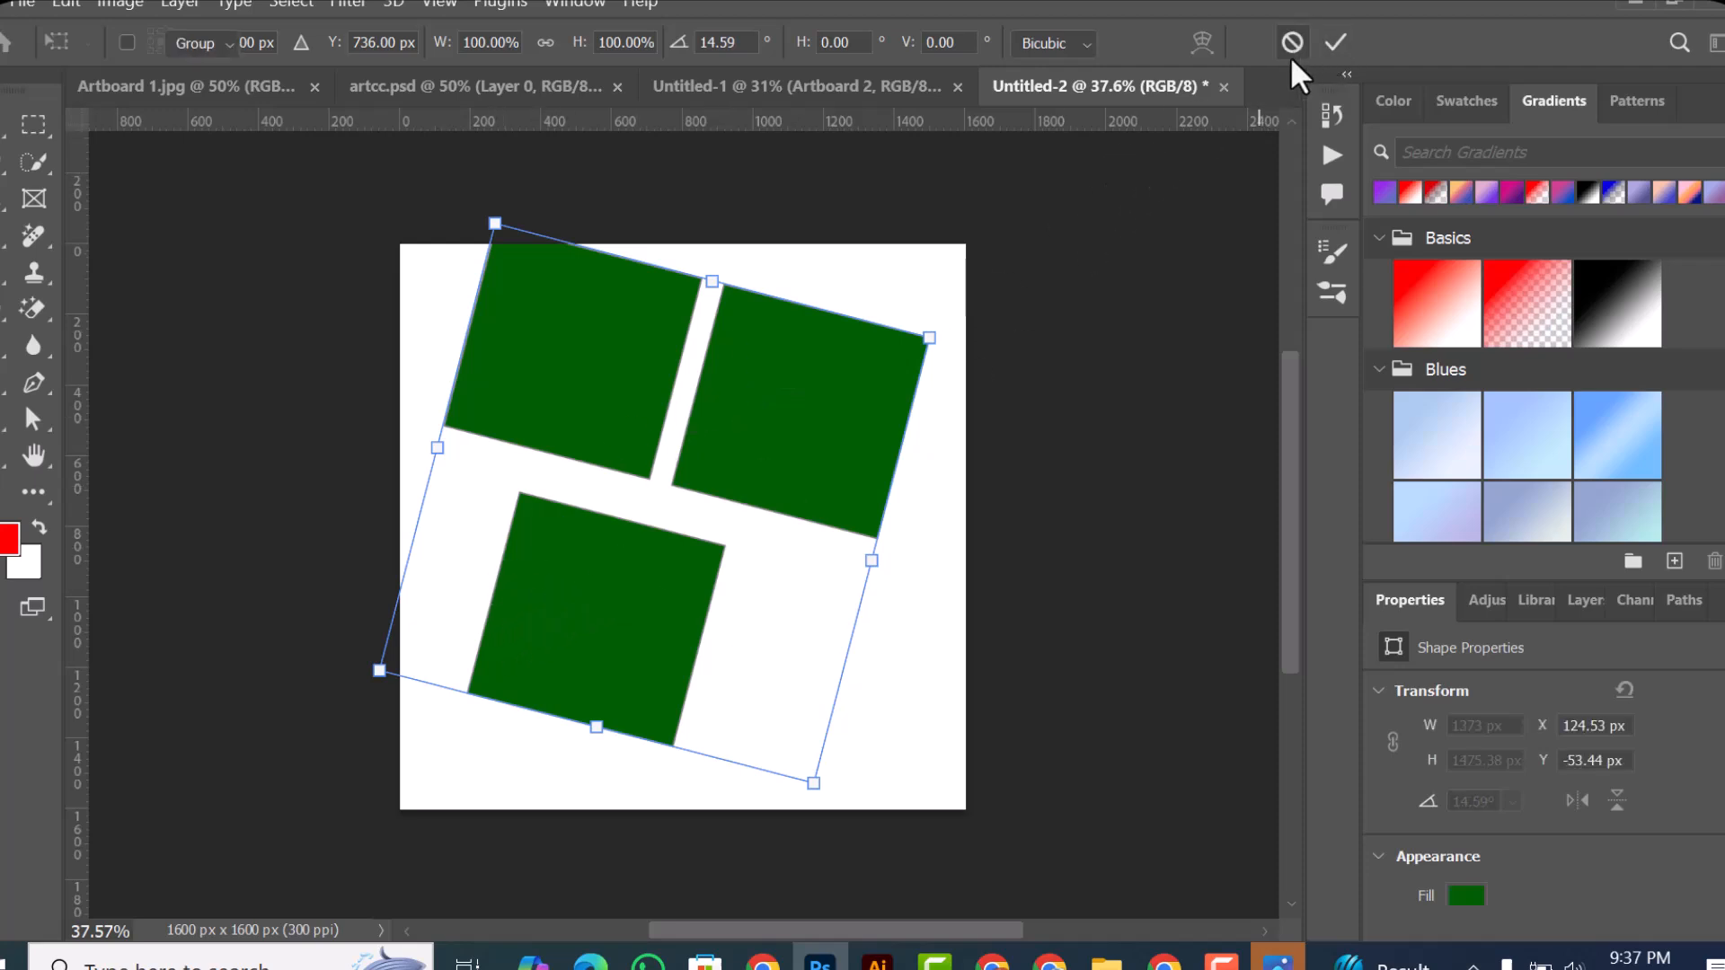
# Step: Select all three rectangles together, and reduce the selection to only the lower one
pyautogui.moveTo(297, 358); pyautogui.dragTo(831, 712)
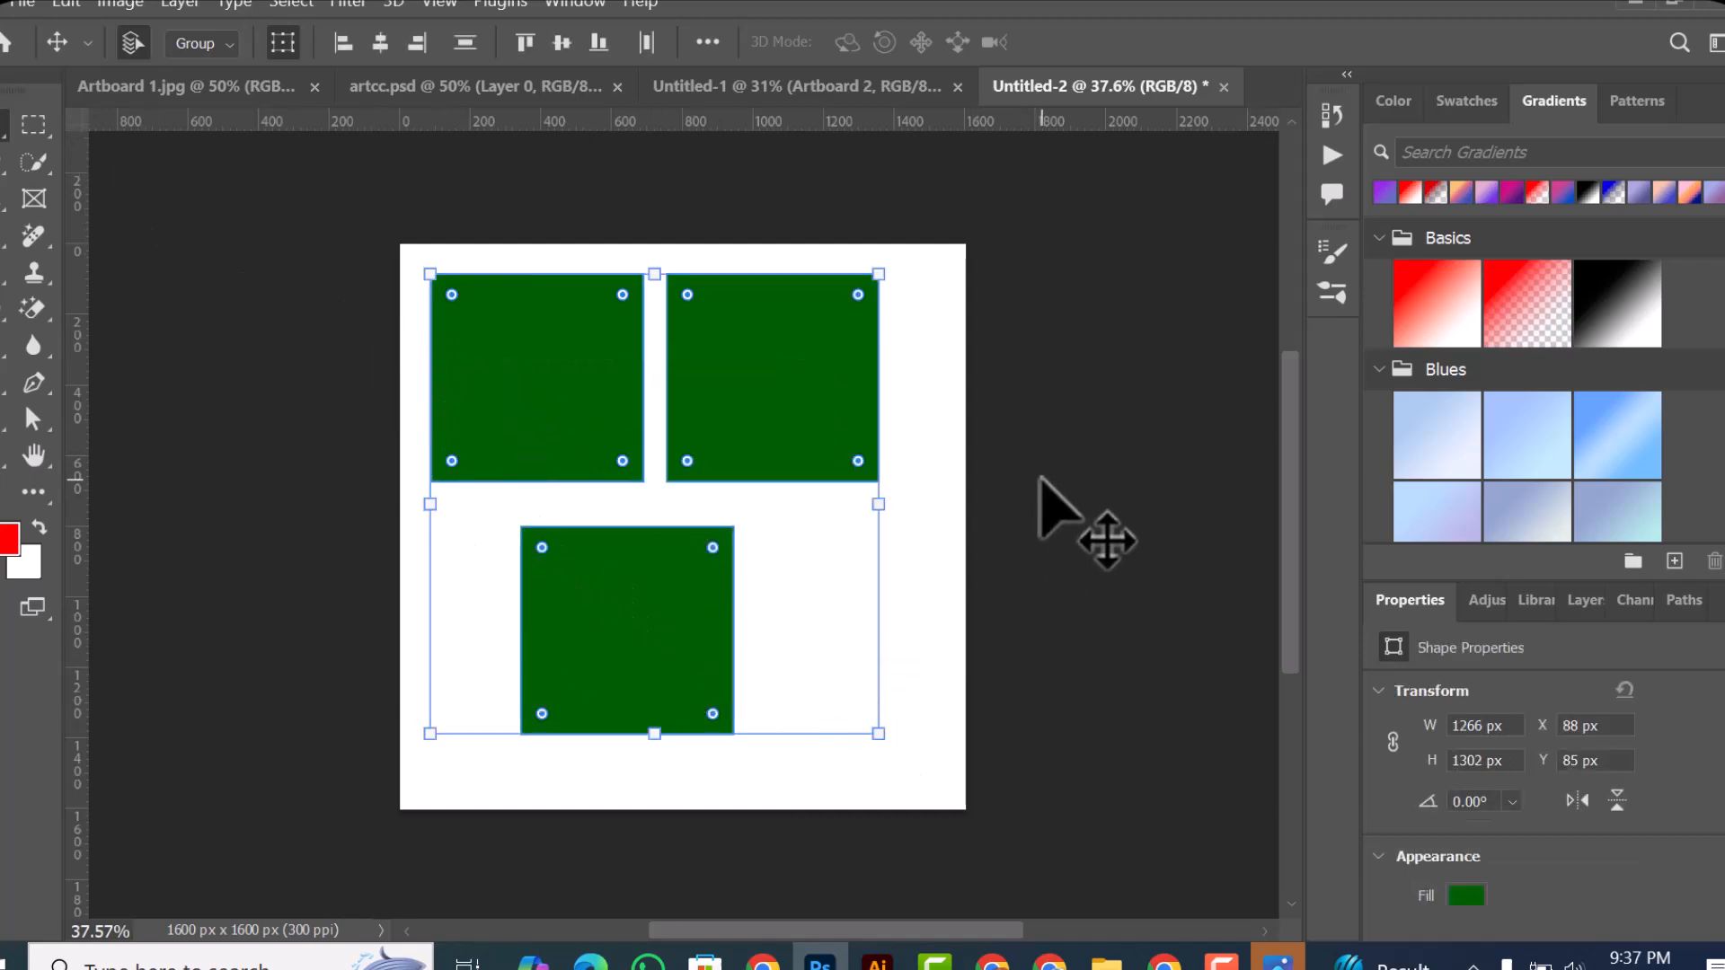
pyautogui.click(597, 619)
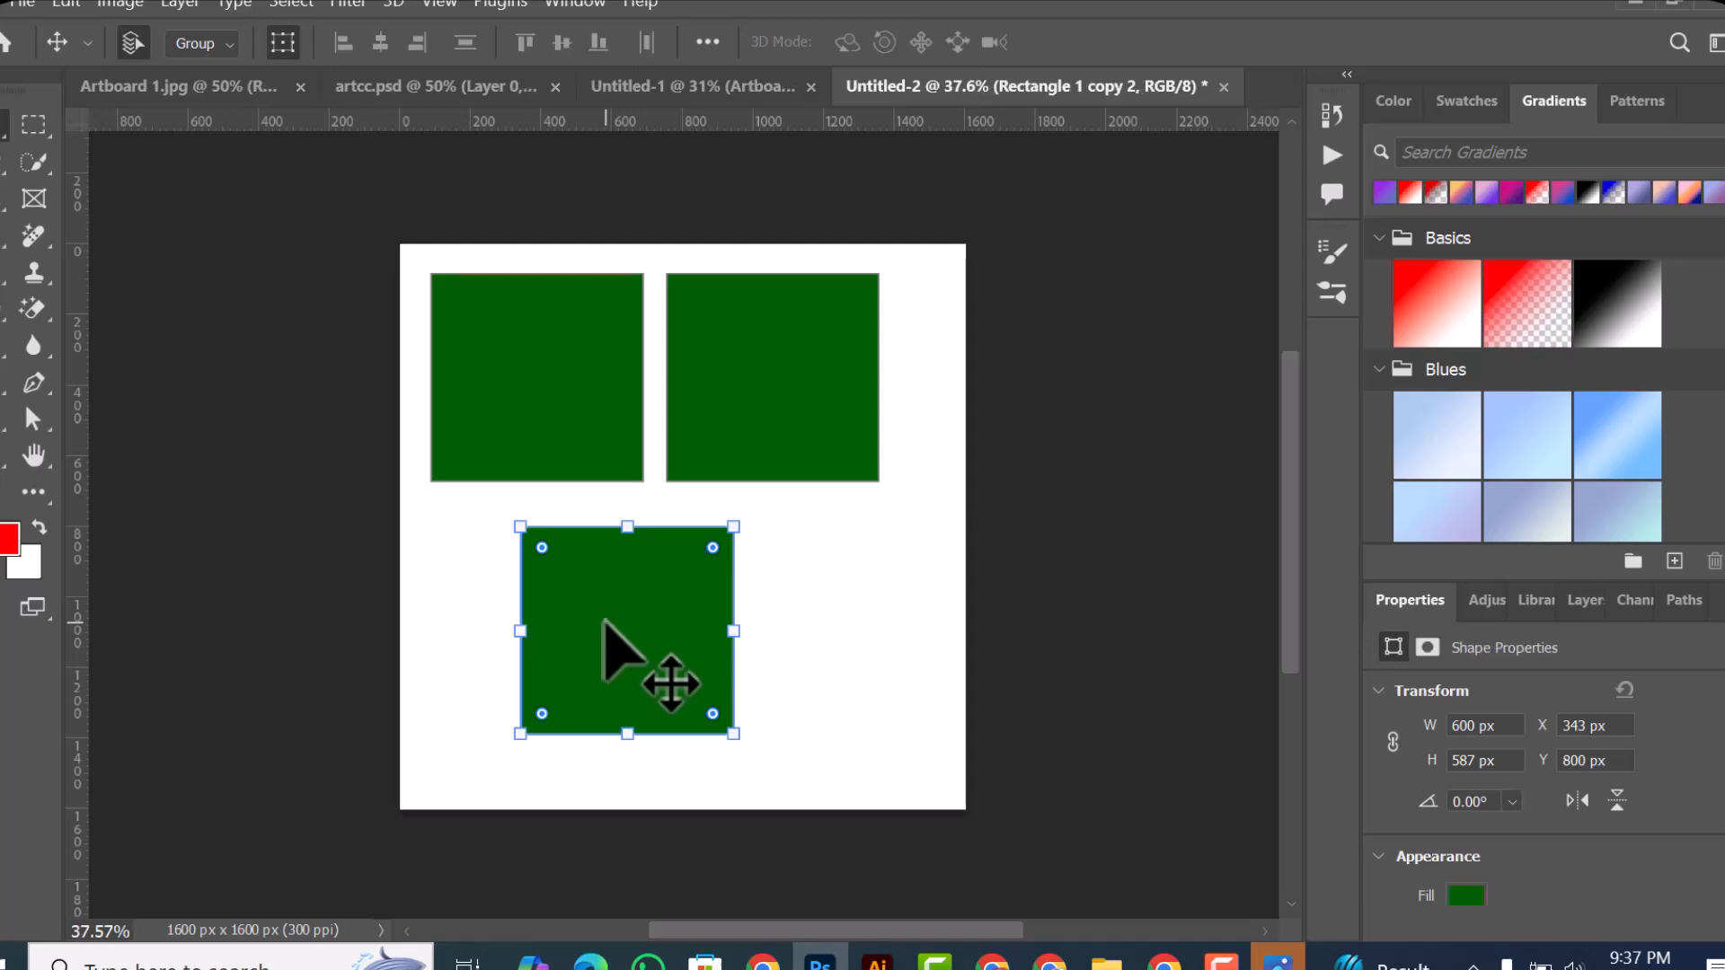
# Step: Undo the recent edits back through both duplications of the green rectangle, leaving only the original
pyautogui.hotkey('ctrl', 'z')
pyautogui.hotkey('ctrl', 'z')
pyautogui.hotkey('ctrl', 'z')
pyautogui.hotkey('ctrl', 'z')
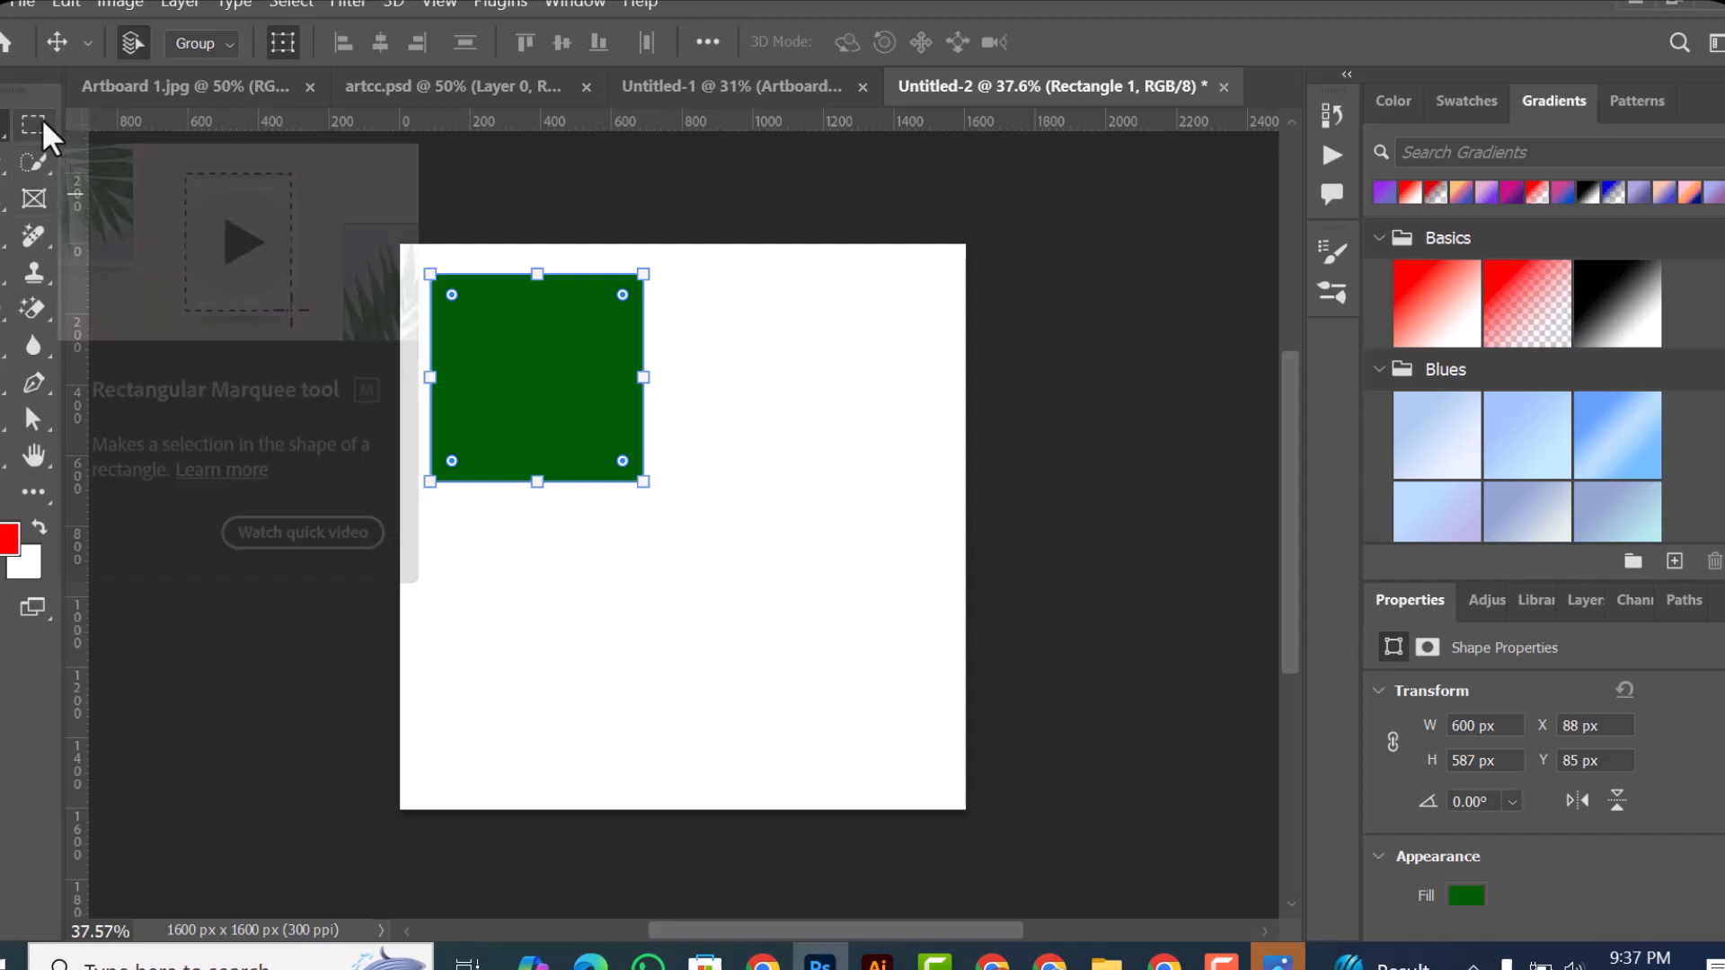
# Step: Move the green rectangle towards the middle of the canvas, to about X 354 px and Y 396 px, and delete it
pyautogui.moveTo(41, 117); pyautogui.dragTo(95, 116)
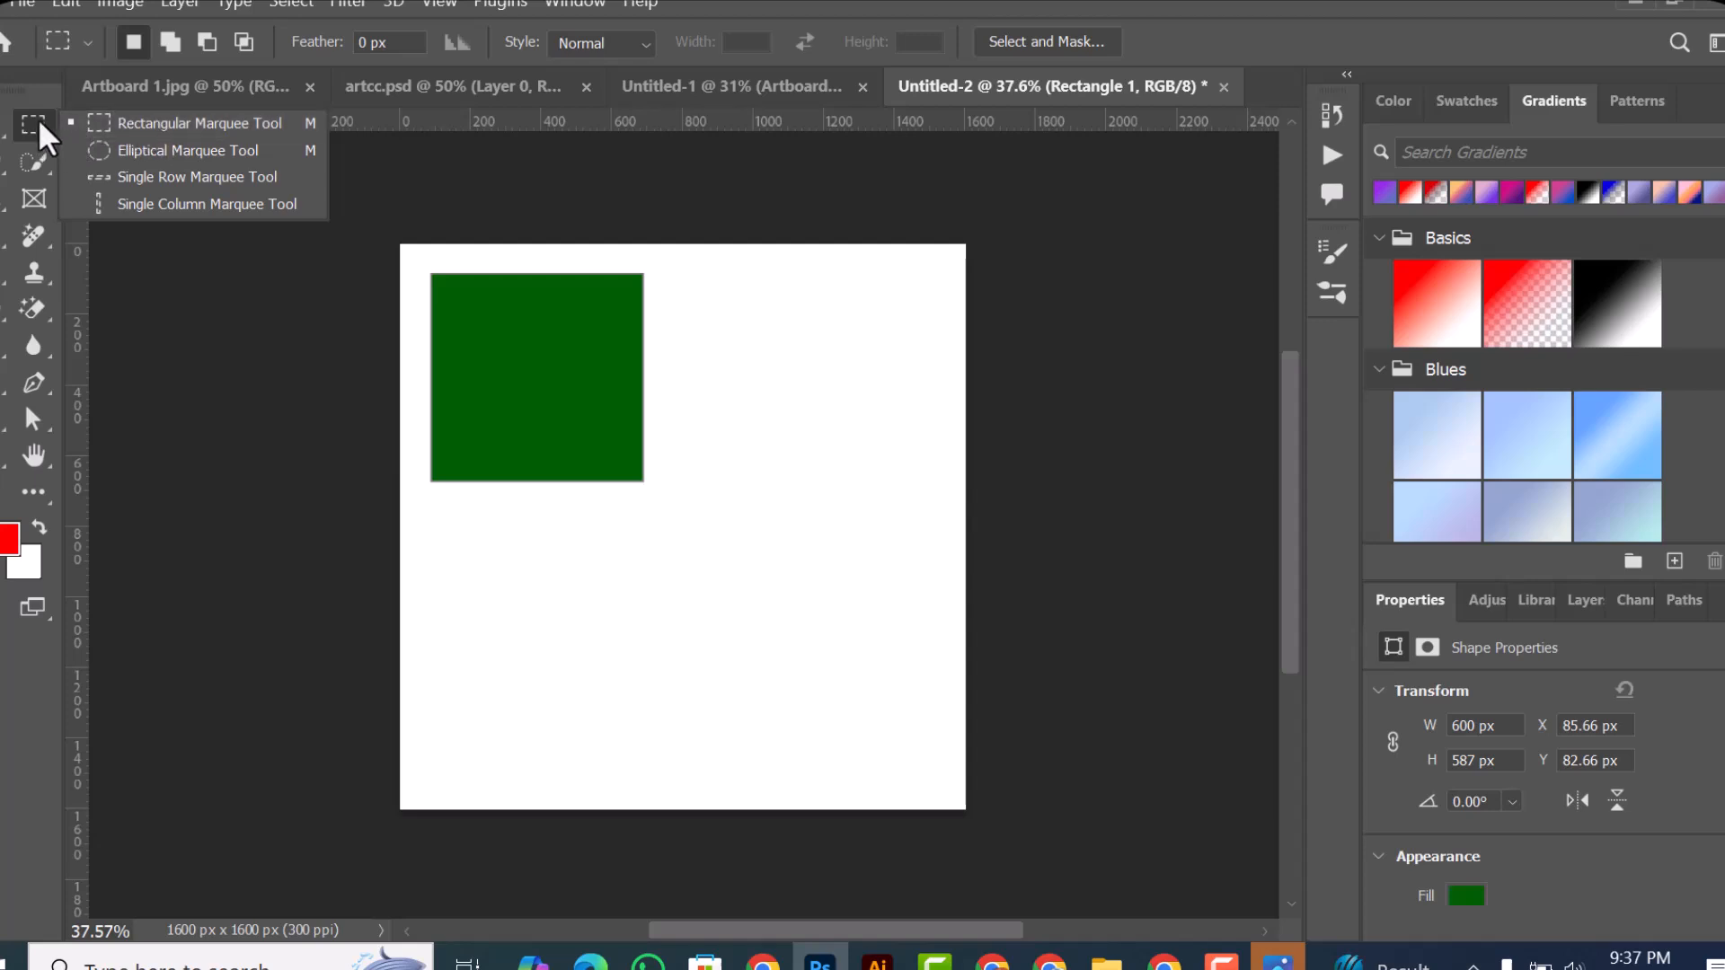
pyautogui.click(2, 129)
pyautogui.moveTo(524, 378); pyautogui.dragTo(620, 491)
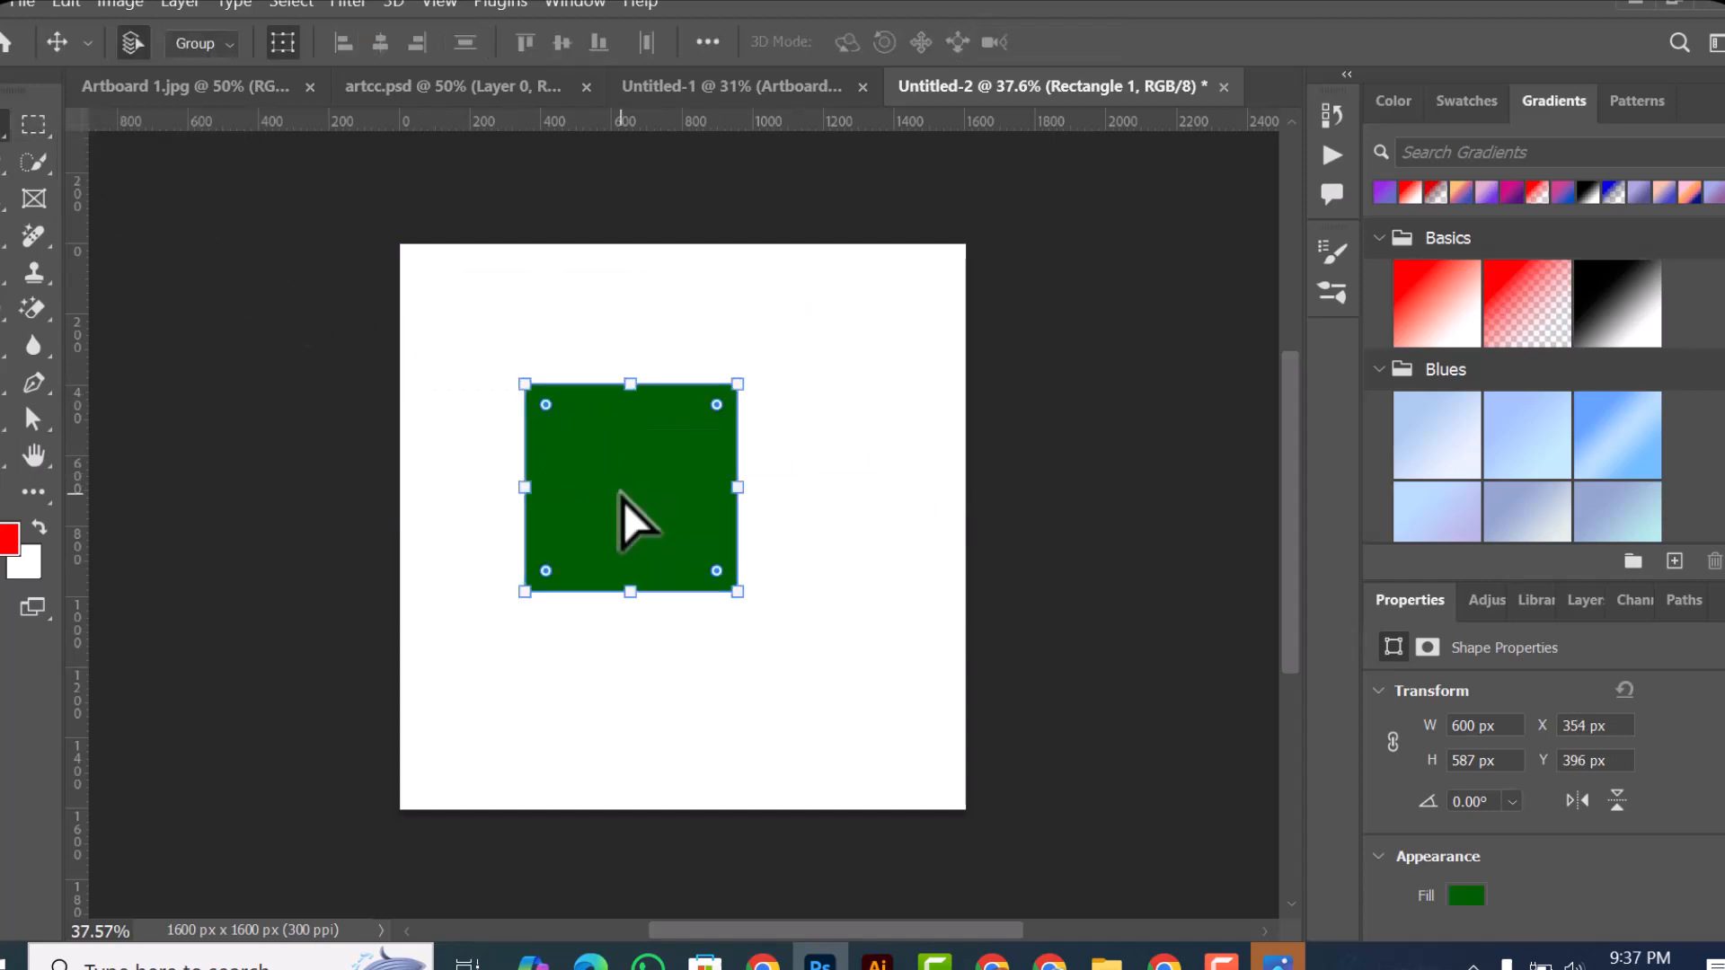
pyautogui.press('Delete')
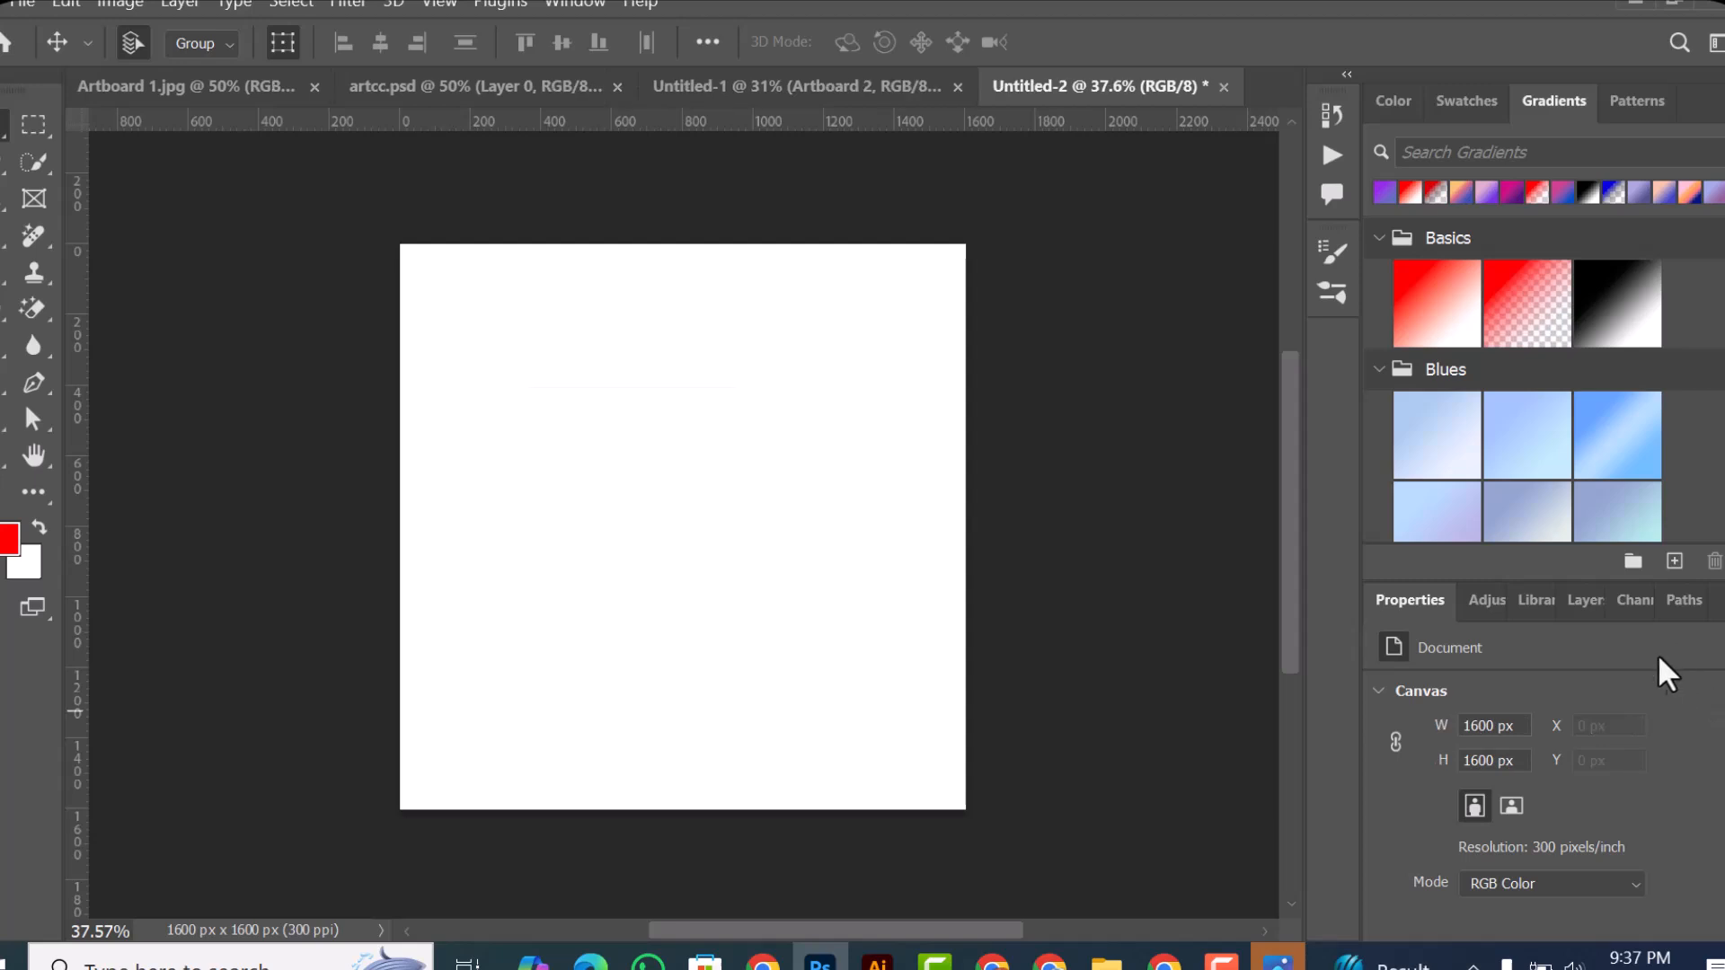
# Step: Show the document's layers and draw a wide Rectangular Marquee selection across the upper half of the canvas
pyautogui.click(1564, 595)
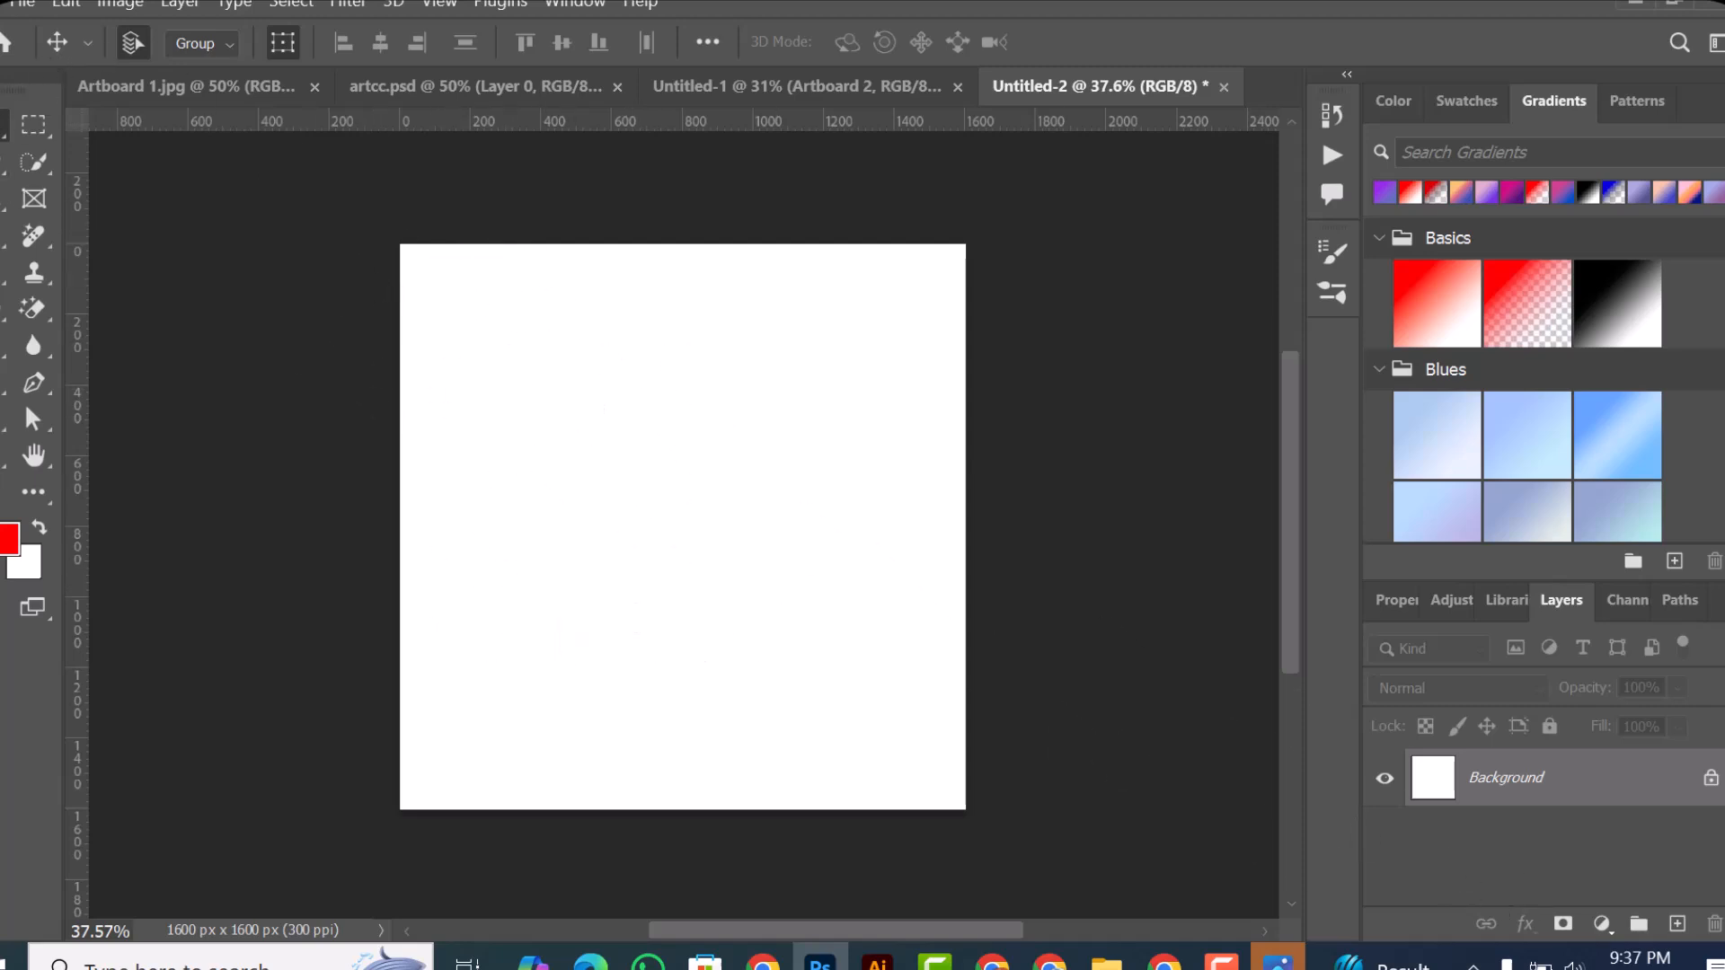
pyautogui.rightClick(4, 126)
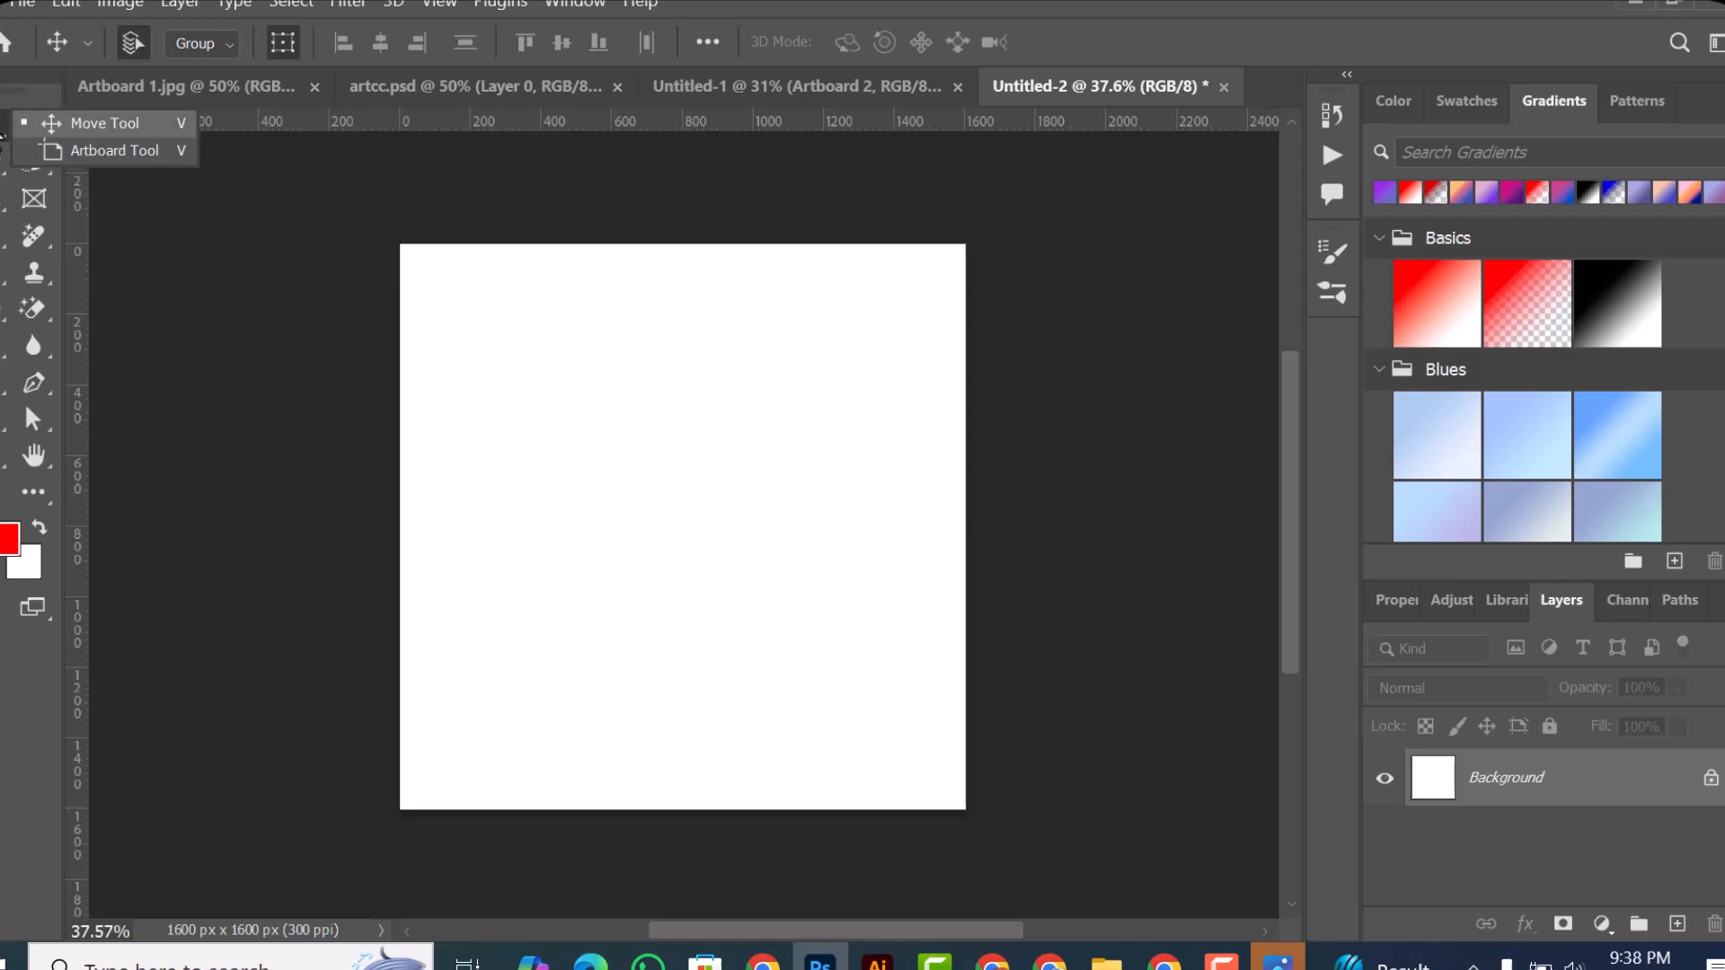
pyautogui.click(45, 131)
pyautogui.click(36, 123)
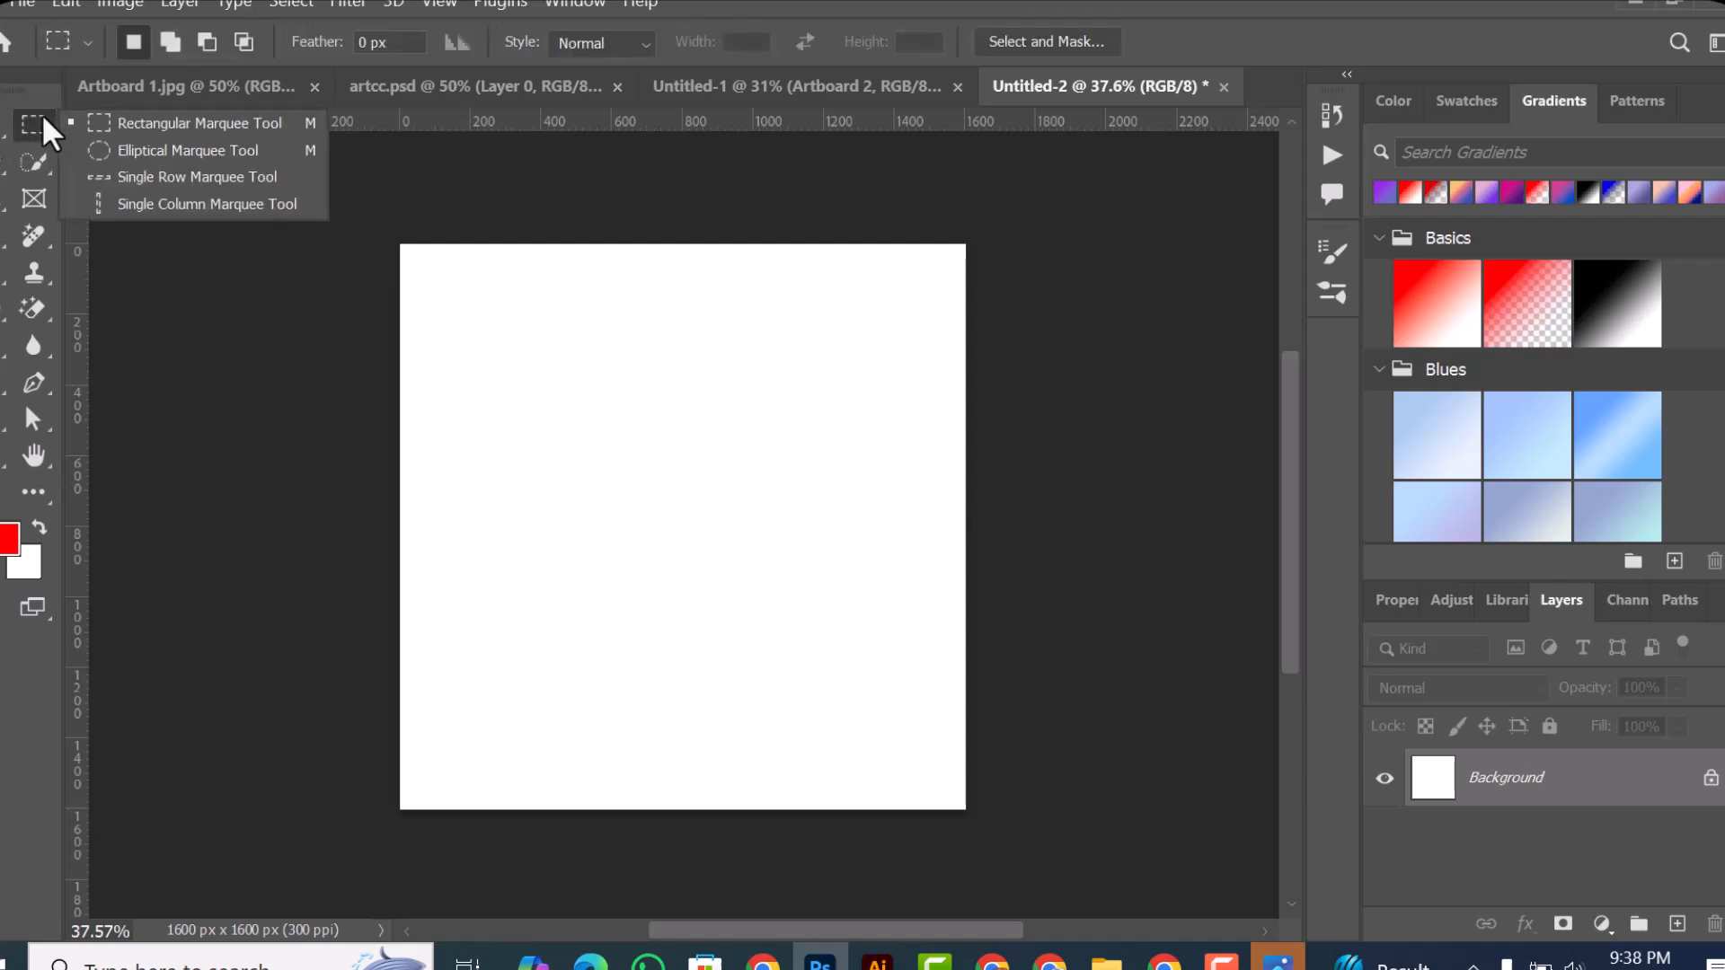
pyautogui.click(236, 122)
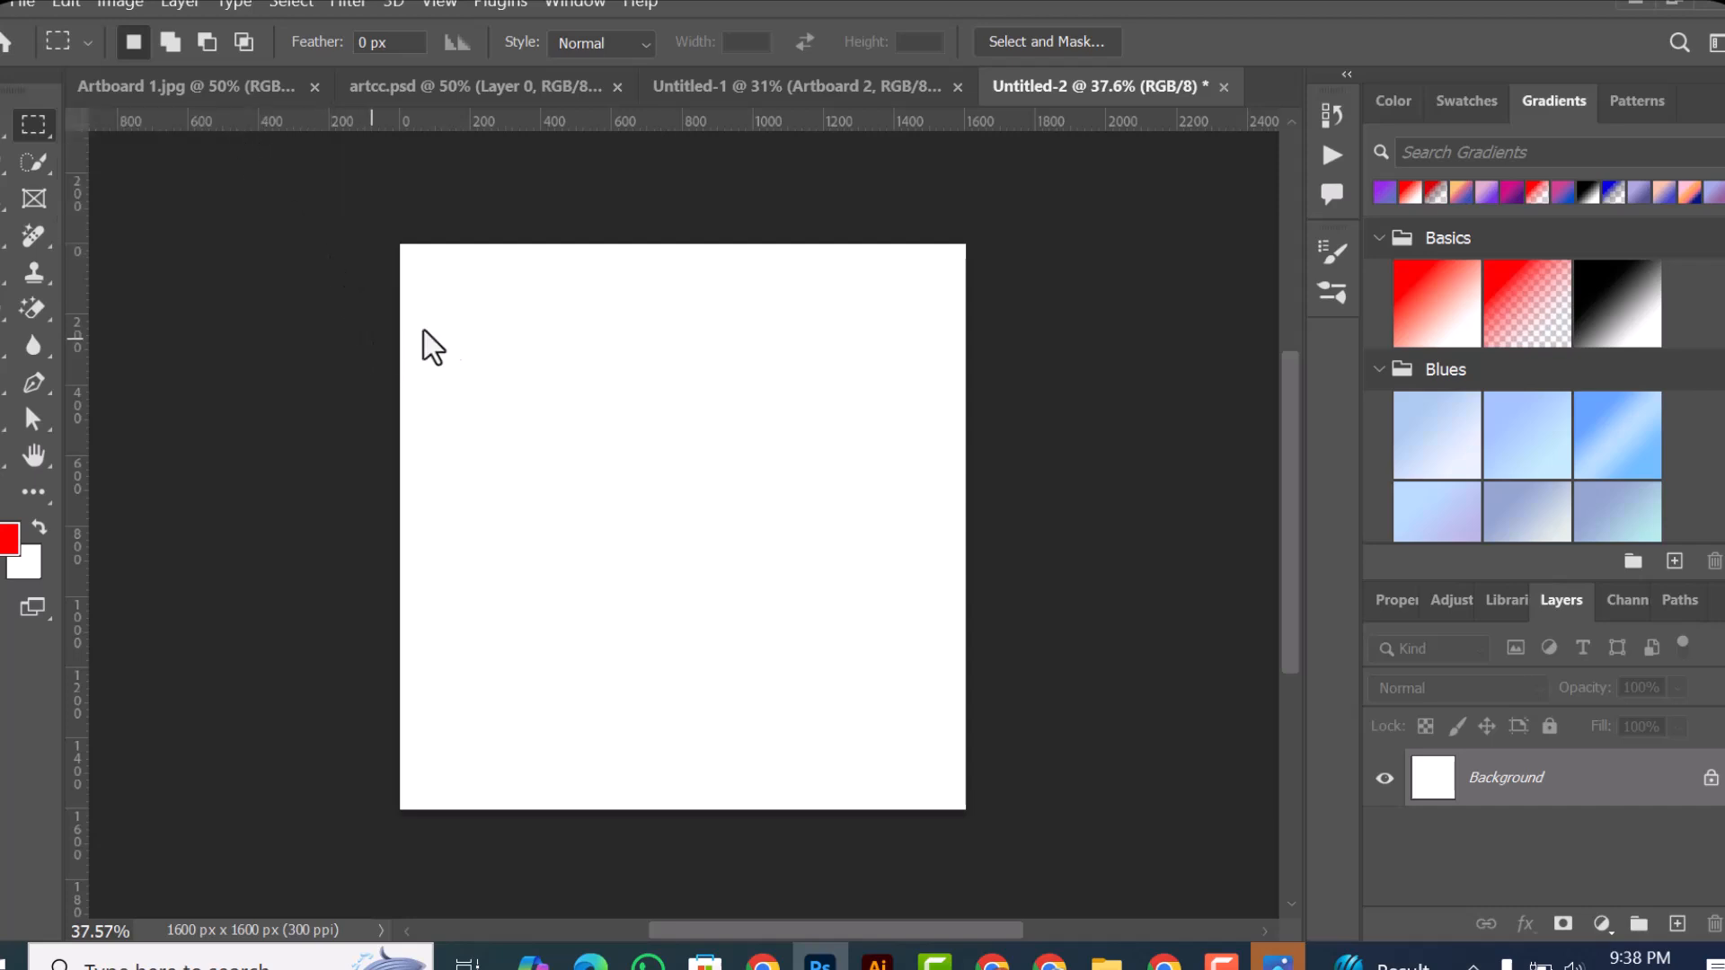
pyautogui.moveTo(422, 295); pyautogui.dragTo(925, 516)
# Step: Set the foreground color to the purple ba00ff
pyautogui.rightClick(32, 122)
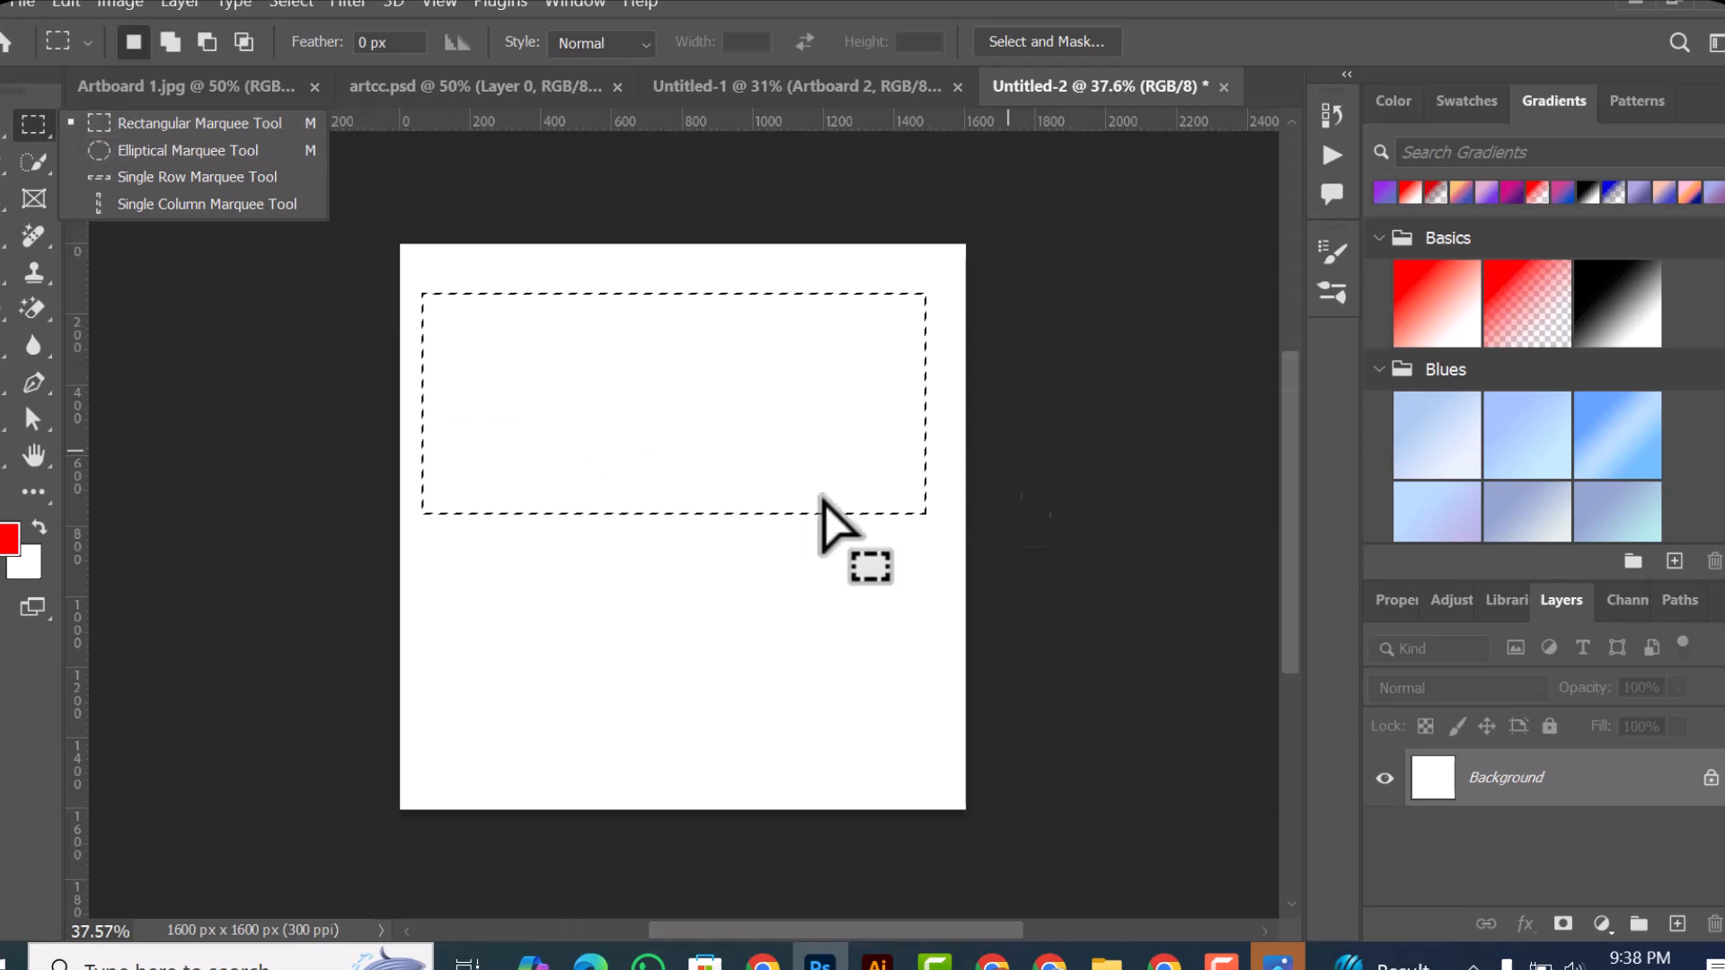
pyautogui.click(11, 539)
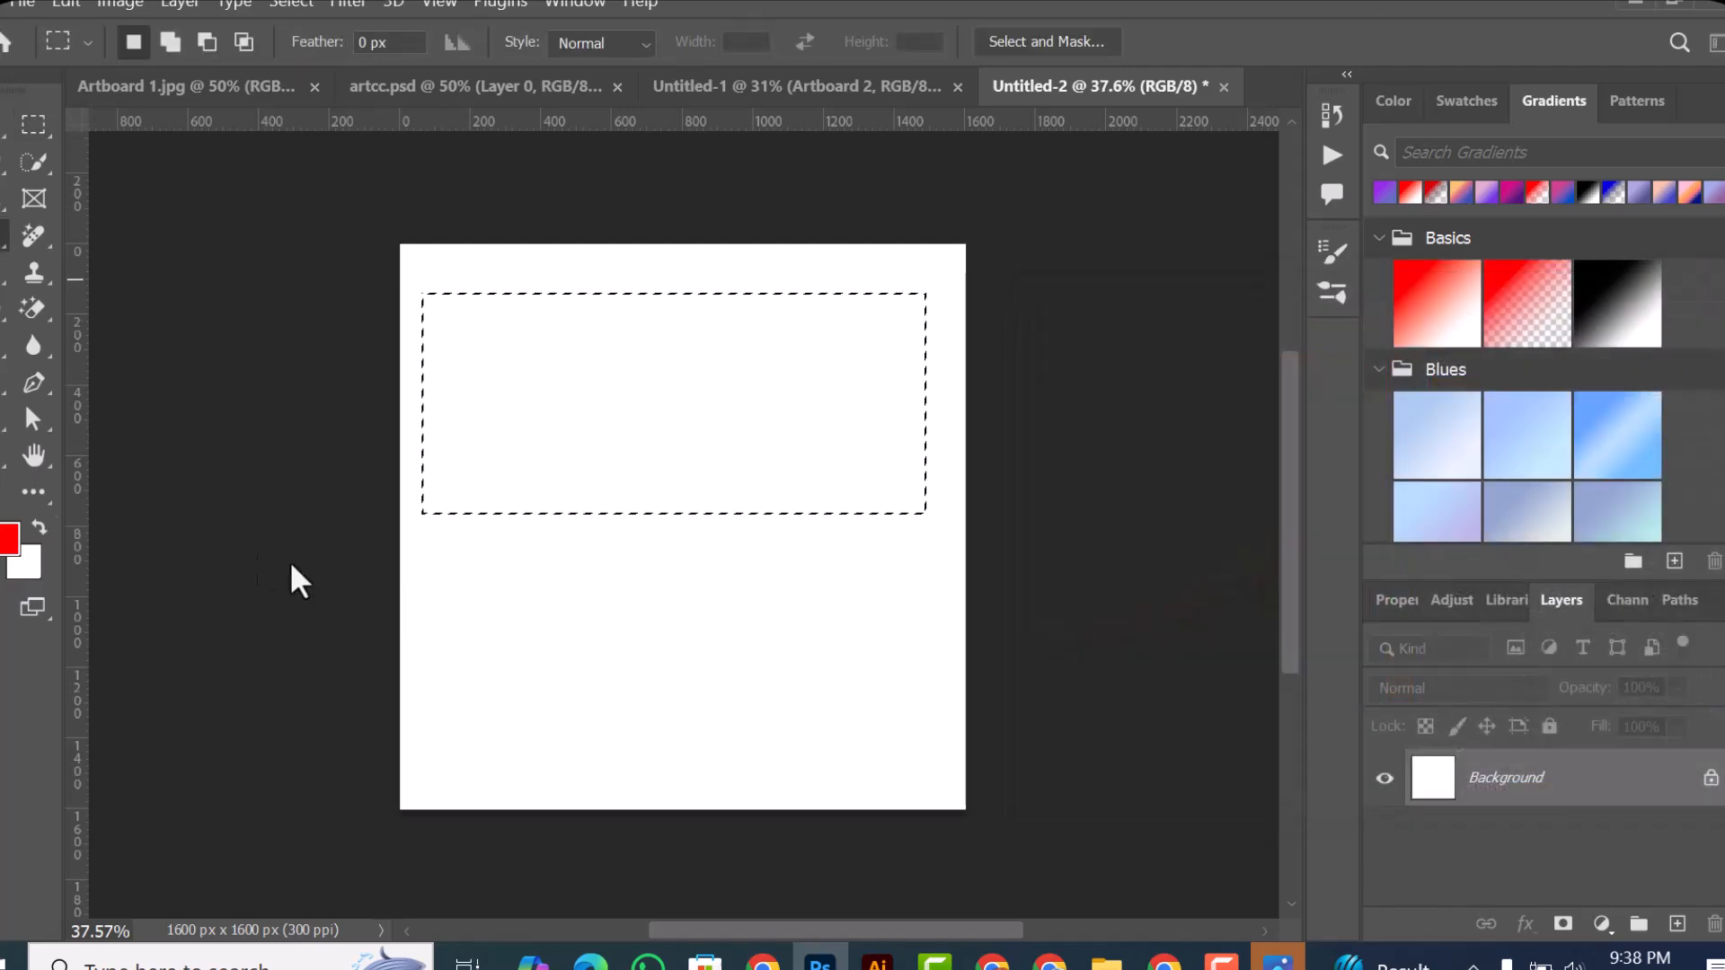
pyautogui.press('Return')
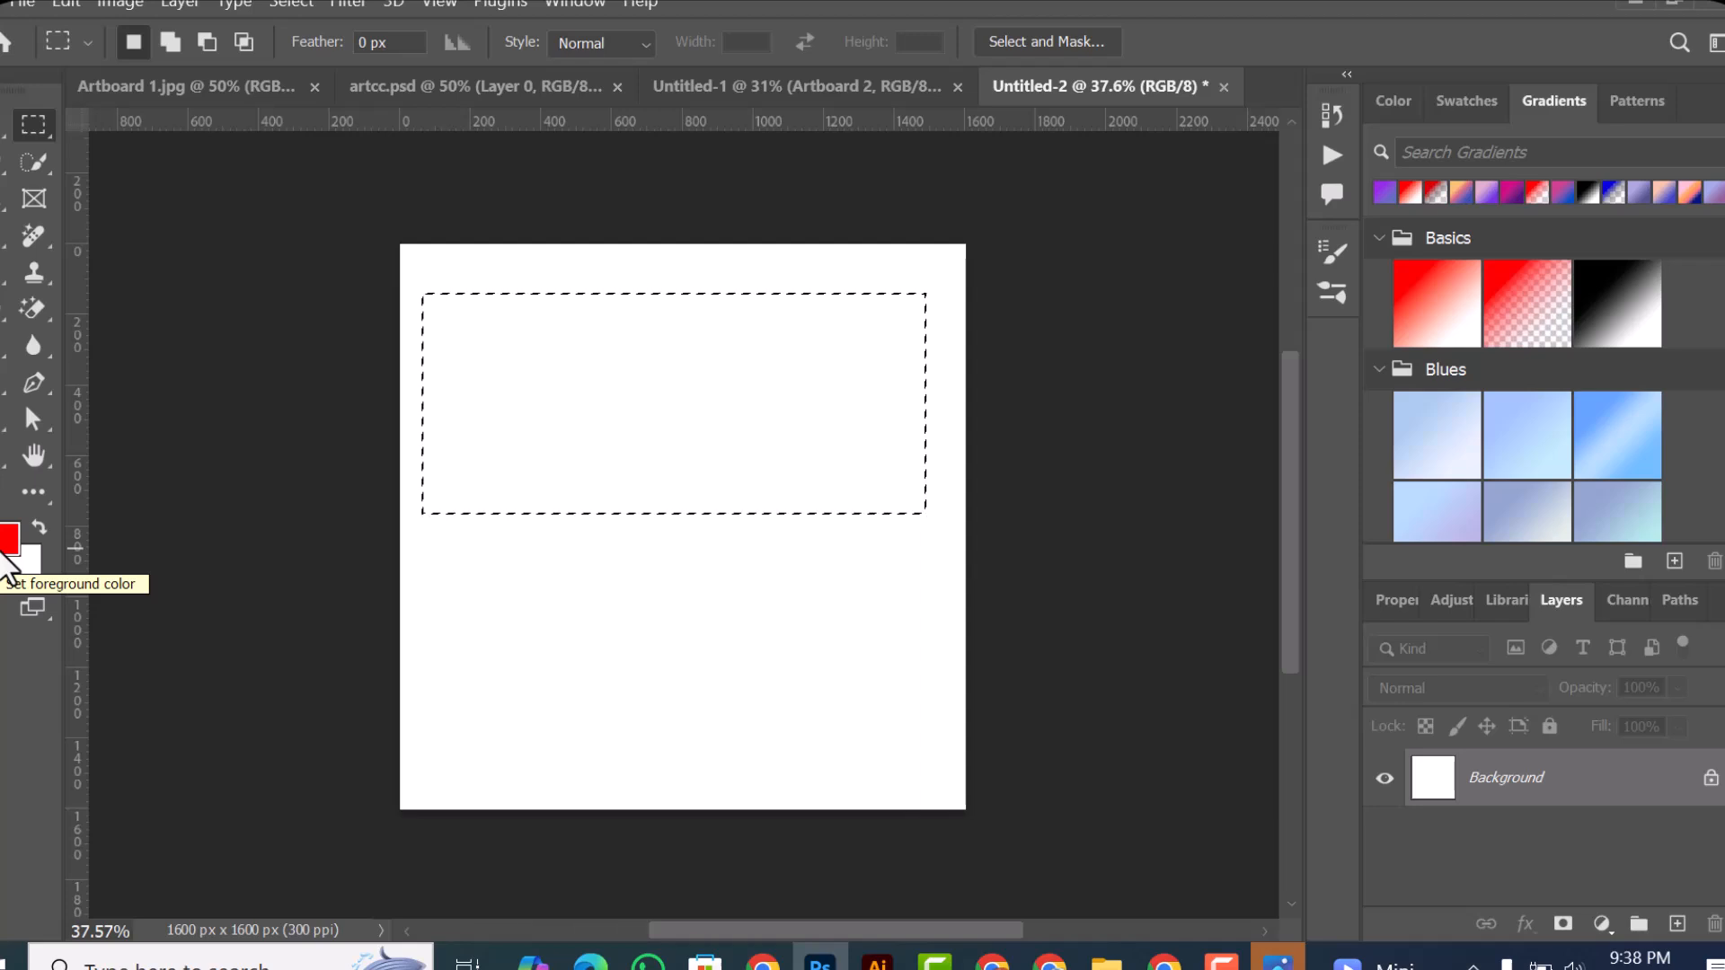
pyautogui.click(7, 543)
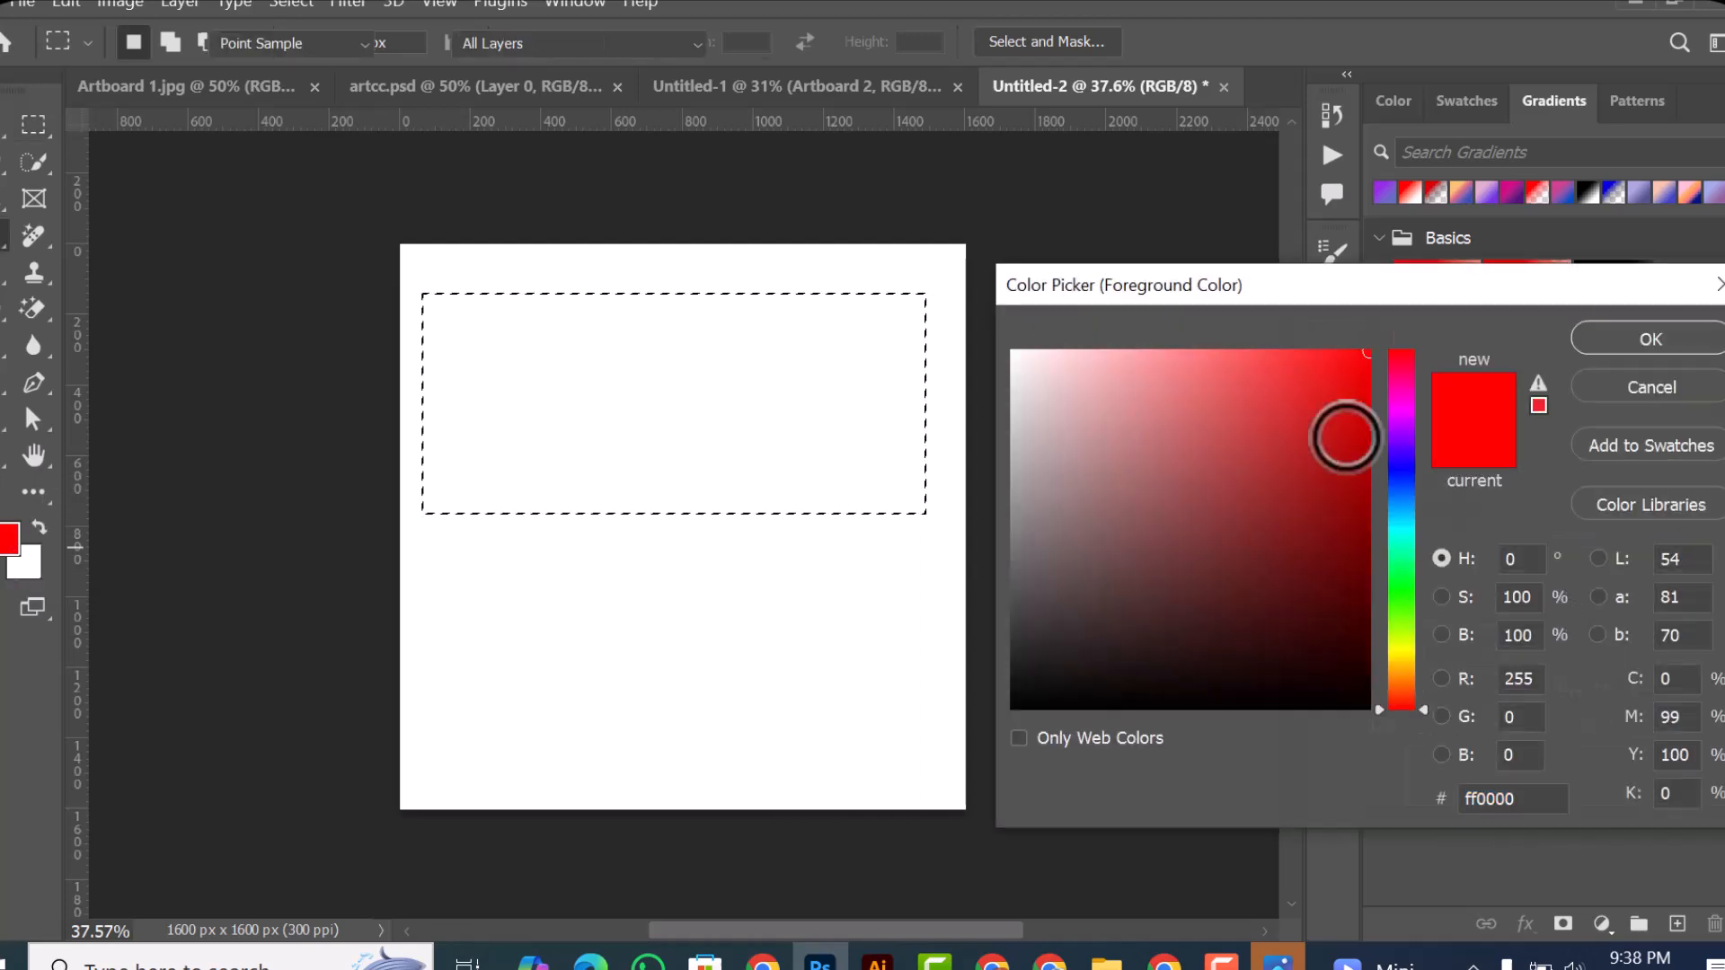
pyautogui.click(1398, 425)
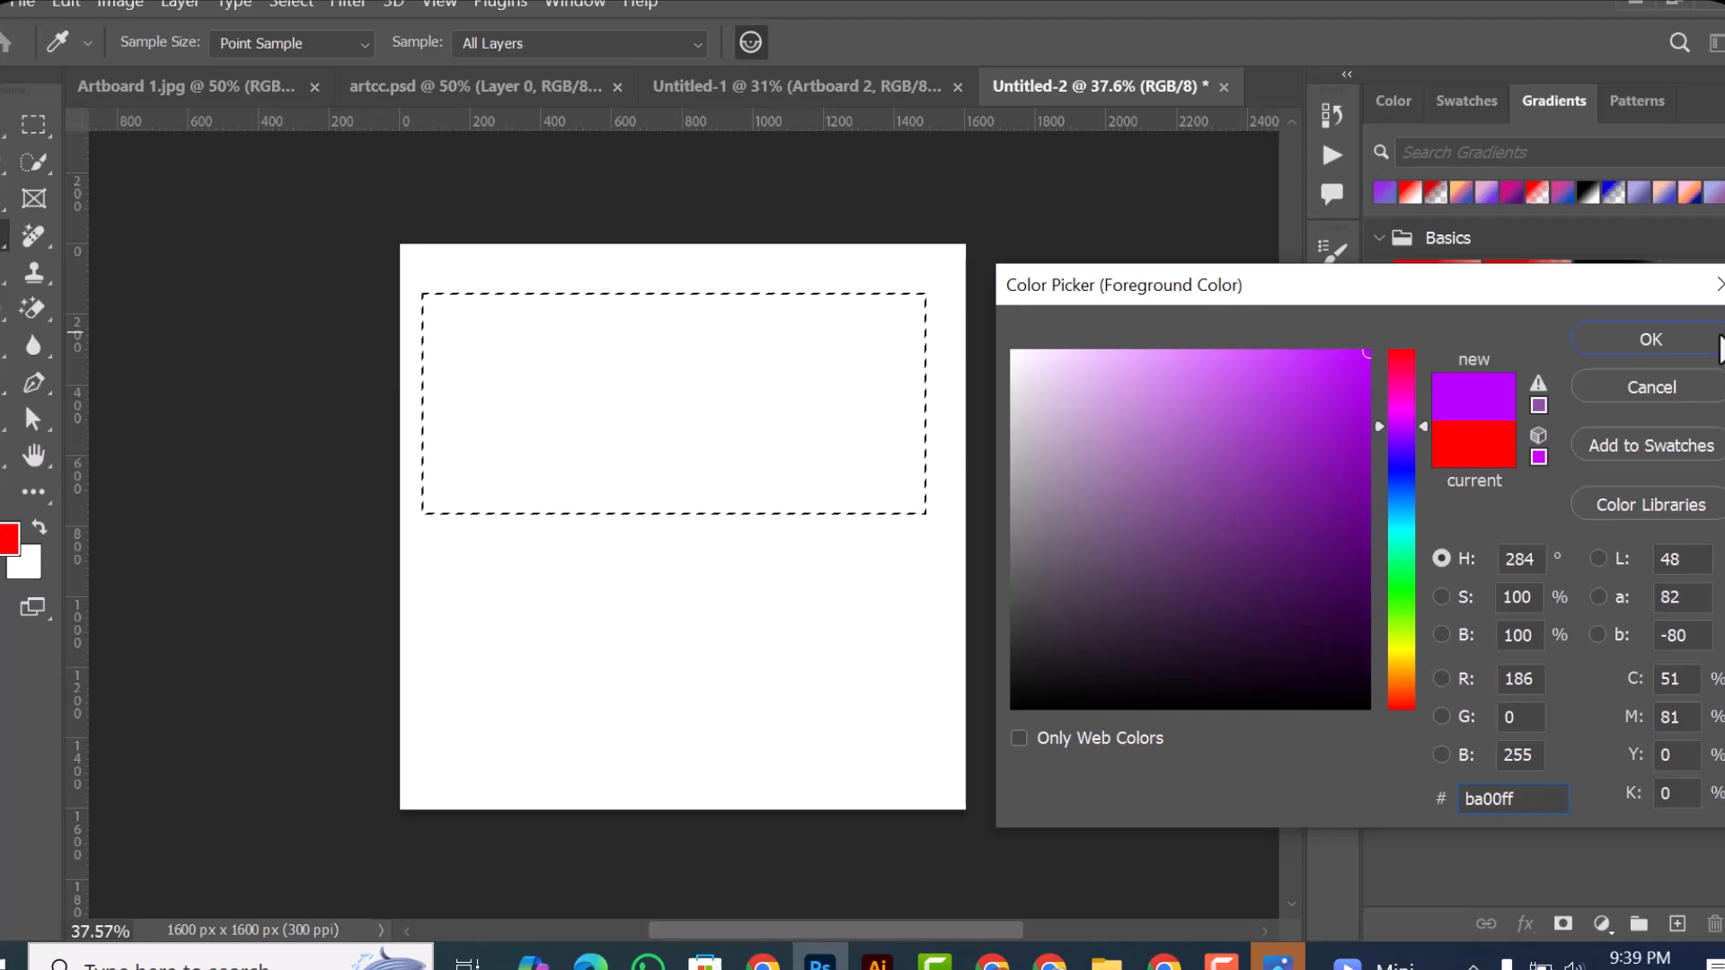
pyautogui.click(1707, 341)
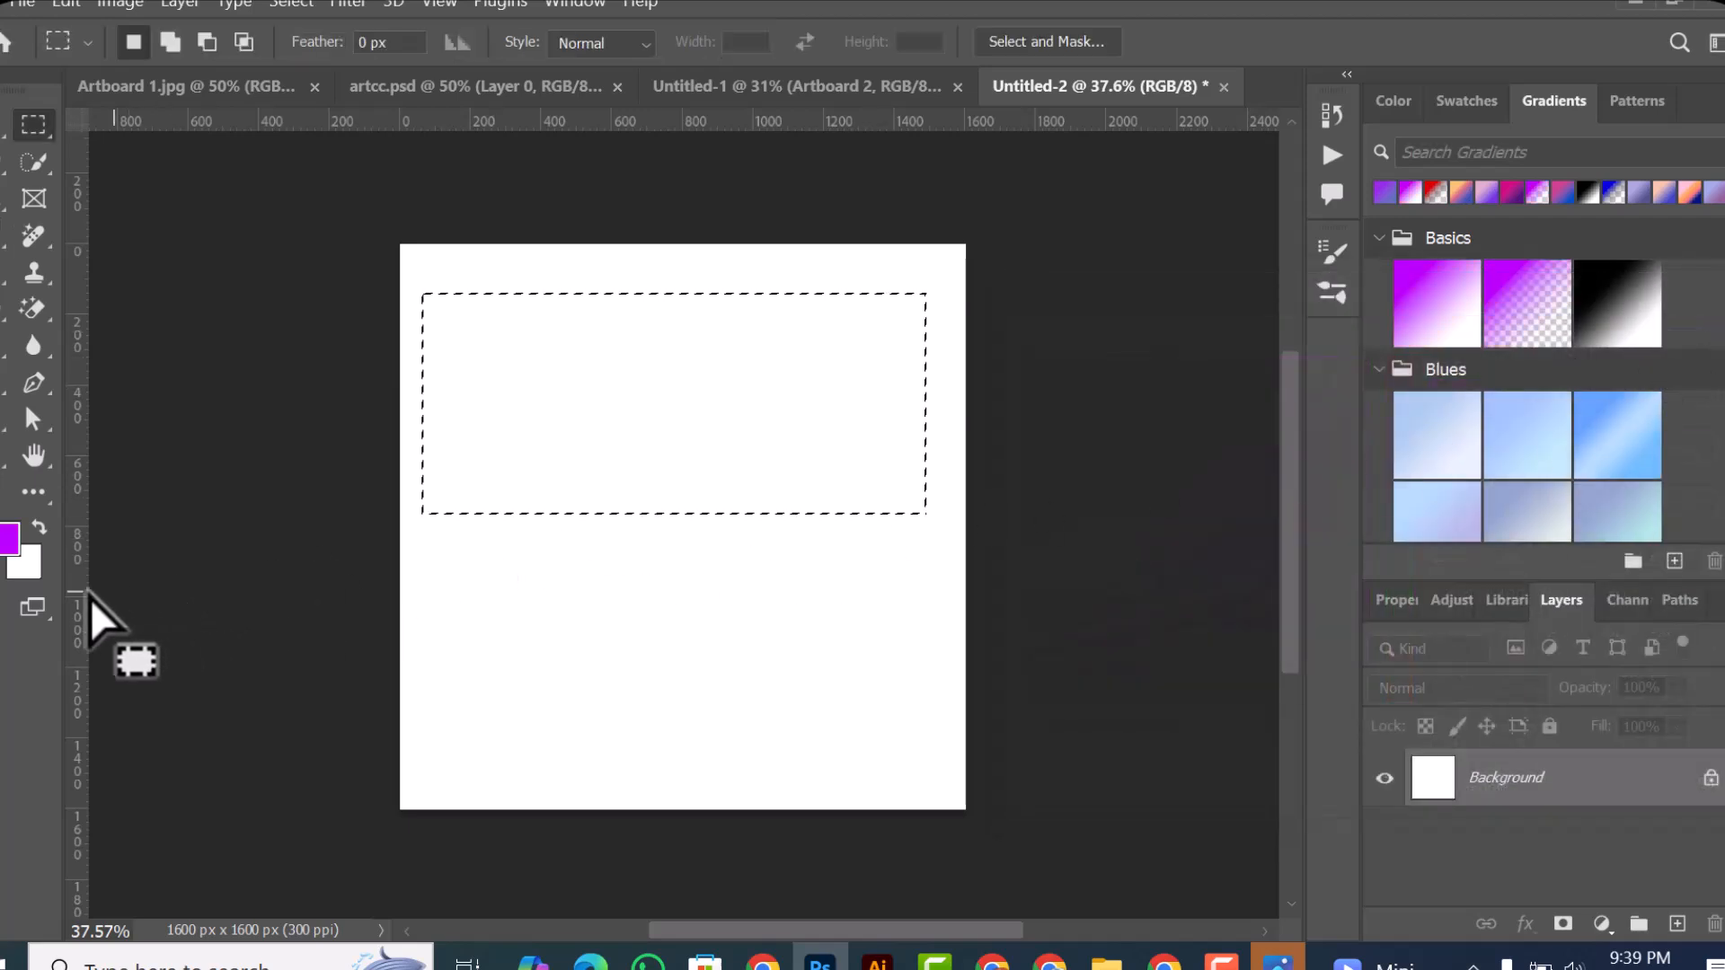
# Step: Set the background color to a bright turquoise
pyautogui.click(31, 568)
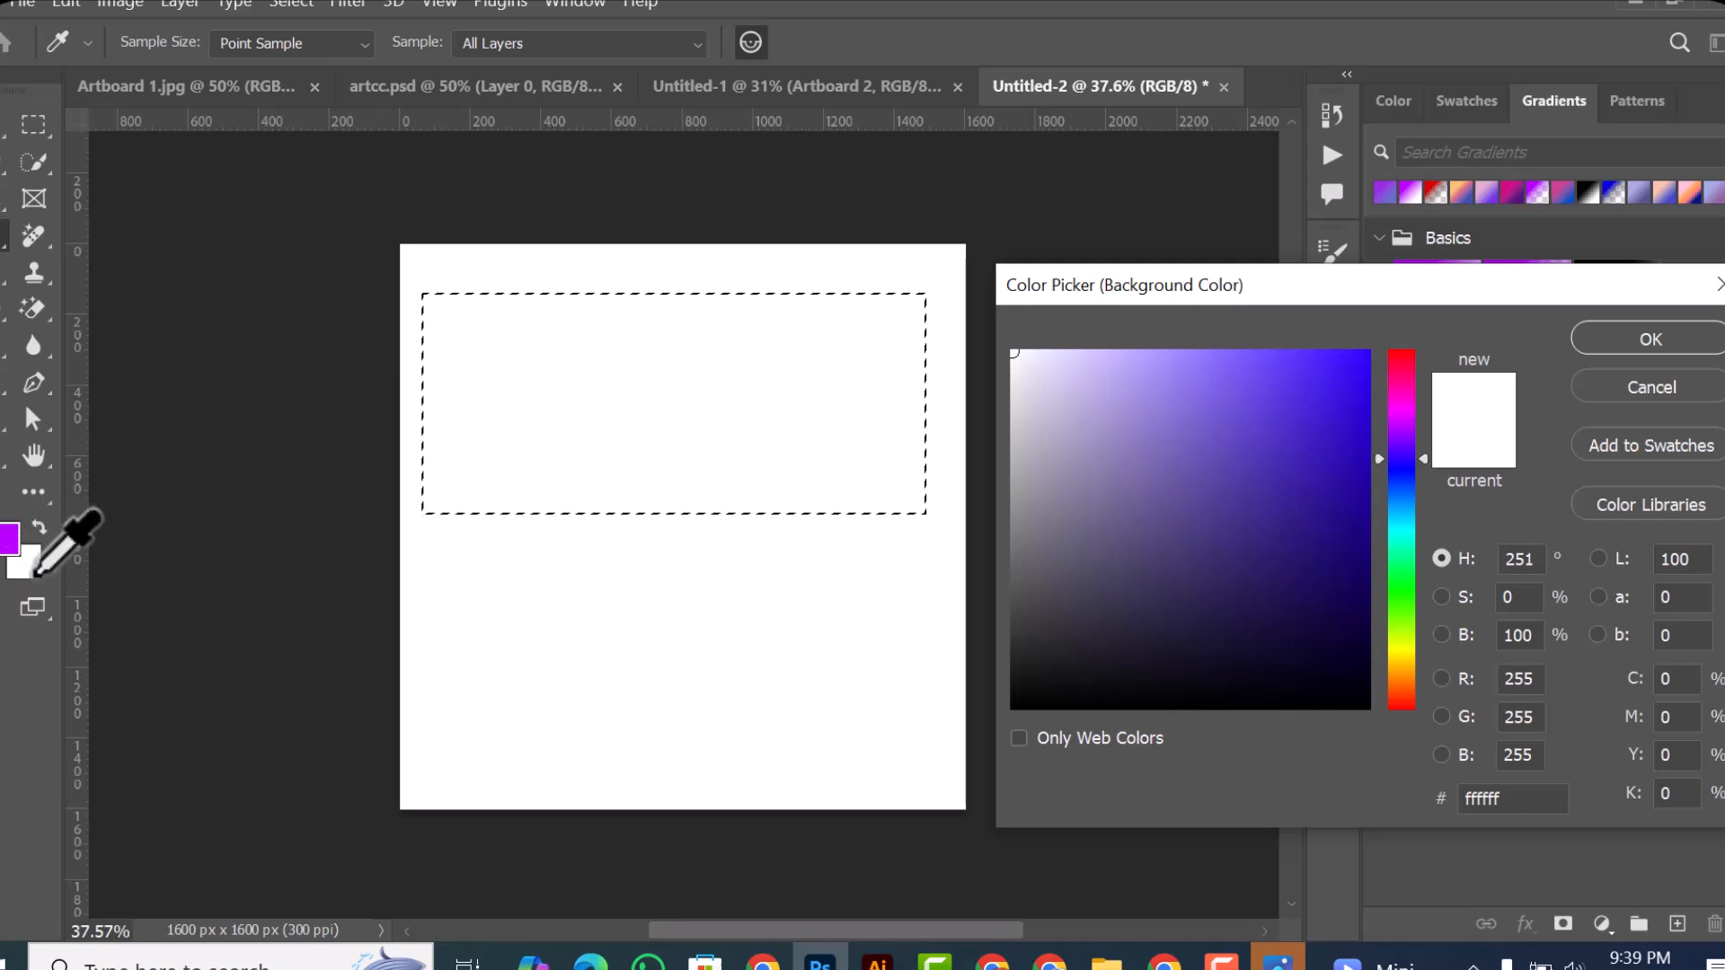
pyautogui.moveTo(1398, 454); pyautogui.dragTo(1450, 341)
pyautogui.click(1397, 546)
pyautogui.click(1608, 334)
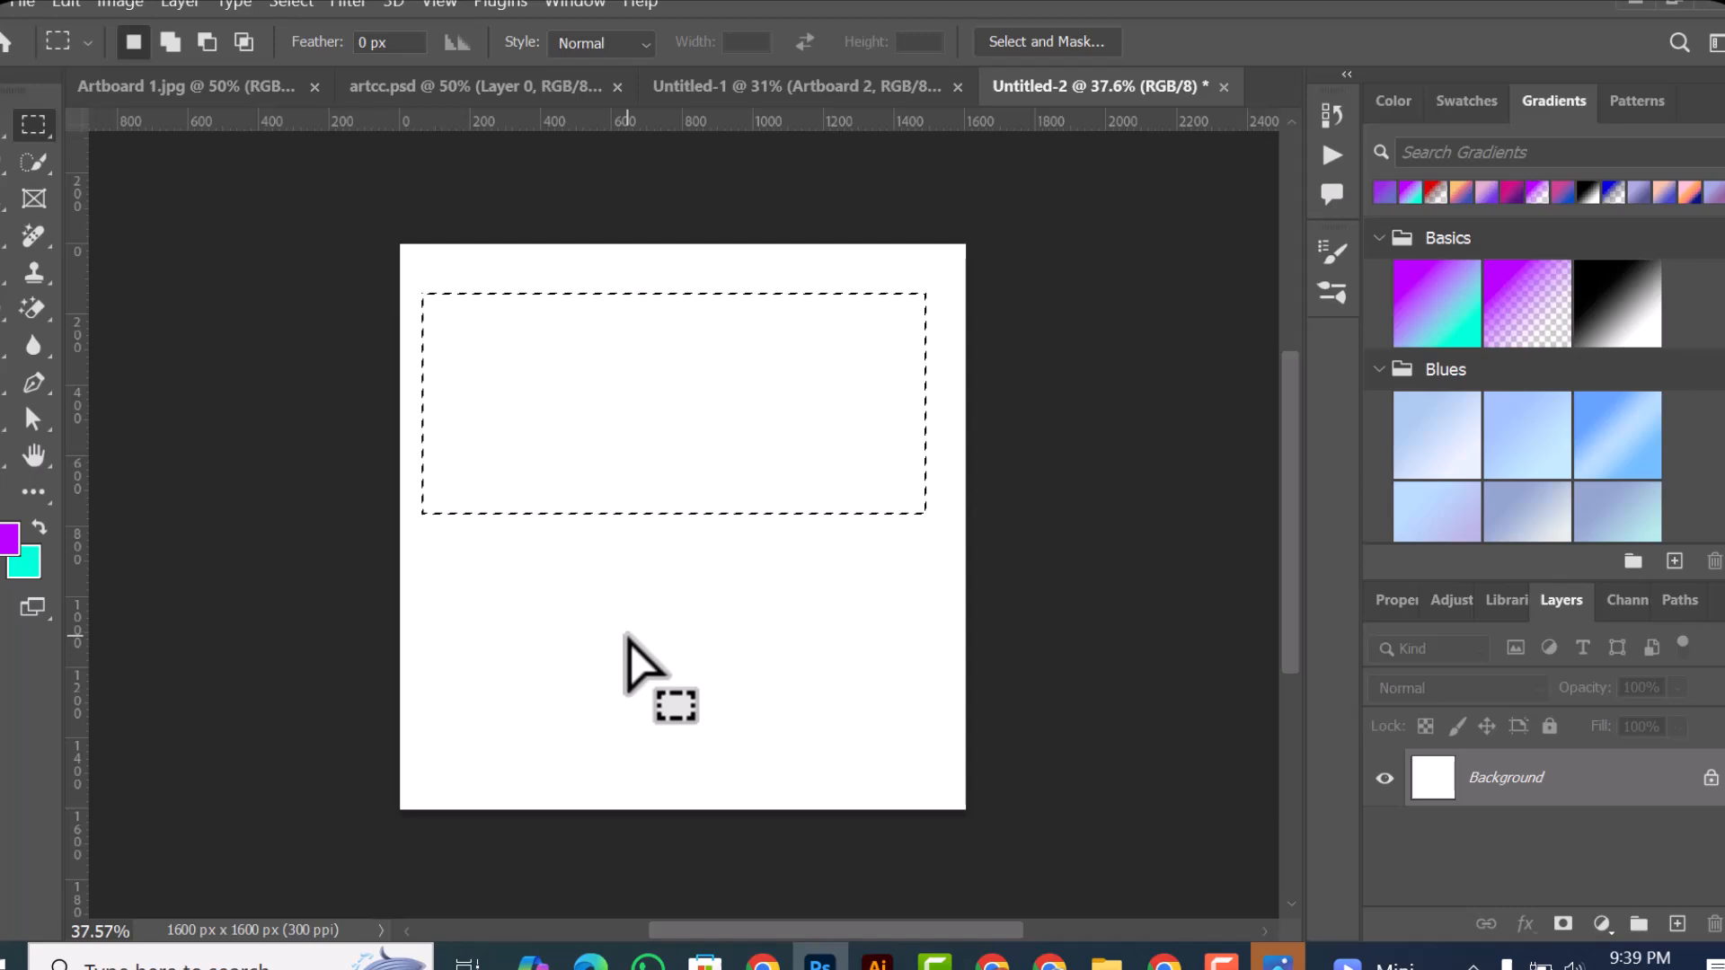
# Step: Fill the marquee selection with the purple foreground color, refill it with the turquoise background color, and deselect
pyautogui.hotkey('alt', 'BackSpace')
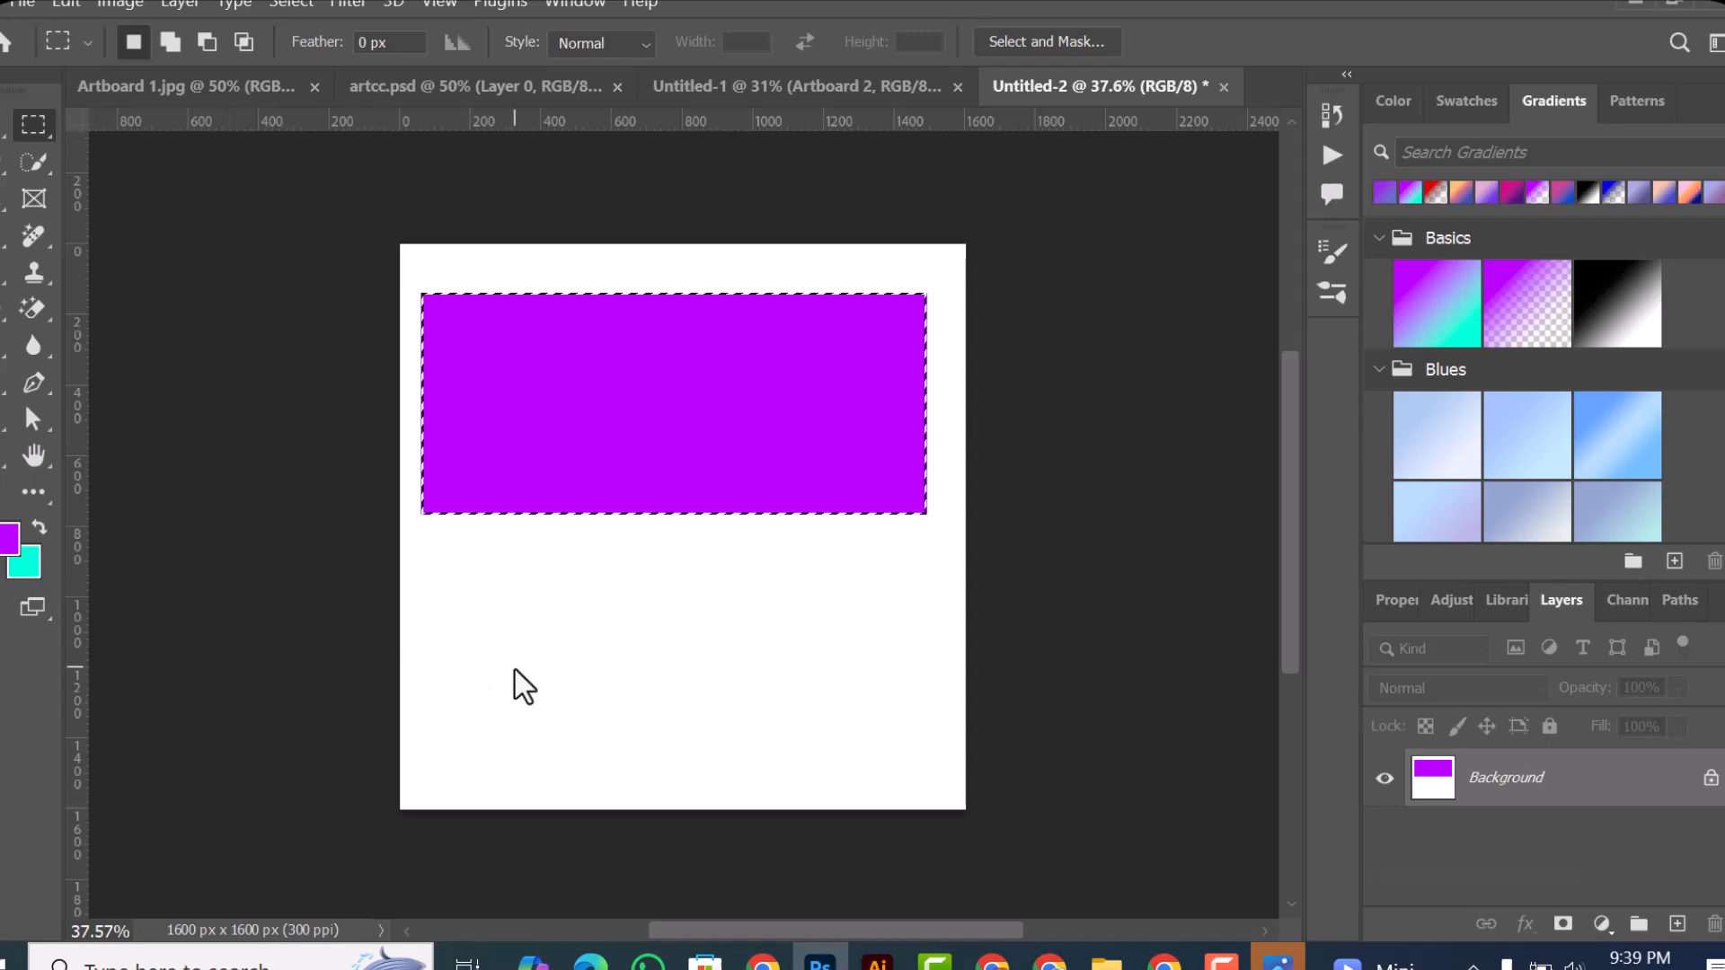
pyautogui.hotkey('ctrl', 'BackSpace')
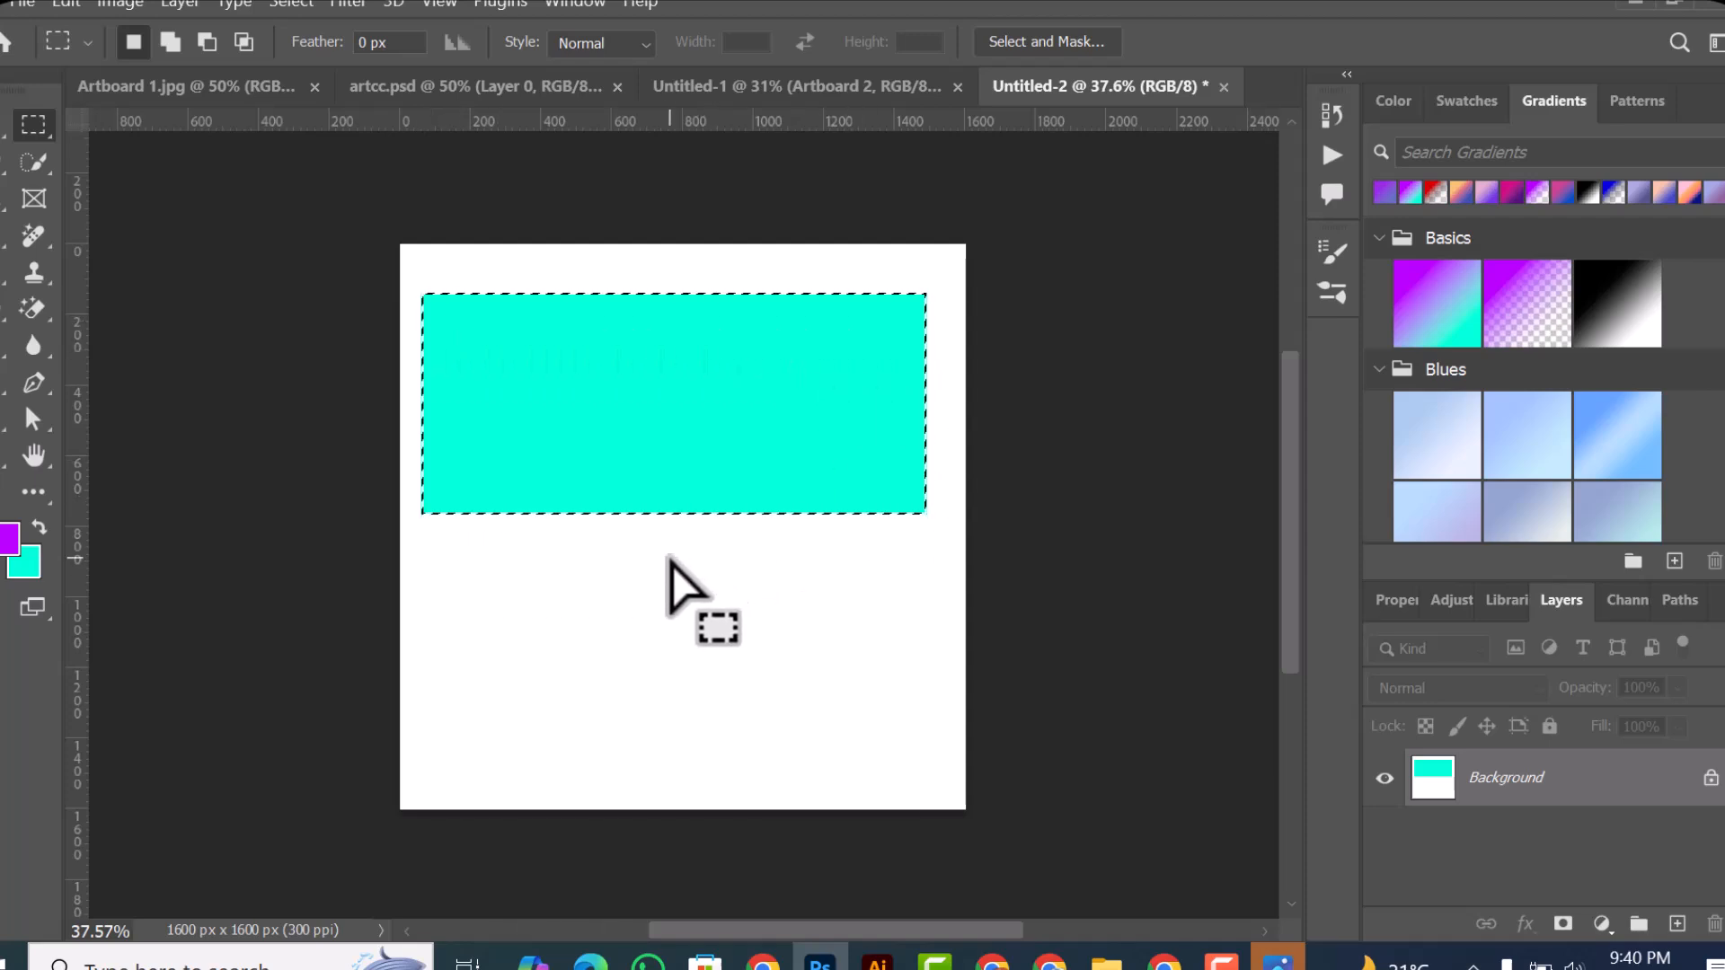
pyautogui.hotkey('ctrl', 'd')
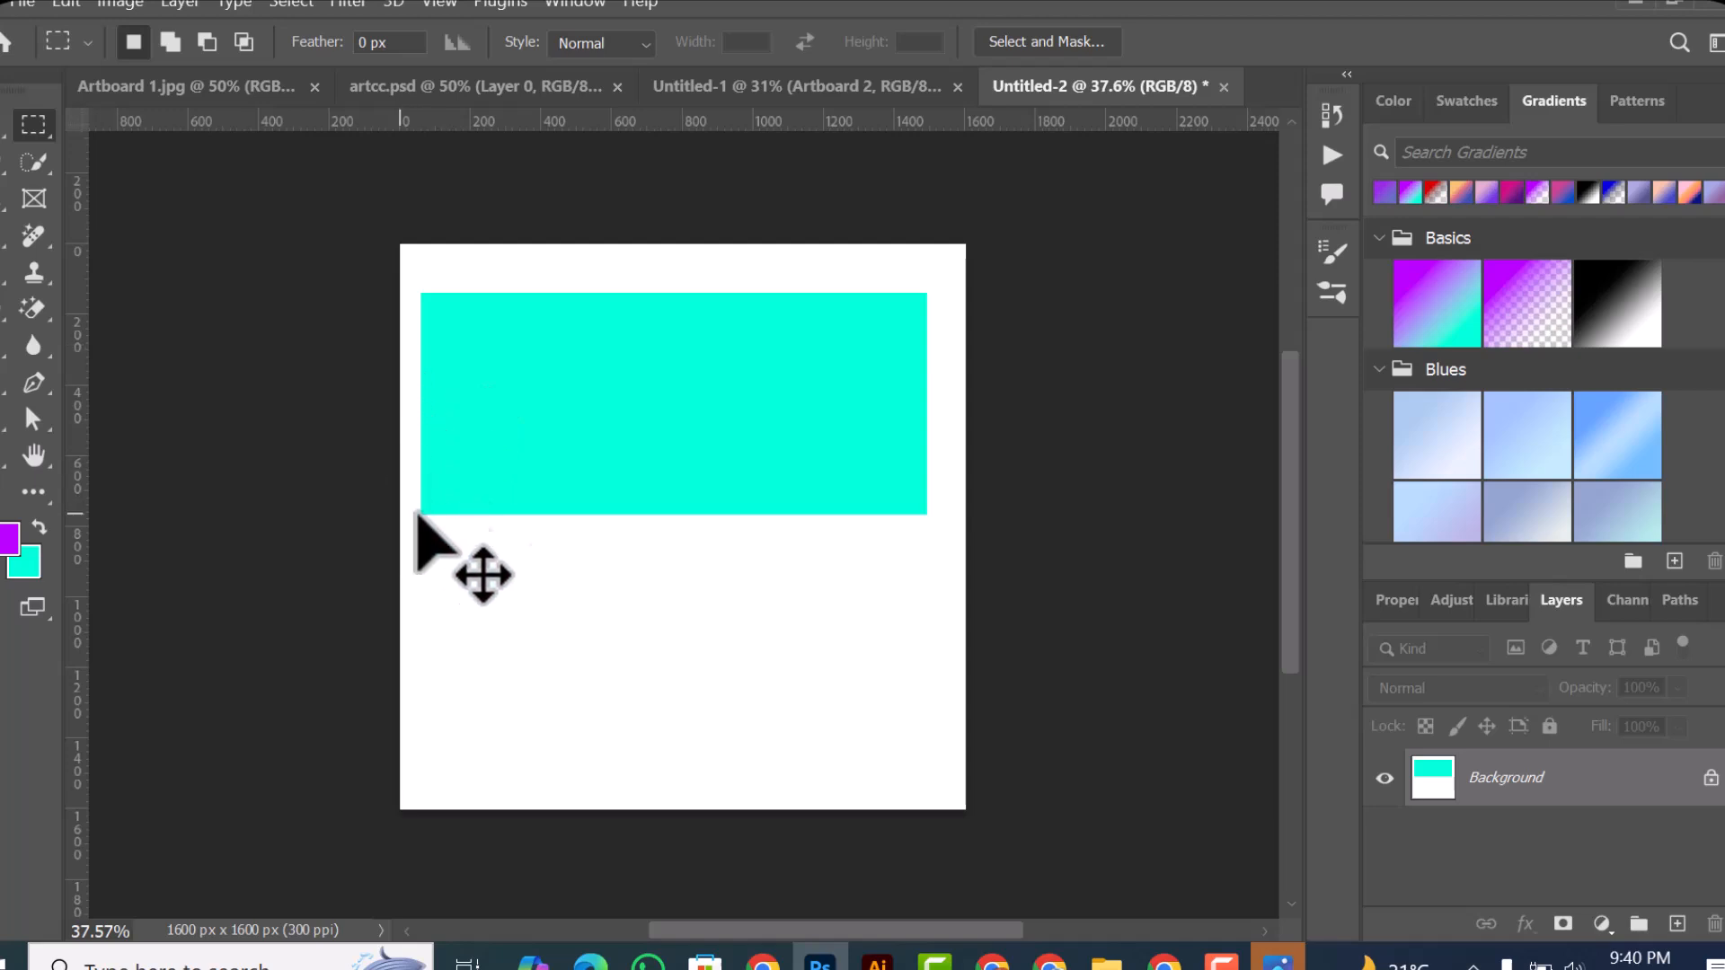
# Step: Try twice to move the turquoise rectangle on the Background layer with the Move tool, declining conversion to a normal layer
pyautogui.press('v')
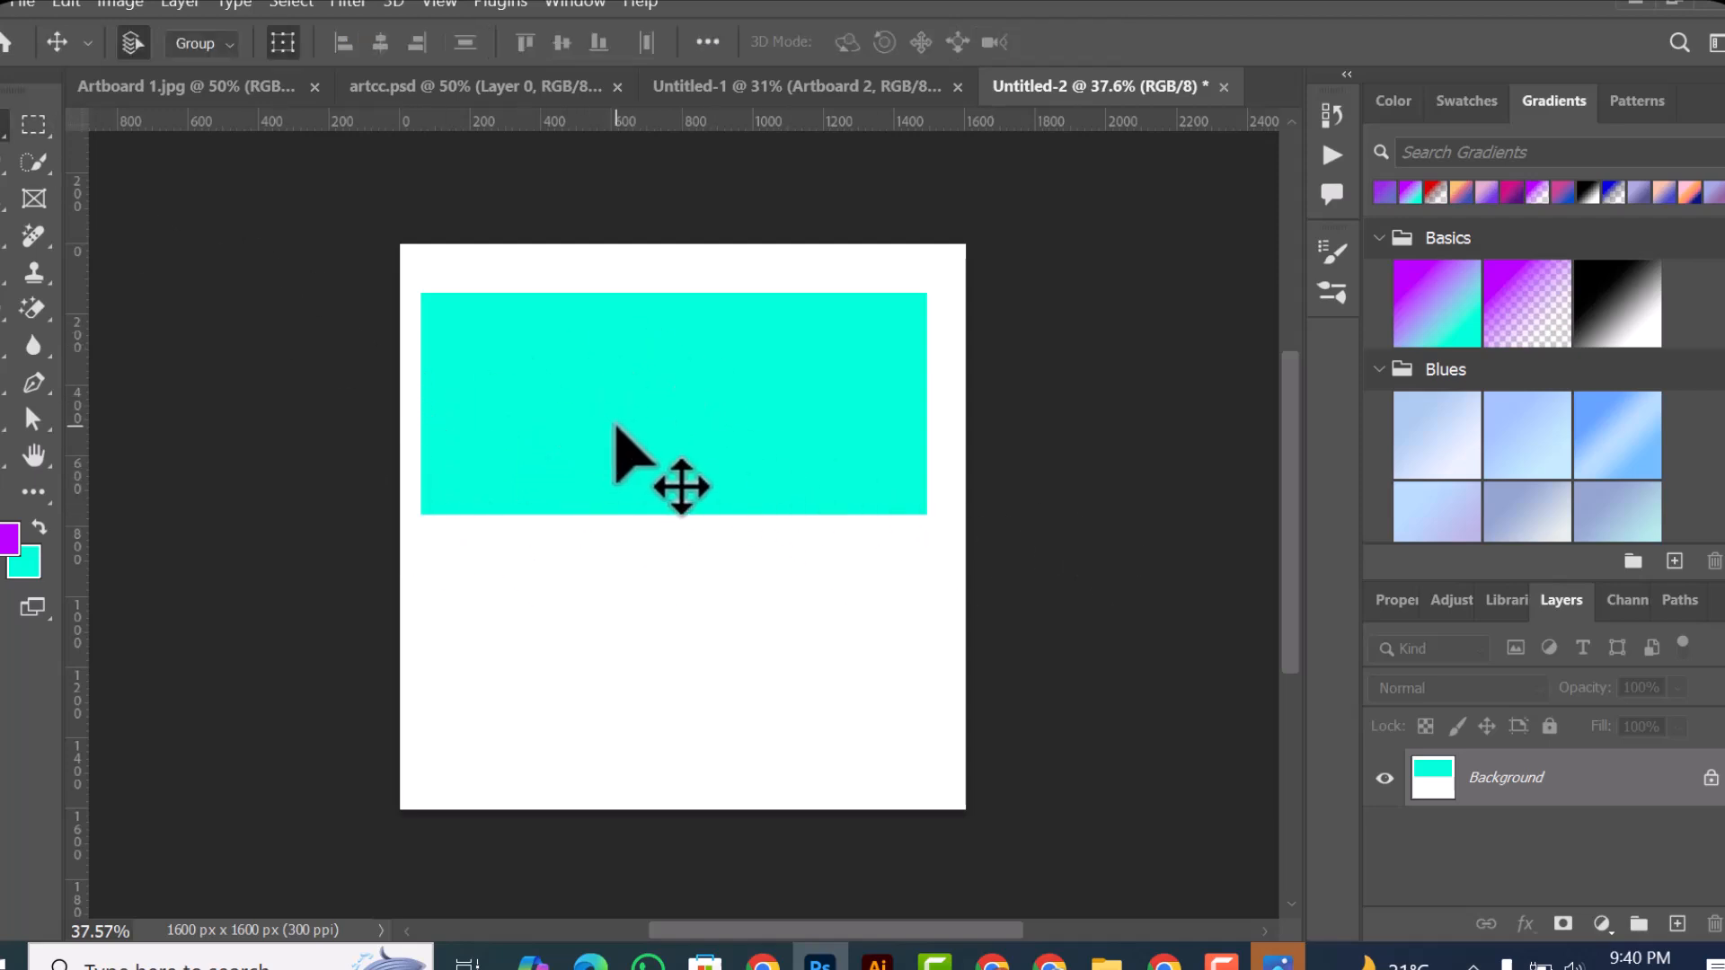
pyautogui.moveTo(758, 355); pyautogui.dragTo(708, 383)
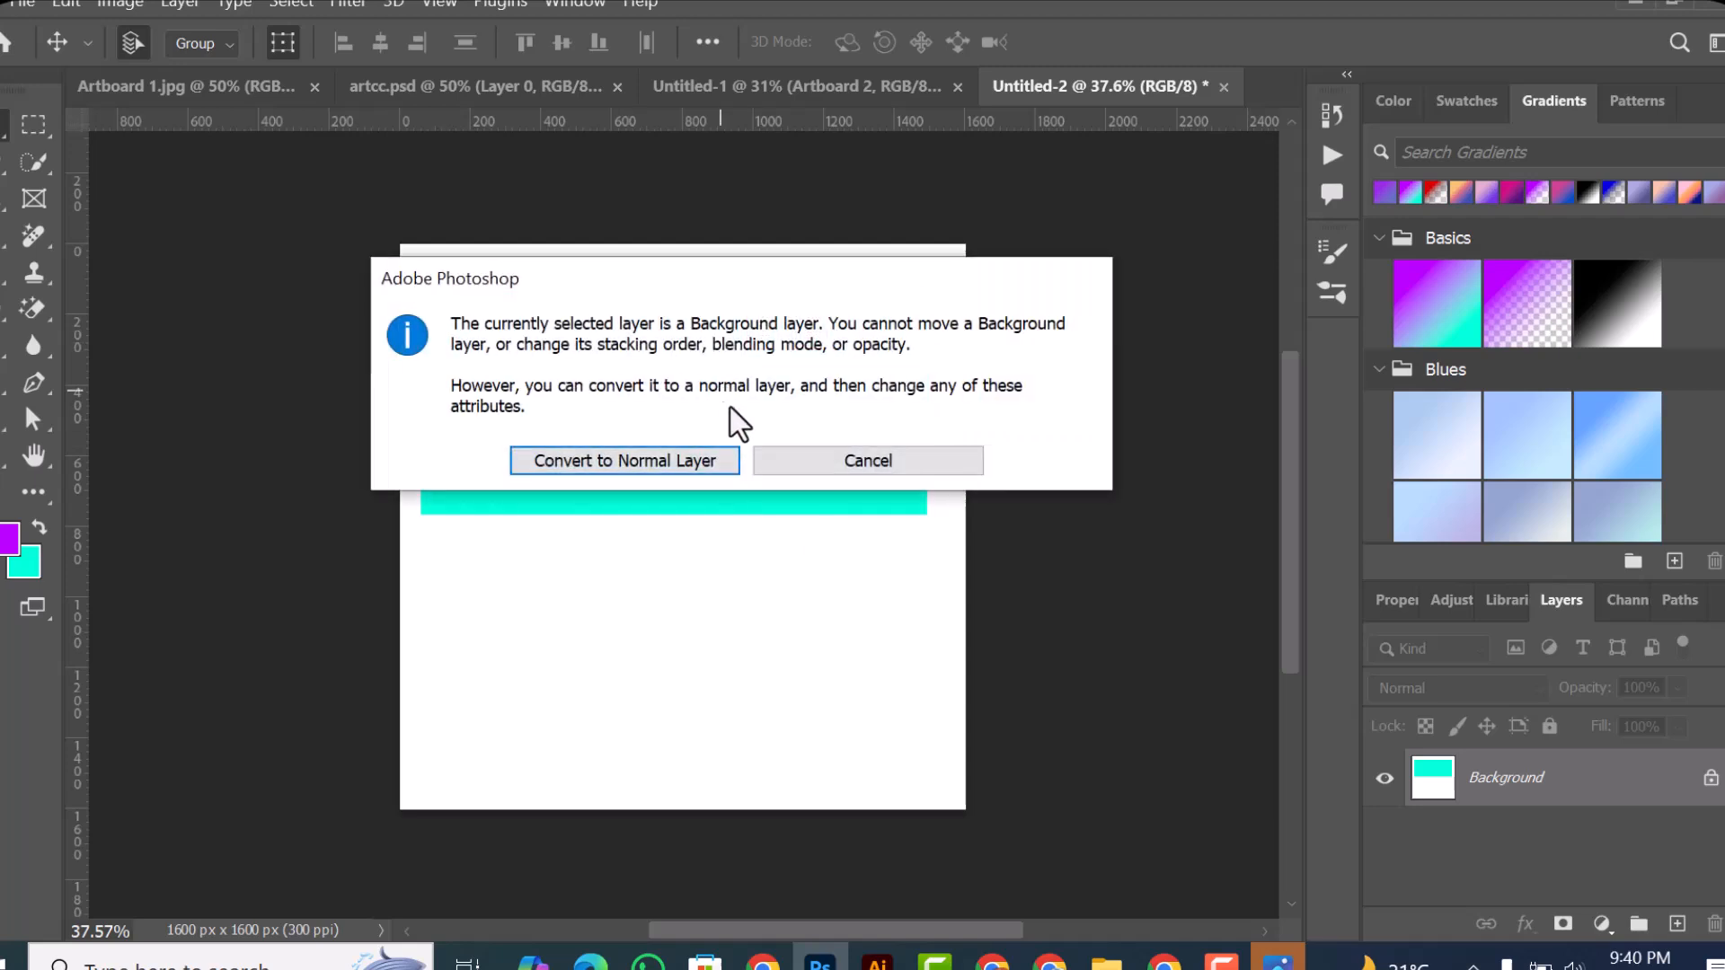
pyautogui.click(848, 460)
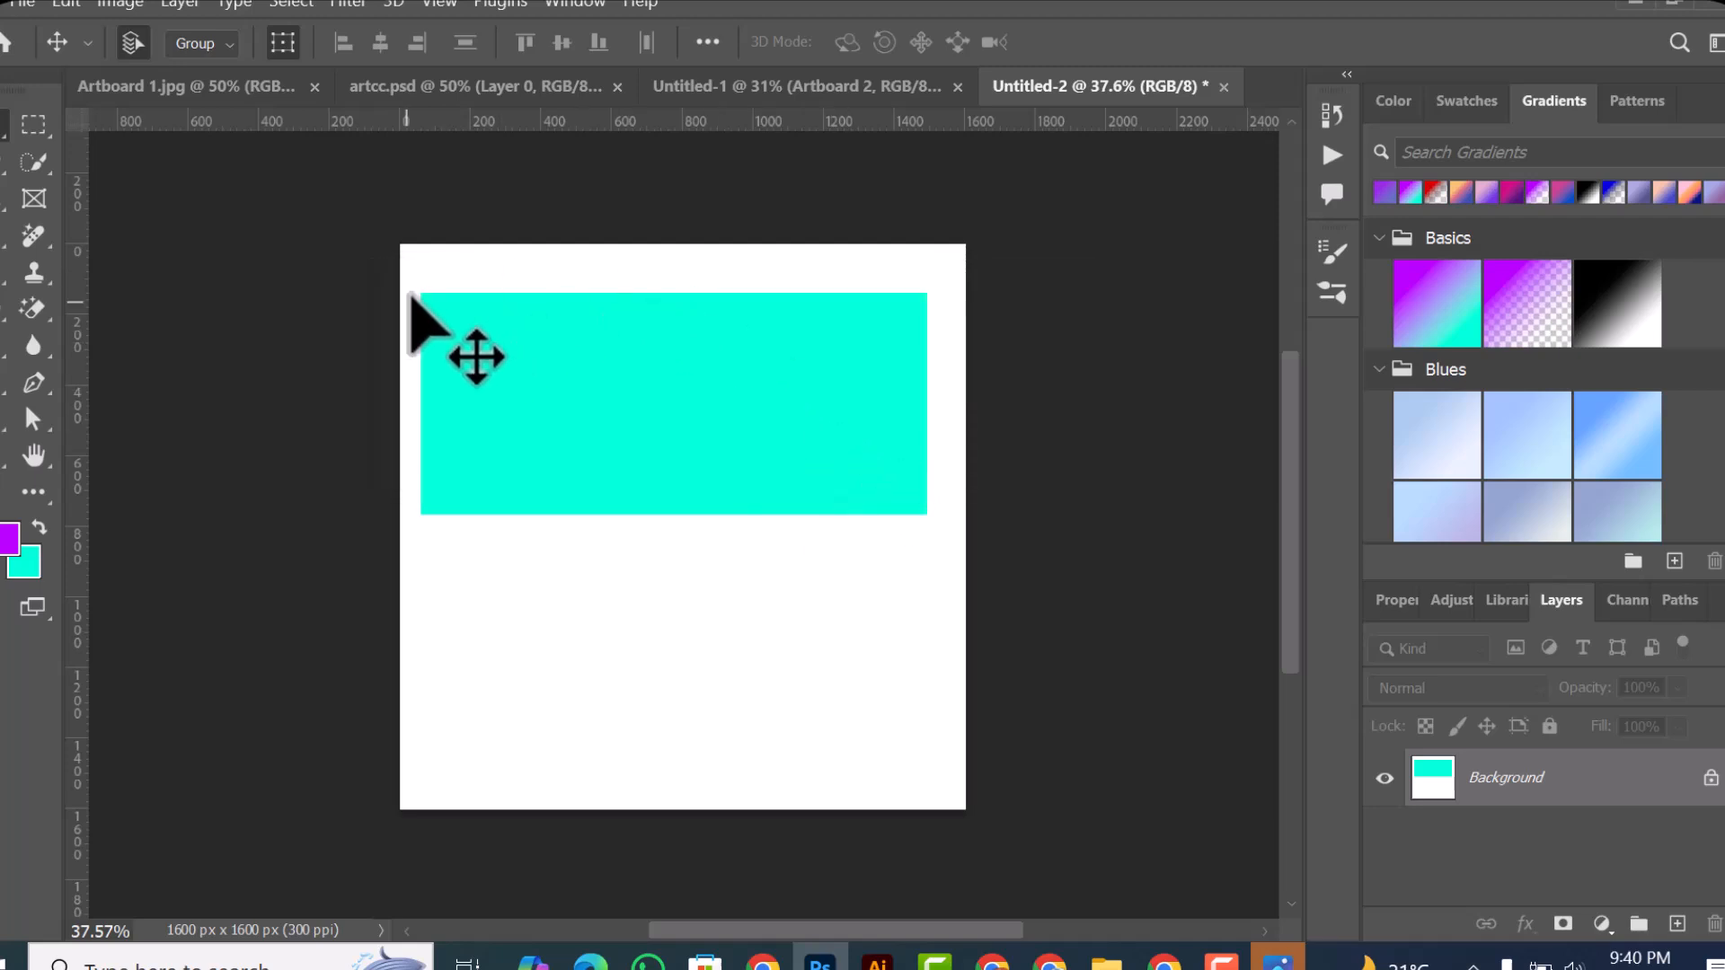
pyautogui.moveTo(568, 454); pyautogui.dragTo(584, 597)
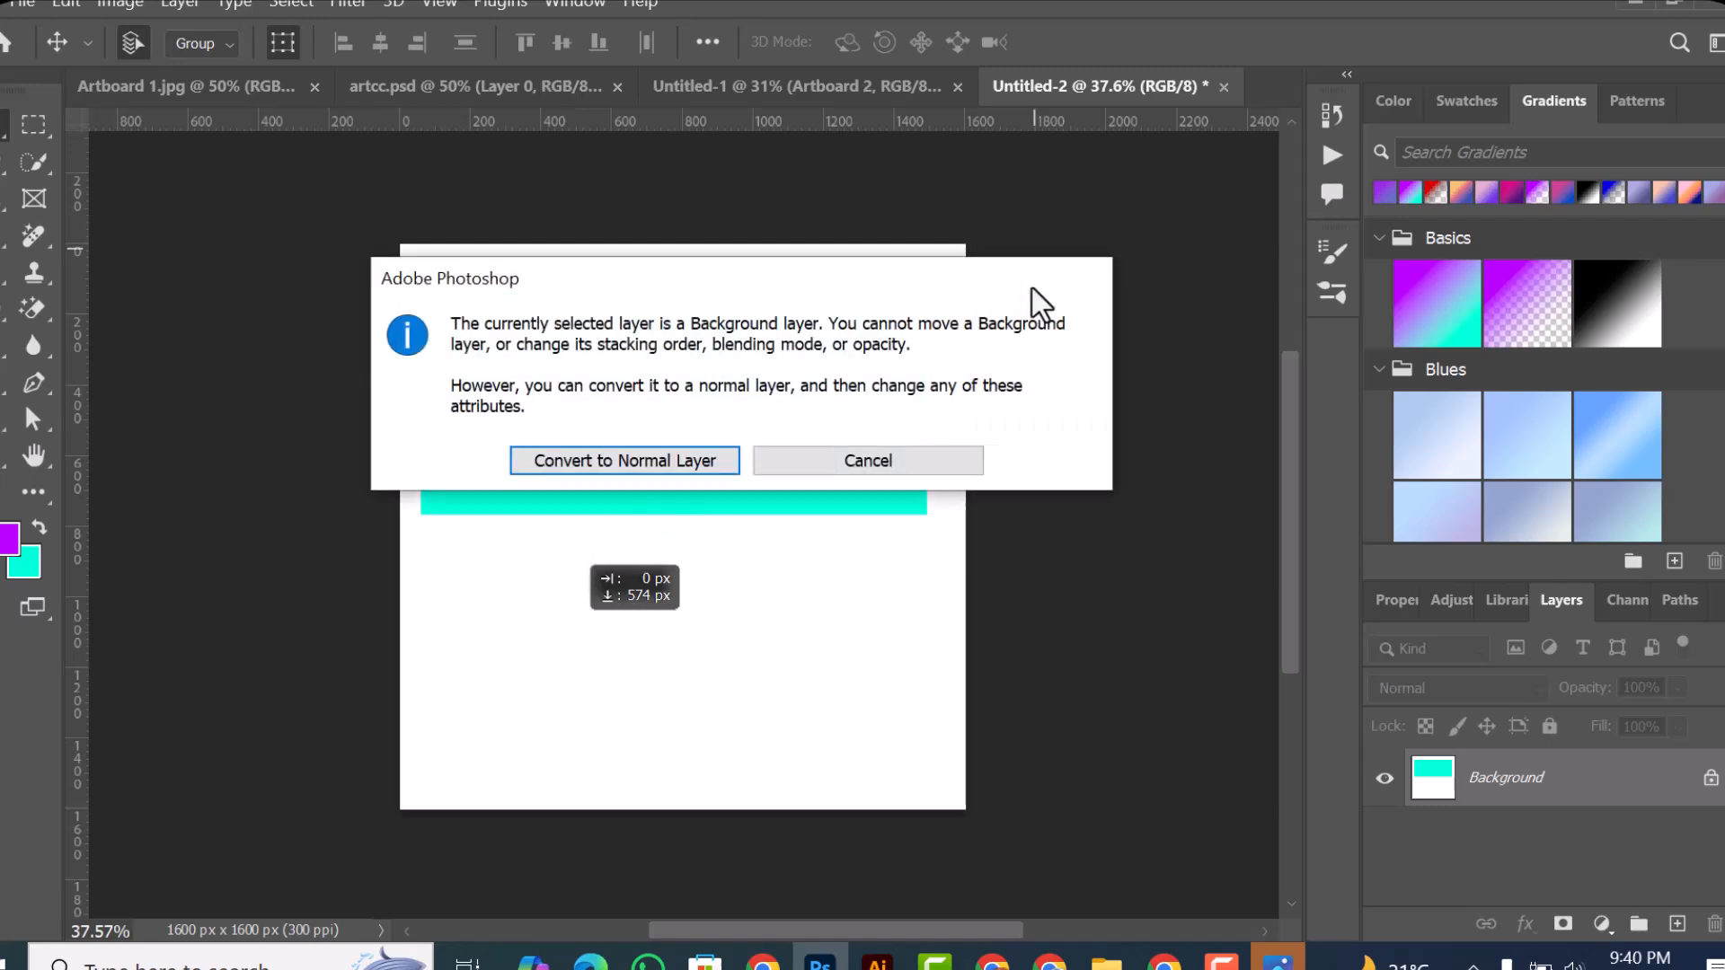
pyautogui.click(882, 467)
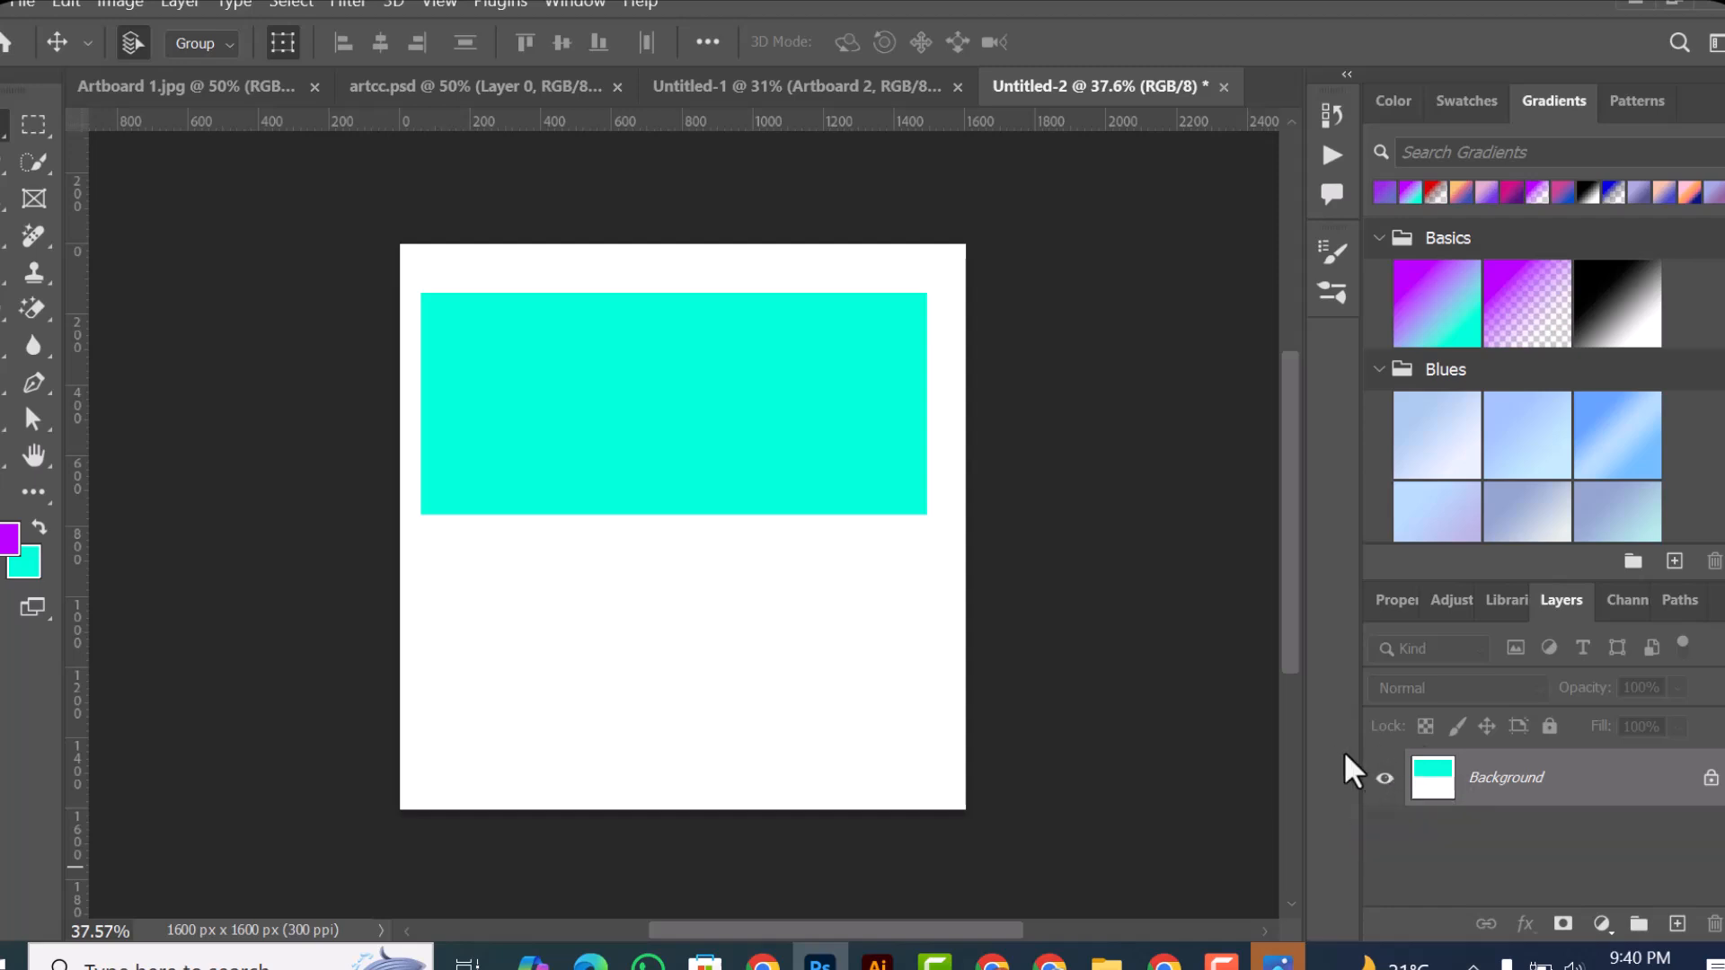
# Step: Restore the rectangular selection by undoing the deselection, and clear its colored fill from the Background layer
pyautogui.hotkey('ctrl', 'z')
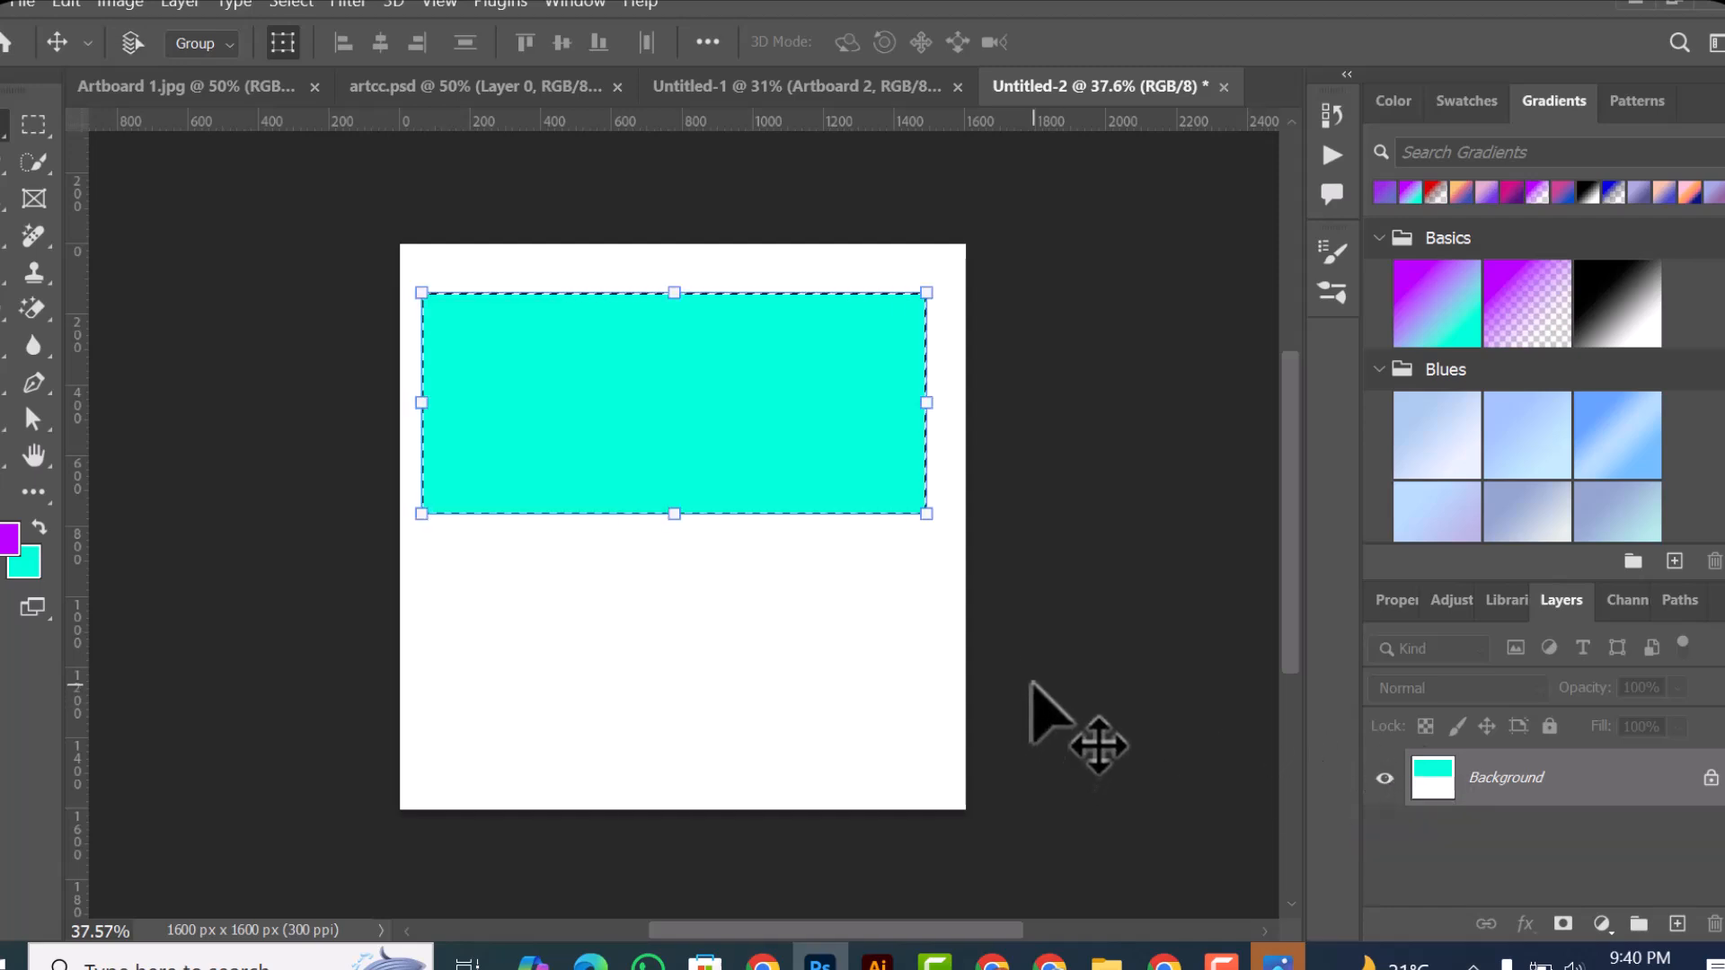
pyautogui.hotkey('alt', 'BackSpace')
pyautogui.press('Delete')
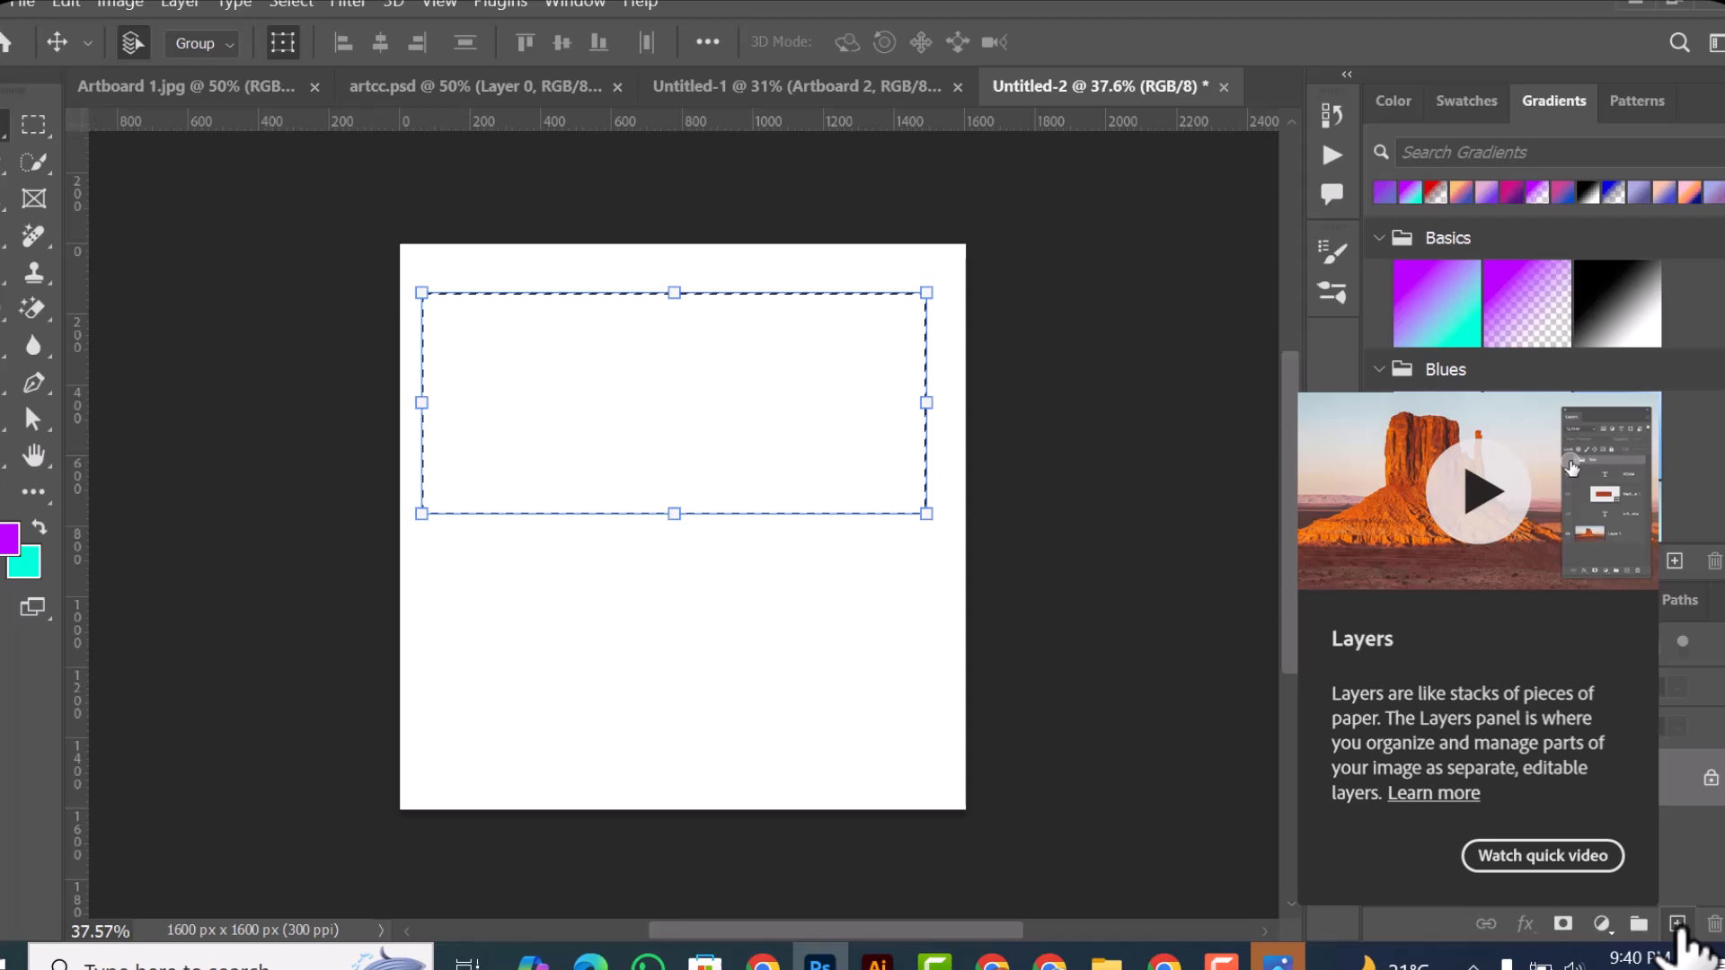
# Step: Fill the selection with the purple foreground color on a new layer, deselect, and move the rectangle down towards the canvas's middle
pyautogui.click(1677, 924)
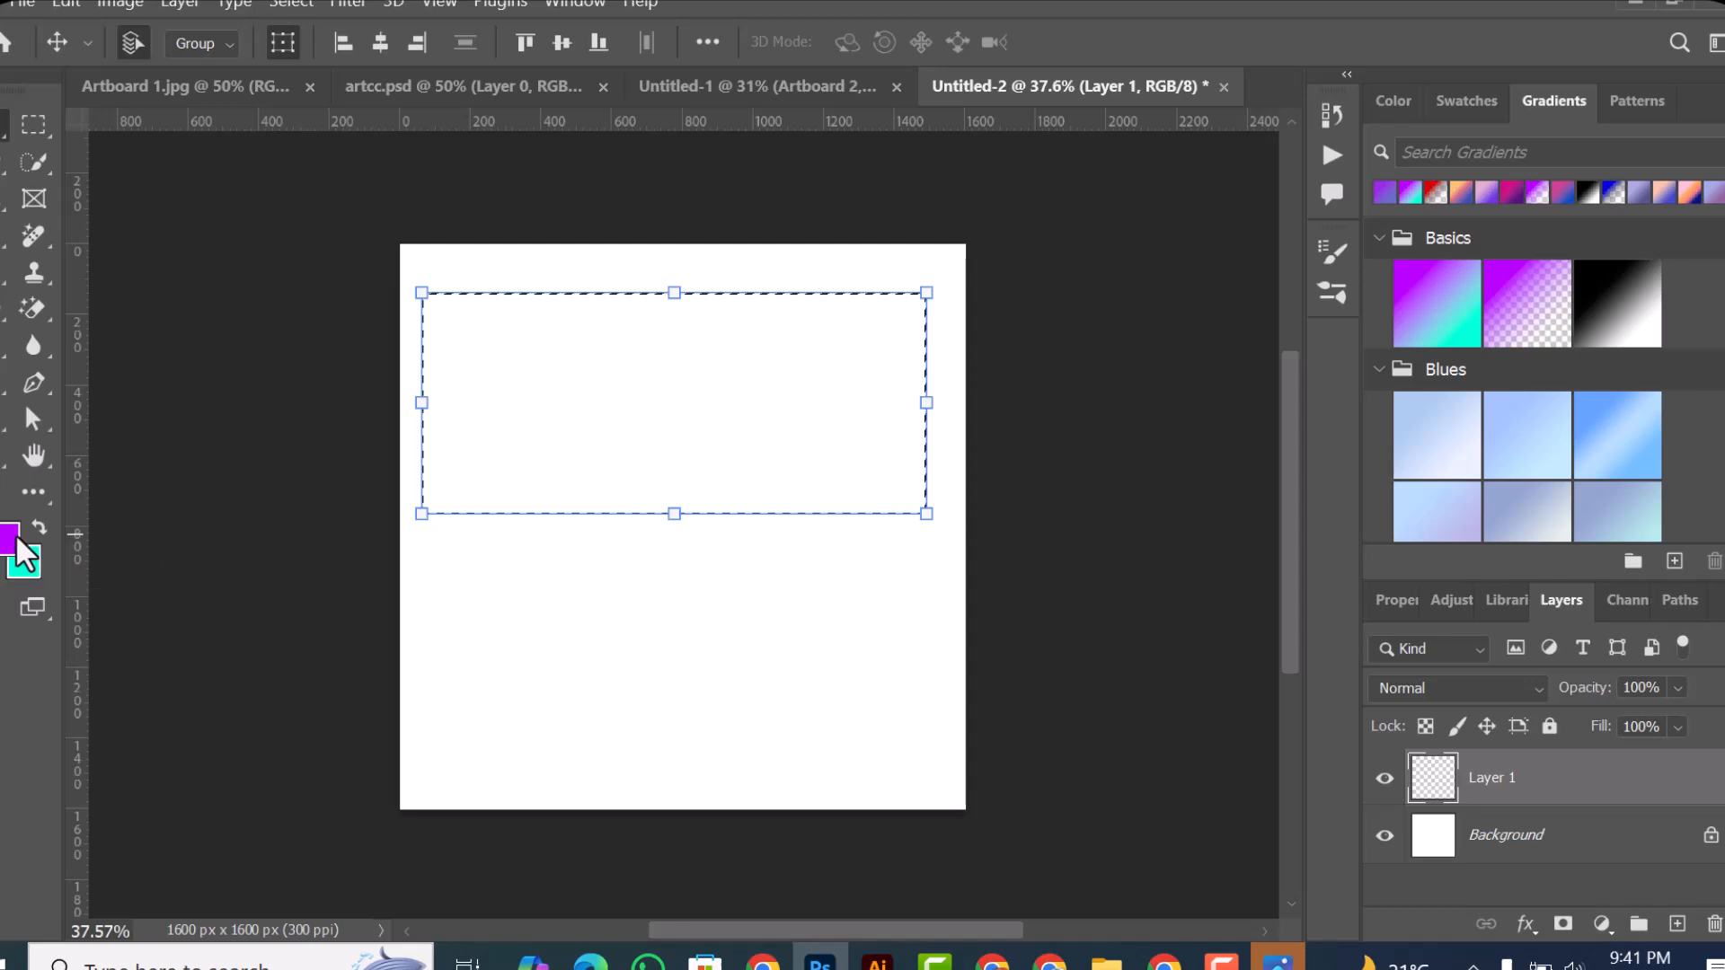
pyautogui.hotkey('alt', 'BackSpace')
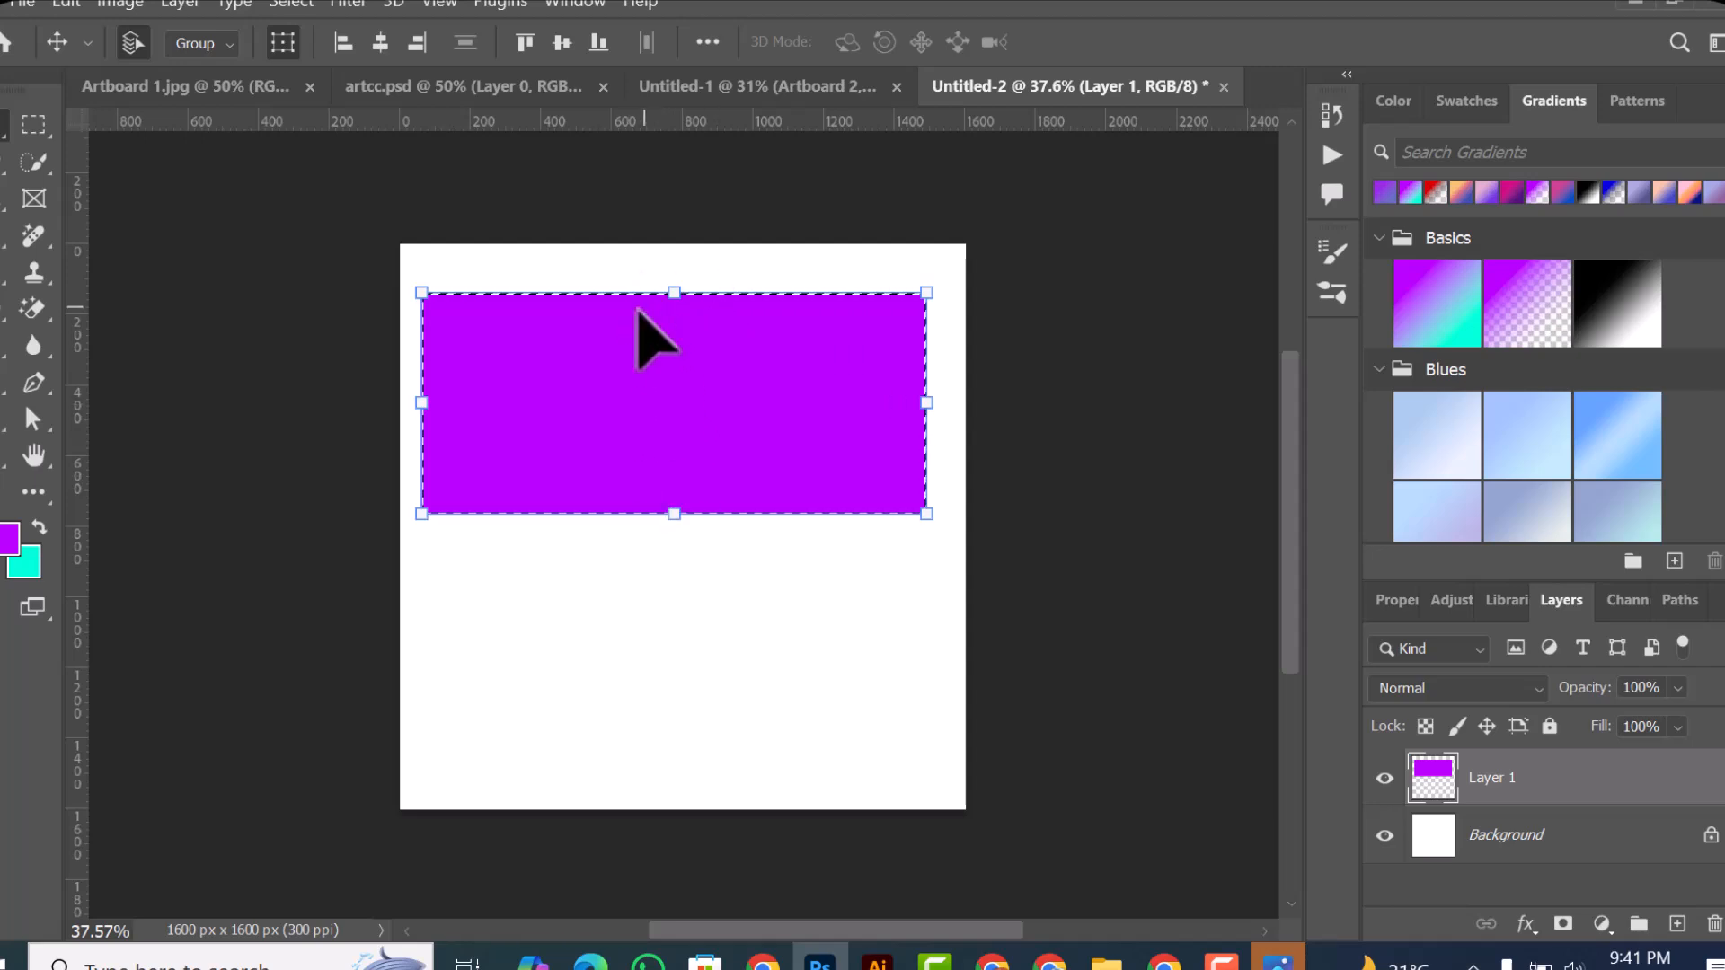
pyautogui.hotkey('ctrl', 'd')
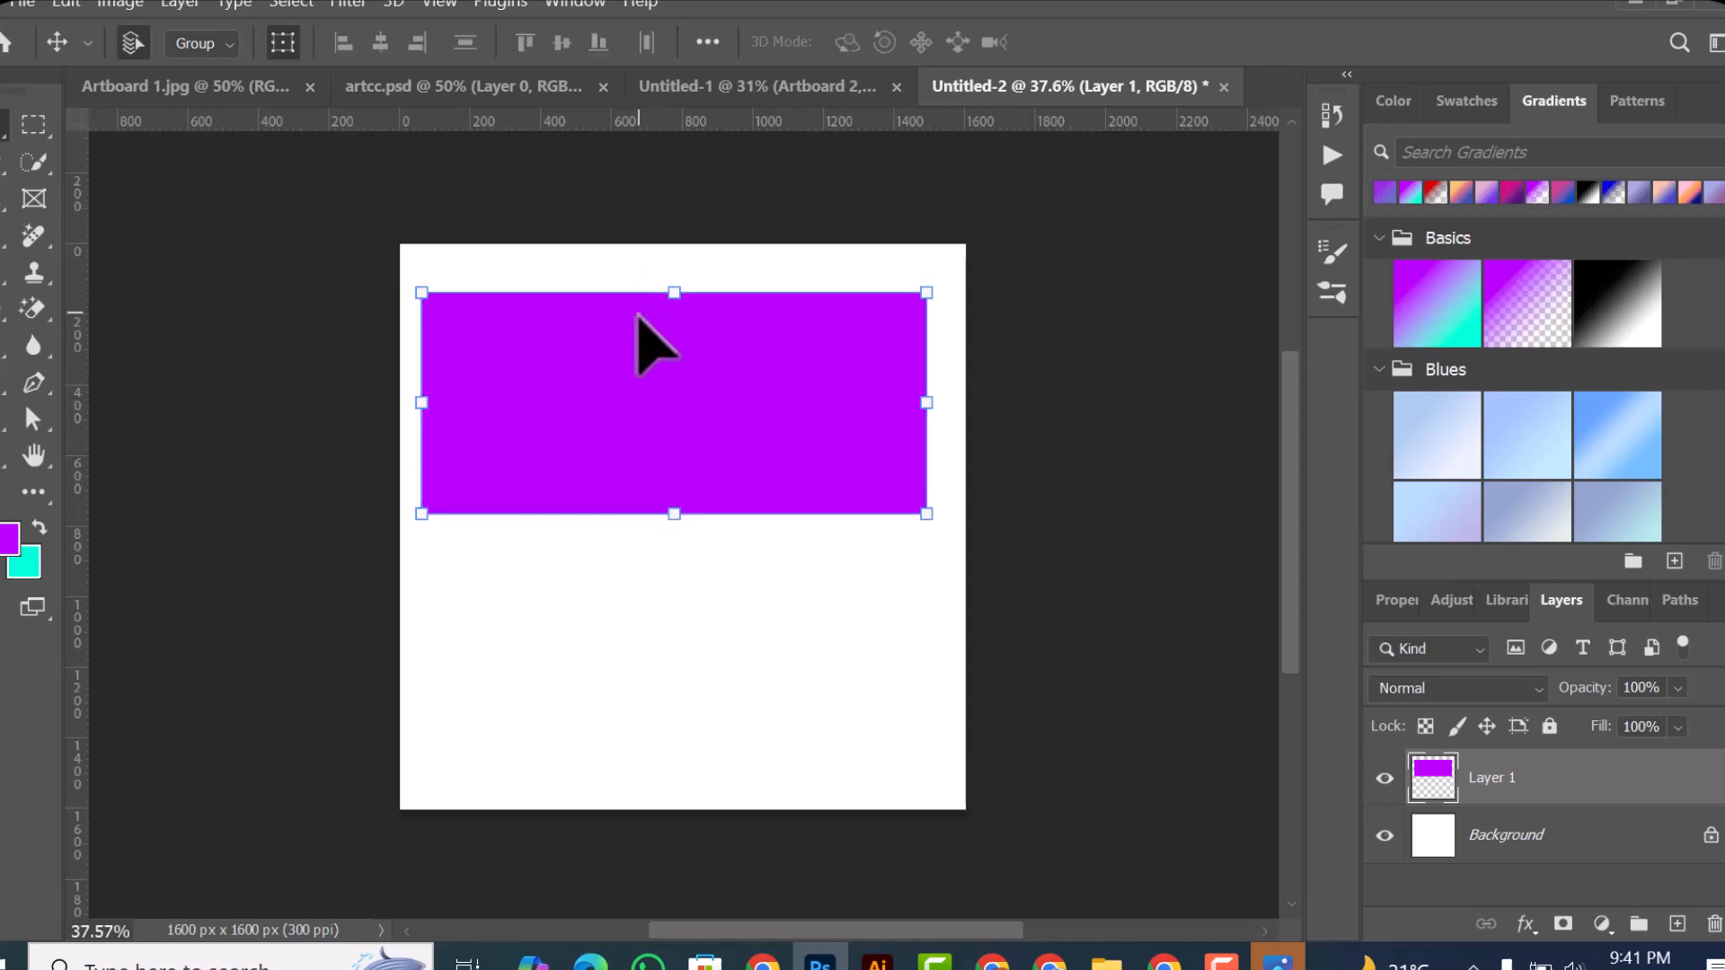
pyautogui.moveTo(789, 443)
pyautogui.mouseDown()
pyautogui.moveTo(782, 693)
pyautogui.moveTo(980, 427)
pyautogui.moveTo(655, 500)
pyautogui.moveTo(795, 343)
pyautogui.moveTo(790, 514)
pyautogui.moveTo(780, 471)
pyautogui.mouseUp()
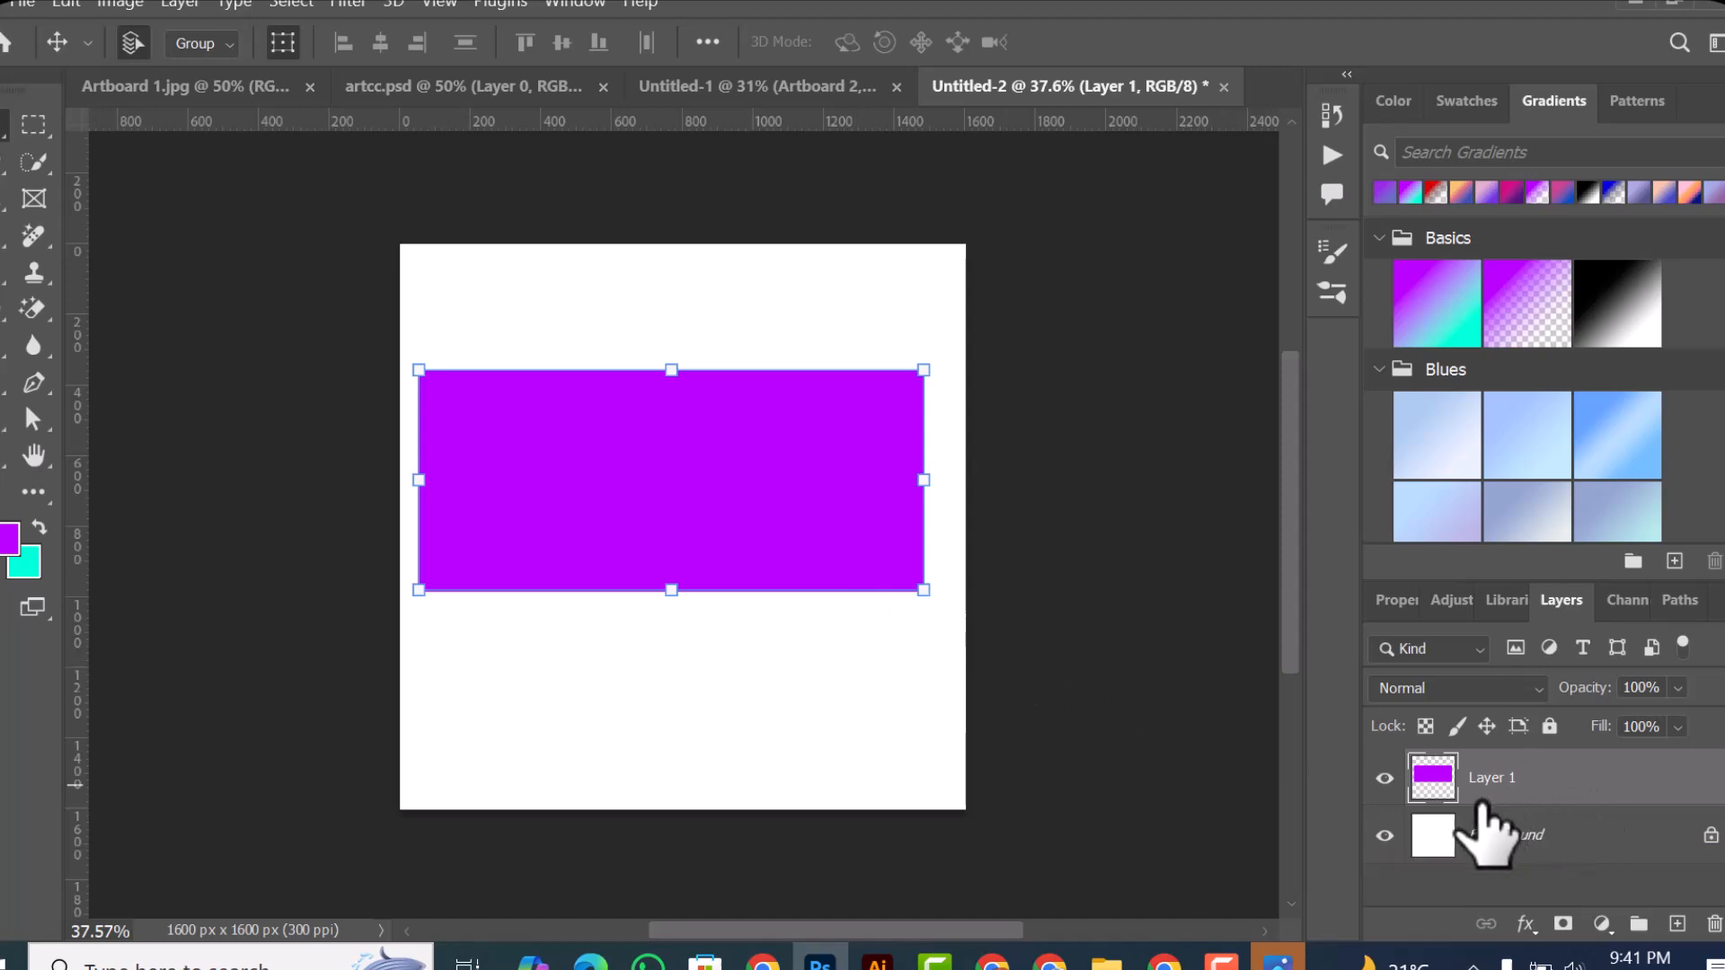
# Step: Hide and show the Background layer, and do the same with Layer 1, to compare their contents
pyautogui.click(1386, 836)
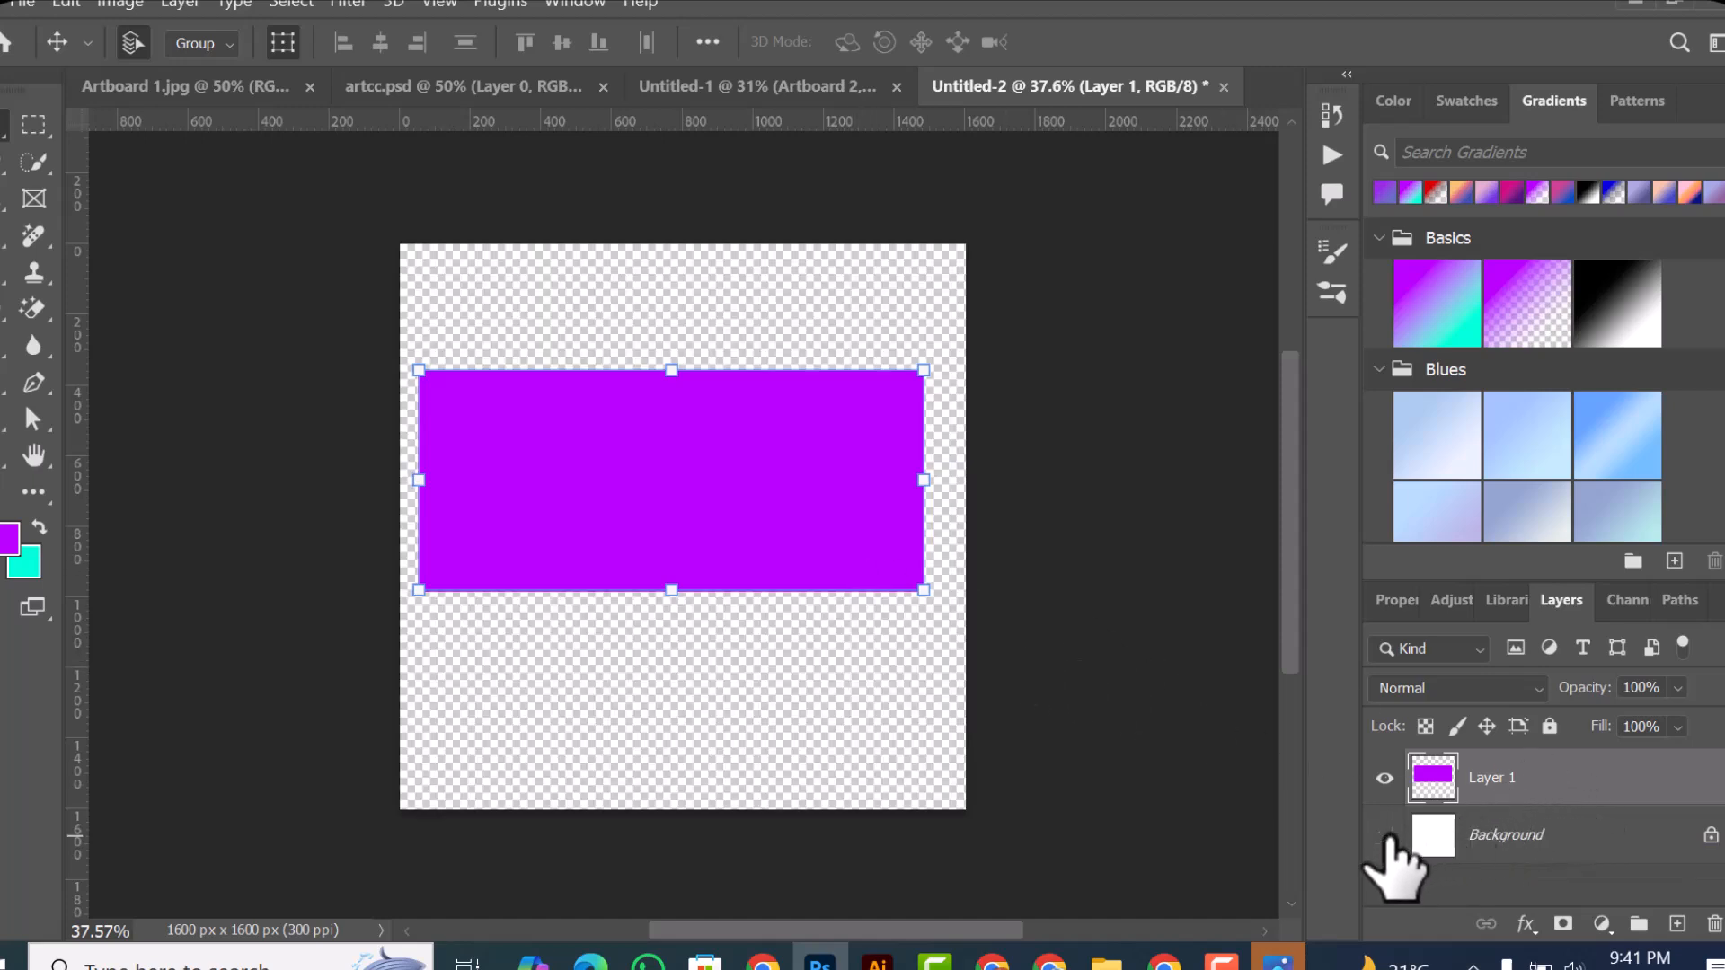
pyautogui.click(1387, 836)
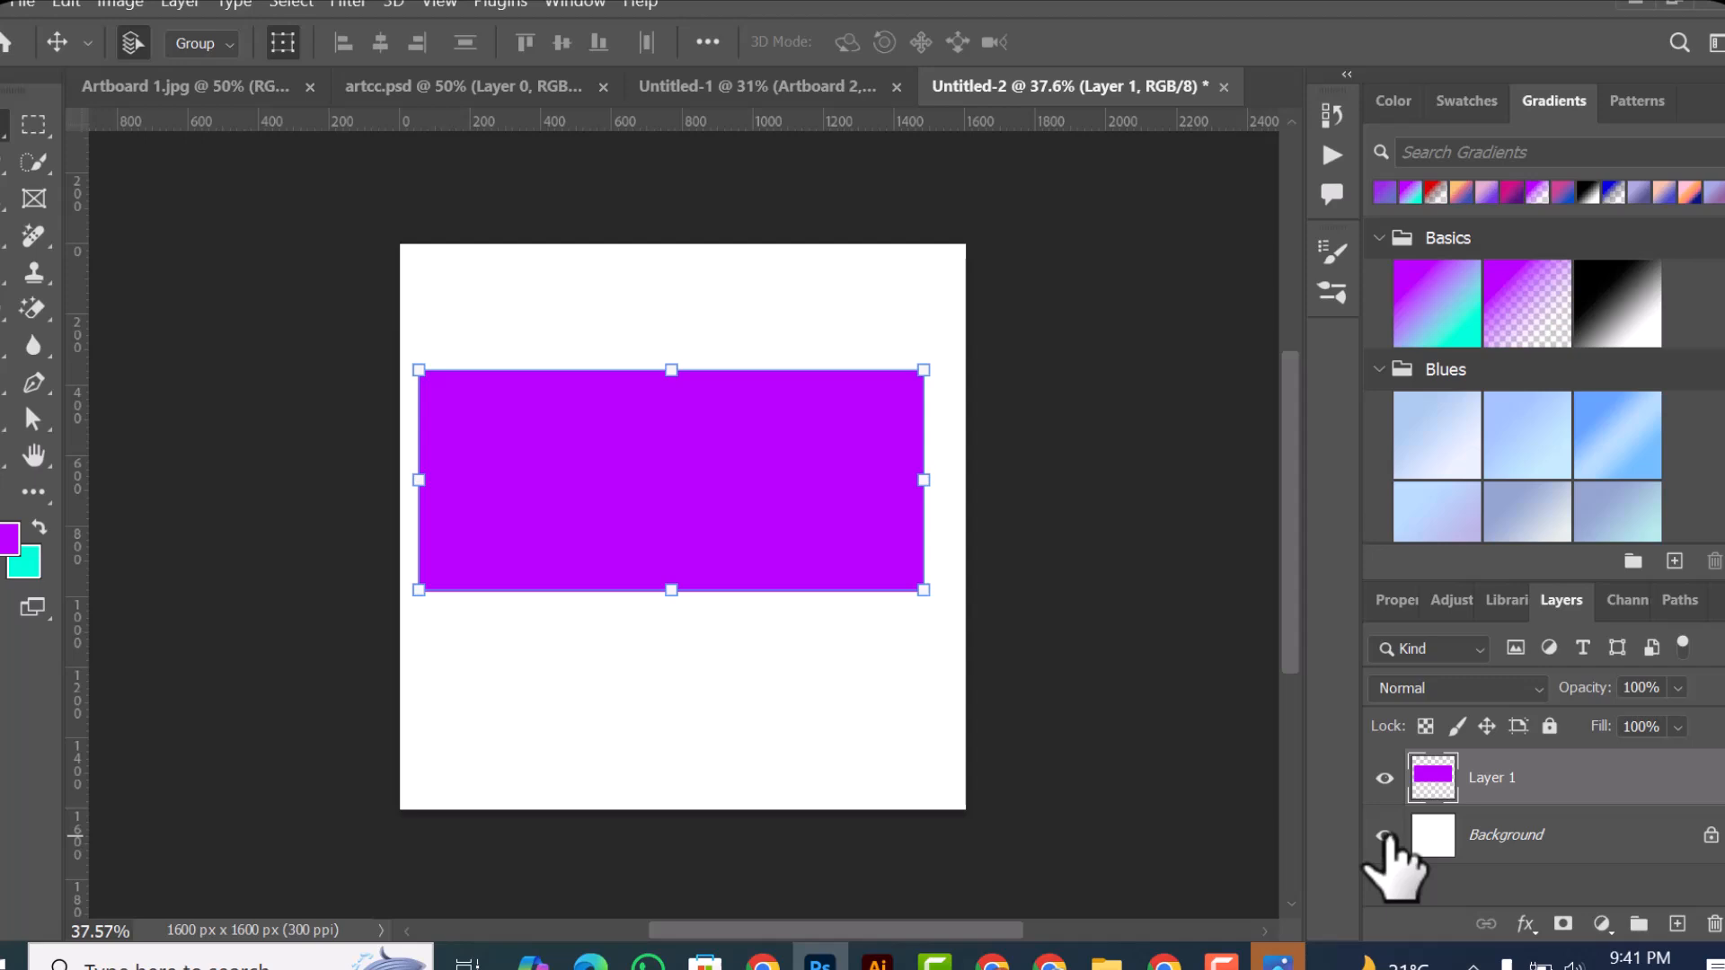
pyautogui.click(1386, 777)
pyautogui.click(1386, 777)
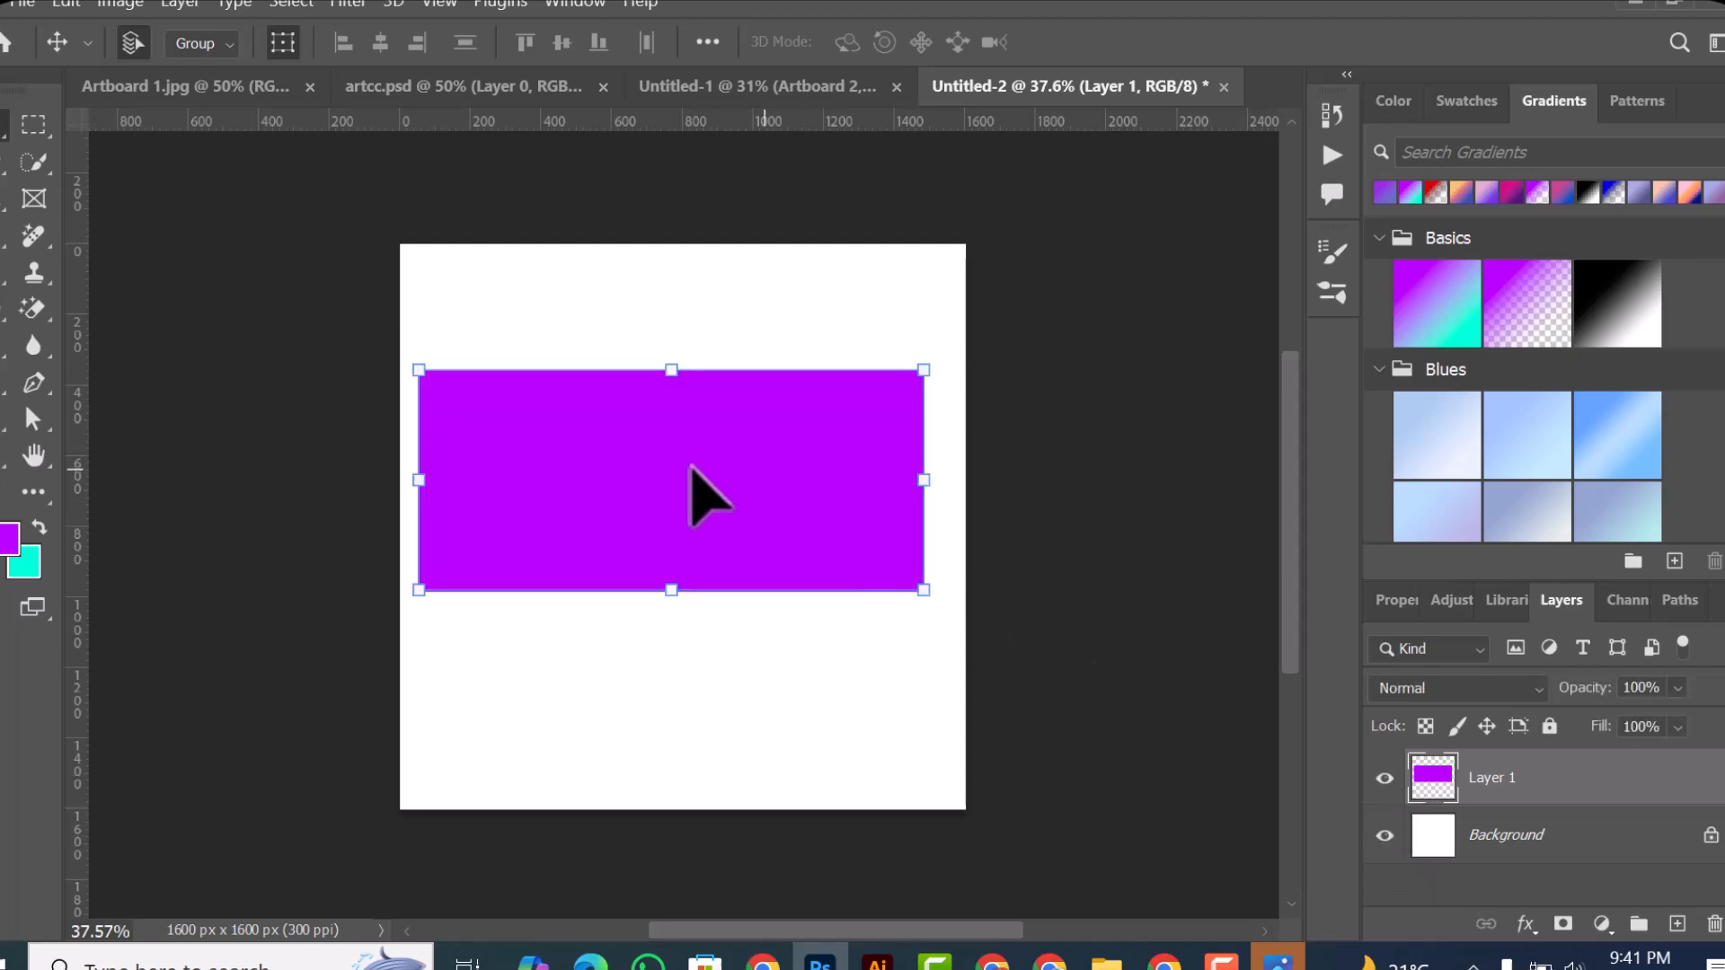
# Step: Scale the purple rectangle on Layer 1 to about 35.41%, and reposition it in the canvas's upper left area
pyautogui.moveTo(760, 382); pyautogui.dragTo(801, 347)
pyautogui.moveTo(602, 461); pyautogui.dragTo(765, 500)
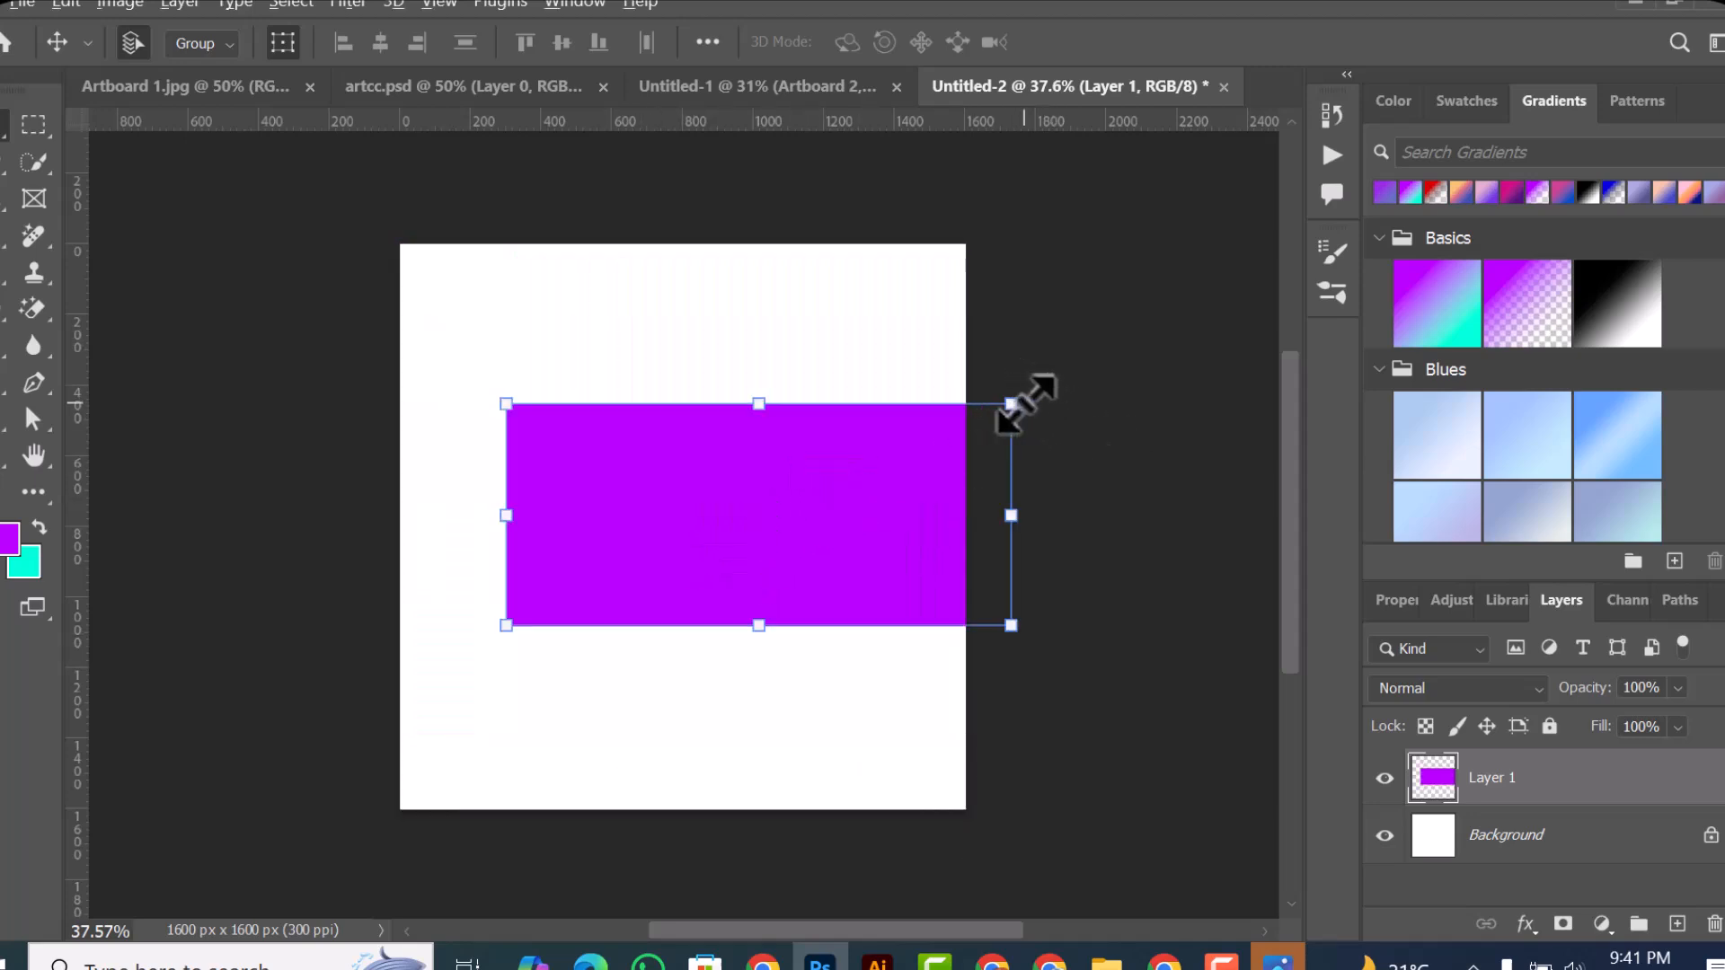
pyautogui.moveTo(997, 417); pyautogui.dragTo(849, 467)
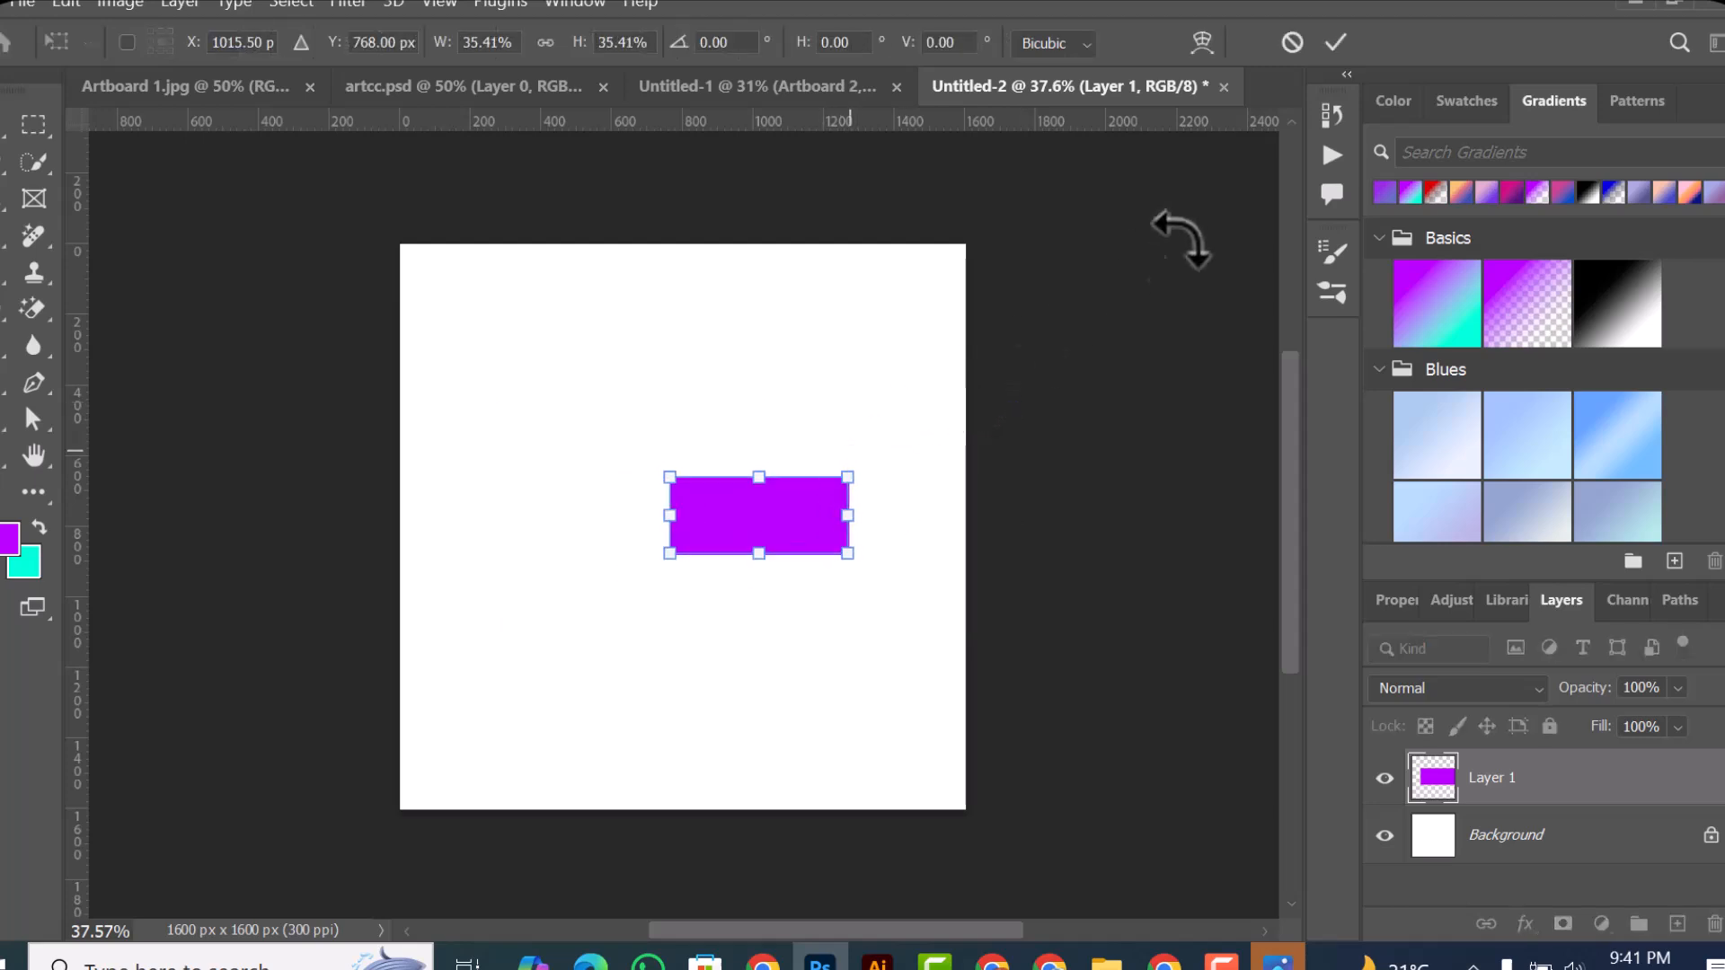
pyautogui.click(1321, 45)
pyautogui.moveTo(770, 513); pyautogui.dragTo(610, 460)
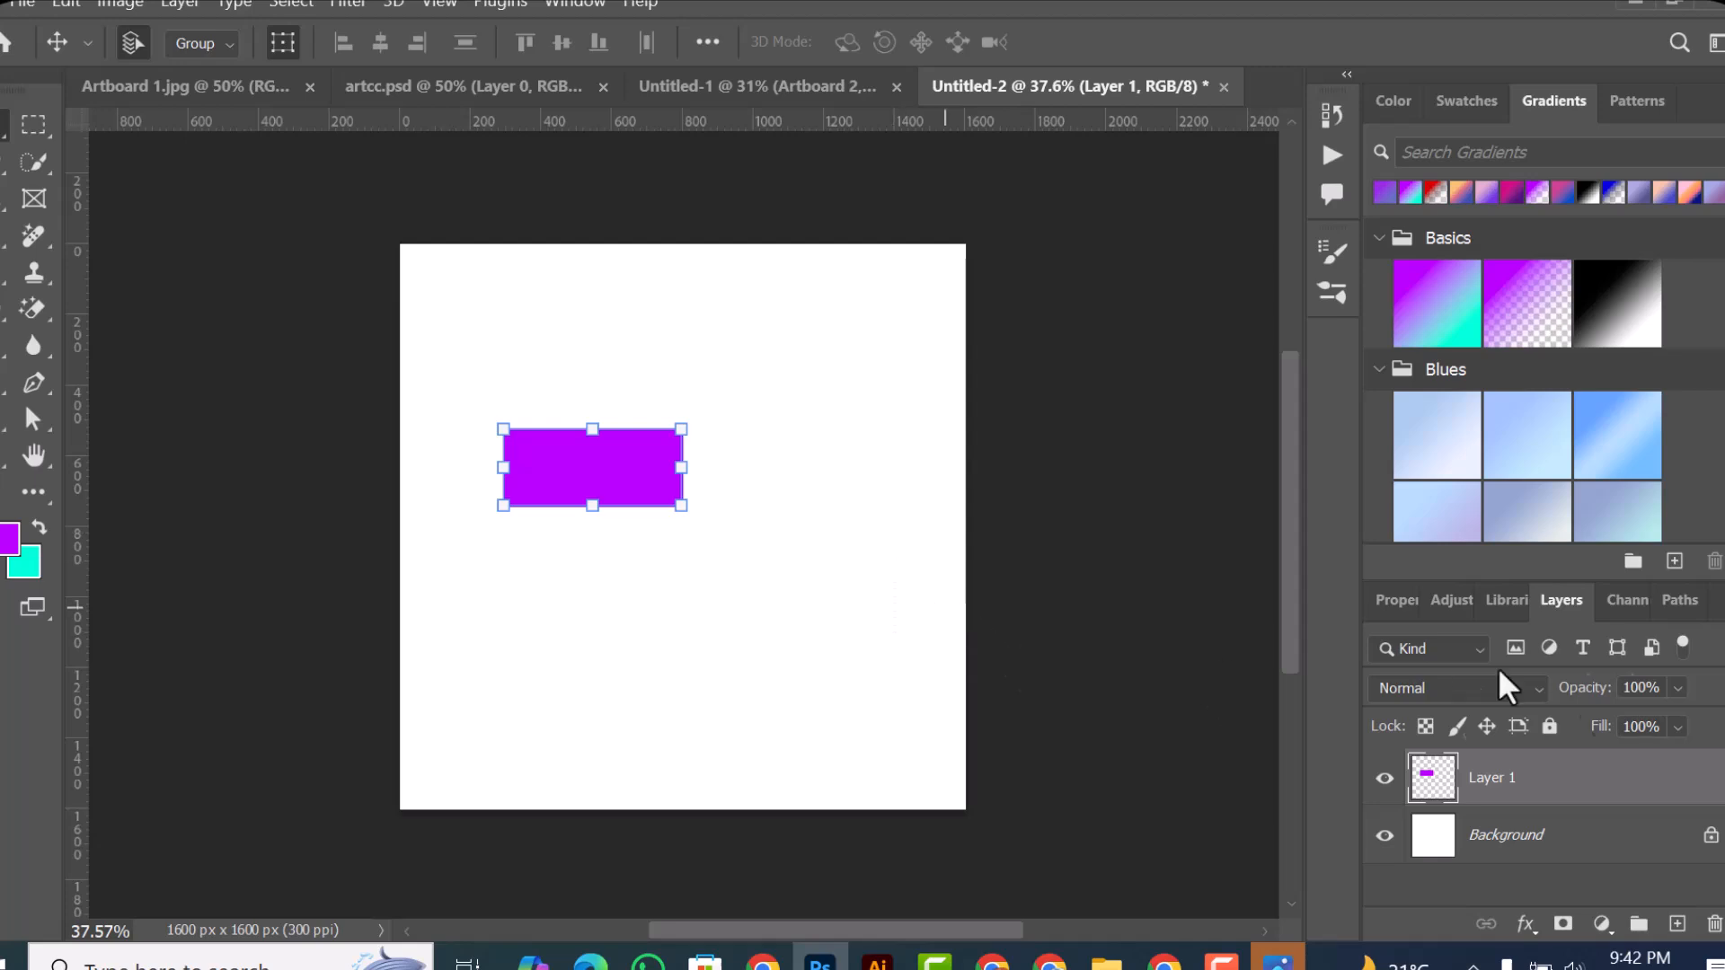
# Step: Add a new layer directly above the Background and fill it with the turquoise background color
pyautogui.click(1617, 837)
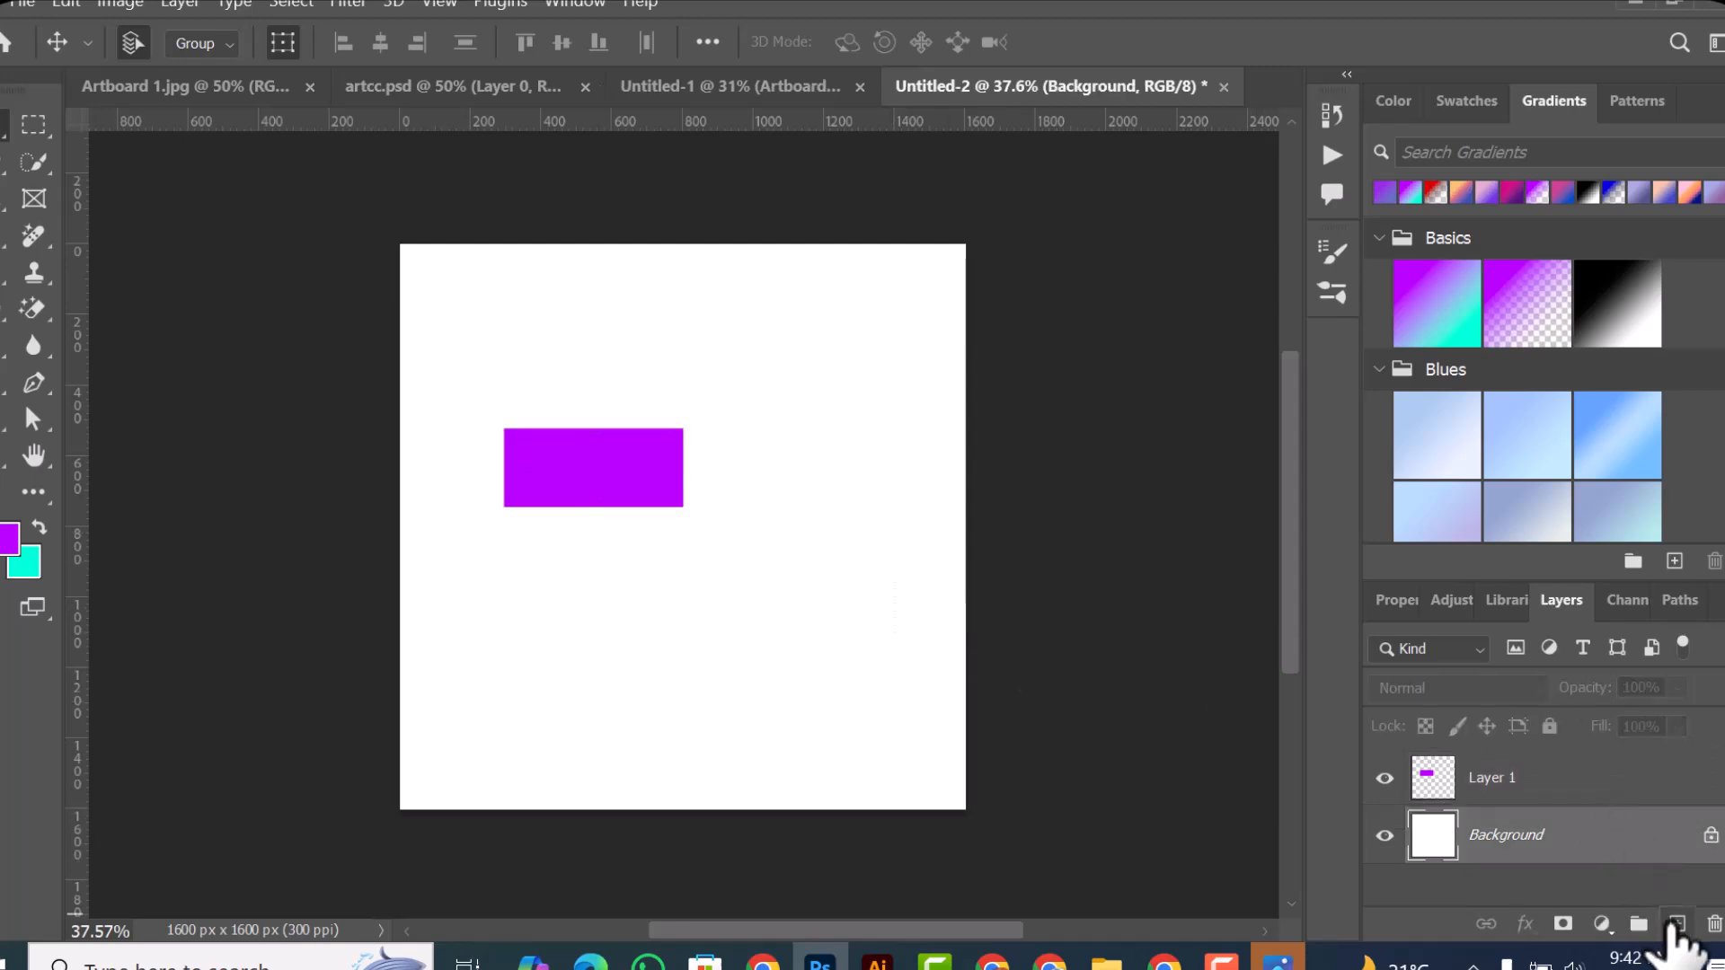
pyautogui.click(1675, 925)
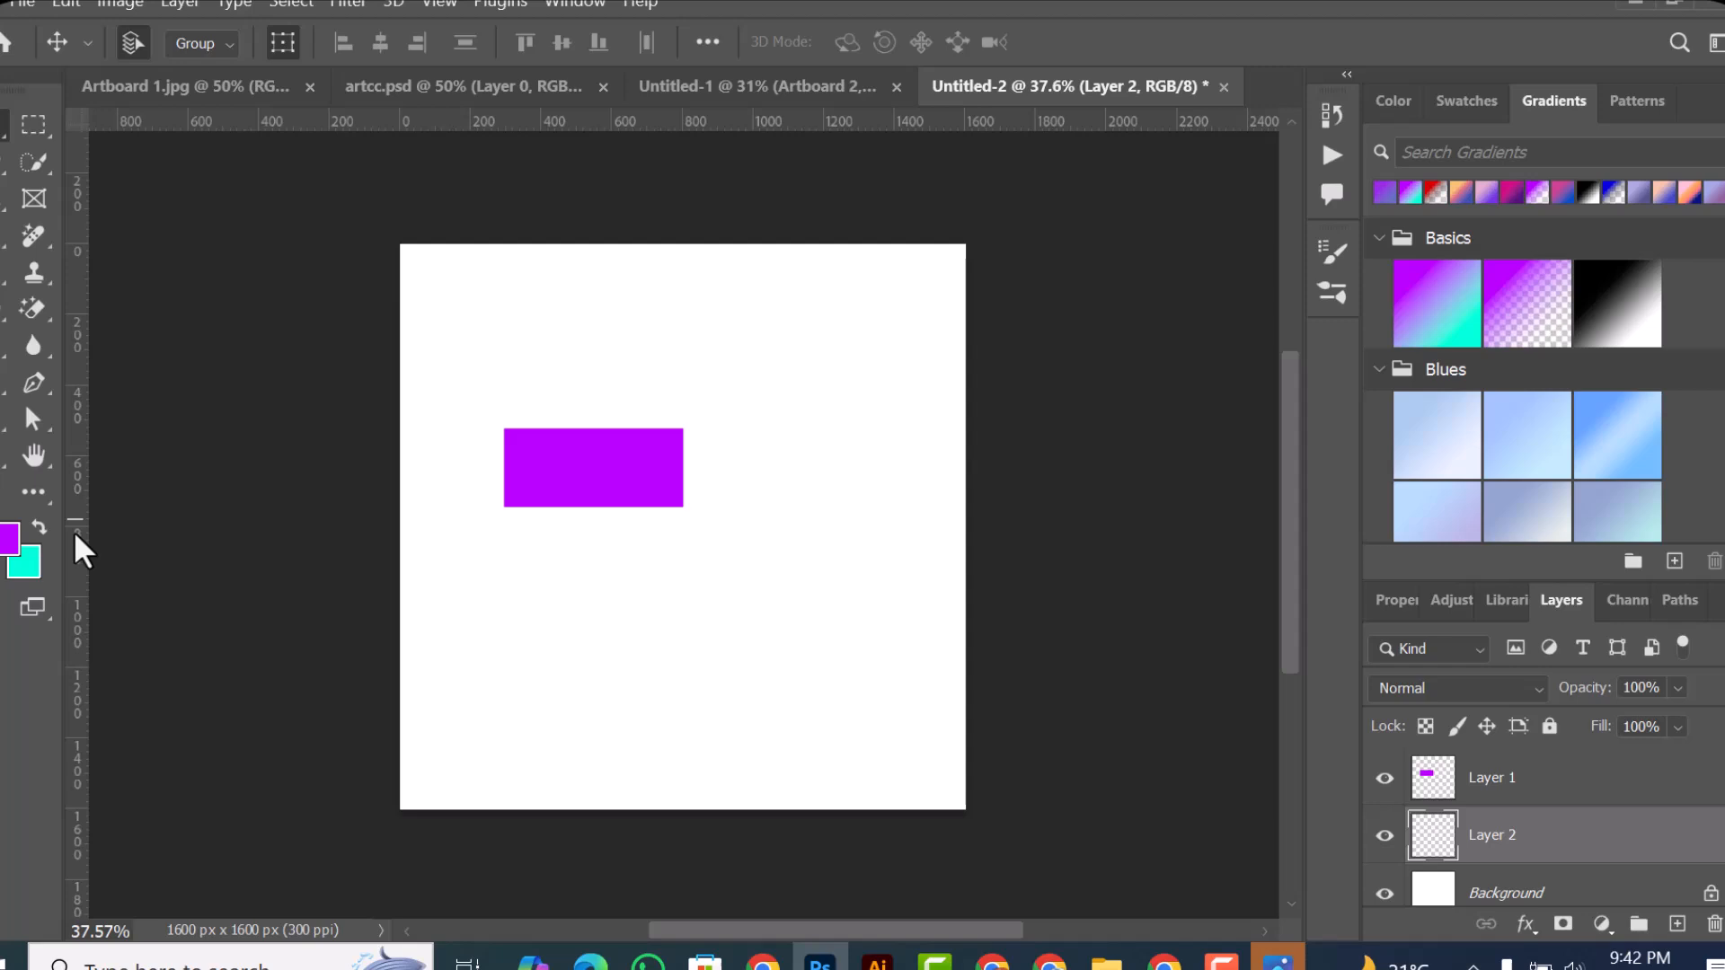
pyautogui.hotkey('ctrl', 'BackSpace')
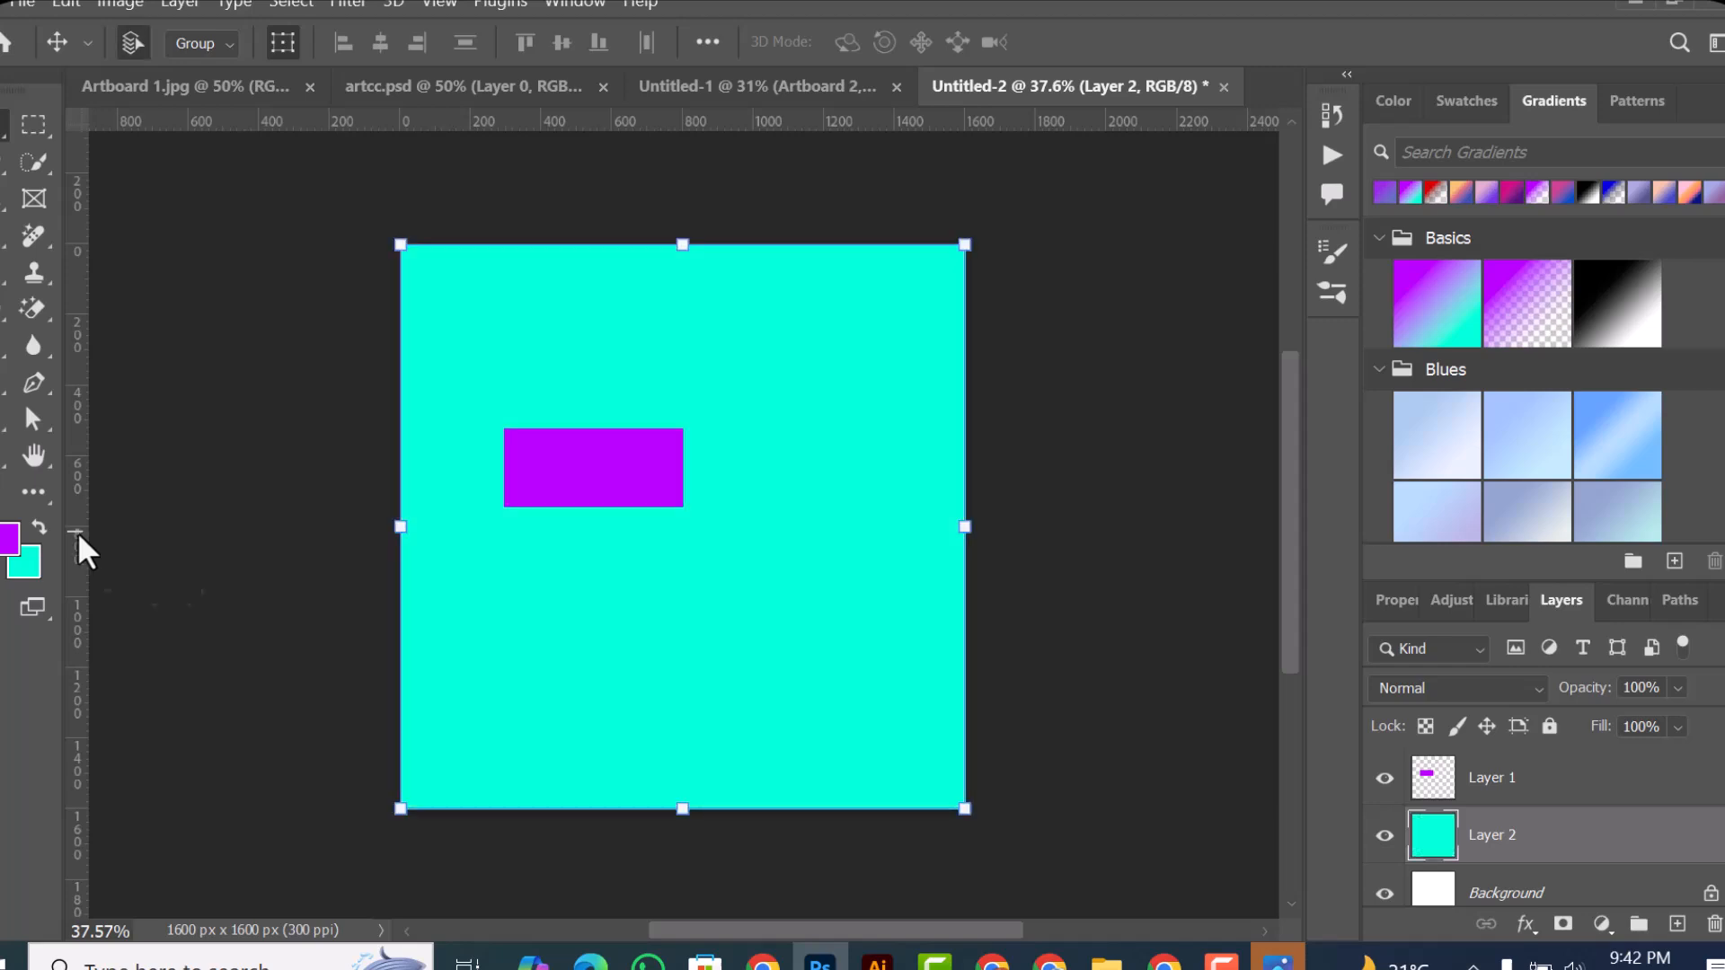
# Step: Reorder the layers so the turquoise Layer 2 sits above Layer 1 and covers the purple rectangle
pyautogui.moveTo(1540, 859)
pyautogui.mouseDown()
pyautogui.moveTo(1513, 789)
pyautogui.moveTo(1558, 777)
pyautogui.moveTo(1539, 874)
pyautogui.mouseUp()
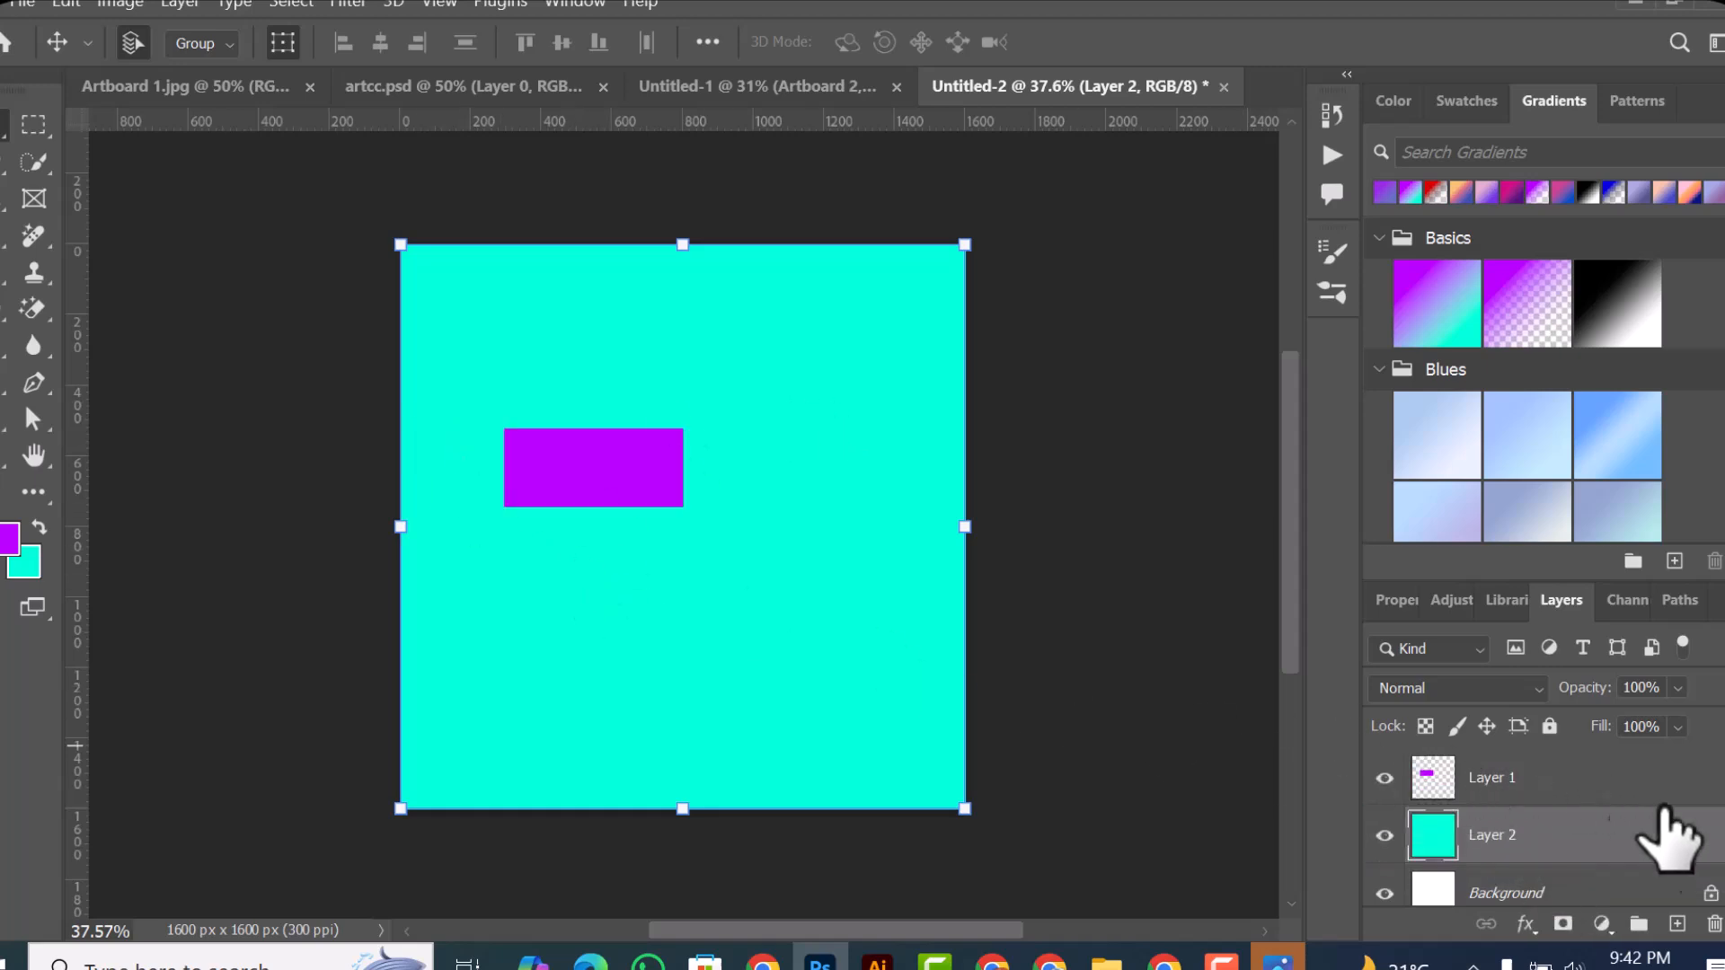
pyautogui.moveTo(1647, 858); pyautogui.dragTo(1541, 862)
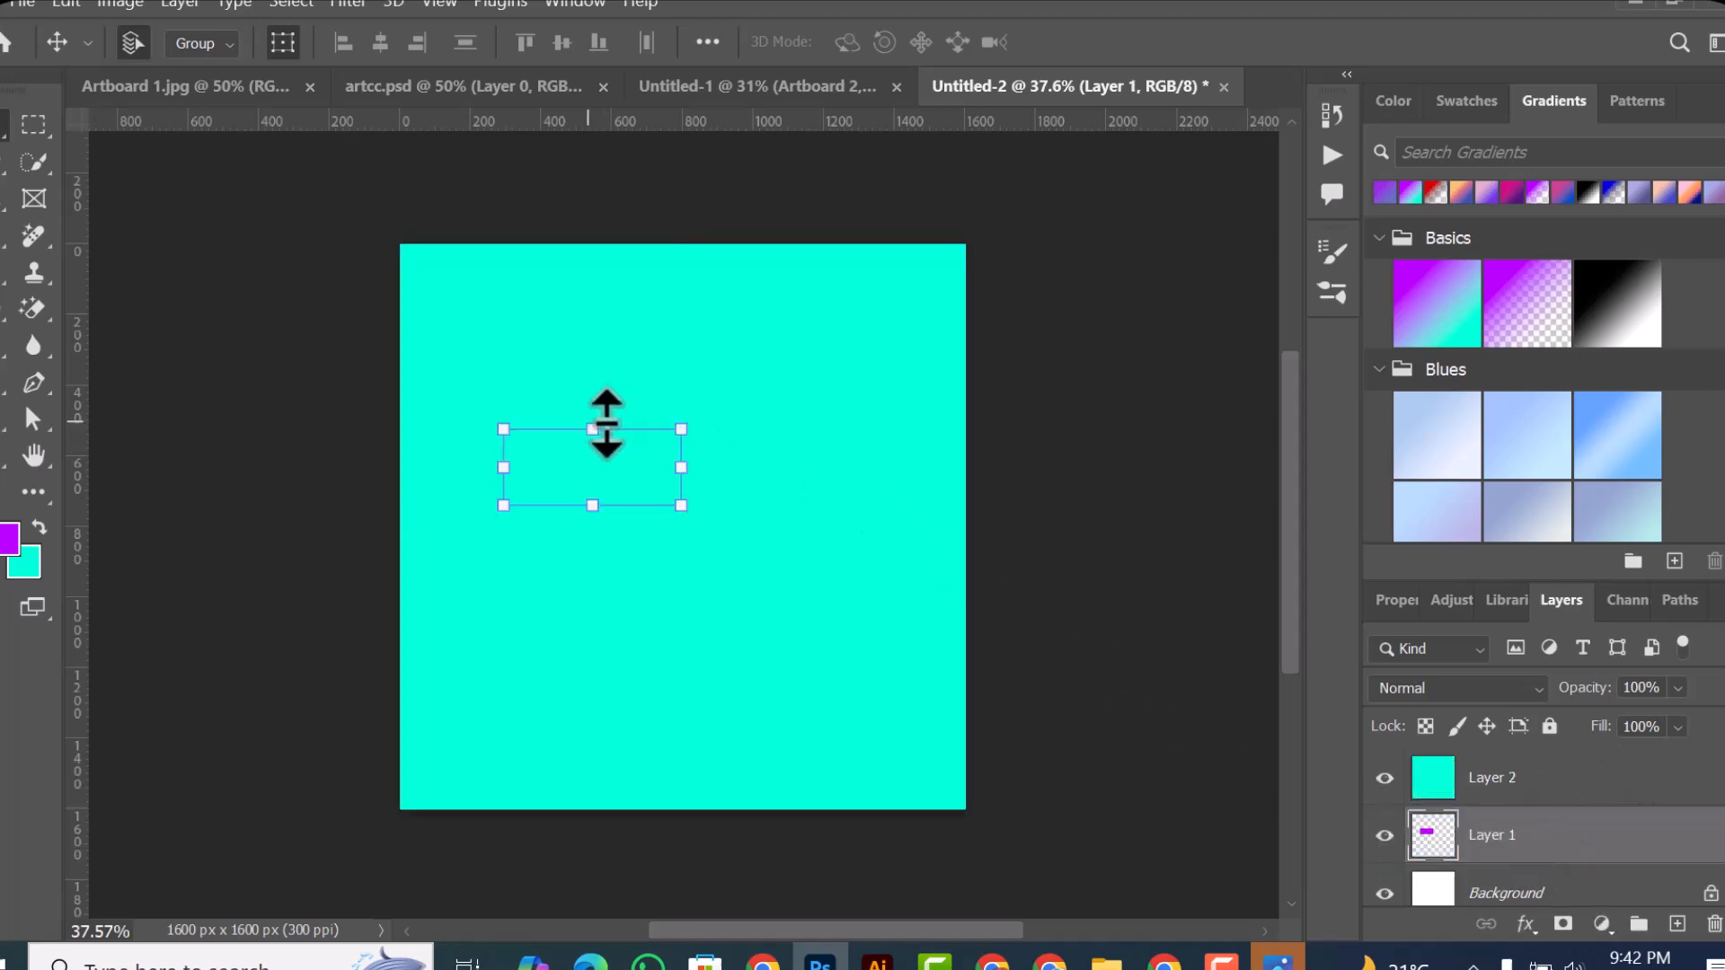
pyautogui.click(943, 656)
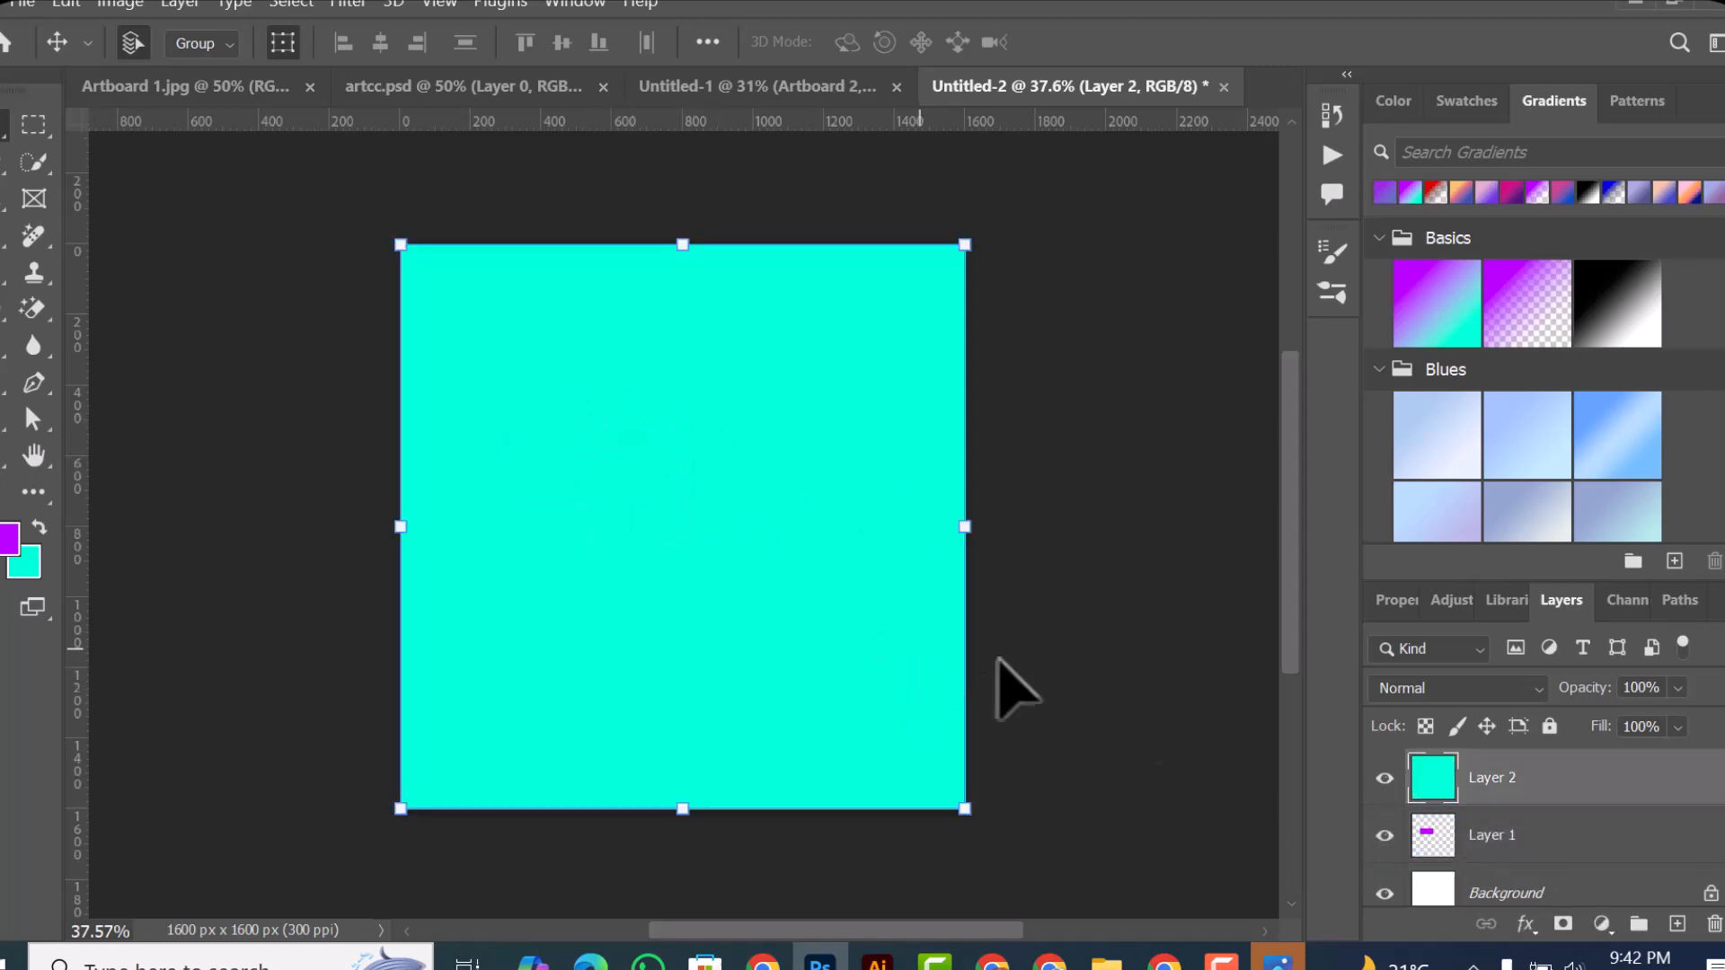
# Step: Toggle the turquoise Layer 2's visibility to compare it with Layer 1, and delete Layer 2
pyautogui.click(1384, 778)
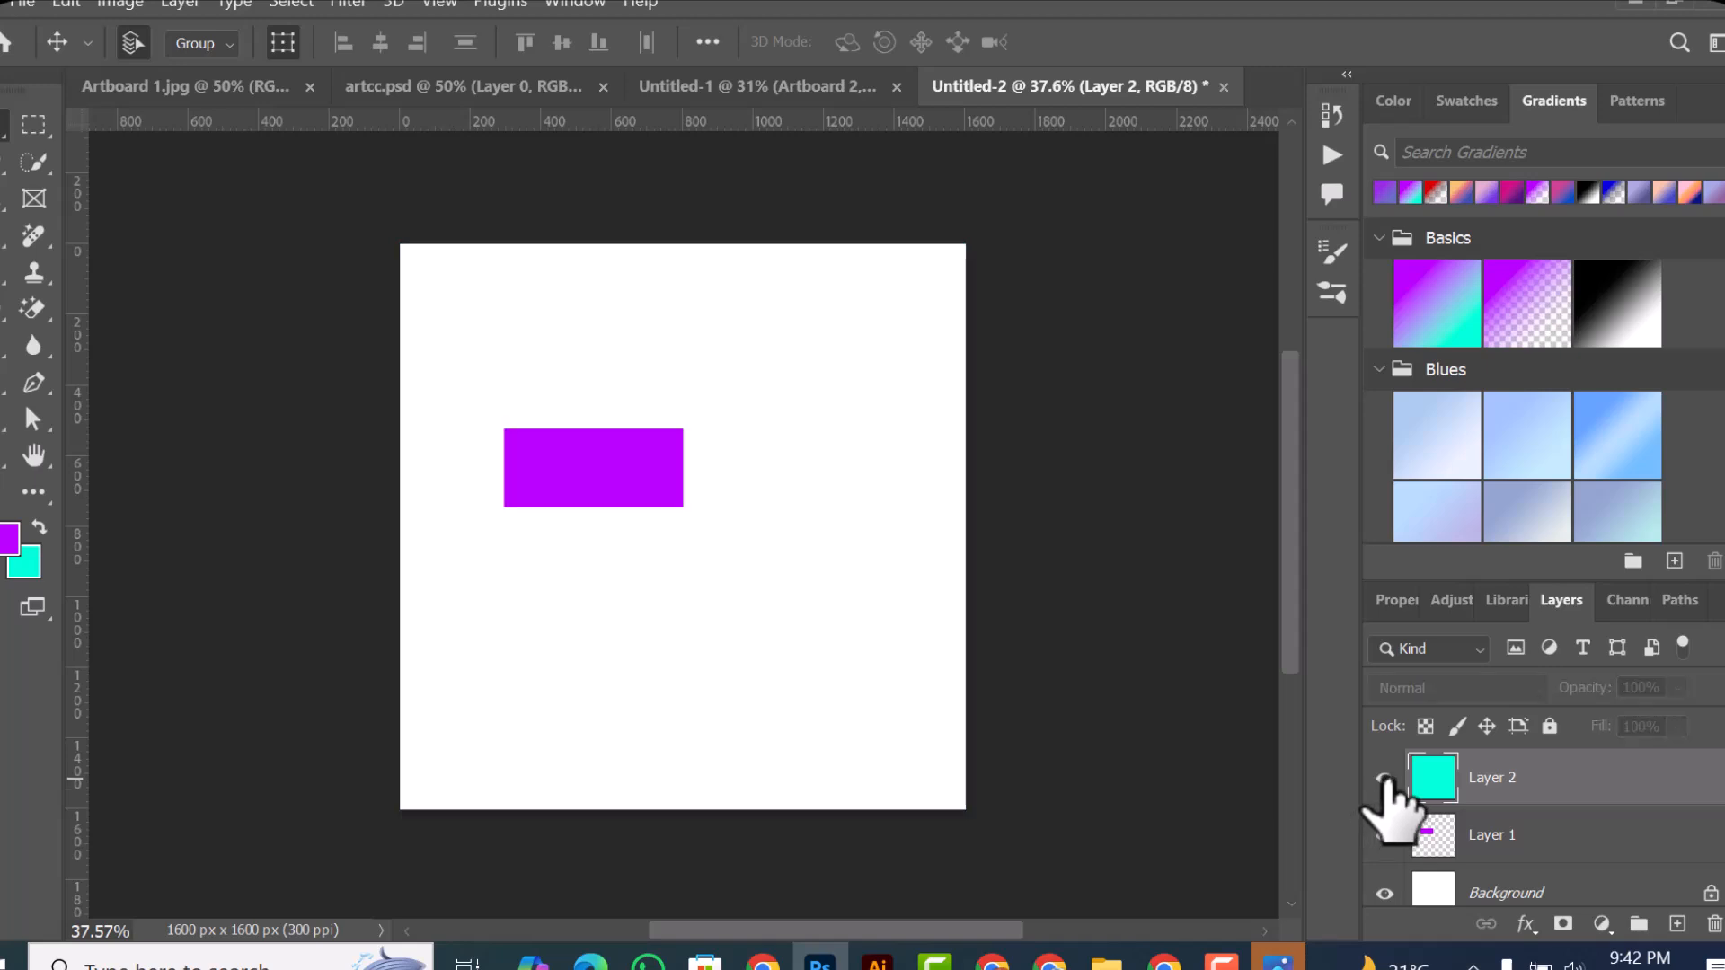
pyautogui.click(1385, 778)
pyautogui.moveTo(1586, 797); pyautogui.dragTo(1713, 925)
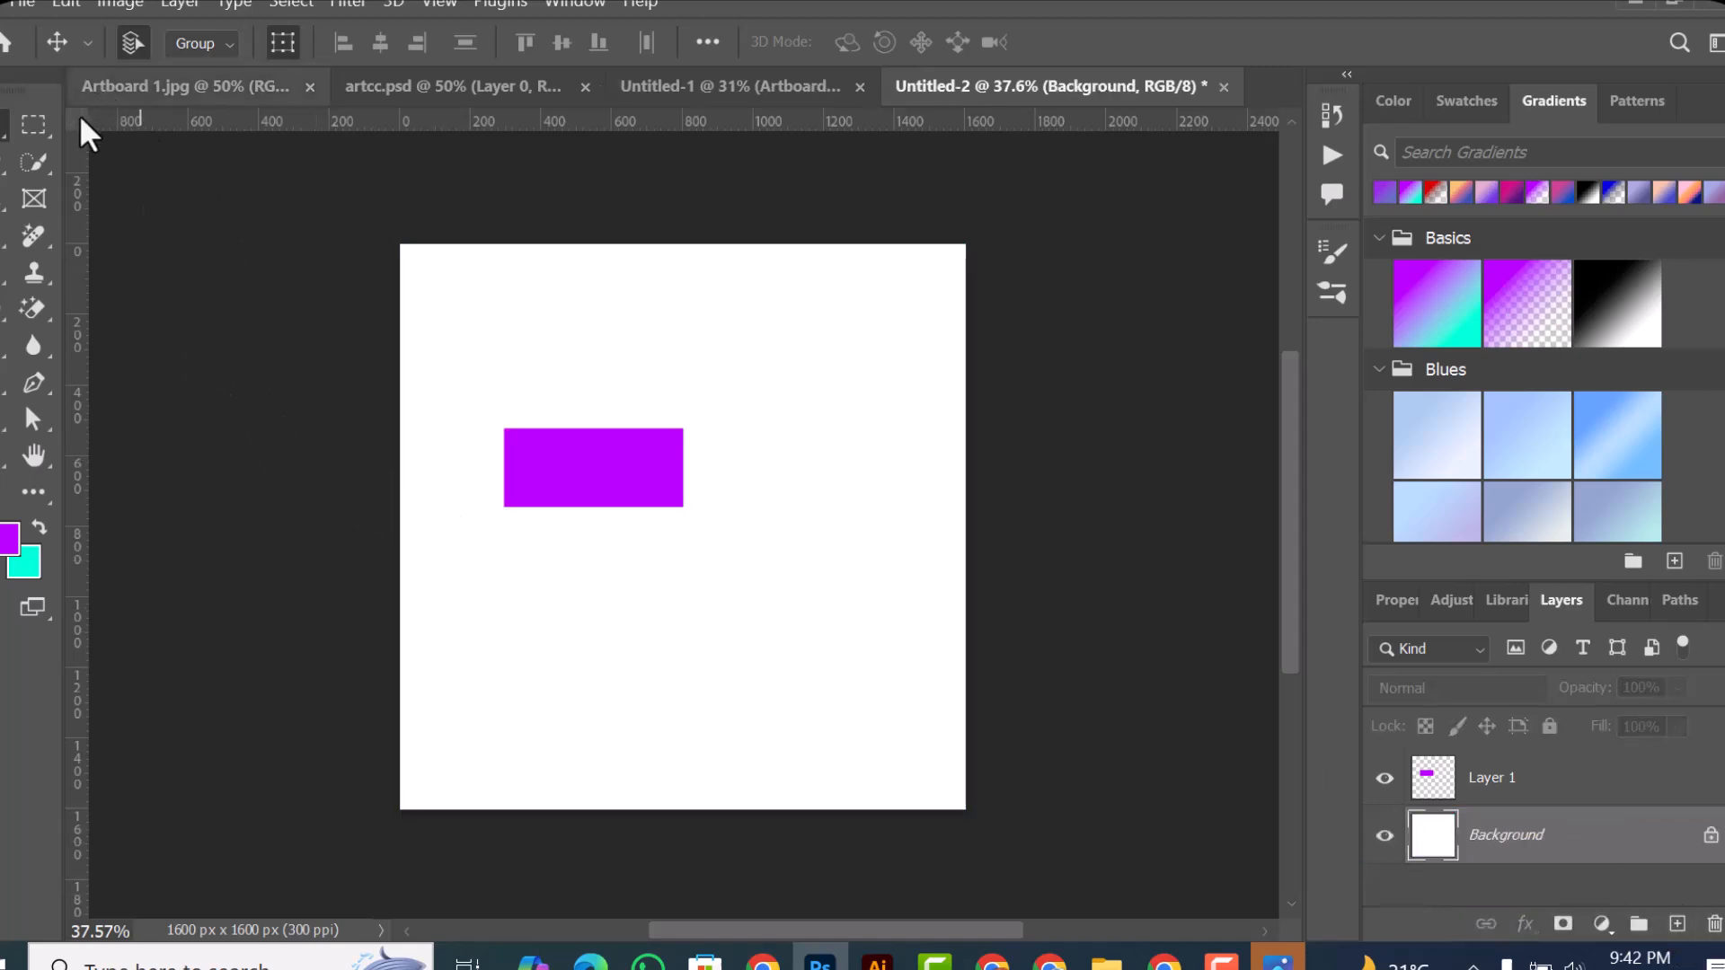
# Step: Move the purple rectangle on Layer 1 up and right, and fill a wider rectangular selection below it with turquoise on the same layer
pyautogui.click(1561, 783)
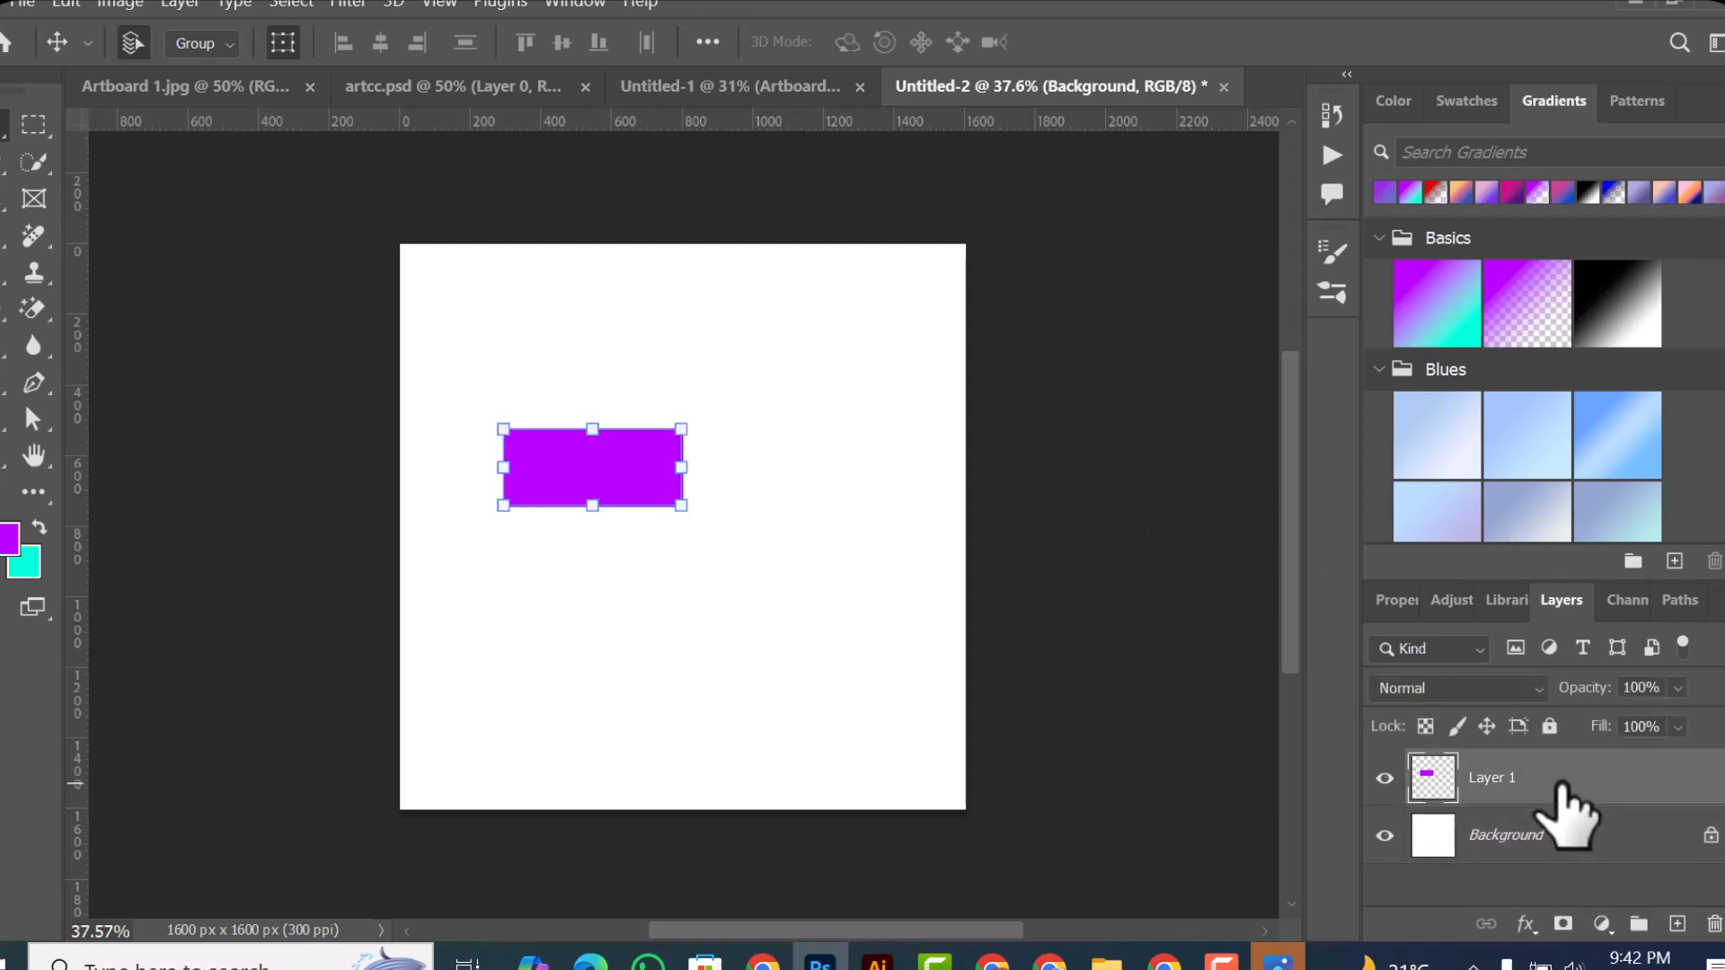
pyautogui.moveTo(648, 472); pyautogui.dragTo(680, 419)
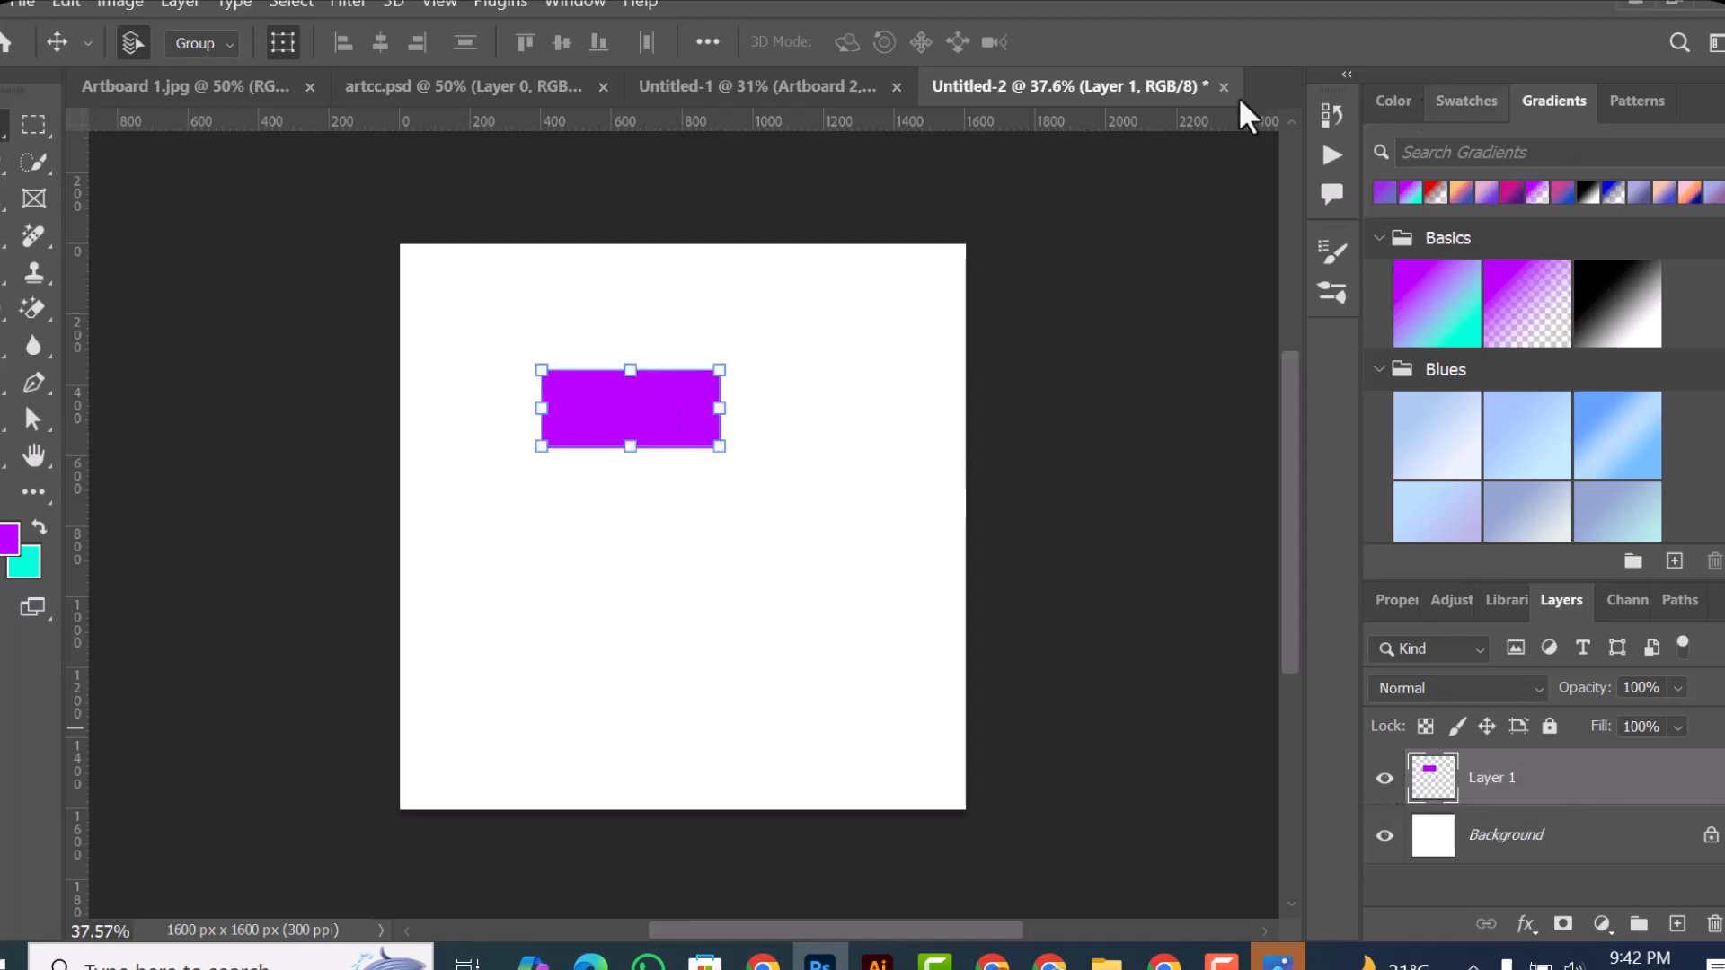
pyautogui.click(36, 122)
pyautogui.moveTo(488, 493); pyautogui.dragTo(810, 665)
pyautogui.click(810, 666)
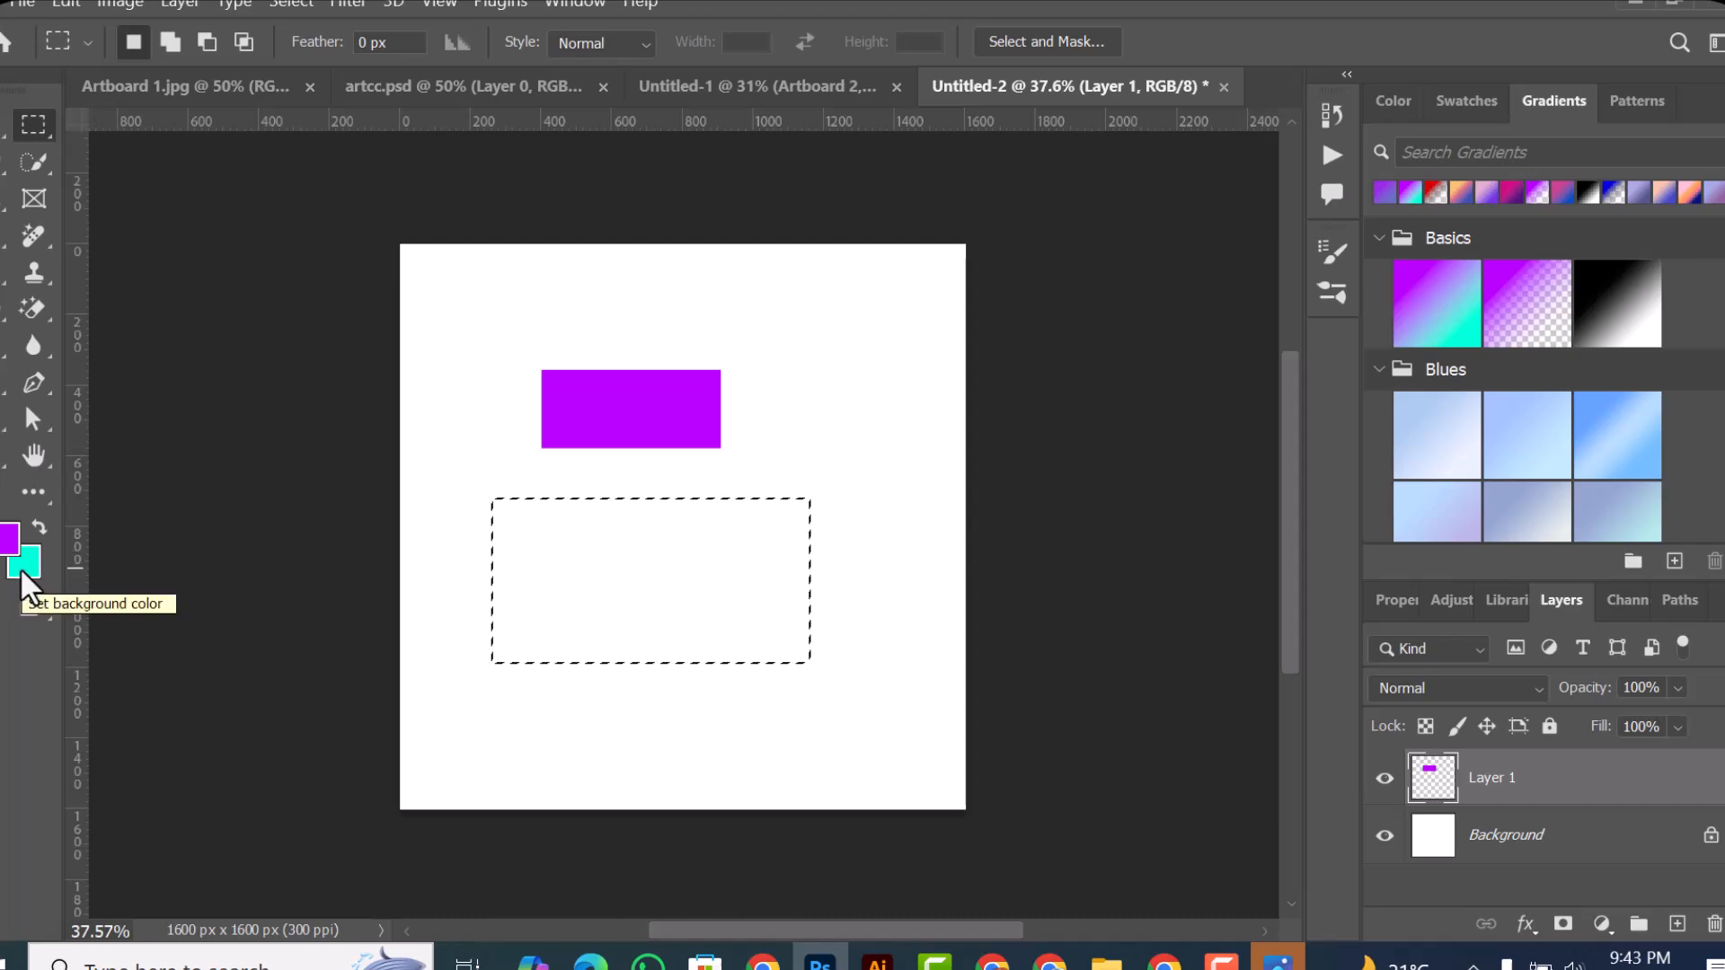
pyautogui.hotkey('ctrl', 'BackSpace')
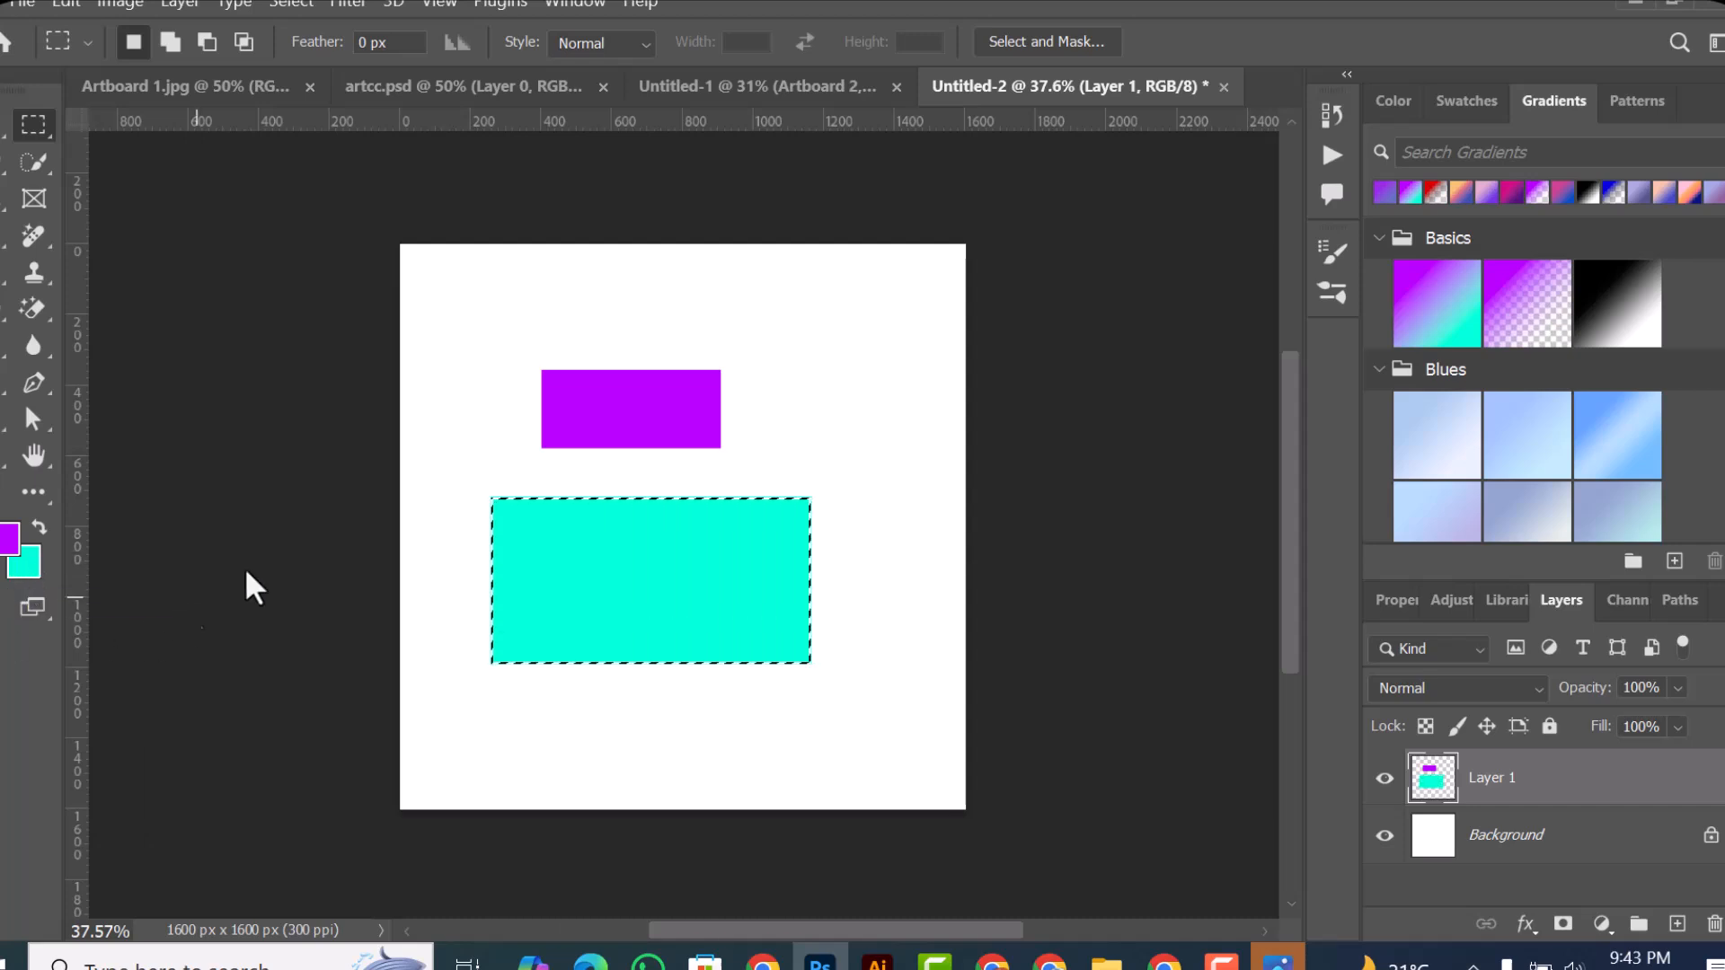
pyautogui.hotkey('ctrl', 'd')
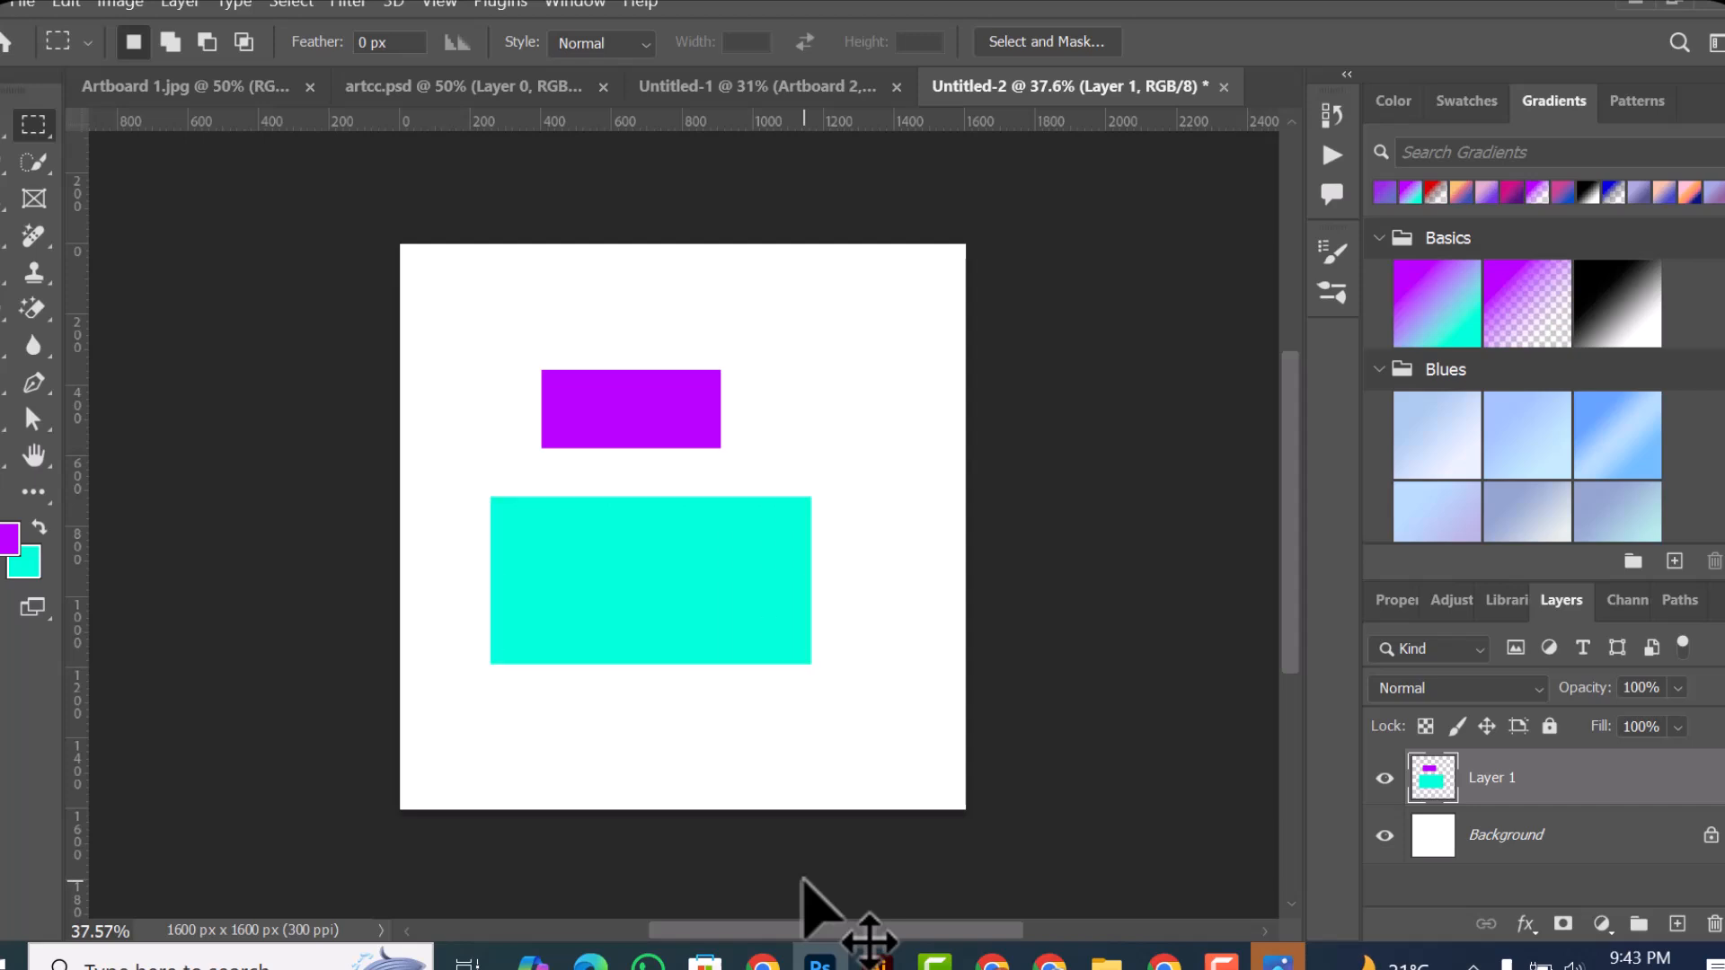
# Step: Move Layer 1's purple and turquoise rectangles together up and to the right with the Move tool
pyautogui.click(2, 126)
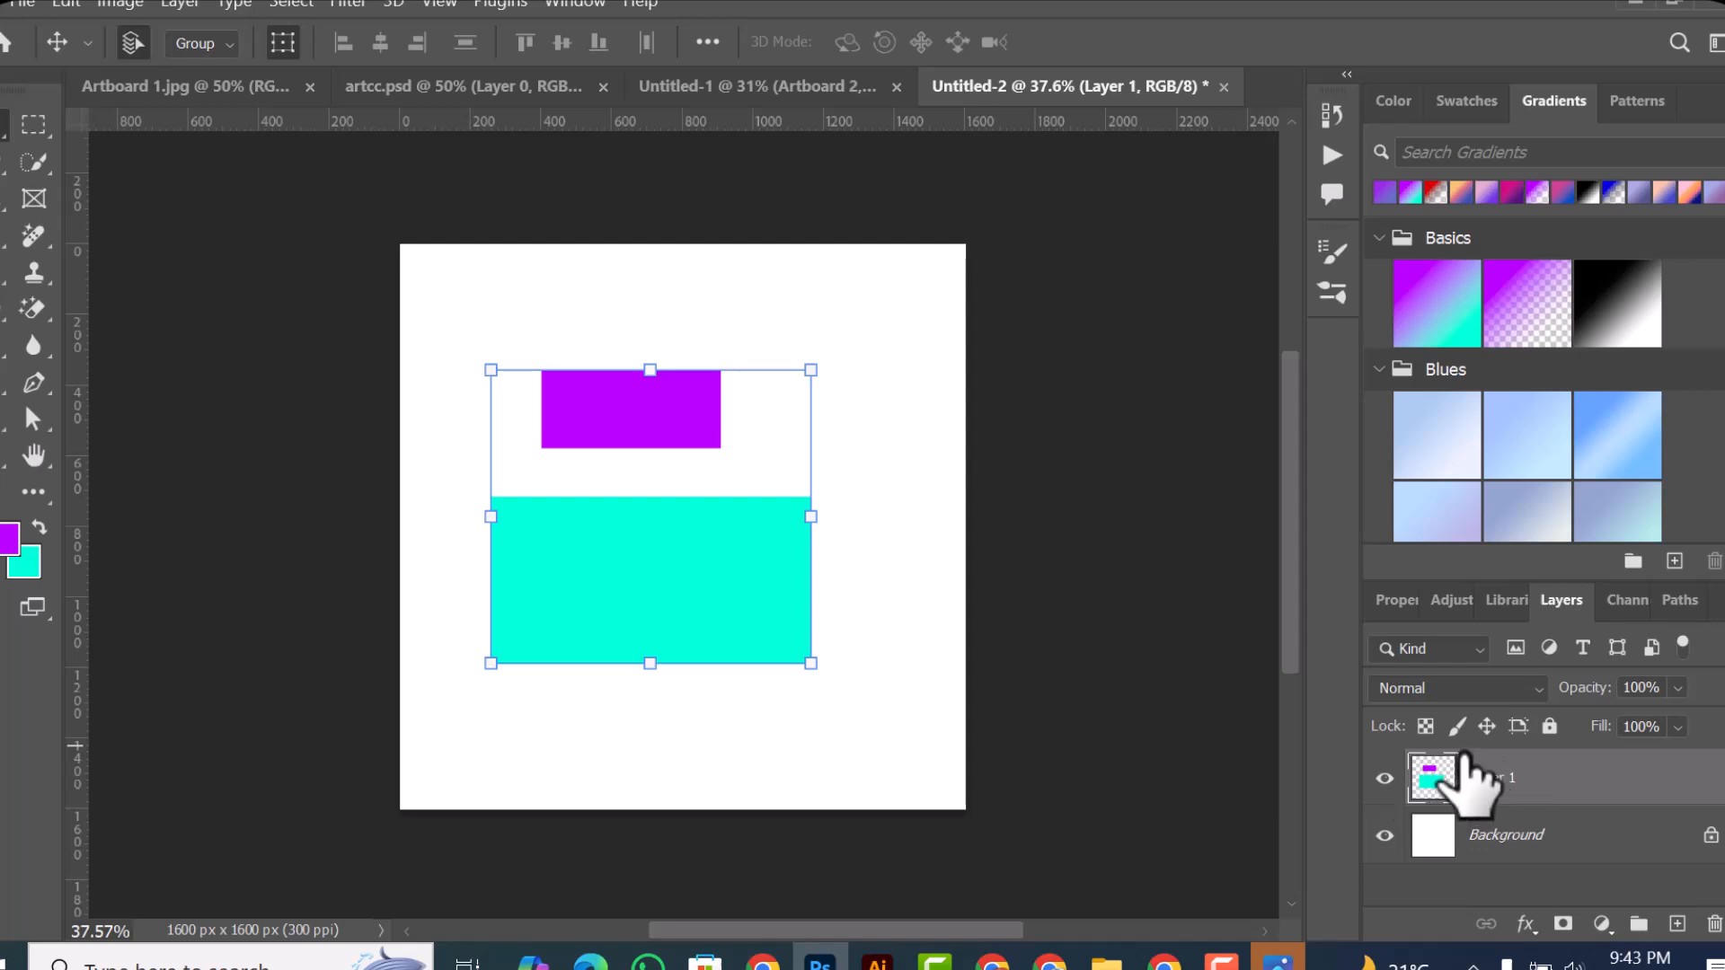
pyautogui.moveTo(662, 413); pyautogui.dragTo(708, 410)
pyautogui.moveTo(738, 351); pyautogui.dragTo(763, 287)
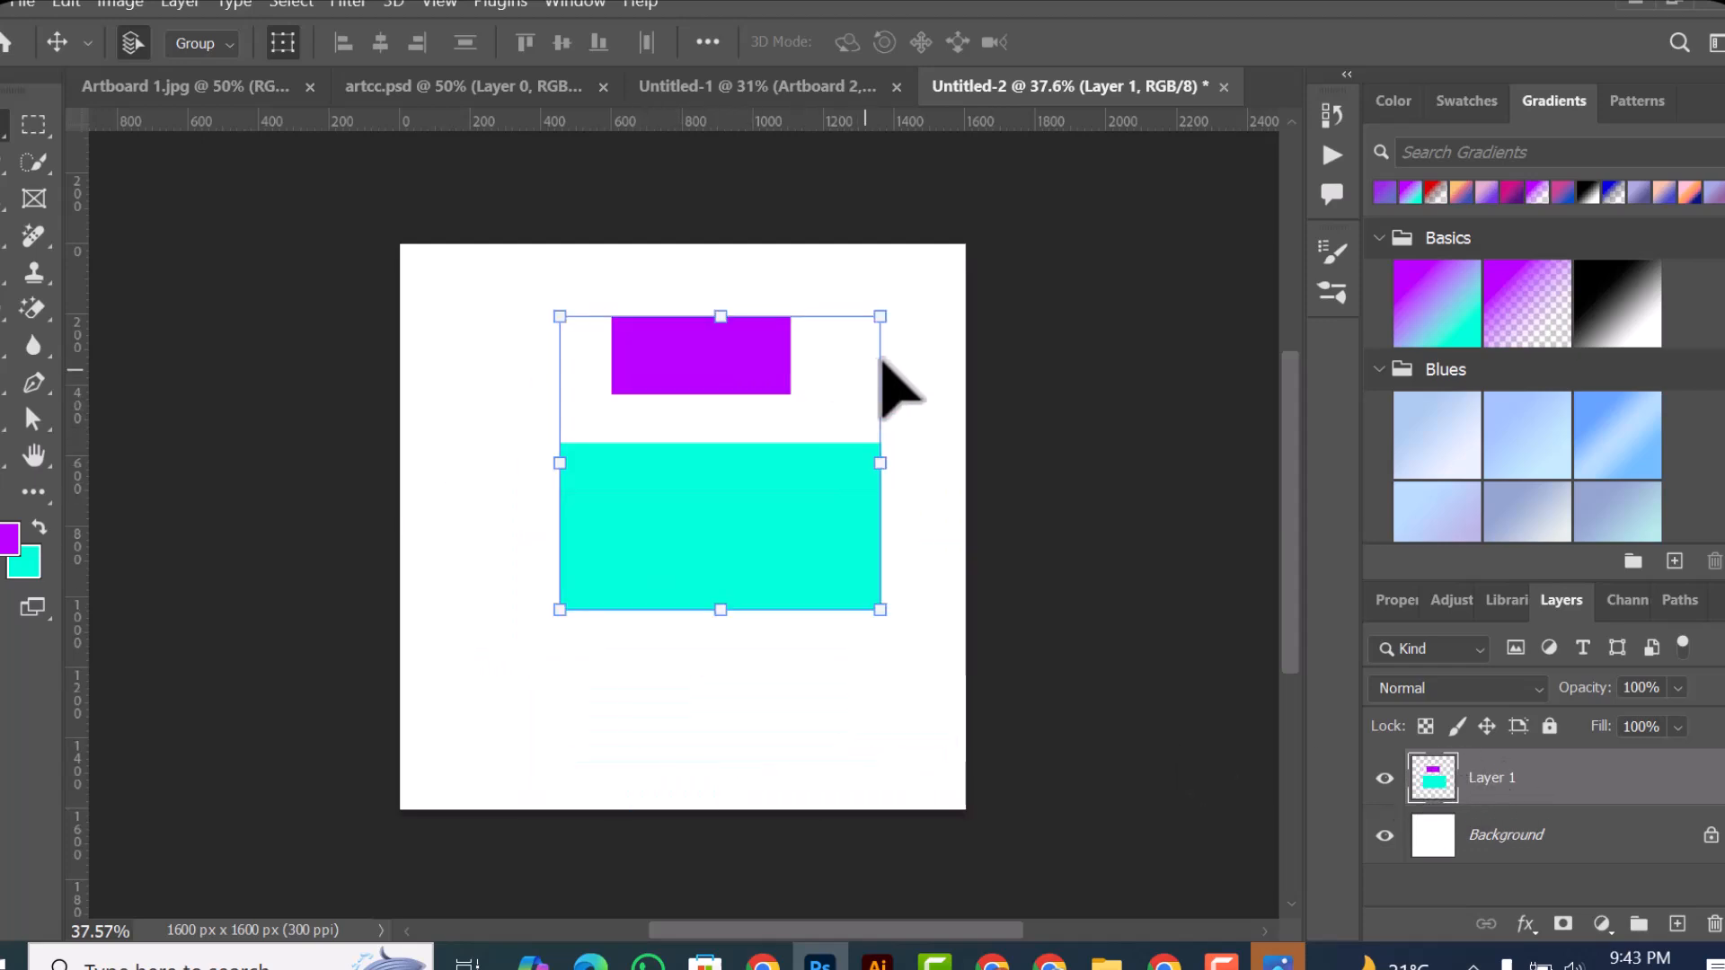
pyautogui.hotkey('ctrl', 't')
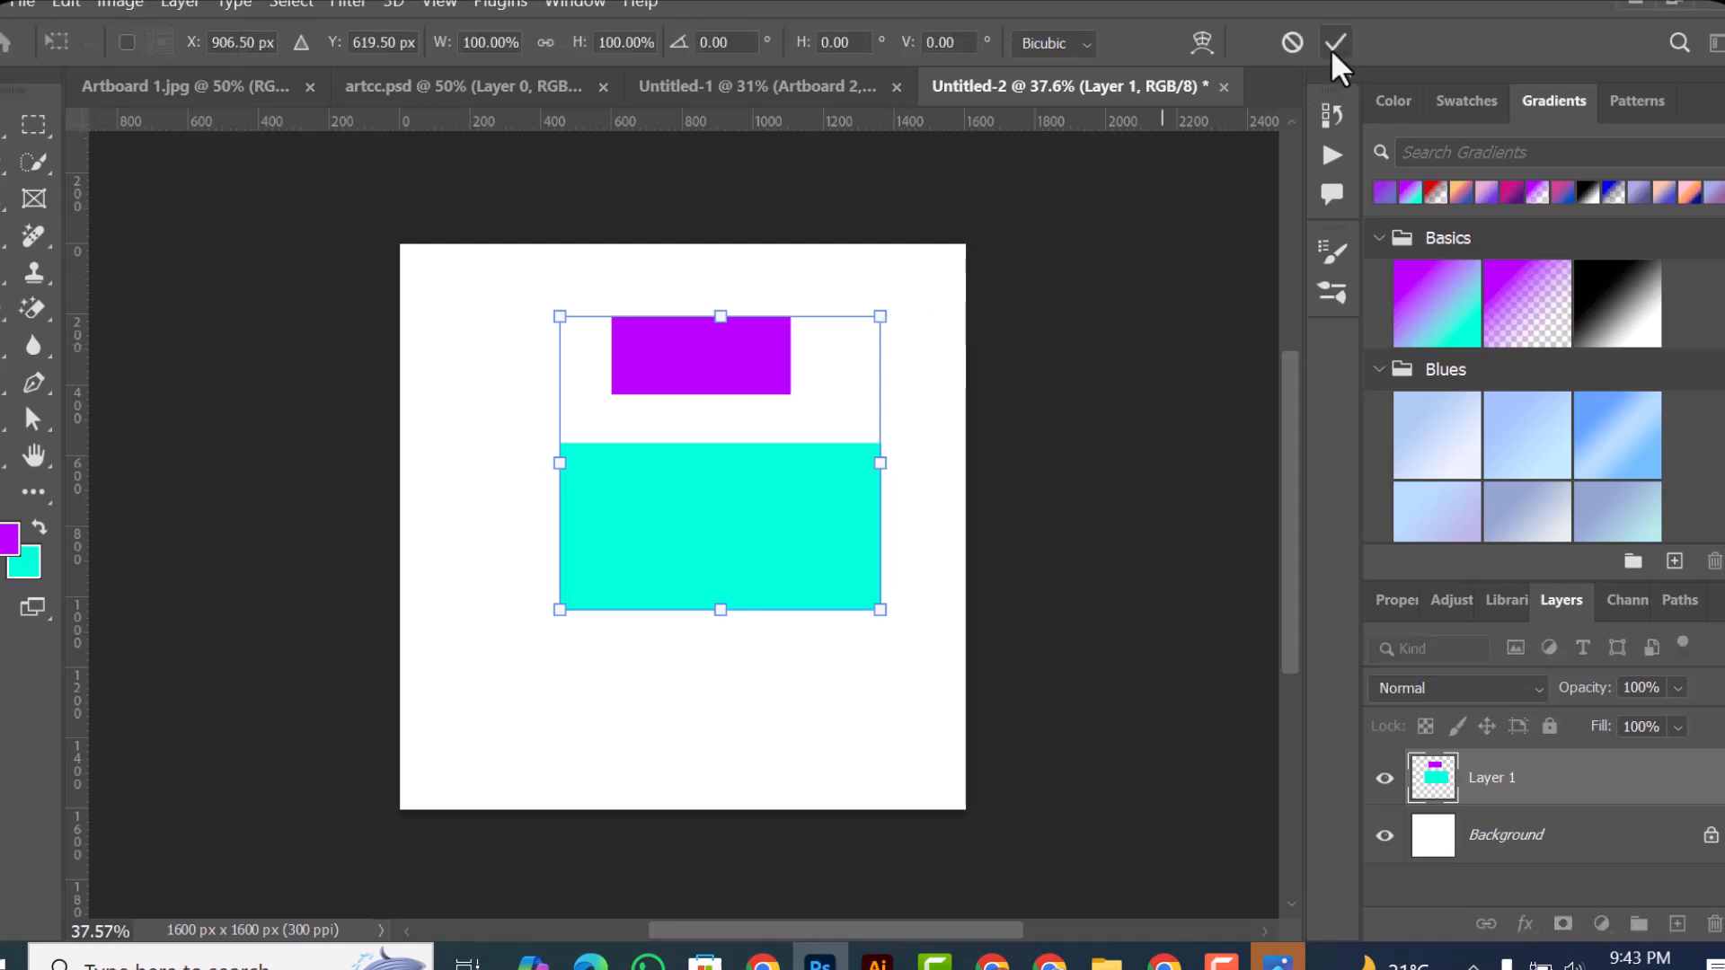
pyautogui.click(1291, 43)
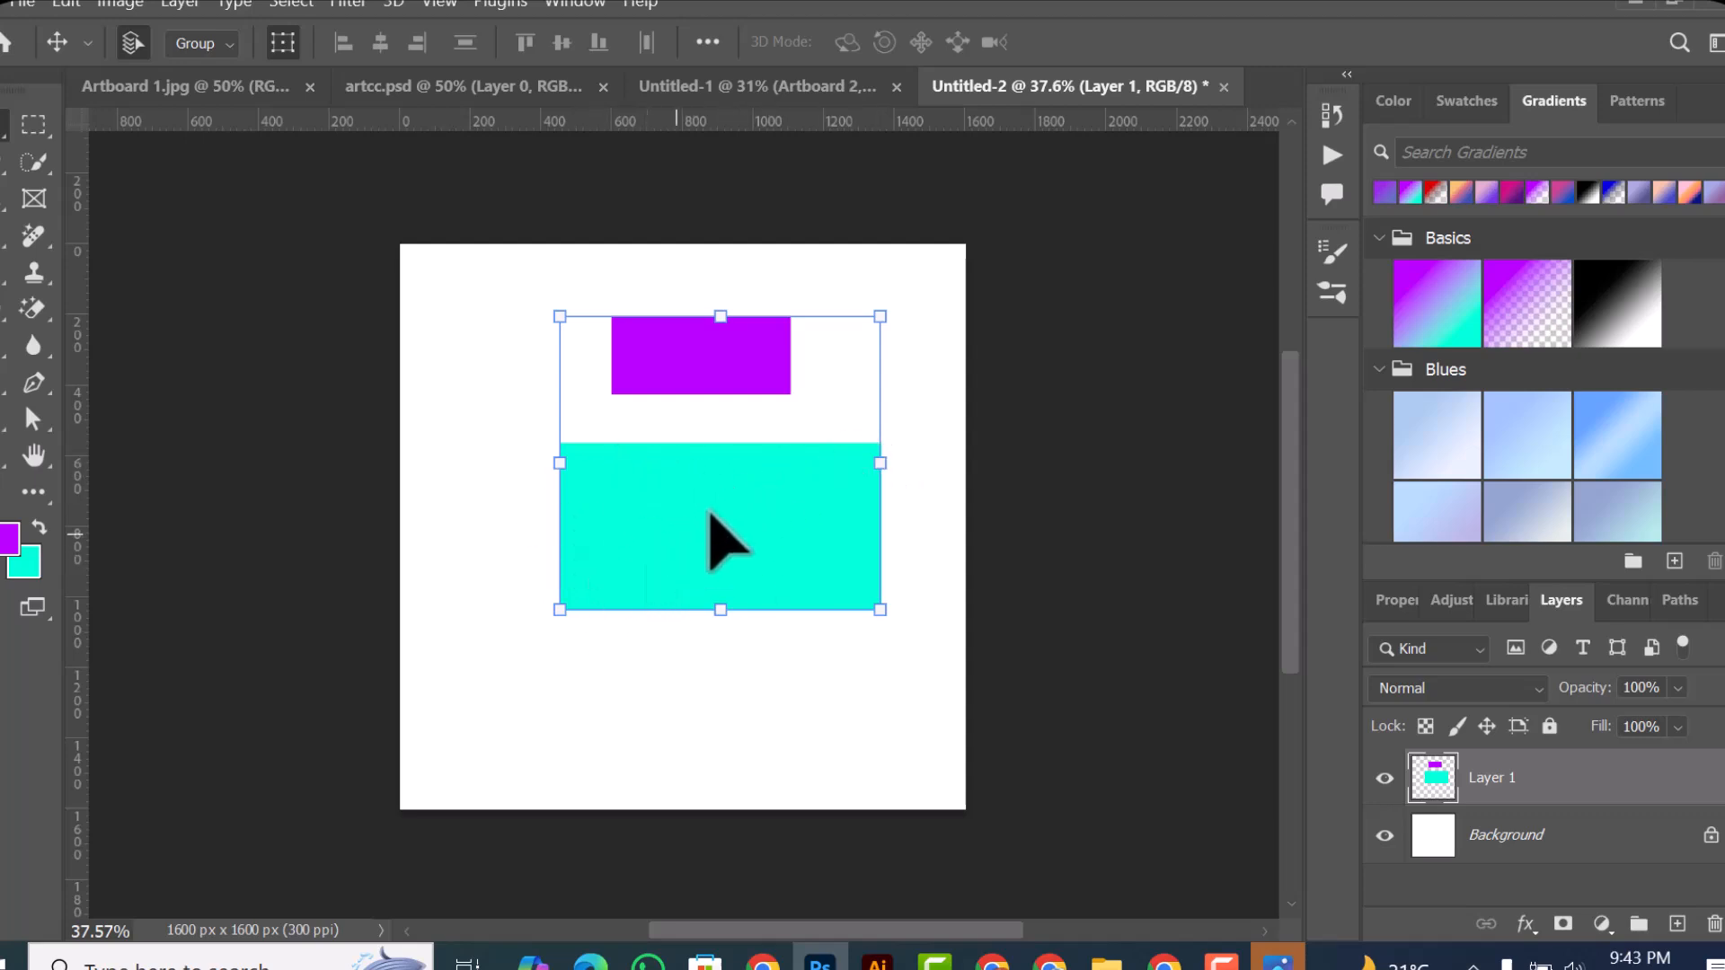
# Step: Scale both rectangles on Layer 1 together to about 61.79%, and move them up and to the right
pyautogui.click(785, 514)
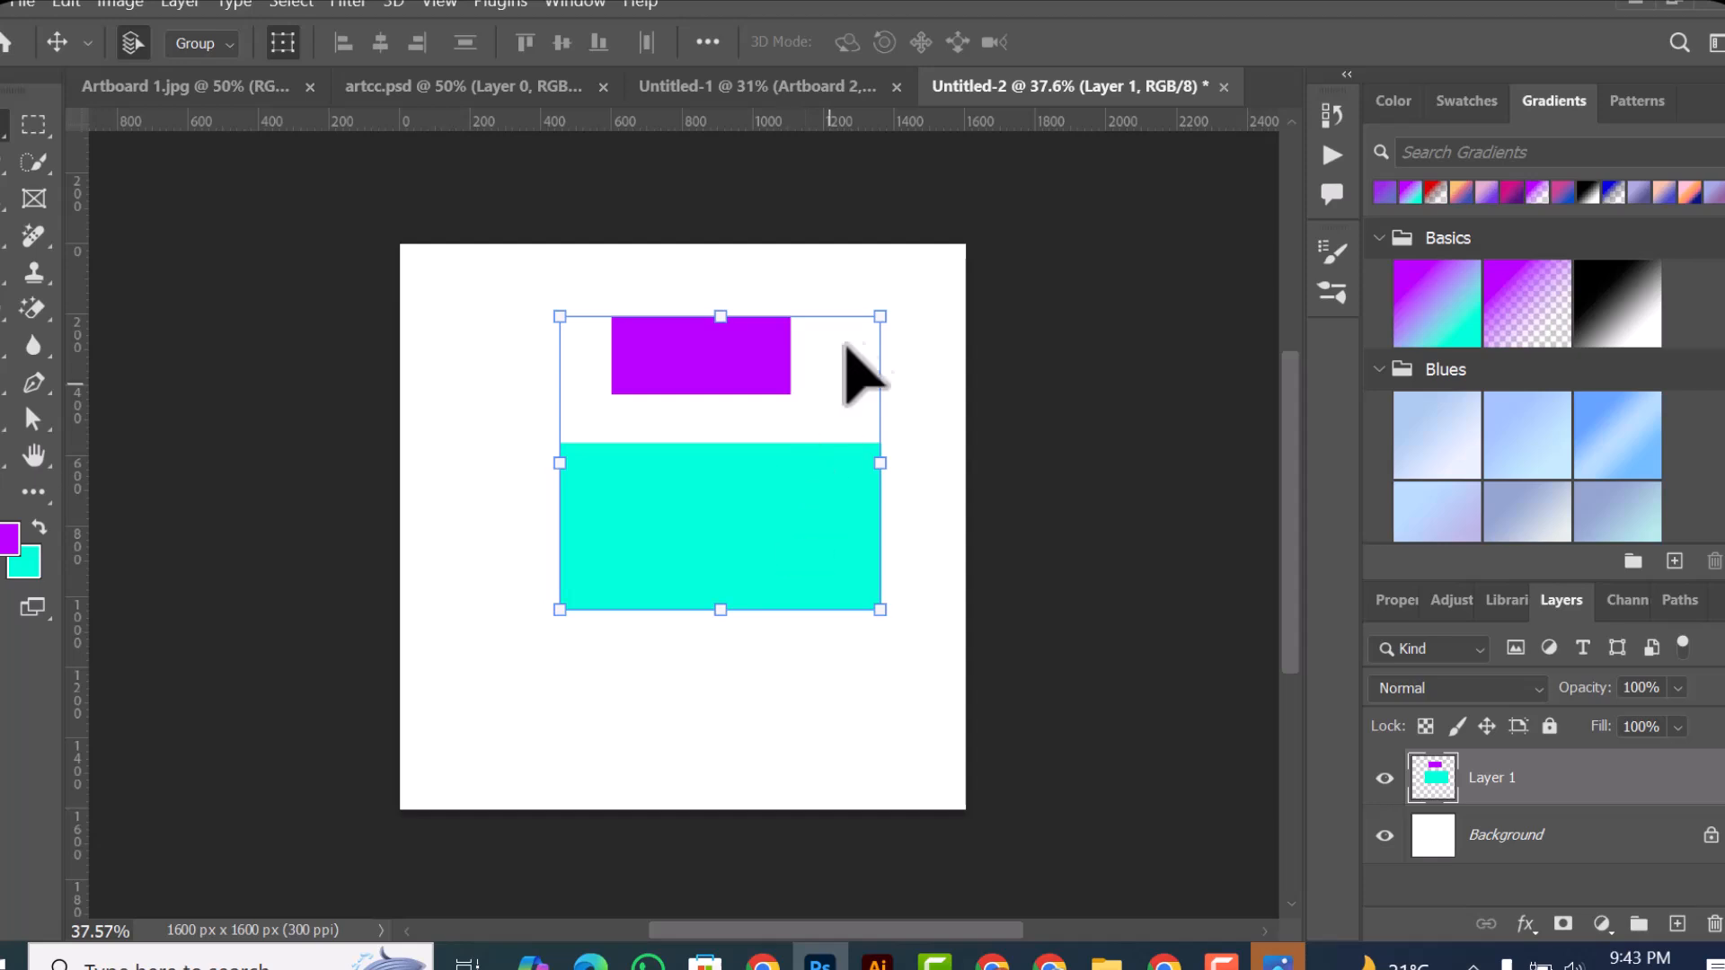
pyautogui.moveTo(881, 318); pyautogui.dragTo(759, 431)
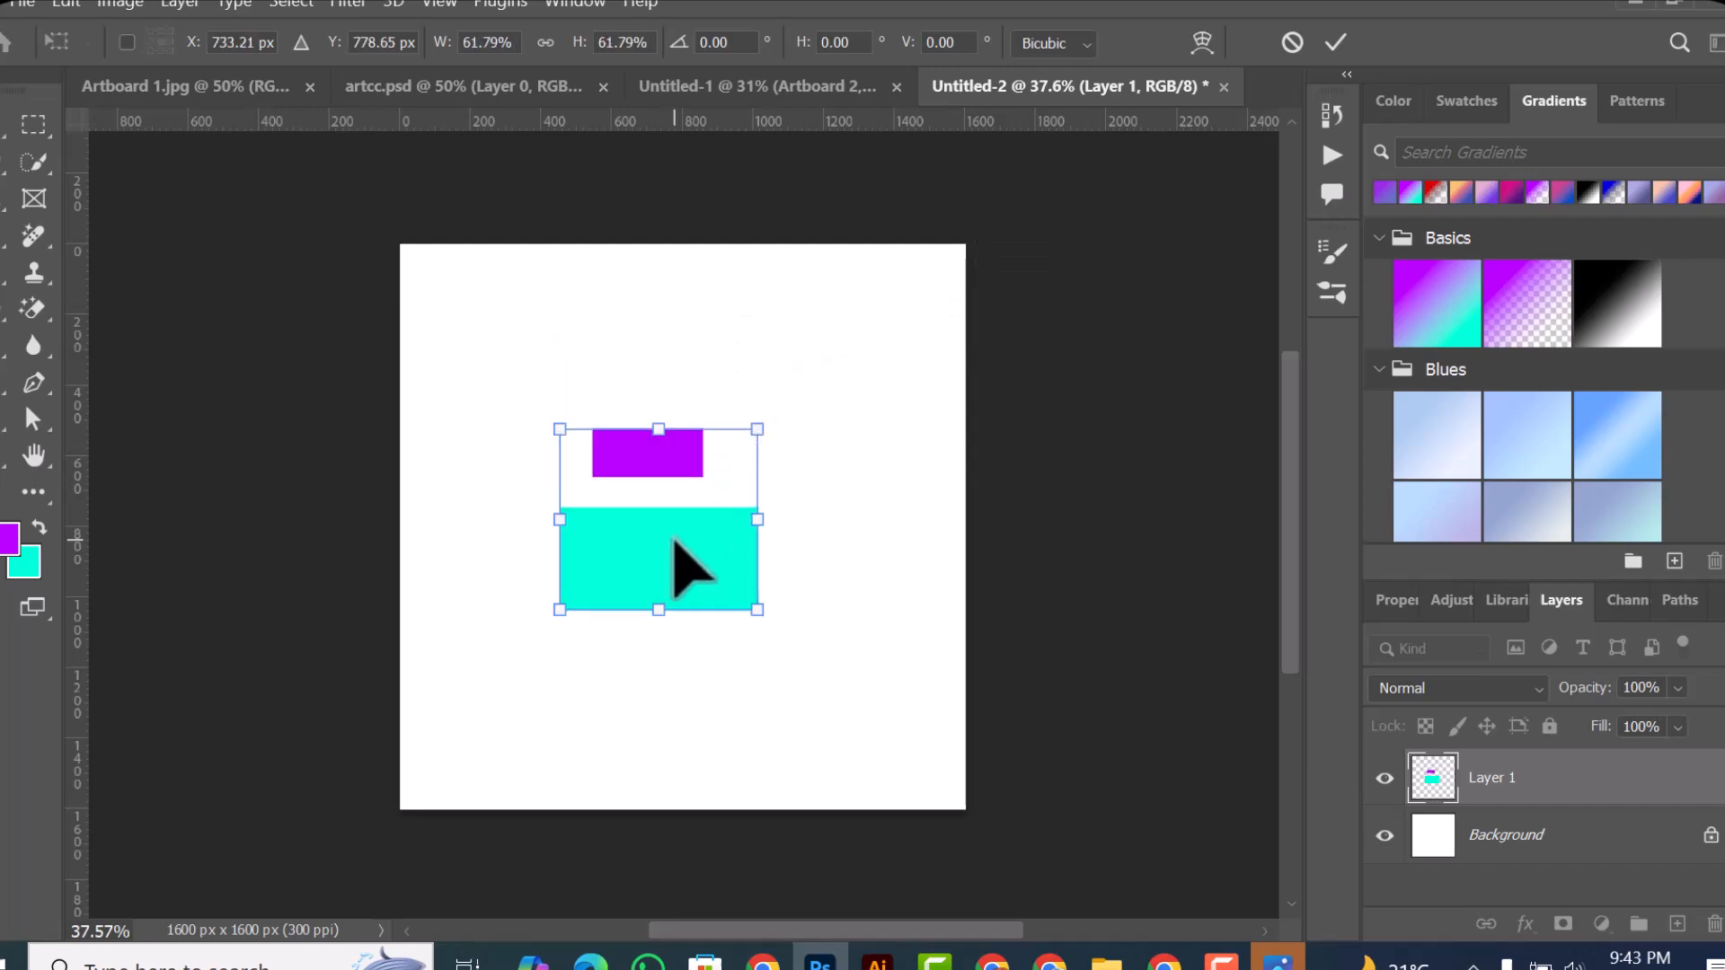
pyautogui.click(1346, 42)
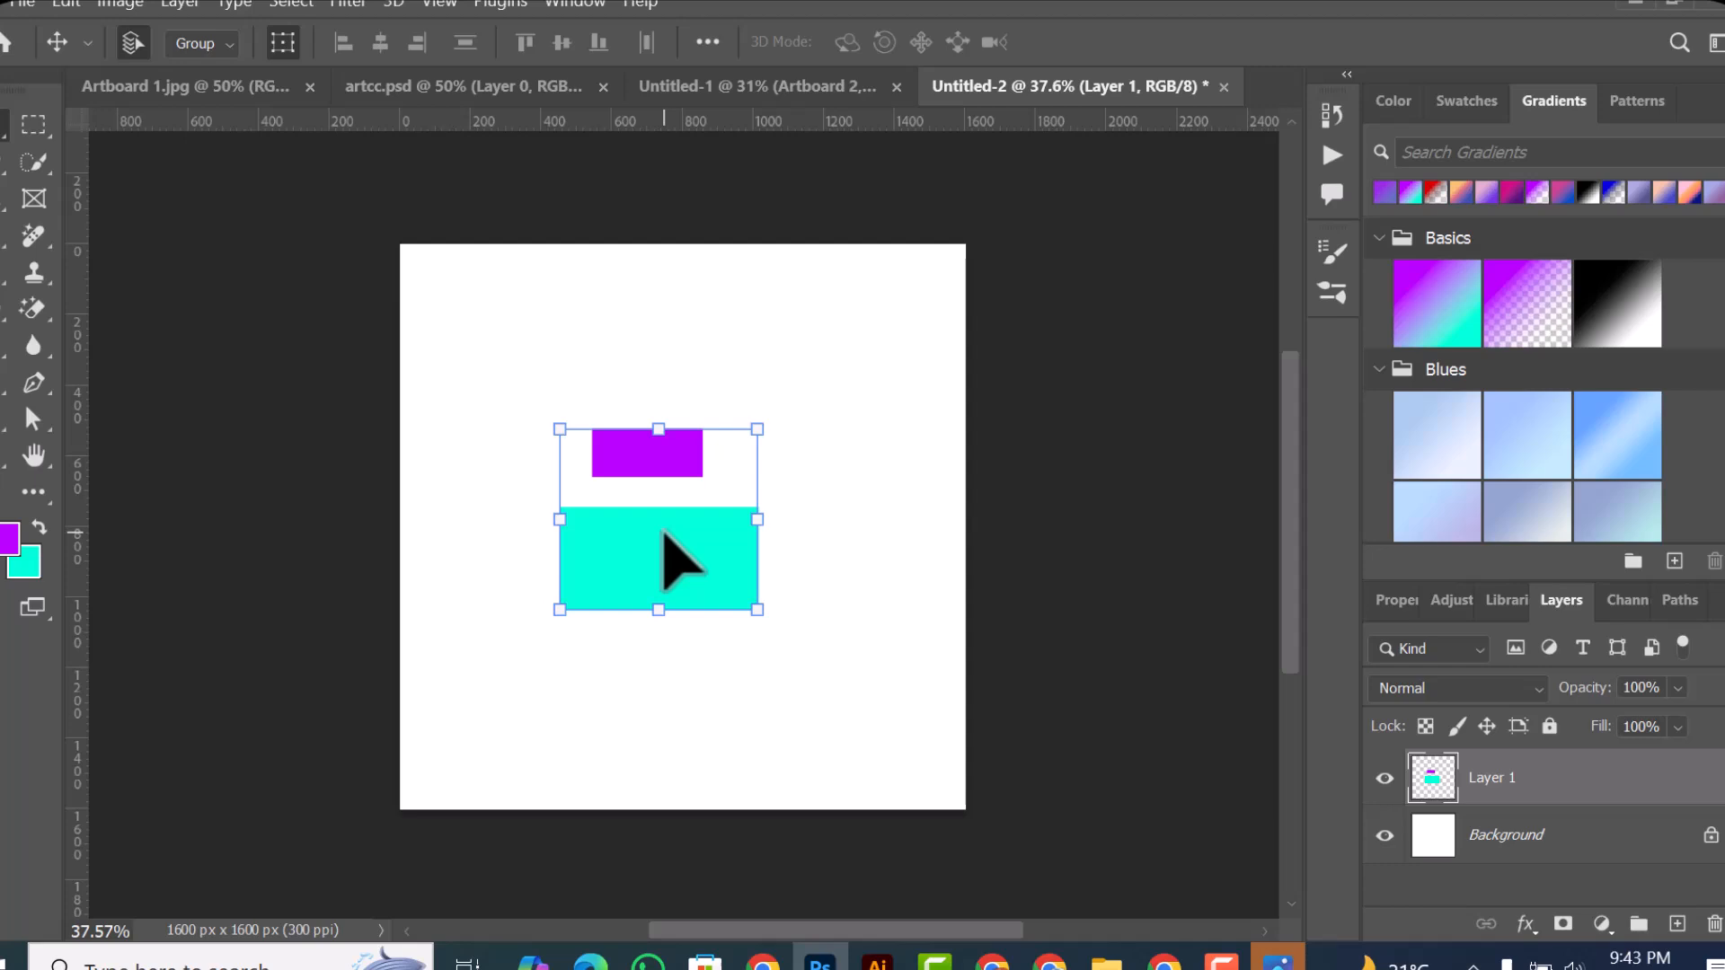
pyautogui.moveTo(686, 553); pyautogui.dragTo(758, 501)
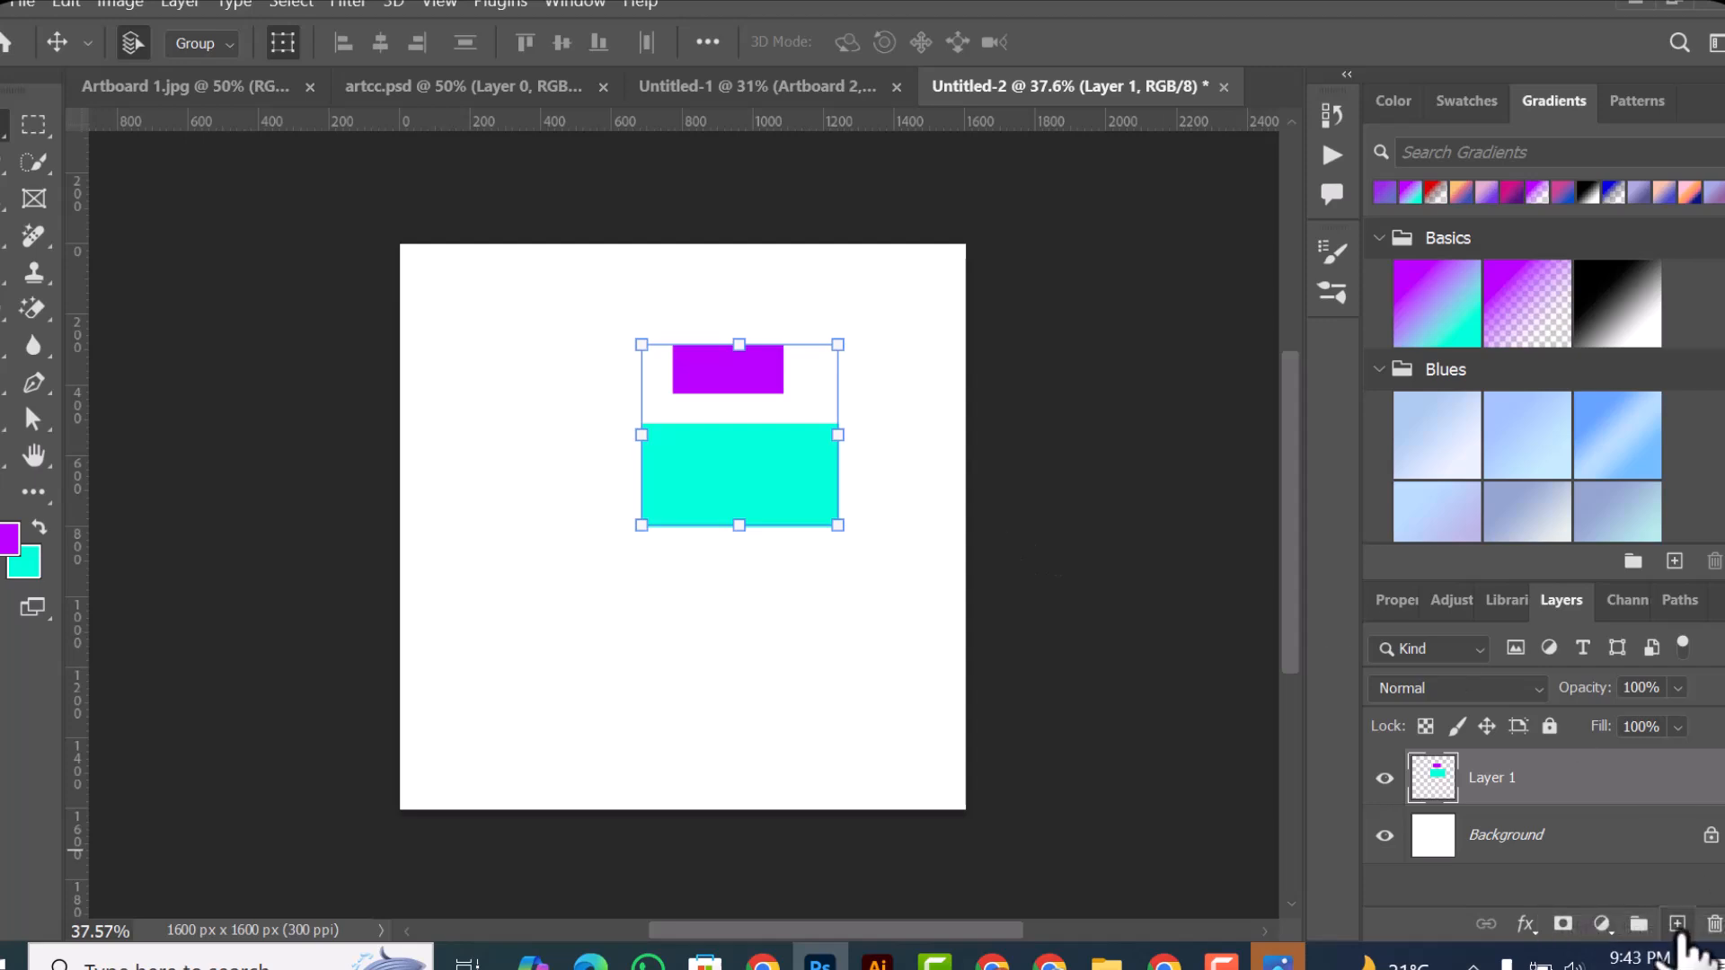
# Step: On a new layer, fill a tall rectangular selection left of the existing shapes with the turquoise background color, and deselect
pyautogui.click(1676, 925)
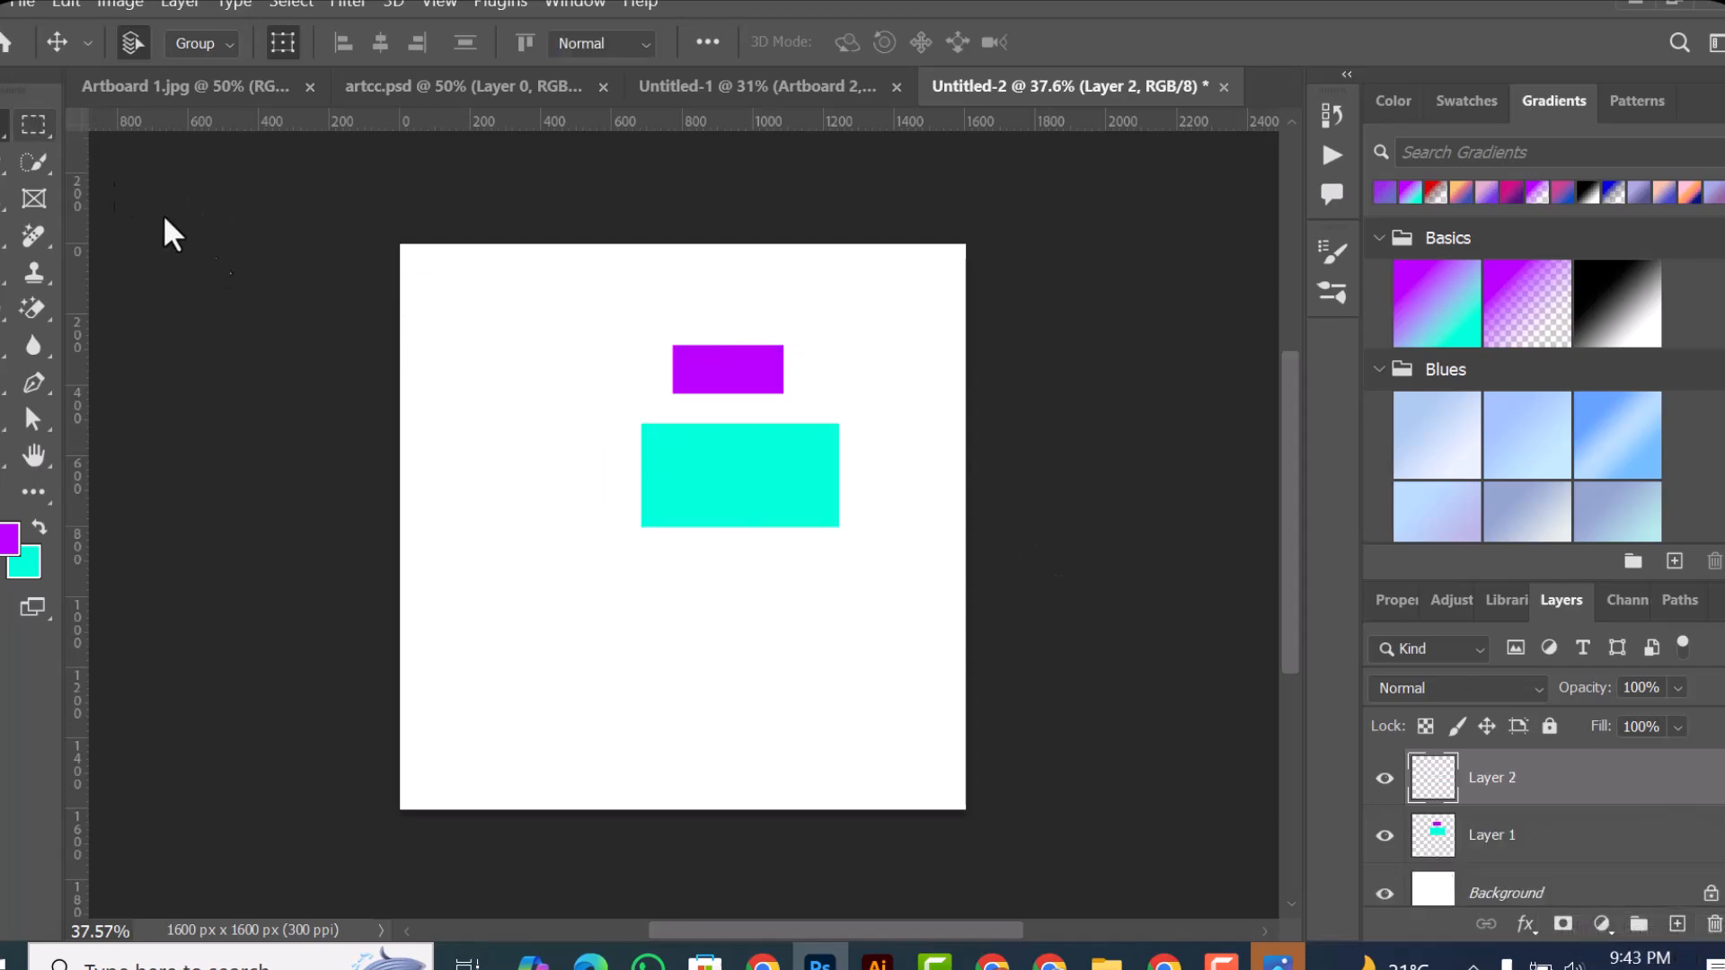
pyautogui.click(34, 126)
pyautogui.moveTo(492, 380); pyautogui.dragTo(592, 642)
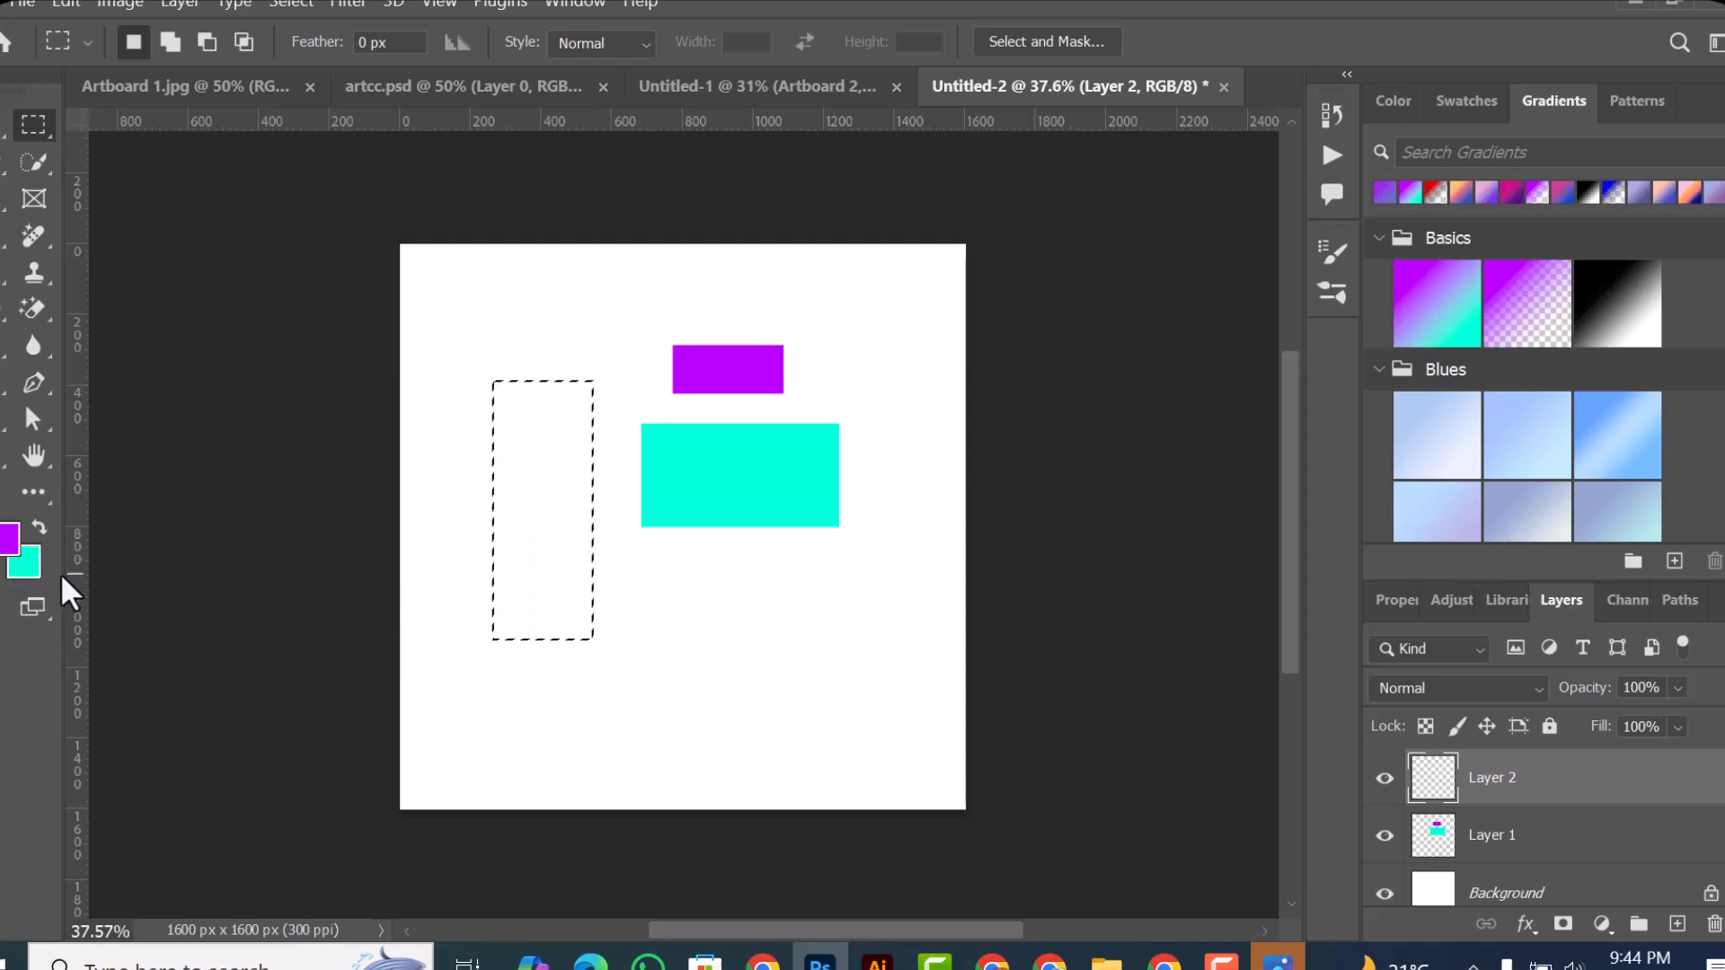
pyautogui.hotkey('ctrl', 'BackSpace')
pyautogui.hotkey('ctrl', 'd')
# Step: Move the tall turquoise rectangle on Layer 2 slightly up and right, and scale it to about 46.90%
pyautogui.press('v')
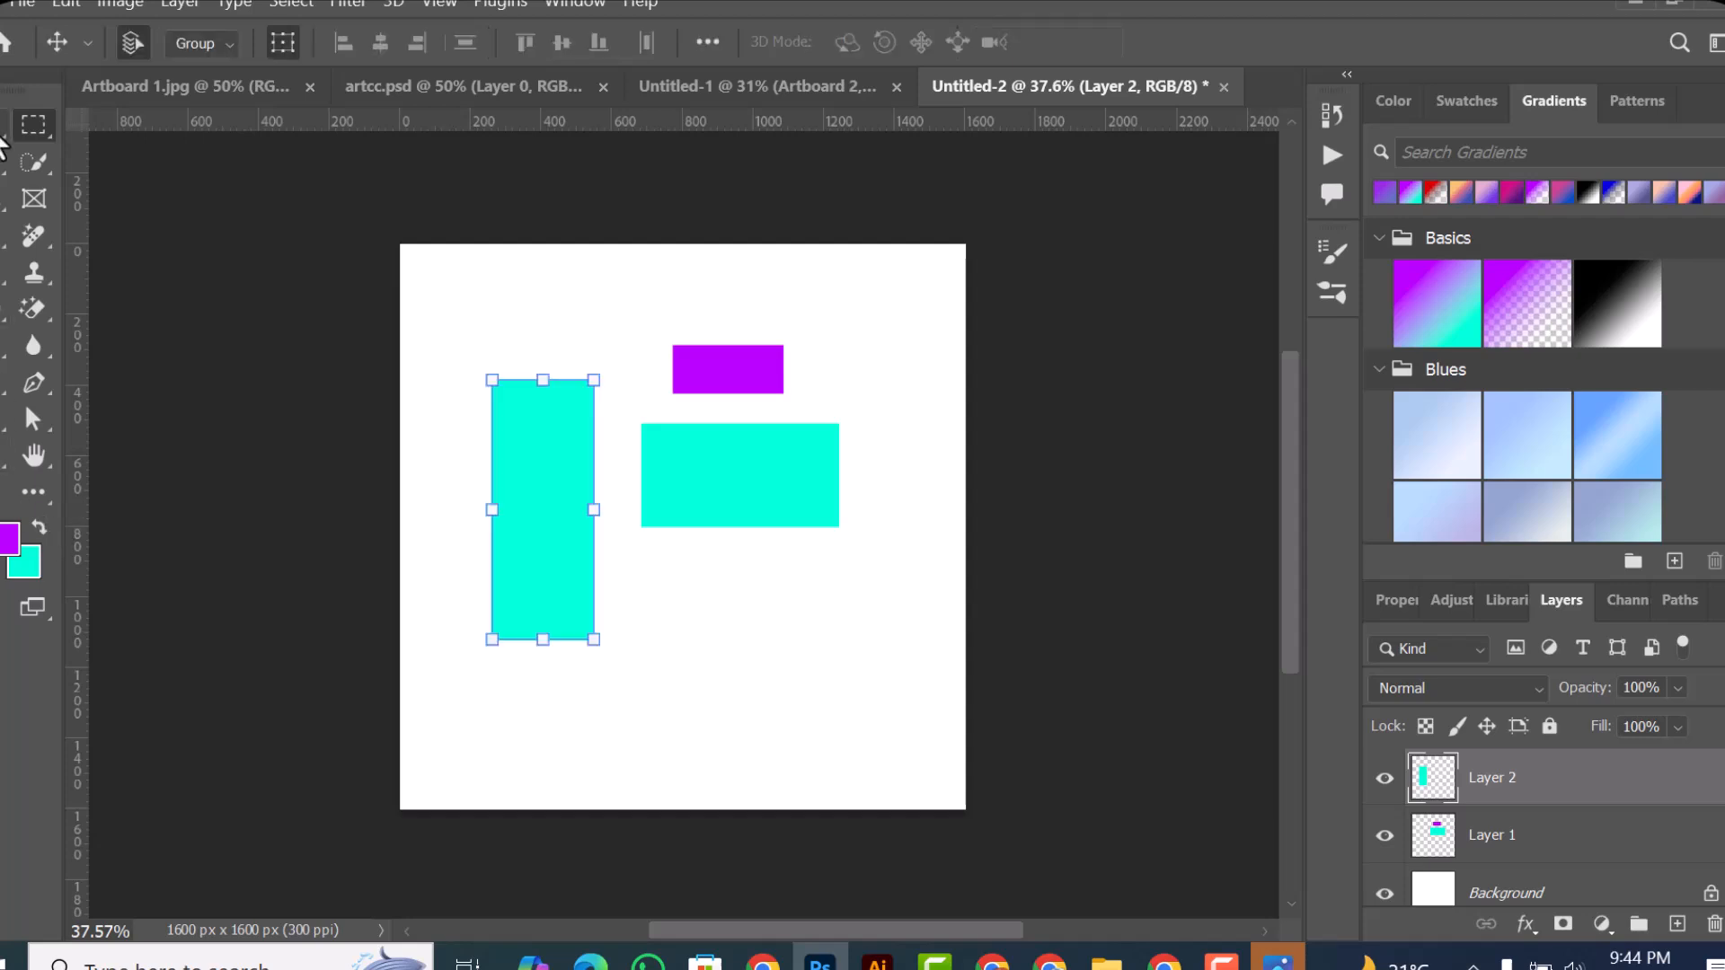
pyautogui.moveTo(672, 519); pyautogui.dragTo(542, 463)
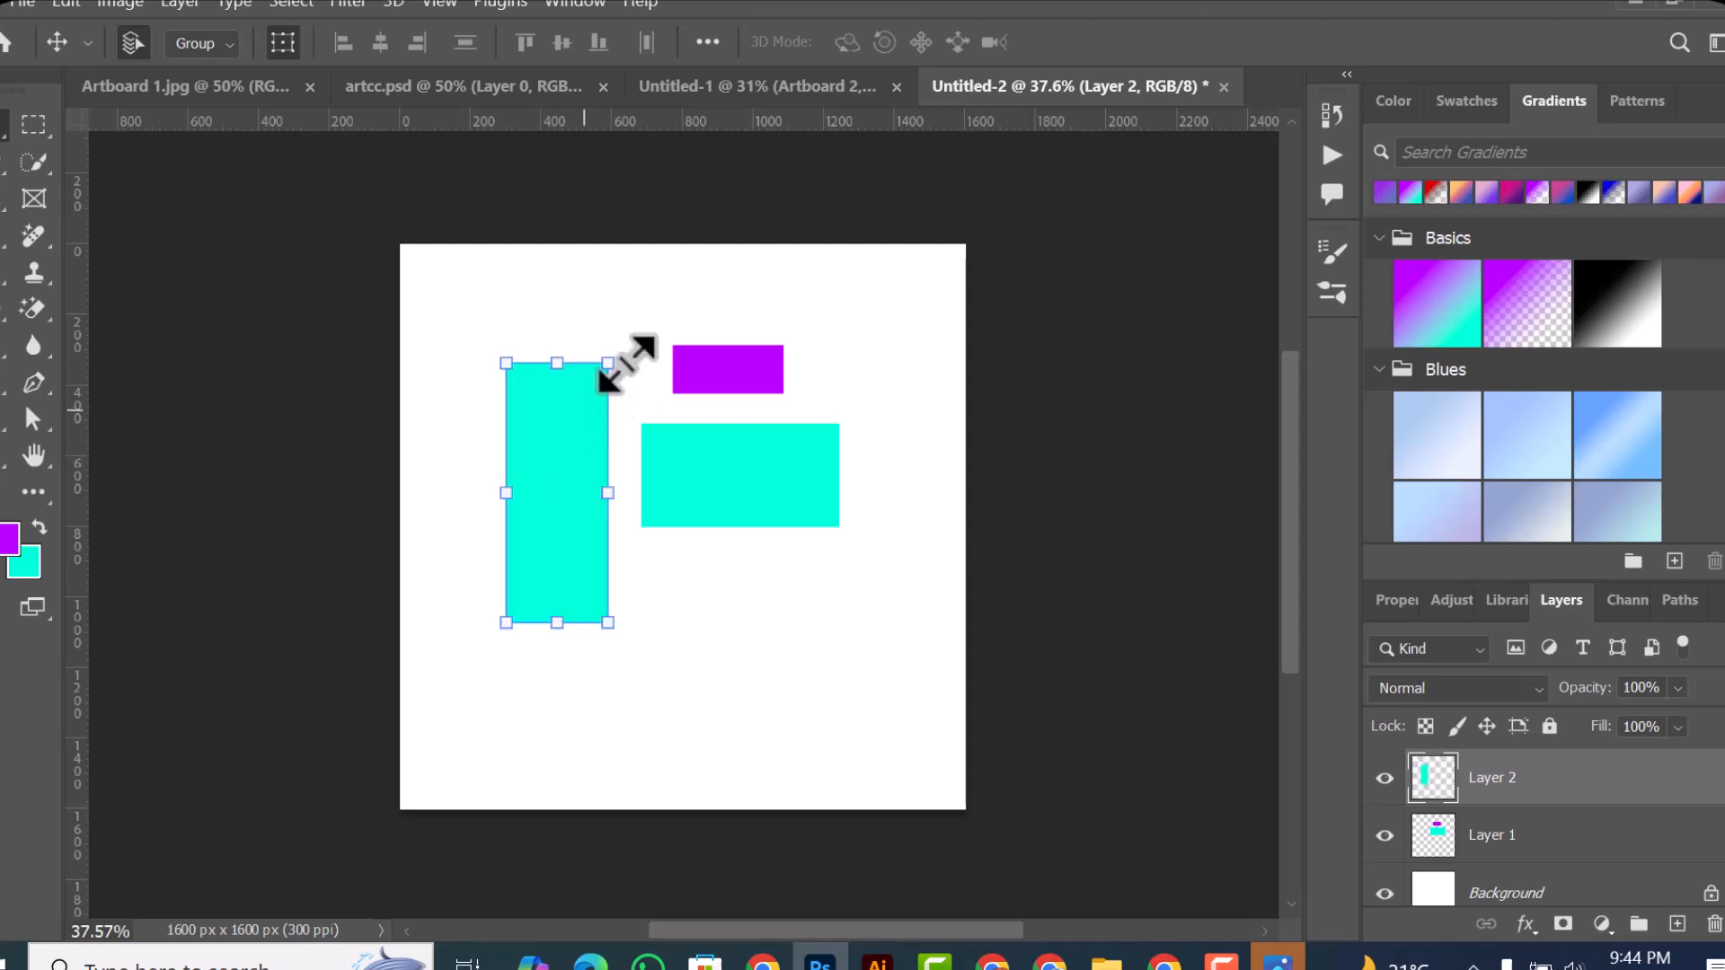
pyautogui.moveTo(608, 366); pyautogui.dragTo(567, 450)
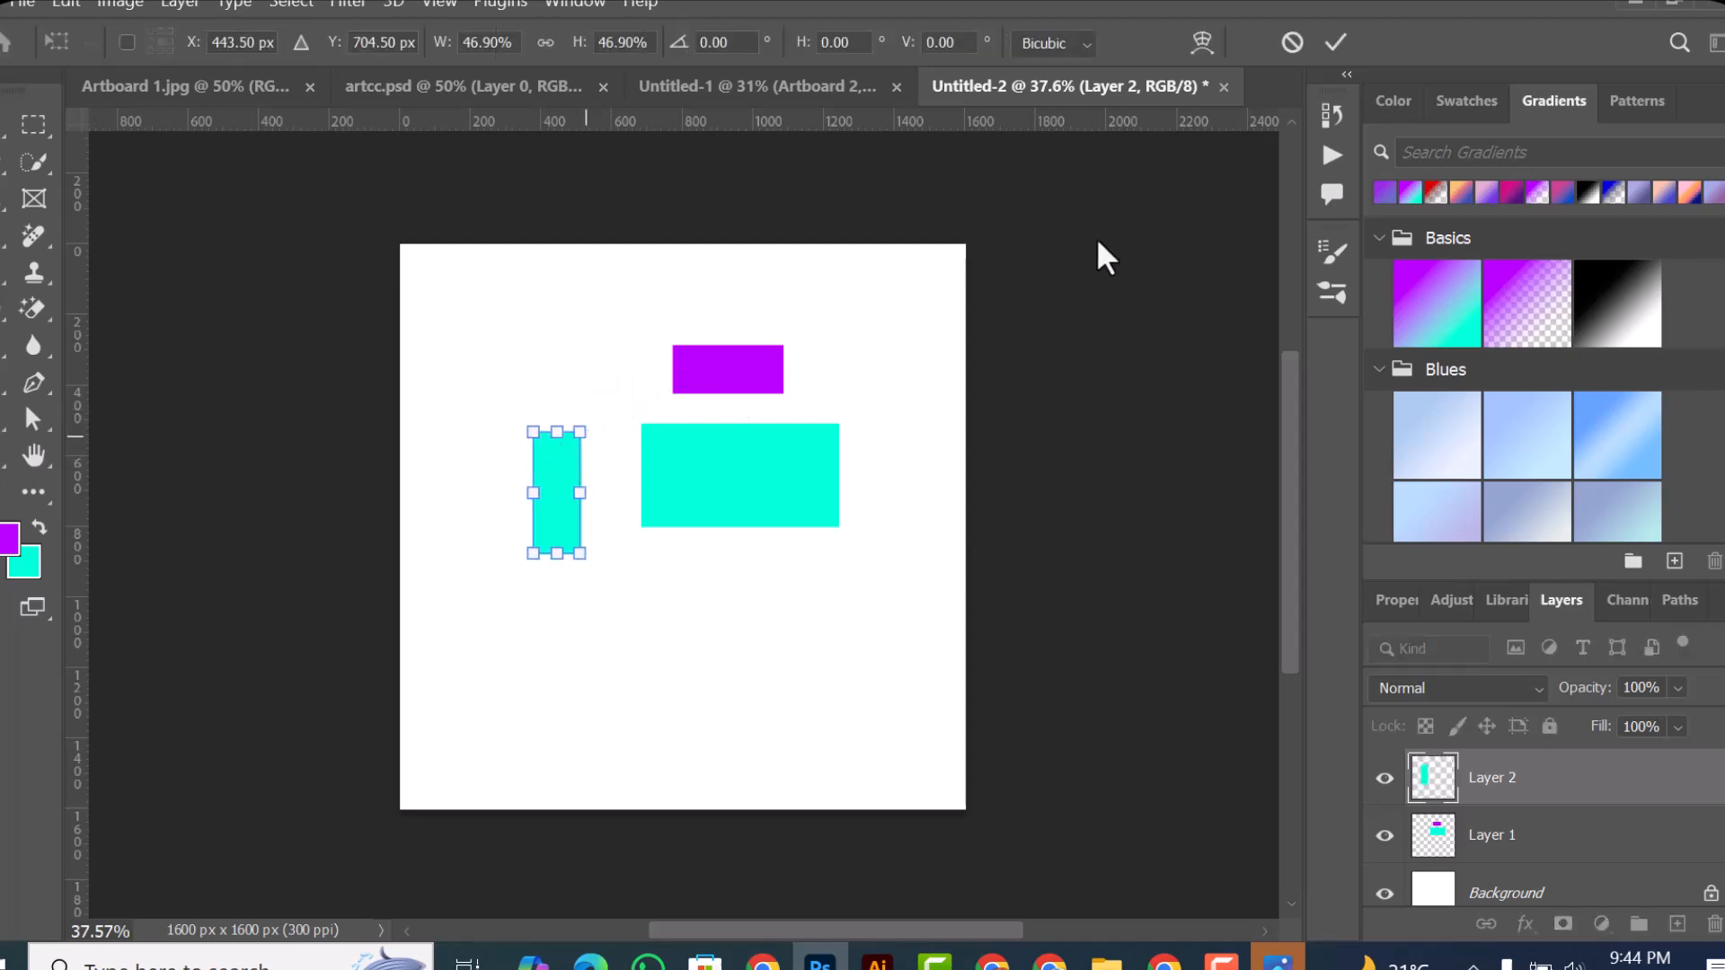
pyautogui.click(1338, 44)
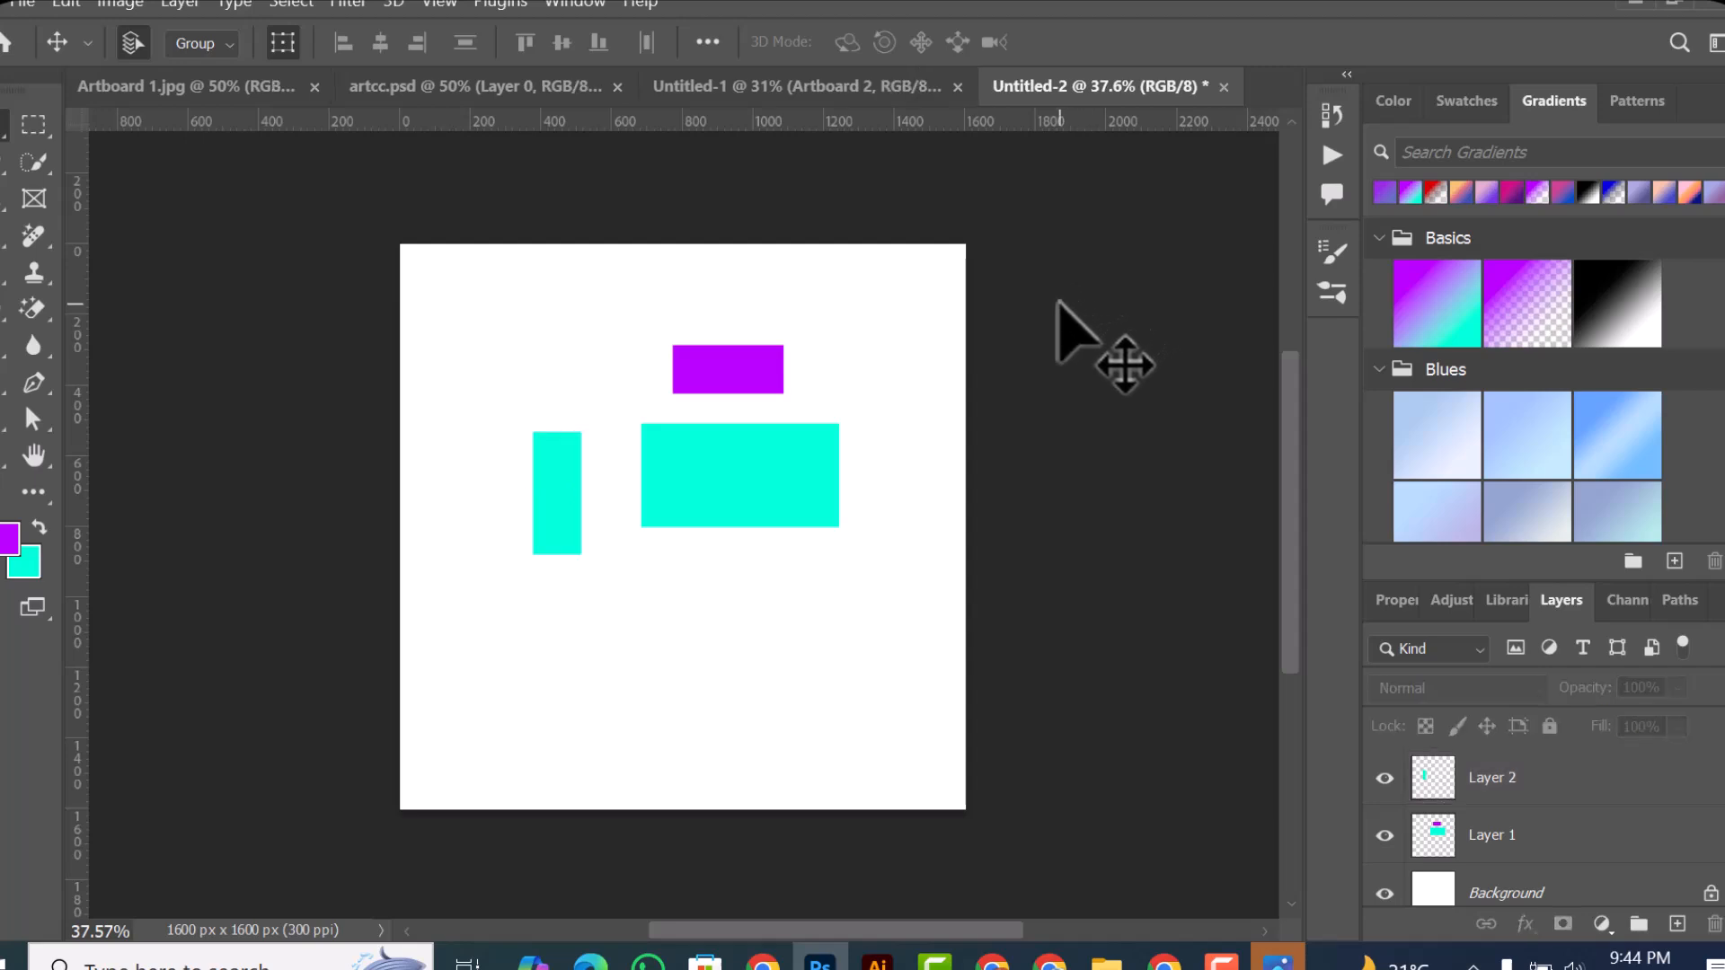
# Step: Move Layer 2's tall rectangle and Layer 1's pair of rectangles independently, placing the pair at the canvas's lower right
pyautogui.click(568, 512)
pyautogui.moveTo(564, 508); pyautogui.dragTo(550, 450)
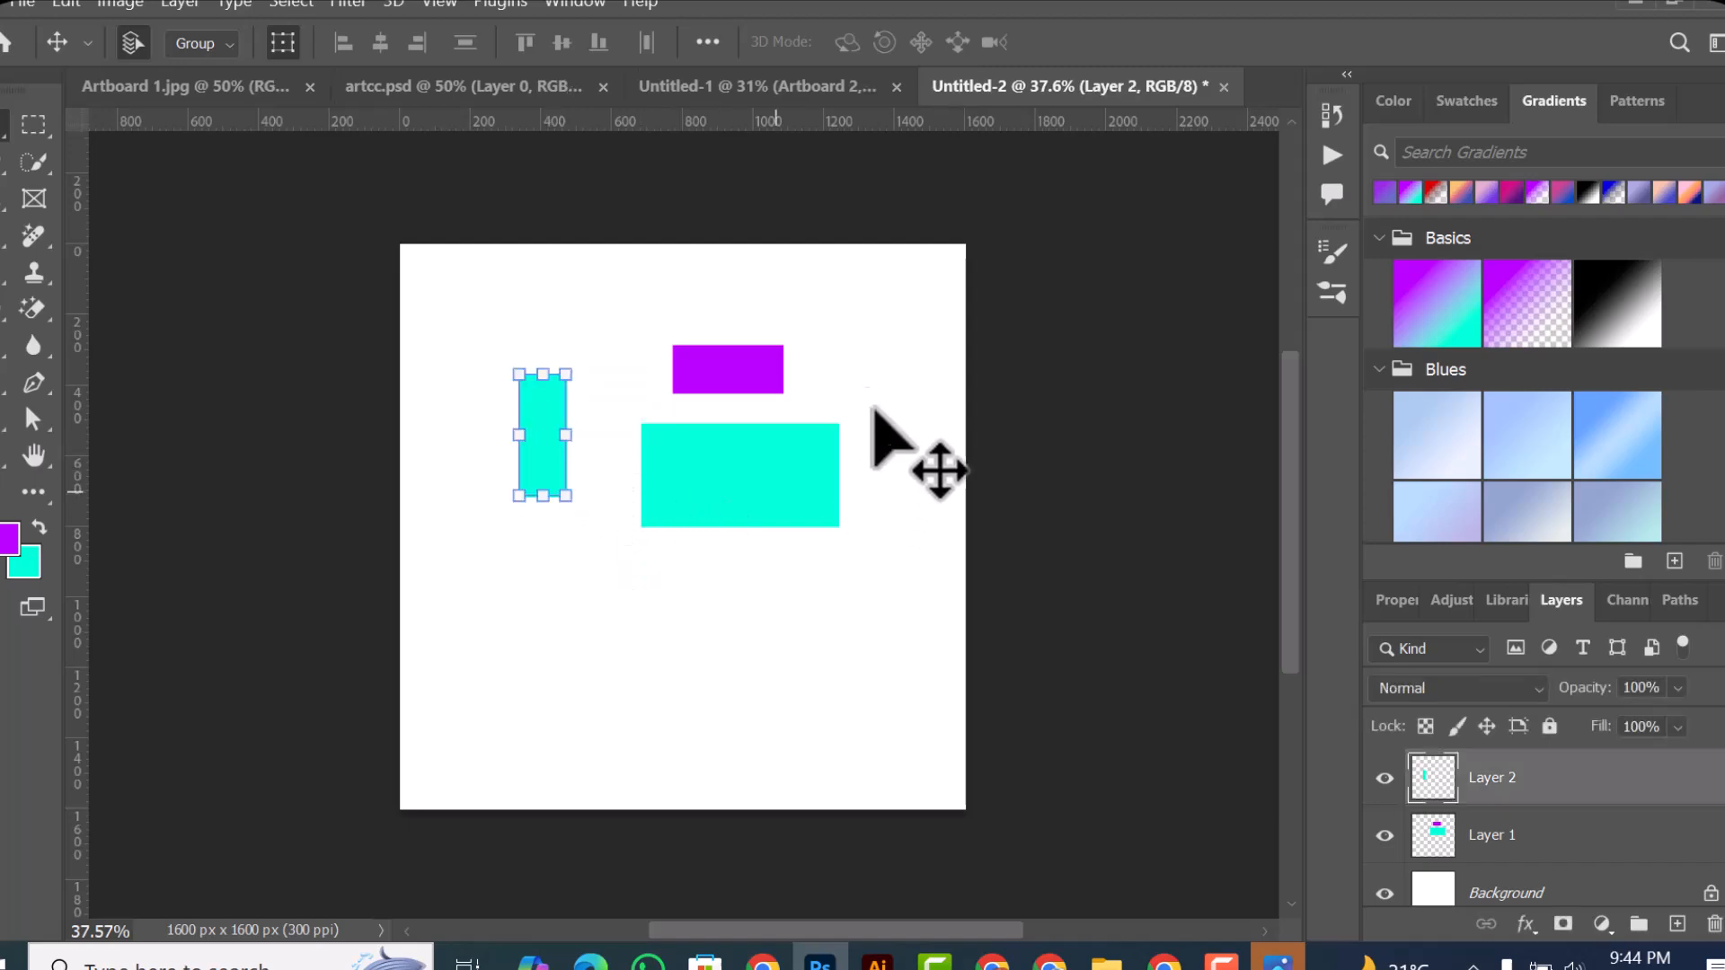
pyautogui.click(754, 341)
pyautogui.moveTo(742, 370); pyautogui.dragTo(798, 545)
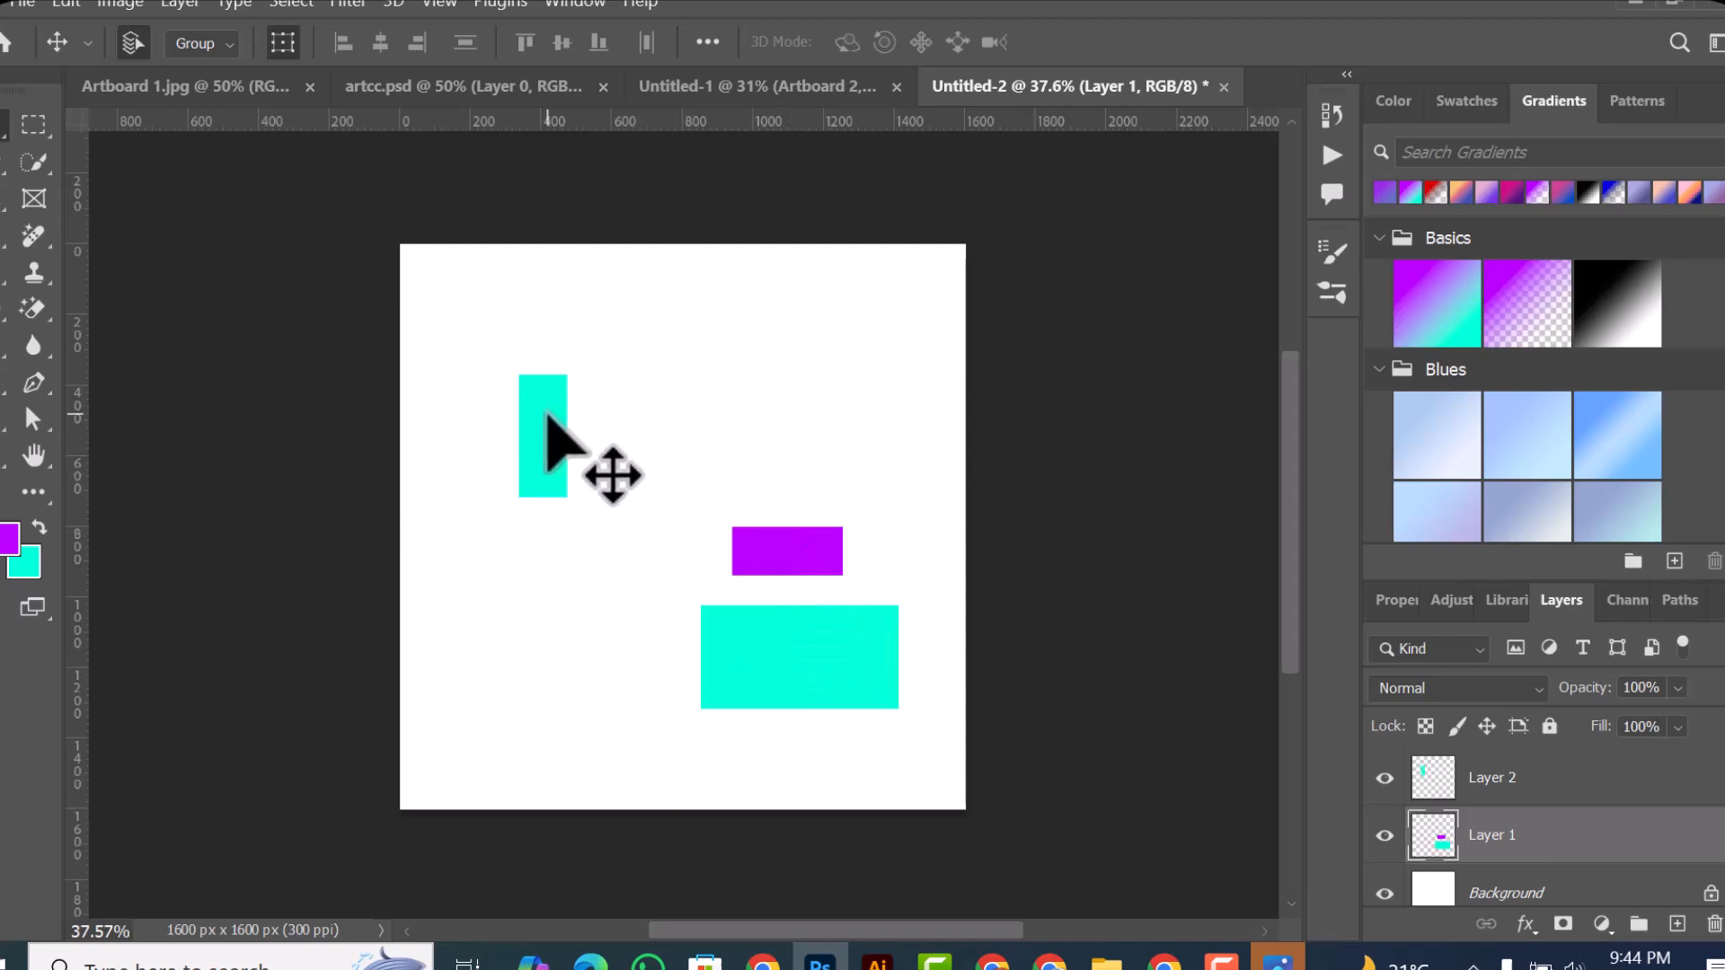
pyautogui.click(550, 434)
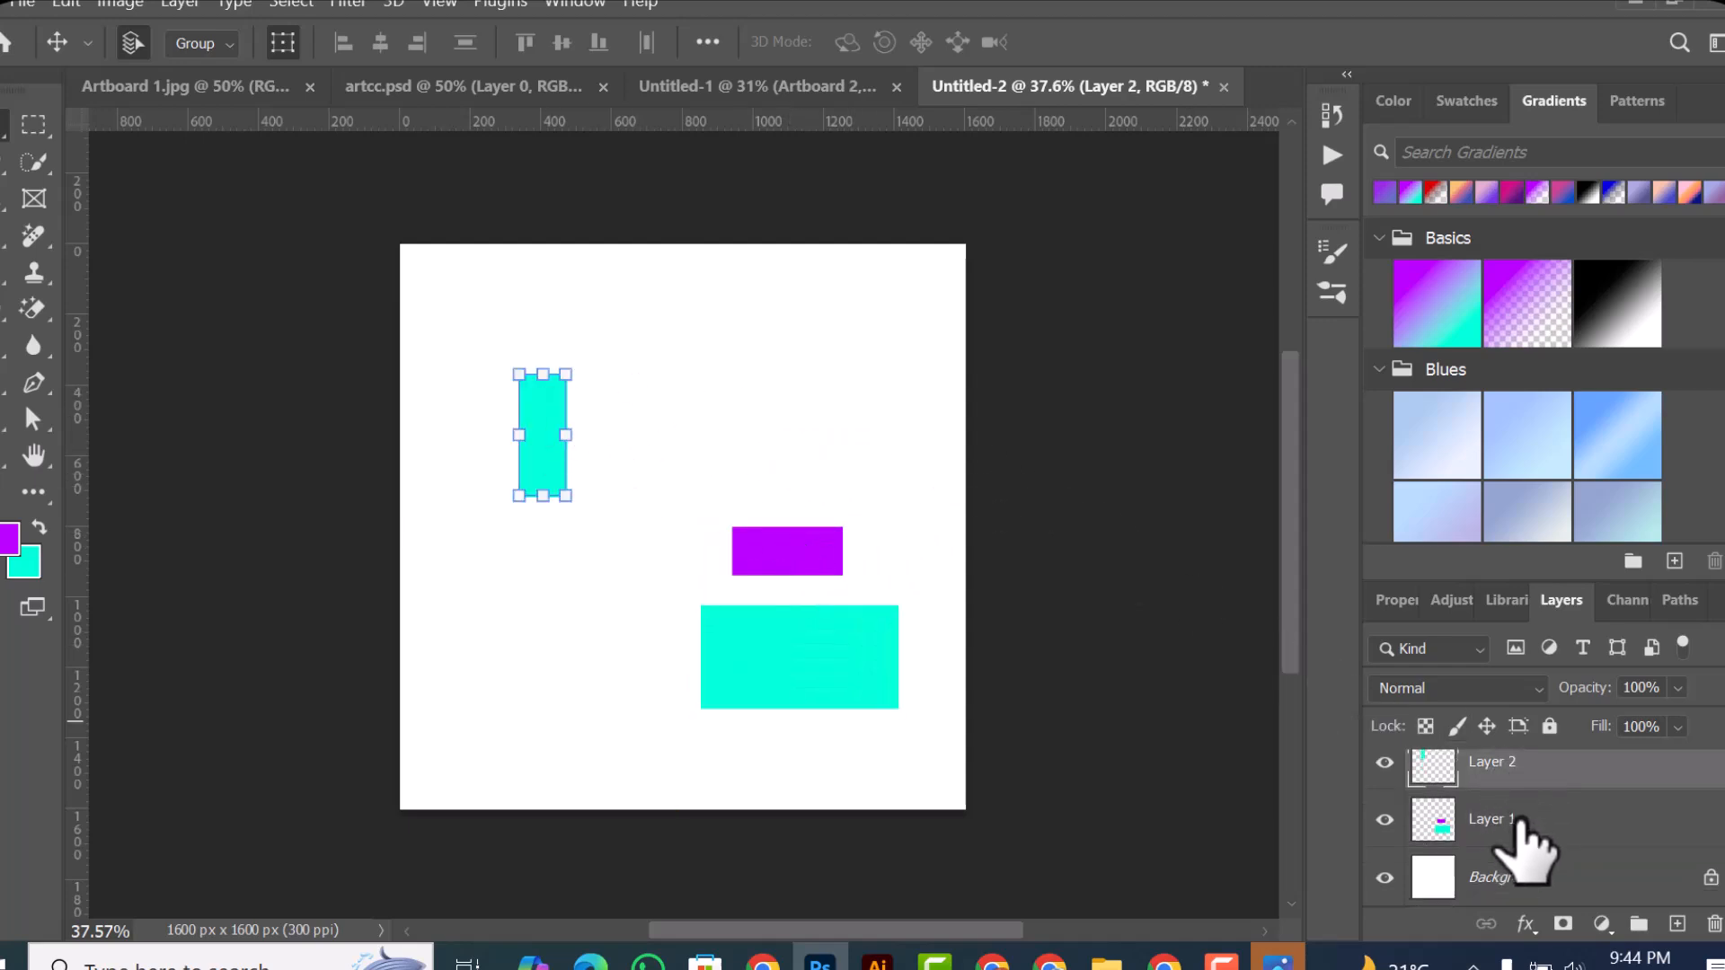
pyautogui.moveTo(550, 452); pyautogui.dragTo(629, 474)
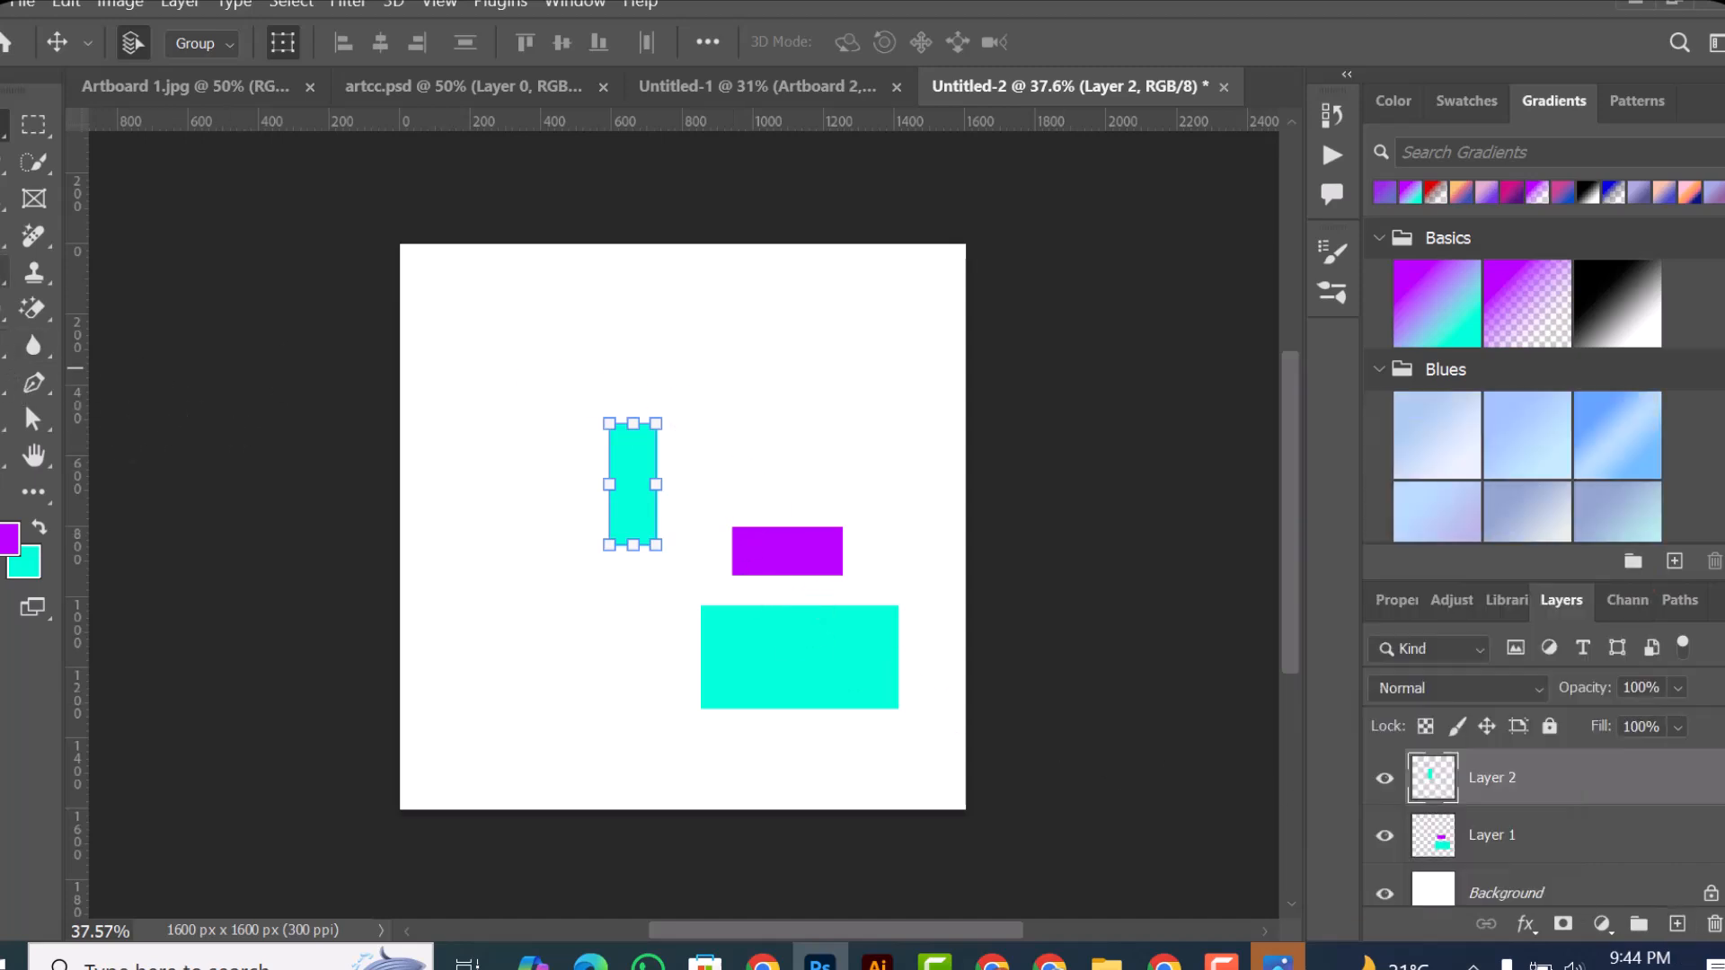
# Step: Paint a looping purple scribble over the tall turquoise rectangle on Layer 2 with the Brush tool
pyautogui.press('b')
pyautogui.moveTo(615, 517)
pyautogui.mouseDown()
pyautogui.moveTo(702, 546)
pyautogui.moveTo(608, 602)
pyautogui.mouseUp()
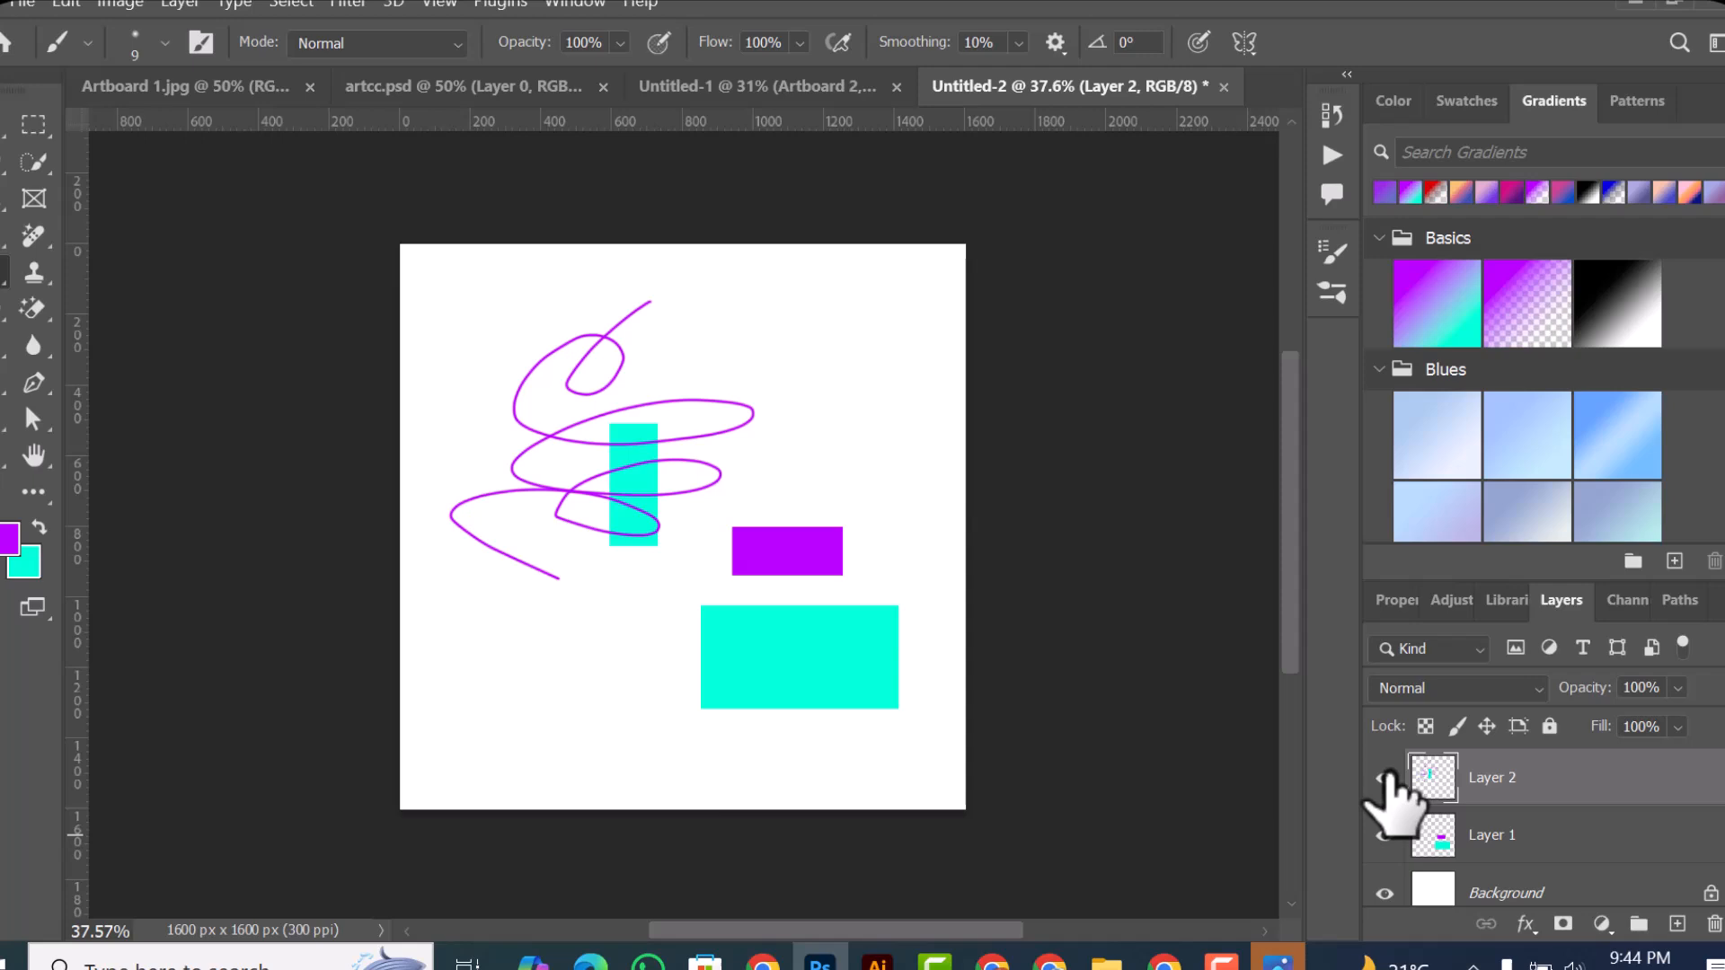
# Step: Toggle Layer 2's visibility off and on to check which shapes it contains
pyautogui.click(1386, 778)
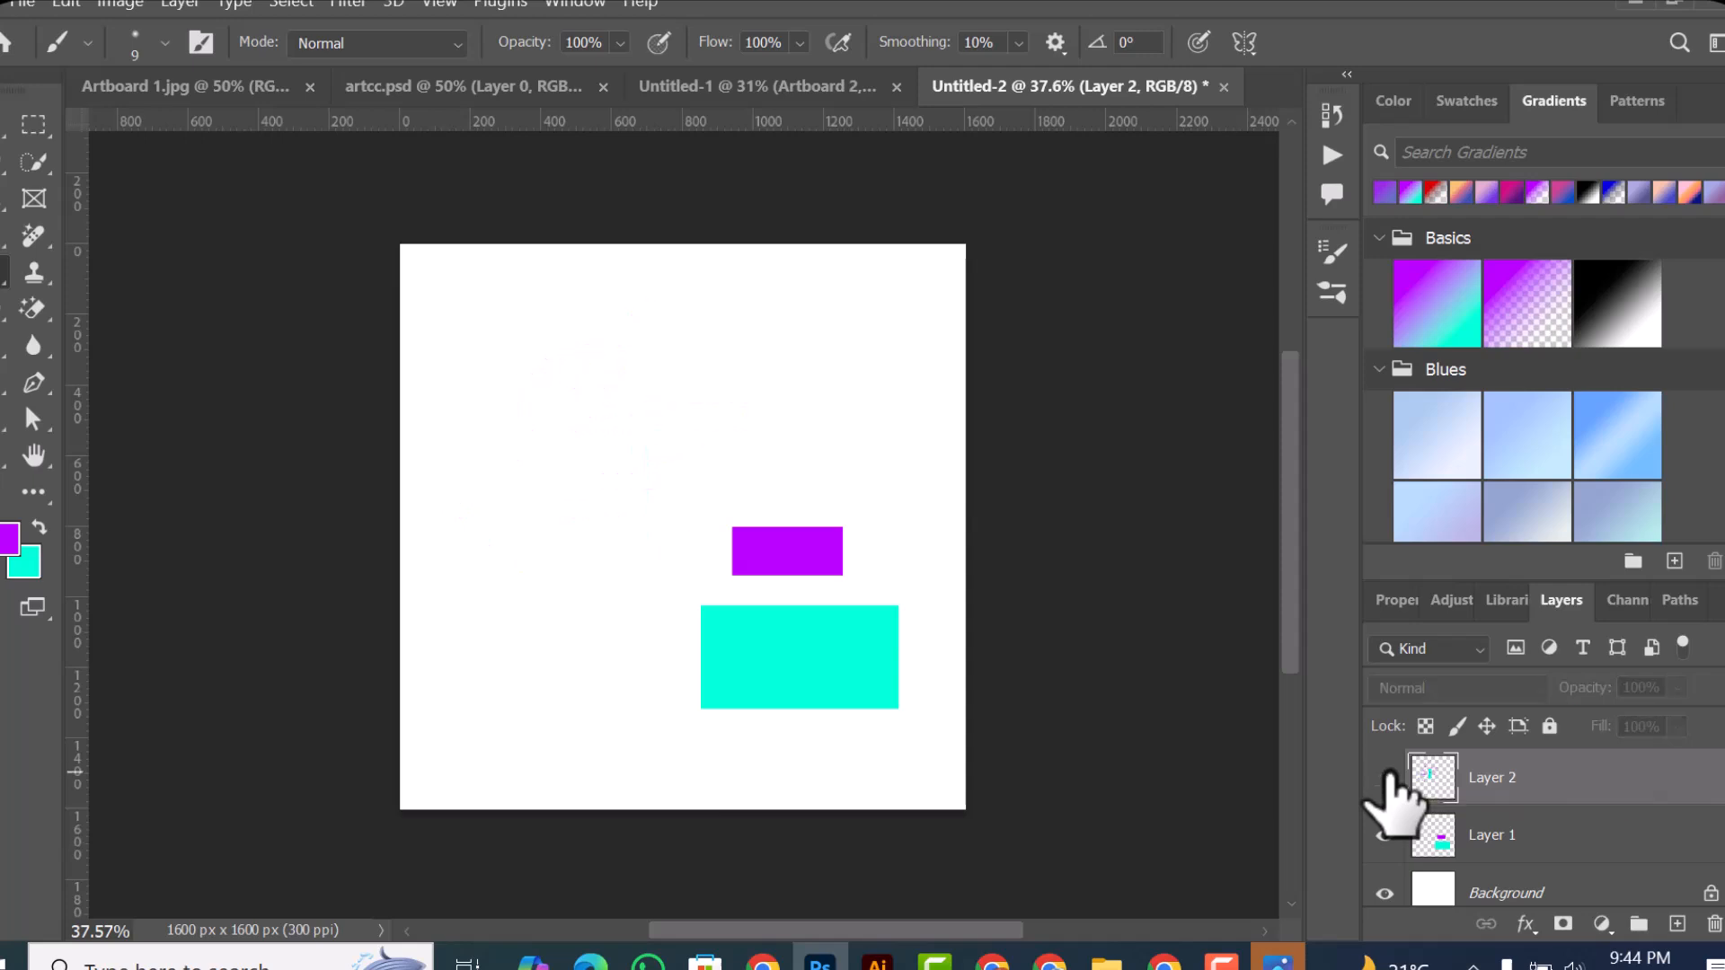
pyautogui.click(1386, 778)
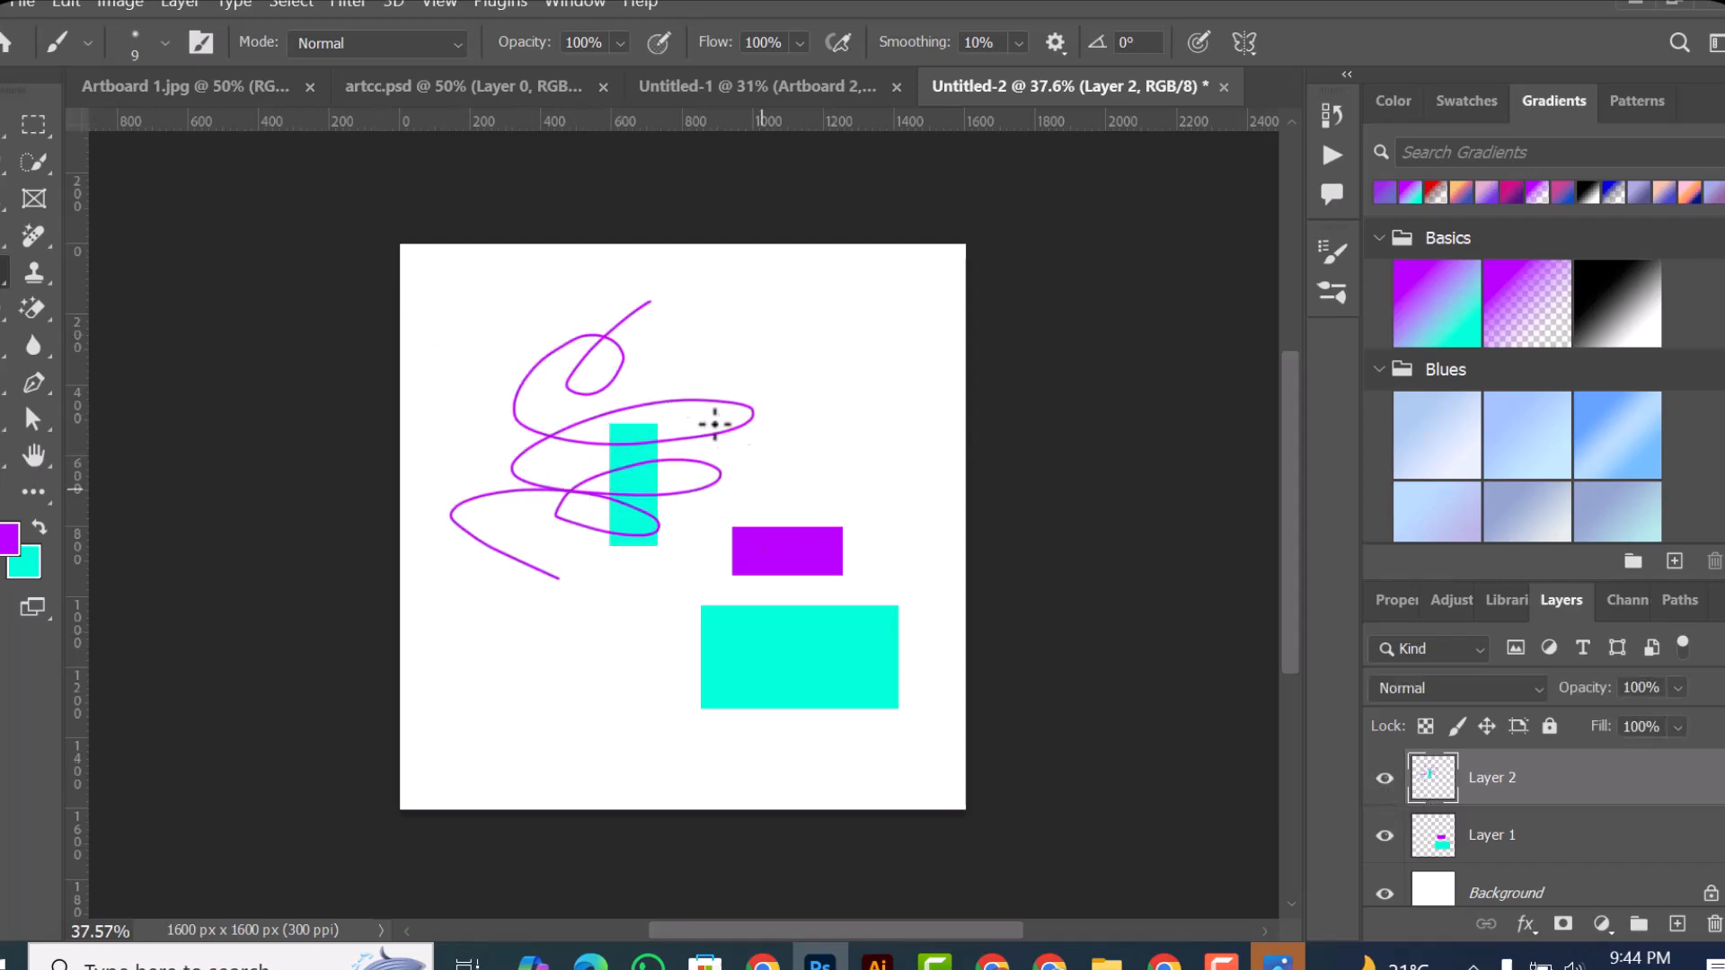
pyautogui.click(1382, 779)
pyautogui.click(1379, 782)
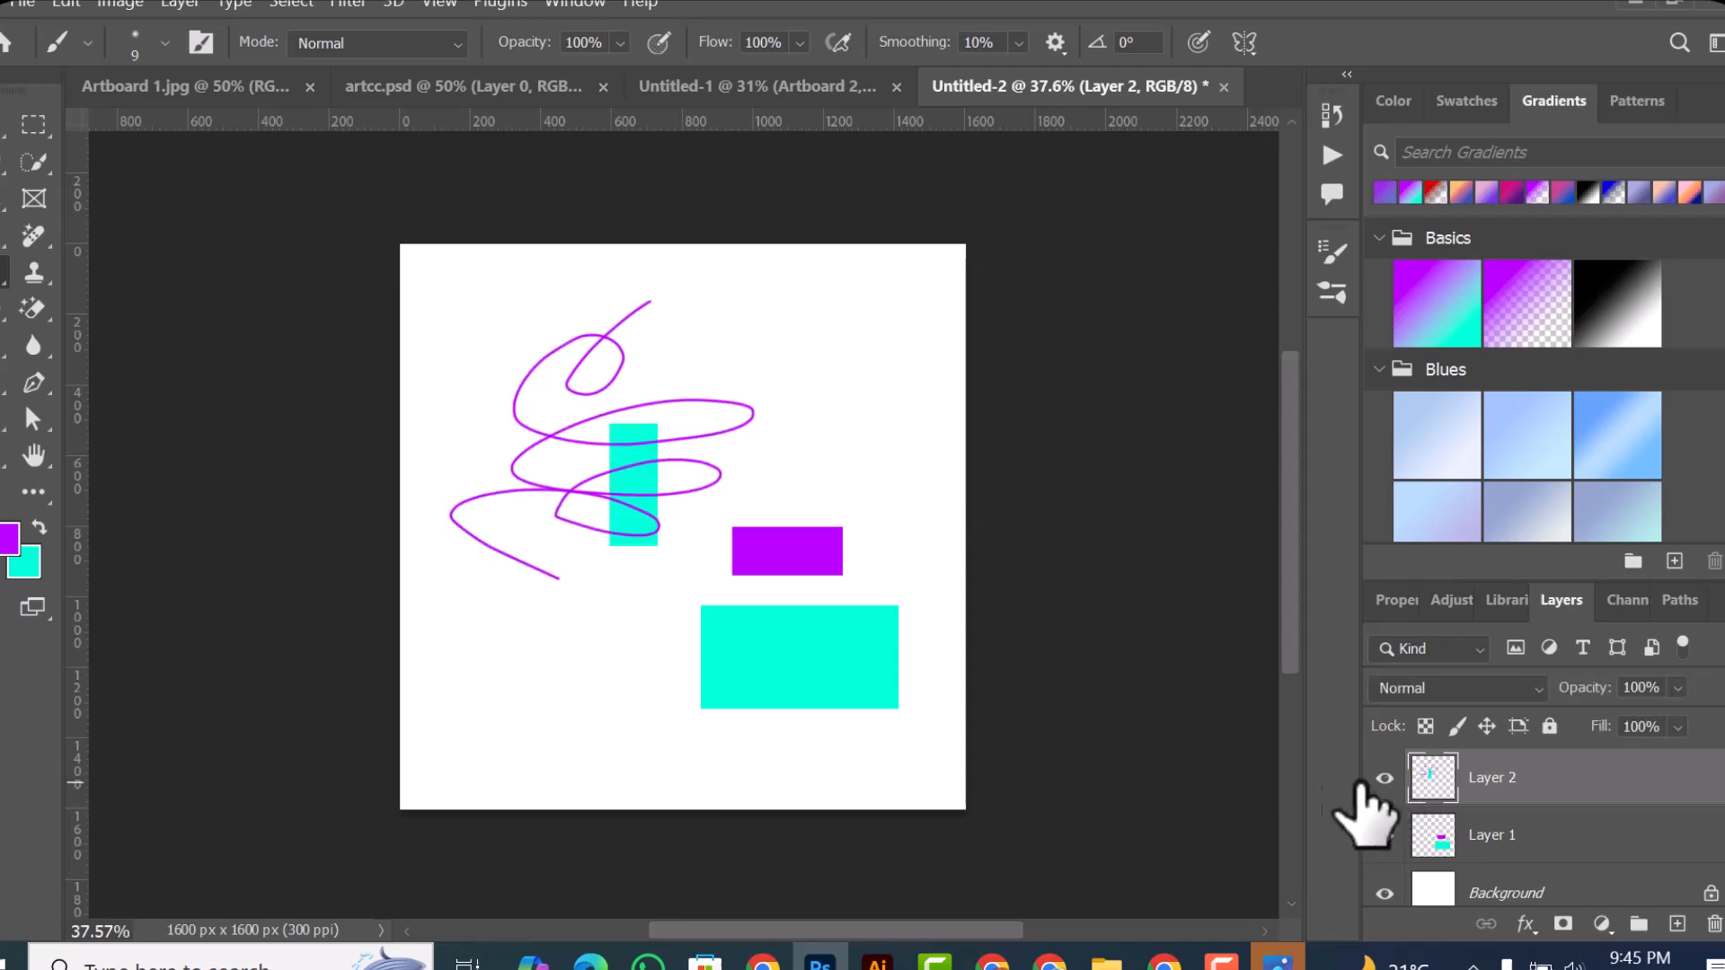
# Step: Select the scribble and tall turquoise rectangle with the Move tool and delete their layer, Layer 2
pyautogui.press('v')
pyautogui.moveTo(663, 442)
pyautogui.mouseDown()
pyautogui.moveTo(677, 539)
pyautogui.moveTo(662, 449)
pyautogui.mouseUp()
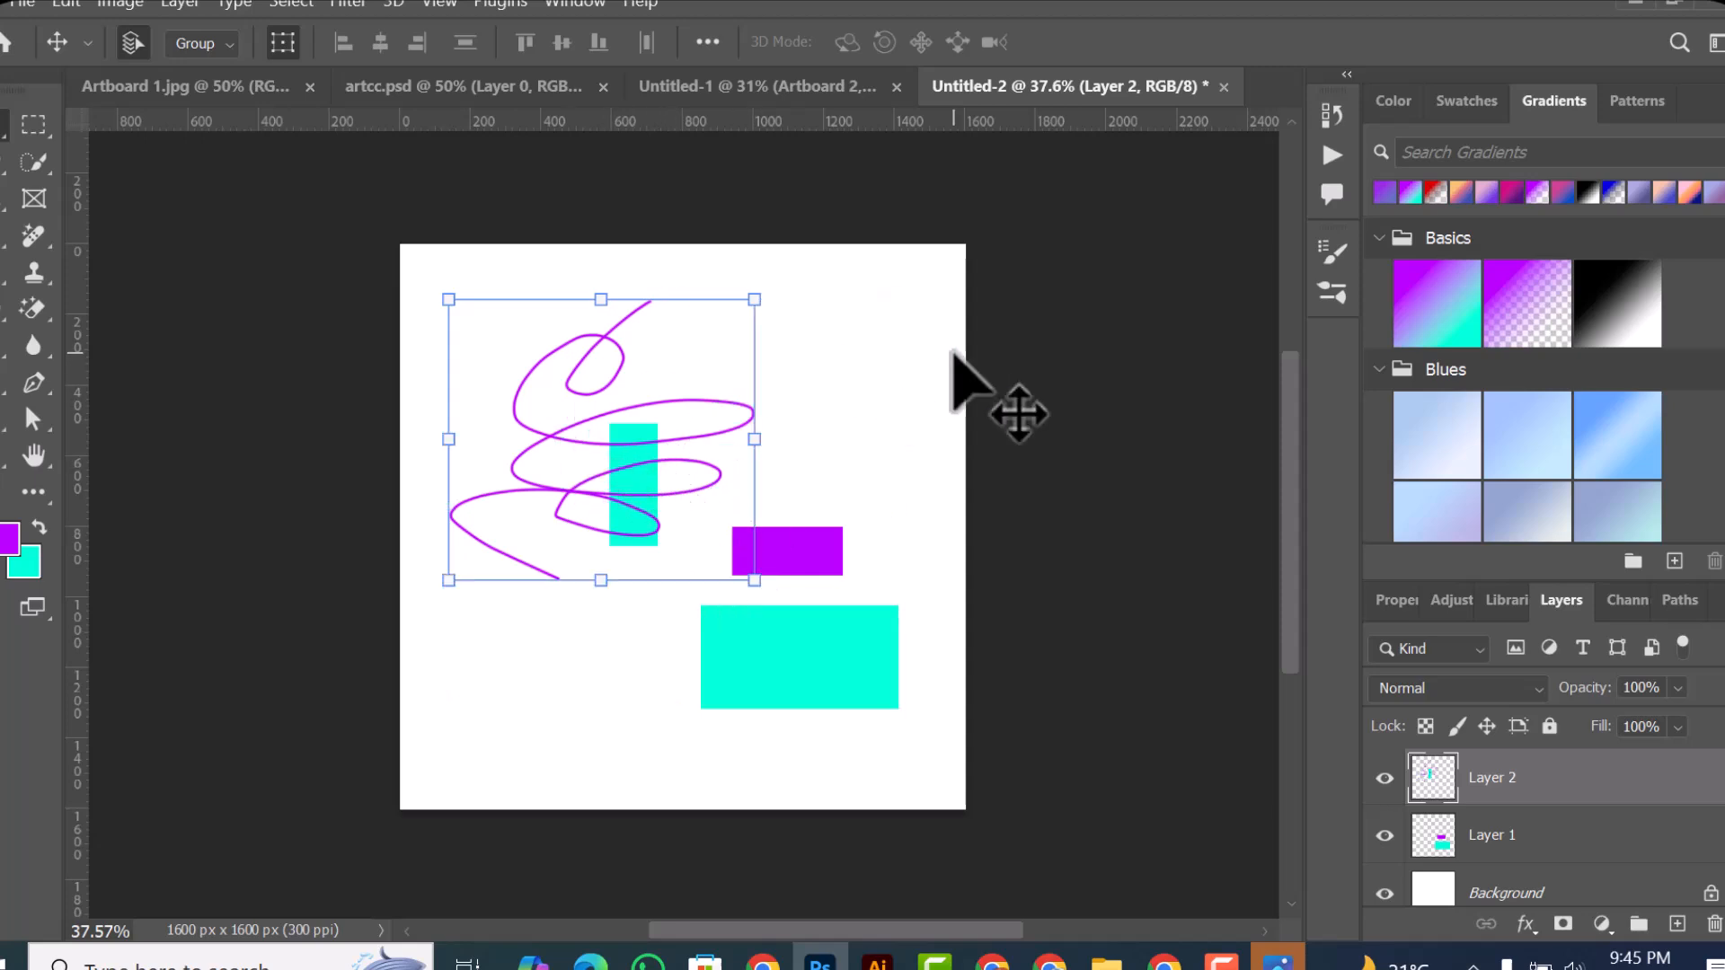
pyautogui.click(813, 368)
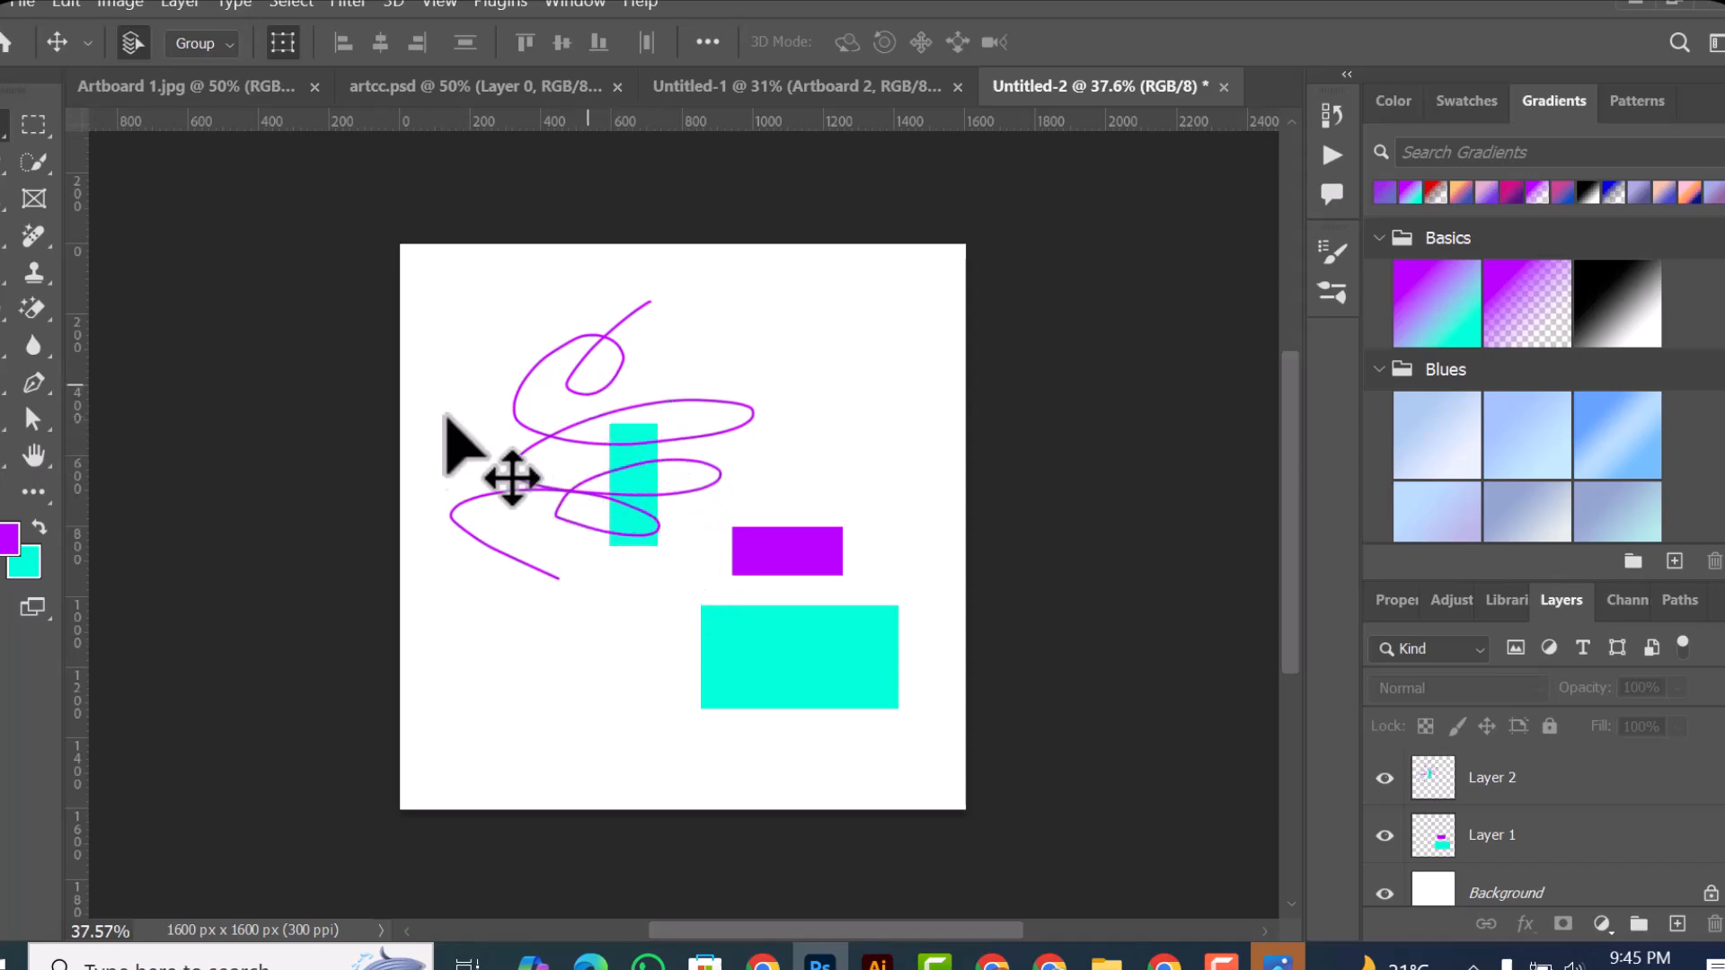
pyautogui.click(643, 496)
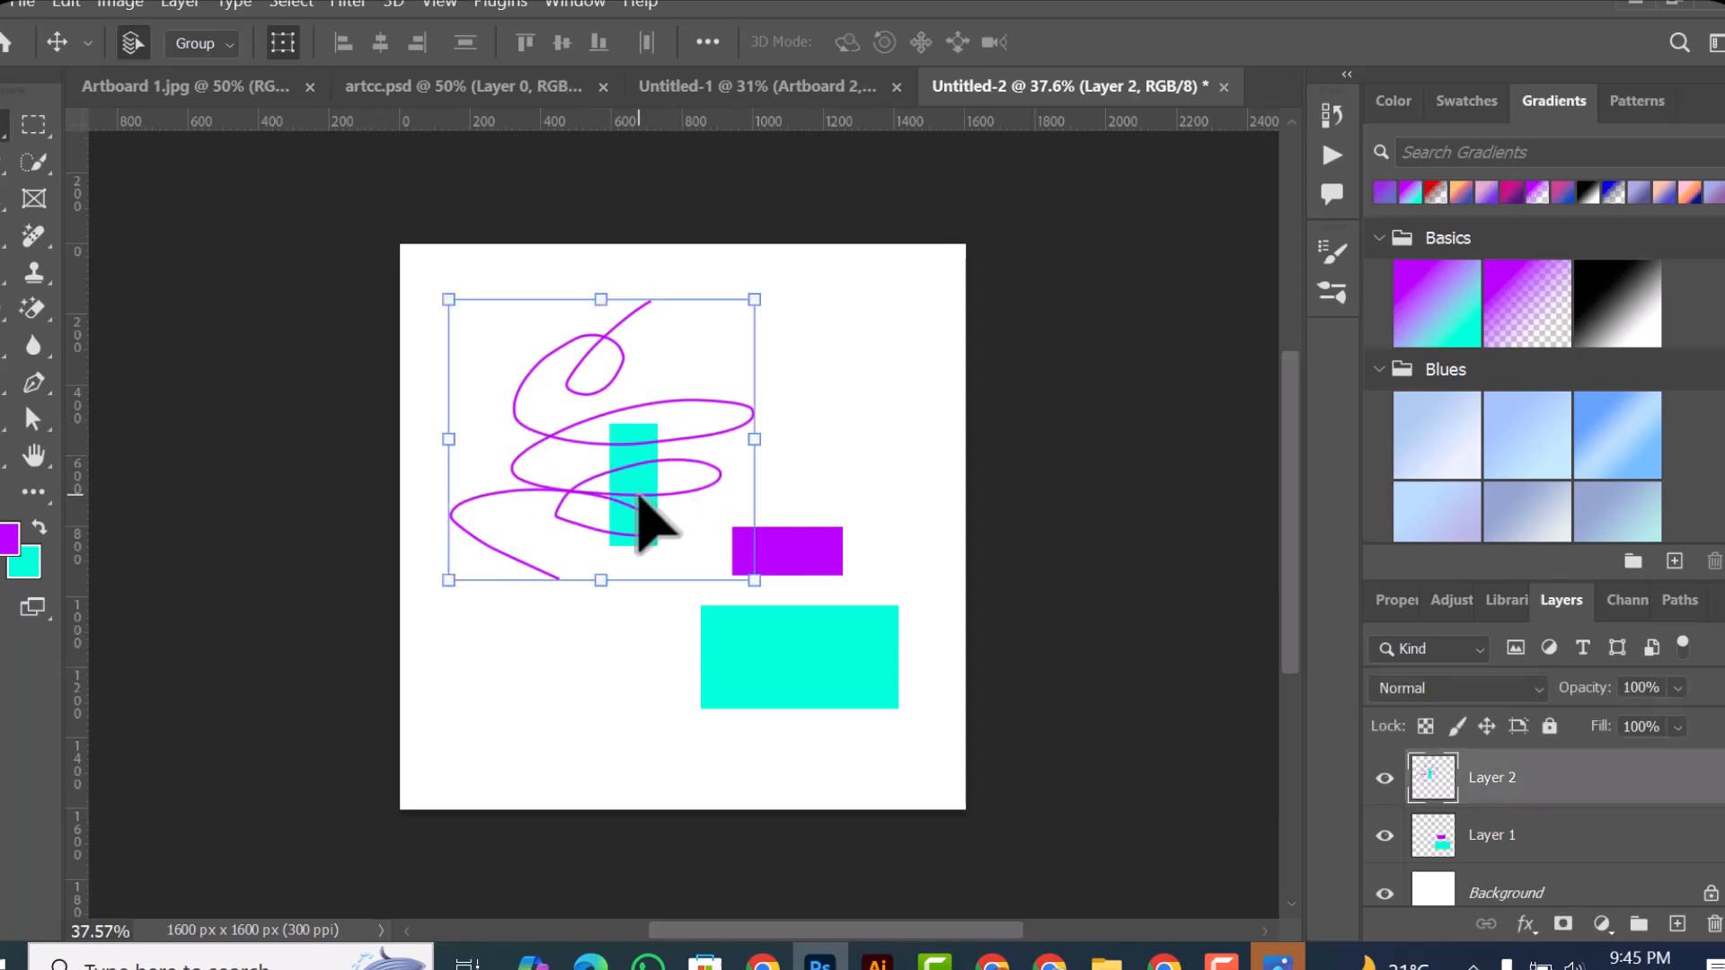
pyautogui.click(1712, 925)
pyautogui.click(510, 396)
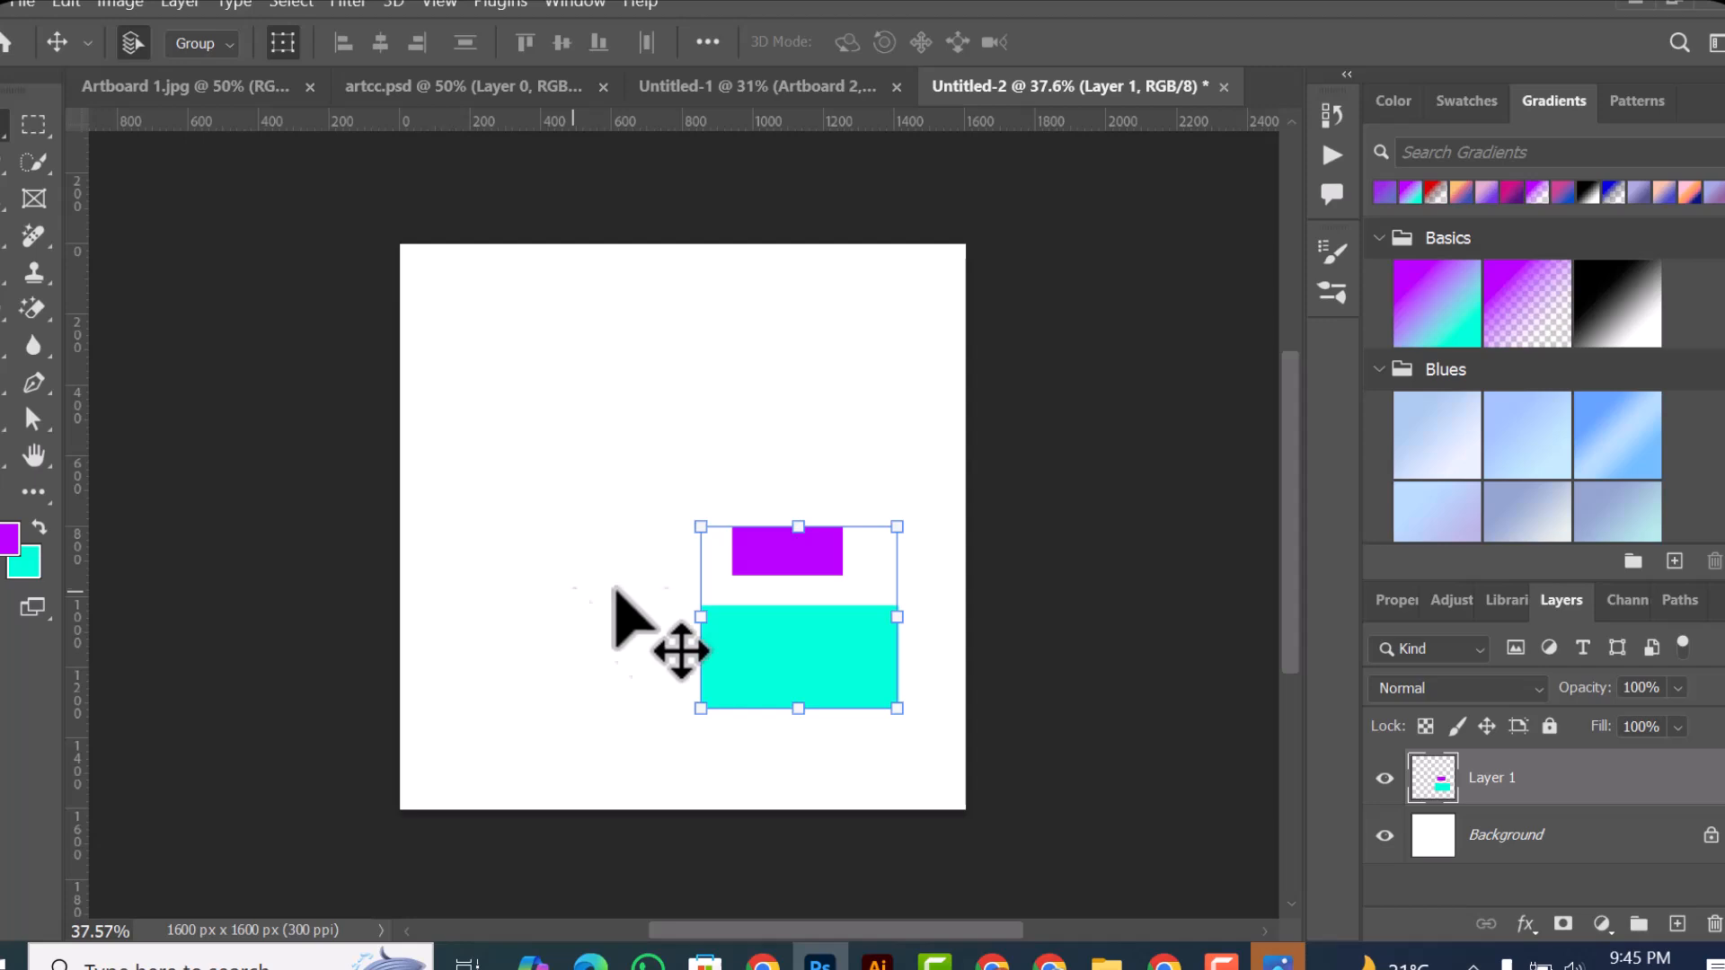
# Step: Paint a small looping purple scribble on a new layer above and left of the rectangles, and add another empty layer on top
pyautogui.click(1677, 925)
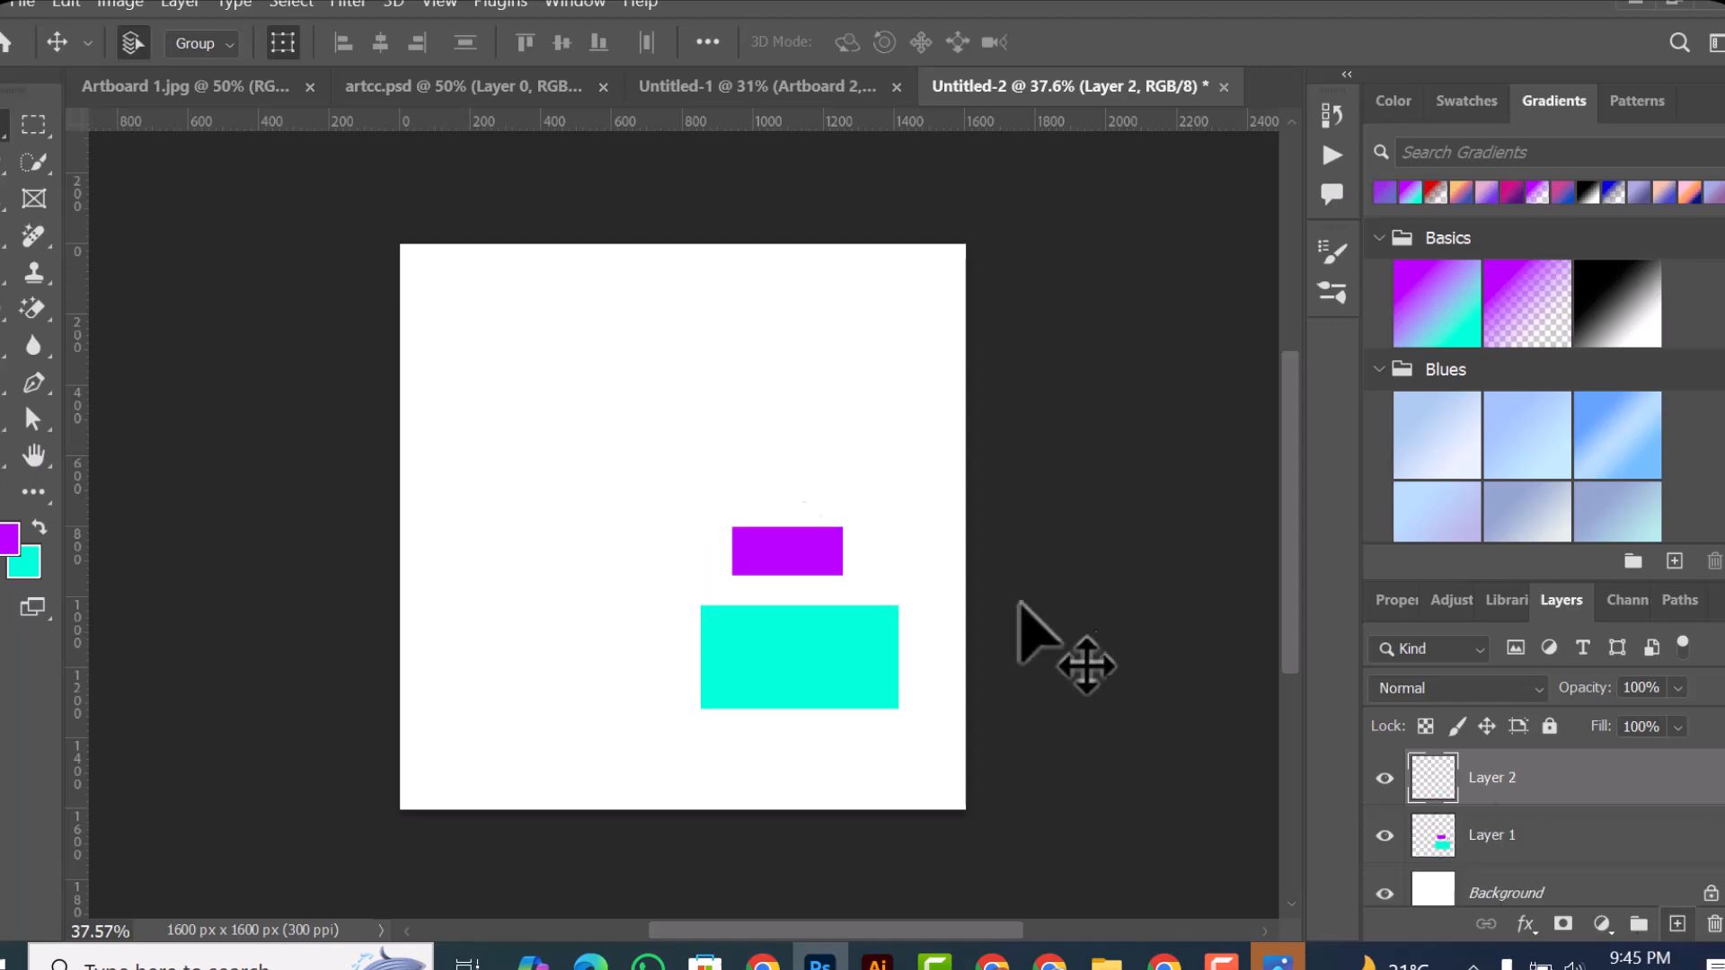
pyautogui.click(37, 124)
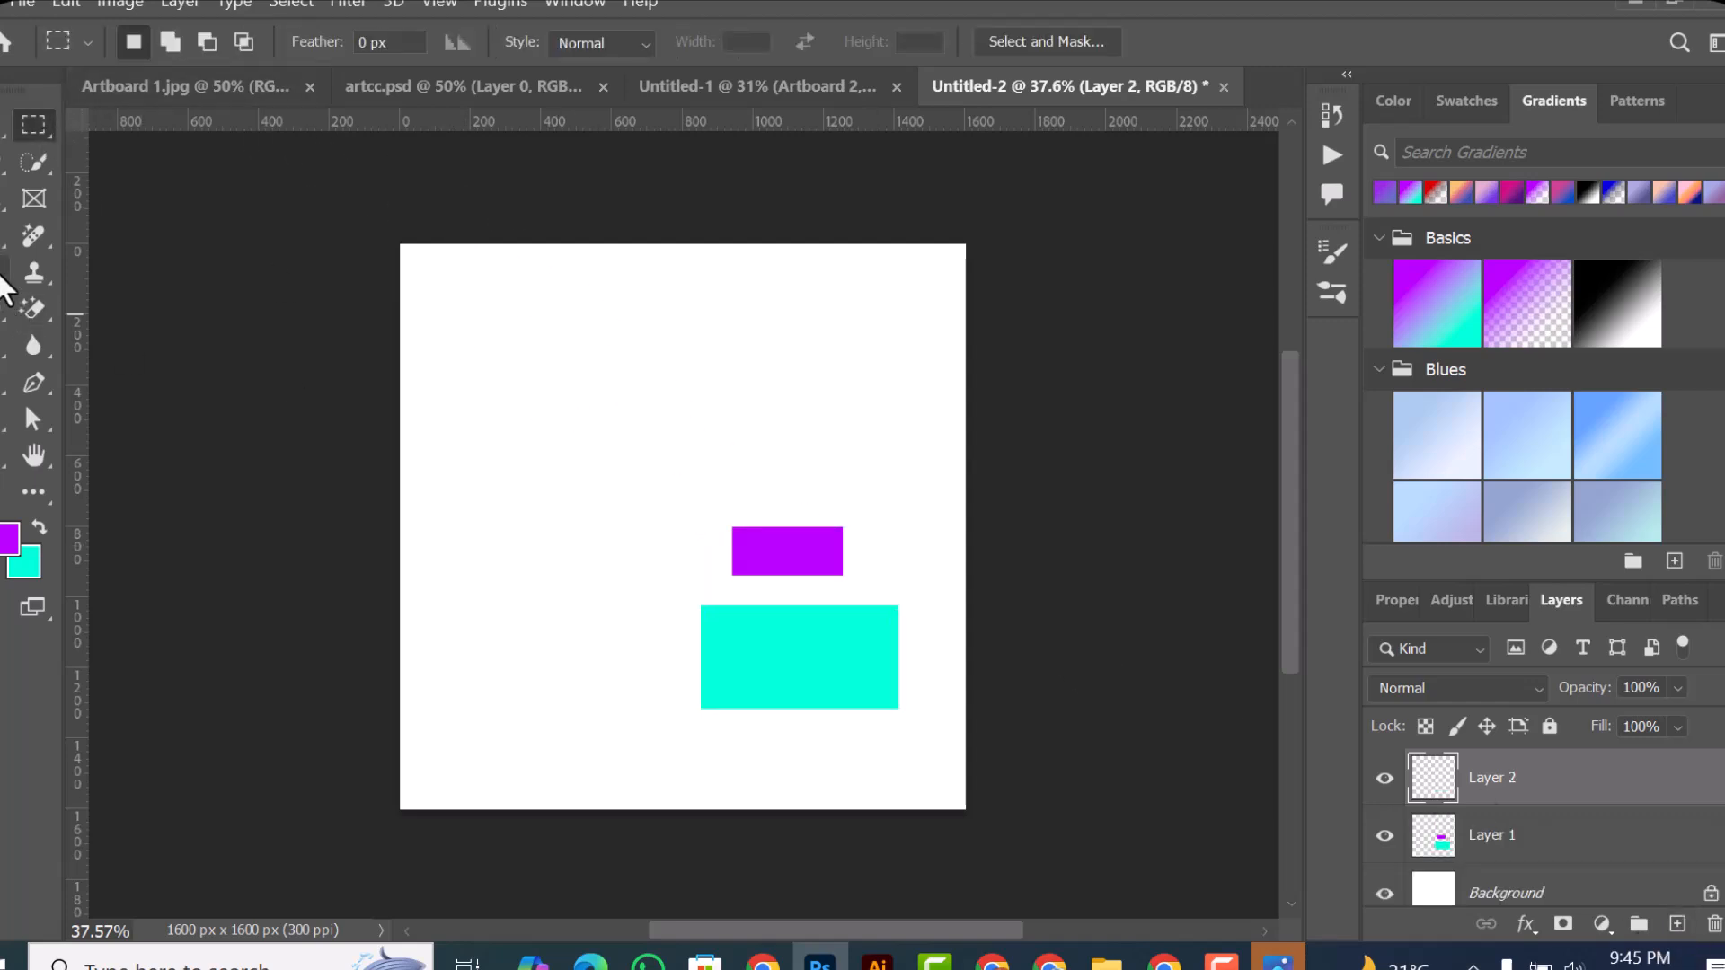
pyautogui.click(2, 278)
pyautogui.moveTo(653, 419); pyautogui.dragTo(668, 344)
pyautogui.moveTo(591, 385)
pyautogui.mouseDown()
pyautogui.moveTo(583, 480)
pyautogui.moveTo(544, 485)
pyautogui.mouseUp()
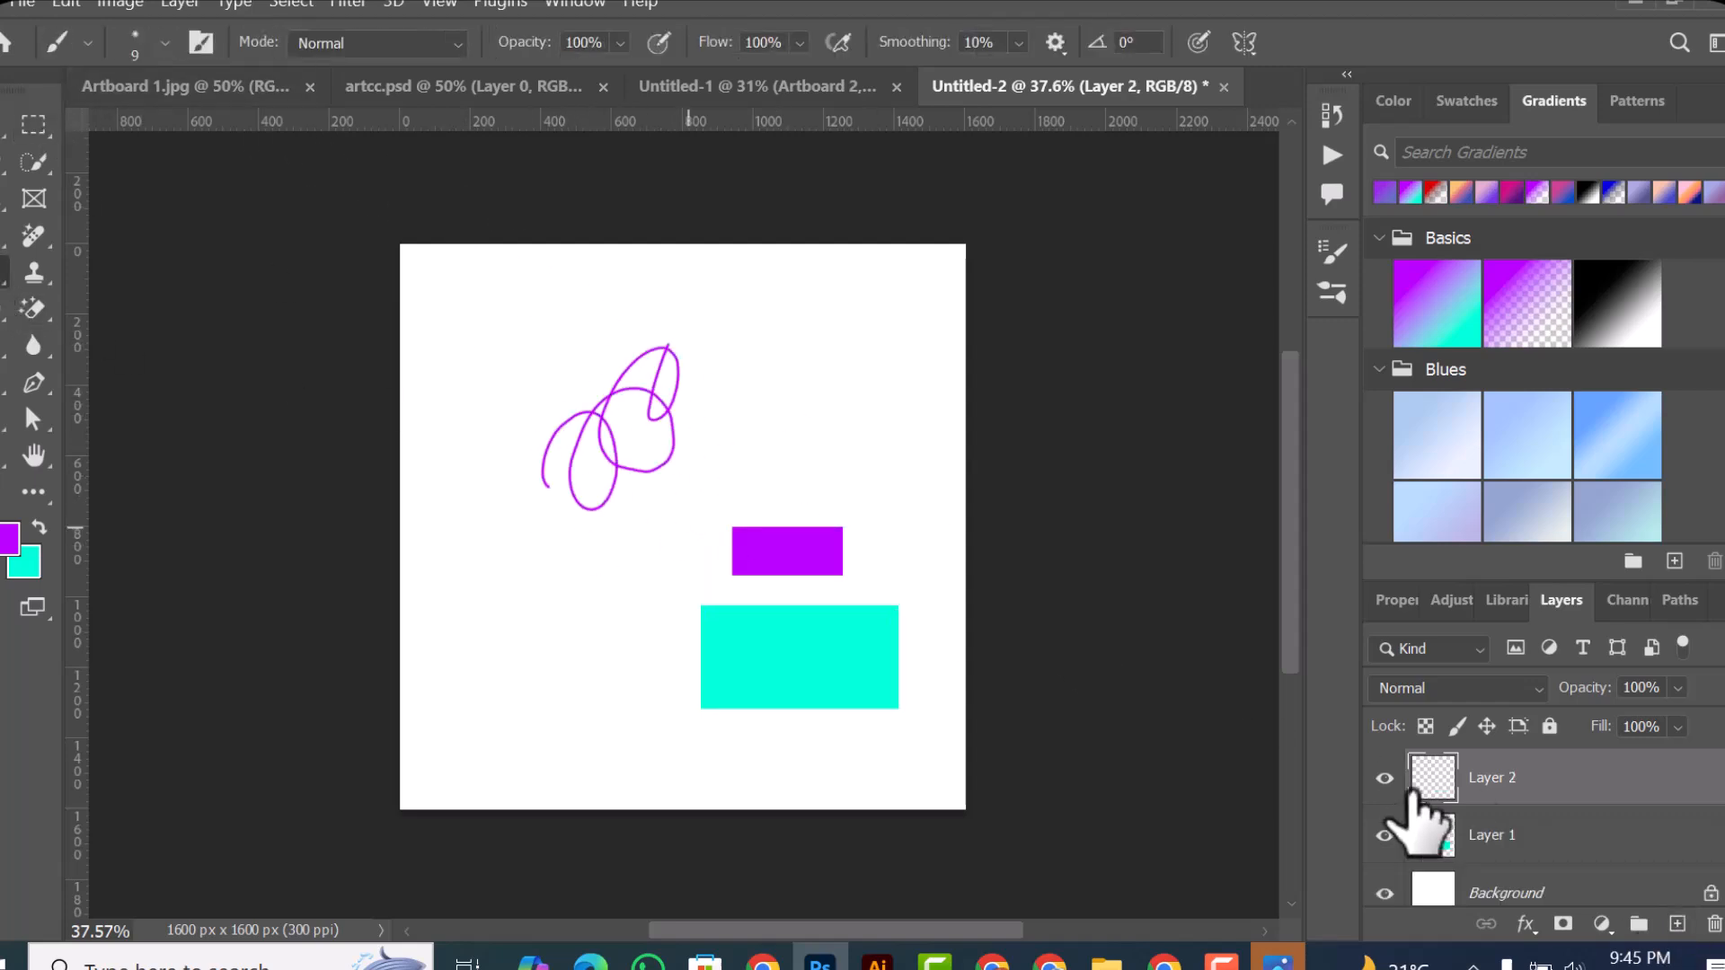
pyautogui.click(1677, 924)
pyautogui.scroll(-1, 1568, 813)
pyautogui.scroll(1, 1491, 790)
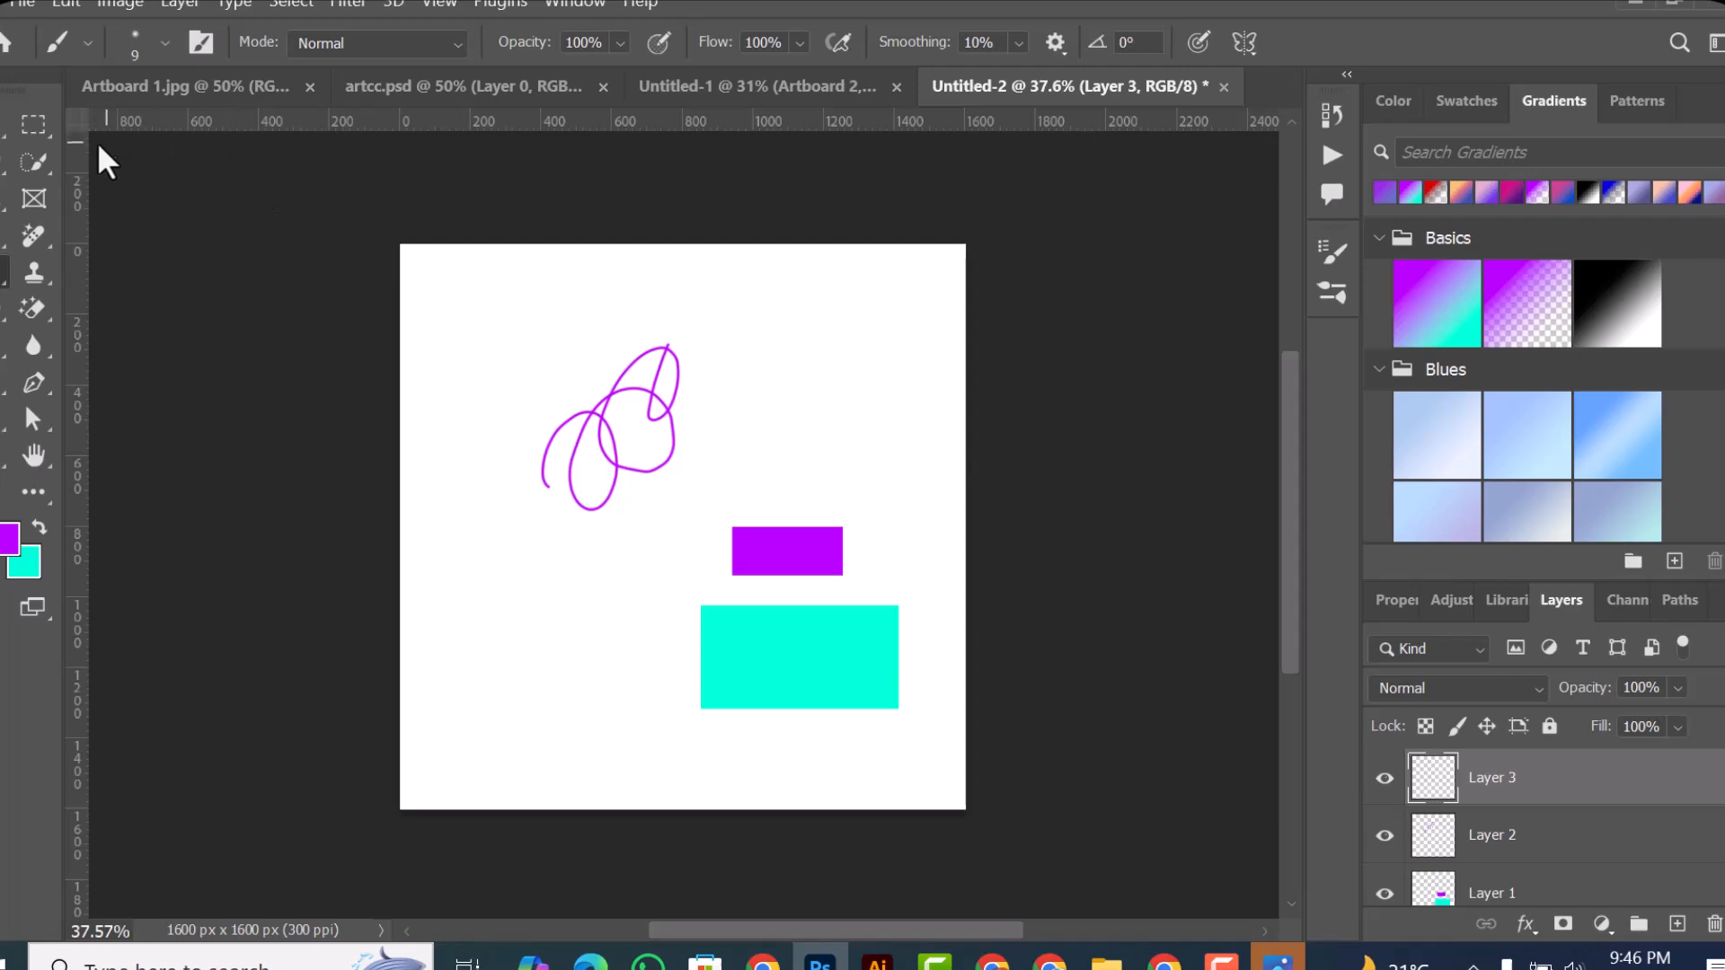
# Step: Move Layer 1's pair of rectangles left so they sit beneath the purple scribble
pyautogui.click(6, 137)
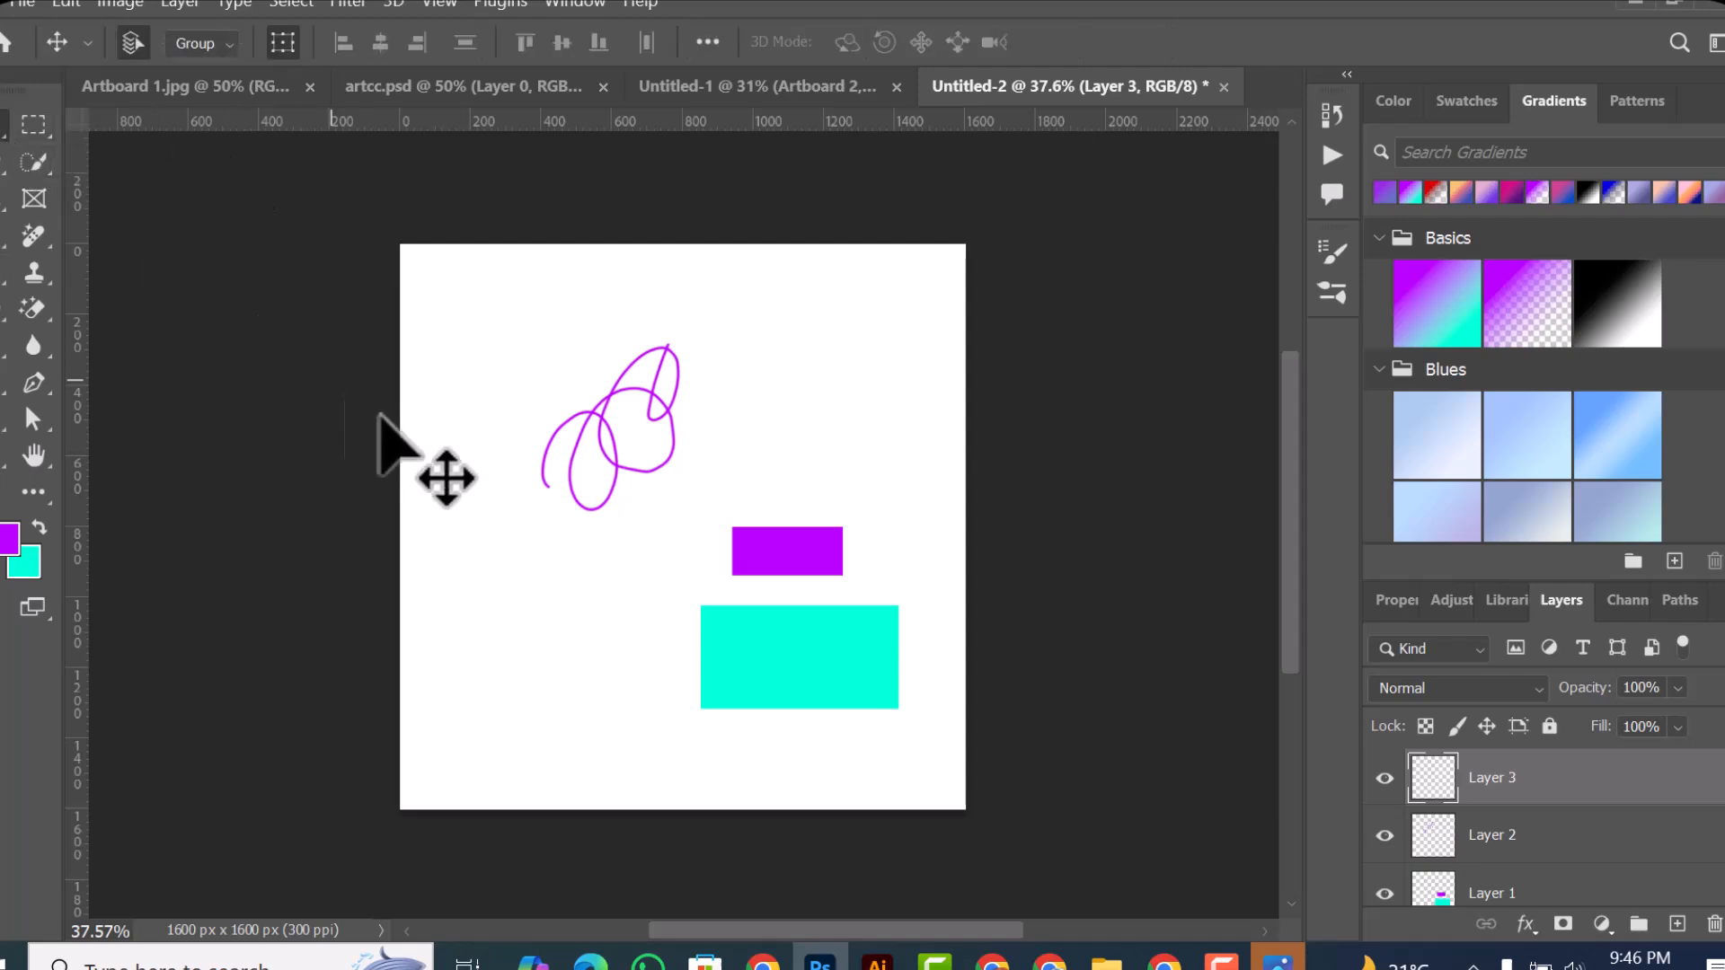
pyautogui.moveTo(456, 362); pyautogui.dragTo(624, 550)
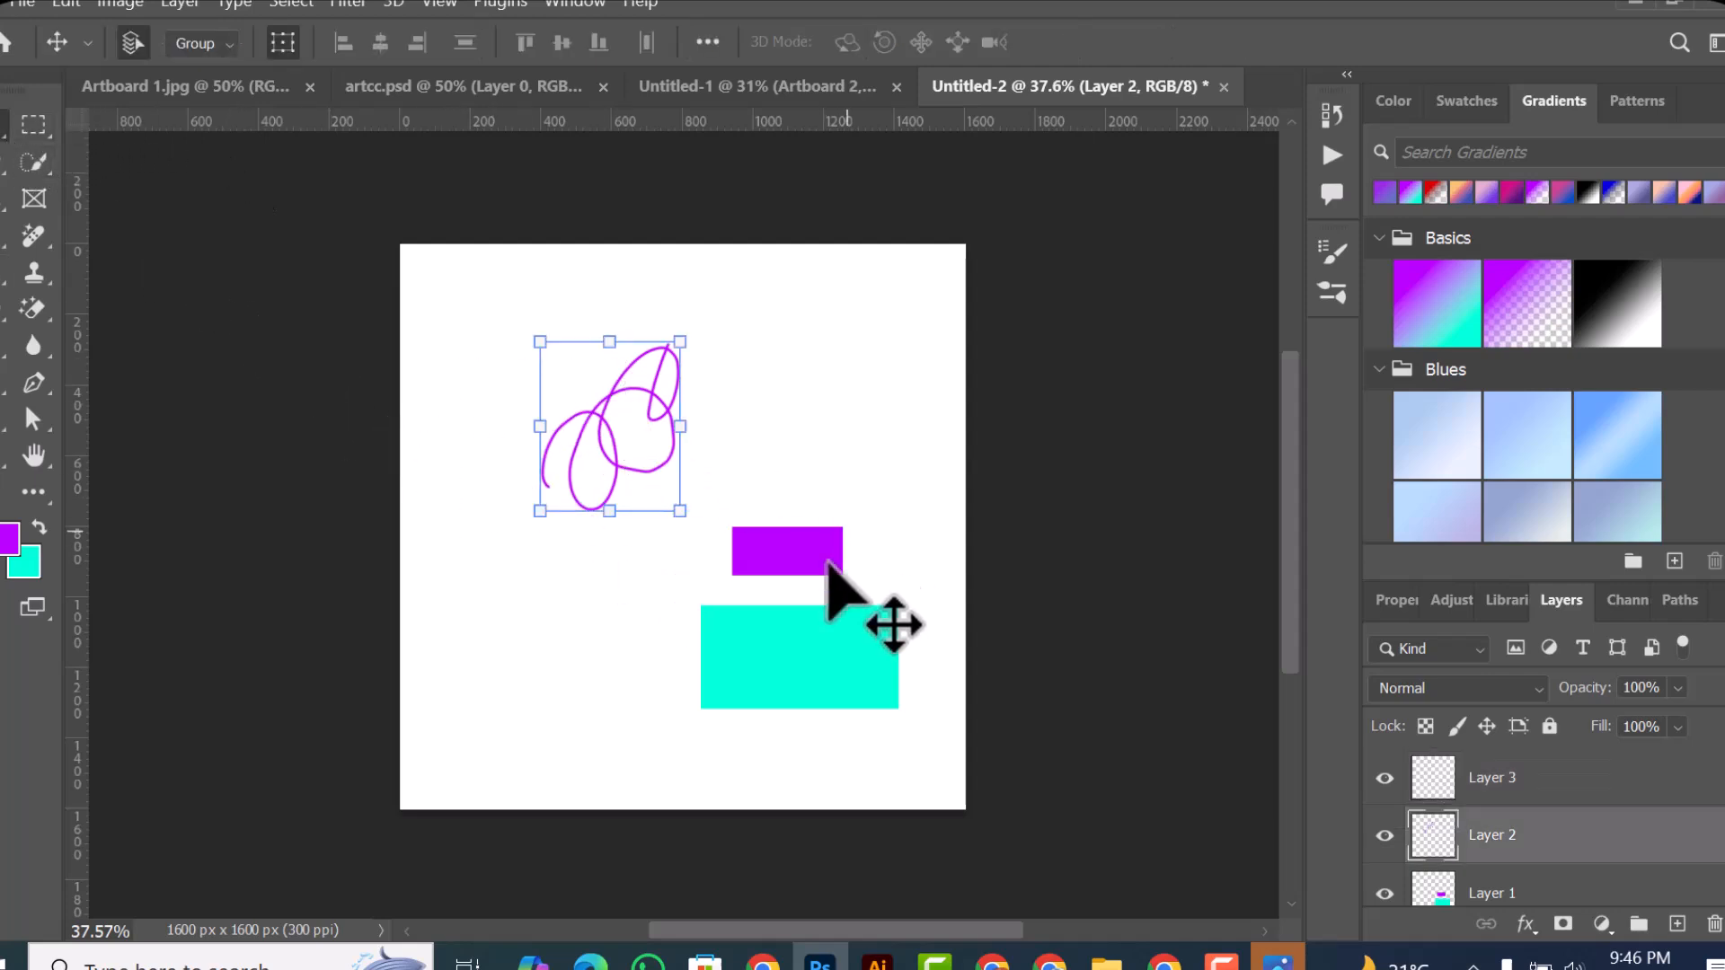
pyautogui.moveTo(778, 405); pyautogui.dragTo(641, 660)
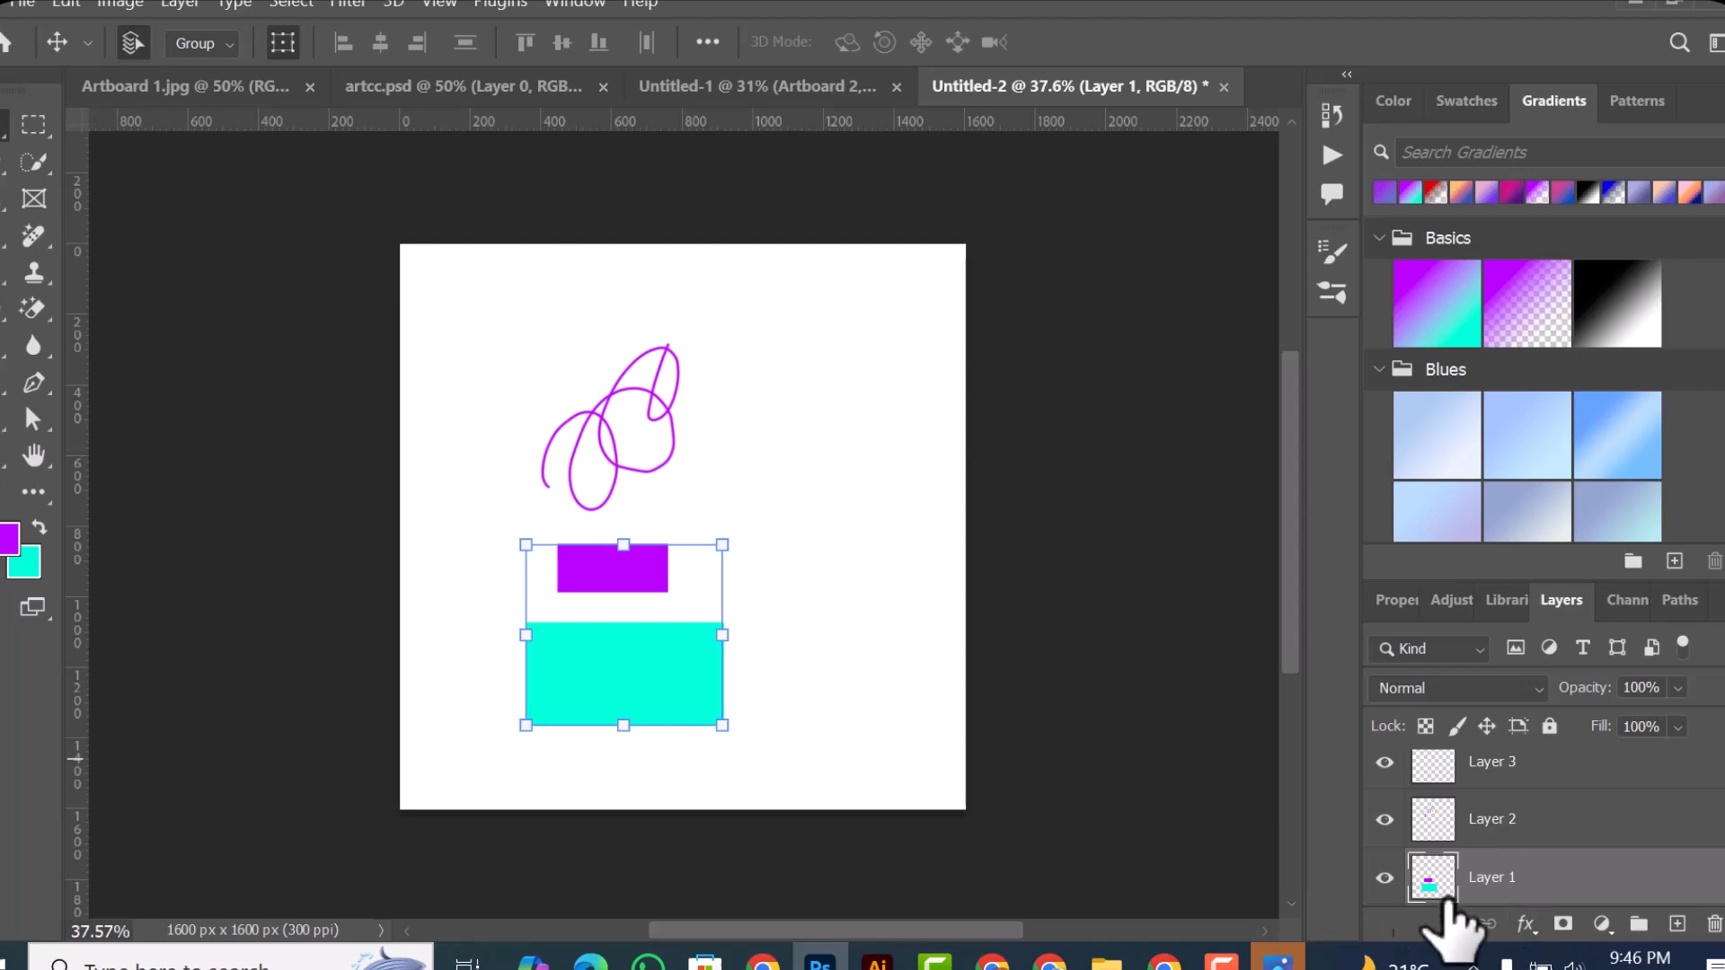
# Step: Toggle Layer 1's visibility off and on, delete the layer, and undo the deletion
pyautogui.click(1384, 877)
pyautogui.click(1384, 877)
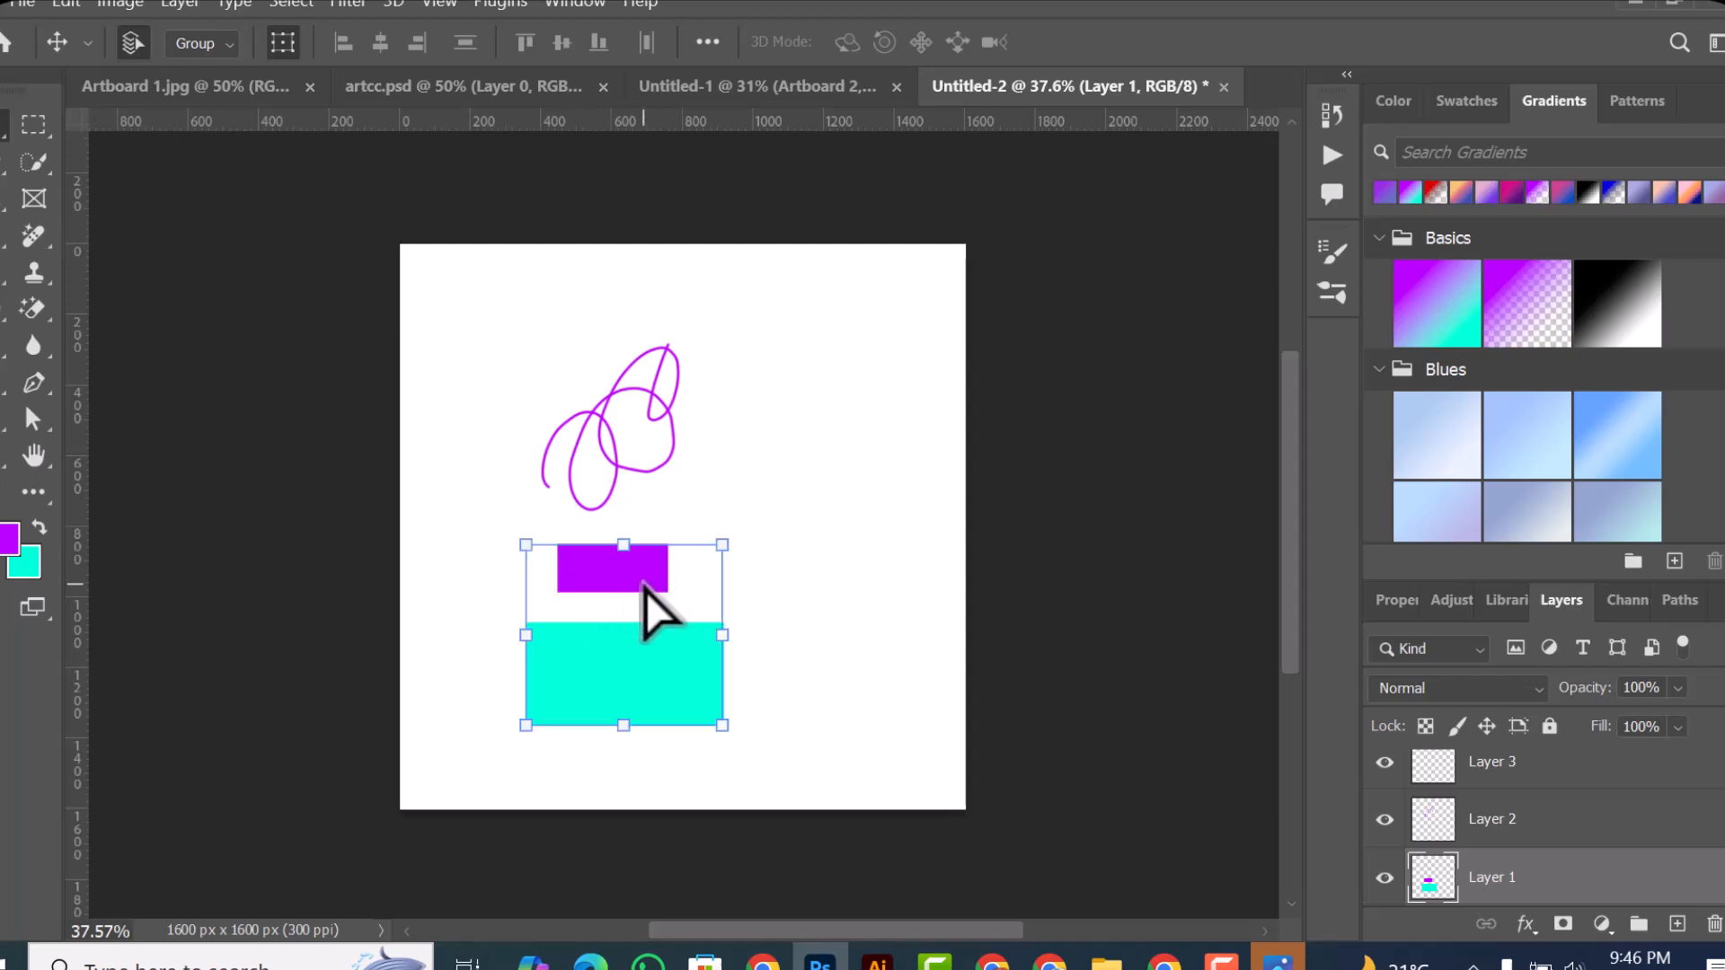
pyautogui.moveTo(1419, 881); pyautogui.dragTo(1713, 924)
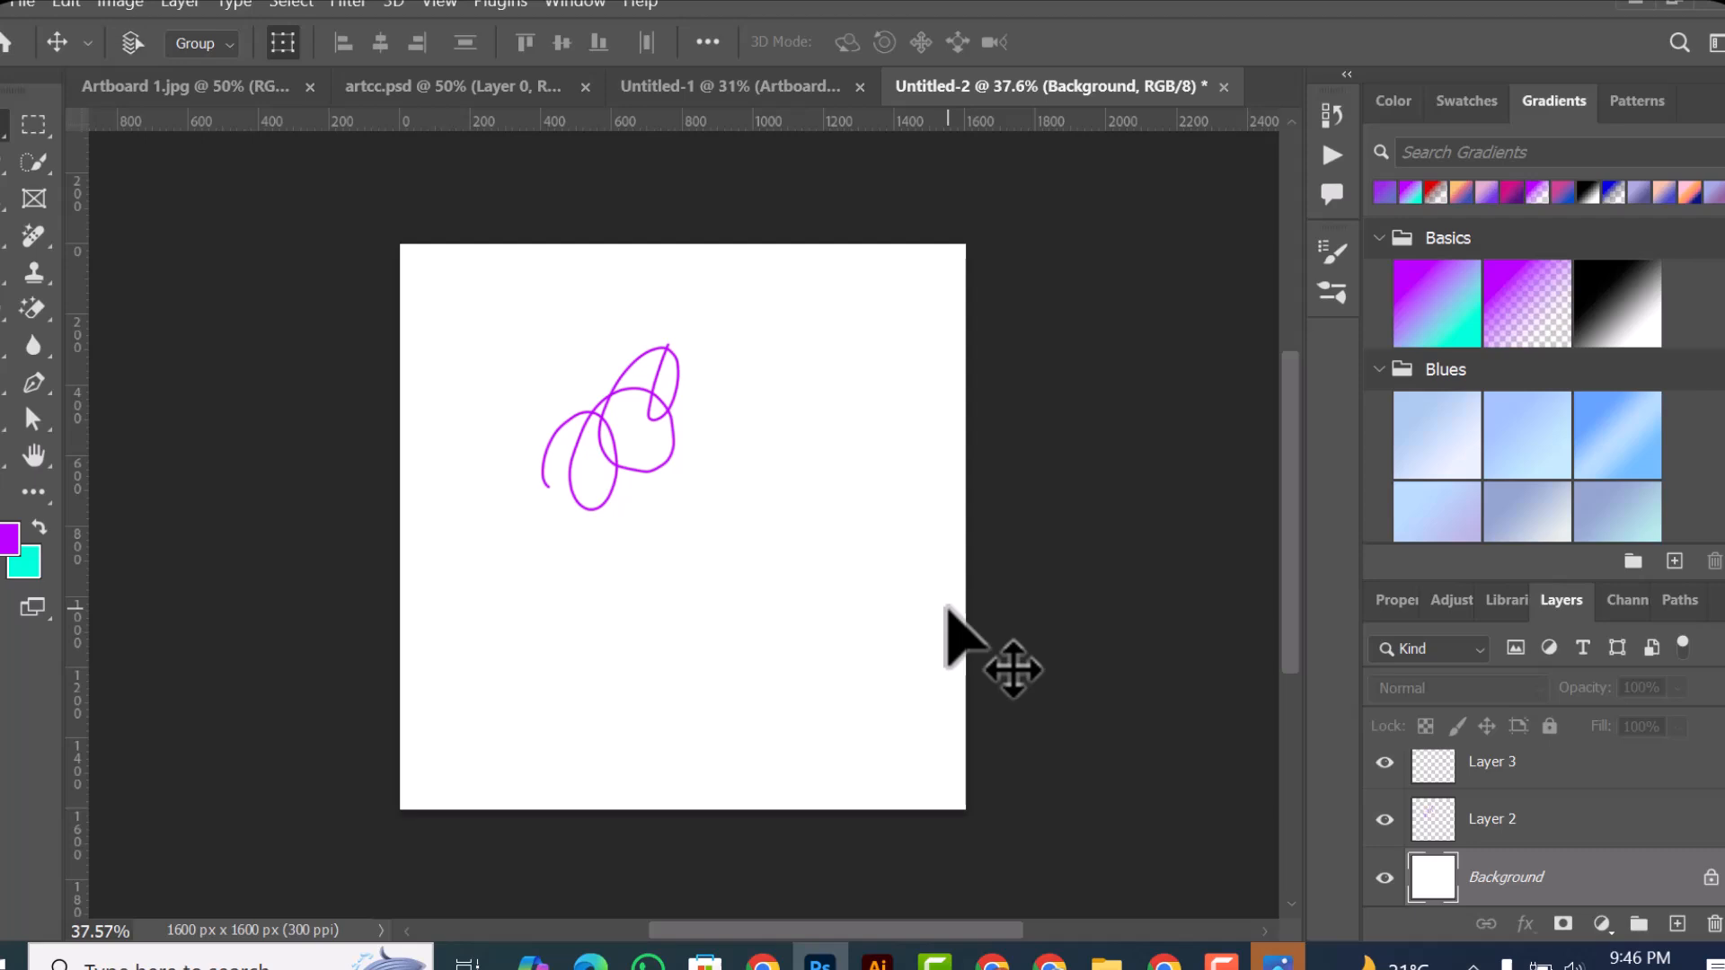
pyautogui.hotkey('ctrl', 'v')
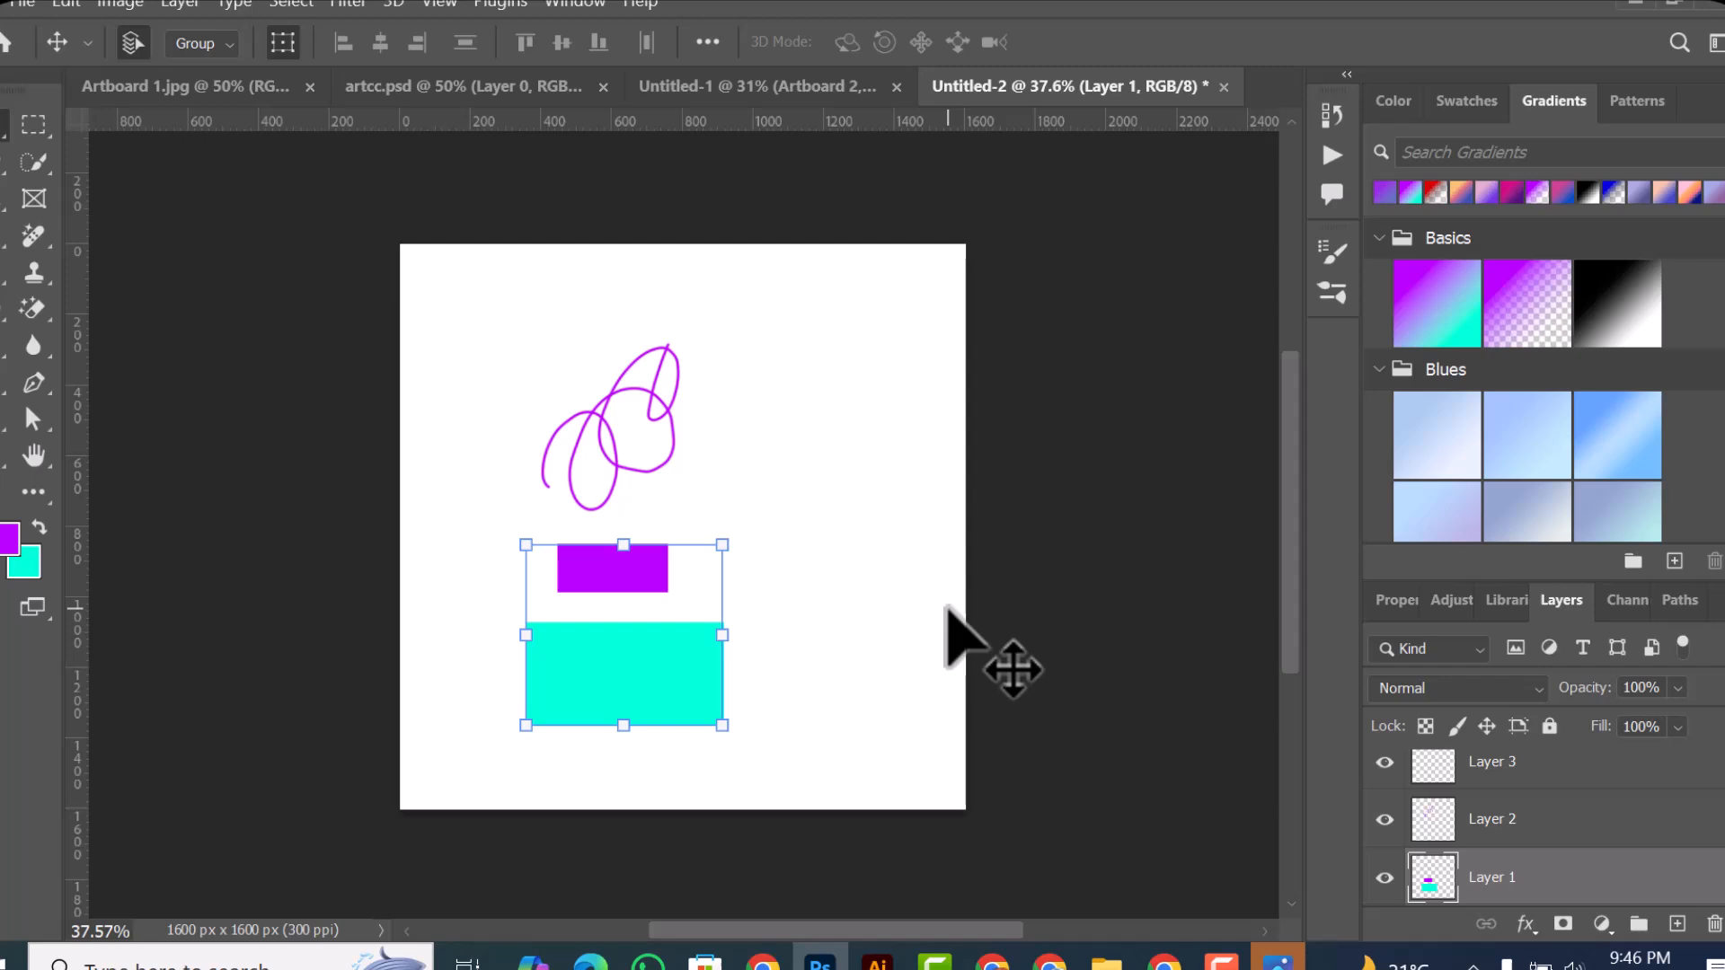
# Step: Move Layer 1's pair of rectangles up and right, beside the lower right of the scribble
pyautogui.click(709, 503)
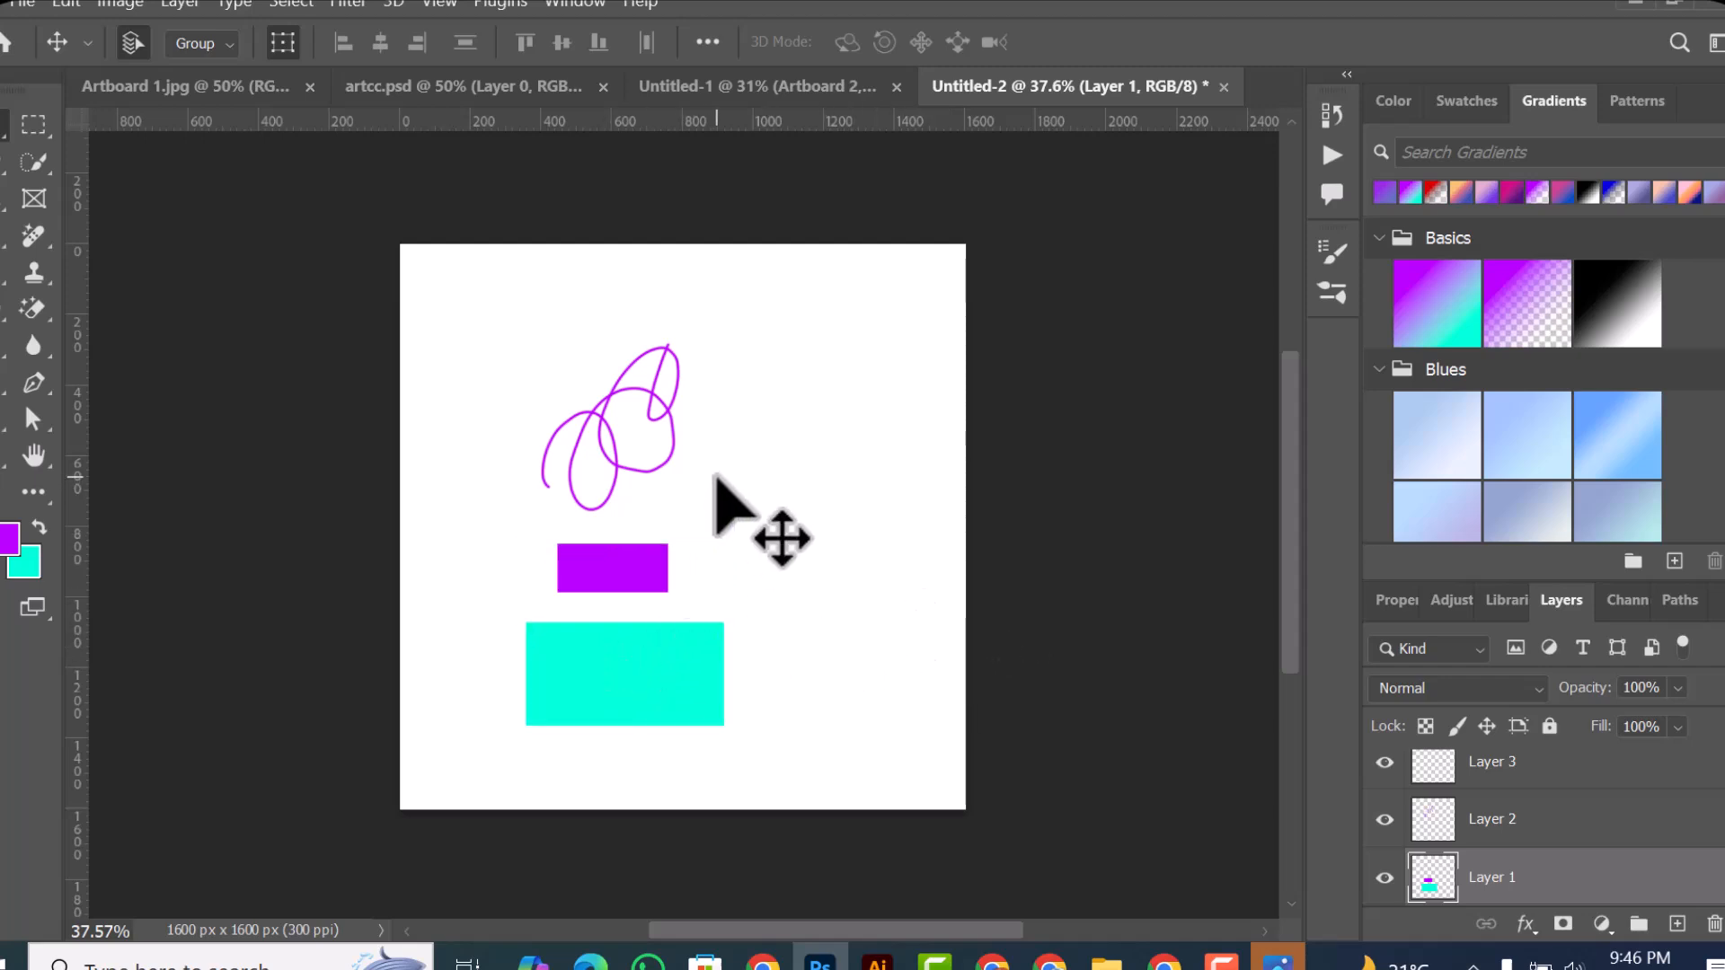
pyautogui.click(648, 699)
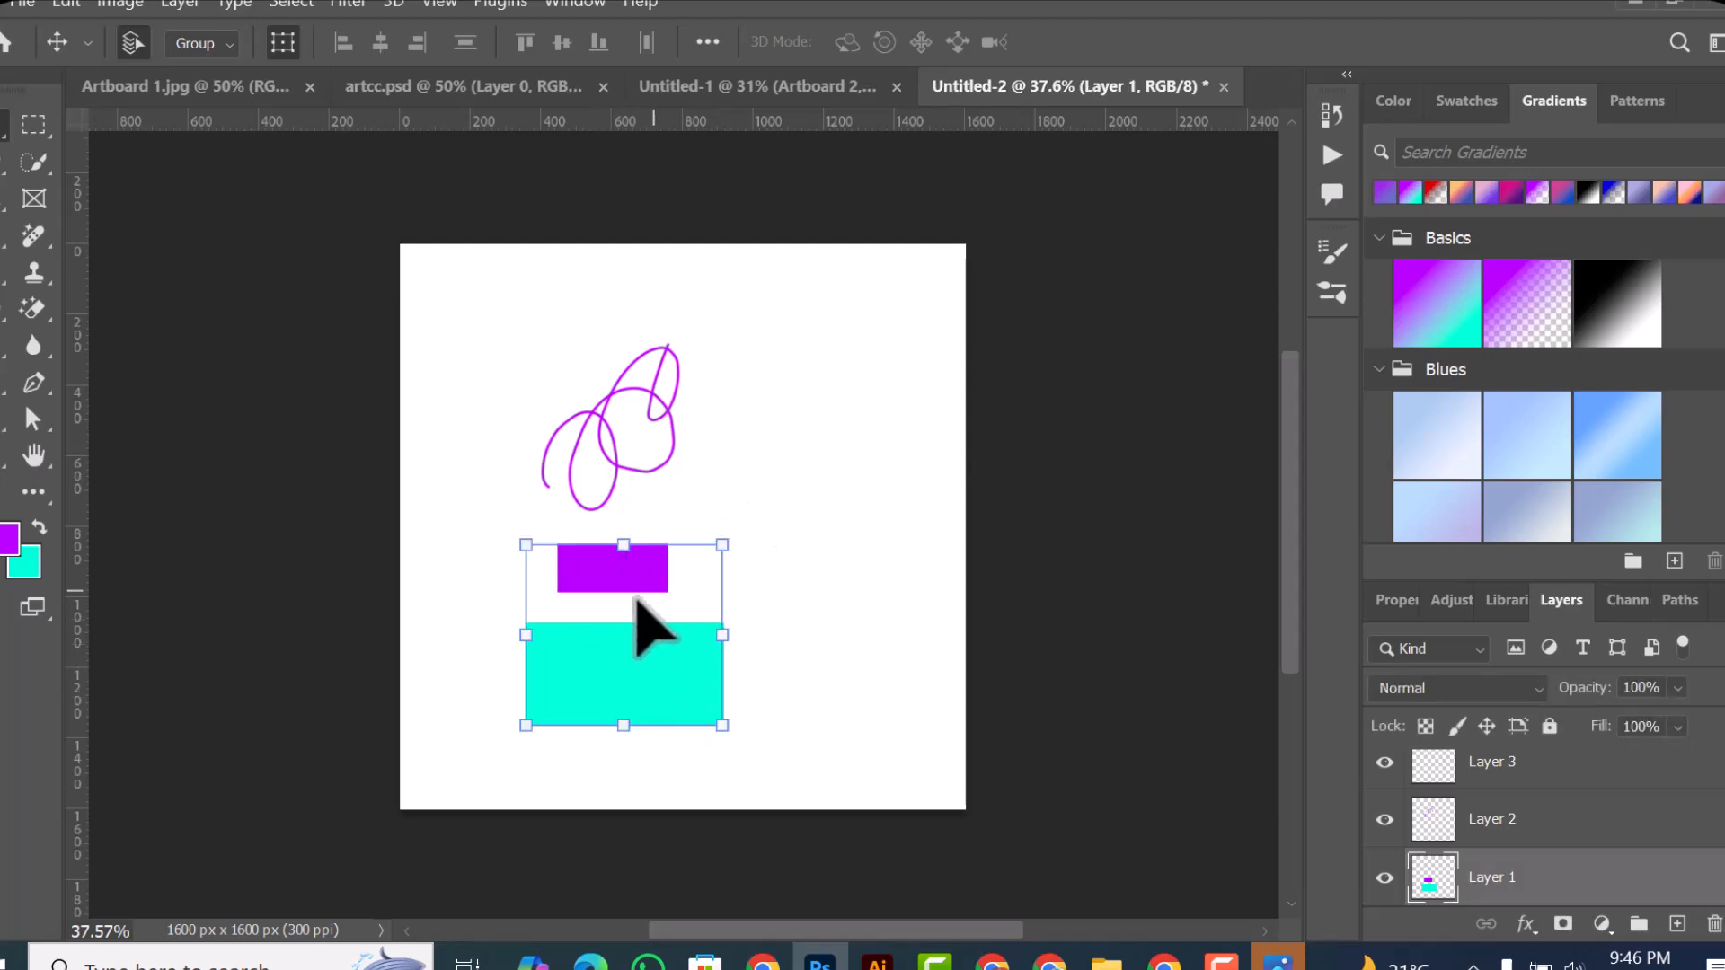
pyautogui.moveTo(611, 561); pyautogui.dragTo(740, 499)
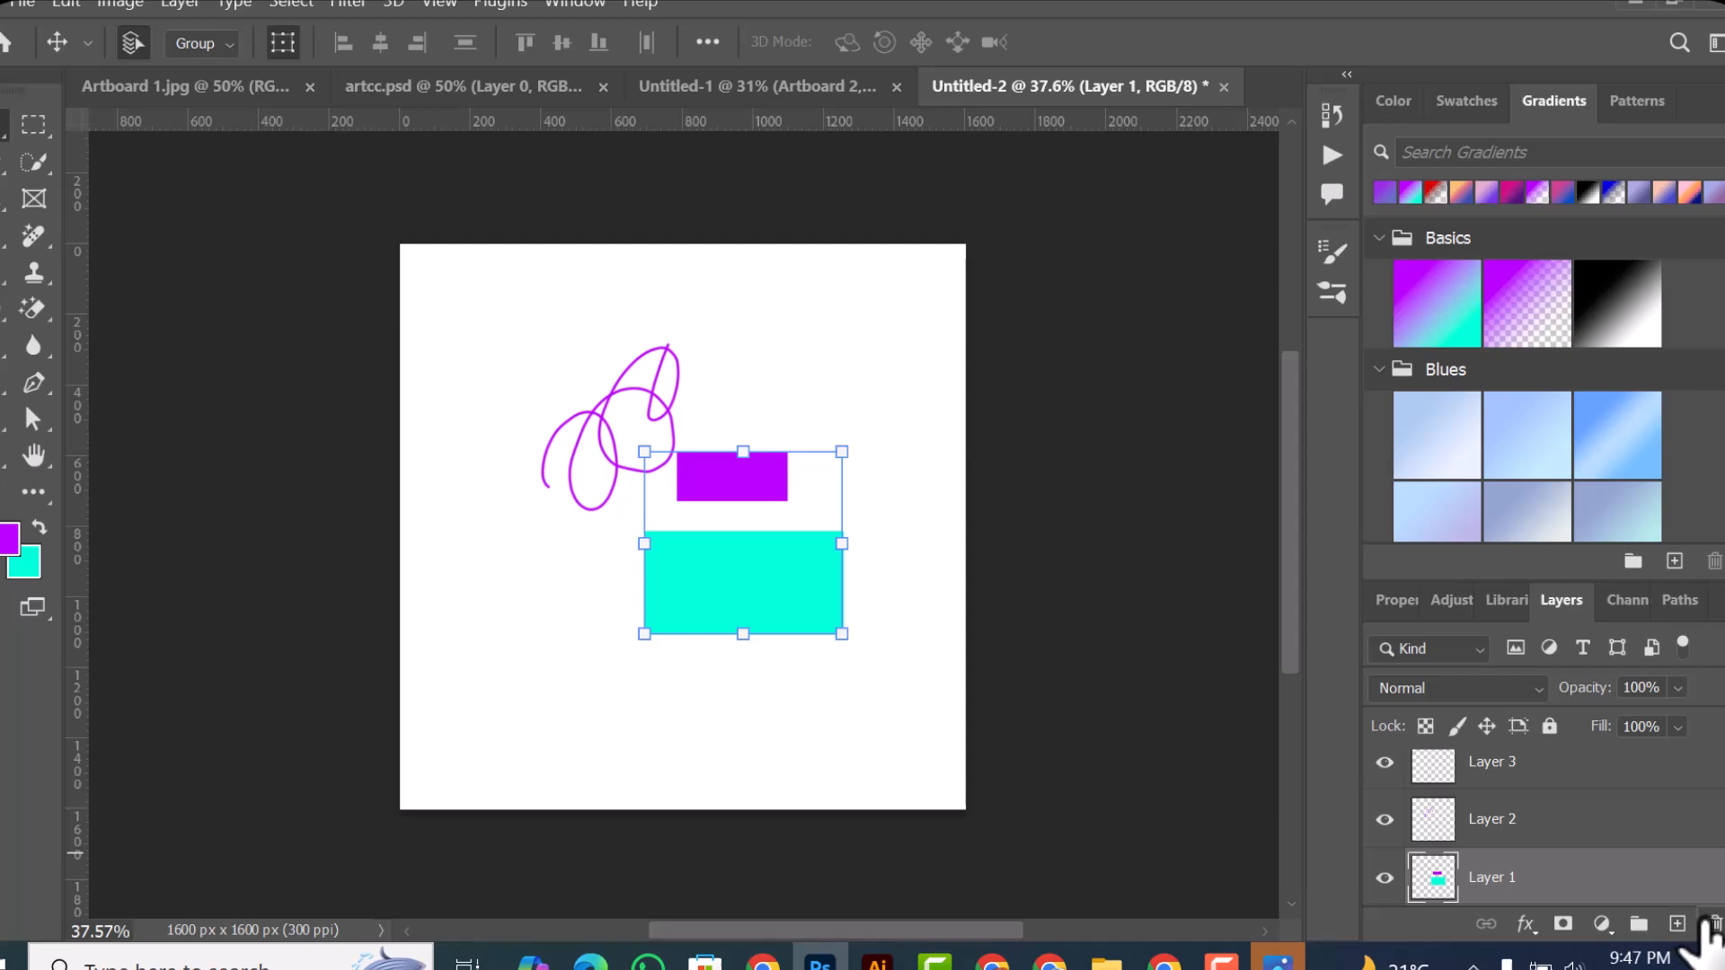
# Step: Move the purple scribble on Layer 2 down and left, clear of the two rectangles
pyautogui.click(596, 437)
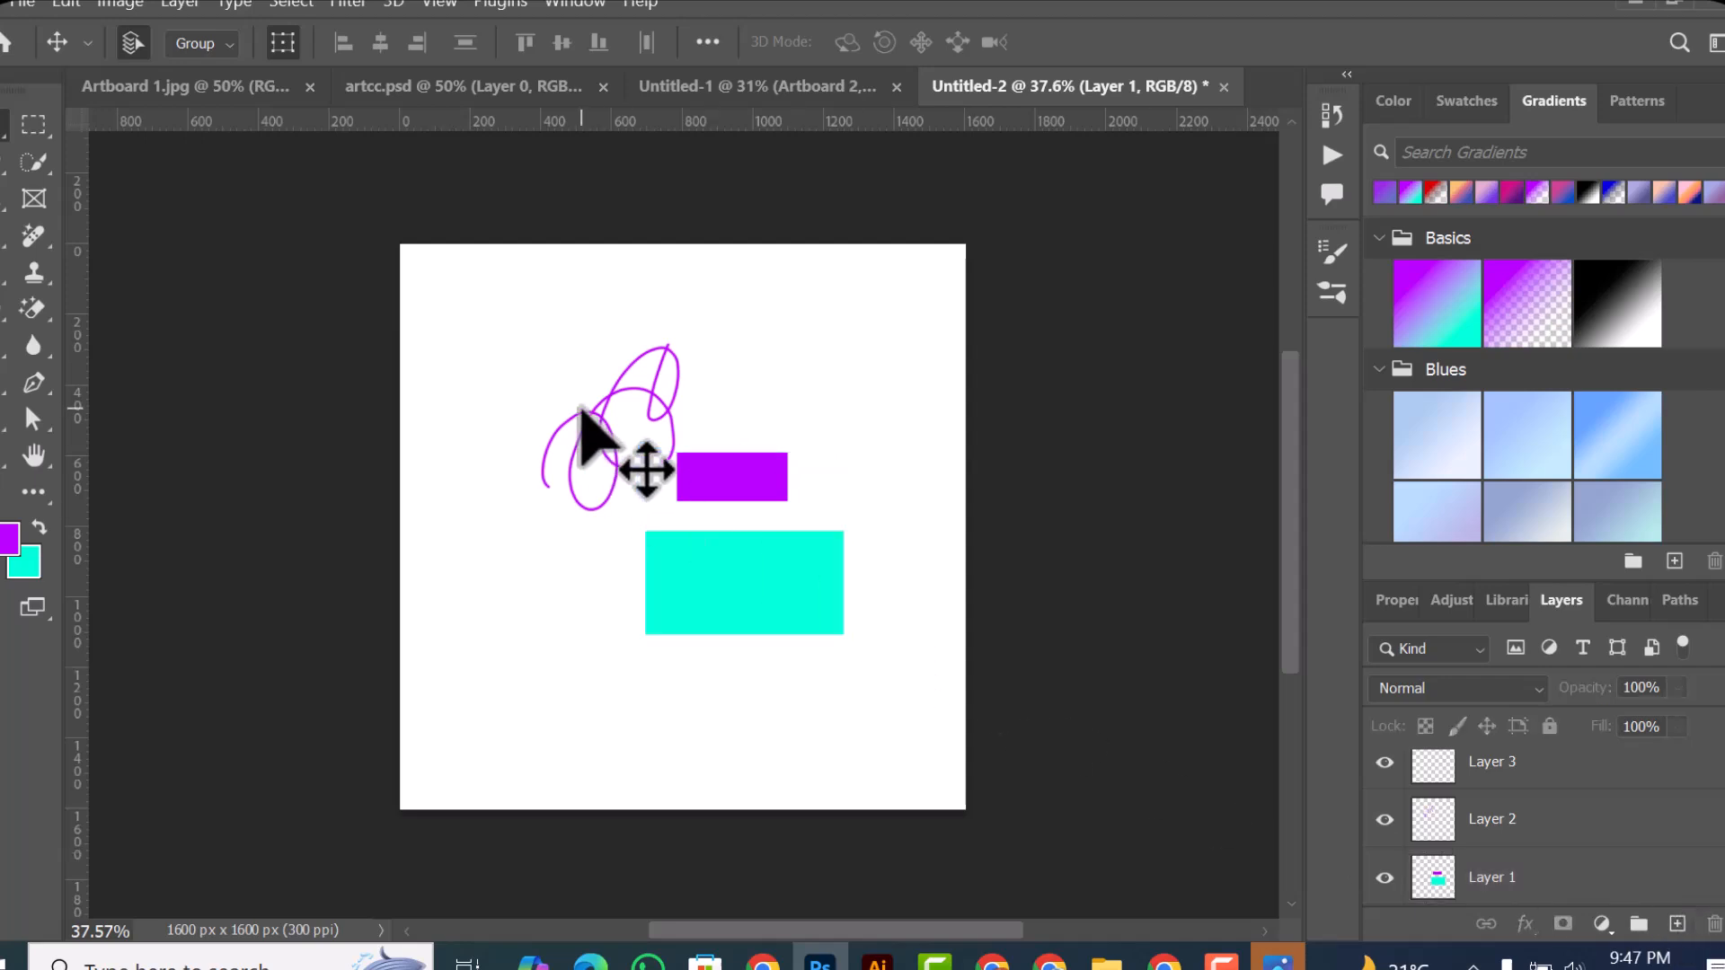
pyautogui.moveTo(620, 307)
pyautogui.mouseDown()
pyautogui.moveTo(682, 405)
pyautogui.moveTo(516, 579)
pyautogui.mouseUp()
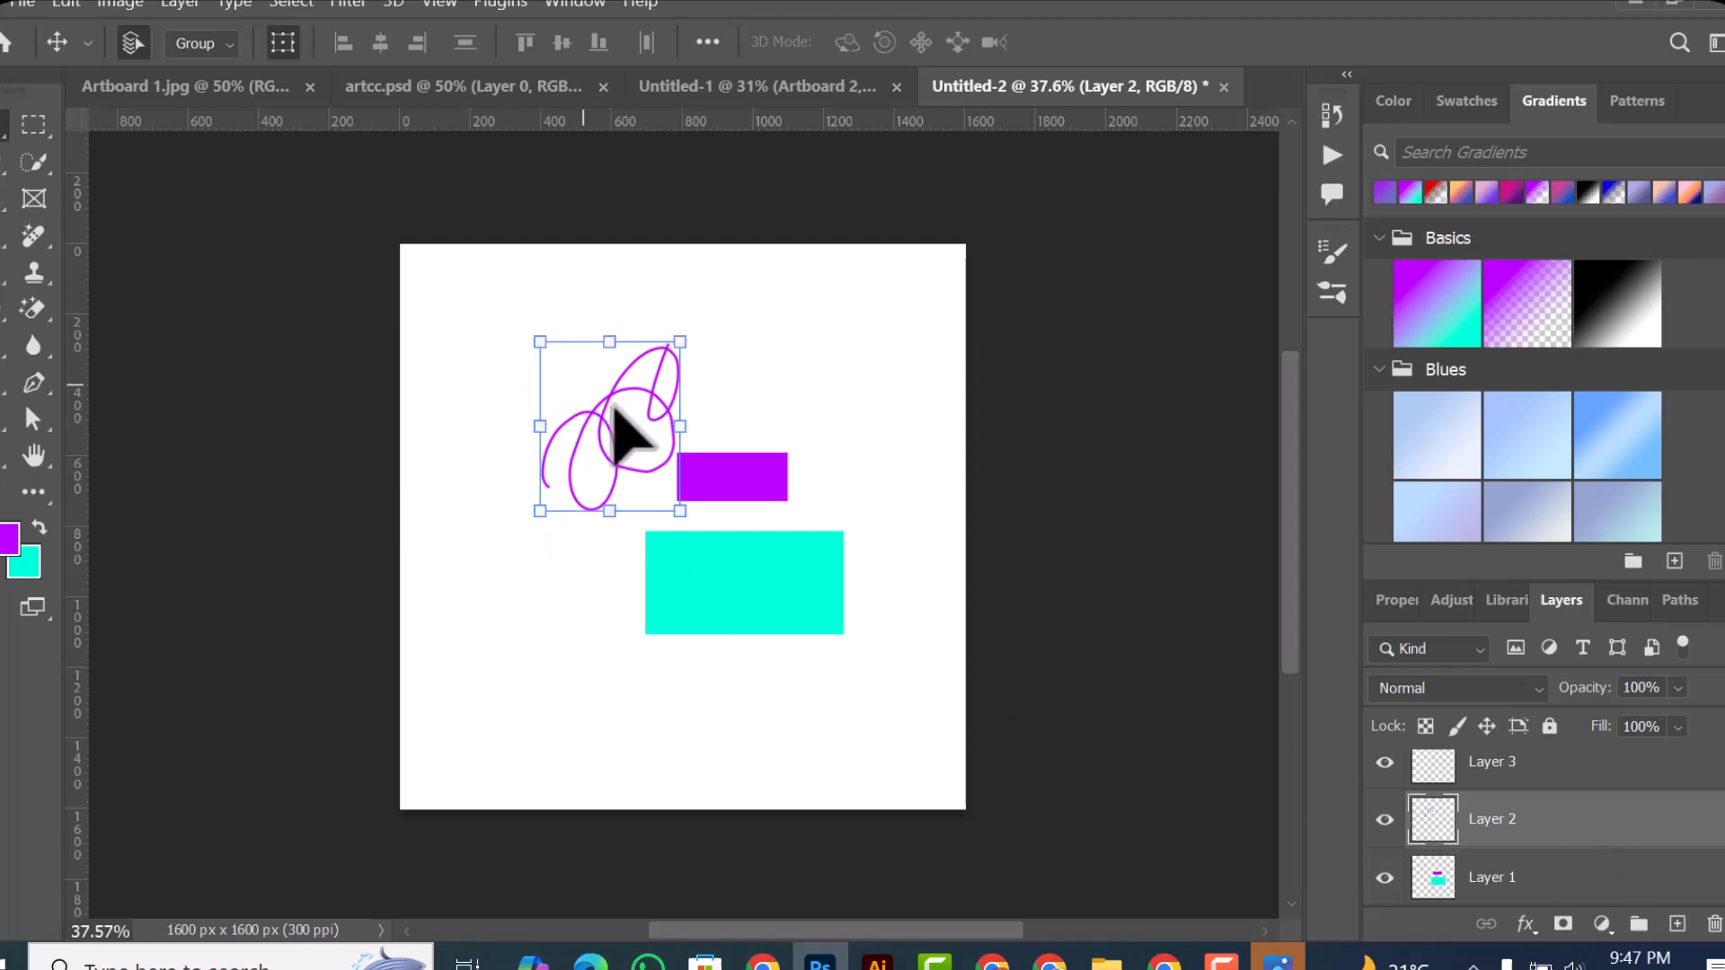
pyautogui.moveTo(584, 406)
pyautogui.mouseDown()
pyautogui.moveTo(577, 450)
pyautogui.moveTo(512, 501)
pyautogui.moveTo(483, 485)
pyautogui.mouseUp()
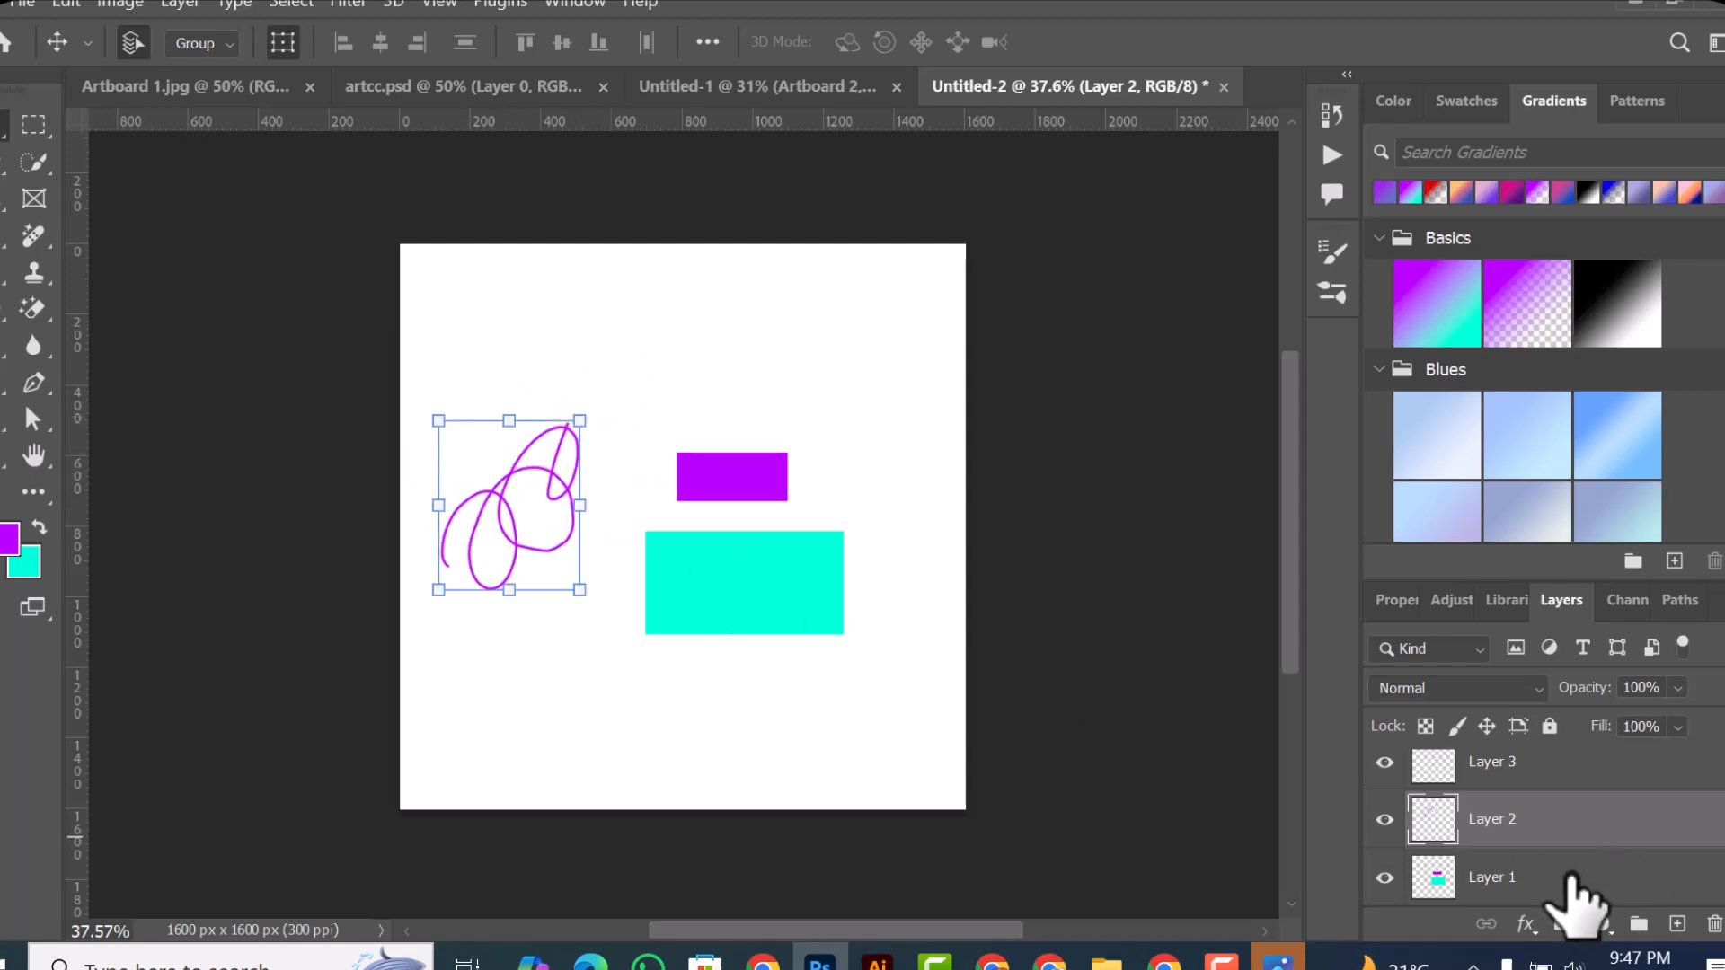
pyautogui.click(506, 523)
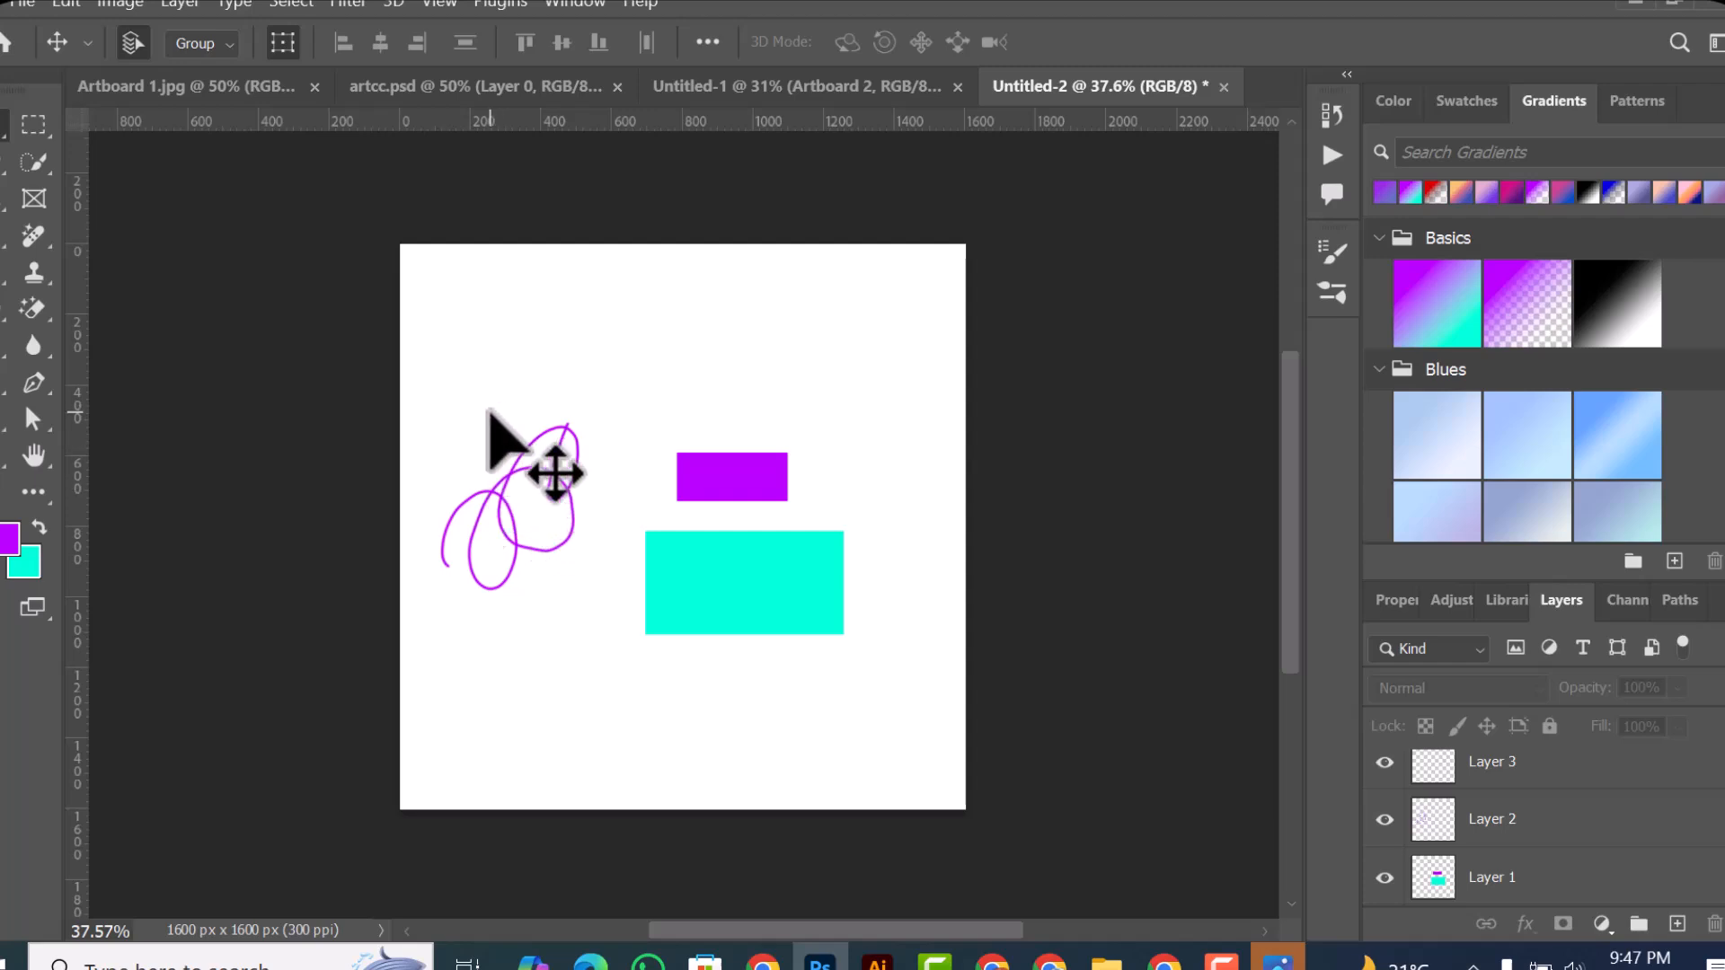
pyautogui.click(526, 534)
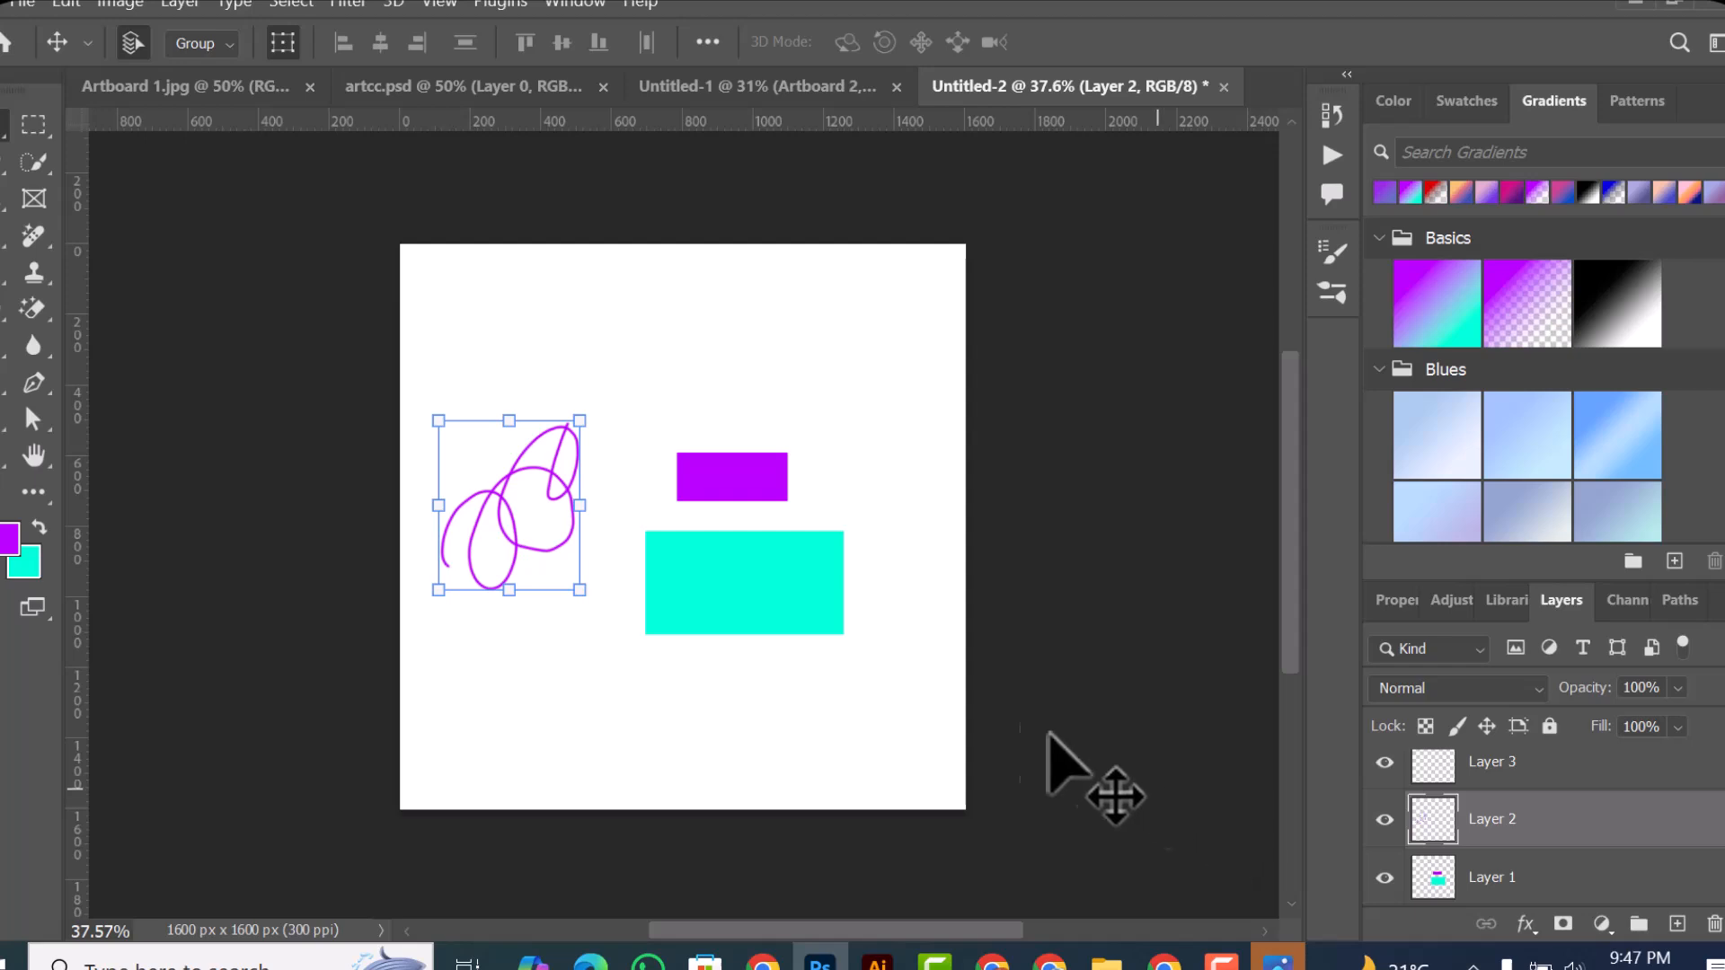
# Step: Delete Layer 2 with the purple scribble and Layer 1 with the two rectangles
pyautogui.click(776, 596)
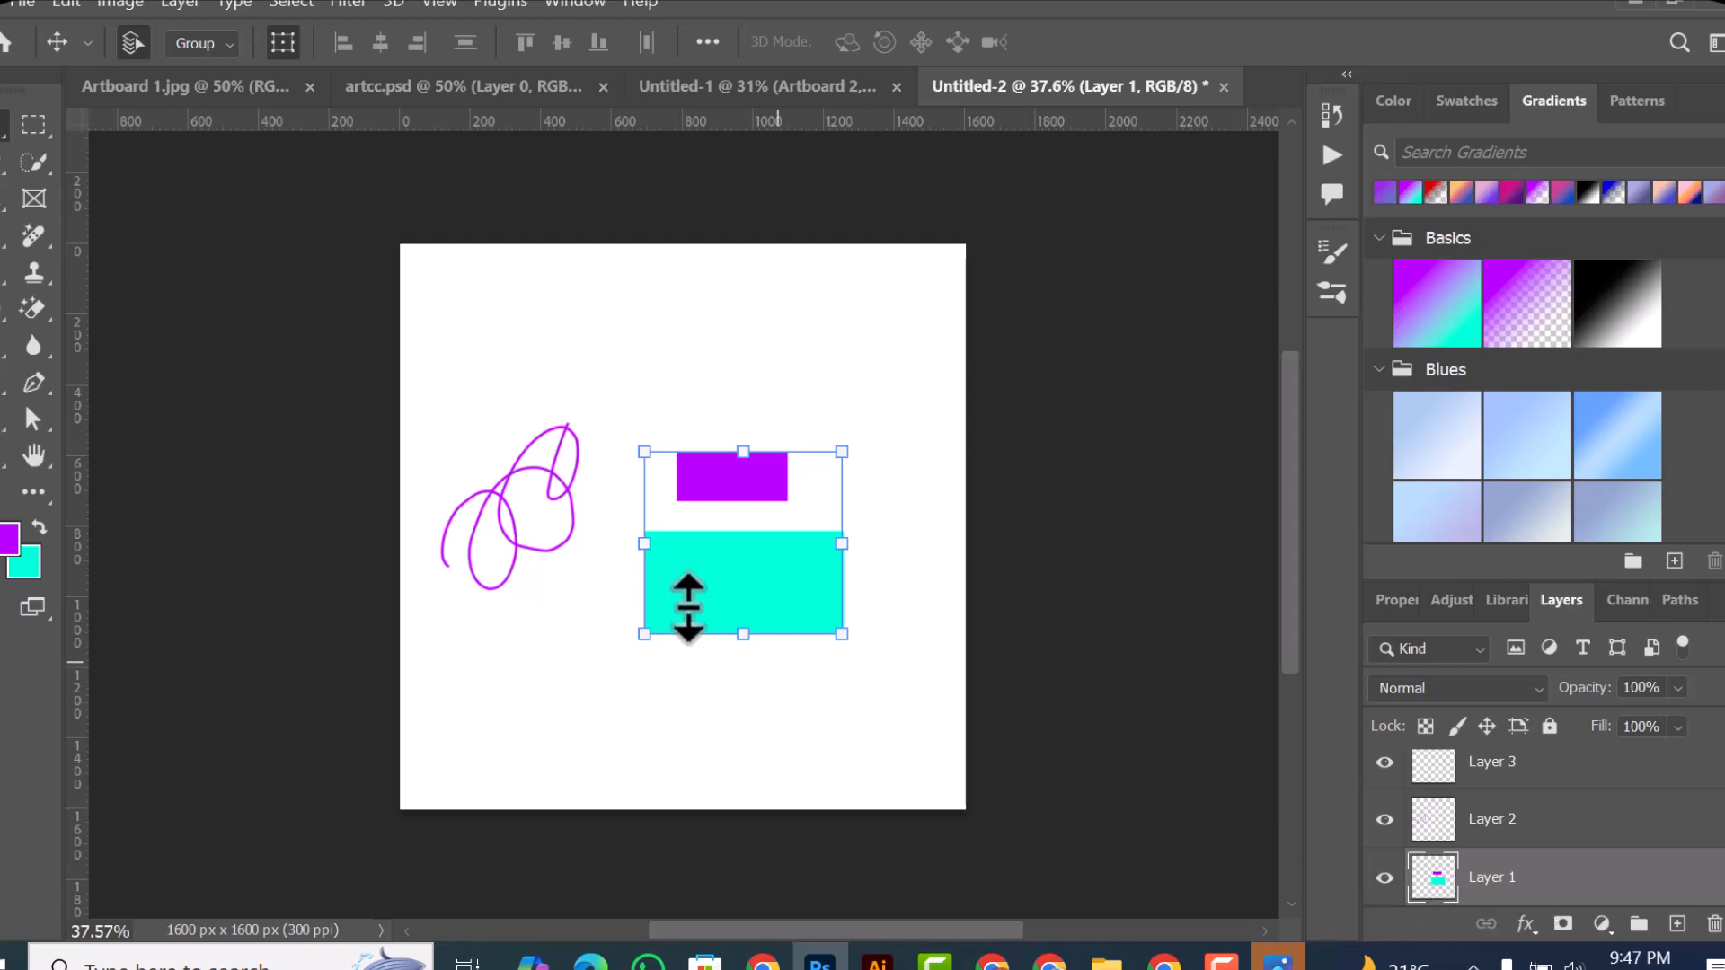
pyautogui.click(526, 543)
pyautogui.moveTo(437, 382)
pyautogui.mouseDown()
pyautogui.moveTo(578, 662)
pyautogui.moveTo(566, 620)
pyautogui.mouseUp()
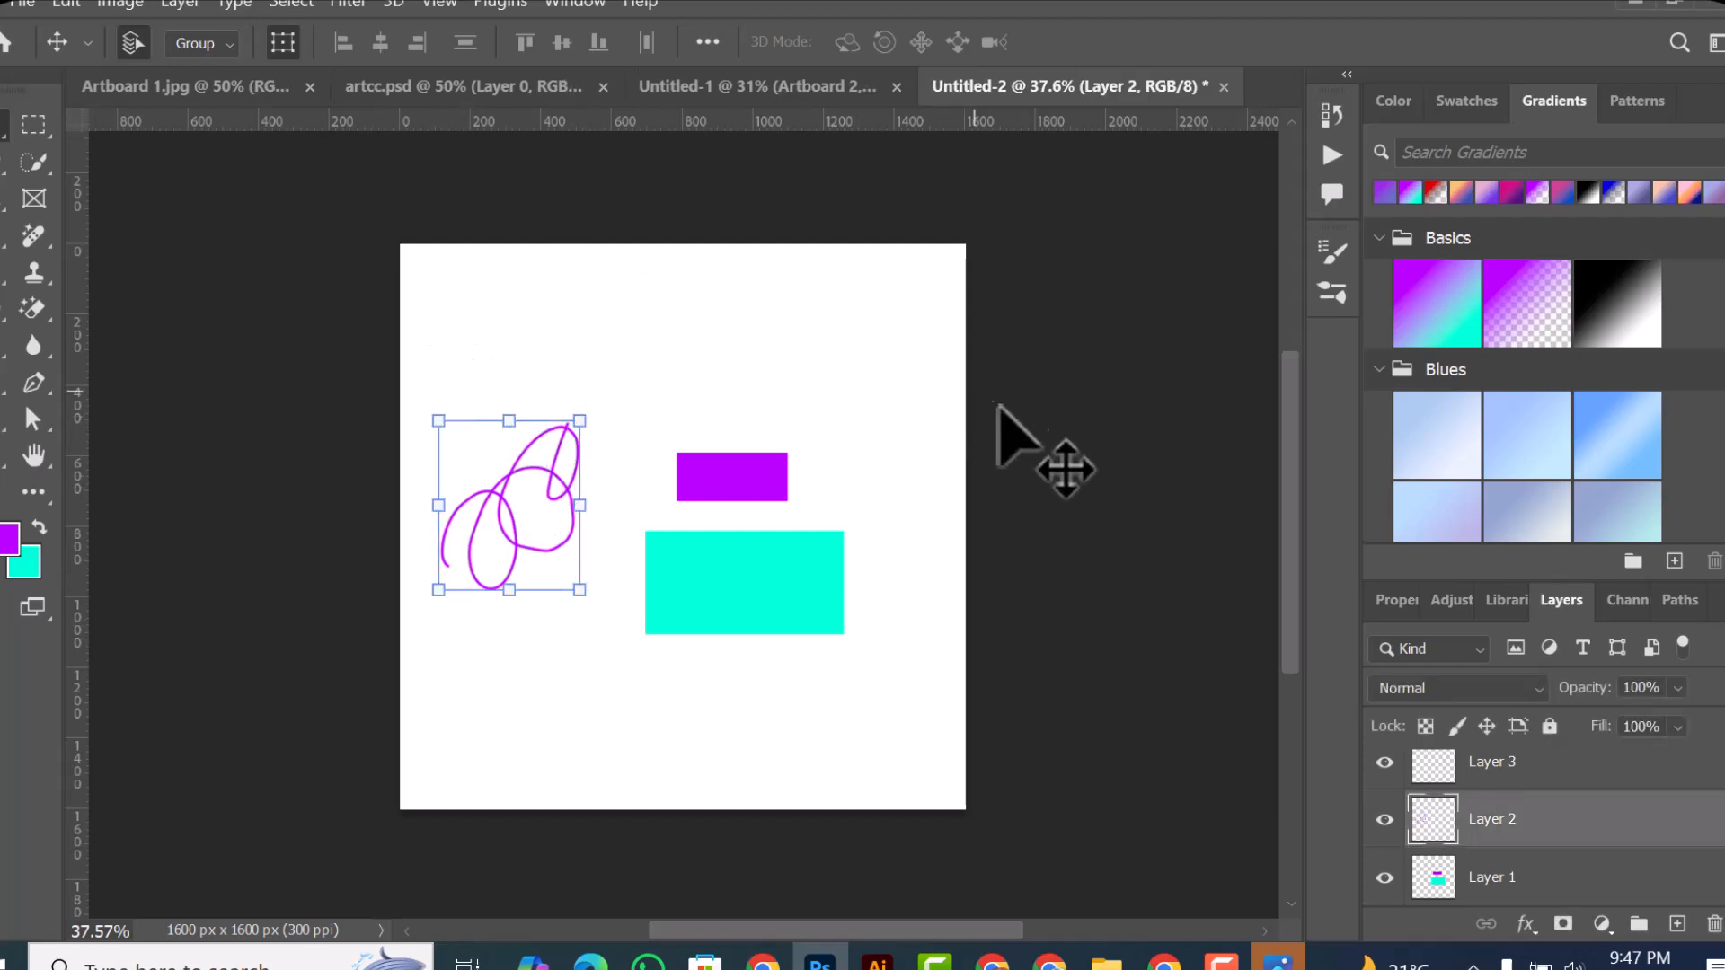
pyautogui.press('Delete')
pyautogui.moveTo(518, 388); pyautogui.dragTo(770, 387)
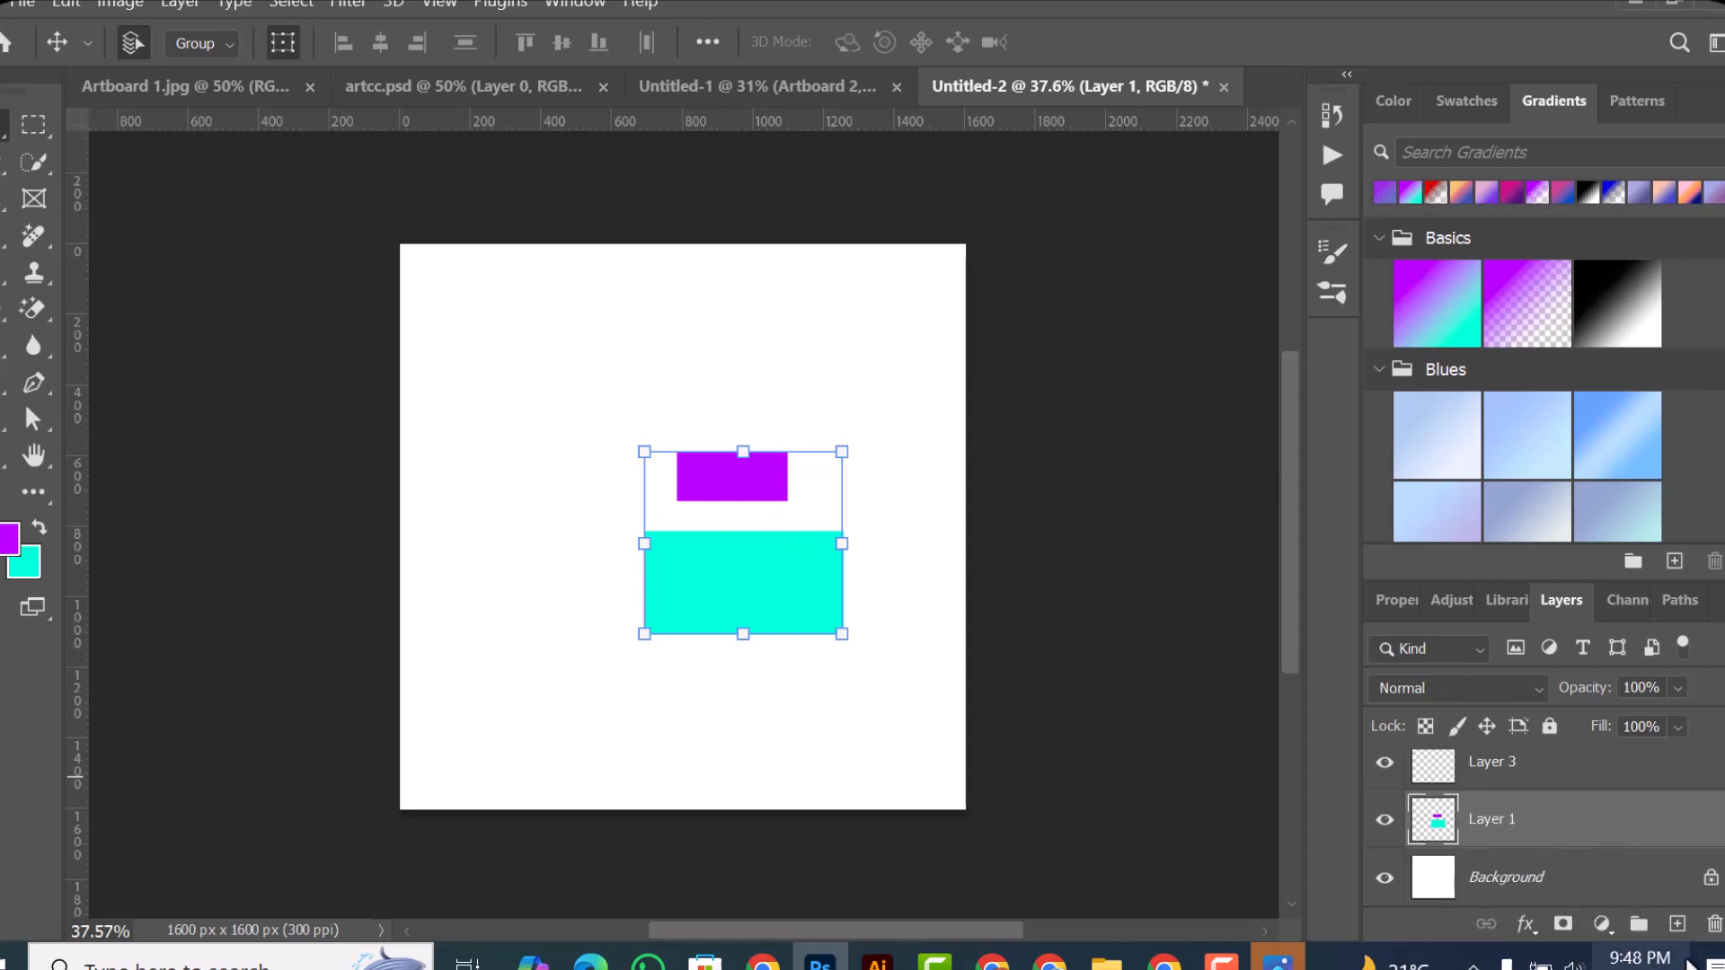
pyautogui.click(1712, 925)
pyautogui.click(539, 410)
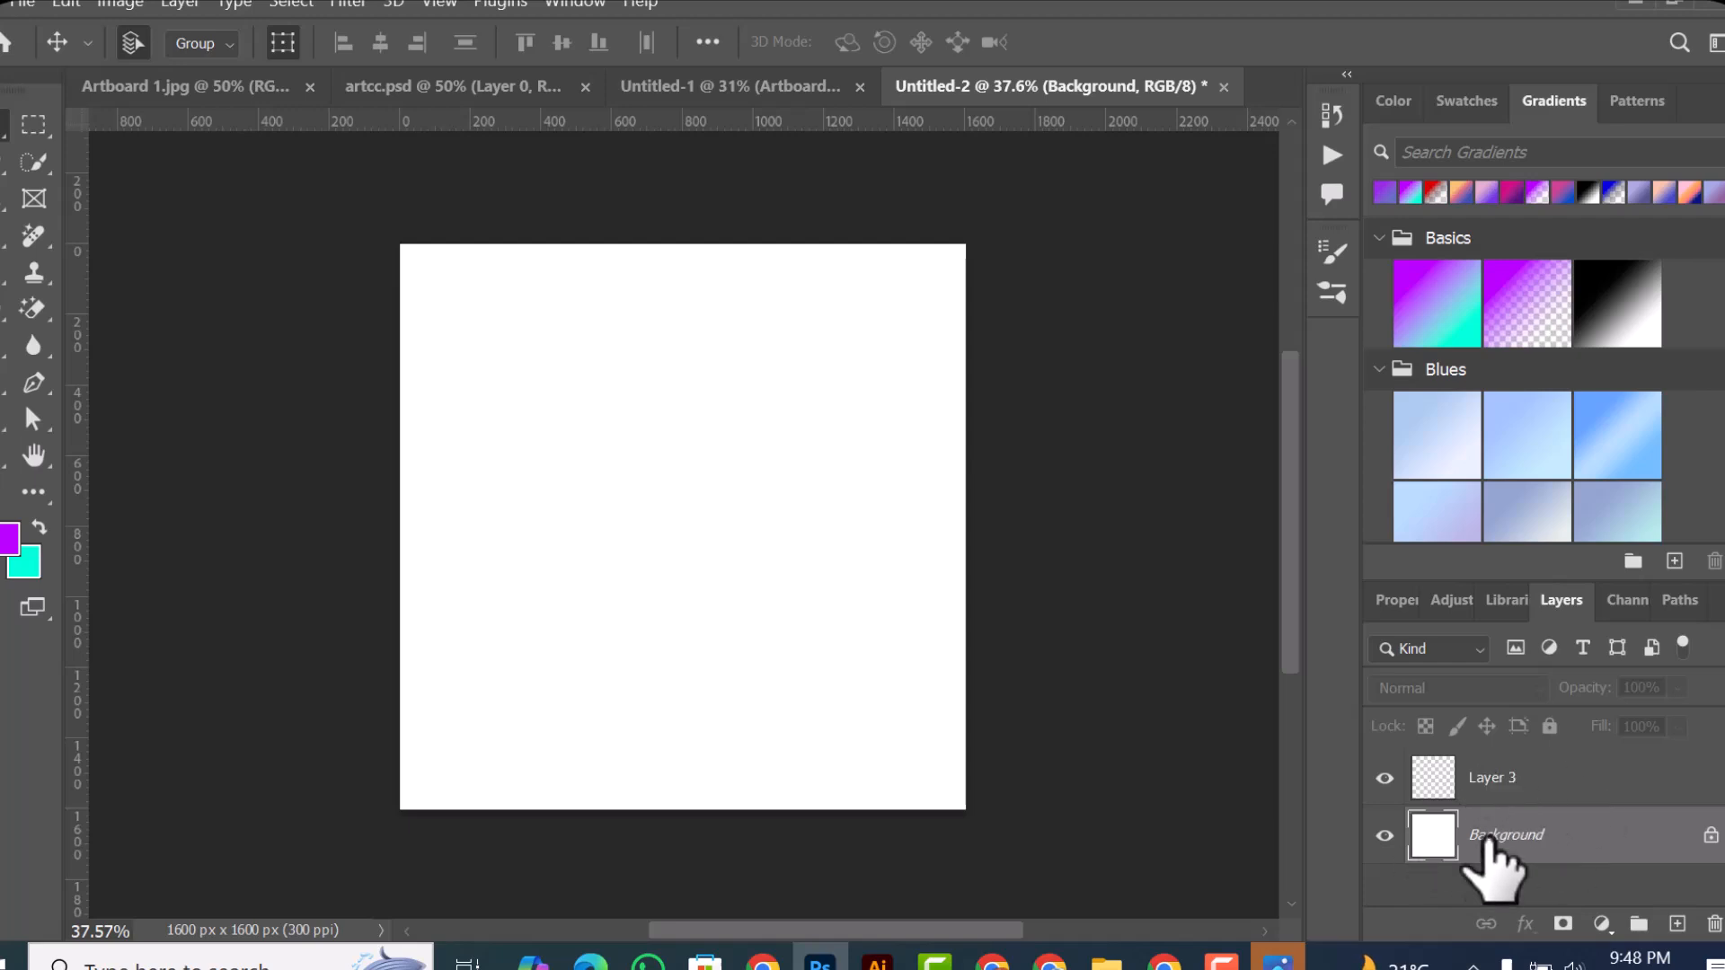
# Step: On Layer 3, fill a wide rectangular selection in the canvas's upper half with bright green foreground color 00ff18
pyautogui.click(1491, 782)
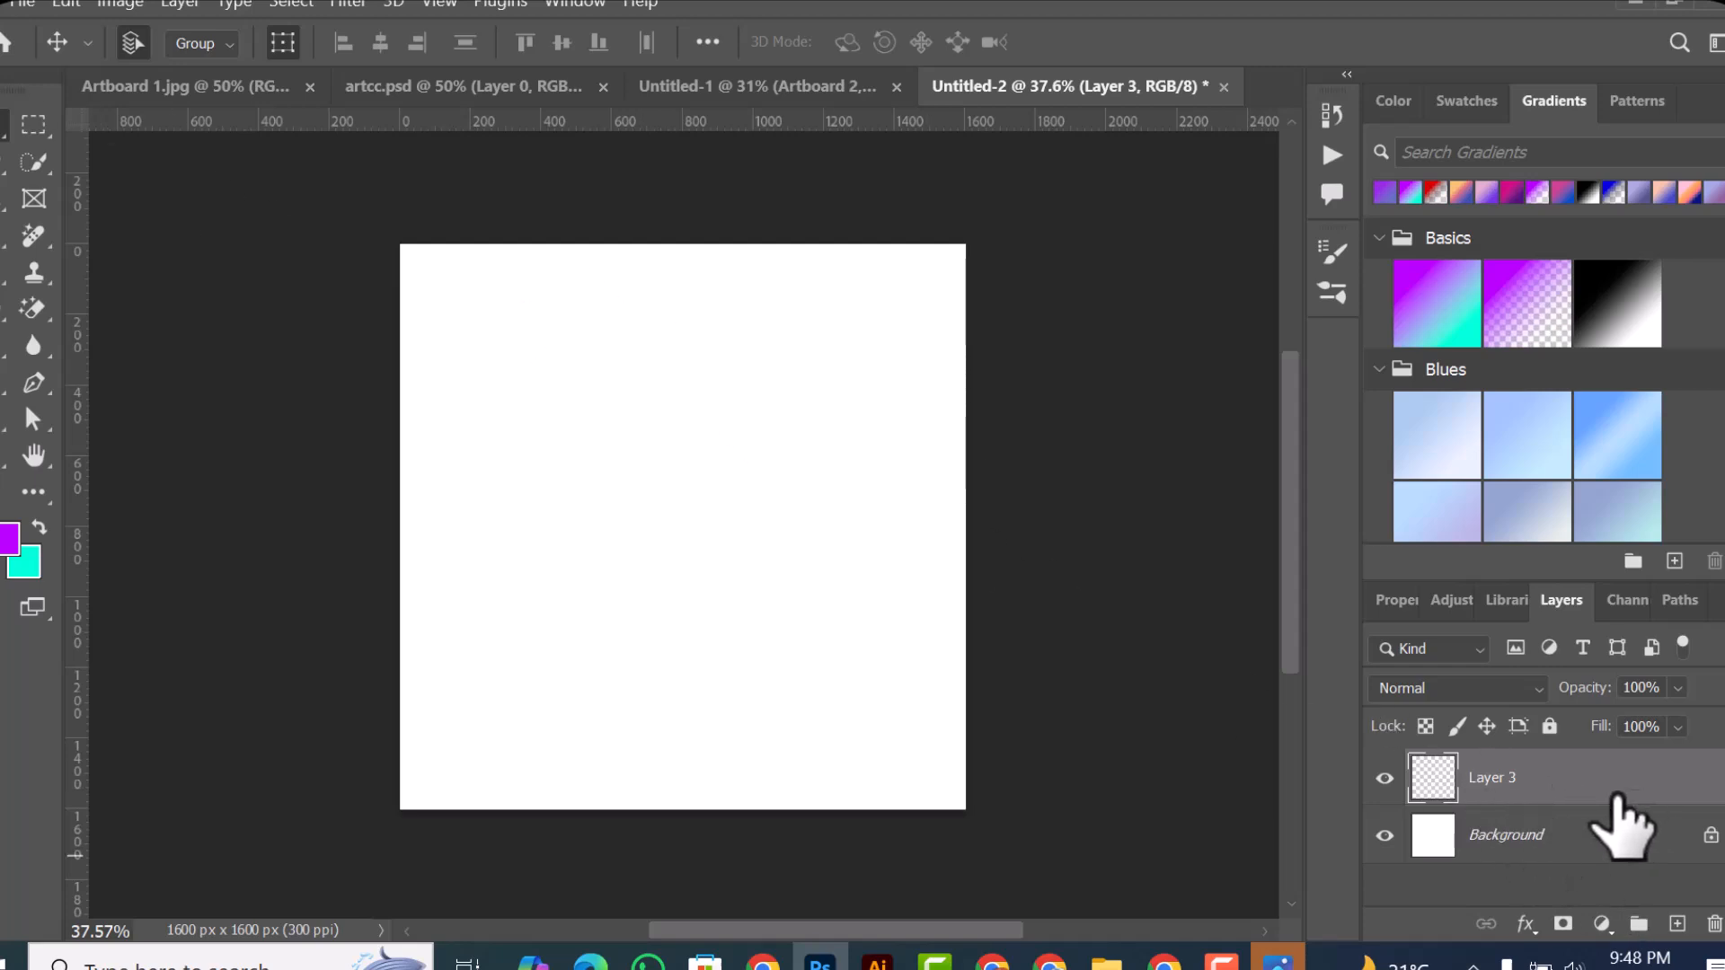
pyautogui.click(53, 128)
pyautogui.moveTo(476, 320); pyautogui.dragTo(877, 516)
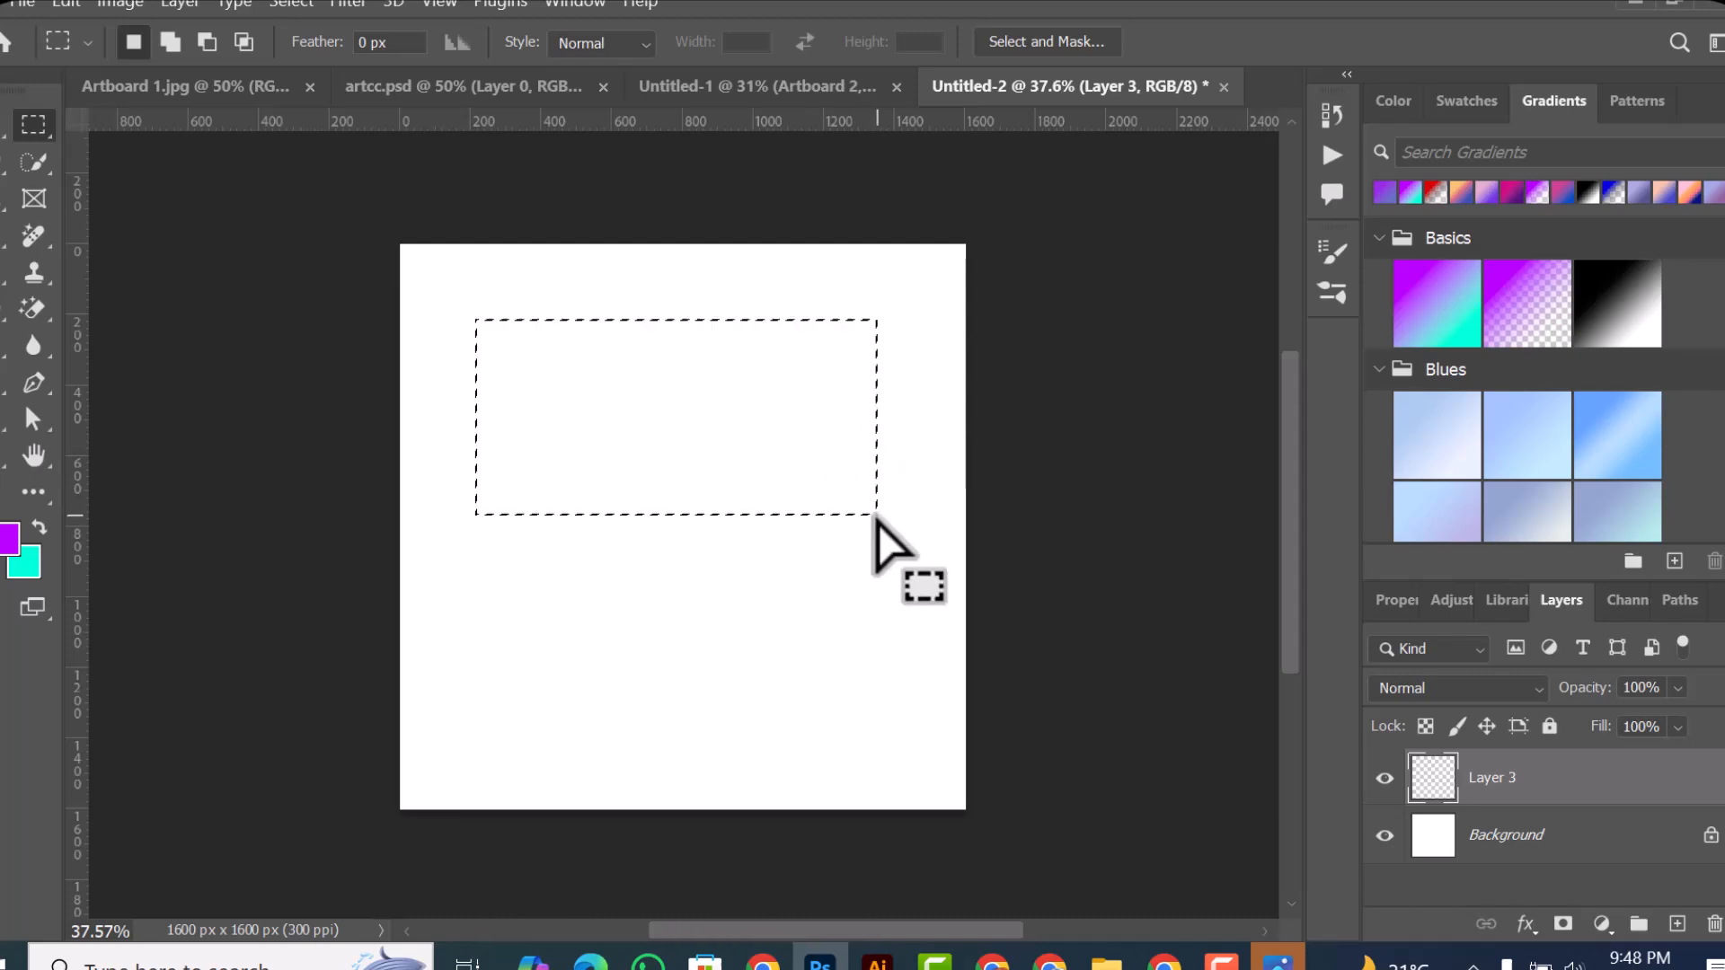
pyautogui.click(7, 542)
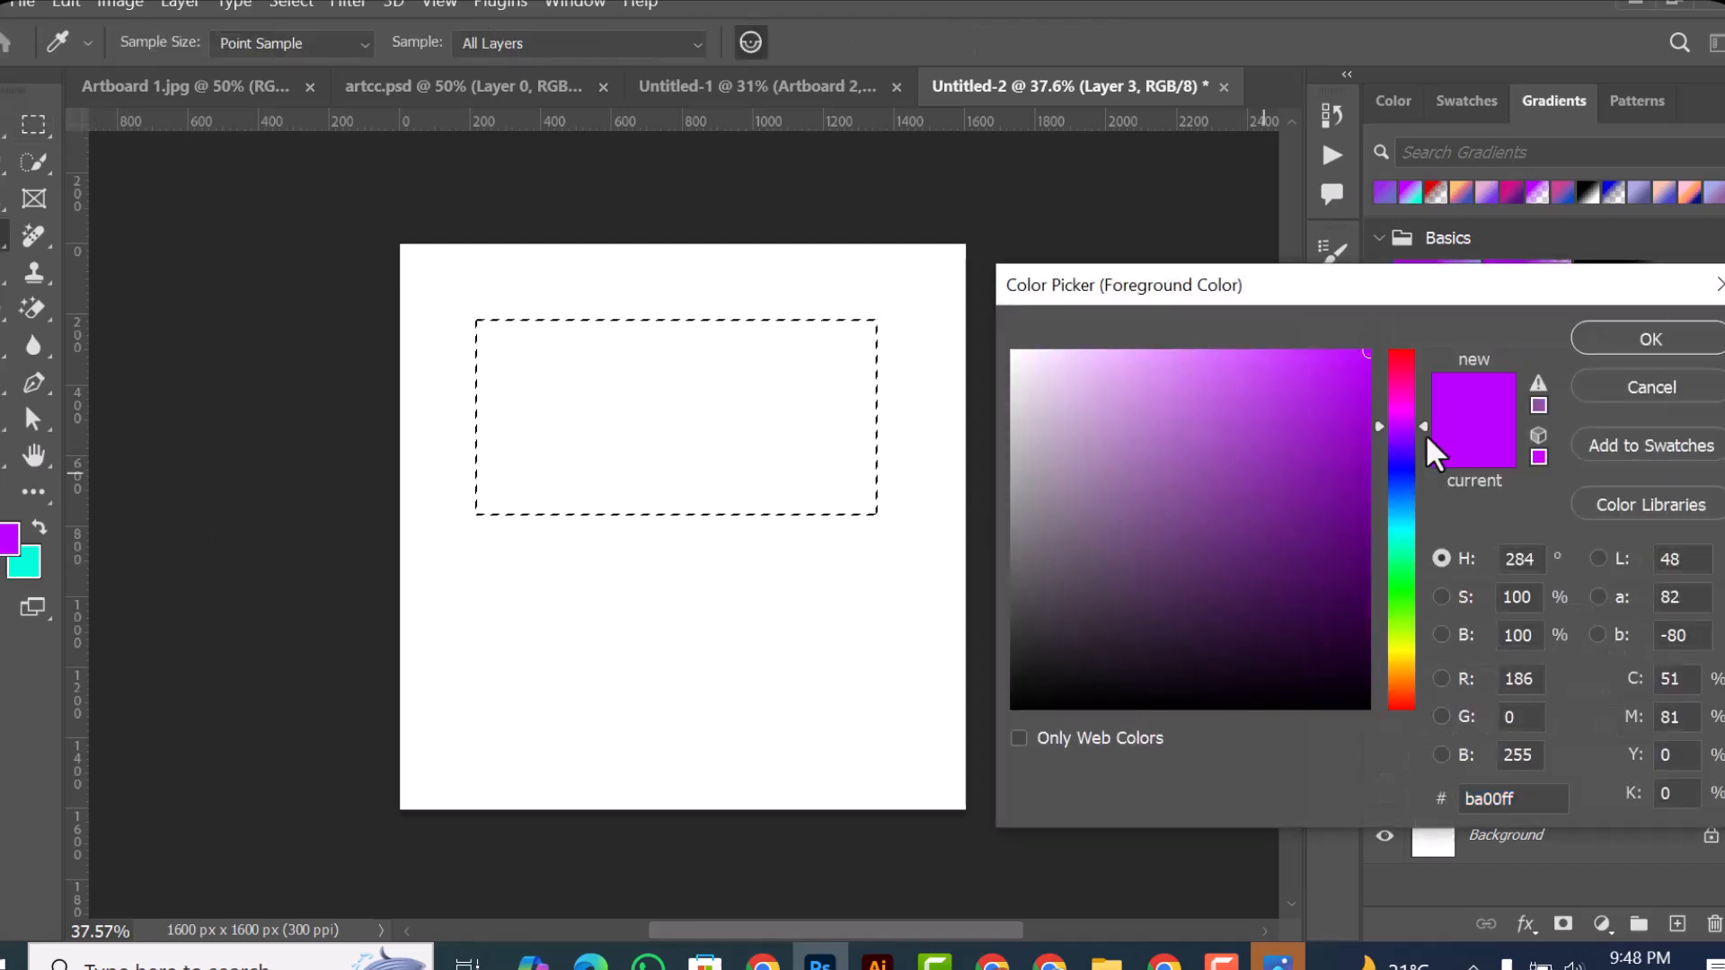
pyautogui.click(1412, 582)
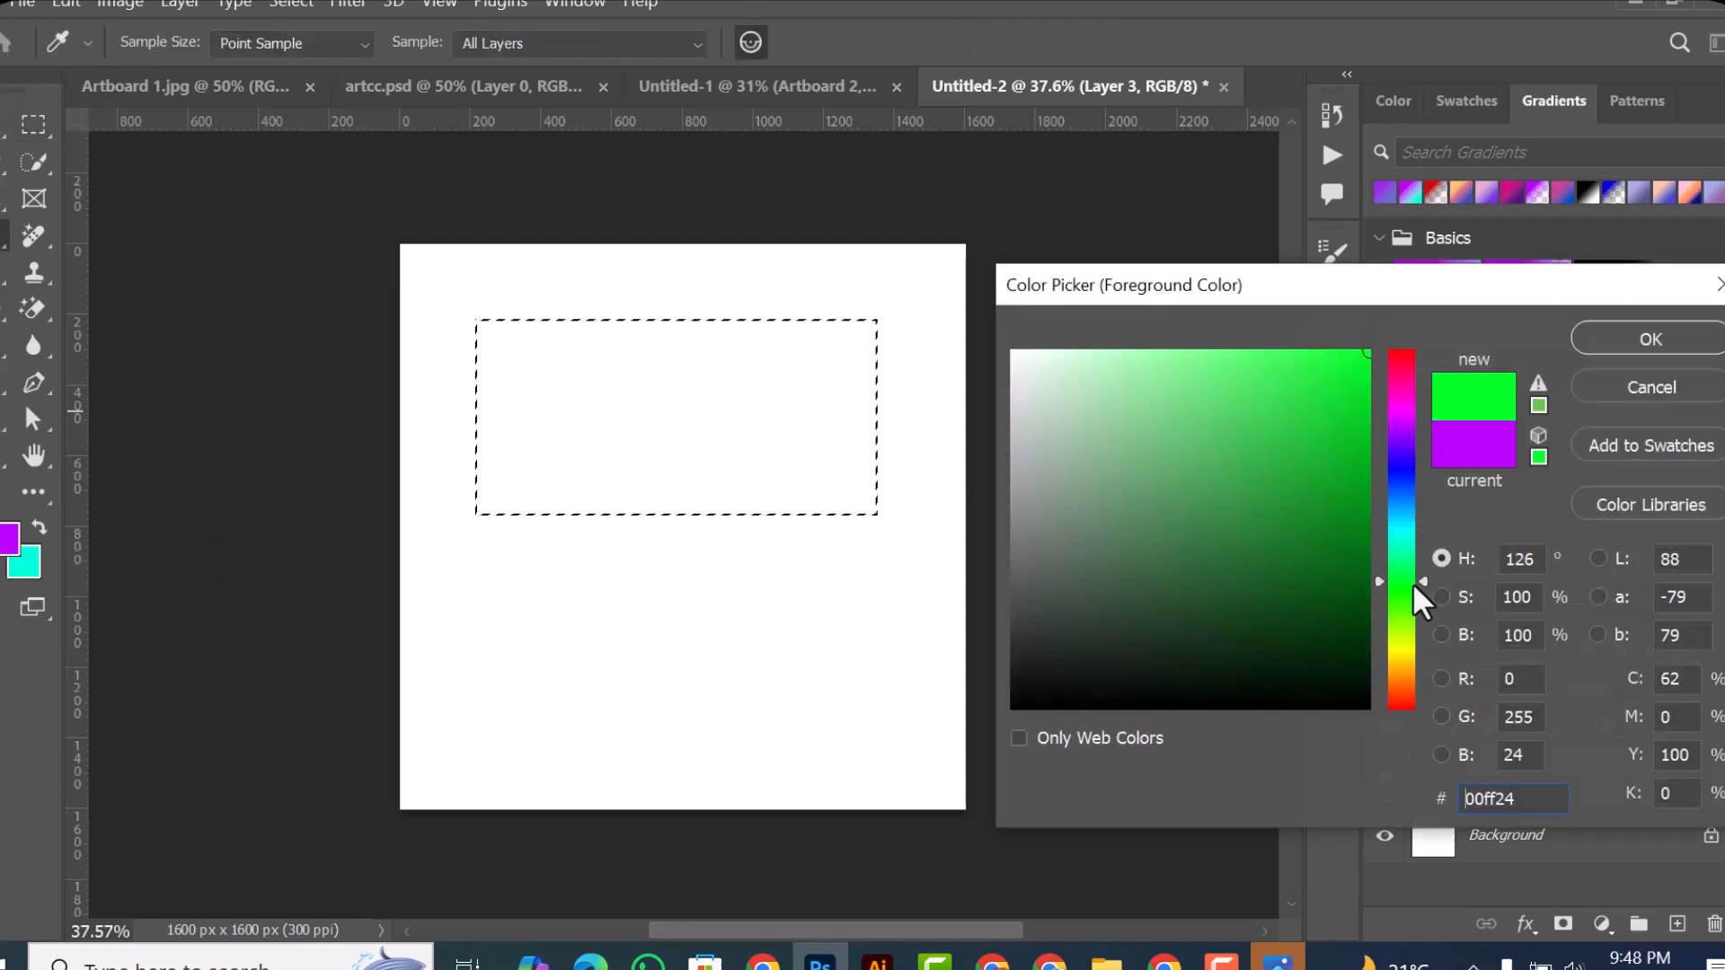
pyautogui.click(1626, 338)
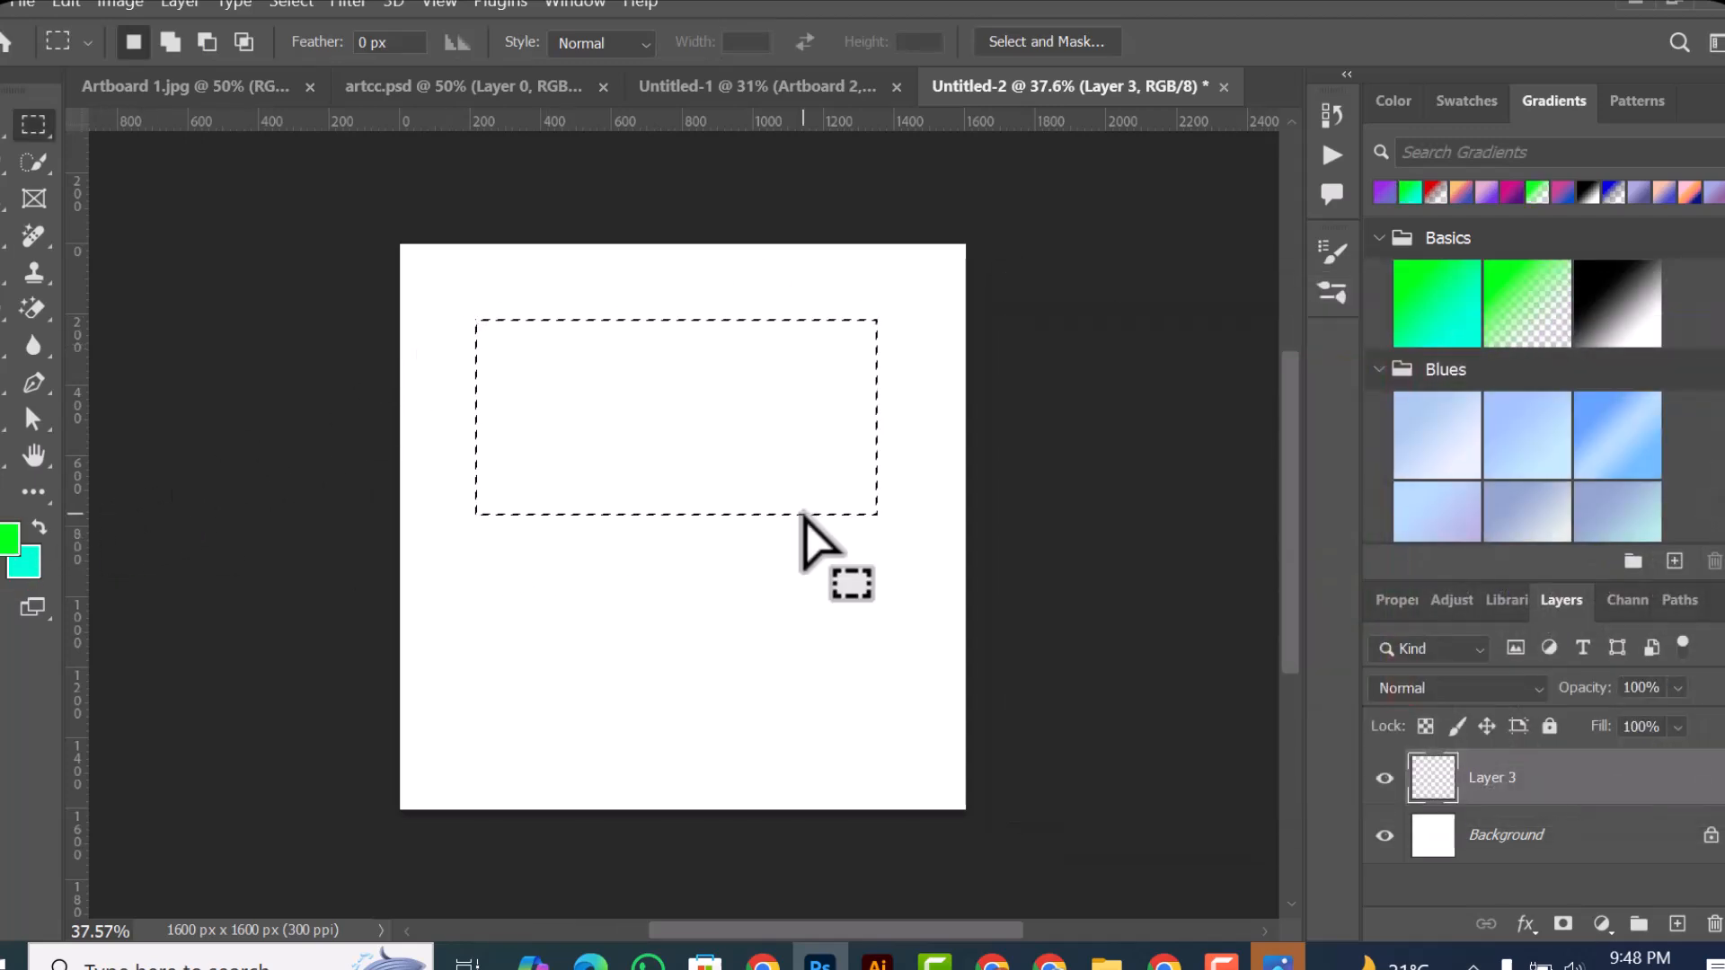
pyautogui.hotkey('alt', 'BackSpace')
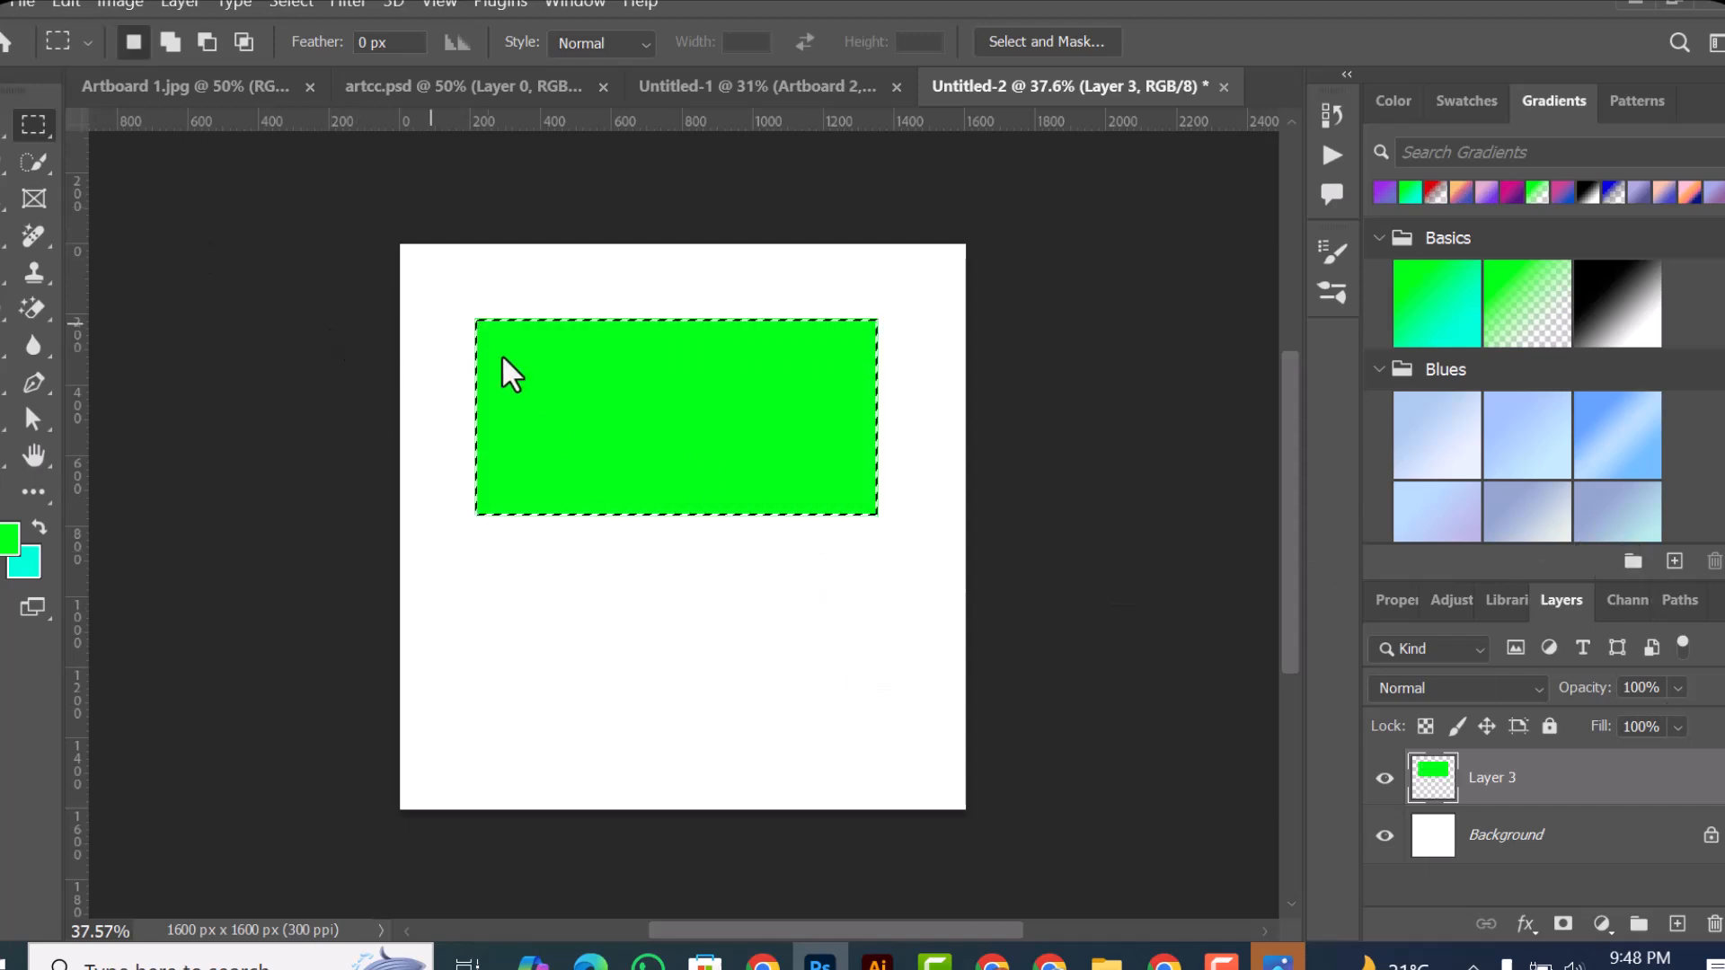
# Step: Clear the selection and move the green rectangle on Layer 3 down to the middle of the canvas
pyautogui.press('v')
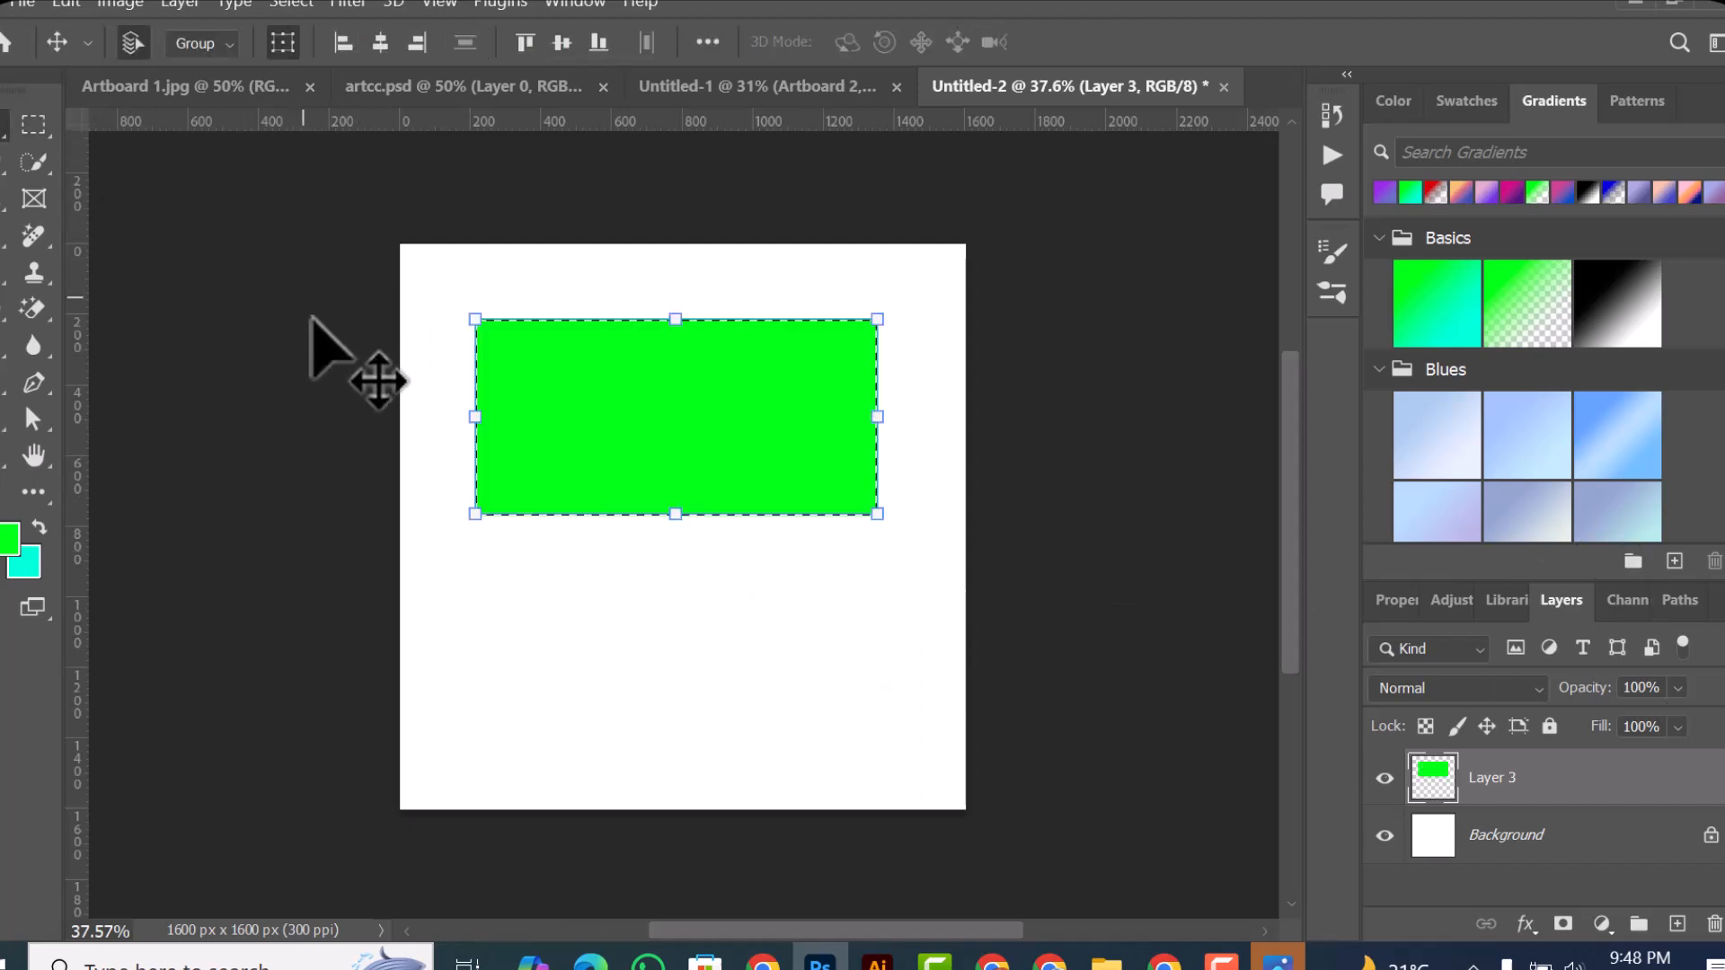
pyautogui.click(454, 368)
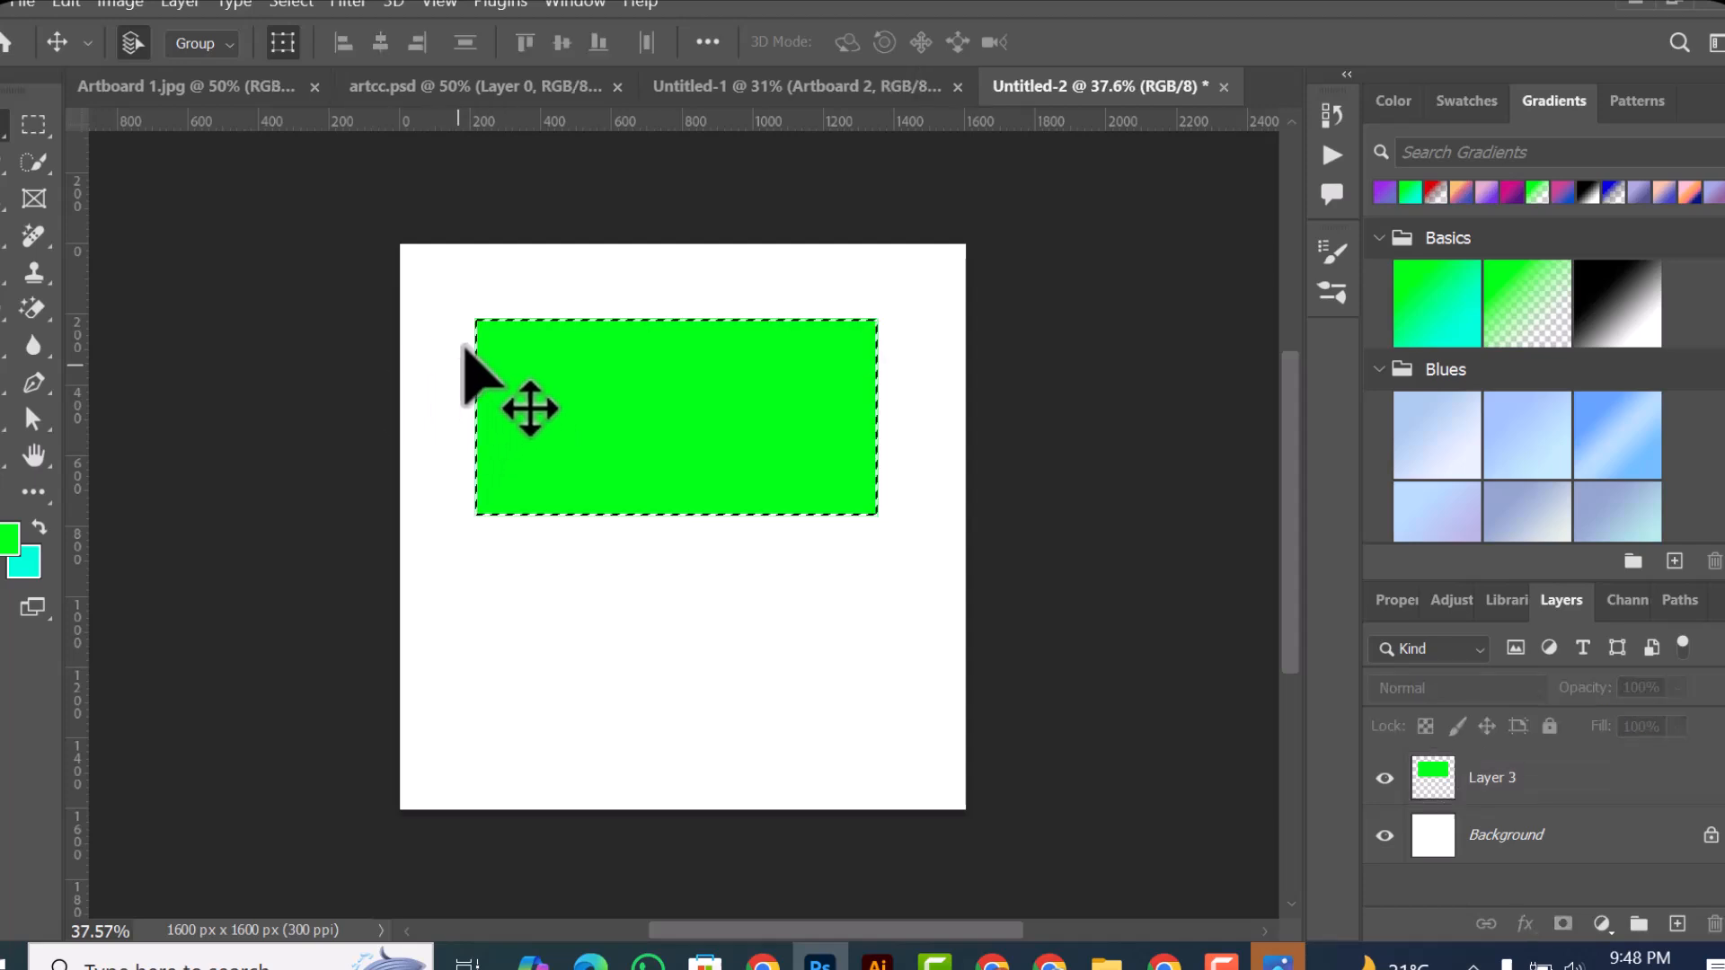
pyautogui.hotkey('ctrl', 'd')
pyautogui.moveTo(629, 433); pyautogui.dragTo(619, 510)
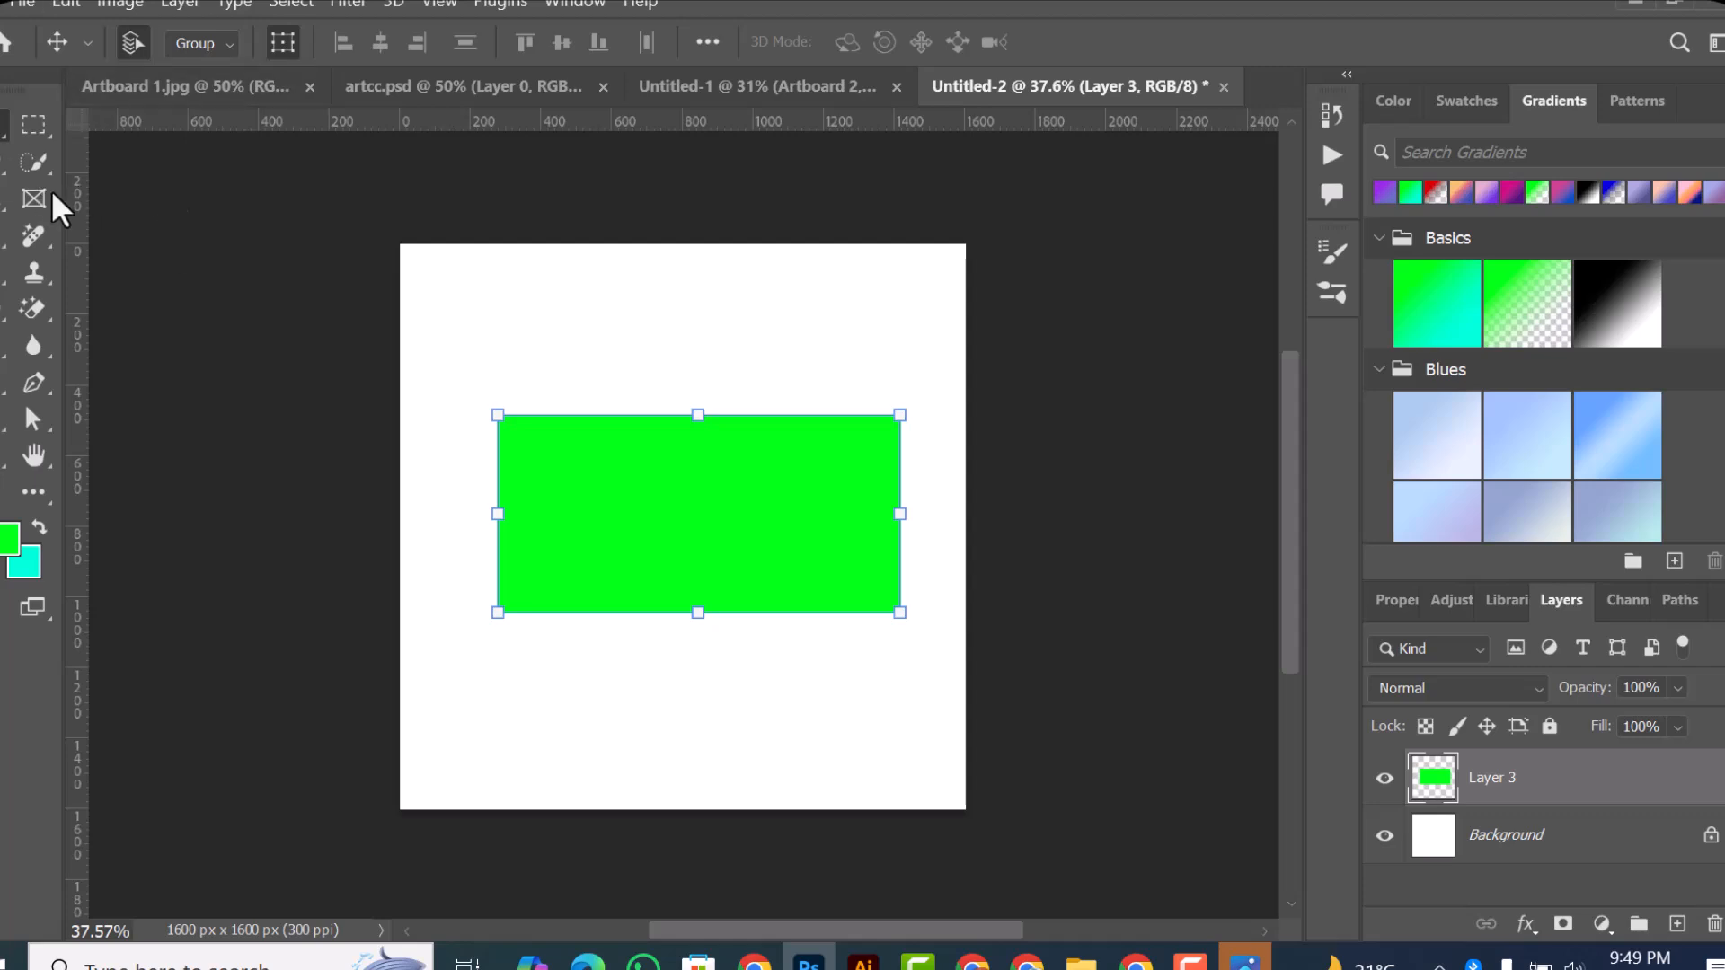
# Step: On Layer 3, fill a wide rectangular selection above the green rectangle with the cyan background color and deselect it
pyautogui.click(33, 124)
pyautogui.moveTo(475, 263); pyautogui.dragTo(832, 389)
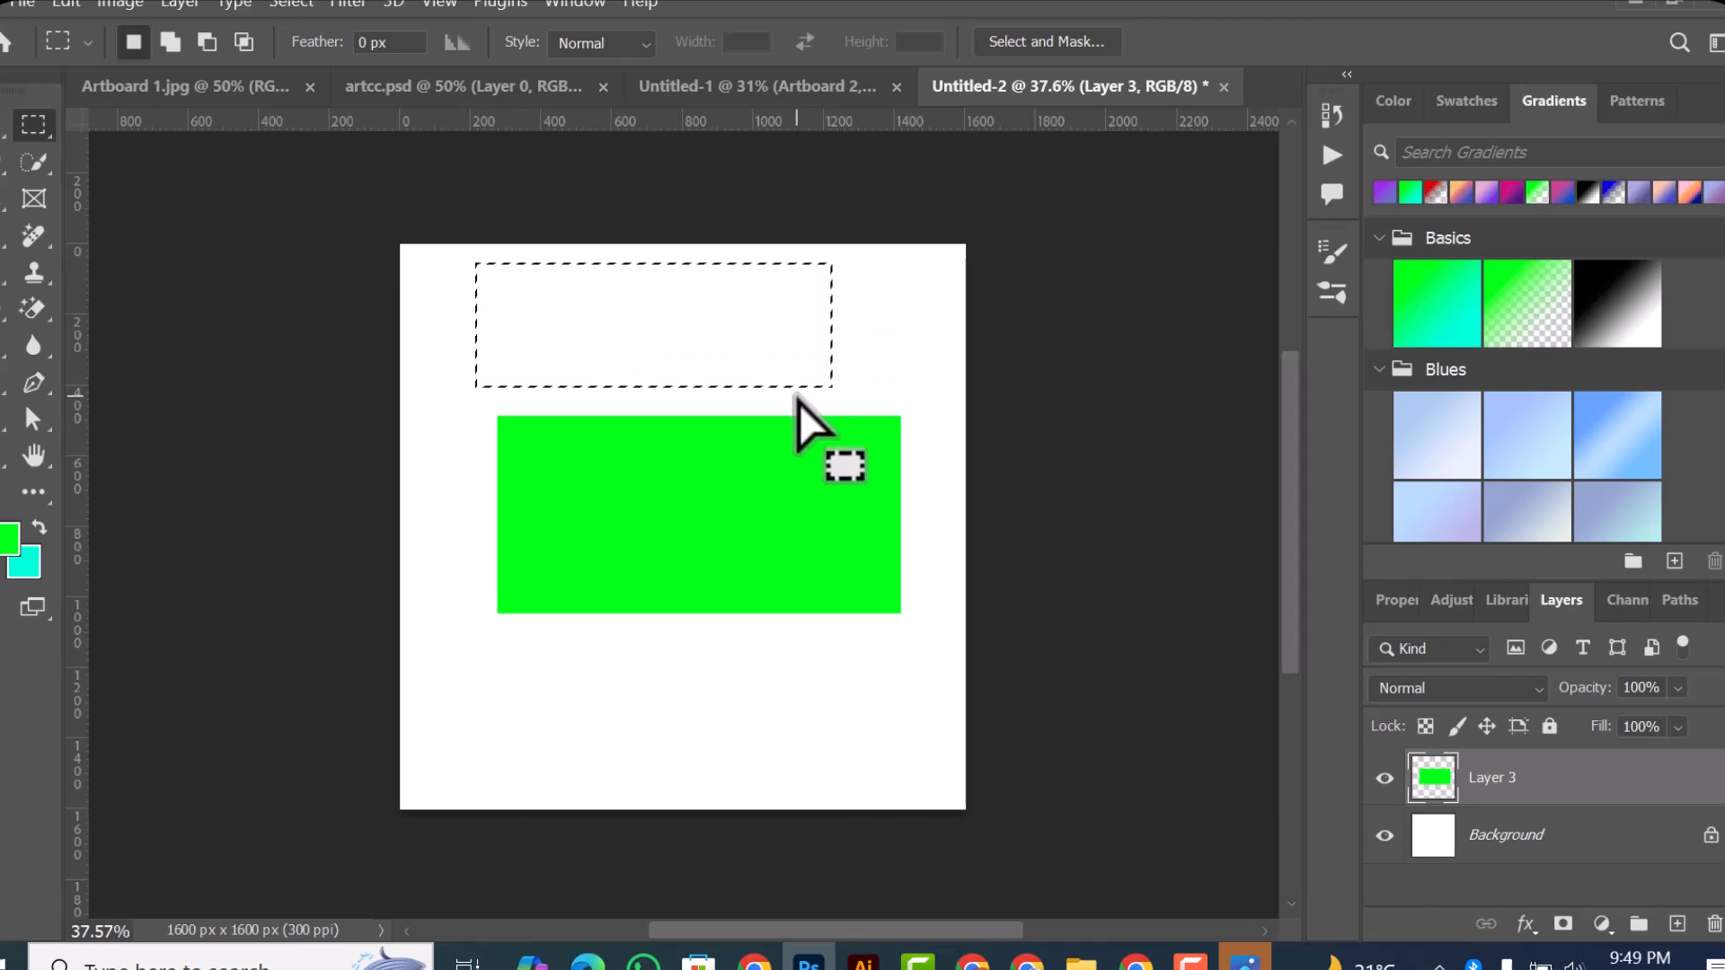
pyautogui.hotkey('alt', 'BackSpace')
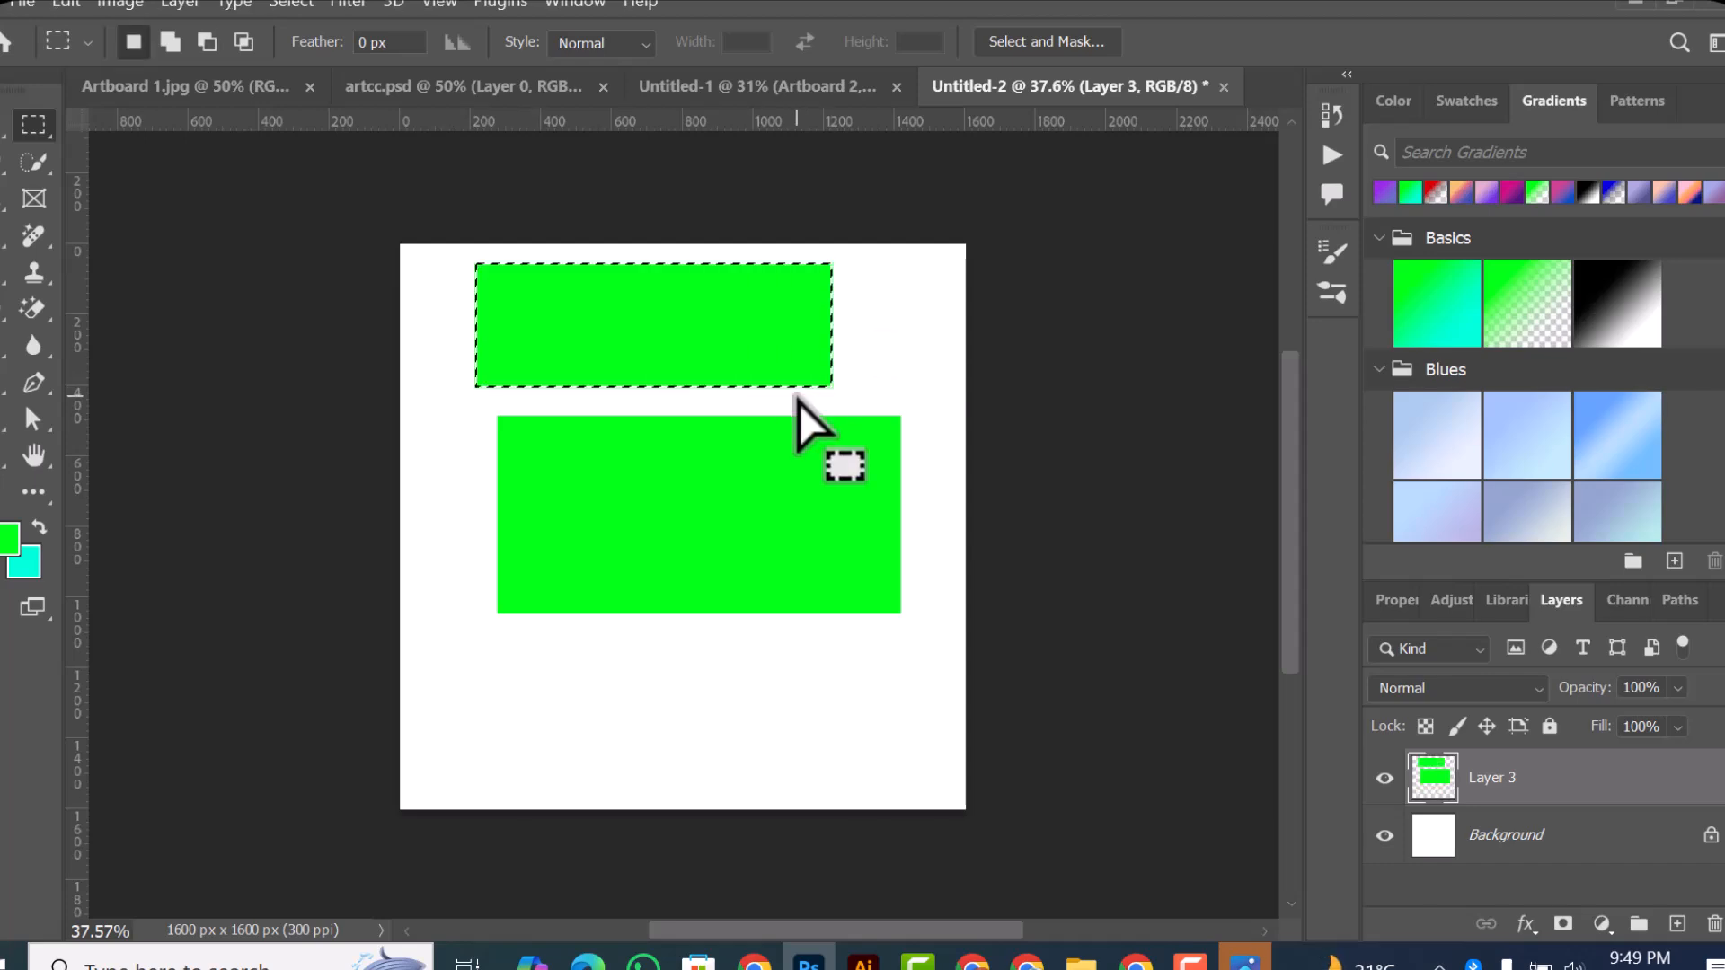
pyautogui.hotkey('ctrl', 'BackSpace')
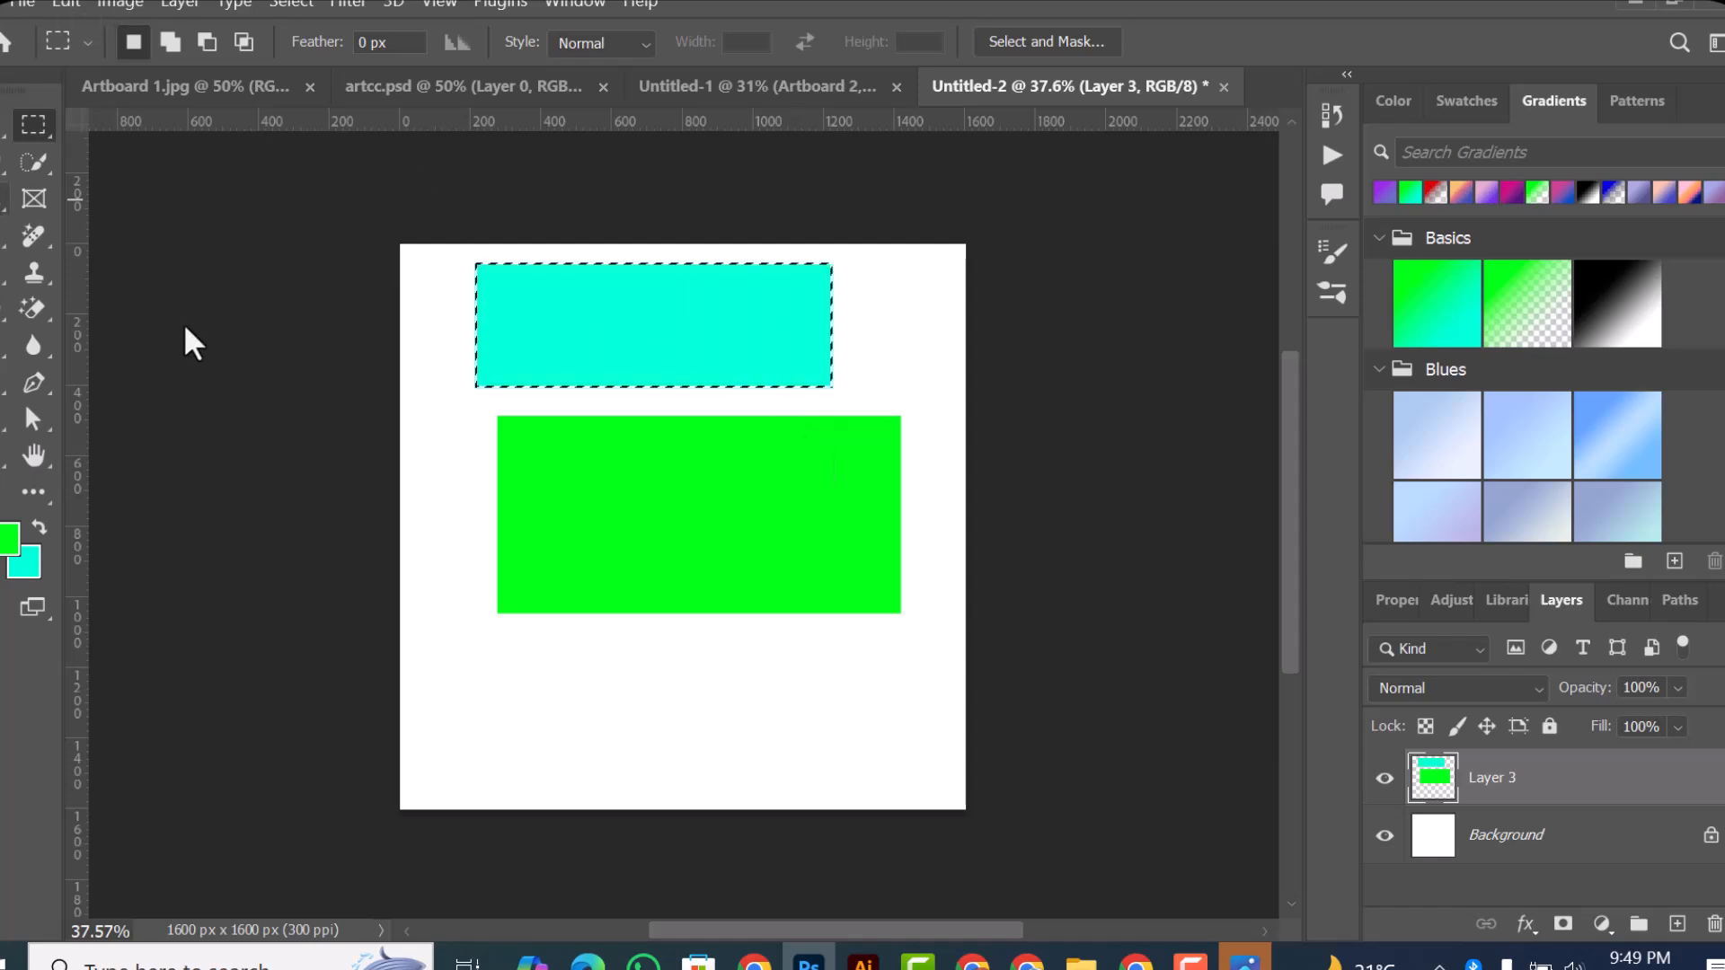
pyautogui.hotkey('ctrl', 'd')
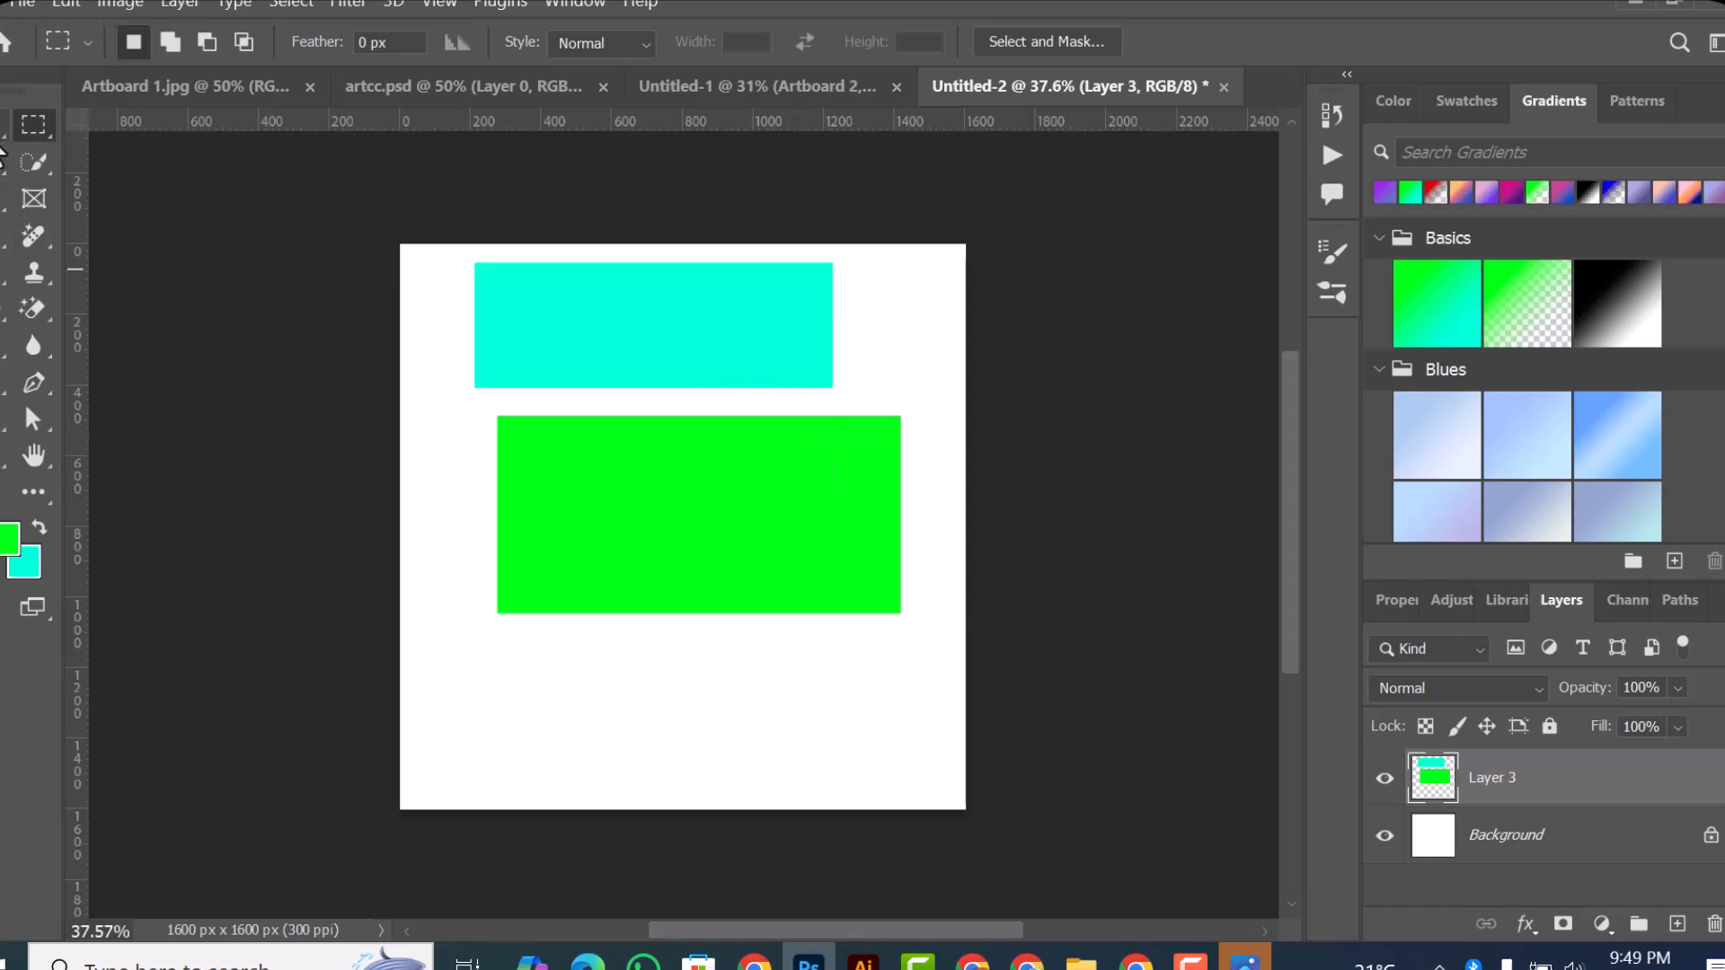
pyautogui.press('v')
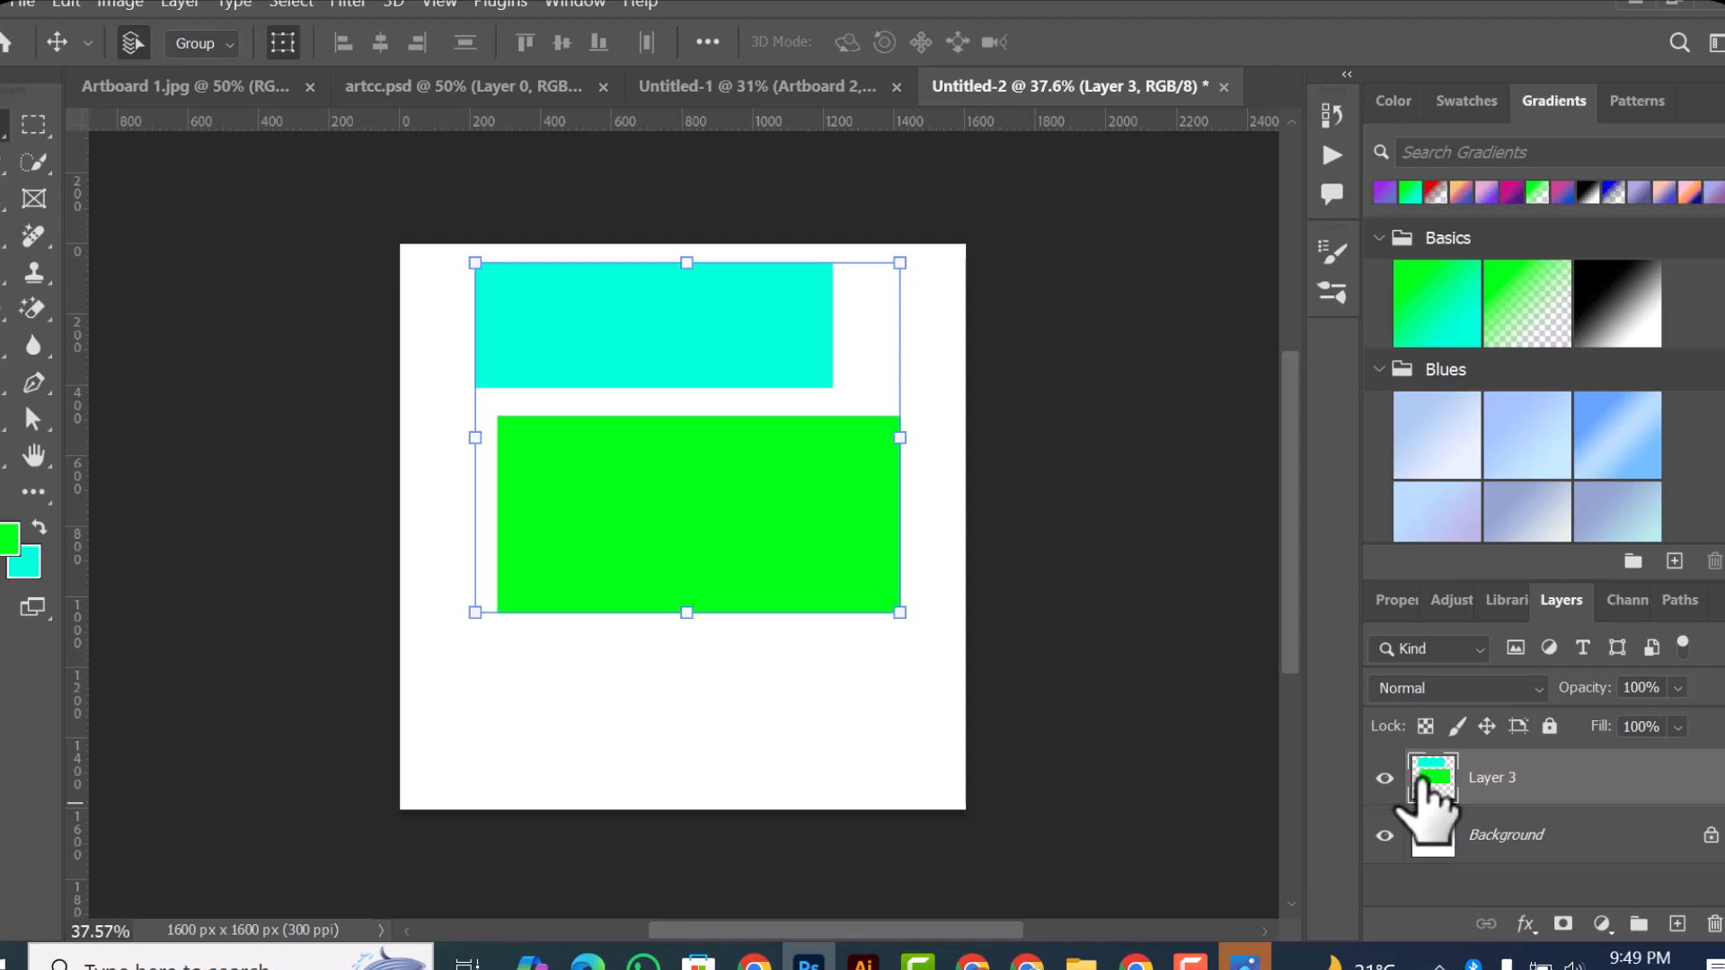
# Step: Hide and show Layer 3 twice to check how its two rectangles behave together
pyautogui.click(1384, 778)
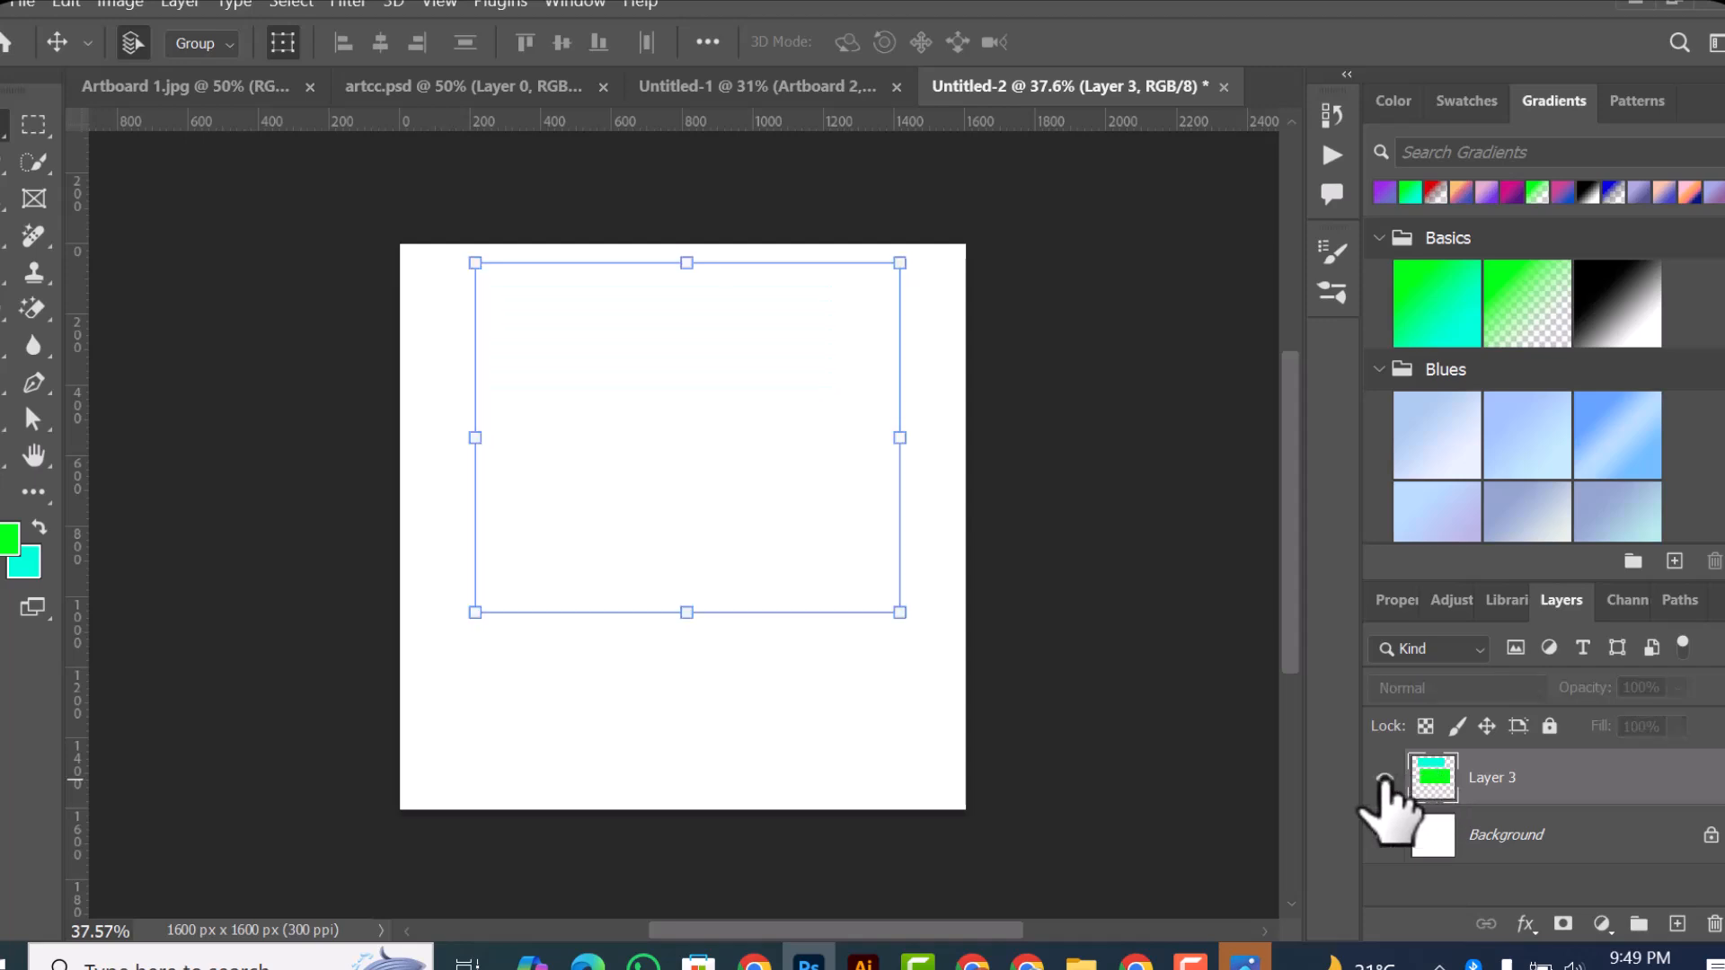
pyautogui.click(1384, 778)
pyautogui.moveTo(1540, 804); pyautogui.dragTo(1617, 800)
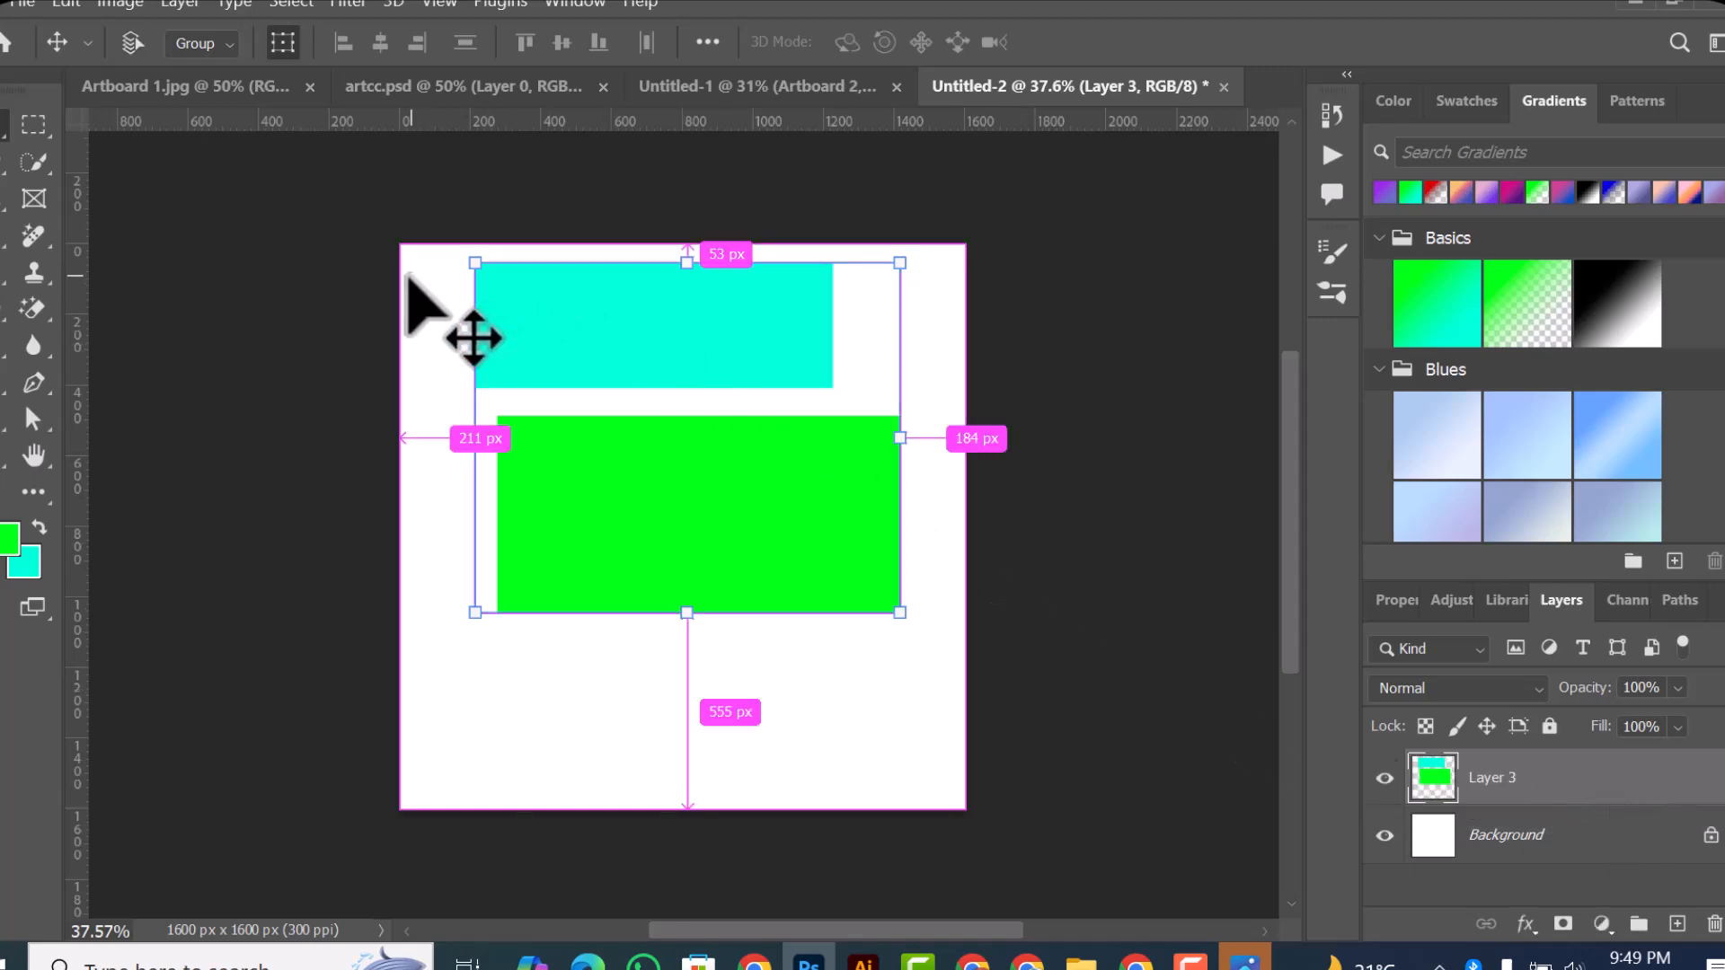
pyautogui.hotkey('ctrl', ',')
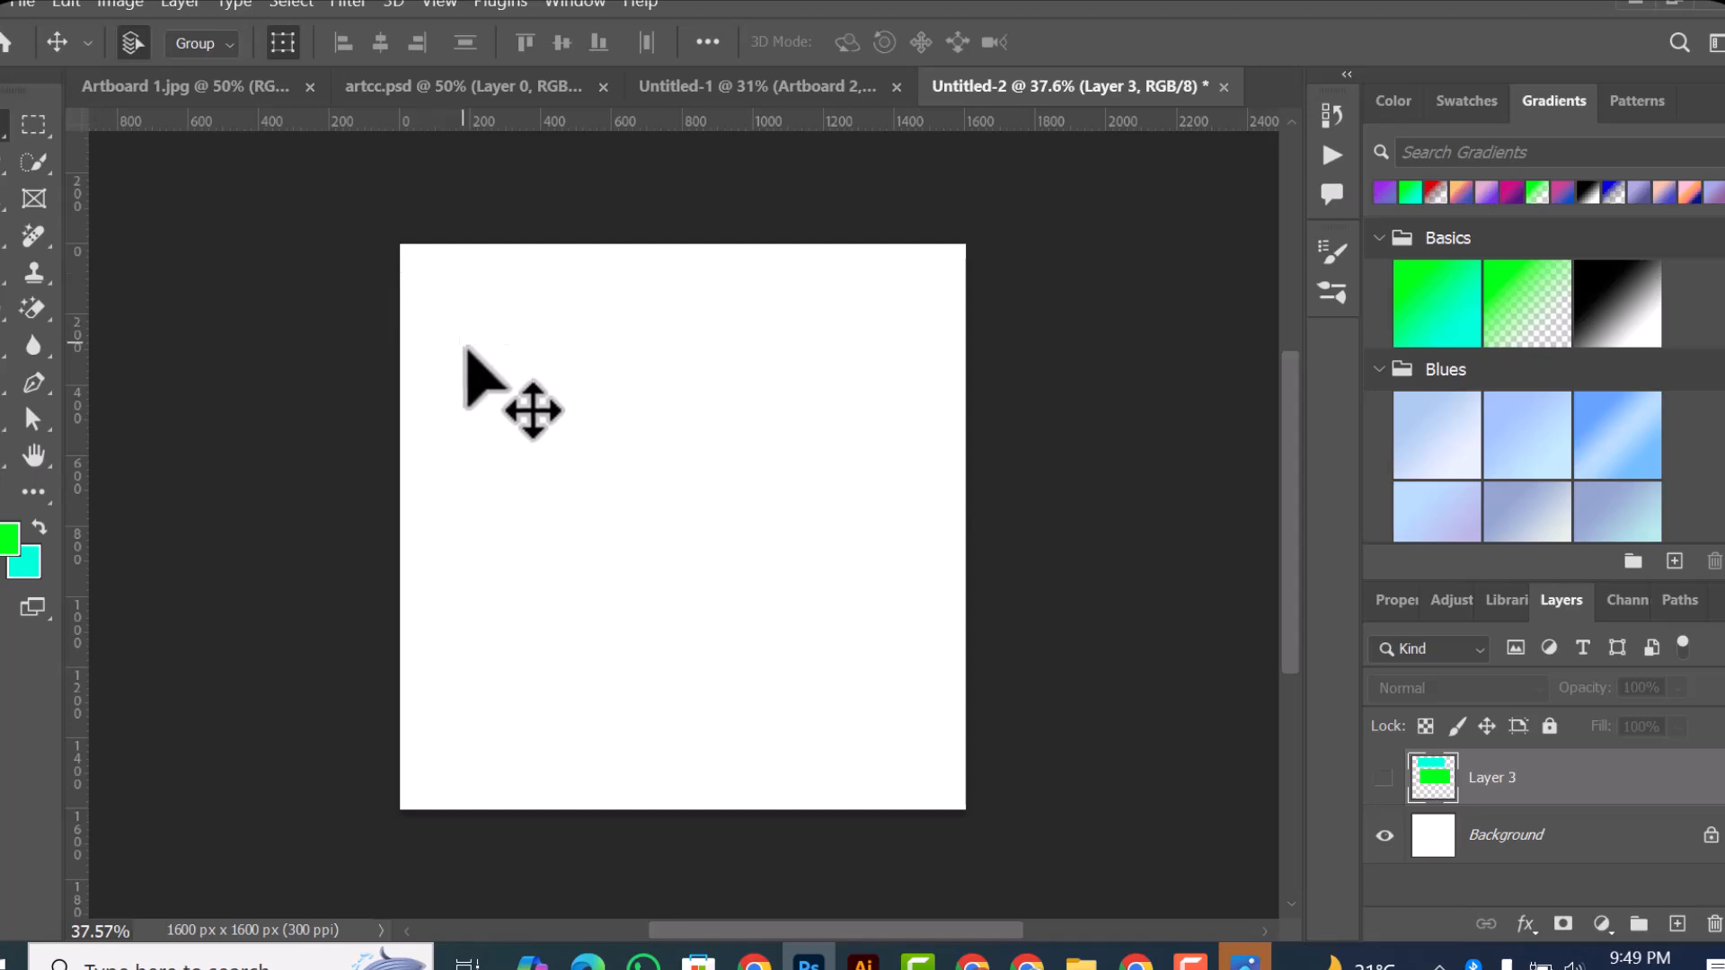
pyautogui.hotkey('ctrl', ',')
# Step: Reselect the cyan rectangle's area on Layer 3, delete its pixels and clear the selection
pyautogui.hotkey('ctrl', 'shift', 'd')
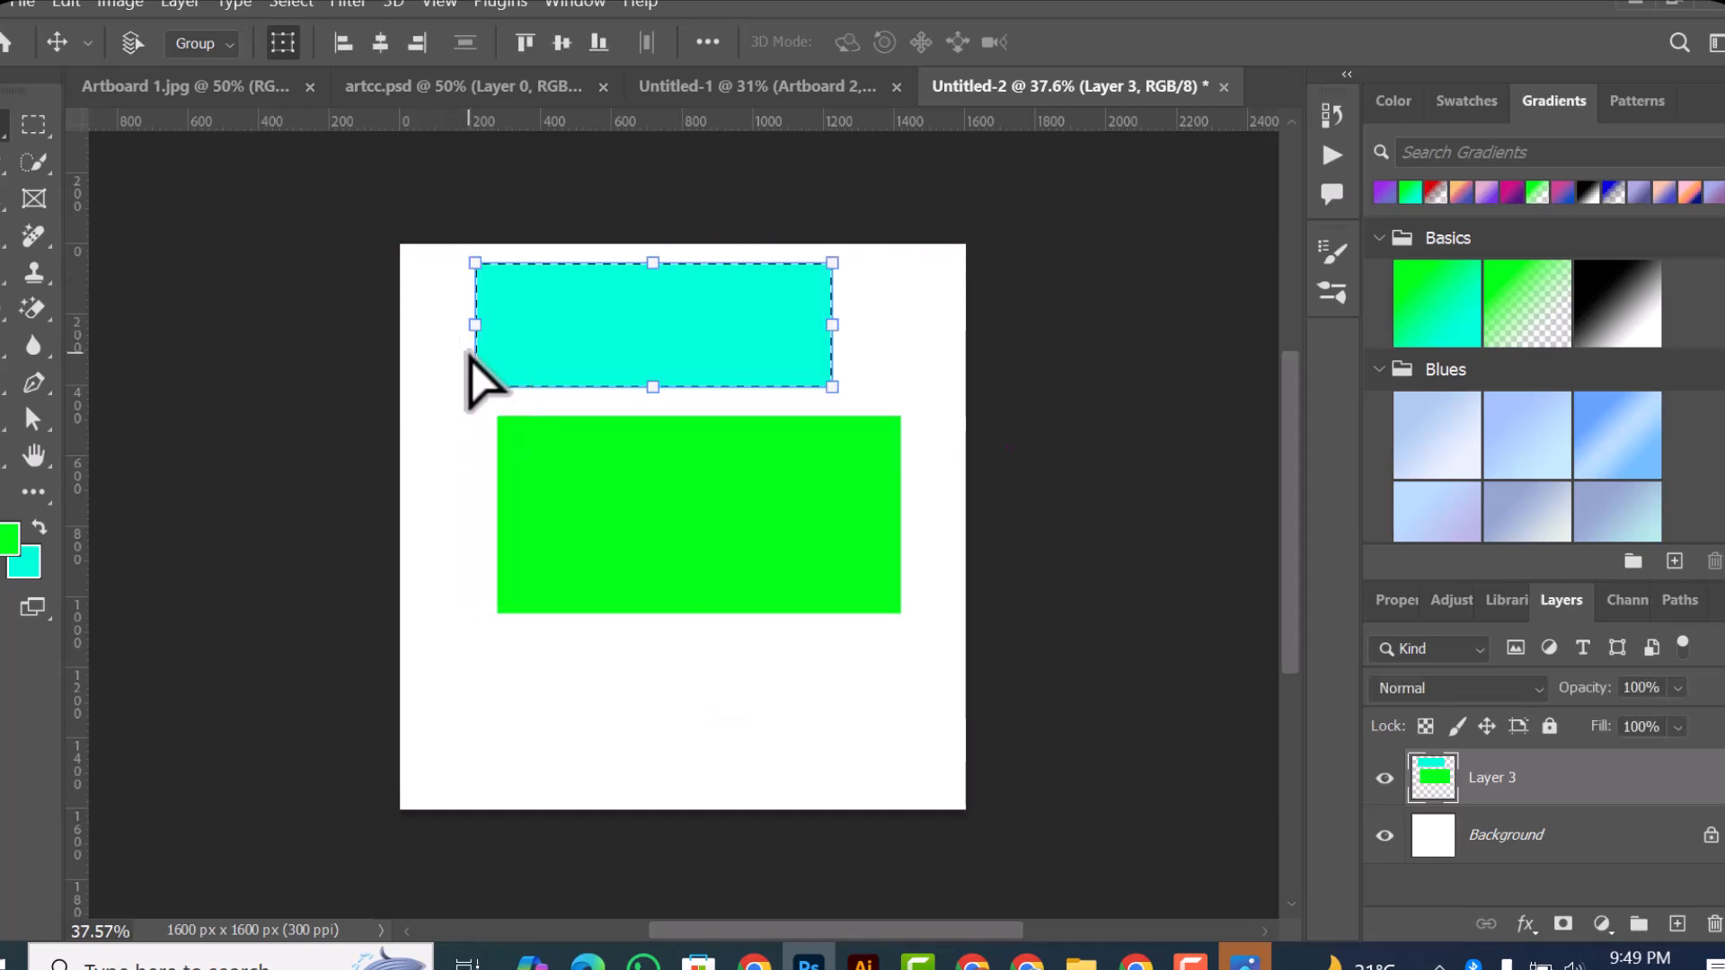
pyautogui.hotkey('alt', 'BackSpace')
pyautogui.press('Delete')
pyautogui.hotkey('ctrl', 'd')
pyautogui.click(619, 376)
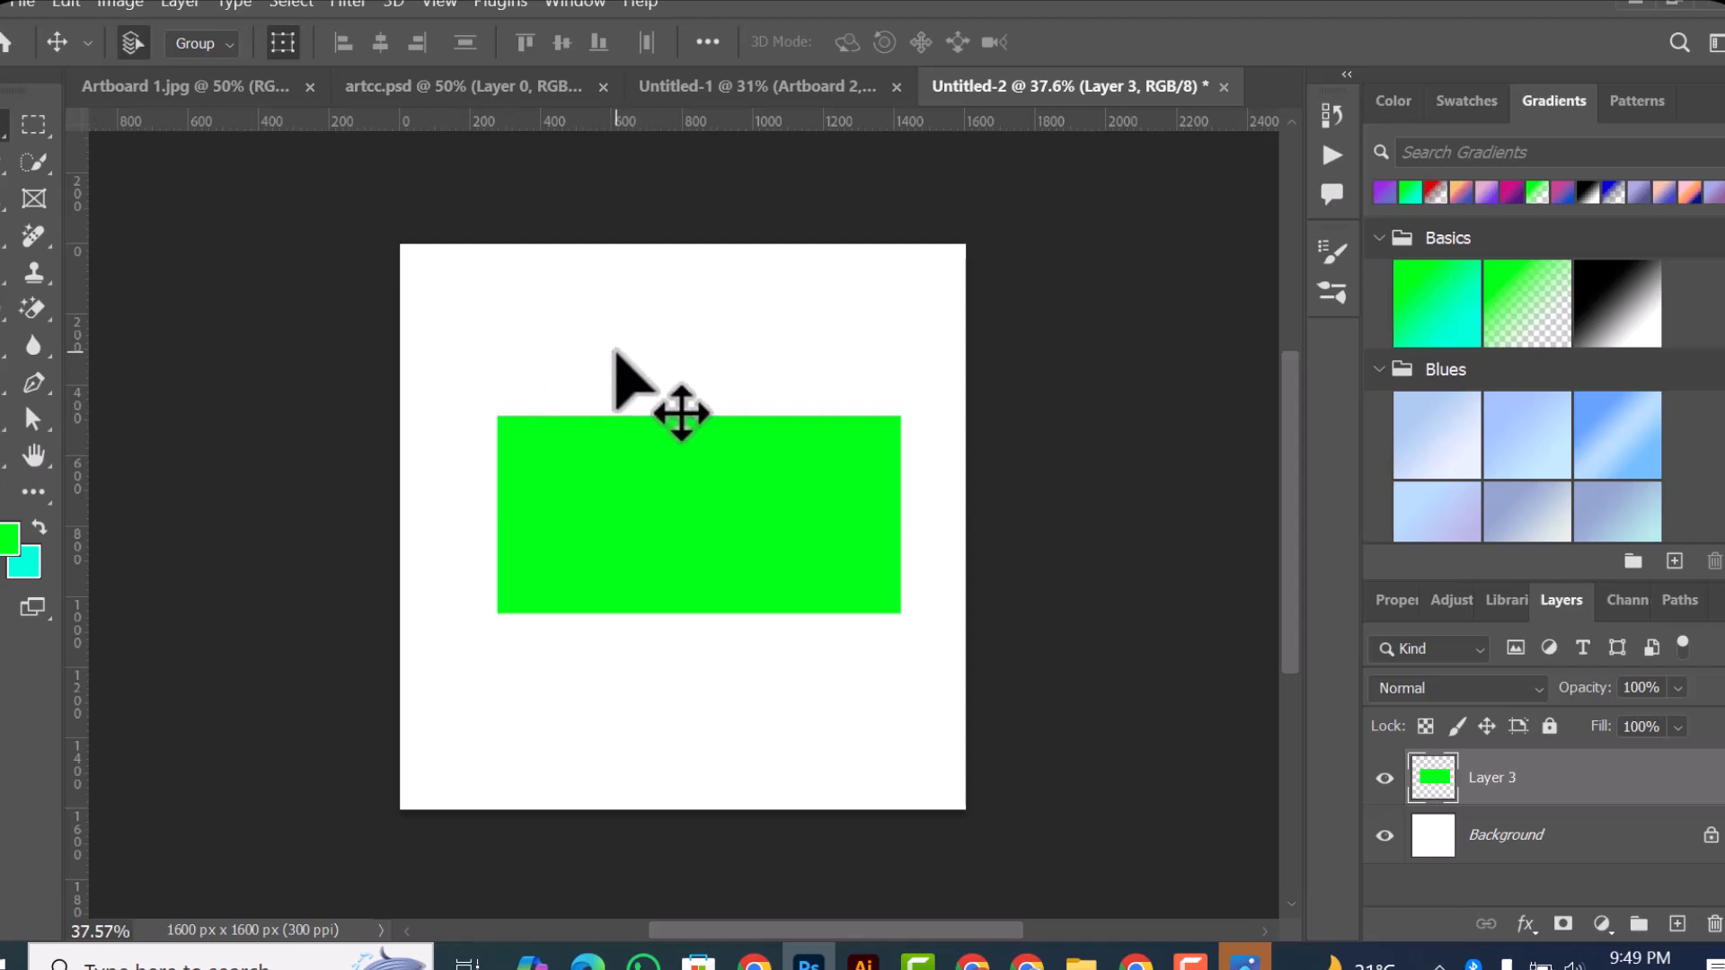
# Step: Move the green rectangle on Layer 3 left and slightly up, keeping the layer selected
pyautogui.moveTo(627, 483); pyautogui.dragTo(616, 478)
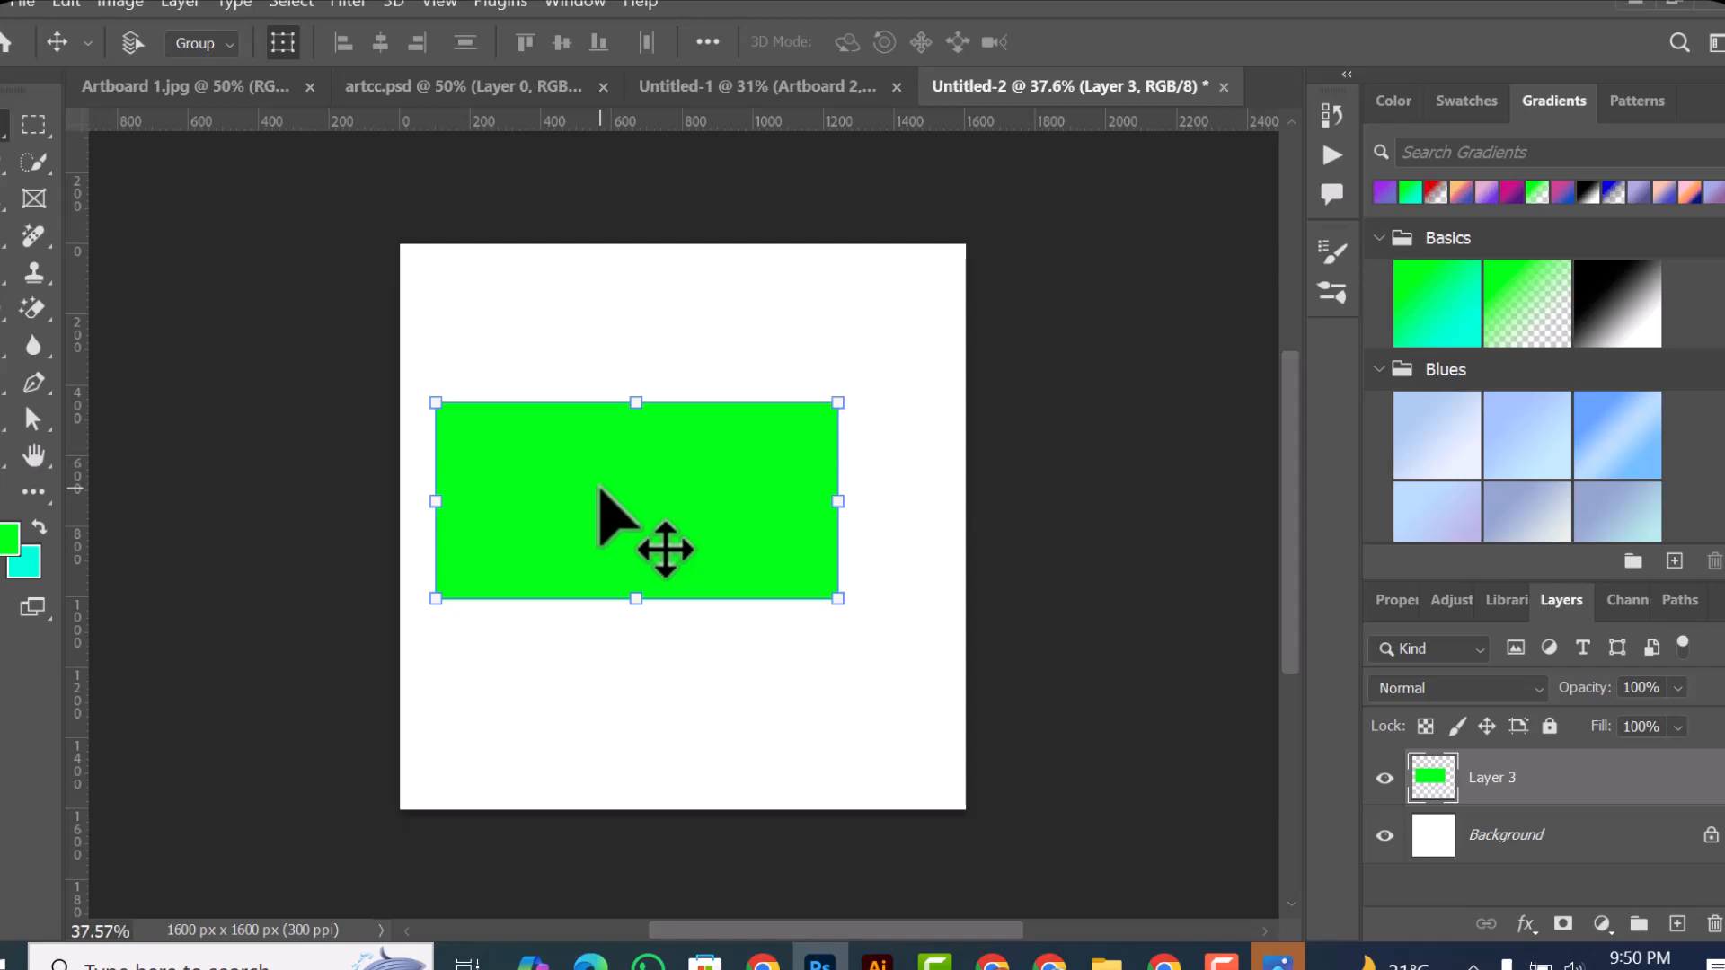
pyautogui.click(641, 280)
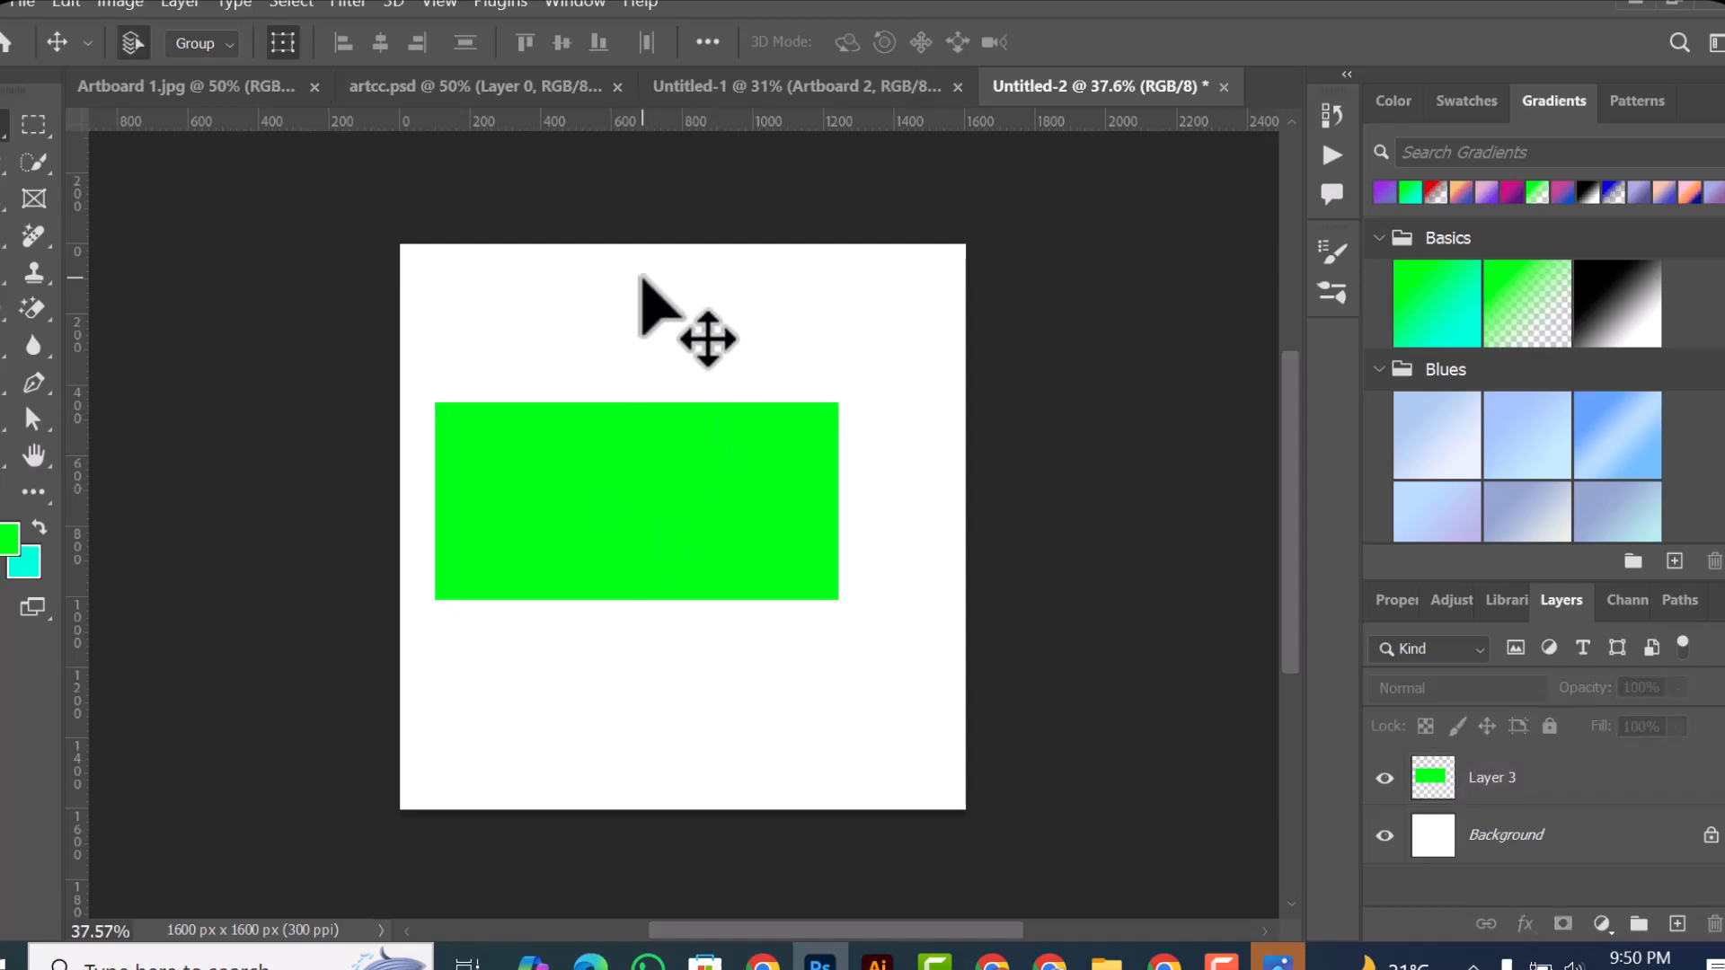
pyautogui.click(1595, 774)
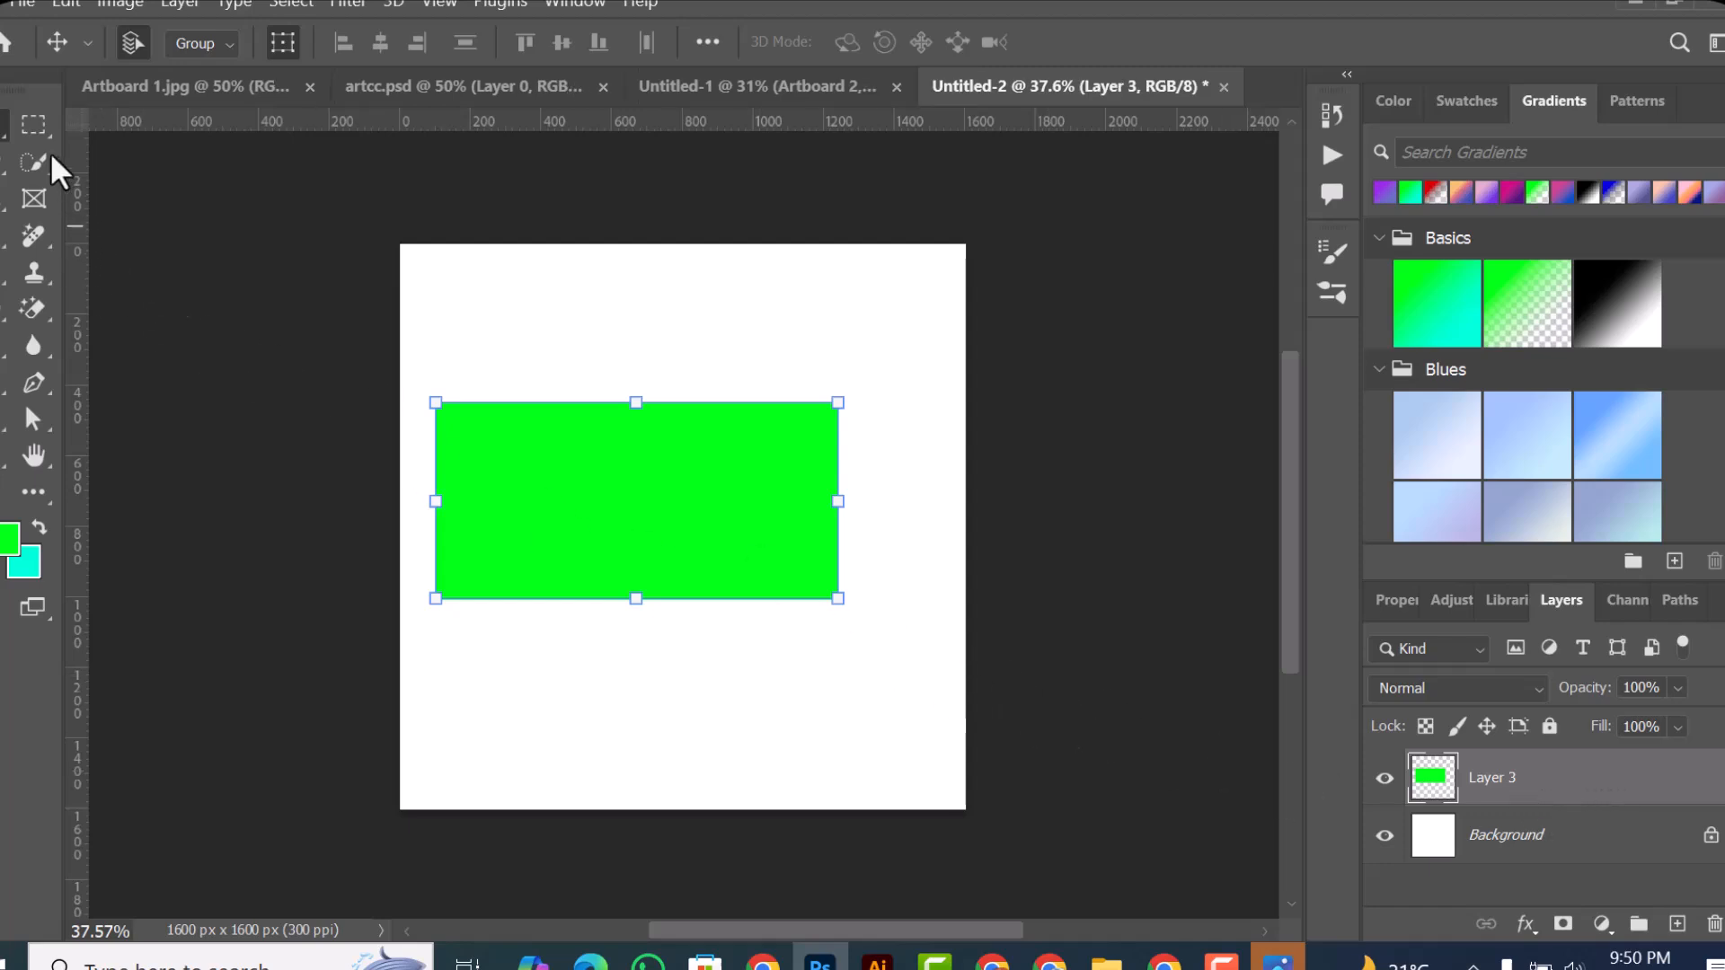
# Step: On Layer 3, fill a tall rectangular selection overlapping most of the green rectangle with the same green foreground color
pyautogui.click(35, 130)
pyautogui.moveTo(433, 280); pyautogui.dragTo(725, 679)
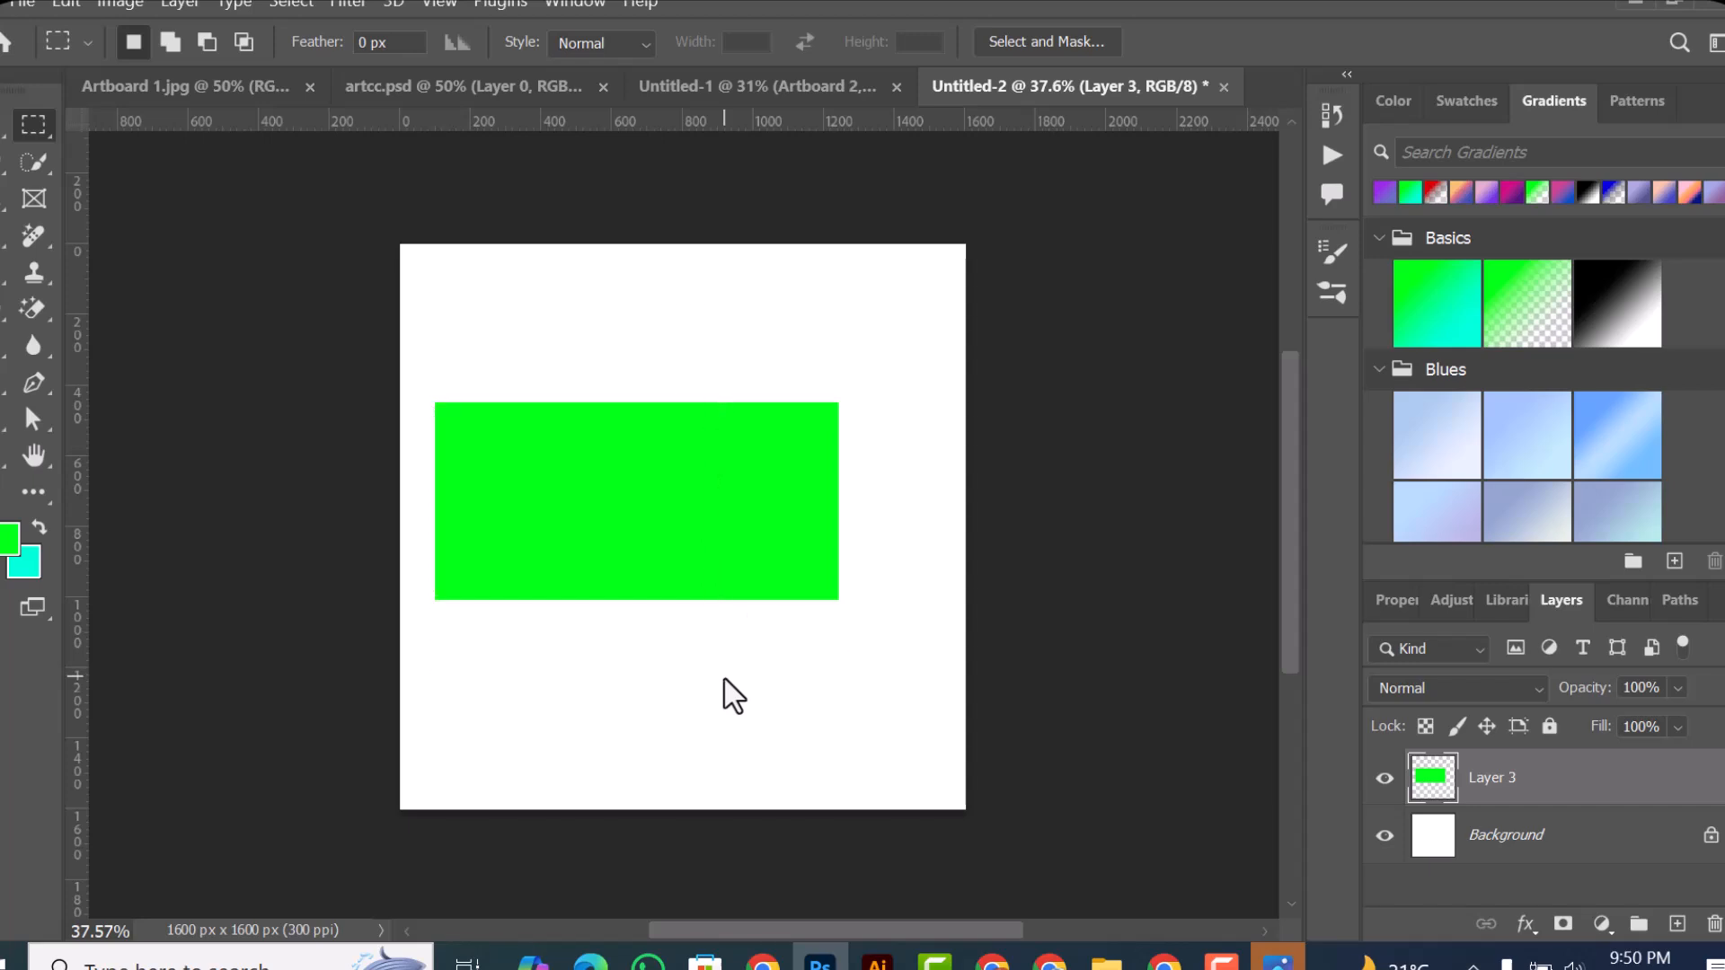
pyautogui.hotkey('alt', 'BackSpace')
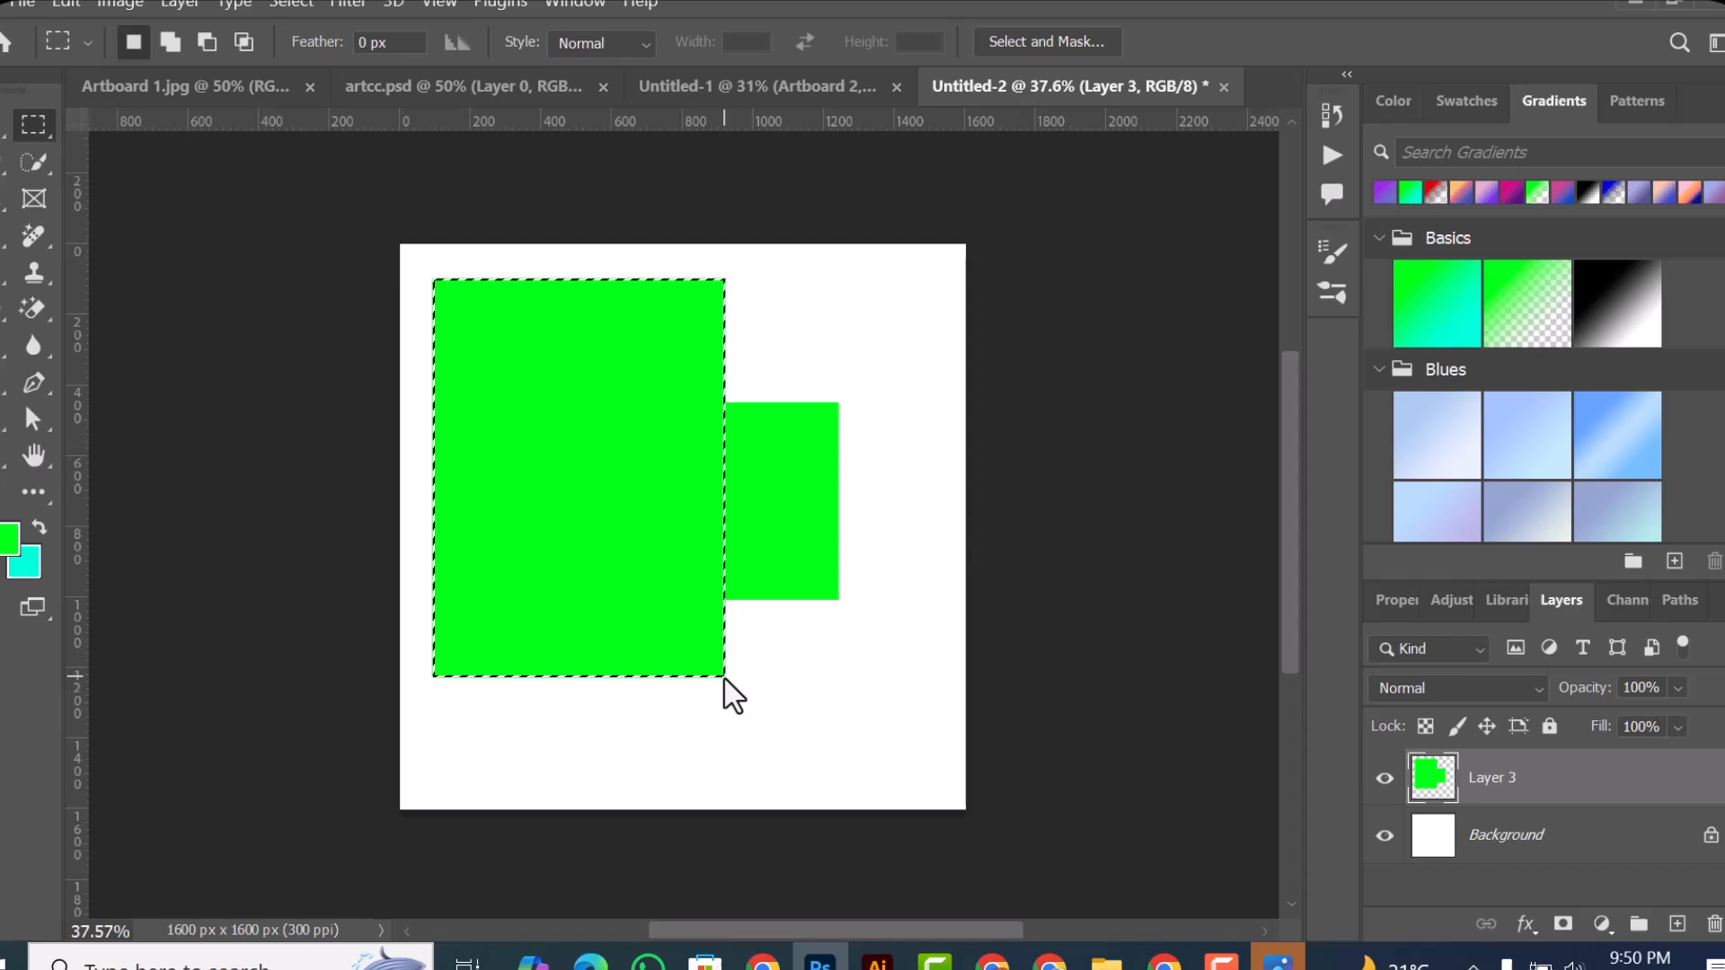
pyautogui.hotkey('ctrl', 'z')
pyautogui.hotkey('ctrl', 'd')
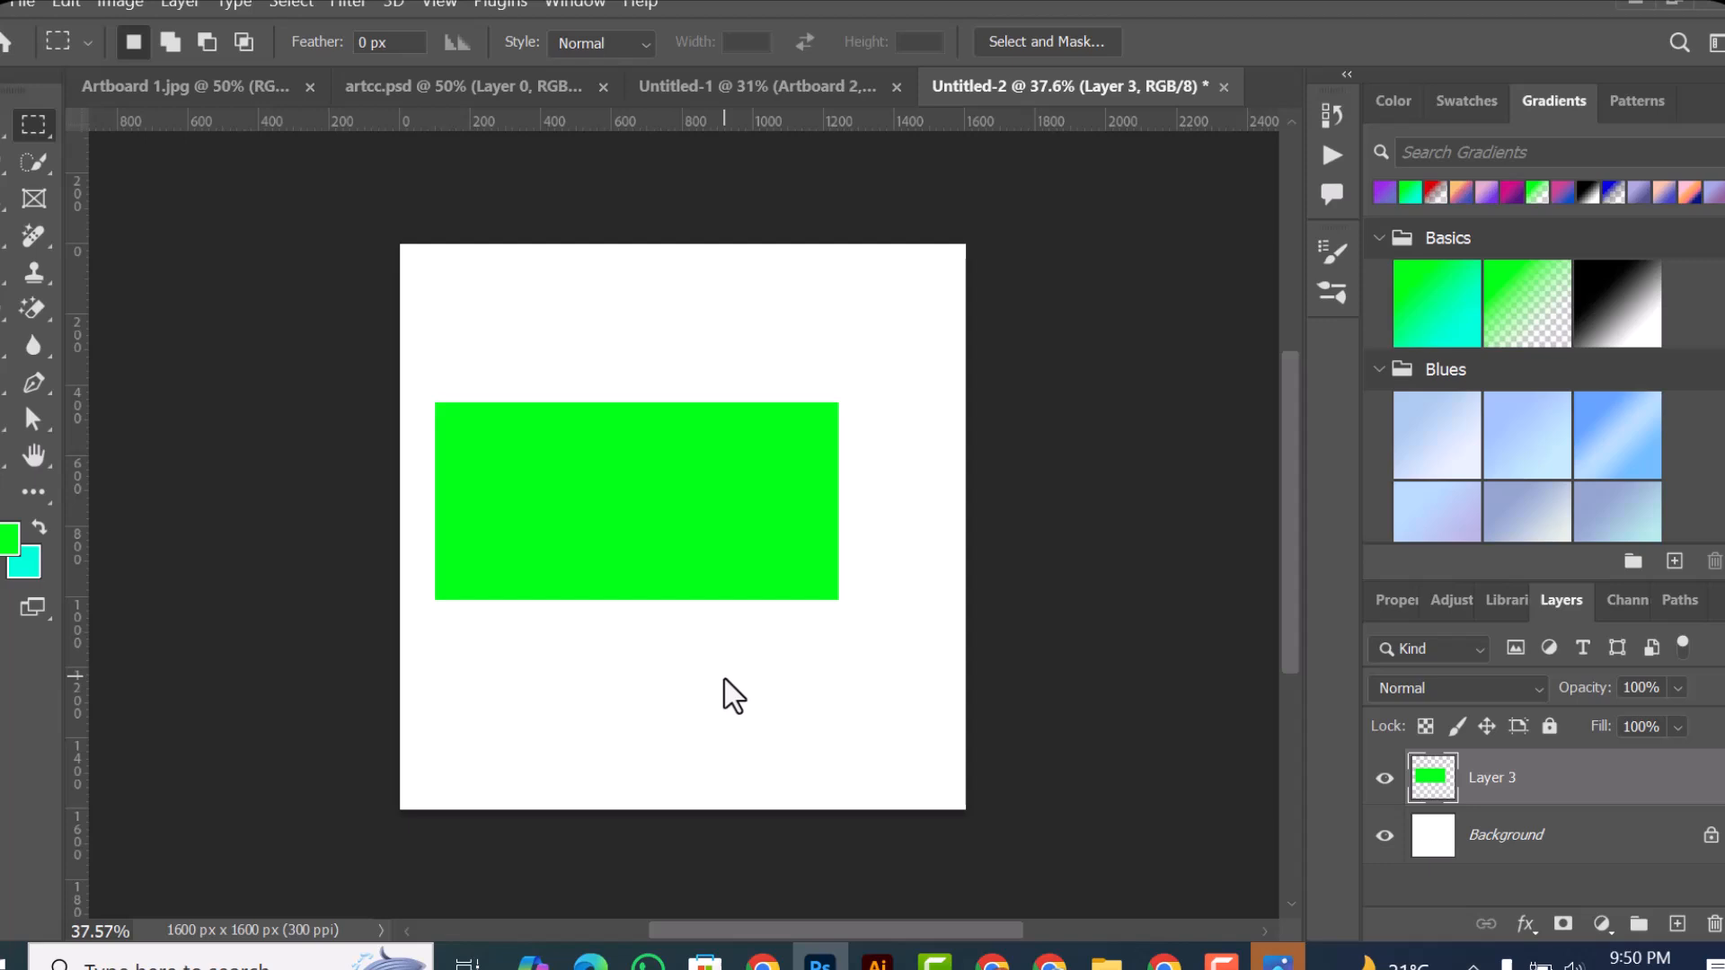
pyautogui.hotkey('ctrl', 'shift', 'd')
pyautogui.hotkey('alt', 'BackSpace')
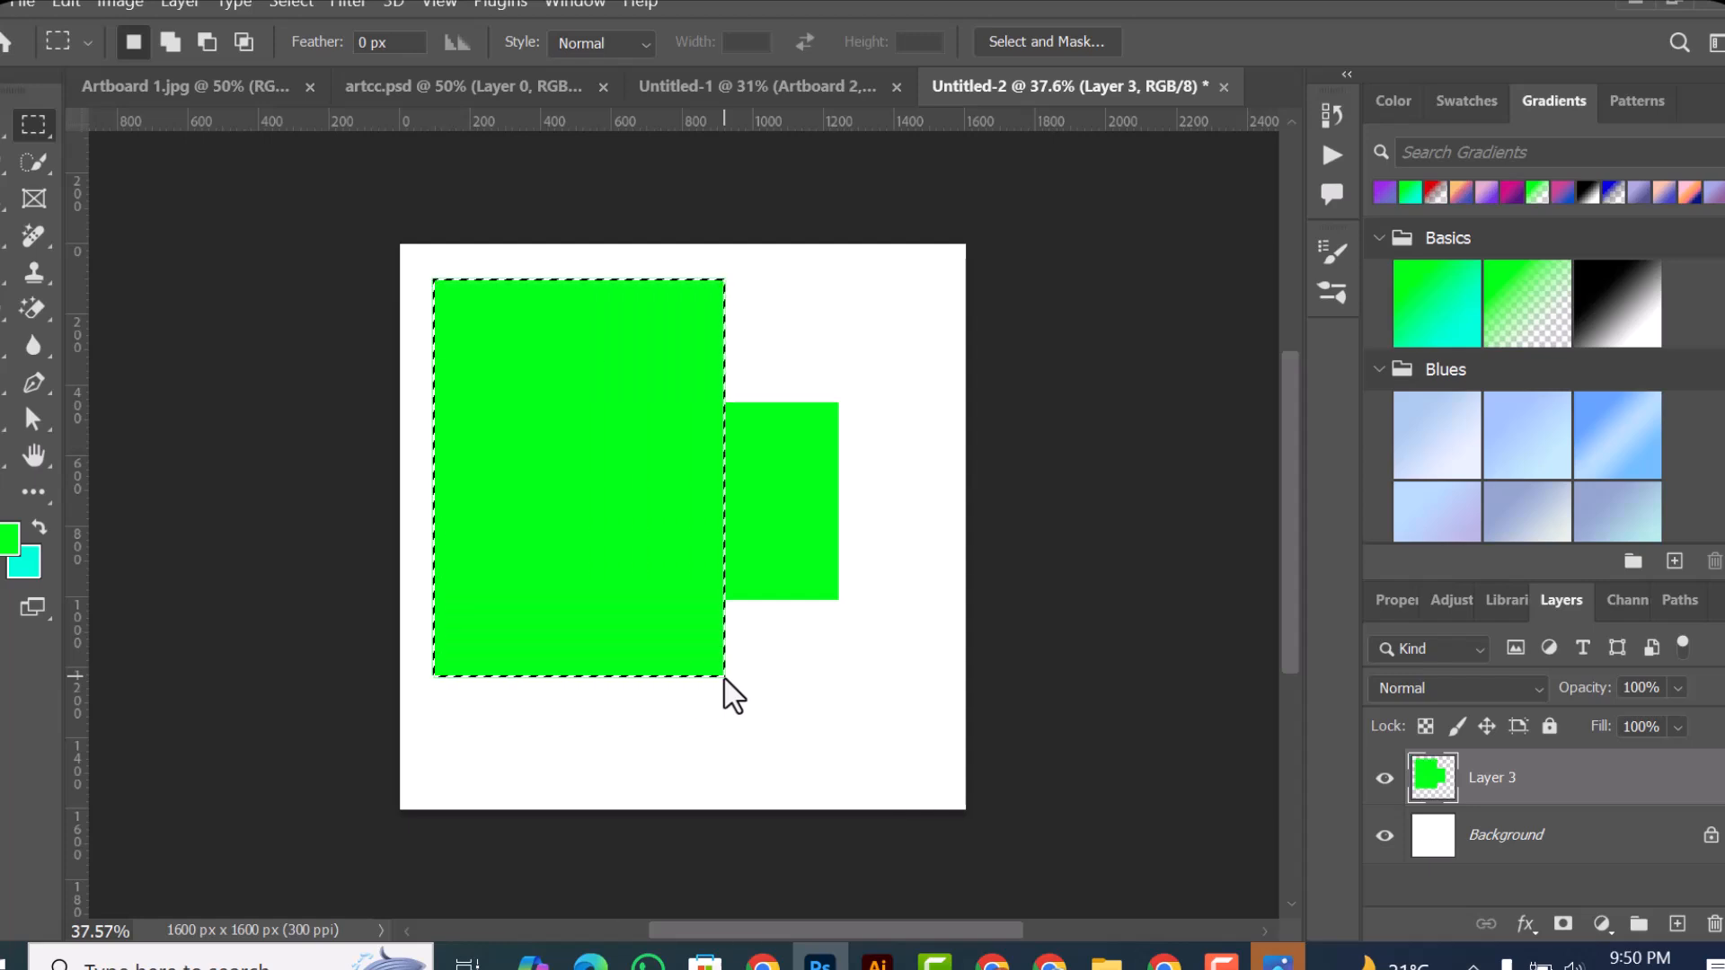
pyautogui.press('v')
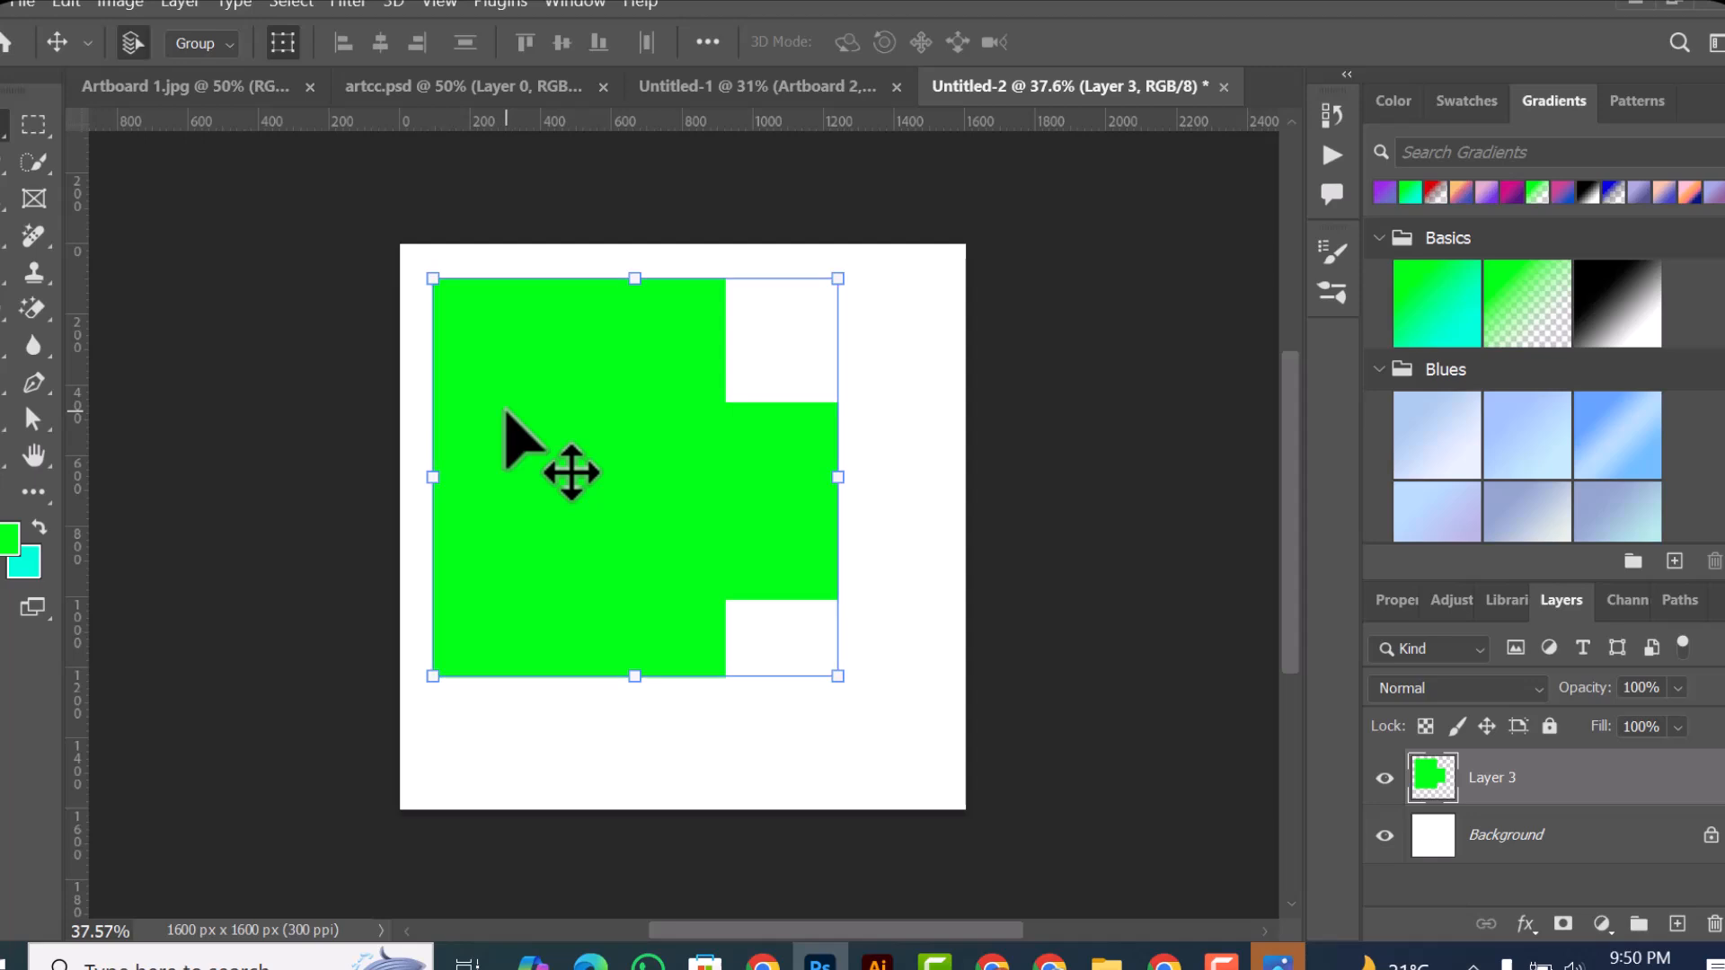
# Step: Undo the overlapping green fill and the green rectangle's last move
pyautogui.hotkey('ctrl', 'z')
pyautogui.hotkey('ctrl', 'z')
pyautogui.hotkey('ctrl', 'z')
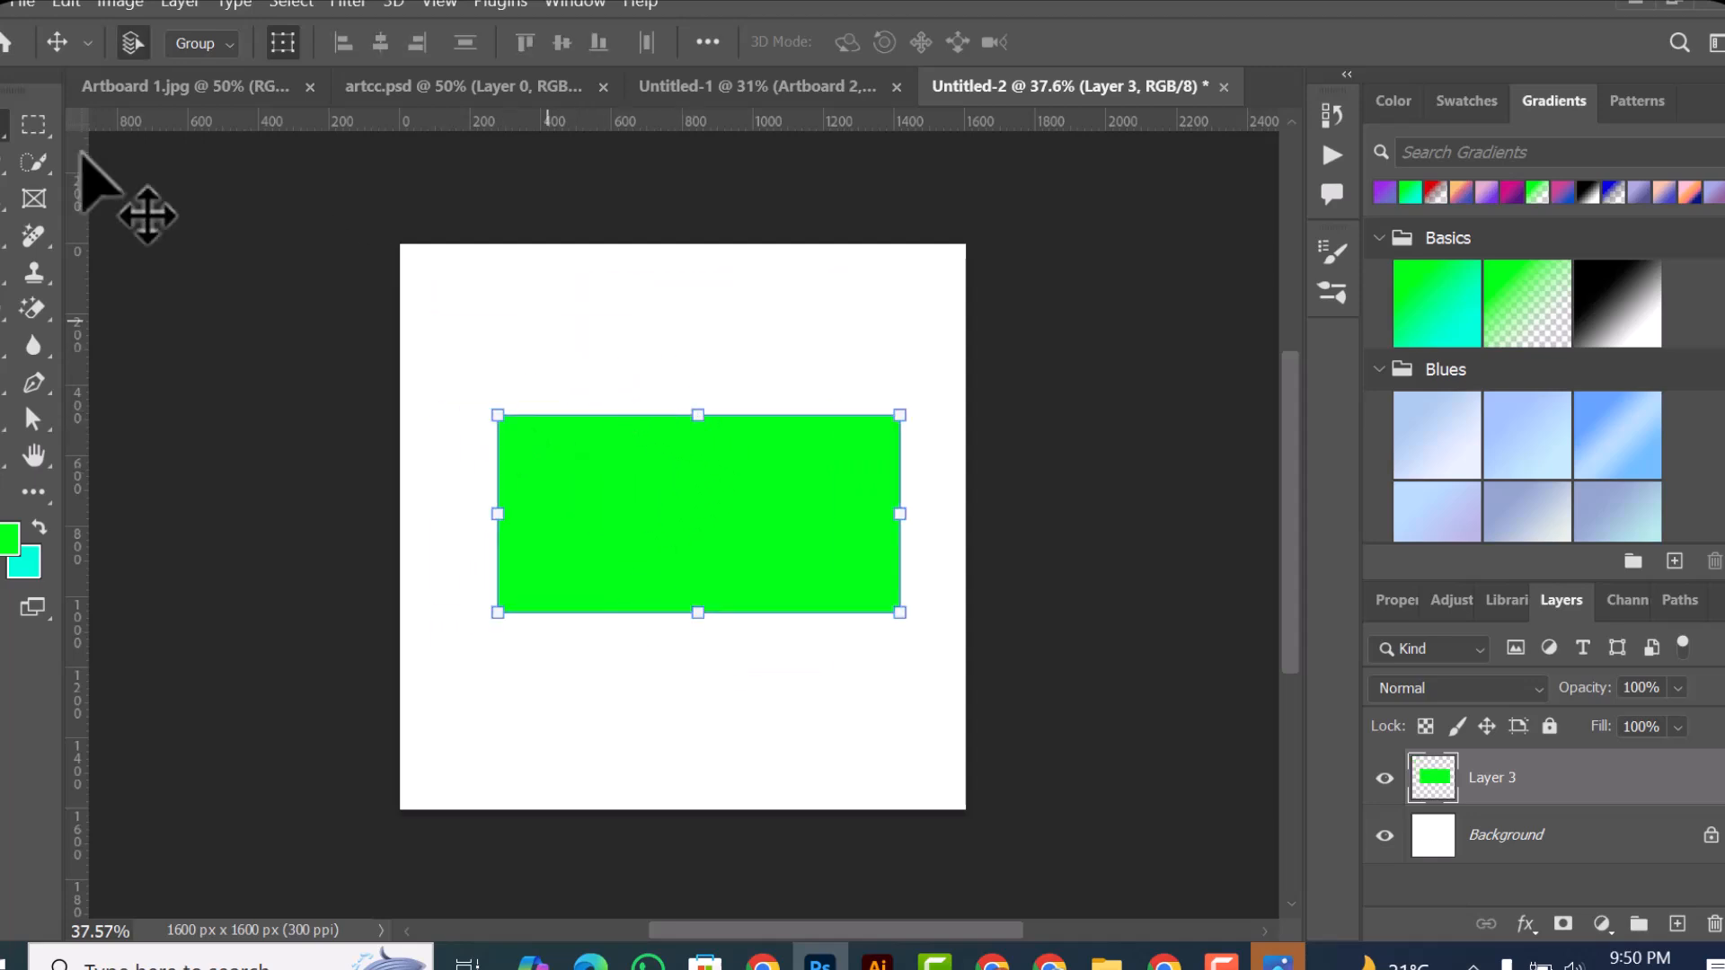
# Step: Fill a wide rectangular selection above the green rectangle with the cyan background color on a new layer, and deselect it
pyautogui.click(27, 129)
pyautogui.moveTo(408, 278); pyautogui.dragTo(833, 392)
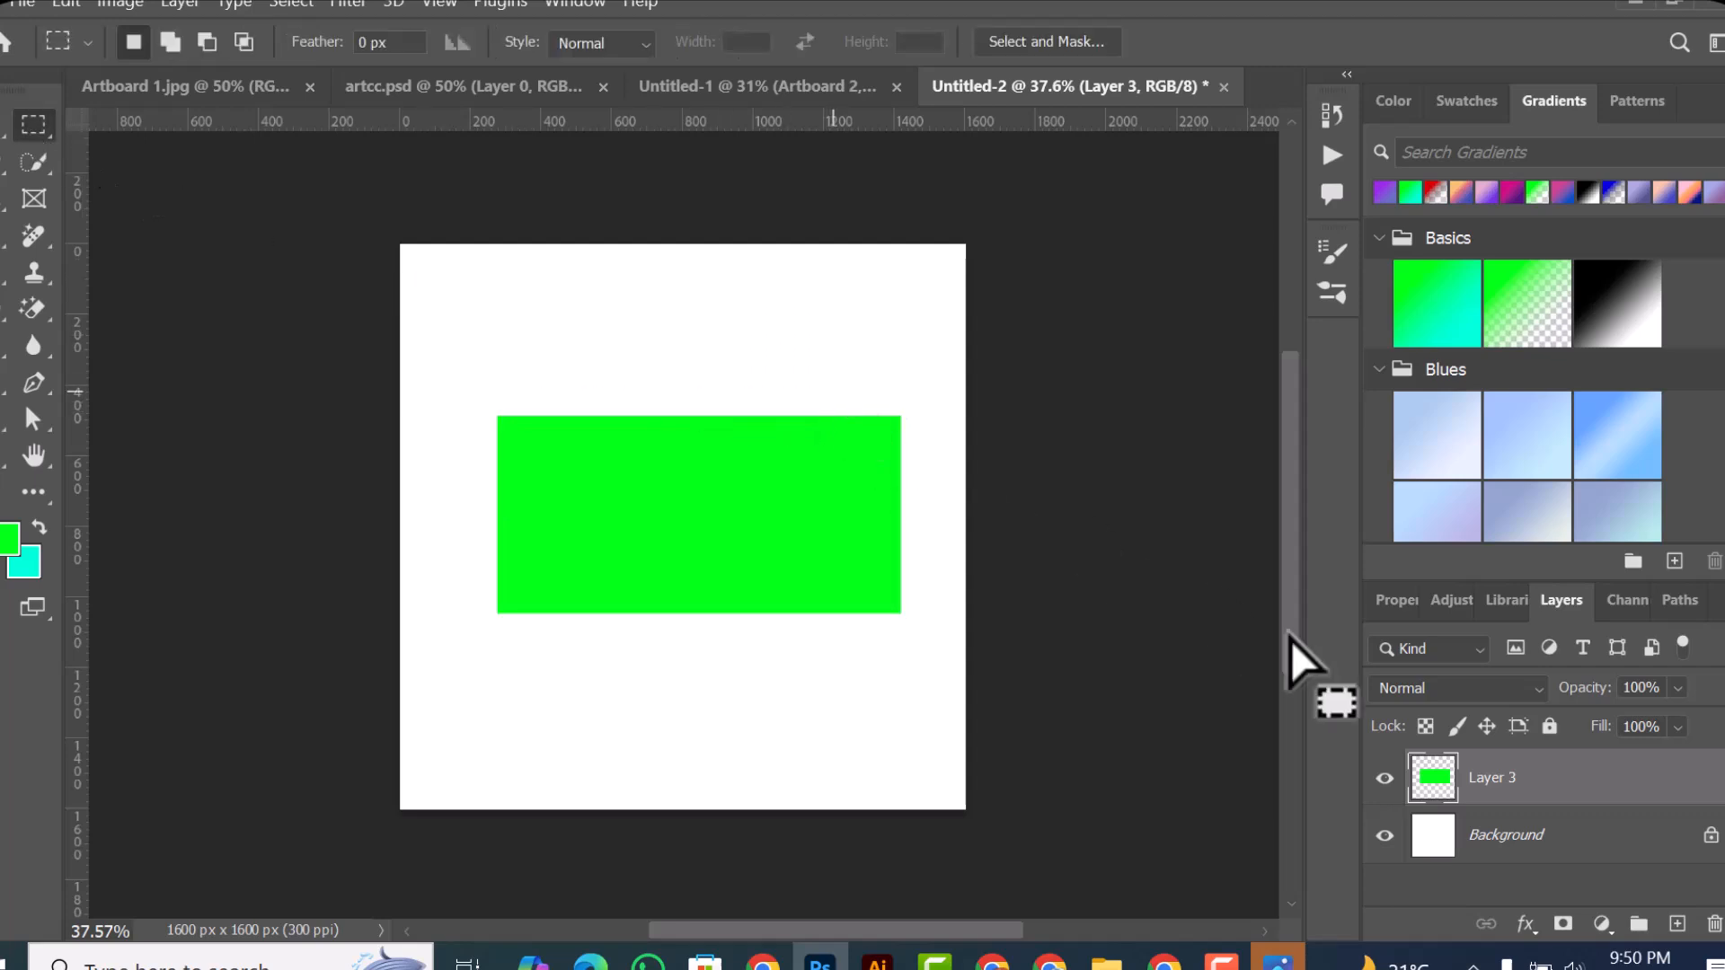
pyautogui.click(1676, 923)
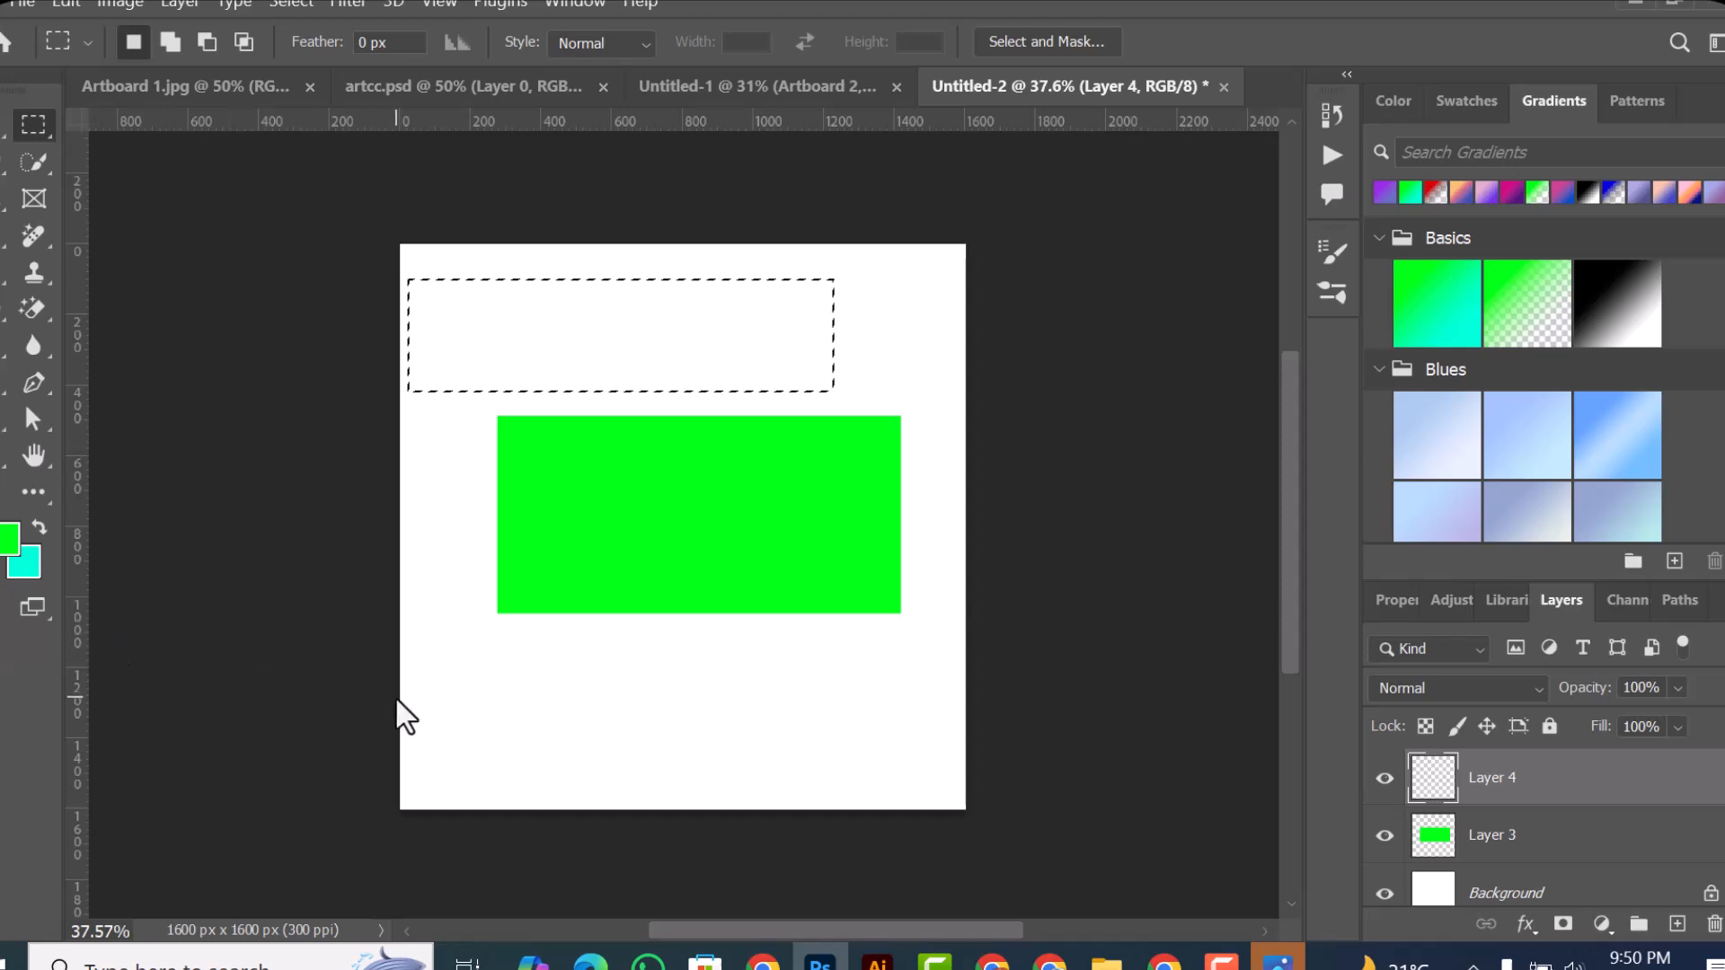
pyautogui.hotkey('ctrl', 'BackSpace')
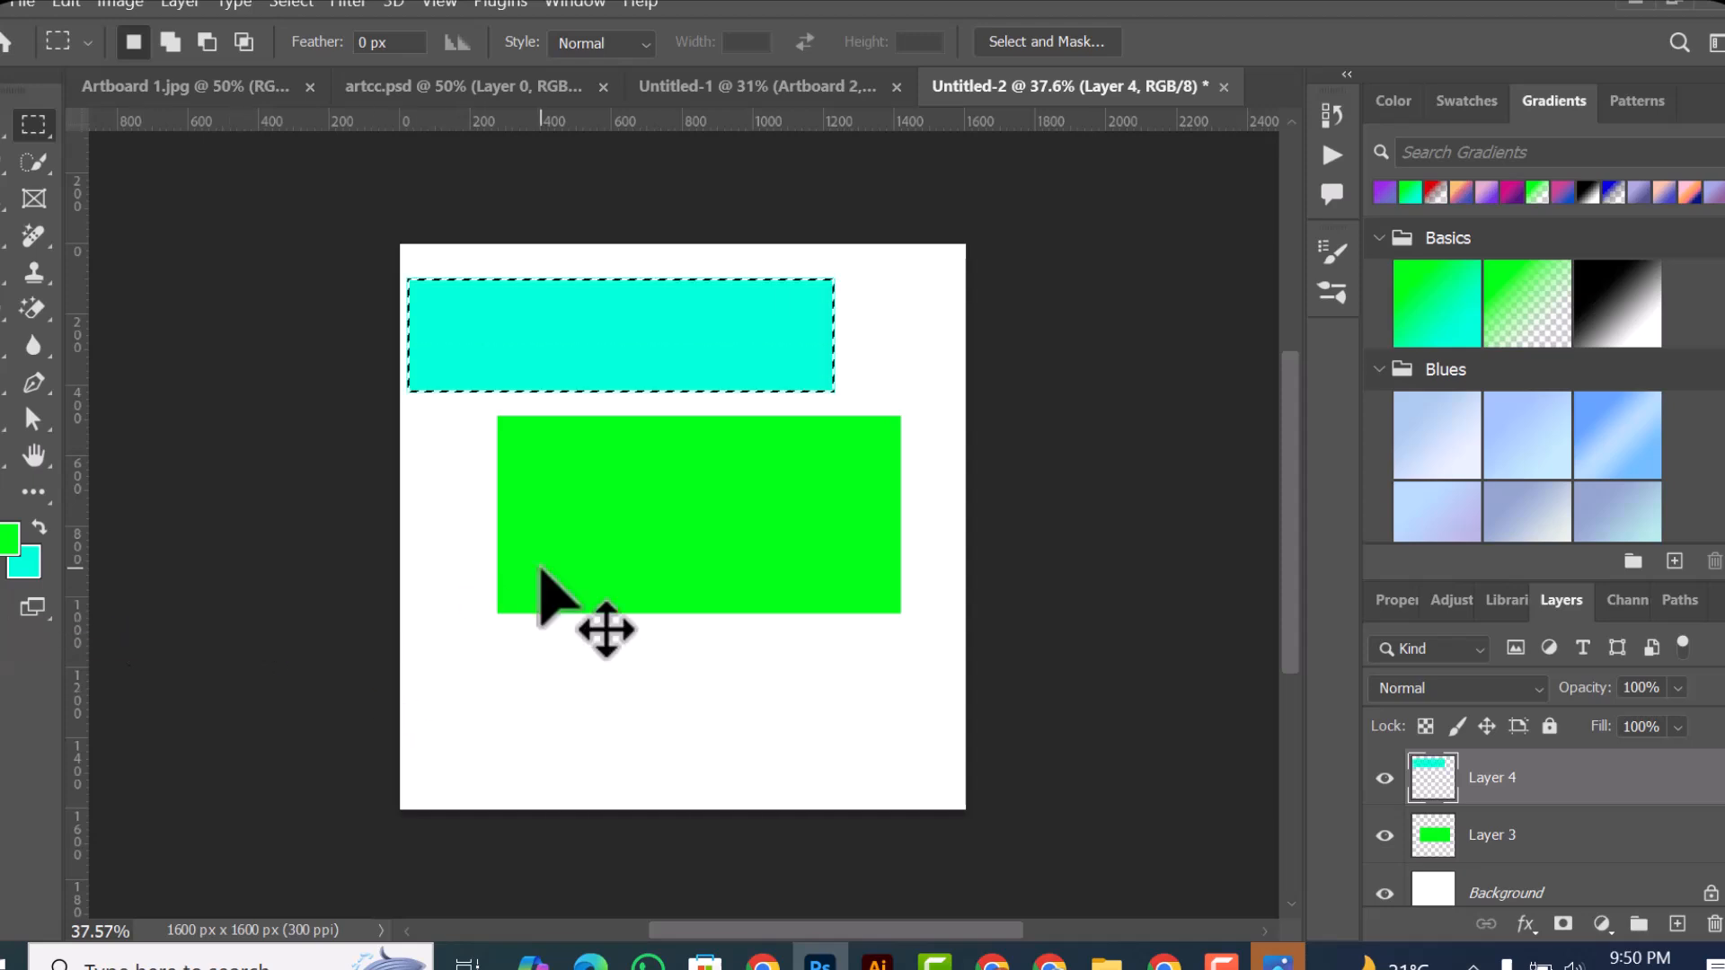
pyautogui.press('v')
pyautogui.hotkey('ctrl', 'd')
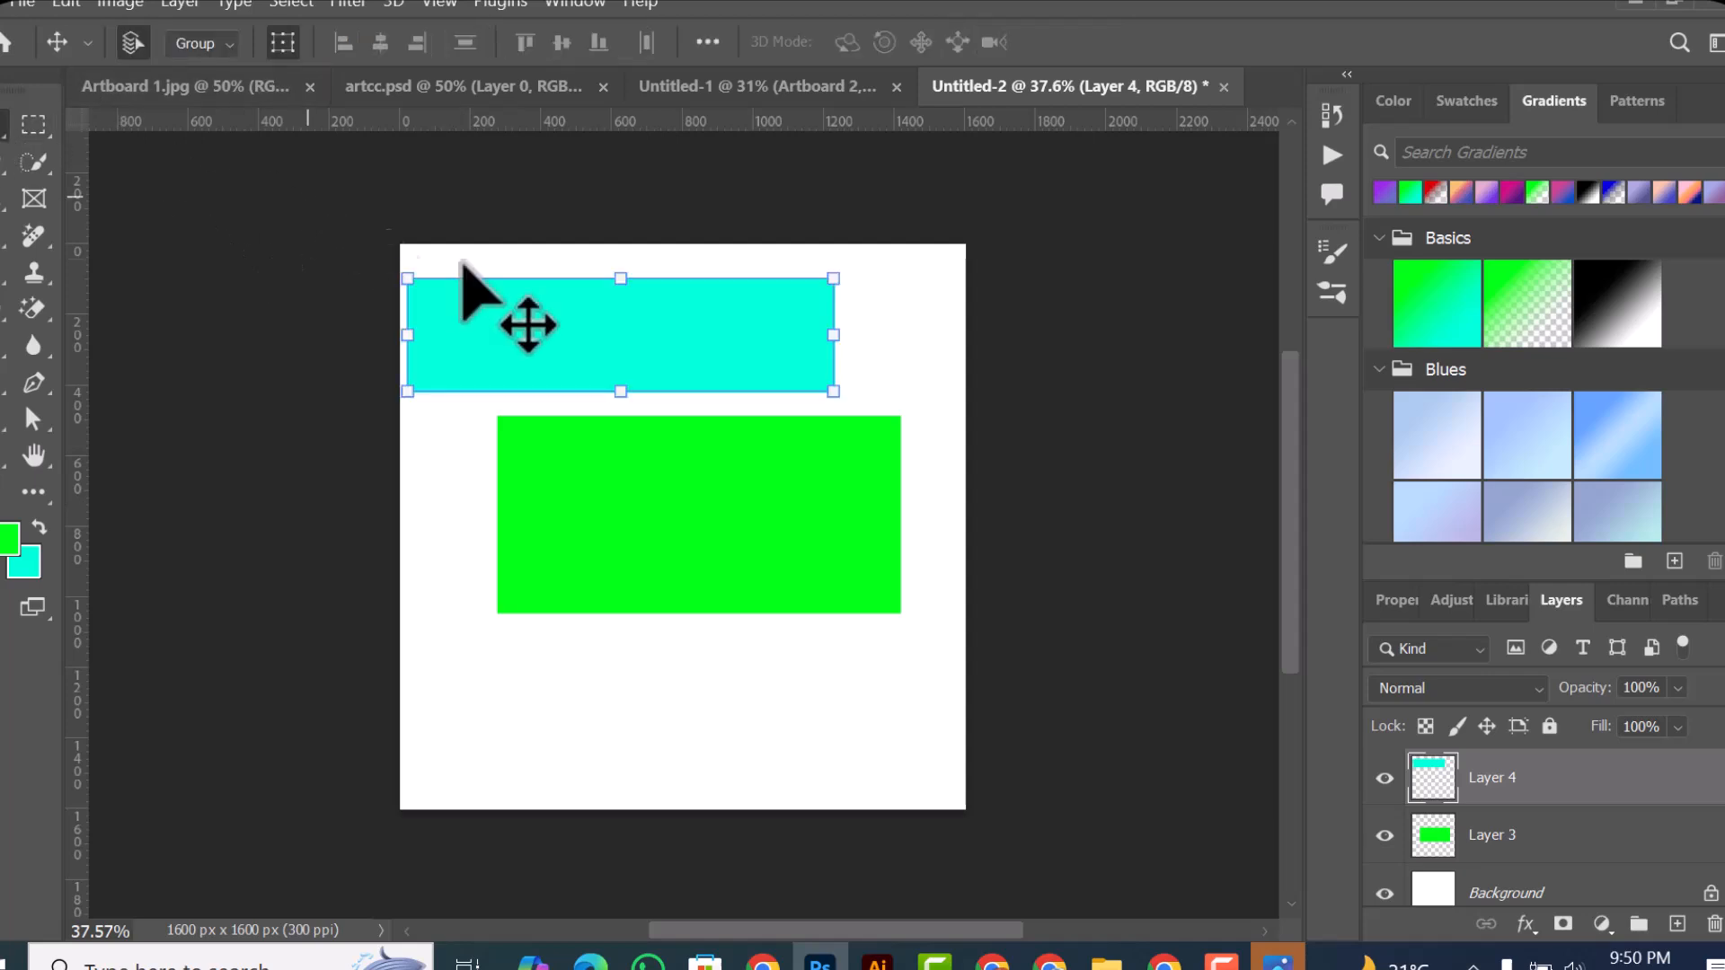
# Step: Move the cyan rectangle right and down, overlapping the green rectangle's upper edge, without transforming it
pyautogui.moveTo(523, 325); pyautogui.dragTo(665, 352)
pyautogui.hotkey('ctrl', 't')
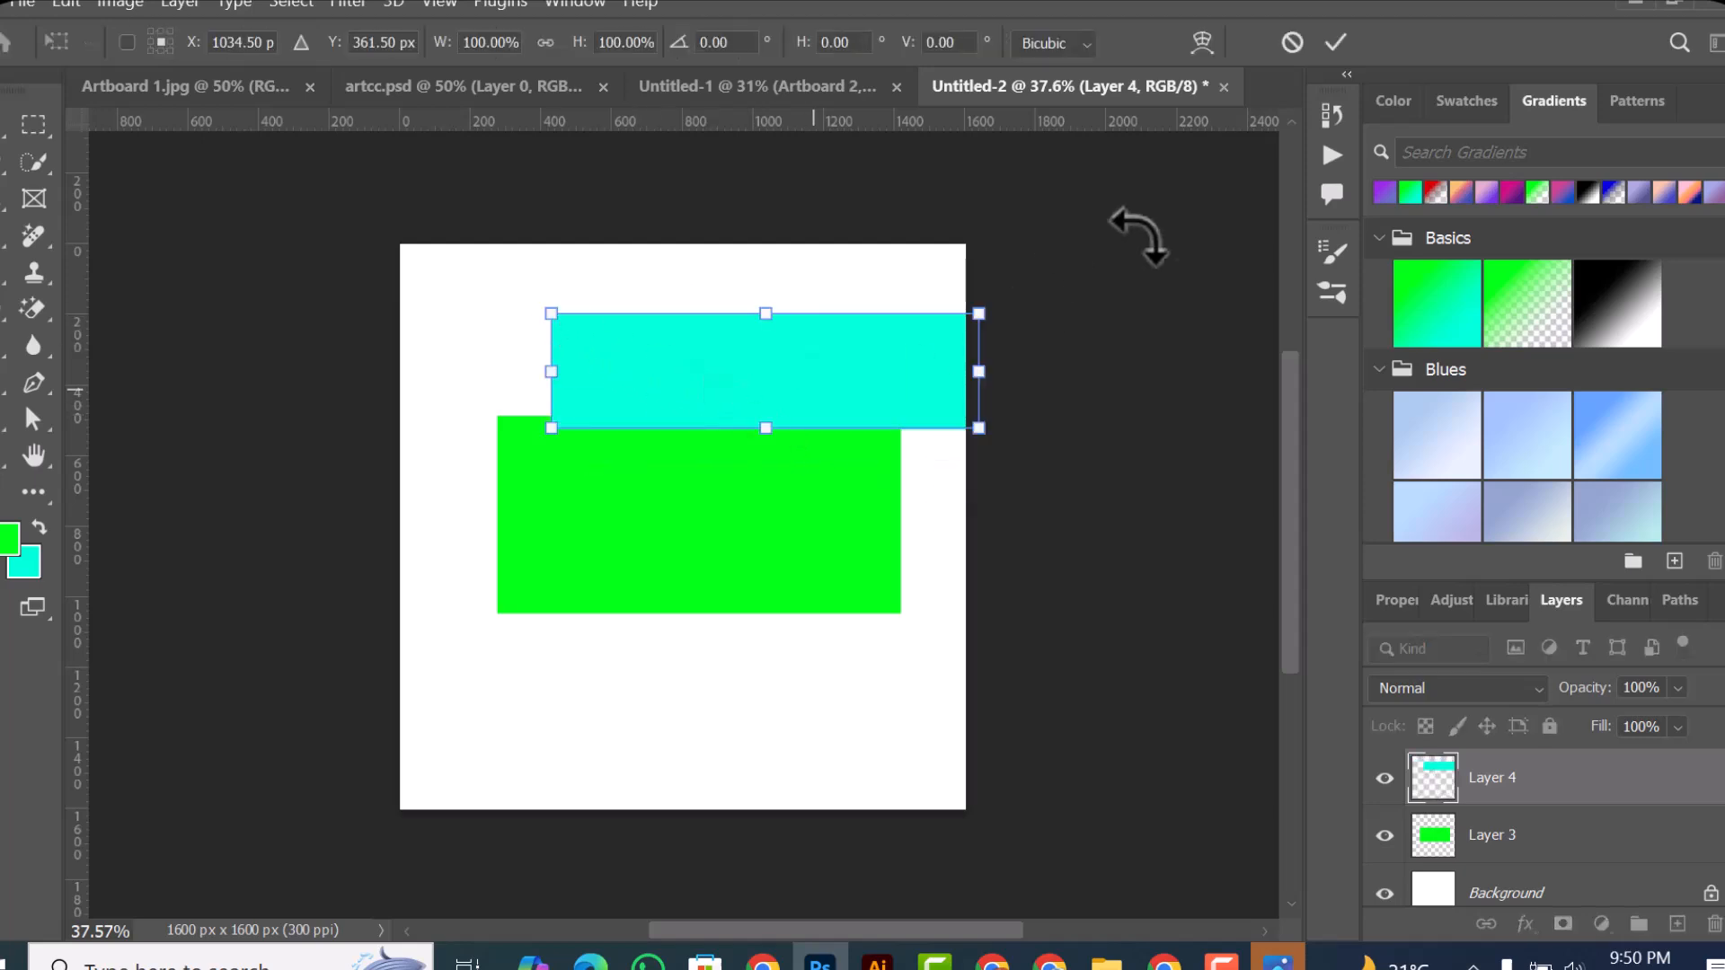
pyautogui.click(1294, 47)
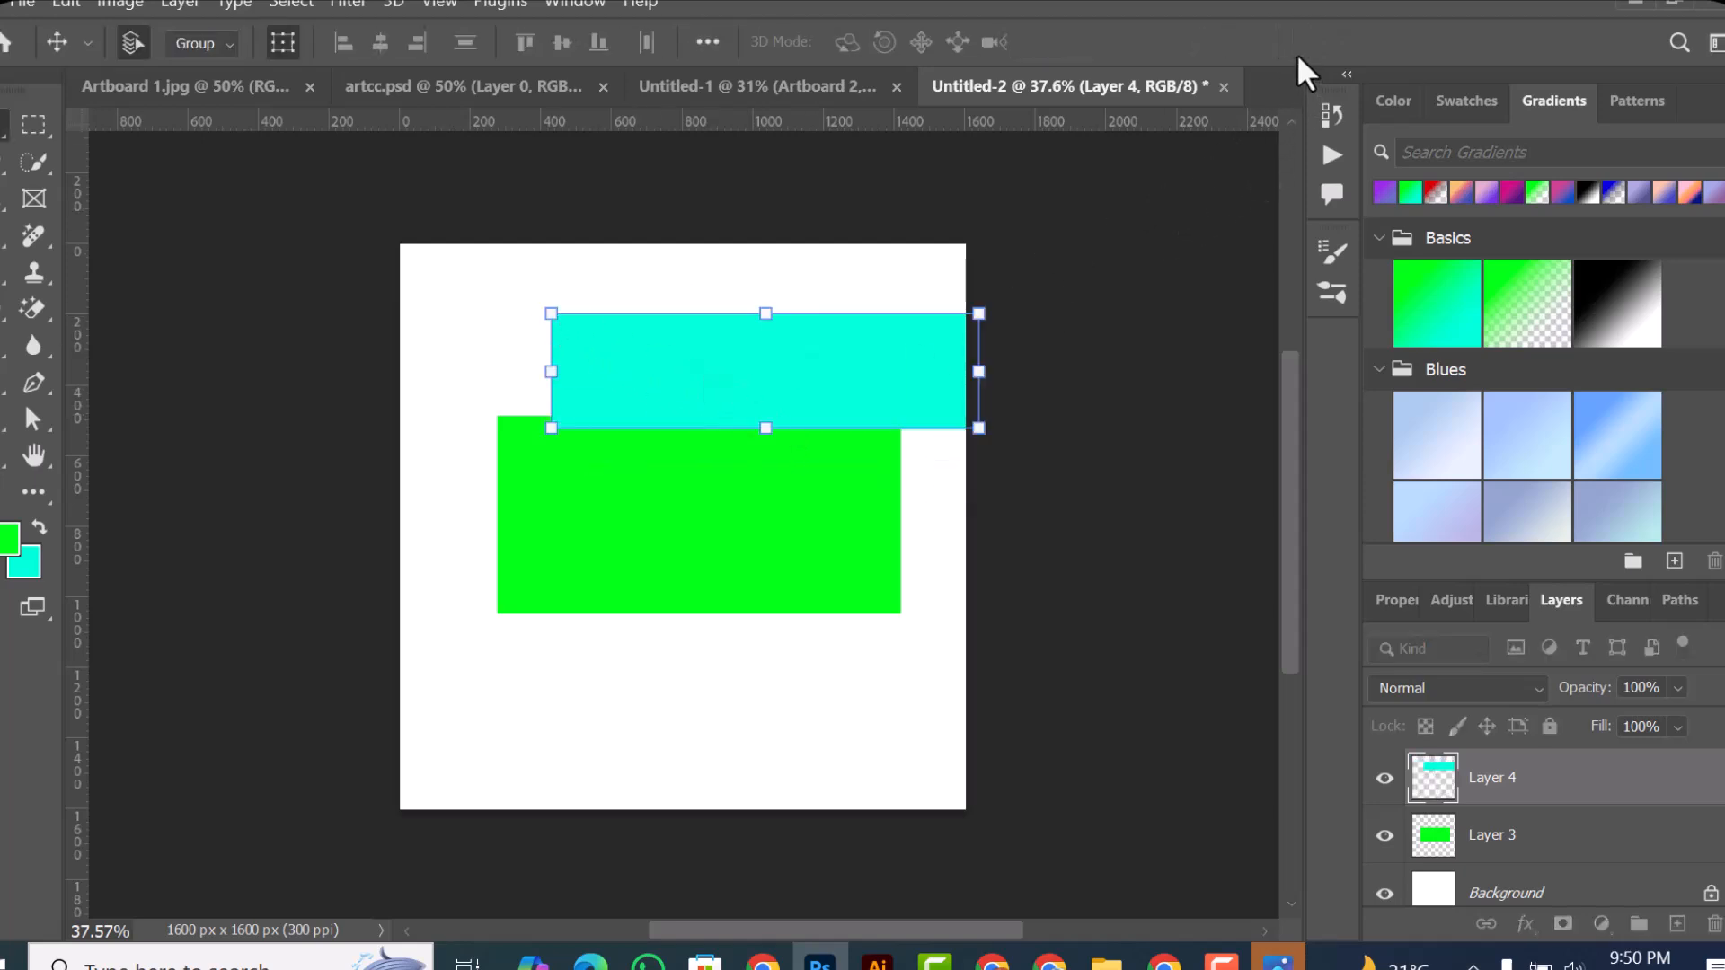
# Step: Delete Layer 4 with the cyan rectangle
pyautogui.moveTo(816, 356); pyautogui.dragTo(1711, 935)
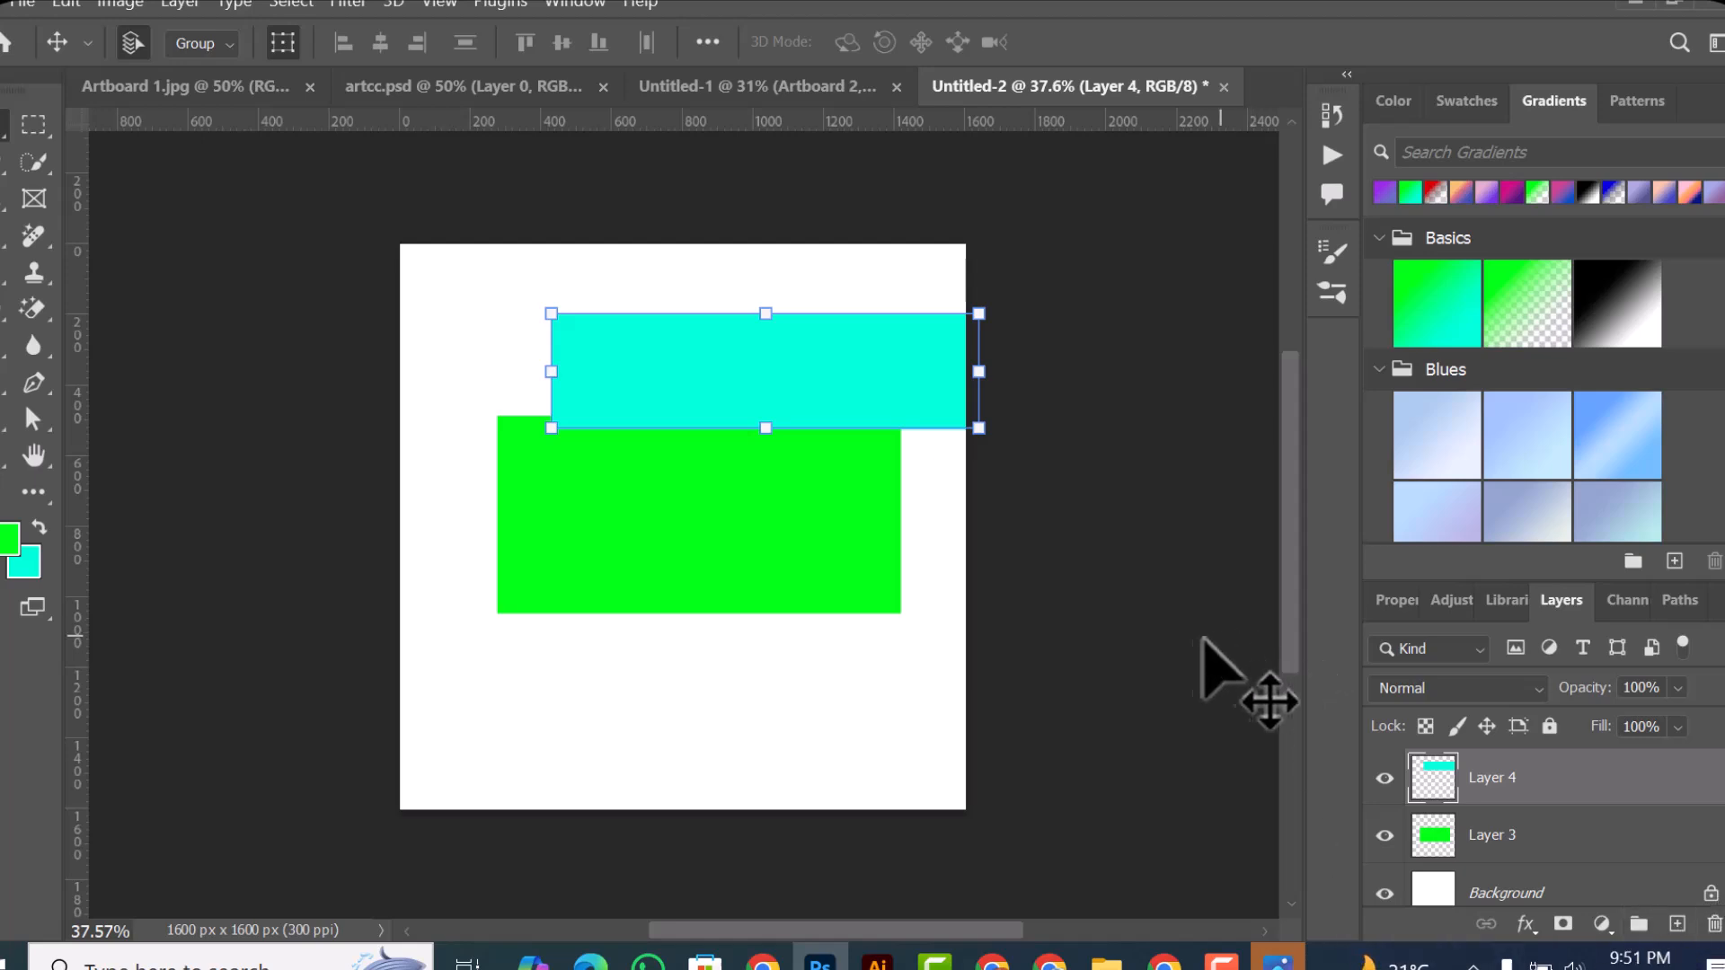
pyautogui.press('Delete')
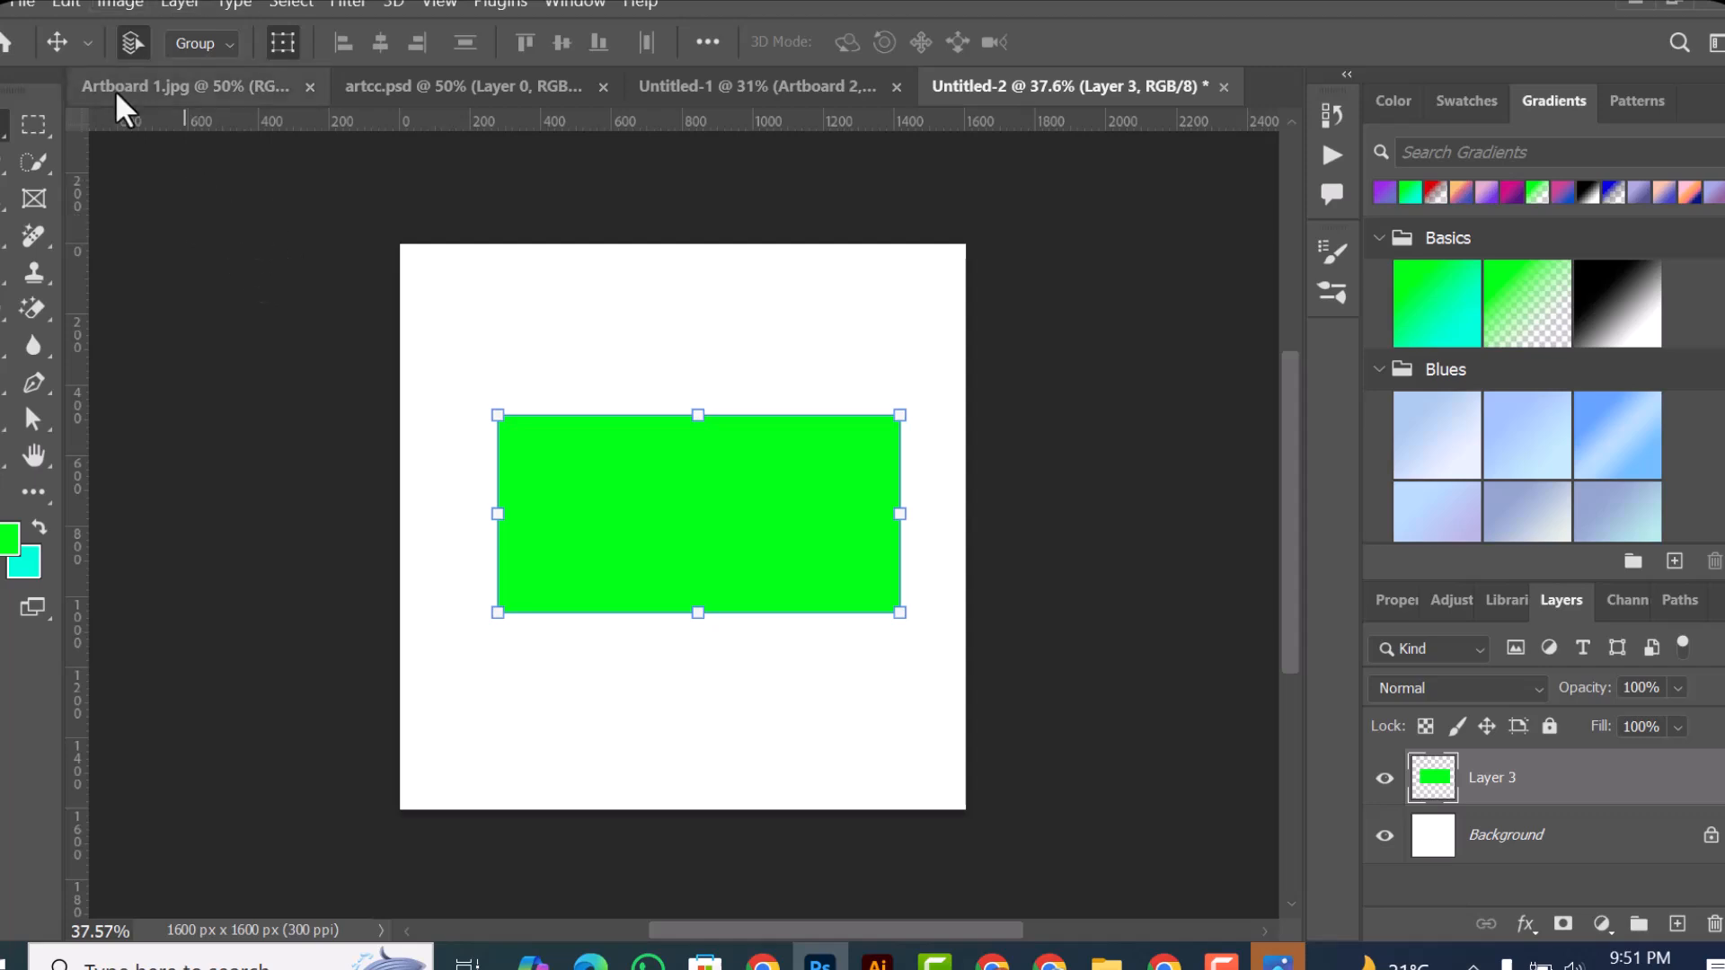
# Step: Try several Rectangular Marquee selections over the canvas, ending with one across the right part of the green rectangle
pyautogui.click(36, 135)
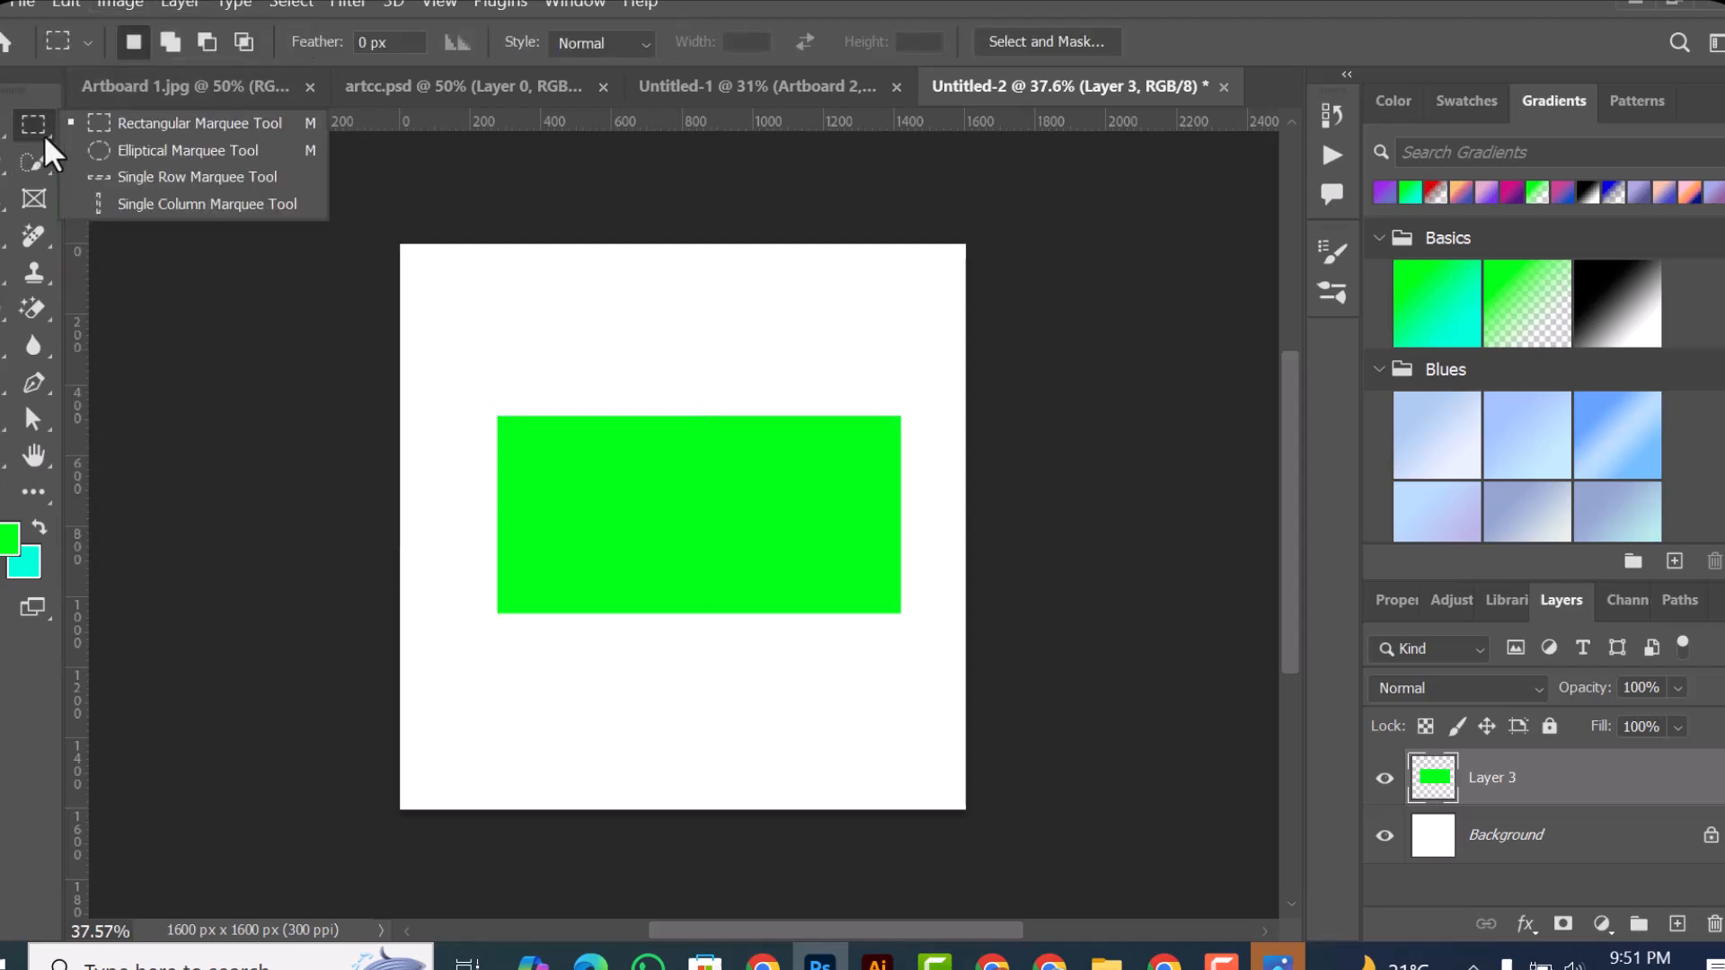
pyautogui.click(208, 121)
pyautogui.moveTo(416, 255); pyautogui.dragTo(1035, 828)
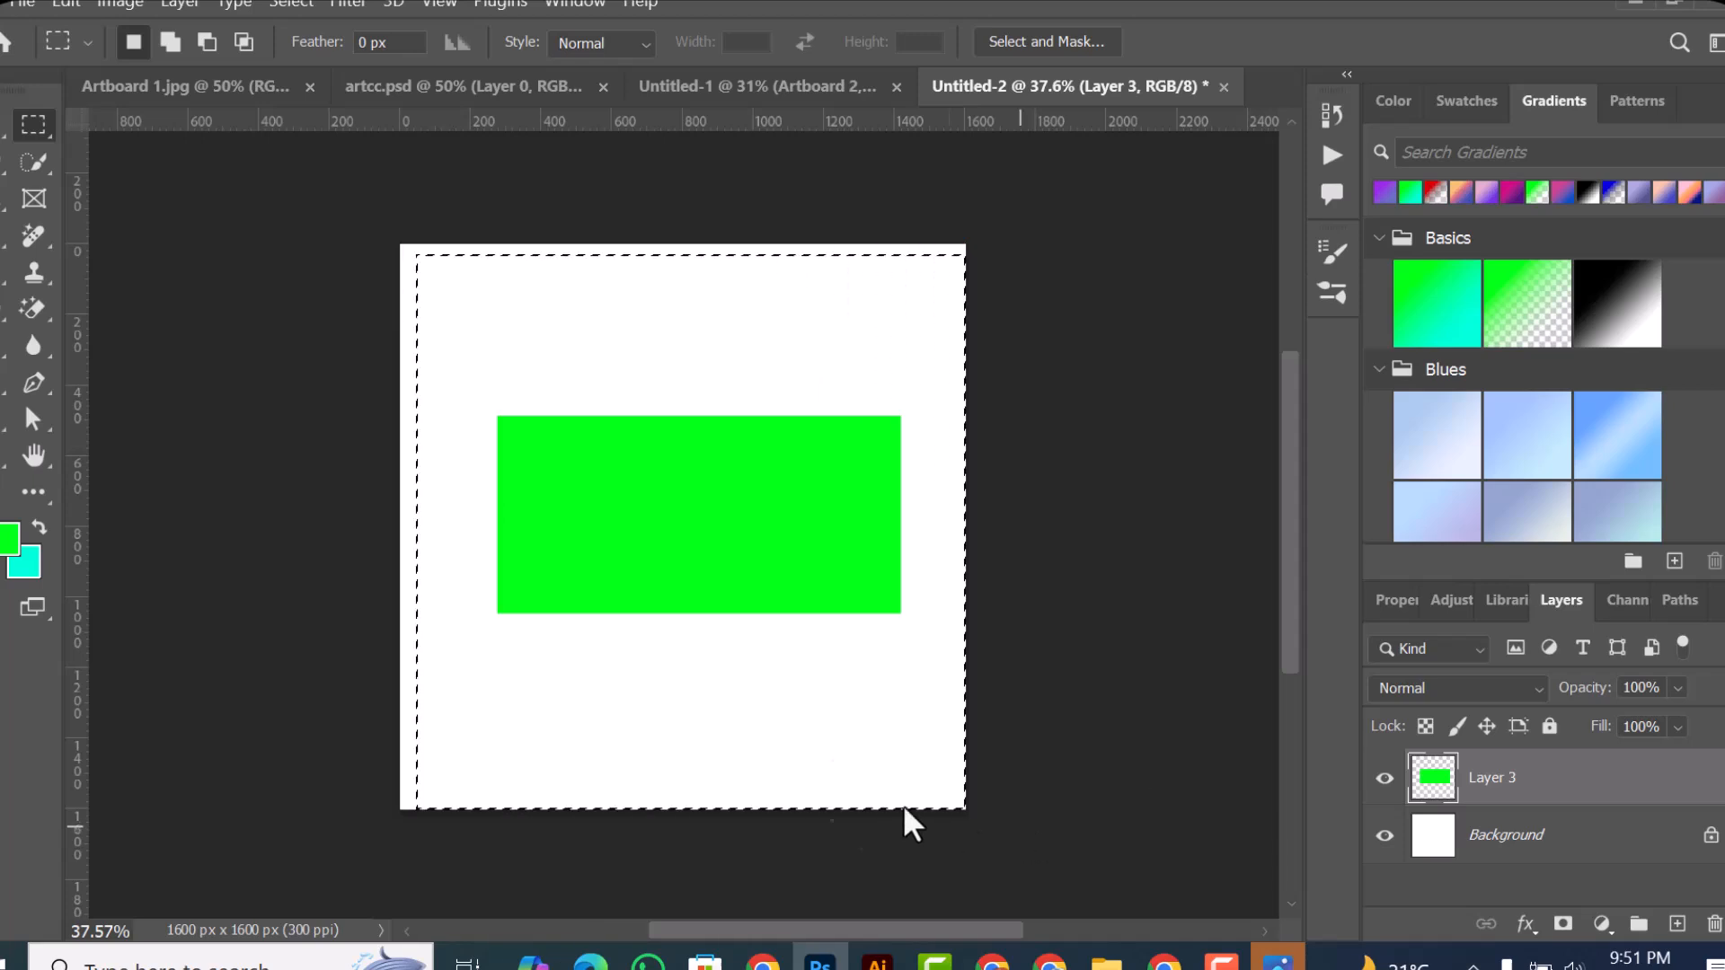
pyautogui.moveTo(412, 315); pyautogui.dragTo(538, 465)
pyautogui.moveTo(607, 356); pyautogui.dragTo(876, 618)
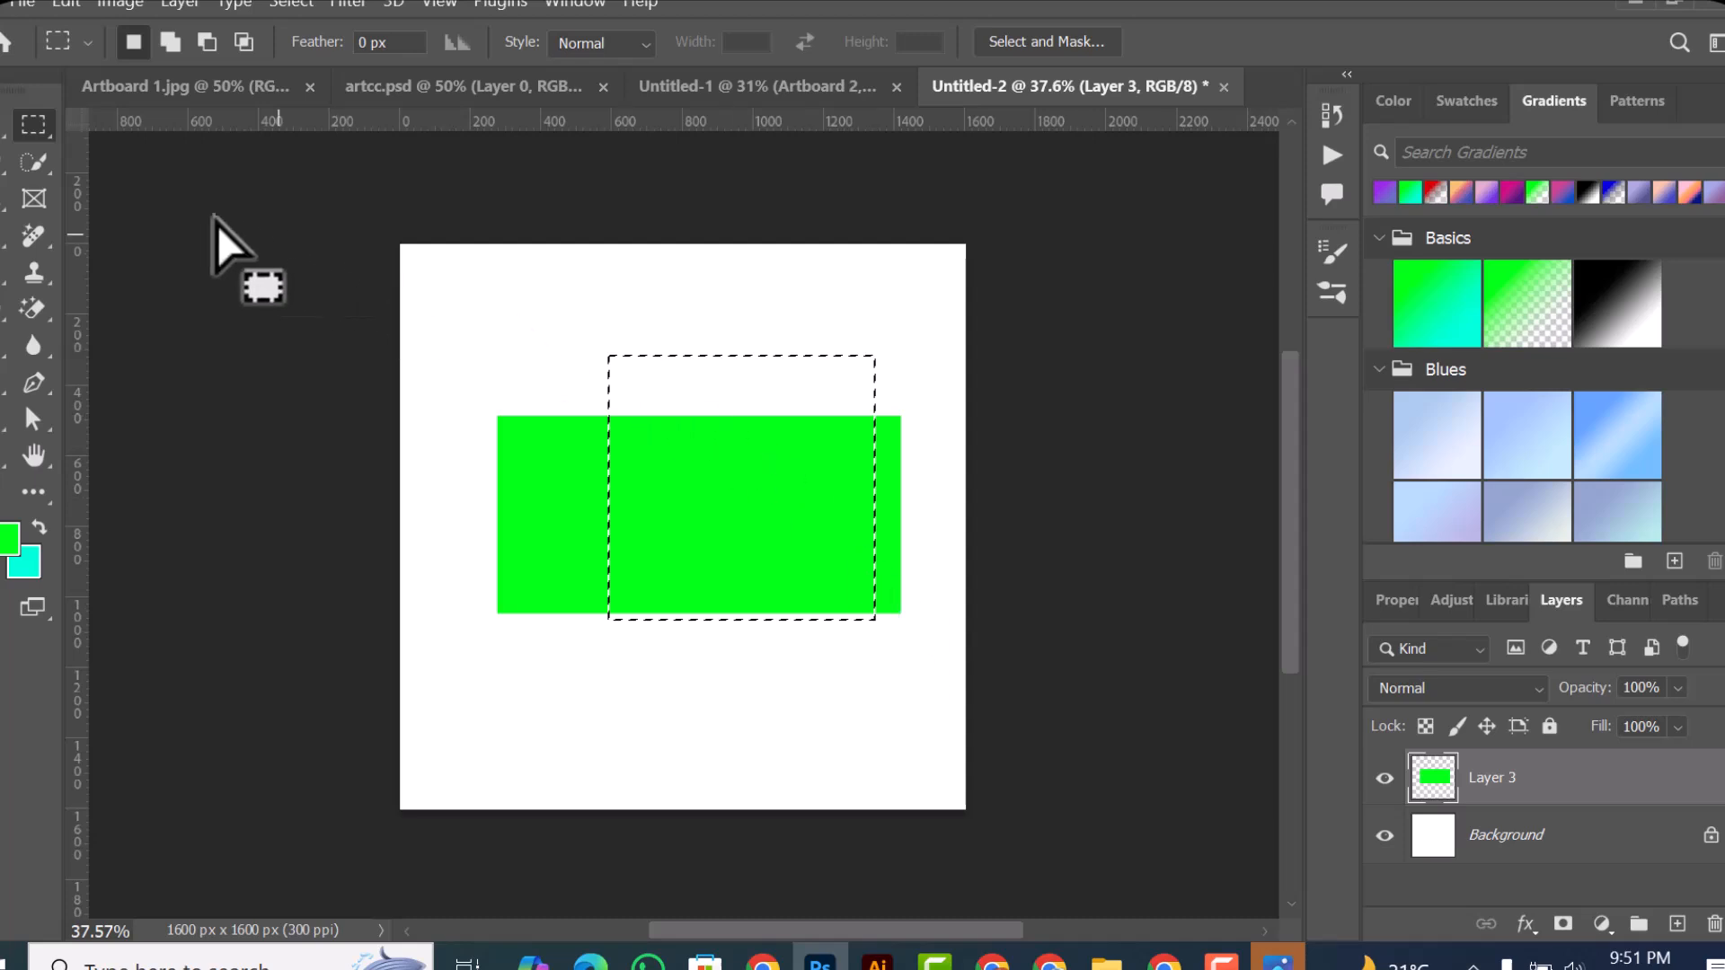
# Step: Deselect, stretch the green rectangle to about 111% width and 187% height, and move it down and left away from the canvas's upper edge
pyautogui.press('v')
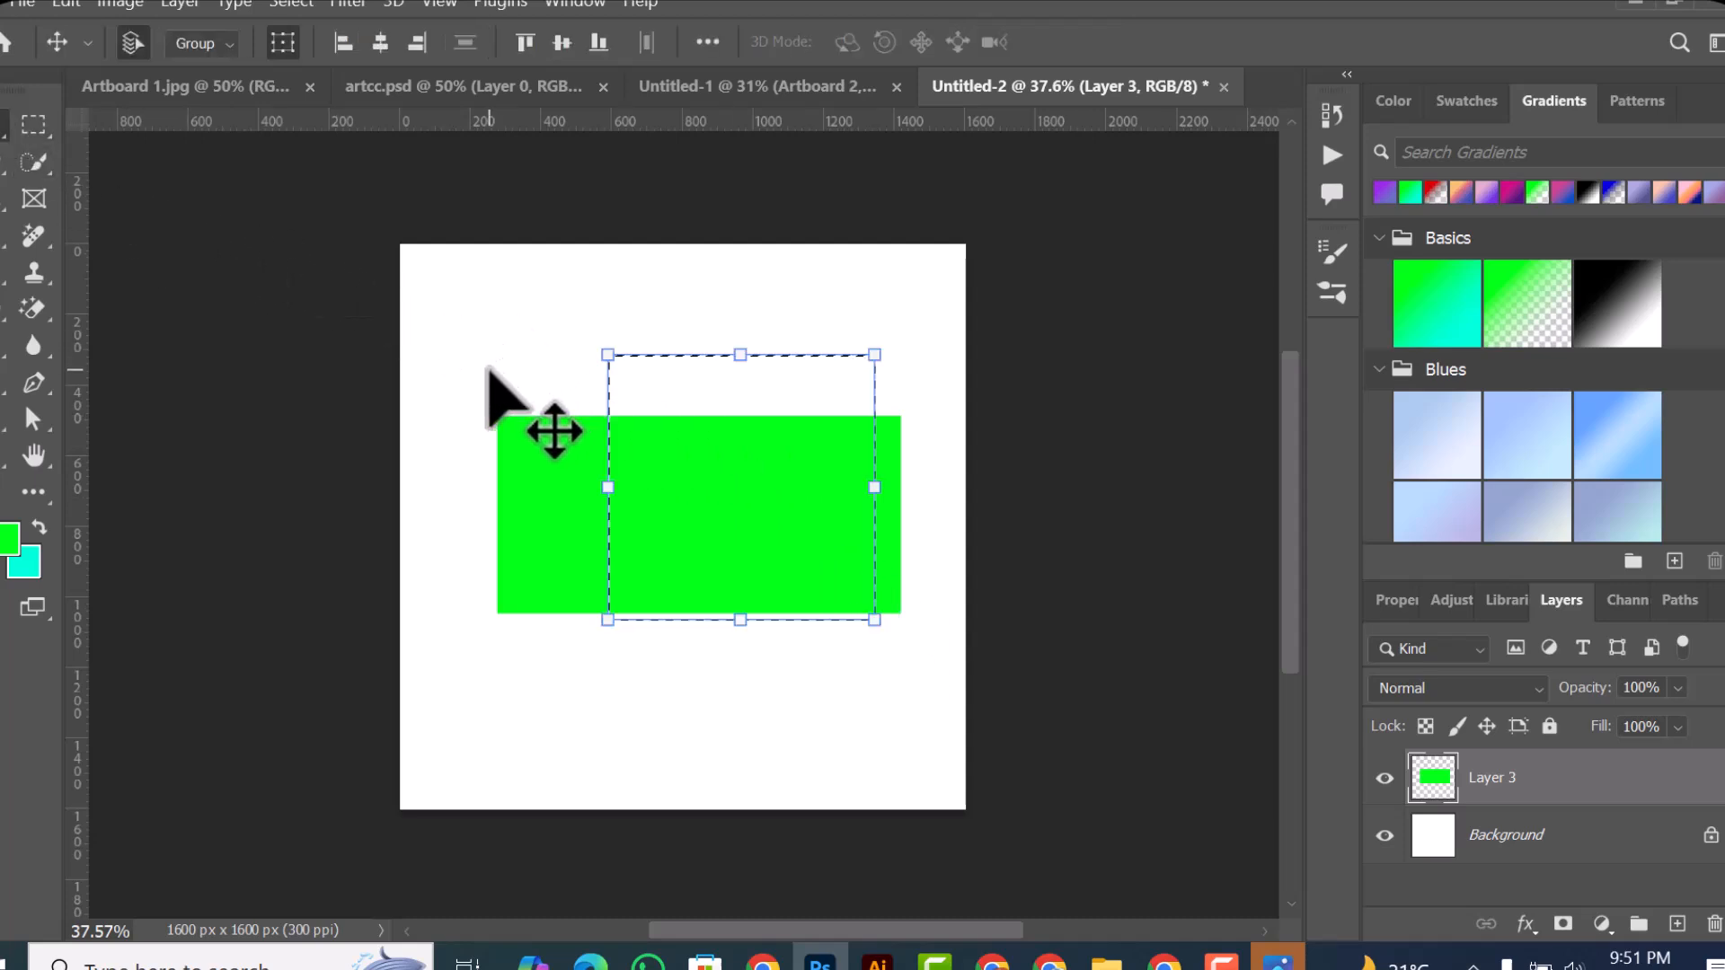
pyautogui.hotkey('ctrl', 'd')
pyautogui.moveTo(697, 415); pyautogui.dragTo(735, 220)
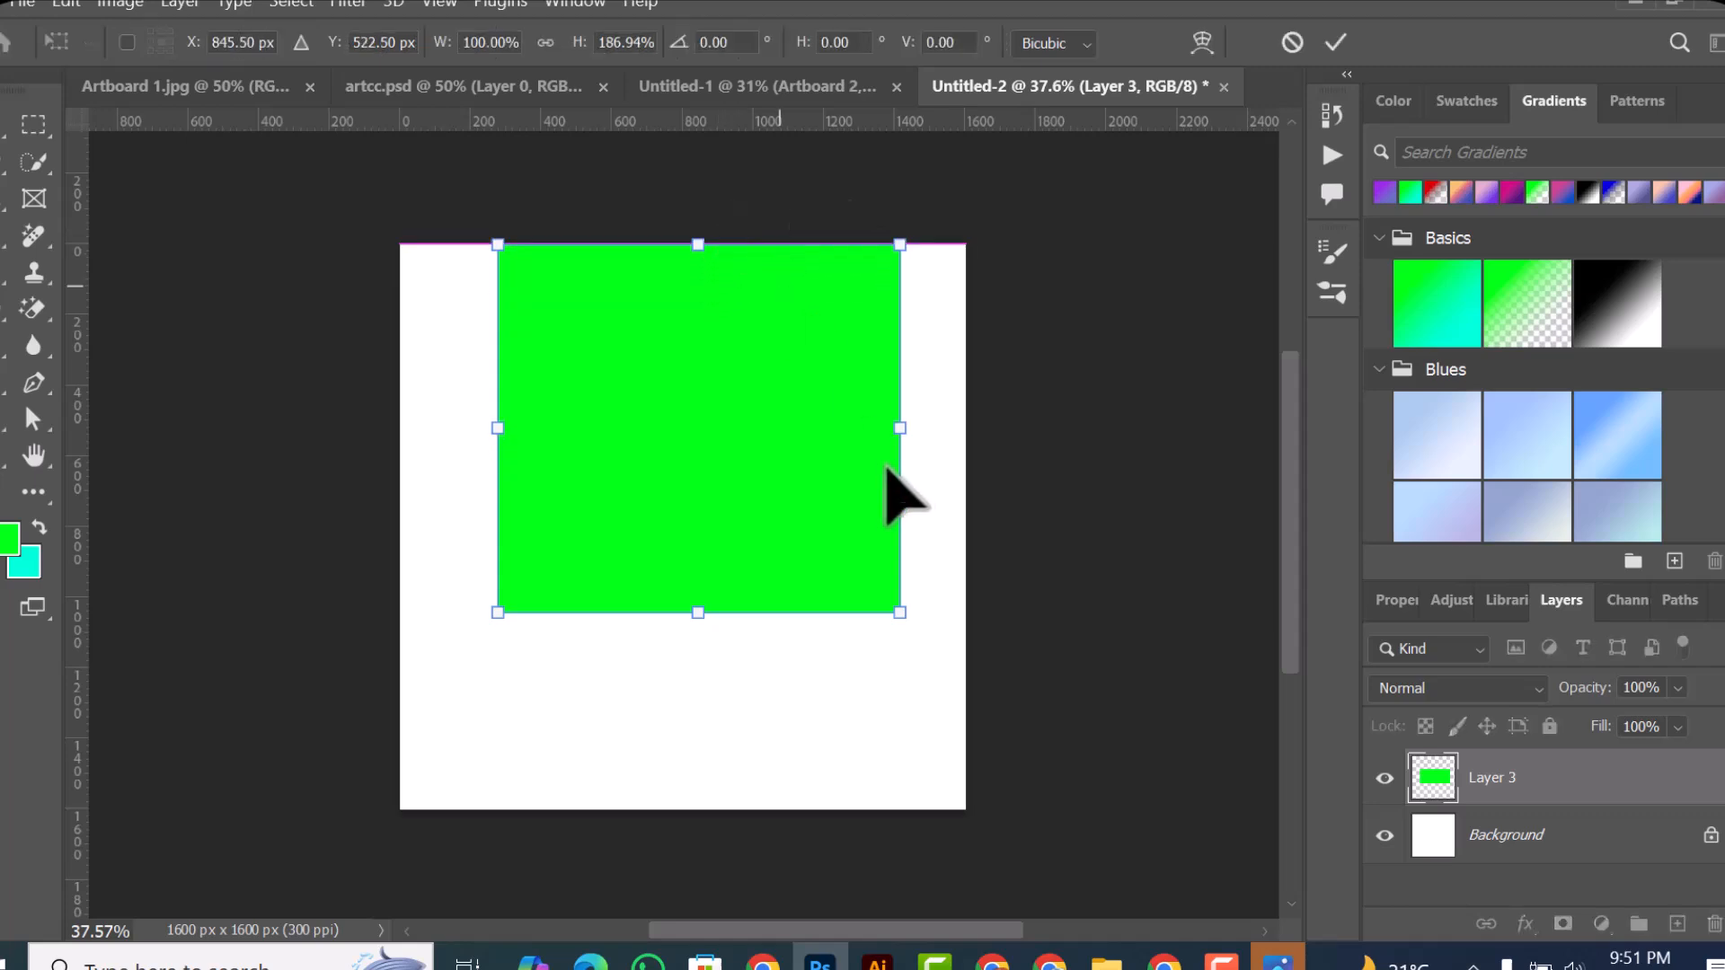
pyautogui.moveTo(905, 440); pyautogui.dragTo(949, 435)
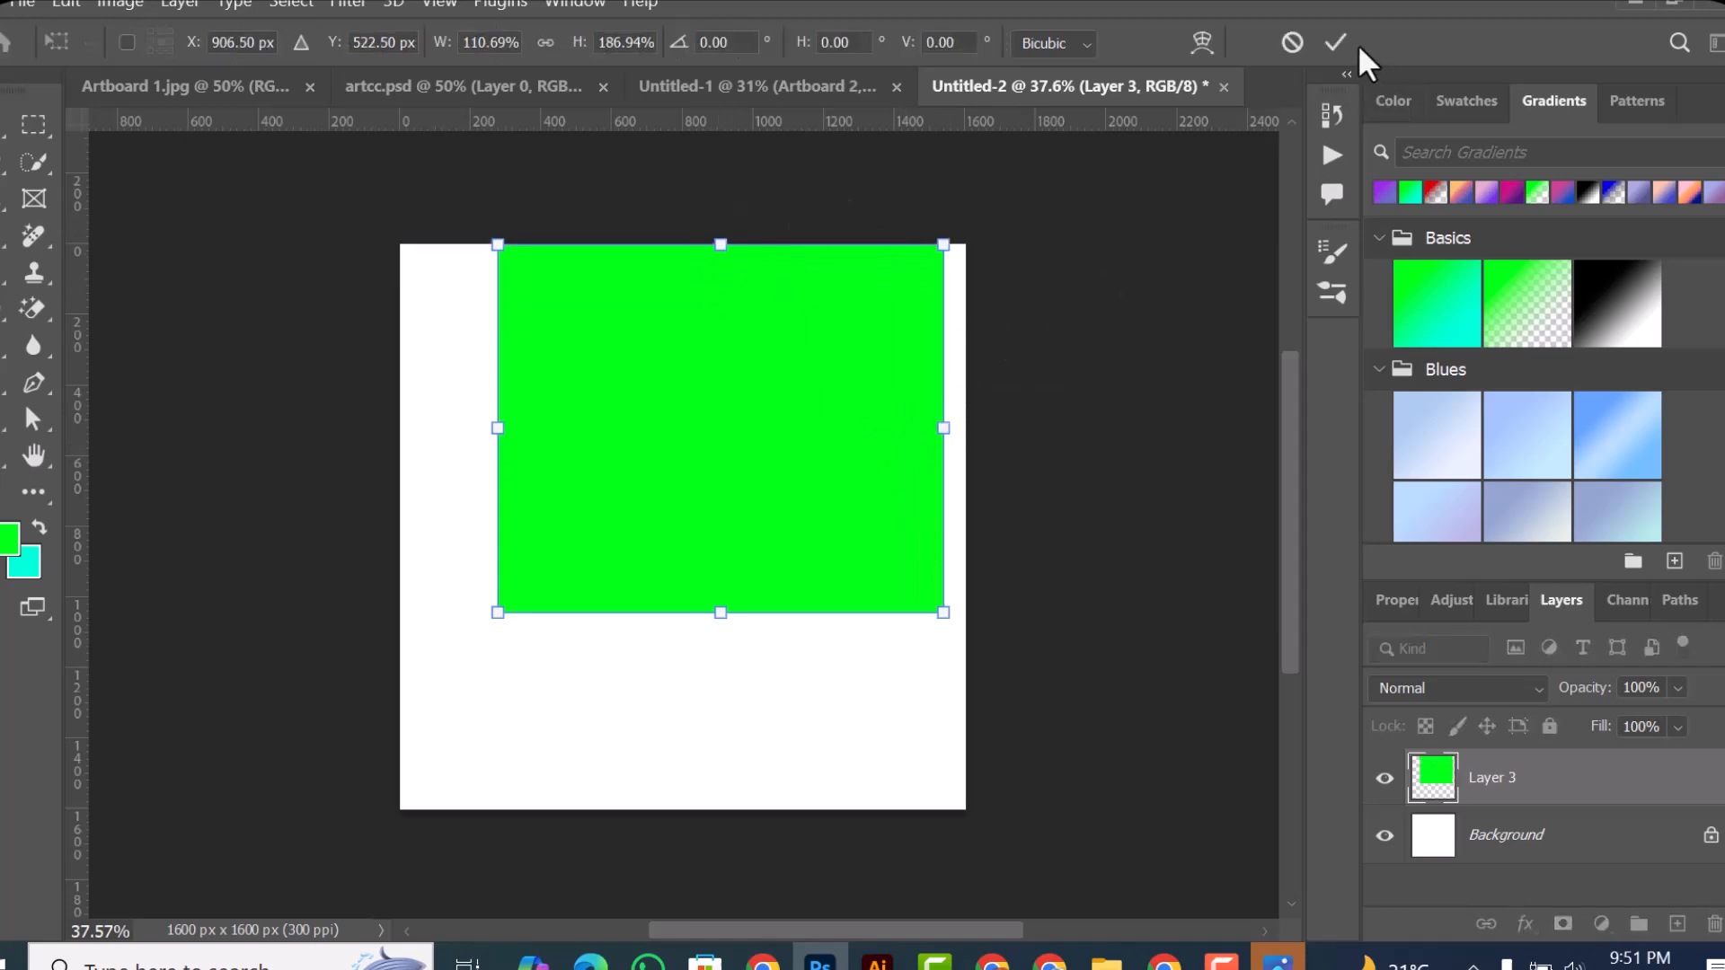
pyautogui.click(1334, 43)
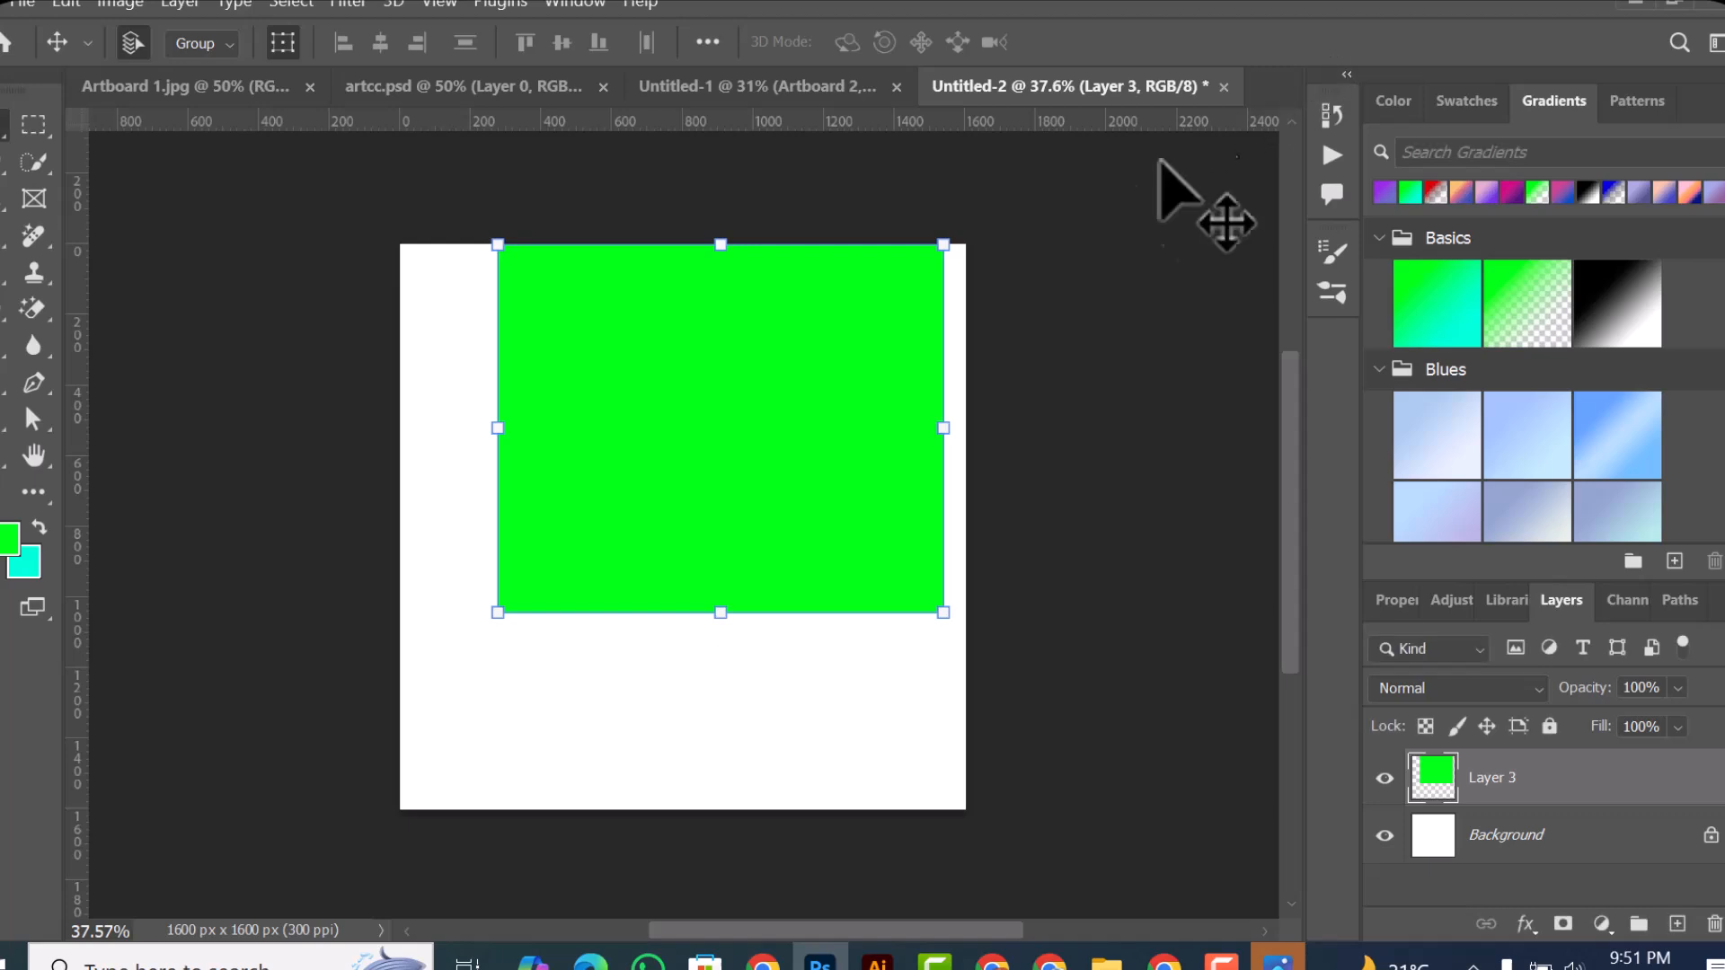
pyautogui.moveTo(775, 357); pyautogui.dragTo(731, 453)
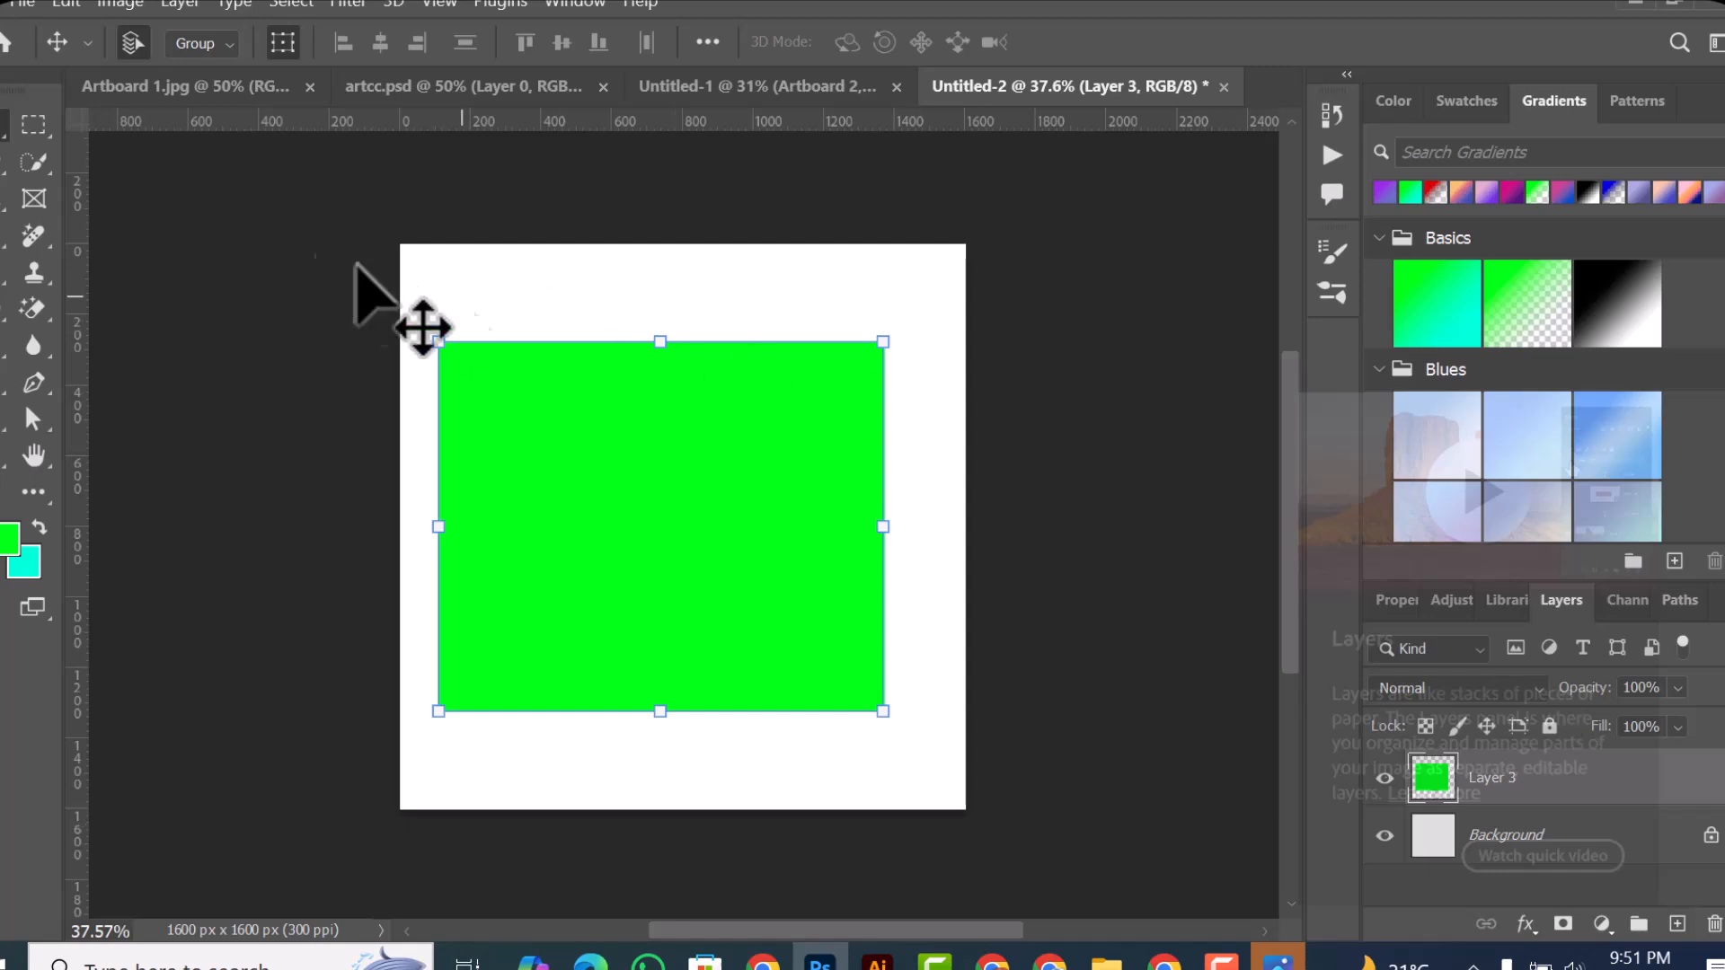
# Step: Switch from the Rectangular Marquee to the Elliptical Marquee tool
pyautogui.click(30, 121)
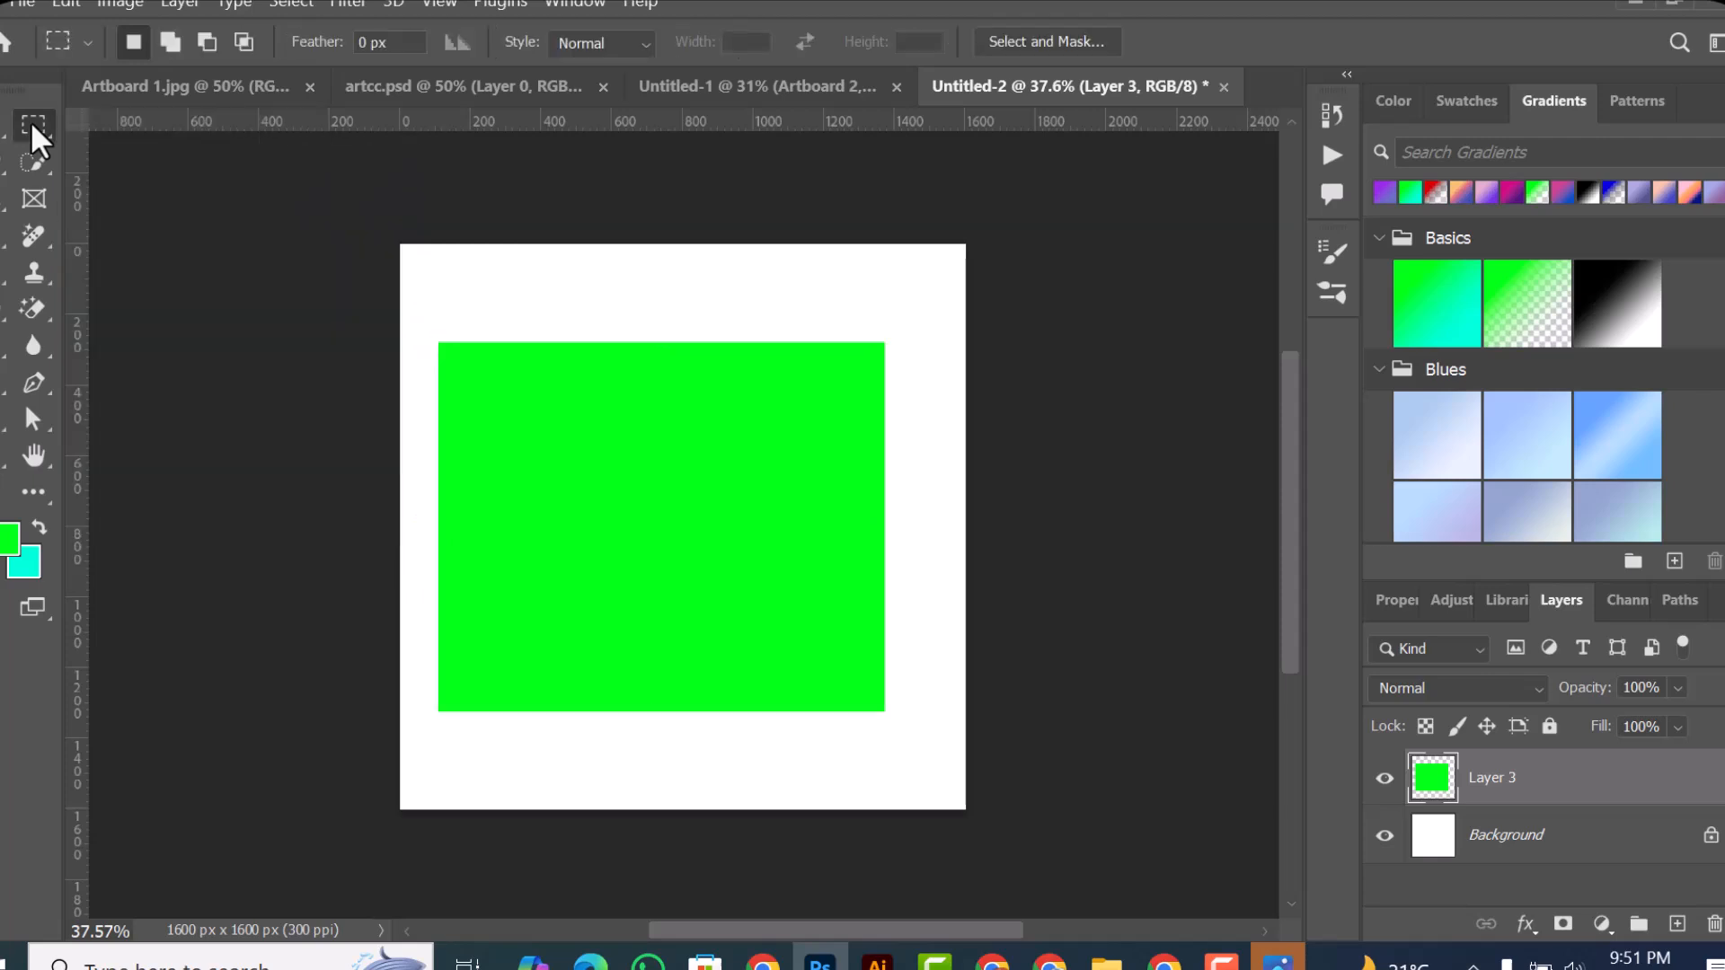
pyautogui.click(30, 122)
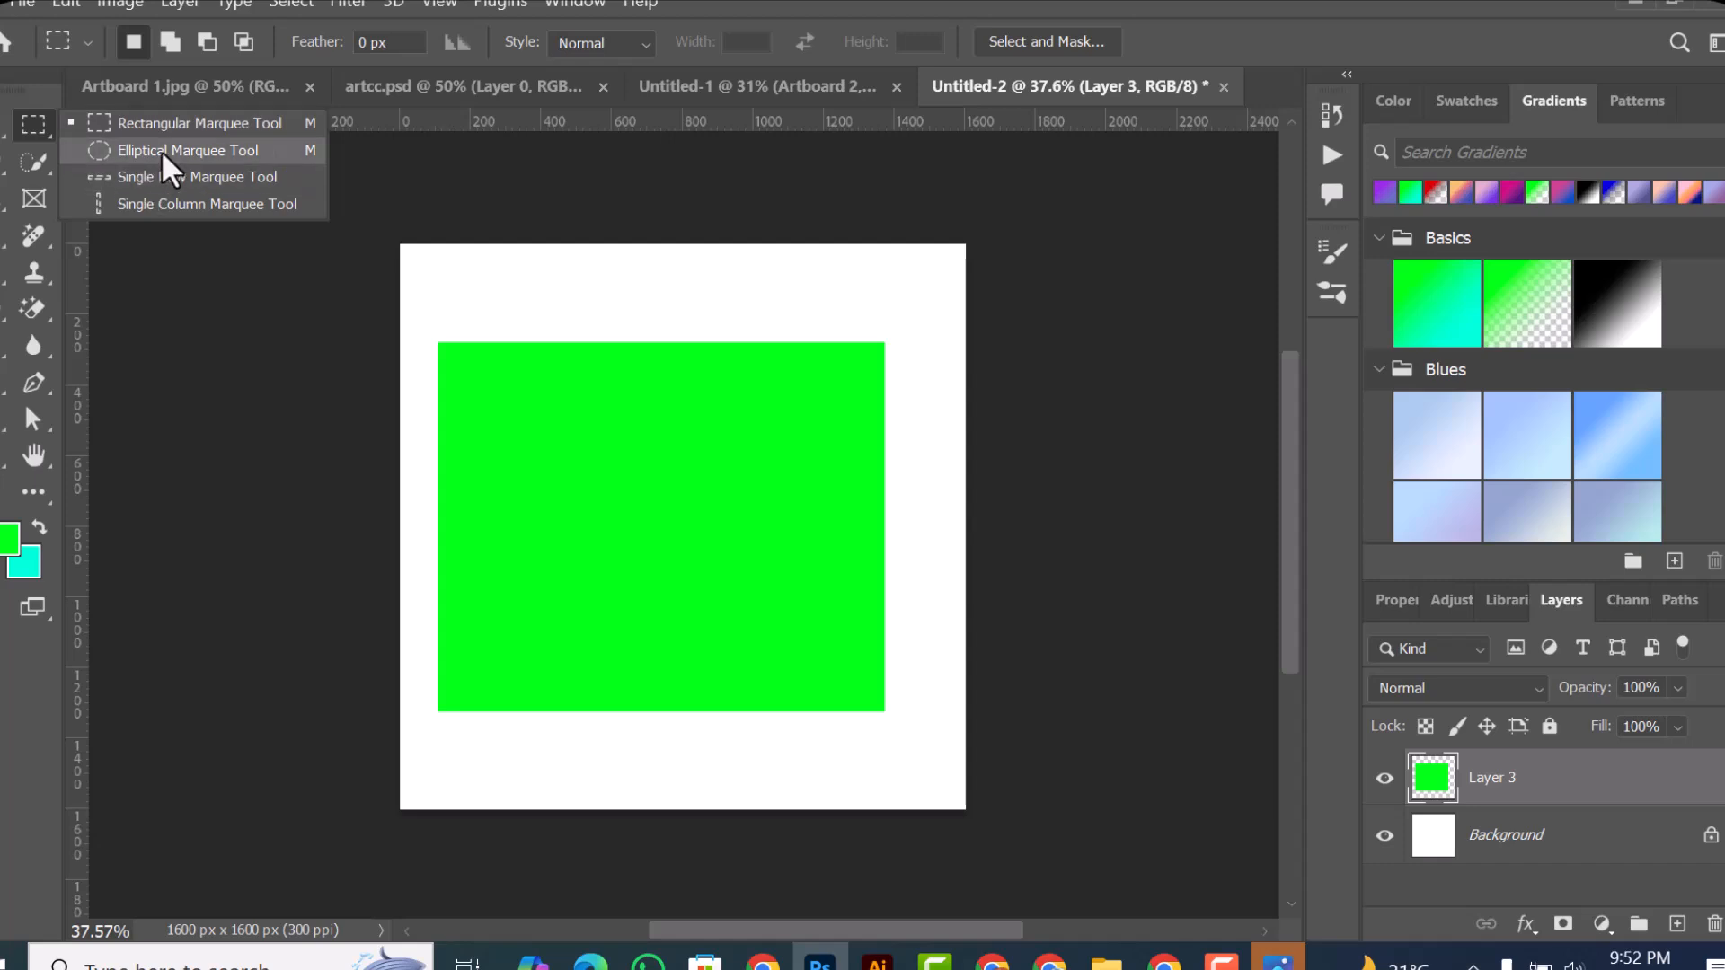
pyautogui.click(222, 151)
# Step: Try cutting a tall oval selection out of the green rectangle's upper middle, undo the deletion and deselect
pyautogui.moveTo(542, 282); pyautogui.dragTo(839, 654)
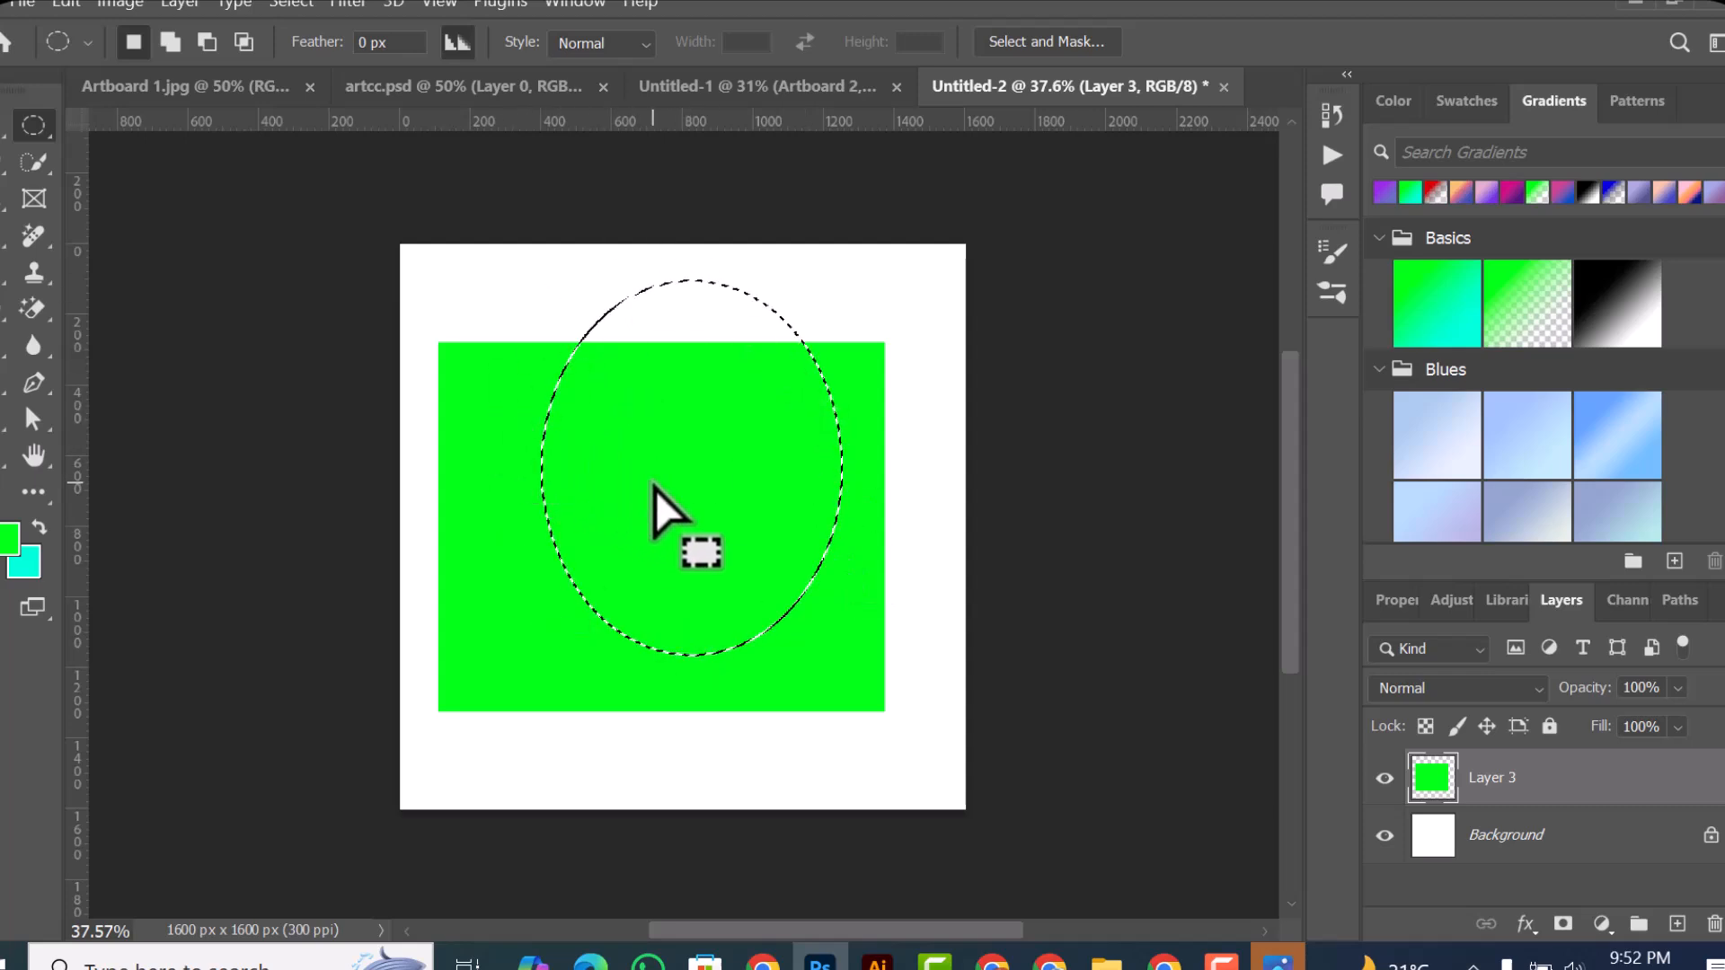
pyautogui.moveTo(655, 489); pyautogui.dragTo(659, 487)
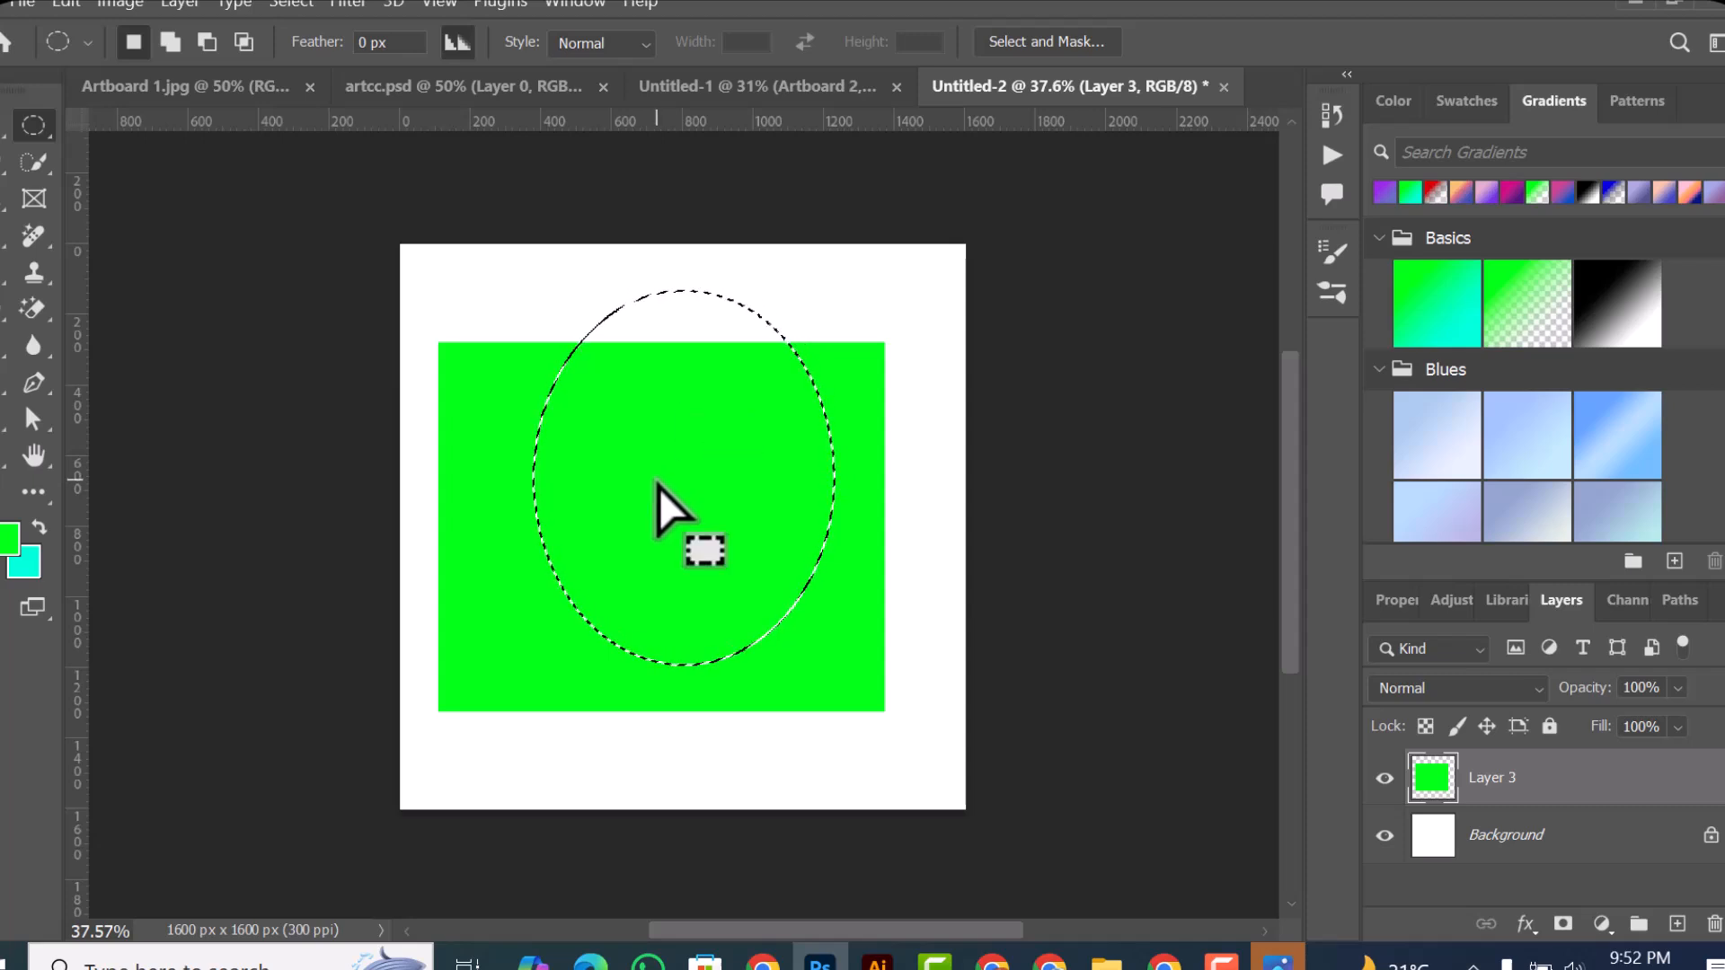
pyautogui.press('Delete')
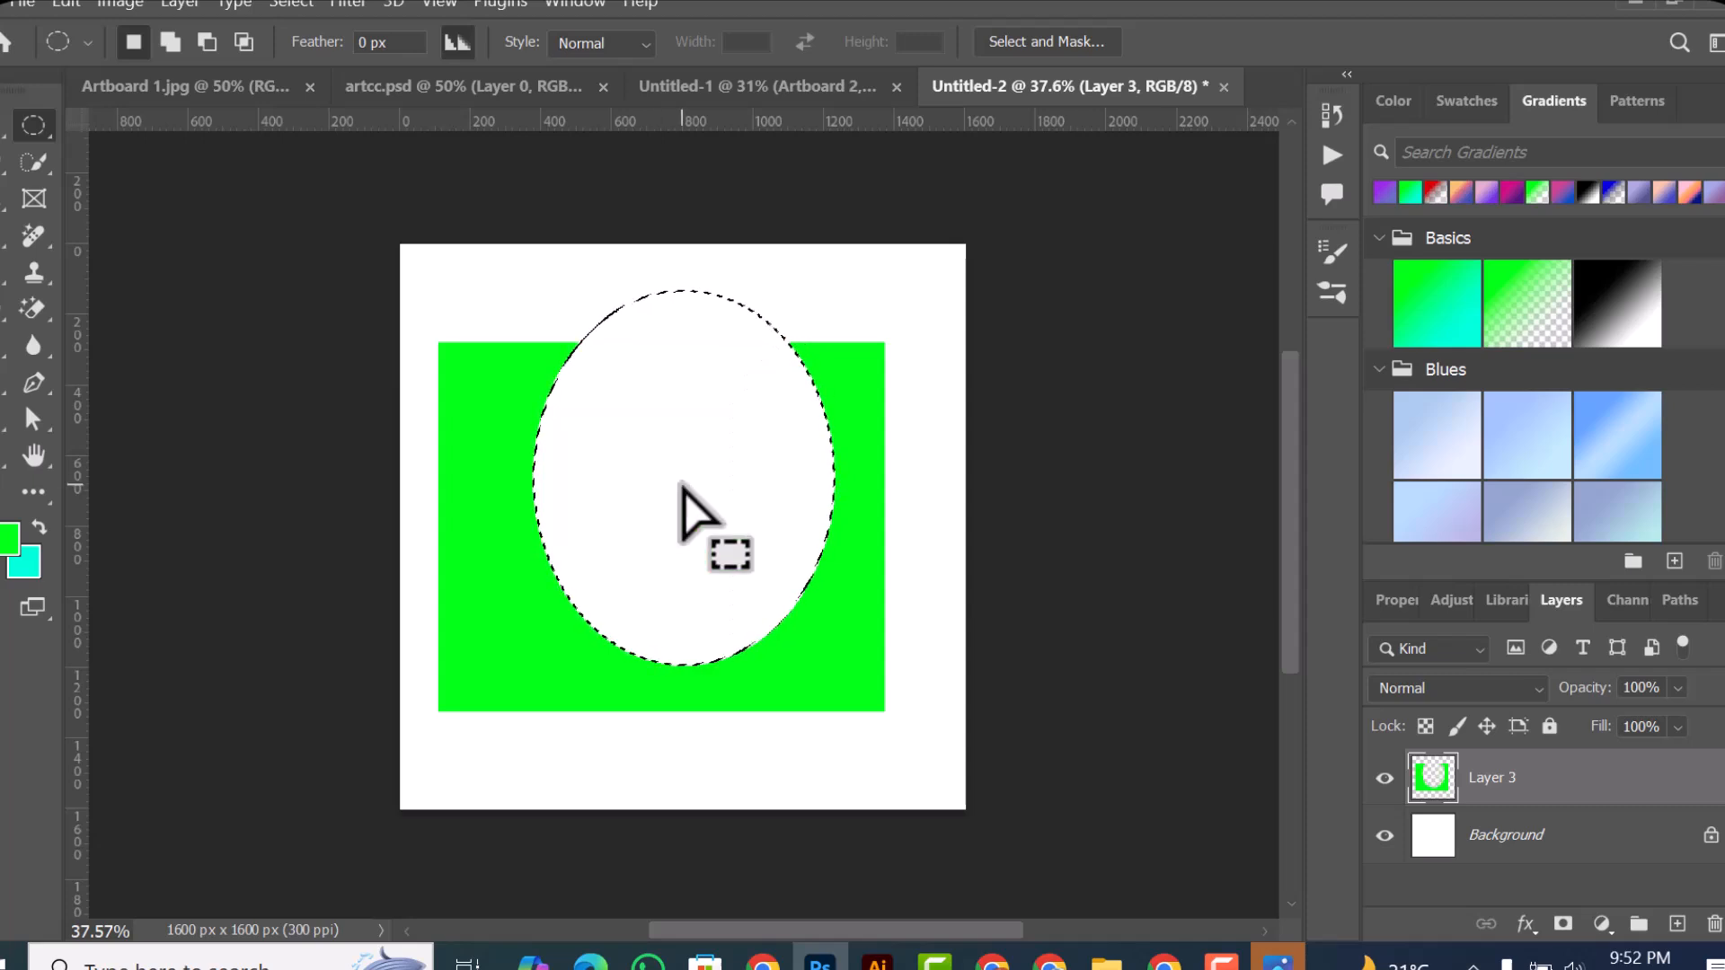
pyautogui.hotkey('ctrl', 'z')
pyautogui.hotkey('ctrl', 'd')
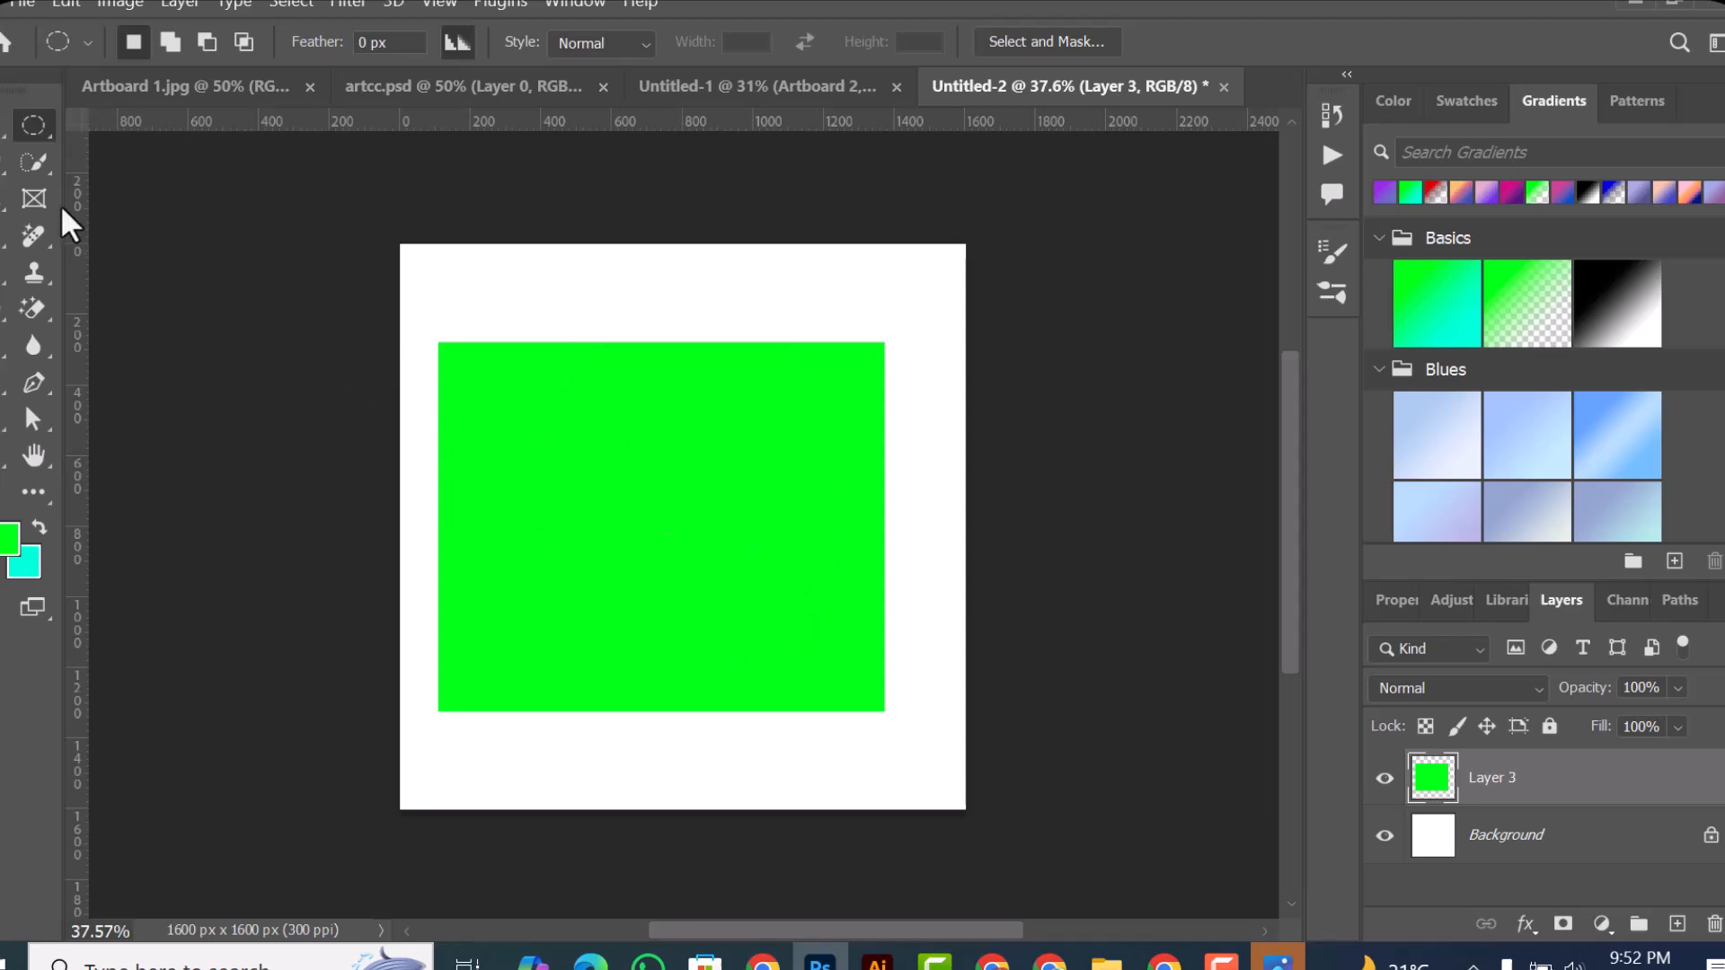
# Step: Draw a small circular selection inside the green rectangle and change the background color to pure red
pyautogui.moveTo(611, 478); pyautogui.dragTo(791, 638)
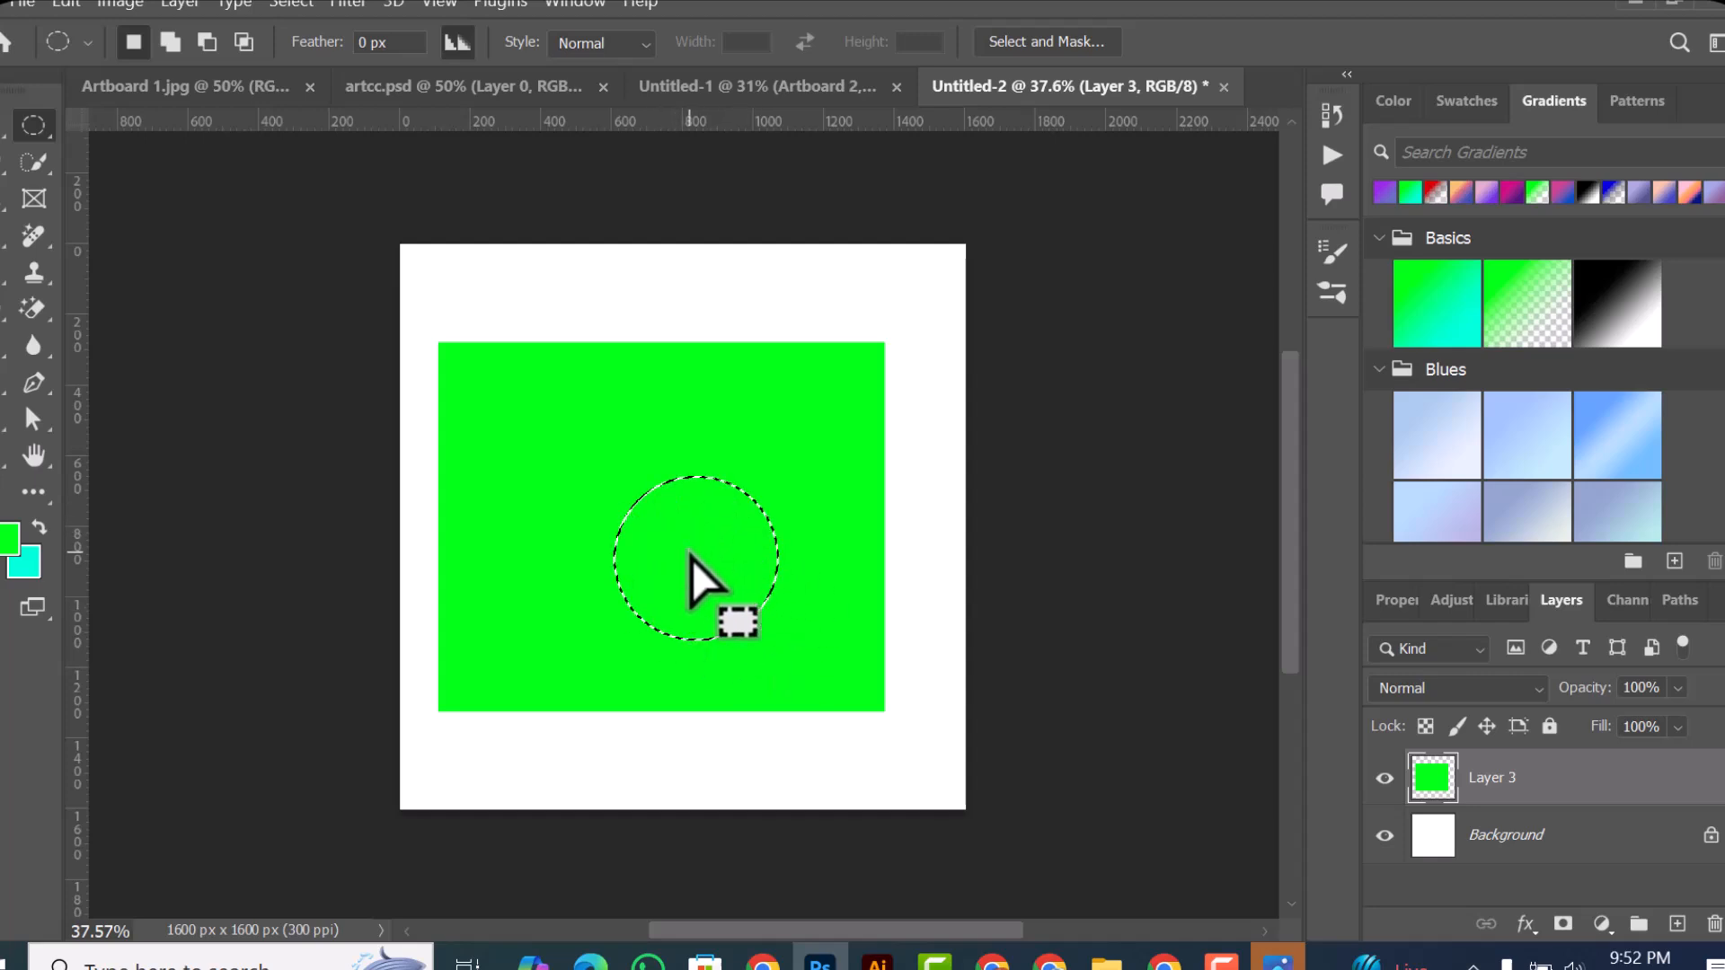
pyautogui.click(7, 543)
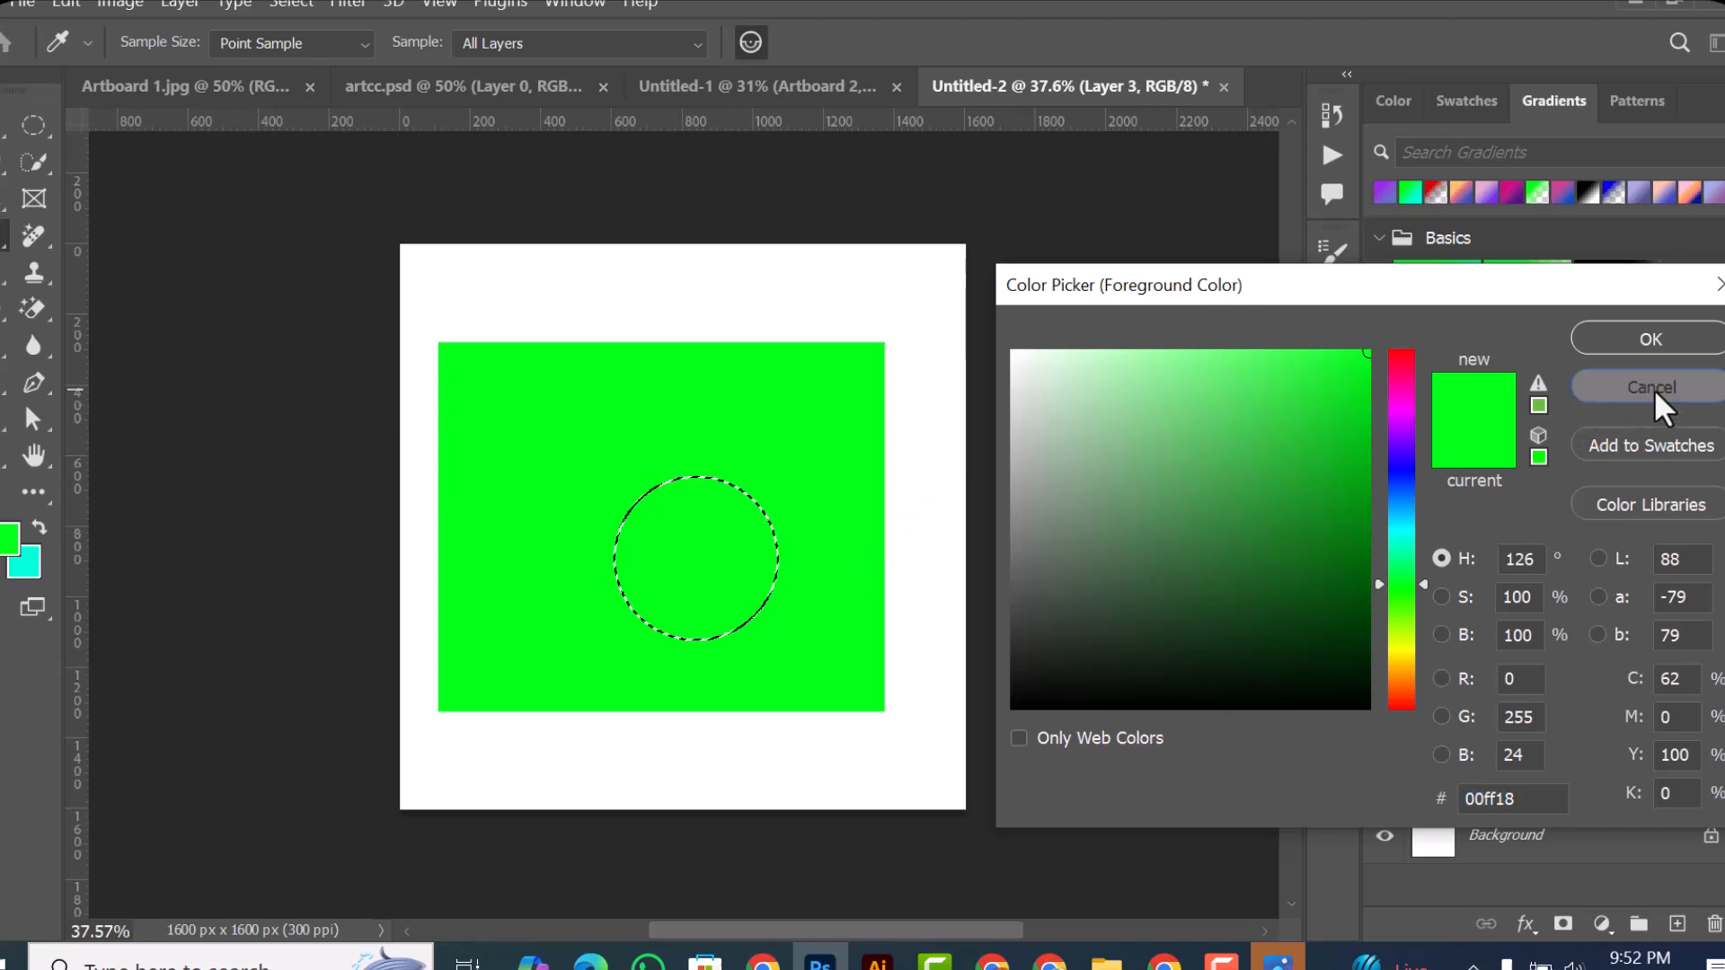
pyautogui.click(1613, 396)
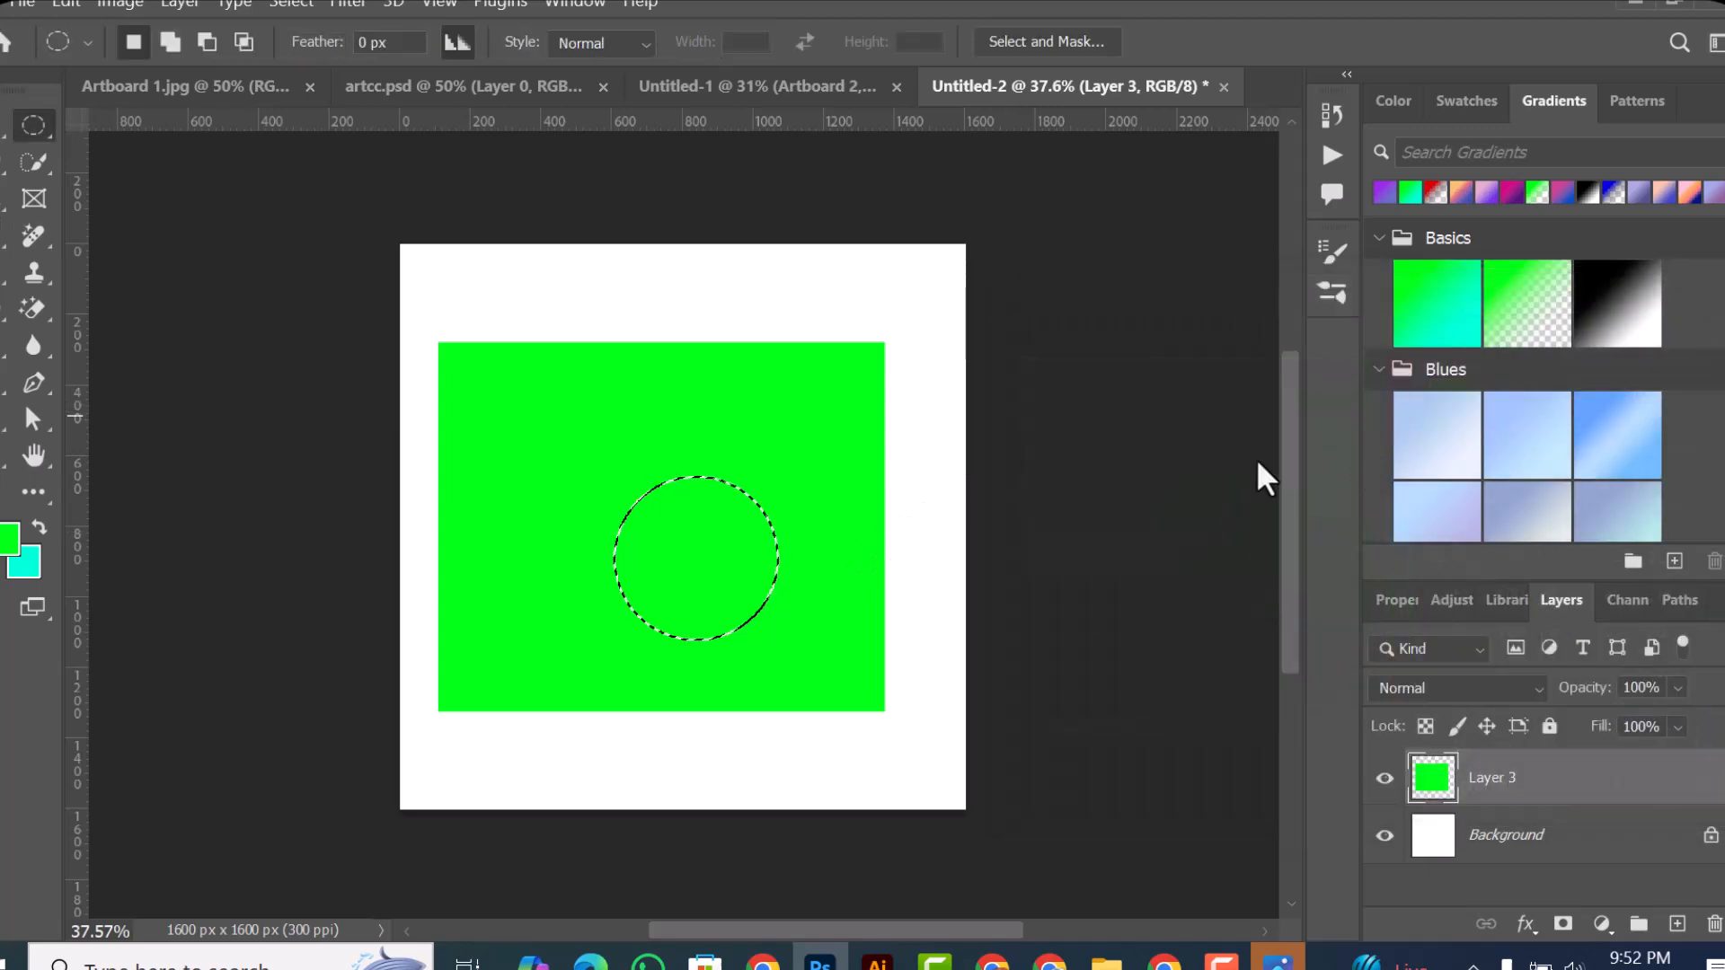
pyautogui.click(25, 562)
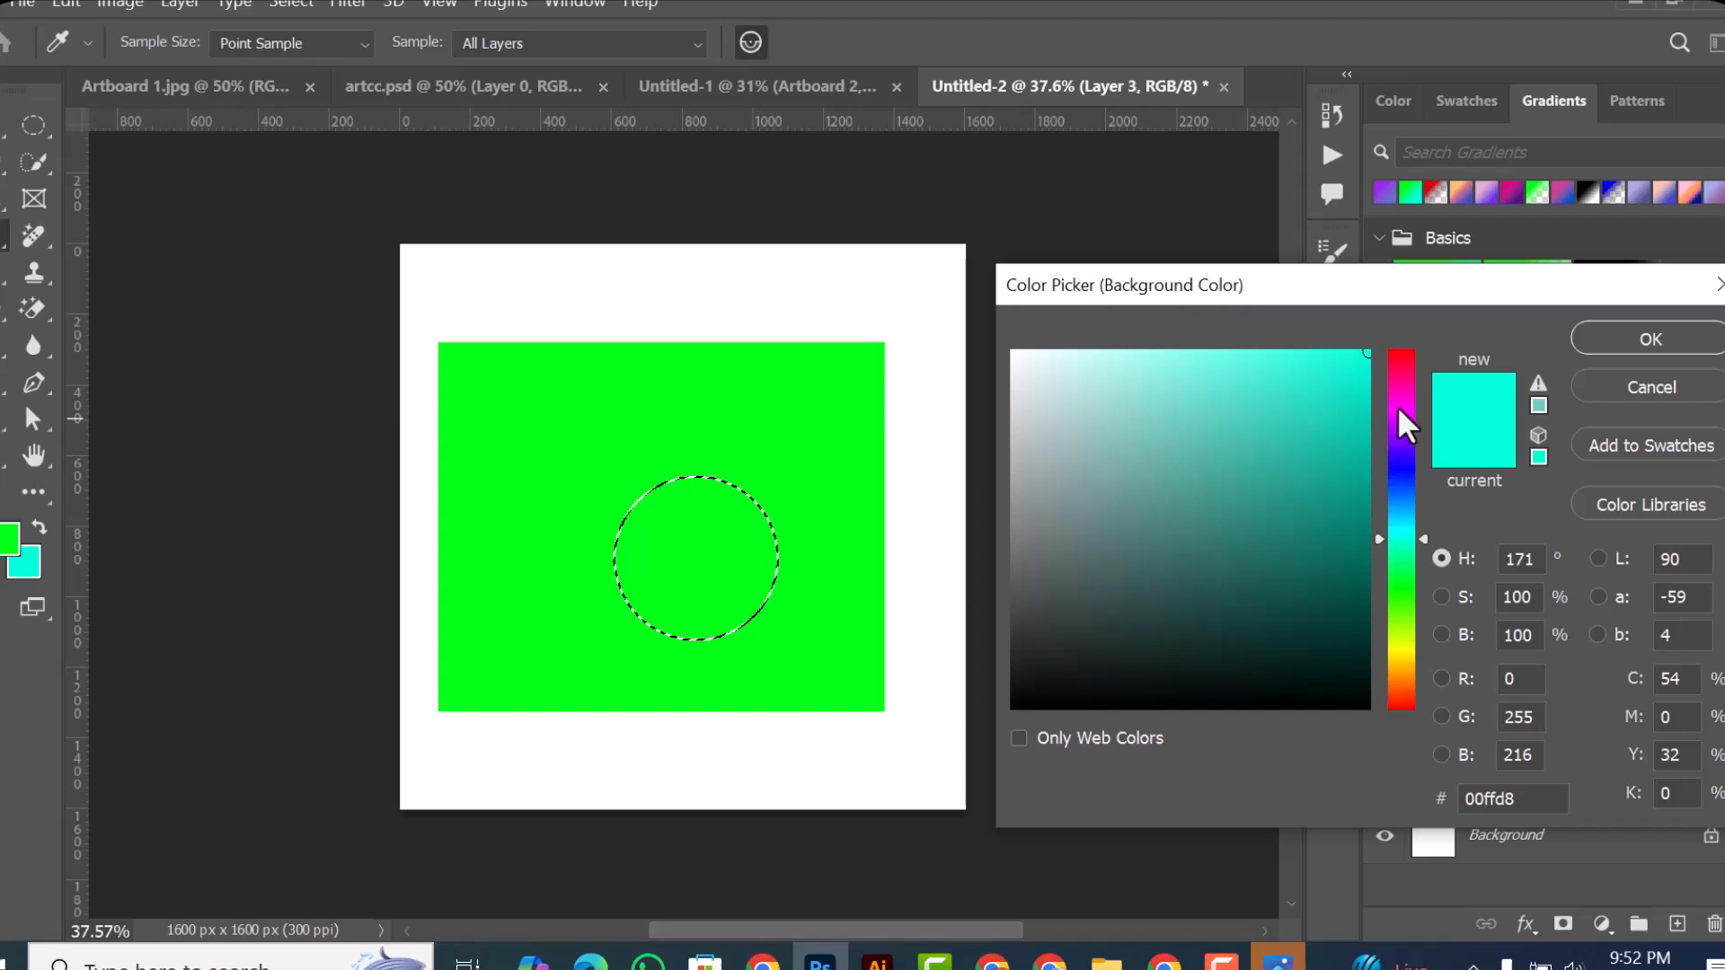
pyautogui.moveTo(1394, 416); pyautogui.dragTo(1399, 335)
pyautogui.click(1625, 334)
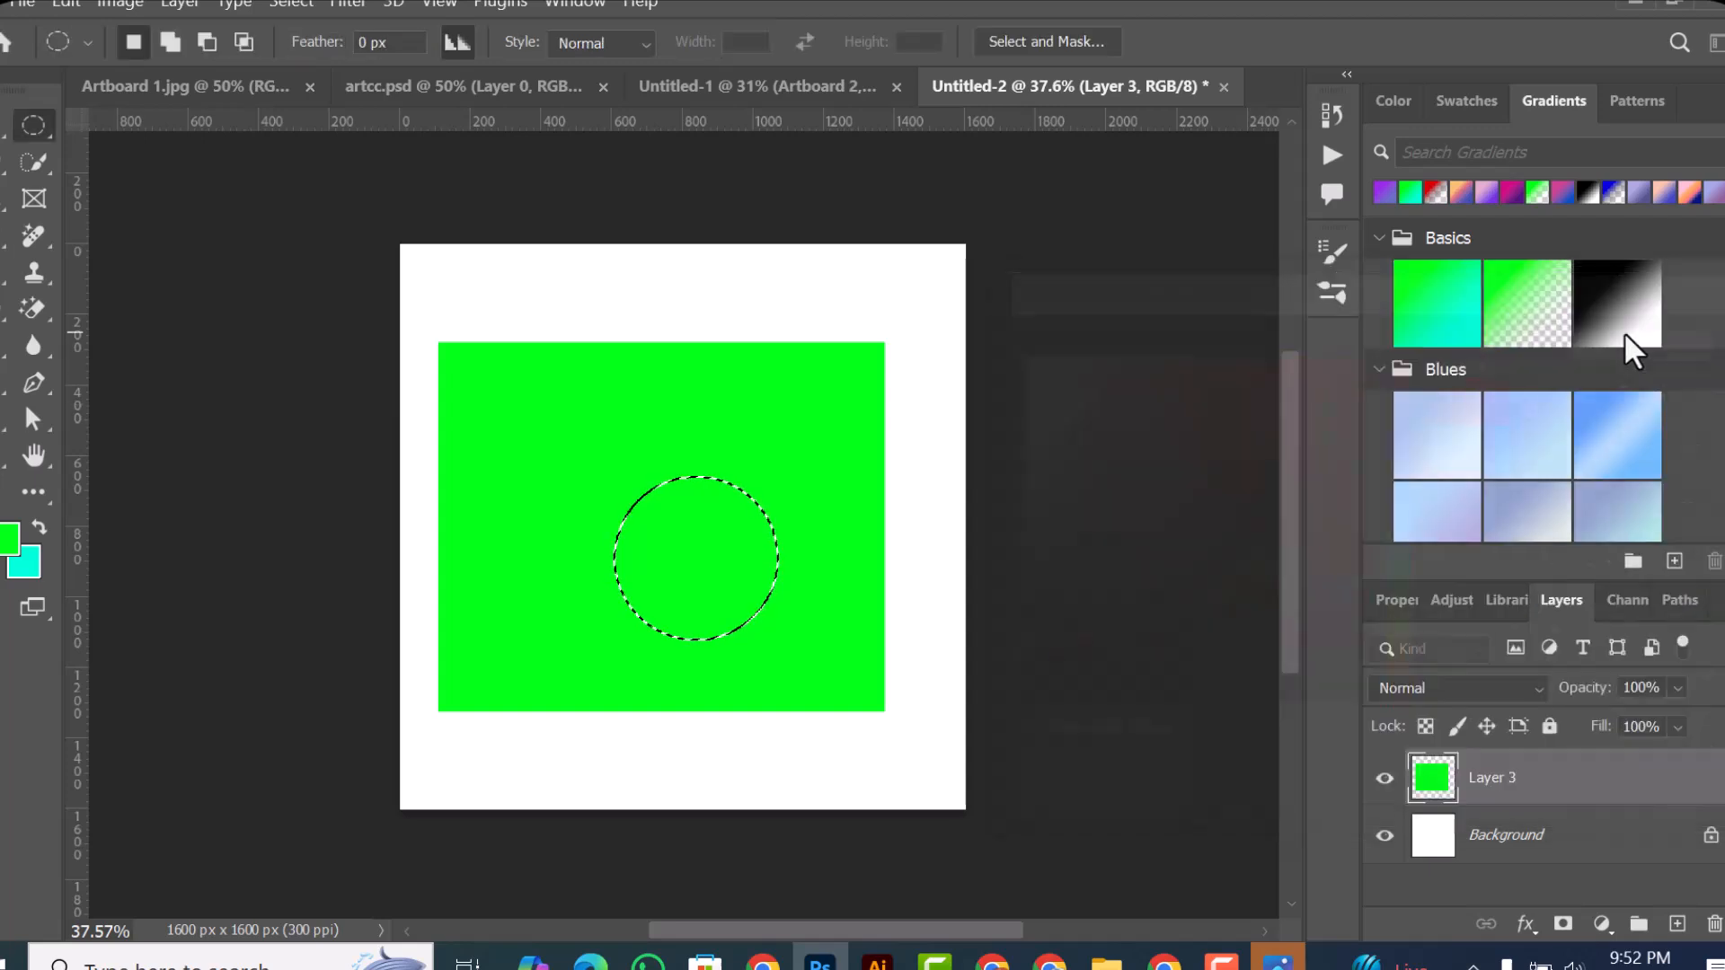
# Step: Add a new layer above Layer 3 and fill the circular selection with the red background color
pyautogui.click(1674, 922)
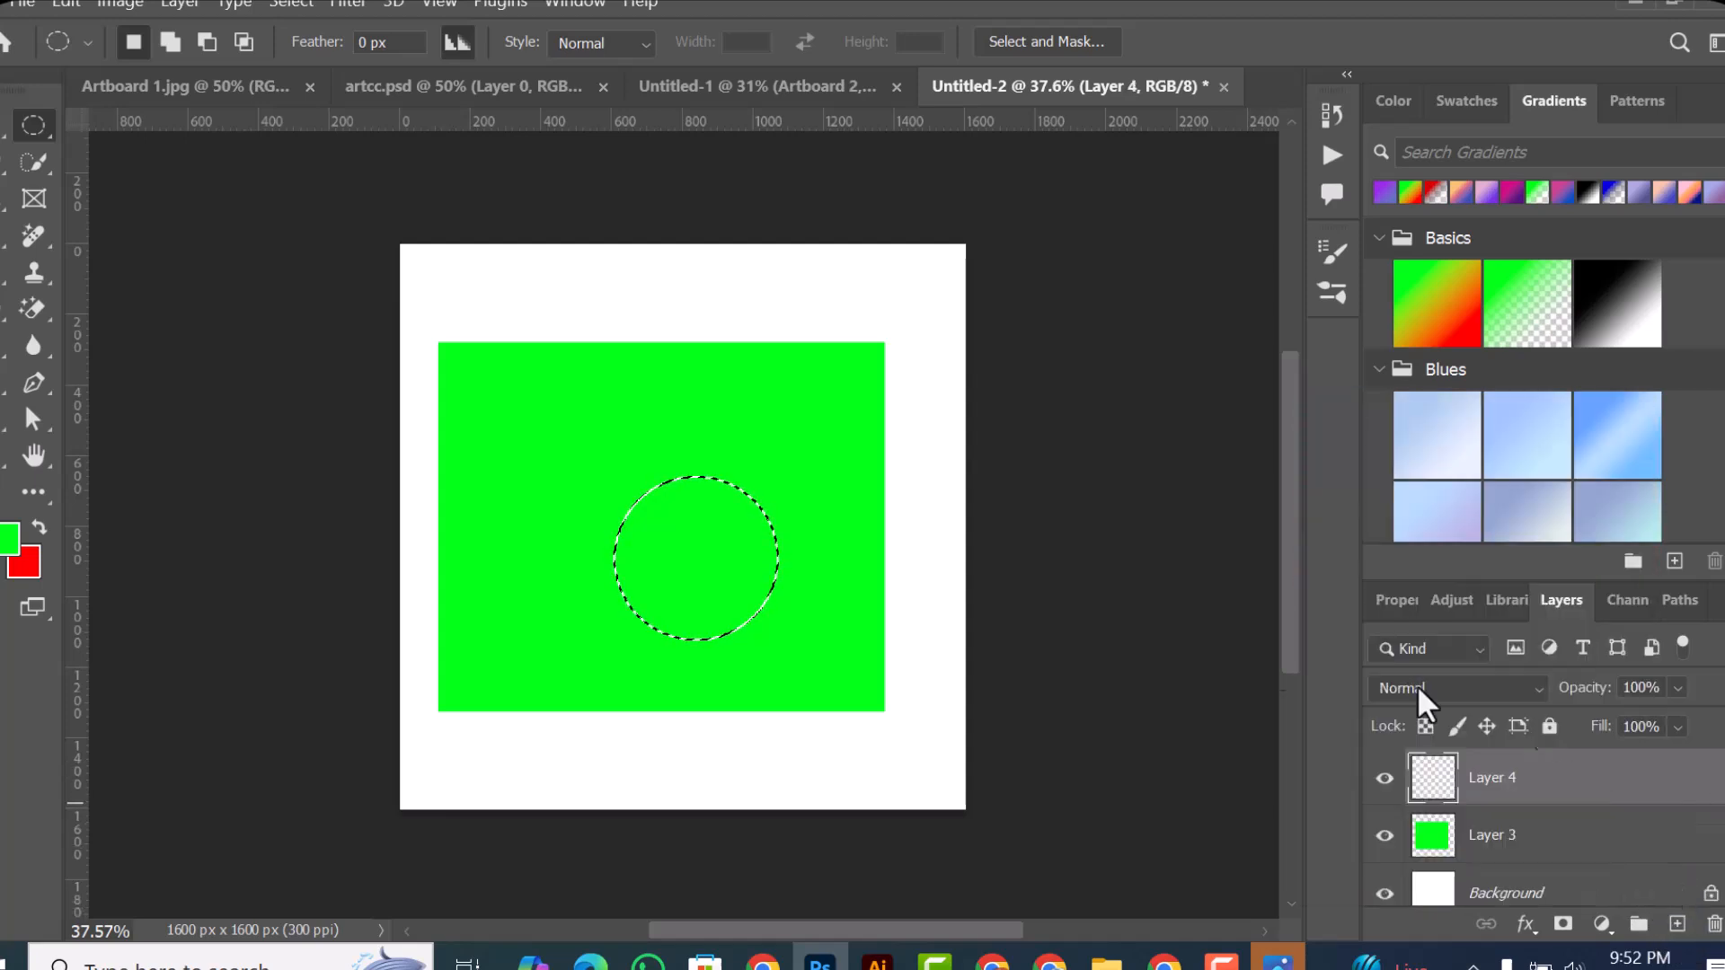
pyautogui.hotkey('alt', 'BackSpace')
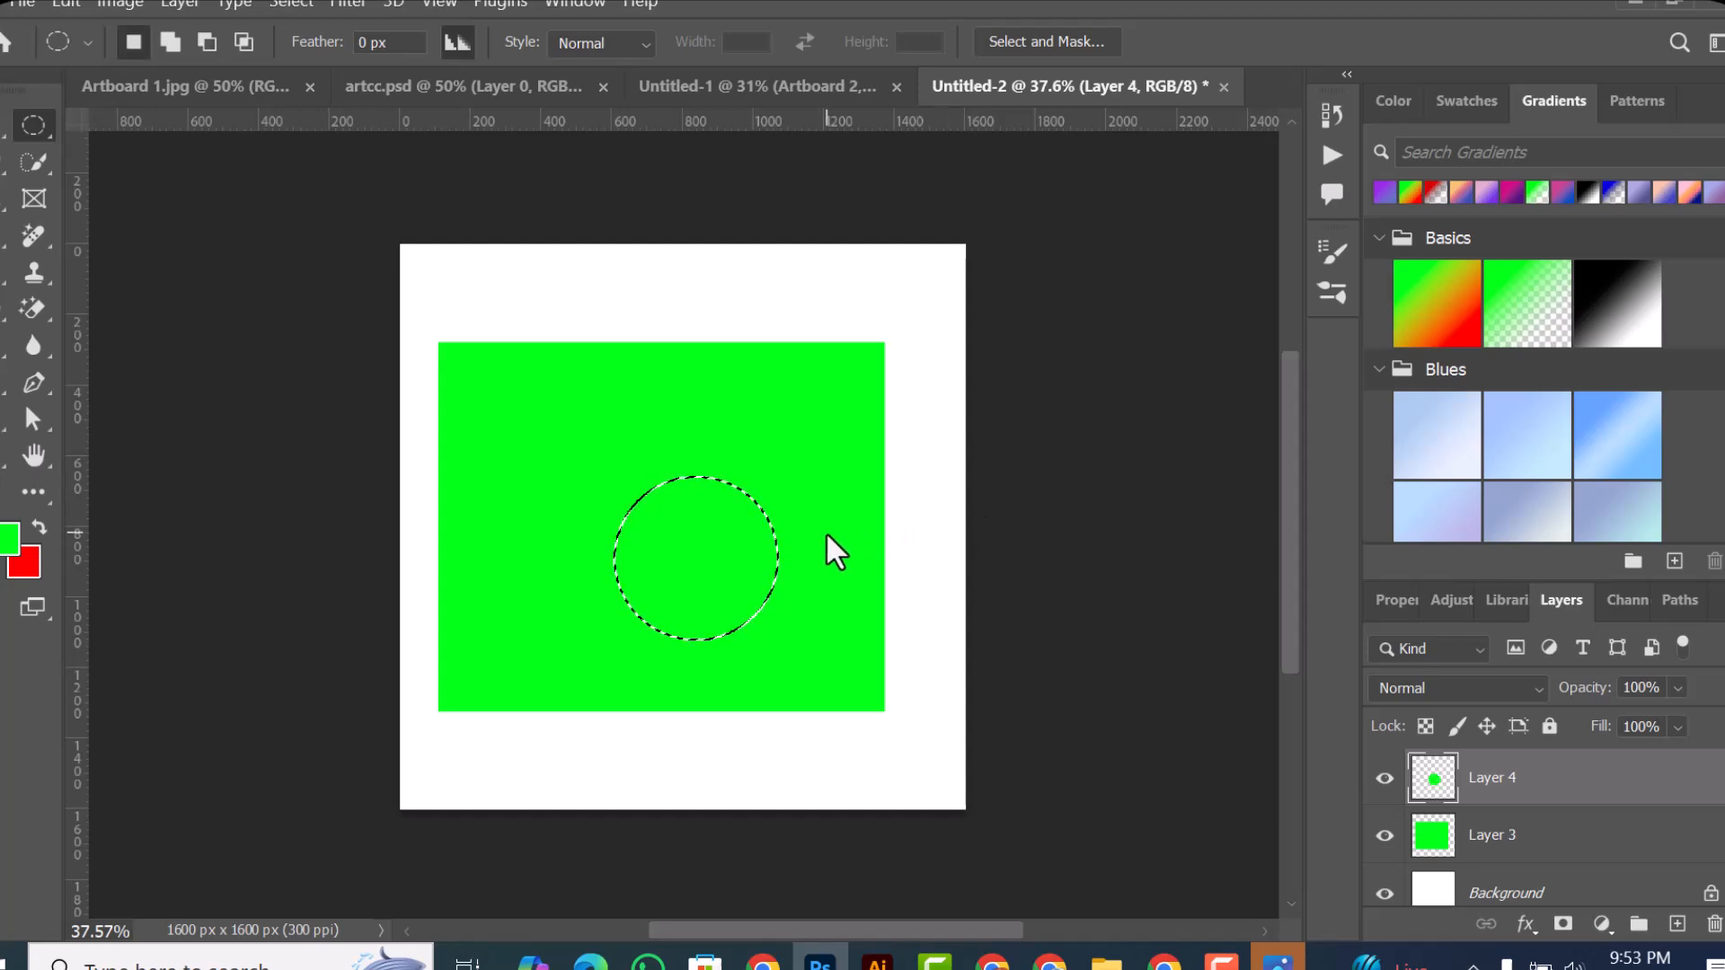
pyautogui.hotkey('ctrl', 'BackSpace')
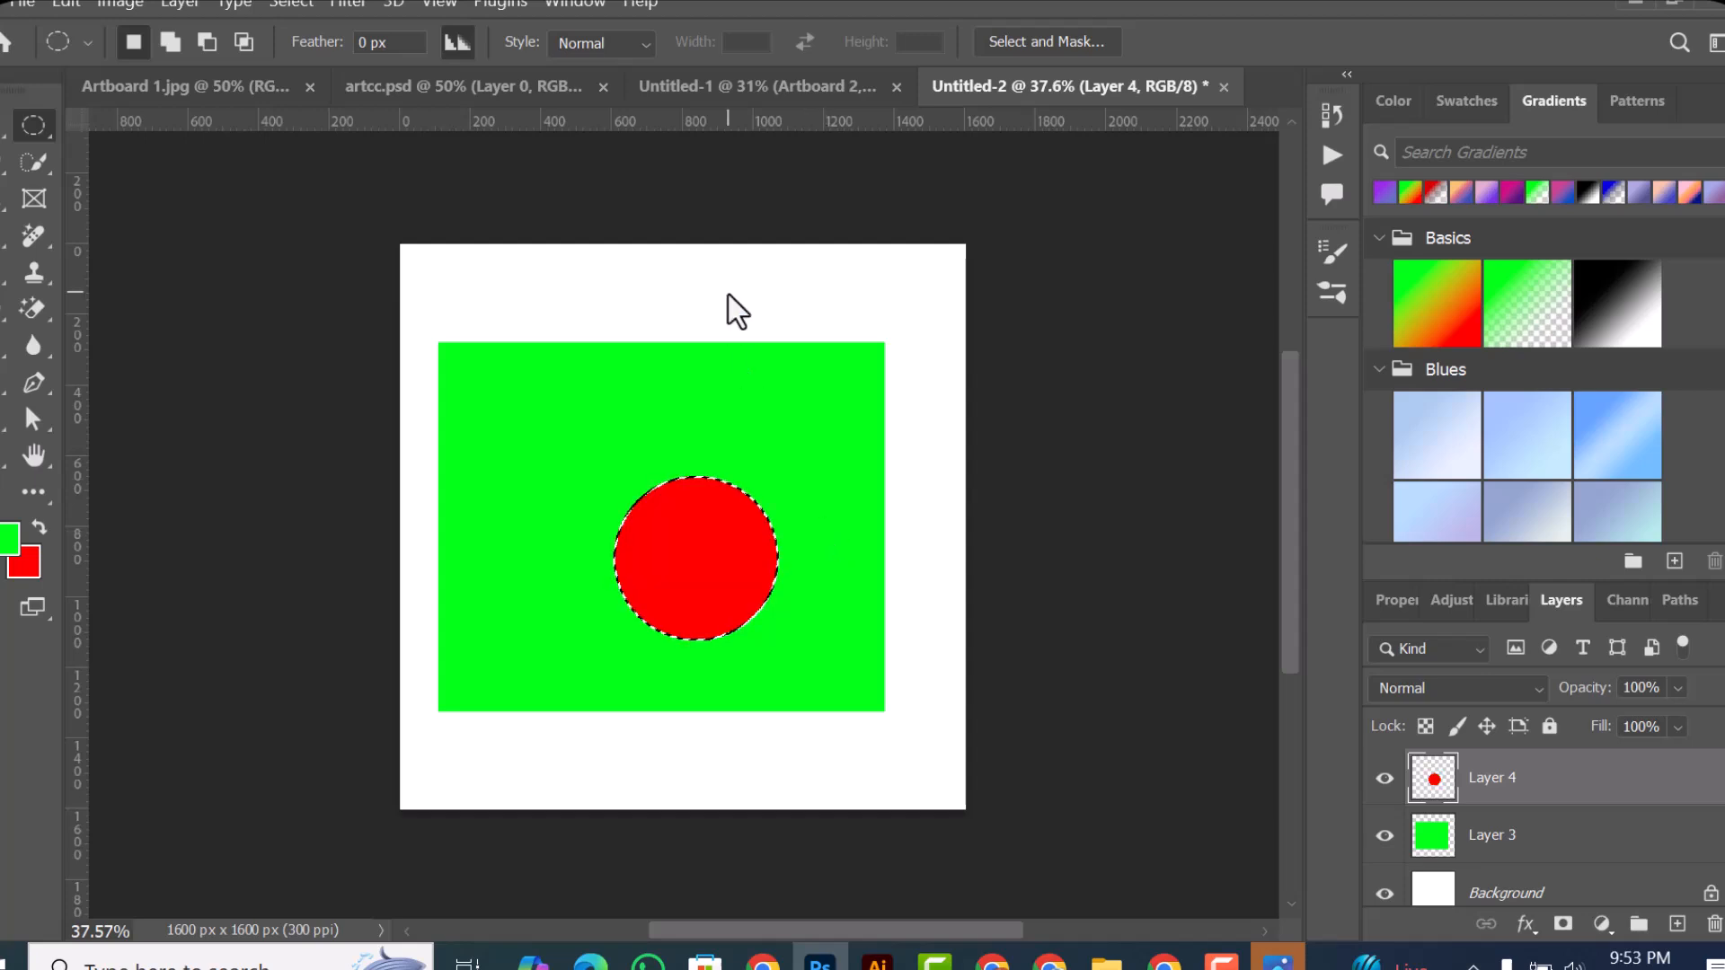
# Step: Deselect the red circle, move it up and left, and enlarge it proportionally so it fills the middle of the green rectangle
pyautogui.press('v')
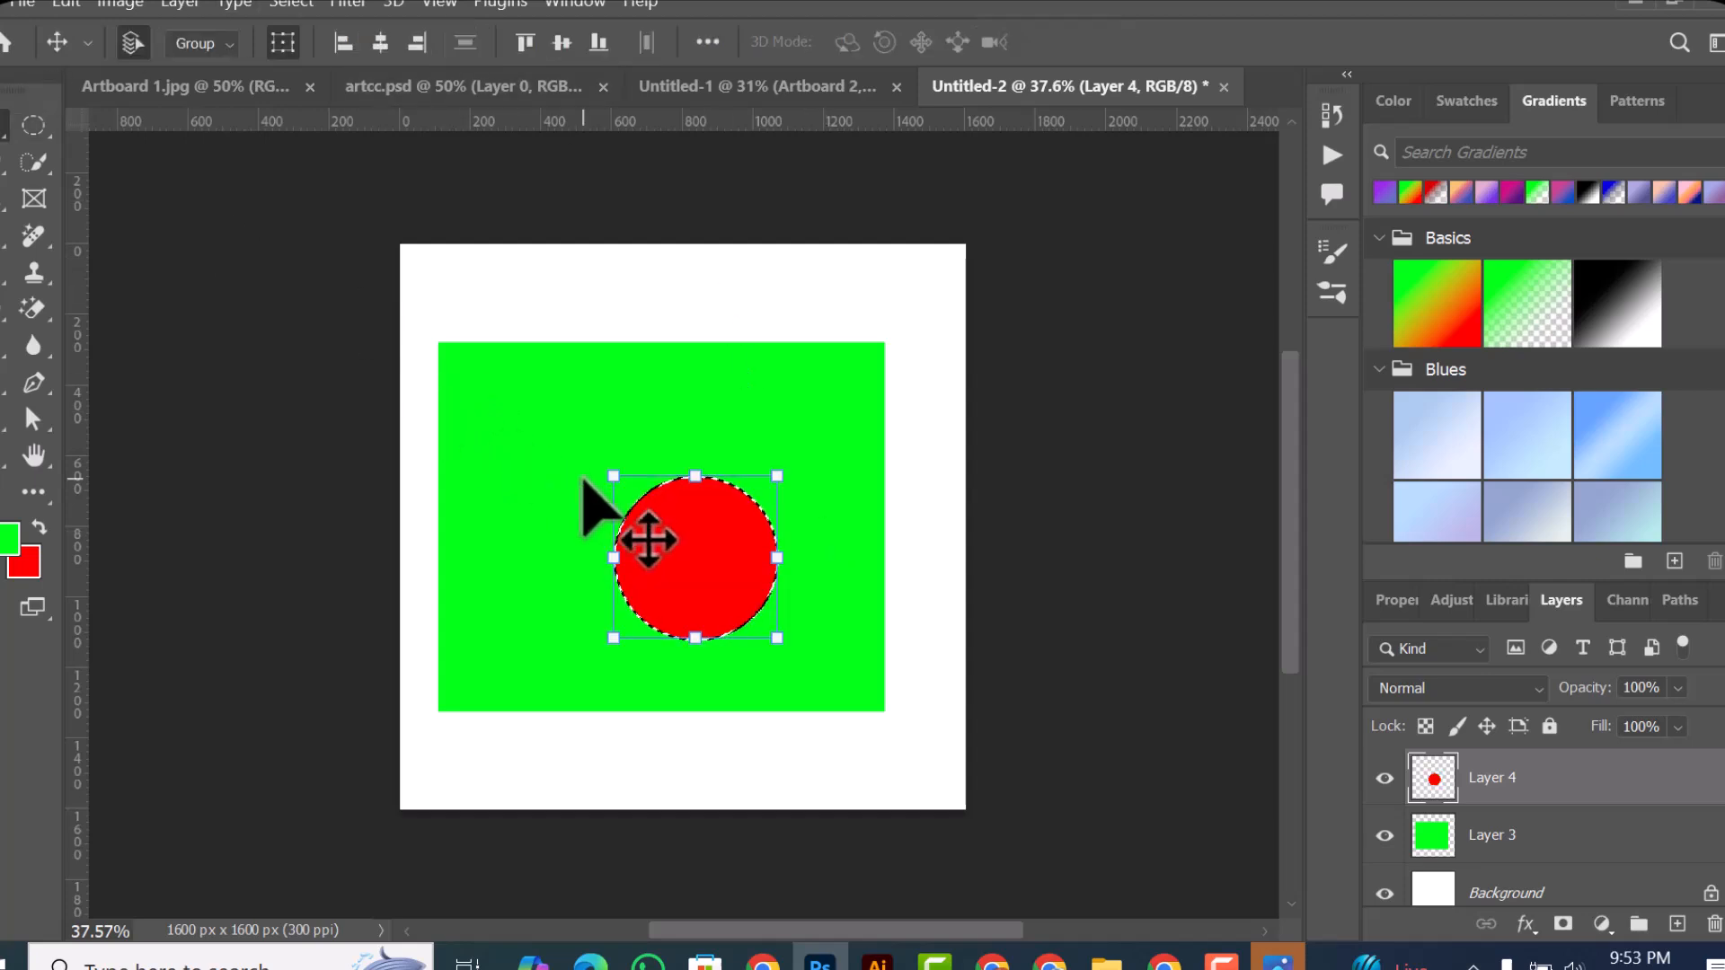
pyautogui.press('ctrl')
pyautogui.moveTo(697, 584); pyautogui.dragTo(642, 531)
pyautogui.moveTo(734, 430); pyautogui.dragTo(810, 418)
pyautogui.click(1336, 43)
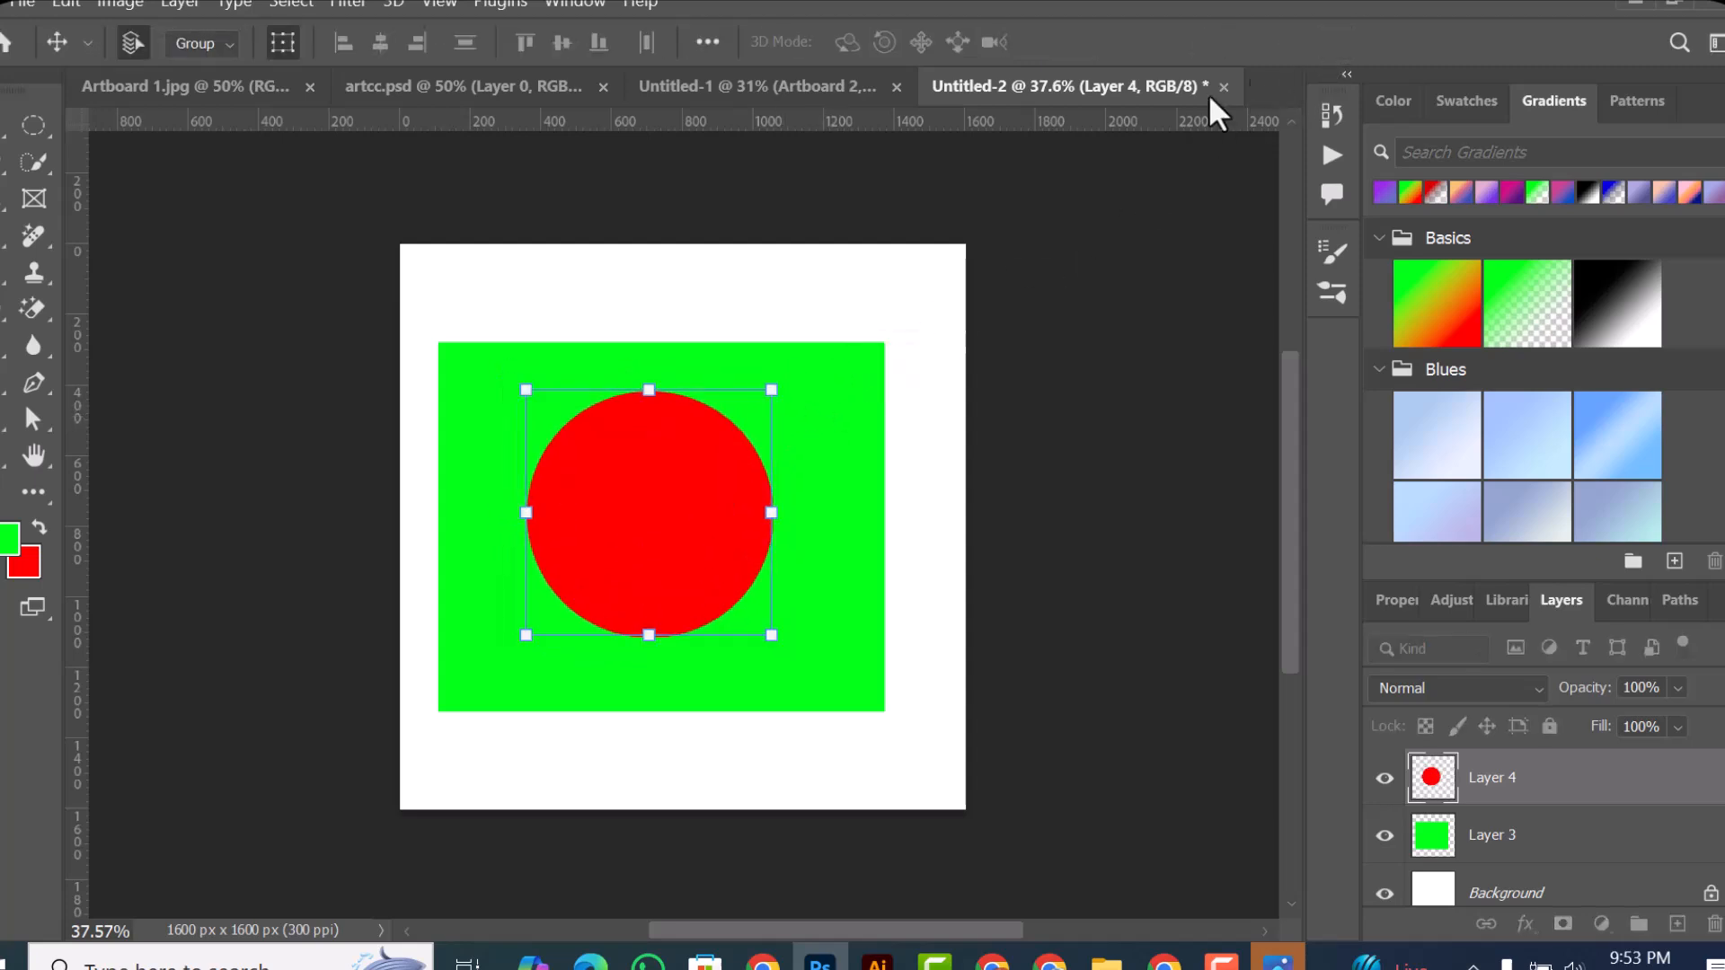
# Step: Scale the green rectangle on Layer 3 to about 118% width and 93% height, reaching the canvas's right edge
pyautogui.click(853, 537)
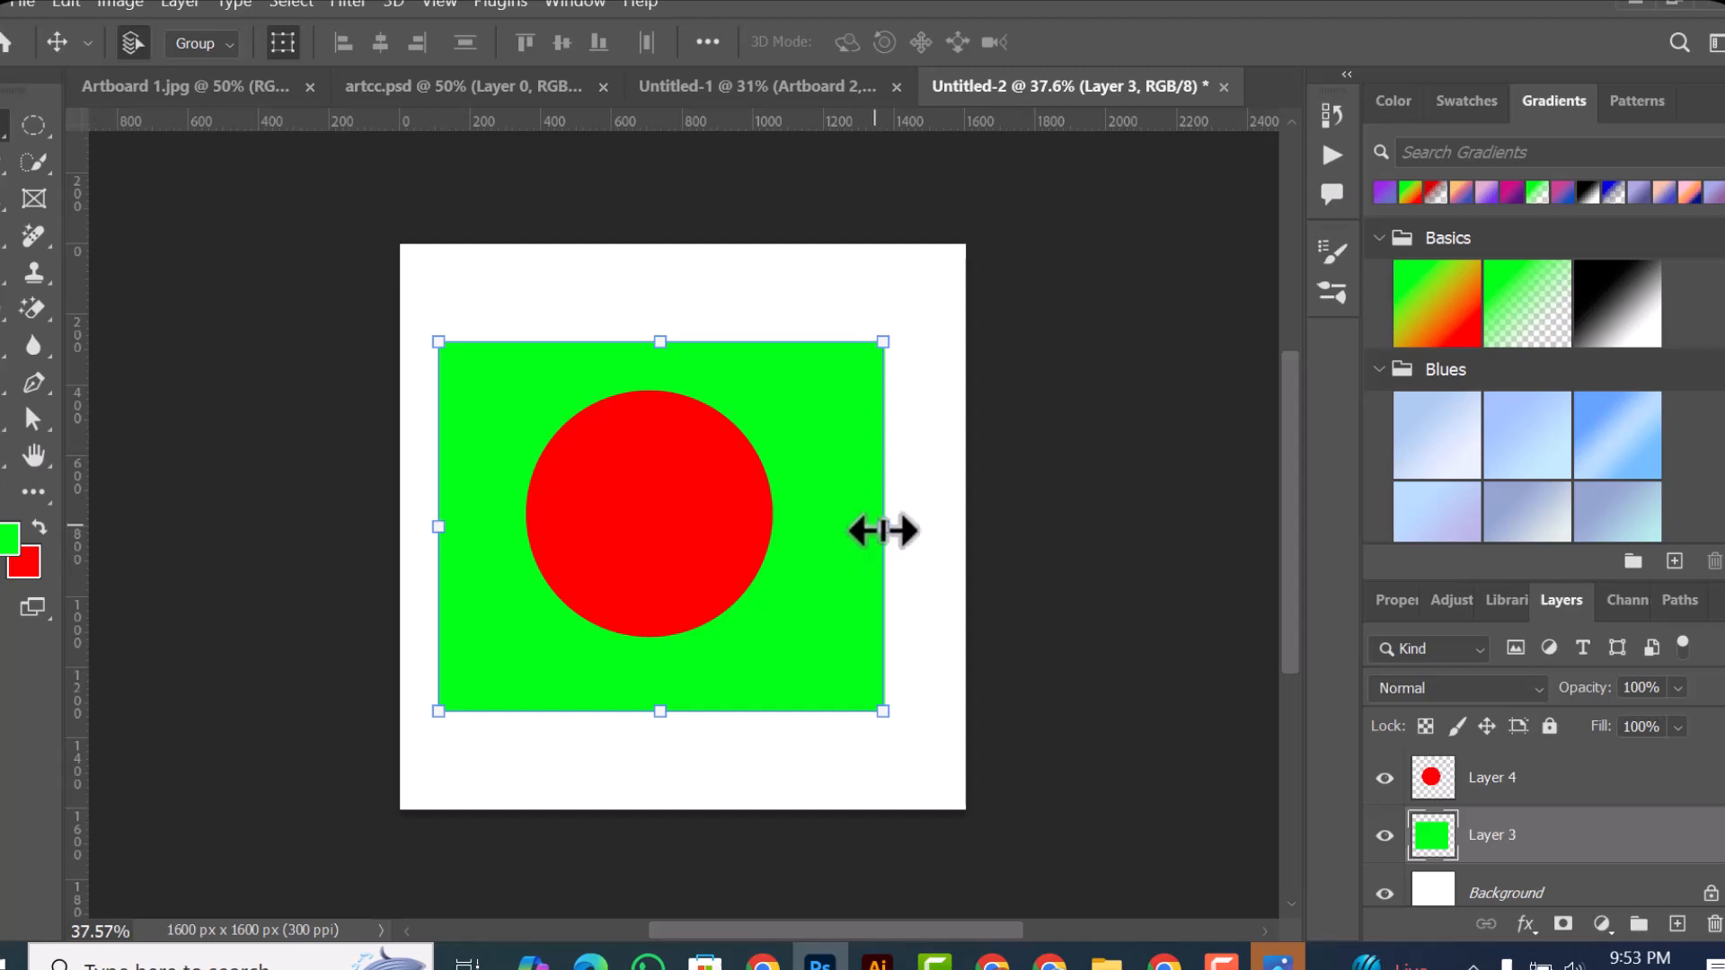
pyautogui.moveTo(916, 528); pyautogui.dragTo(954, 496)
pyautogui.moveTo(706, 711); pyautogui.dragTo(706, 685)
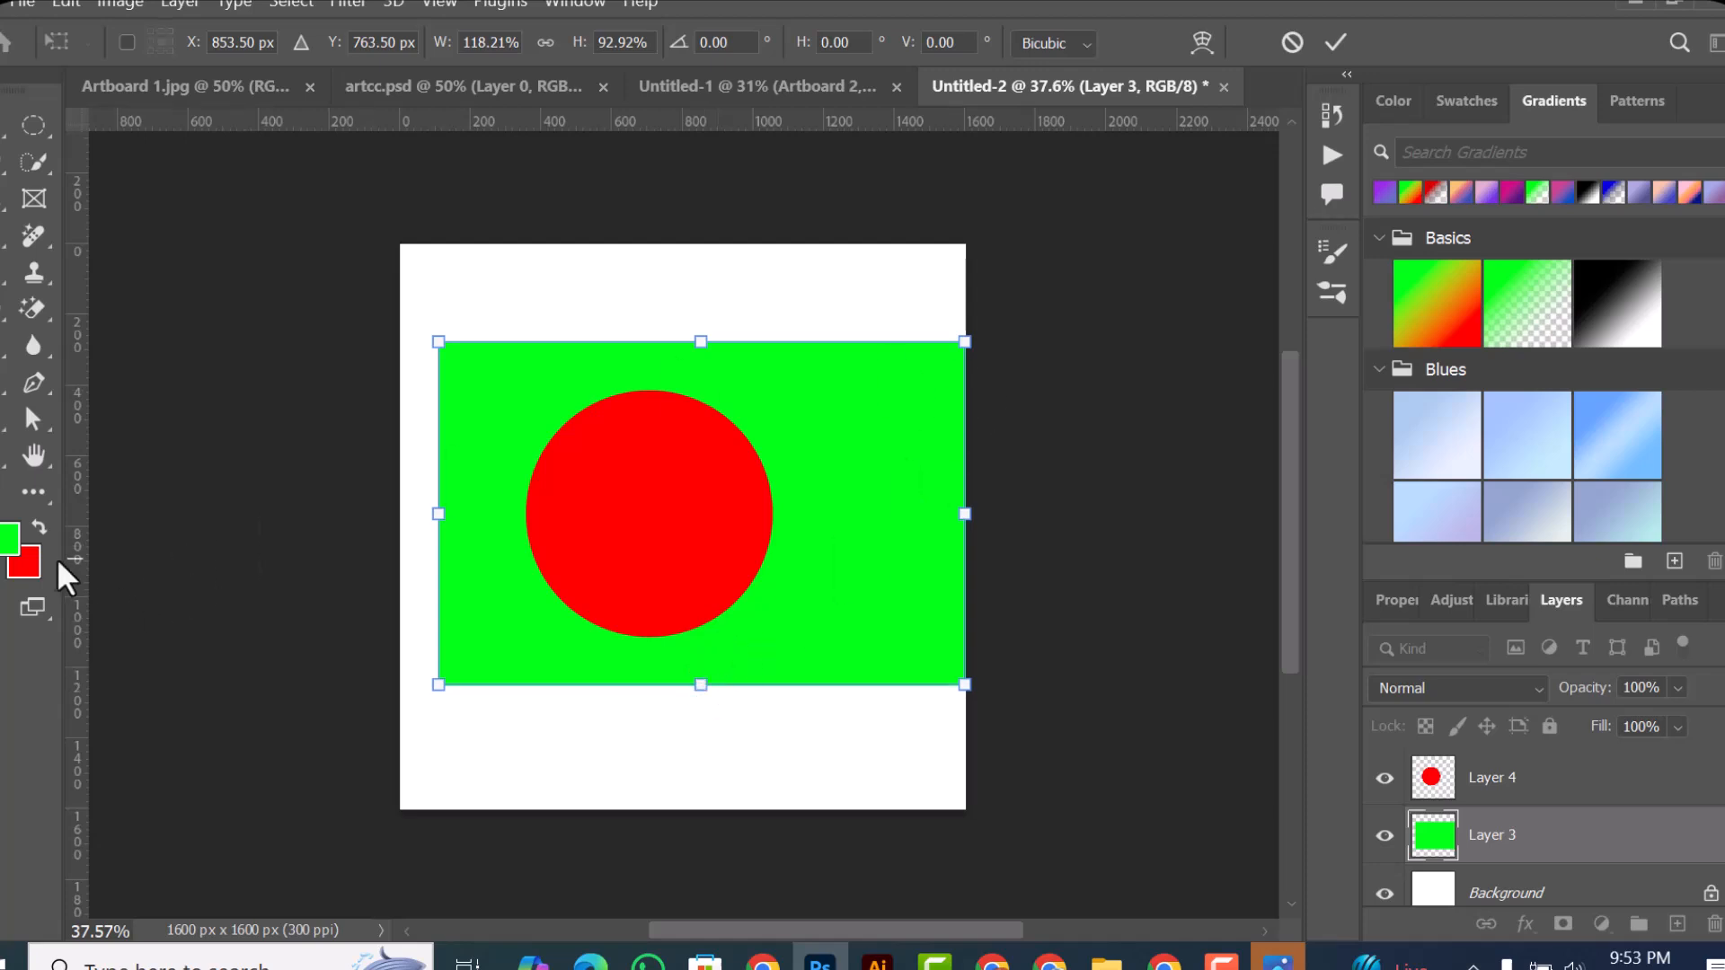
pyautogui.click(1326, 52)
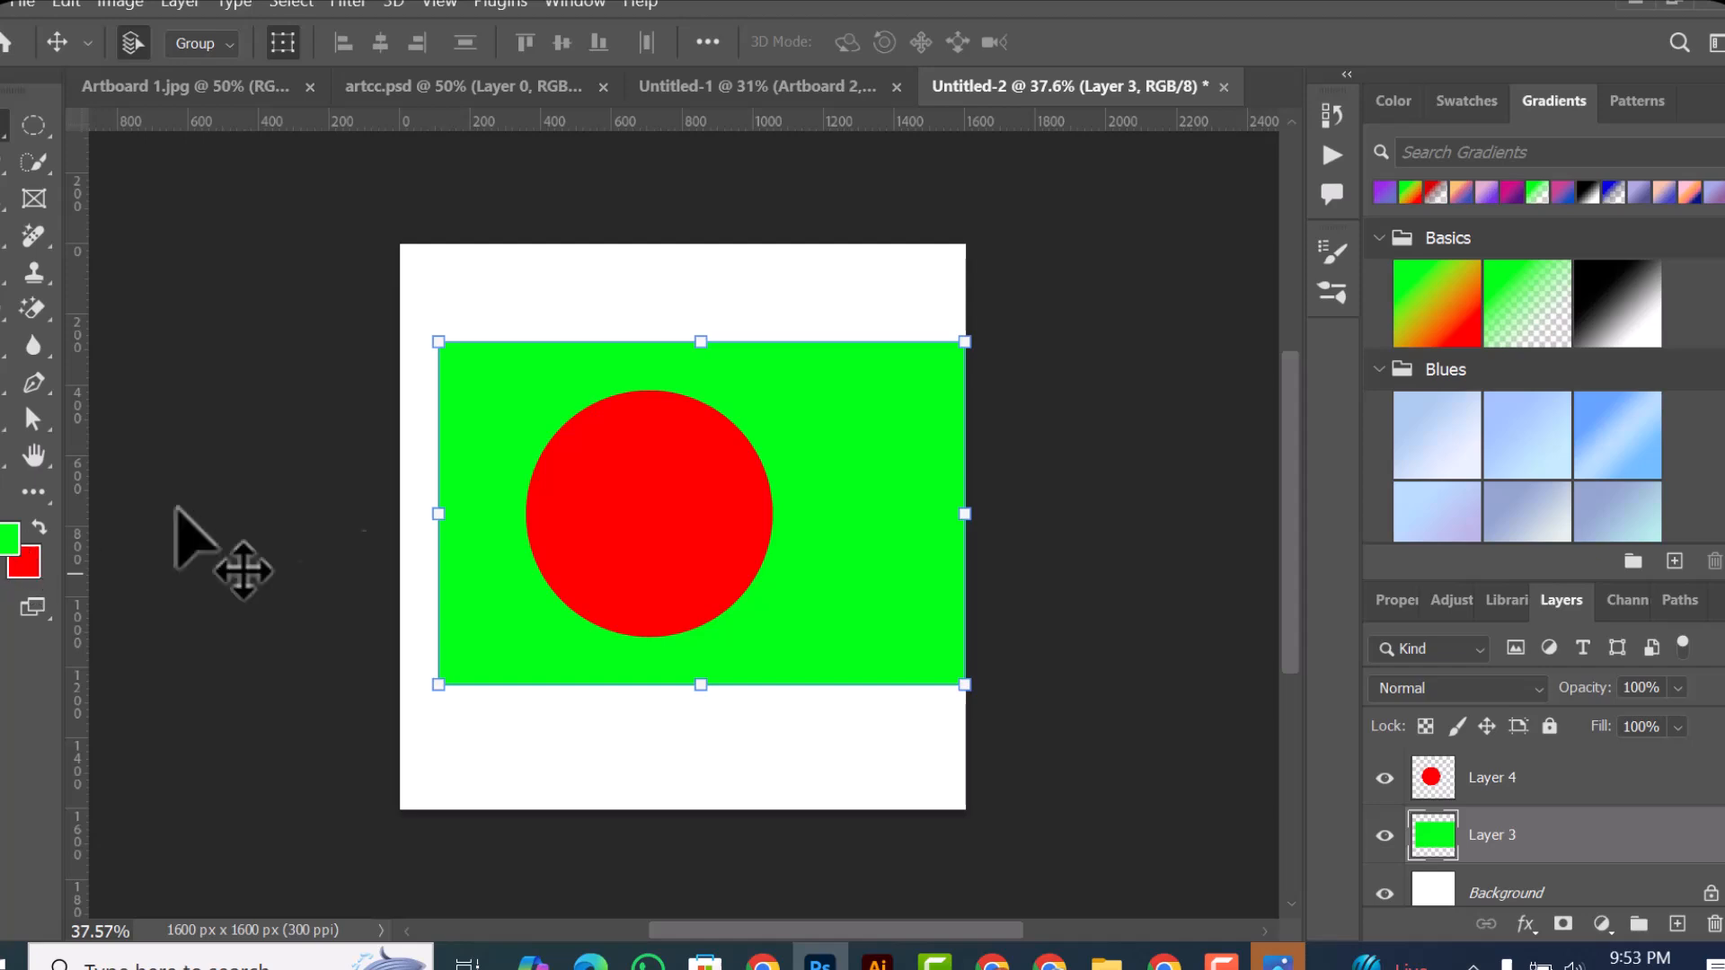
# Step: Center the green rectangle horizontally on the canvas, center the red circle within it, and clear the layer selection
pyautogui.moveTo(881, 473)
pyautogui.mouseDown()
pyautogui.moveTo(836, 460)
pyautogui.moveTo(853, 462)
pyautogui.mouseUp()
pyautogui.click(669, 548)
pyautogui.moveTo(668, 548); pyautogui.dragTo(714, 548)
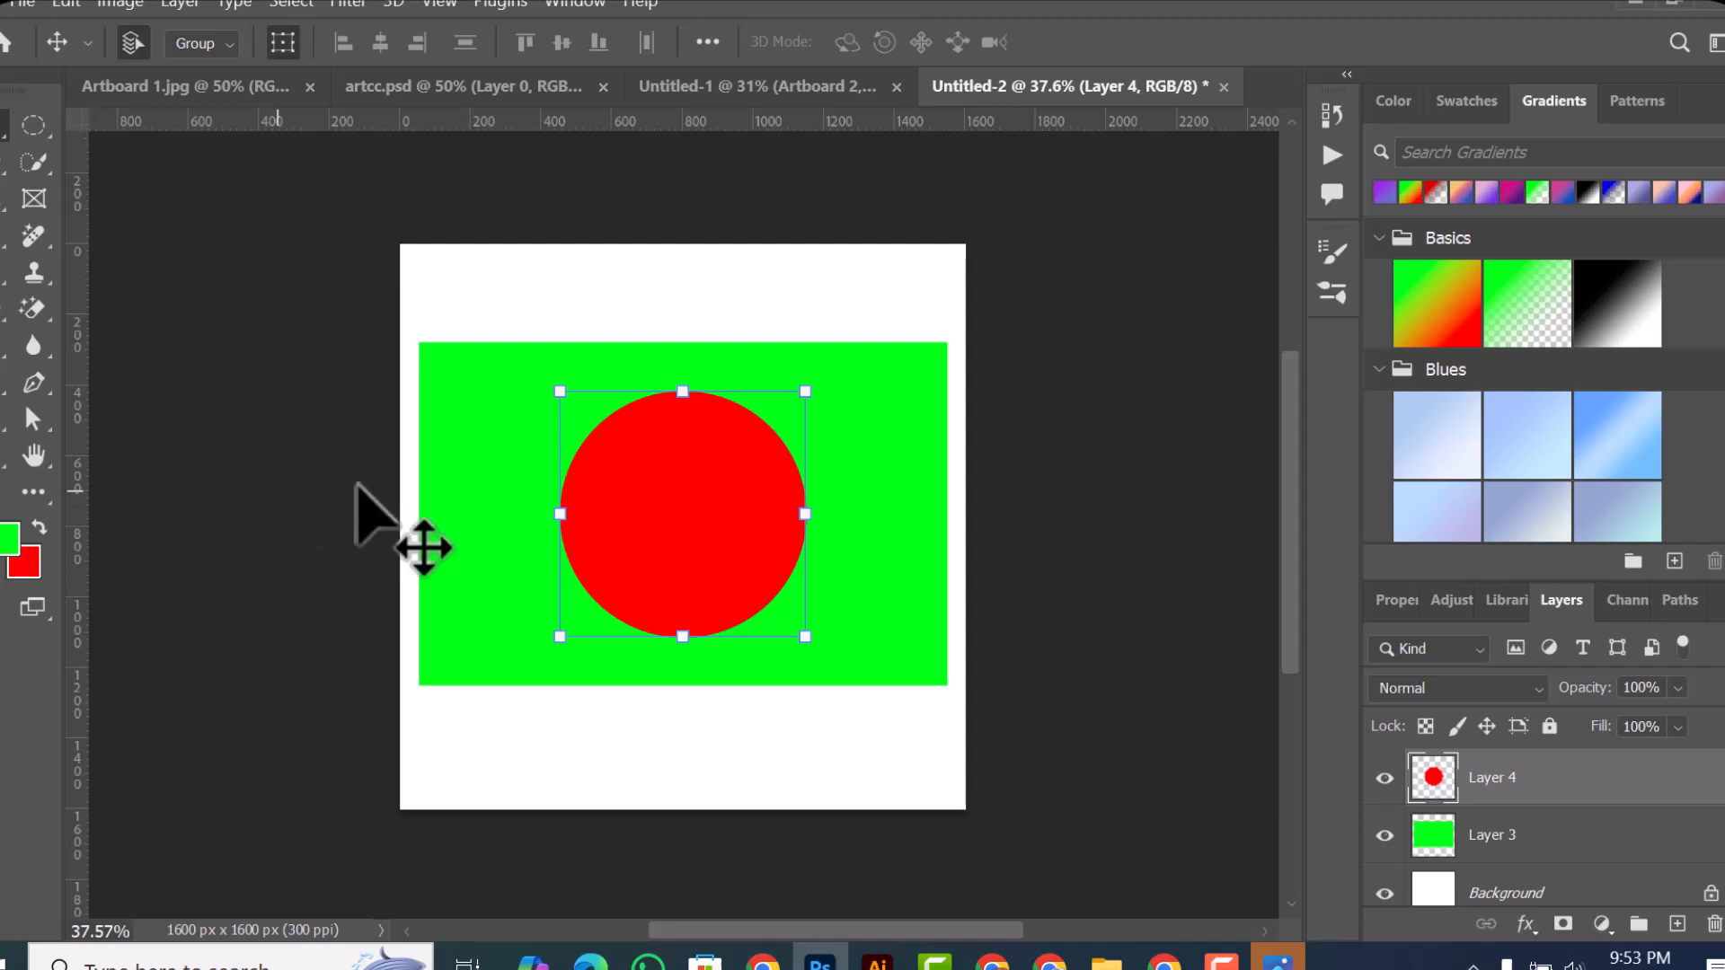
pyautogui.click(681, 293)
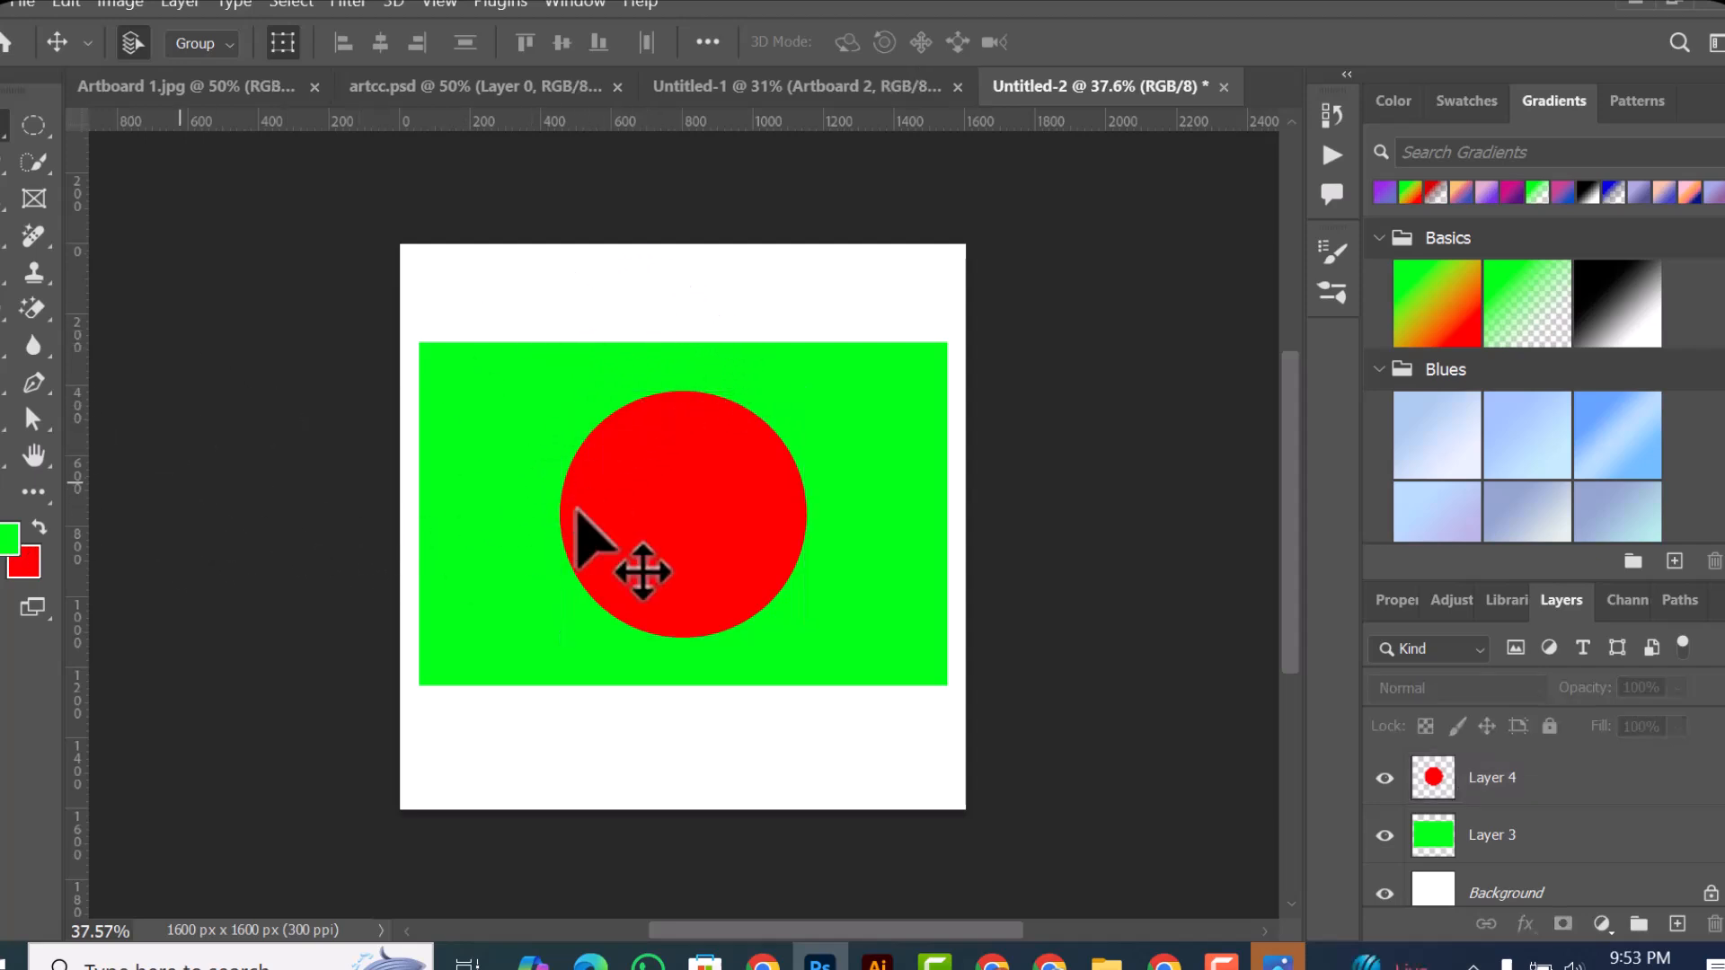
# Step: Move the red circle to the green rectangle's right end and back across to its upper-left part, leaving no layer selected
pyautogui.click(752, 537)
pyautogui.moveTo(752, 537); pyautogui.dragTo(808, 499)
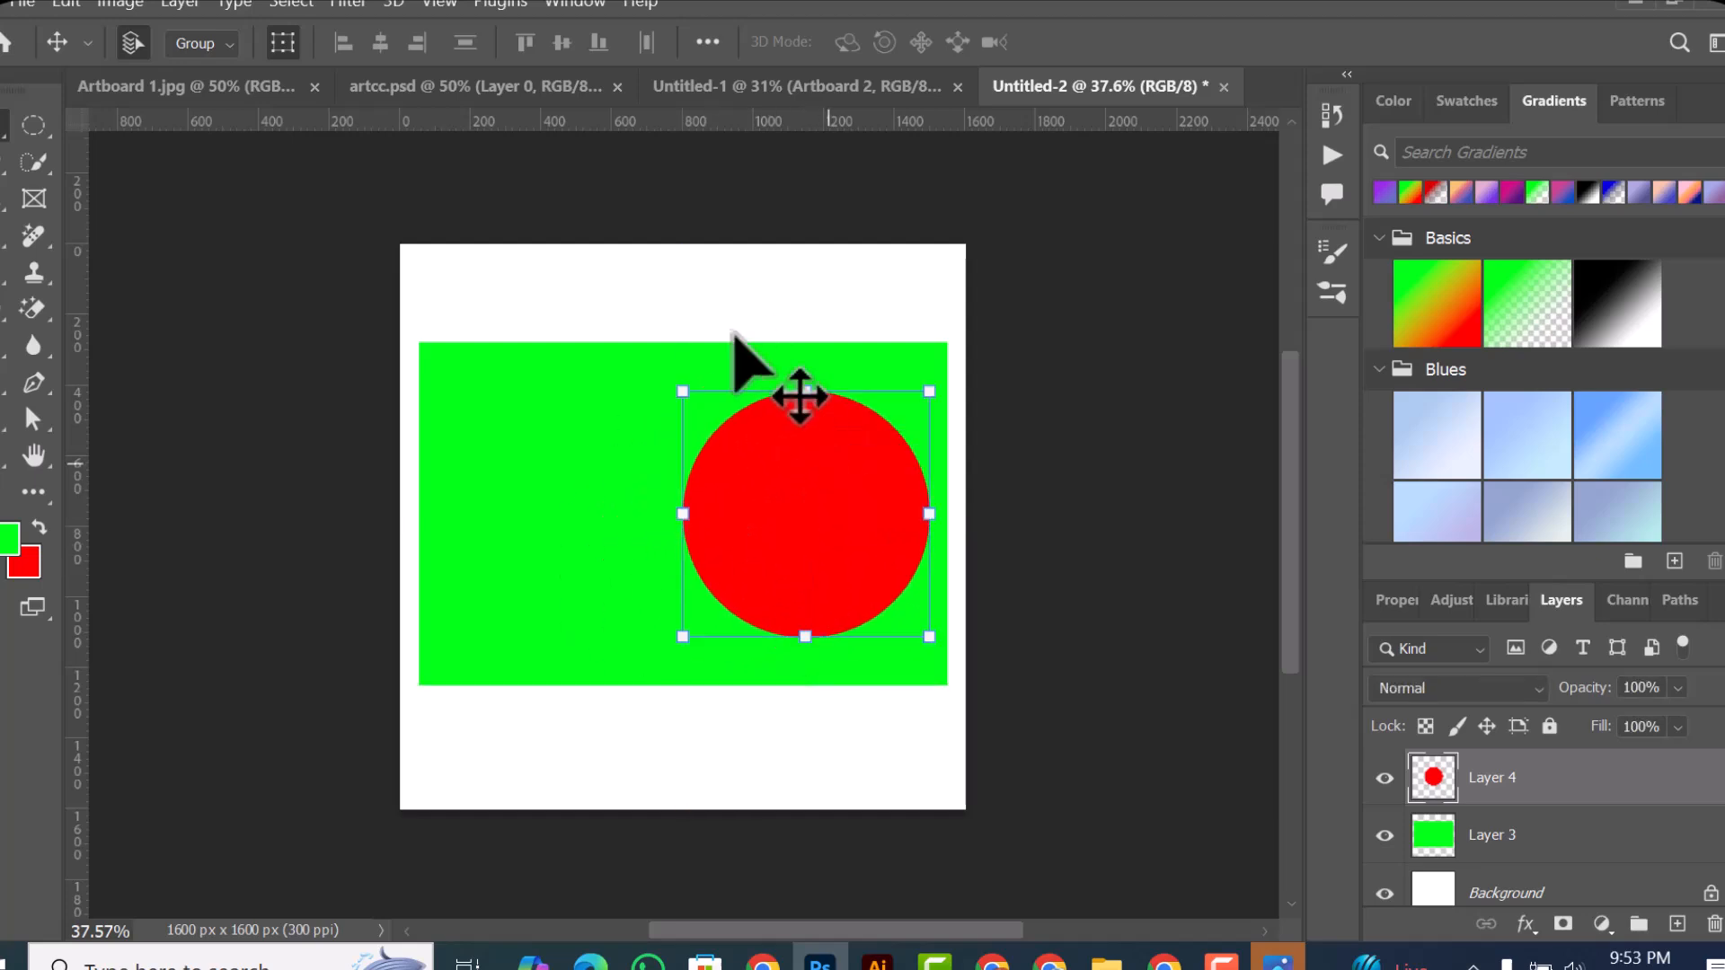
pyautogui.click(686, 277)
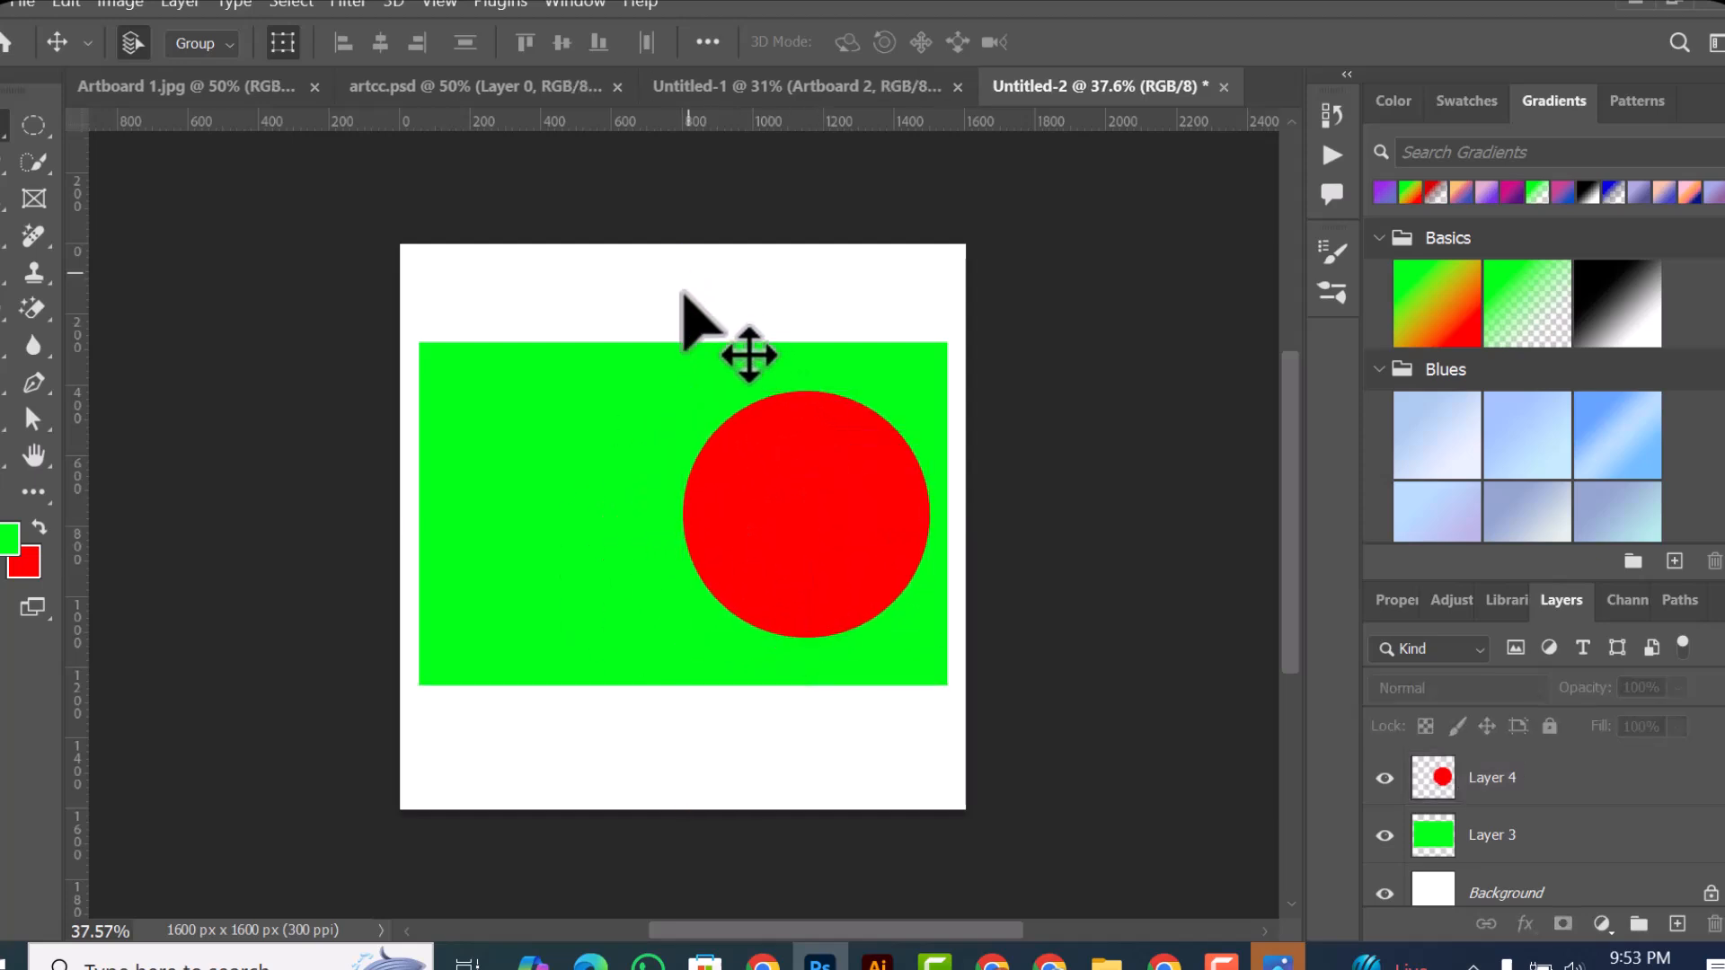
pyautogui.click(789, 496)
pyautogui.moveTo(816, 526); pyautogui.dragTo(574, 493)
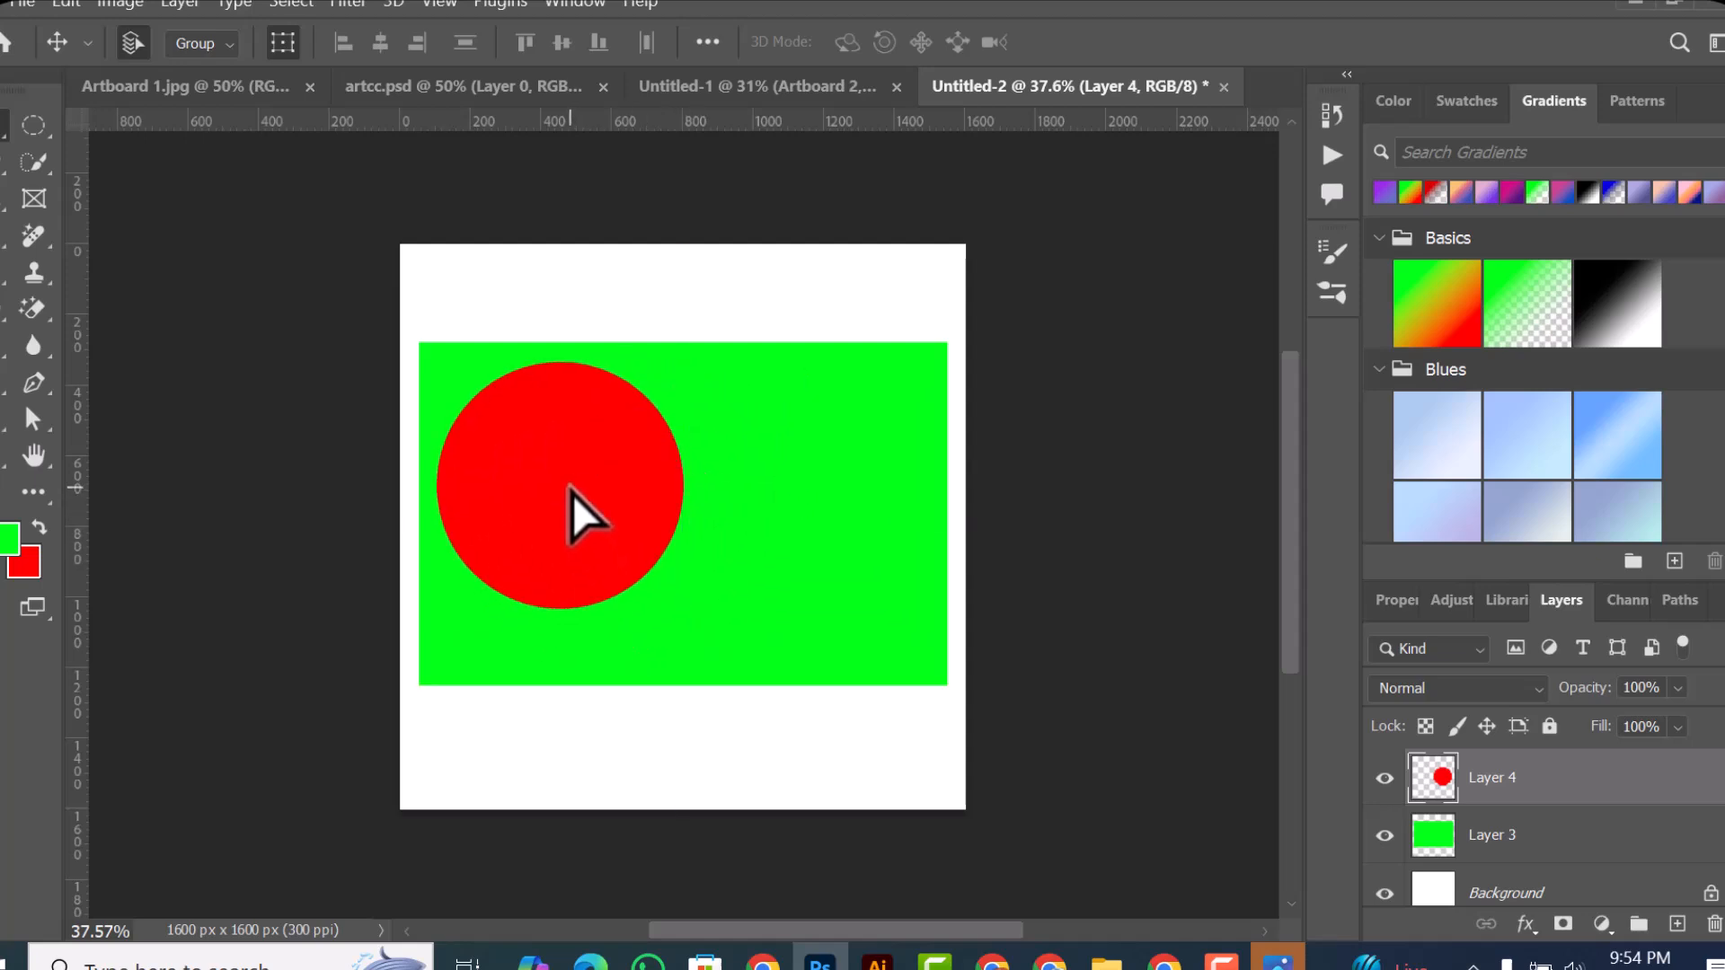
pyautogui.click(494, 287)
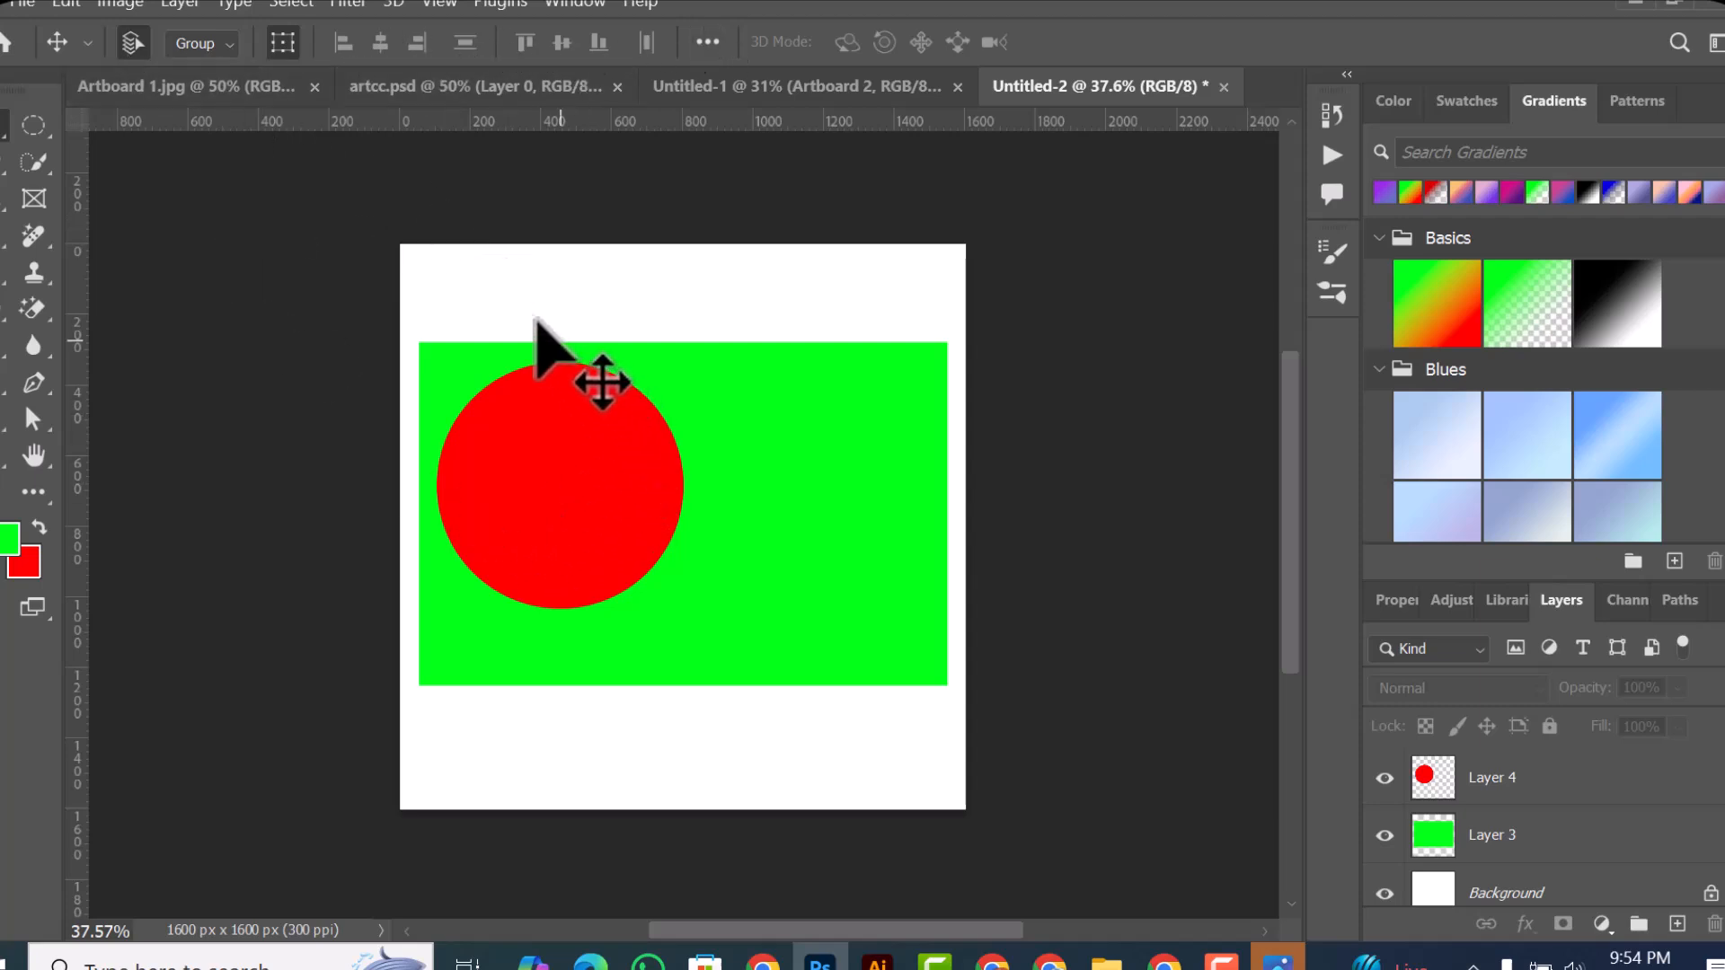
# Step: Select the red circle and green rectangle together with a selection box across the canvas, and clear the selection
pyautogui.moveTo(458, 285); pyautogui.dragTo(640, 512)
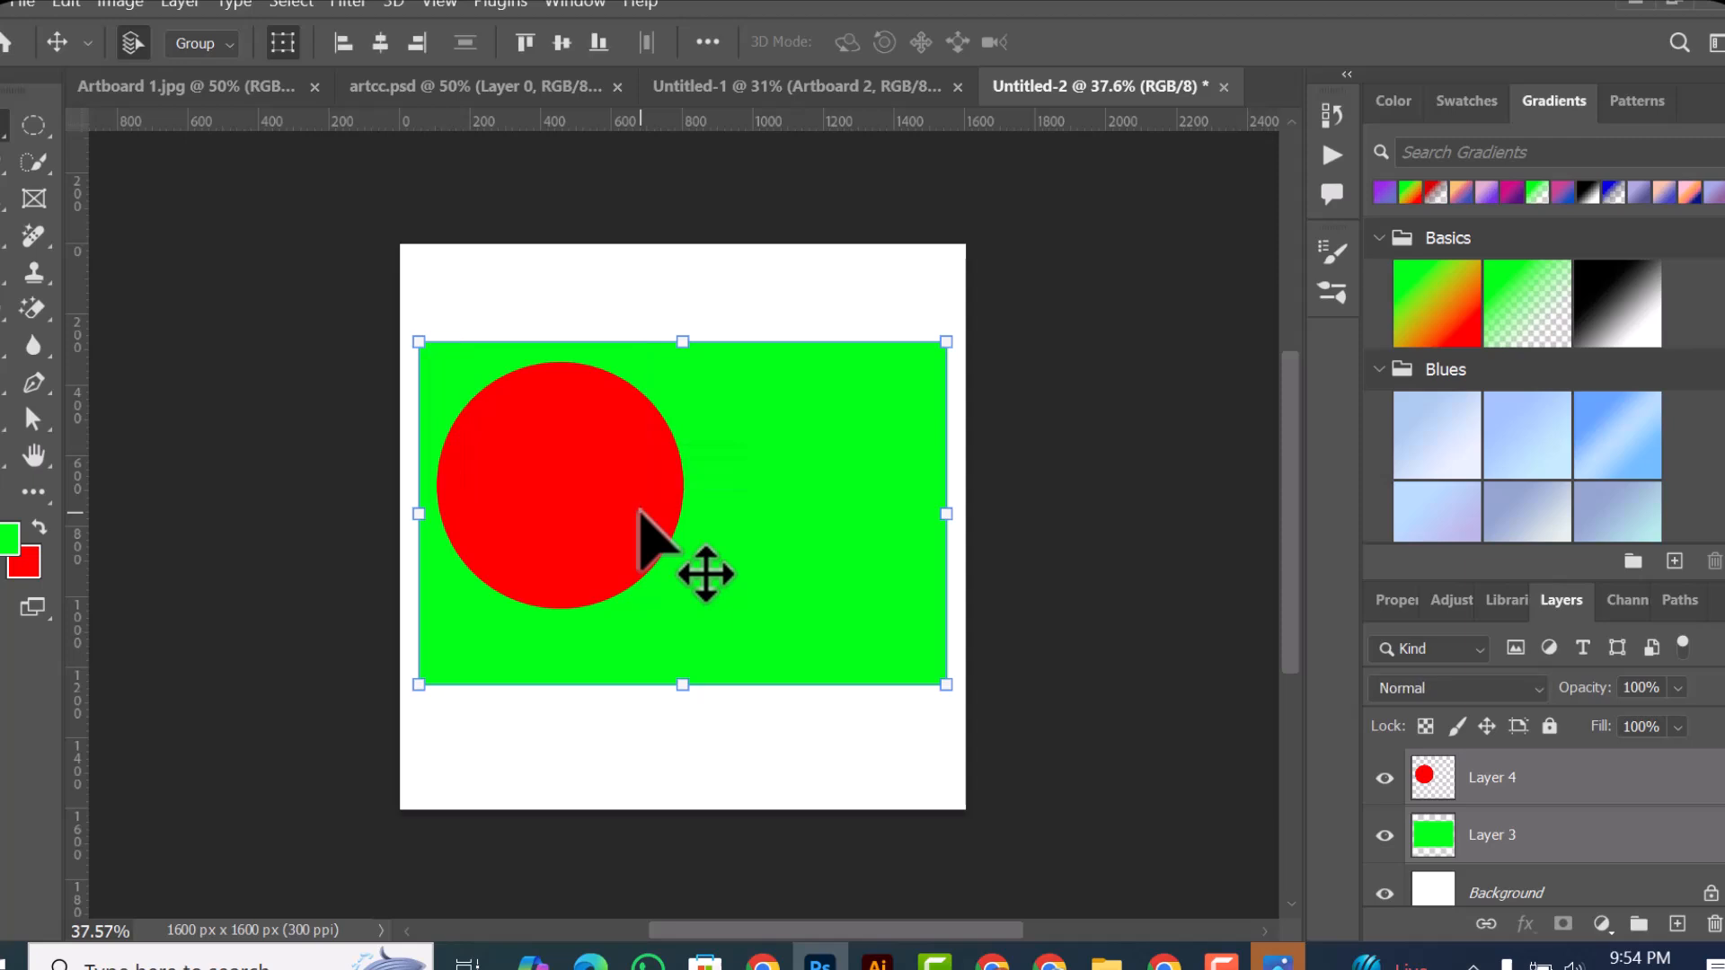
pyautogui.click(433, 284)
pyautogui.moveTo(432, 284); pyautogui.dragTo(635, 604)
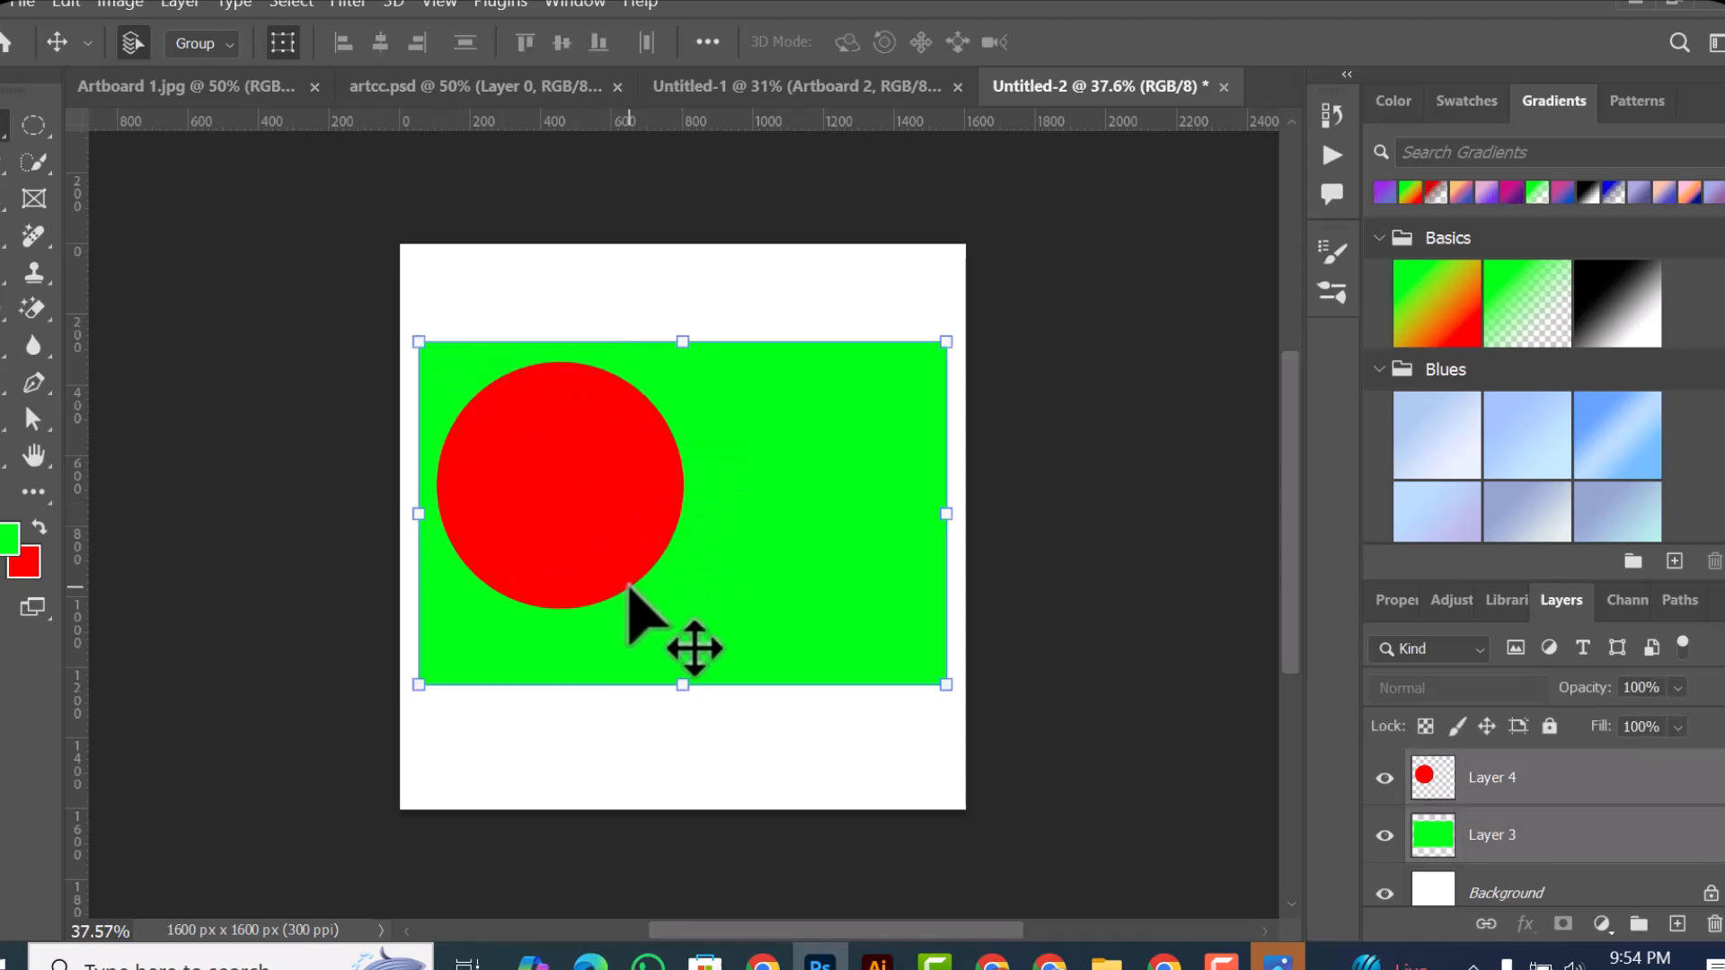
pyautogui.click(751, 309)
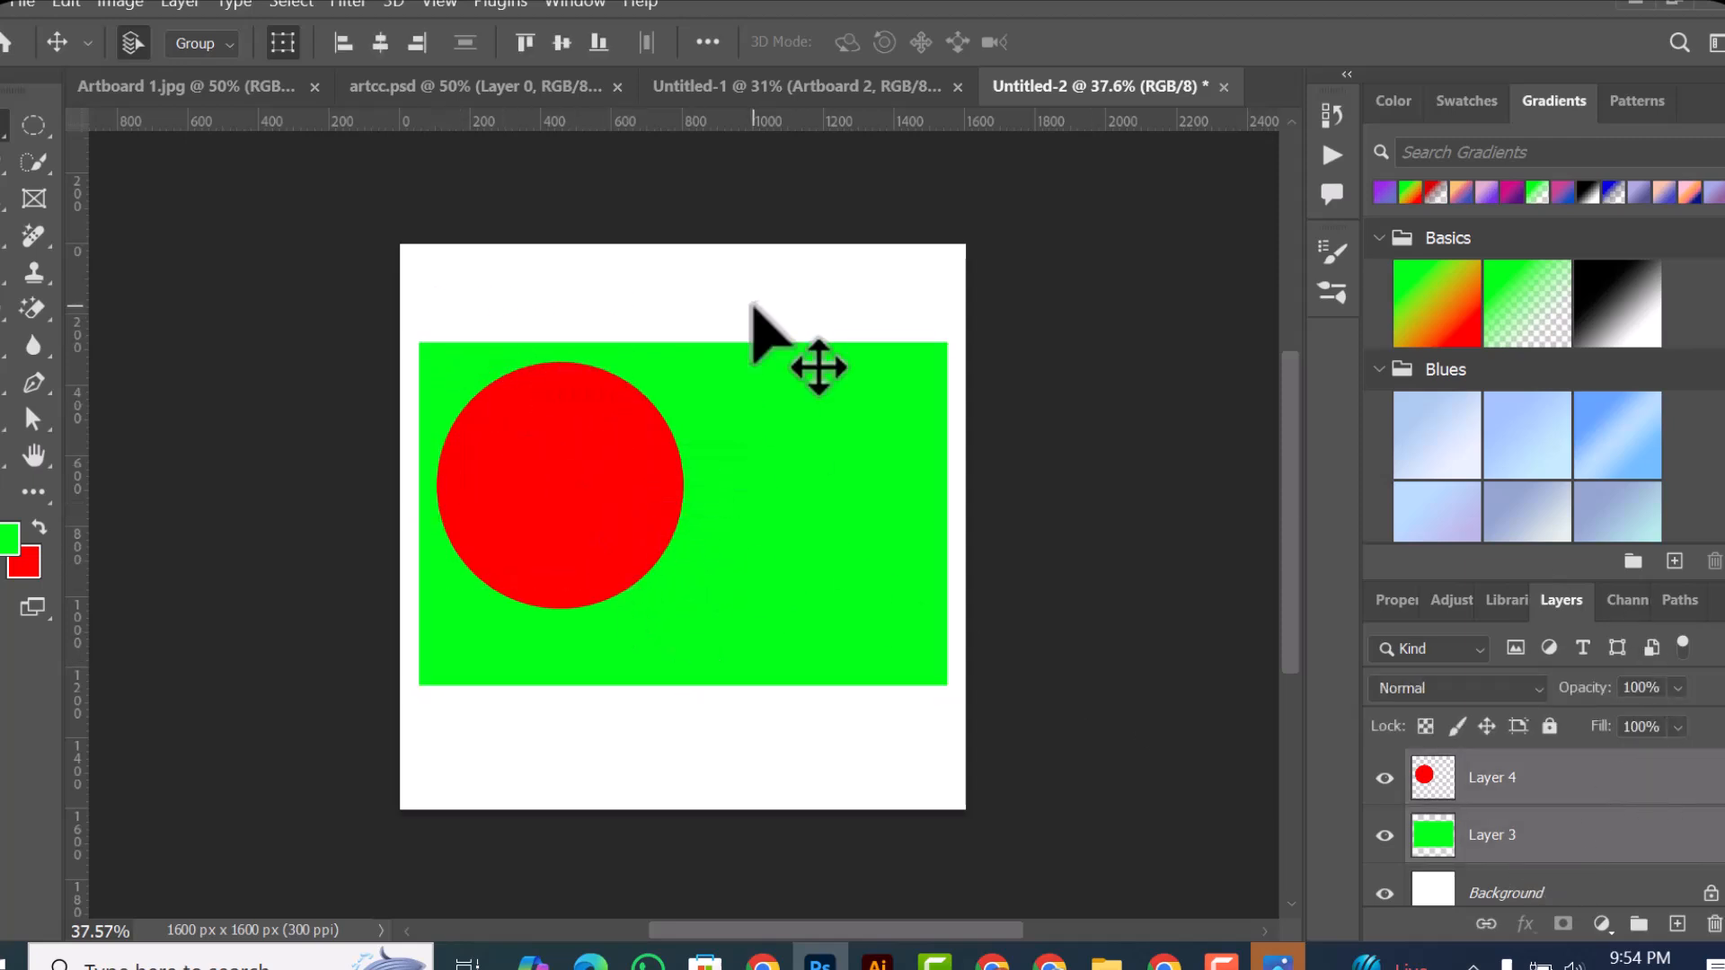
# Step: Select Layer 3 and Layer 4 together in the layer stack
pyautogui.click(1509, 849)
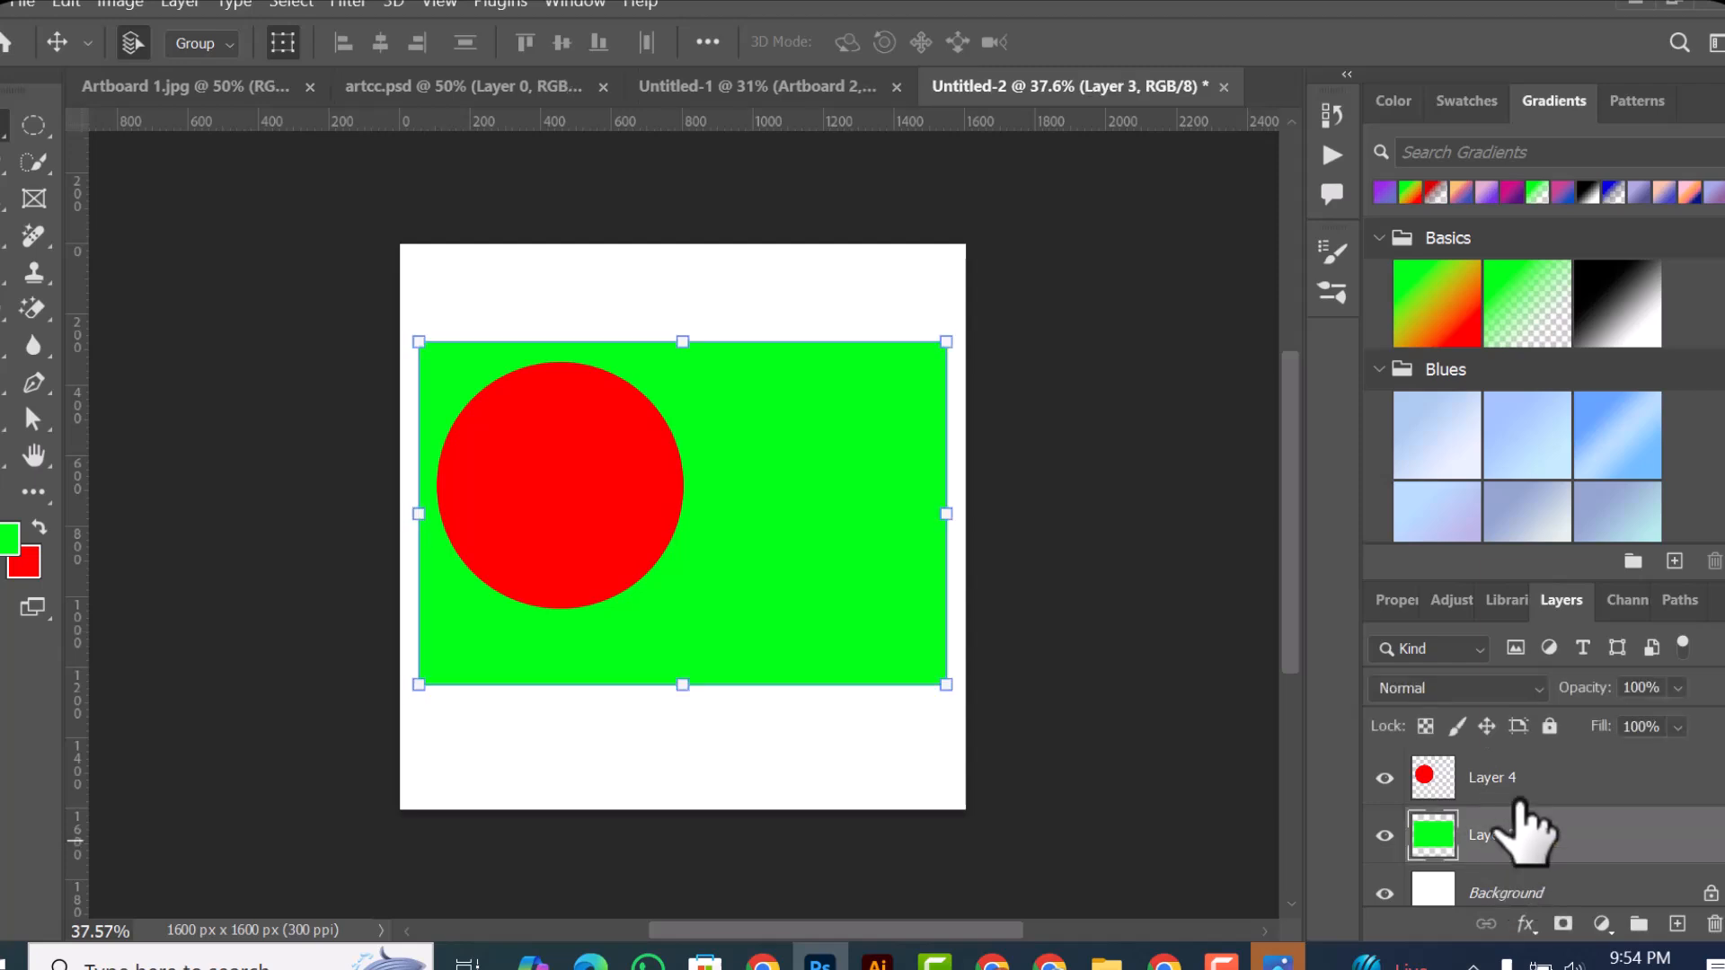
pyautogui.keyDown('shift'); pyautogui.click(1518, 794); pyautogui.keyUp('shift')
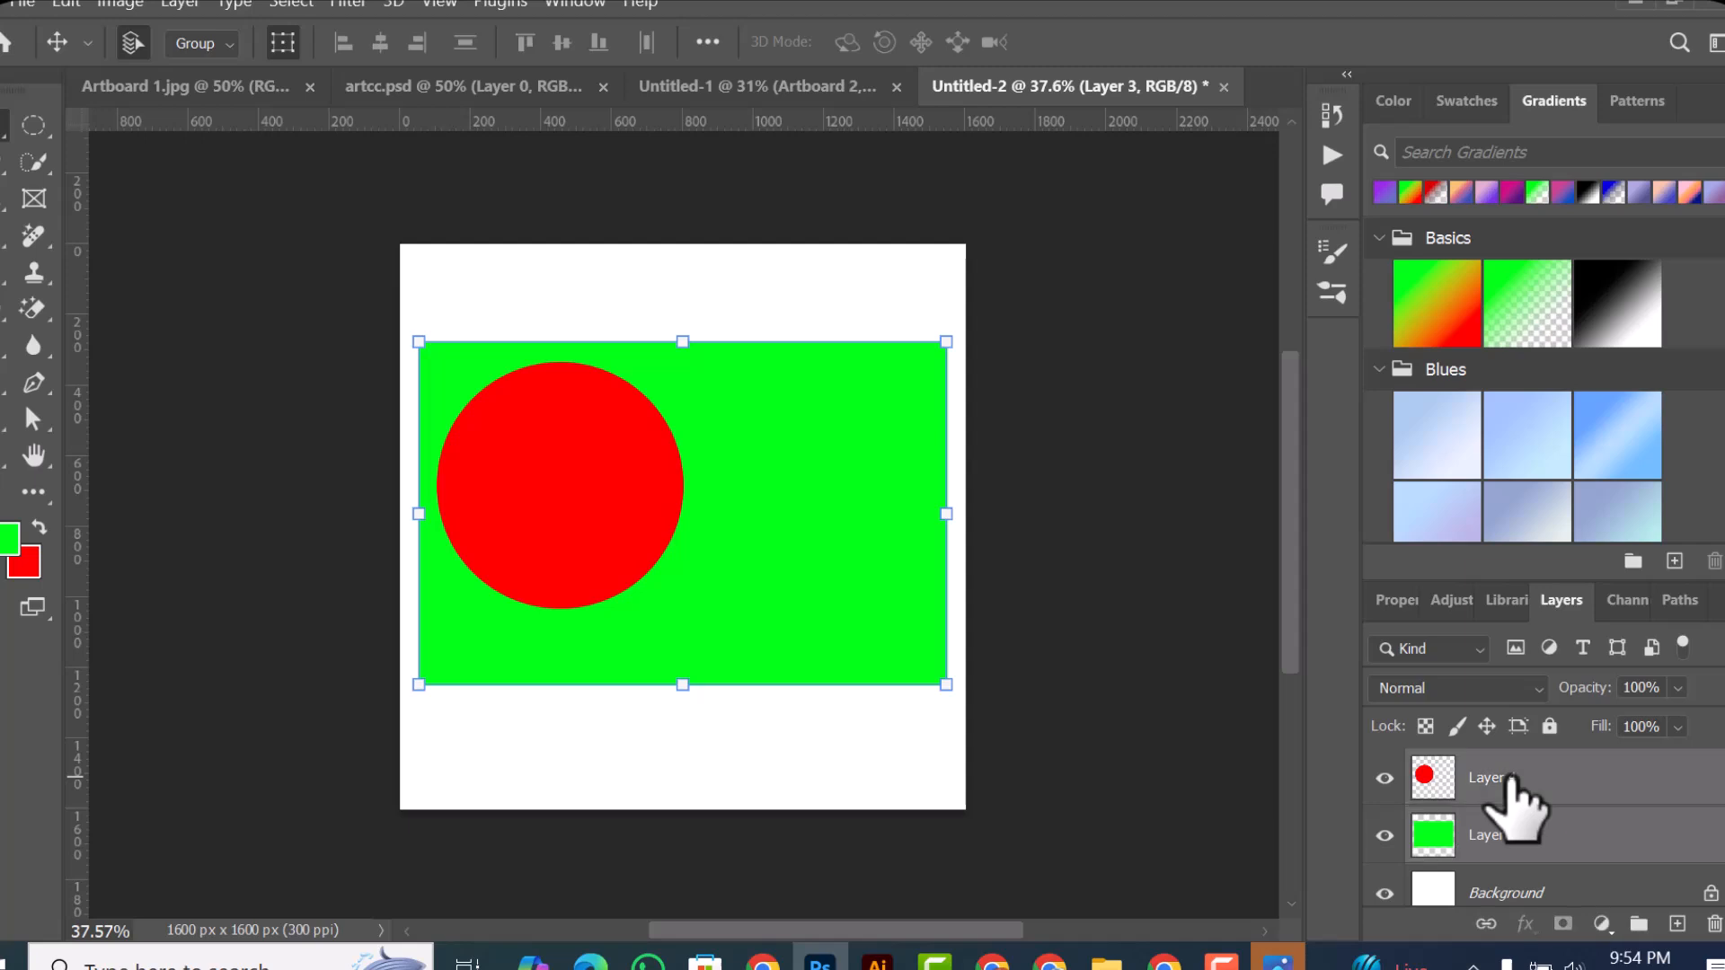
# Step: Select the green rectangle and red circle together, align them by left edges, and align their horizontal and vertical centers
pyautogui.click(783, 382)
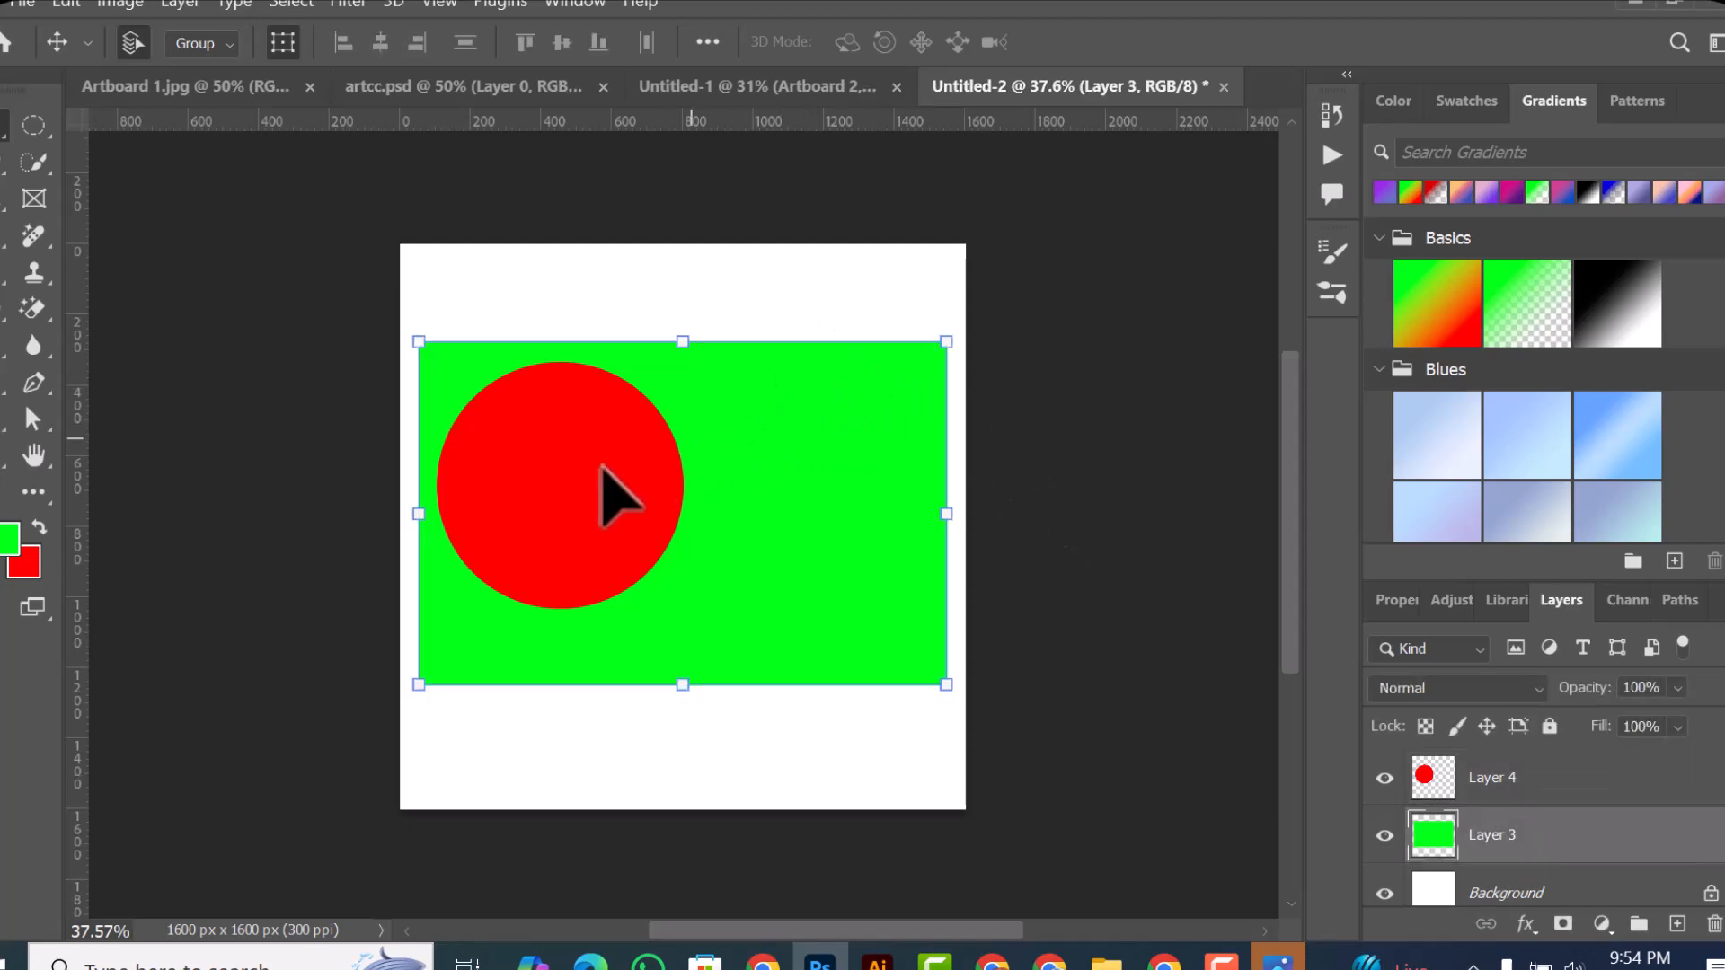
pyautogui.keyDown('shift'); pyautogui.click(548, 468); pyautogui.keyUp('shift')
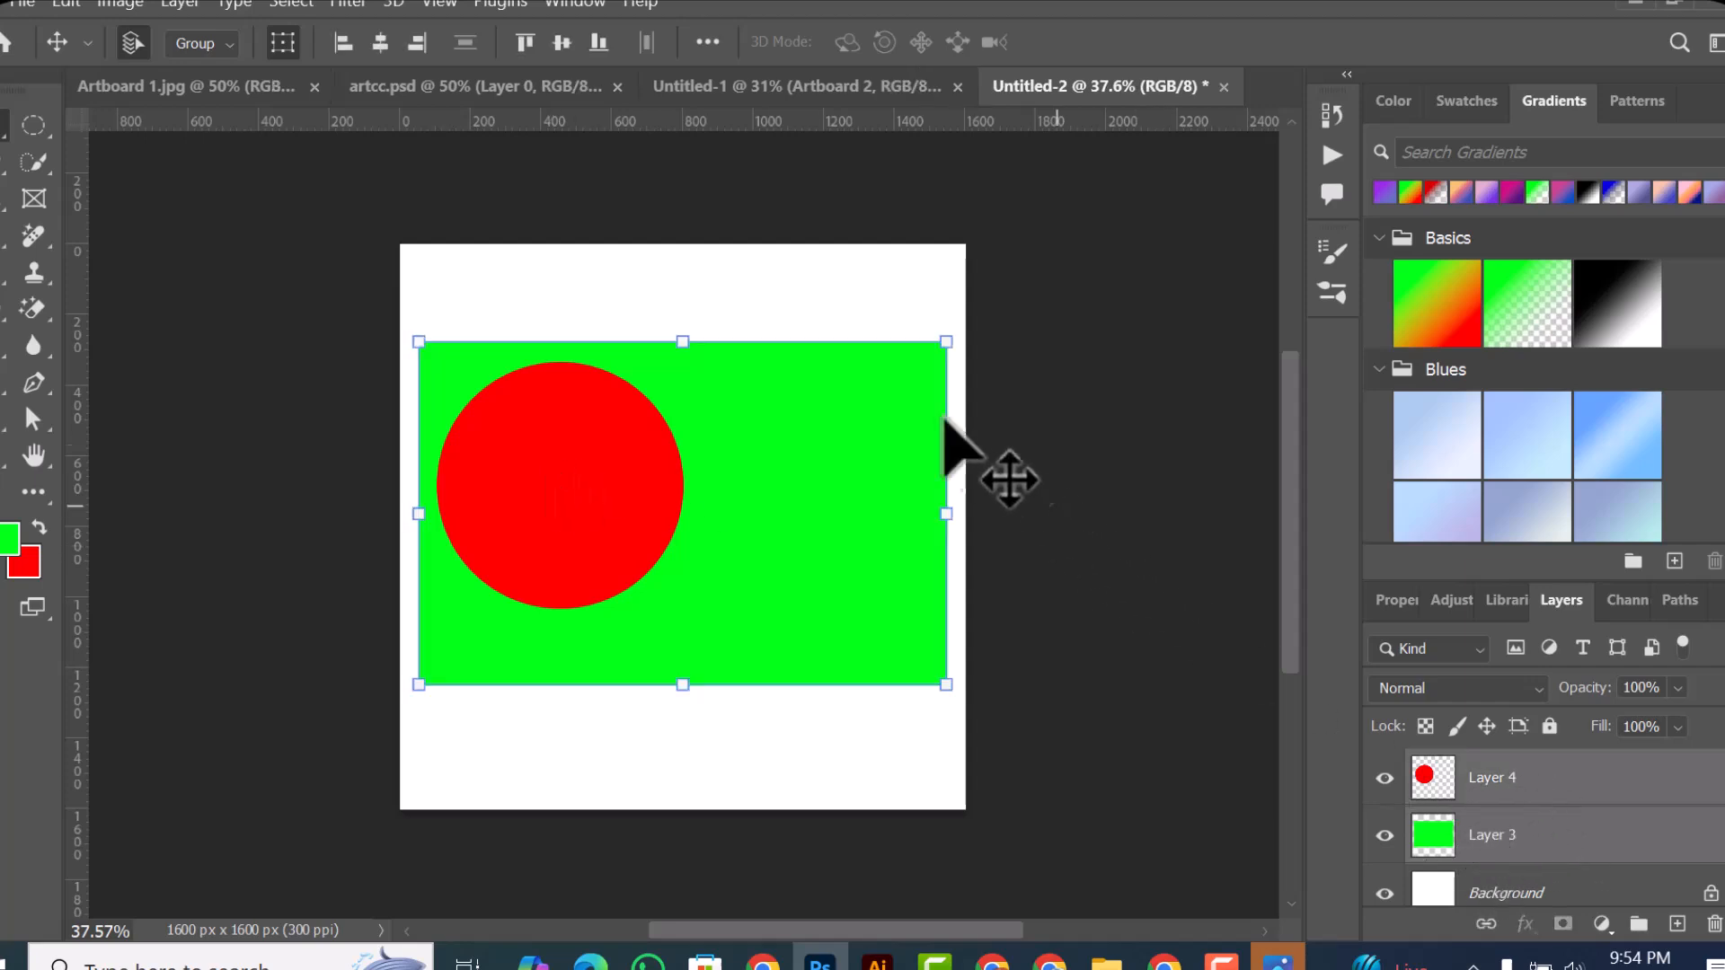
pyautogui.click(342, 42)
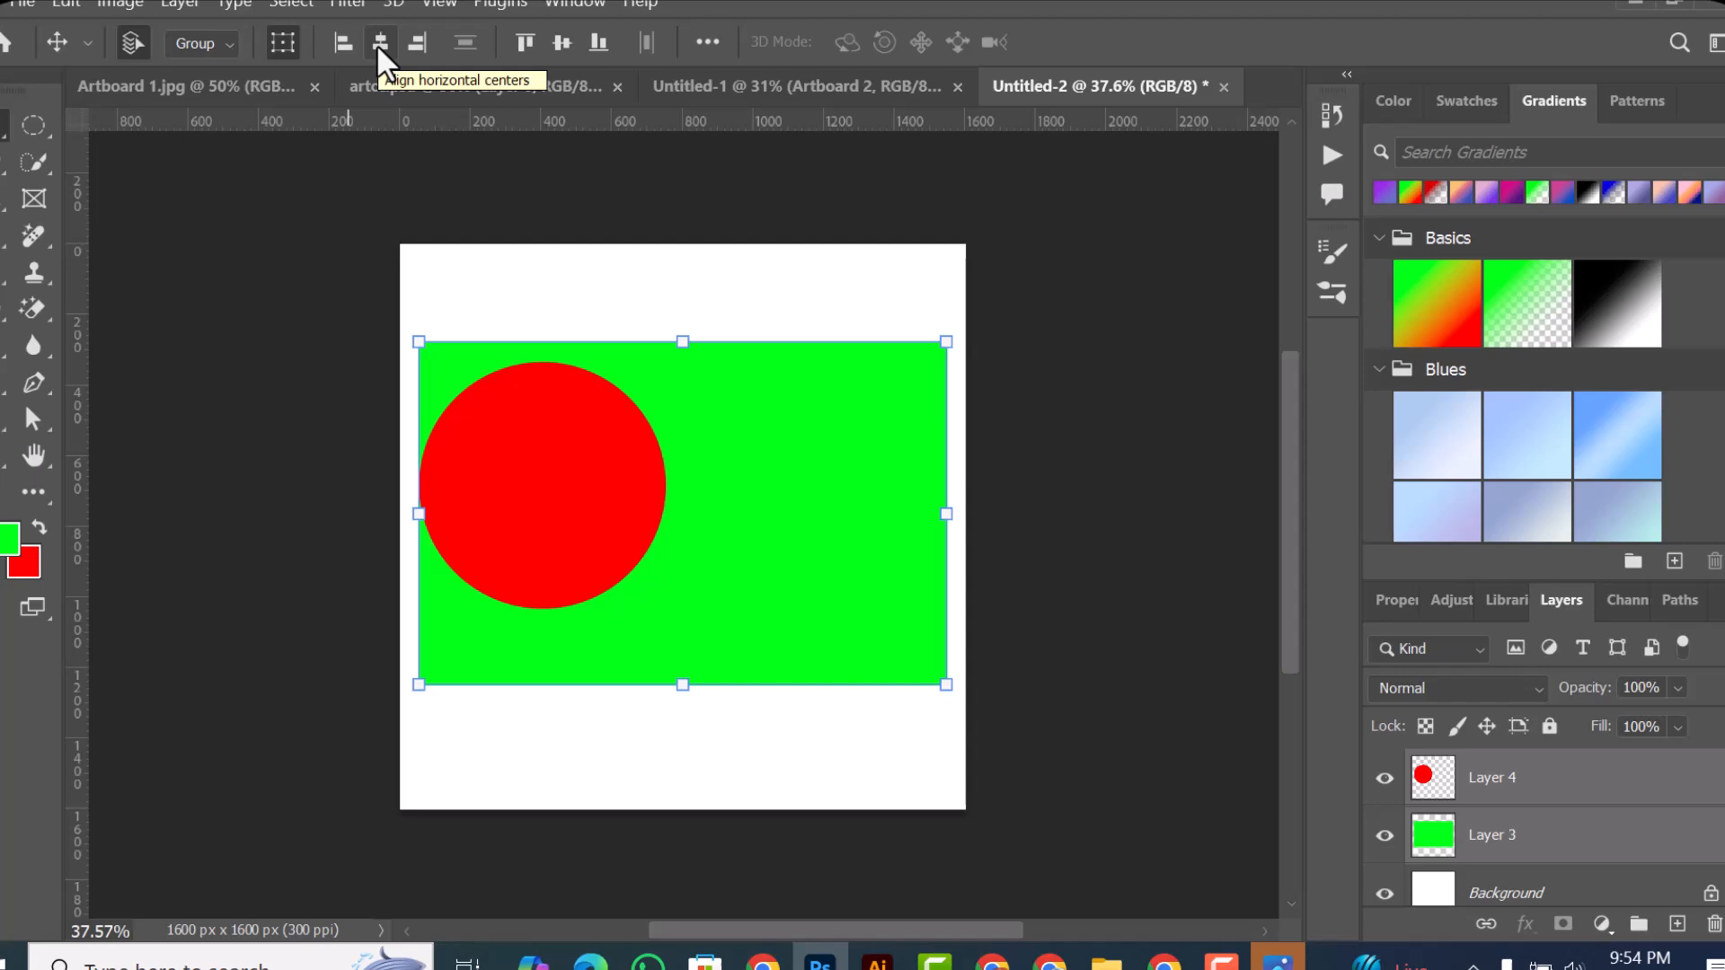
pyautogui.click(379, 42)
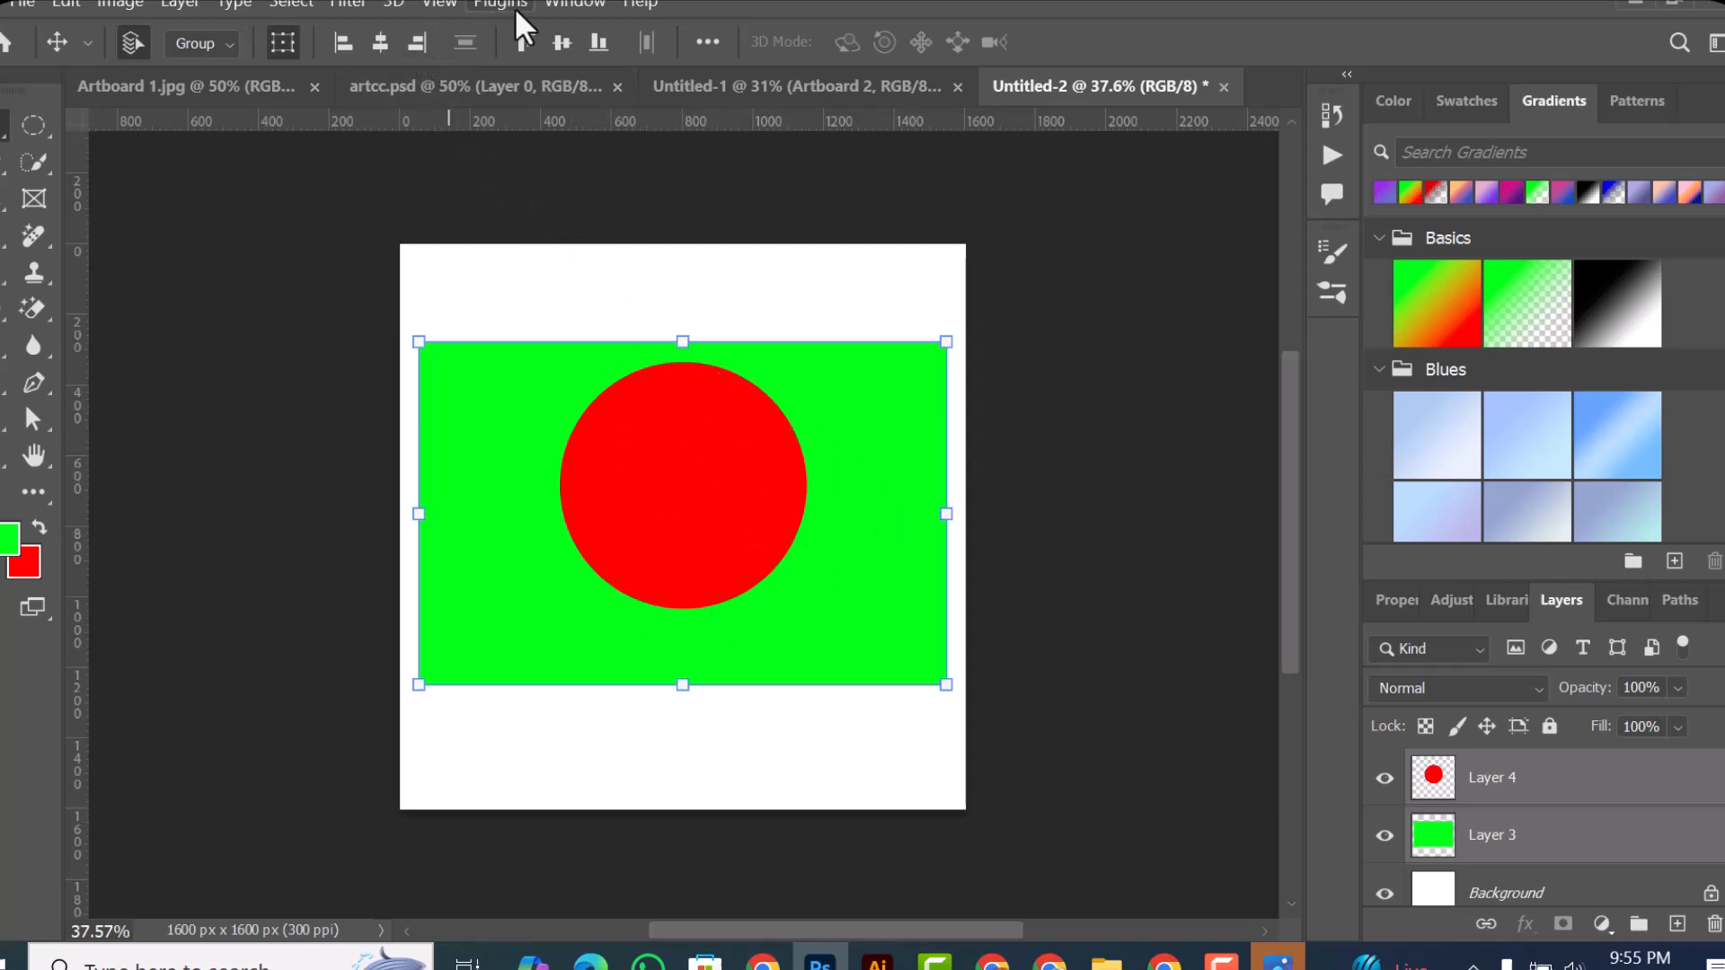
pyautogui.click(562, 41)
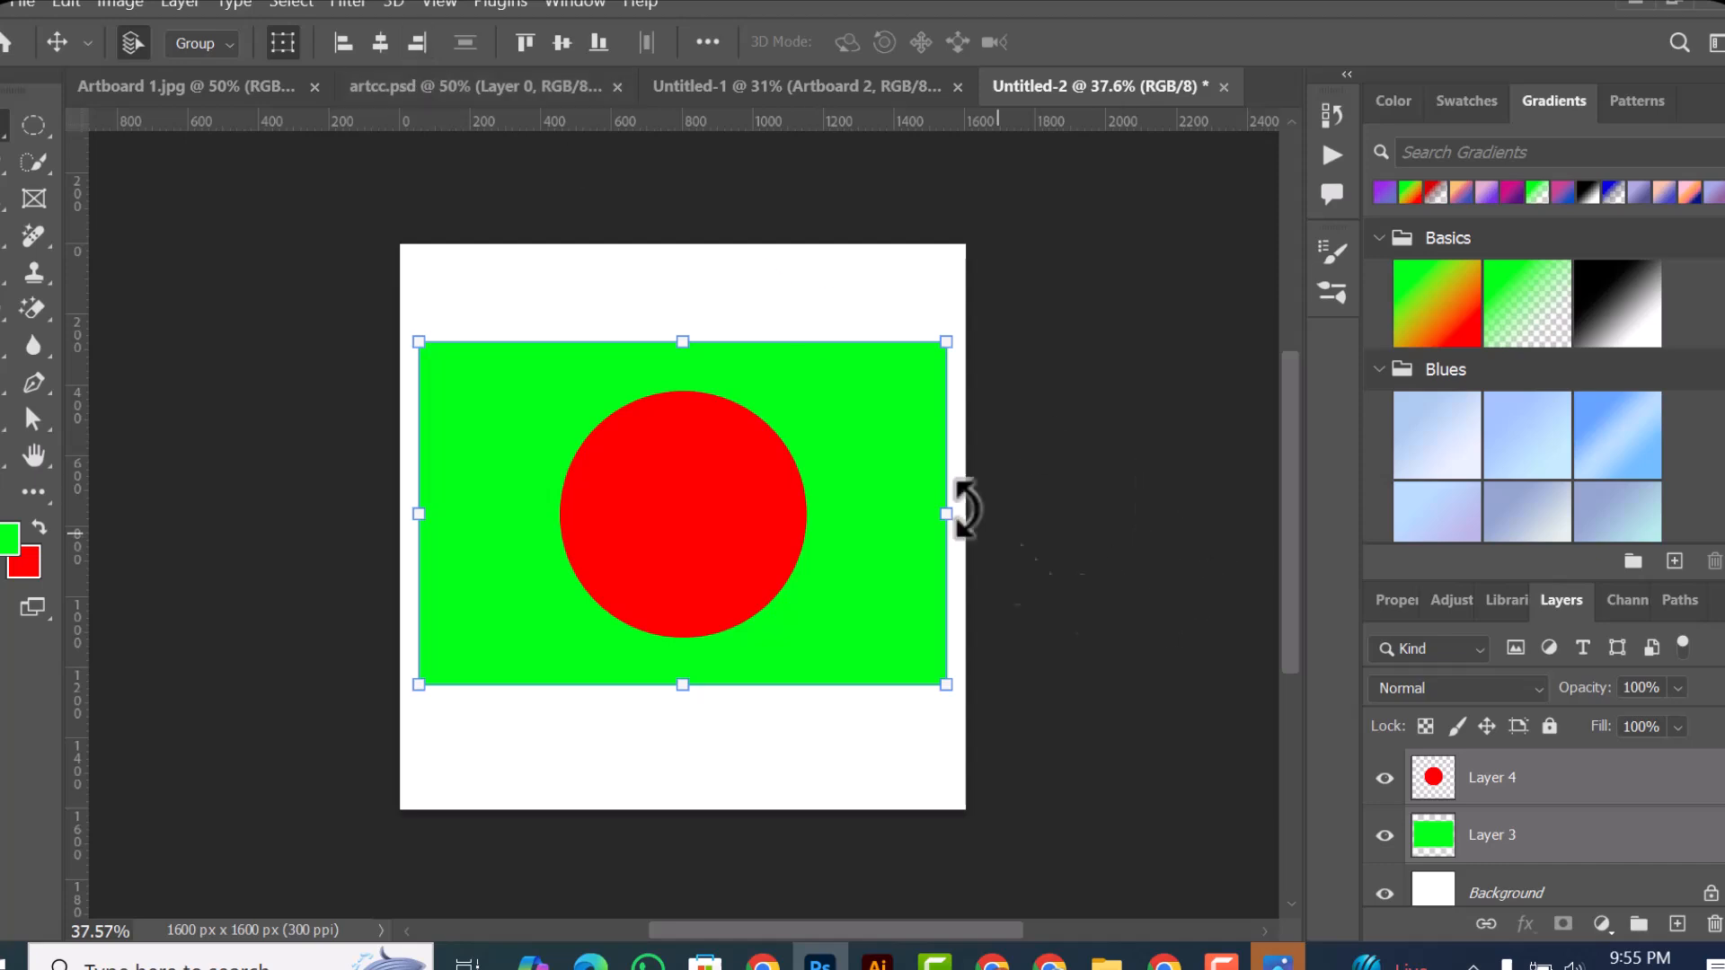
# Step: Align both shapes by right edges, and vertically by top edges, centers and bottom edges in turn
pyautogui.click(418, 42)
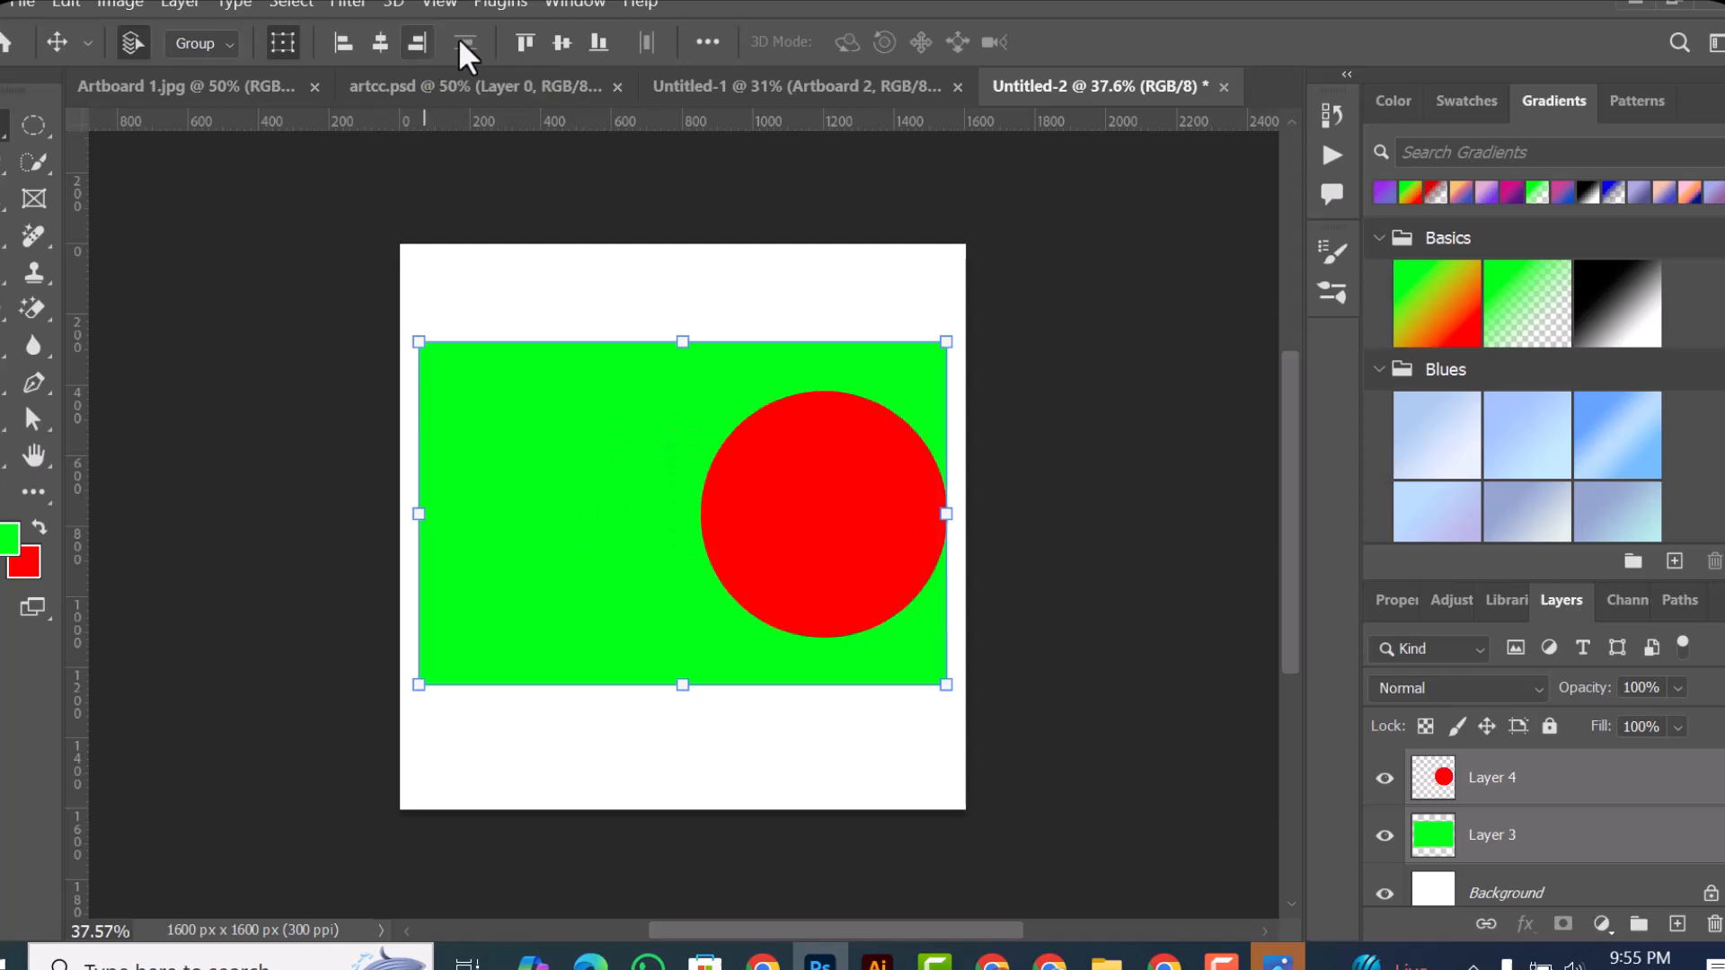
pyautogui.click(530, 43)
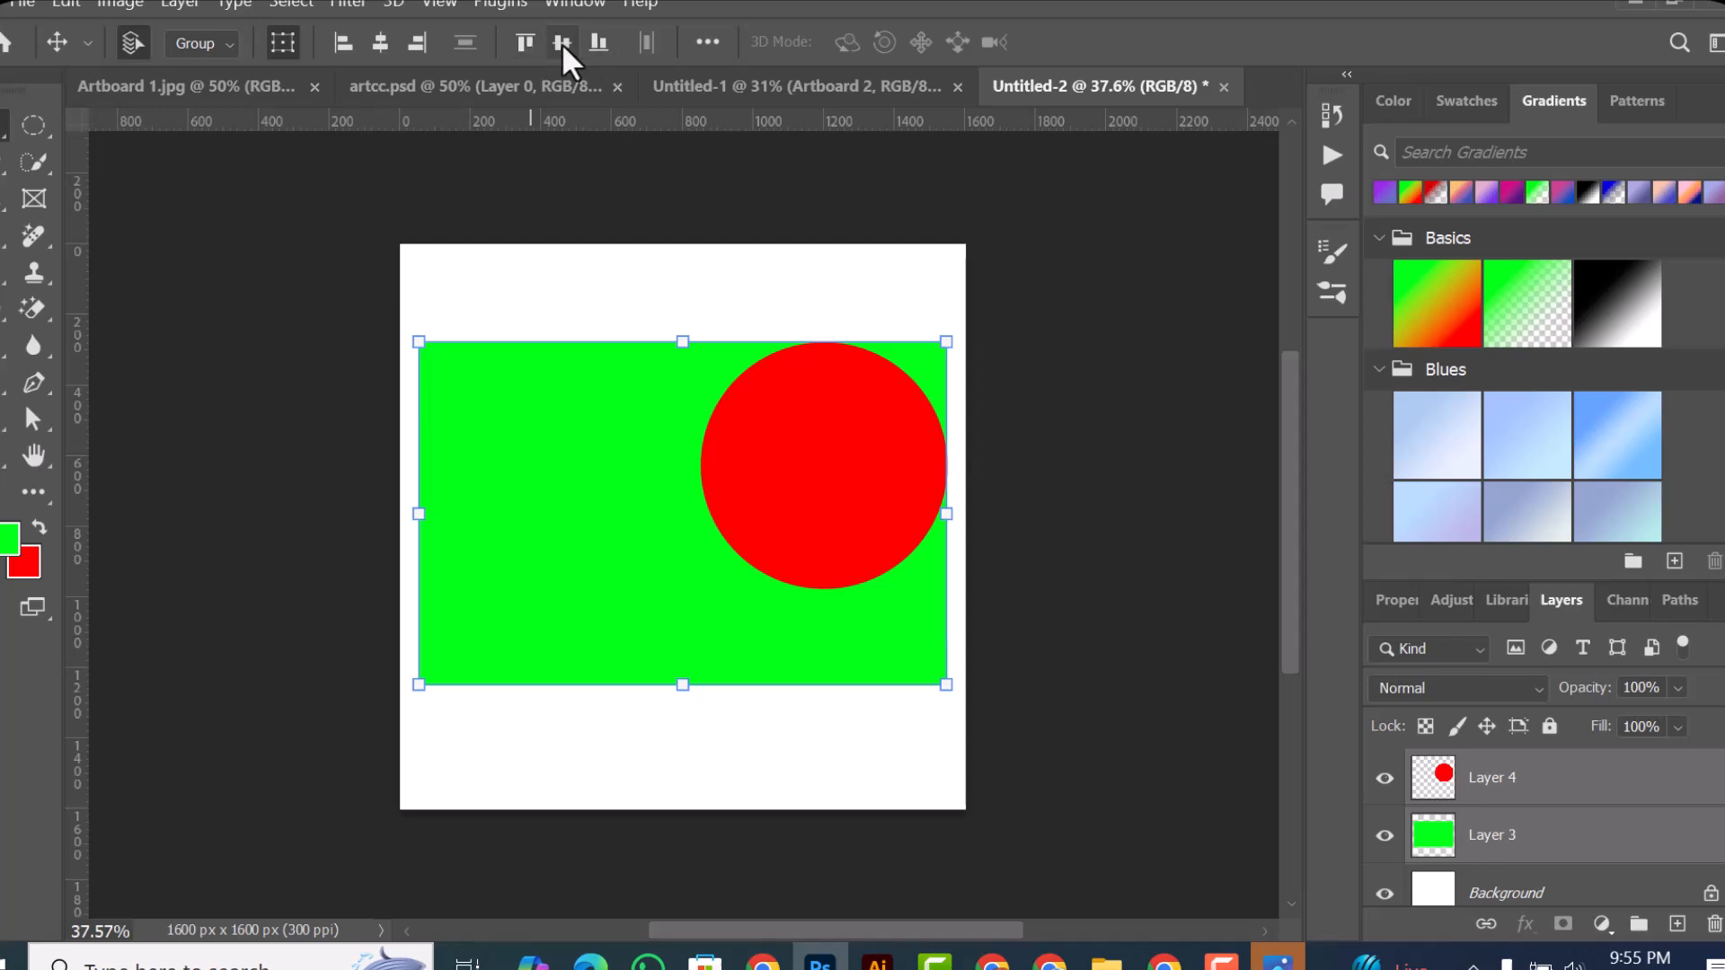
pyautogui.click(562, 44)
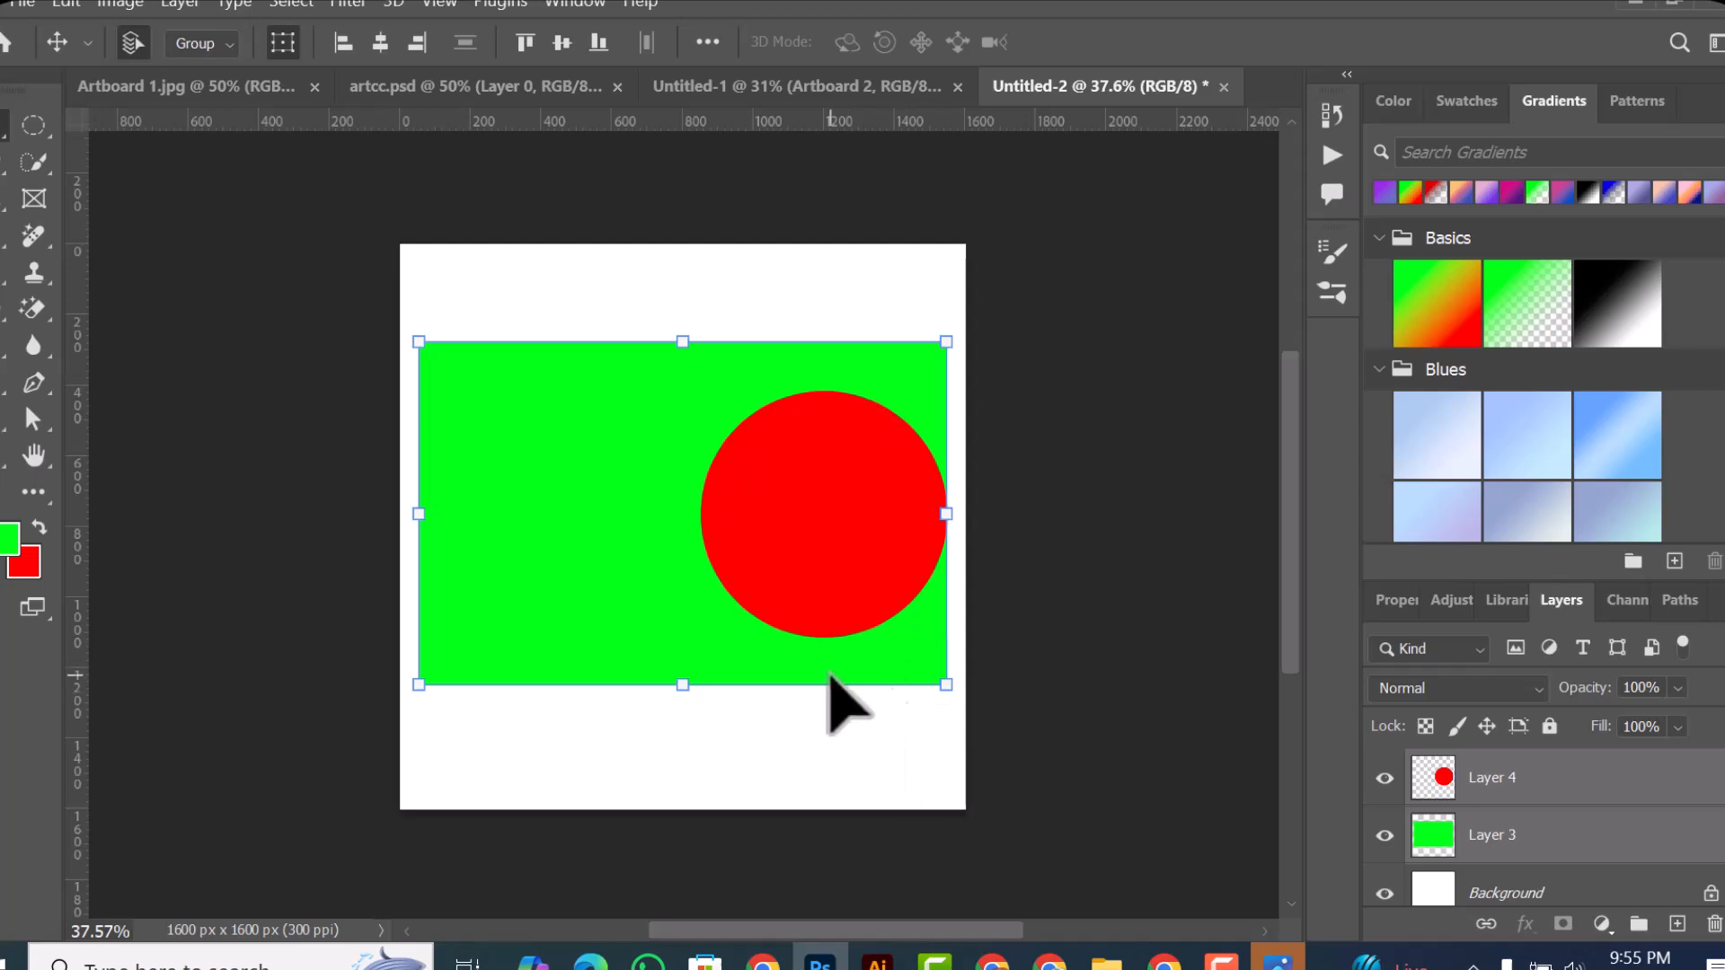
pyautogui.click(606, 45)
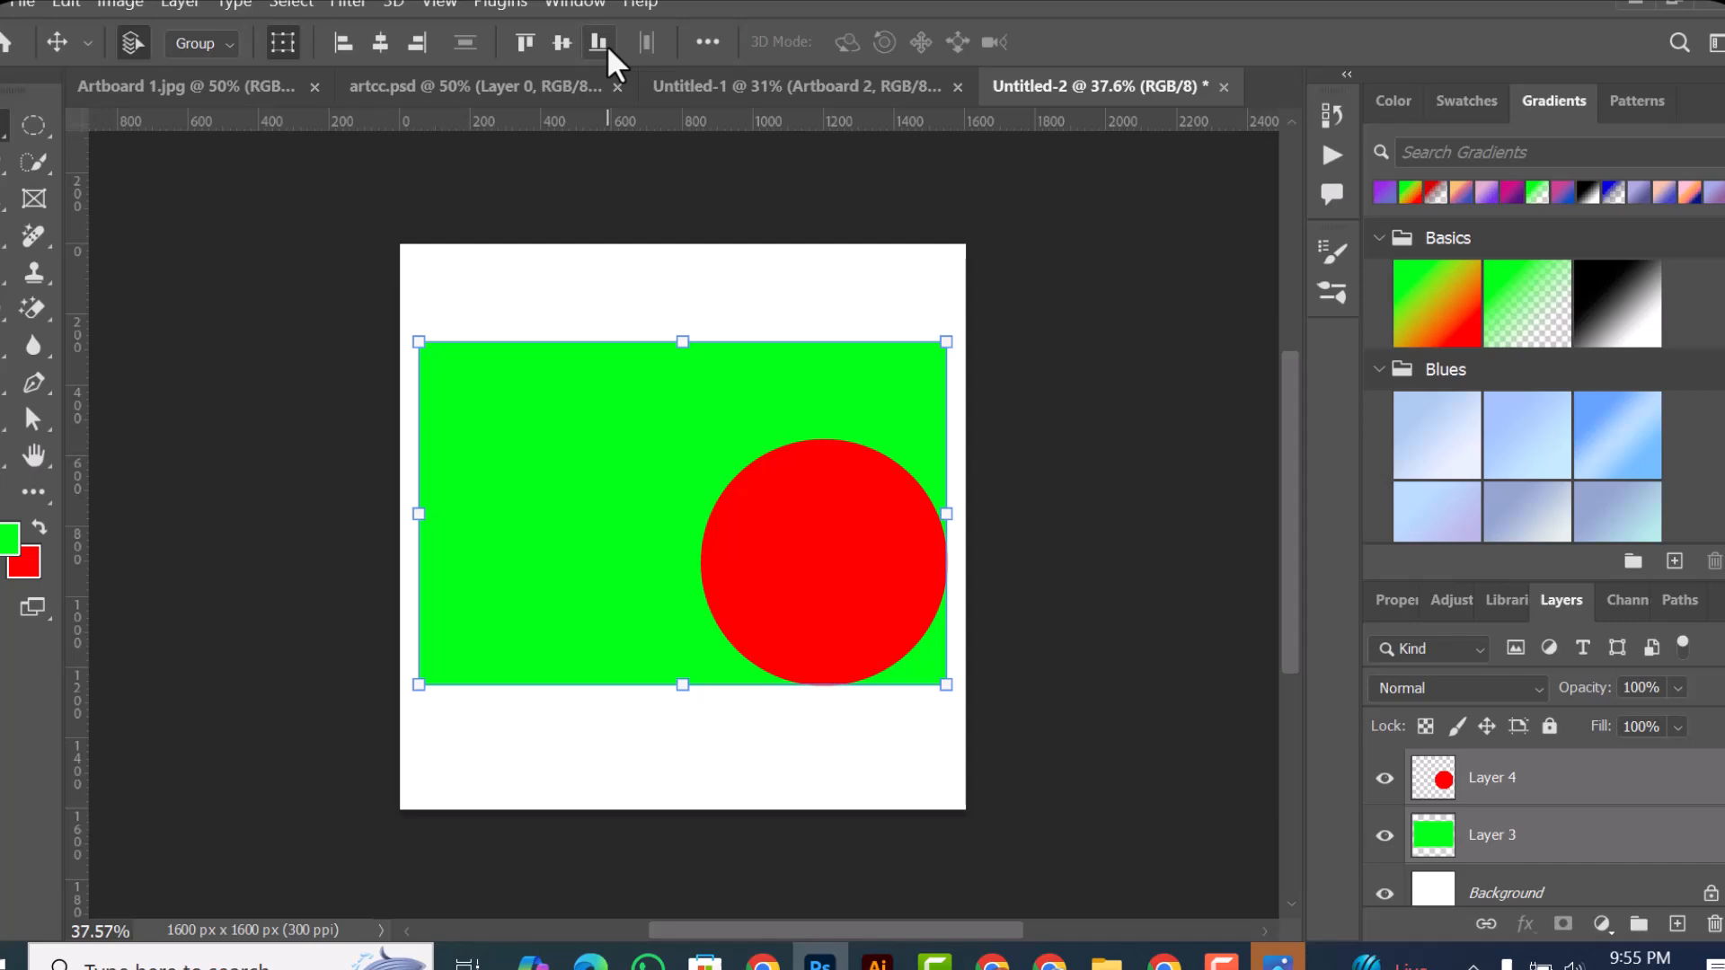
# Step: Set Align To to Canvas, select both shapes together, and center them horizontally and vertically on the canvas
pyautogui.click(703, 43)
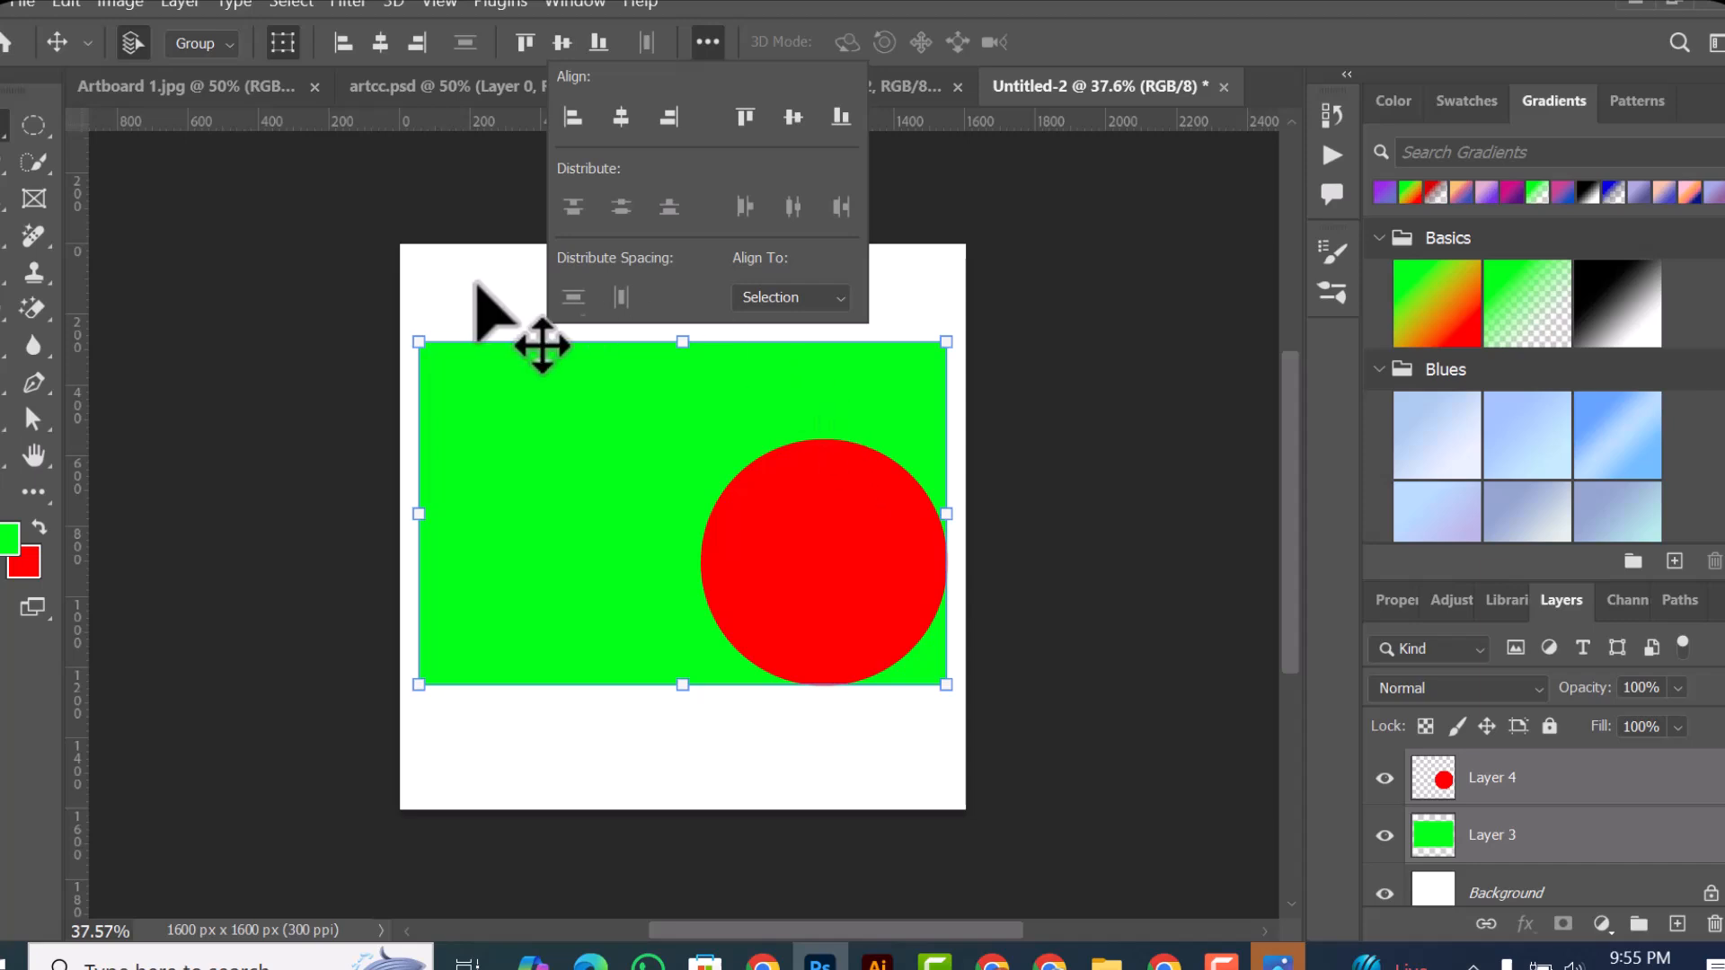
pyautogui.click(454, 279)
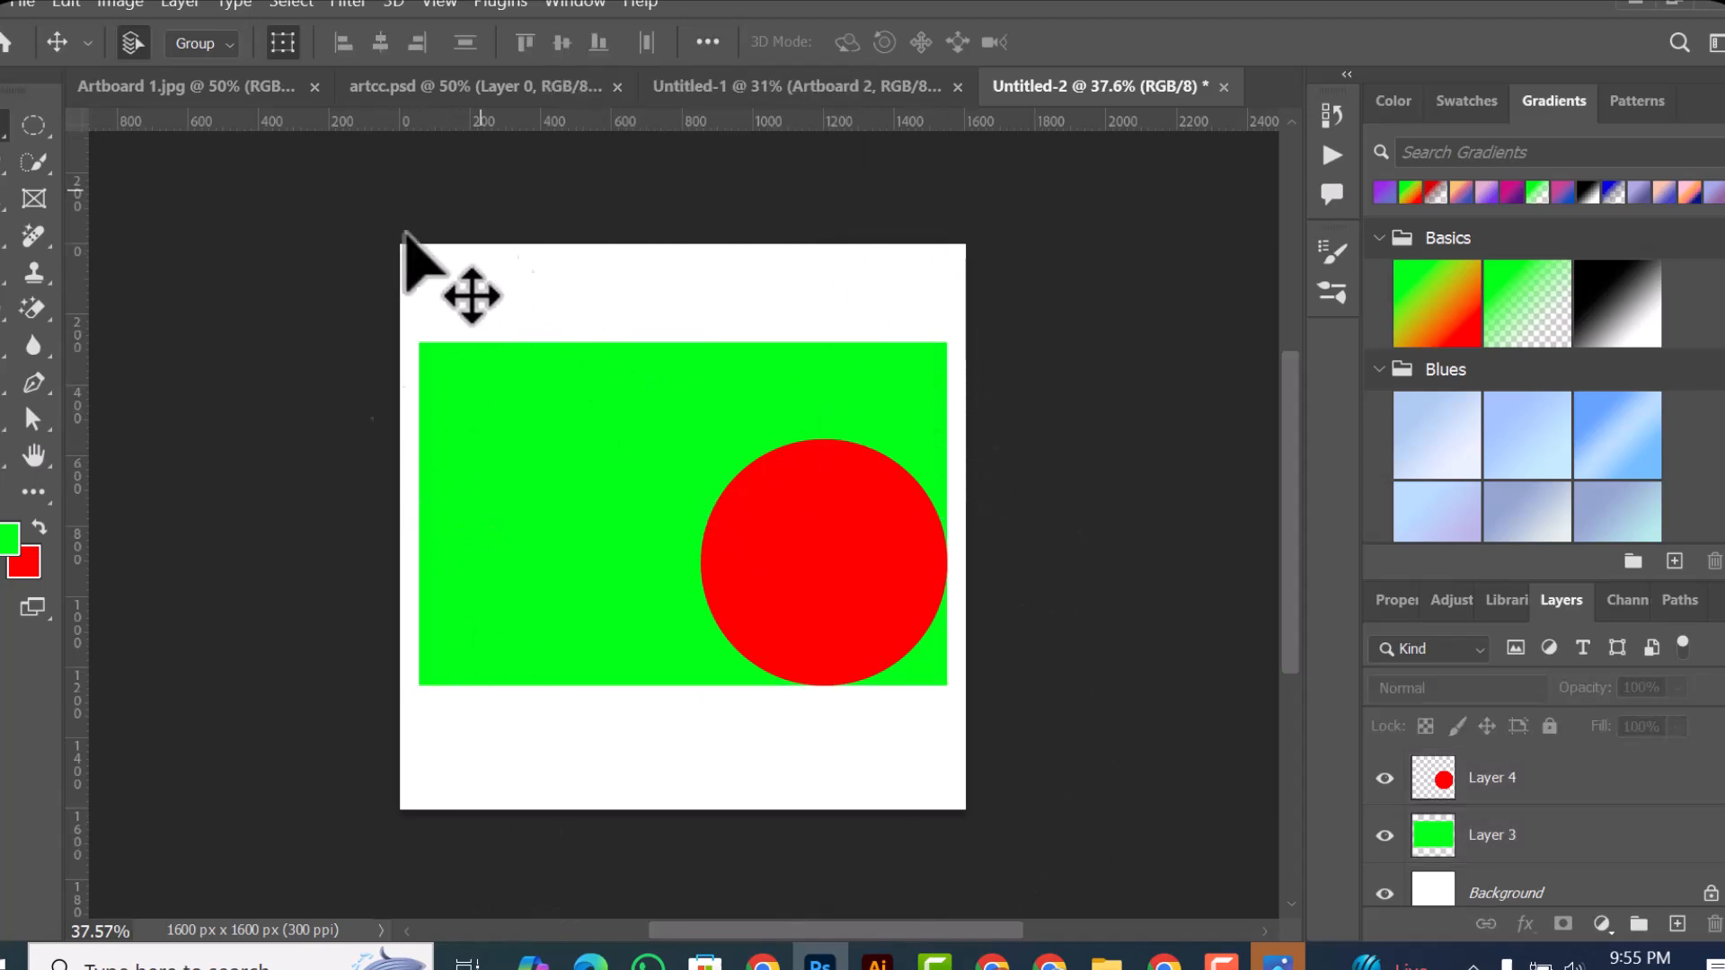
pyautogui.click(708, 43)
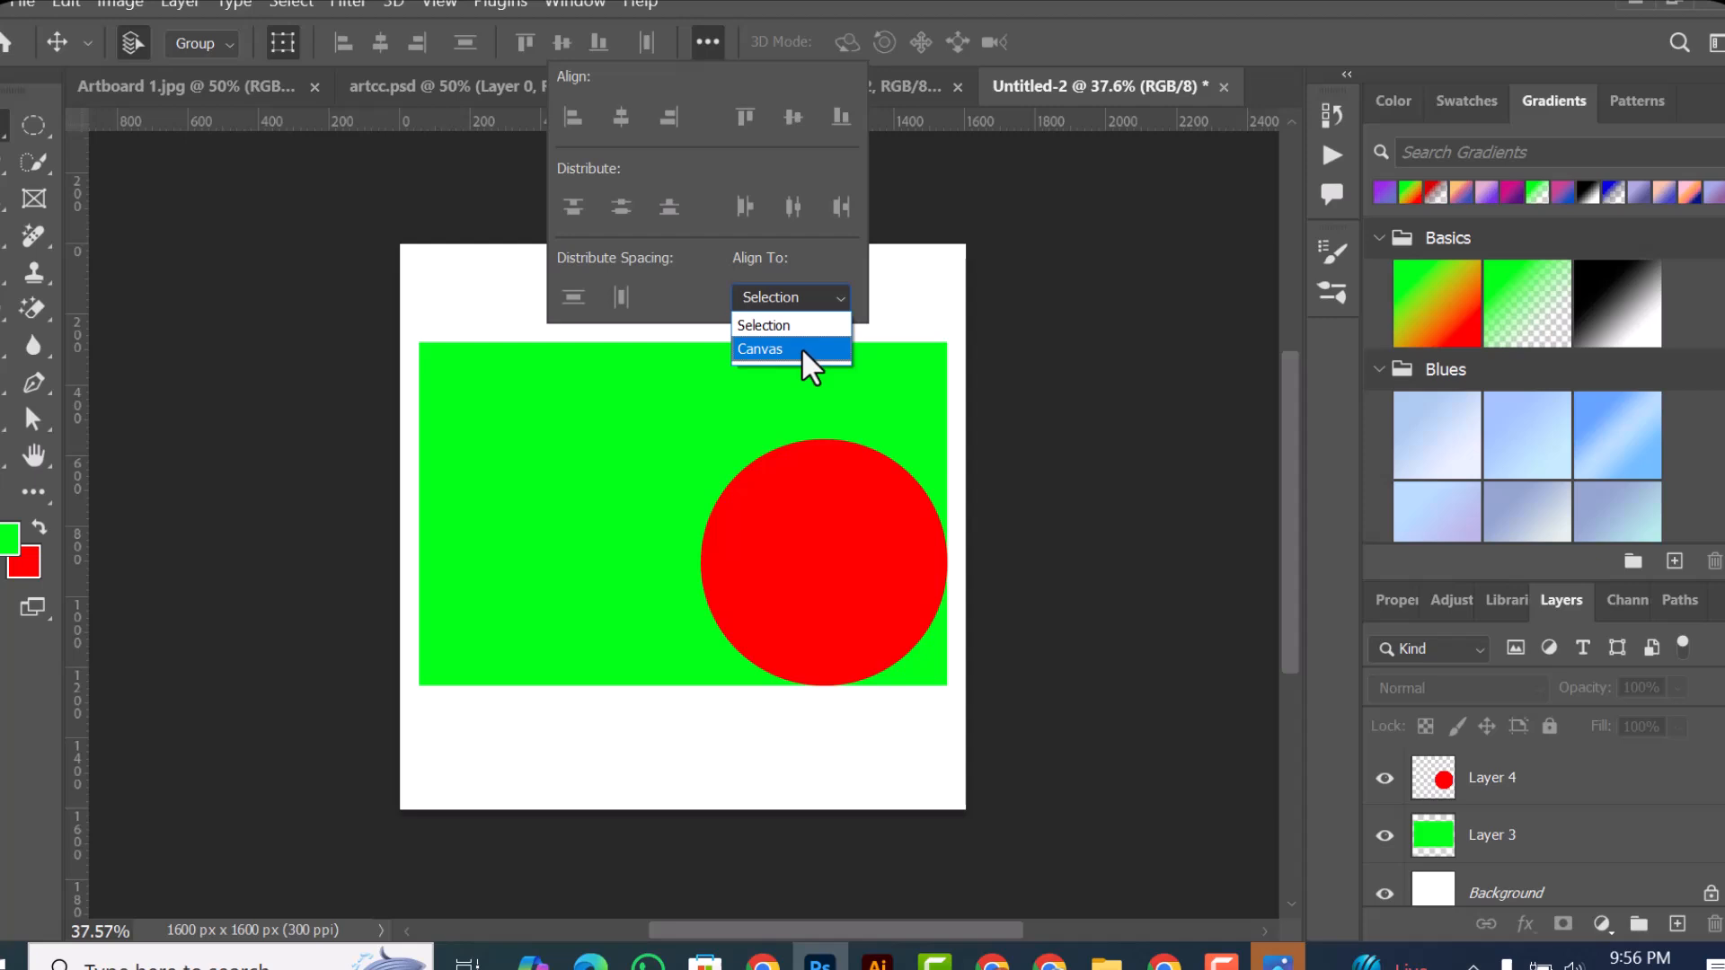
pyautogui.click(802, 350)
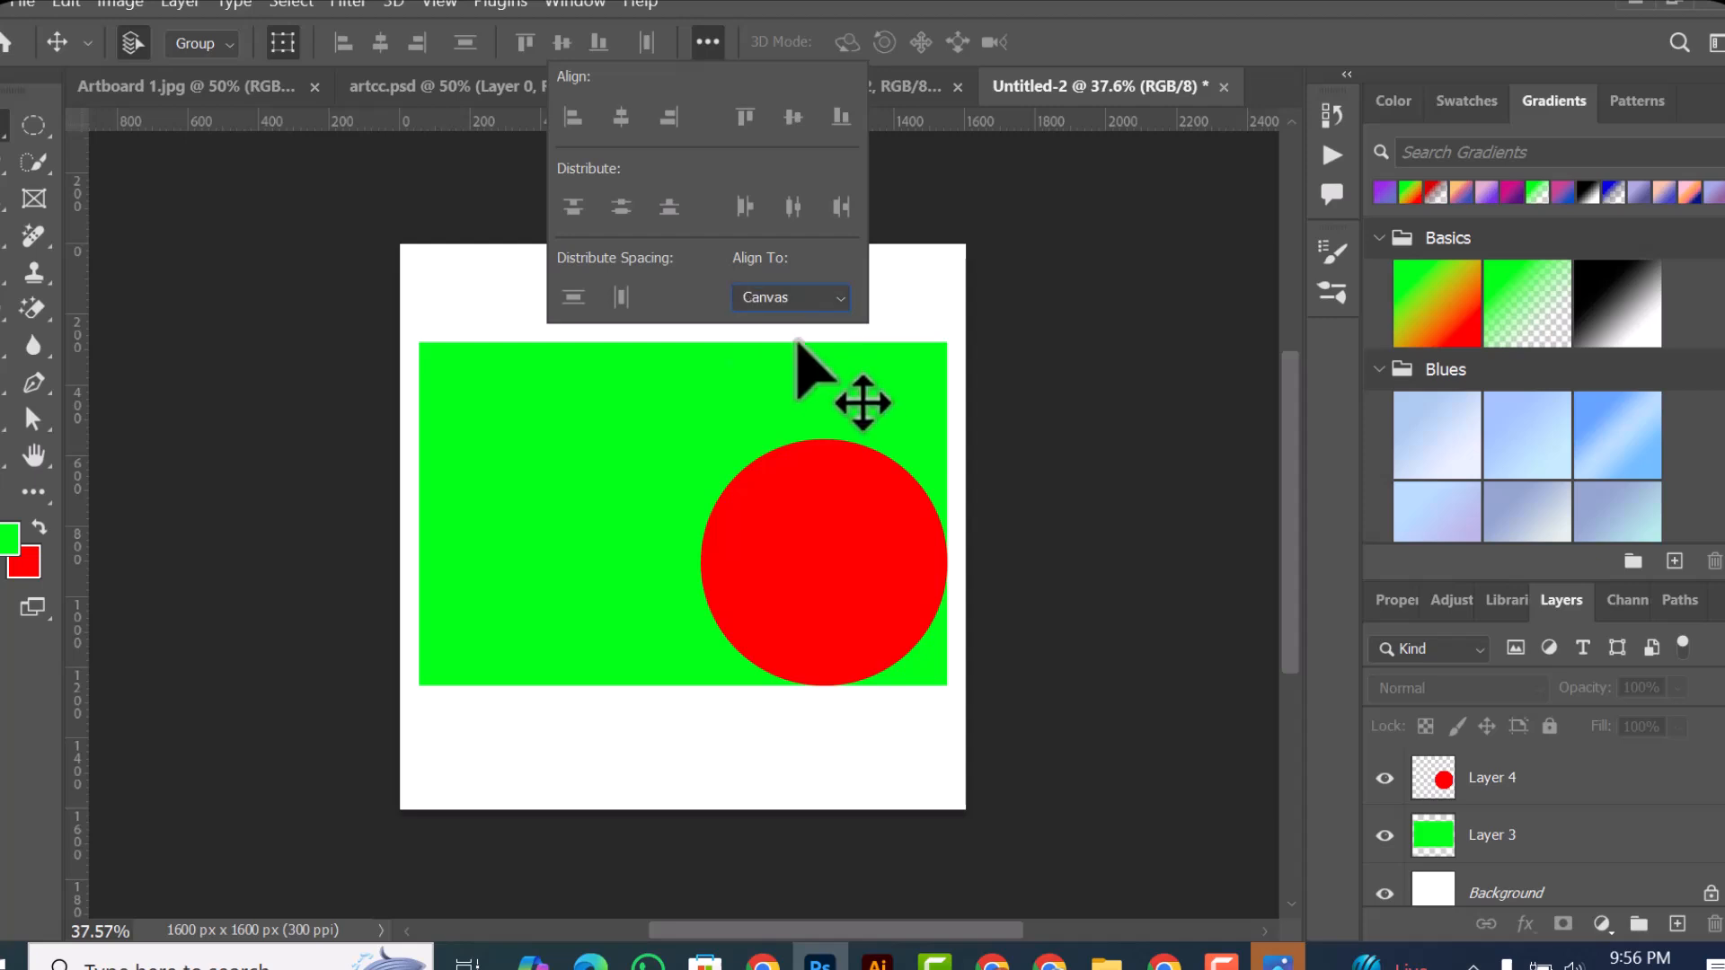
pyautogui.moveTo(551, 295); pyautogui.dragTo(783, 568)
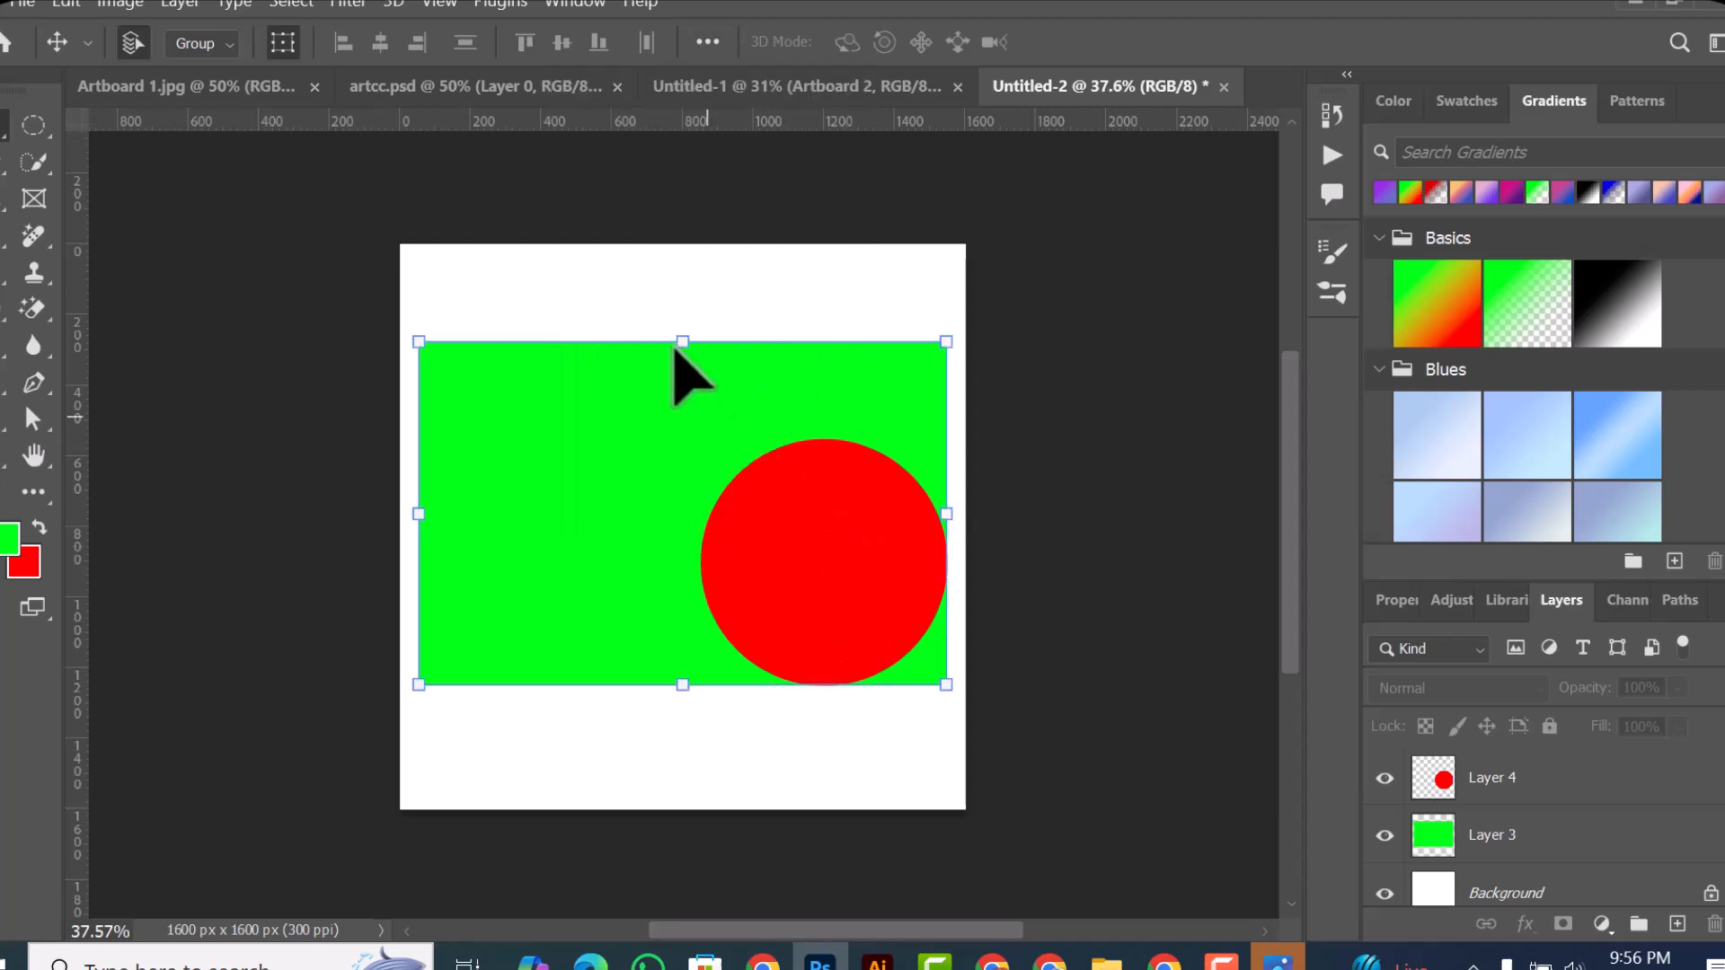
pyautogui.click(381, 41)
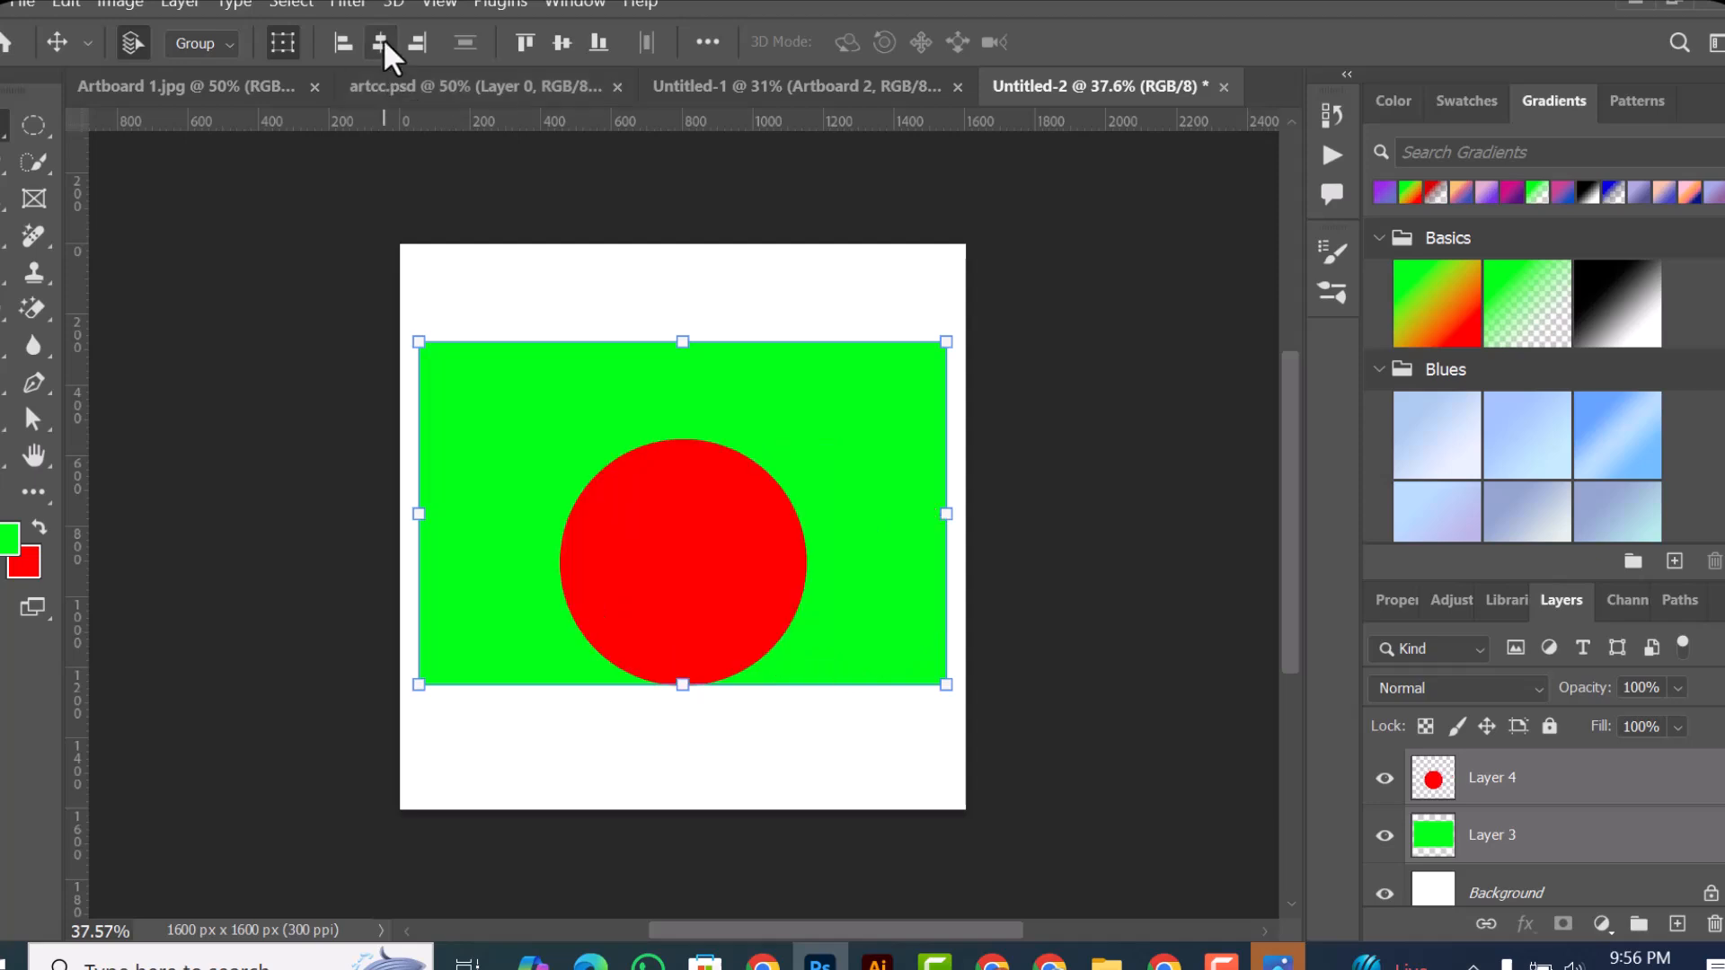
pyautogui.click(561, 42)
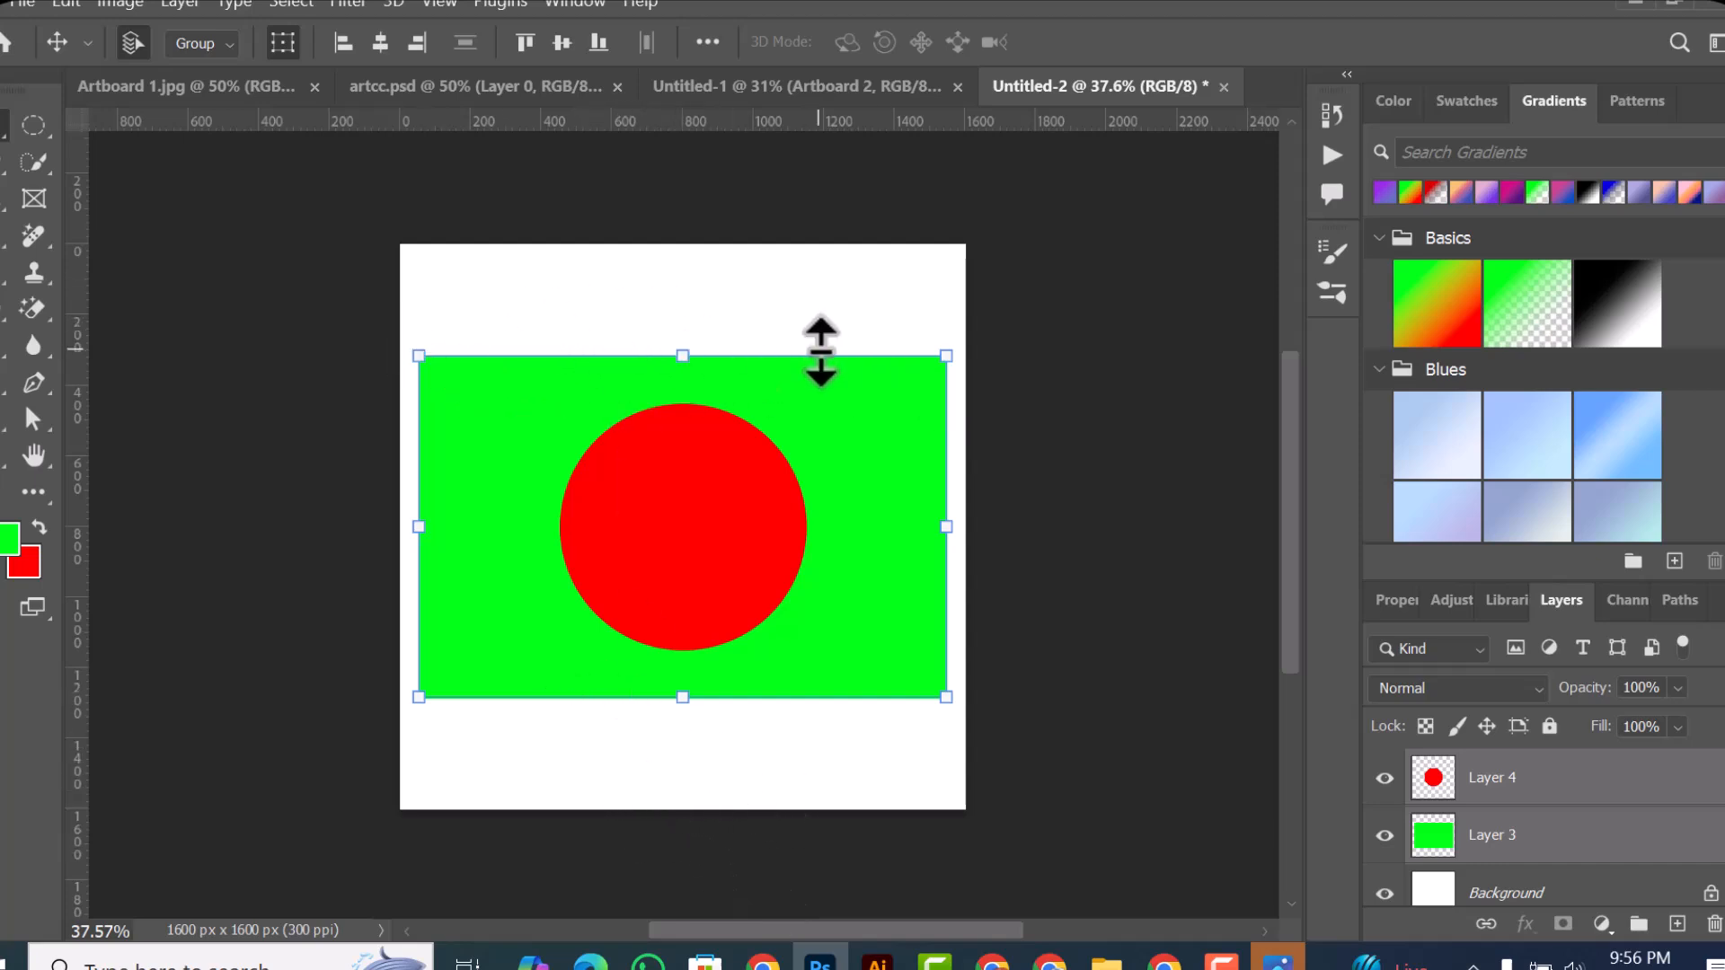
# Step: Move the red circle to the canvas's upper-right corner and center it horizontally on the canvas
pyautogui.click(808, 301)
pyautogui.moveTo(763, 548); pyautogui.dragTo(939, 307)
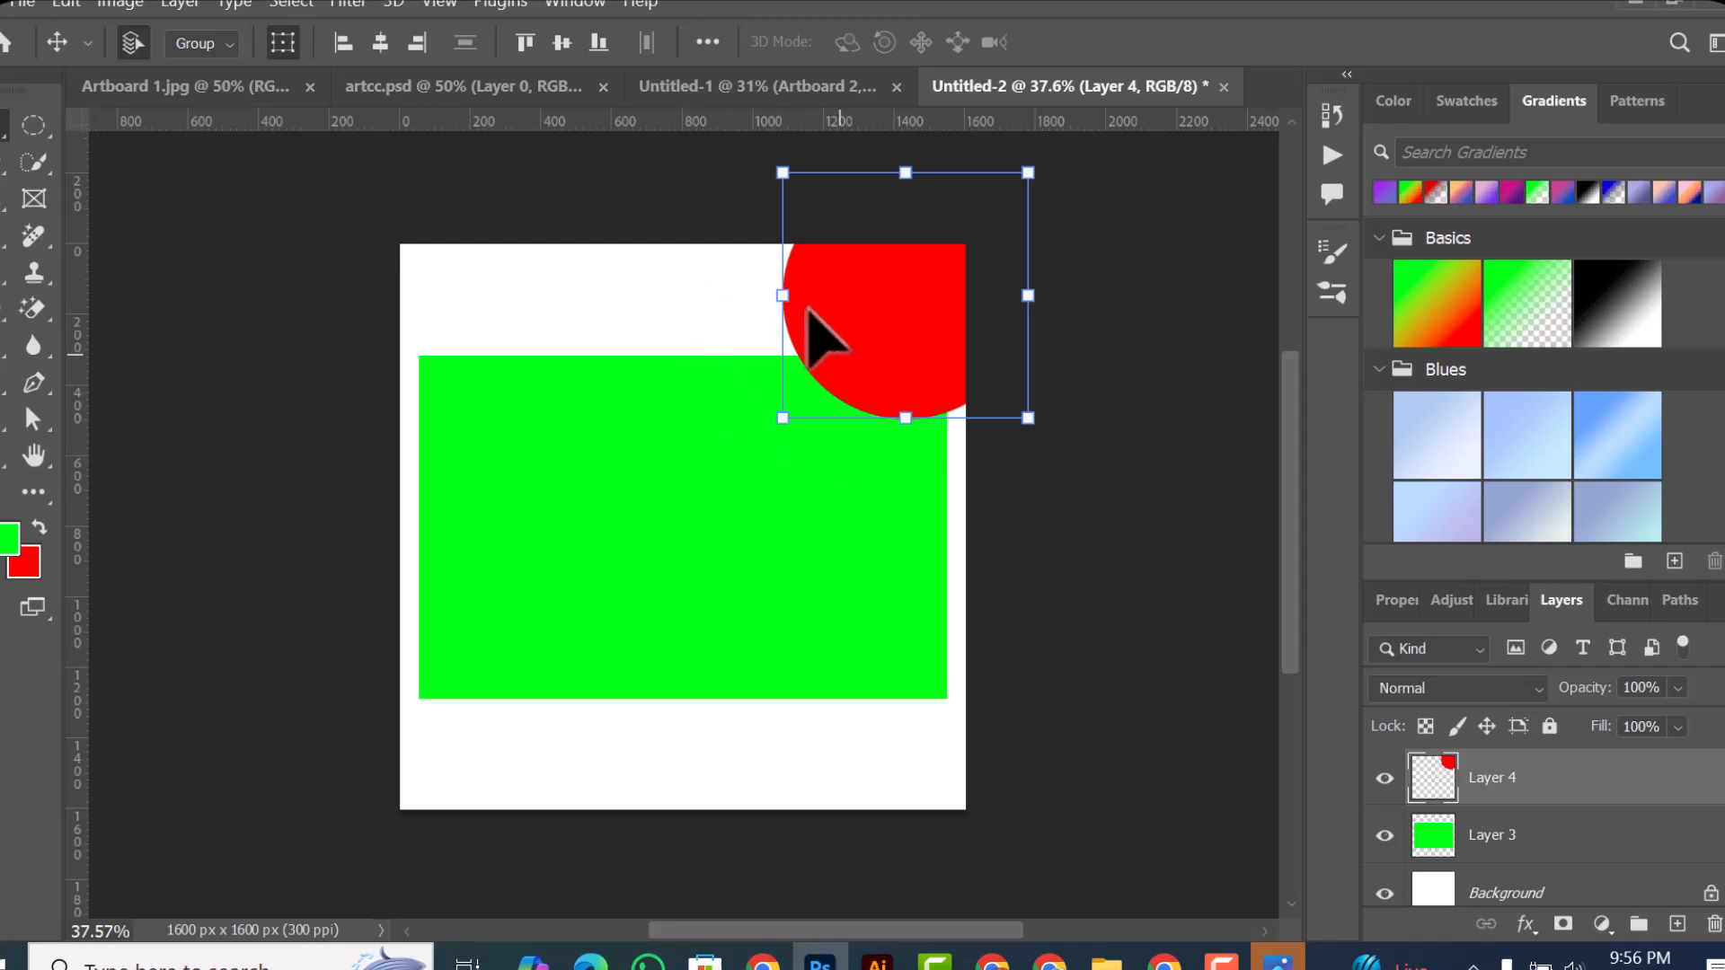
pyautogui.click(380, 47)
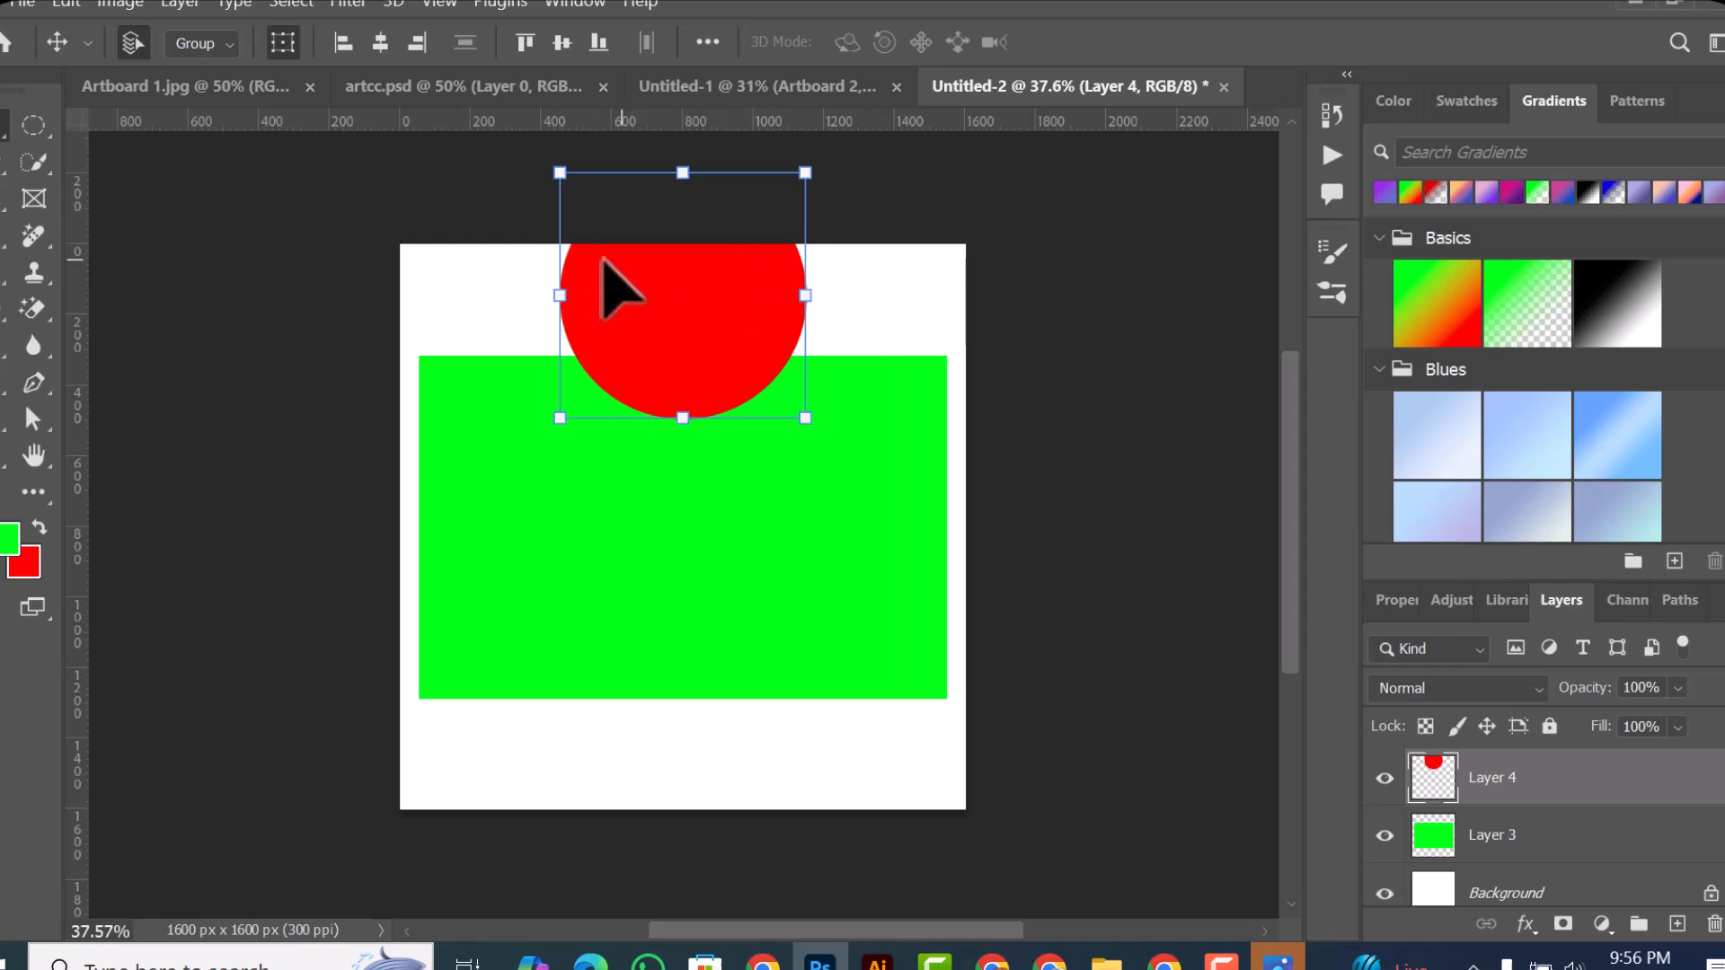
# Step: Move the green rectangle partly past the canvas's right edge, and the circle to the upper left before centering it on the canvas both ways
pyautogui.click(828, 564)
pyautogui.moveTo(828, 564); pyautogui.dragTo(1003, 584)
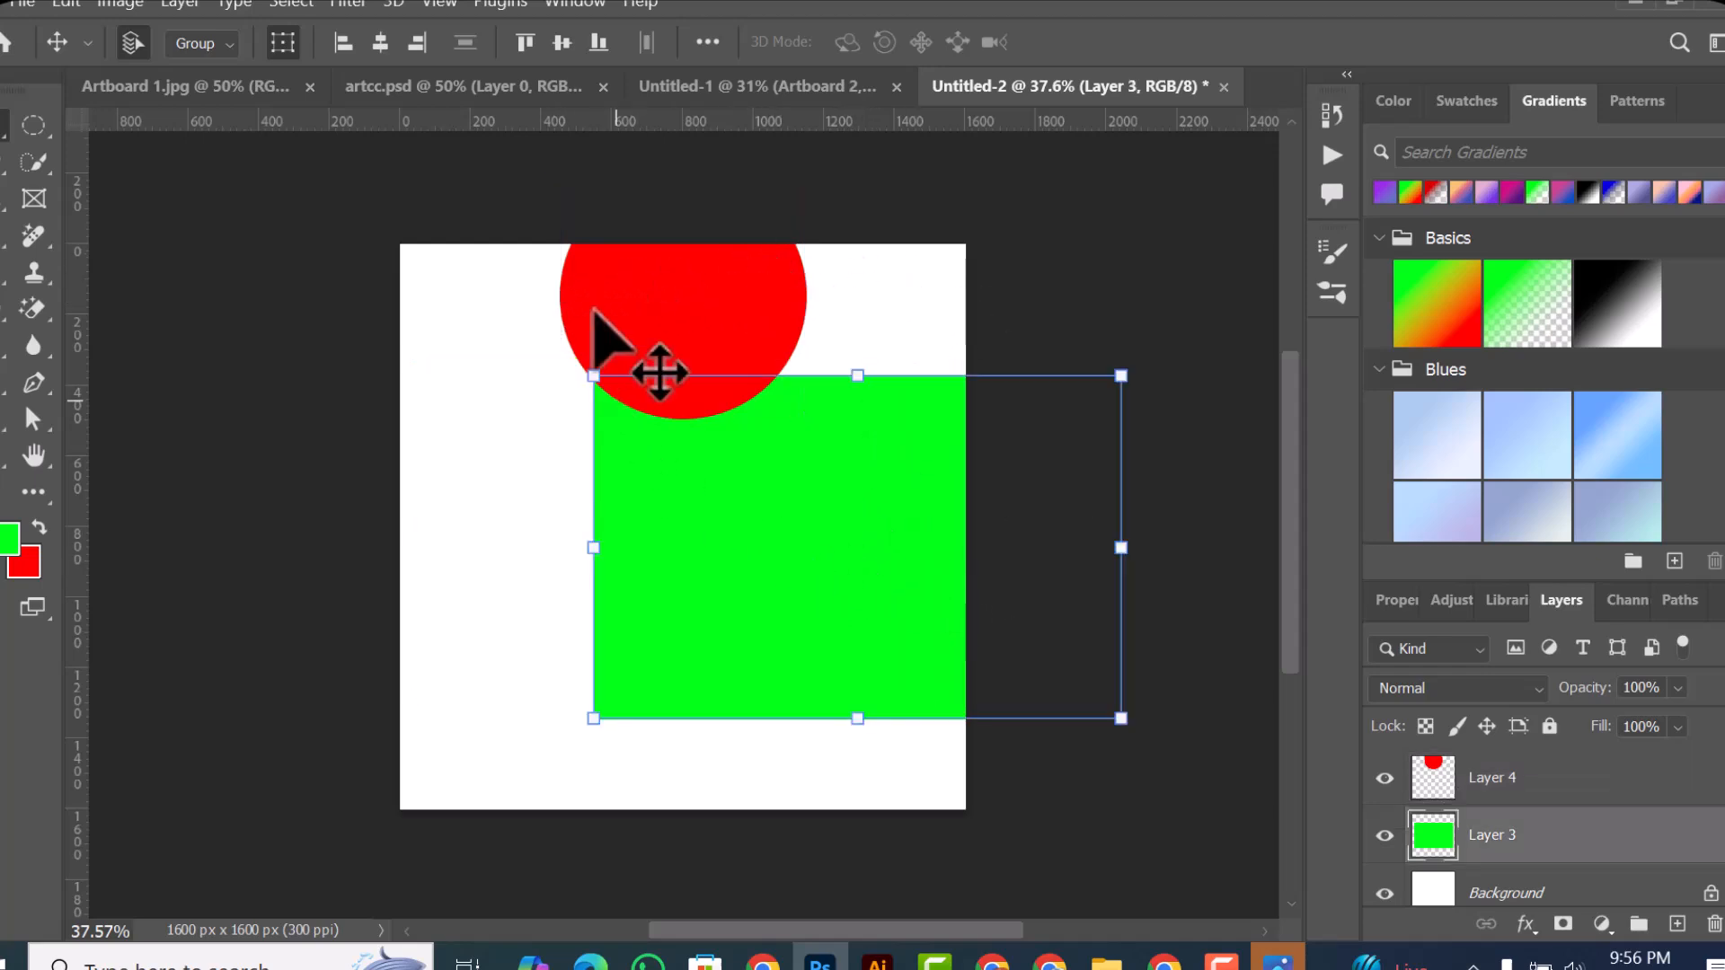
pyautogui.moveTo(627, 289); pyautogui.dragTo(467, 369)
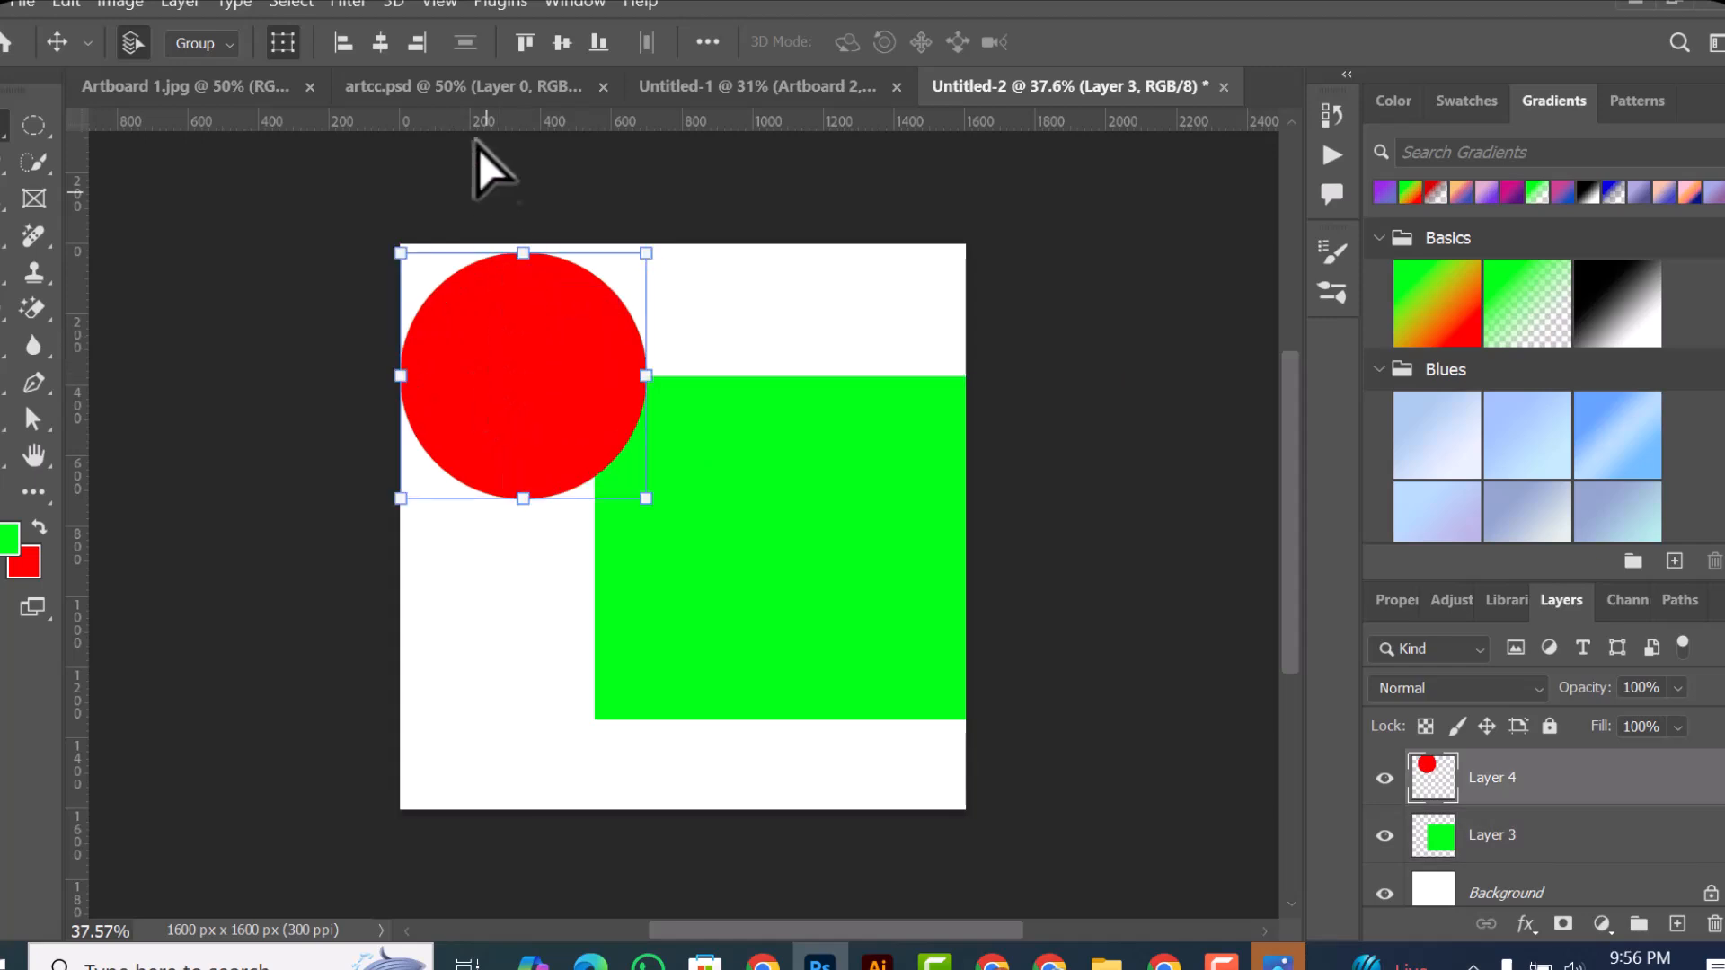
pyautogui.click(378, 51)
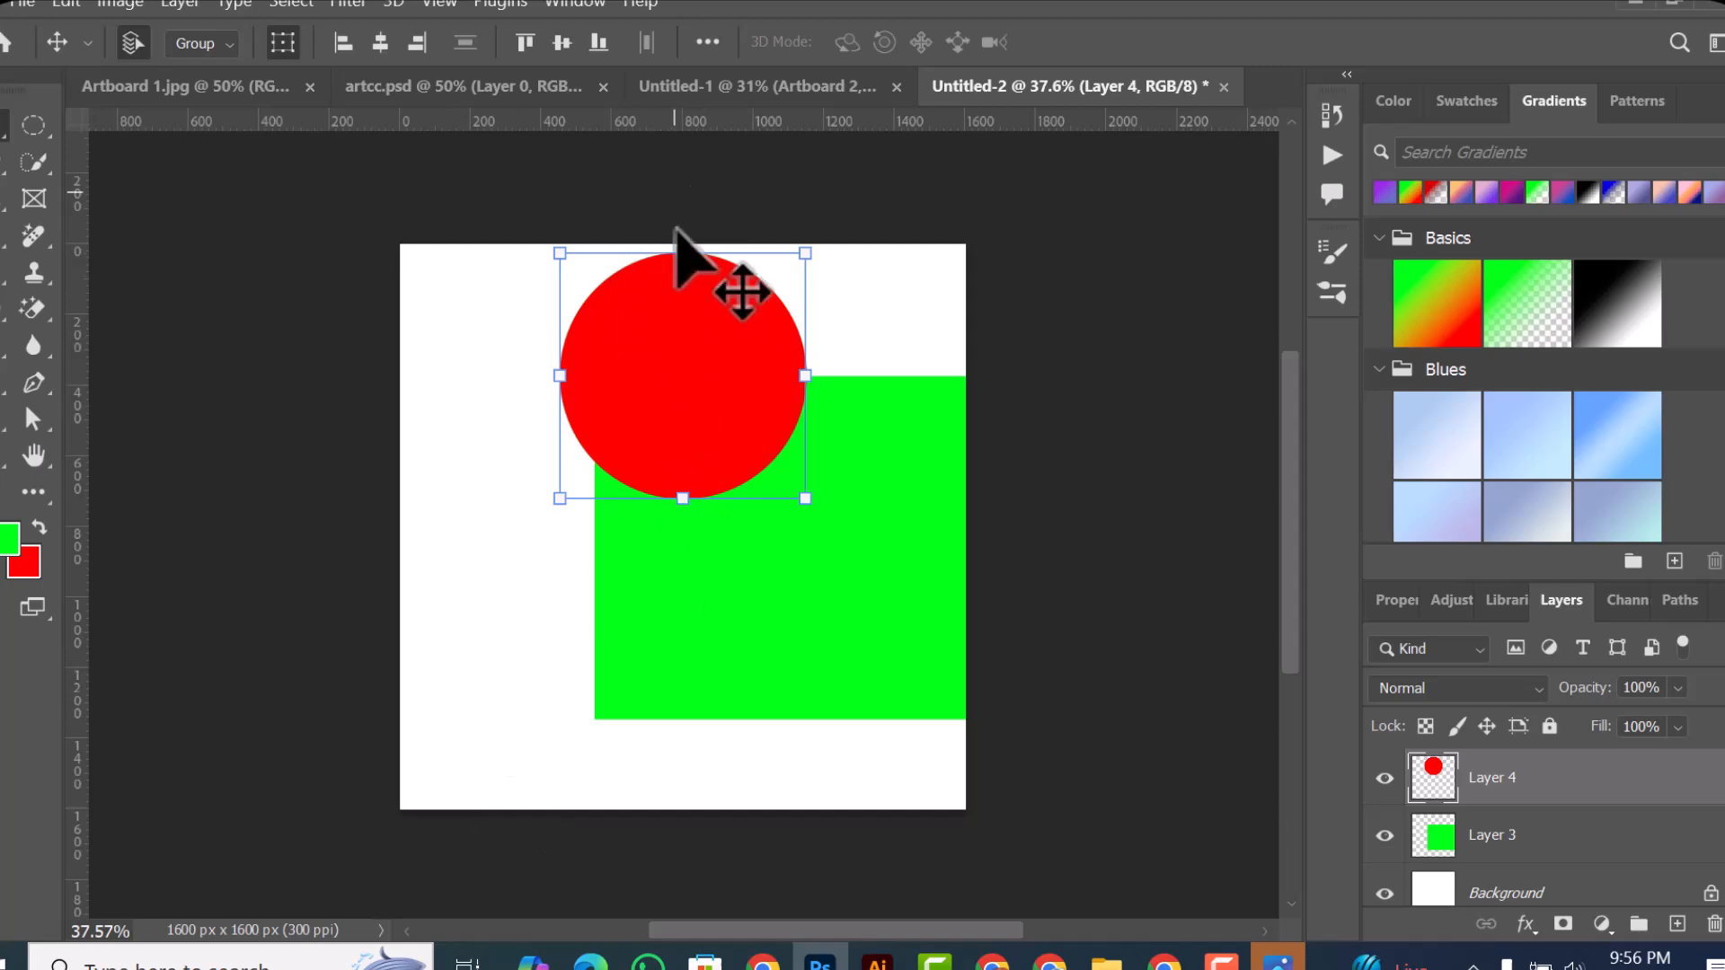
pyautogui.click(561, 41)
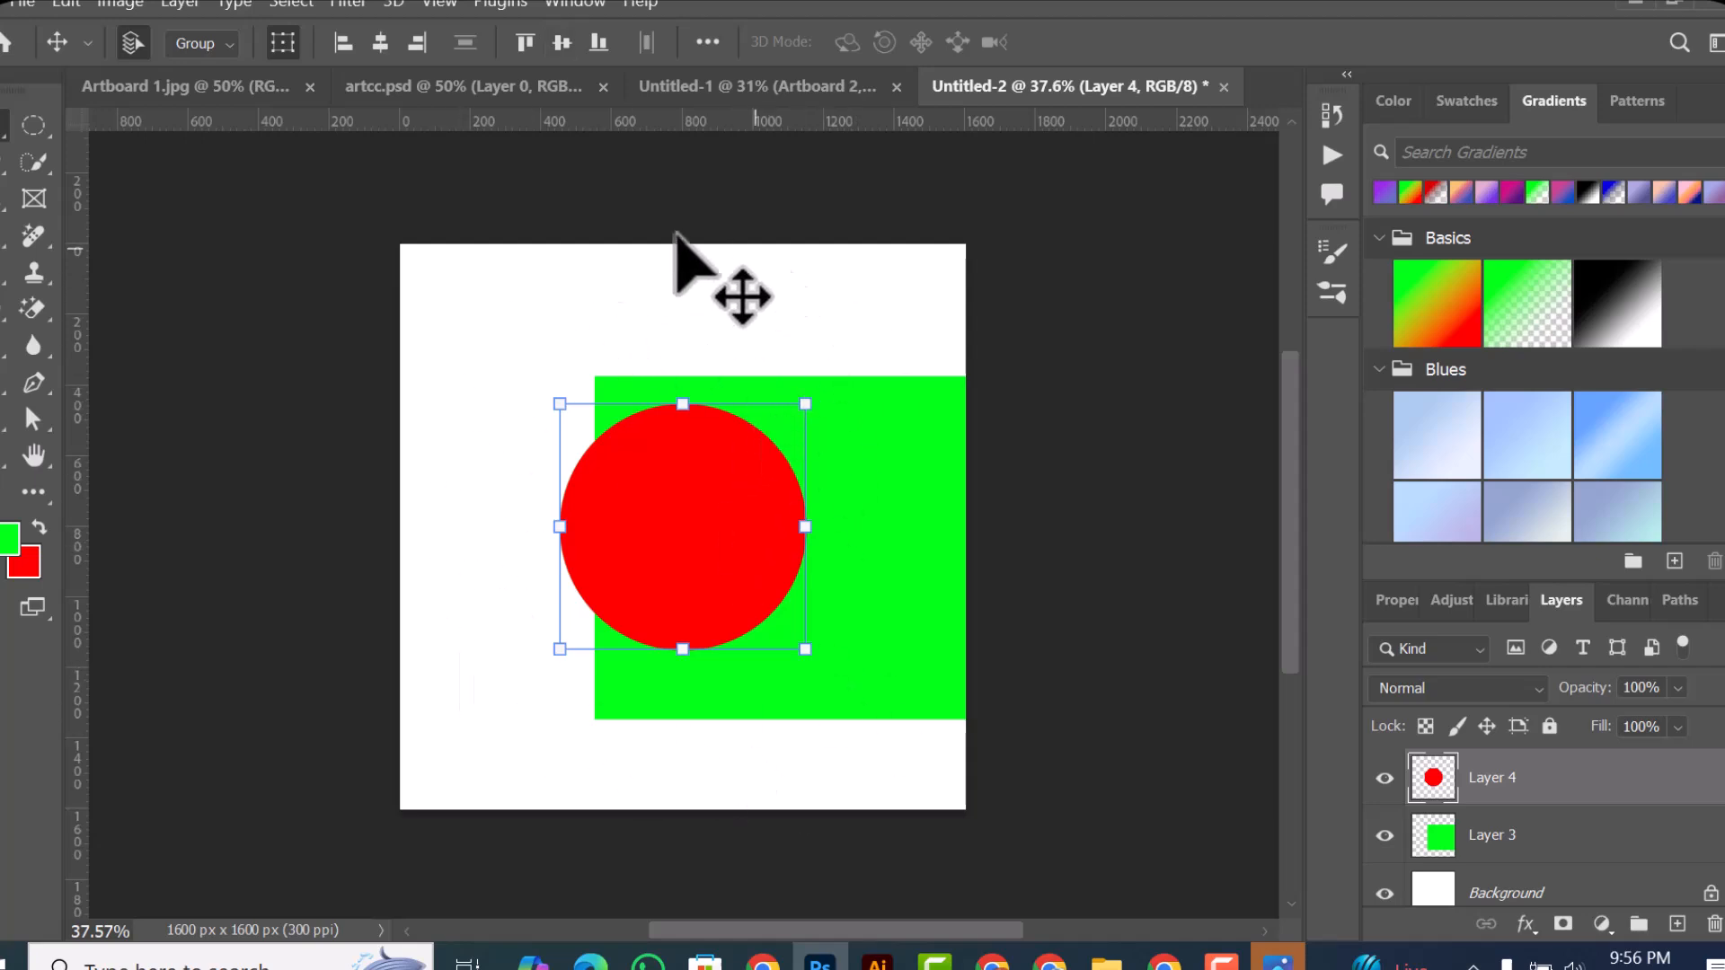
# Step: Set the Align To reference back to Selection
pyautogui.click(707, 41)
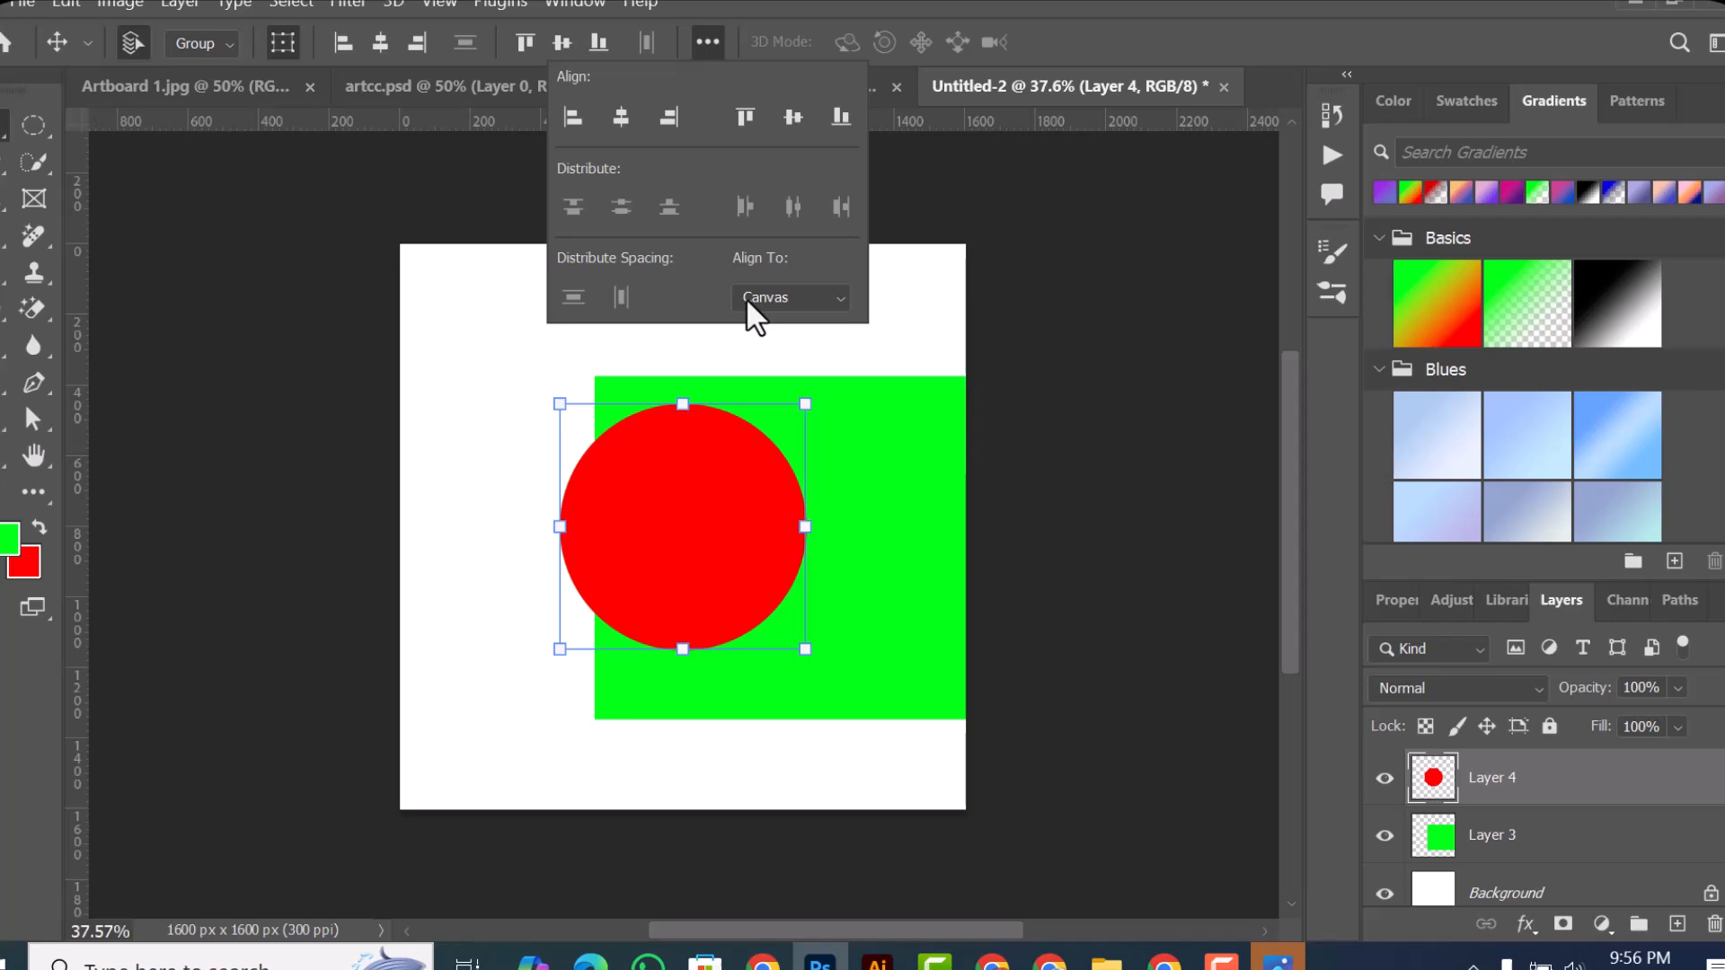
pyautogui.click(823, 298)
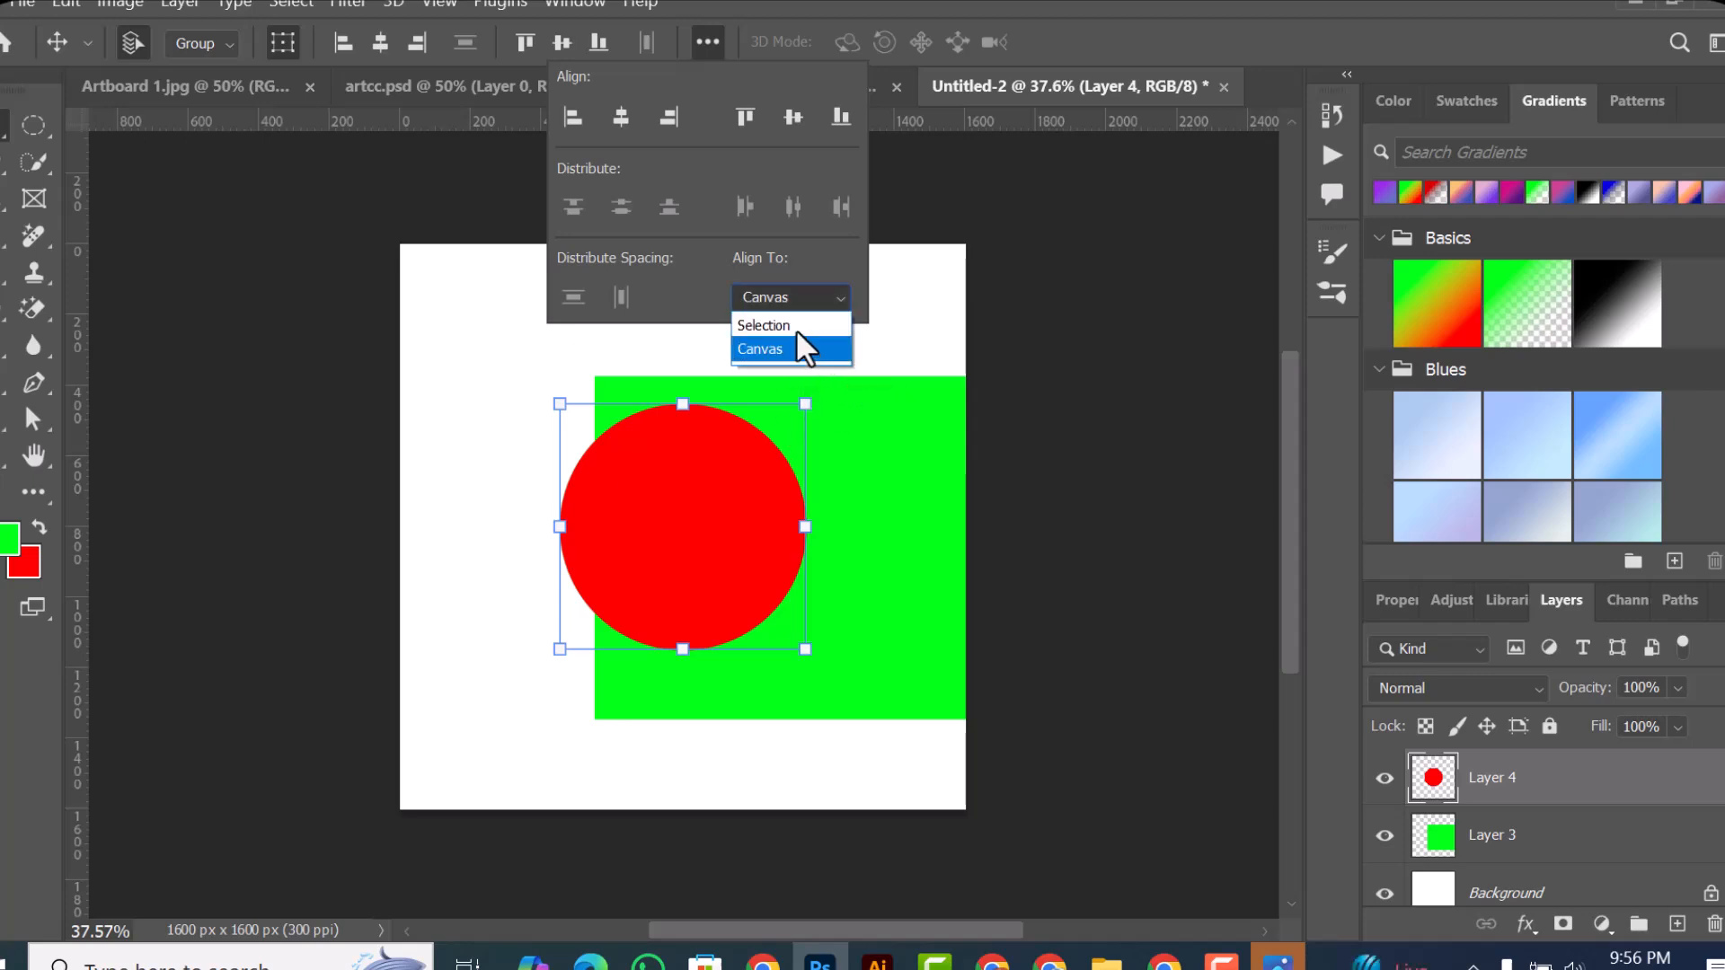
pyautogui.click(796, 327)
pyautogui.click(490, 337)
pyautogui.moveTo(481, 332); pyautogui.dragTo(620, 444)
pyautogui.click(542, 337)
pyautogui.click(643, 548)
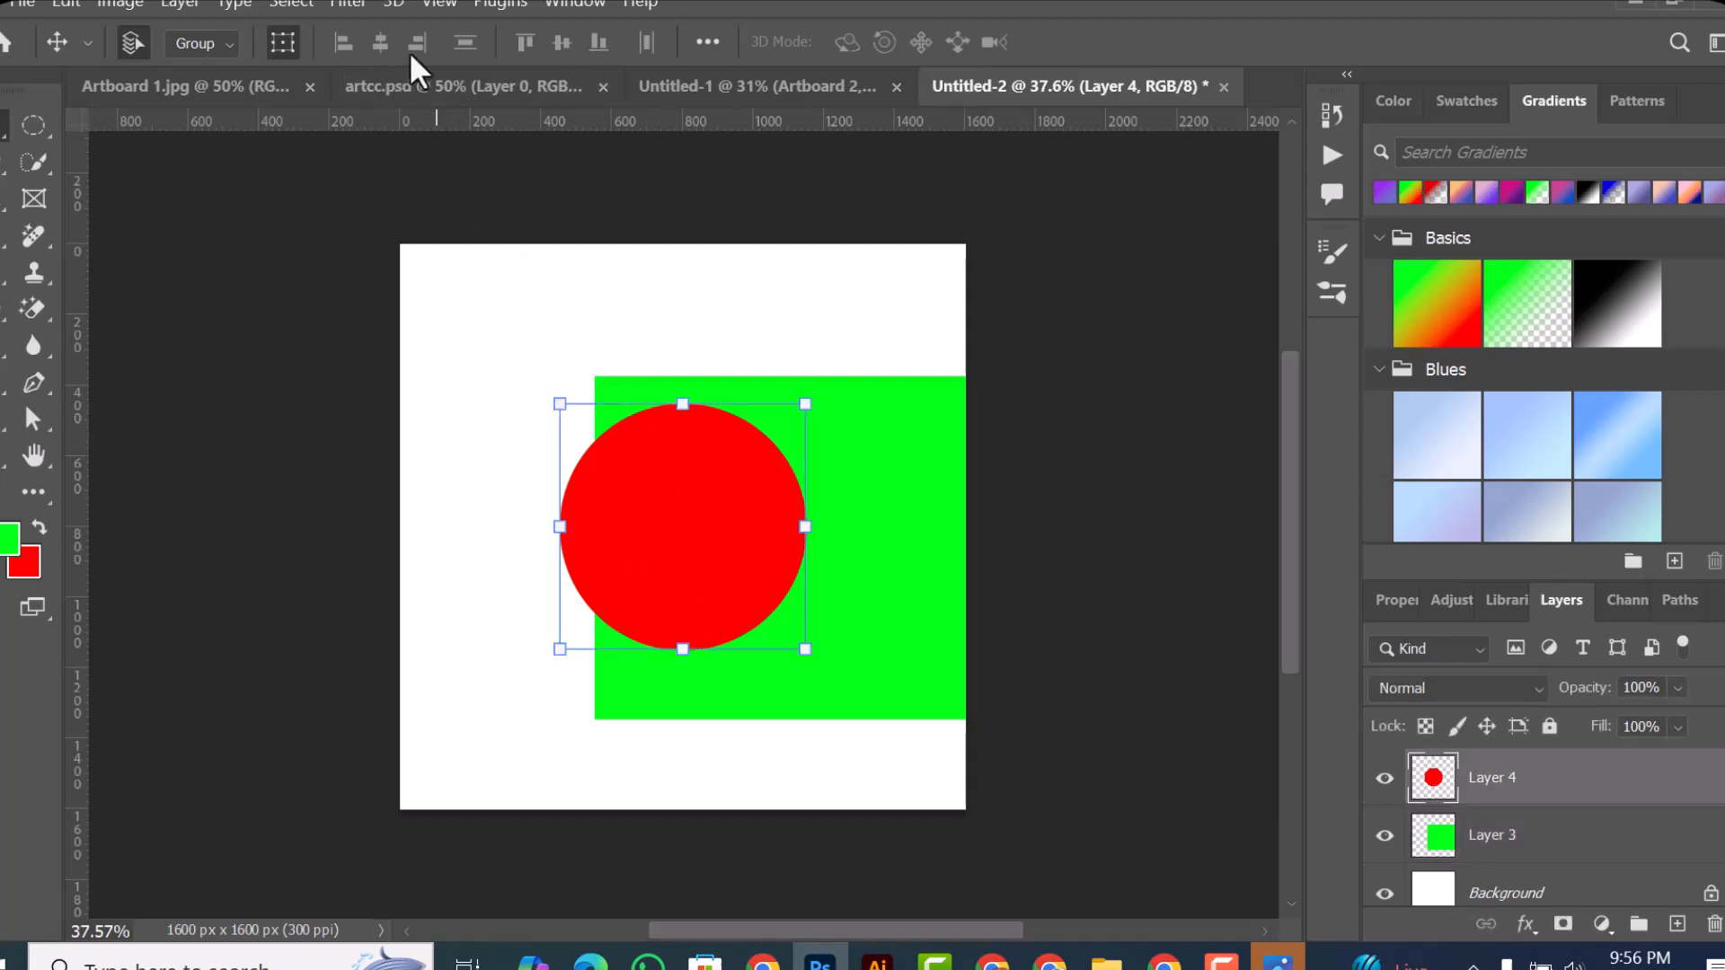
# Step: Select both shapes, align their horizontal and vertical centers, and move the pair back to the canvas's middle, leaving no layer selected
pyautogui.moveTo(492, 312); pyautogui.dragTo(693, 629)
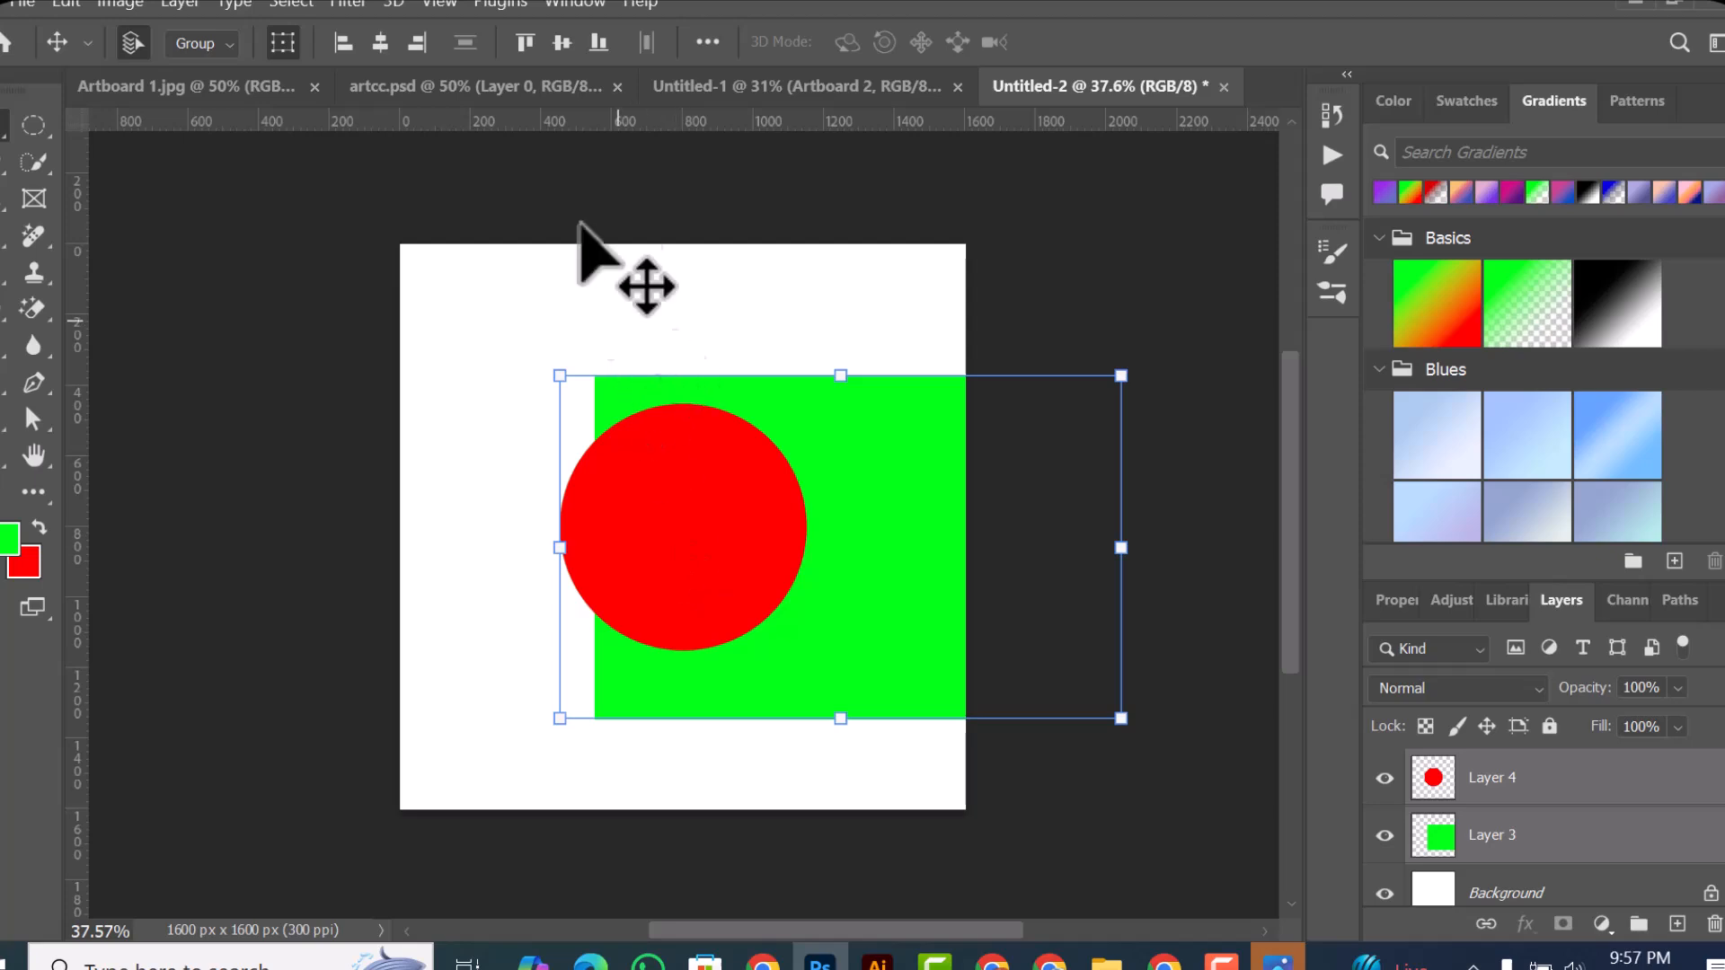
pyautogui.click(387, 43)
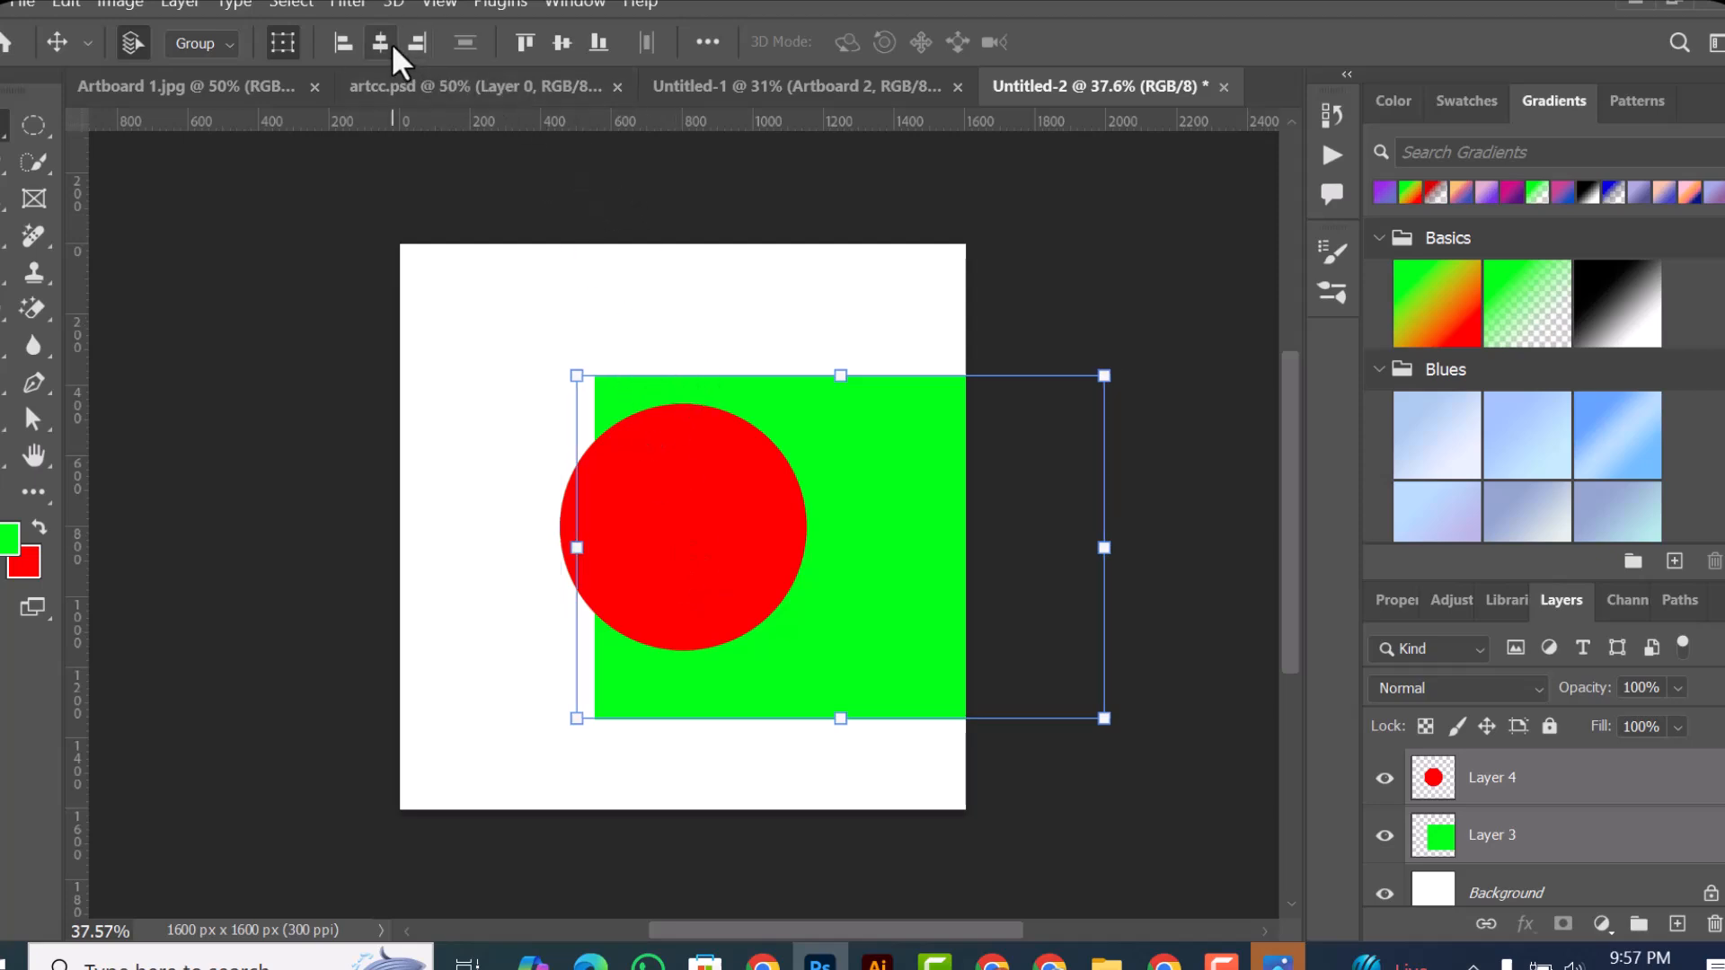
pyautogui.click(562, 45)
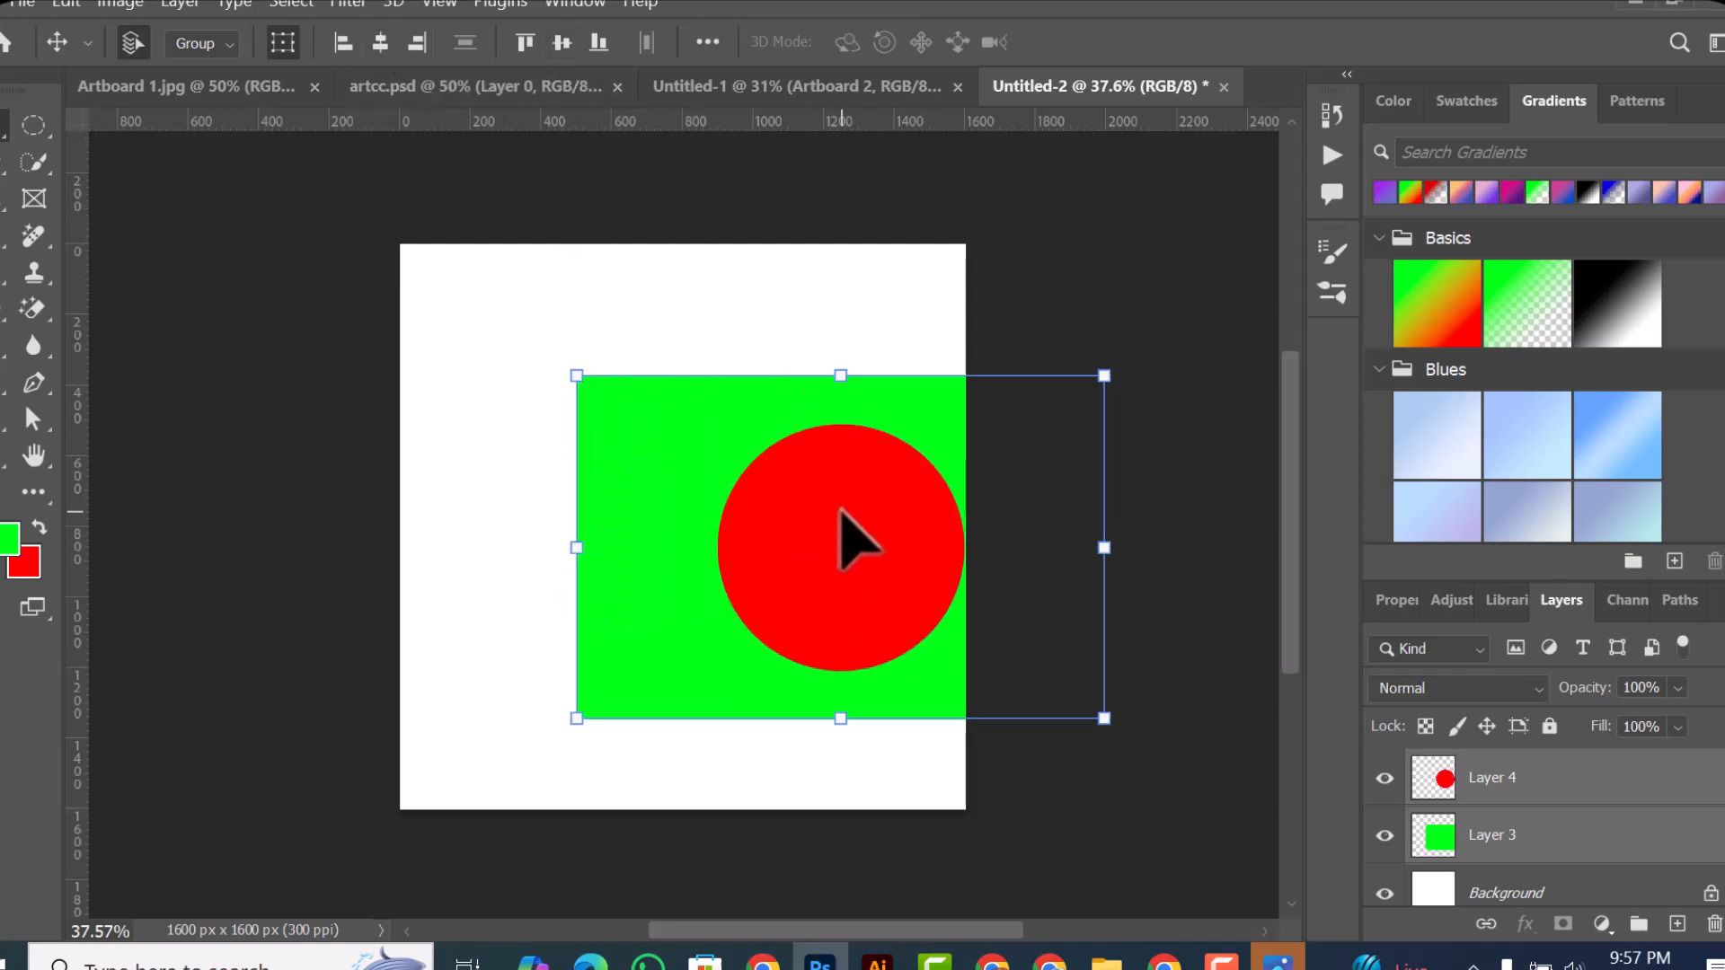
pyautogui.moveTo(832, 543); pyautogui.dragTo(681, 521)
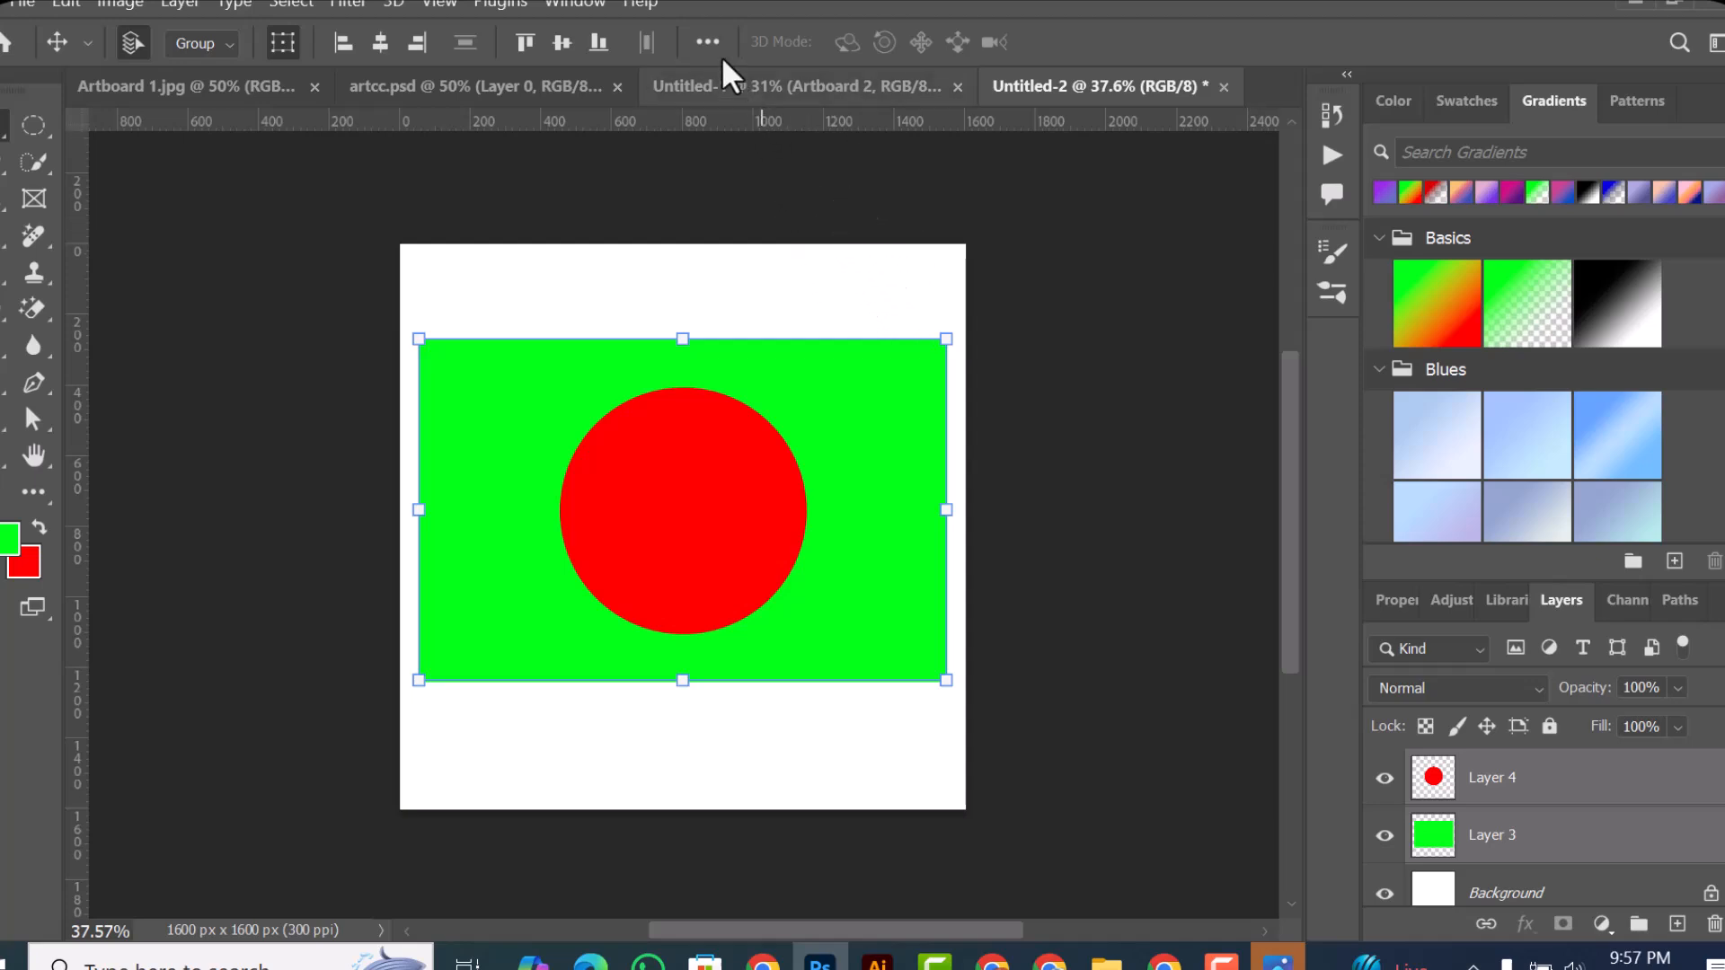
pyautogui.click(629, 241)
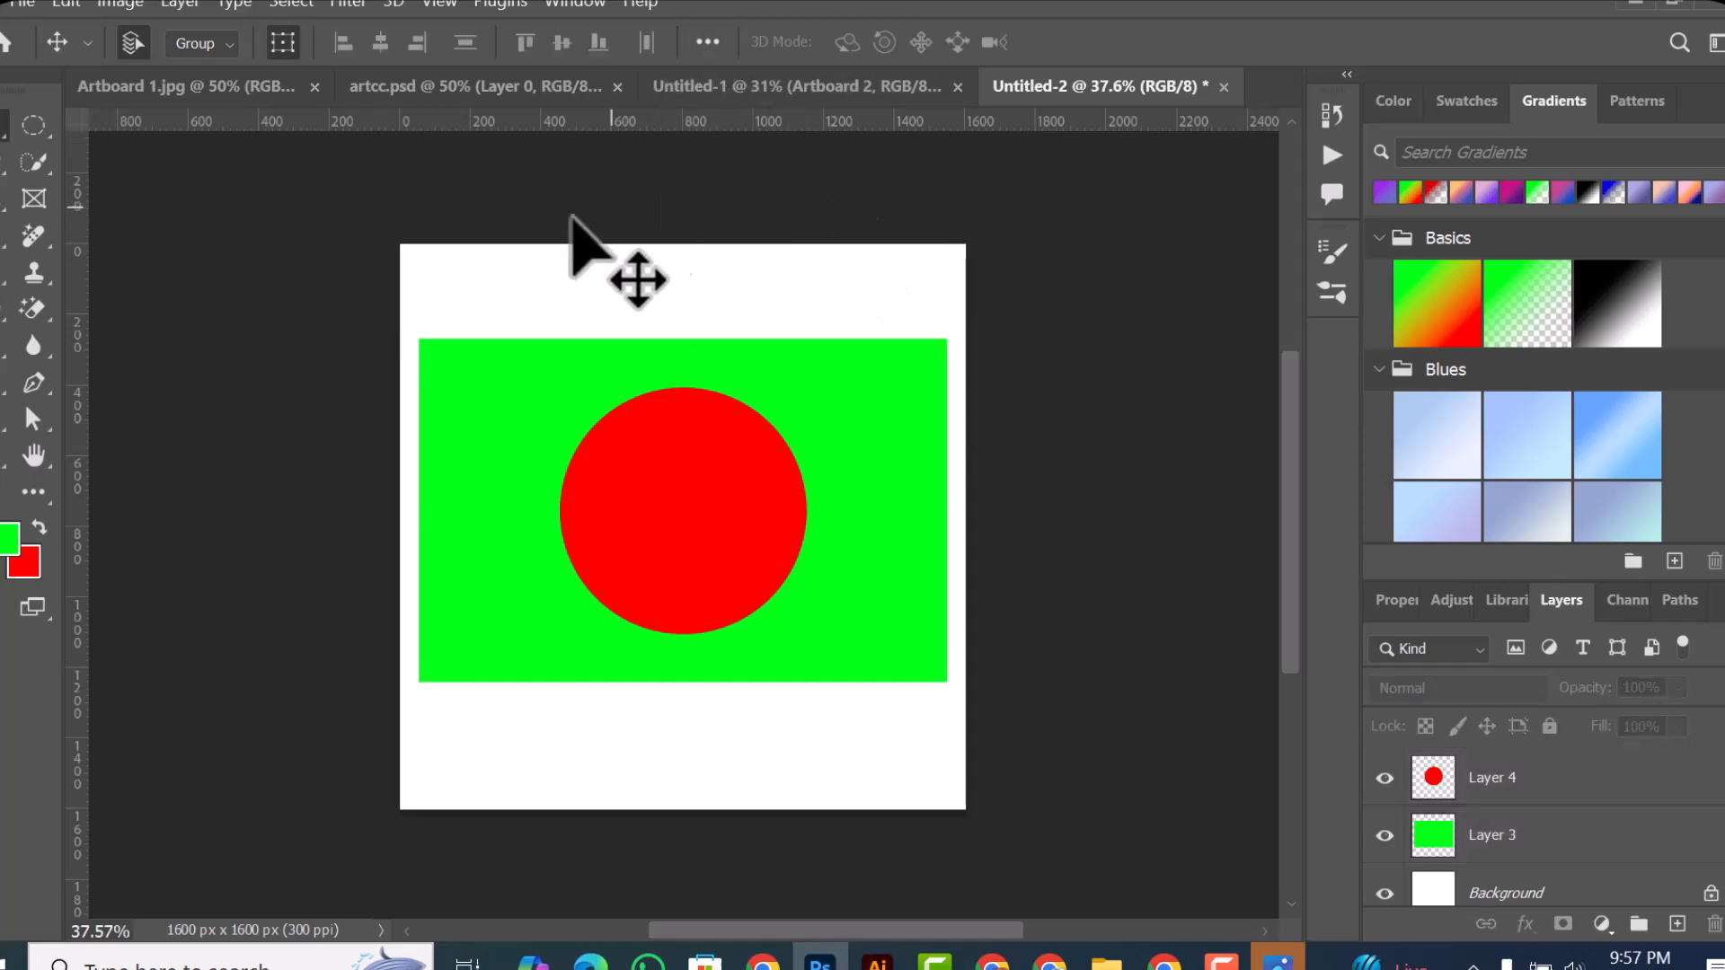
# Step: Select the red circle and green rectangle together, group their layers, and nest that group inside another group
pyautogui.moveTo(496, 270); pyautogui.dragTo(731, 569)
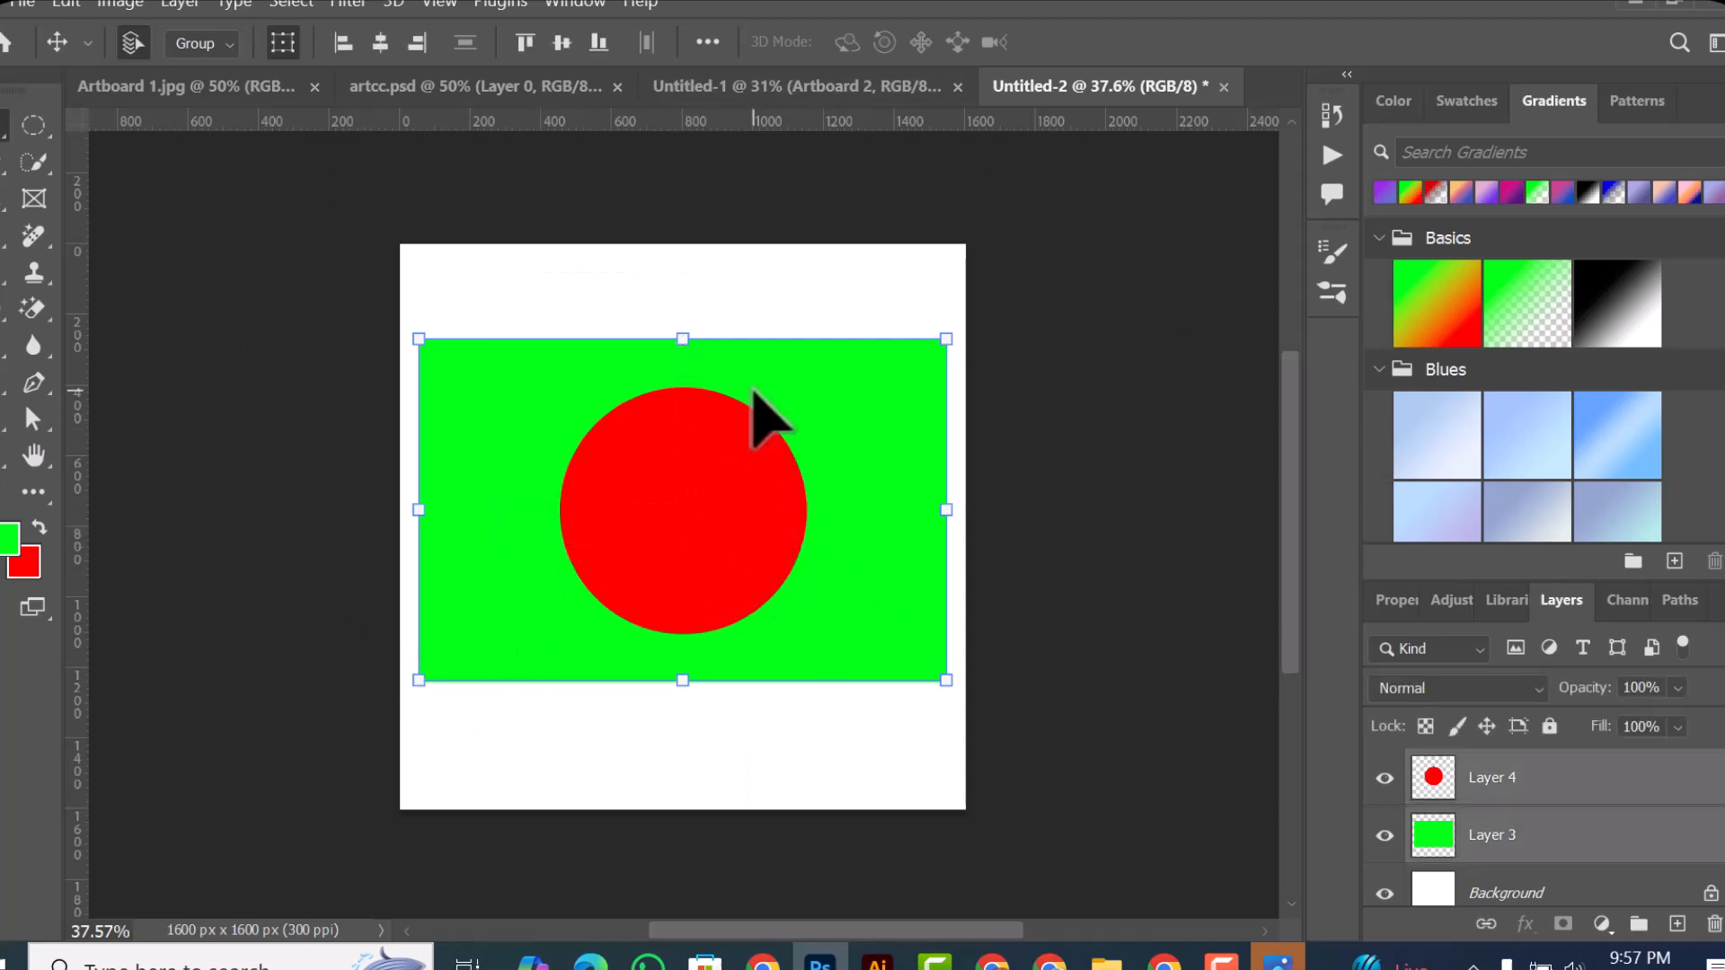
pyautogui.rightClick(731, 447)
pyautogui.click(751, 282)
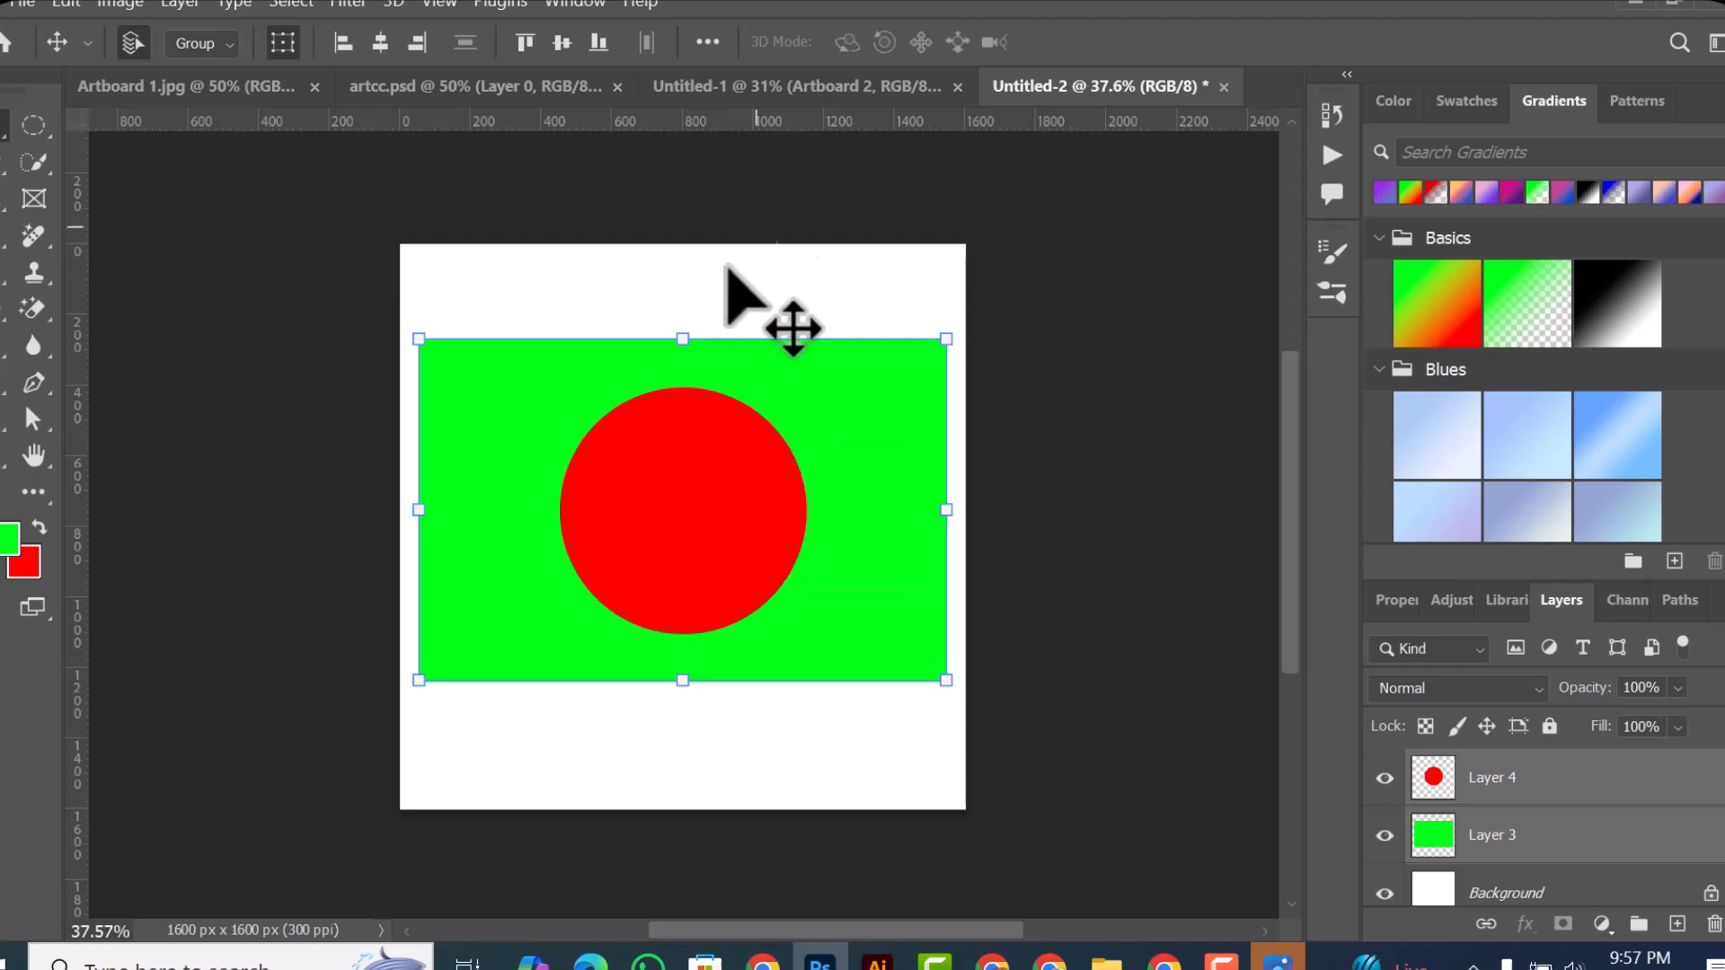
pyautogui.moveTo(515, 275); pyautogui.dragTo(704, 634)
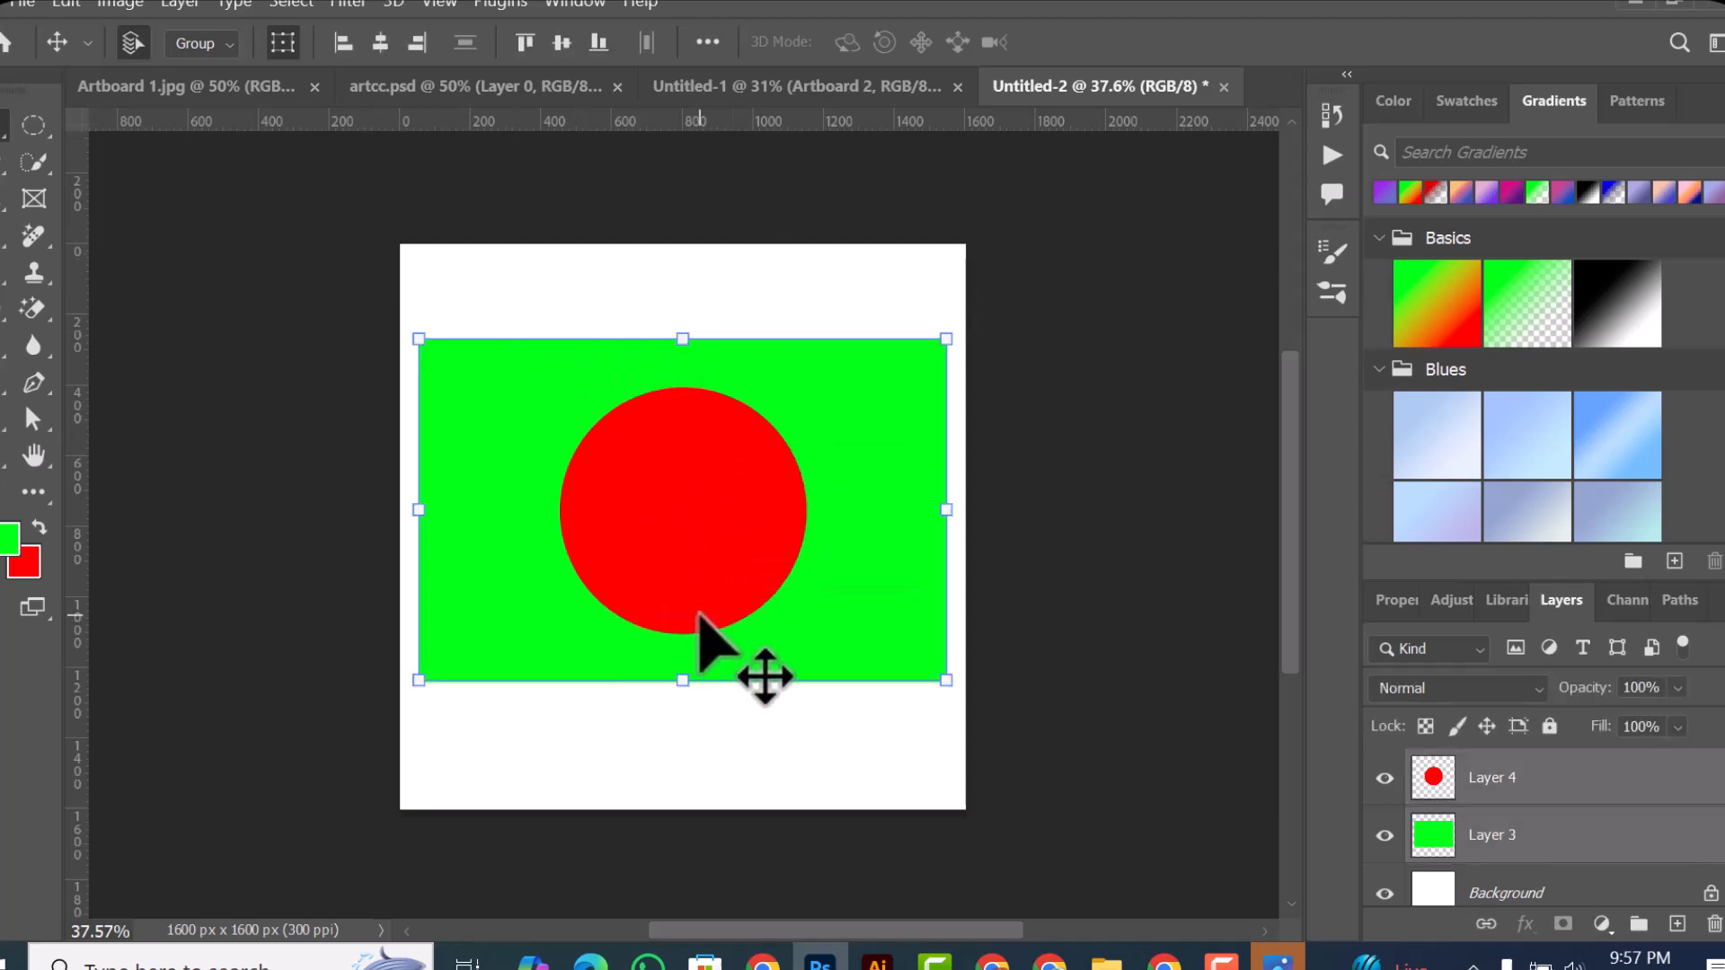
pyautogui.hotkey('ctrl', 'g')
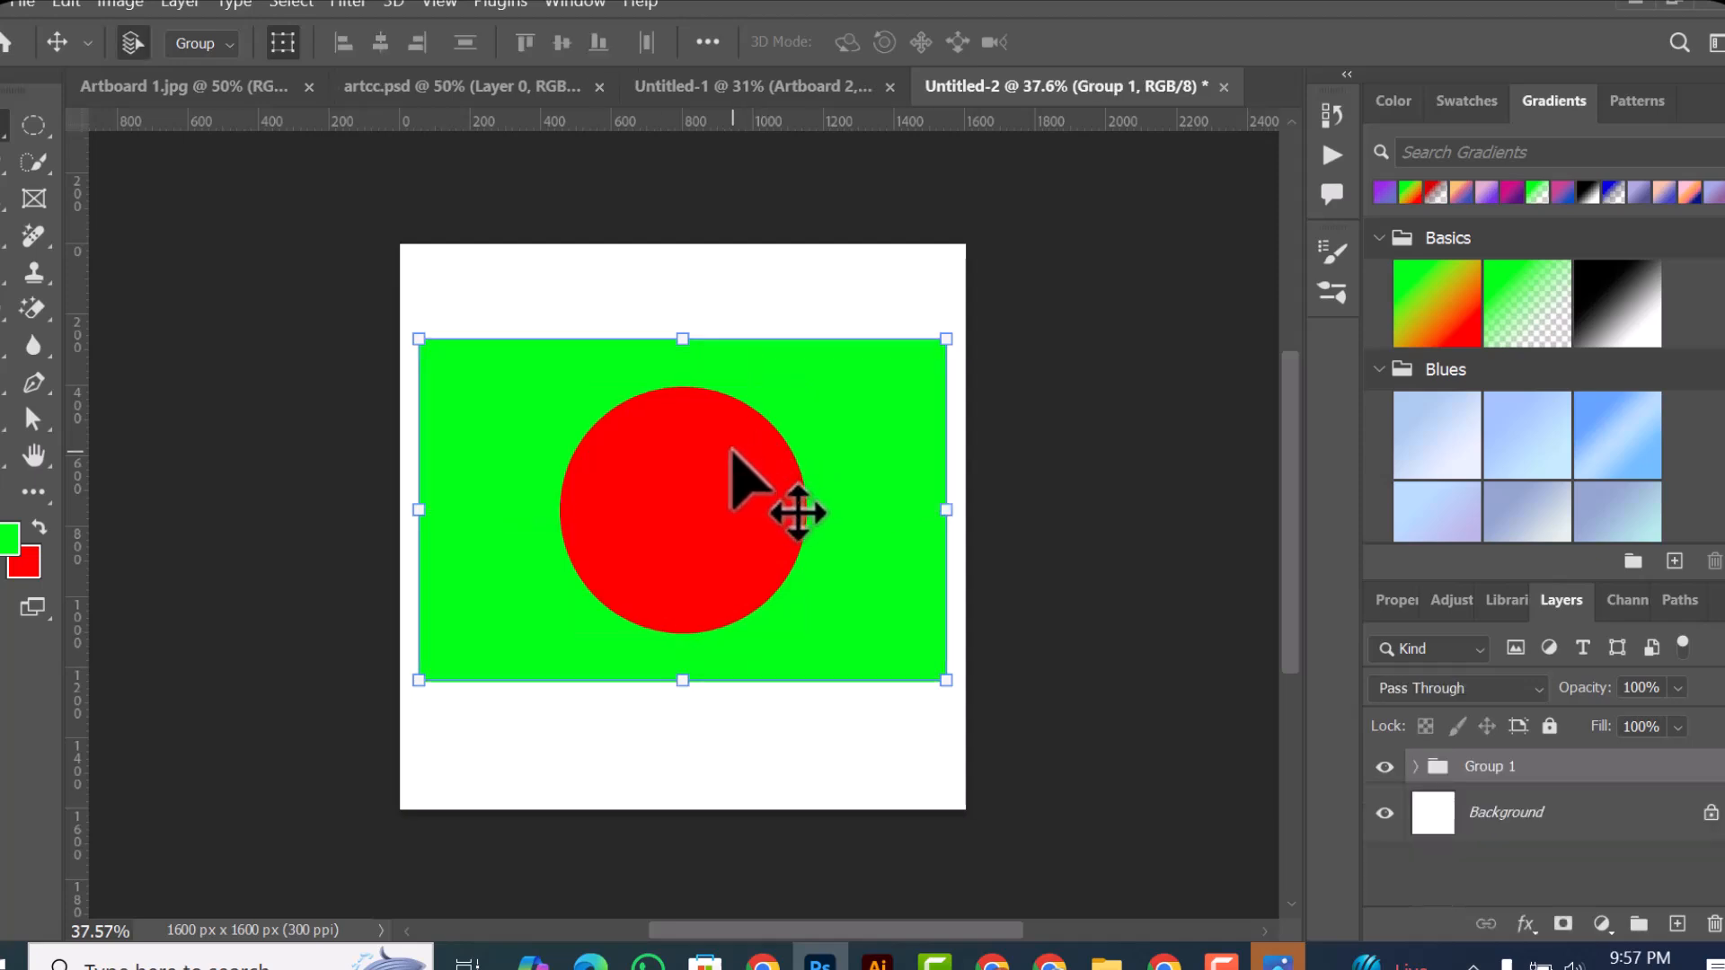
pyautogui.hotkey('ctrl', 'g')
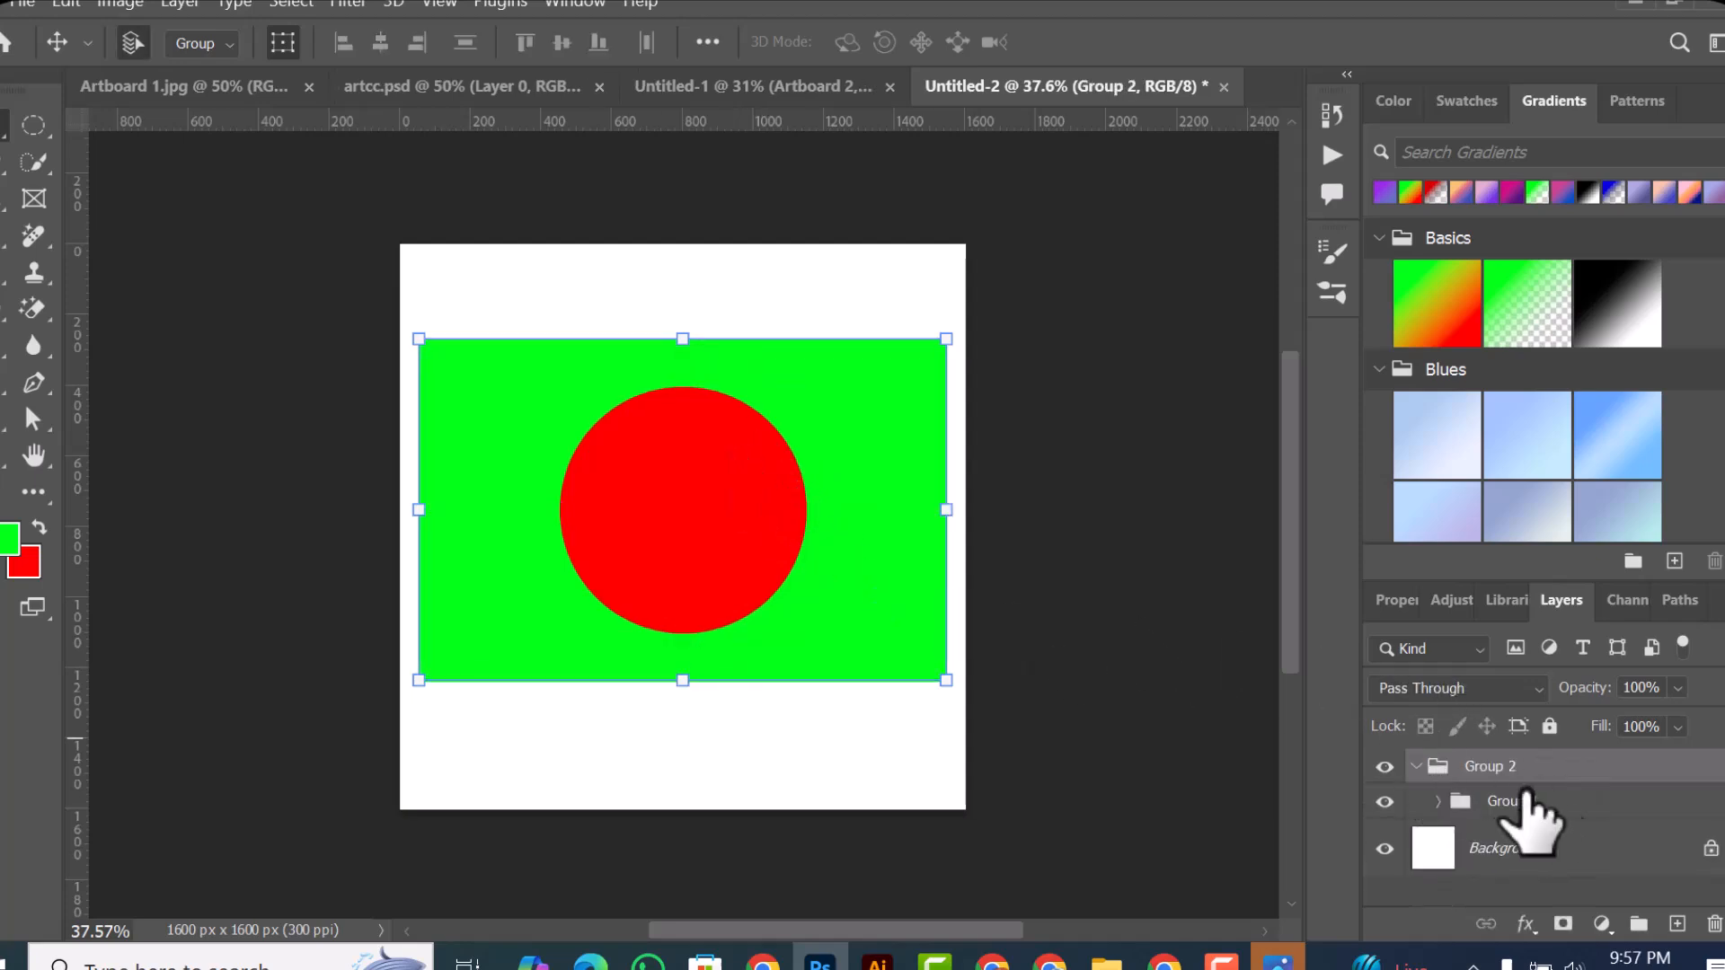
# Step: Ungroup the outer group, check the remaining group's layers, and move that group down to the canvas's left edge
pyautogui.hotkey('ctrl', 'shift', 'g')
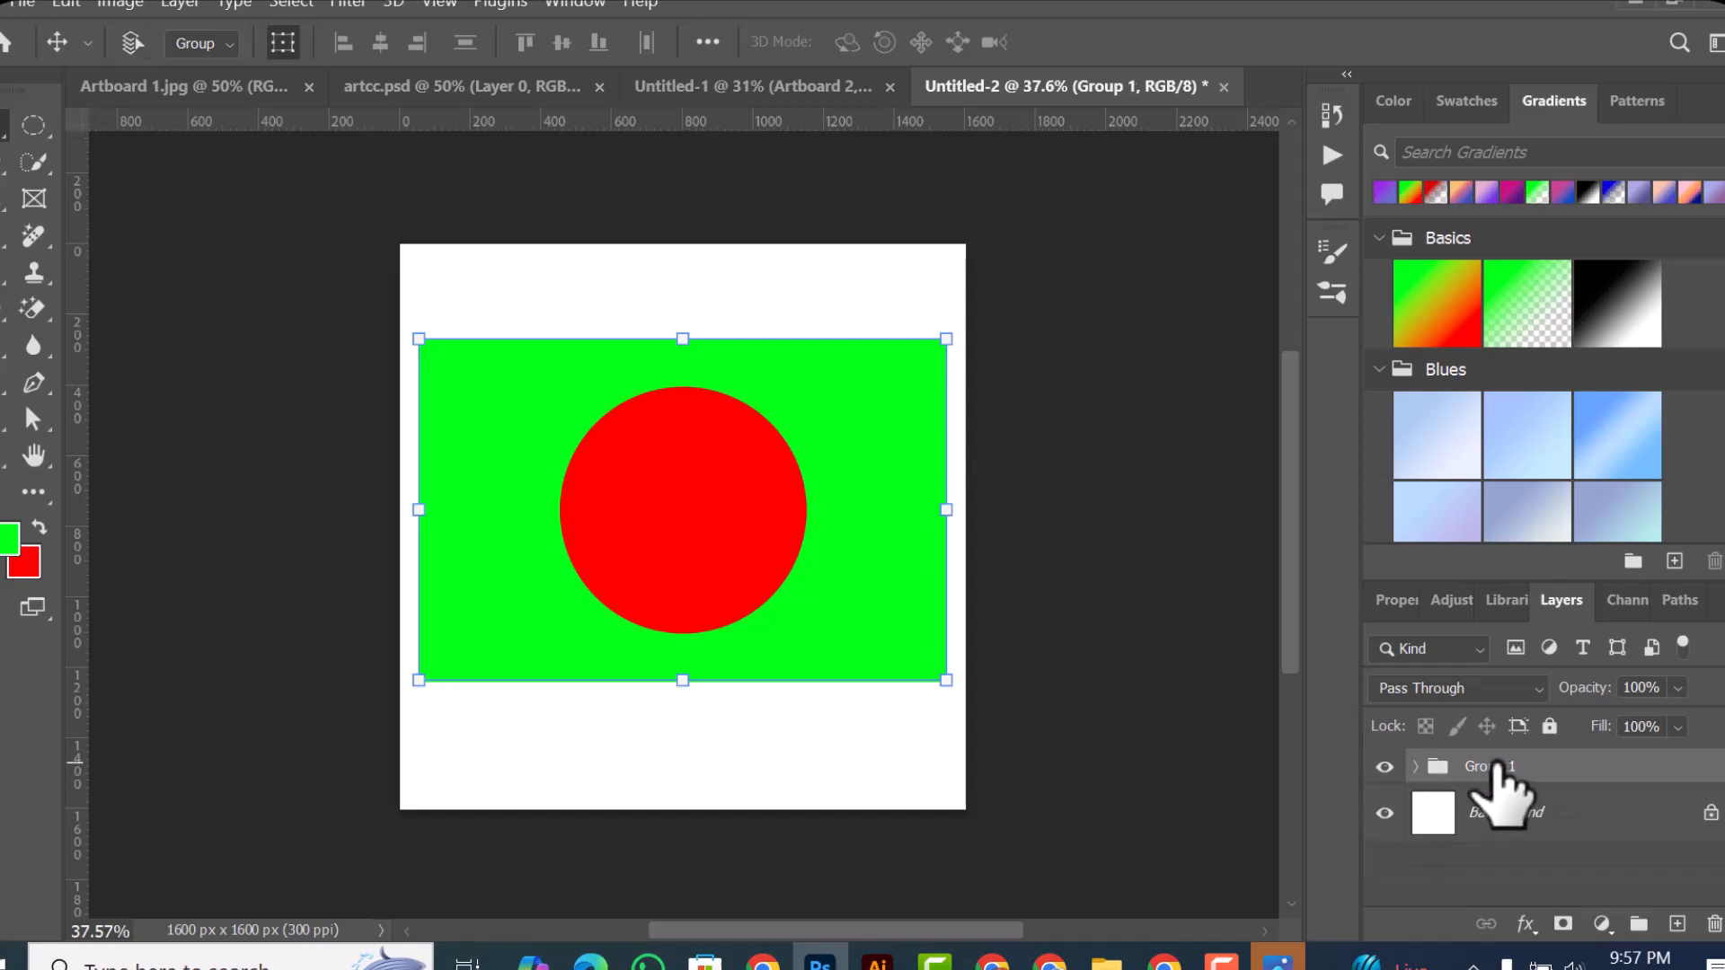
pyautogui.click(1416, 767)
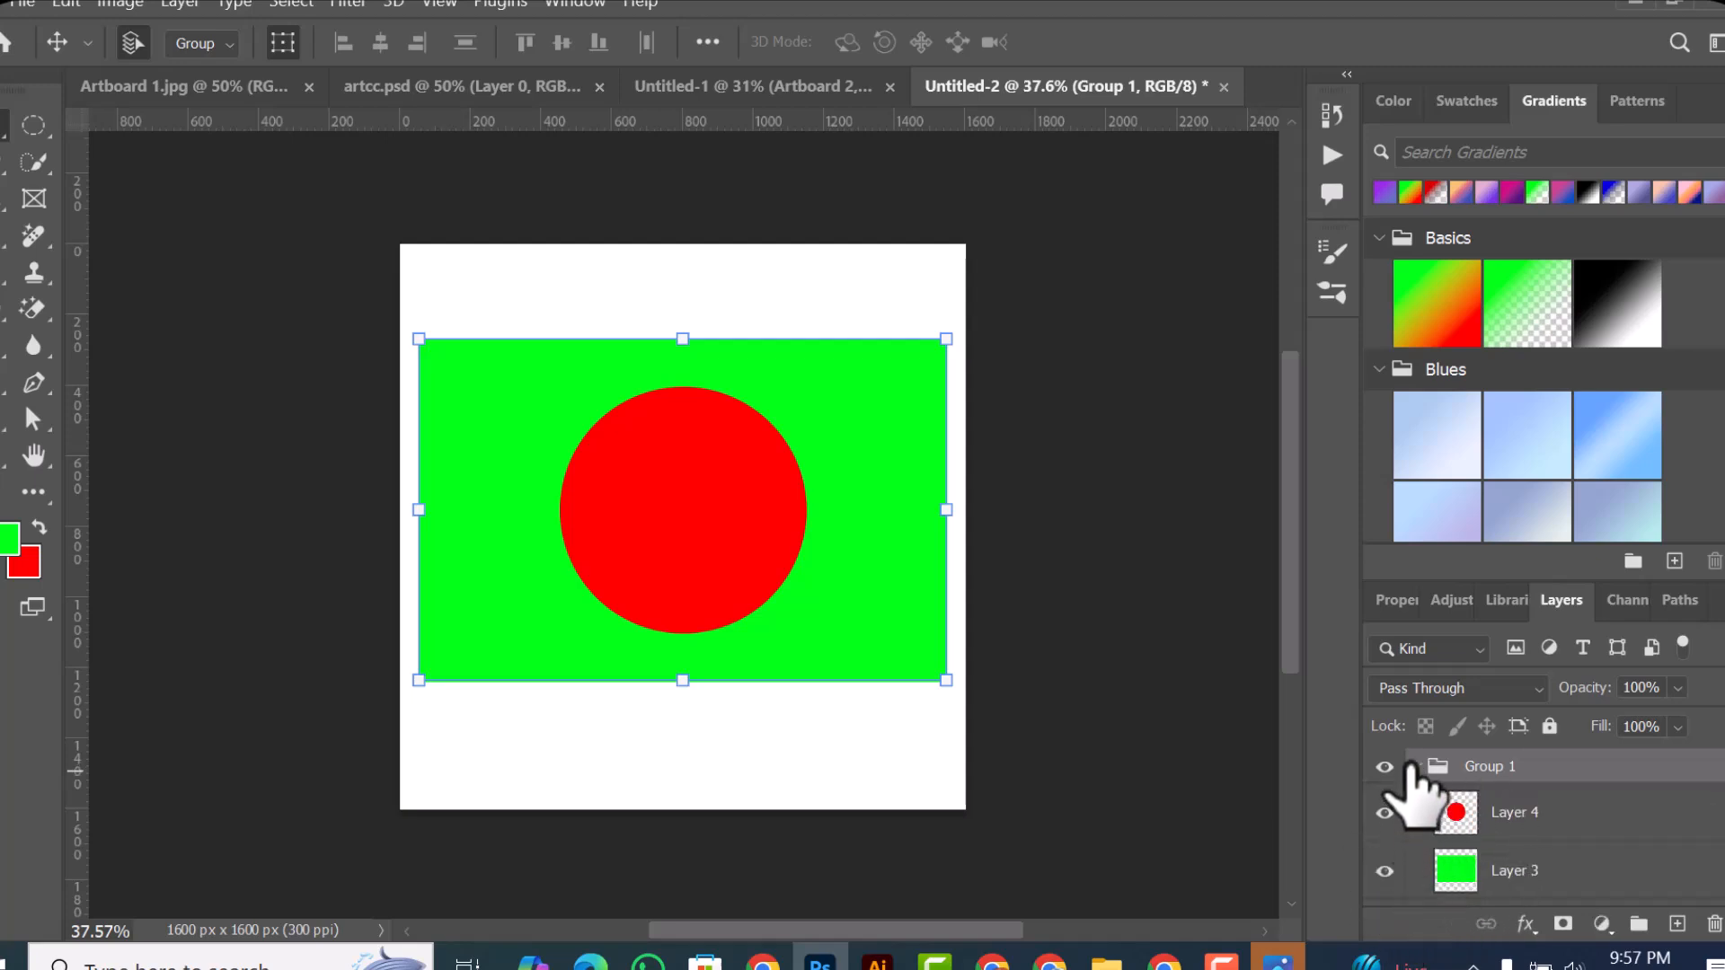
pyautogui.click(1414, 766)
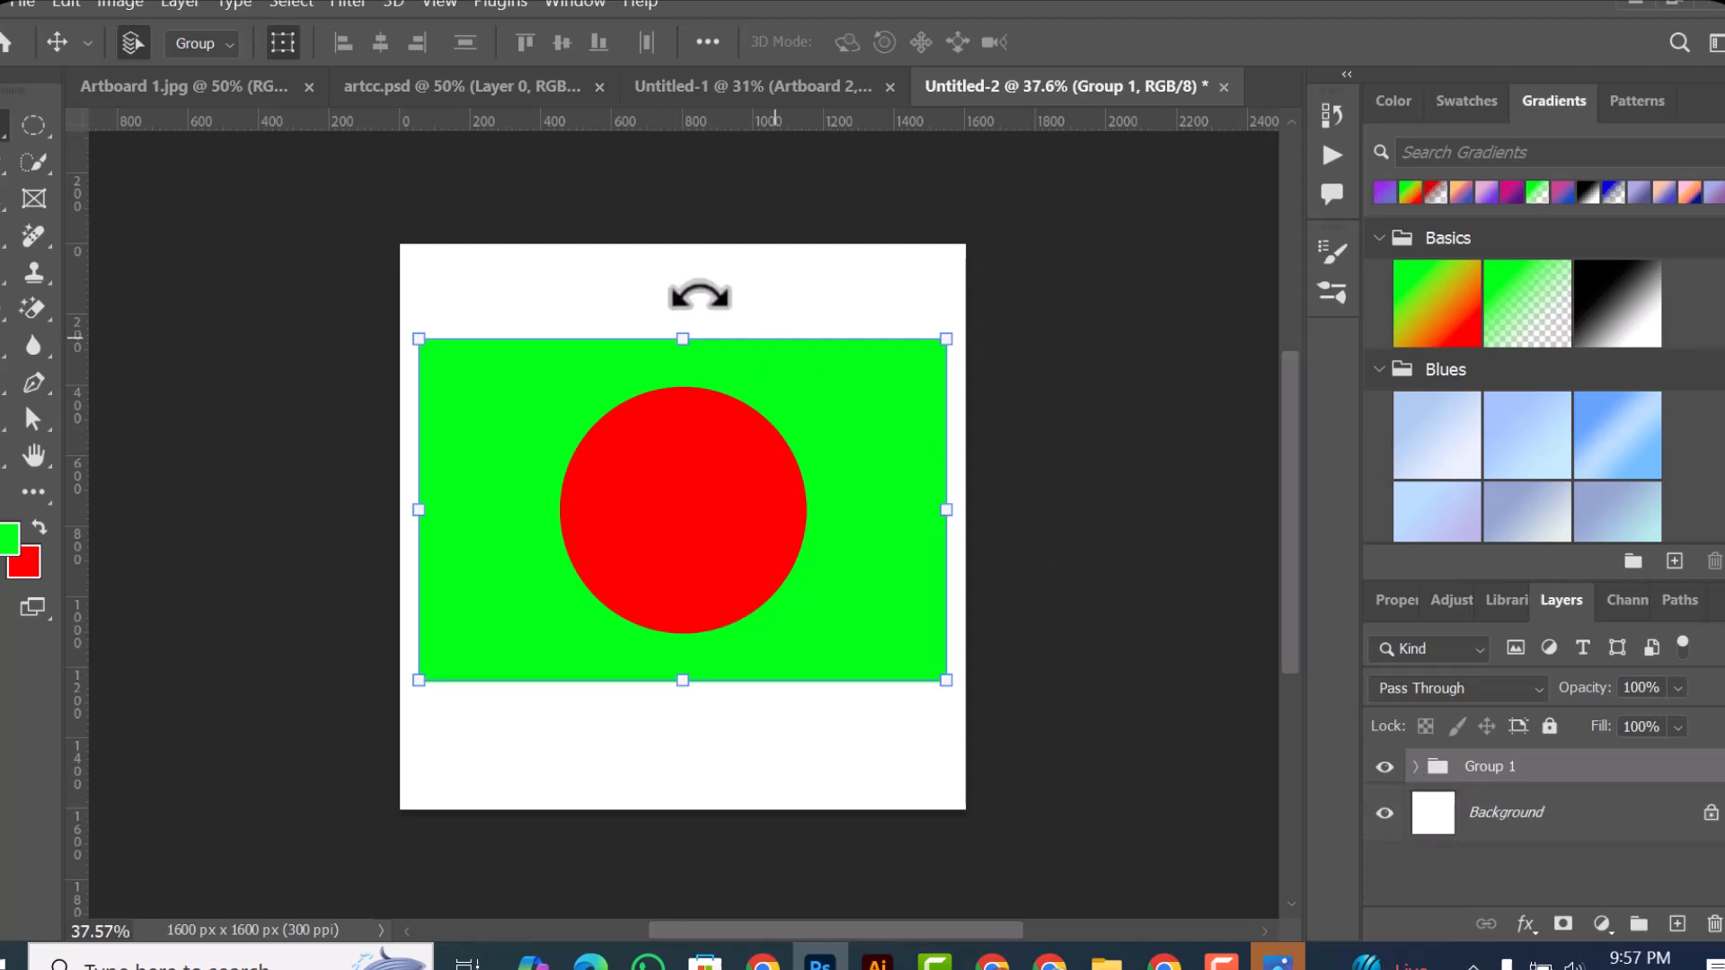
pyautogui.moveTo(643, 585); pyautogui.dragTo(605, 544)
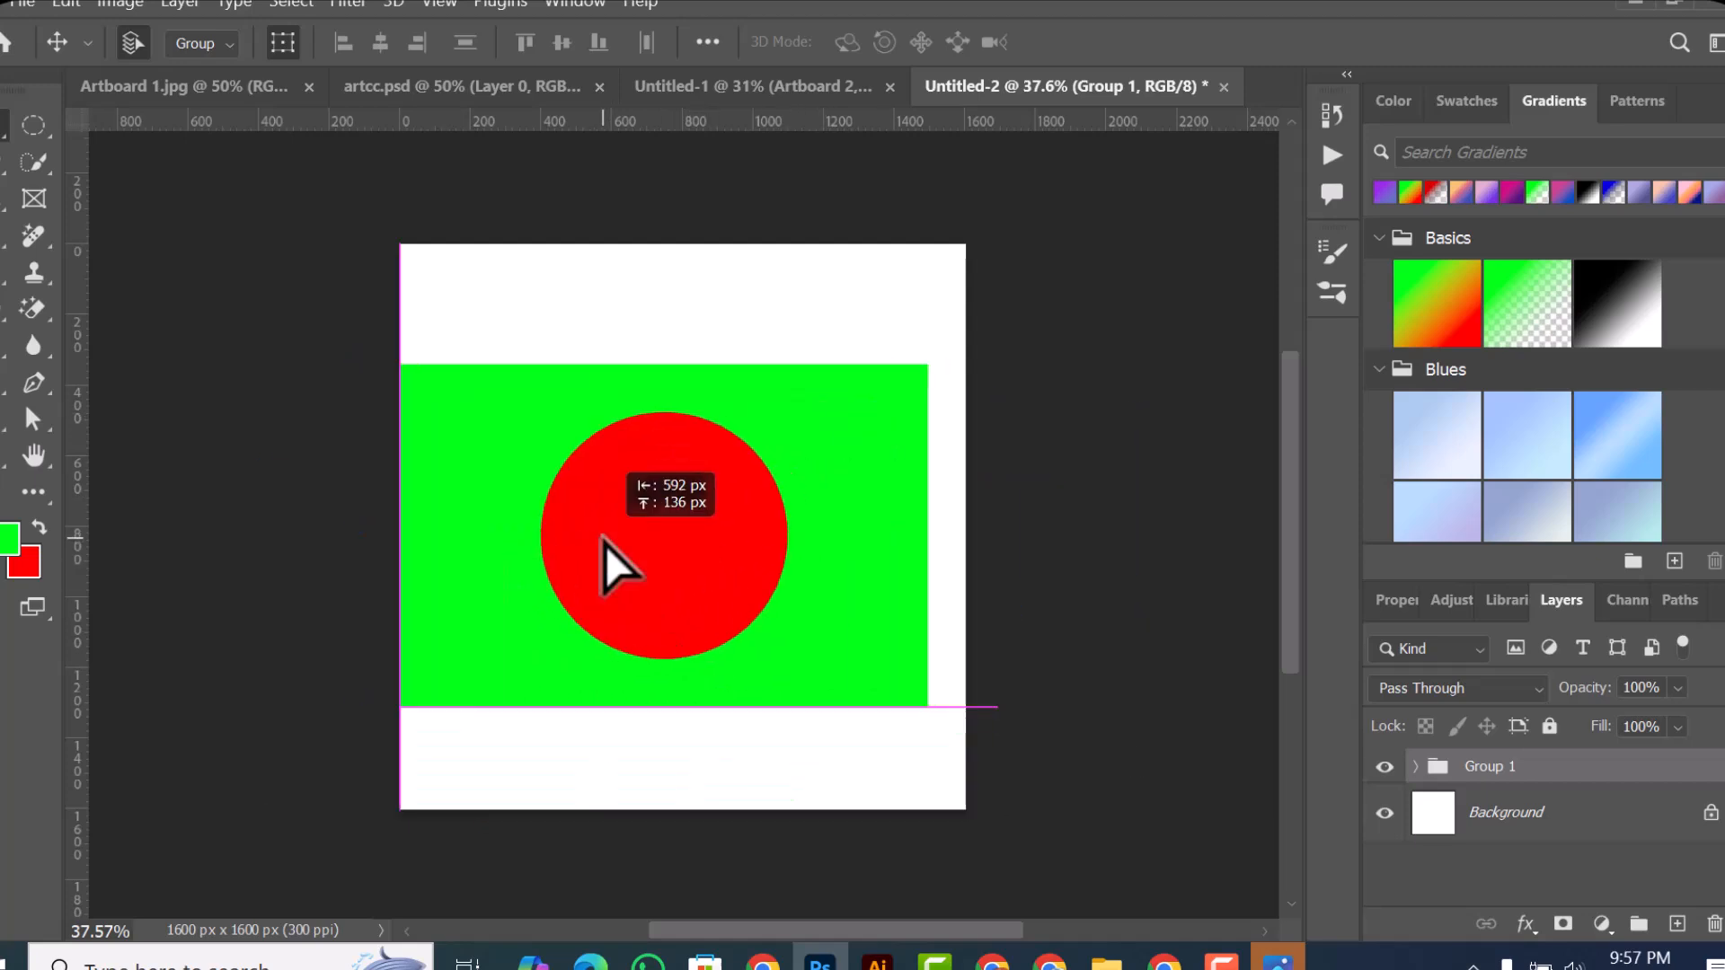
# Step: Try scaling the group down proportionally to about 70% from its lower-right corner, and cancel the transform
pyautogui.click(936, 715)
pyautogui.moveTo(936, 715); pyautogui.dragTo(810, 560)
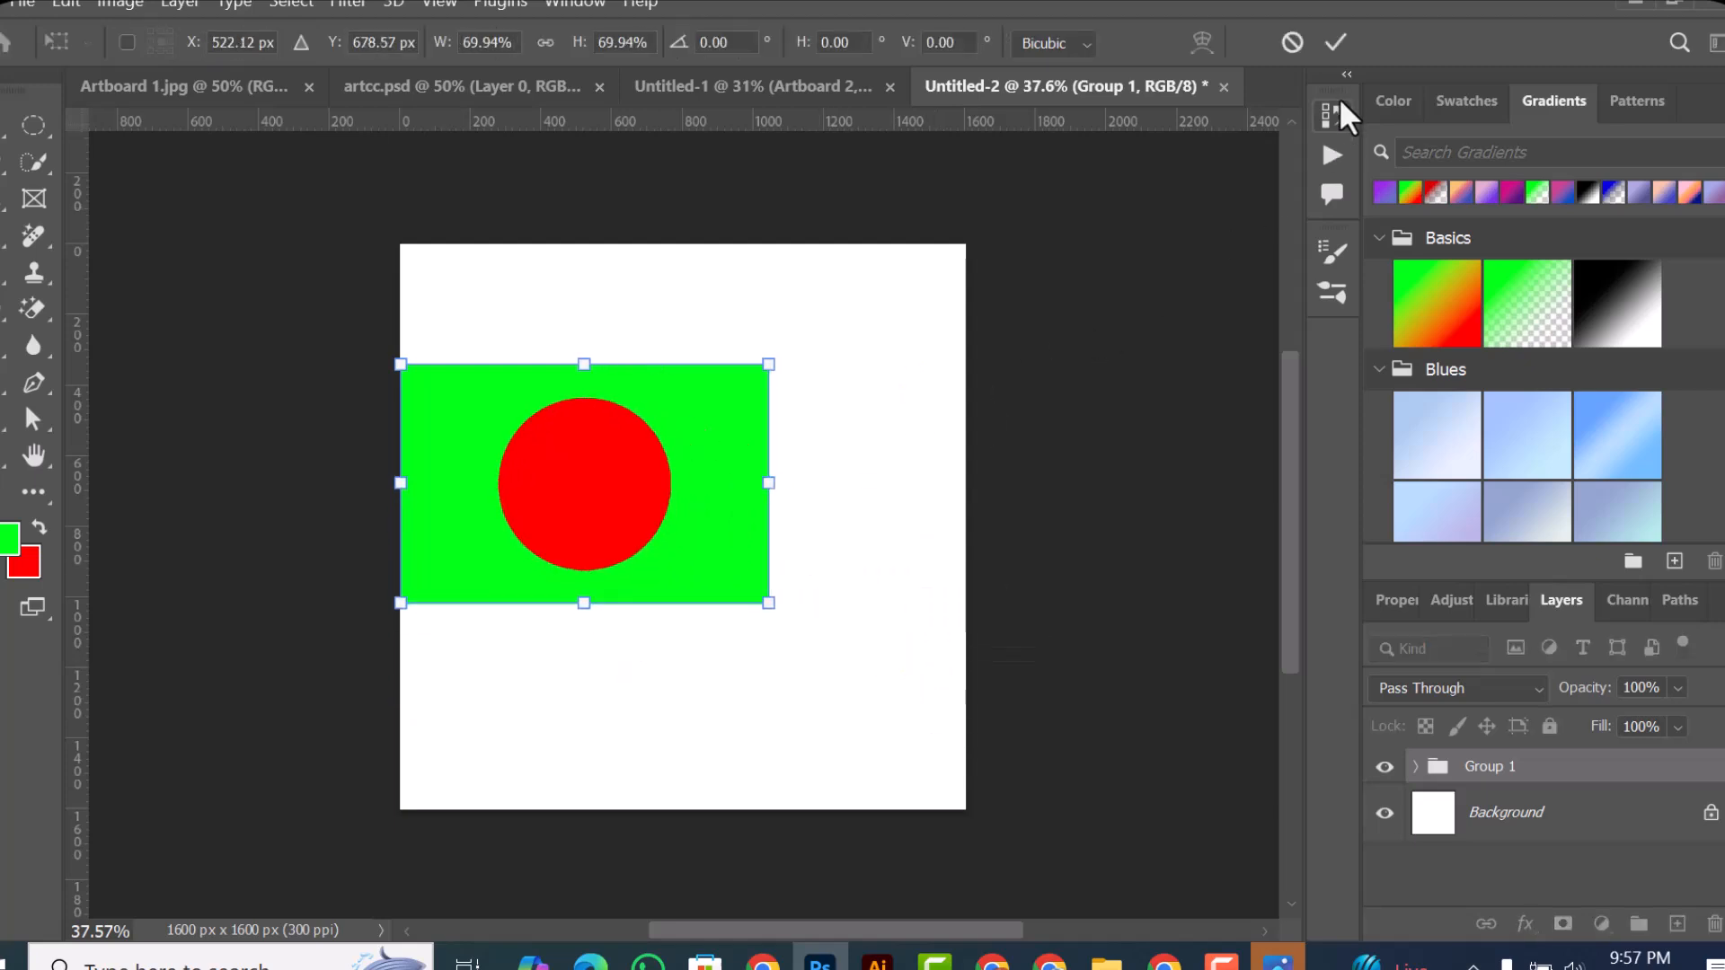
pyautogui.click(1300, 43)
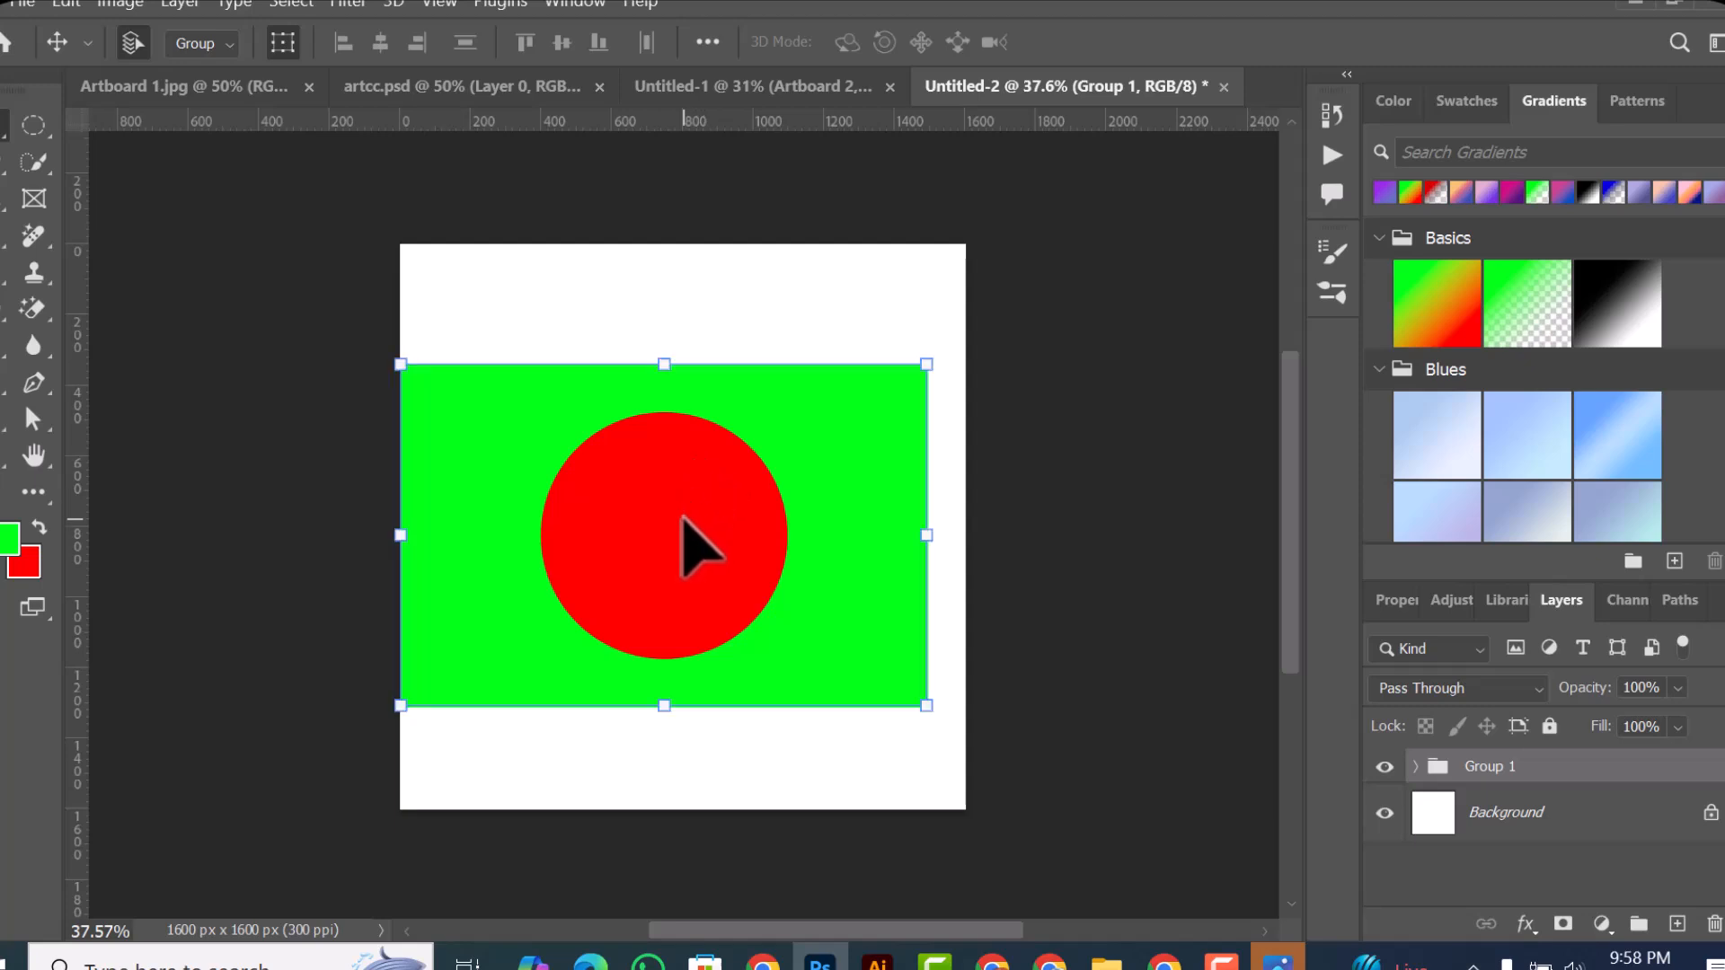
# Step: Ungroup the circle and rectangle into separate layers and select both shapes together on the canvas
pyautogui.press('ctrl')
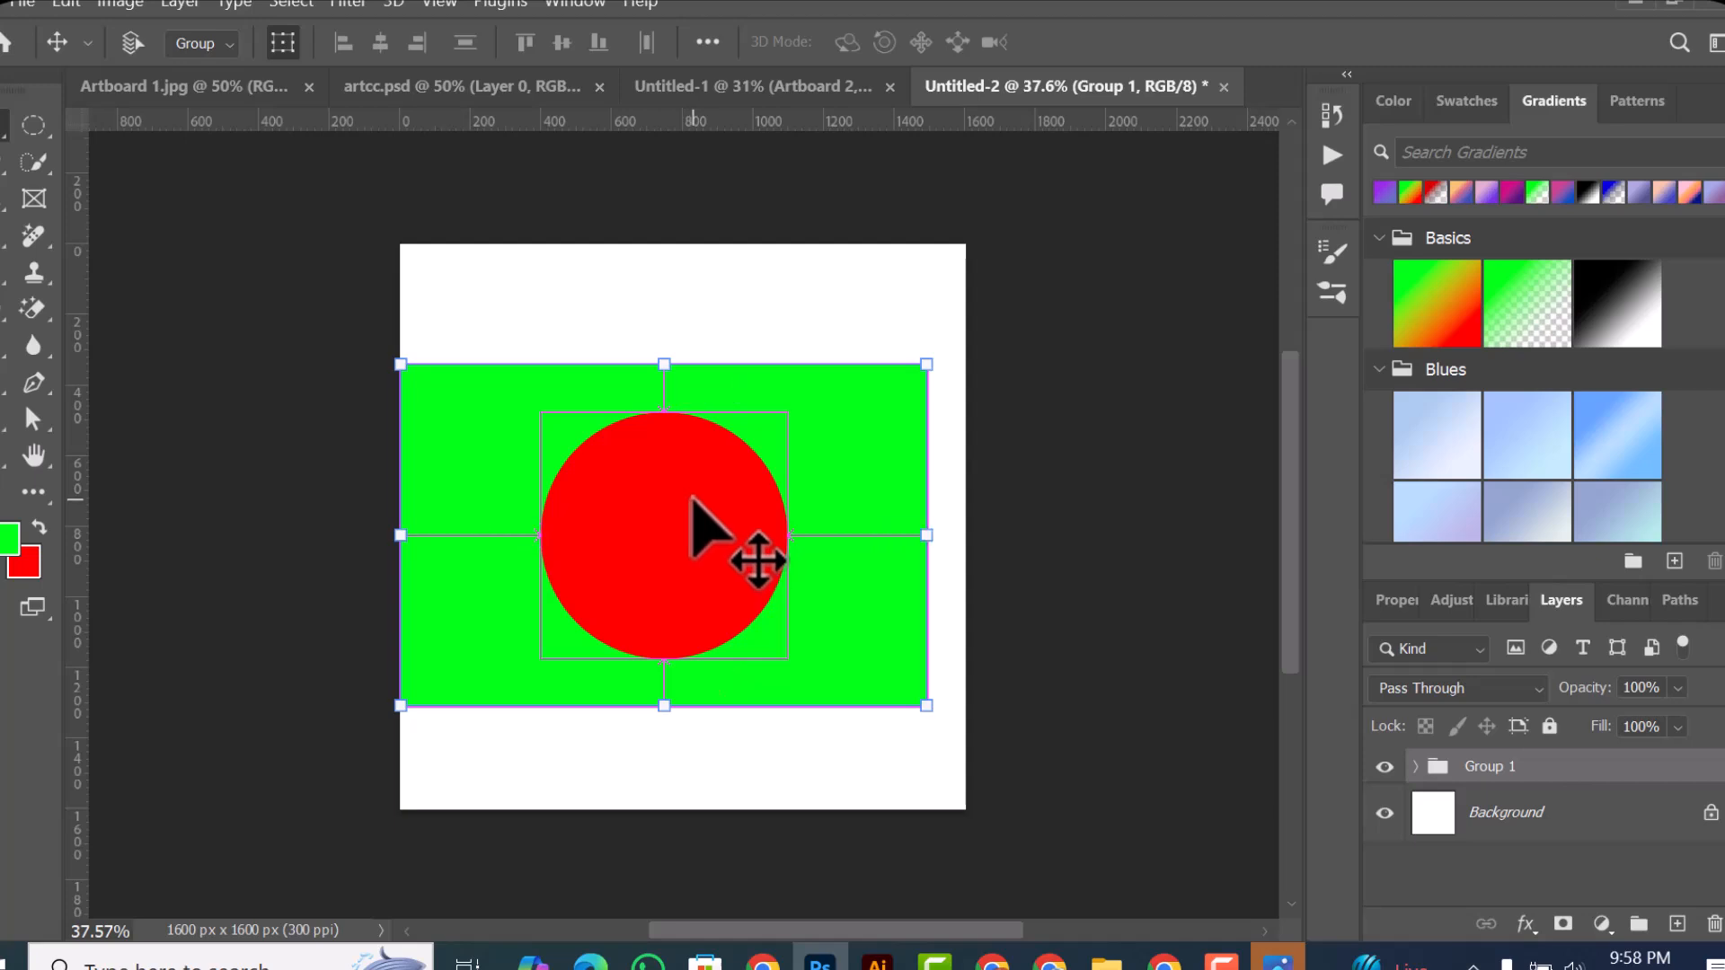
pyautogui.hotkey('ctrl', 'shift', 'g')
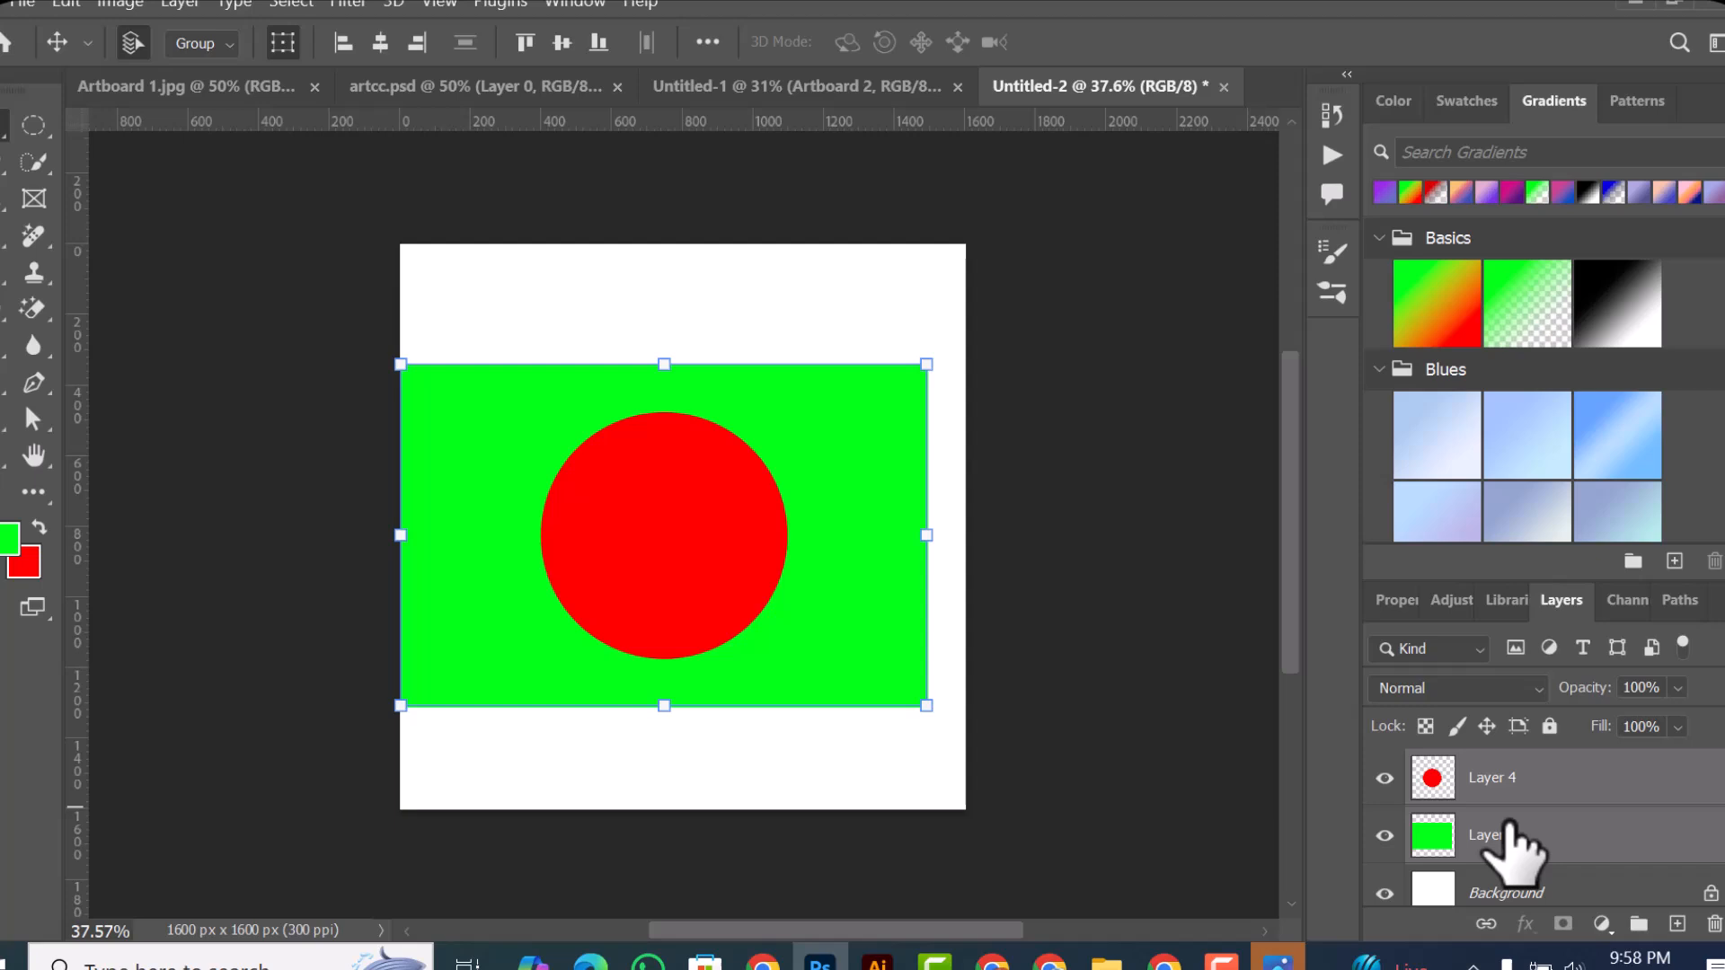
pyautogui.click(1114, 335)
pyautogui.moveTo(640, 293); pyautogui.dragTo(683, 566)
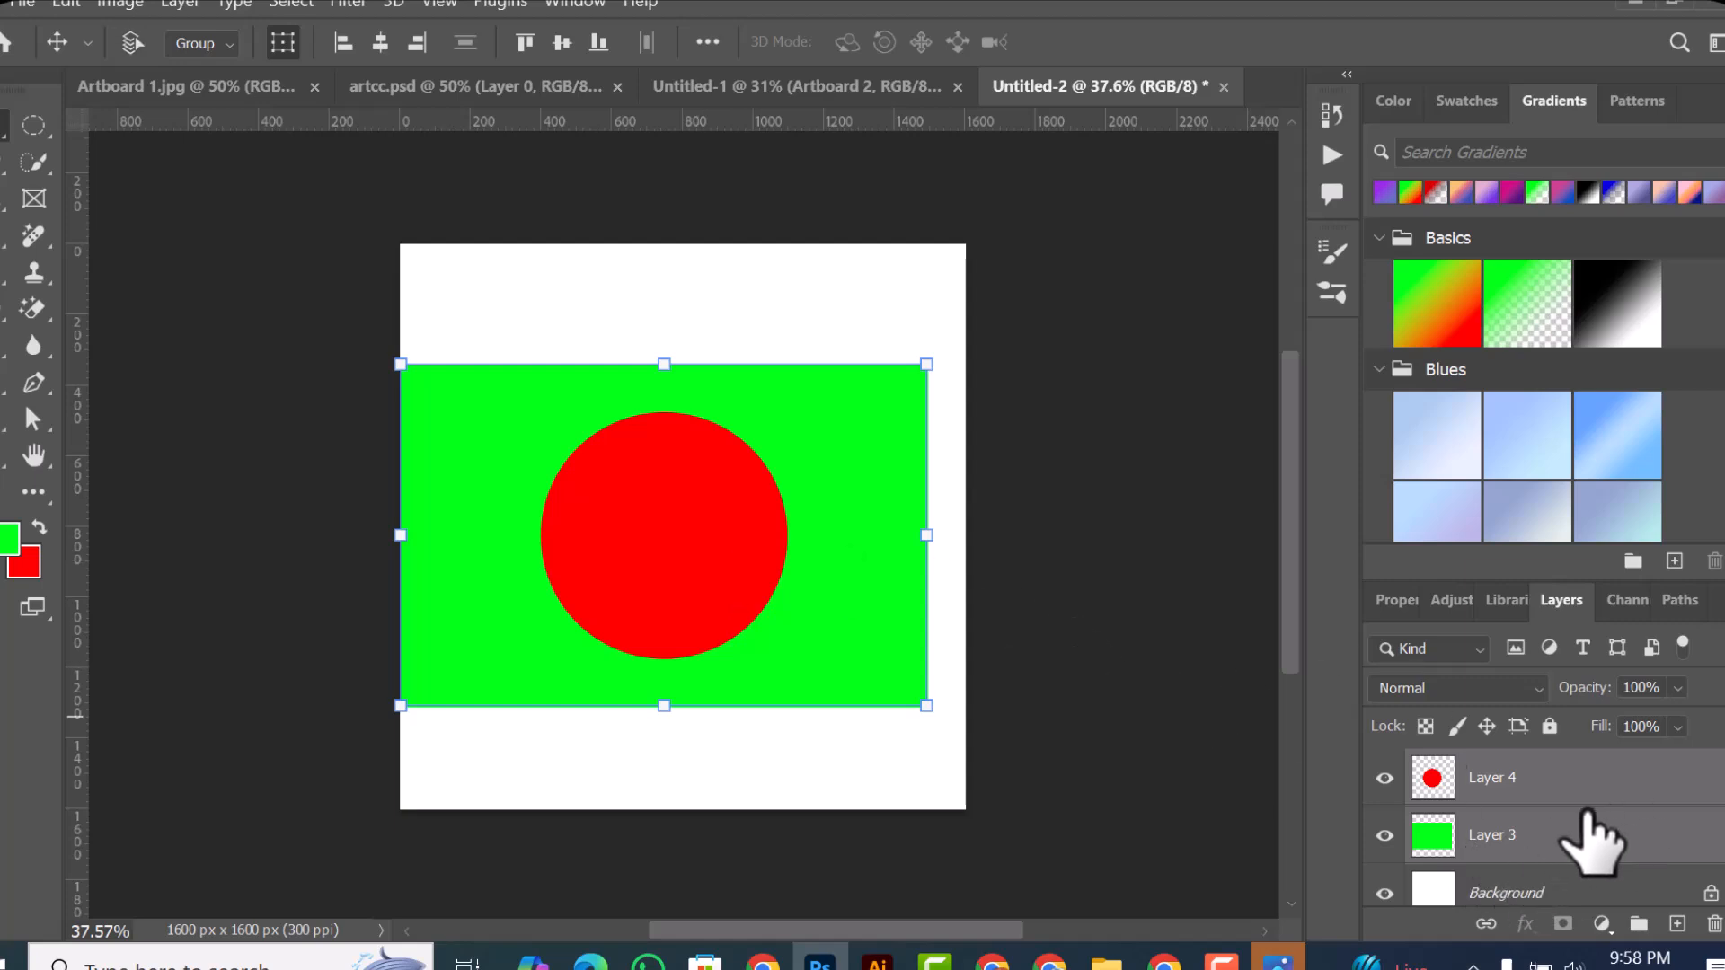
# Step: Group the two shape layers again, ungroup them, and reselect both shapes on the canvas
pyautogui.hotkey('ctrl', 'g')
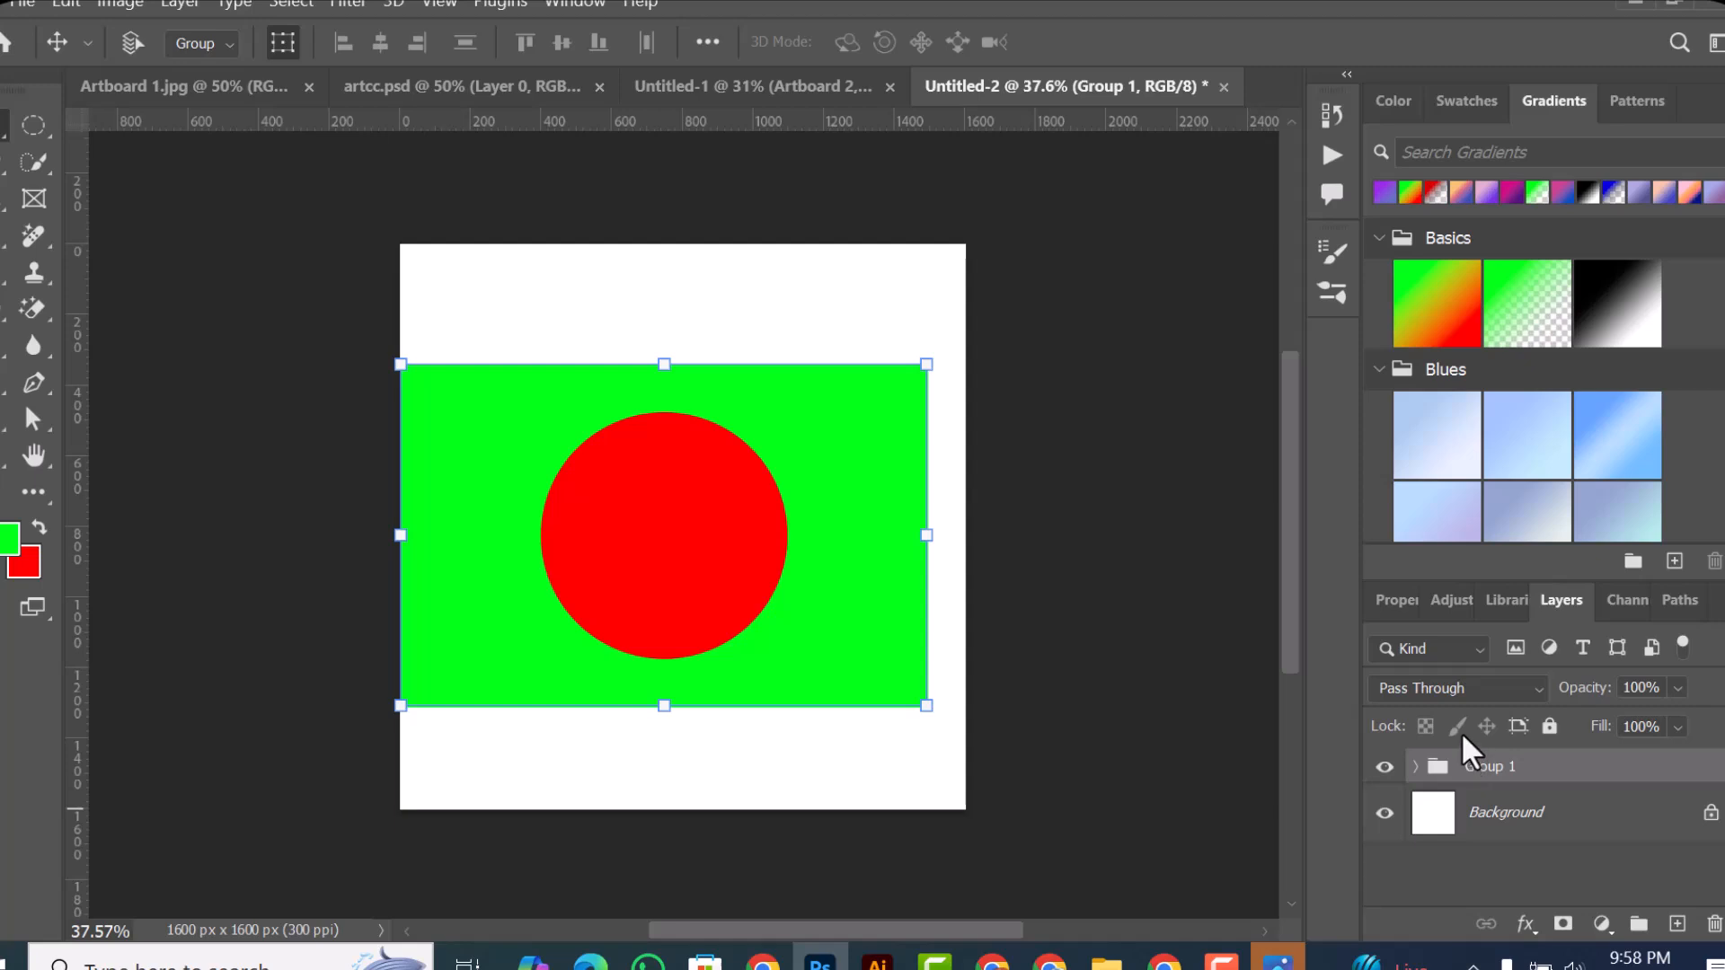
pyautogui.hotkey('ctrl', 'shift', 'g')
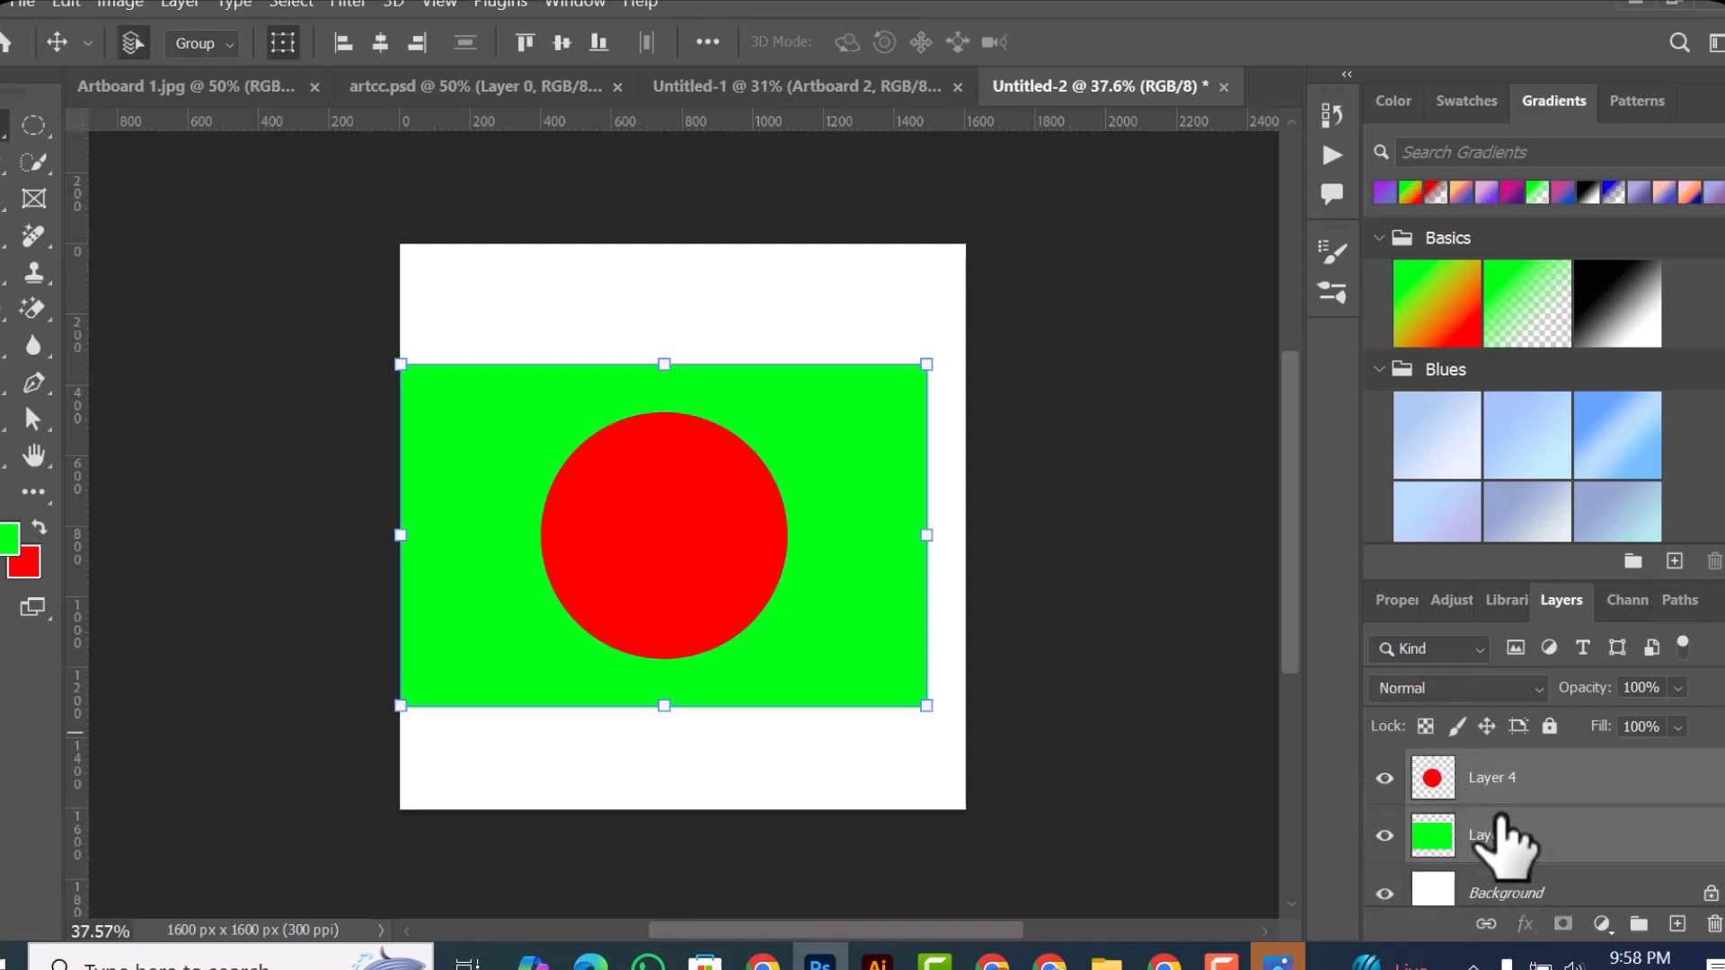
pyautogui.click(741, 265)
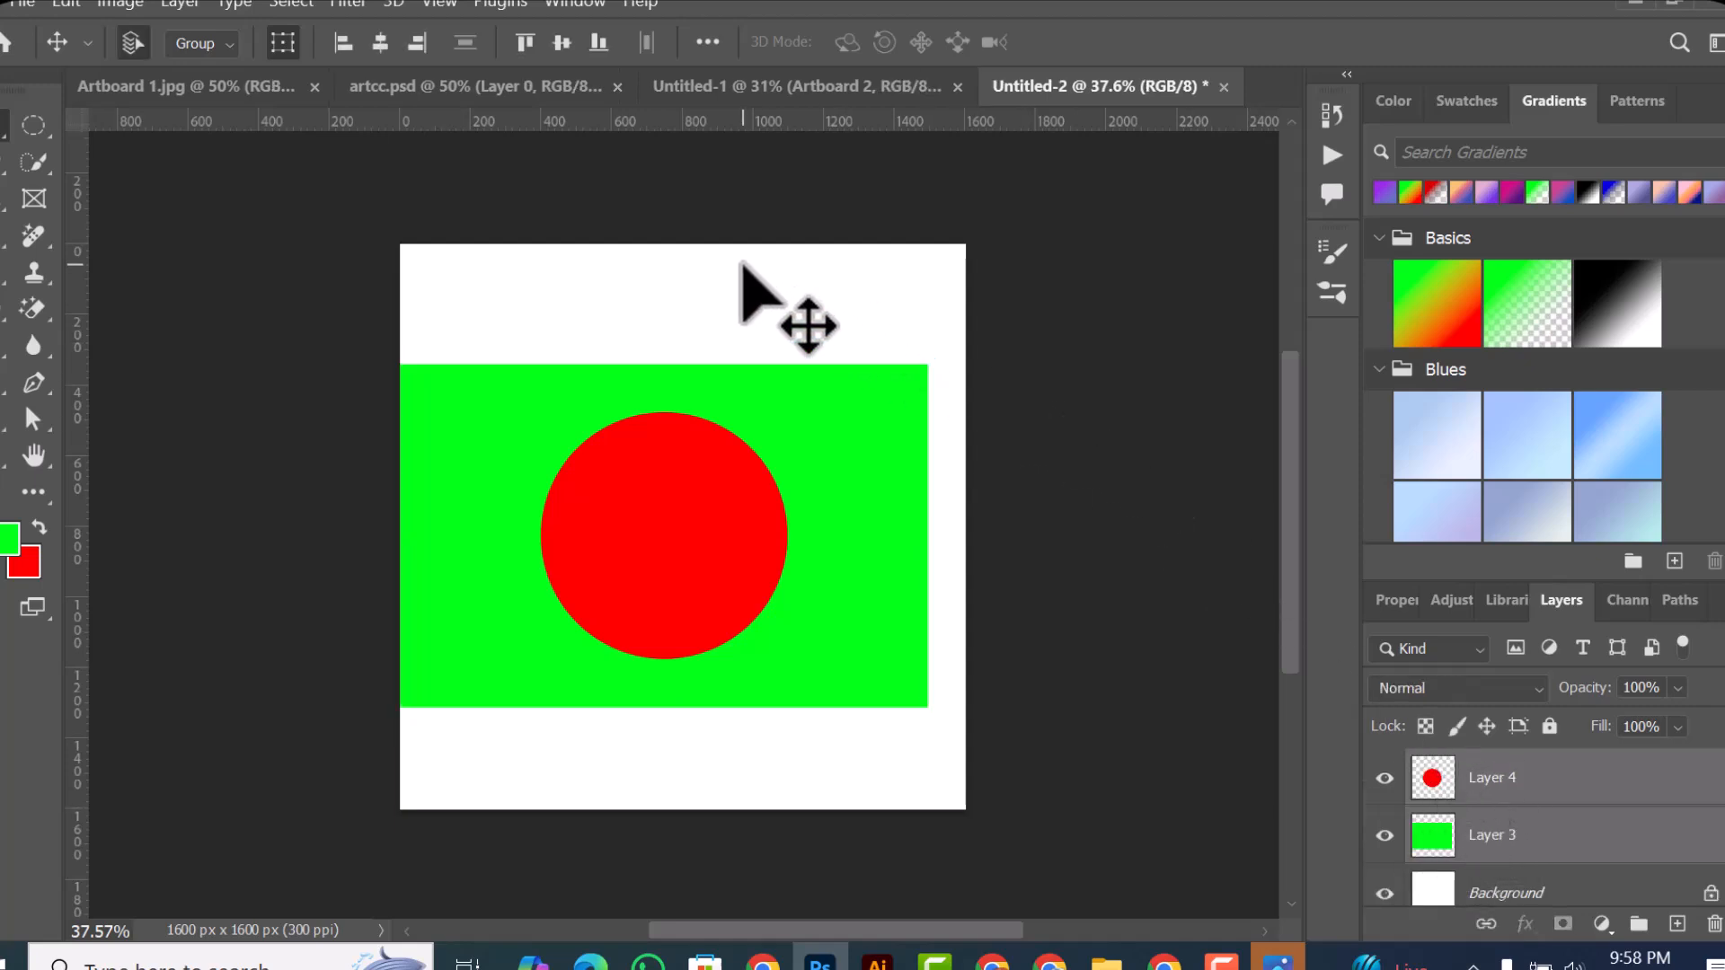
pyautogui.moveTo(416, 285); pyautogui.dragTo(639, 571)
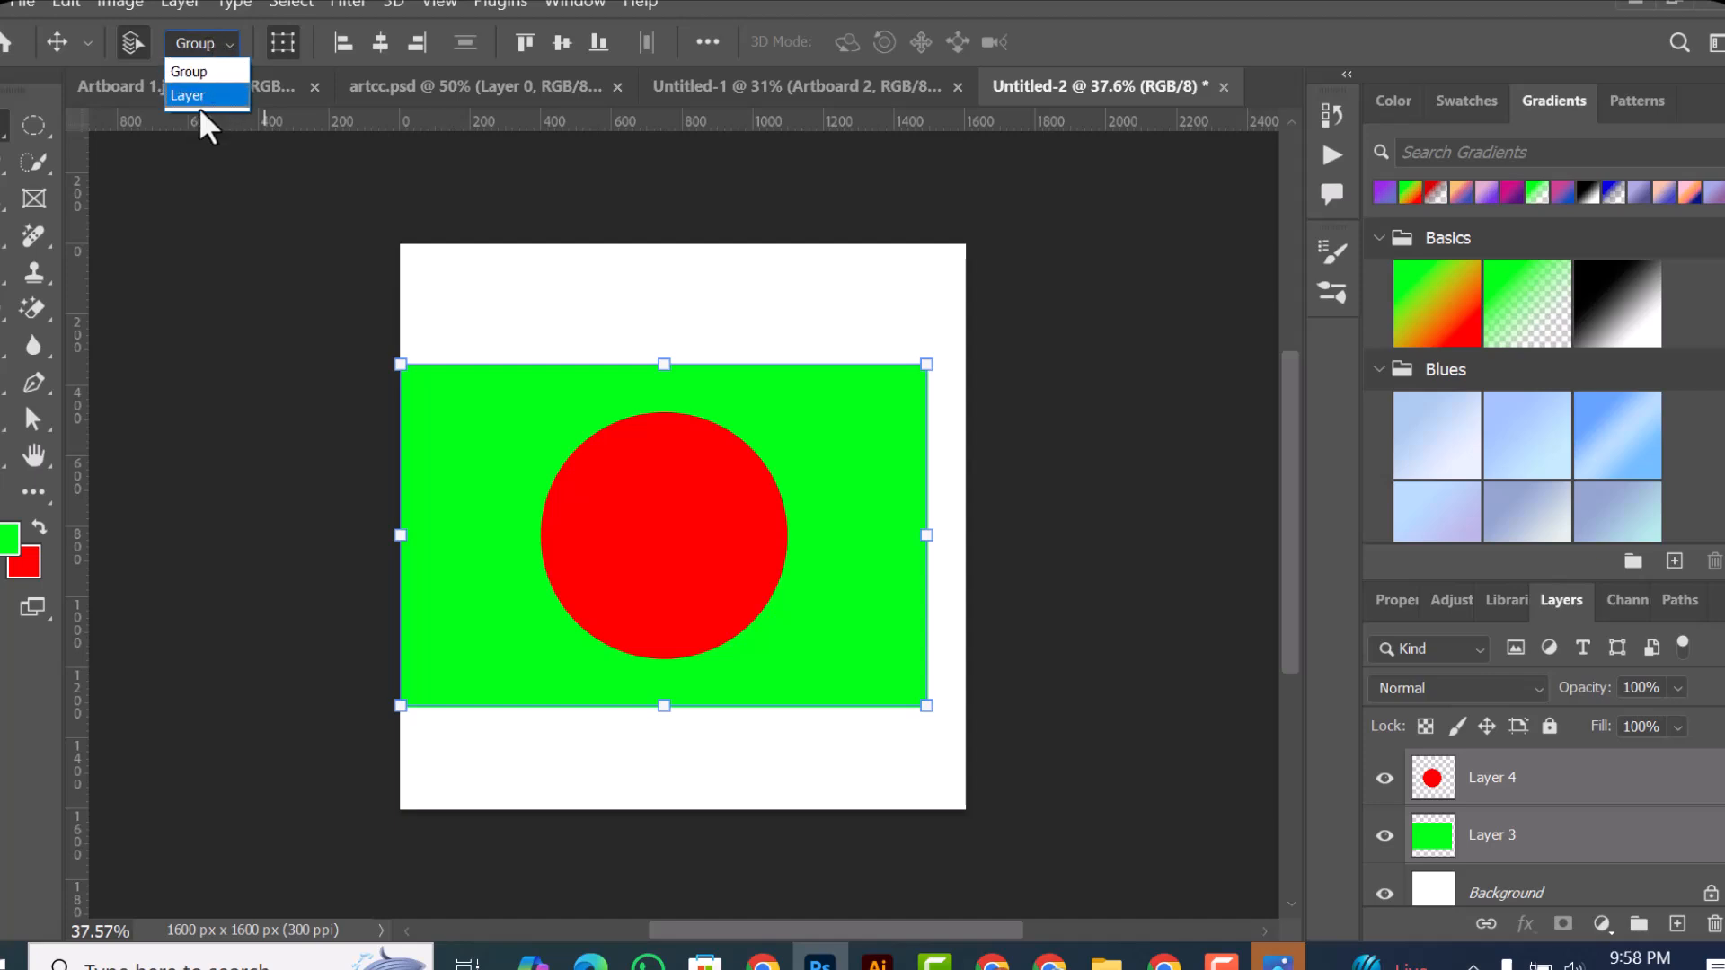
# Step: Set the Move tool's Auto-Select to Layer and group the circle and rectangle layers
pyautogui.click(230, 95)
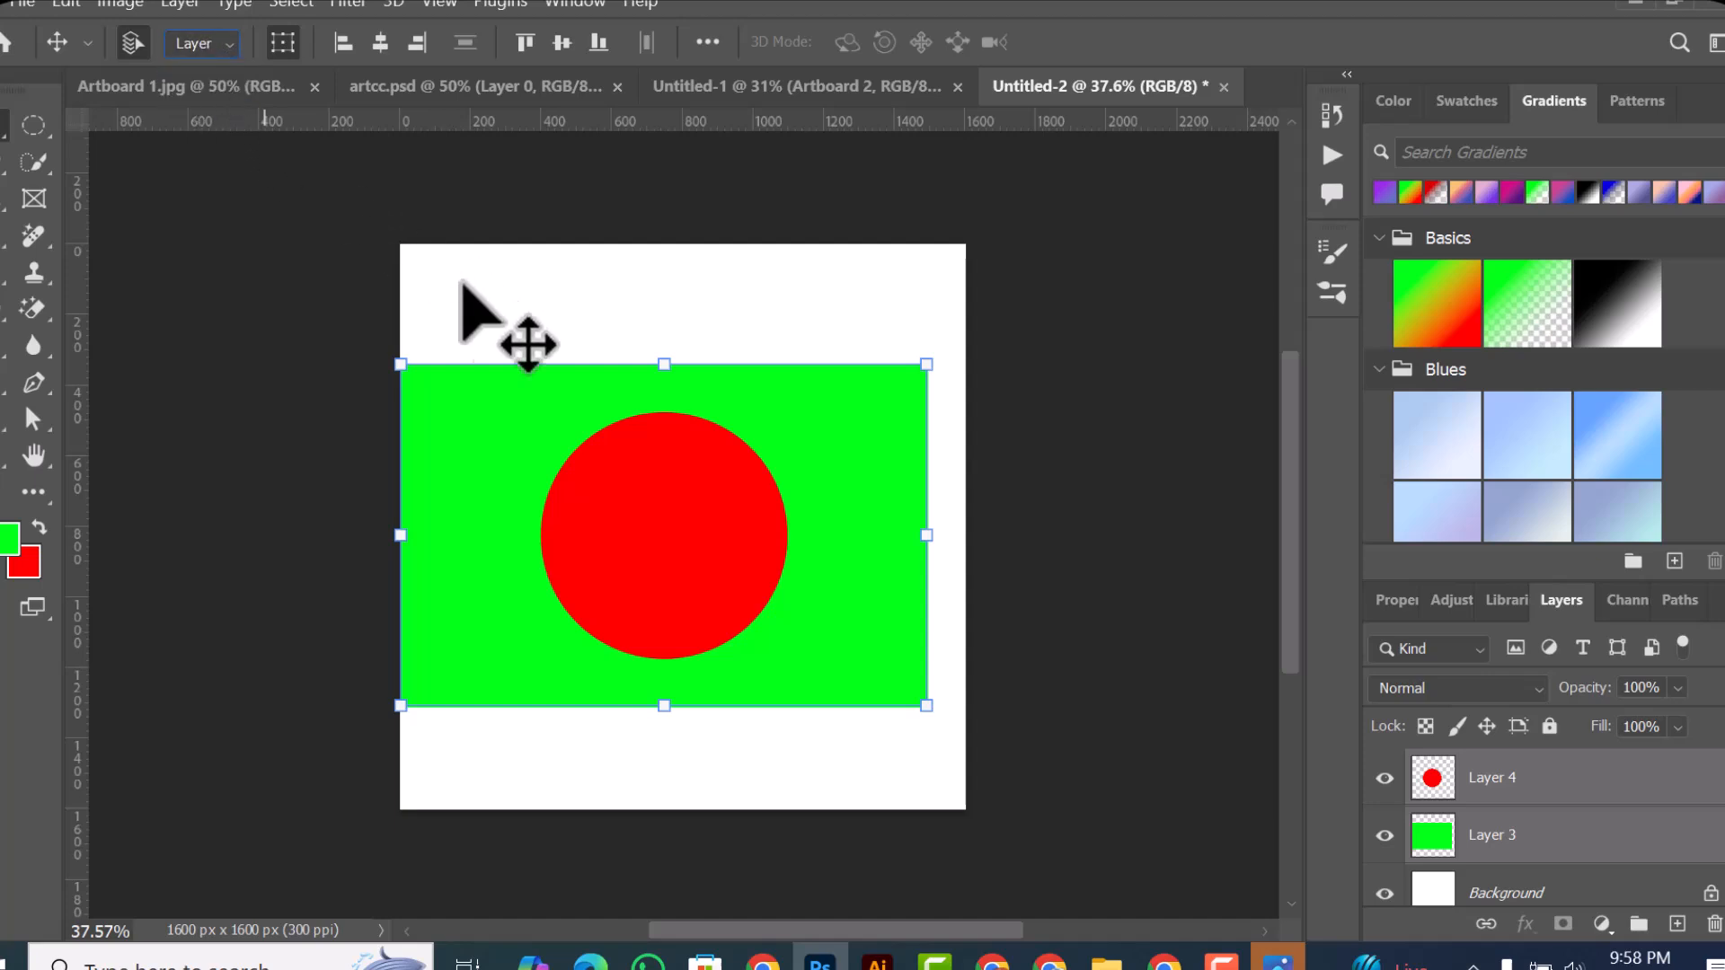
pyautogui.hotkey('ctrl', 'g')
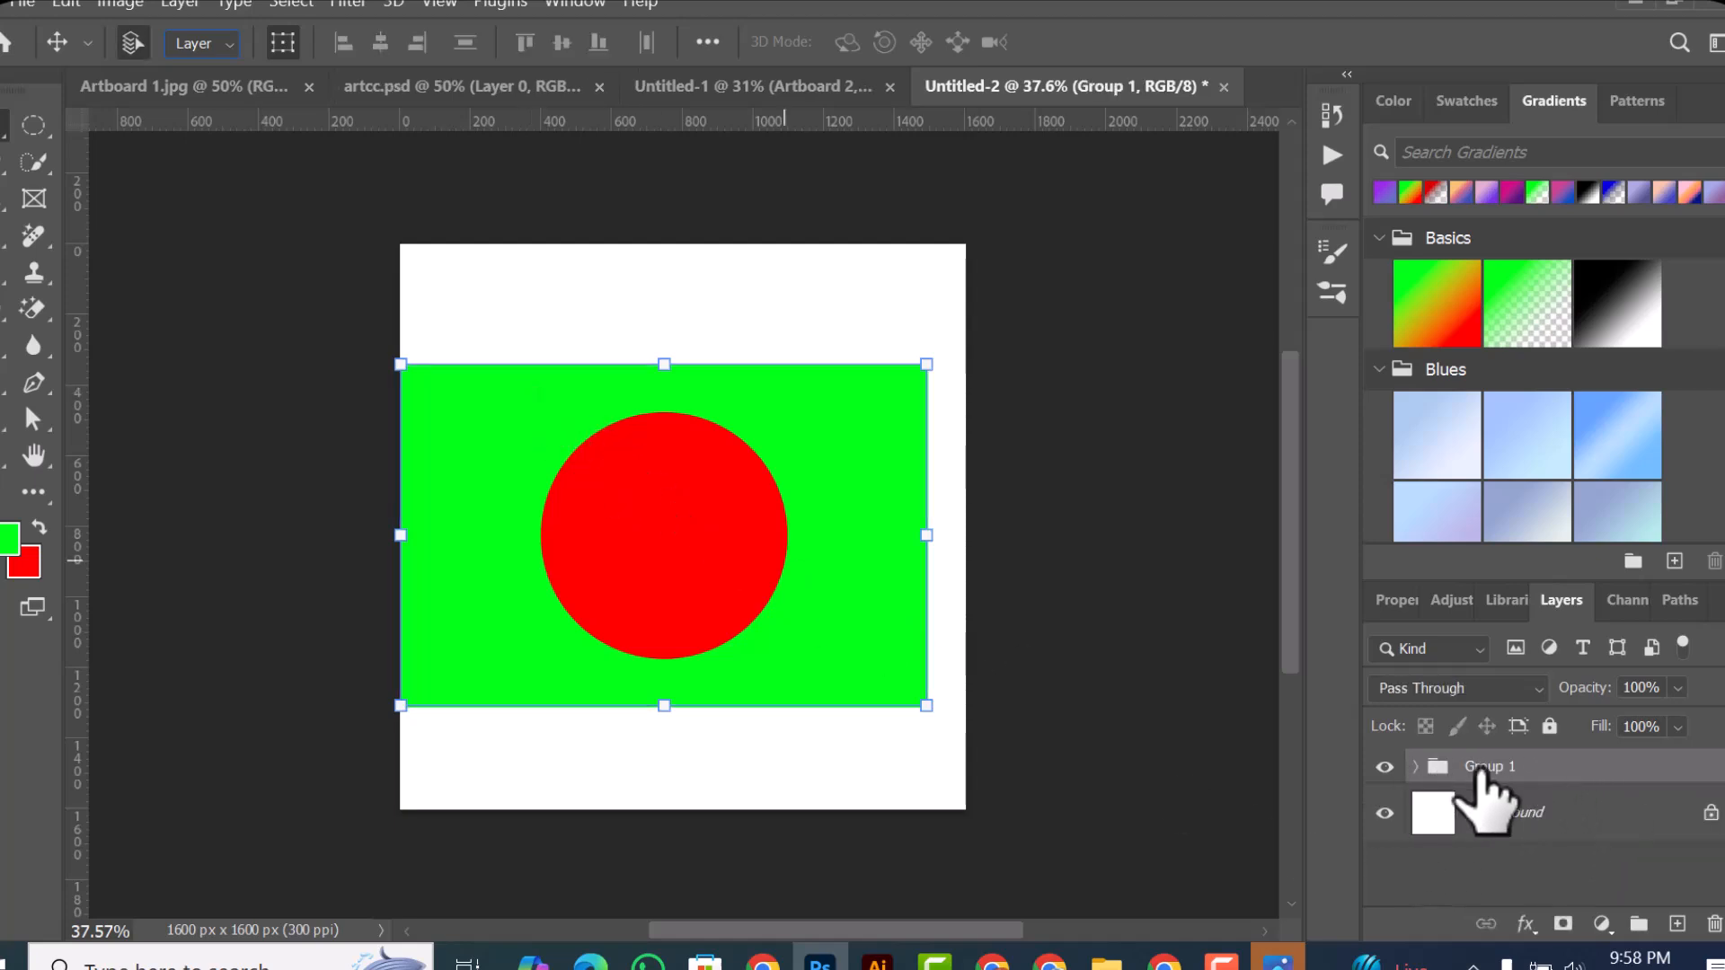
# Step: Move only the red circle down across the rectangle's lower edge, and undo that move
pyautogui.click(889, 328)
pyautogui.moveTo(753, 571); pyautogui.dragTo(784, 694)
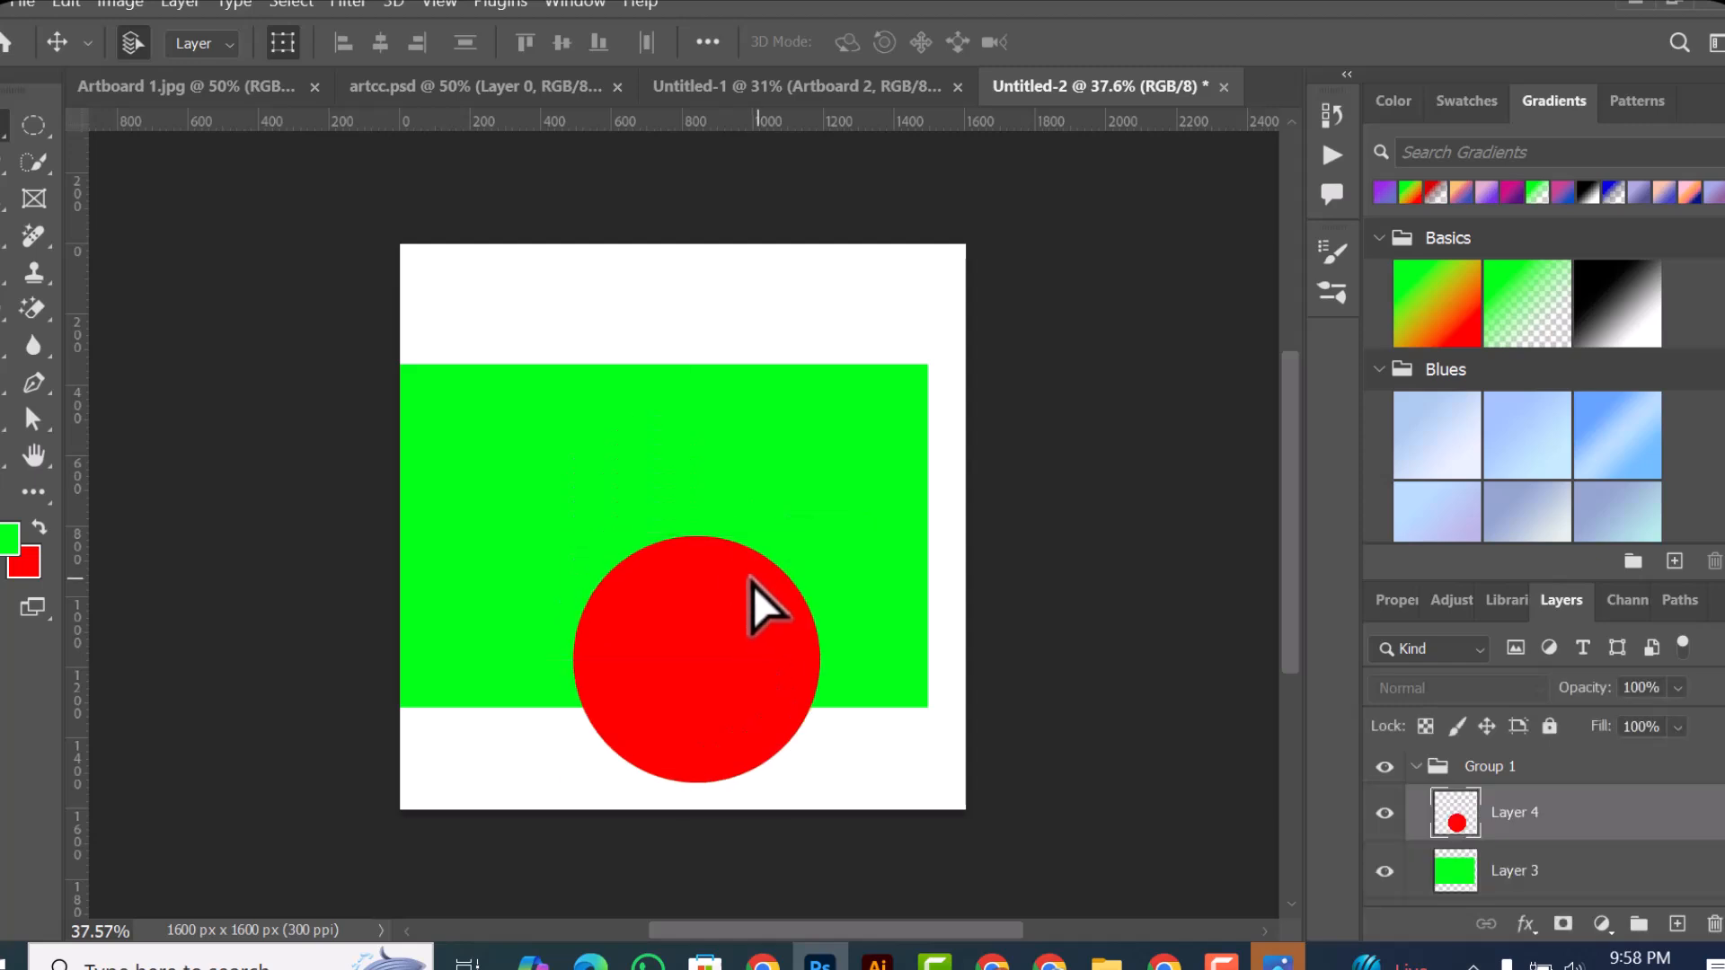
pyautogui.hotkey('ctrl', 'z')
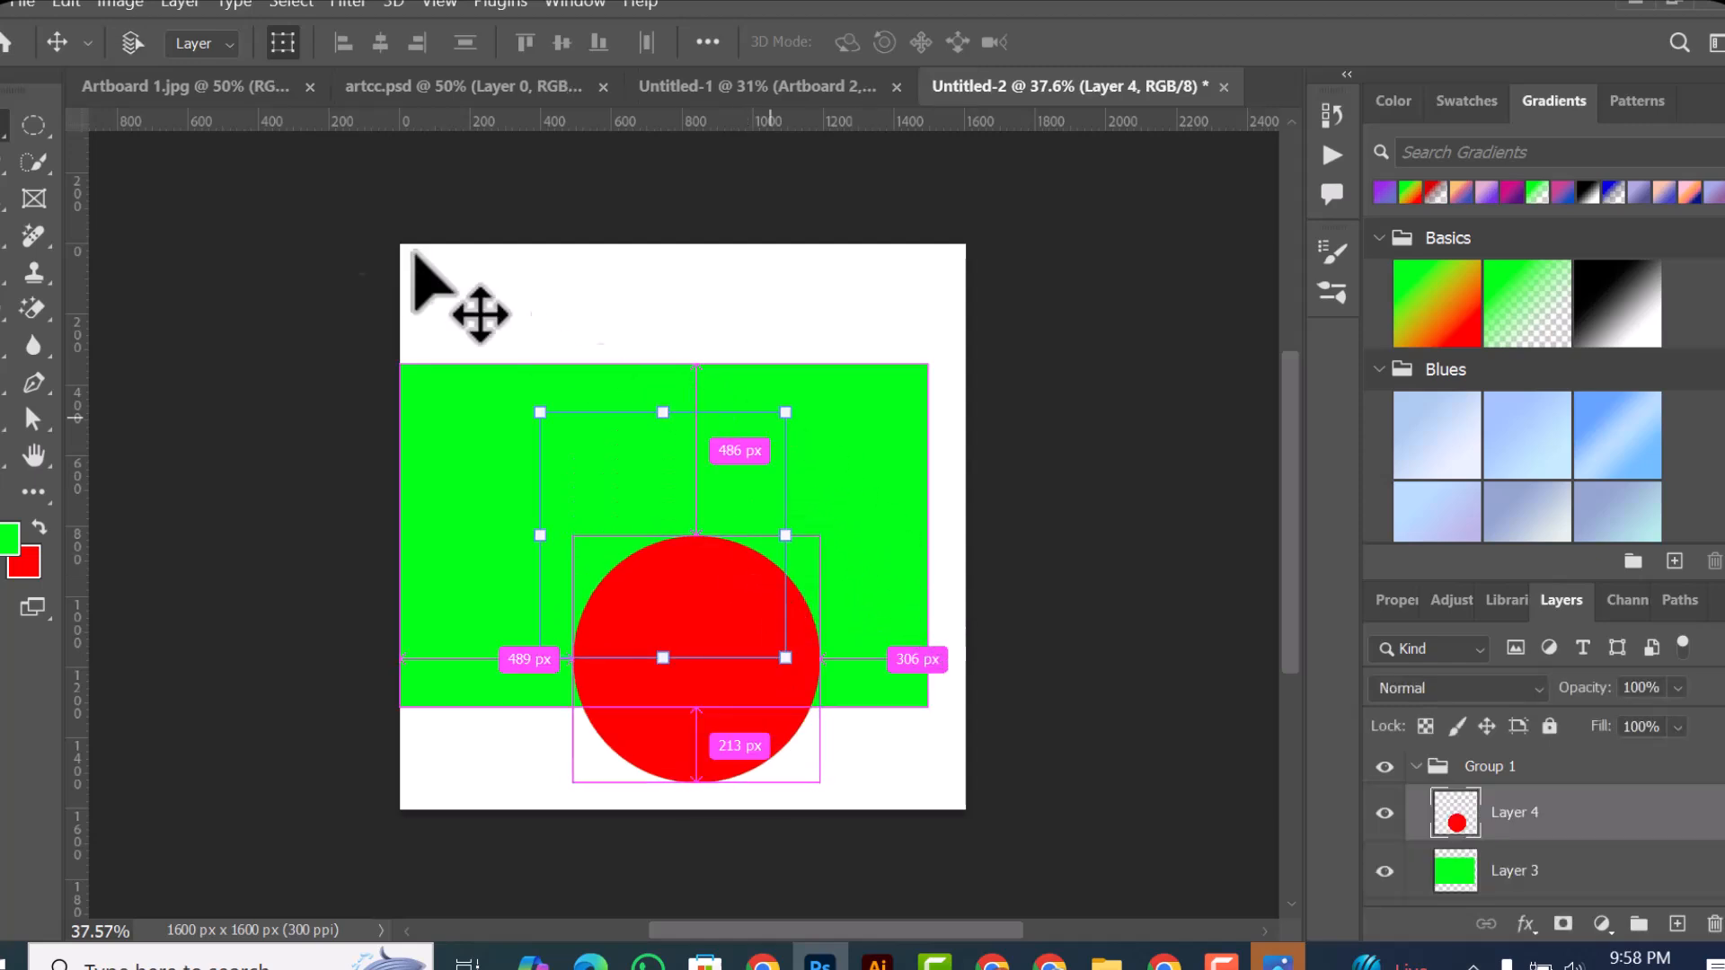
# Step: Set Auto-Select back to Group and move the grouped circle and rectangle together to the canvas's center
pyautogui.click(229, 45)
pyautogui.click(200, 73)
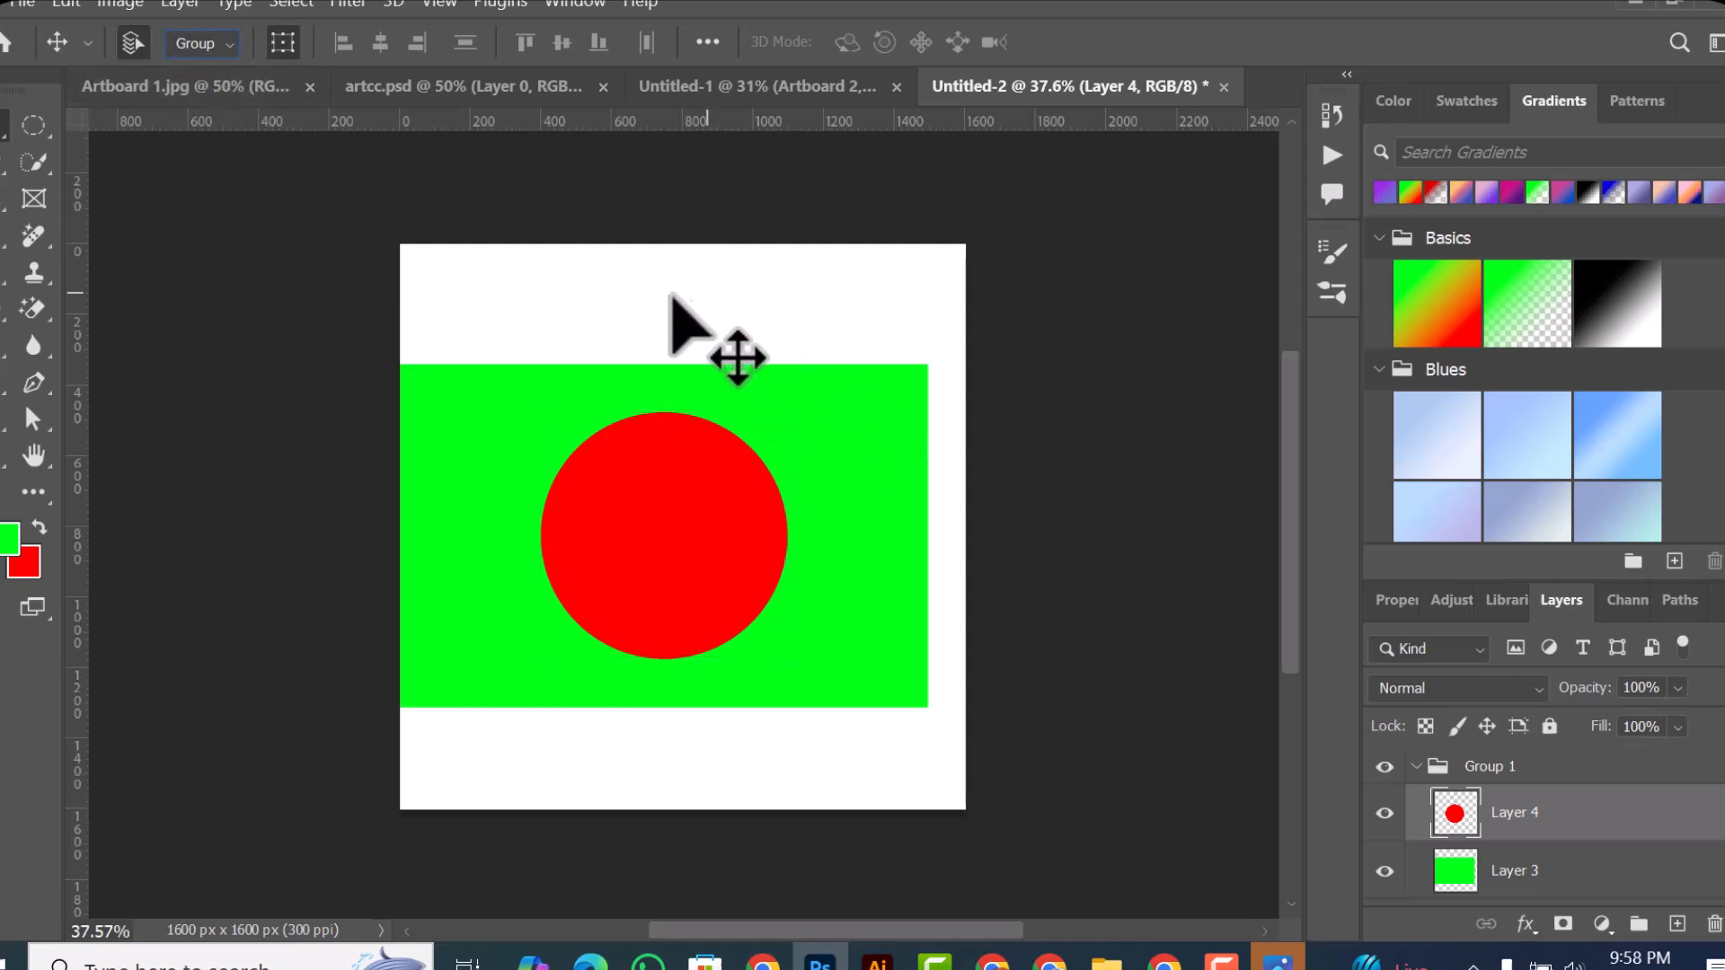
pyautogui.click(677, 551)
pyautogui.moveTo(1058, 597); pyautogui.dragTo(1179, 600)
pyautogui.click(1179, 600)
pyautogui.moveTo(666, 275); pyautogui.dragTo(764, 465)
pyautogui.moveTo(885, 443); pyautogui.dragTo(846, 426)
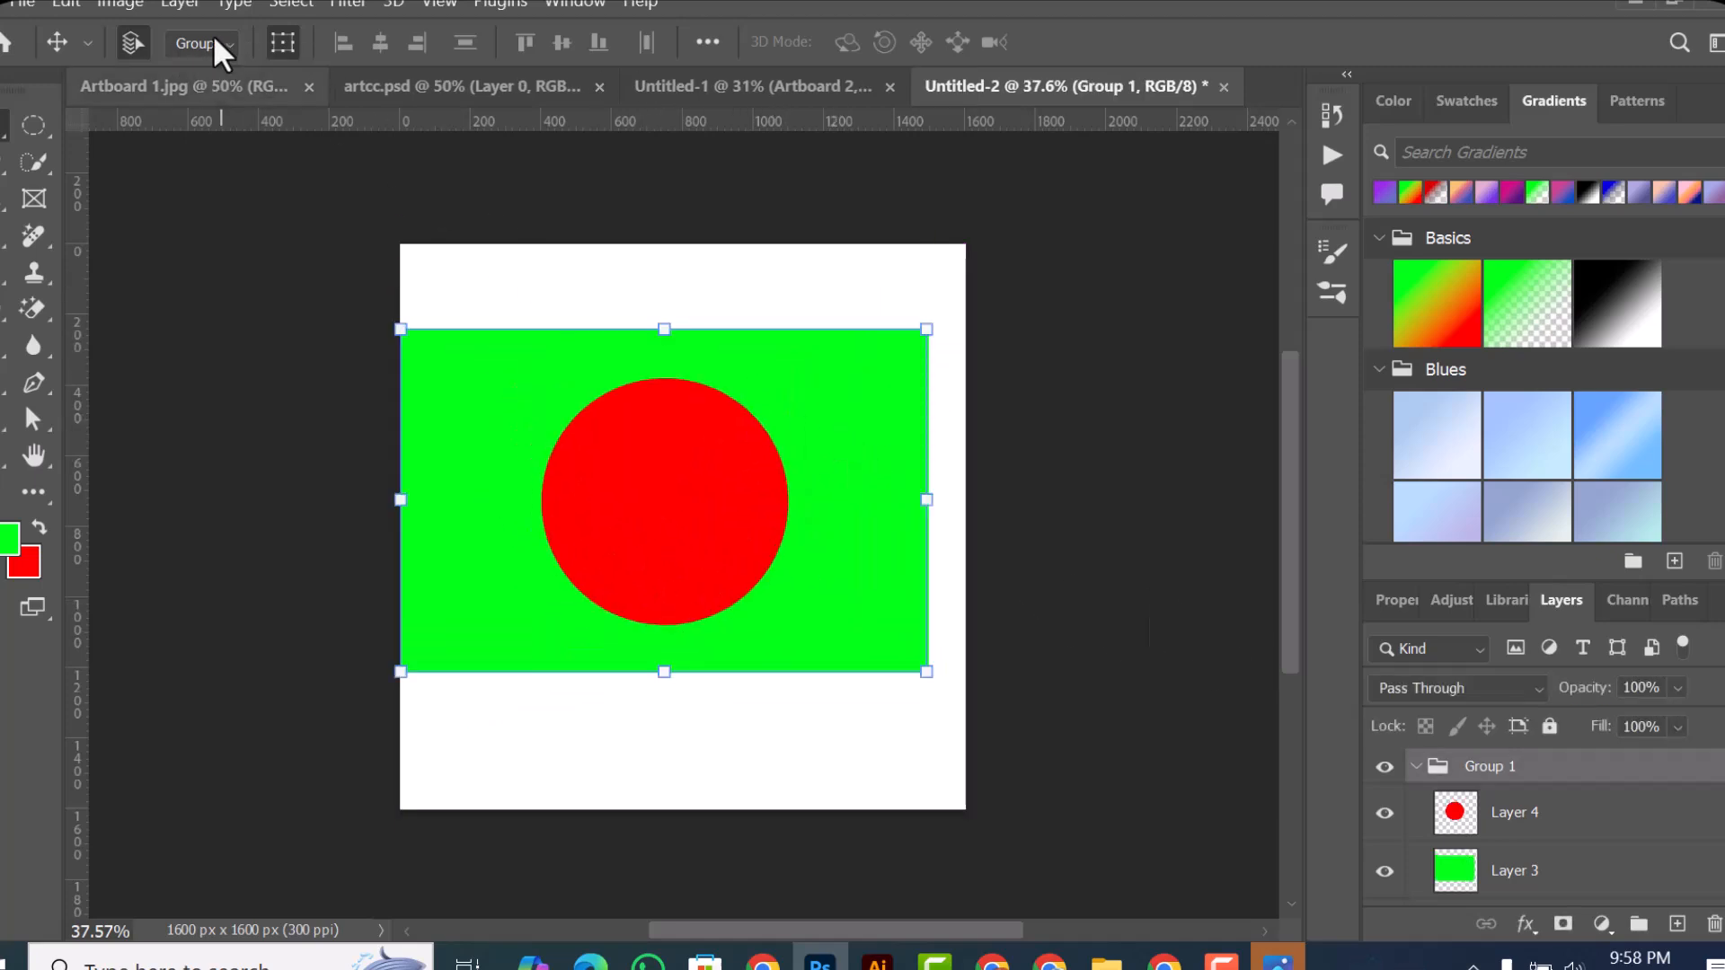
pyautogui.moveTo(773, 592); pyautogui.dragTo(755, 530)
# Step: Draw a tall elliptical marquee over the circle, and replace it with a long flat one across the rectangle's upper part
pyautogui.click(39, 123)
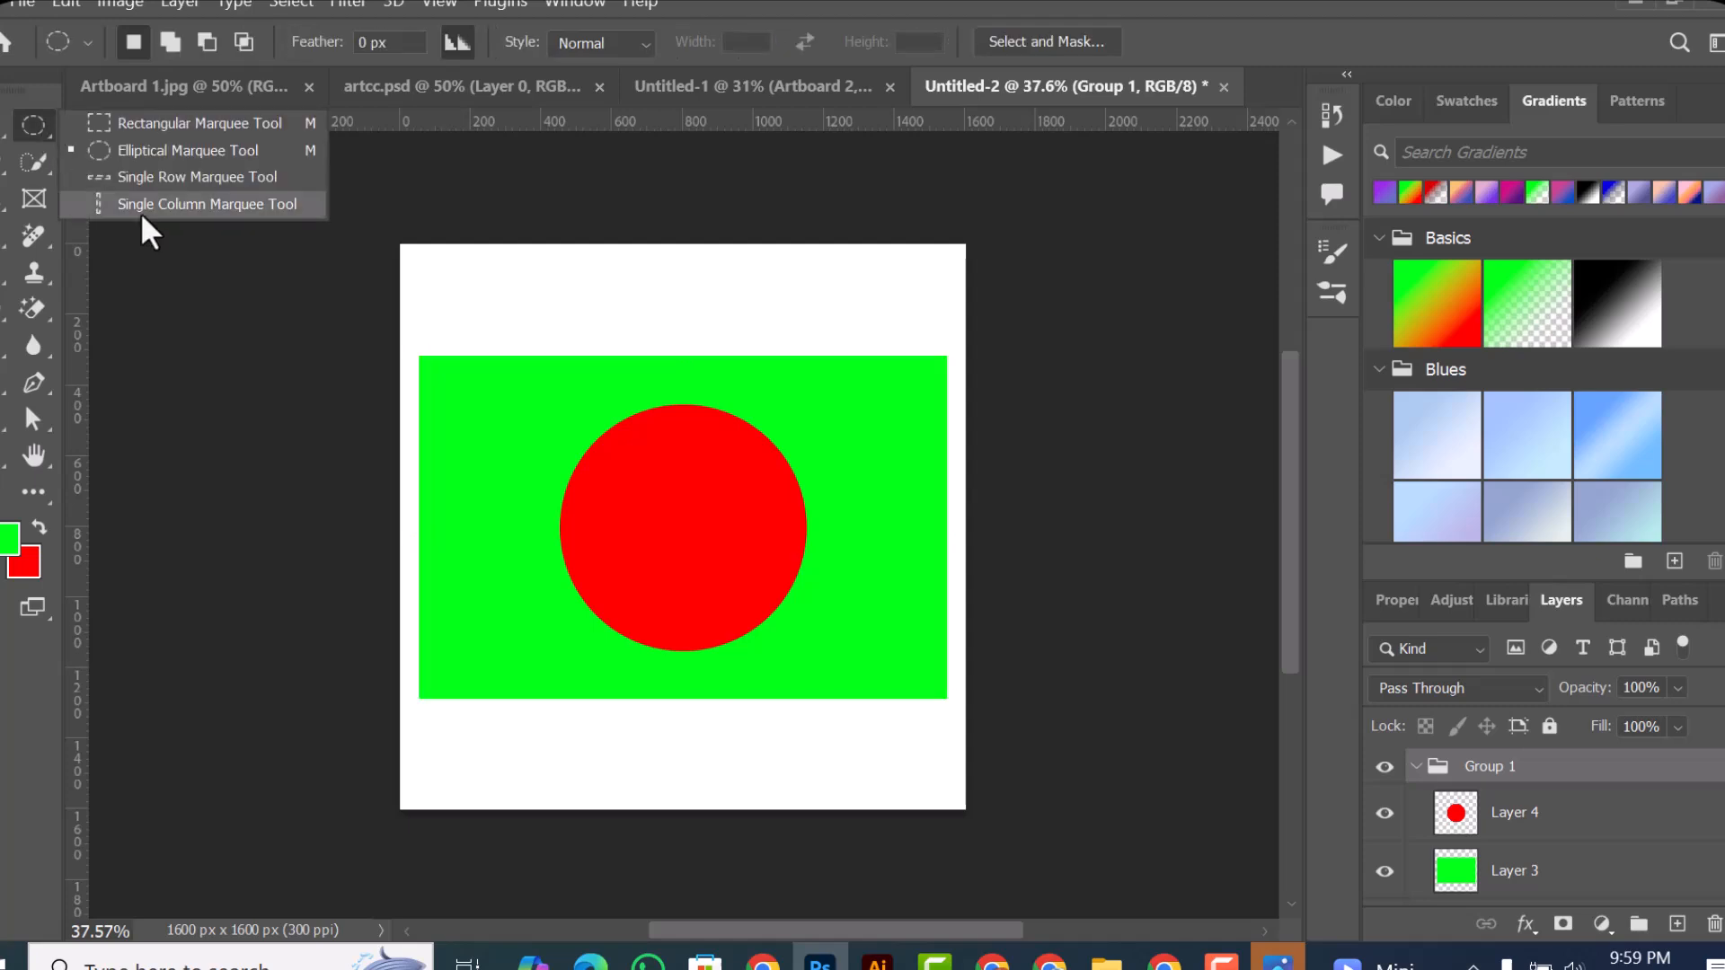
pyautogui.click(154, 149)
pyautogui.moveTo(584, 264); pyautogui.dragTo(769, 593)
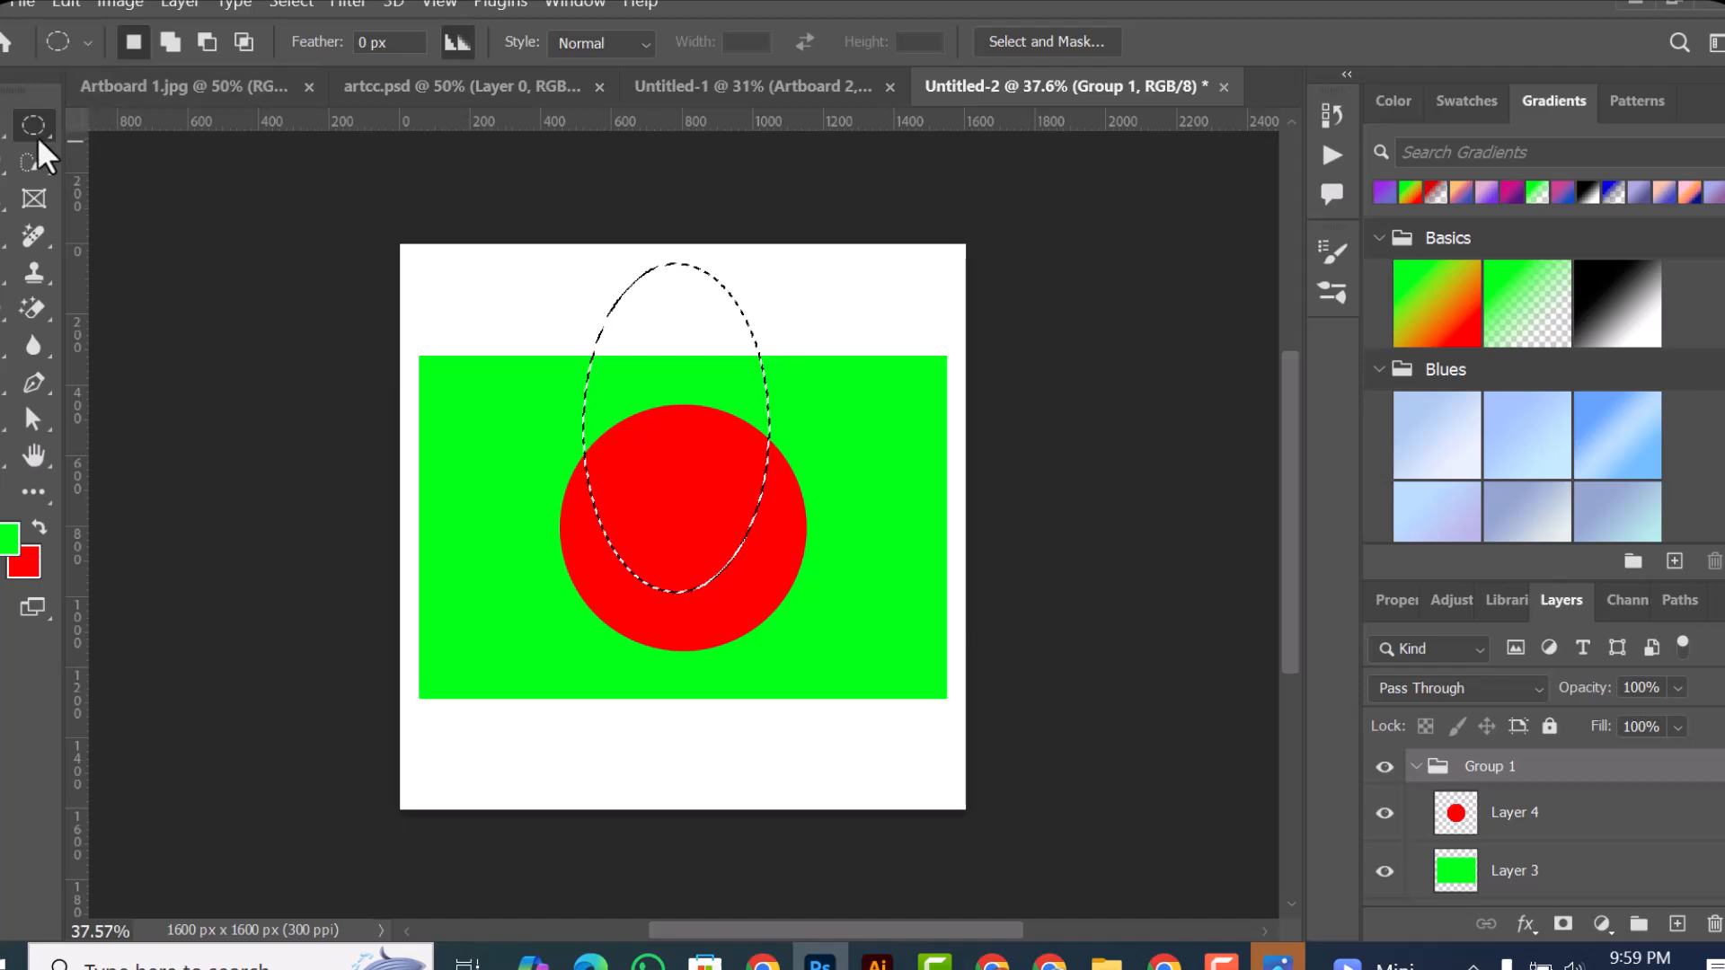
pyautogui.moveTo(299, 332); pyautogui.dragTo(851, 421)
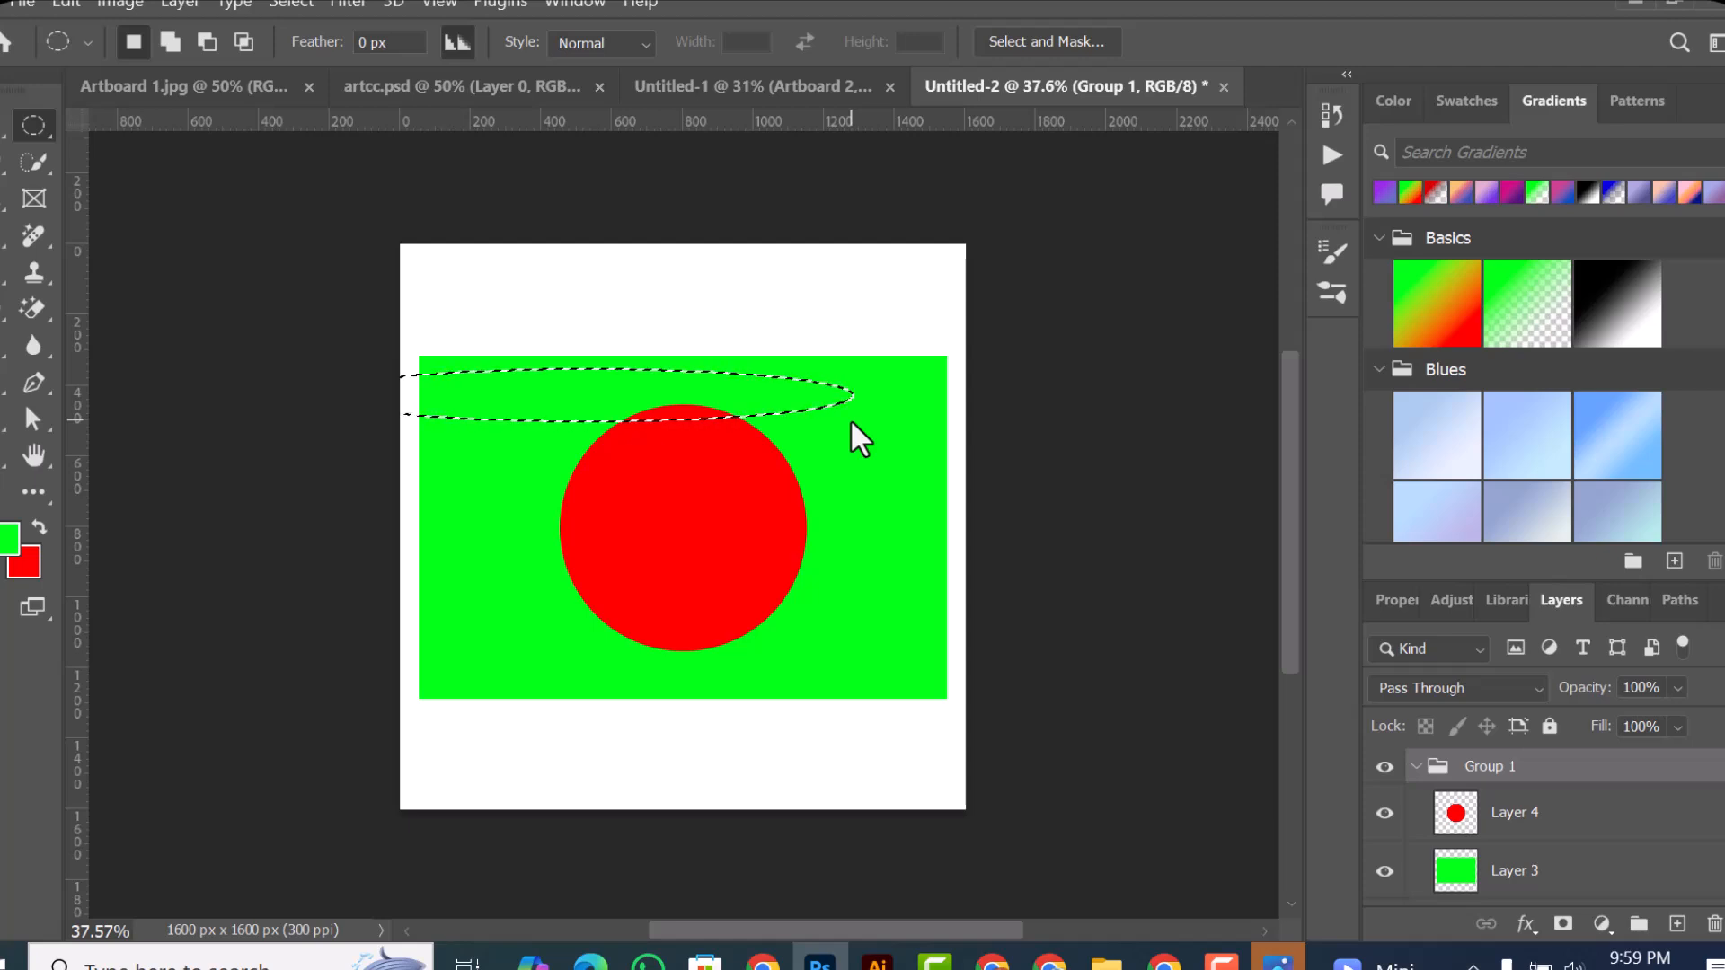
# Step: Try filling the selection on the group, and instead create a new layer and fill it with the green foreground color
pyautogui.hotkey('alt', 'BackSpace')
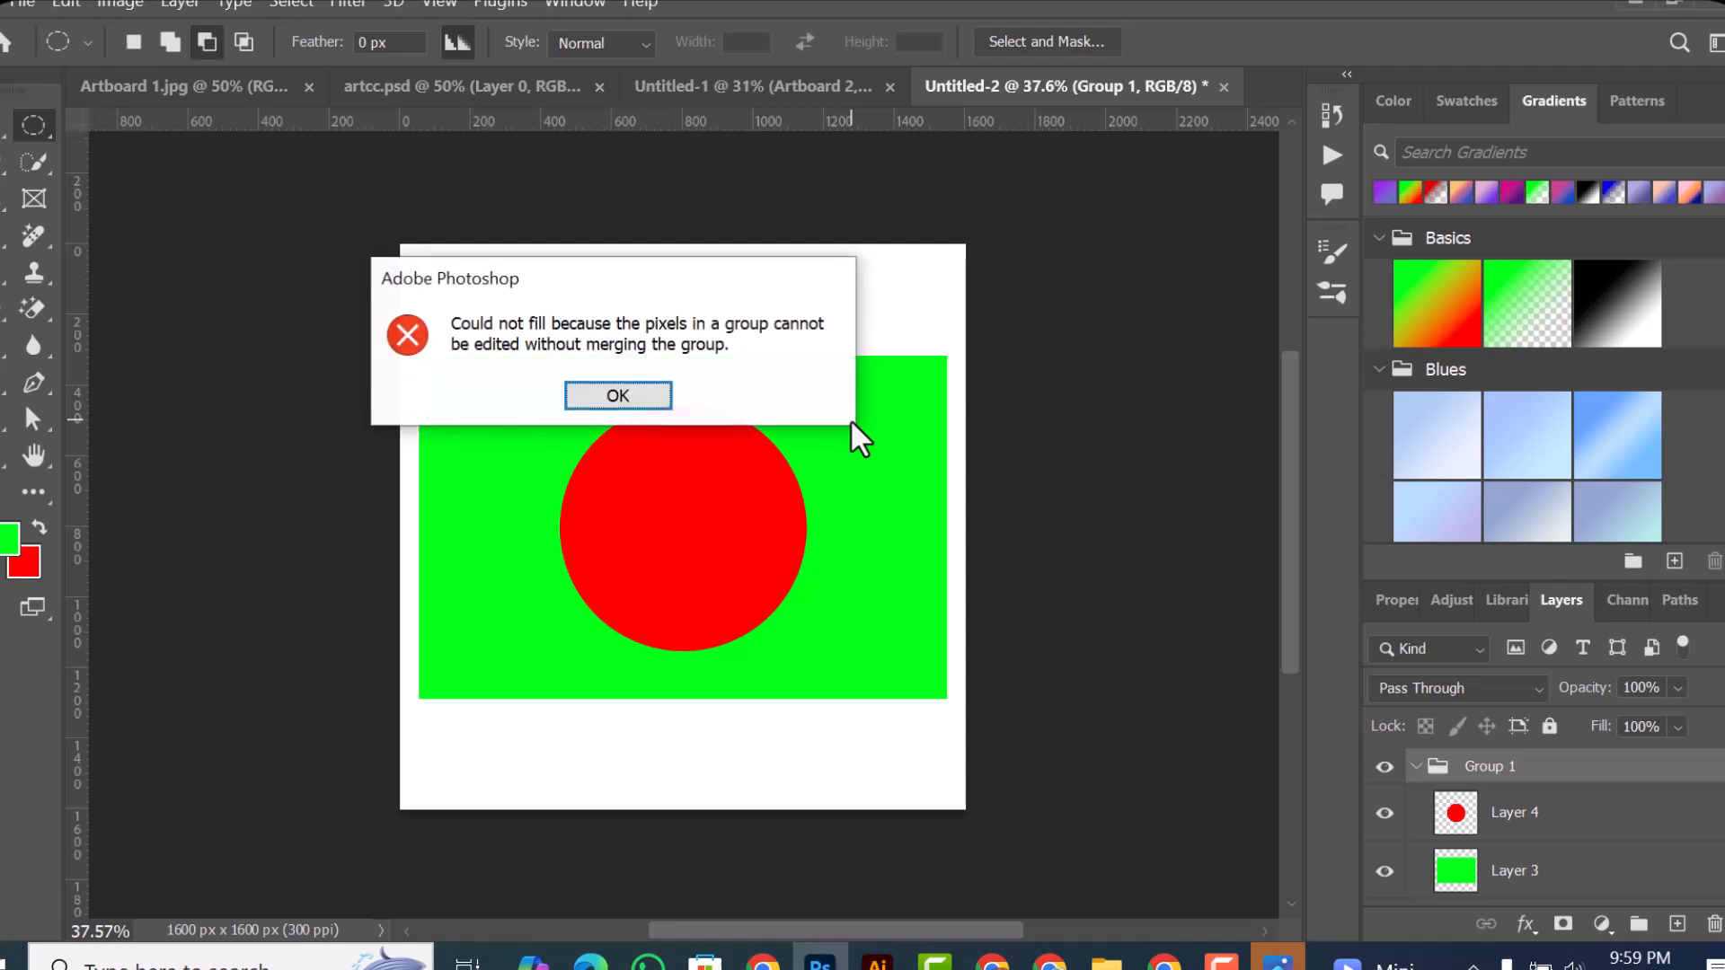
pyautogui.click(617, 396)
pyautogui.click(1676, 924)
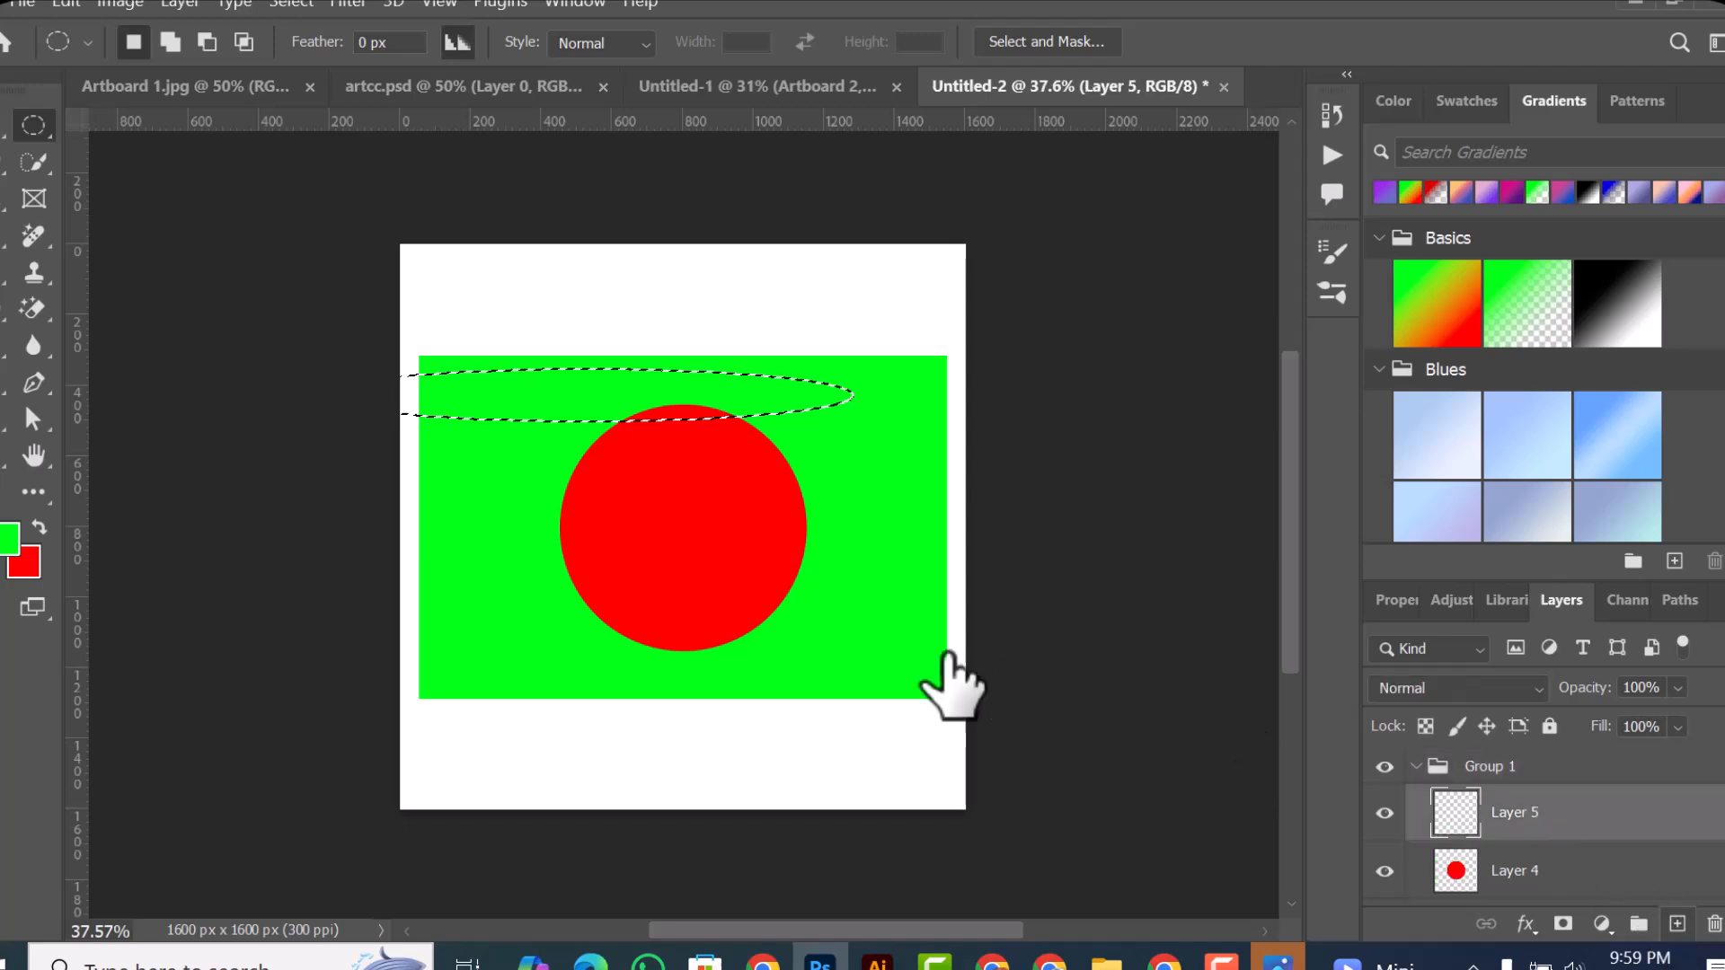
pyautogui.press('alt')
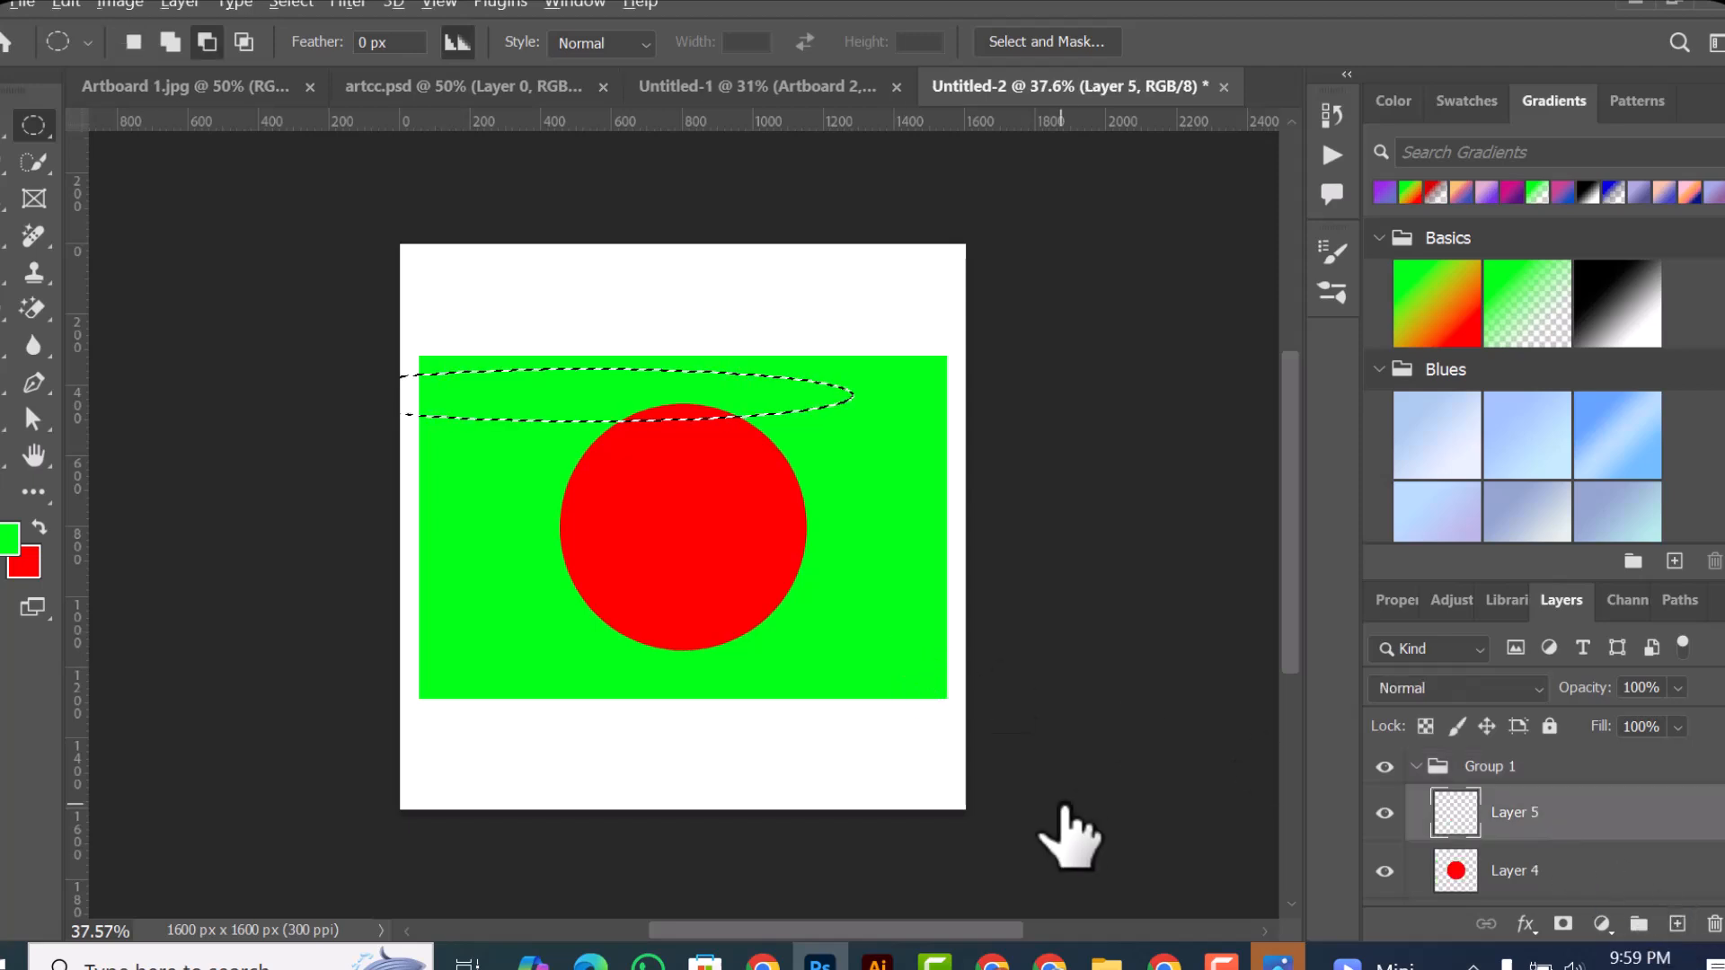
pyautogui.hotkey('alt', 'BackSpace')
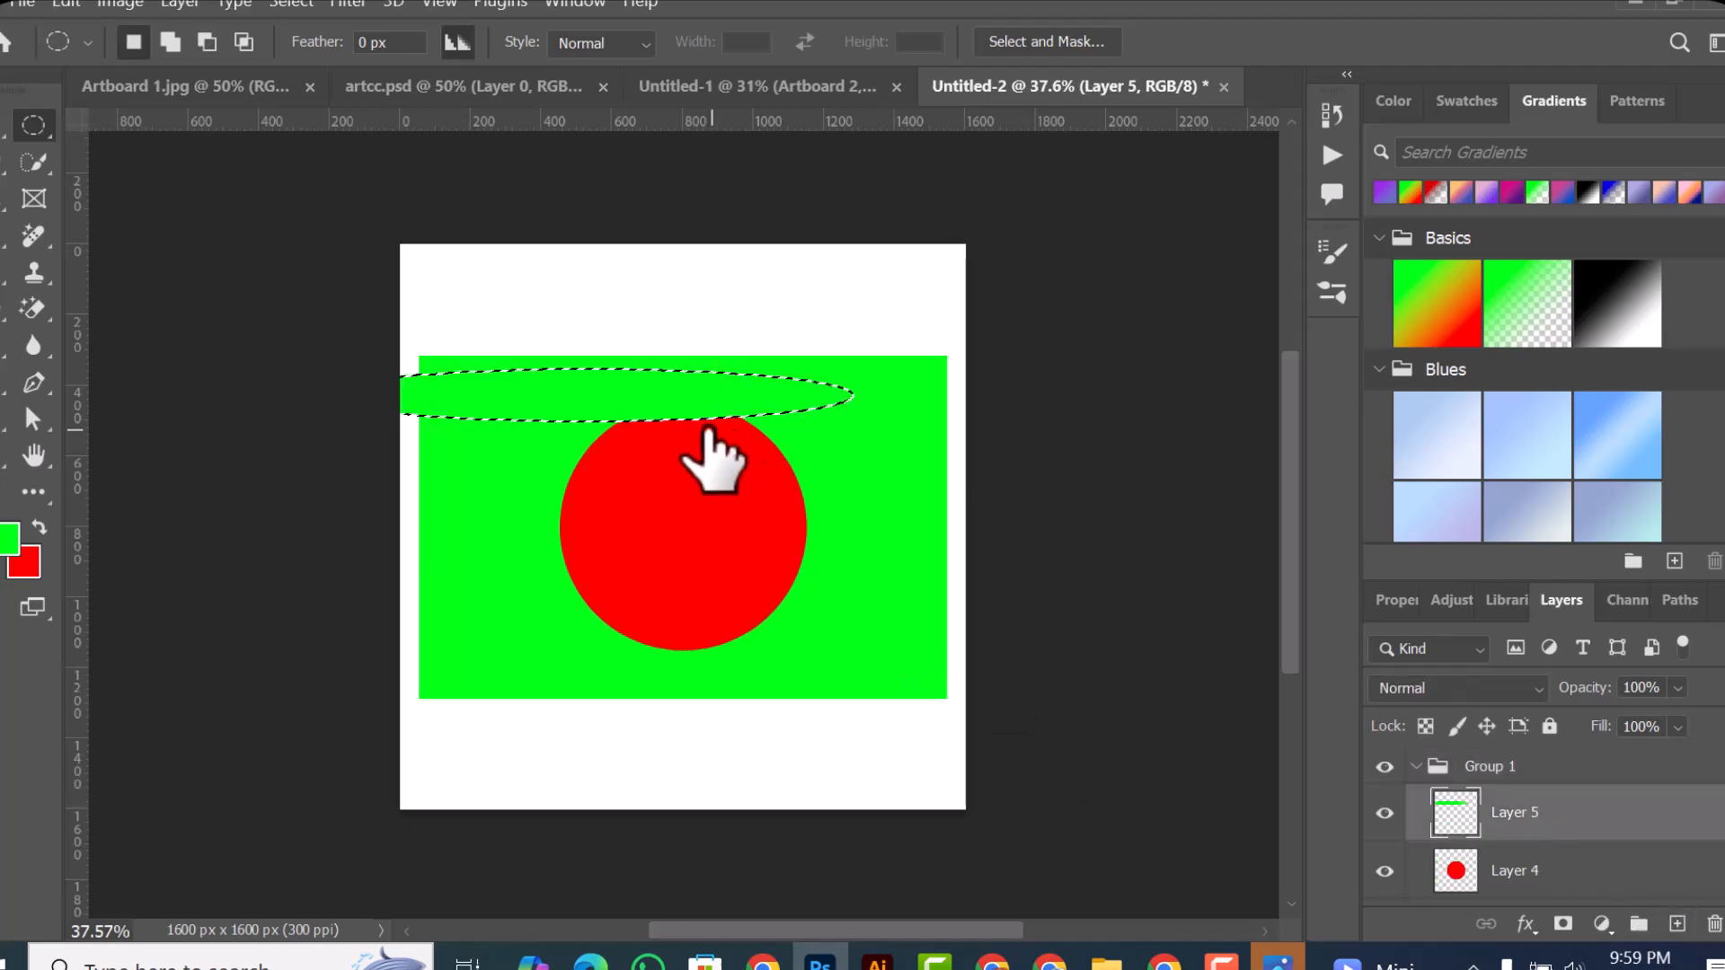
# Step: Move the green ellipse up to the rectangle's upper edge, delete its pixels, and clear the selection
pyautogui.click(4, 126)
pyautogui.moveTo(459, 404); pyautogui.dragTo(566, 335)
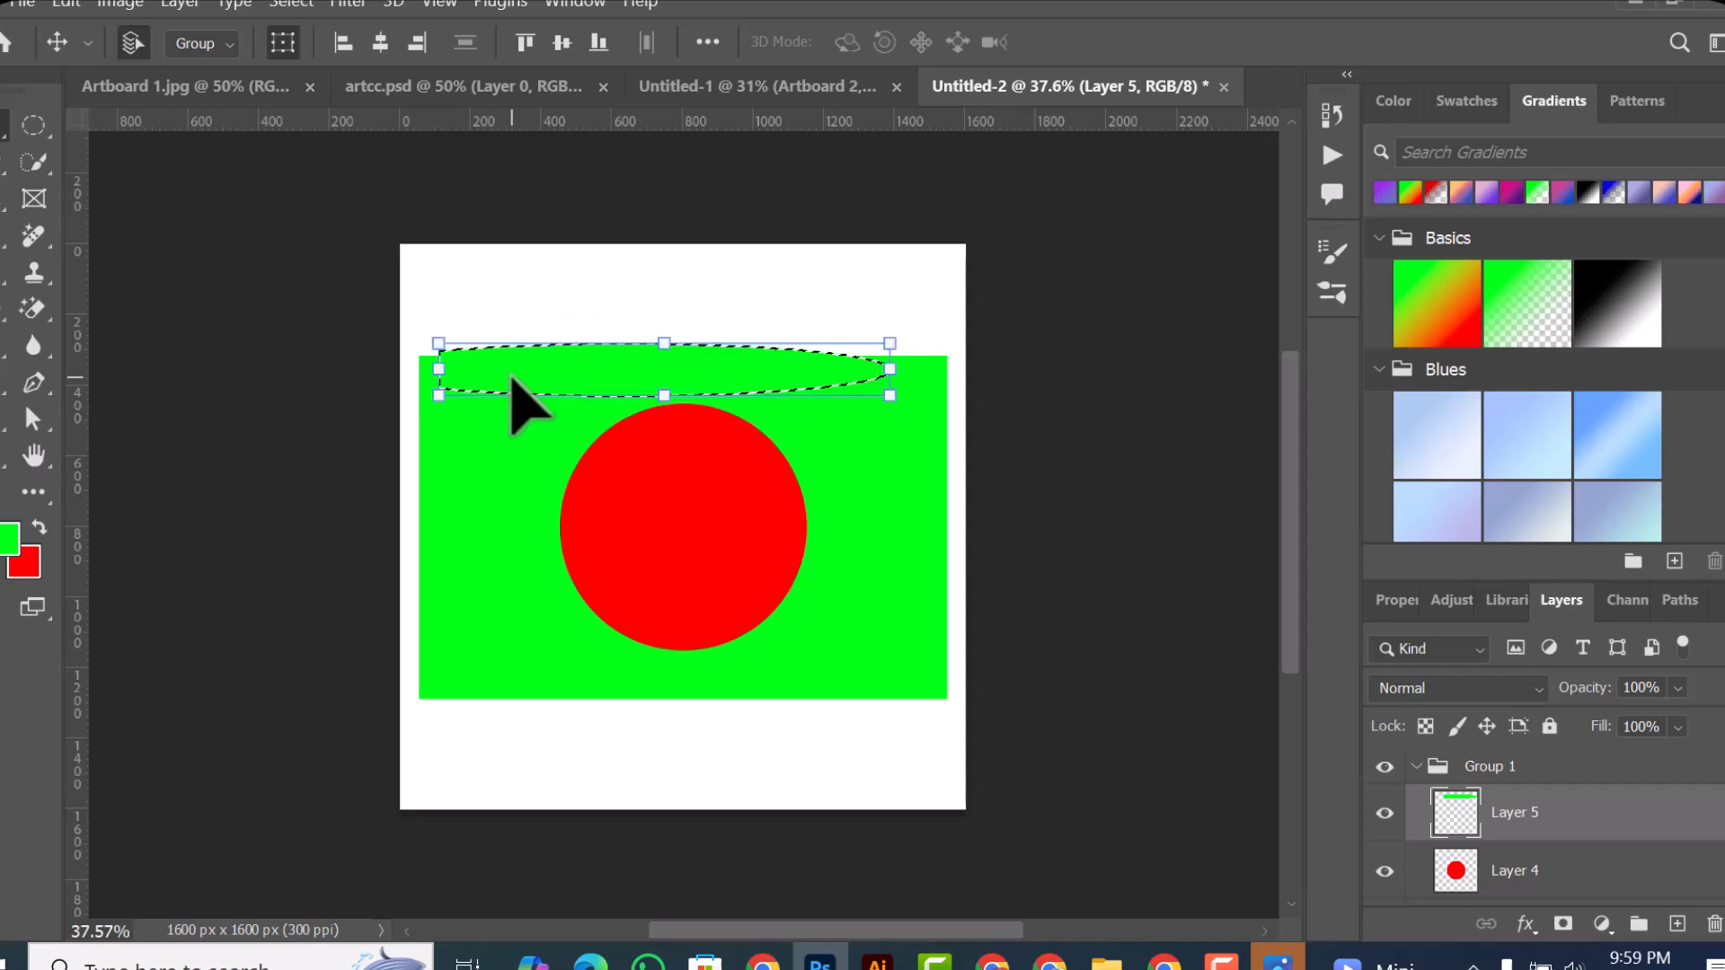
pyautogui.press('Delete')
pyautogui.hotkey('ctrl', 'd')
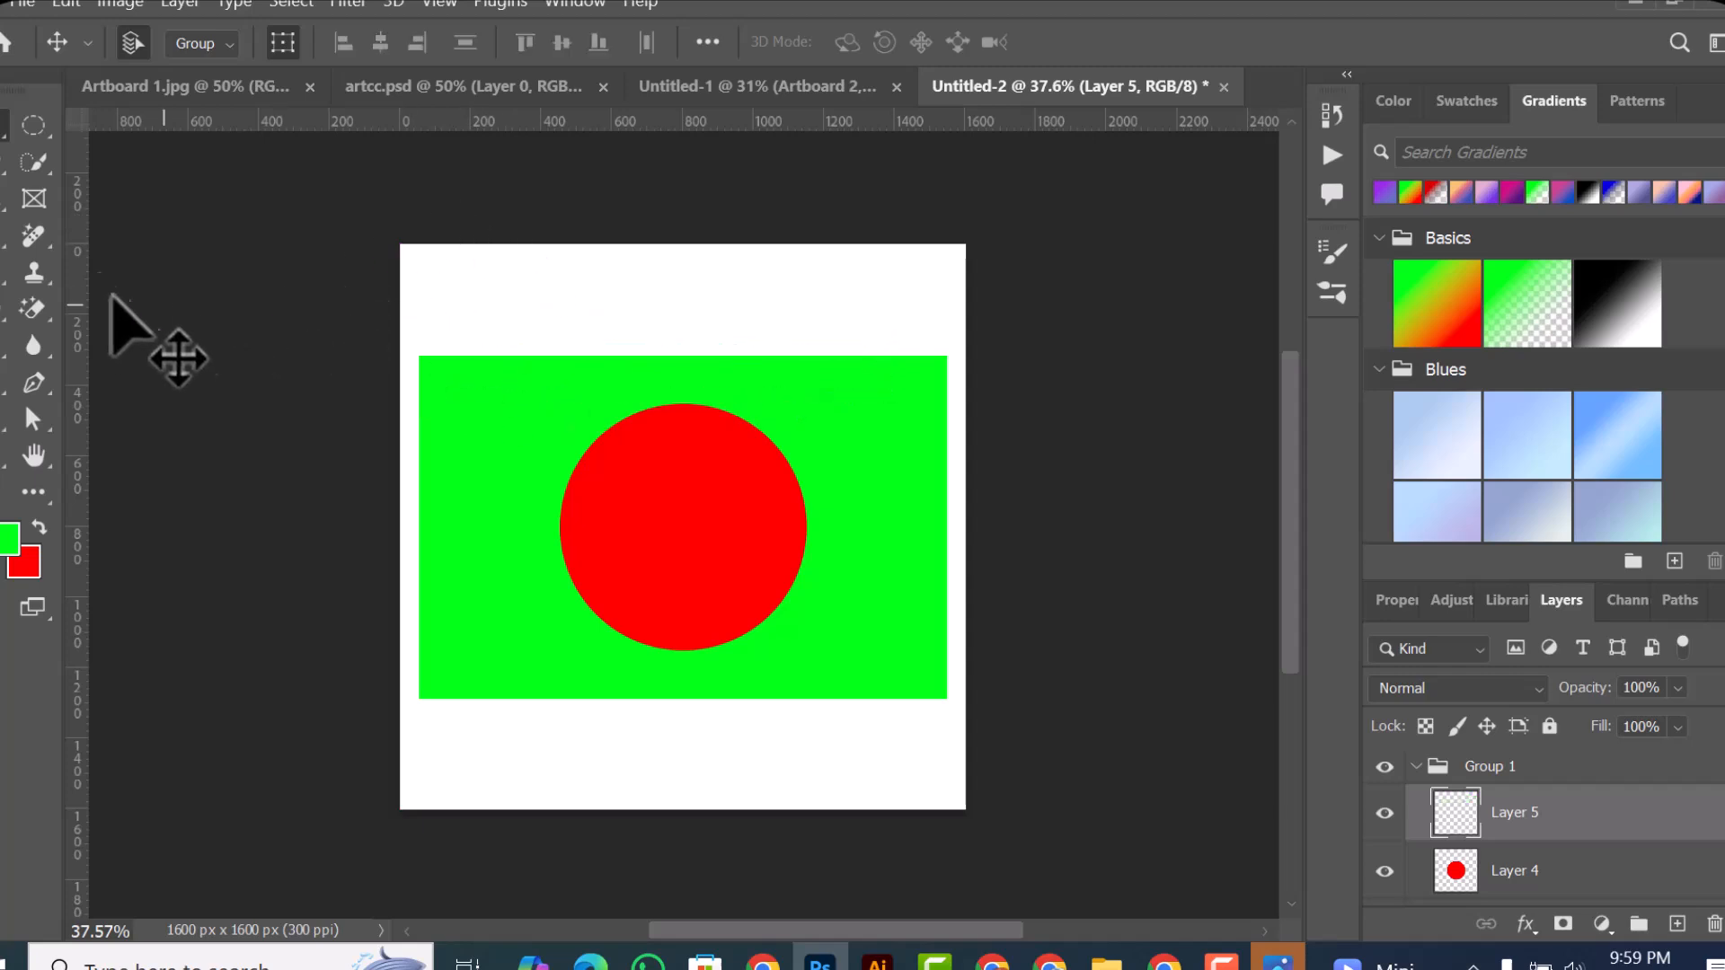
# Step: Open the list of marquee tool variants
pyautogui.click(36, 119)
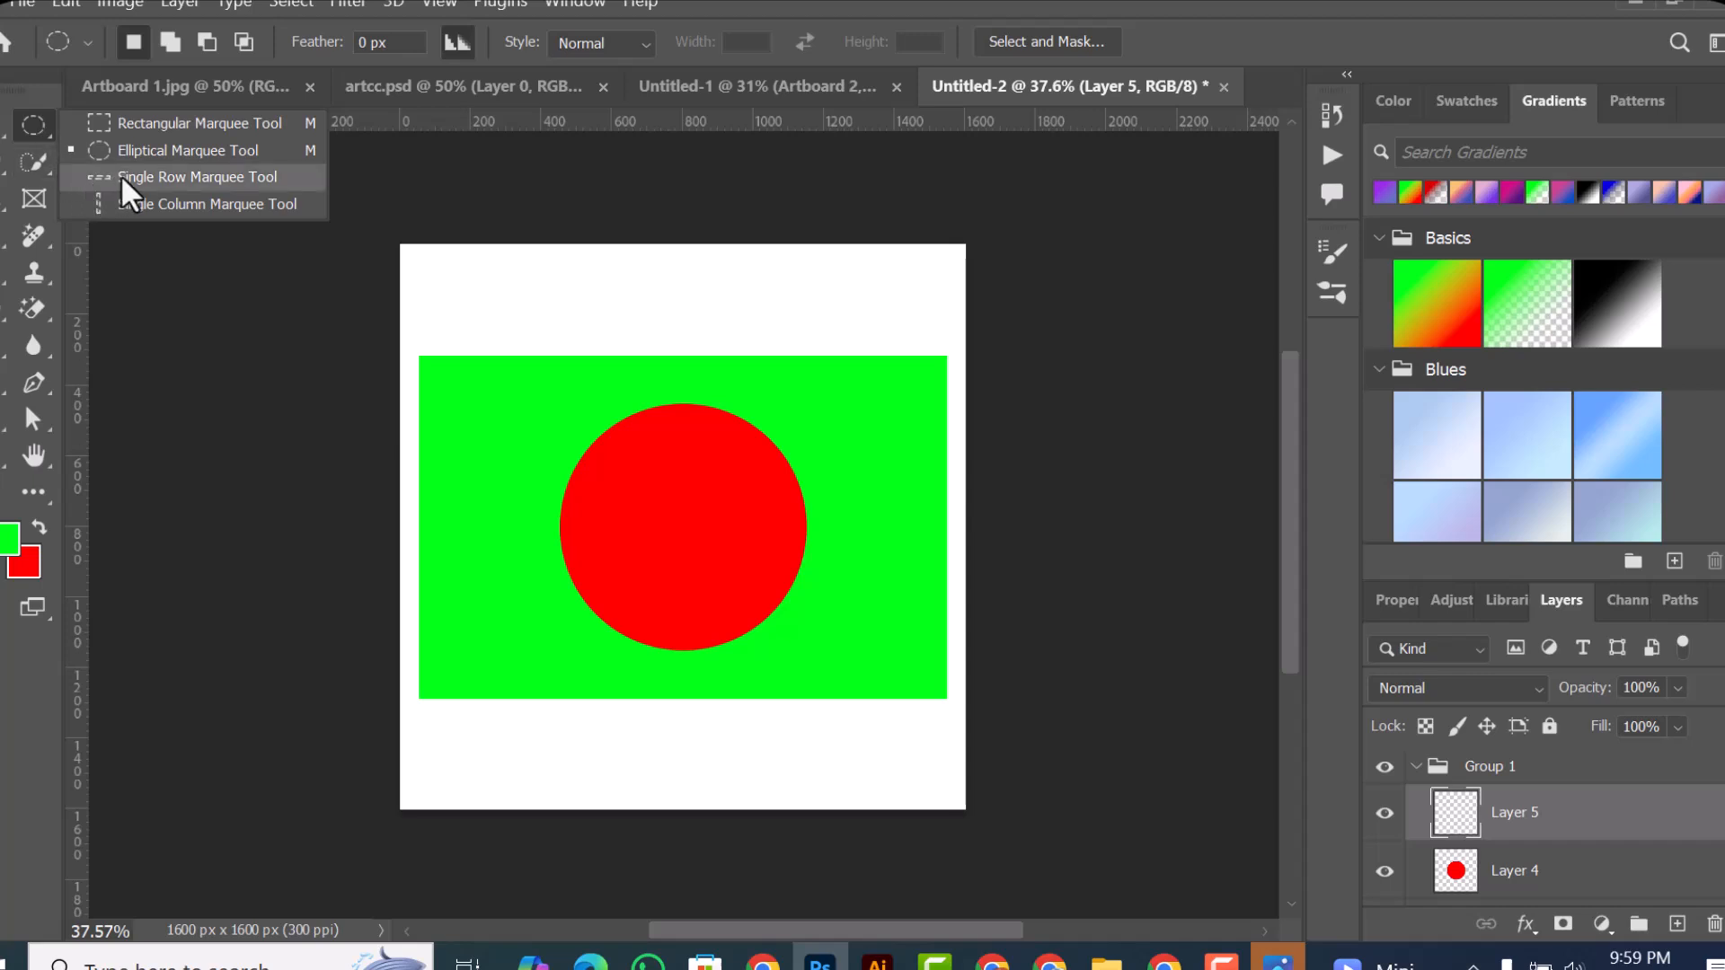
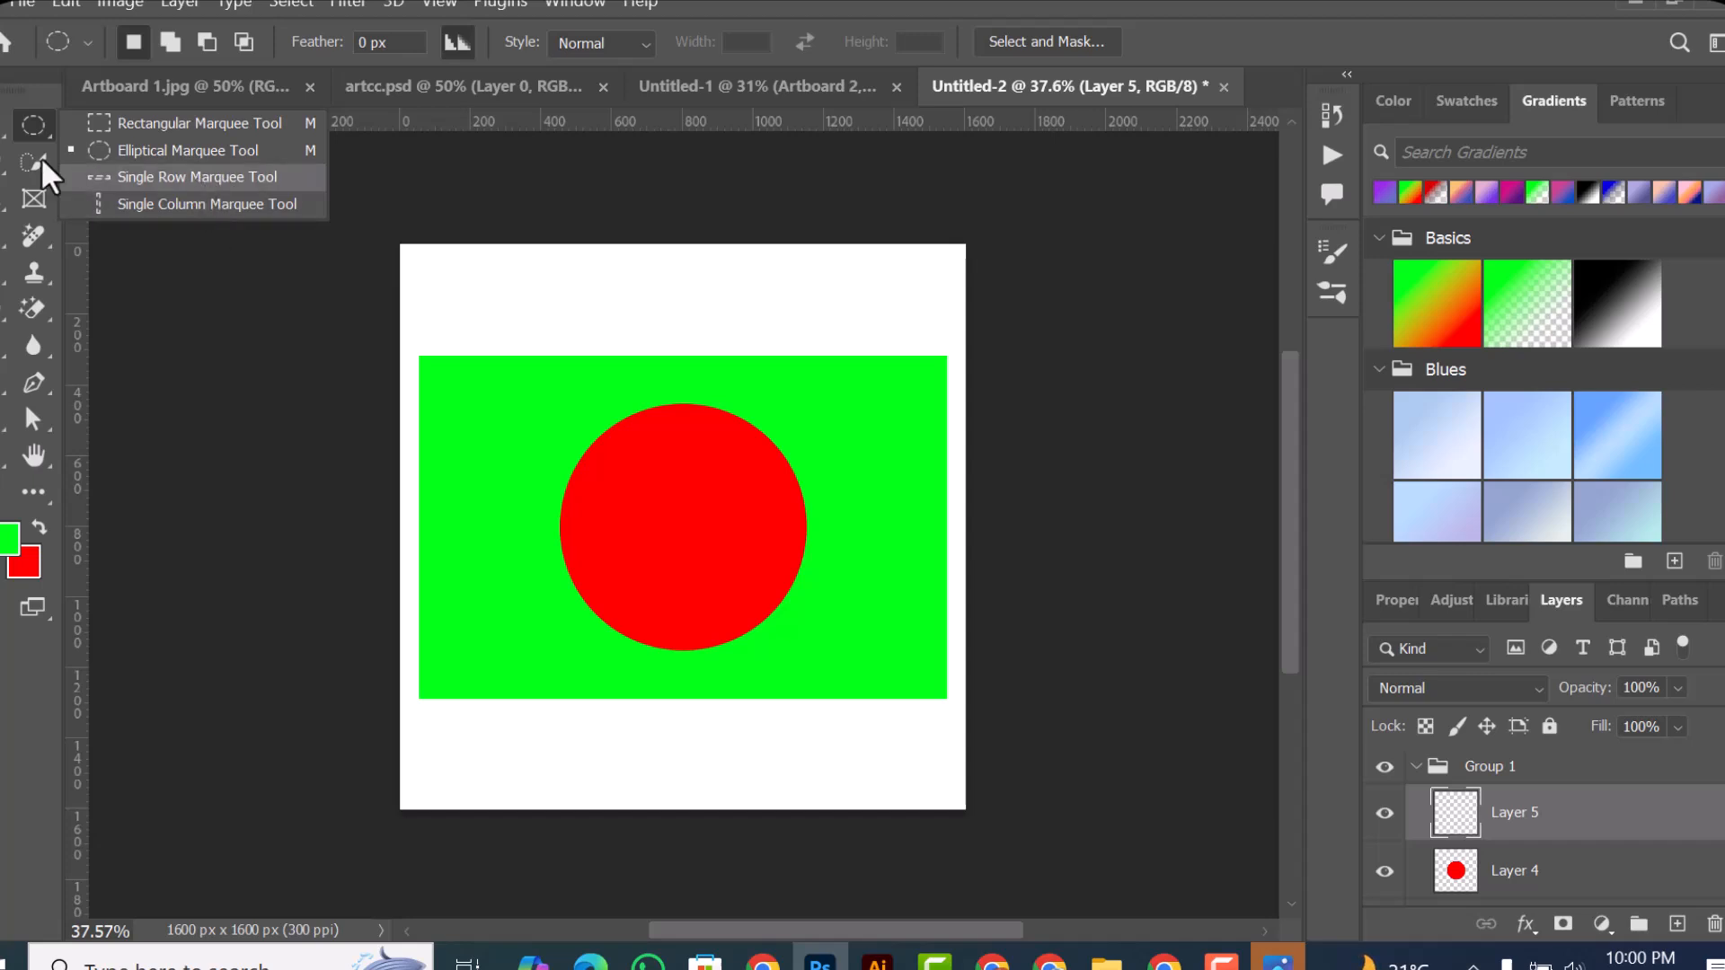
# Step: Make a single-row marquee selection above the green rectangle, fill it with green on a new layer, and clear the selections
pyautogui.click(214, 174)
pyautogui.moveTo(493, 250); pyautogui.dragTo(651, 307)
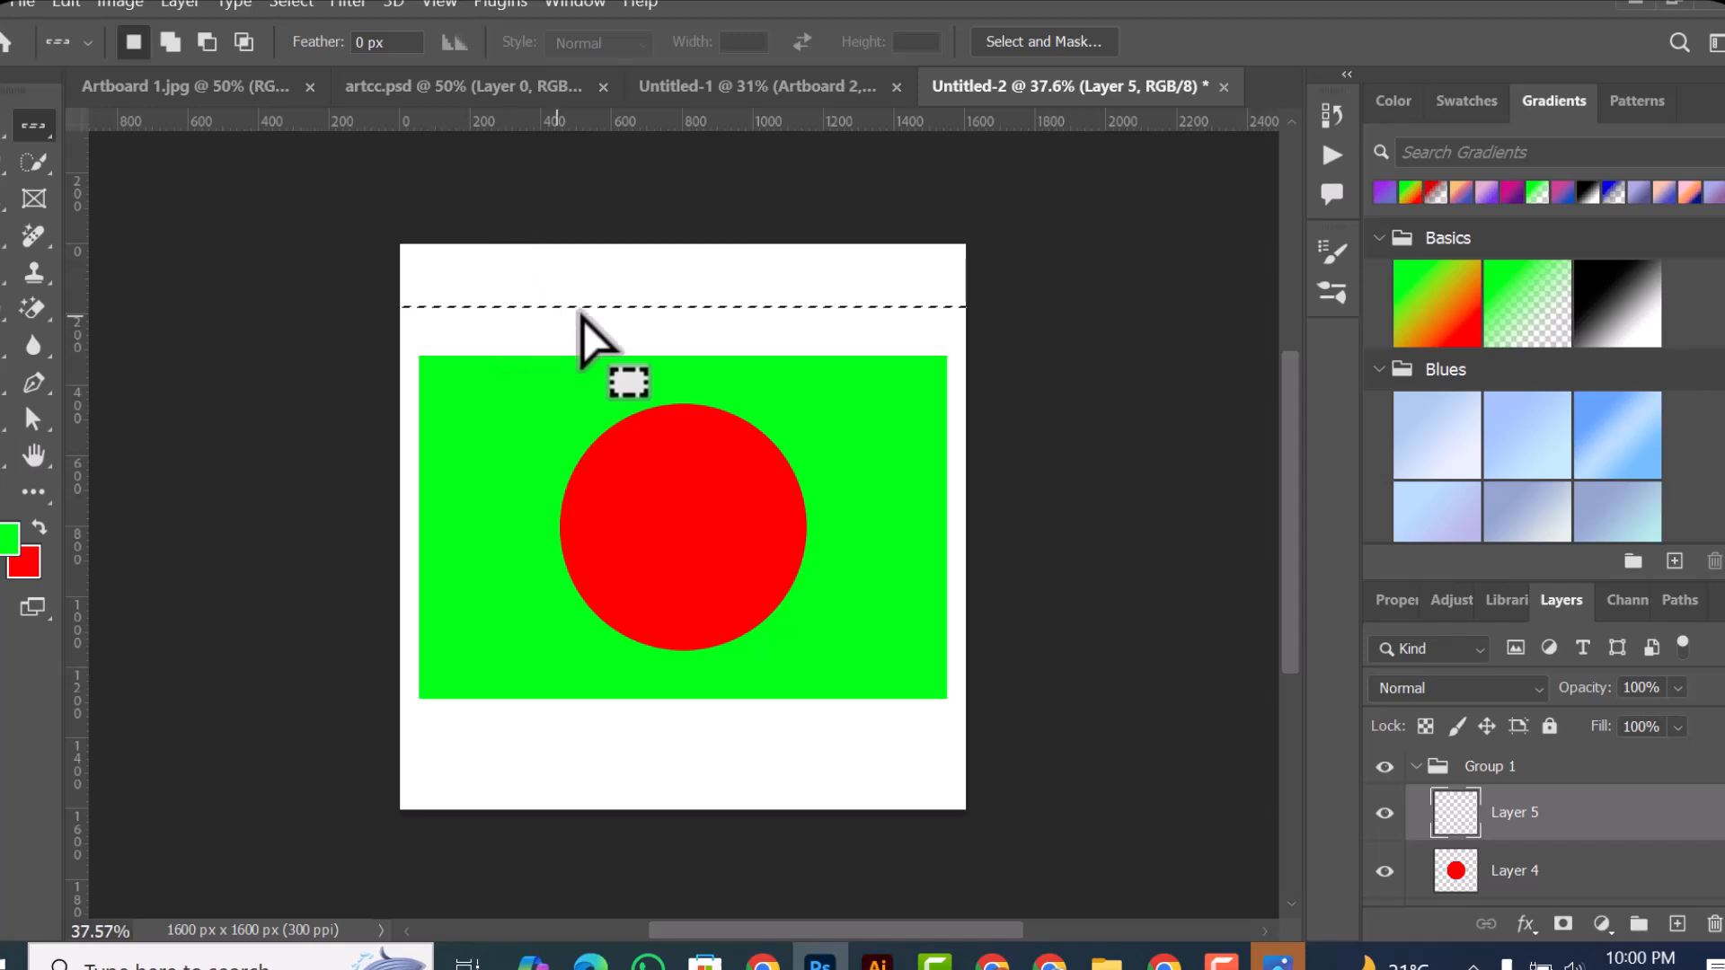
pyautogui.click(1617, 776)
pyautogui.click(1676, 923)
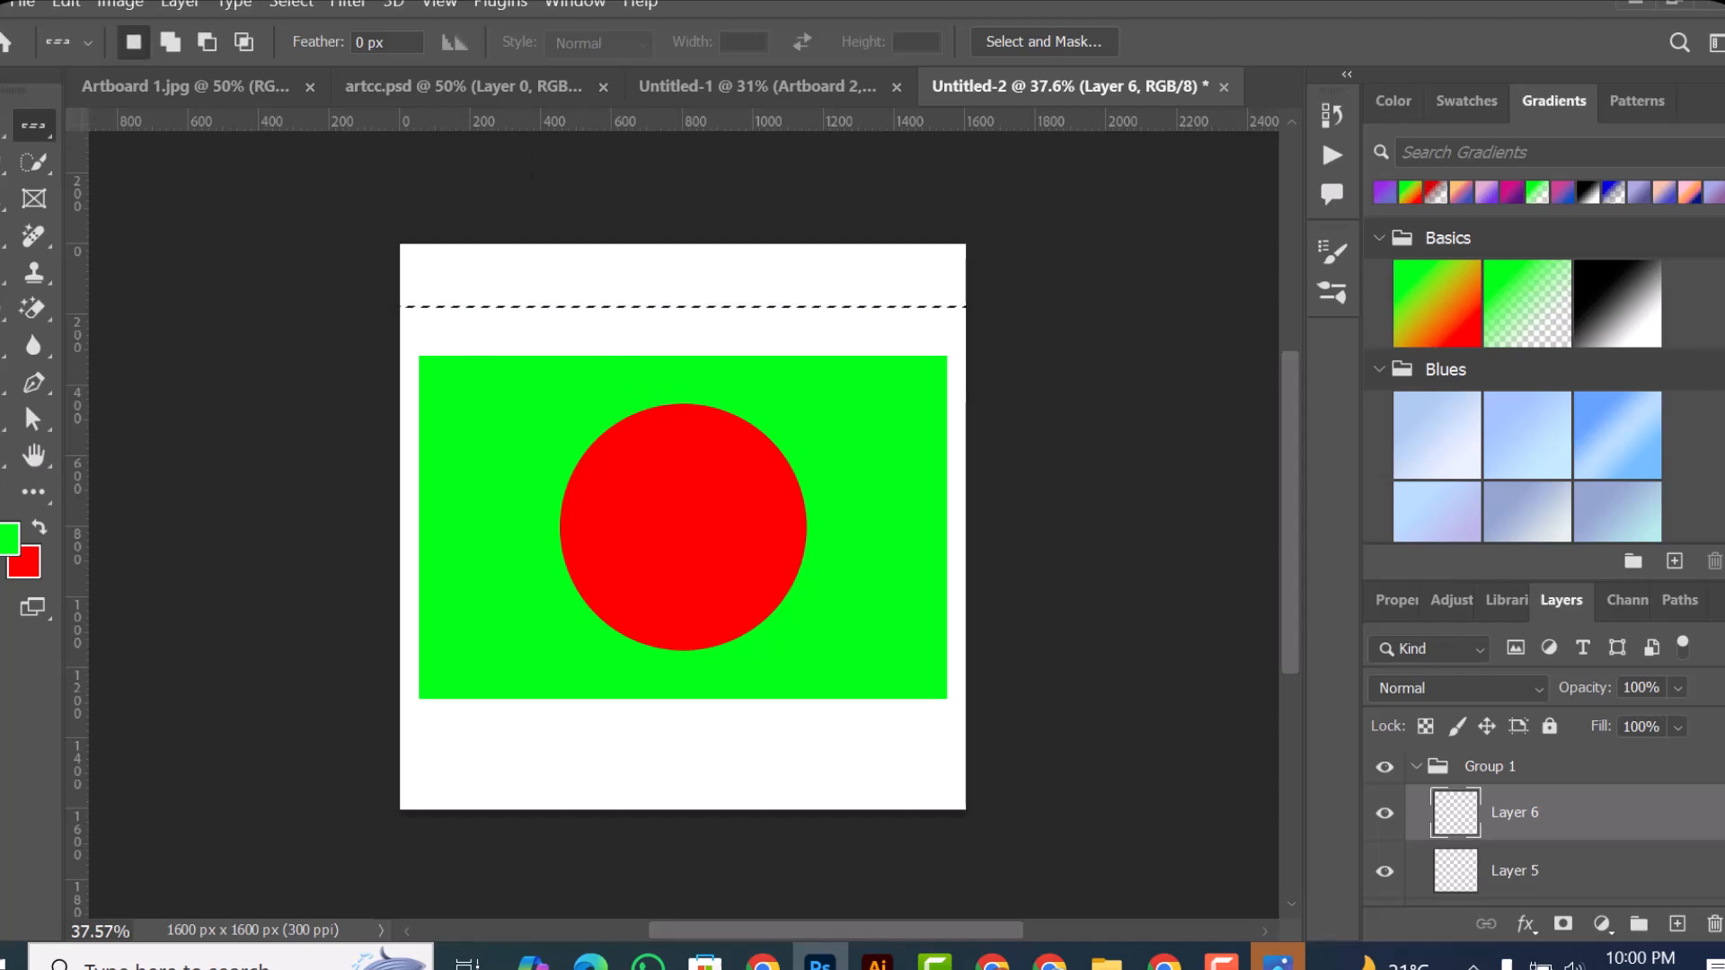
pyautogui.click(33, 126)
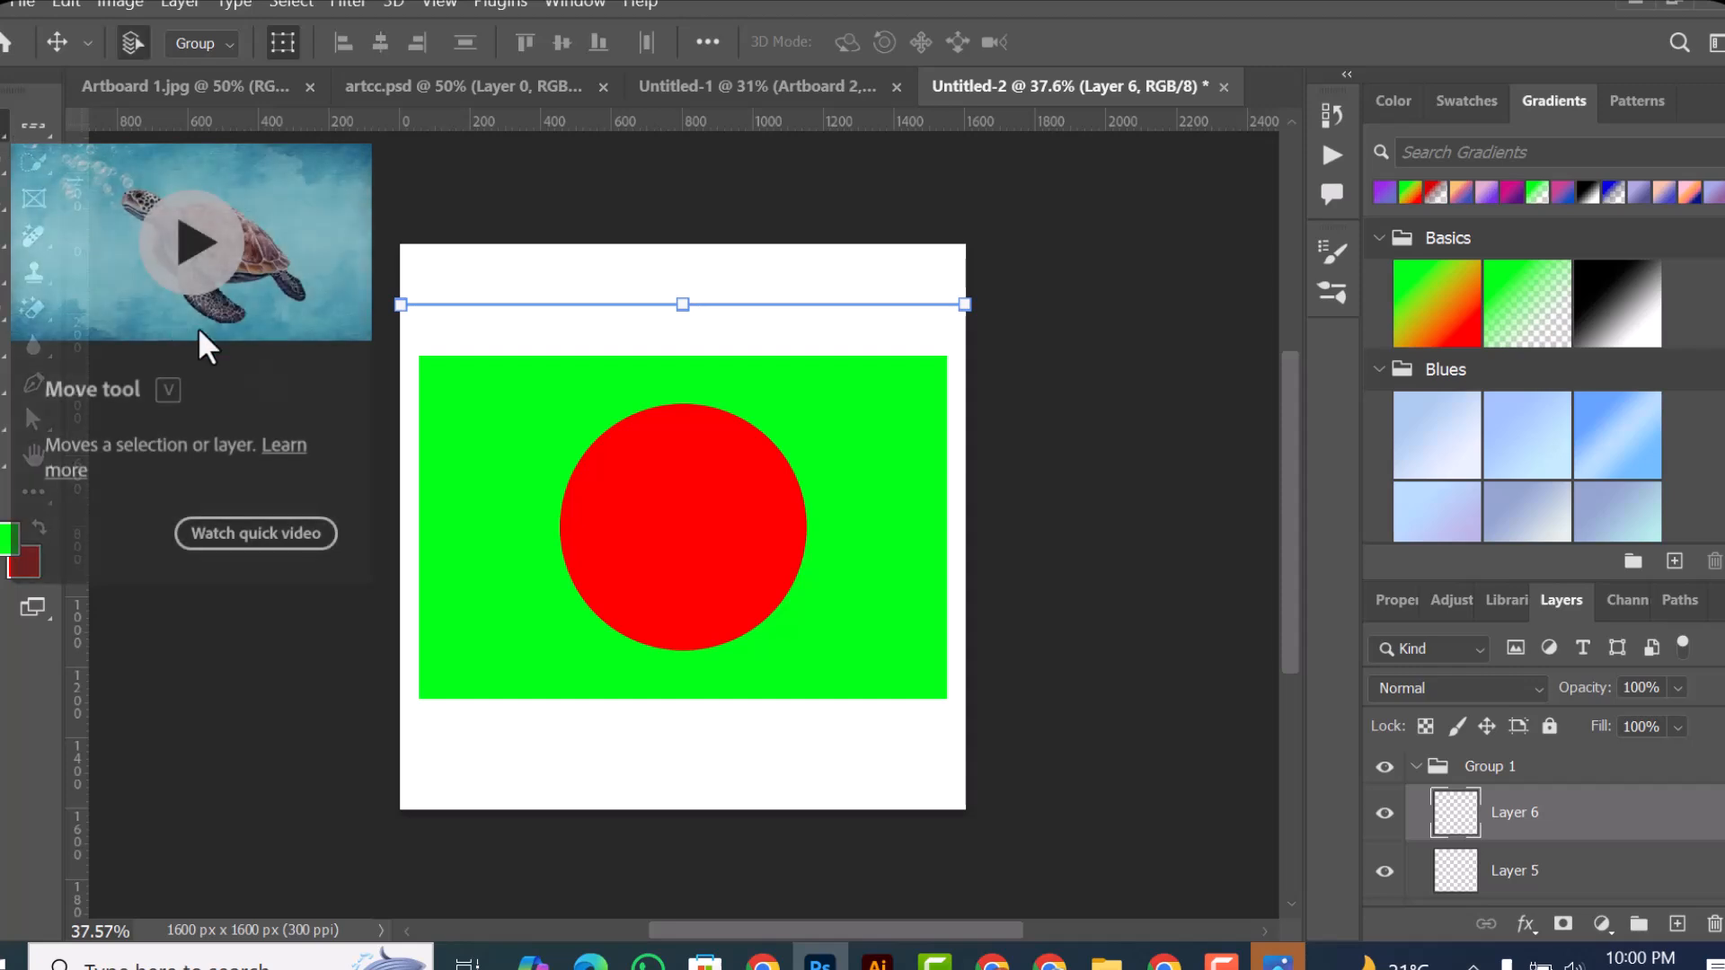
pyautogui.click(494, 241)
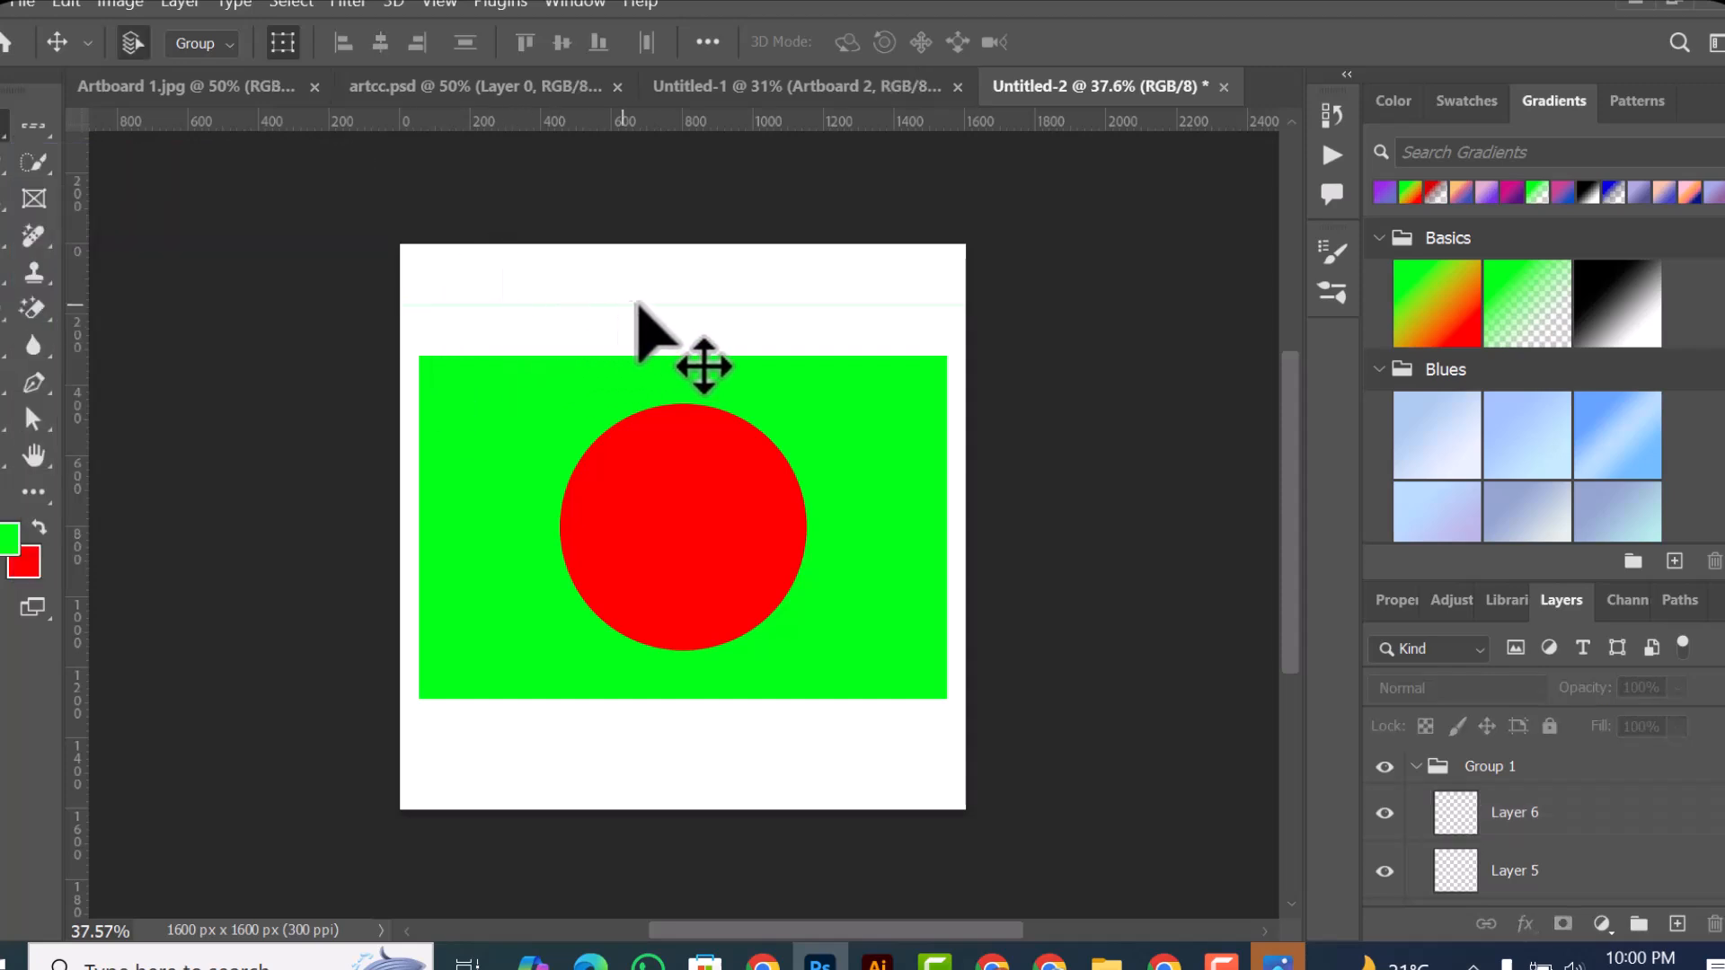
pyautogui.scroll(4, 643, 260)
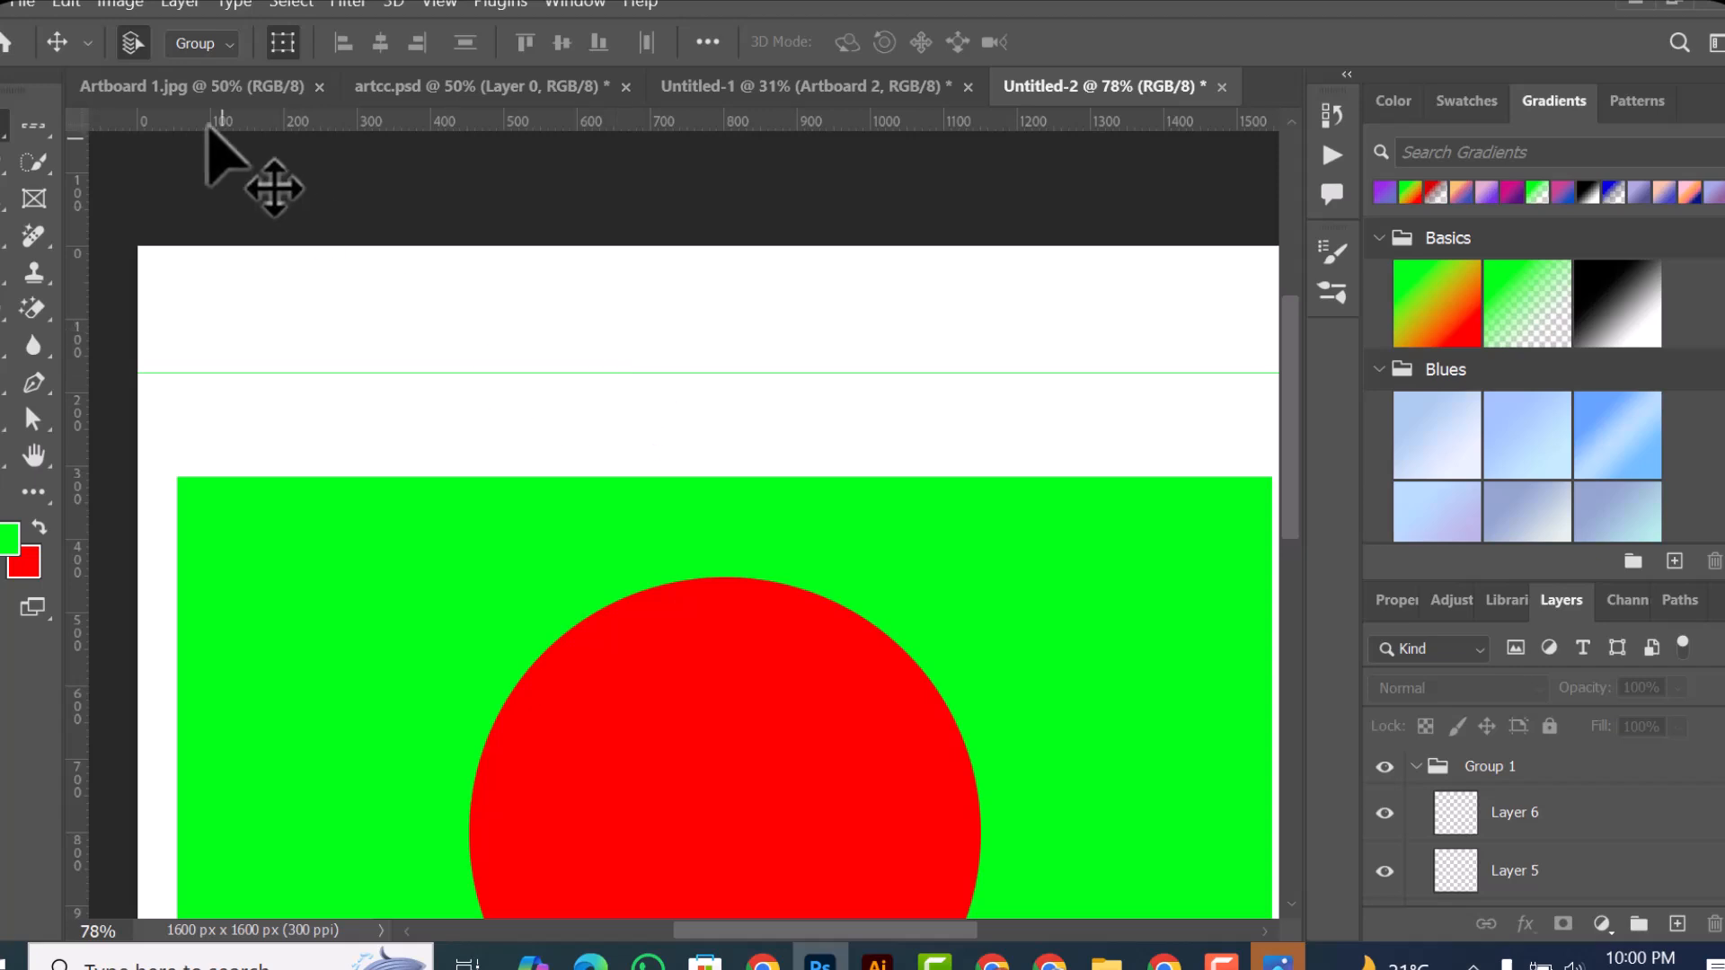
# Step: Make a single-column marquee selection near the canvas's left side, fill it with green on a new layer, and deselect
pyautogui.click(36, 119)
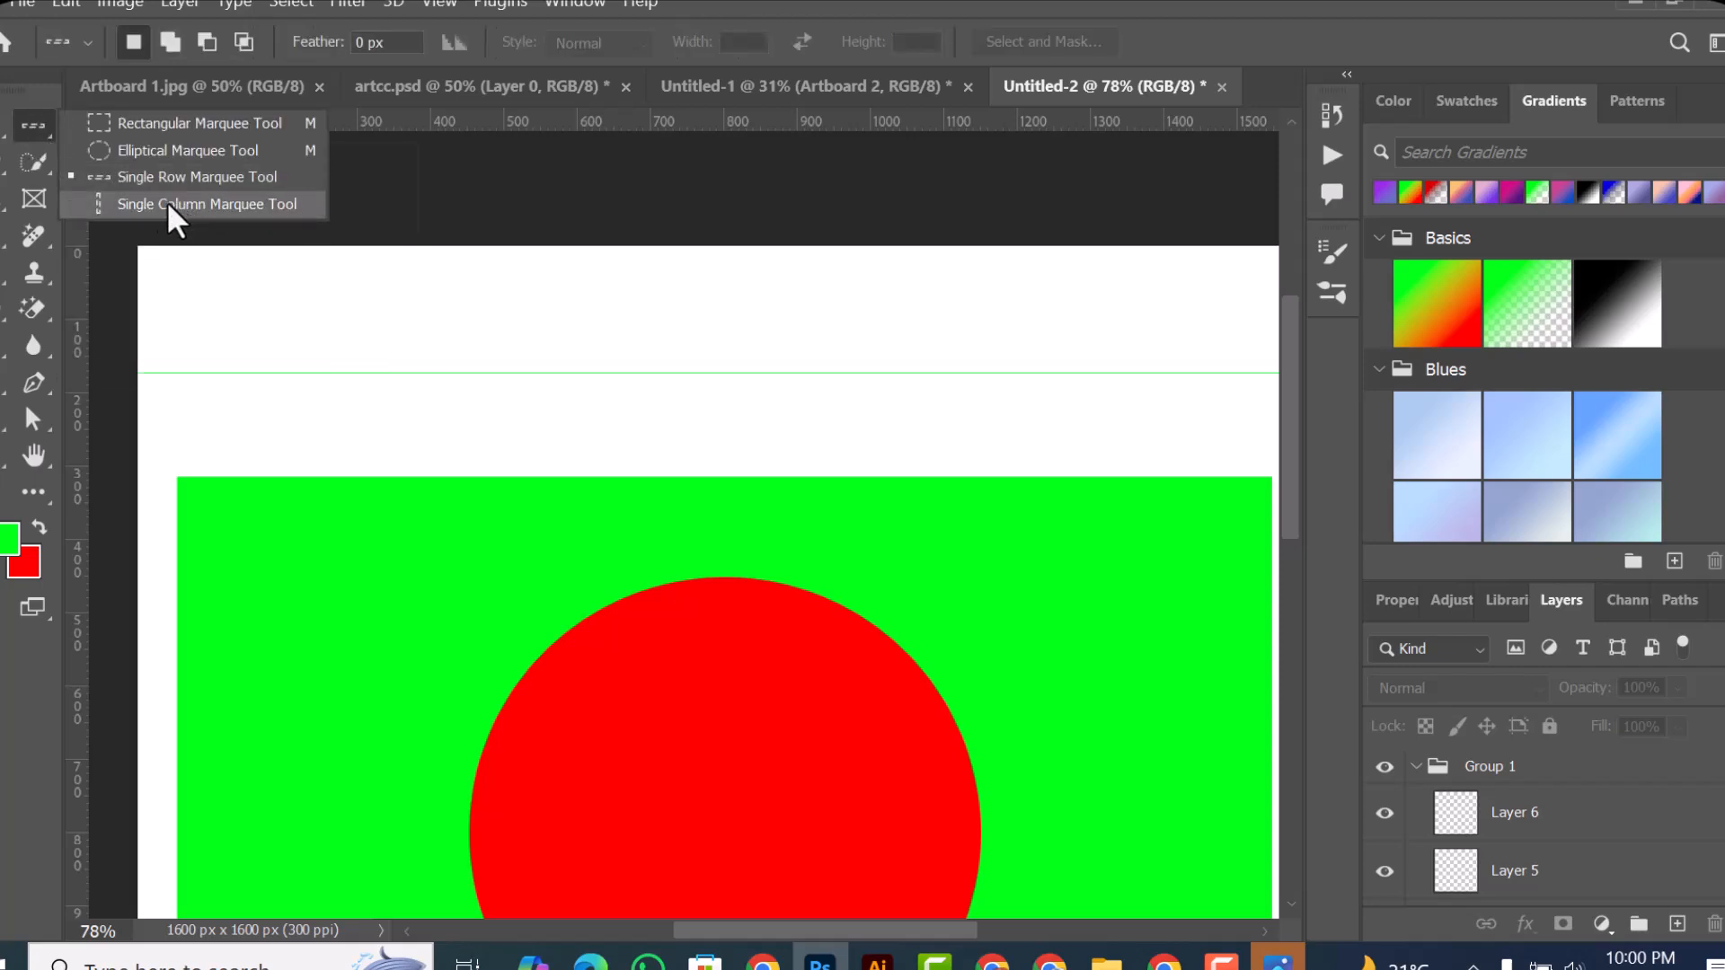
pyautogui.click(128, 198)
pyautogui.moveTo(252, 368); pyautogui.dragTo(325, 418)
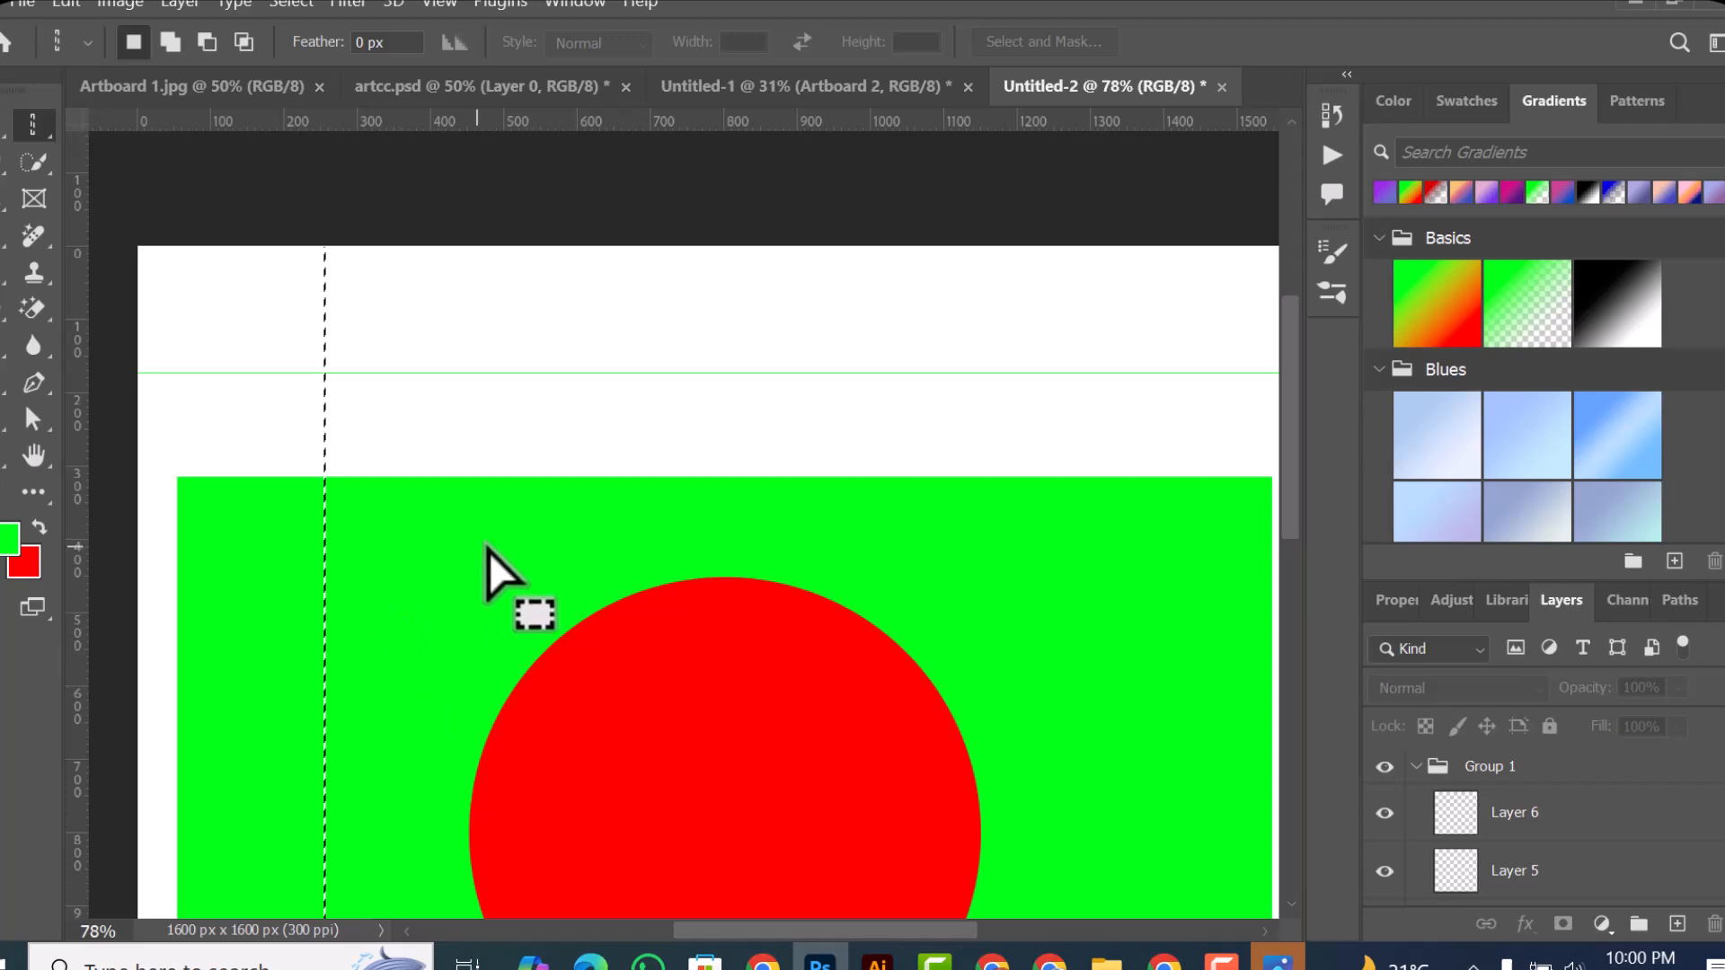
pyautogui.click(1676, 924)
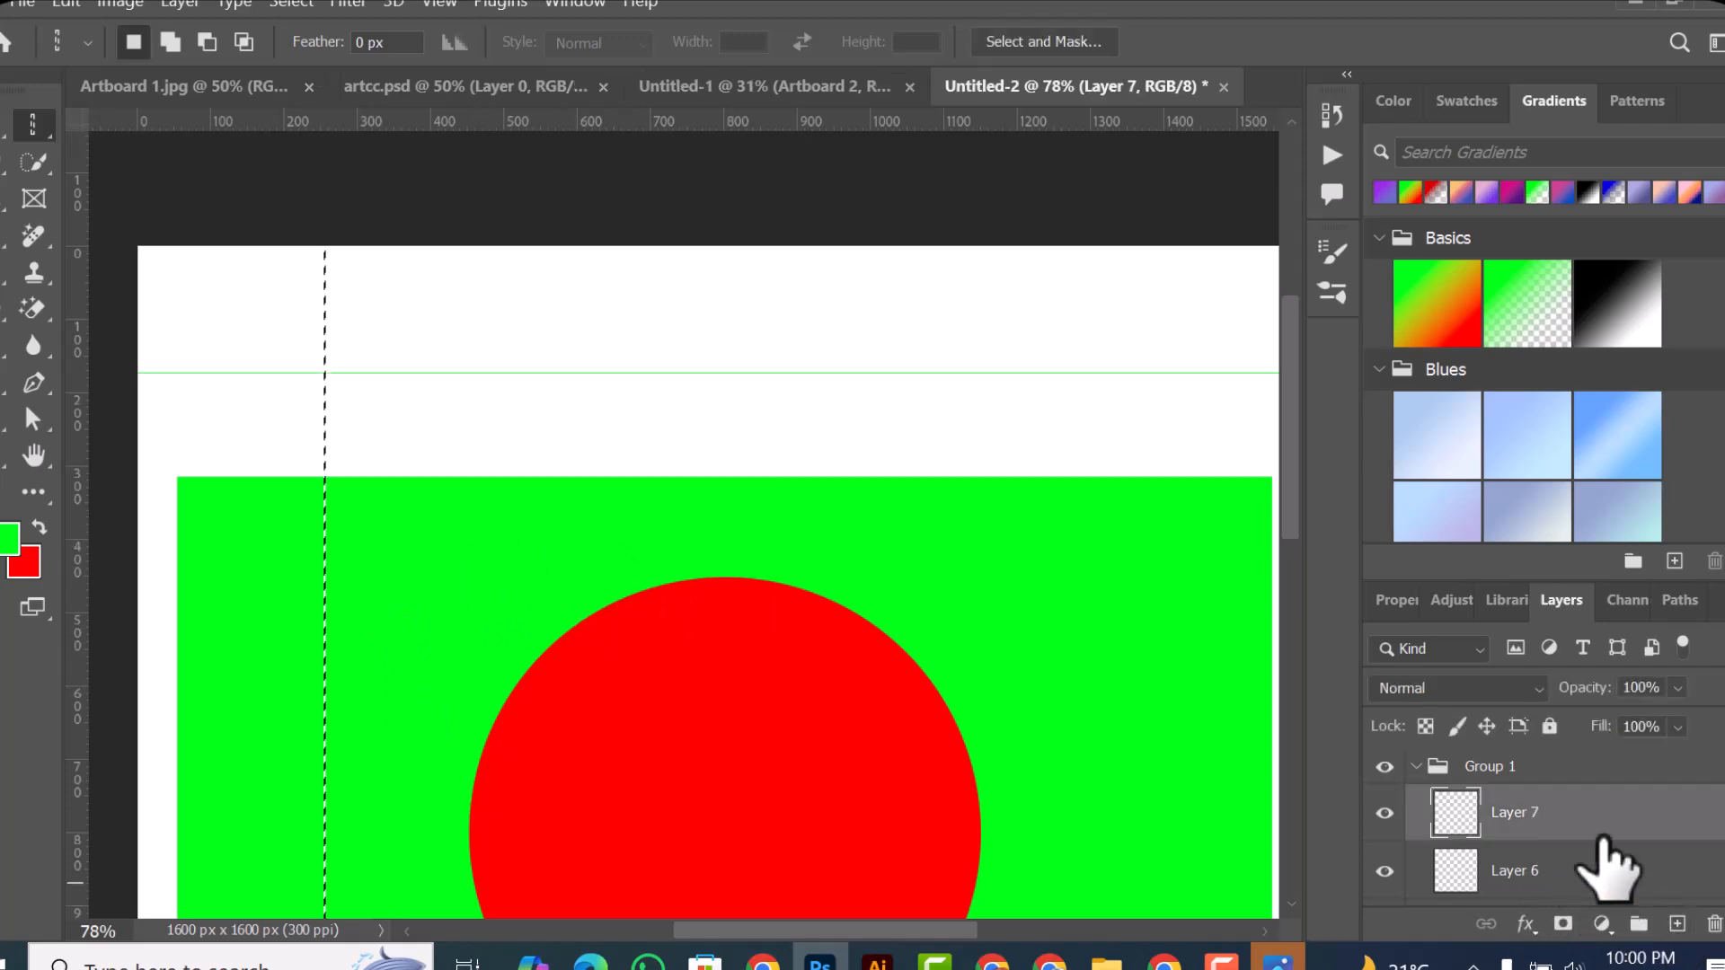
pyautogui.hotkey('alt', 'BackSpace')
pyautogui.hotkey('ctrl', 'd')
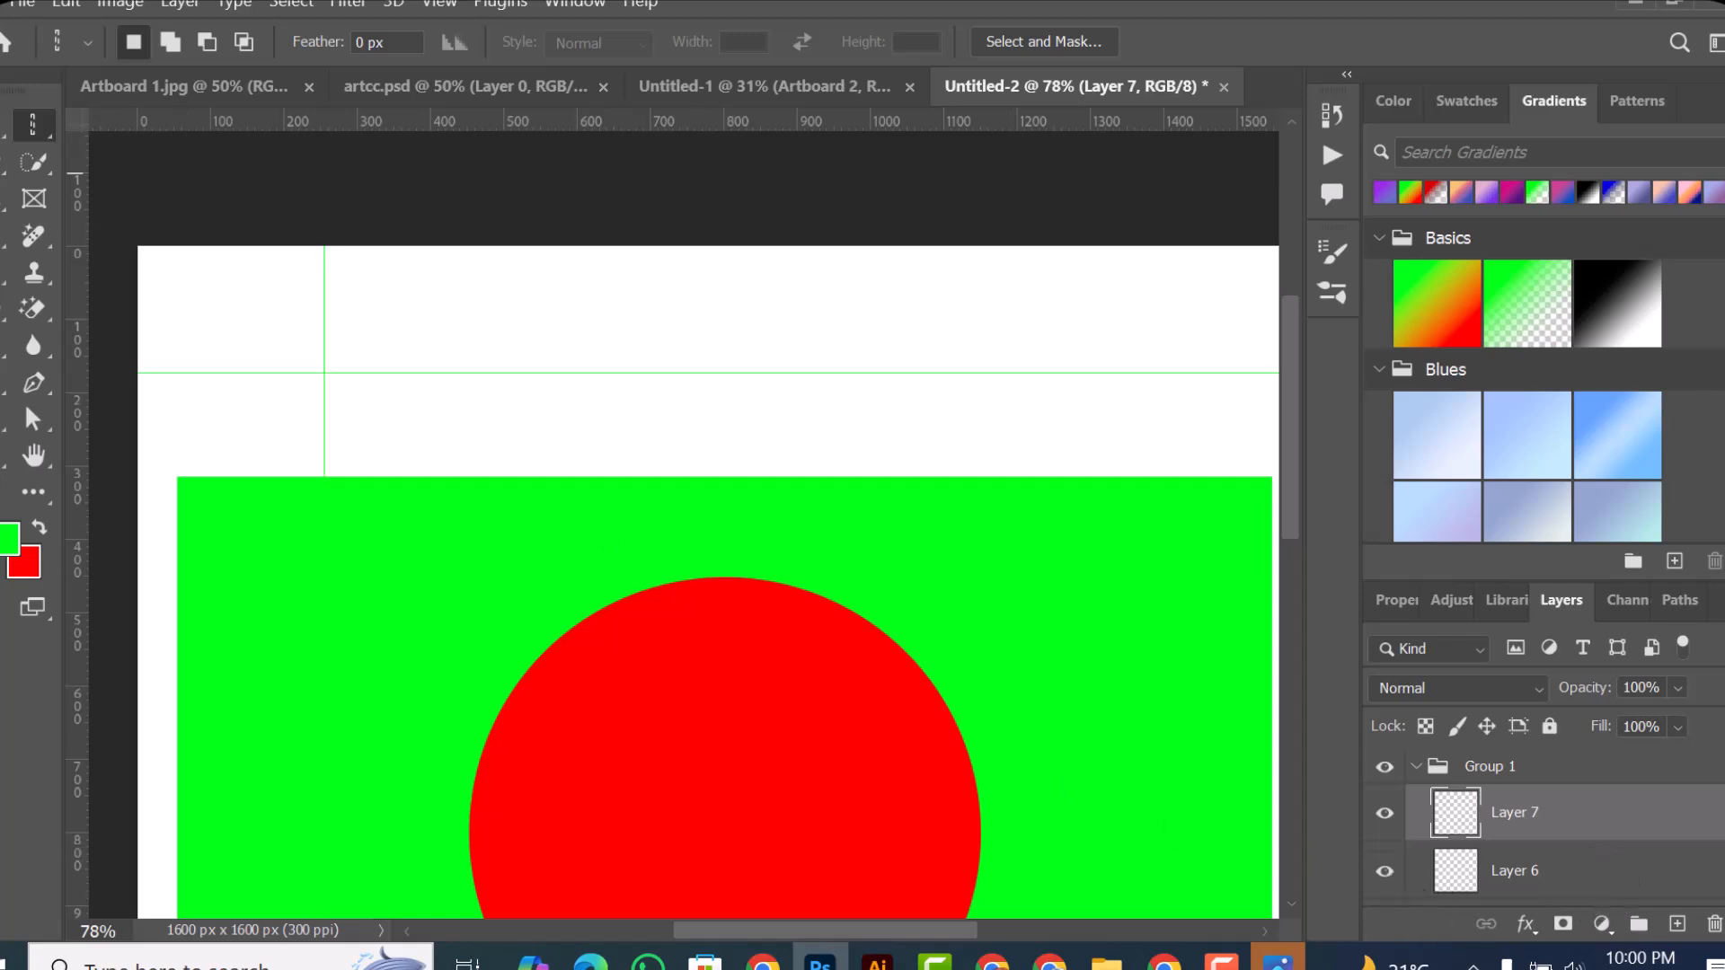
# Step: Select Group 1 on the canvas by picking the thin vertical green line with the Move tool
pyautogui.press('v')
pyautogui.click(326, 460)
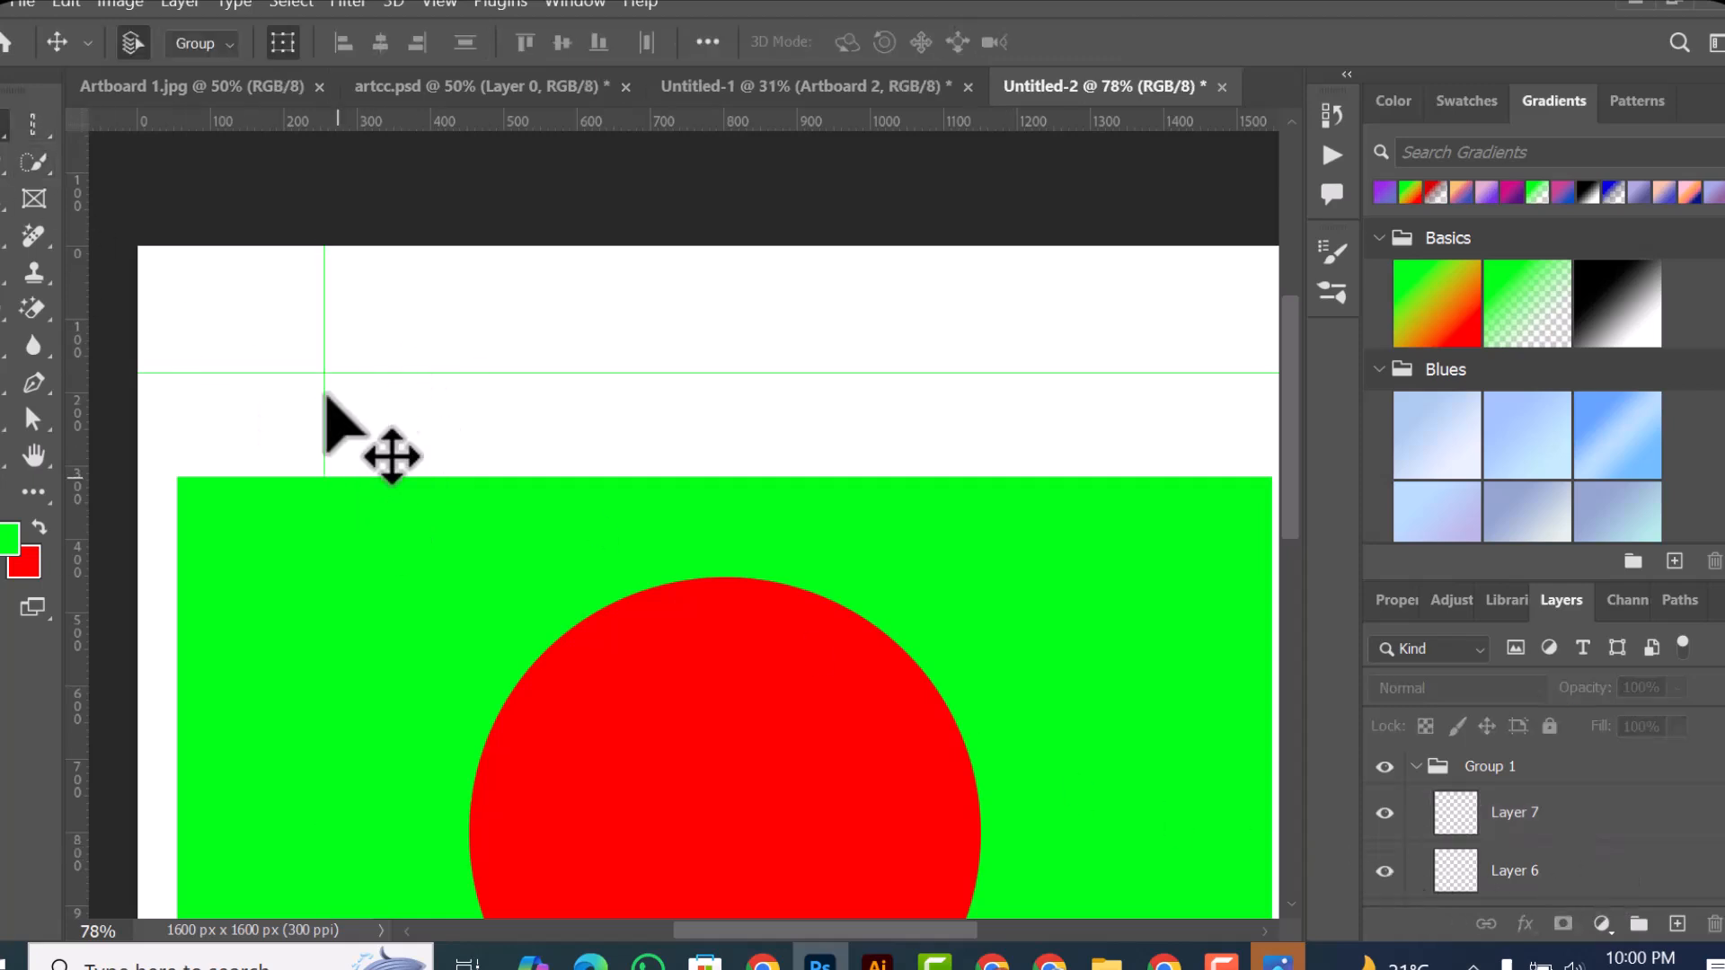
pyautogui.moveTo(200, 254); pyautogui.dragTo(423, 392)
pyautogui.click(471, 338)
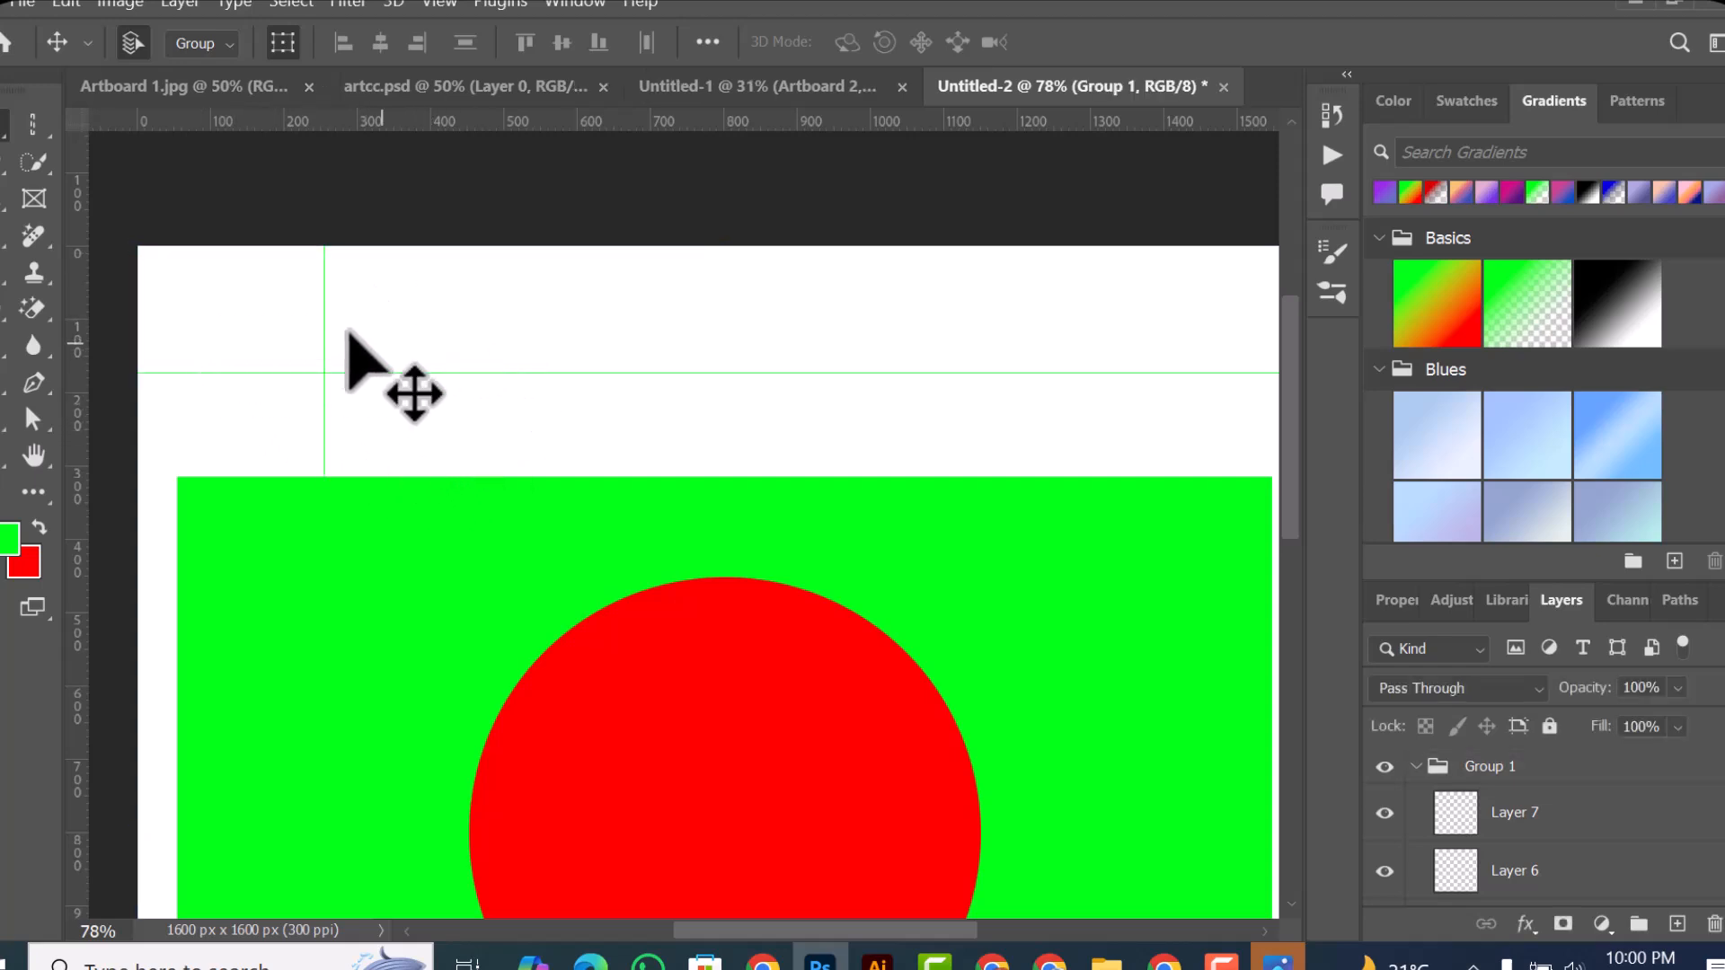
pyautogui.moveTo(325, 306)
pyautogui.mouseDown()
pyautogui.moveTo(300, 339)
pyautogui.moveTo(323, 339)
pyautogui.moveTo(318, 311)
pyautogui.mouseUp()
pyautogui.click(324, 312)
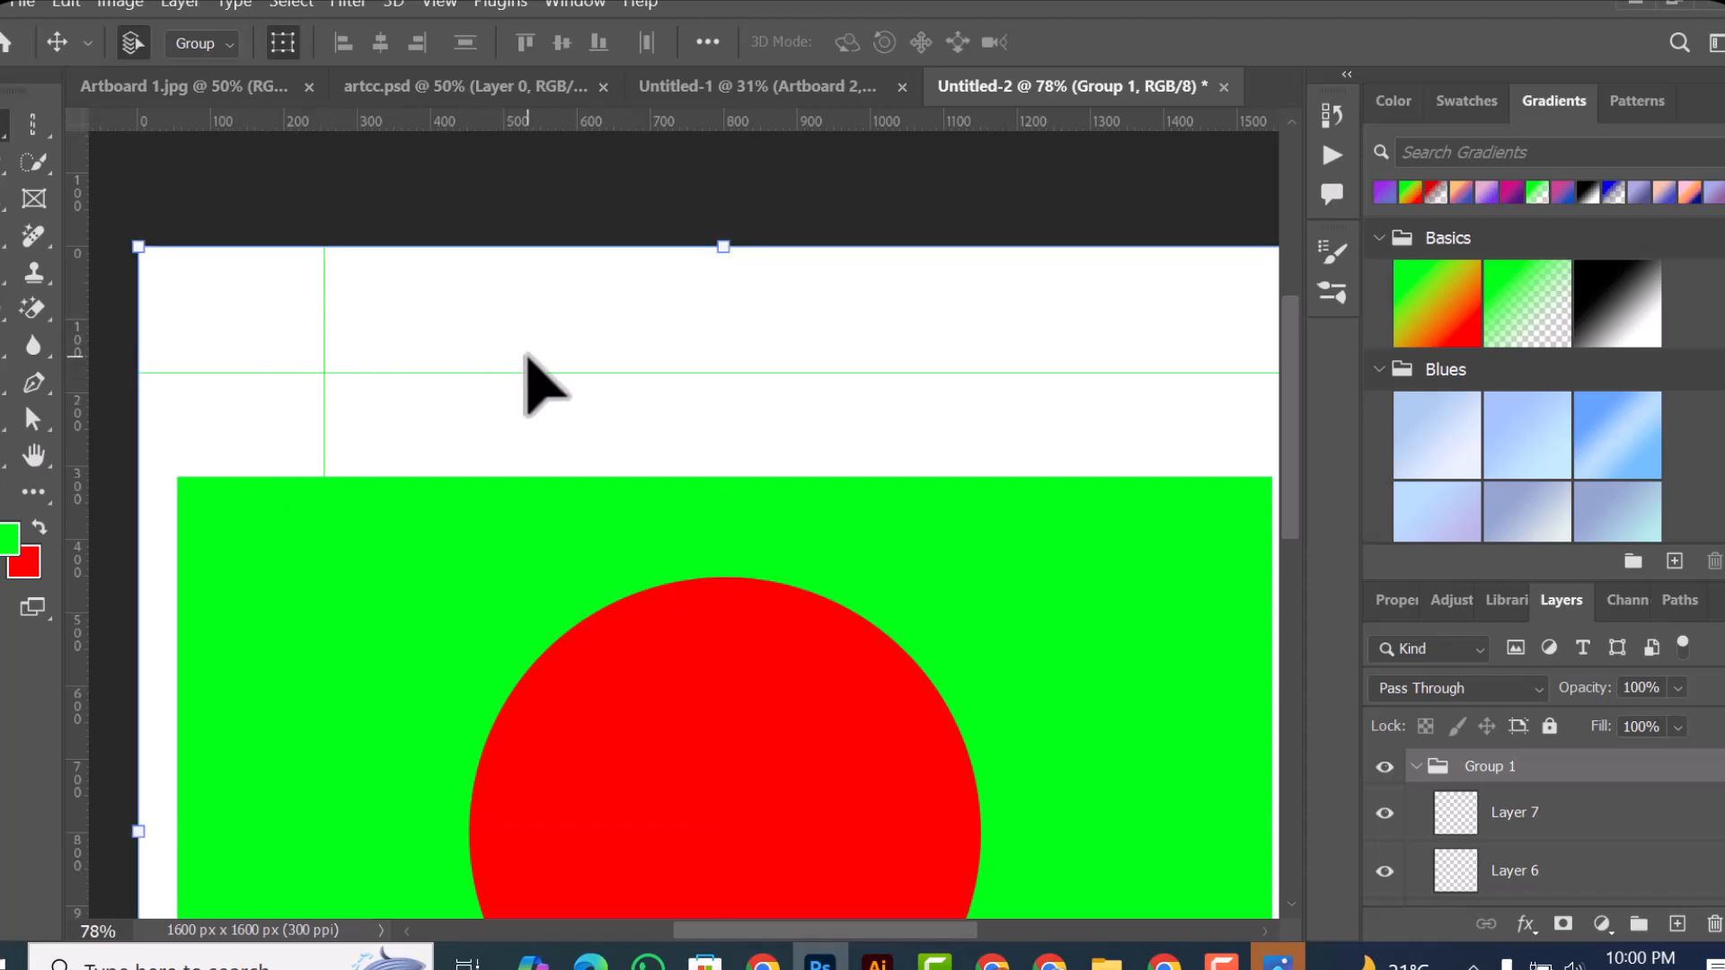
# Step: Set the marquee tool back to the Rectangular Marquee variant and return to the Move tool
pyautogui.scroll(-3, 674, 423)
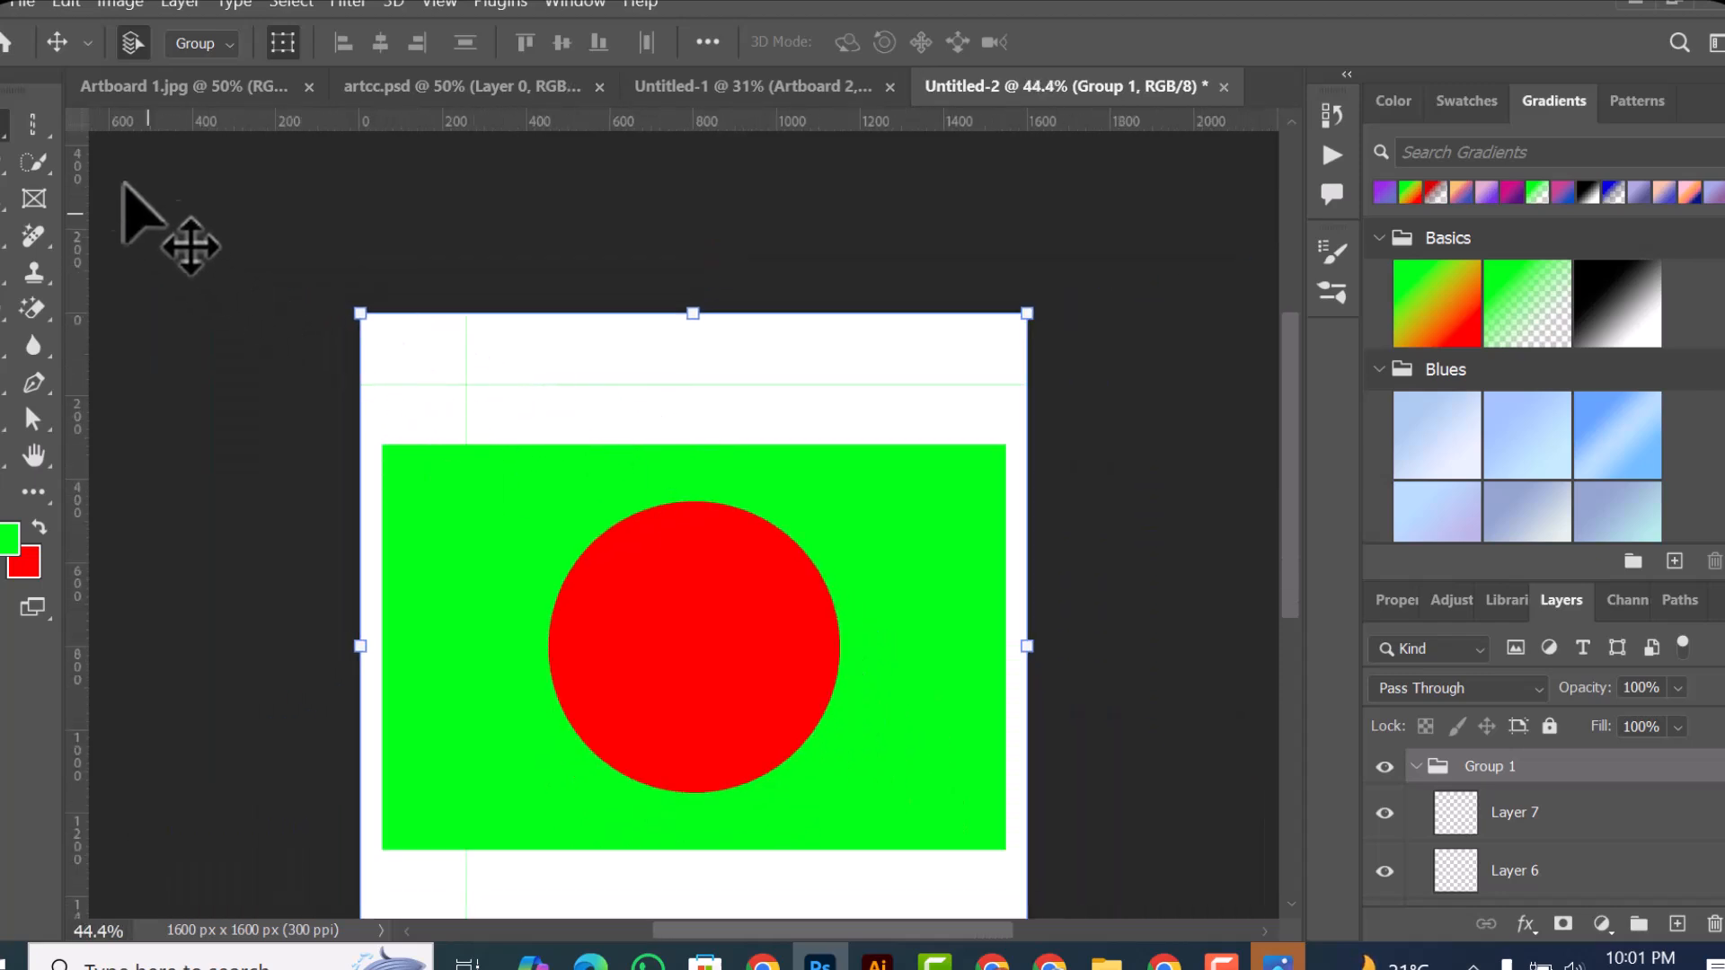
pyautogui.click(33, 125)
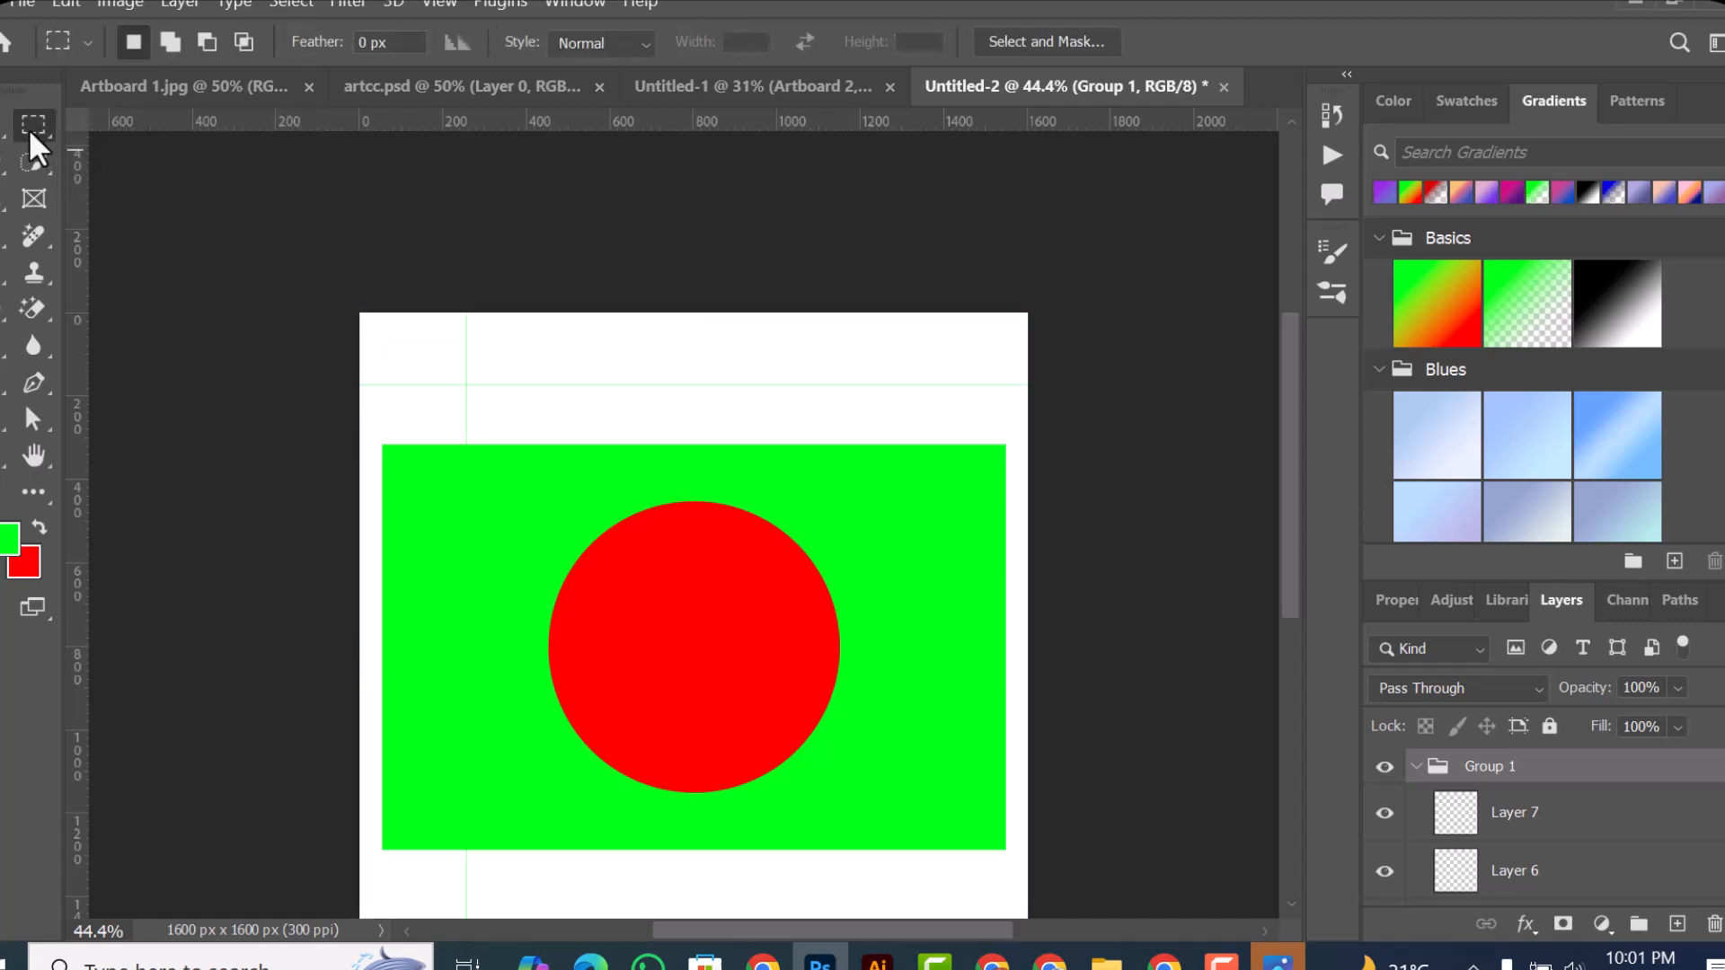
pyautogui.rightClick(30, 127)
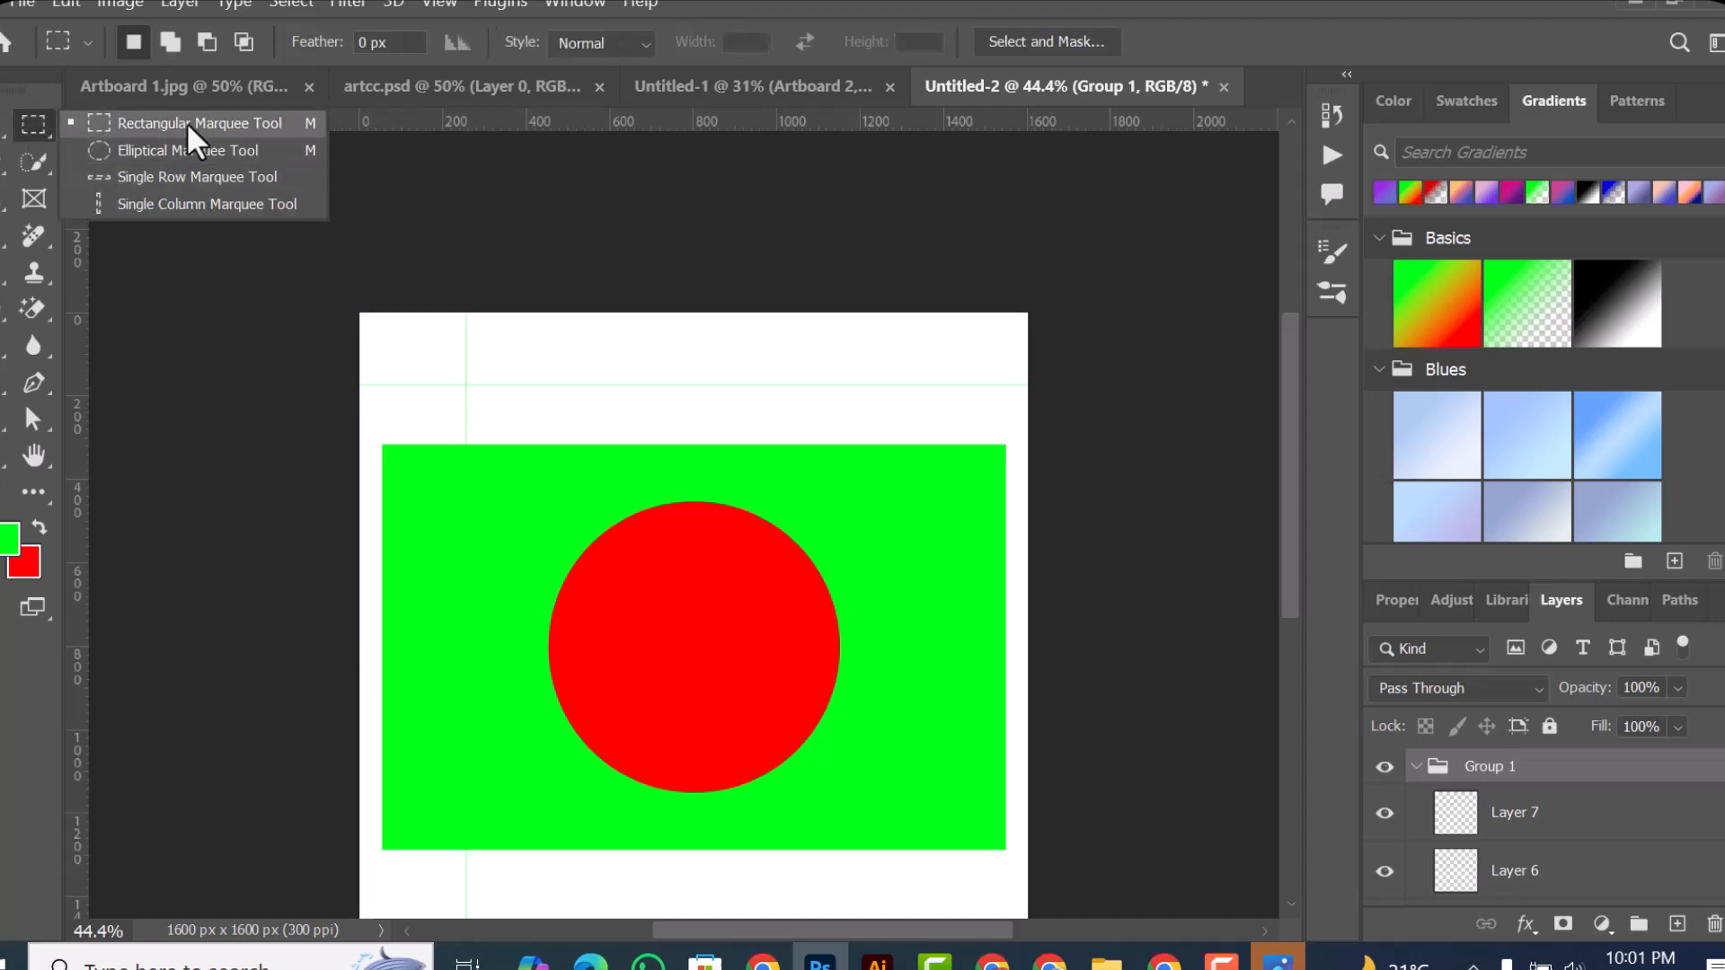
pyautogui.click(35, 127)
pyautogui.press('v')
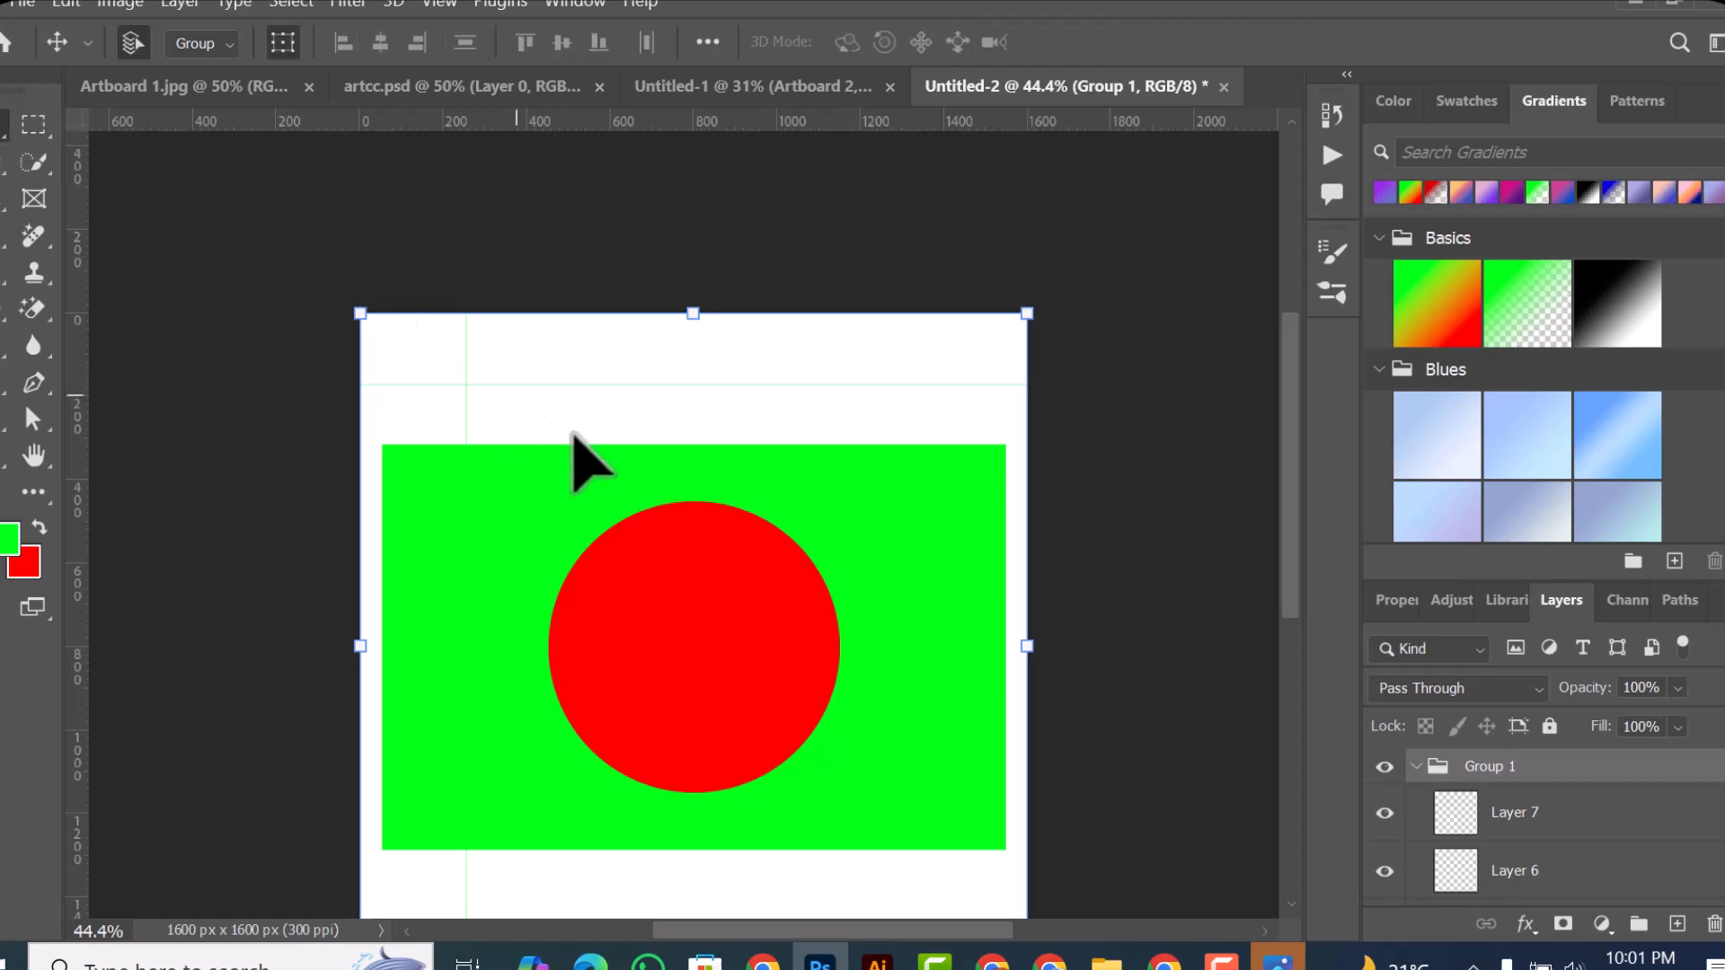
pyautogui.scroll(-2, 690, 507)
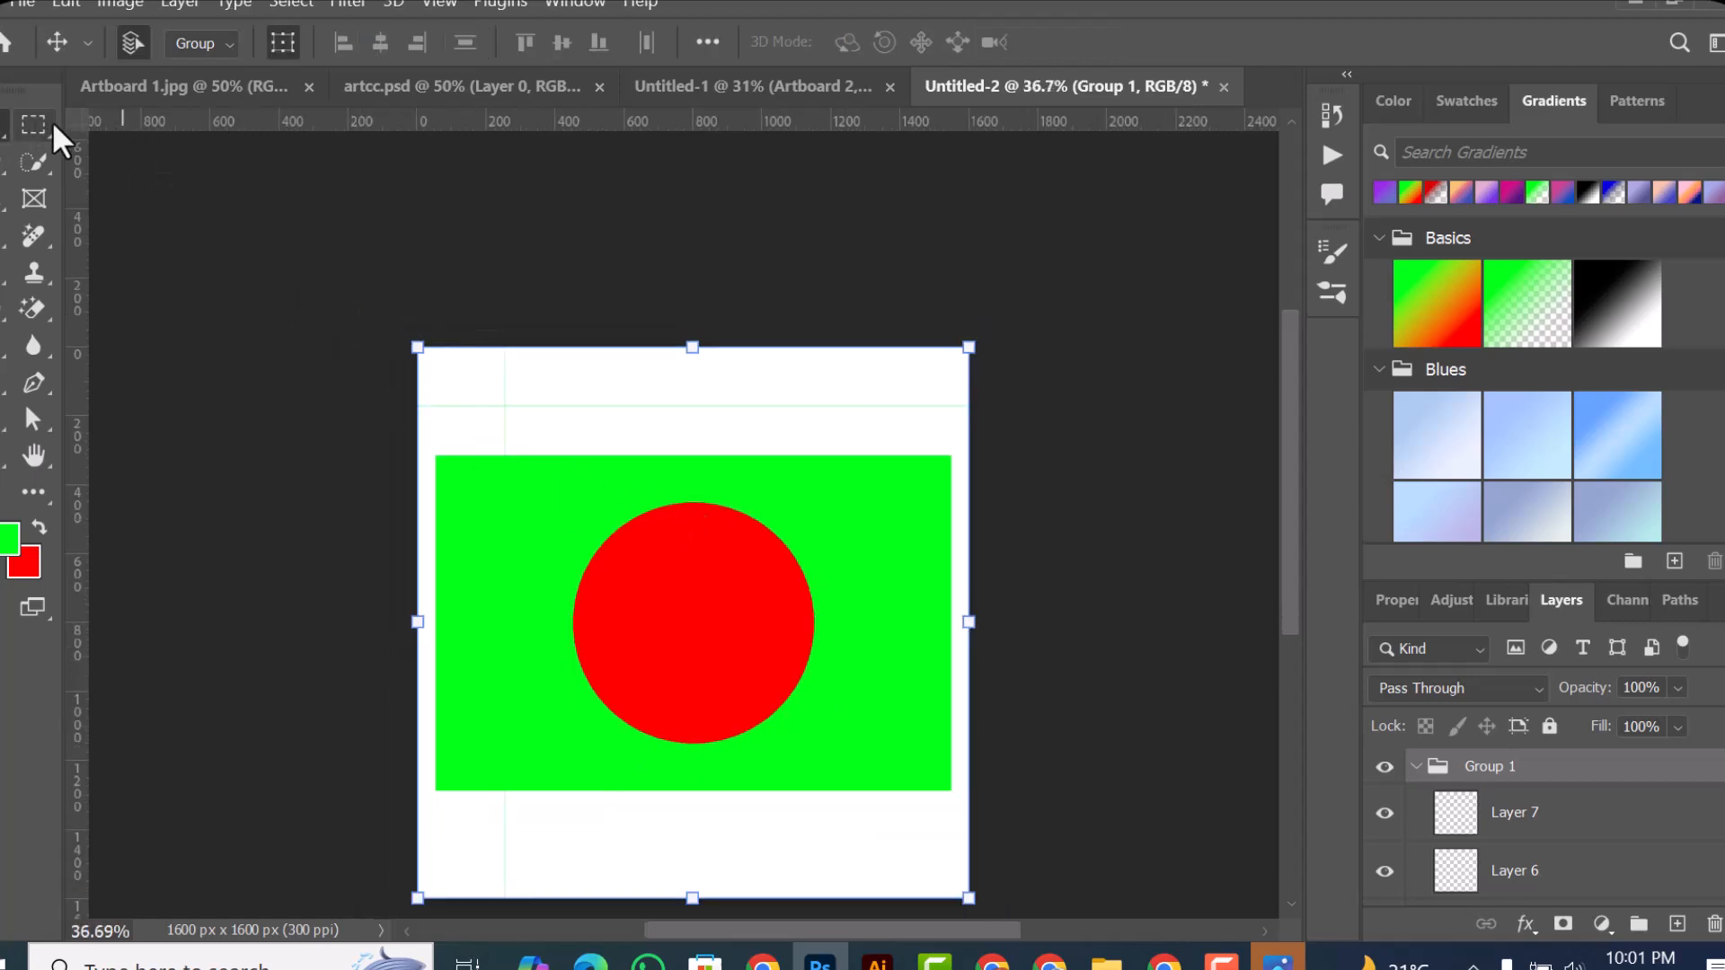
pyautogui.click(23, 126)
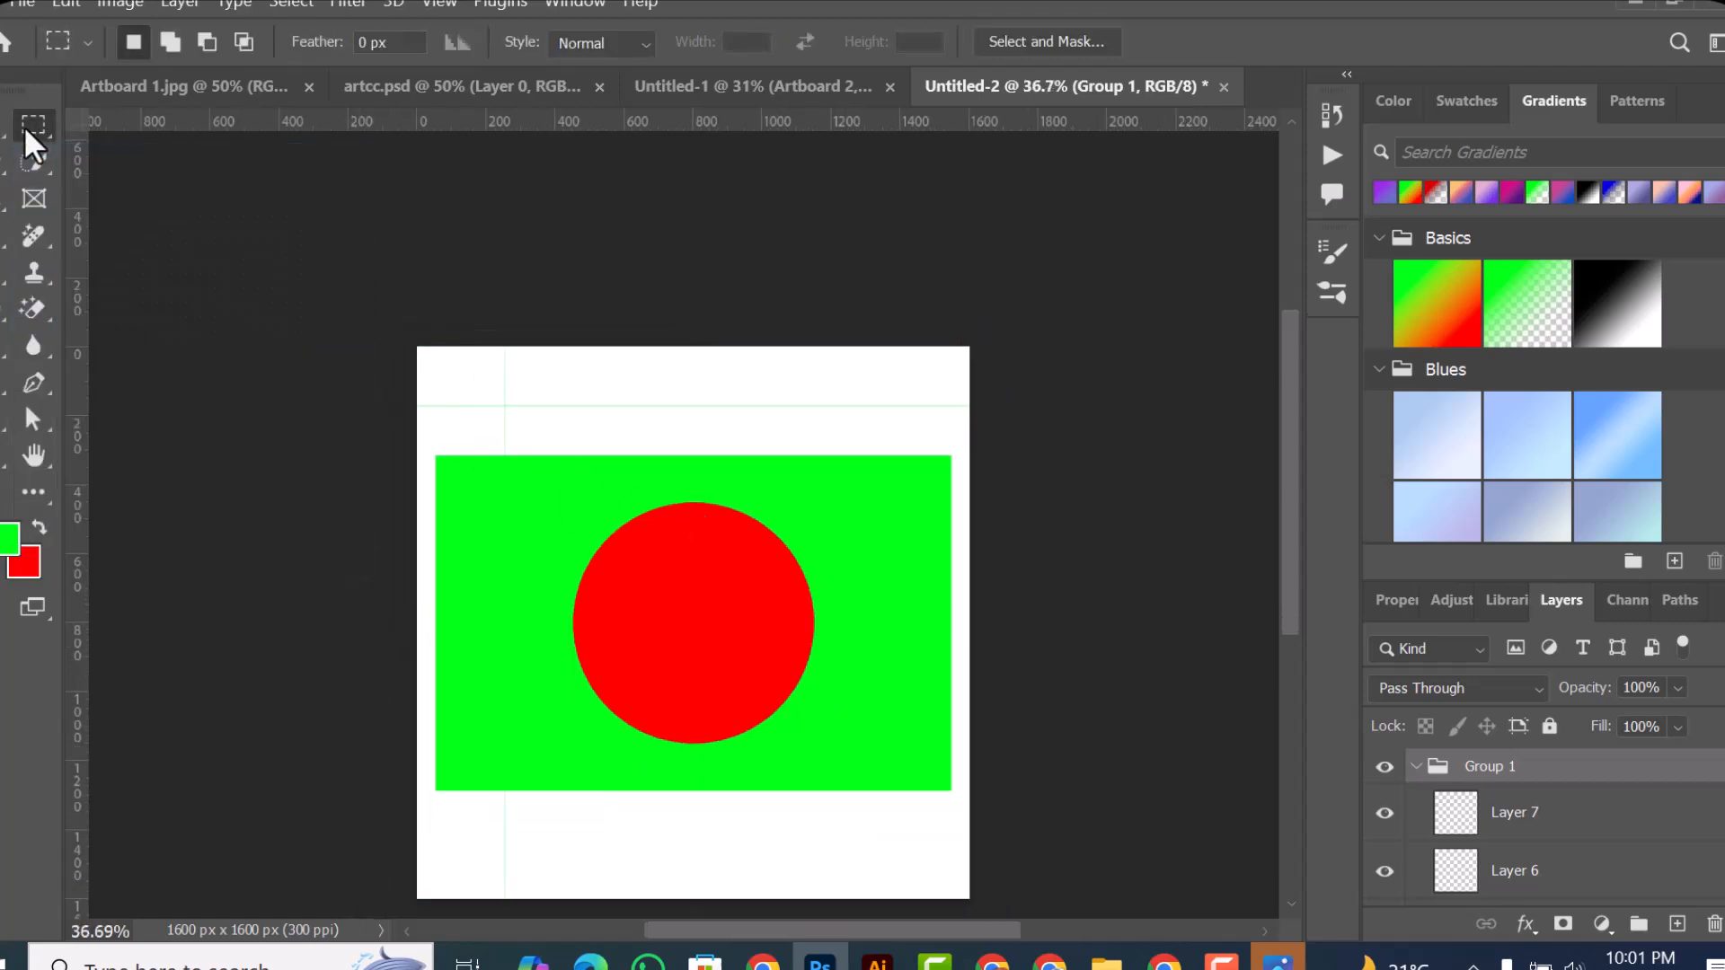
pyautogui.press('v')
# Step: Move the flag group upward, scale it to 52.88%, place it in the canvas's upper-left area, and apply the transform
pyautogui.moveTo(553, 410); pyautogui.dragTo(648, 565)
pyautogui.moveTo(802, 621)
pyautogui.mouseDown()
pyautogui.moveTo(822, 723)
pyautogui.moveTo(838, 705)
pyautogui.moveTo(813, 598)
pyautogui.moveTo(685, 555)
pyautogui.moveTo(777, 570)
pyautogui.moveTo(862, 639)
pyautogui.moveTo(832, 623)
pyautogui.mouseUp()
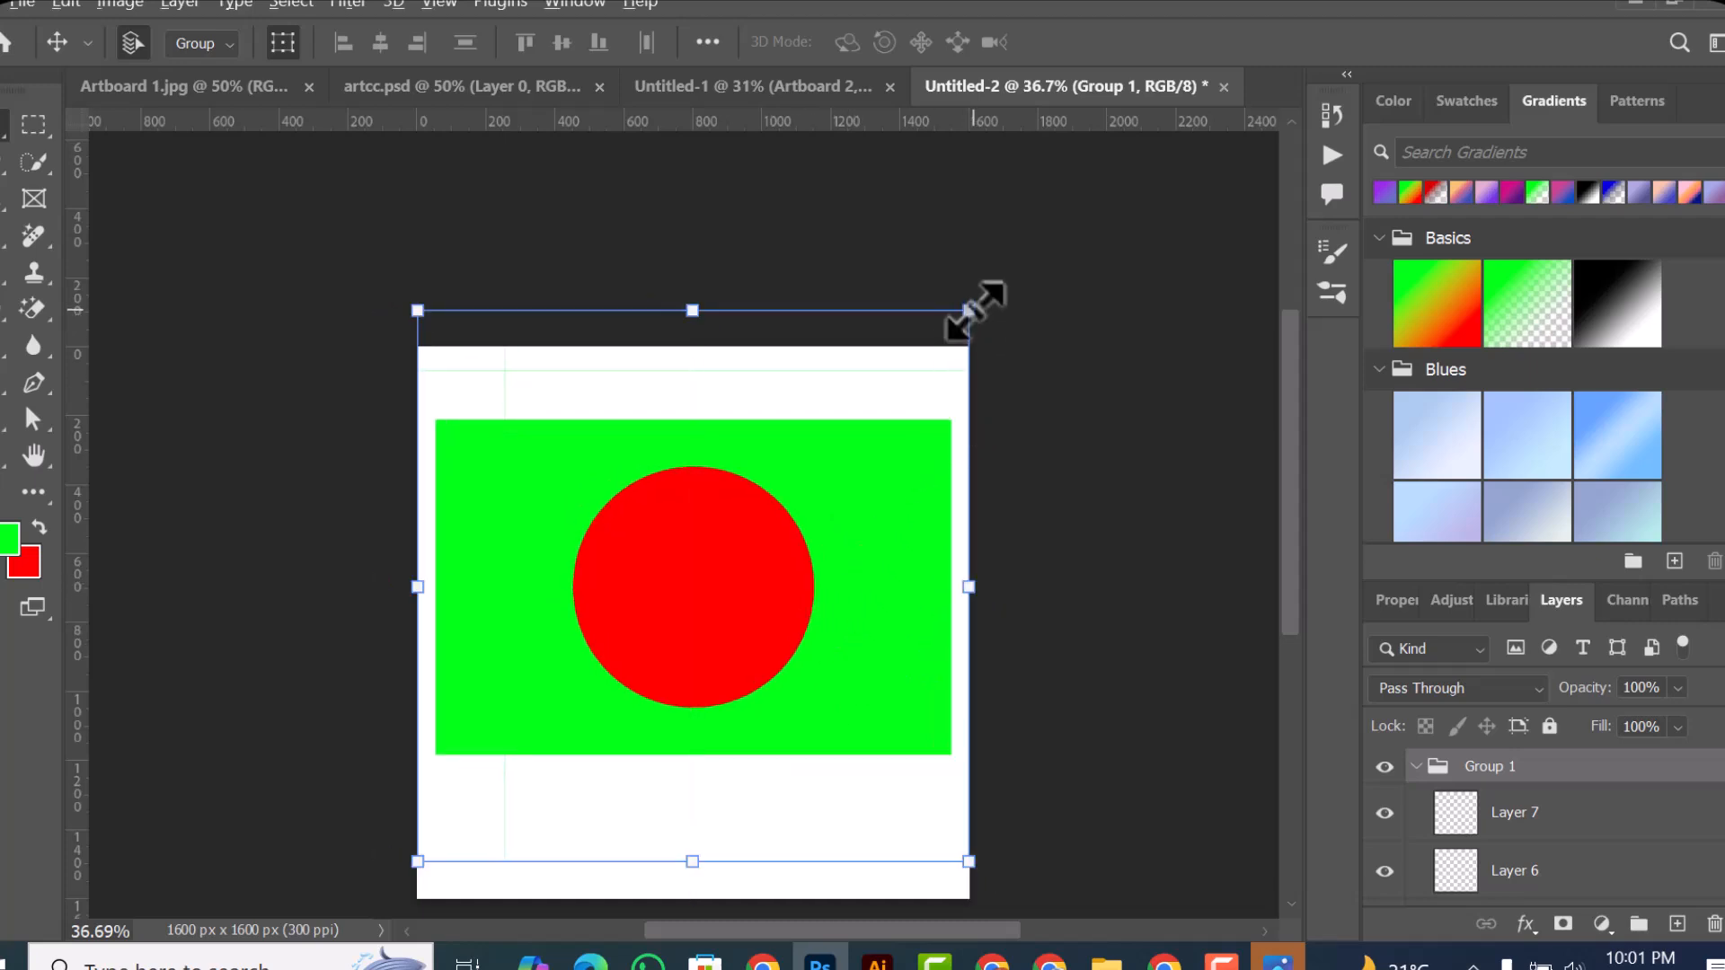
pyautogui.moveTo(970, 310); pyautogui.dragTo(840, 443)
pyautogui.moveTo(750, 599); pyautogui.dragTo(665, 521)
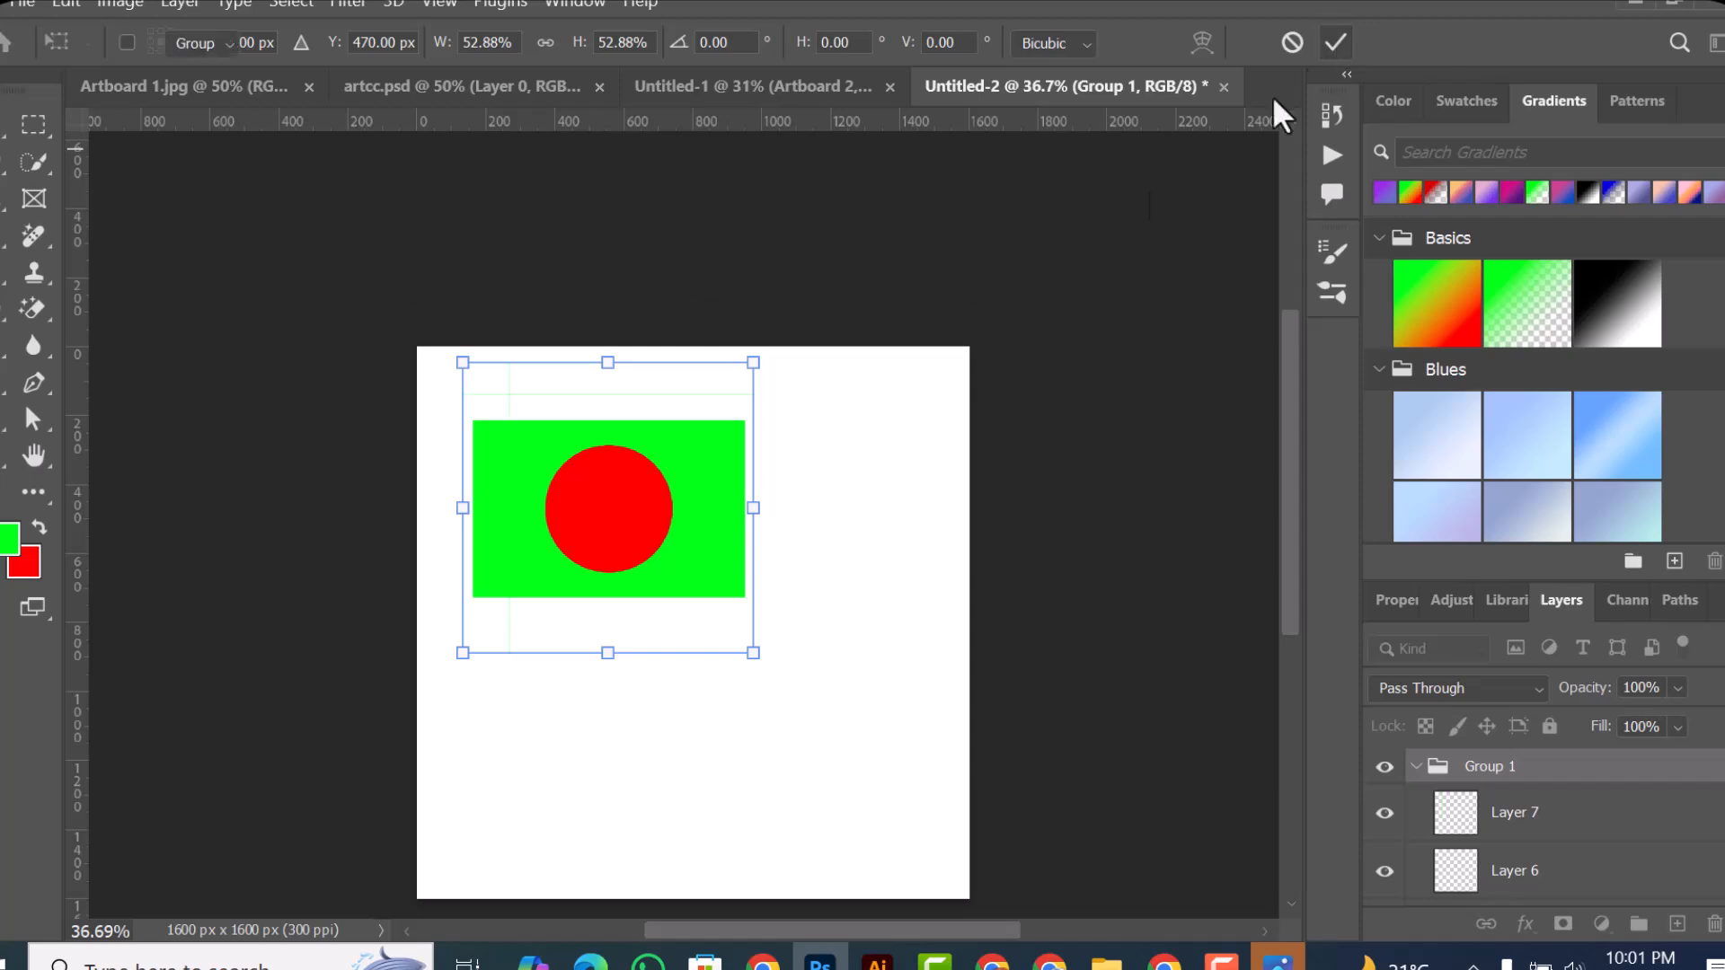
pyautogui.click(1336, 43)
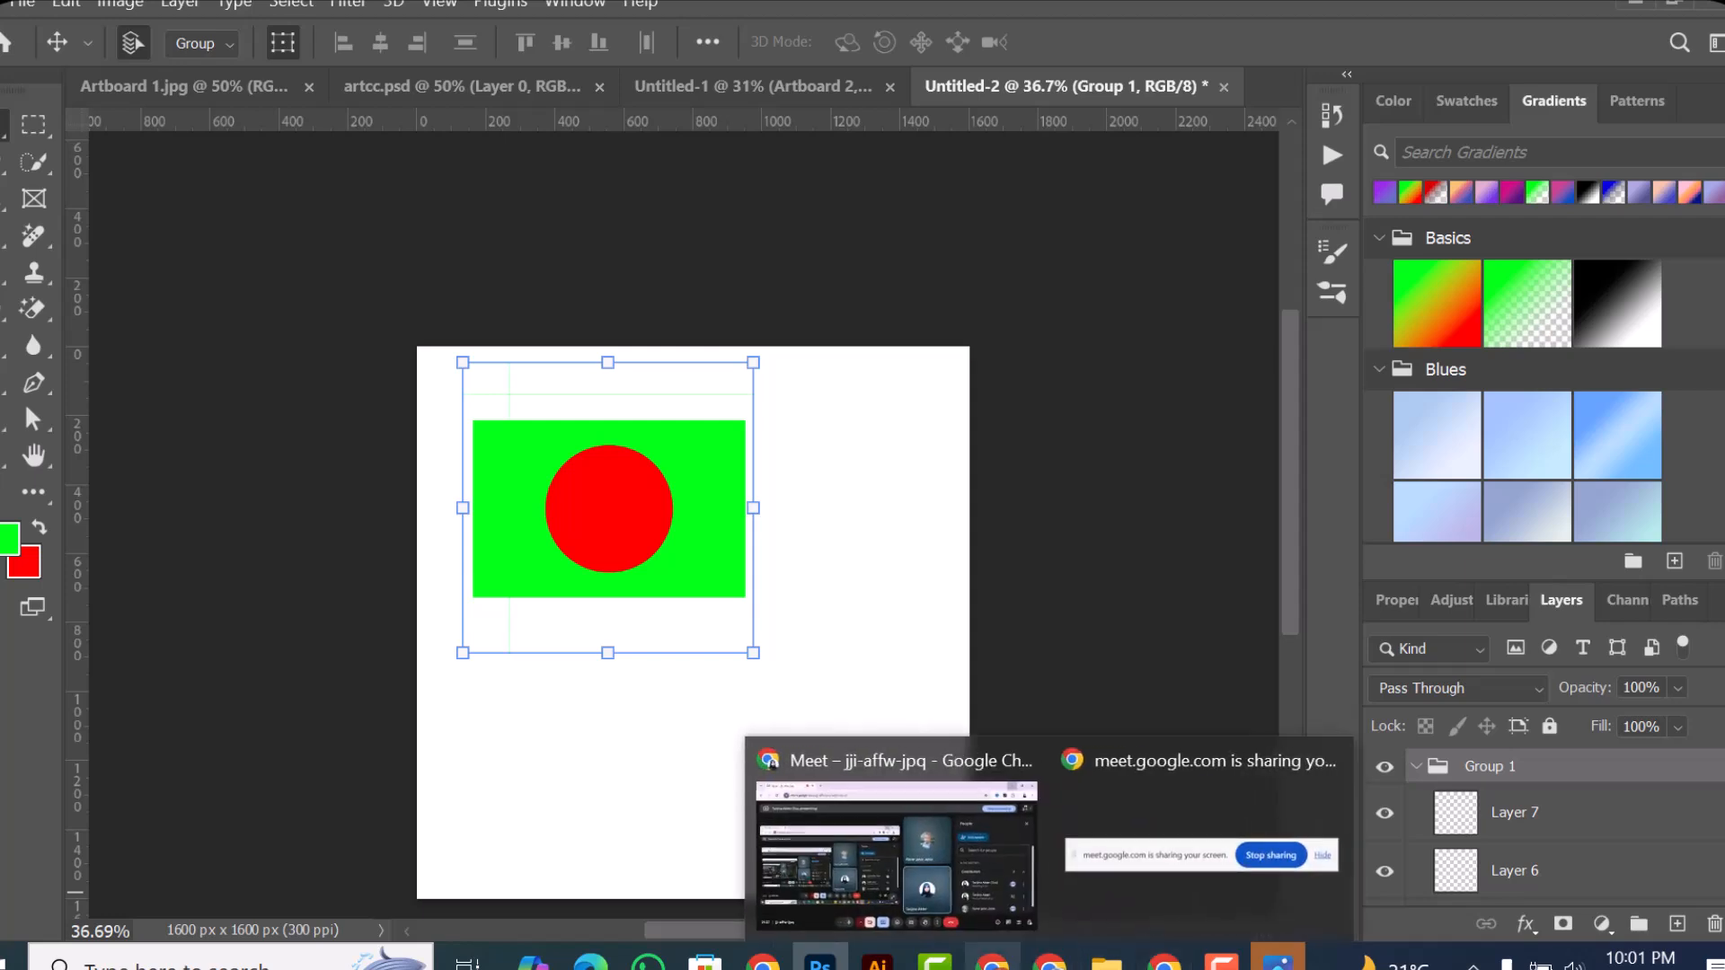
# Step: Switch to Chrome and run a Google image search for "flag design" in a new tab
pyautogui.moveTo(1046, 959)
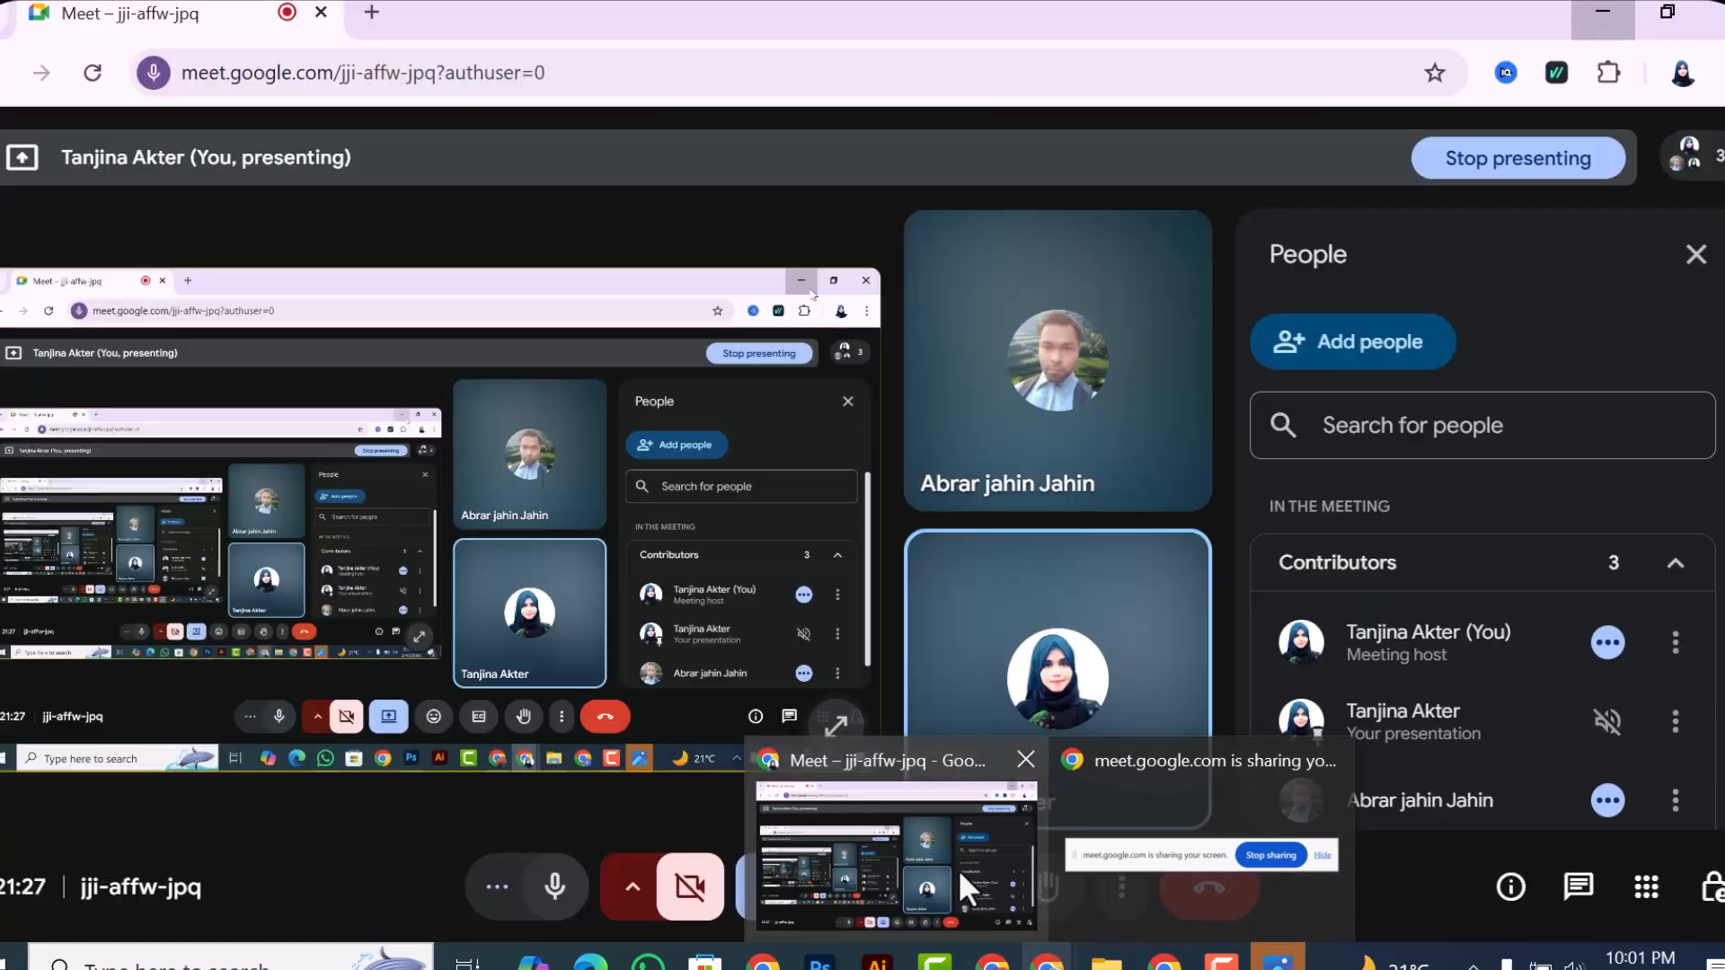
pyautogui.click(900, 751)
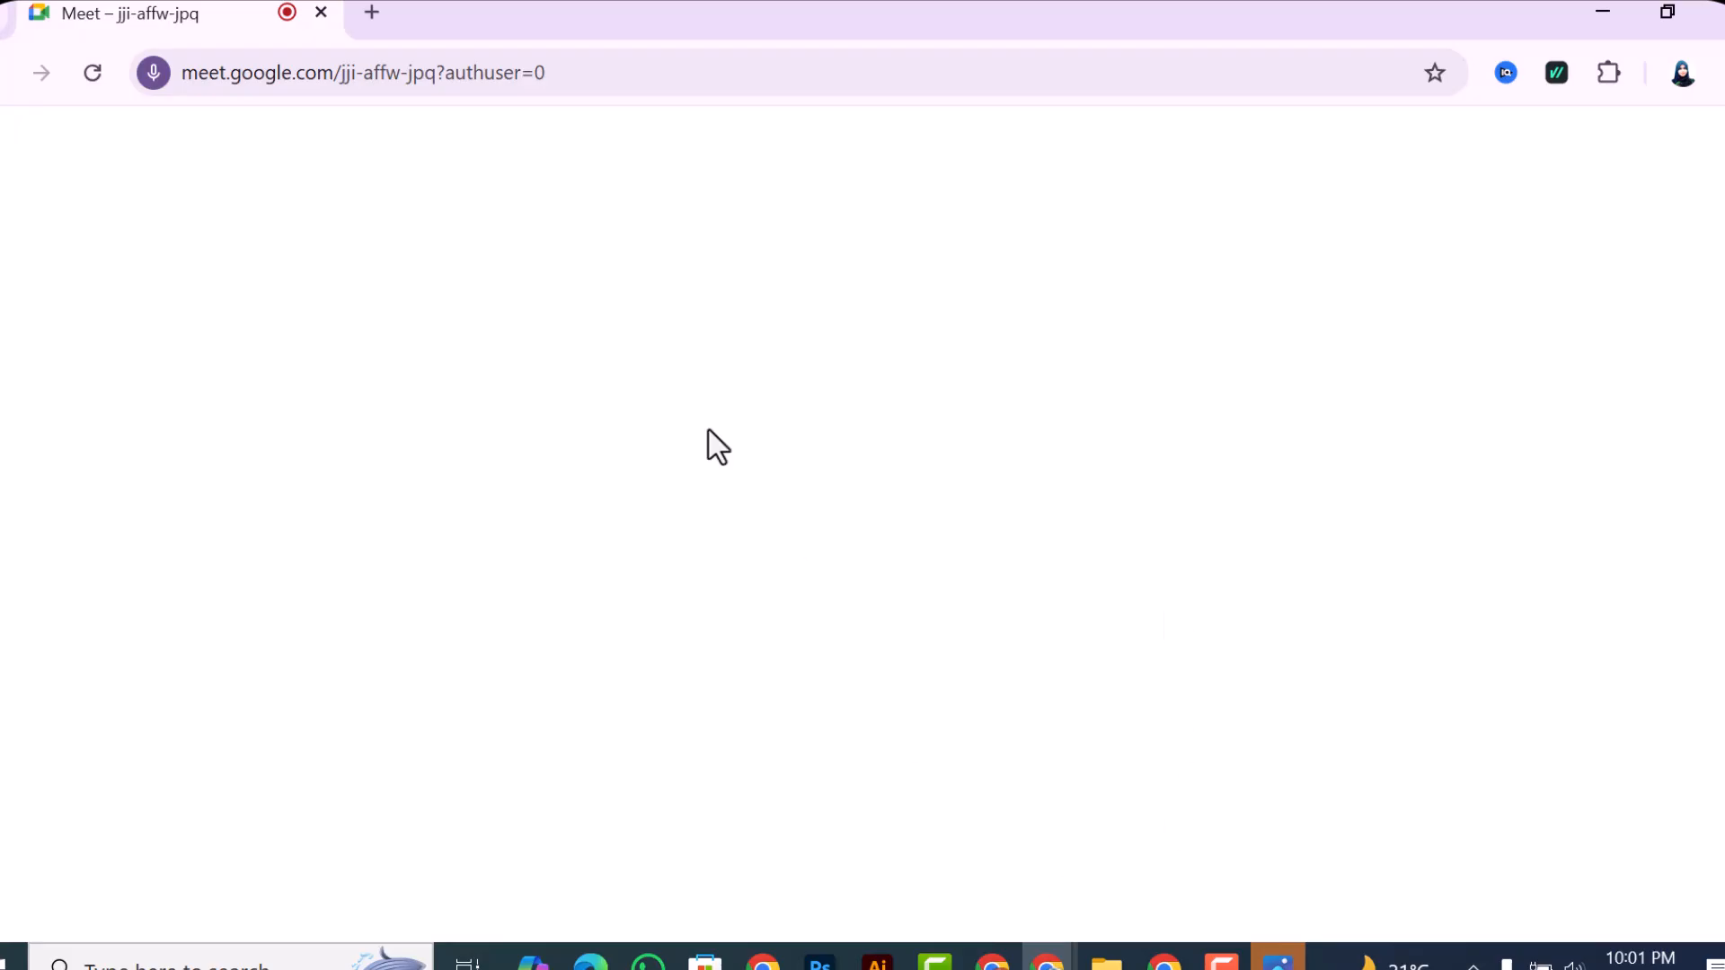
pyautogui.click(372, 12)
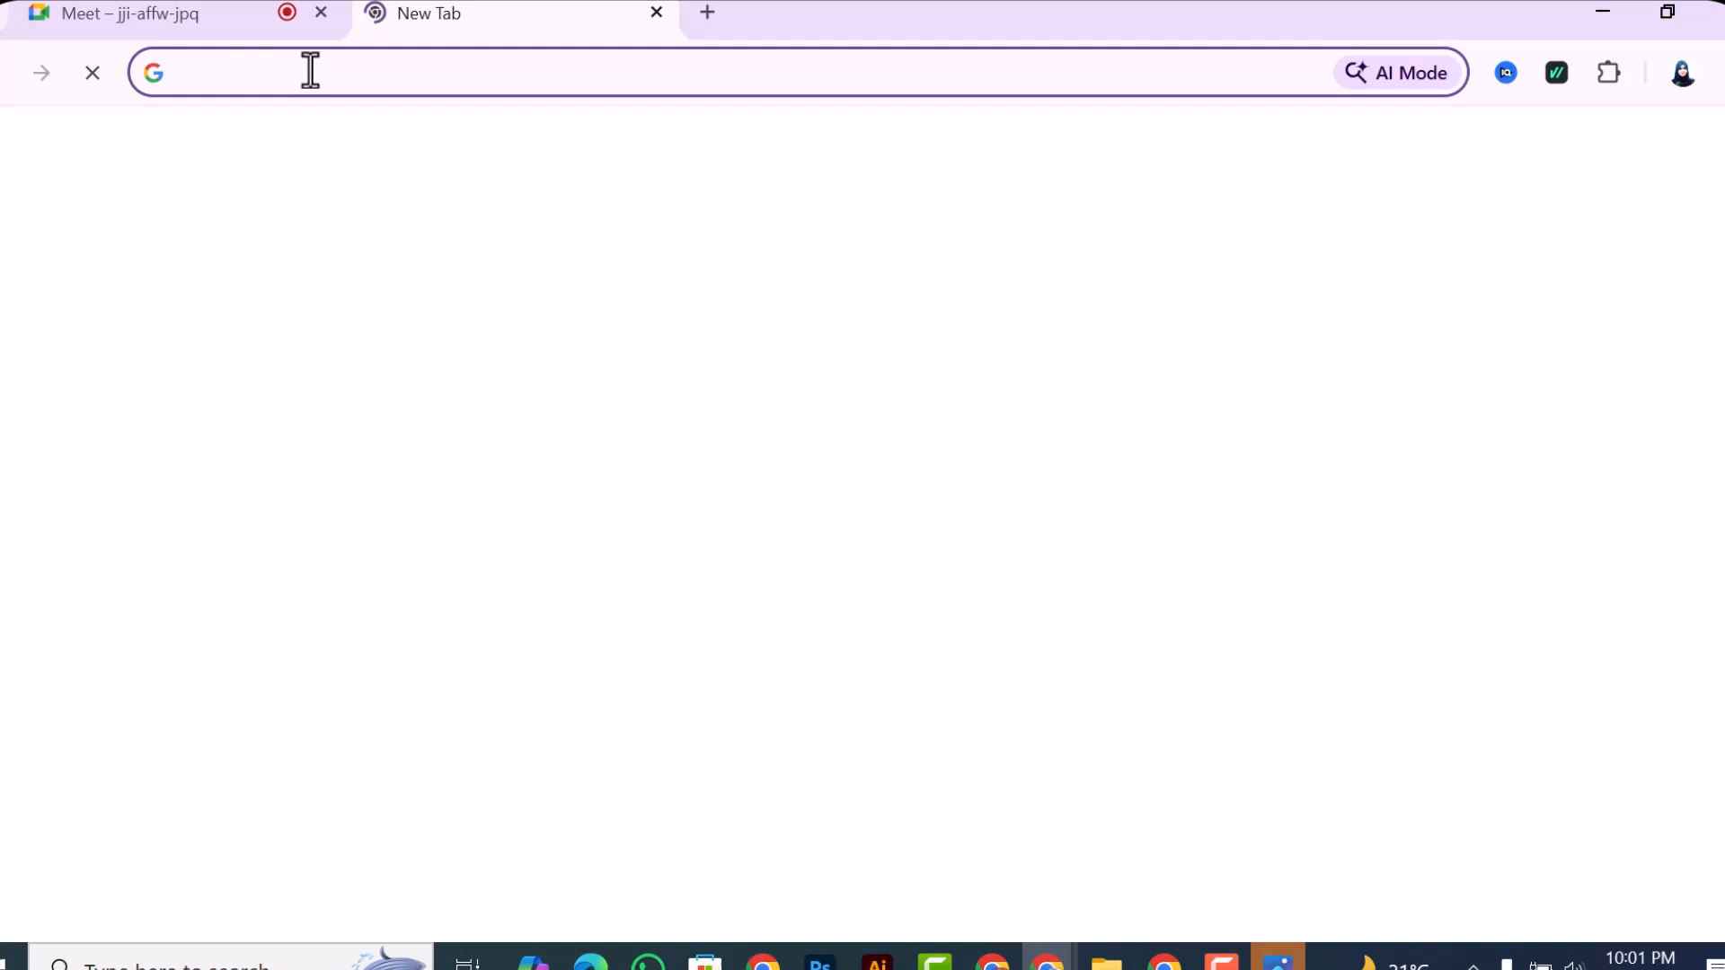
pyautogui.write('flag')
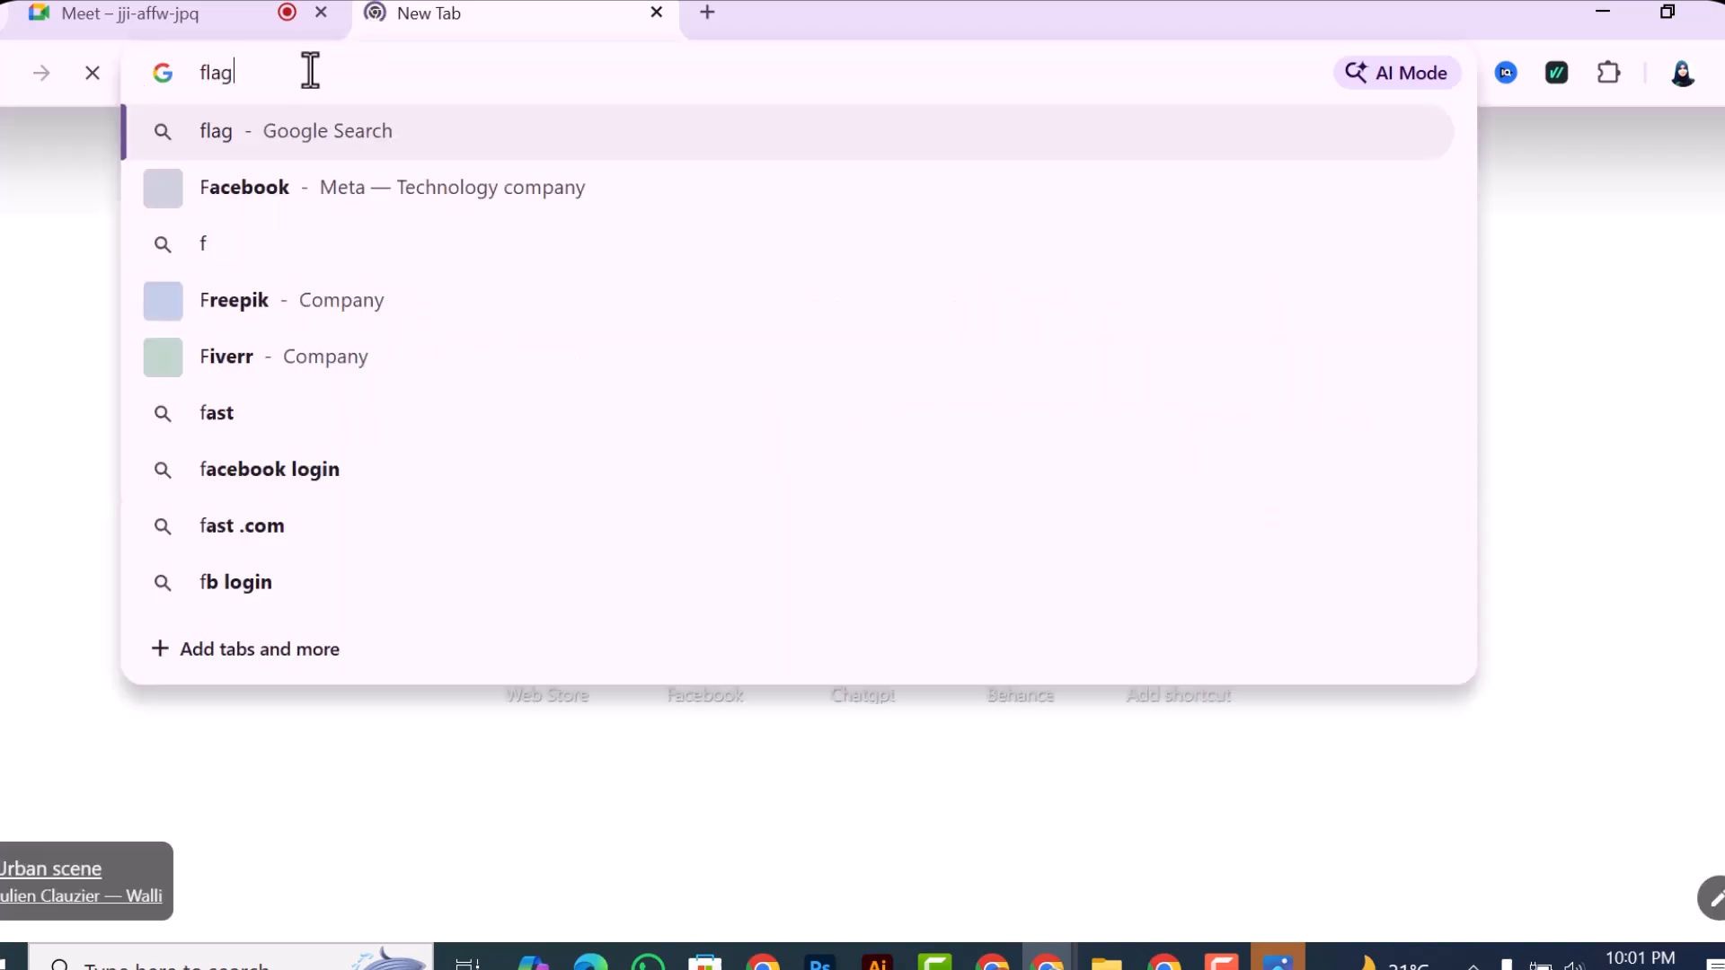
pyautogui.write(' design')
pyautogui.press('Return')
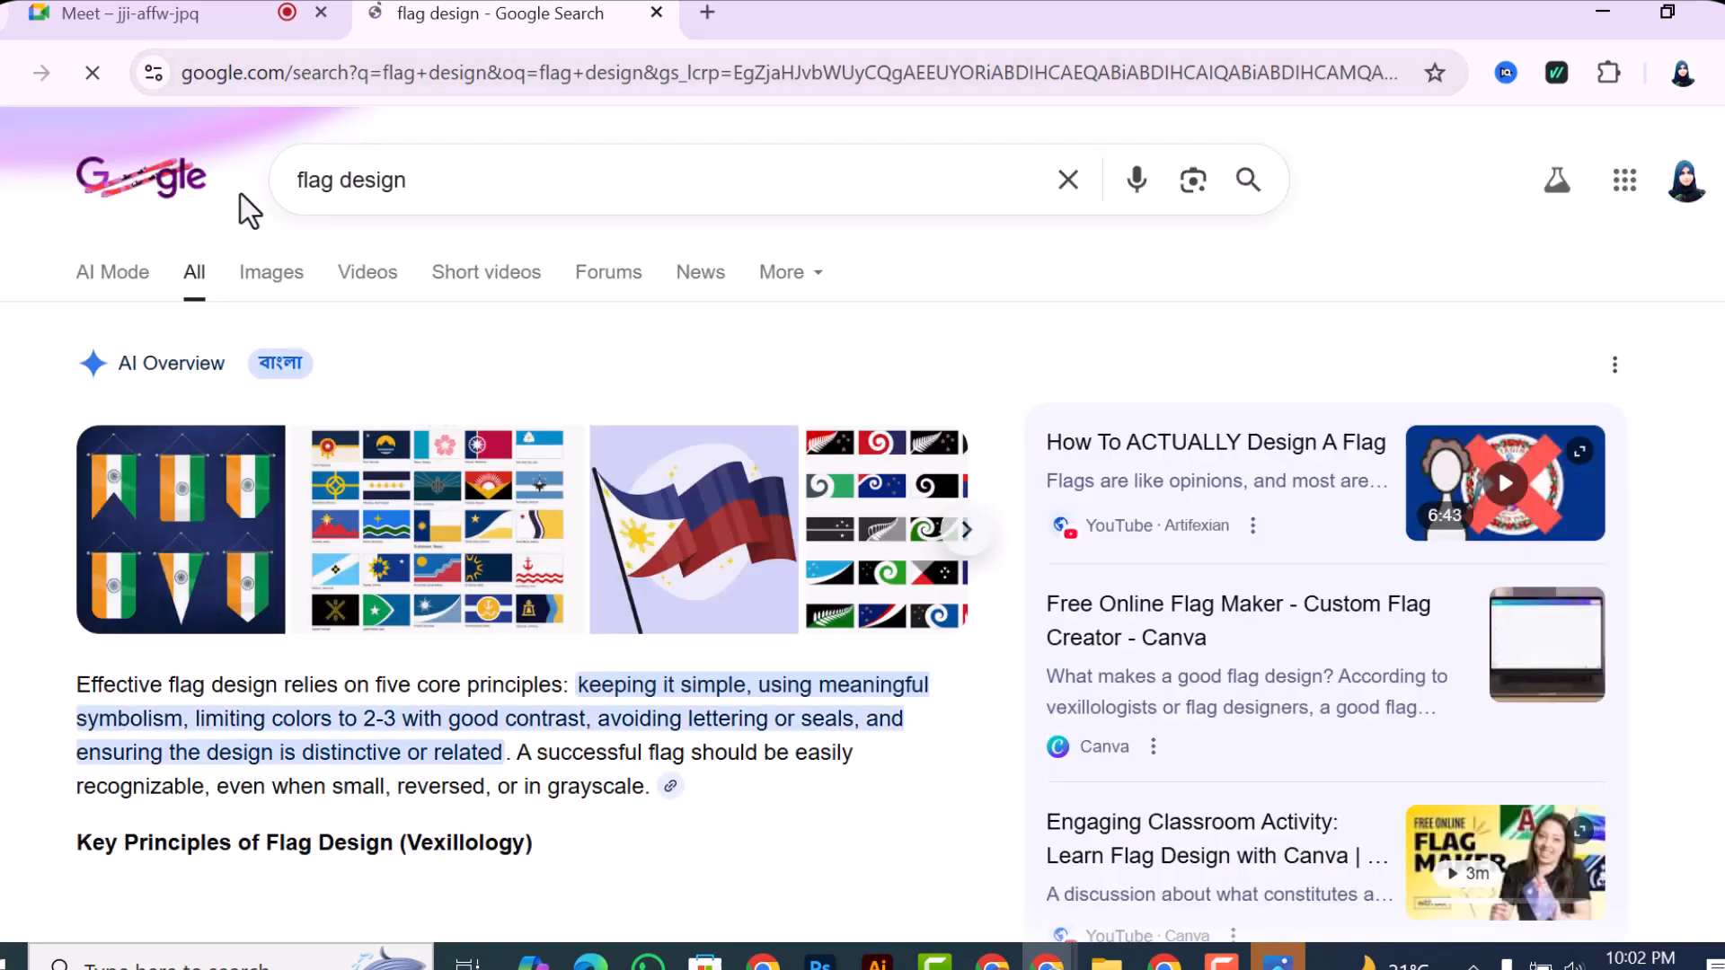
pyautogui.click(292, 279)
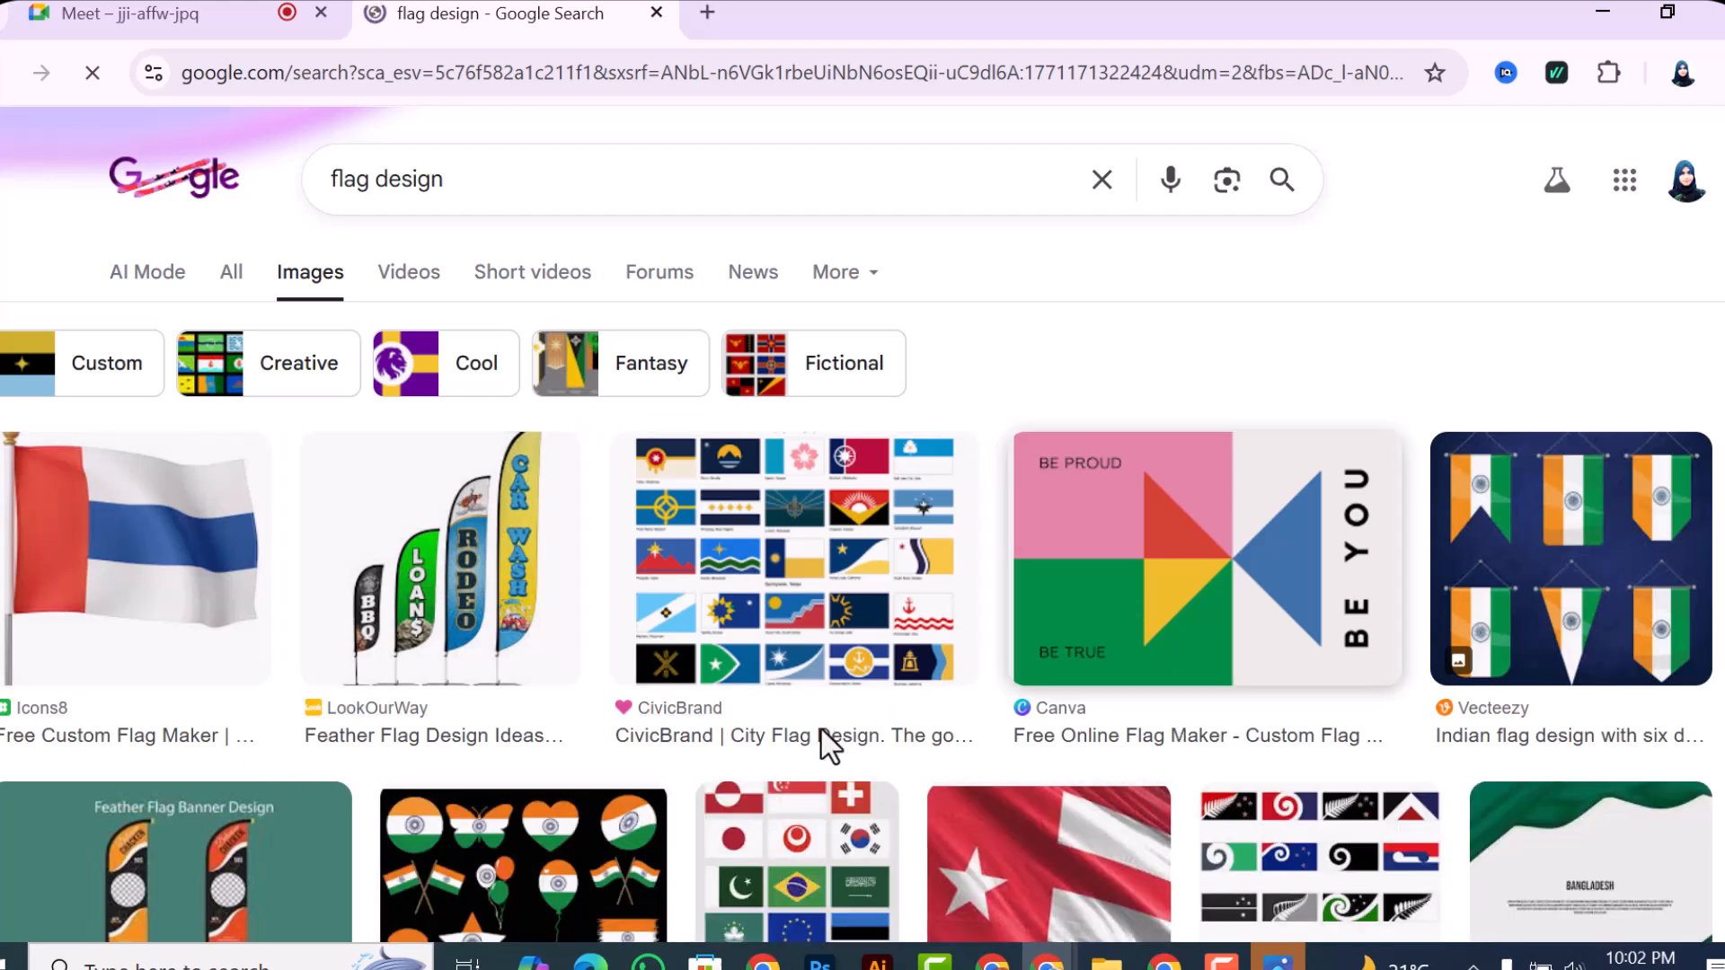
# Step: Browse the flag design image results for flags built from simple rectangles and circles
pyautogui.scroll(-4, 697, 541)
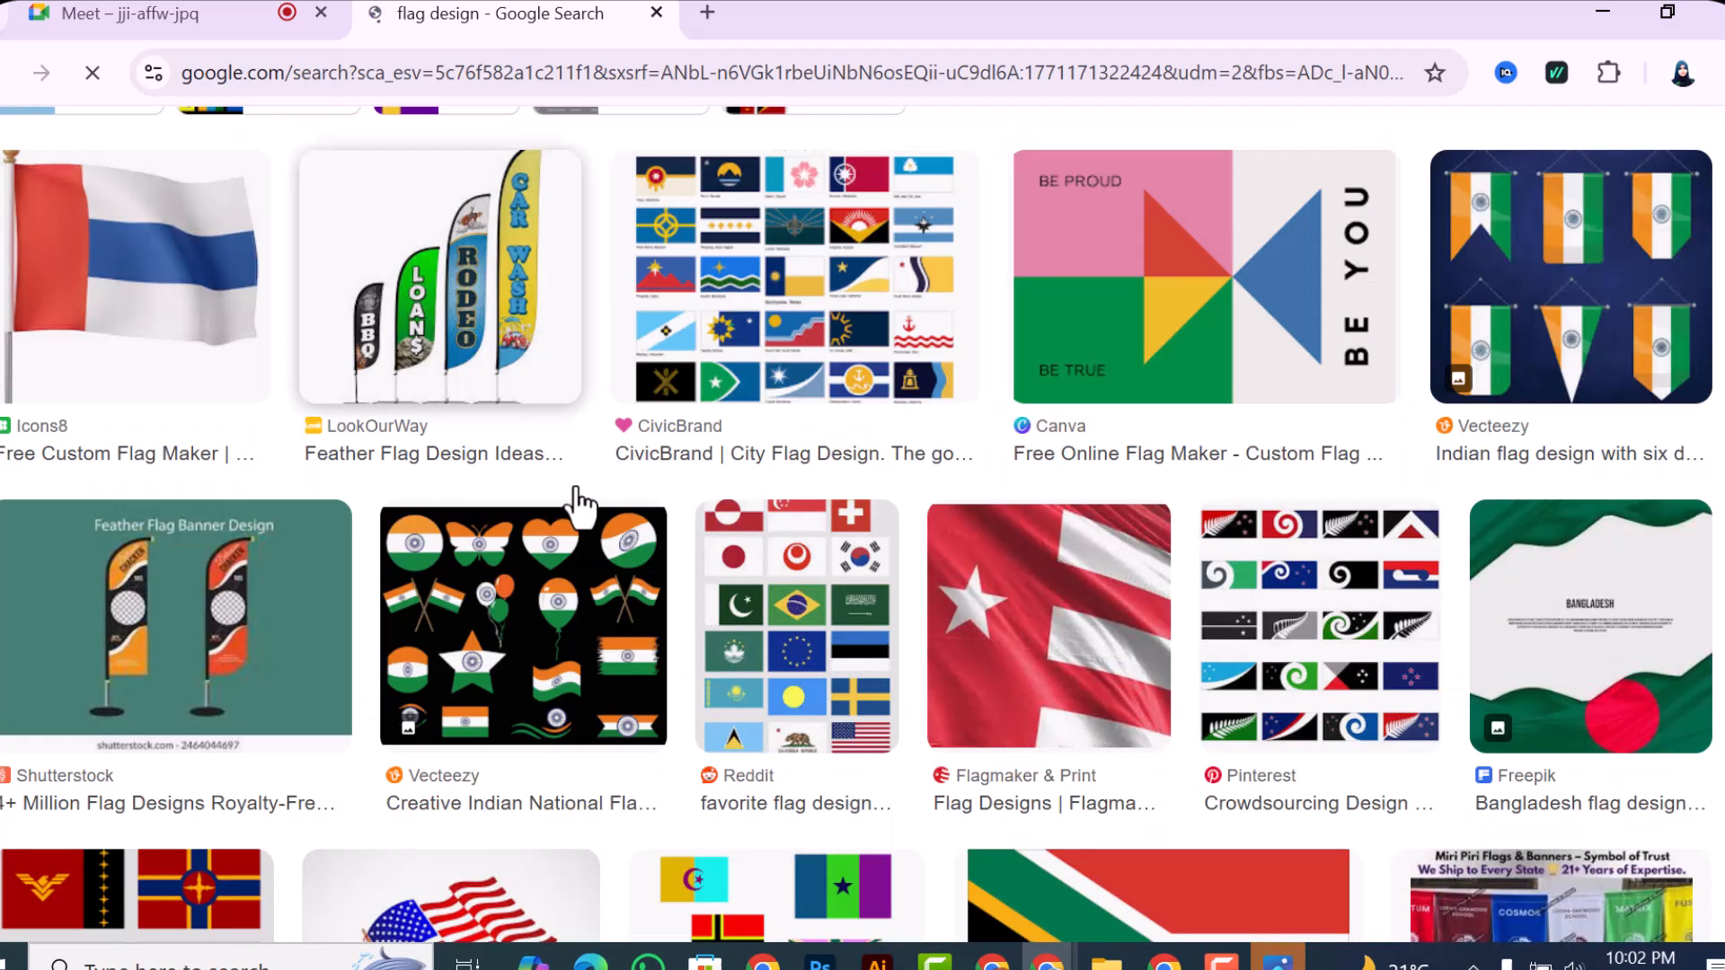
pyautogui.scroll(4, 974, 662)
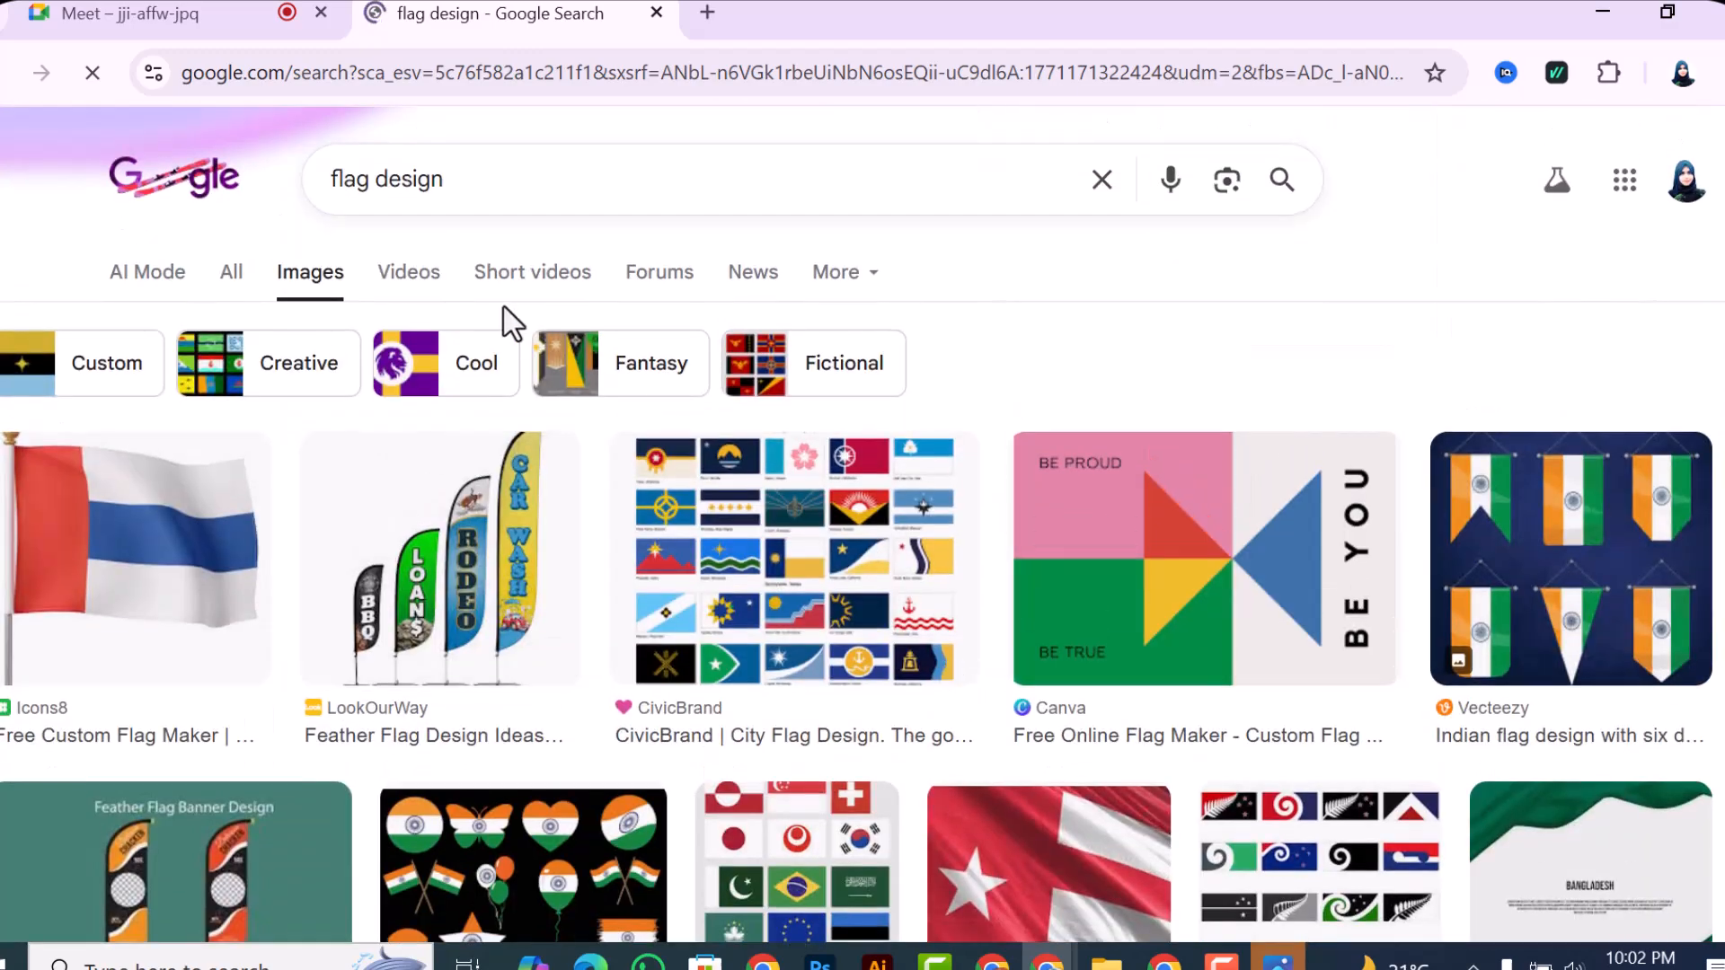
pyautogui.scroll(-4, 697, 569)
pyautogui.scroll(-7, 1042, 629)
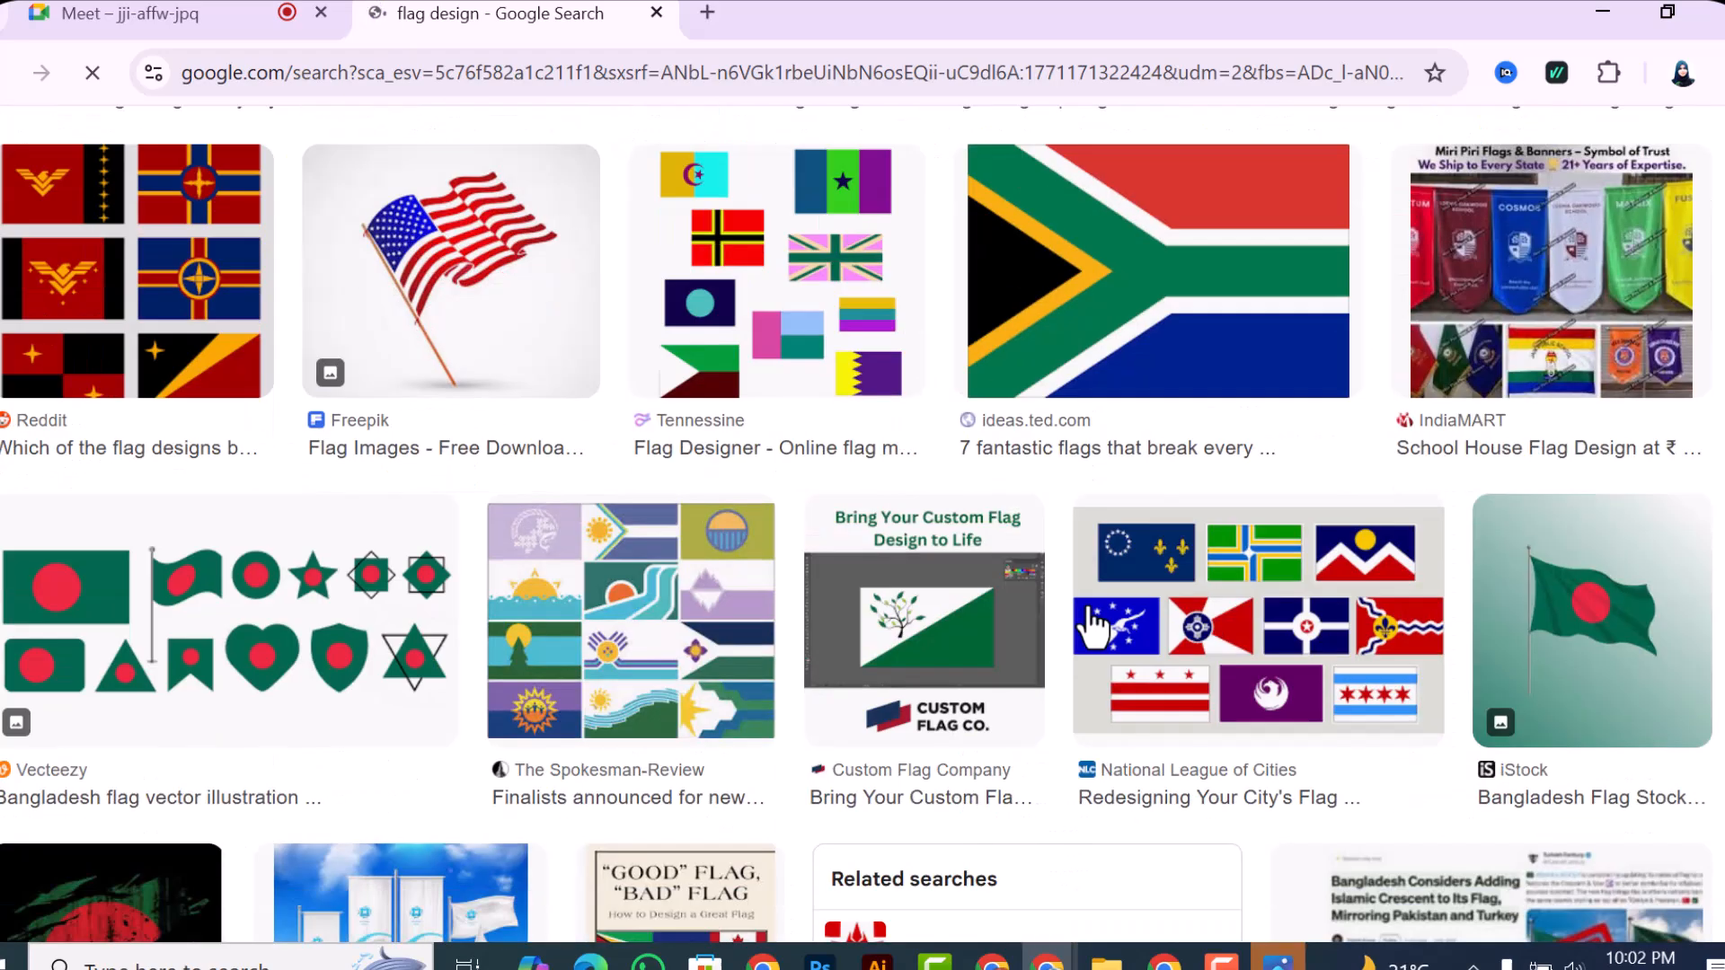
pyautogui.scroll(-3, 582, 633)
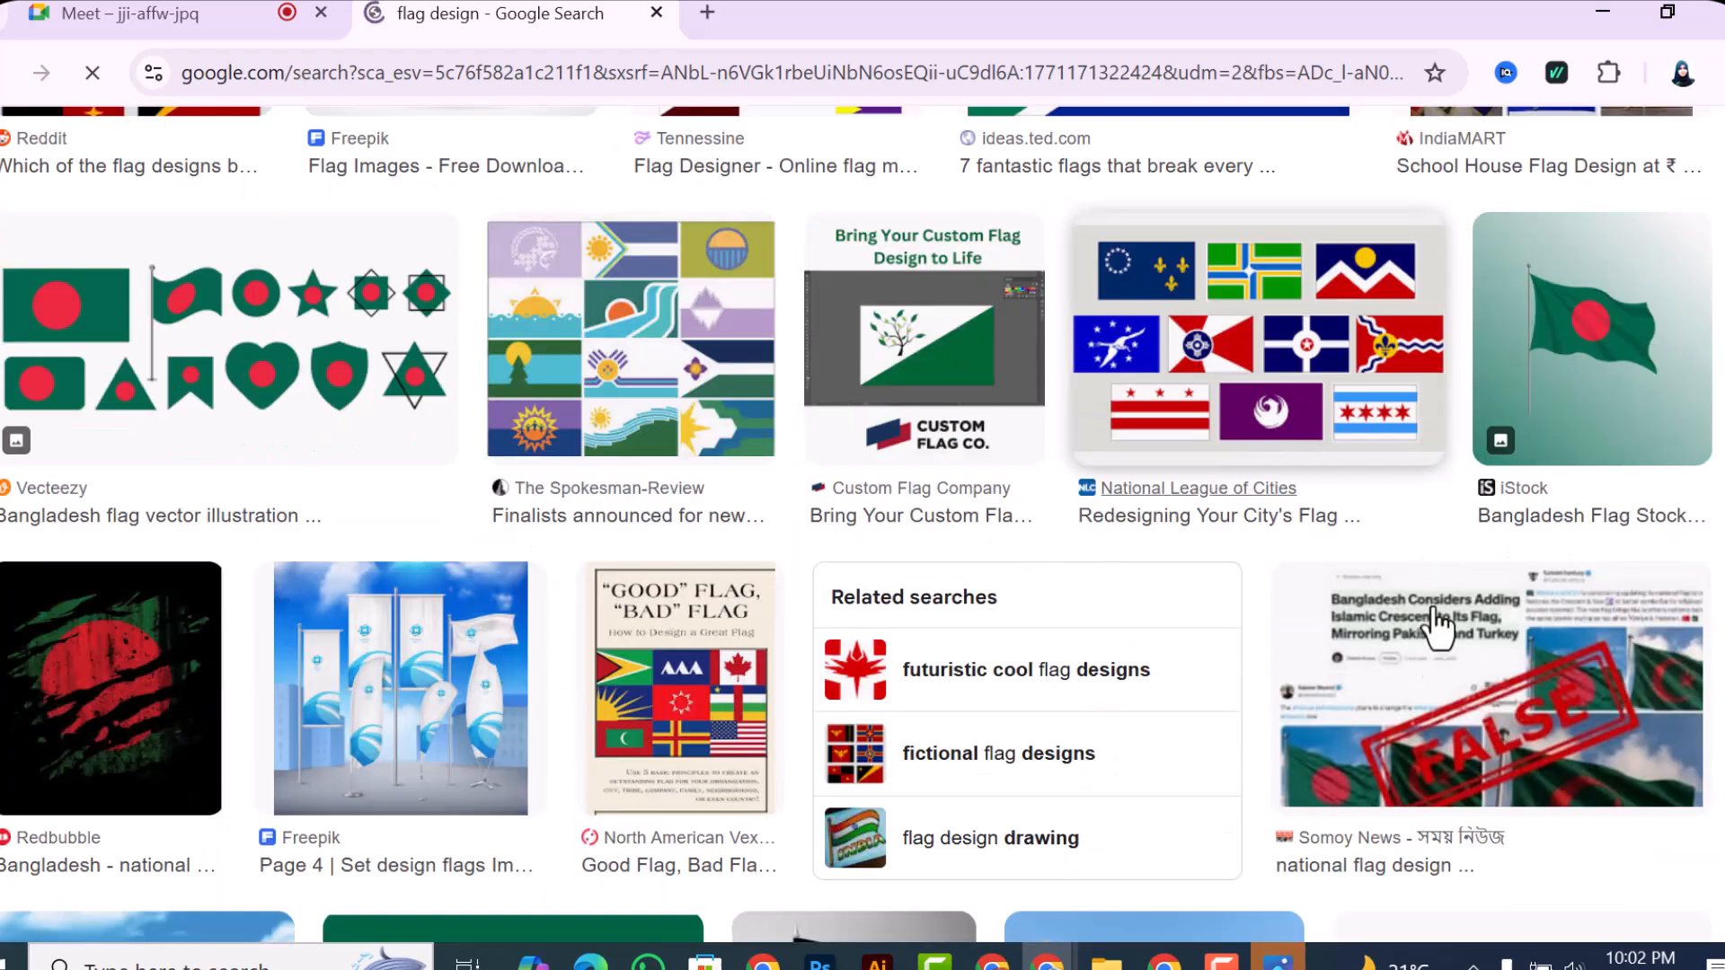
pyautogui.scroll(-12, 1270, 692)
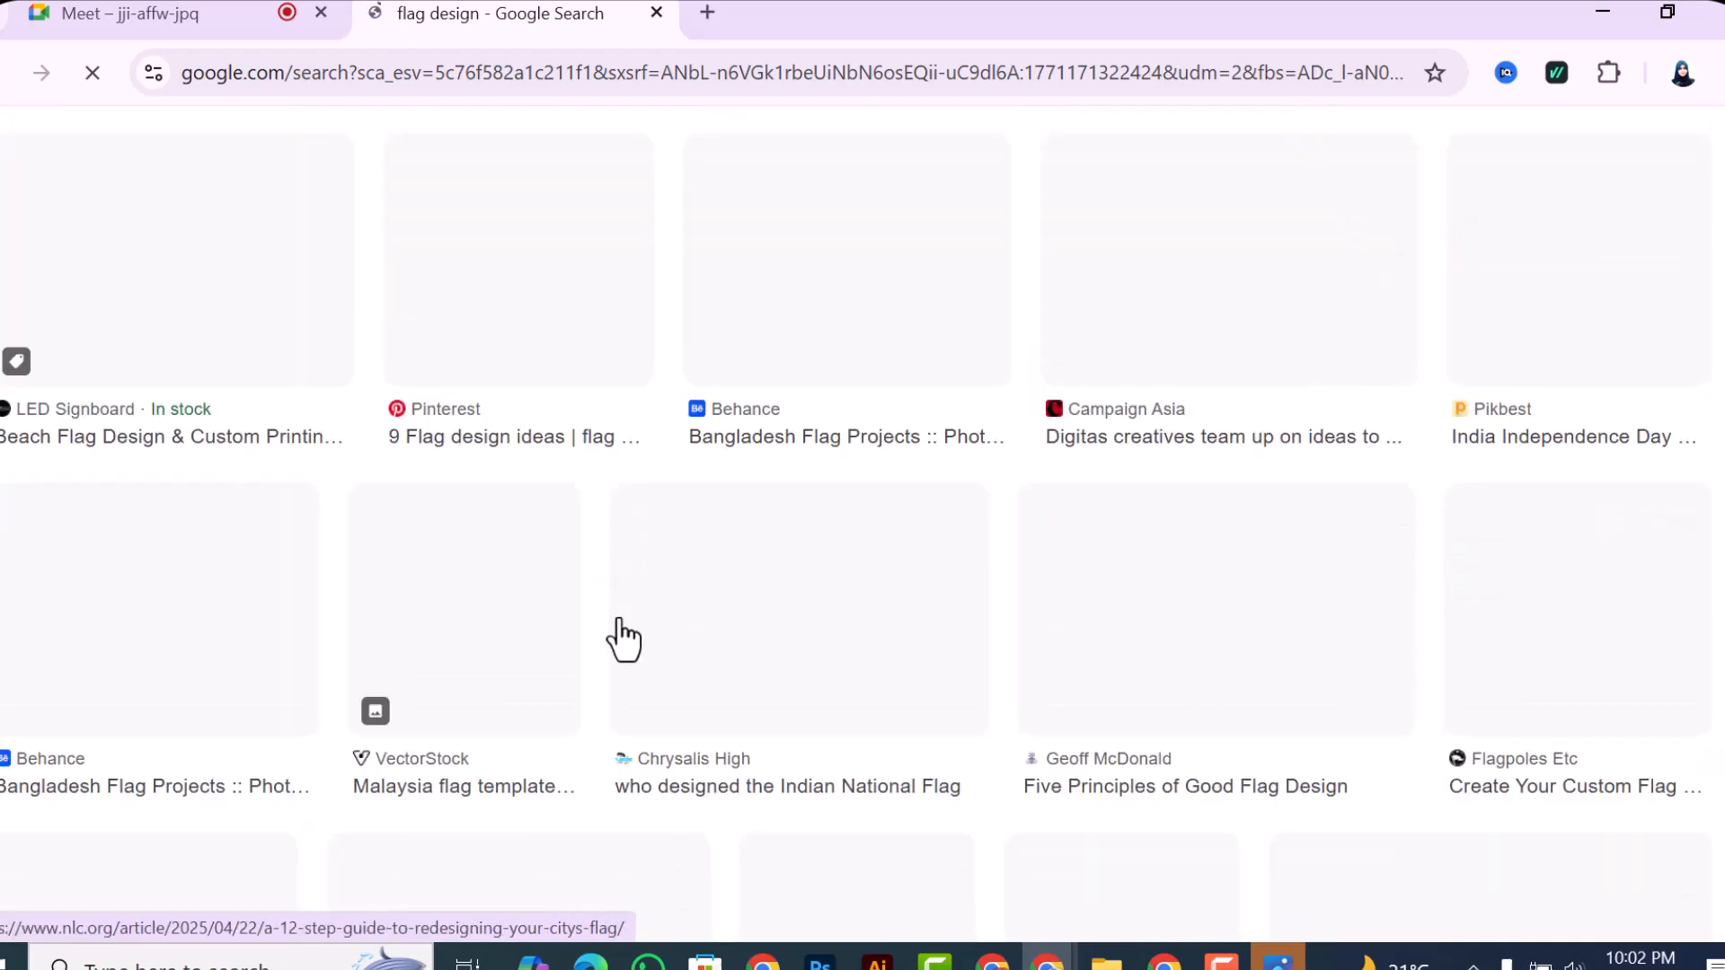
pyautogui.scroll(6, 647, 676)
pyautogui.scroll(-3, 649, 677)
pyautogui.scroll(7, 648, 677)
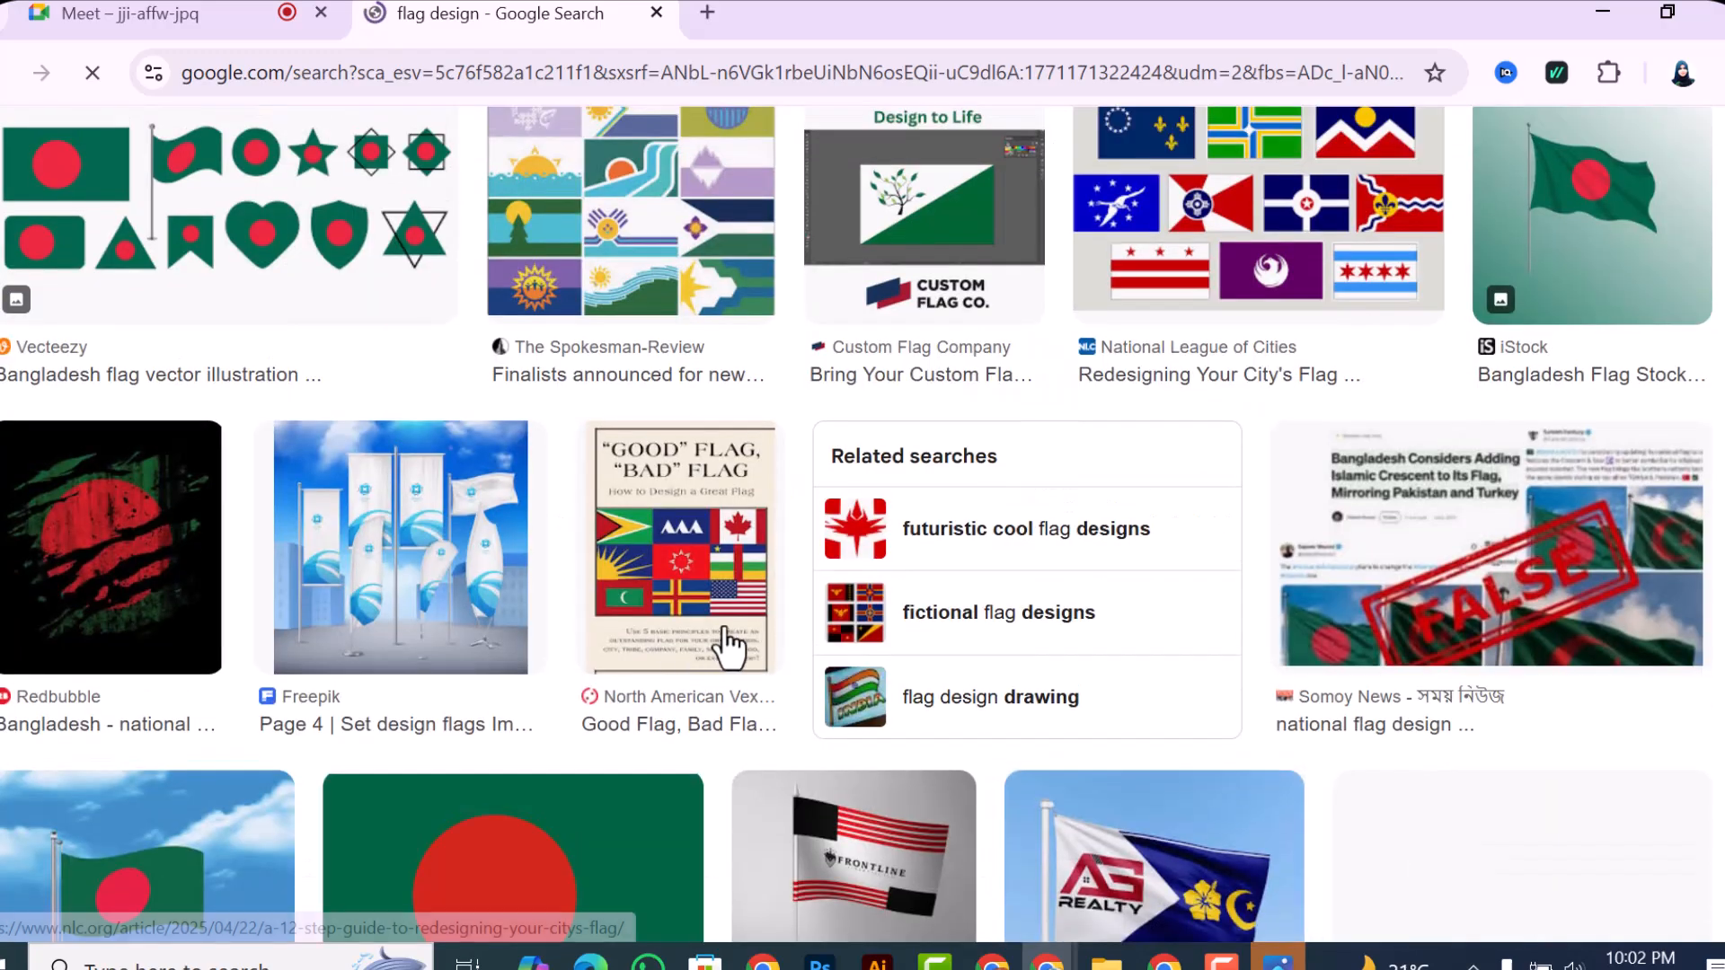
pyautogui.scroll(15, 719, 642)
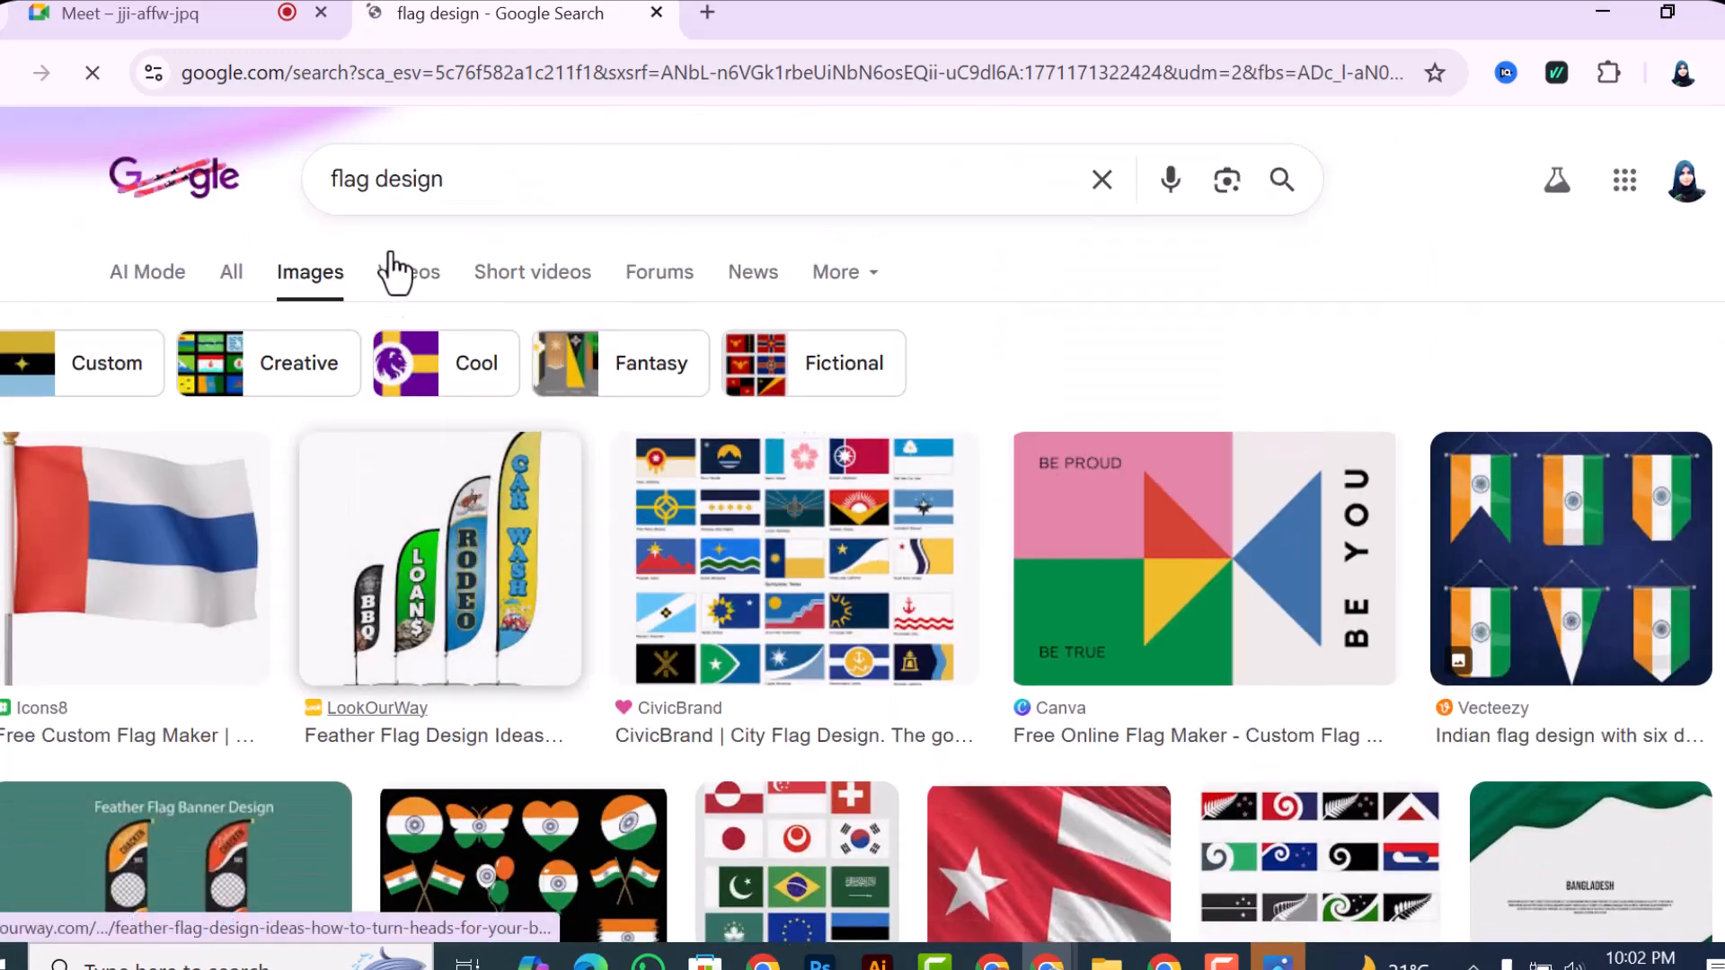
# Step: Extend the "flag design" image search query with country wording
pyautogui.click(468, 193)
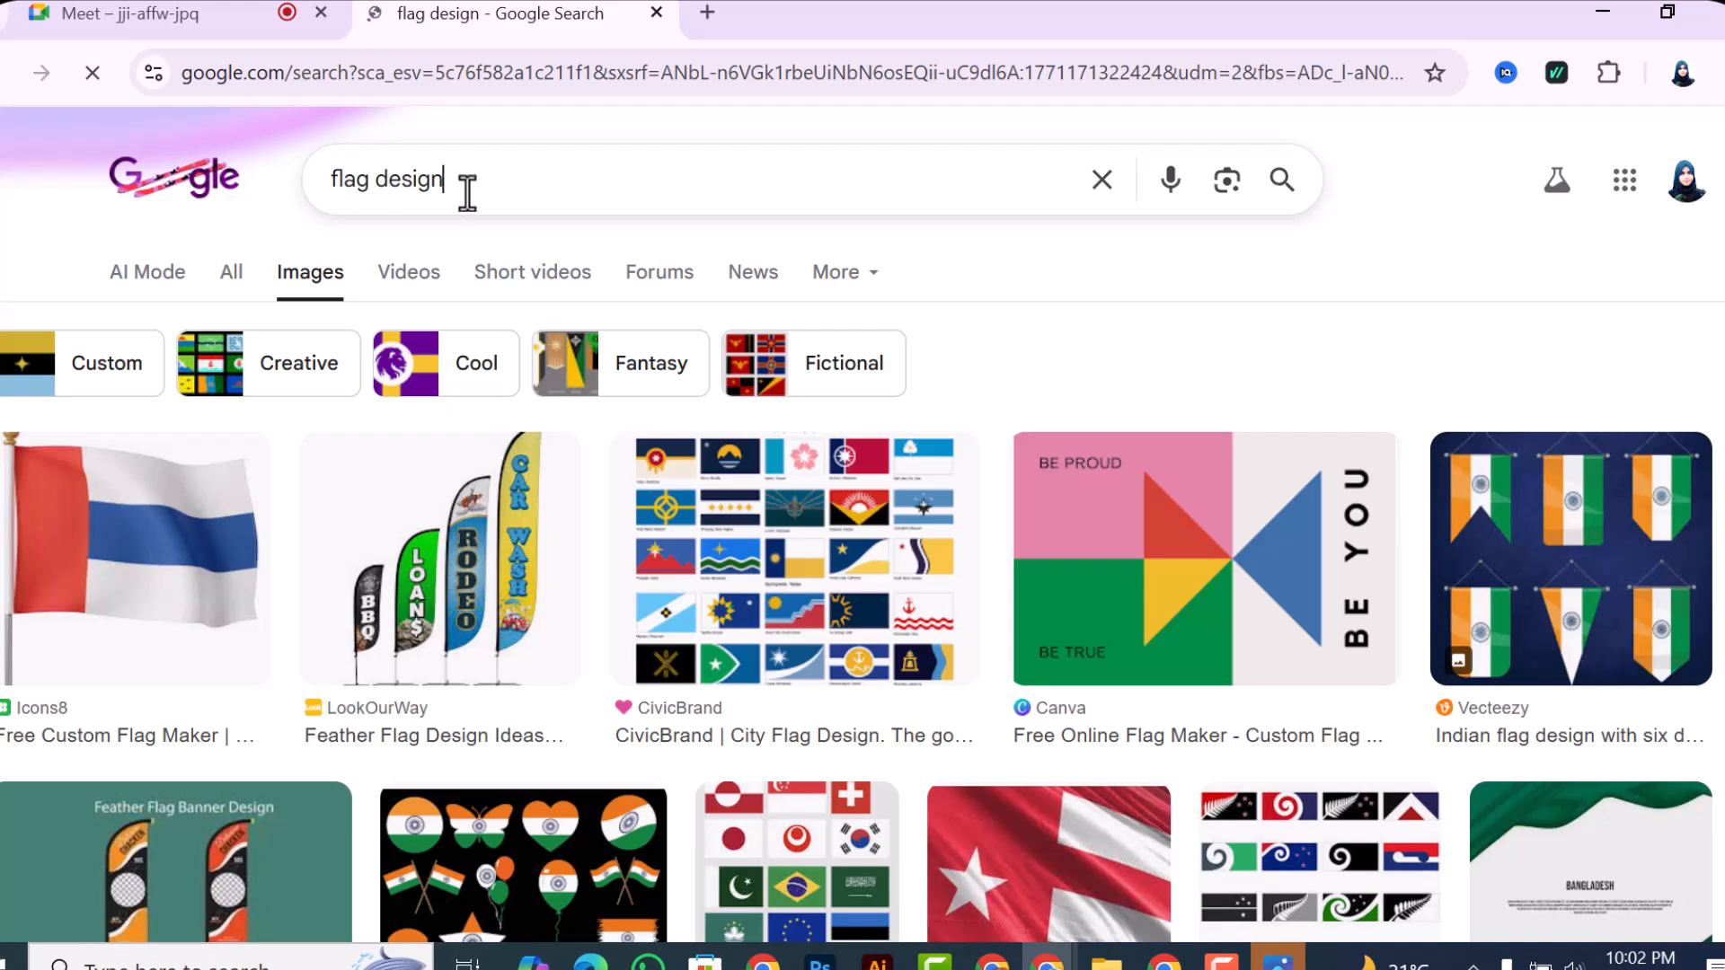
pyautogui.write('ar')
pyautogui.write(' coun')
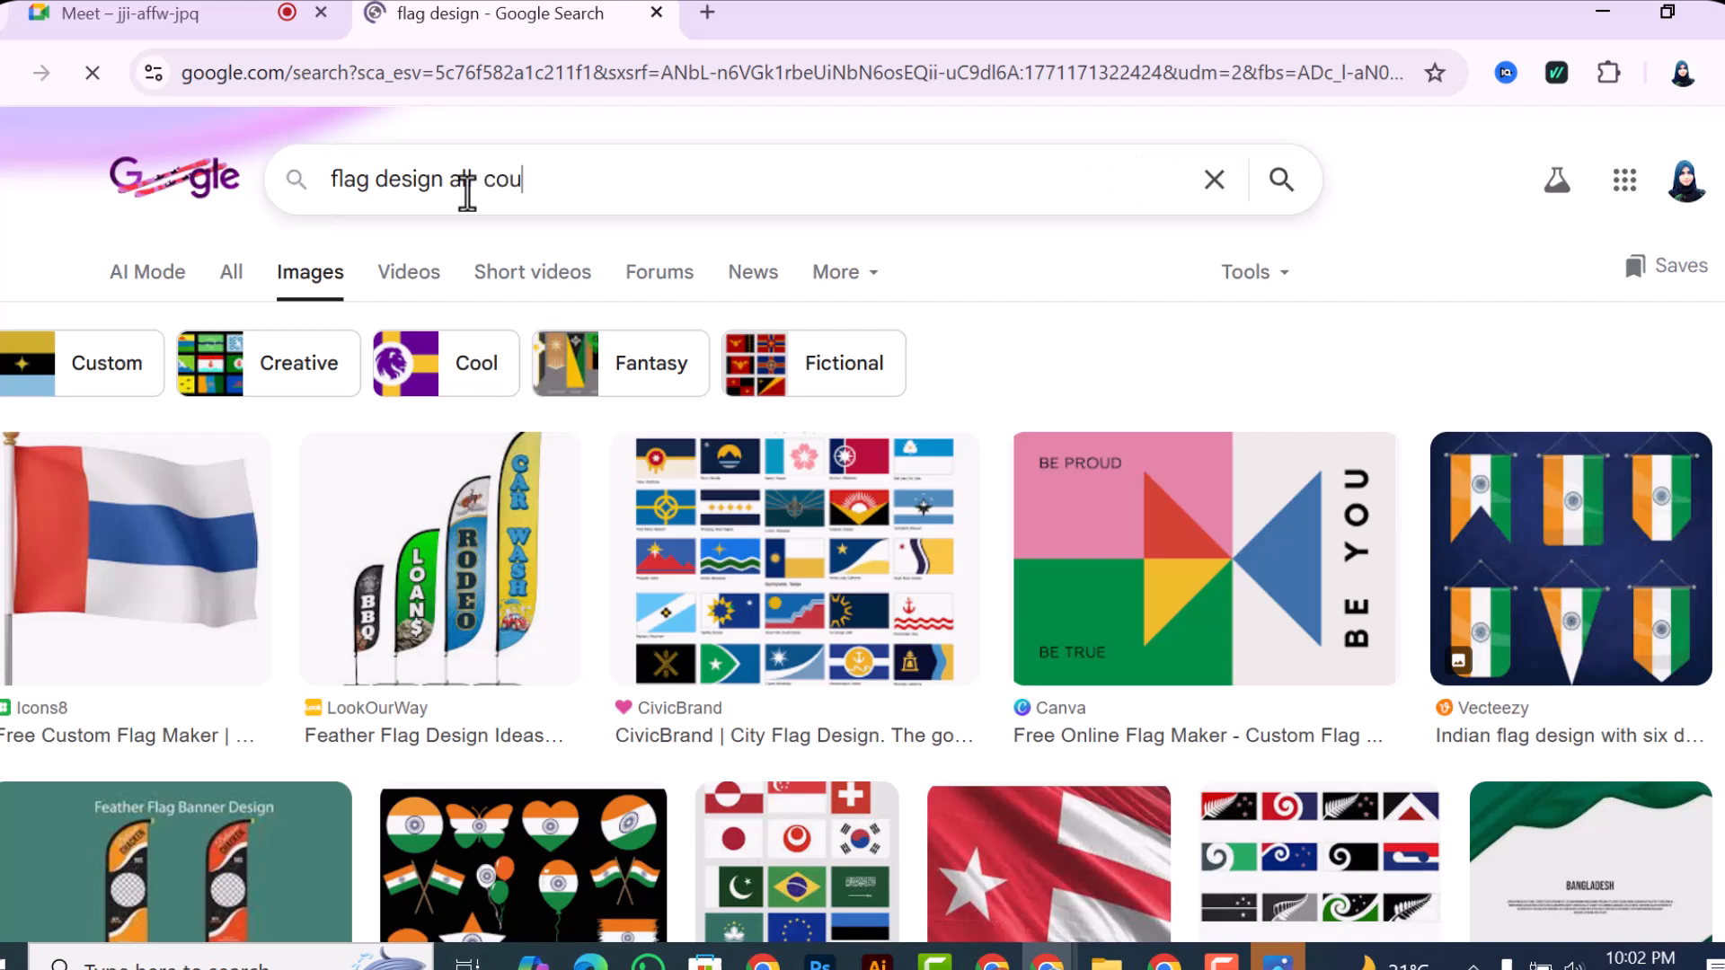